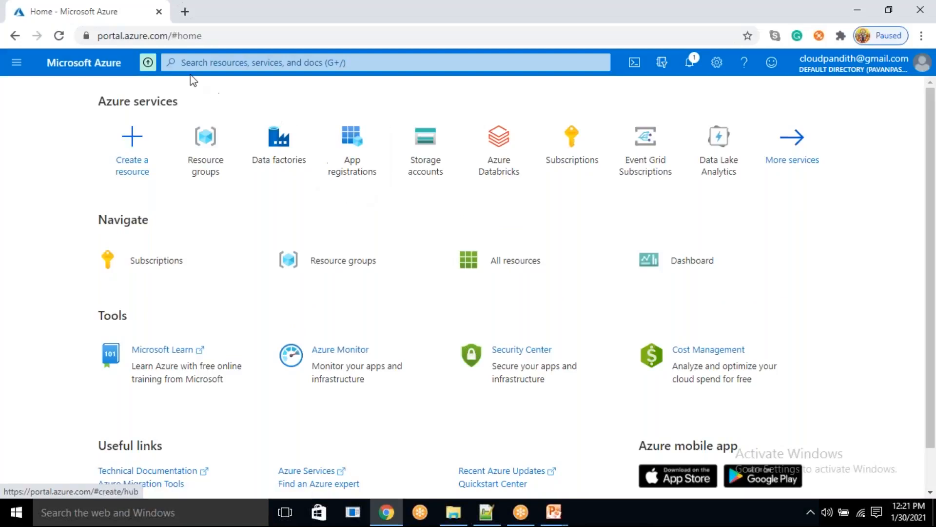
click(190, 63)
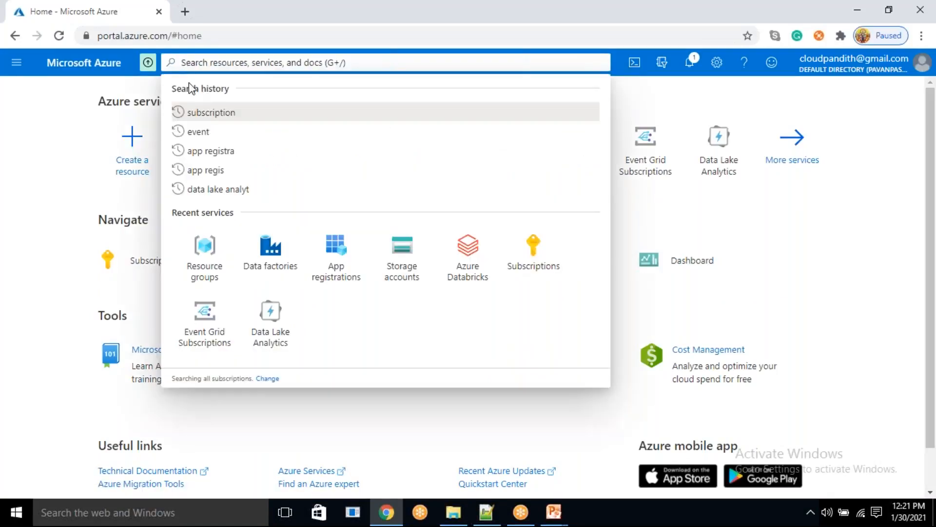
text(sql)
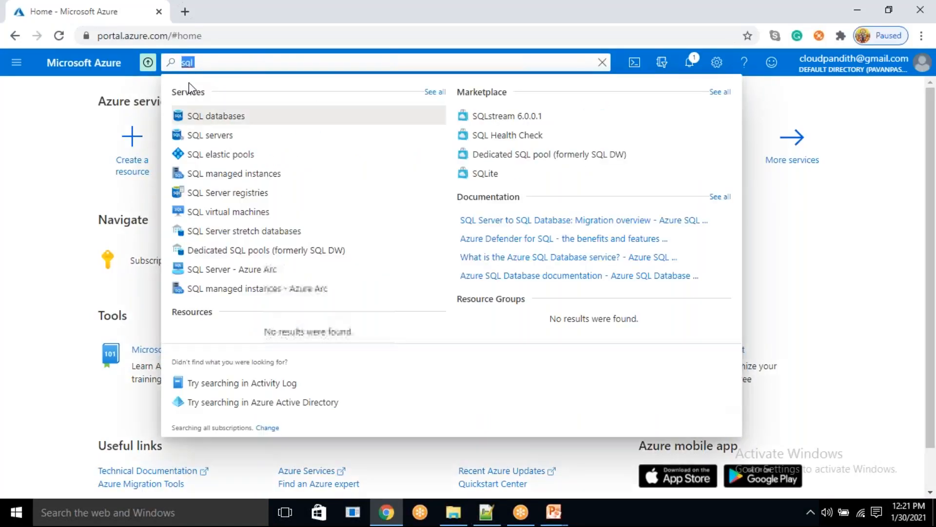
key(BackSpace)
- Go to the Virtual machines service and start creating a new virtual machine
click(17, 64)
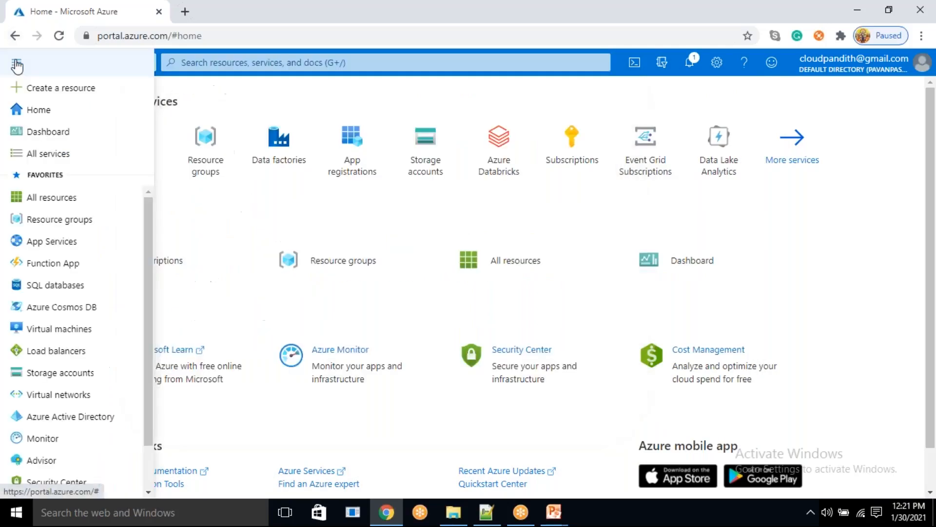
click(84, 329)
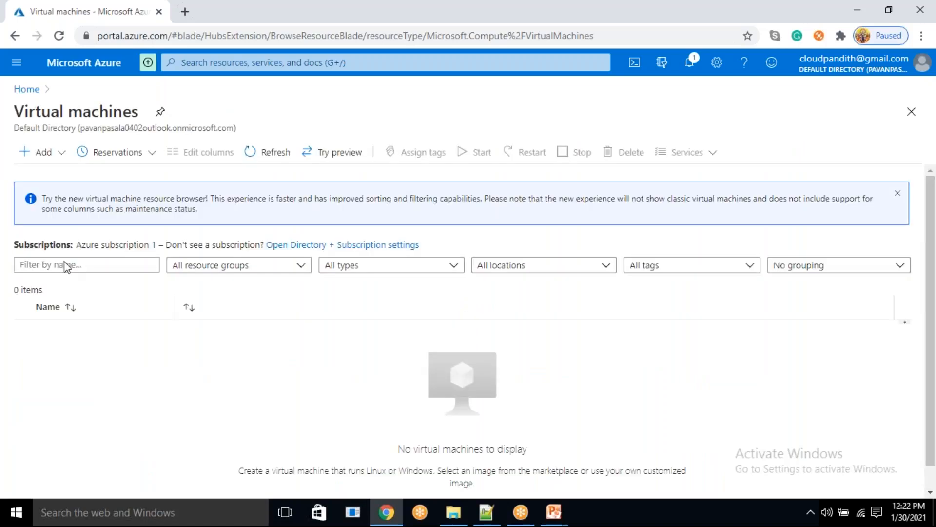
click(29, 155)
click(47, 177)
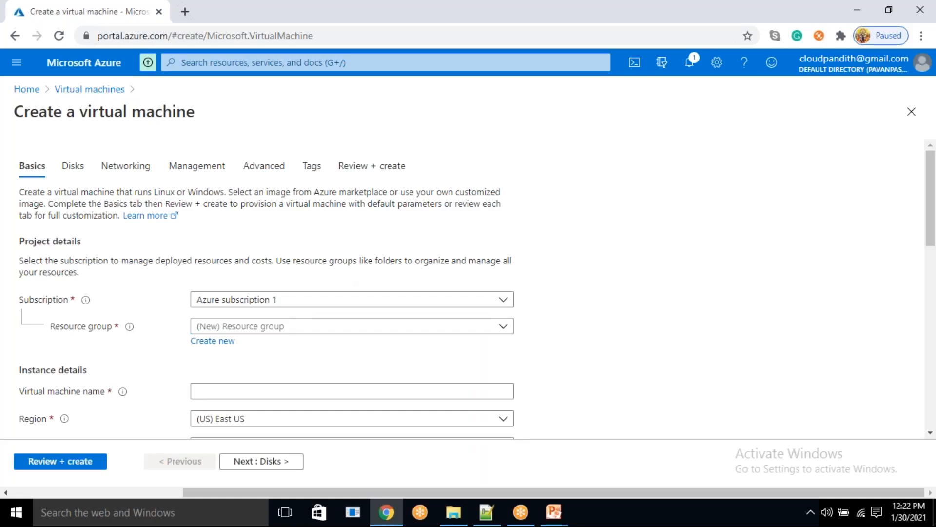
- Create a new resource group named BI-Master-Program-Project1 for the virtual machine
click(211, 340)
text(BI-Master-)
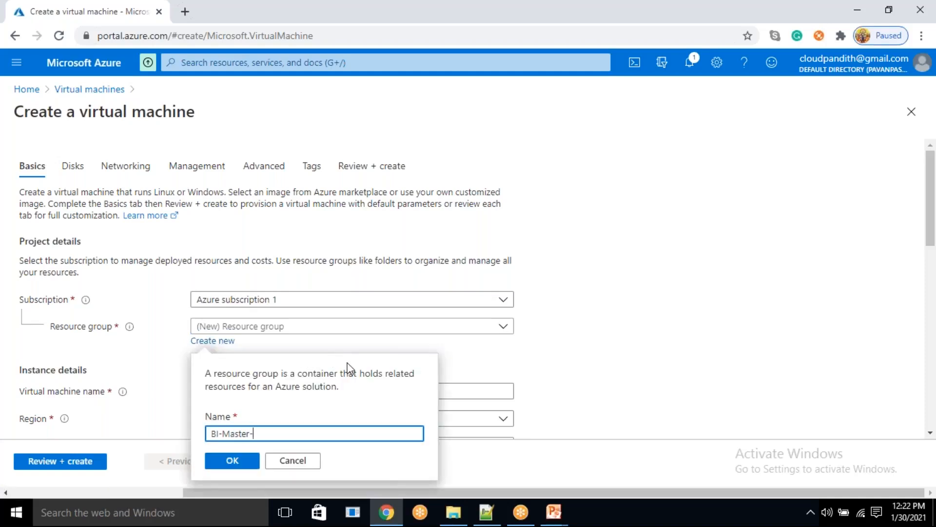
text(Program-Project1)
click(232, 460)
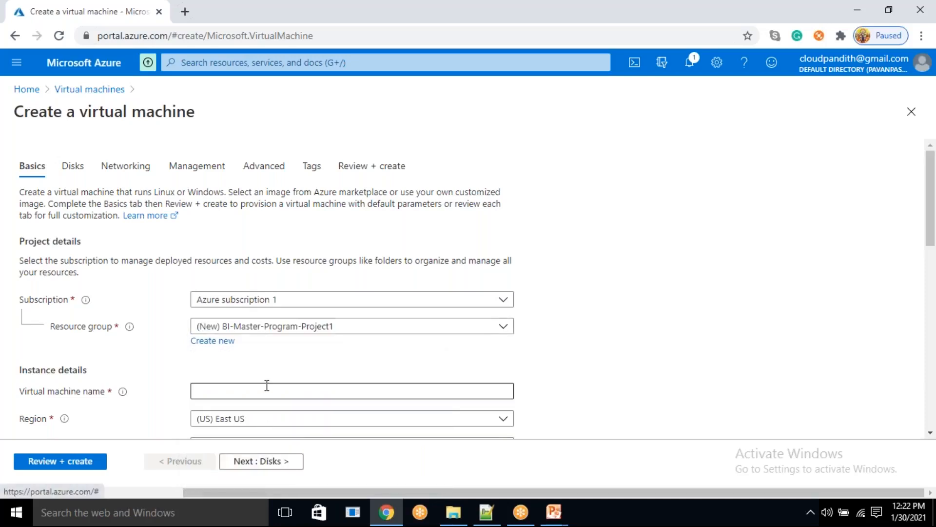
- Name the virtual machine onpremisevm in the instance details
scroll(267, 385, down, 1)
click(243, 323)
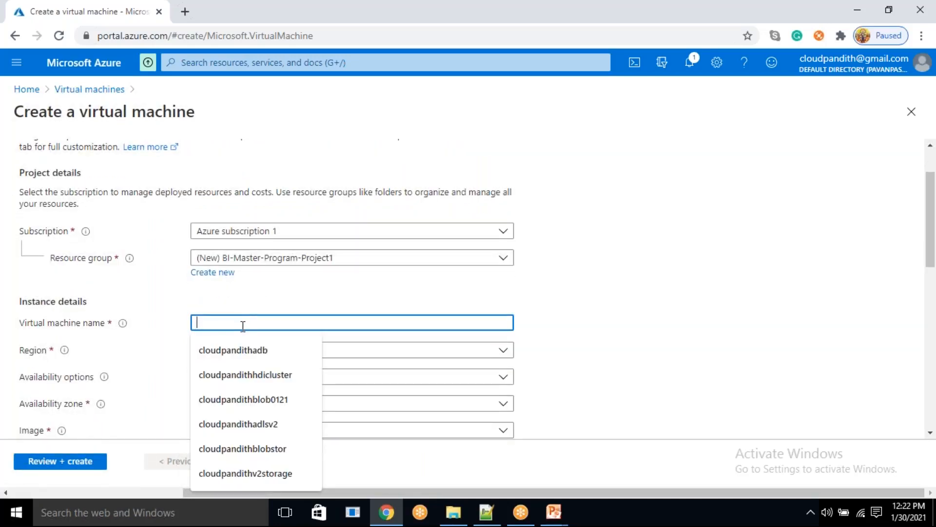
text(onpremisevm)
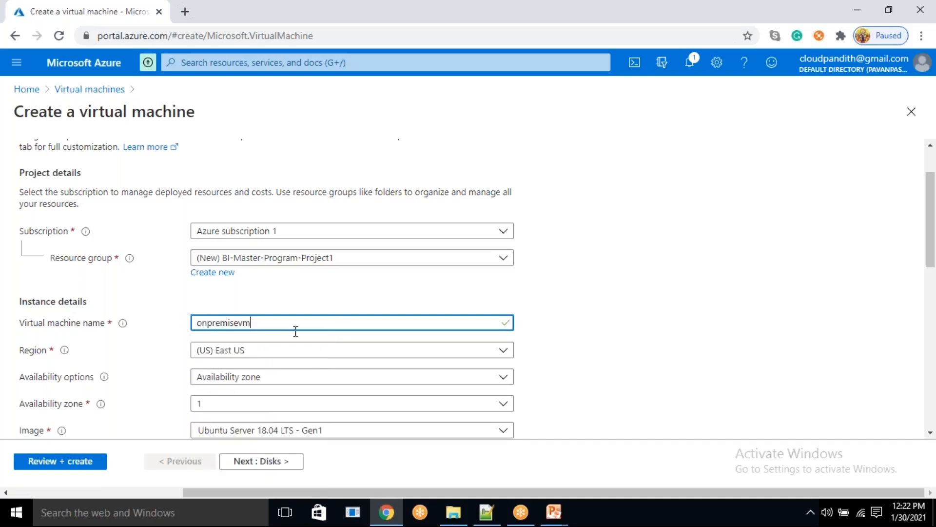
scroll(296, 330, down, 2)
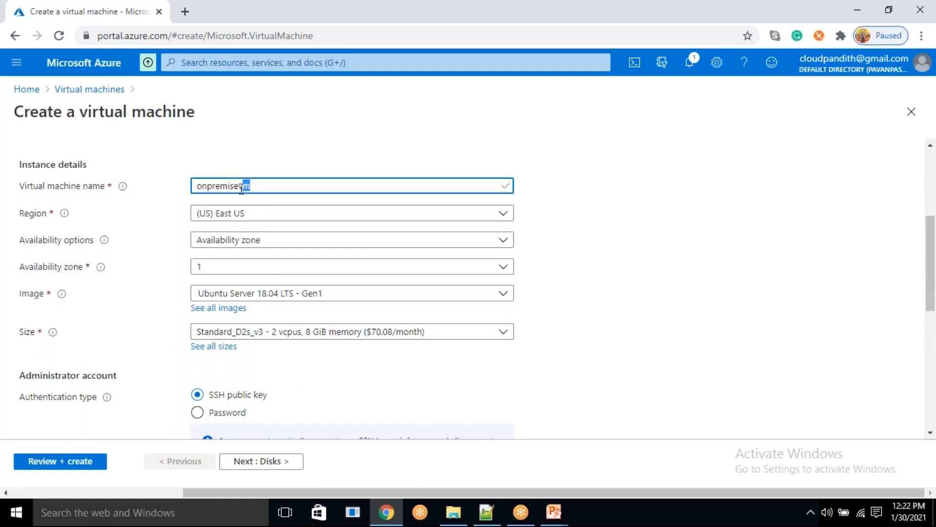
double_click(234, 186)
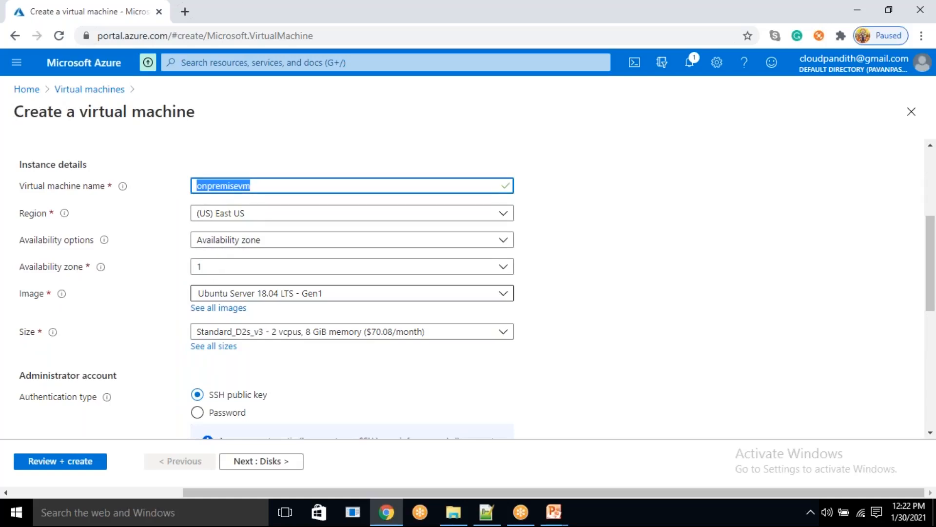
- Set the virtual machine's availability options to No infrastructure redundancy required
click(236, 246)
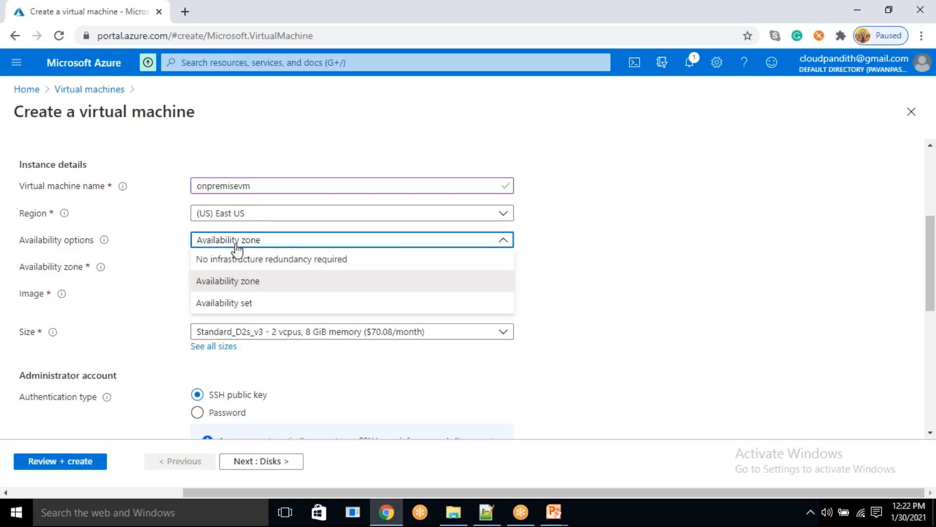
click(231, 258)
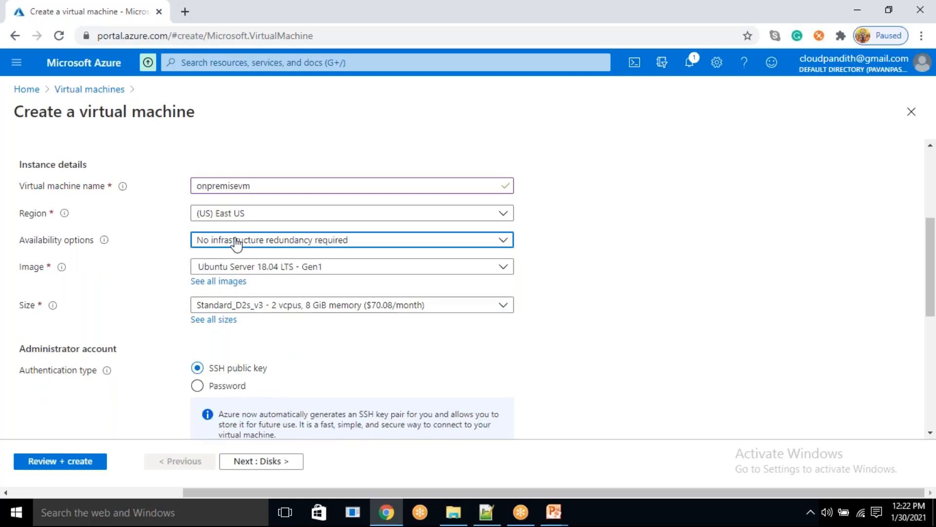
click(236, 242)
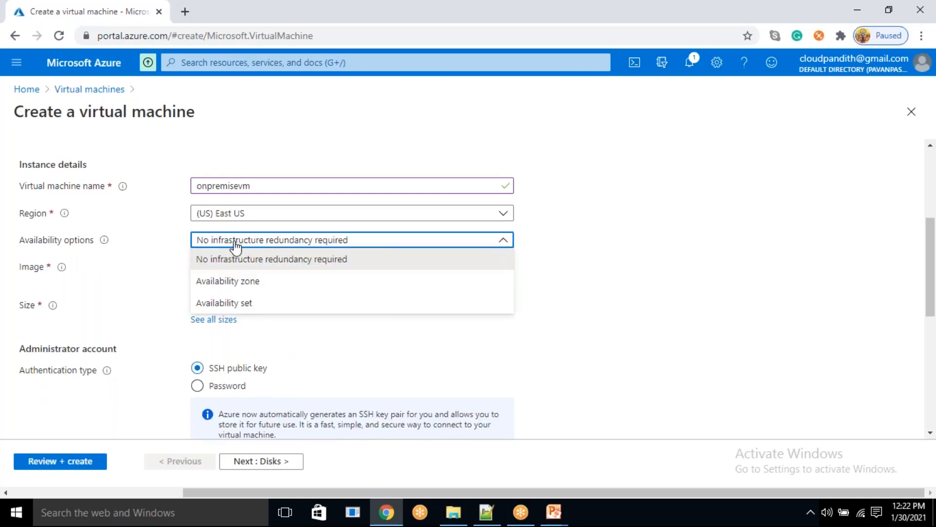
click(299, 261)
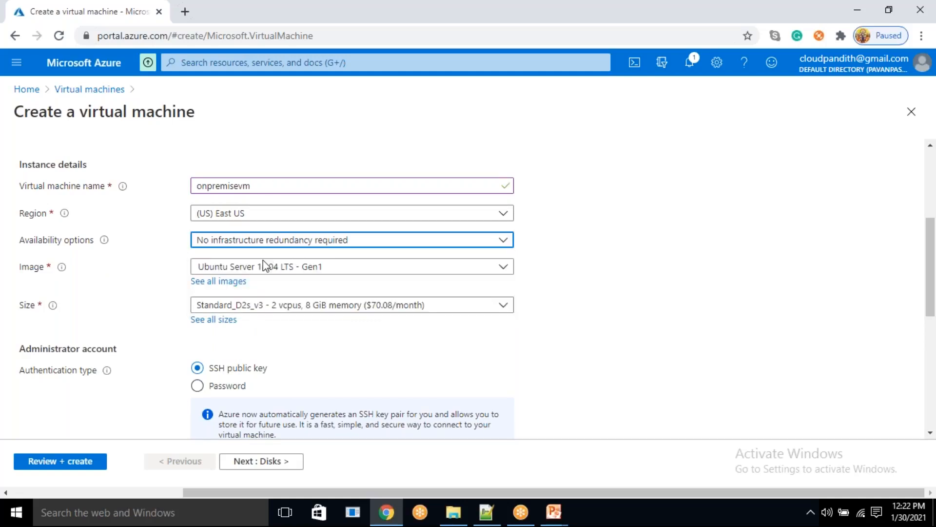
- Open the full Marketplace image list for the virtual machine and look through the featured images
click(263, 273)
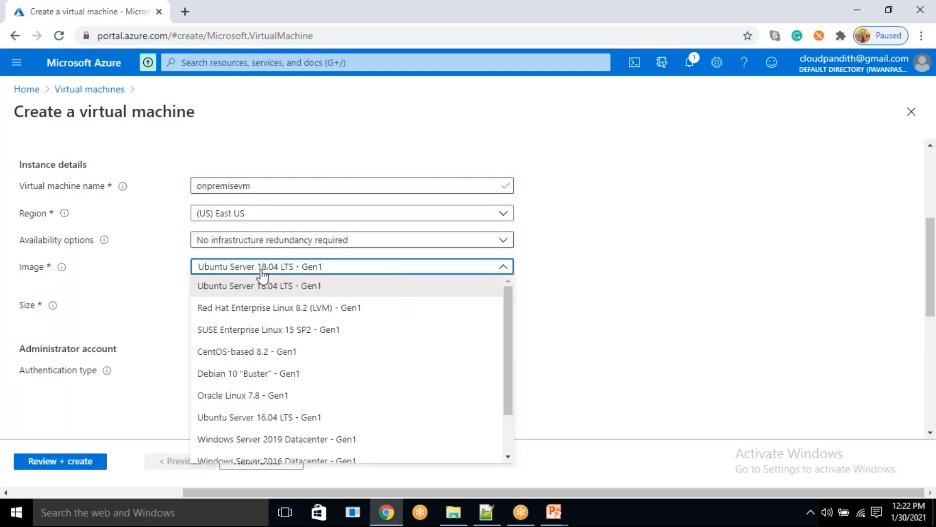
click(173, 276)
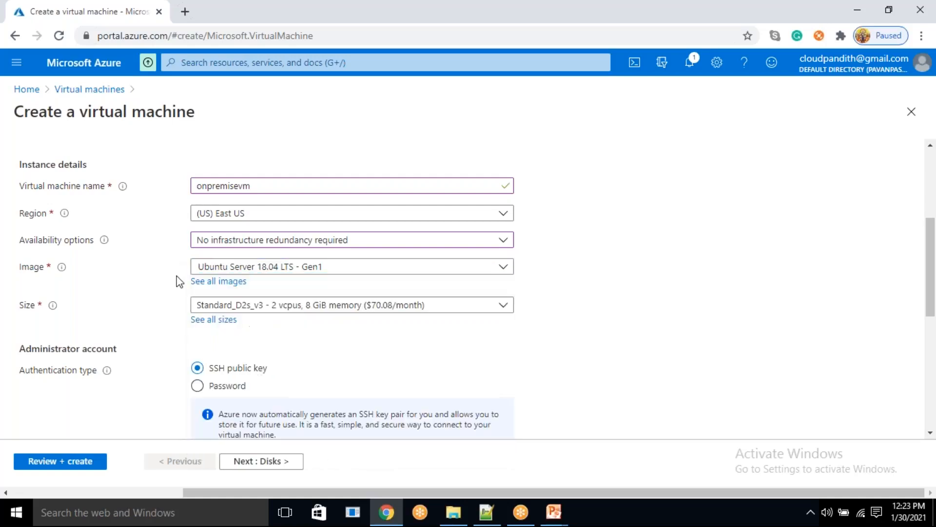
click(211, 282)
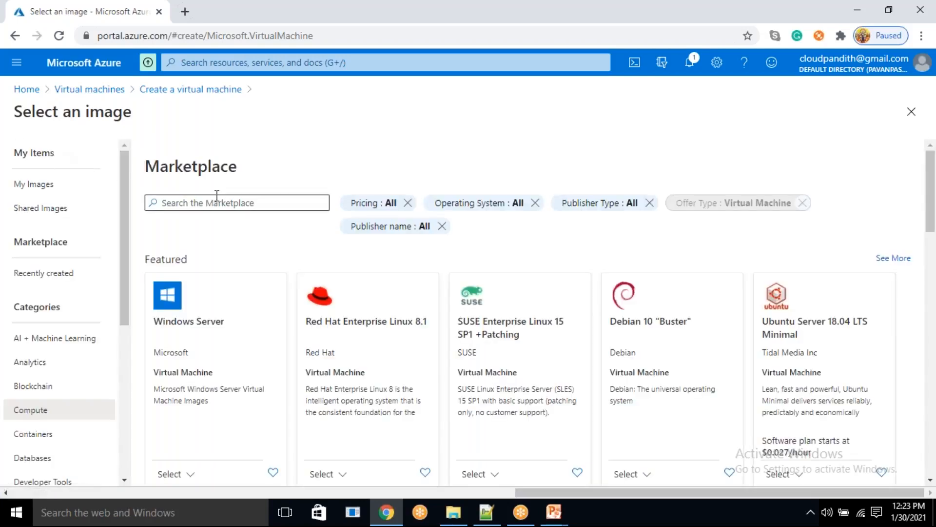
scroll(466, 372, down, 10)
scroll(476, 373, down, 5)
scroll(476, 373, up, 15)
scroll(268, 249, up, 3)
- Search the Marketplace images for "windows", load more results and look through them for a suitable image
click(202, 201)
text(windows)
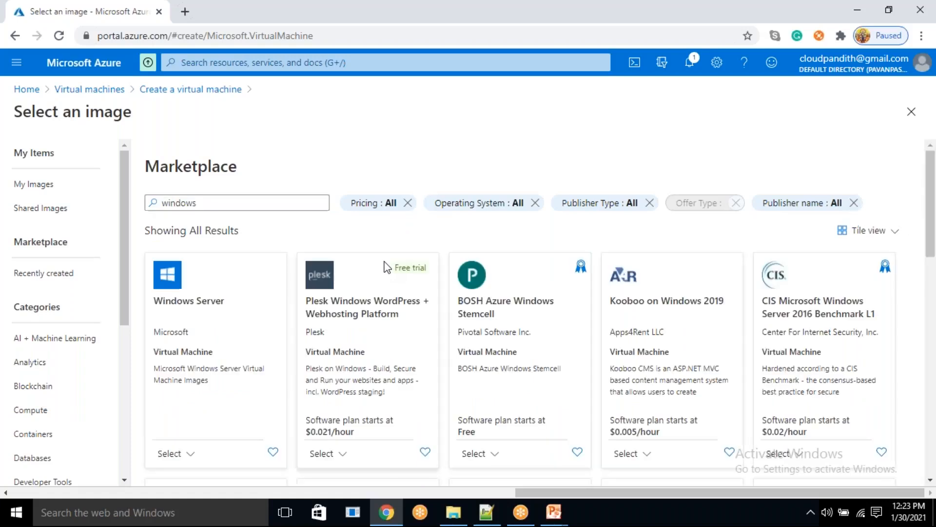
scroll(502, 302, down, 10)
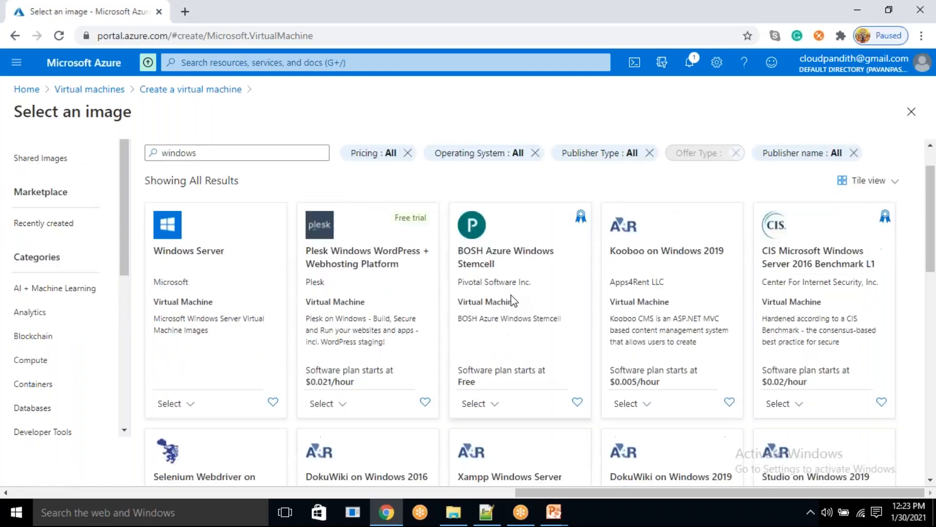
scroll(477, 354, down, 5)
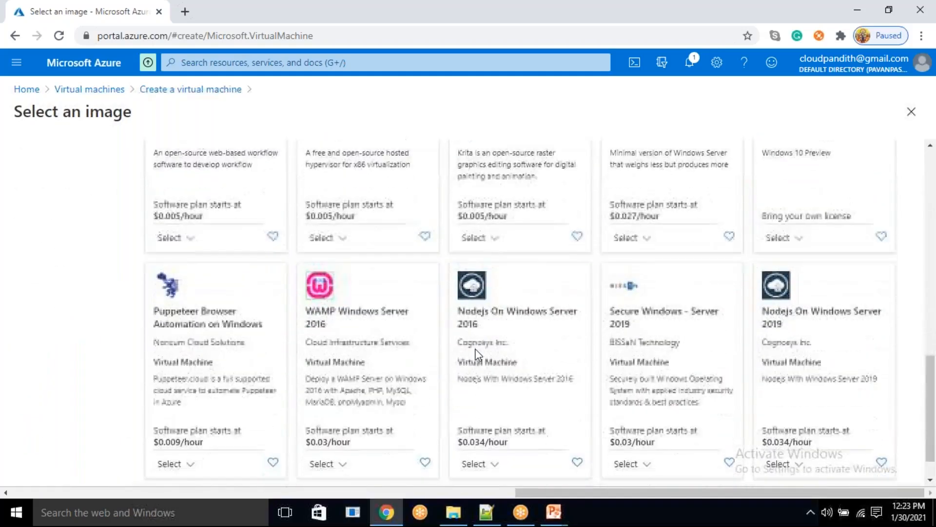
scroll(478, 355, up, 1)
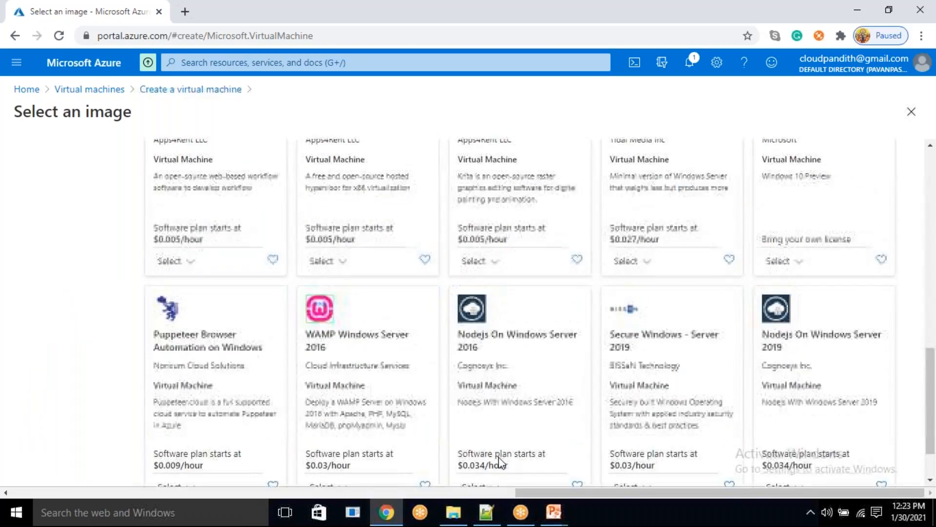
scroll(496, 465, down, 1)
click(490, 465)
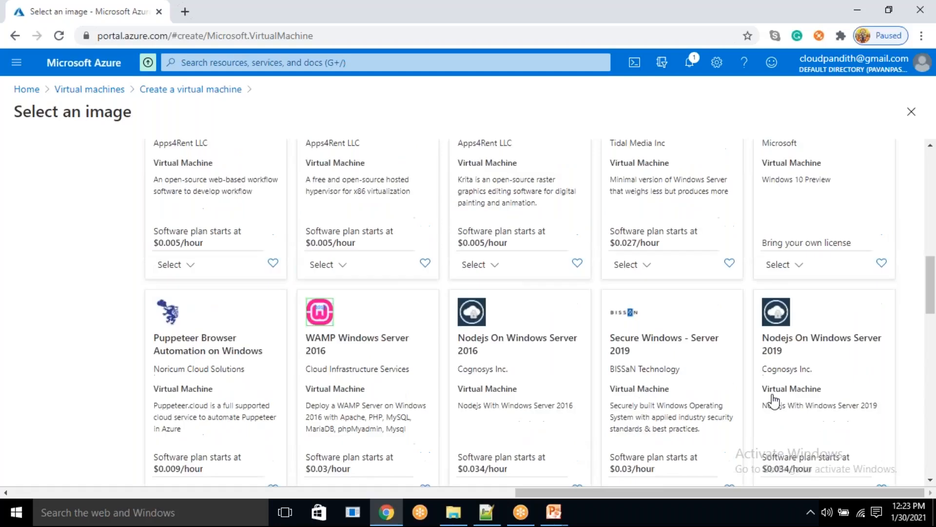
scroll(791, 402, down, 8)
scroll(535, 312, down, 7)
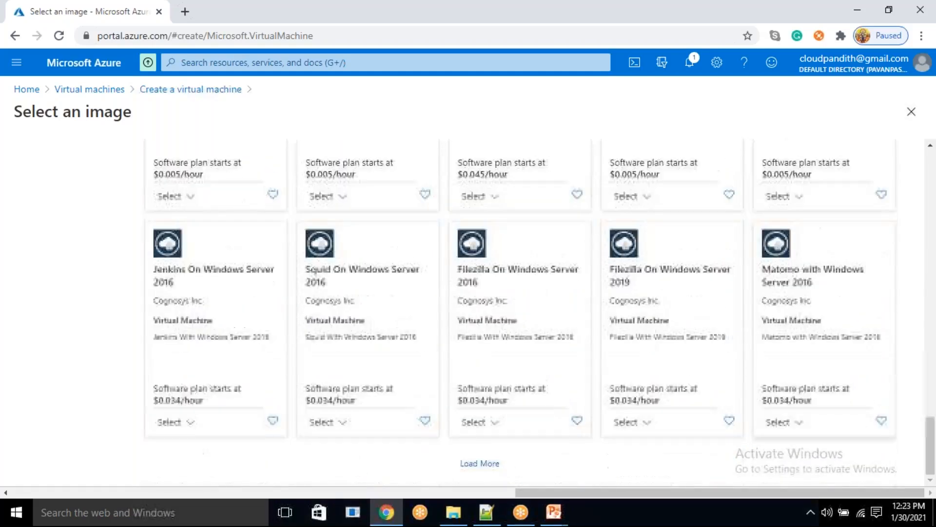
scroll(536, 312, down, 2)
scroll(536, 312, up, 5)
scroll(785, 403, up, 15)
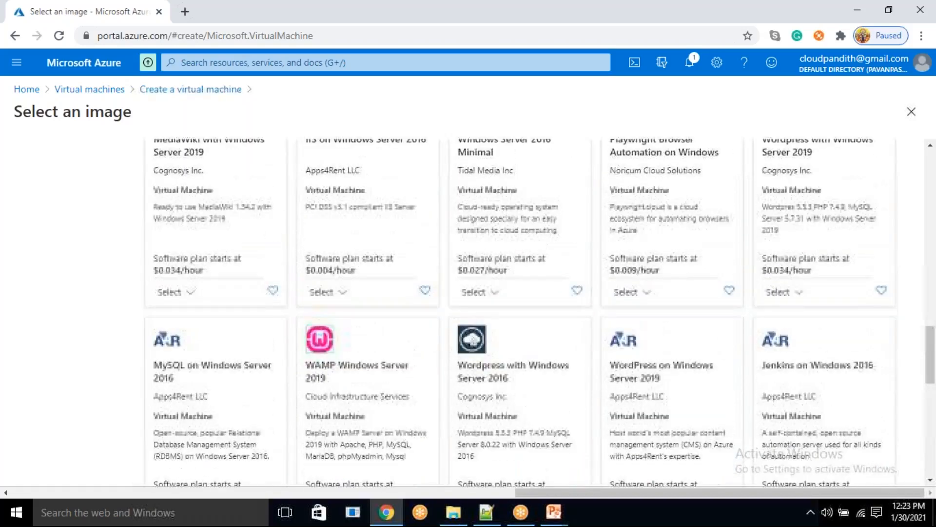
- Replace the Marketplace image search term with "sql server"
click(209, 208)
key(ctrl+a)
key(BackSpace)
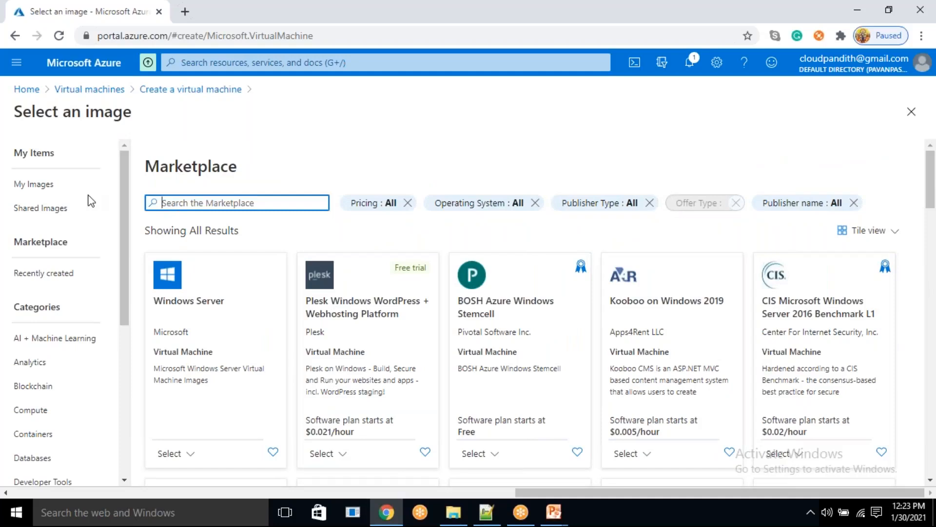
text(sql server)
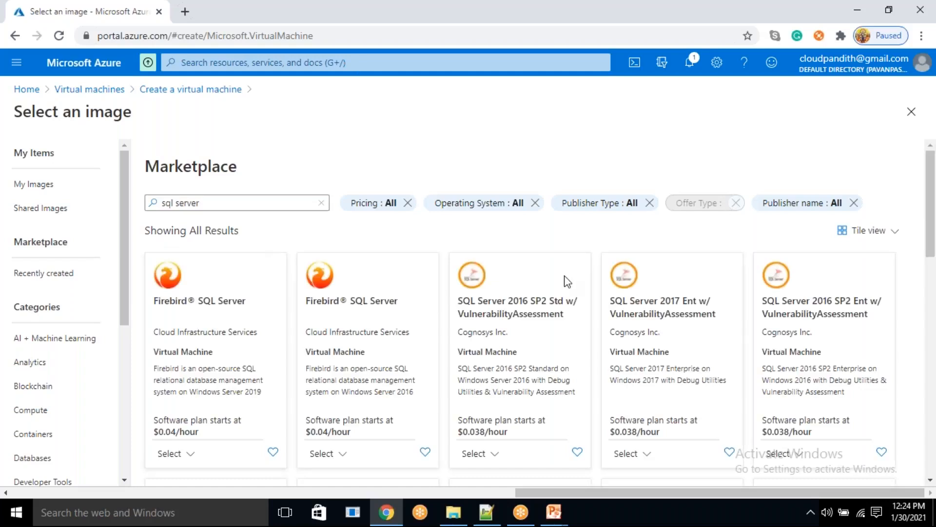
- Choose Microsoft's SQL Server 2019 Standard on Windows Server 2019 Database Engine Only as the virtual machine's image
scroll(565, 281, down, 4)
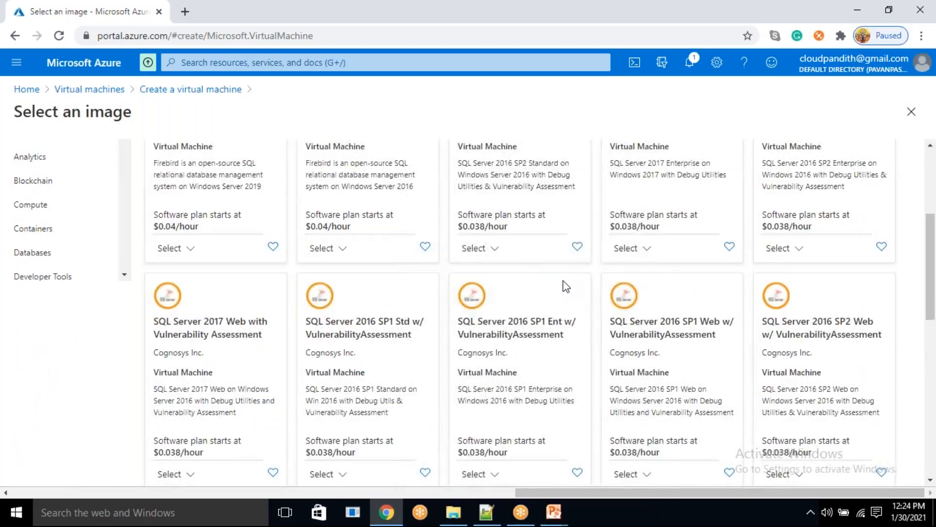
scroll(565, 286, down, 3)
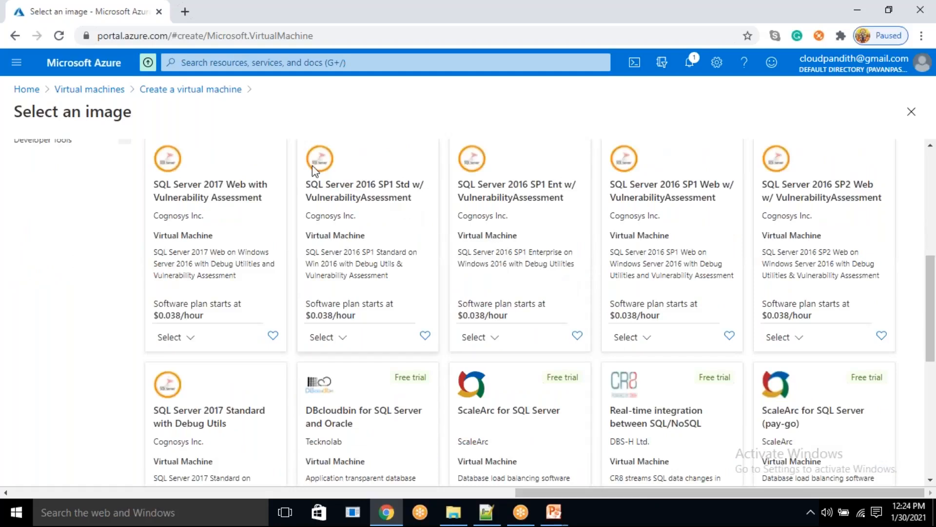
scroll(486, 227, down, 1)
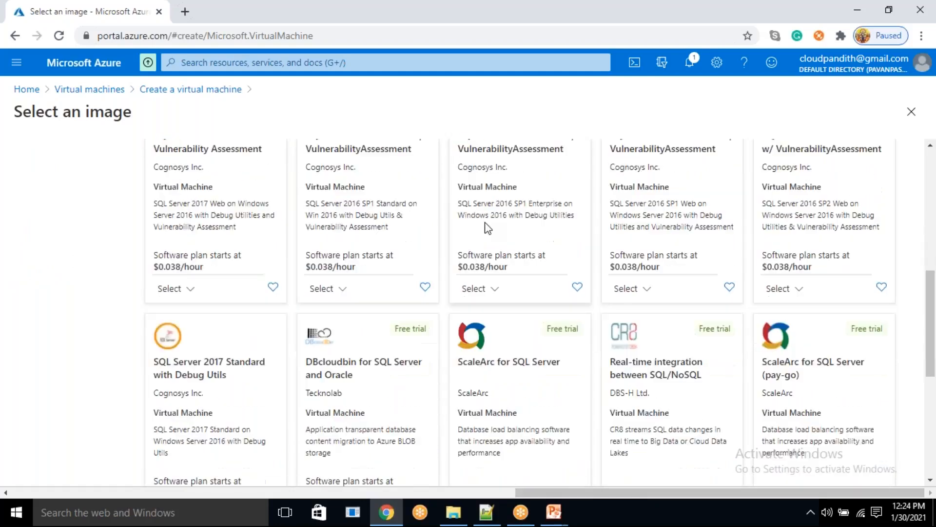
scroll(486, 227, down, 5)
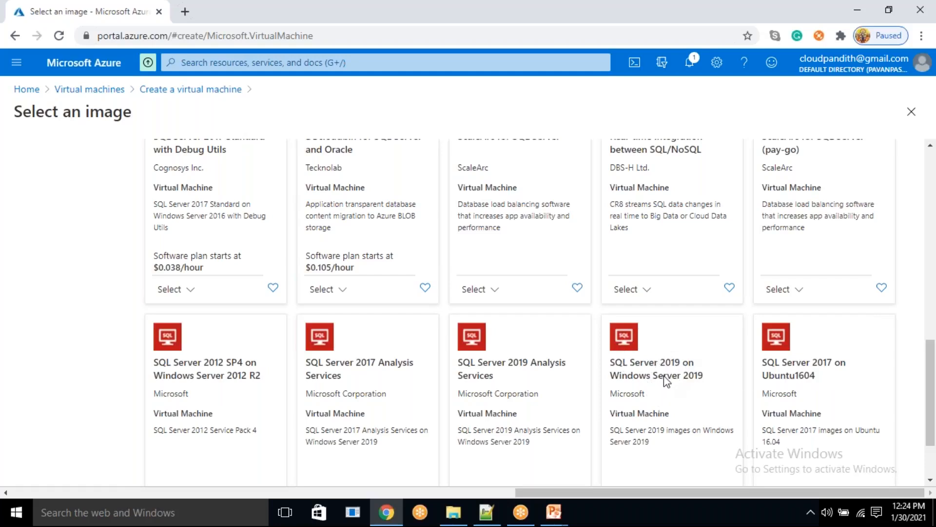
scroll(664, 378, down, 3)
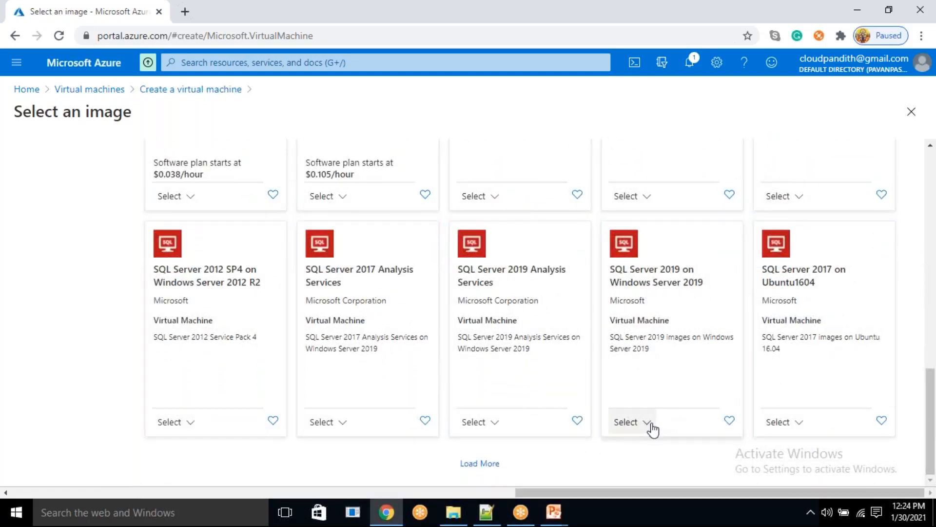
click(630, 425)
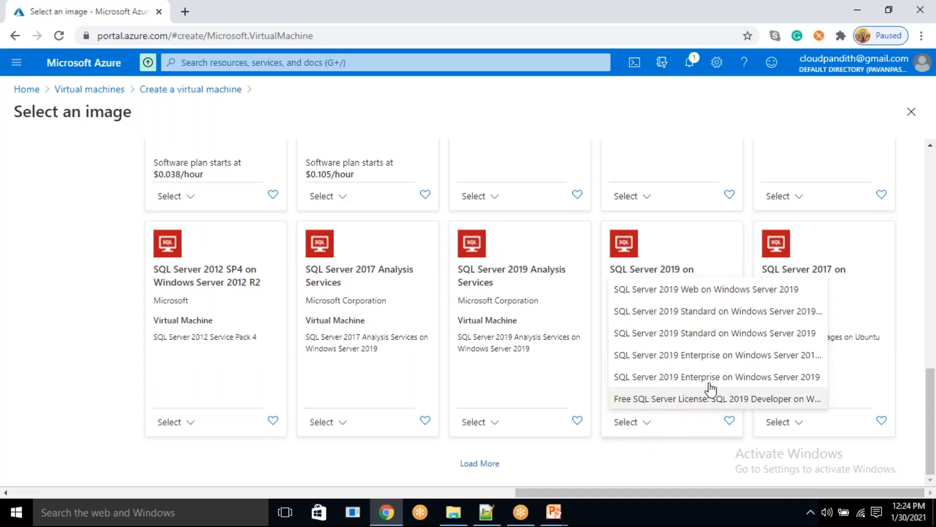
click(684, 312)
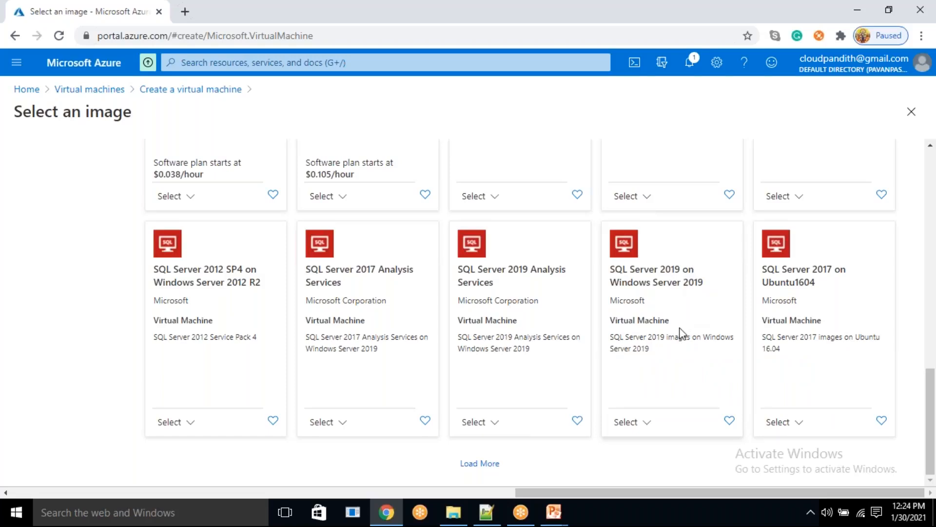
scroll(294, 342, down, 1)
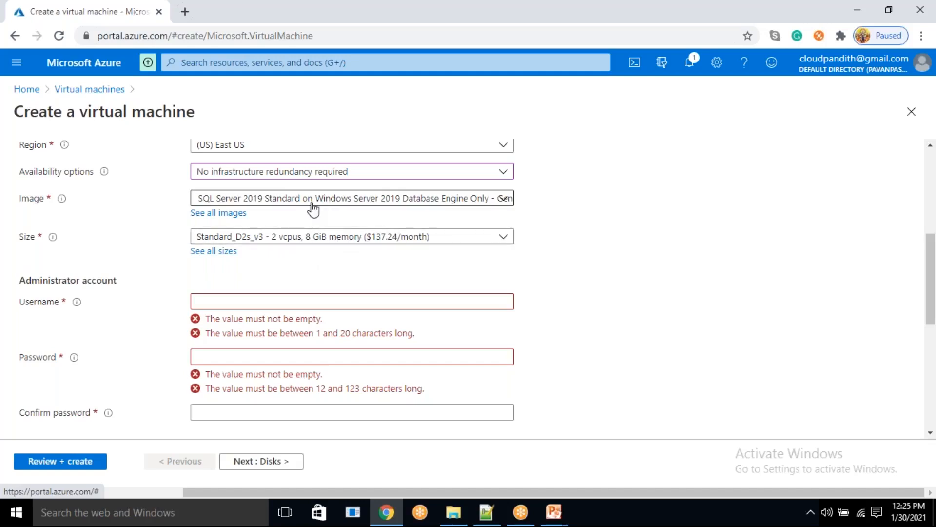
- Enter the administrator account's username and password, and confirm the password
scroll(319, 251, down, 3)
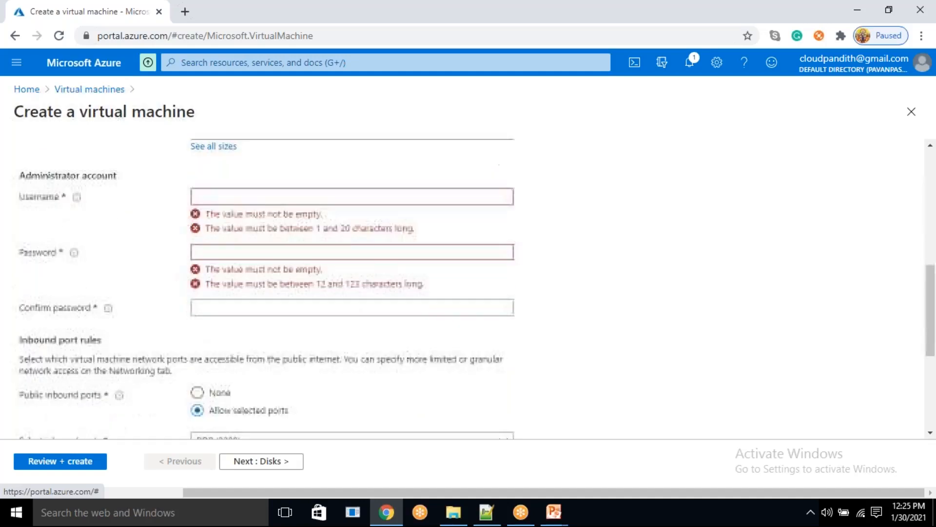
click(247, 168)
text(mallaiah)
key(Tab)
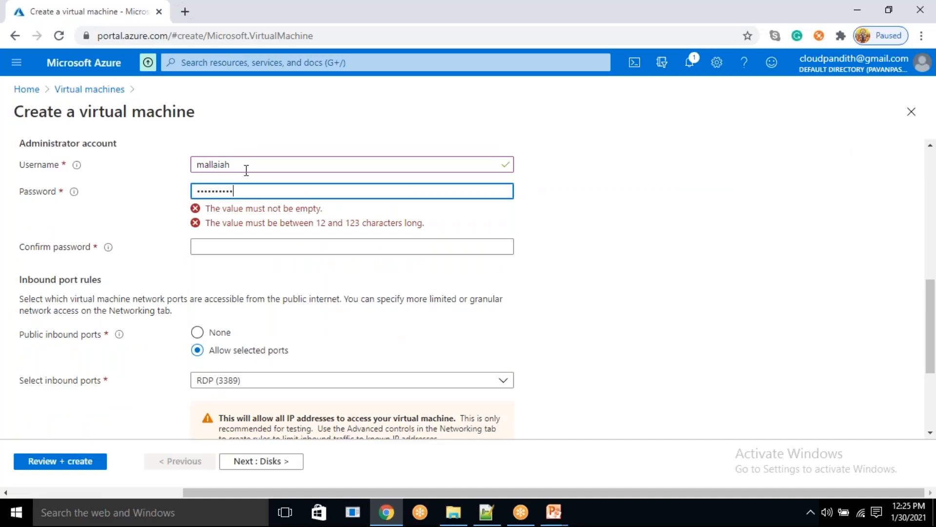
text(**)
key(Tab)
text(*****)
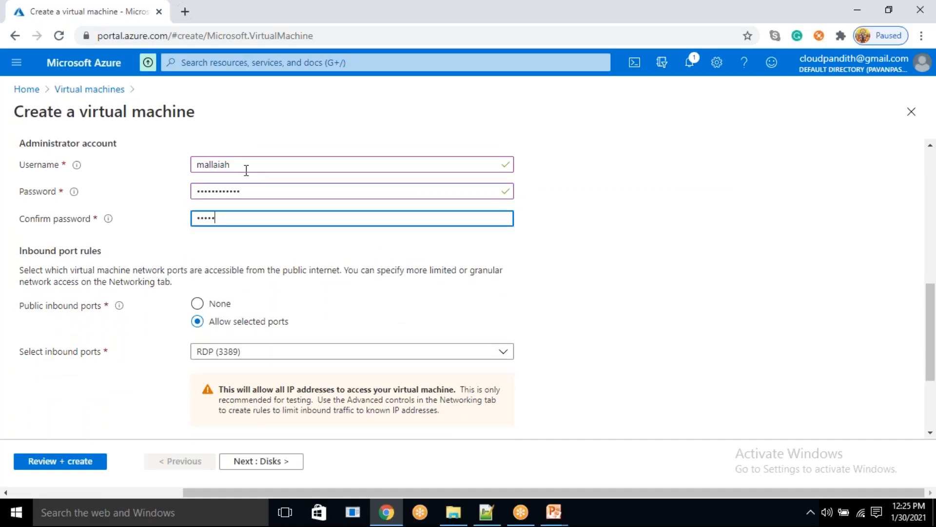
text(*******)
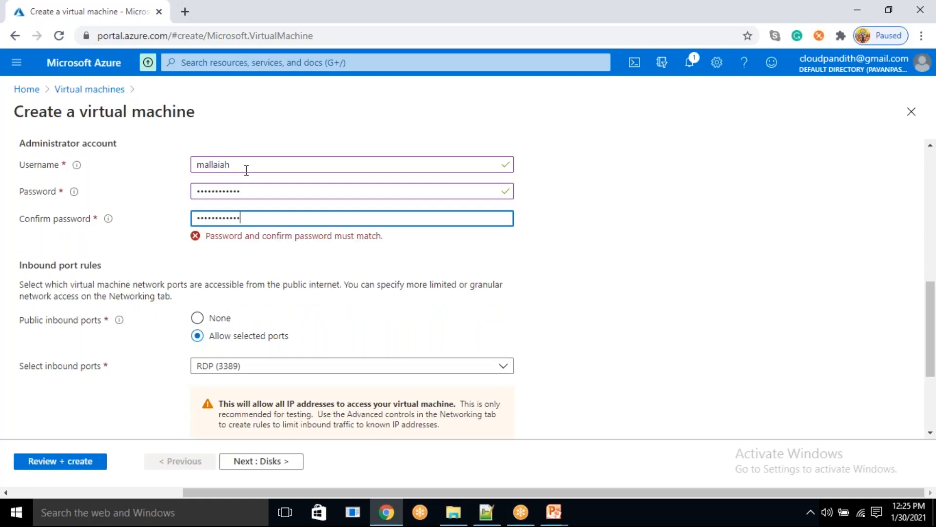
- Reopen the full Marketplace image list for the virtual machine and search it for "SQL SERVER"
scroll(481, 324, up, 3)
scroll(471, 329, up, 3)
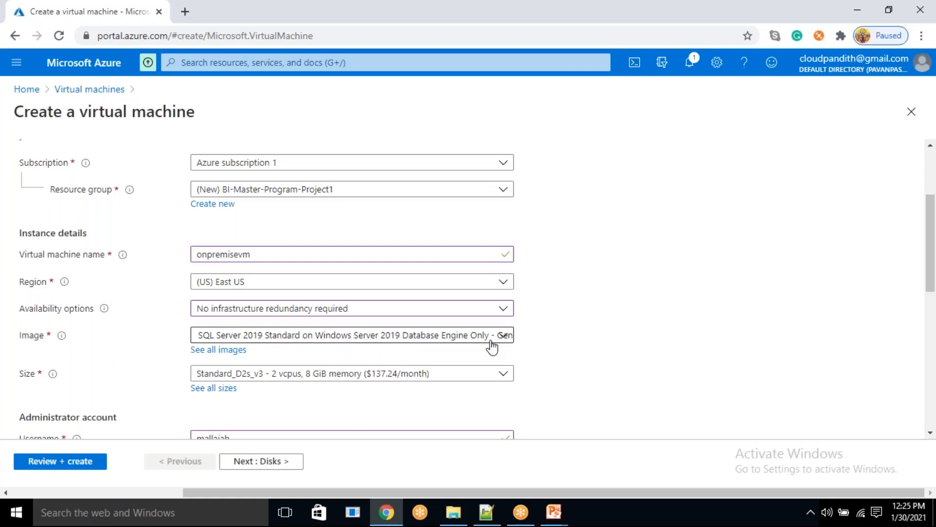
click(229, 350)
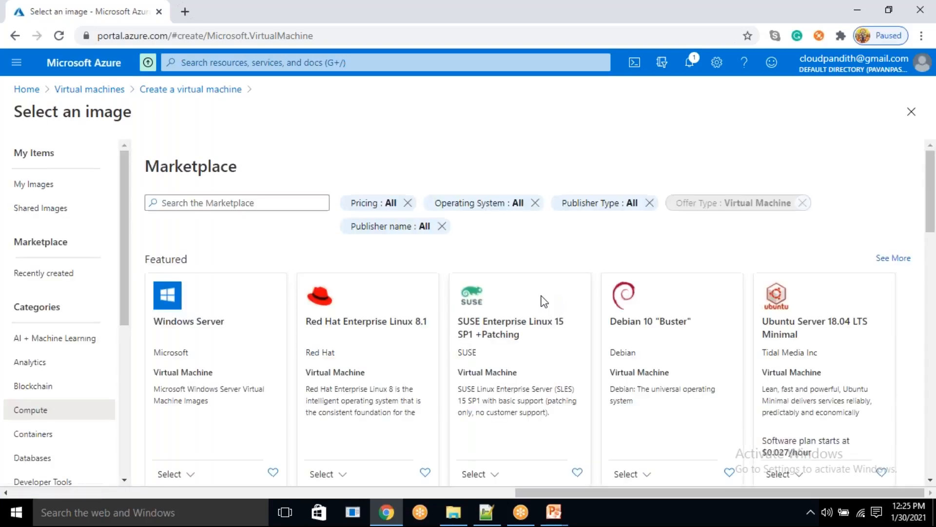
click(234, 203)
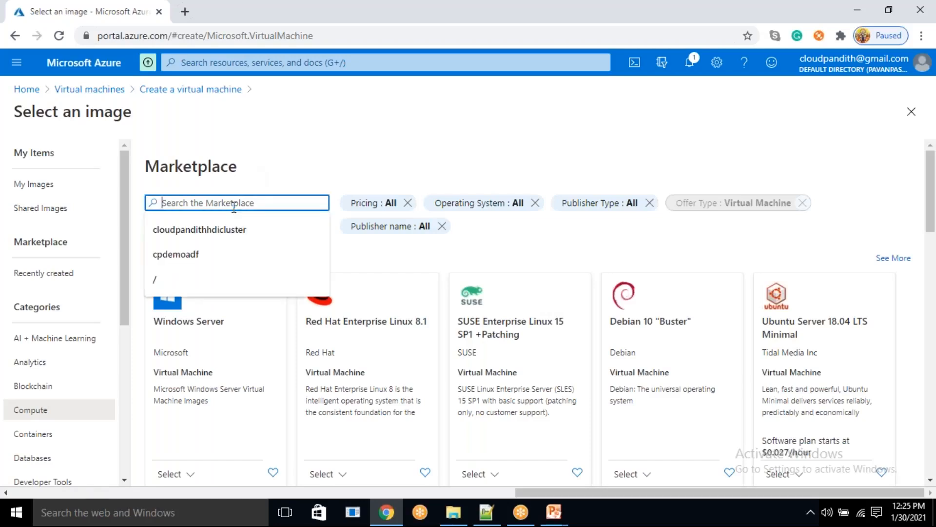
text(SQL SERVER)
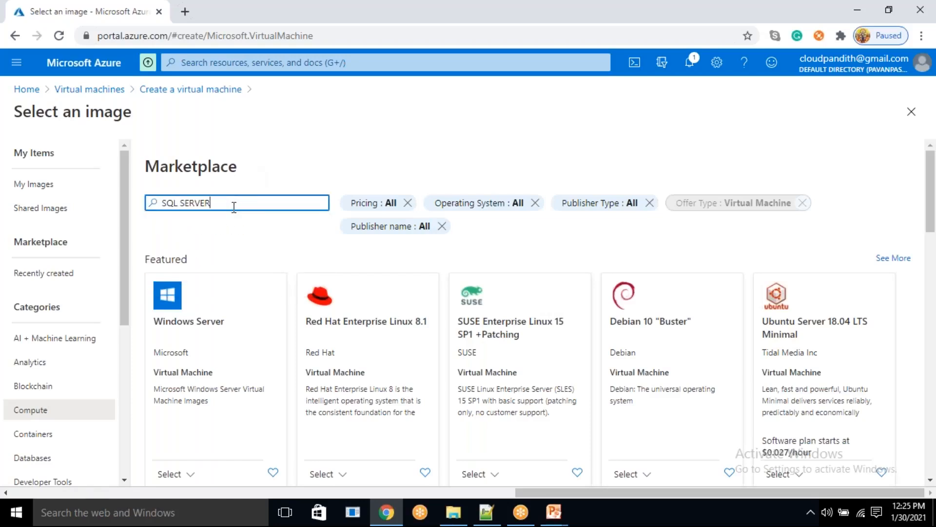
key(Return)
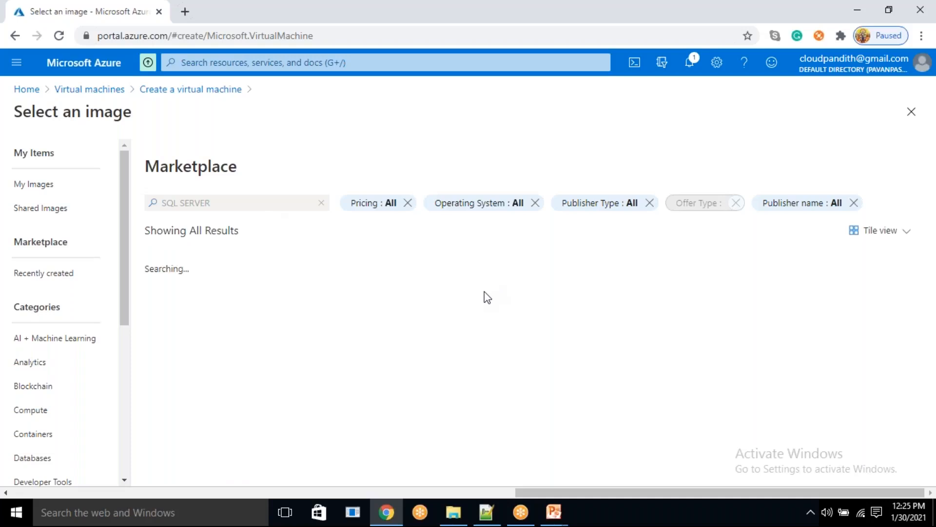
- Choose SQL Server 2019 Standard on Windows Server 2019 from Microsoft's SQL Server 2019 offer as the virtual machine's image
scroll(485, 298, down, 8)
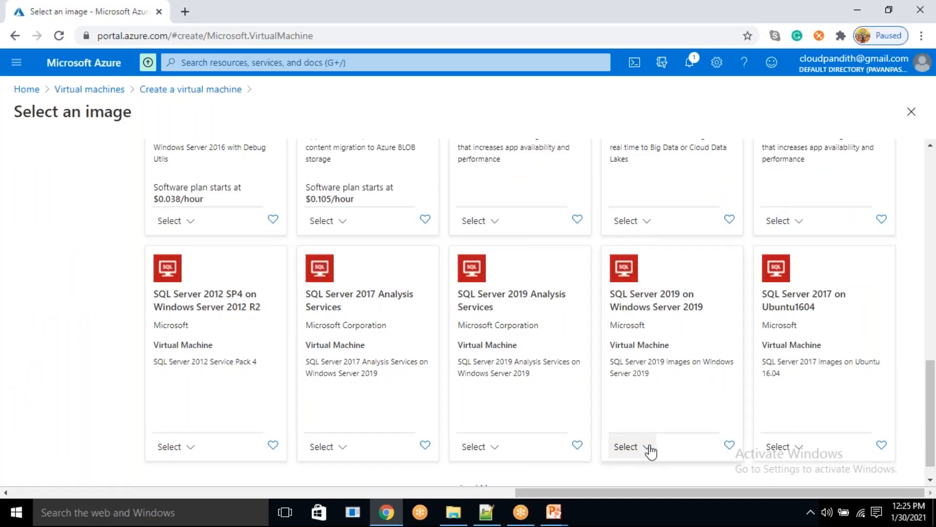
click(648, 447)
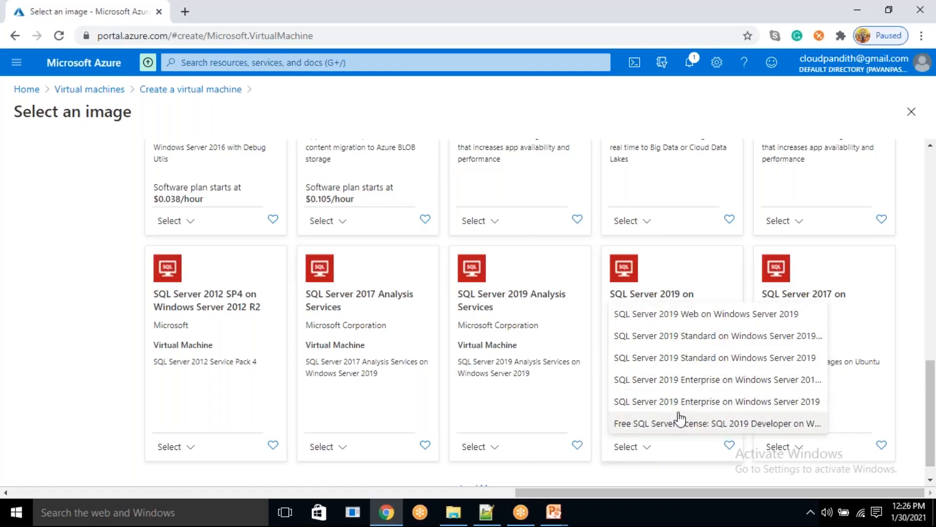
click(683, 360)
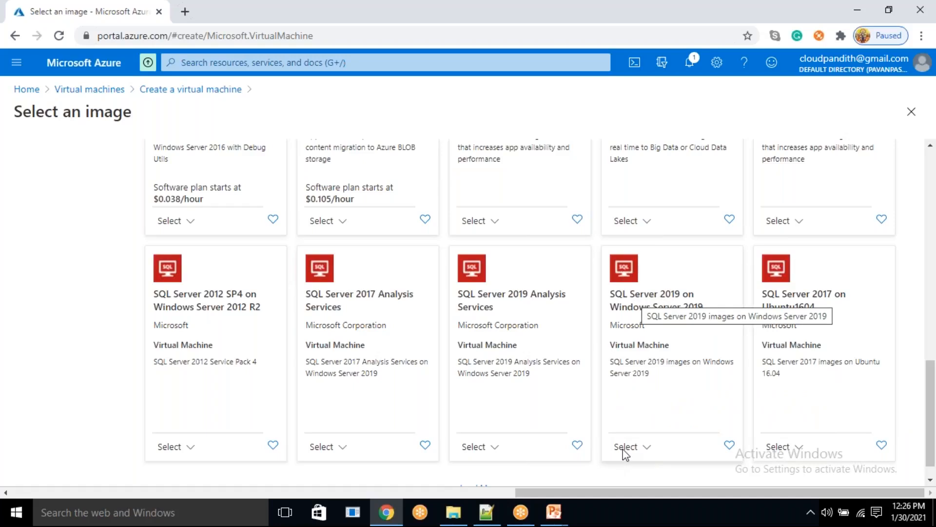
- Review the virtual machine's basic settings from the image and size down to the inbound port rules
scroll(463, 360, down, 2)
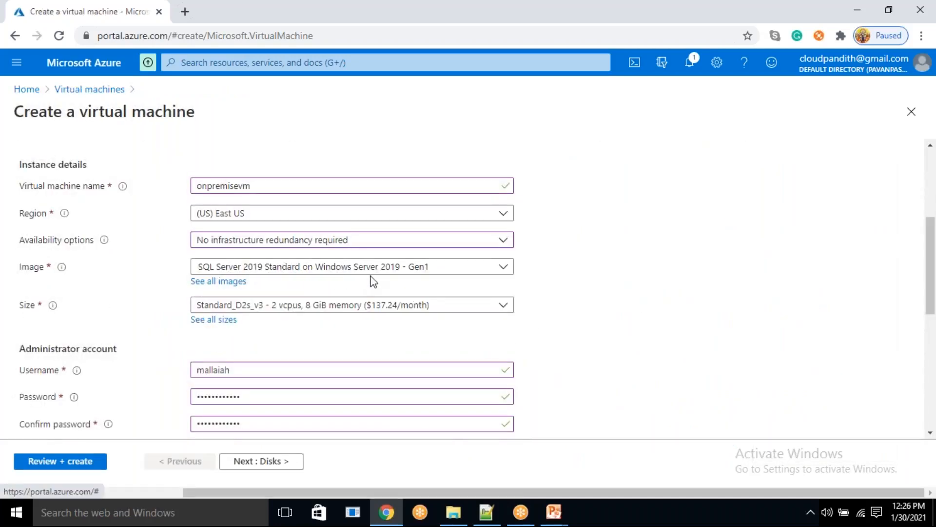
scroll(361, 319, down, 1)
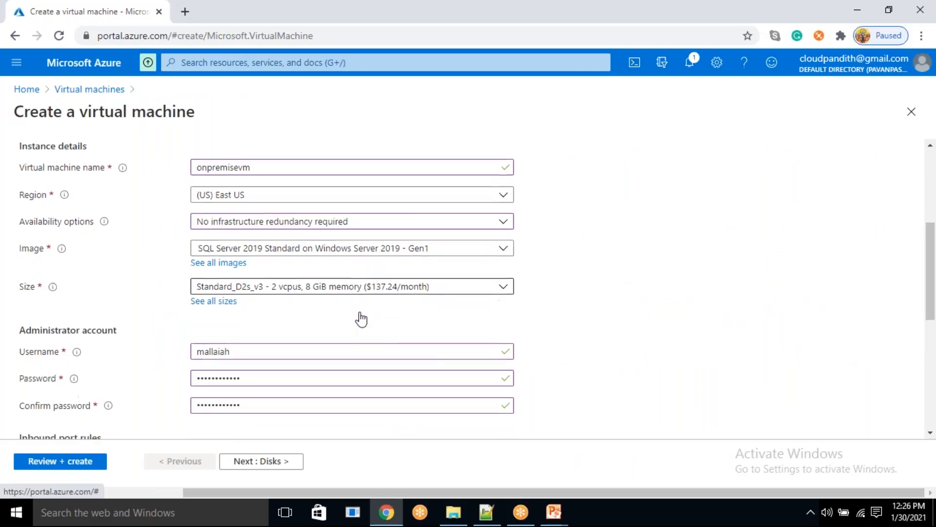
scroll(361, 320, down, 4)
scroll(289, 265, down, 1)
scroll(249, 235, up, 3)
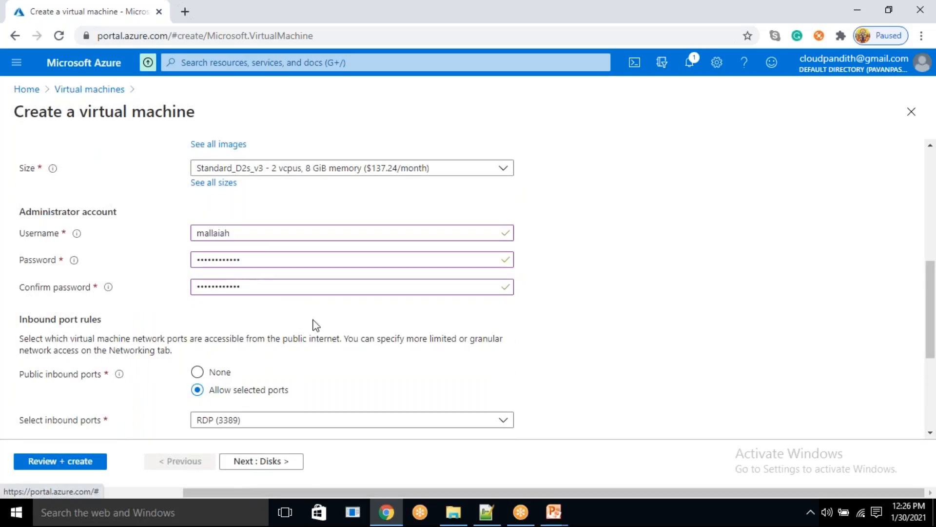
scroll(369, 386, down, 2)
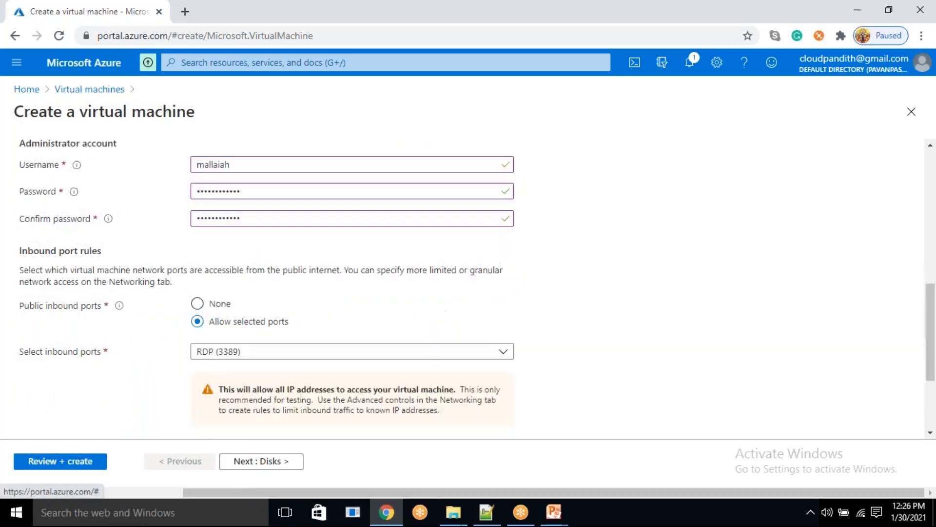
- Switch to Notepad++ and write the heading "windows vm:" in the new 34 file
click(486, 512)
text(MALLAIAH)
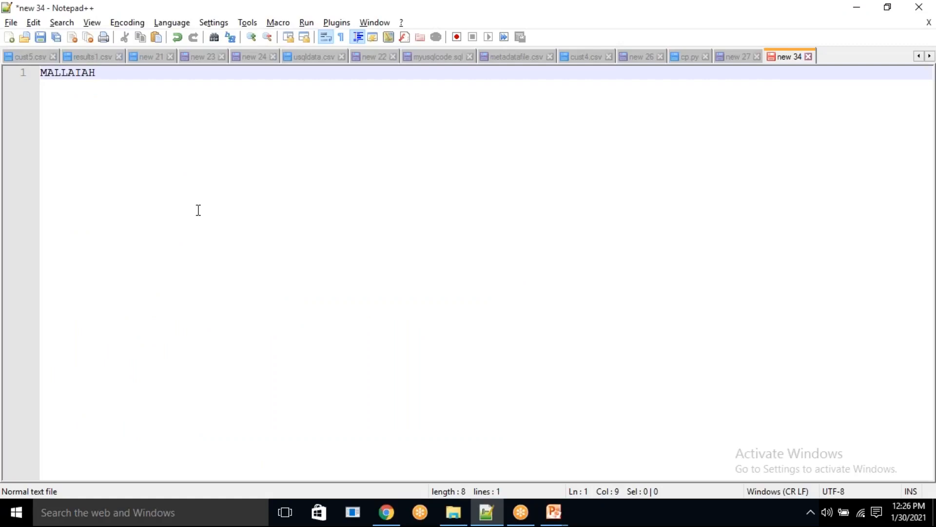
key(ctrl+a)
key(BackSpace)
text(windows sql s)
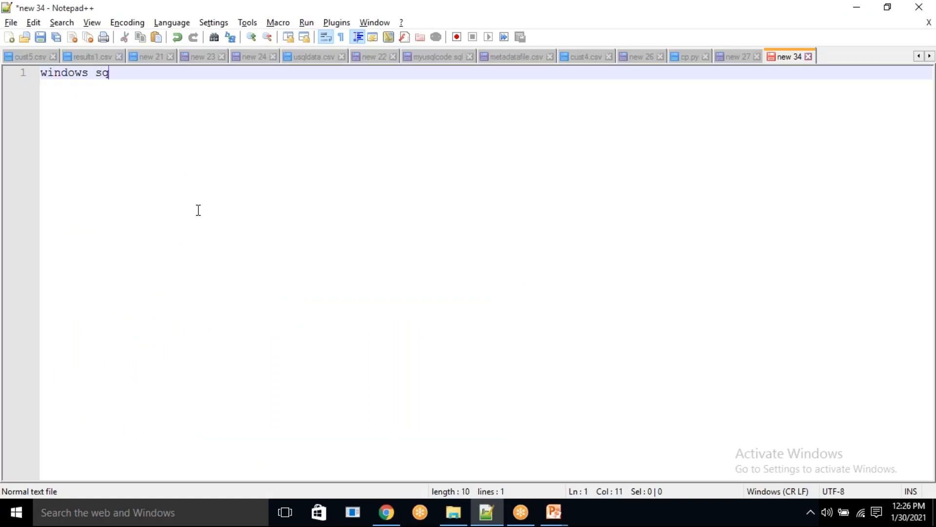
key(BackSpace)
key(BackSpace)
key(BackSpace)
key(BackSpace)
key(BackSpace)
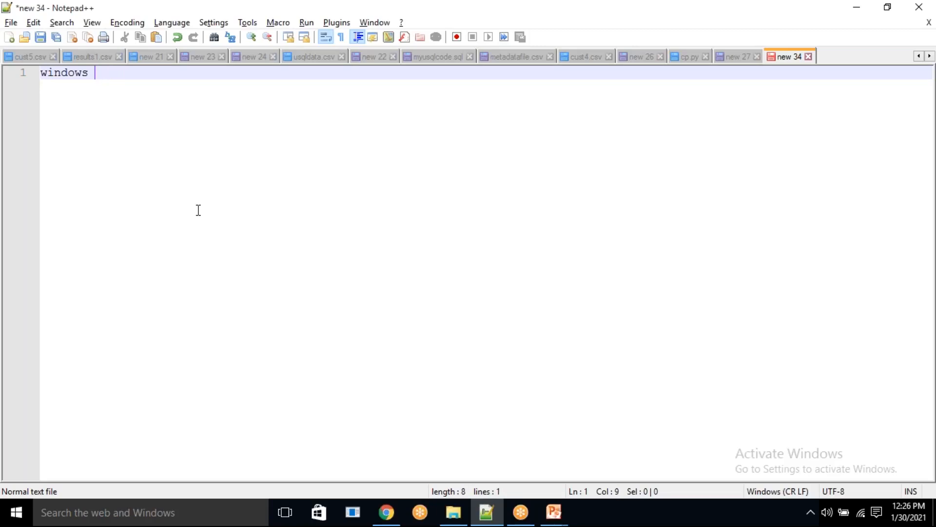
text(vm:)
key(Return)
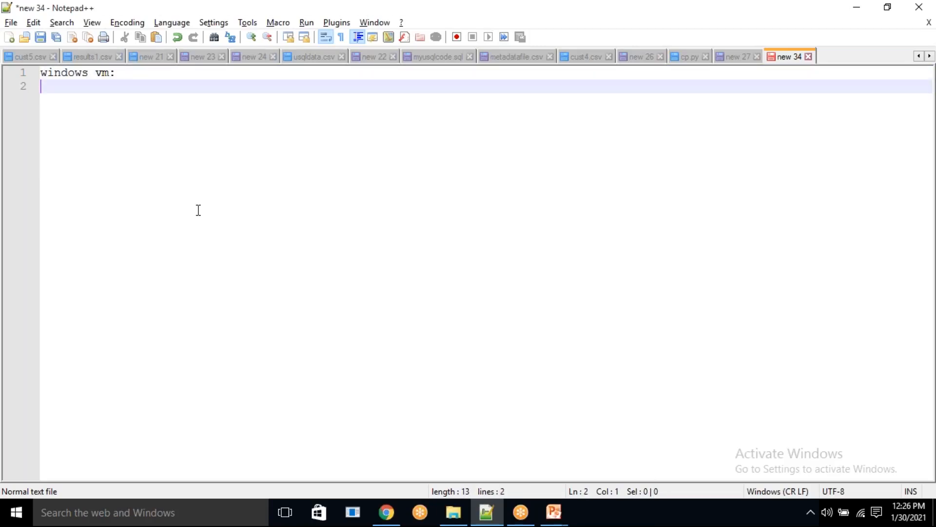
- Add a "username :" line with the administrator username and an empty "pwd :" line below the heading
text(username : mallaiah)
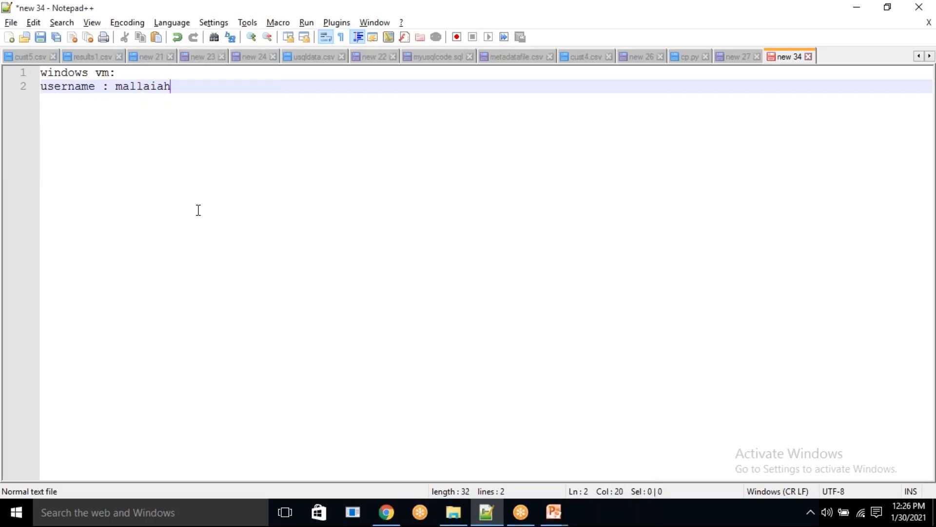
key(Return)
text(pwd )
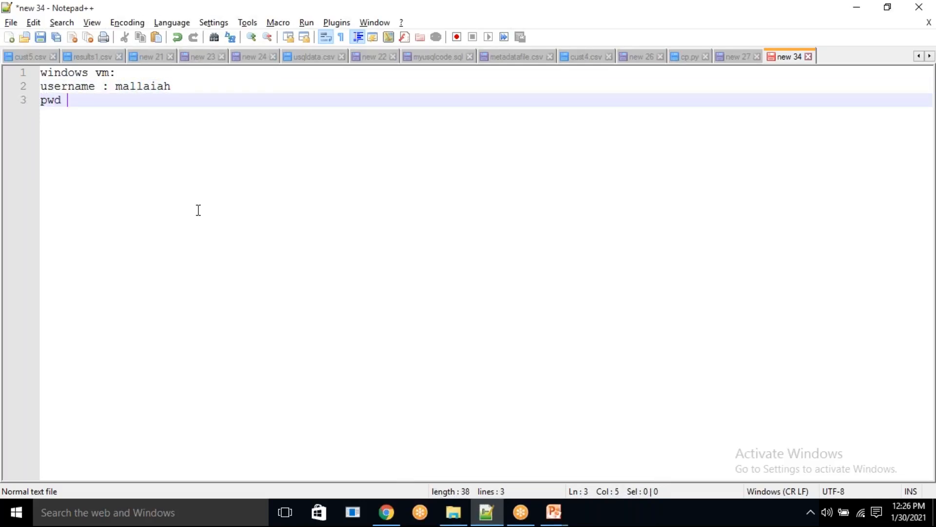
text(:)
key(Return)
key(Return)
- Return to the Azure portal and advance to the SQL Server settings, keeping the disk, networking, management and advanced defaults
key(alt+Tab)
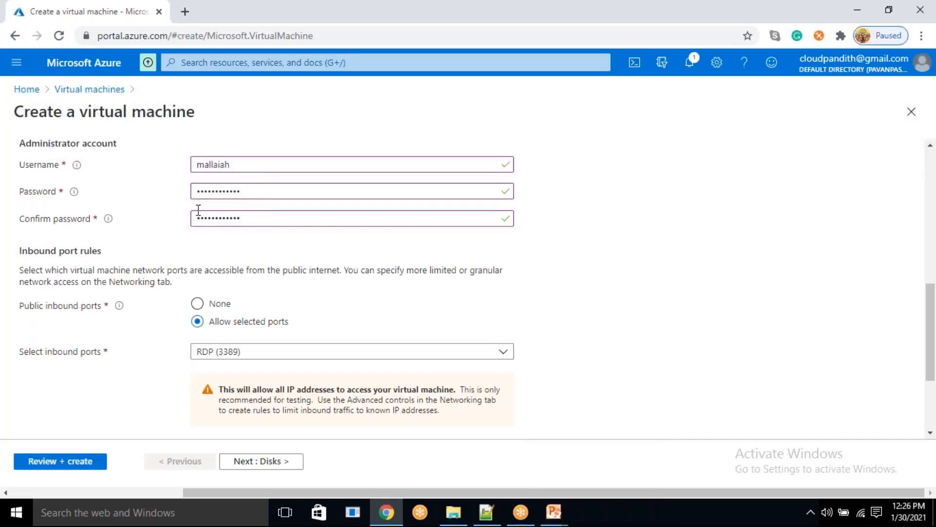
scroll(251, 305, down, 2)
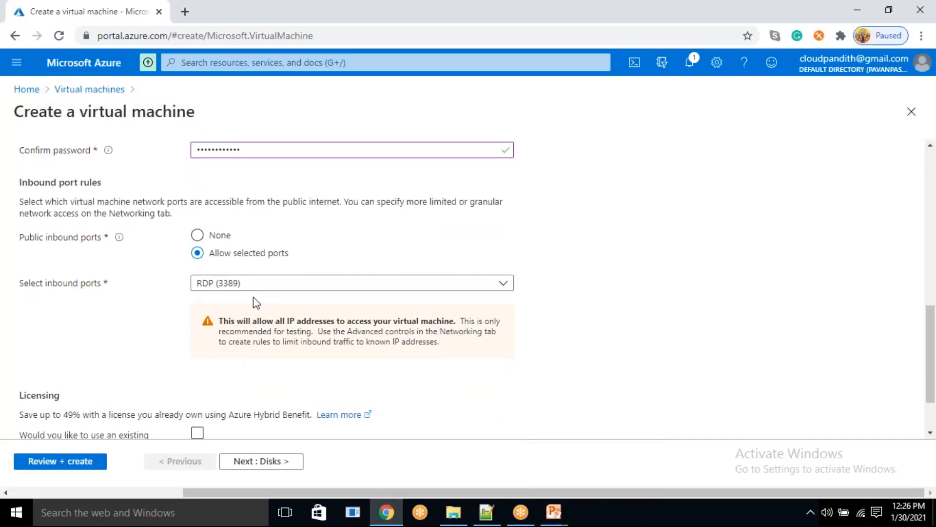
click(253, 459)
click(254, 460)
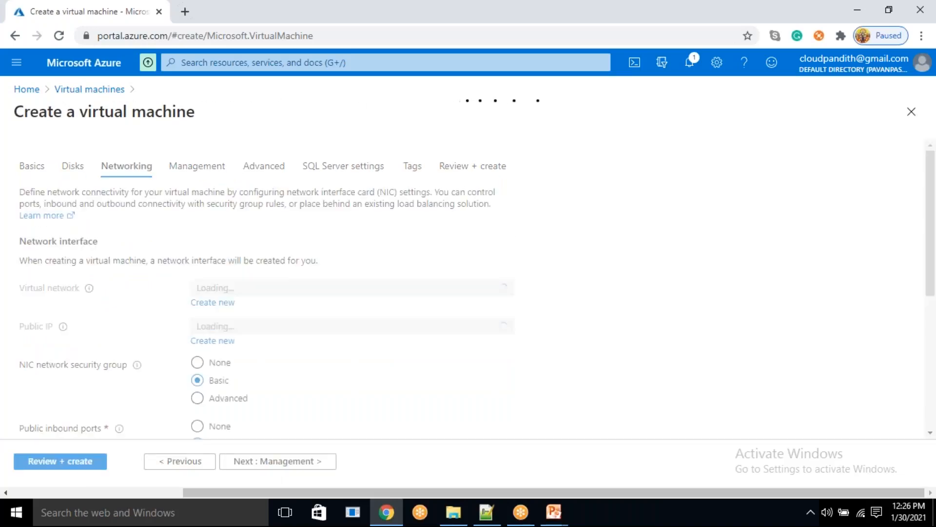
click(266, 460)
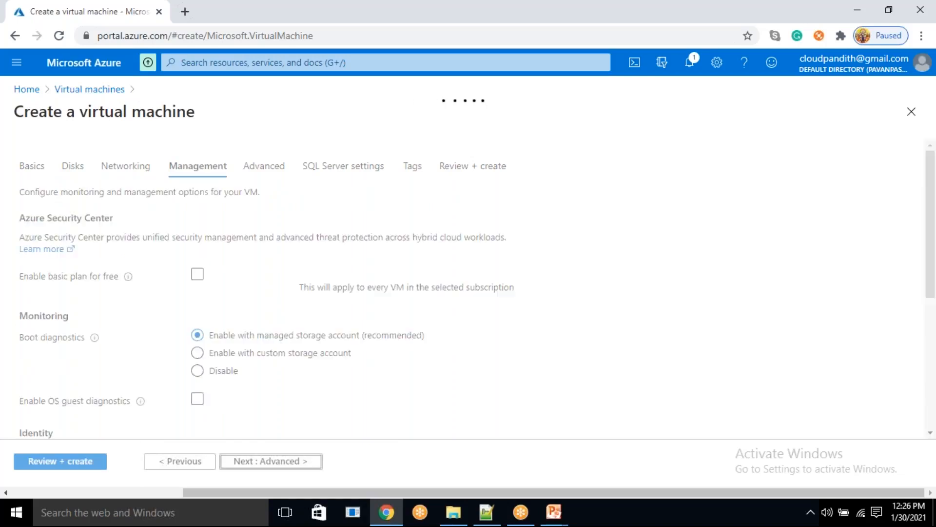
click(266, 462)
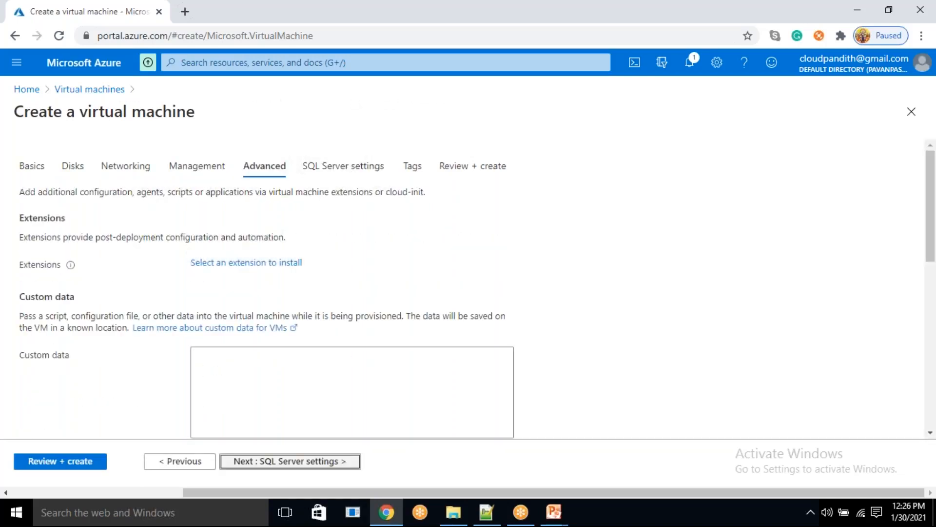
click(266, 461)
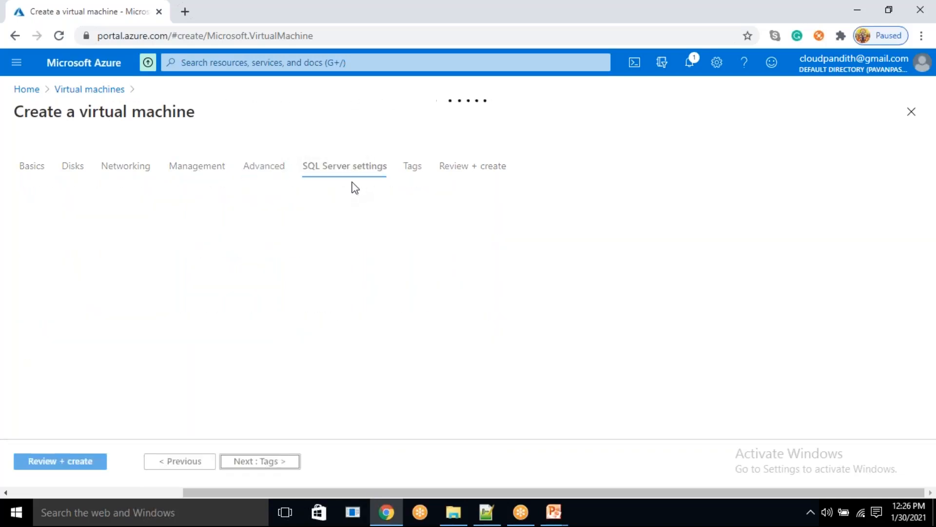
- Enable SQL Authentication for the virtual machine
scroll(290, 241, down, 1)
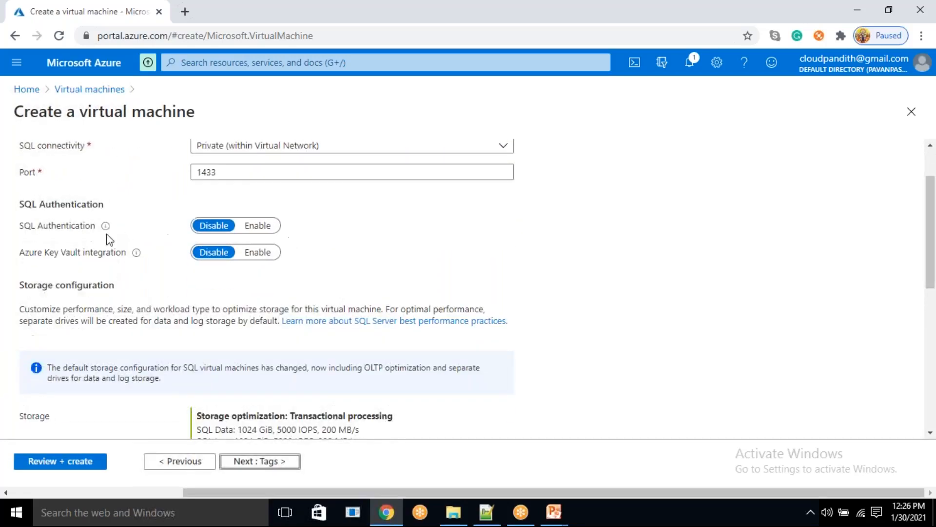
drag(96, 225, 64, 231)
click(67, 237)
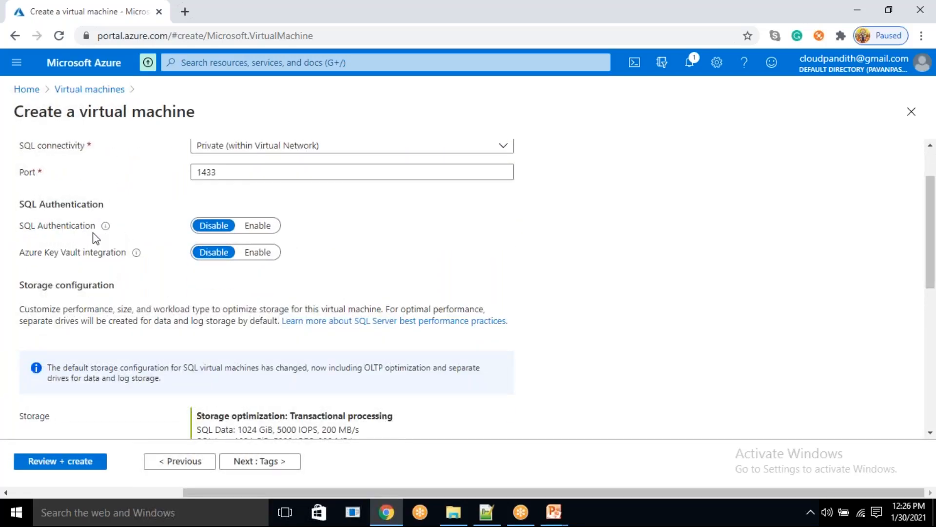
click(258, 236)
- Replace the SQL authentication login name with "cloudpandith"
double_click(205, 252)
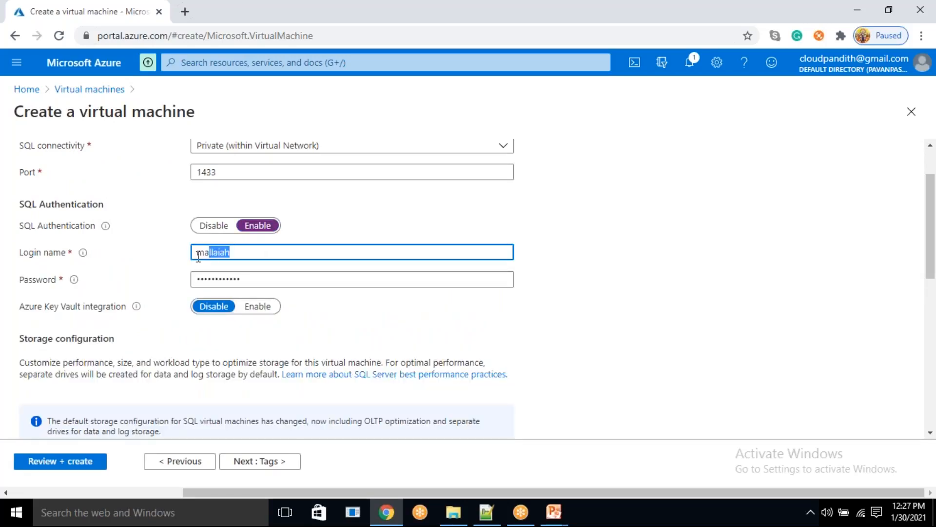
key(BackSpace)
text(admin)
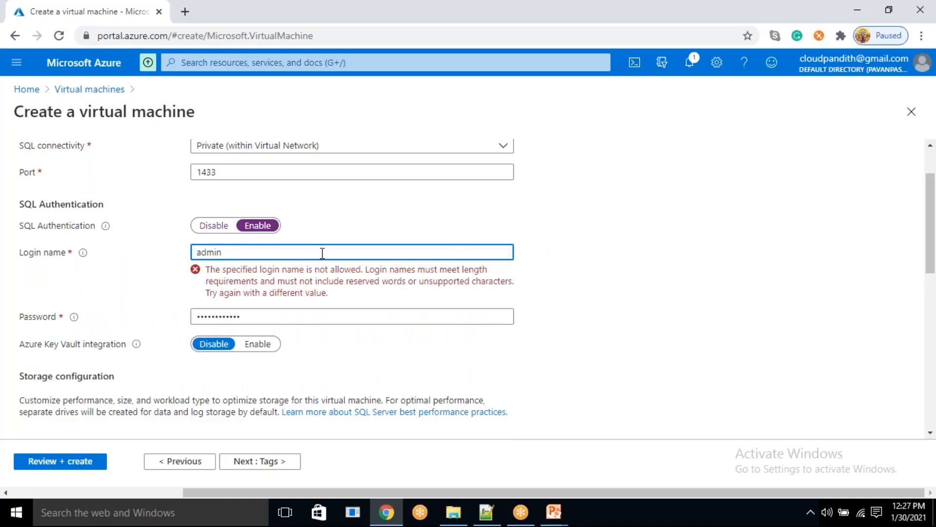
text(cloudpandith)
key(shift+End)
key(Delete)
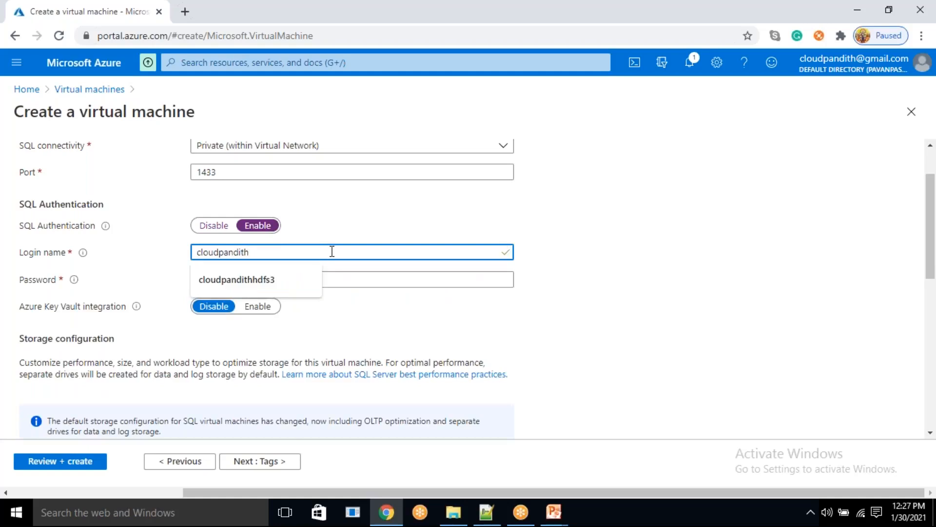
- Replace the SQL authentication password with the chosen one, and review and create the virtual machine
click(636, 270)
click(252, 278)
drag(251, 278, 159, 279)
key(BackSpace)
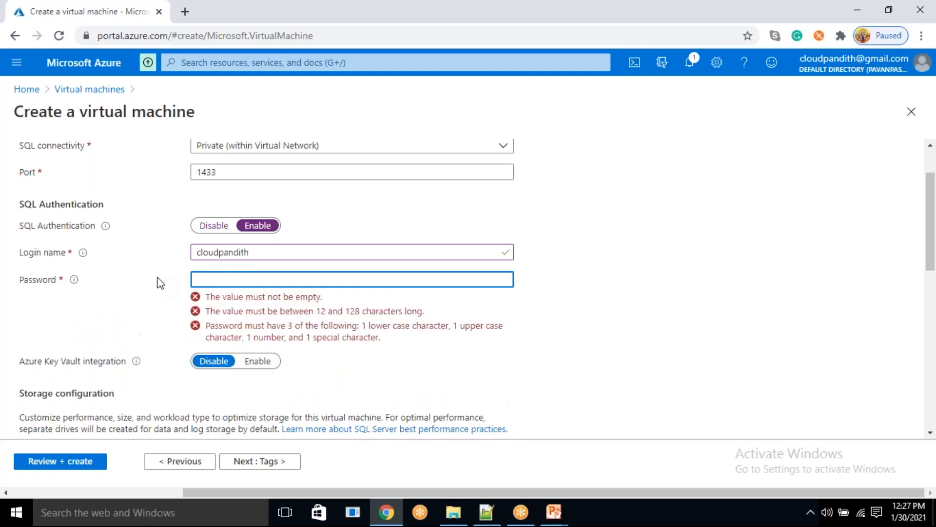
click(281, 250)
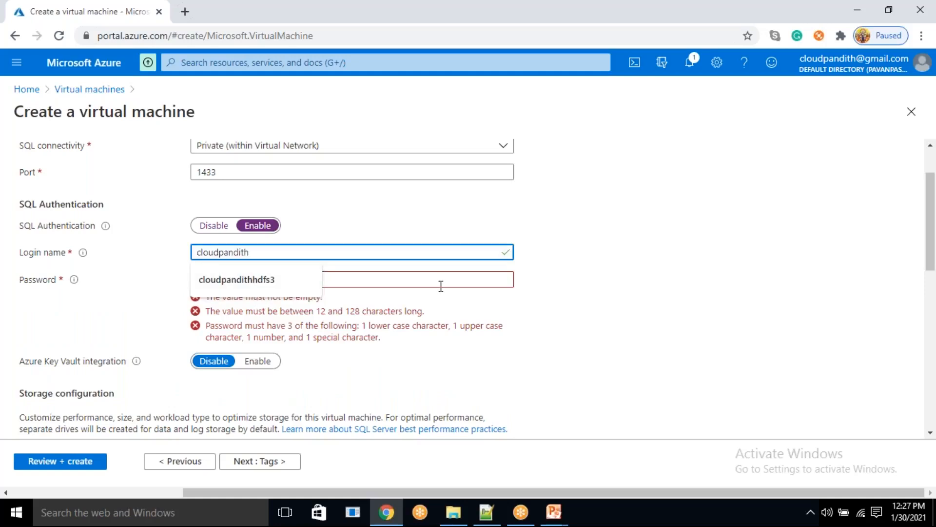
click(401, 282)
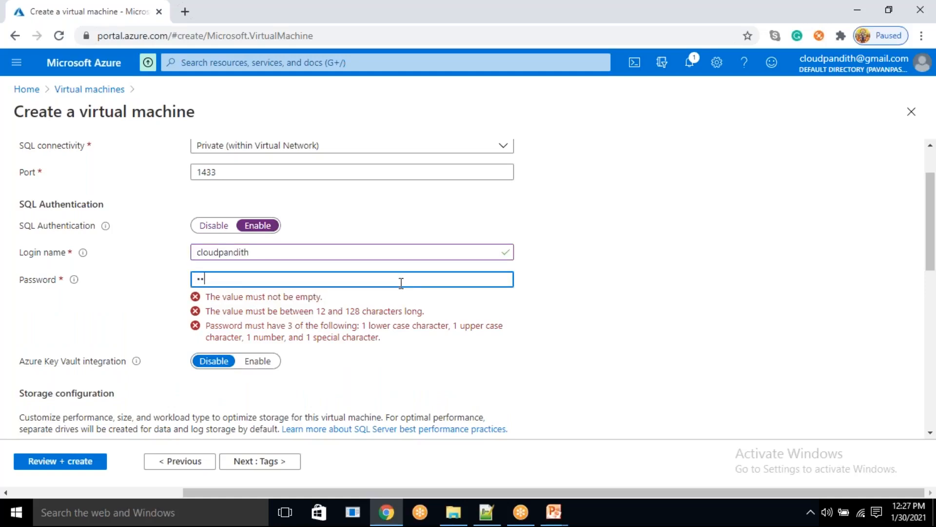
text(••••••••••••)
click(69, 462)
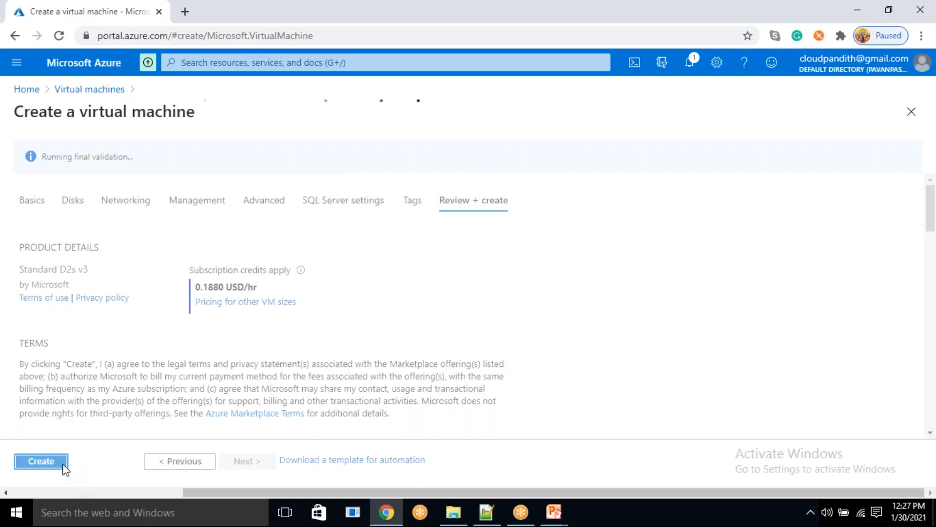
click(41, 461)
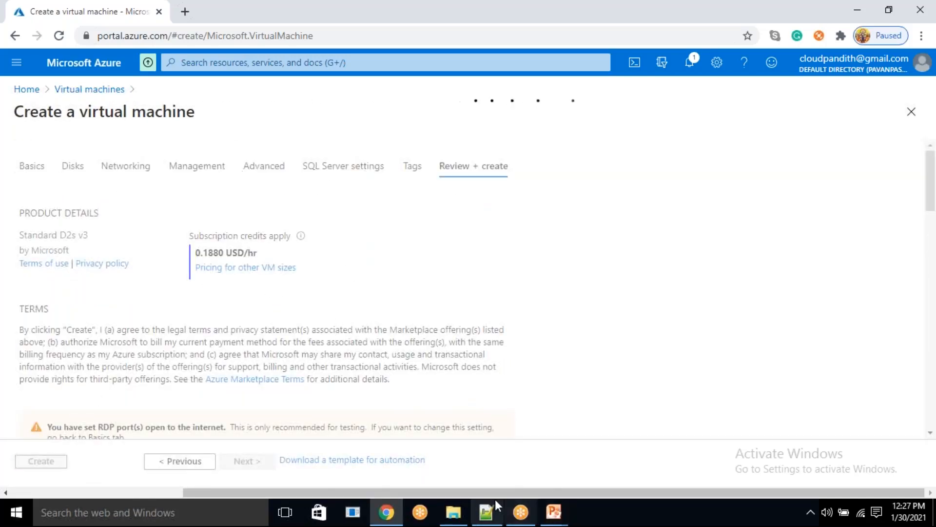
- Switch to Notepad++ and add a "SQL Authentication" heading below the Windows VM credentials
click(486, 512)
text(SQL AUTHEN)
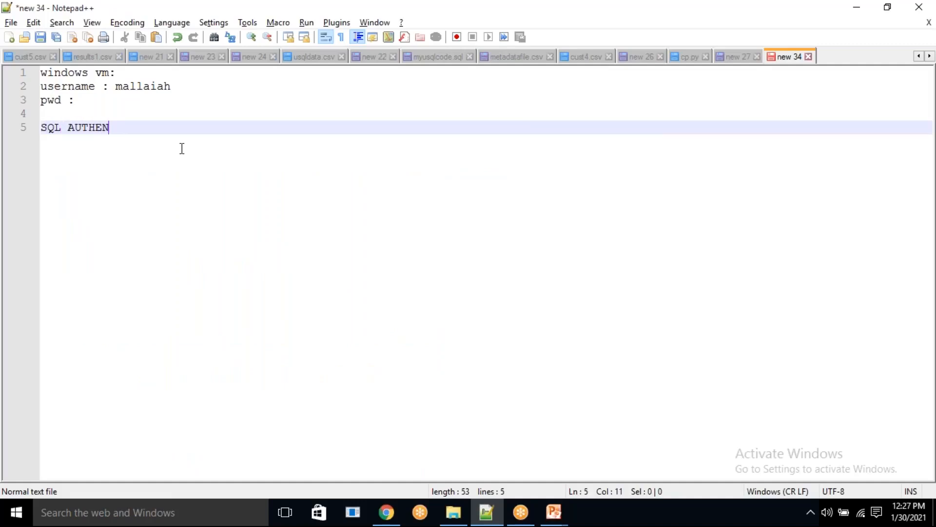
key(BackSpace)
key(BackSpace)
key(BackSpace)
key(BackSpace)
key(BackSpace)
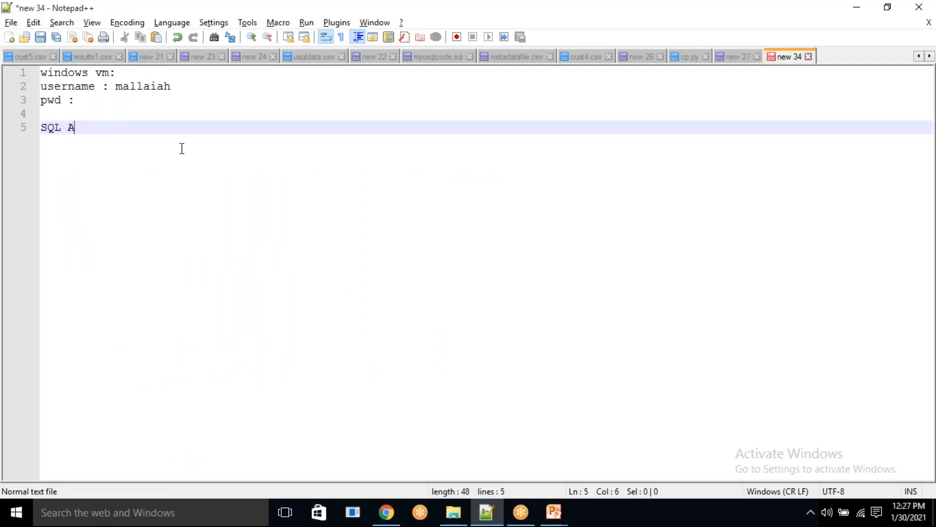
text(uthn)
text(ntication)
key(Return)
- Add the line "username : cloudpandith" below the SQL Authentication heading
text(usern)
key(BackSpace)
text(name :)
key(BackSpace)
key(BackSpace)
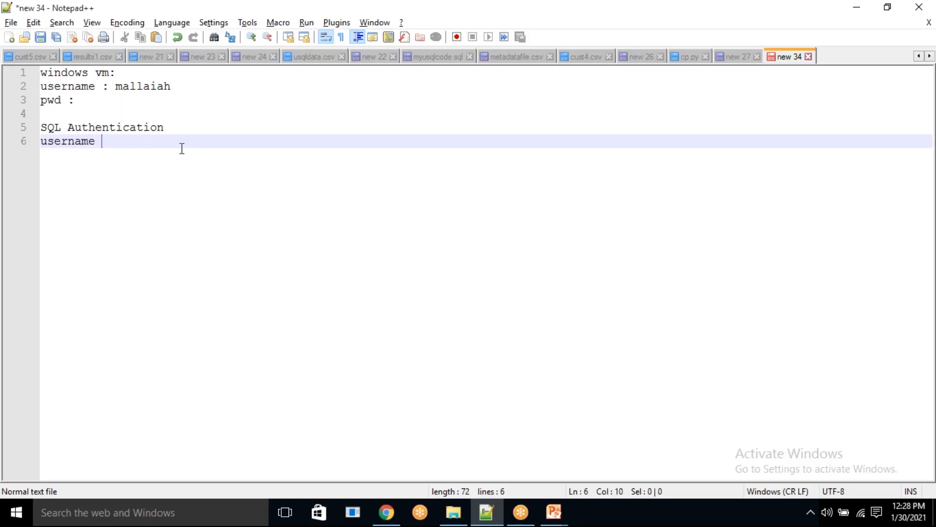
text(: cloudpandith)
key(Return)
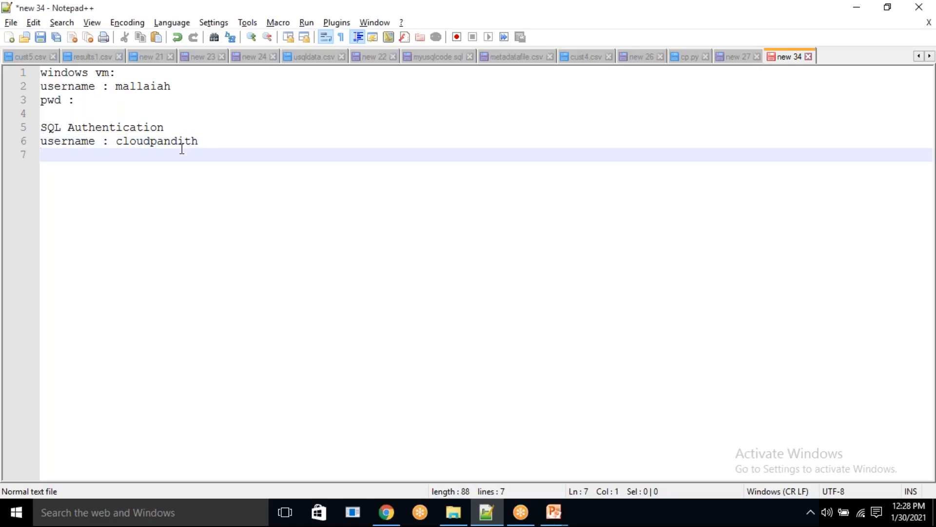
- Add a "pwd :" line without a value under the SQL username, followed by blank lines
text(pwd)
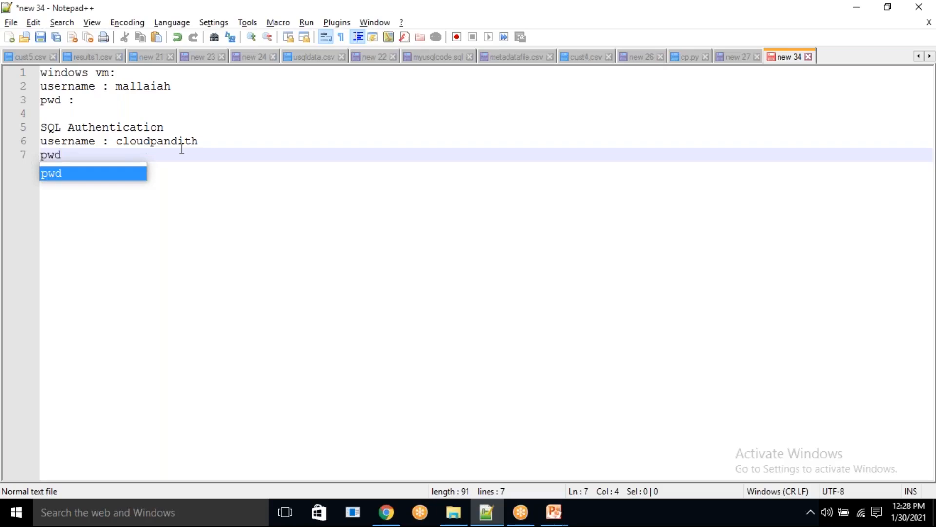
text(:)
key(Return)
key(Return)
- Return to the browser and open the Azure portal in a new tab
key(alt+Tab)
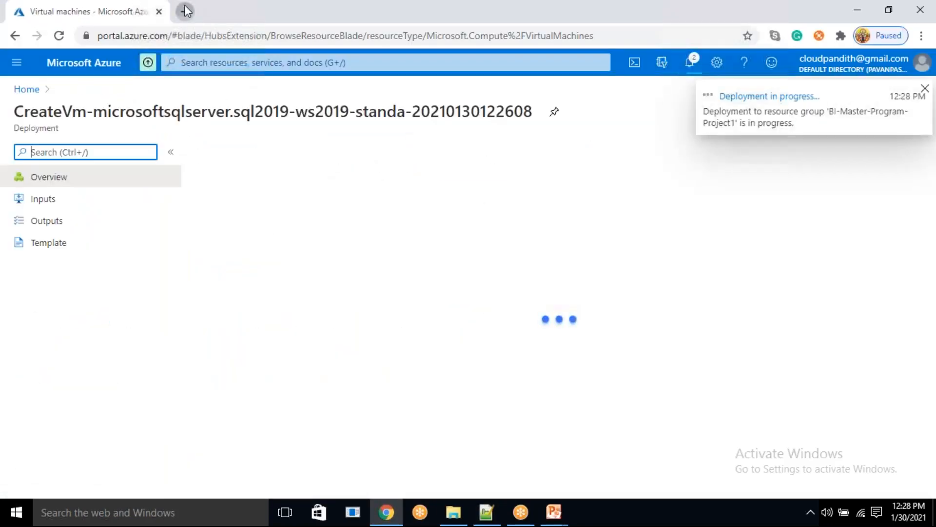
click(185, 6)
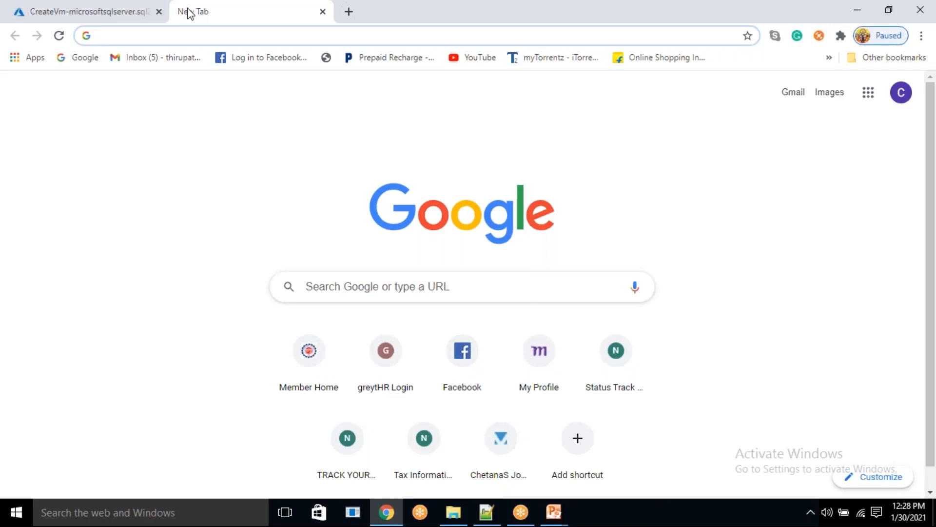
text(portal.azure.com)
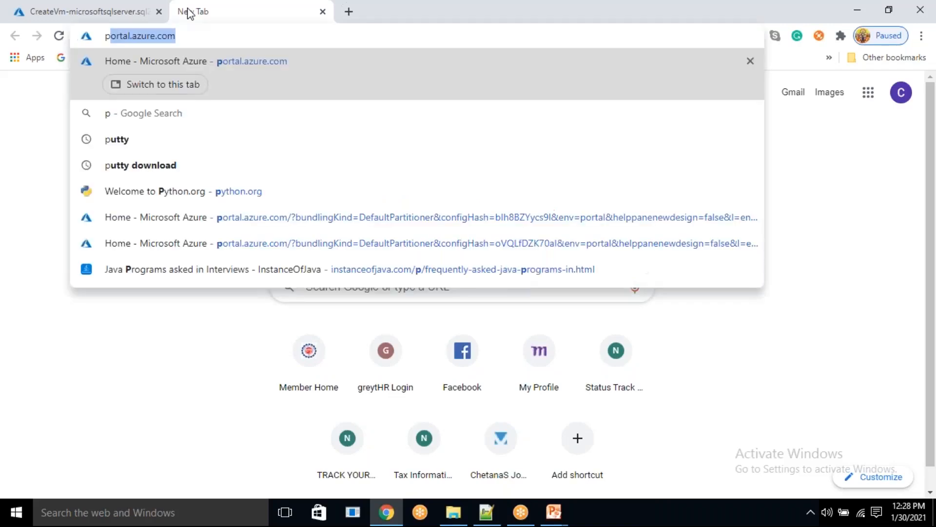
key(Return)
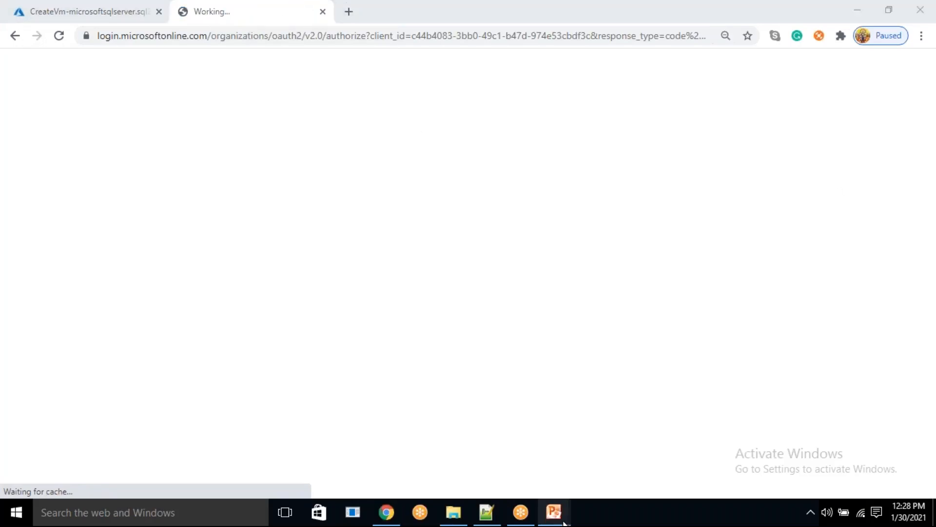
- Check the Real-Time Project Flow-1 slide in PowerPoint for the storage service, and return to the browser
mouse_move(554, 512)
click(620, 481)
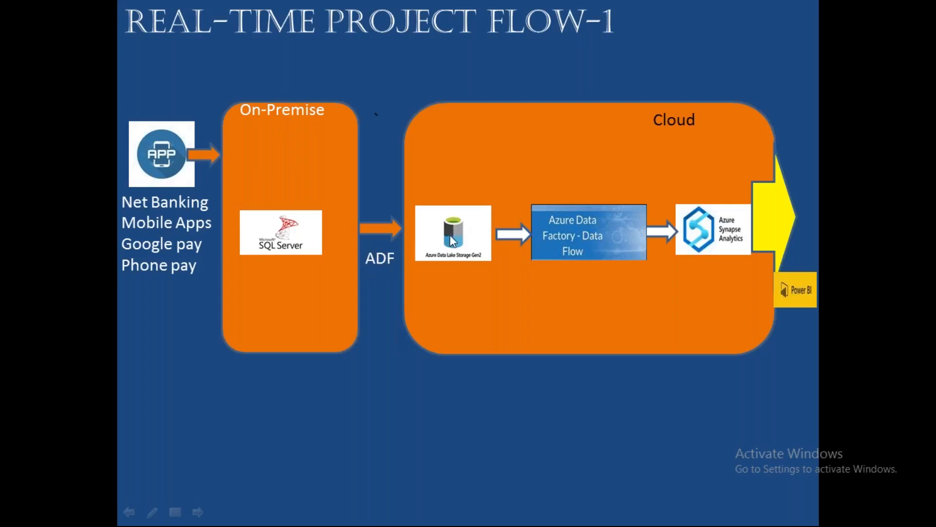
key(alt+Tab)
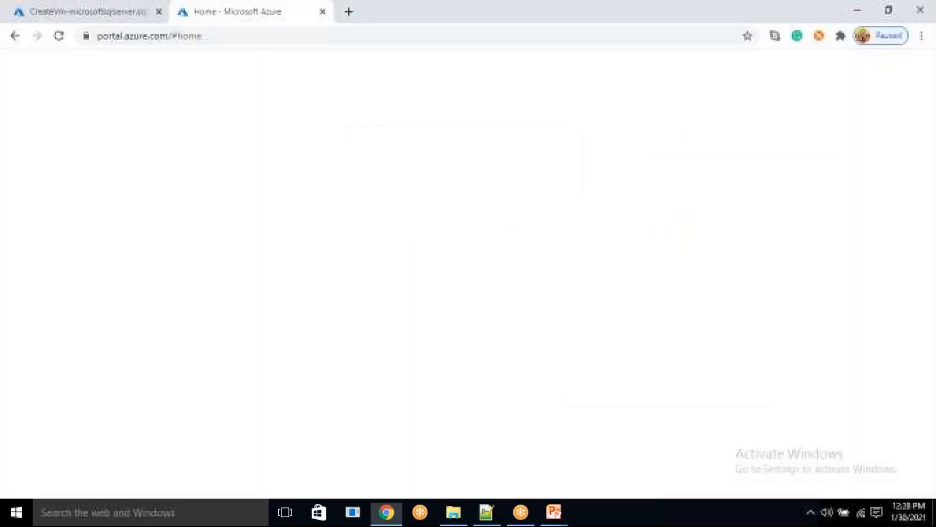
- Start creating a storage account and assign it to resource group BI-Master-Program-Project1
click(481, 155)
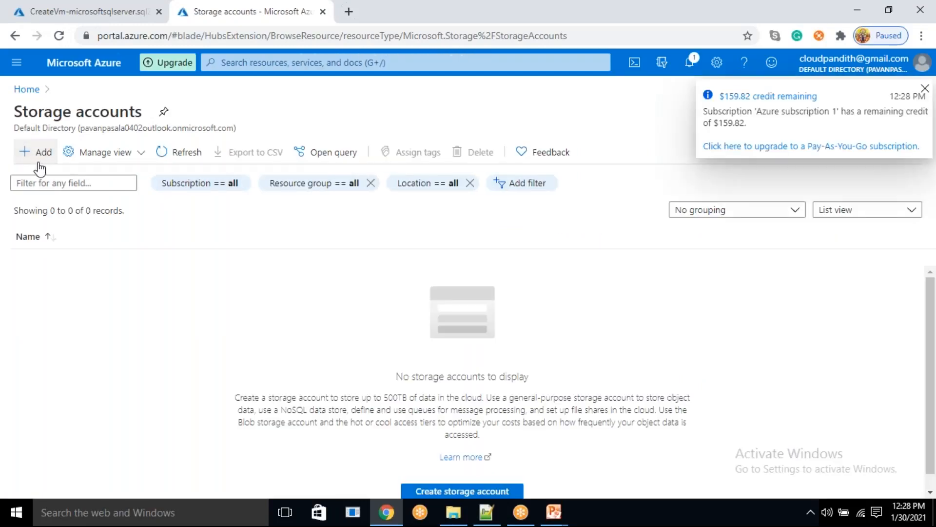
click(38, 164)
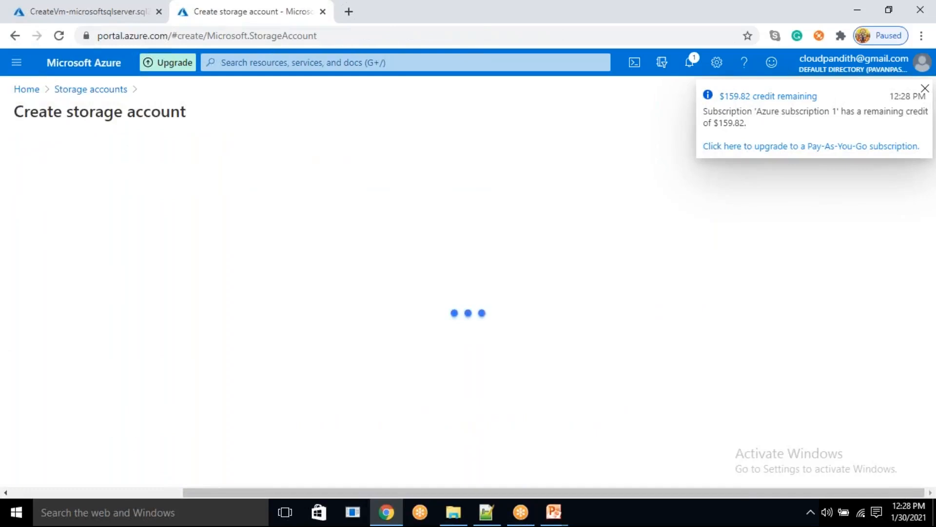
scroll(347, 344, down, 3)
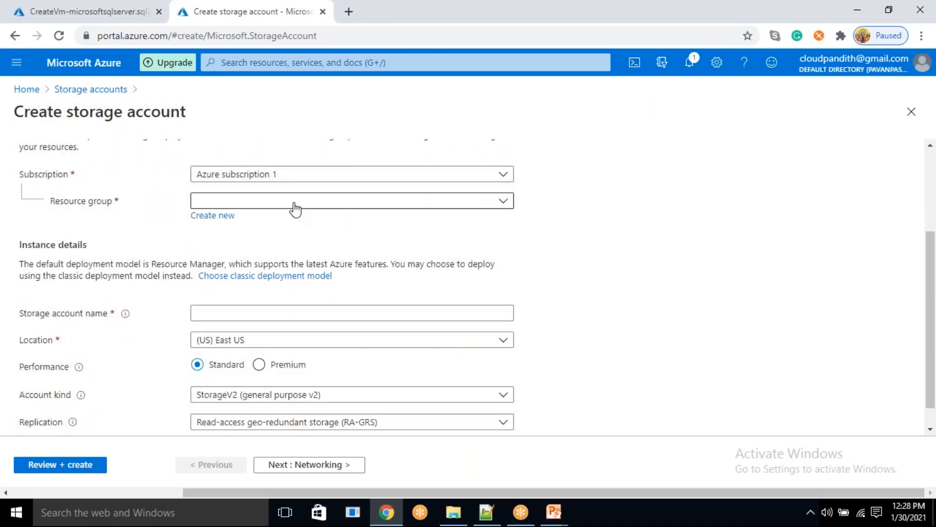
click(504, 202)
click(506, 202)
click(278, 254)
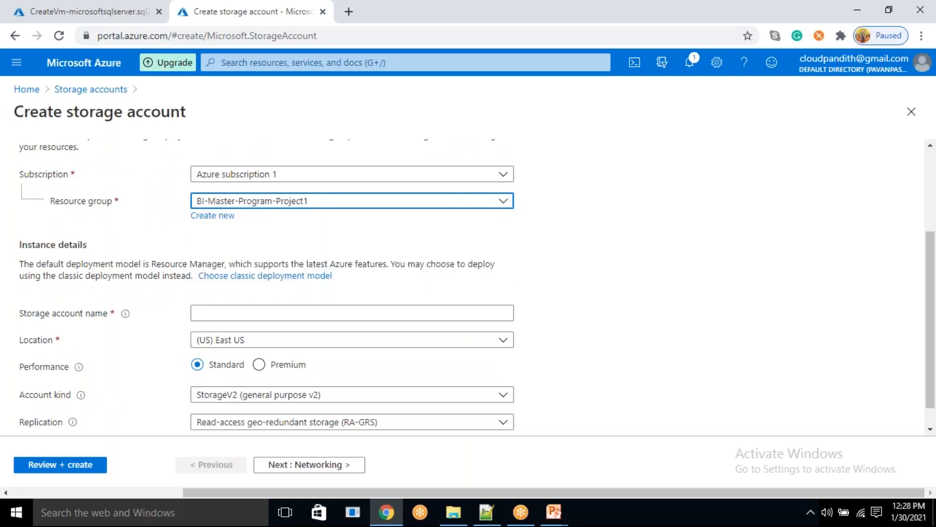
- Name the storage account "cloudpandithadlsgen2"
click(234, 316)
text(cloudpa)
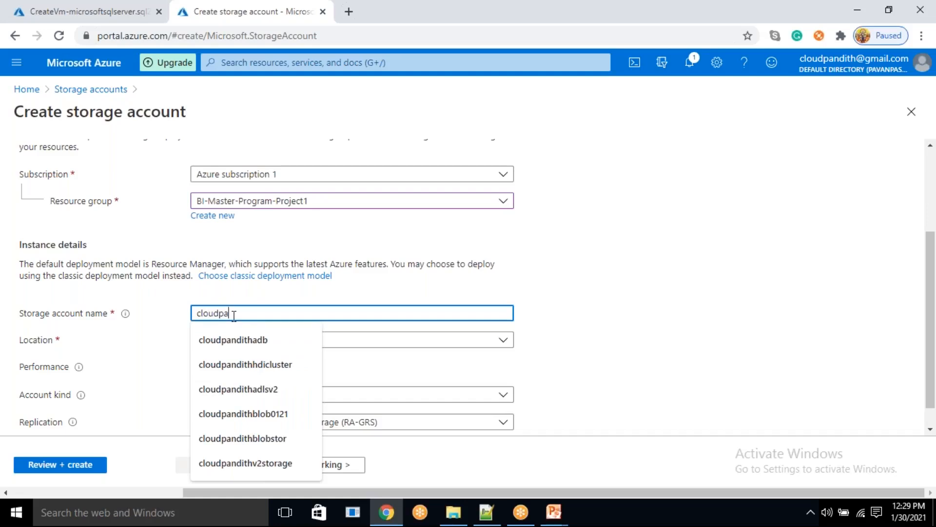
text(ndithb)
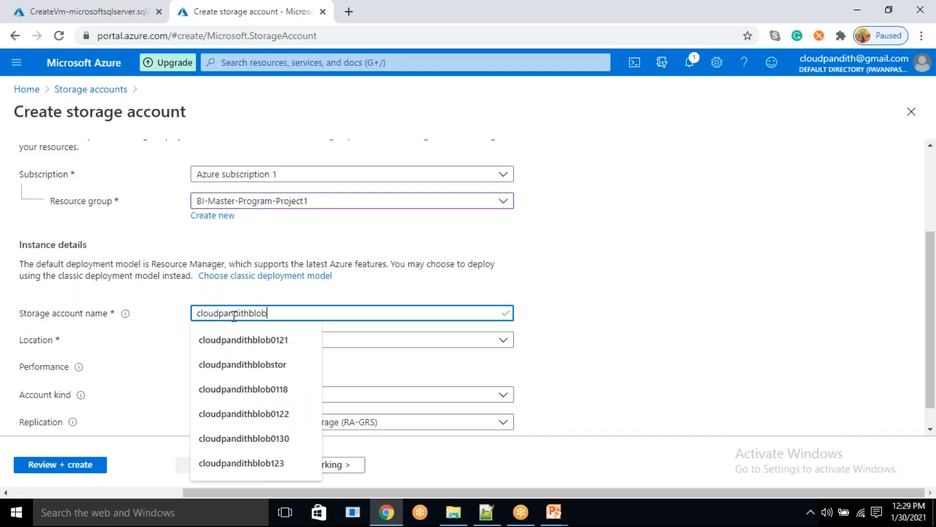
key(BackSpace)
text(adls)
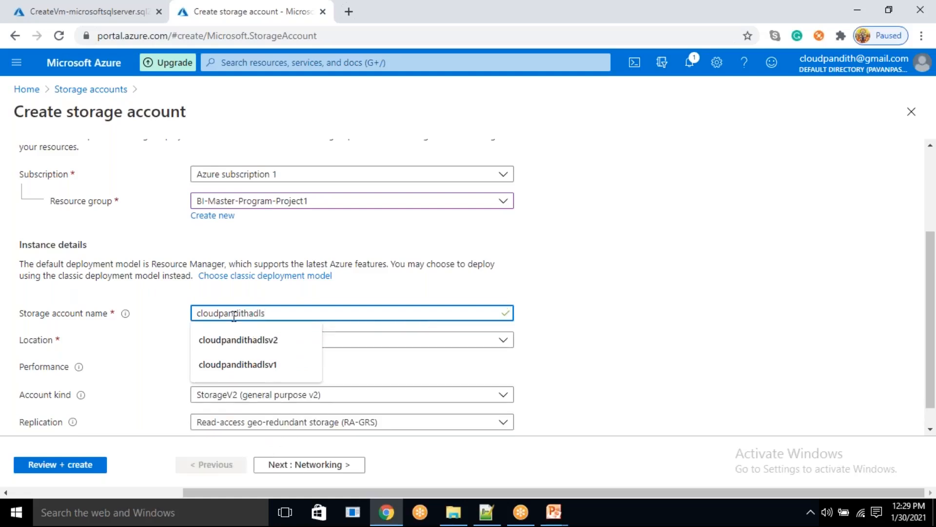
text(gen2)
click(614, 293)
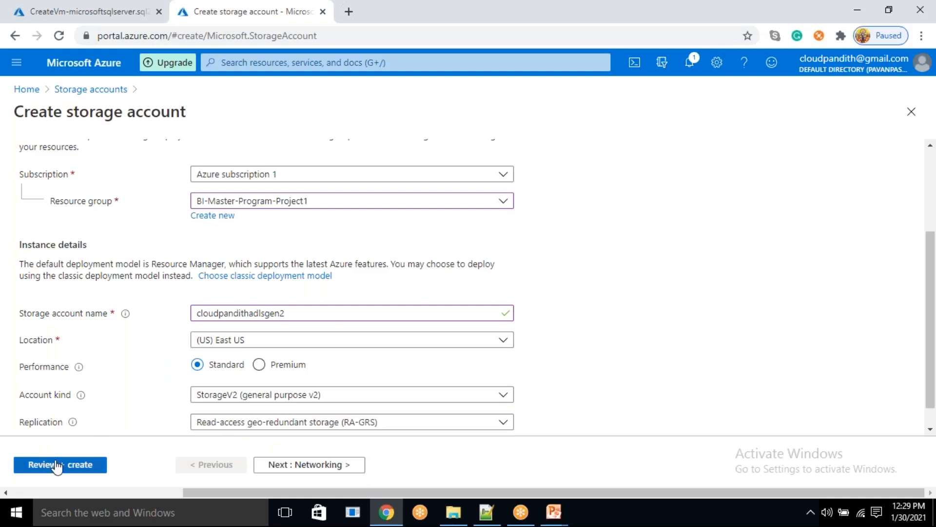
- Keep the networking and data protection defaults and enable the Data Lake Storage Gen2 hierarchical namespace
click(328, 466)
click(328, 465)
click(329, 469)
scroll(302, 365, down, 5)
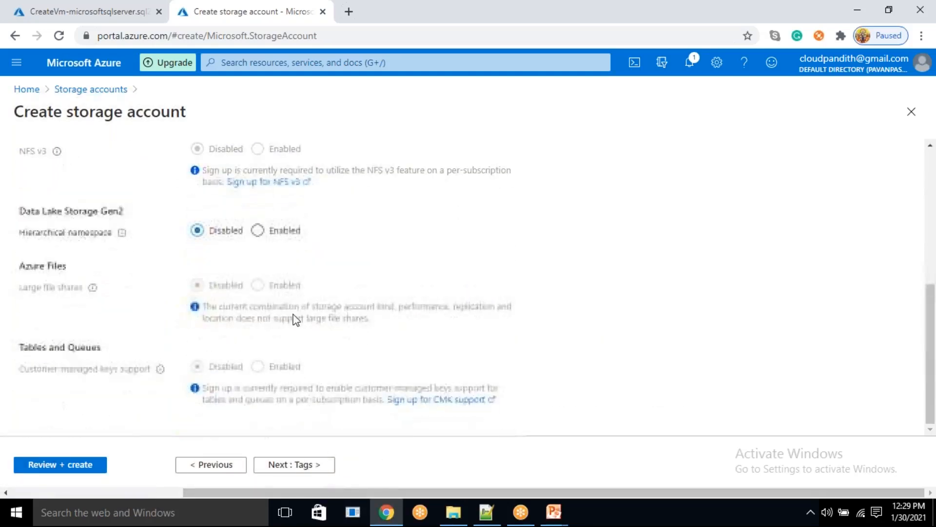
click(257, 230)
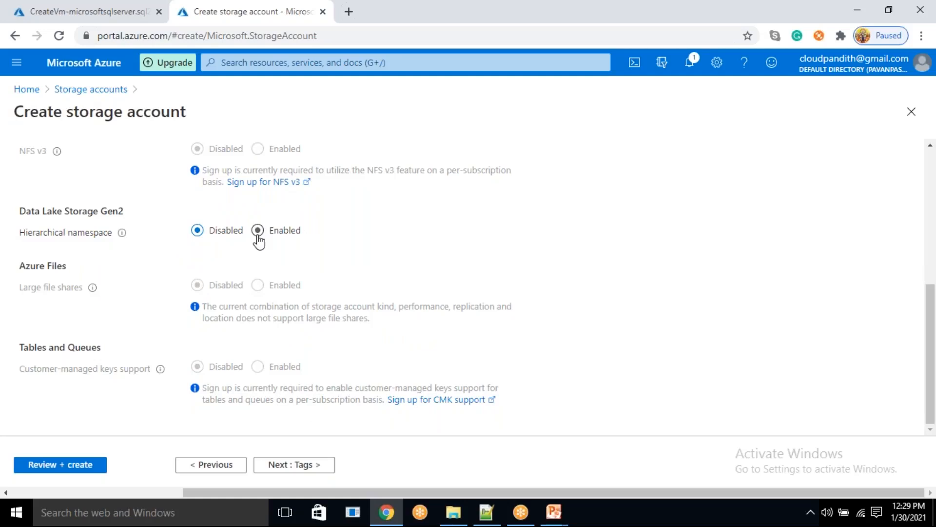
- Review the storage account configuration and create the account
click(54, 467)
click(55, 465)
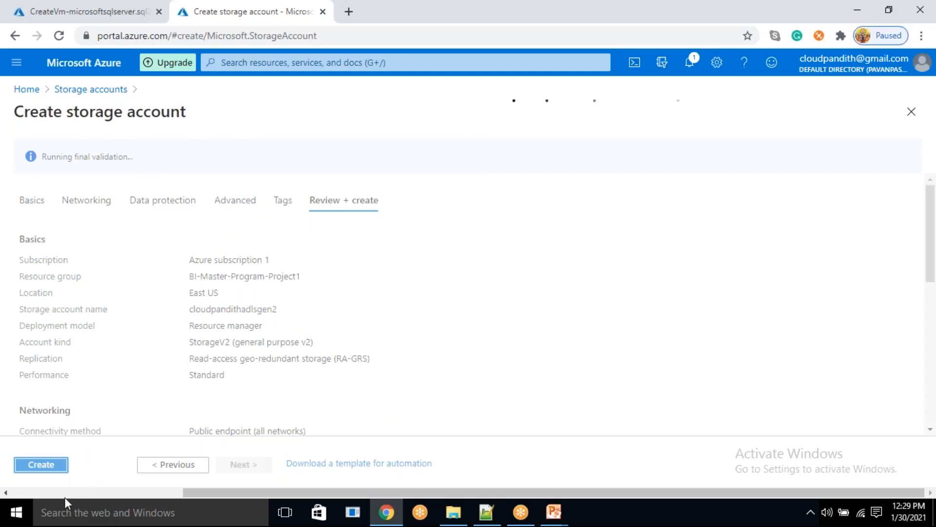
click(57, 468)
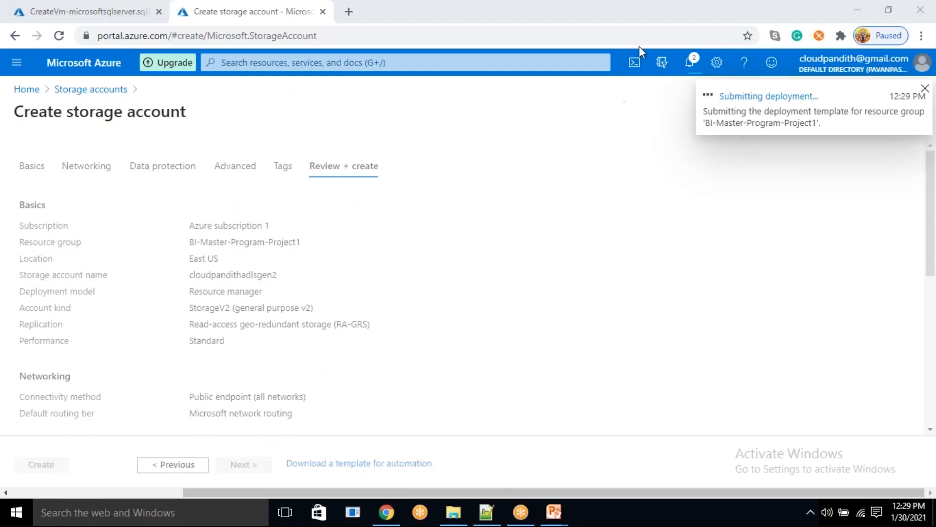
- Open the Azure portal home page in a third browser tab
click(355, 9)
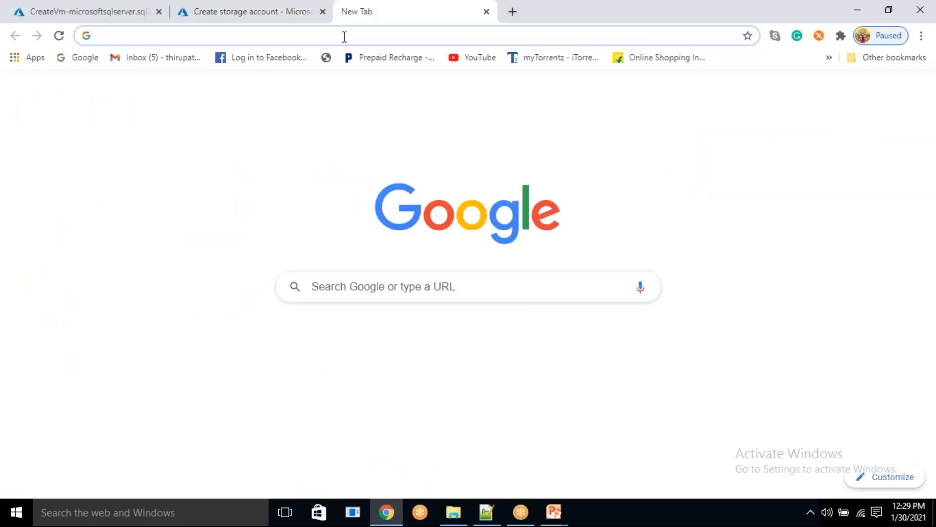
text(portal)
key(Return)
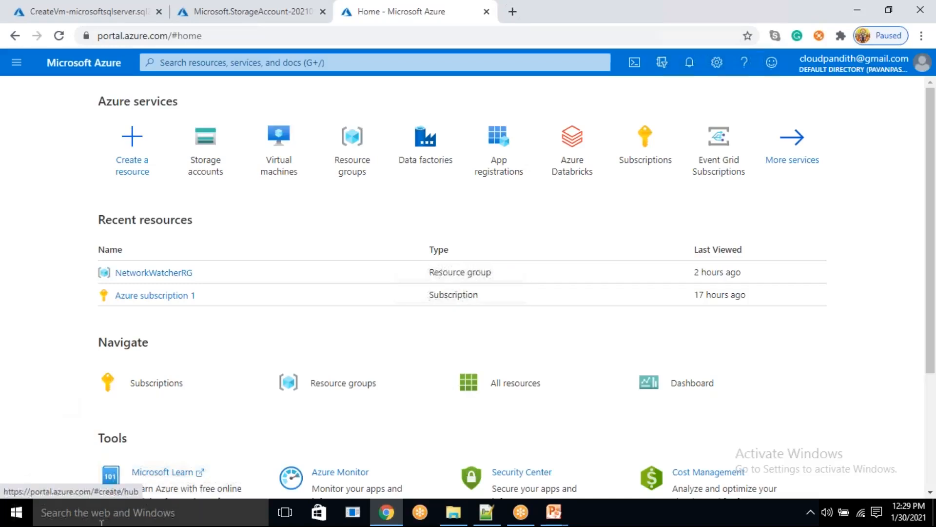
- Start creating a data factory in resource group BI-Master-Program-Project1 and name it "cloudpandithp1adfv2"
click(434, 162)
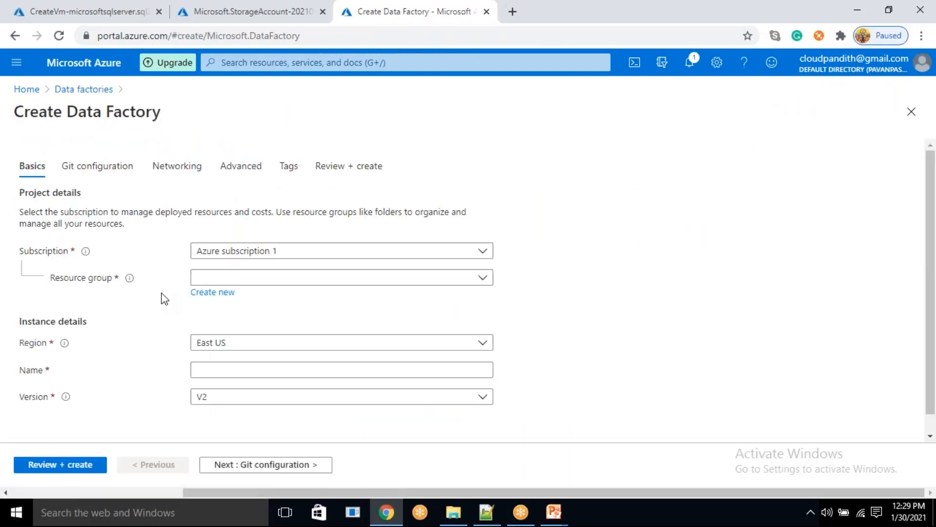
click(247, 278)
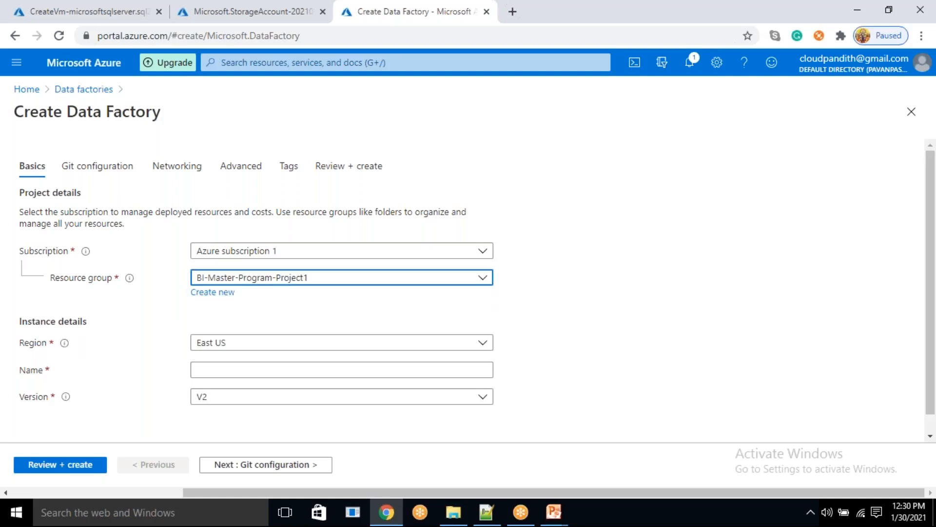
scroll(234, 341, down, 1)
click(232, 347)
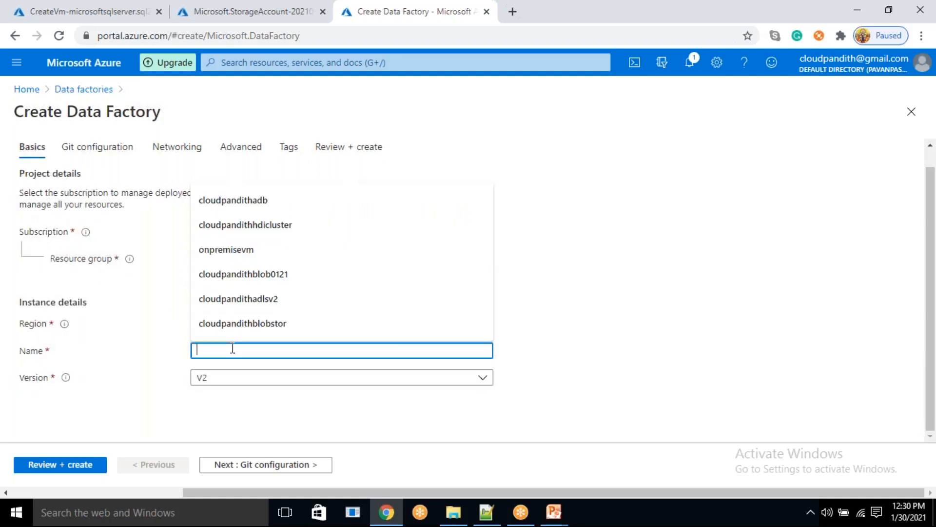
text(cloudpa)
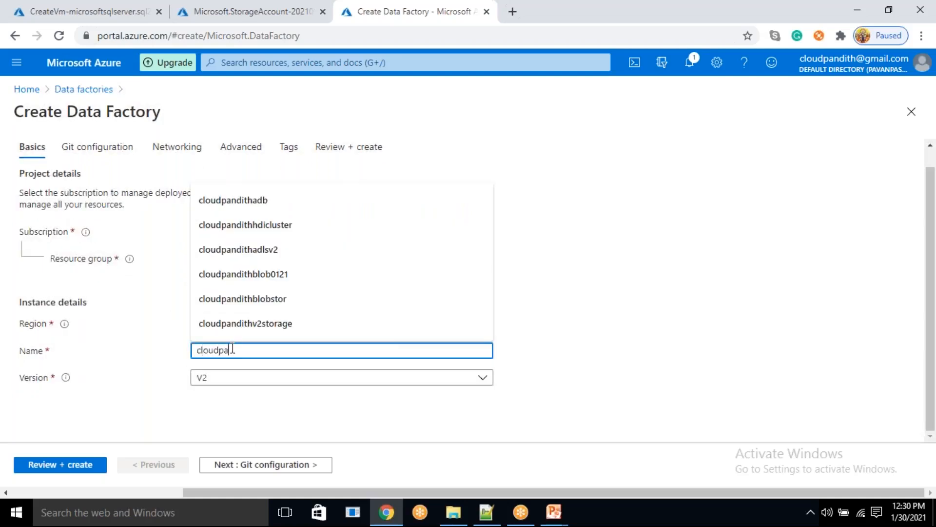
text(ndithadfv2)
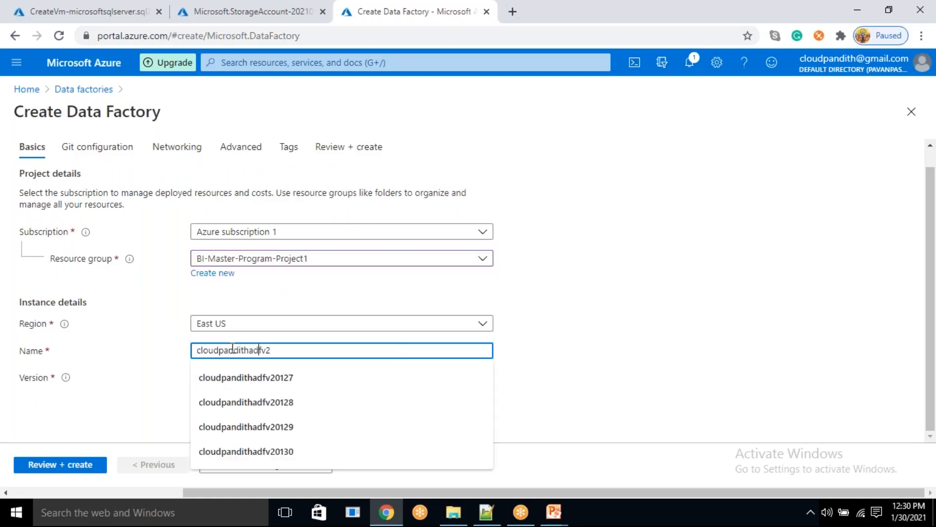
text(p1)
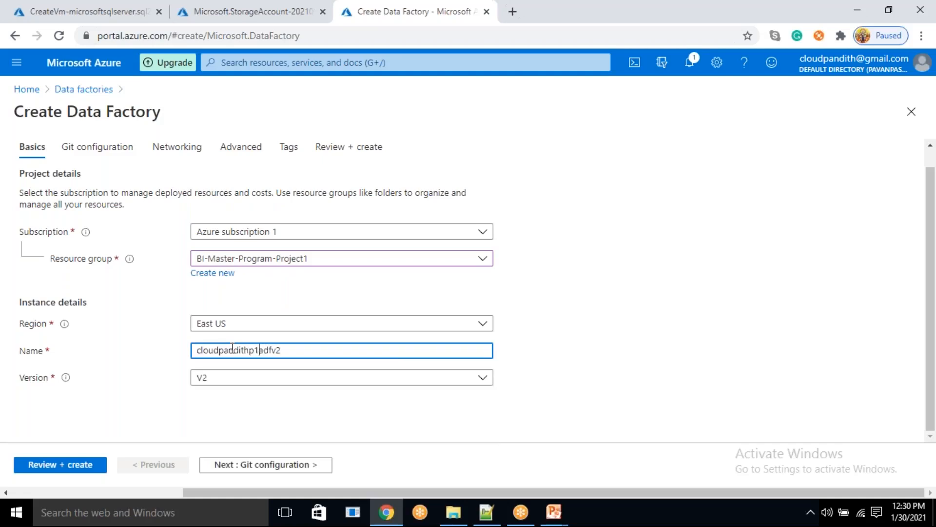
- Leave Git configuration for a later time, create the data factory, and open its deployment overview
click(589, 371)
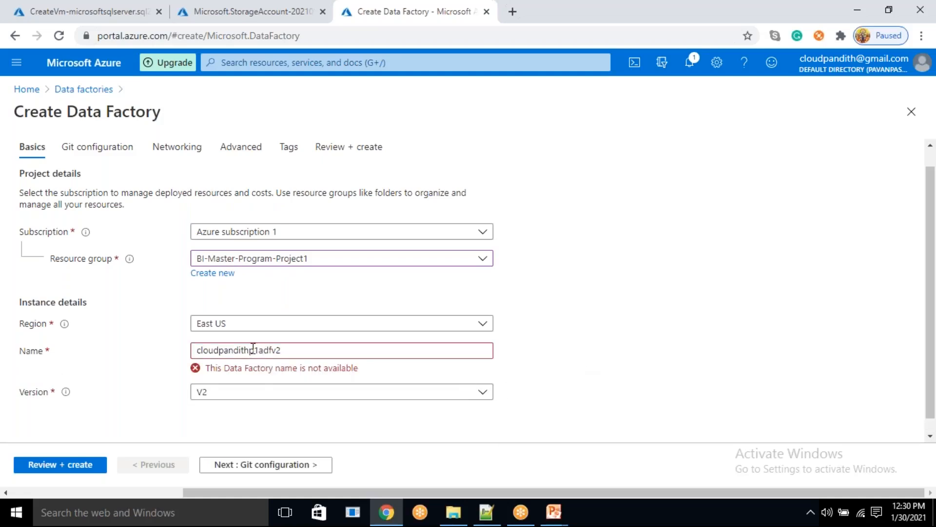
click(251, 466)
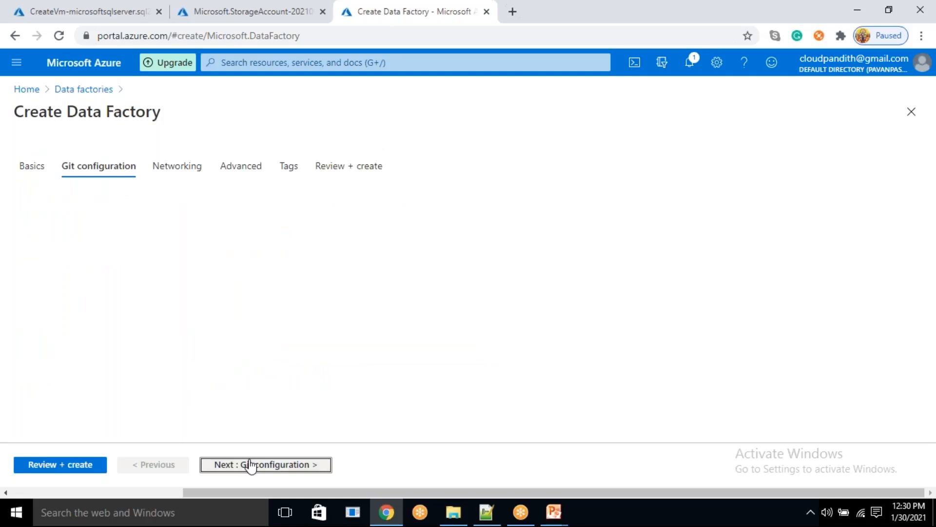
click(197, 238)
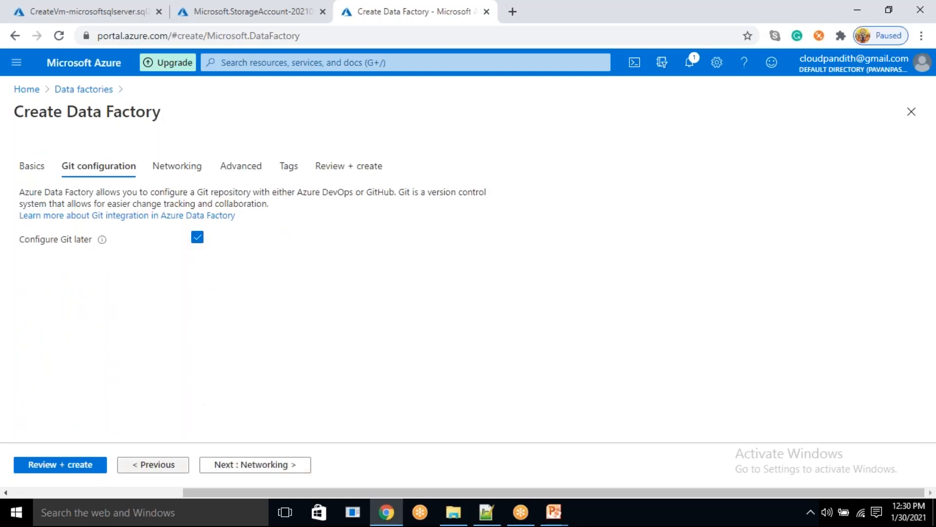
click(75, 469)
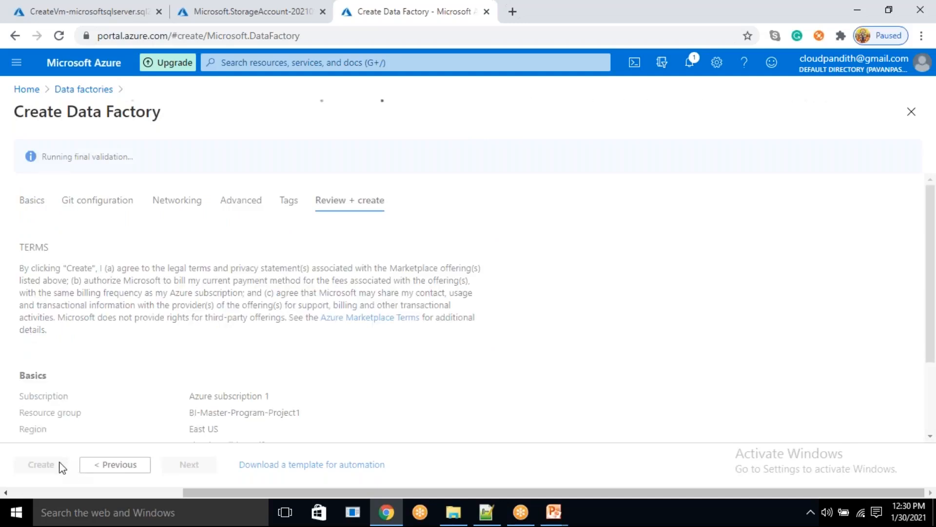
click(42, 465)
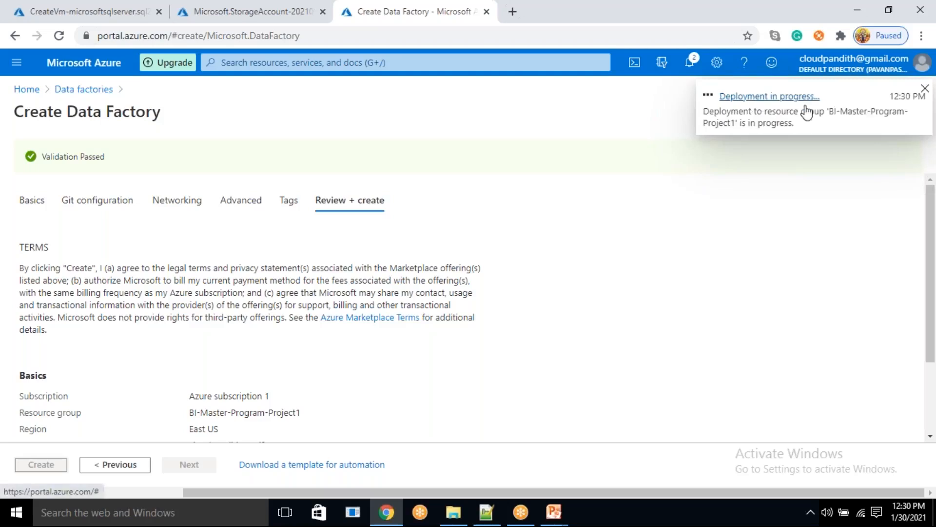
click(805, 111)
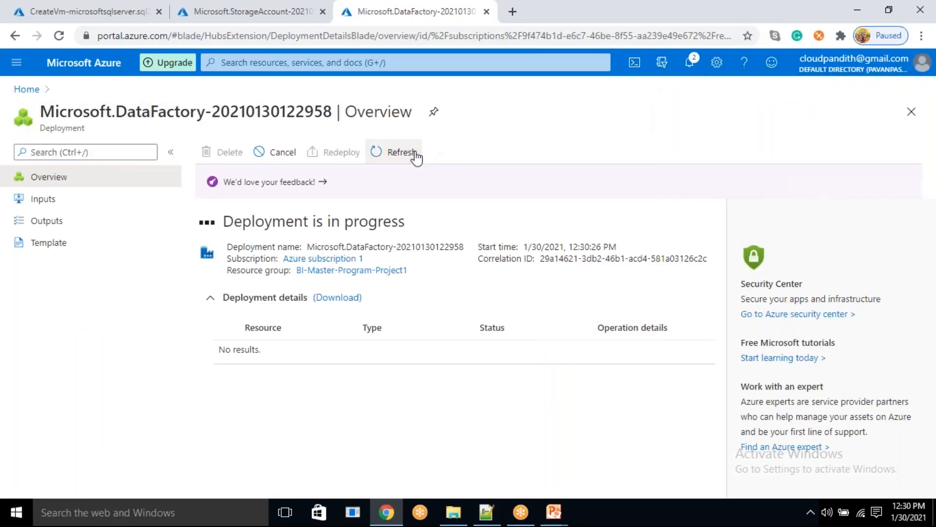
- Check the real-time project flow slide in PowerPoint and open the Azure portal home page in a fourth browser tab
click(515, 7)
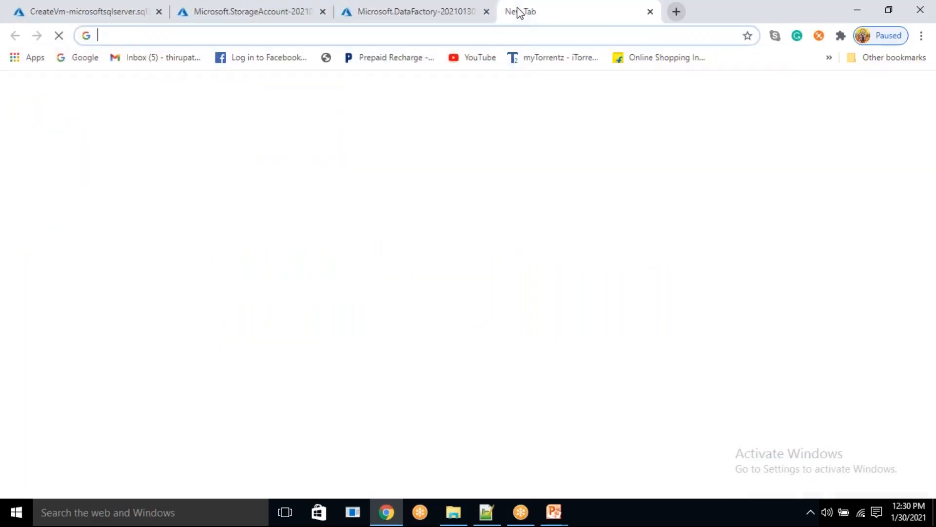
click(559, 515)
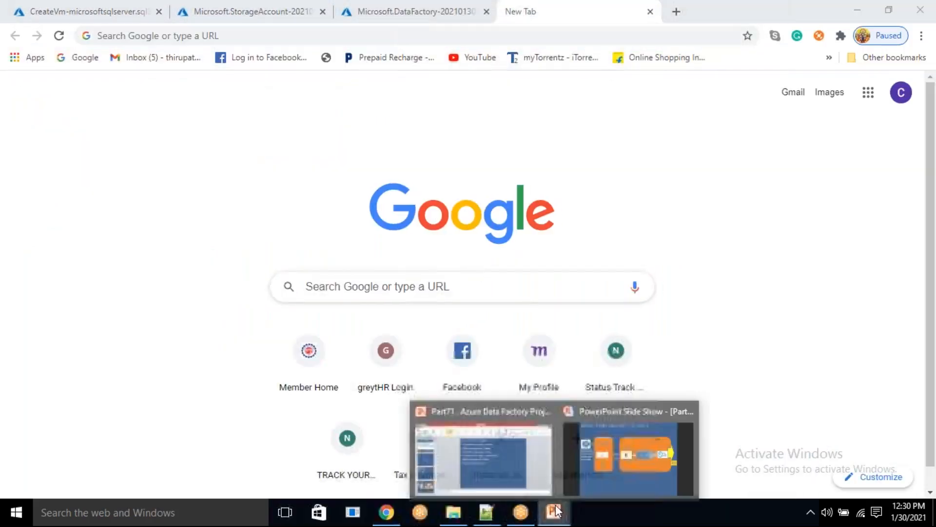
click(615, 451)
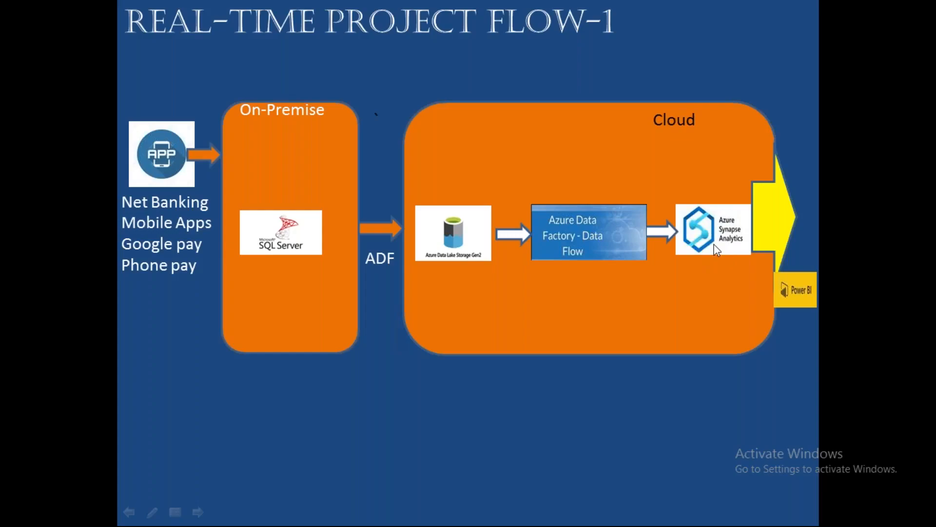
key(alt+Tab)
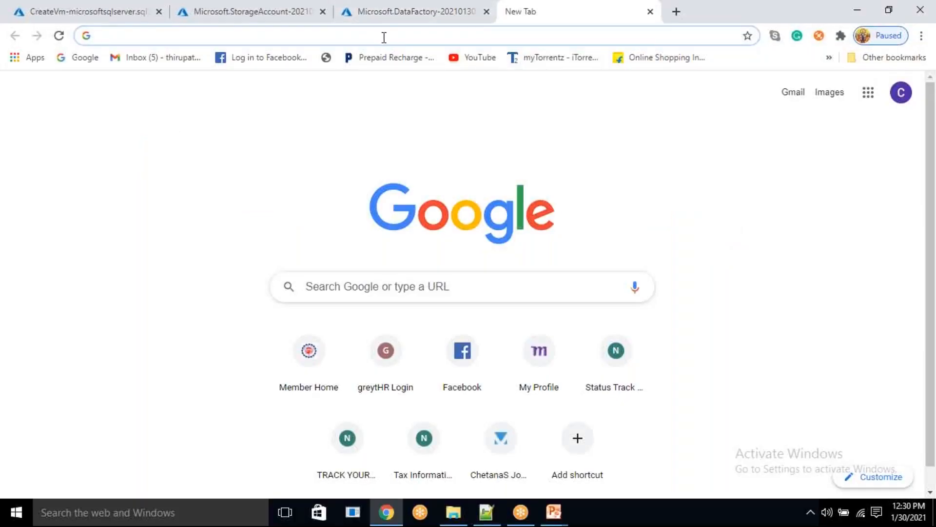
text(portal)
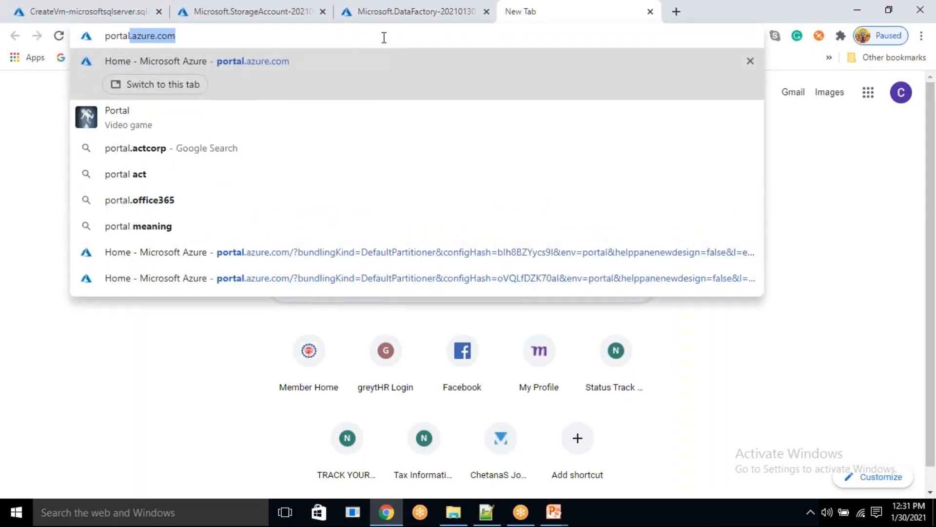
key(Return)
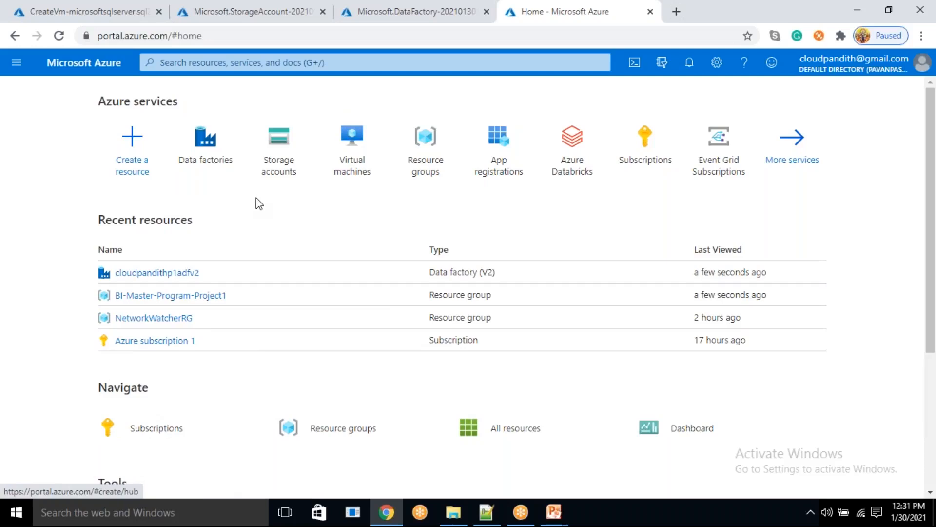
click(252, 64)
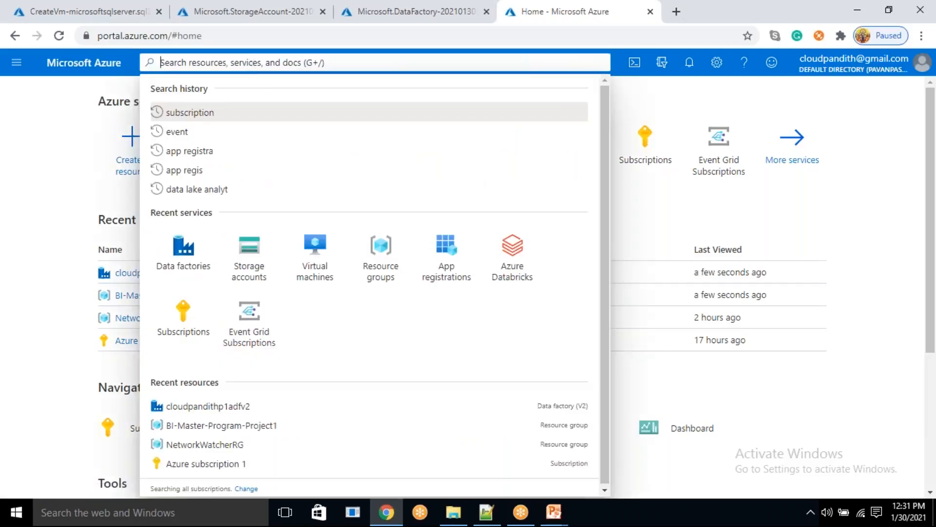
text(Azure Sy)
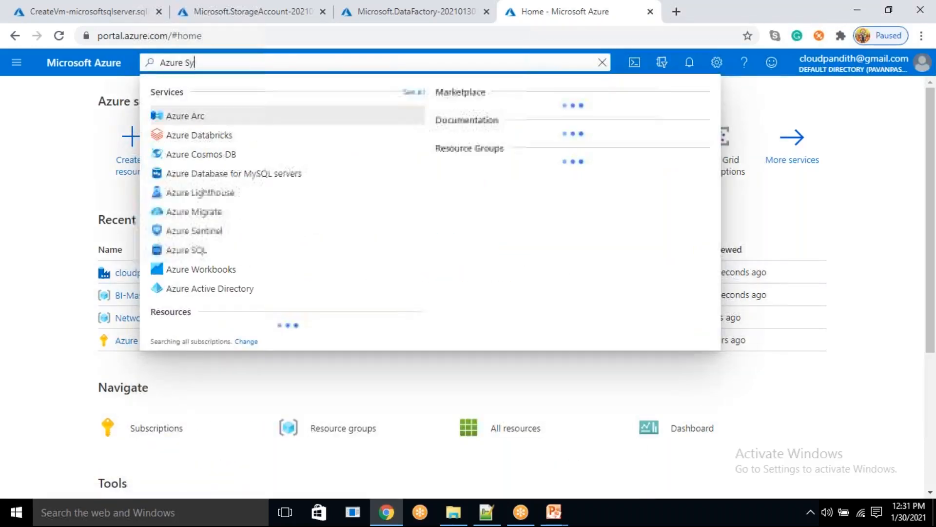
text(napse)
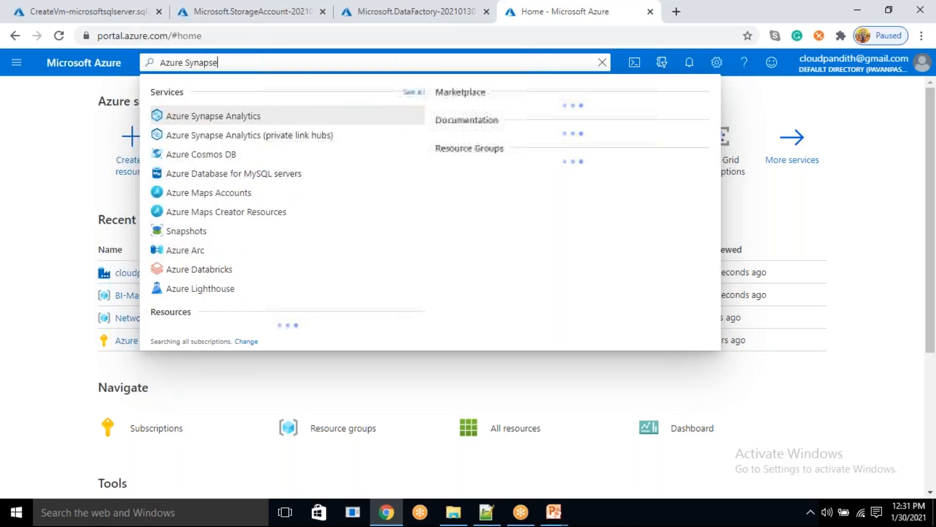
click(226, 116)
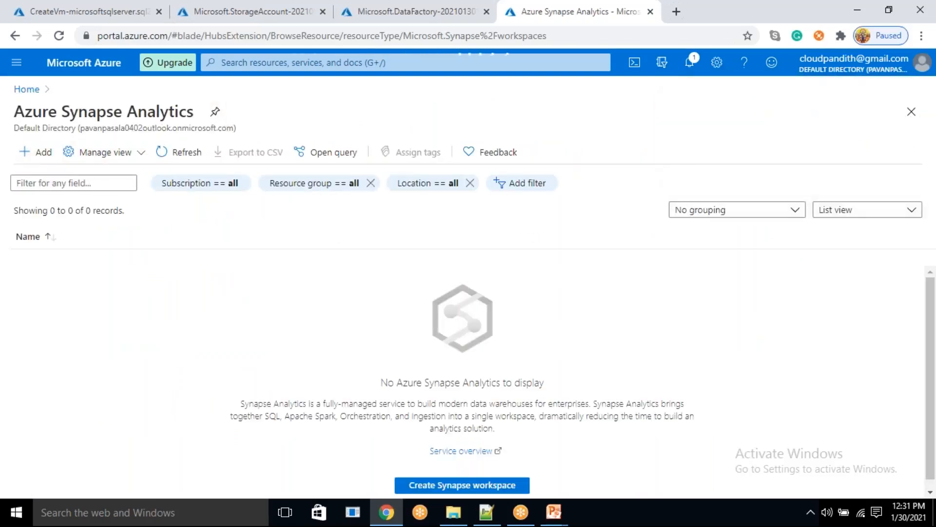
click(26, 90)
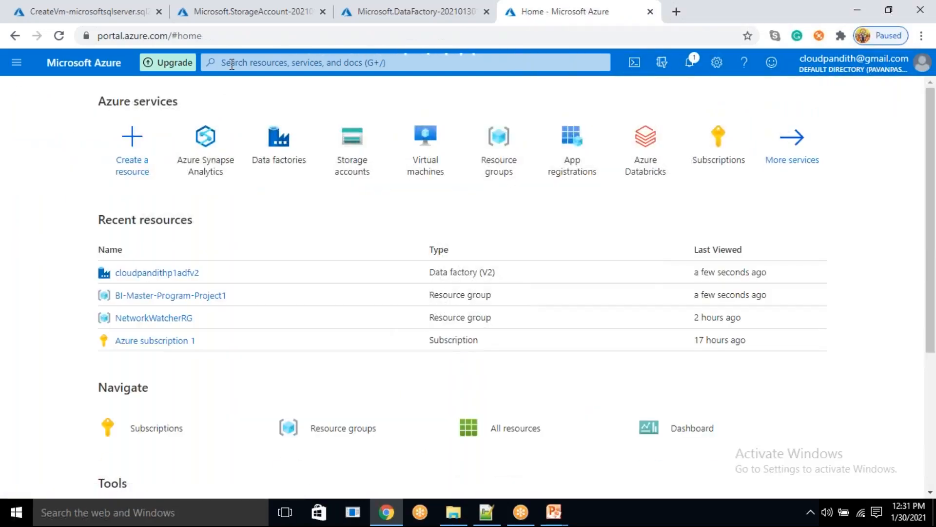
- Search the portal for "sql dw" and open the Dedicated SQL pools (formerly SQL DW) service
click(232, 63)
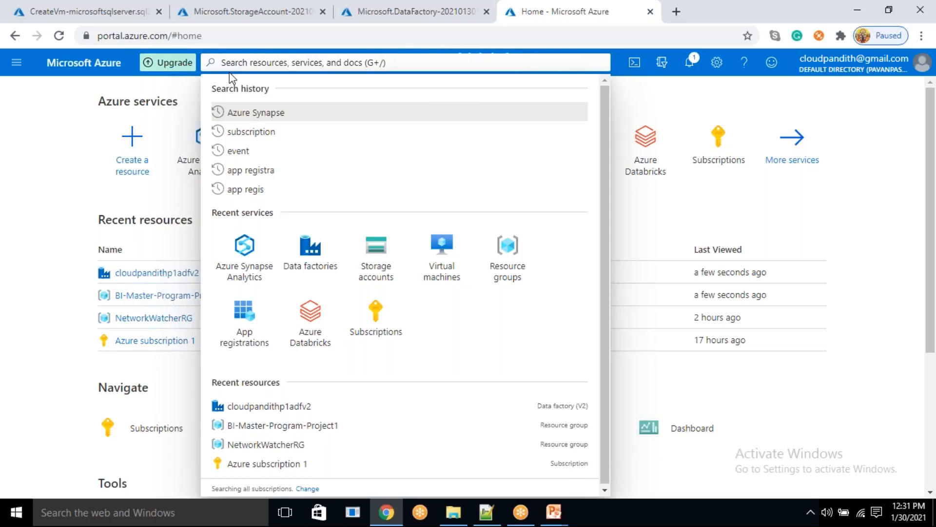
text(de)
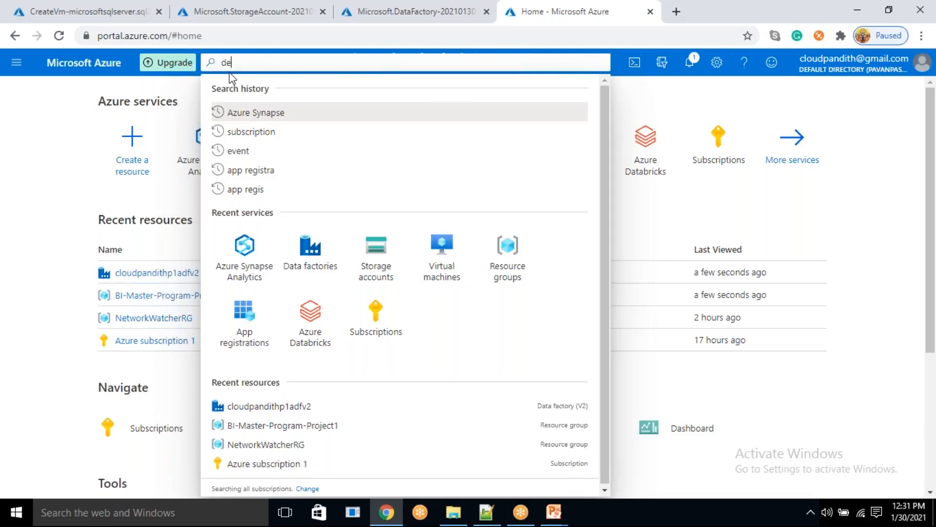
text(idi)
key(BackSpace)
key(BackSpace)
key(BackSpace)
key(BackSpace)
key(BackSpace)
text(sql dw)
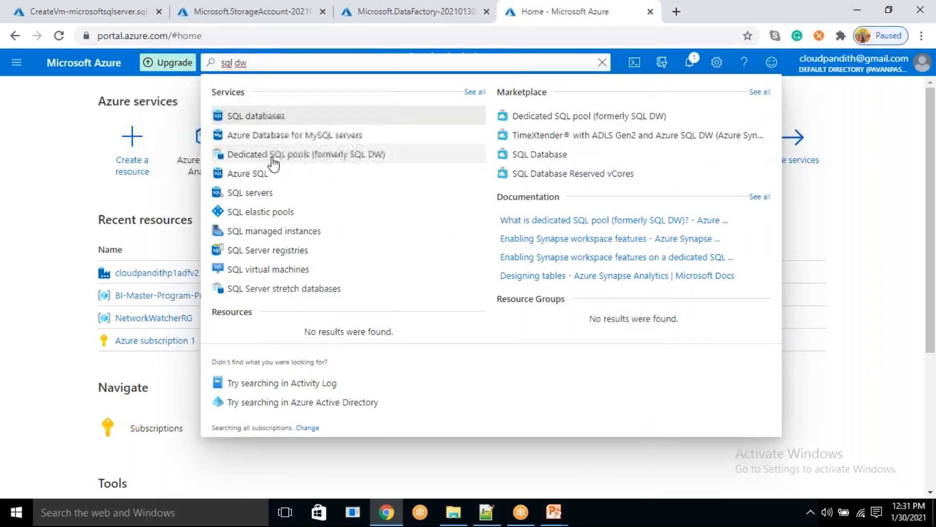
click(291, 155)
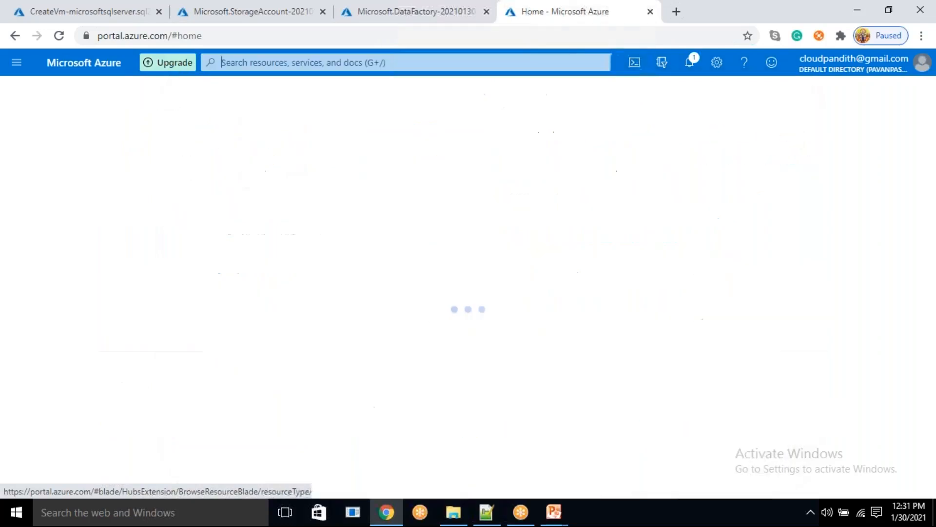
drag(14, 112, 184, 112)
click(110, 364)
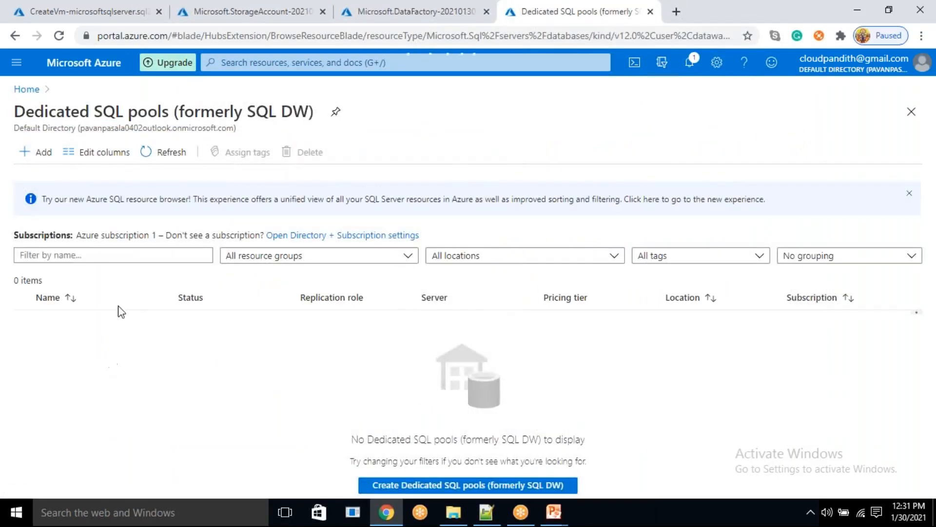
- Start creating a dedicated SQL pool in resource group BI-Master-Program-Project1 and name it "cloudpandithsqldw"
click(48, 157)
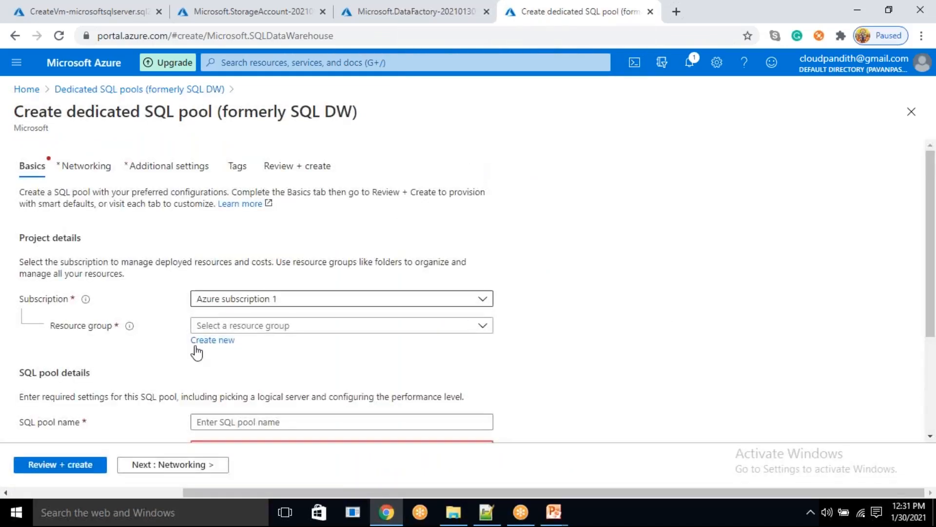
click(249, 327)
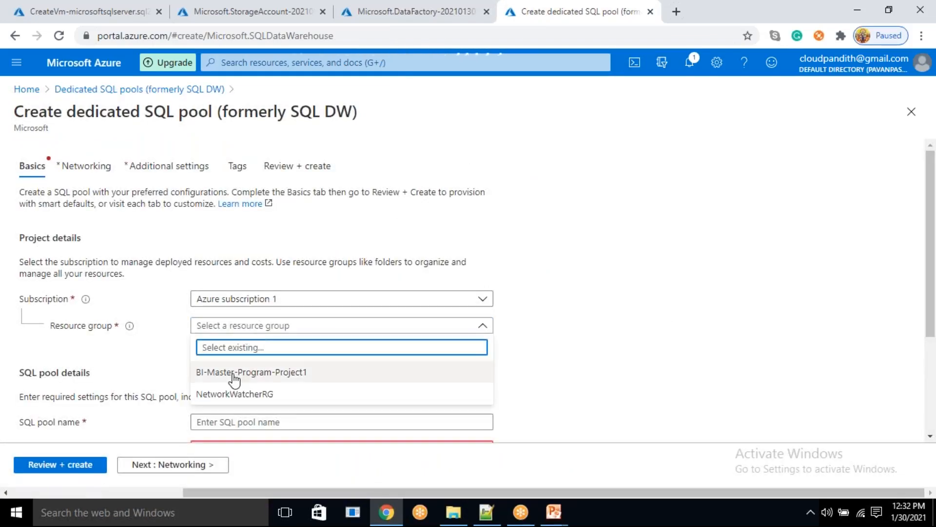
click(206, 377)
scroll(291, 326, down, 3)
click(261, 286)
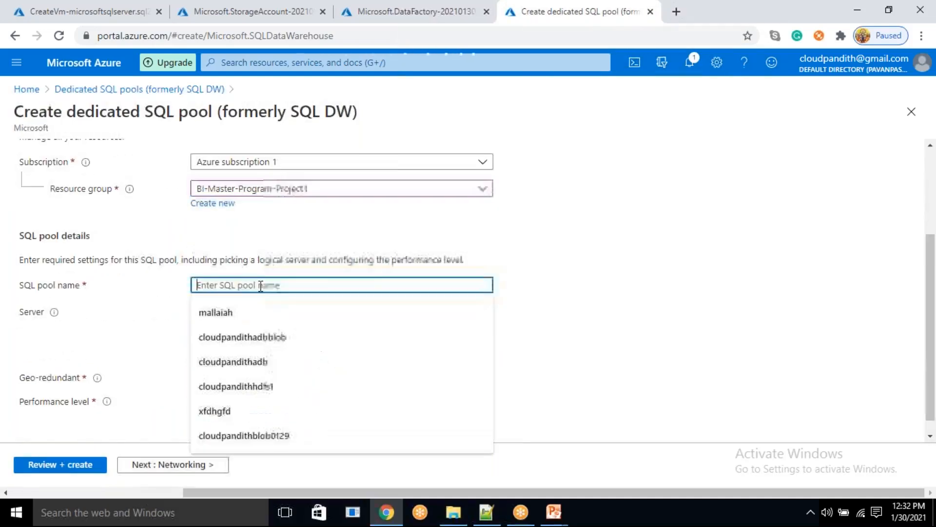
text(cloudpandithsqldw)
click(644, 206)
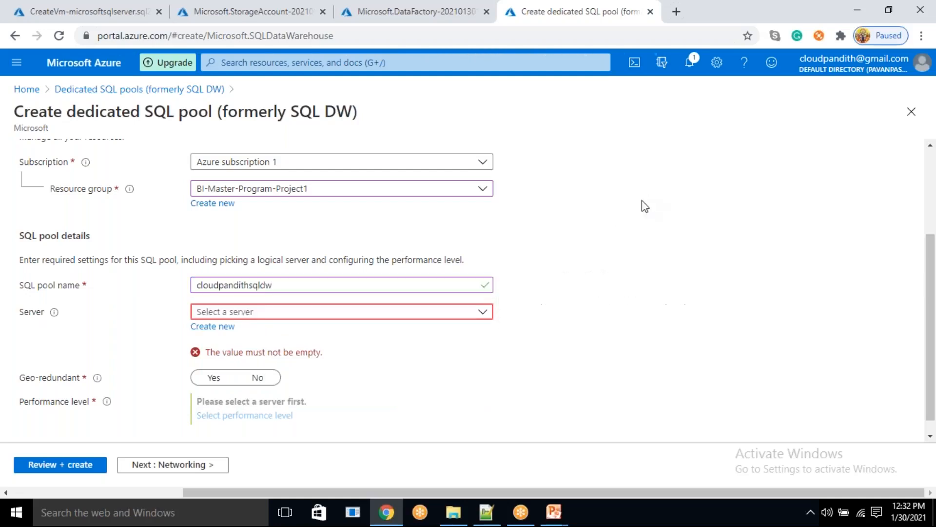
- Start a new server for the SQL pool and name it "cloudpandithsqlserver"
click(224, 326)
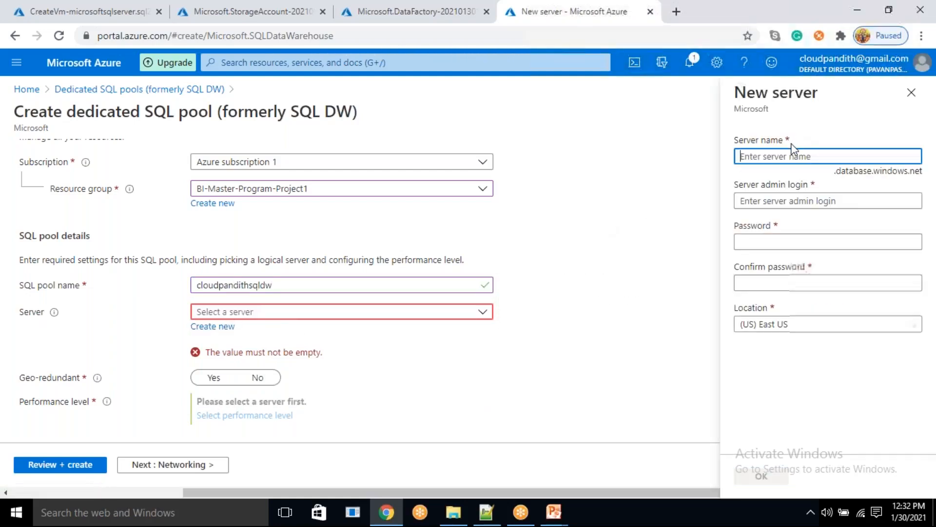
text(cloudpand)
key(BackSpace)
key(BackSpace)
text(andith)
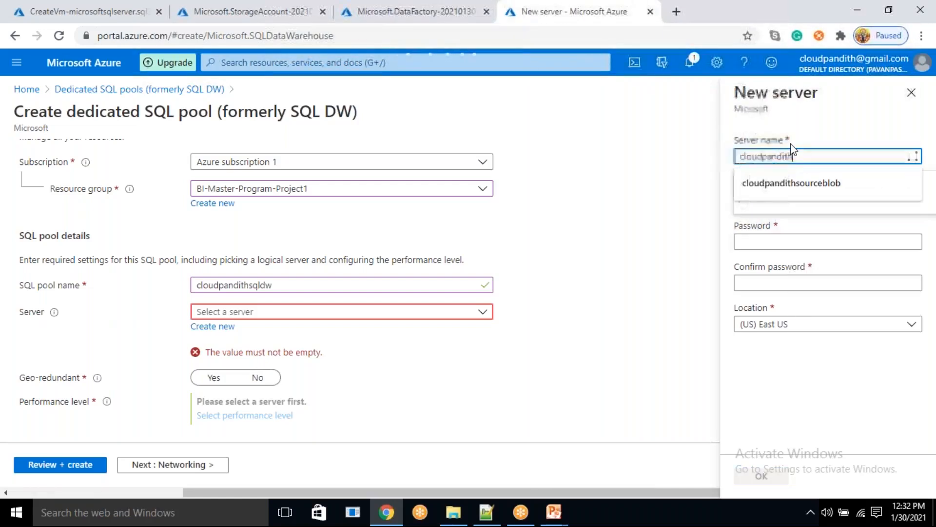
text(sqlserver)
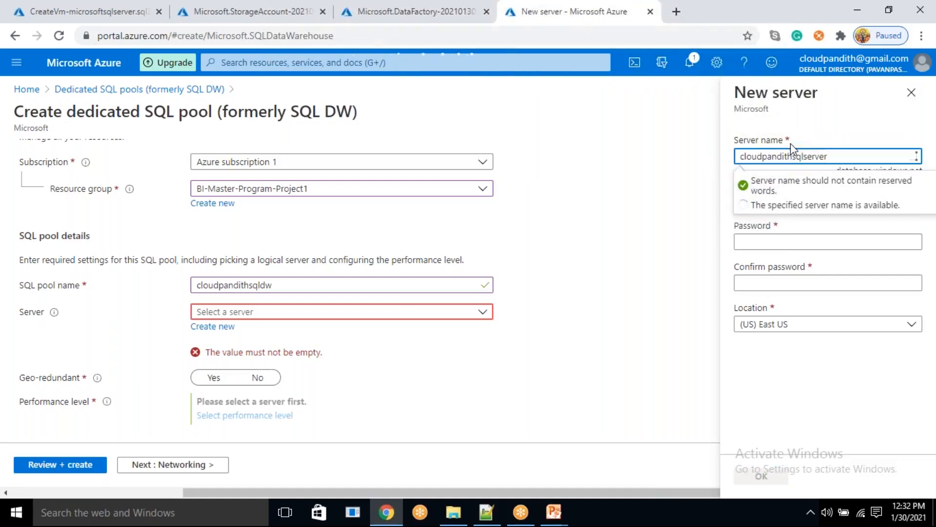
key(Tab)
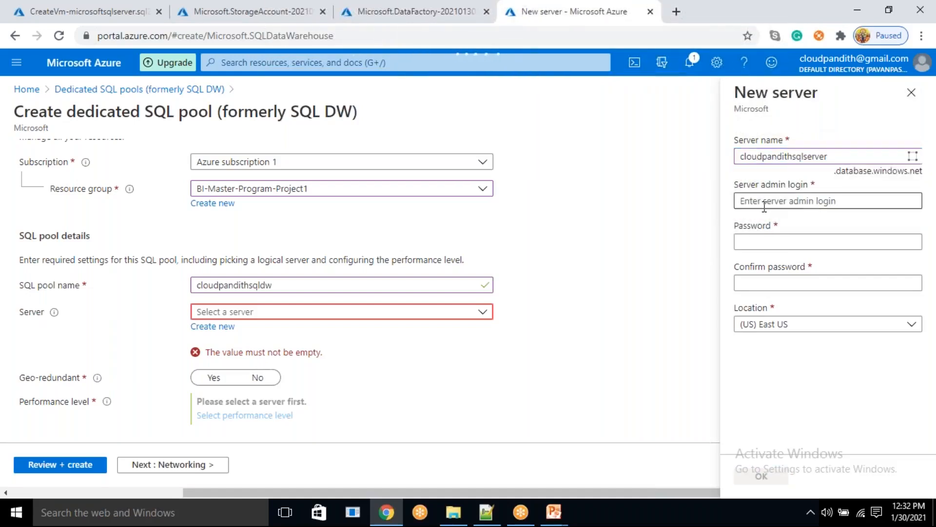
- Enter the new server's admin login, then enter and confirm the server admin password
text(mall)
key(Tab)
text(************)
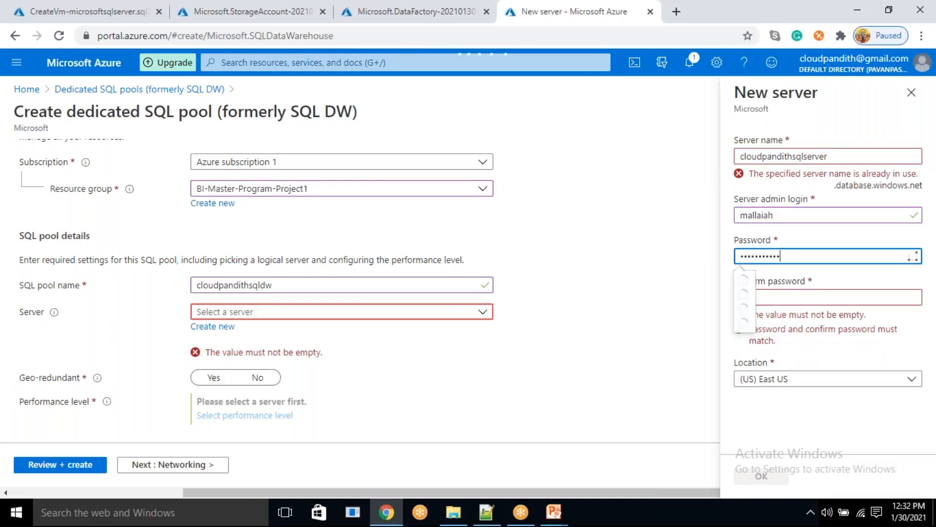
key(Tab)
text(**********)
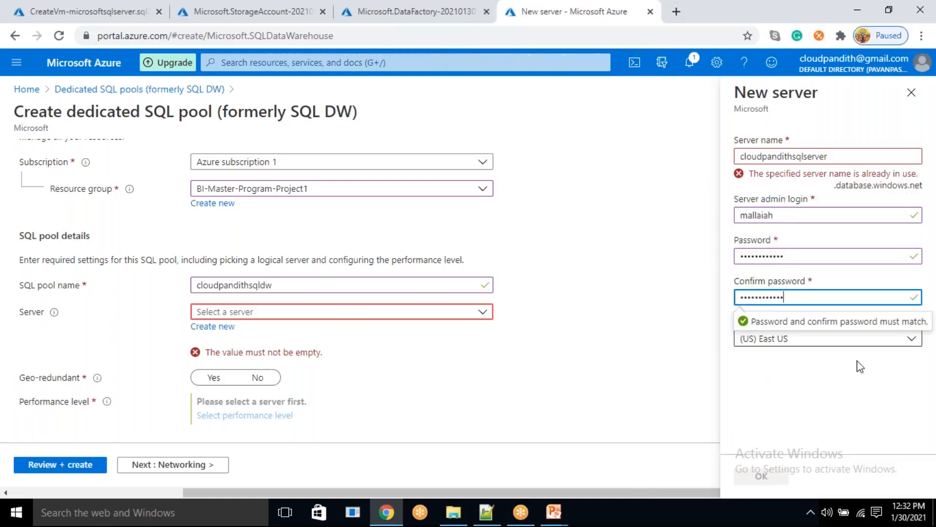
- Change the new server's name to "cloudpandithp1sqlserver" and confirm the server for the SQL pool
click(846, 157)
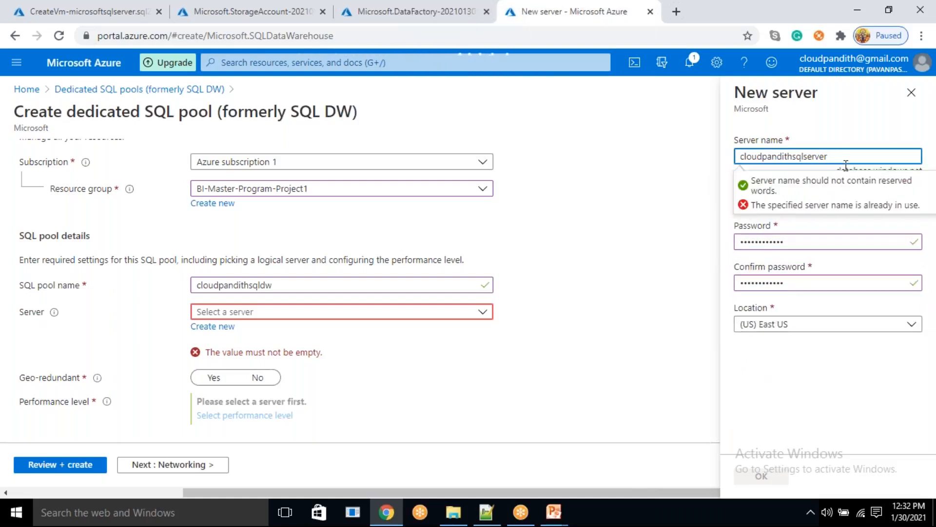
text(P1)
click(809, 369)
click(790, 416)
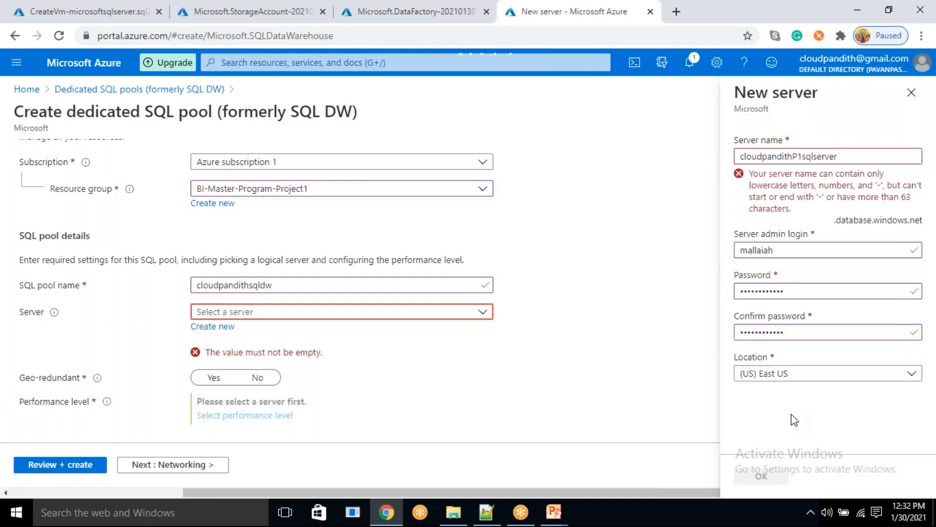
click(794, 157)
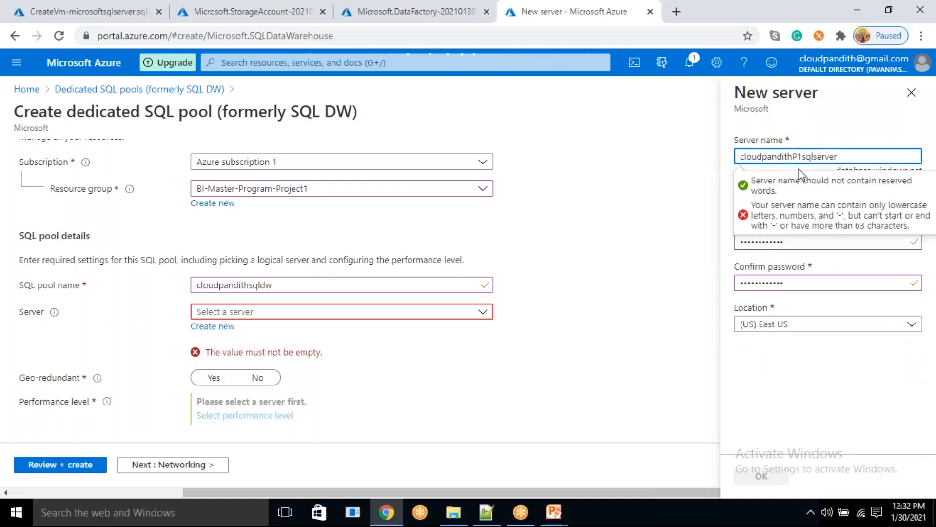
key(BackSpace)
text(p)
click(814, 370)
click(763, 476)
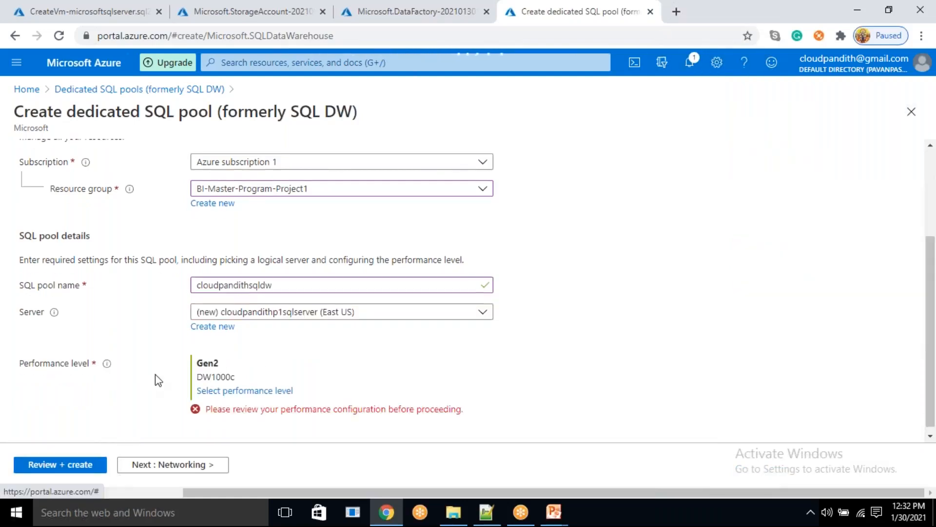
- Set the SQL pool's performance level to Gen2 DW100c, then review and create the pool
click(211, 392)
drag(384, 333, 370, 331)
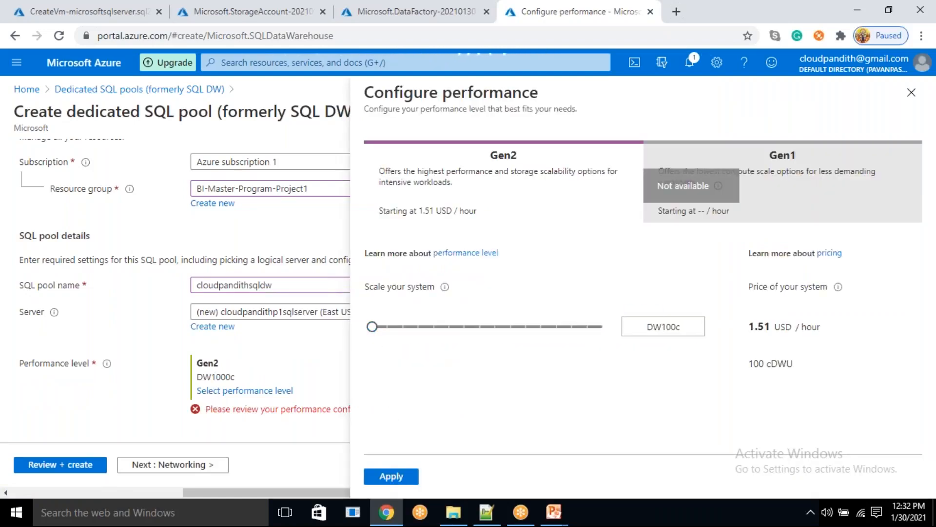
click(374, 476)
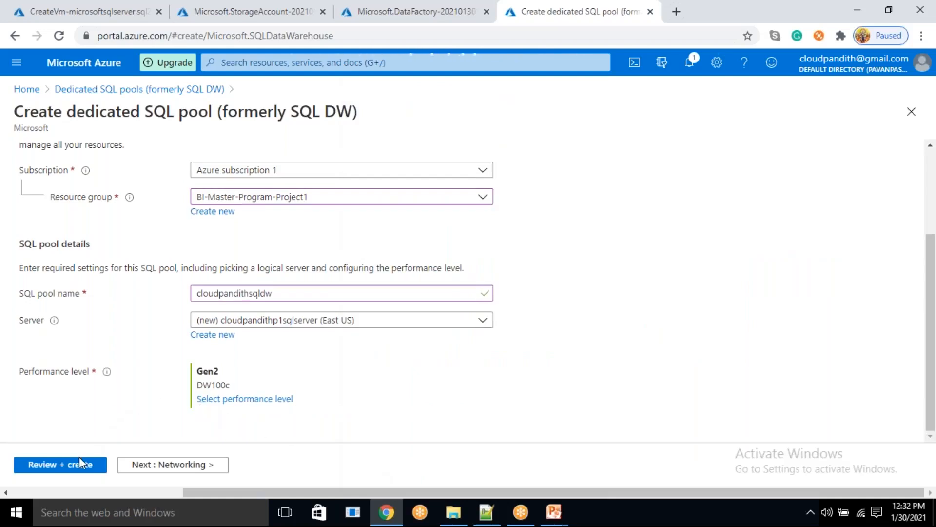
click(79, 463)
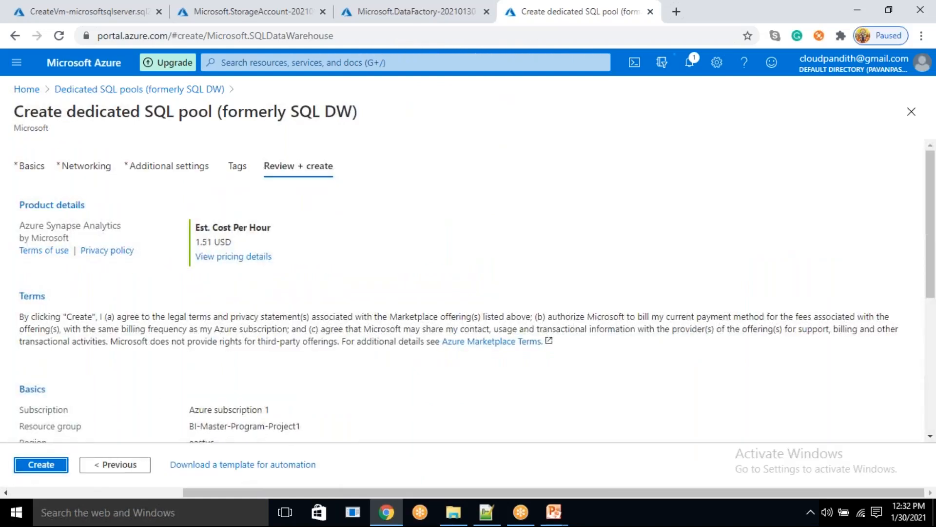
click(58, 466)
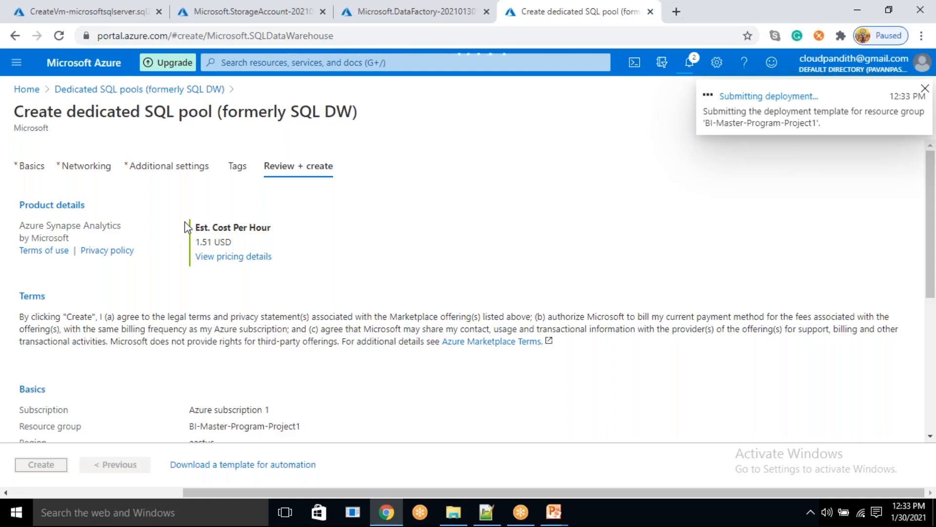
- Check the deployment status of the SQL Server VM, the storage account and the data factory
click(96, 5)
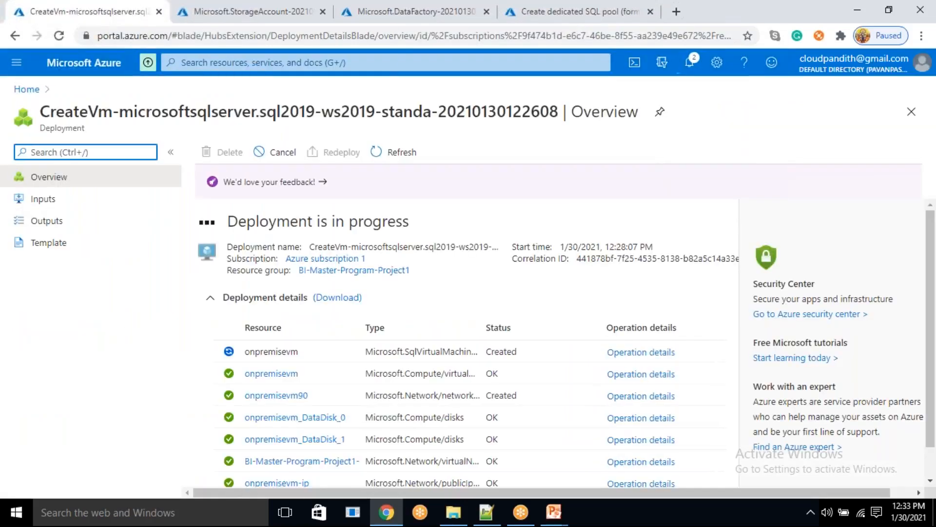
click(234, 11)
click(379, 10)
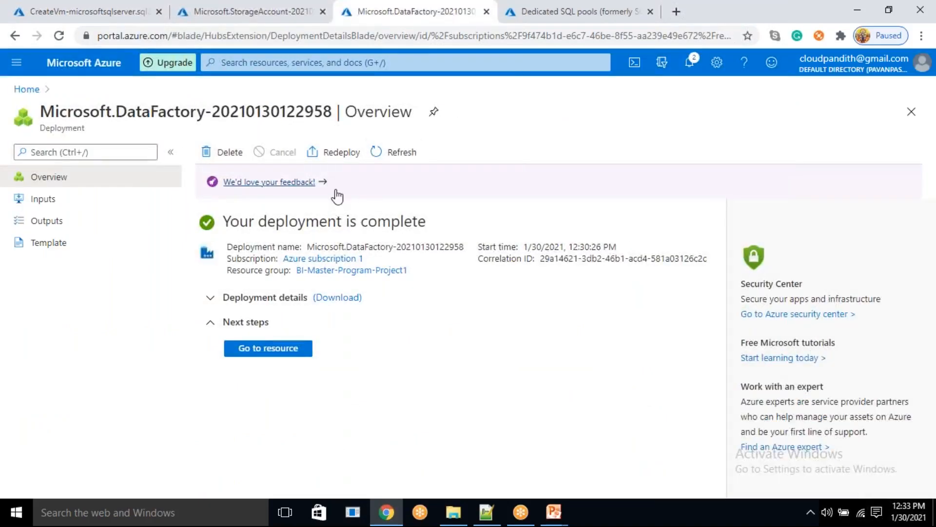
- Switch to Paint by searching Windows for "paint" and maximize its window
click(71, 513)
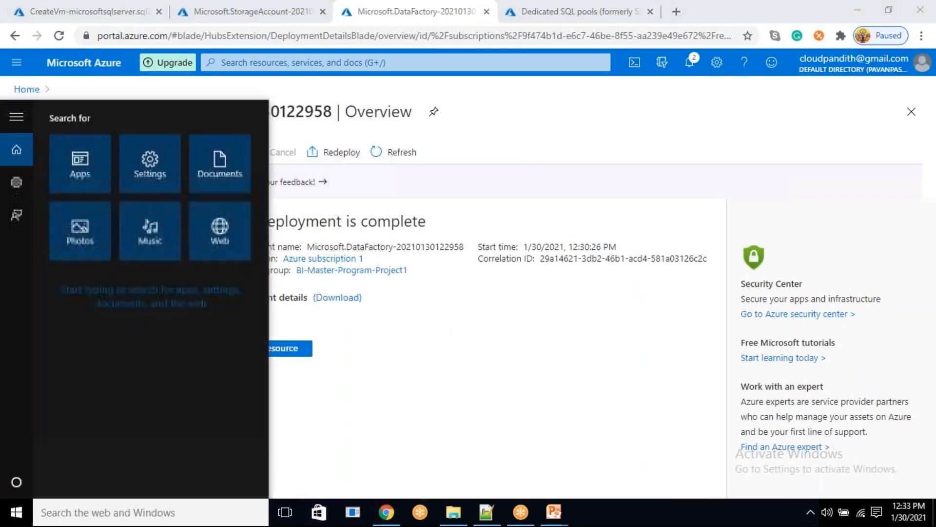
text(poa)
key(BackSpace)
key(BackSpace)
key(BackSpace)
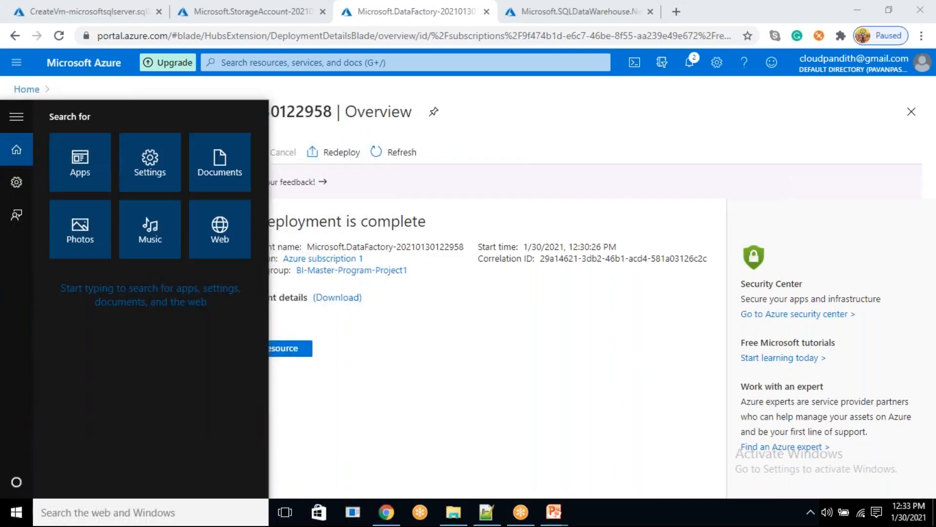
text(paint)
key(Return)
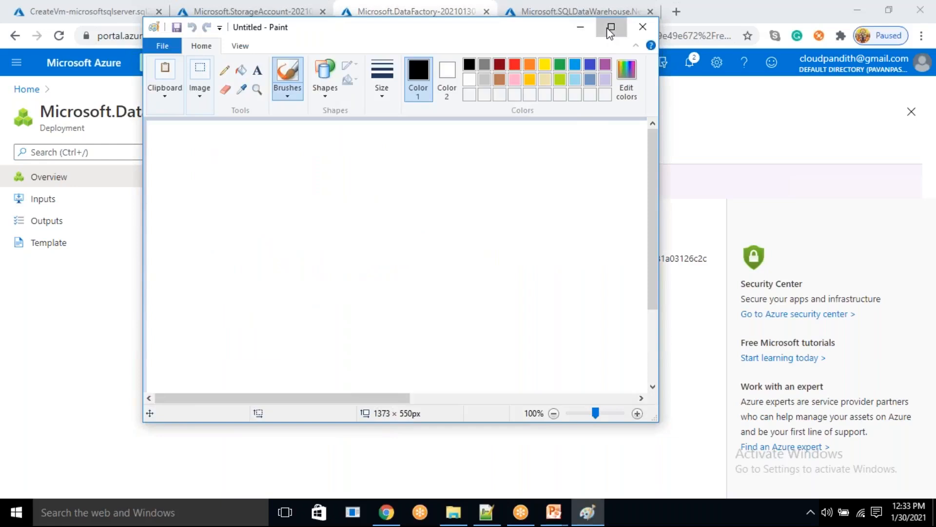
click(607, 29)
- Draw a tall rounded rectangle at the canvas's left side and write "sql server" and "4 tables" on two lines inside it
click(316, 44)
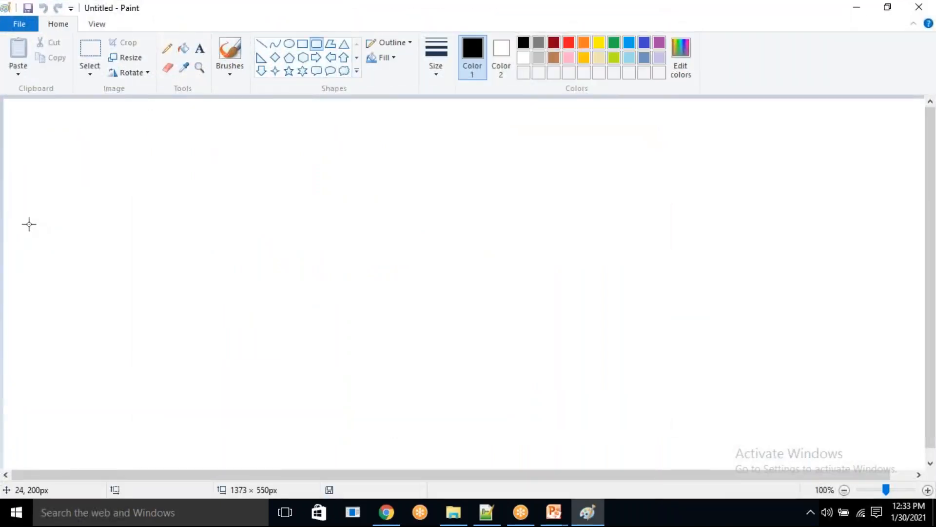
mouse_move(40, 174)
mouse_down()
mouse_move(82, 335)
mouse_move(133, 391)
mouse_move(172, 397)
mouse_up()
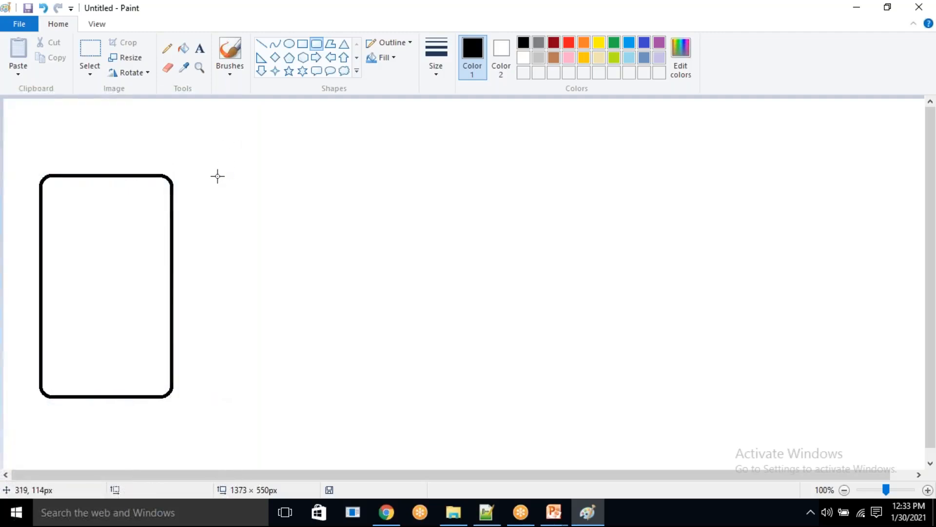
click(200, 48)
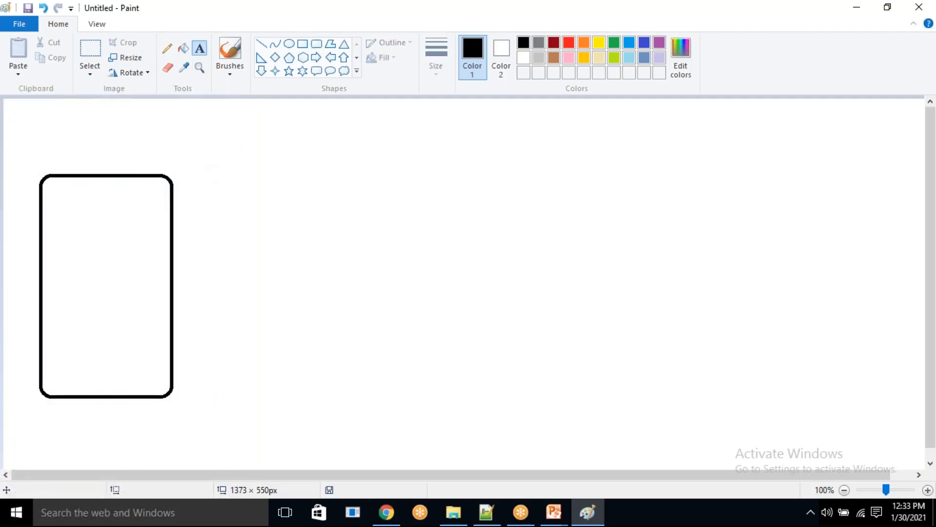
drag(66, 241, 165, 340)
text(sql server)
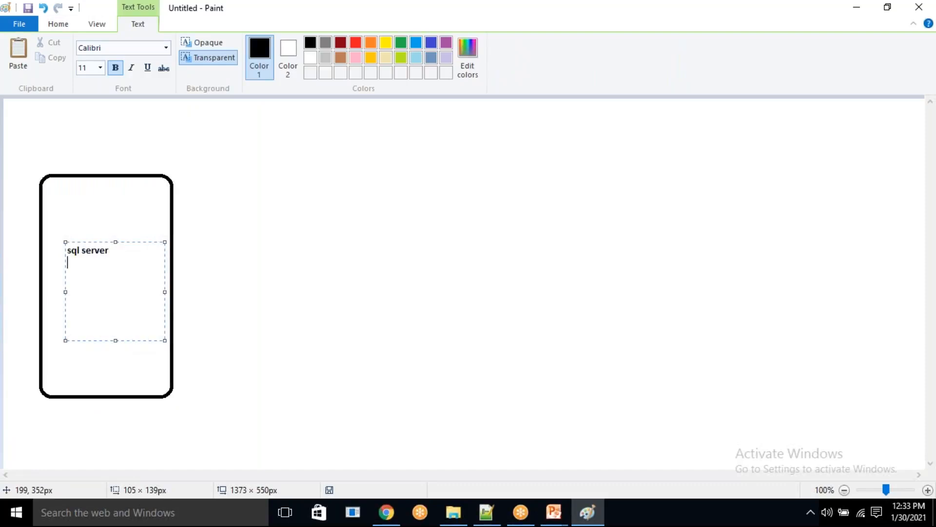
text(ables)
click(250, 390)
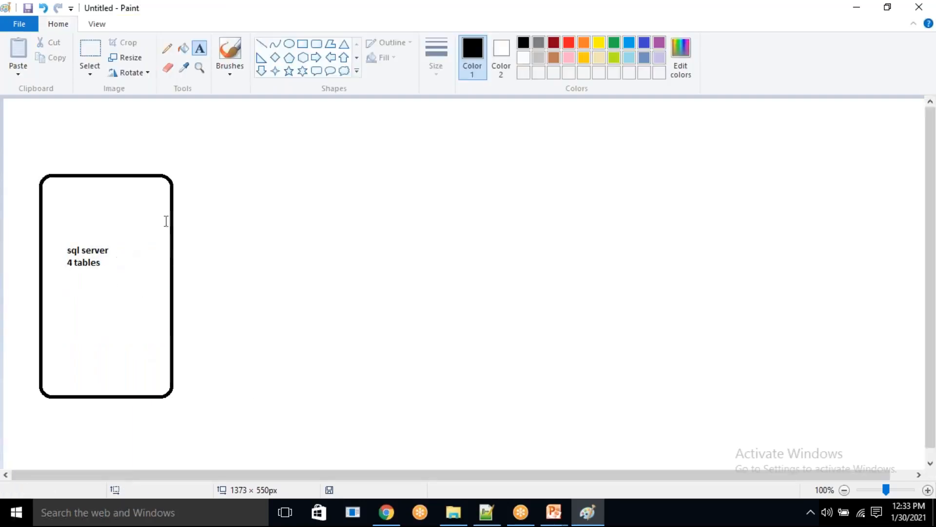
- Draw a large, wide rounded rectangle to the right of the sql server box, at about the same height
click(317, 43)
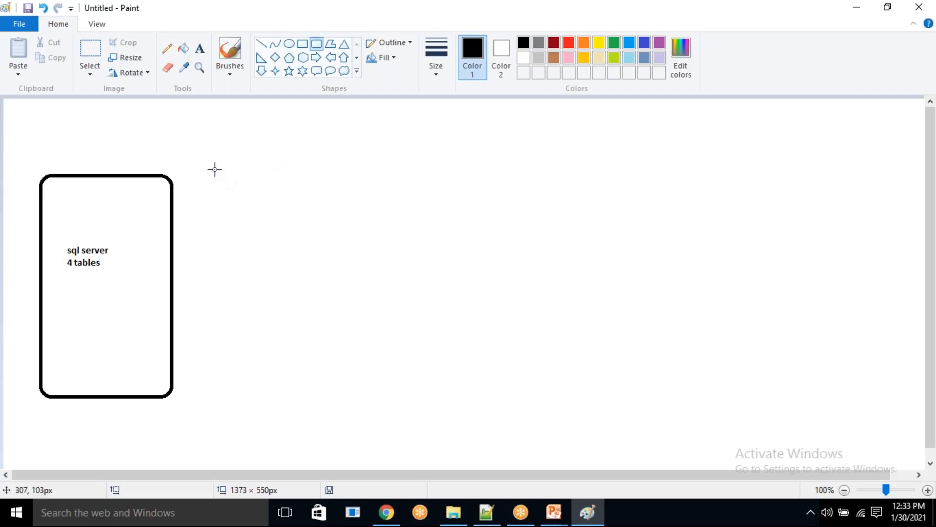
drag(215, 174, 668, 400)
click(718, 374)
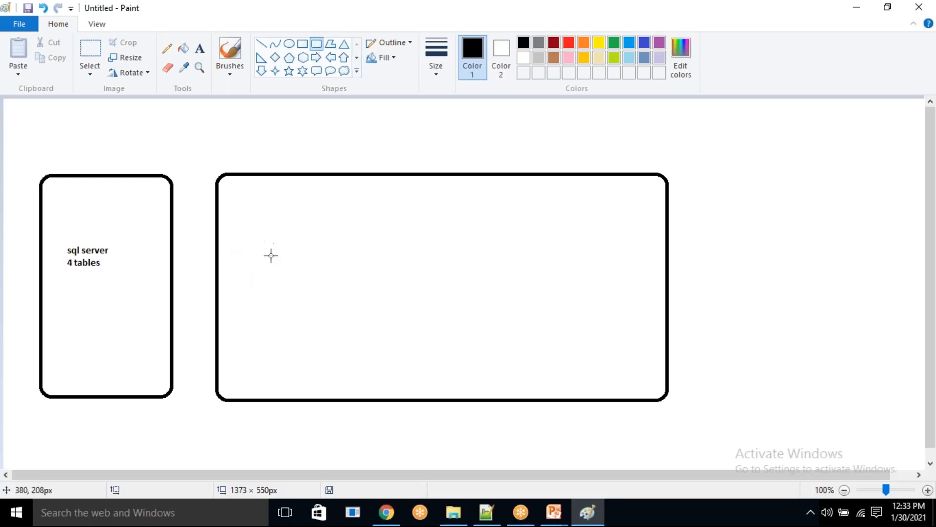
- Label the tall box "on-premise" and the wide box "cloud", placing each text just above its upper edge
click(201, 50)
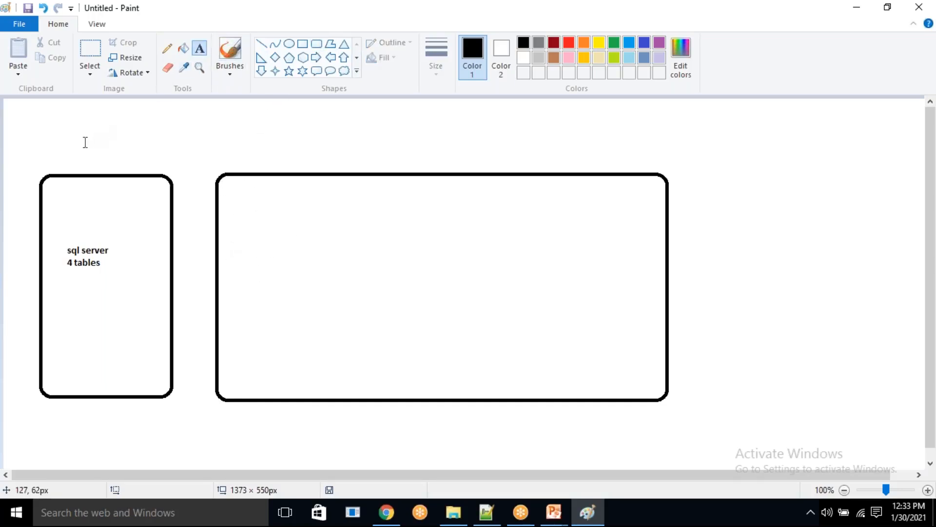
drag(49, 156, 146, 181)
text(on)
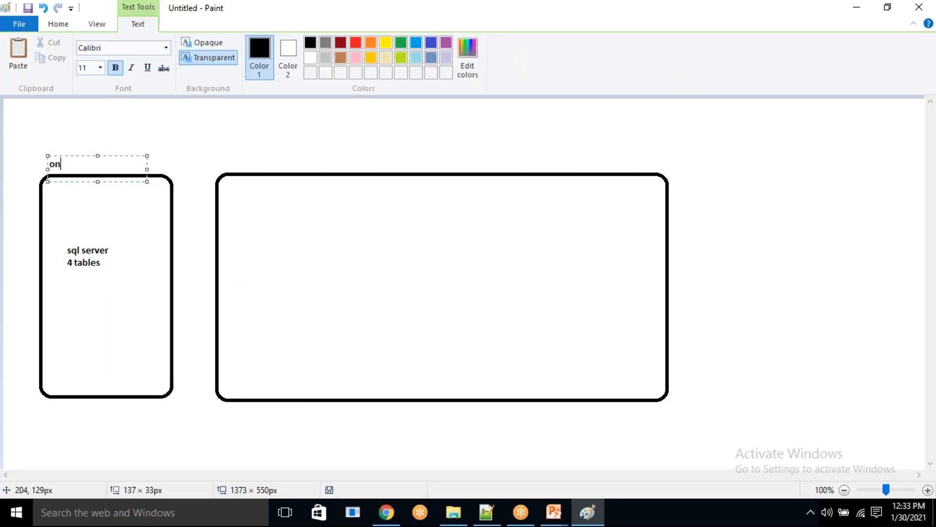
text(mpremise)
drag(431, 164, 581, 167)
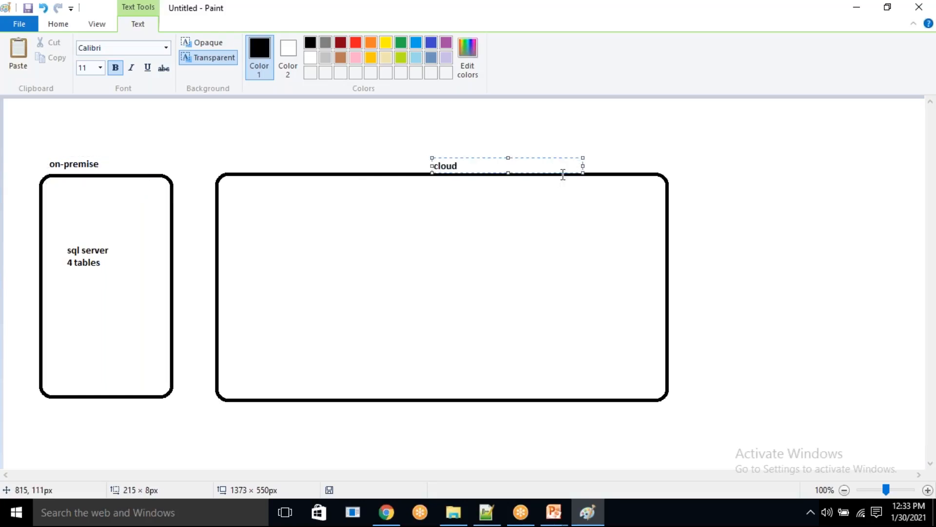
click(537, 225)
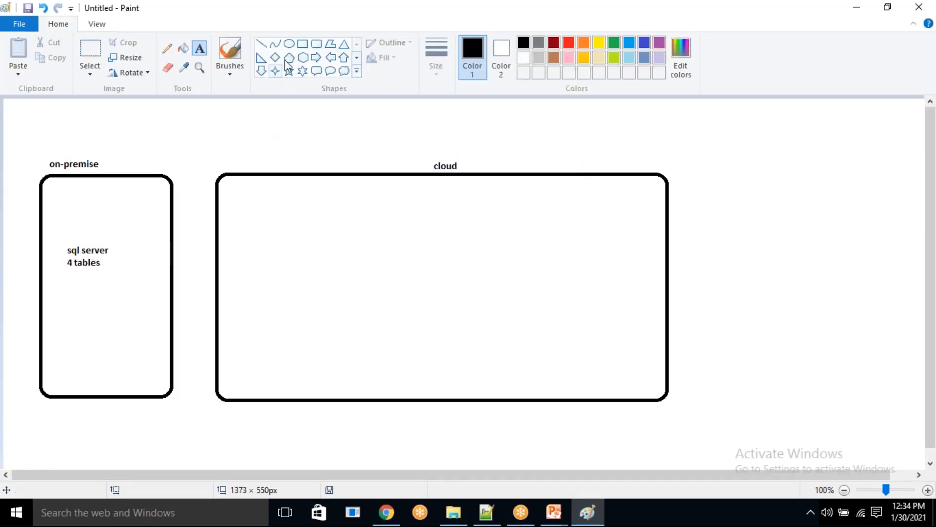
- Draw a smaller rounded rectangle in the upper left part of the cloud box and divide it into three compartments with two vertical lines
click(316, 44)
drag(242, 219, 476, 292)
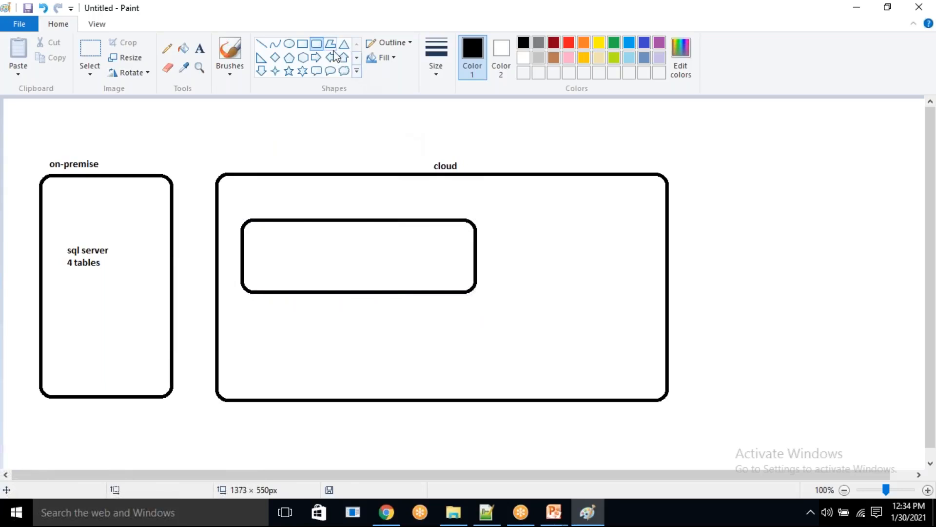
click(263, 47)
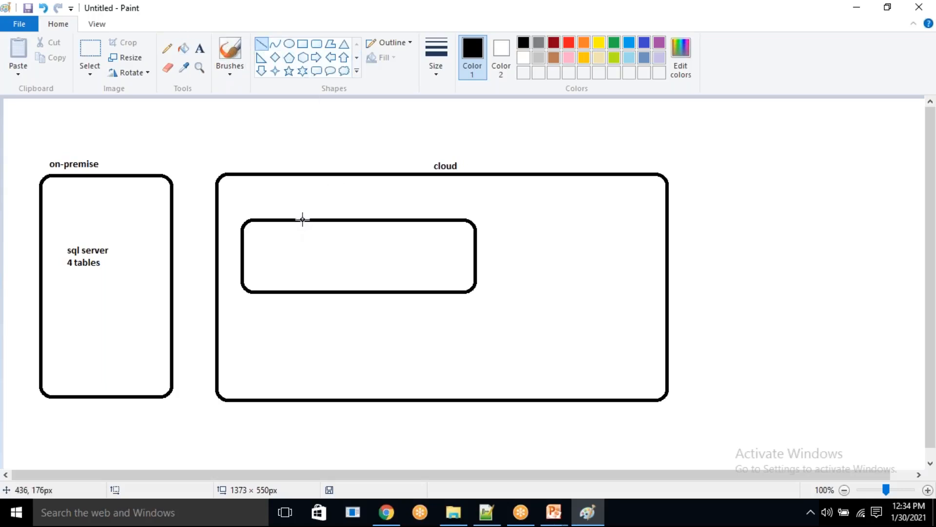
drag(312, 219, 312, 291)
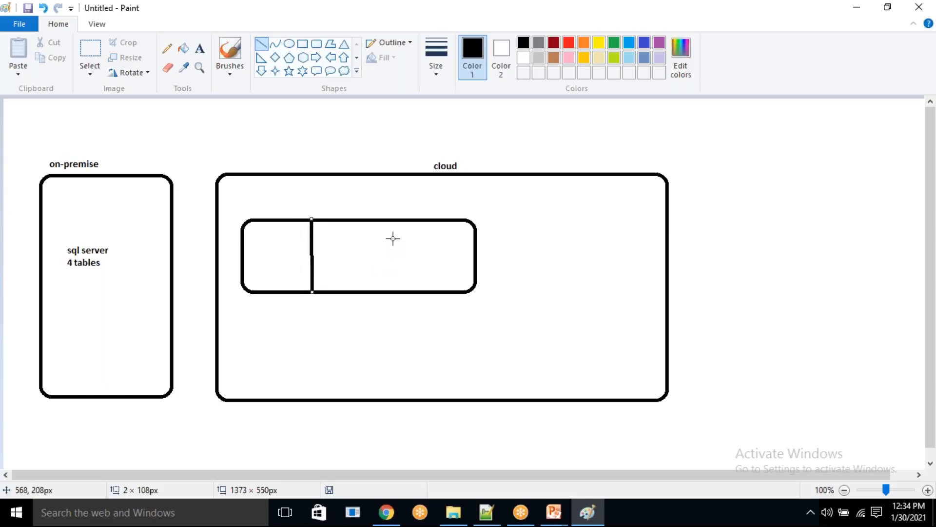
drag(383, 220, 383, 292)
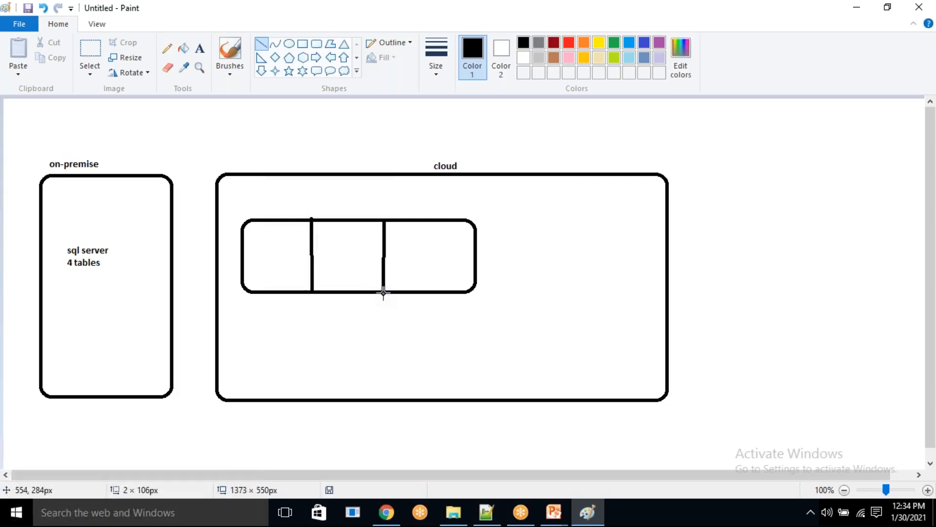
- Label the three compartments inside the cloud box "raw", "processeddata" and "refineddata" from left to right
click(200, 48)
drag(254, 240, 291, 273)
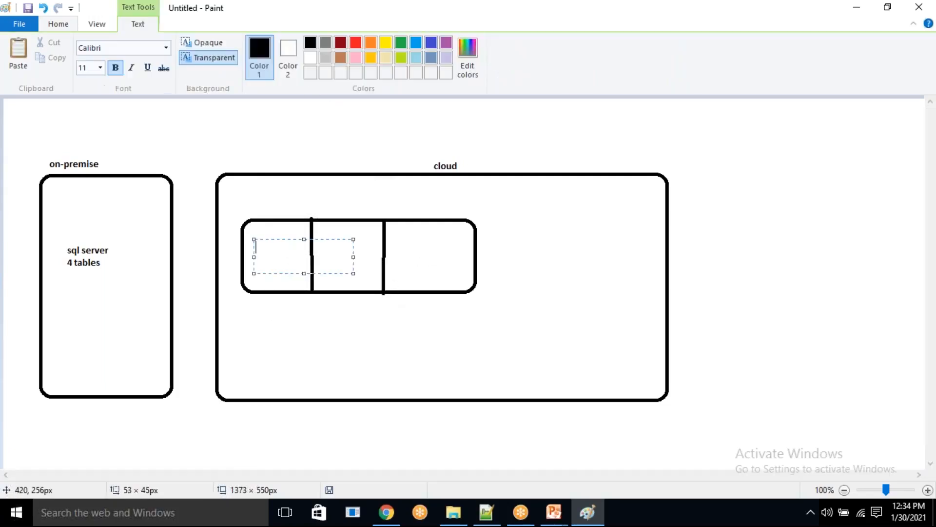
text(raw)
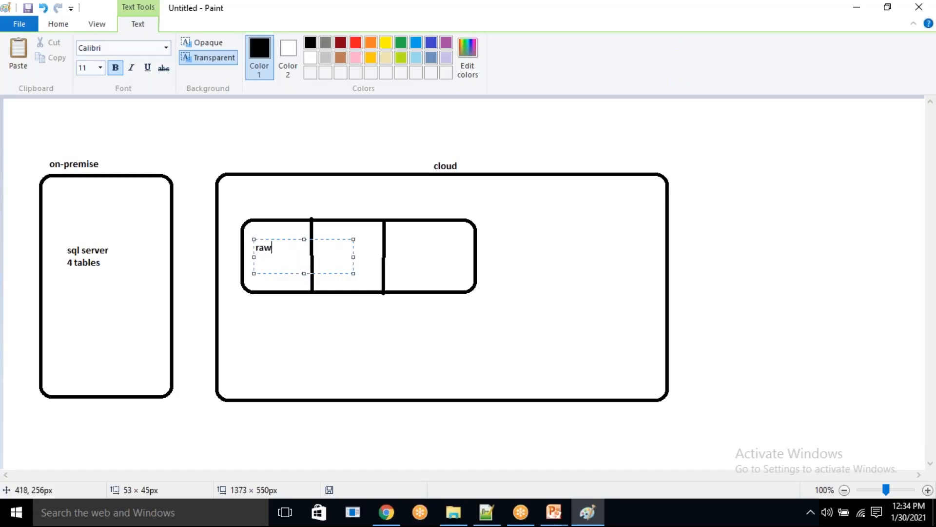
click(385, 333)
drag(321, 240, 368, 272)
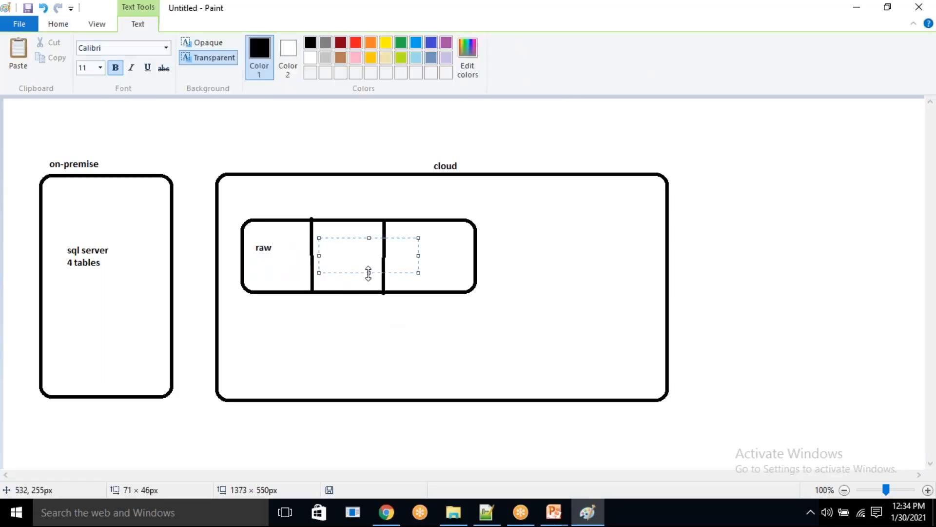
text(processeddata)
click(428, 324)
drag(400, 239, 463, 267)
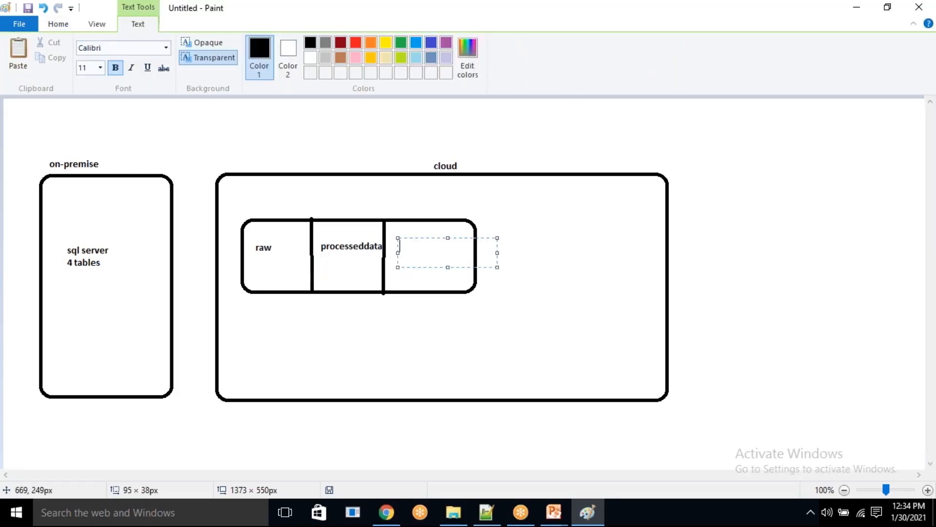
text(refineddata)
click(413, 318)
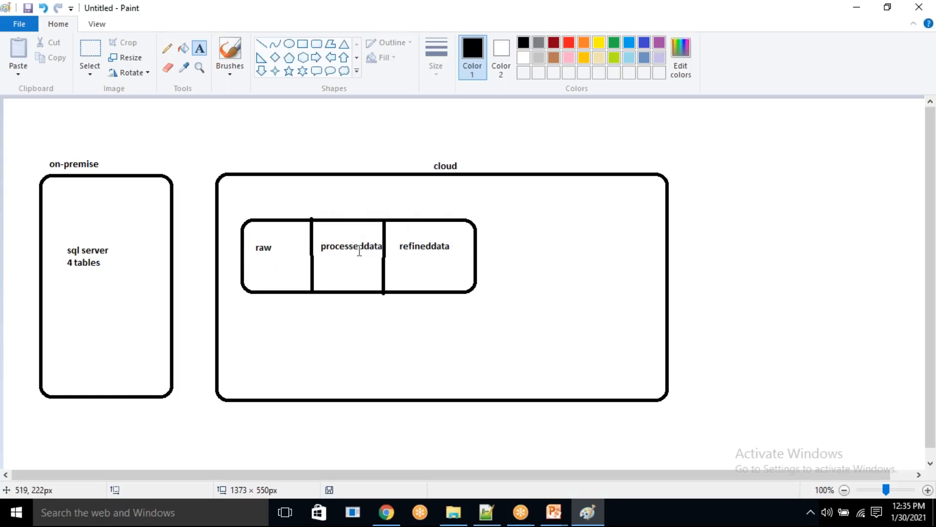
- Draw a right-pointing arrow of about 104 × 13 px from the on-premise box to the raw compartment
click(316, 57)
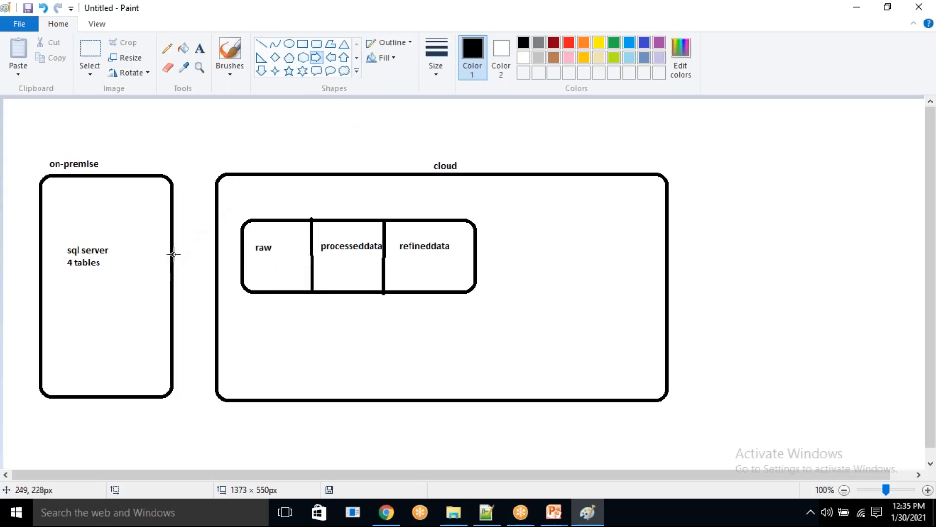
drag(172, 250, 244, 257)
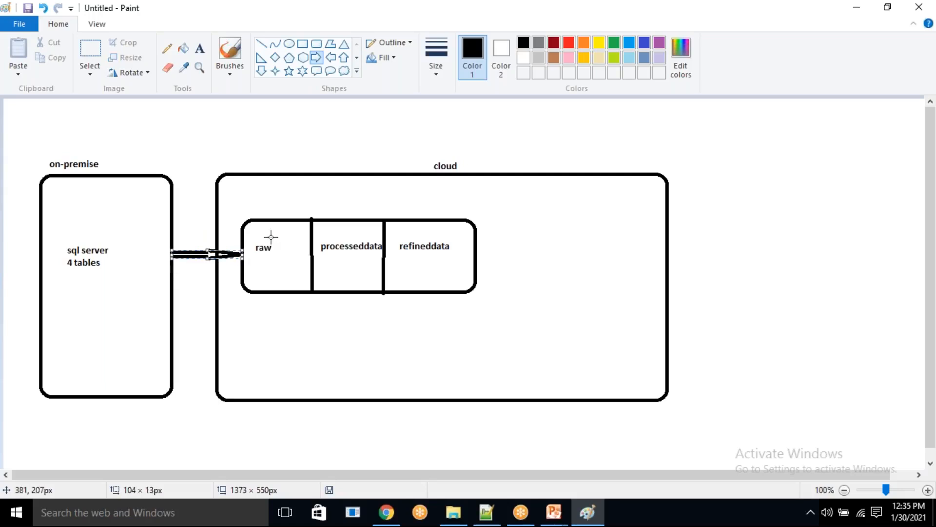
click(192, 295)
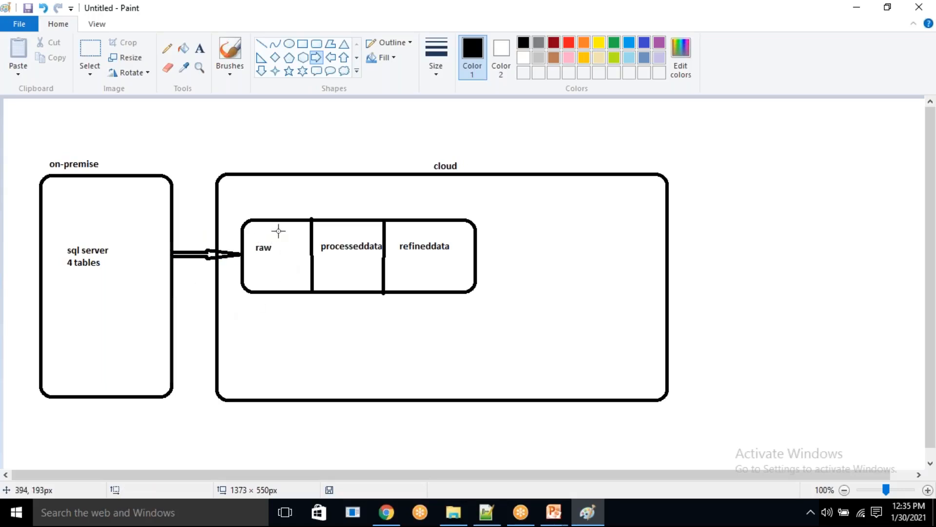
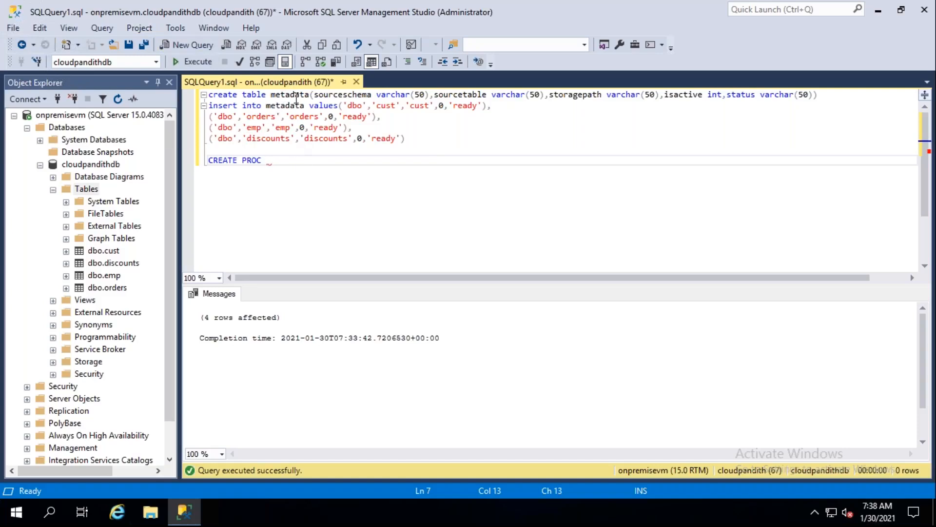
- Complete the CREATE PROC line with the procedure name metadata_usp followed by the keyword as
click(285, 158)
text(metadata_USP)
key(BackSpace)
key(BackSpace)
text(usp as)
key(Return)
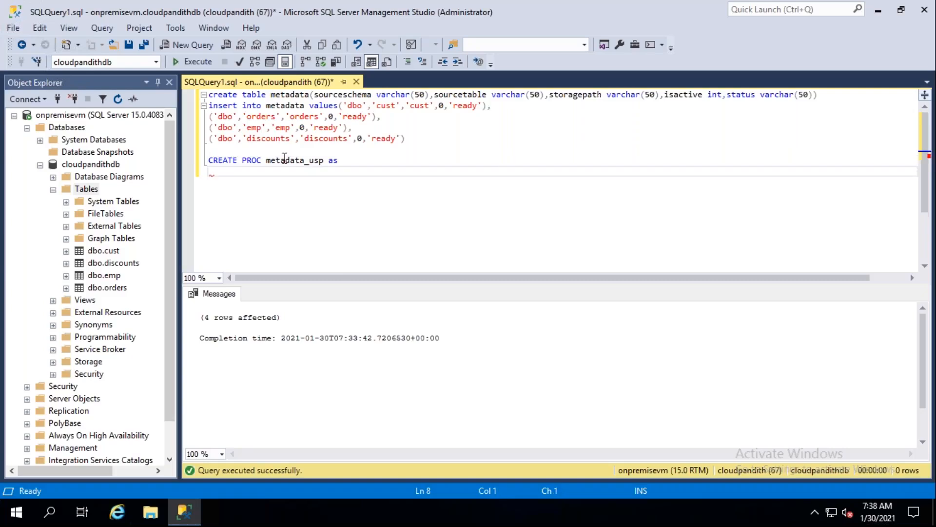
- Add a begin and end block under the procedure header, leaving one empty line between them
text(begin)
key(Return)
key(Return)
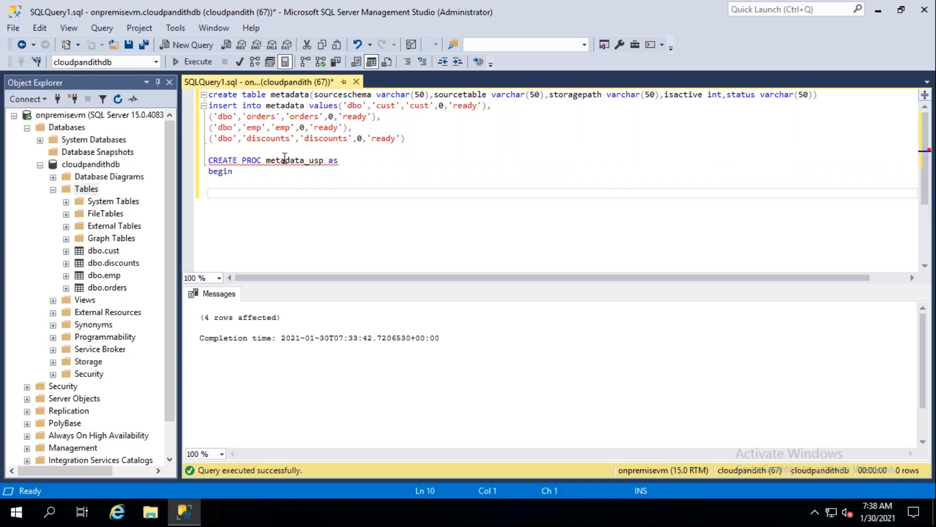
key(Return)
text(end)
key(Up)
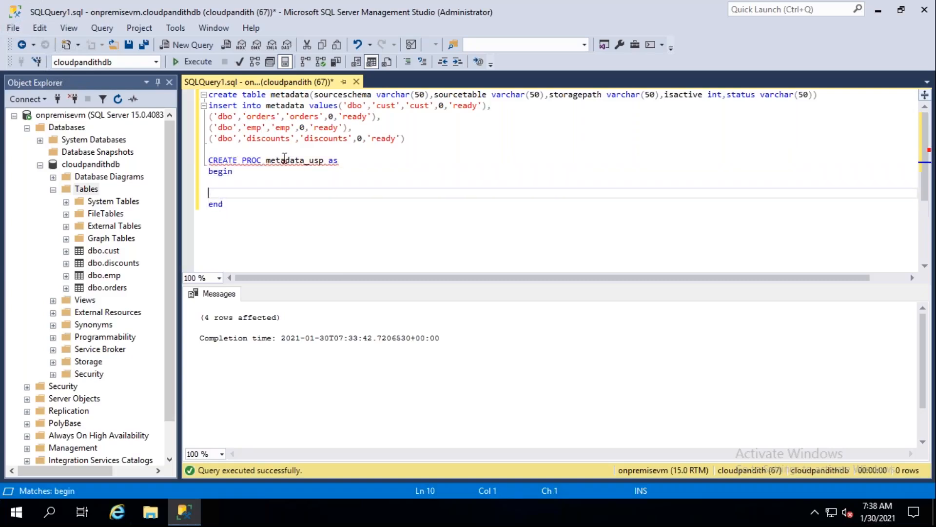
key(BackSpace)
text(update)
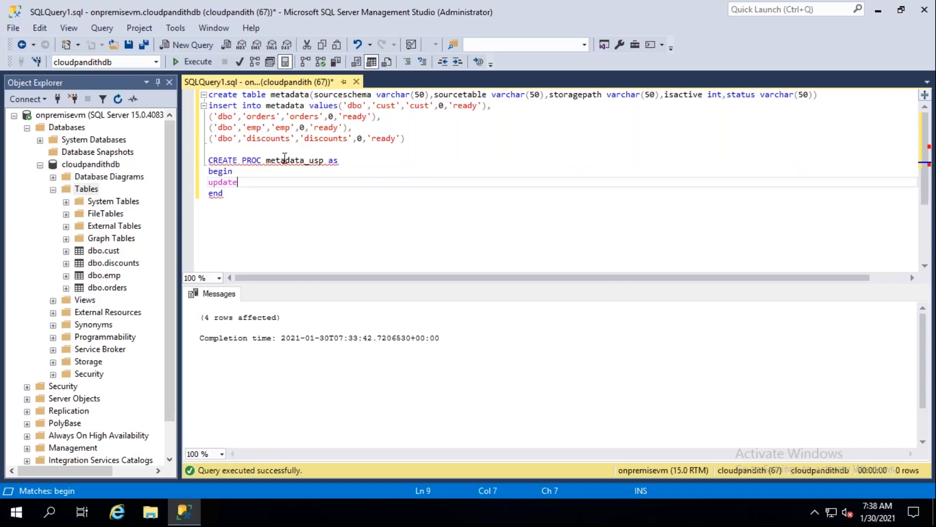
double_click(291, 94)
key(ctrl+c)
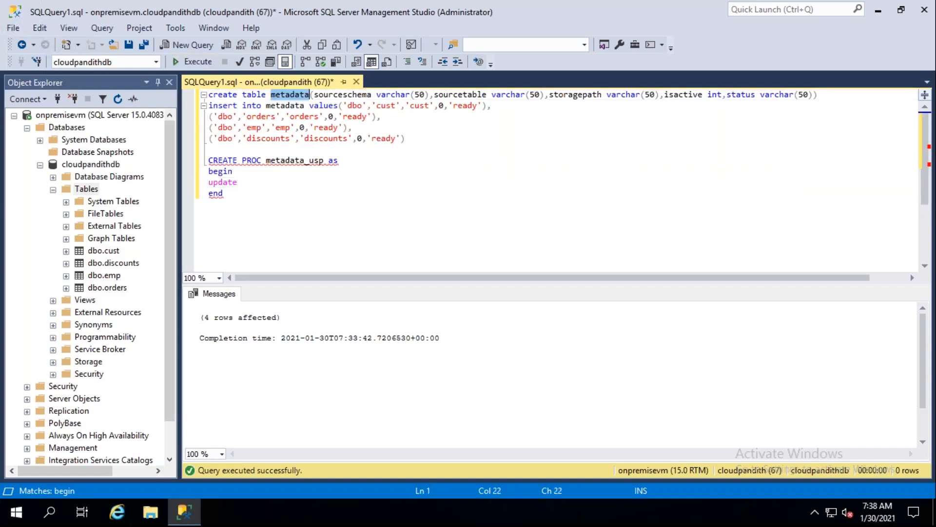
click(250, 180)
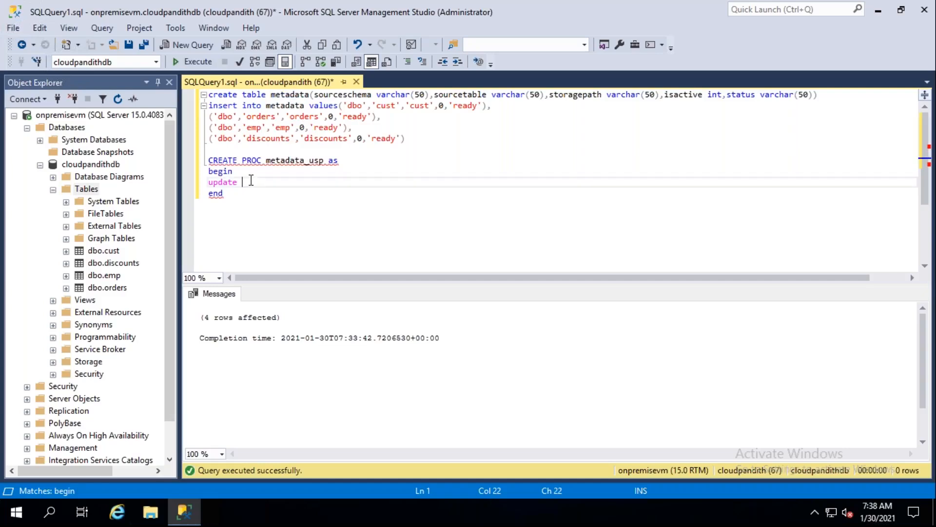
key(ctrl+v)
text(set status)
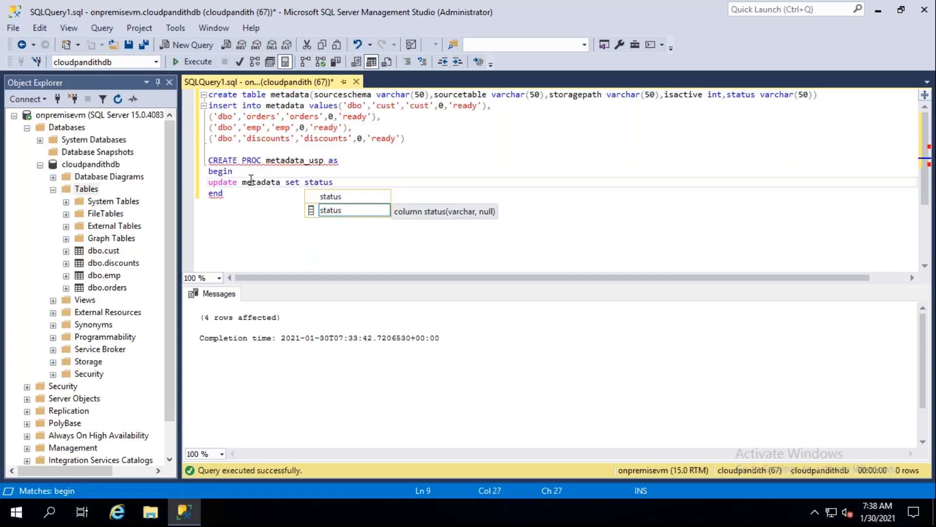
text(=@status h)
key(BackSpace)
text(where tbalename)
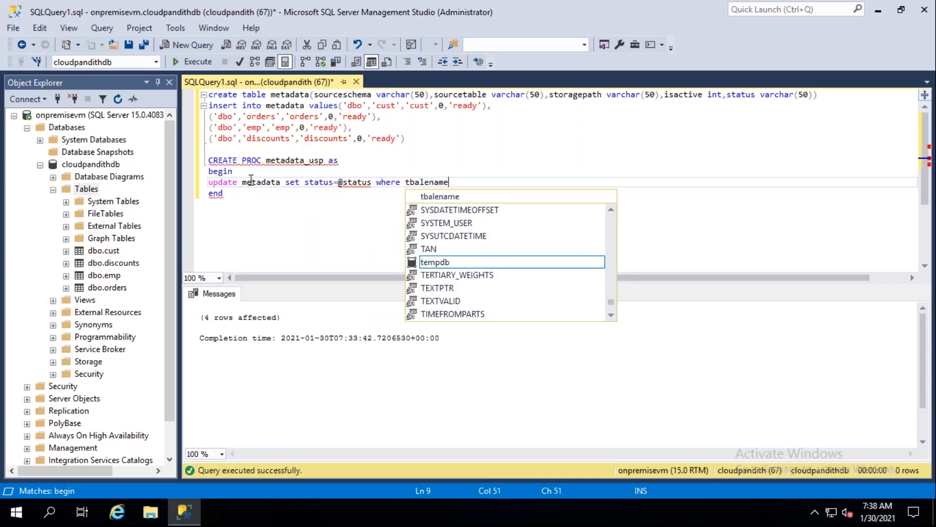
key(BackSpace)
key(BackSpace)
key(BackSpace)
key(BackSpace)
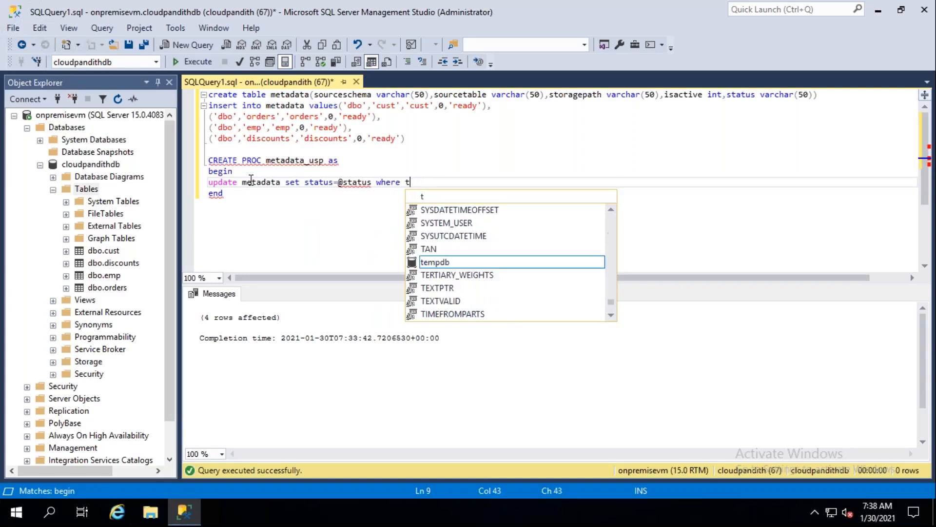
text(ablename)
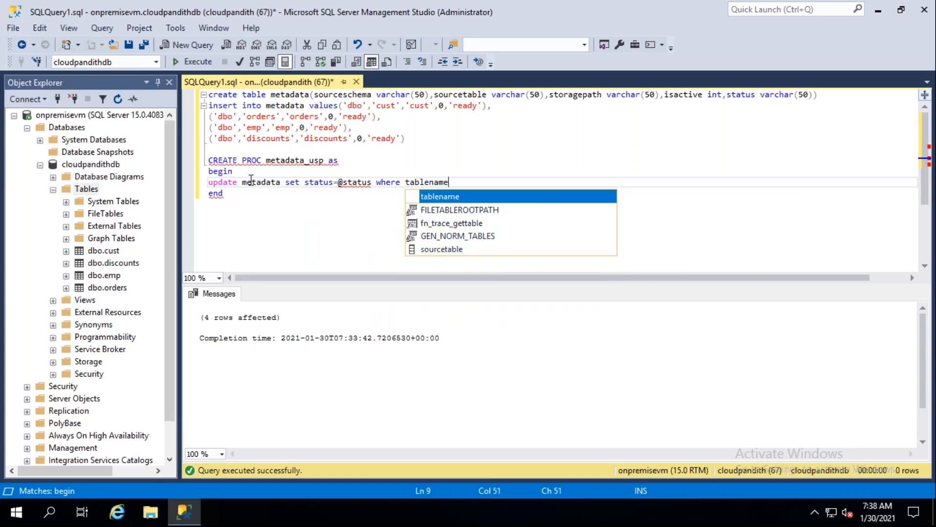
text(='')
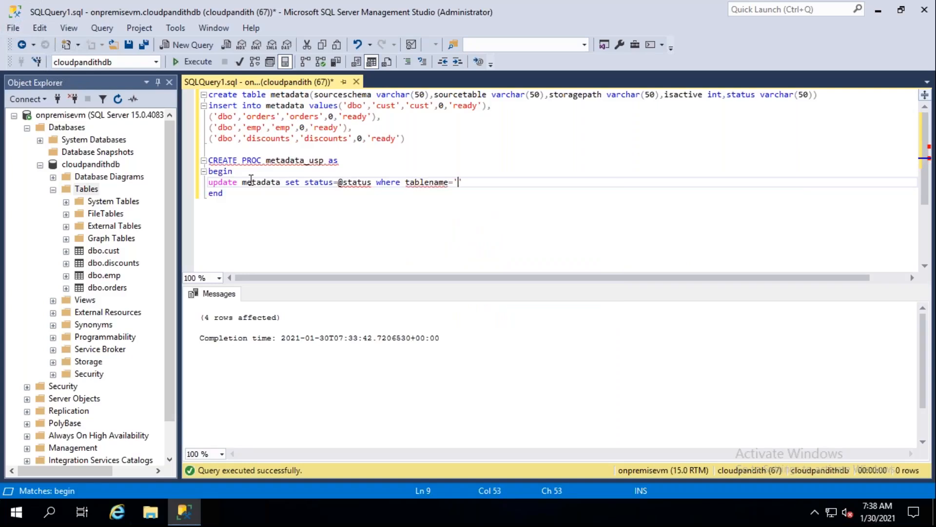
key(BackSpace)
key(BackSpace)
text(@)
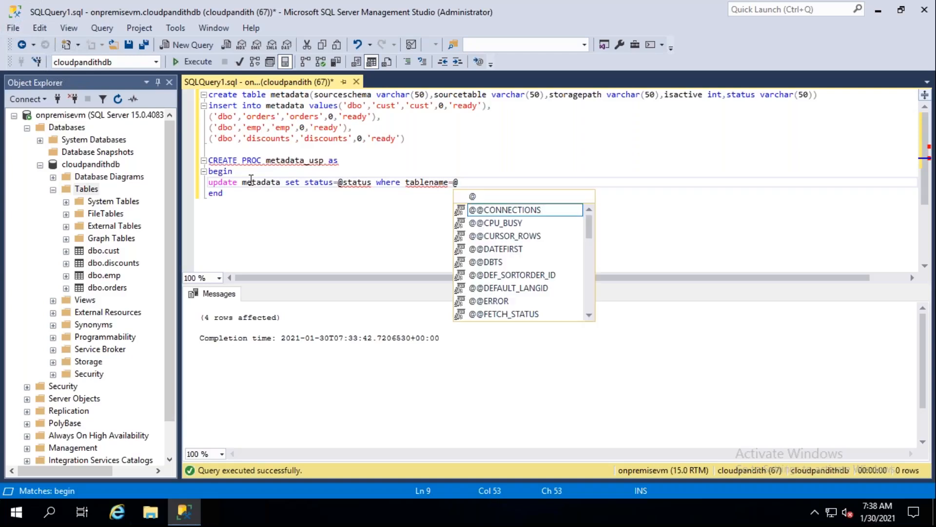
text(stablename)
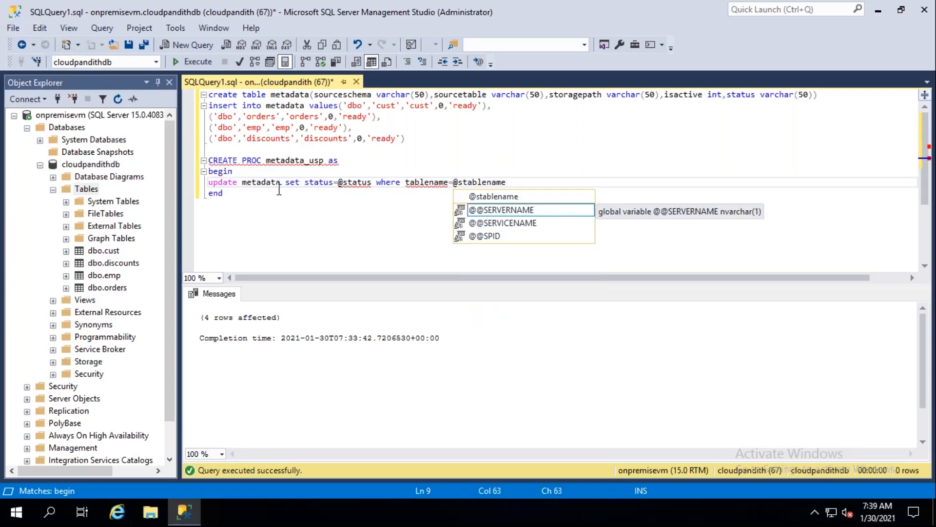
drag(339, 183, 372, 187)
key(ctrl+c)
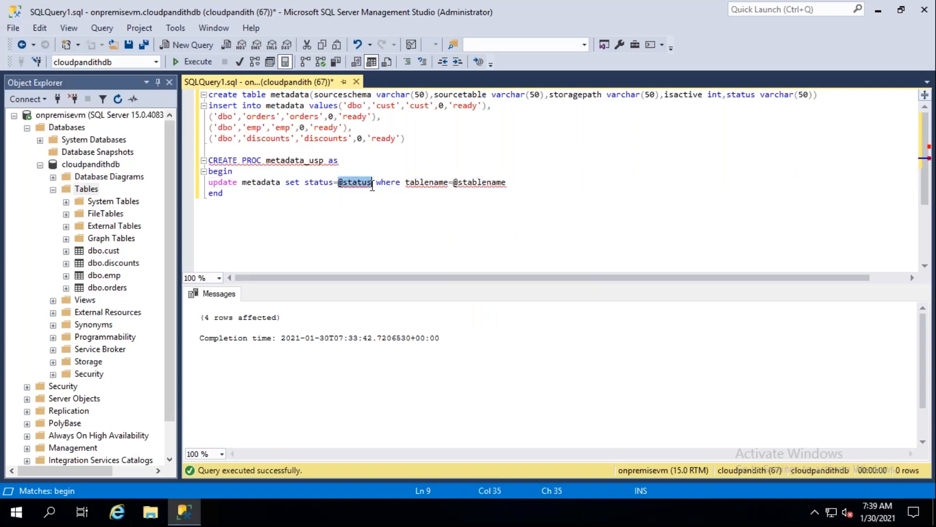
click(352, 164)
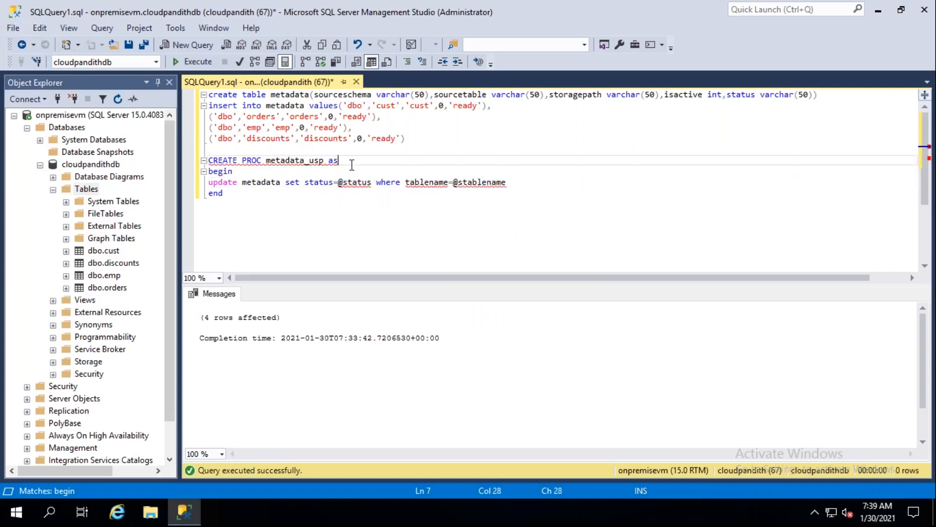
key(ctrl+v)
text(,)
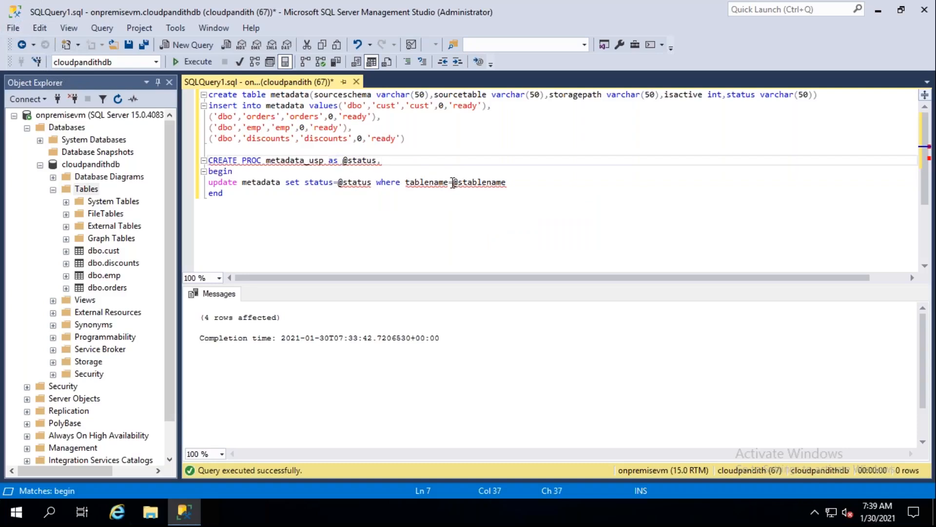
click(454, 183)
double_click(454, 183)
key(ctrl+c)
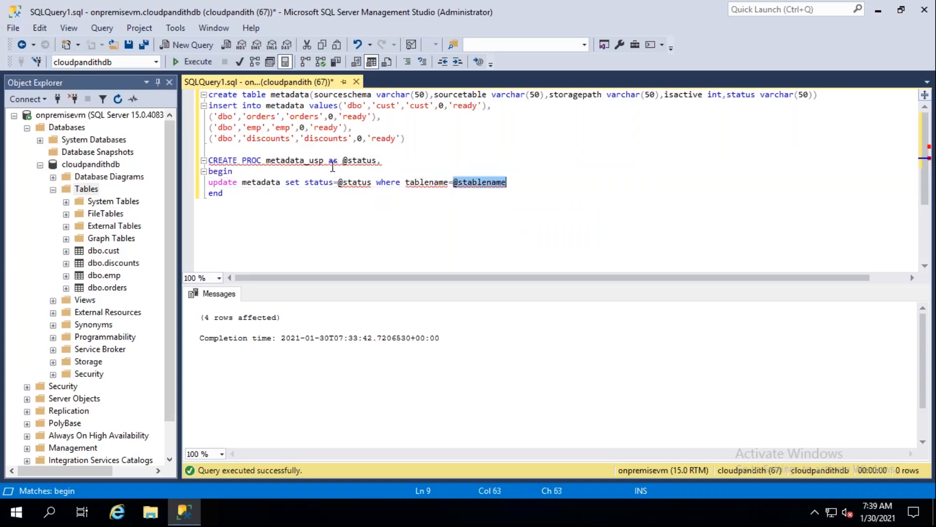
click(404, 163)
key(ctrl+v)
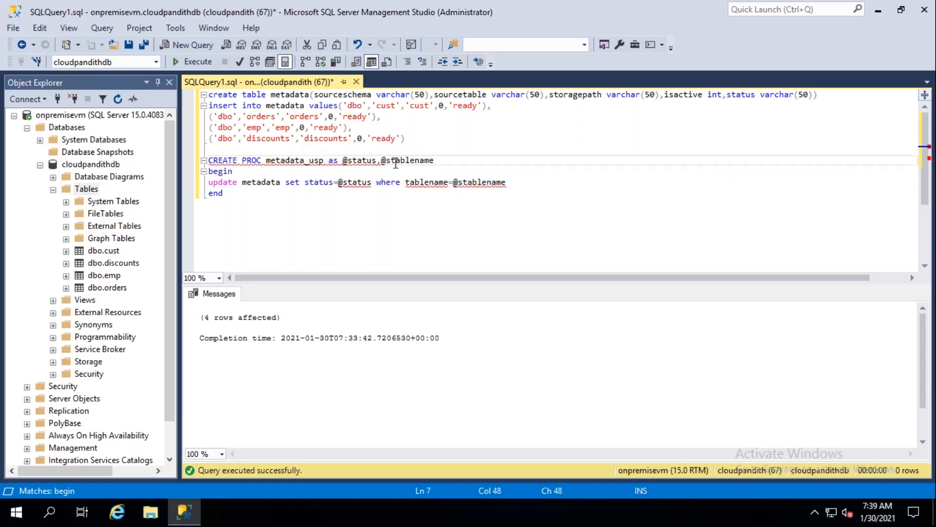
key(Left)
key(Left)
key(Left)
key(Left)
key(Left)
key(Left)
key(Left)
key(Left)
key(Left)
key(Left)
key(Left)
key(Left)
text(varchar%)
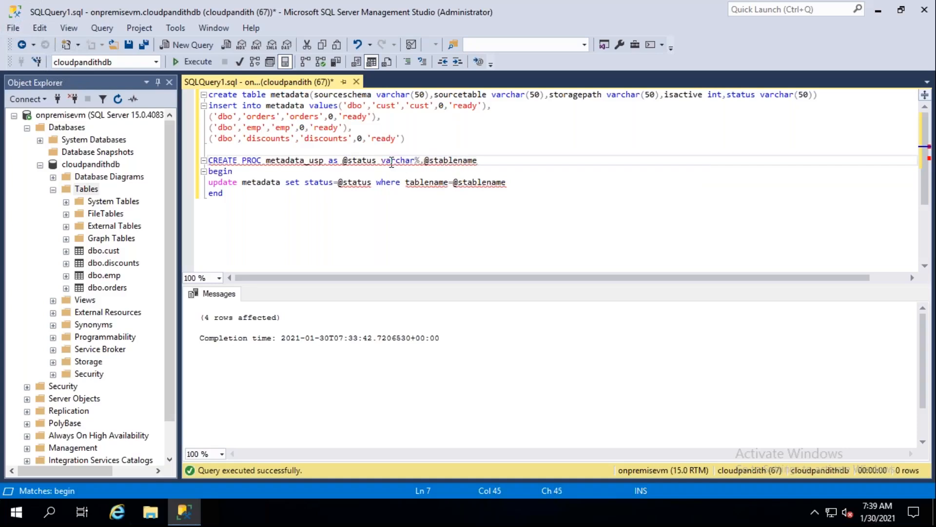
key(BackSpace)
text((50))
key(End)
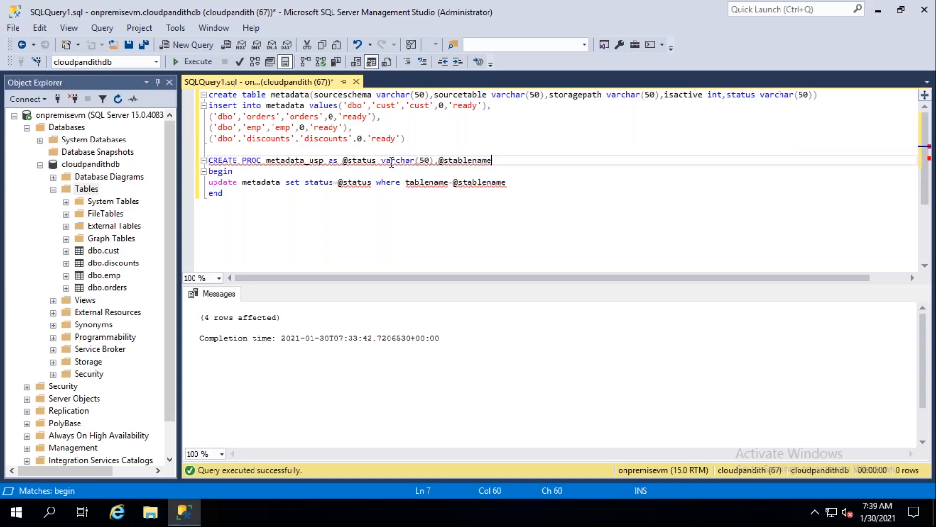
text(varchar(50))
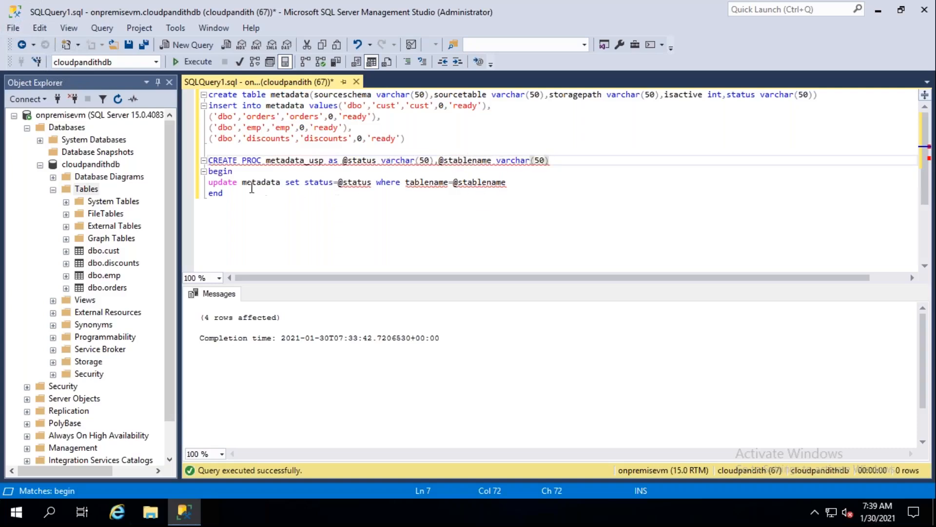
- Try to execute only the CREATE PROC metadata_usp statement, from its header through end
drag(223, 193, 209, 160)
click(194, 62)
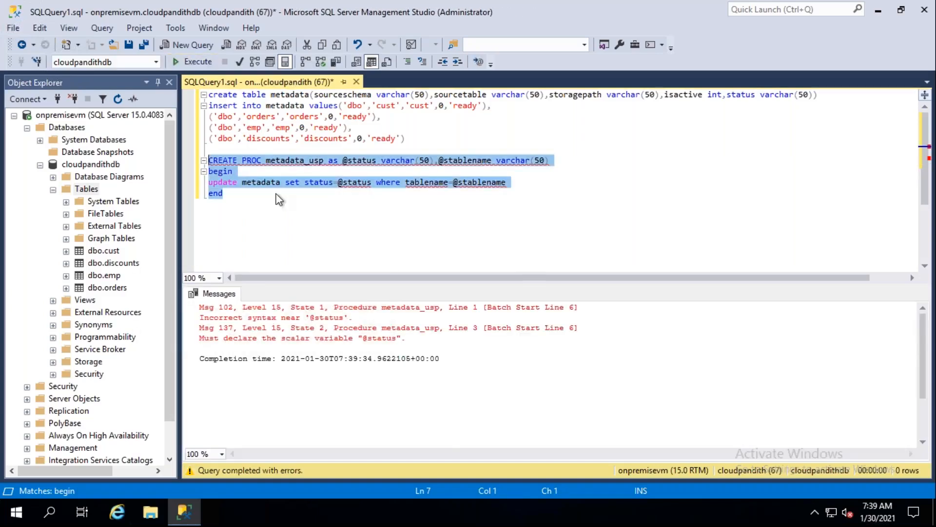
click(275, 195)
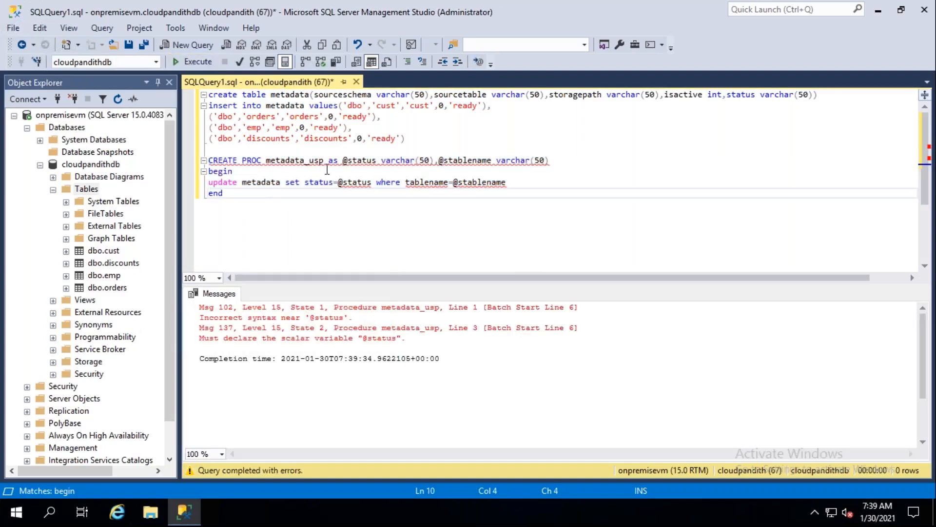
- Move the keyword as to its own line below the parameters and execute the procedure statement again
mouse_move(344, 162)
click(338, 160)
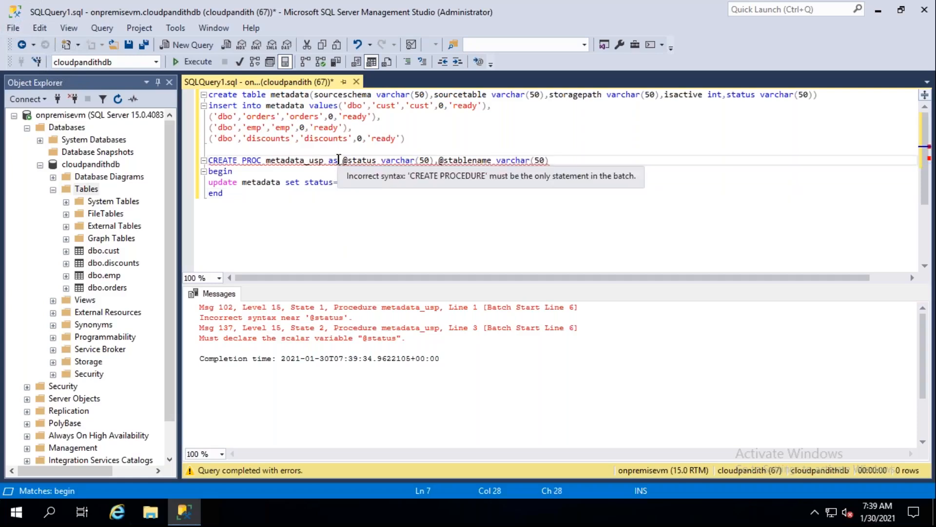
key(BackSpace)
key(BackSpace)
key(BackSpace)
click(539, 160)
key(Return)
text(as)
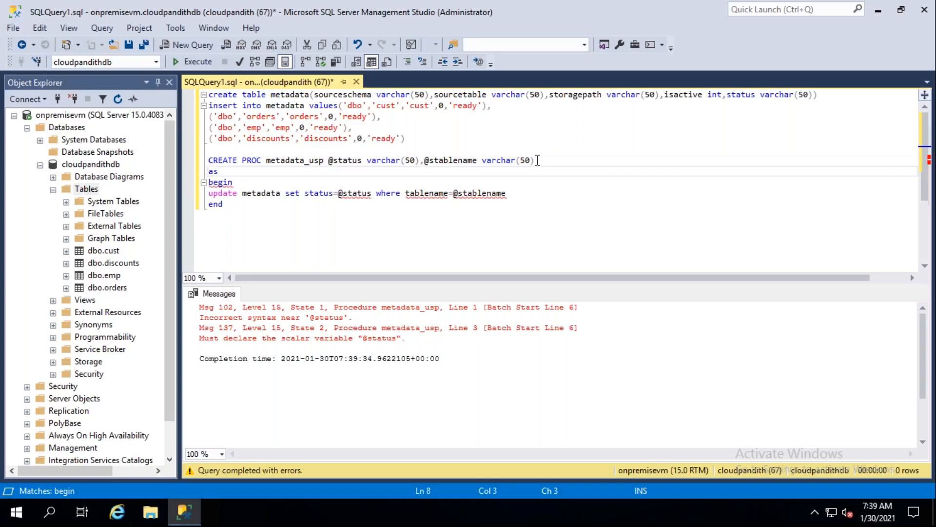
drag(232, 208, 207, 161)
click(197, 63)
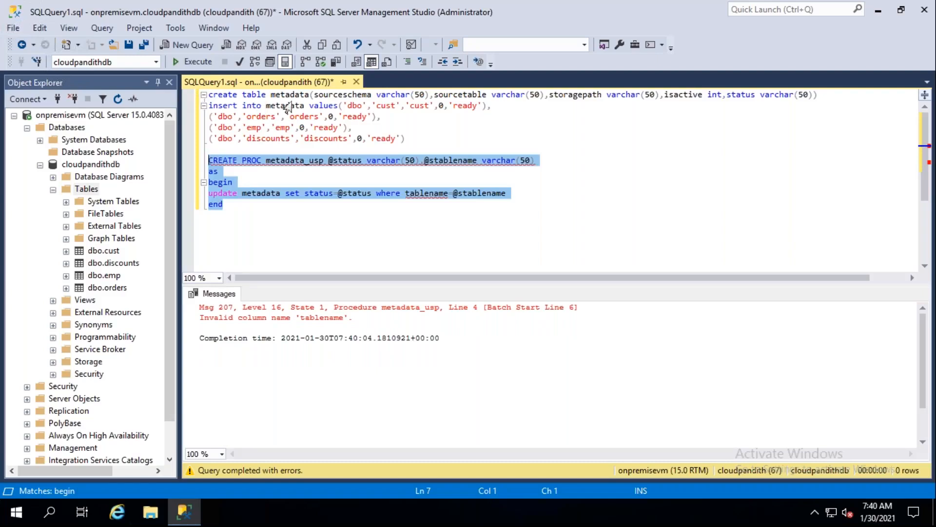
- Replace tablename with sourcetable in the where condition and execute the CREATE PROC metadata_usp statement
double_click(464, 95)
key(ctrl+c)
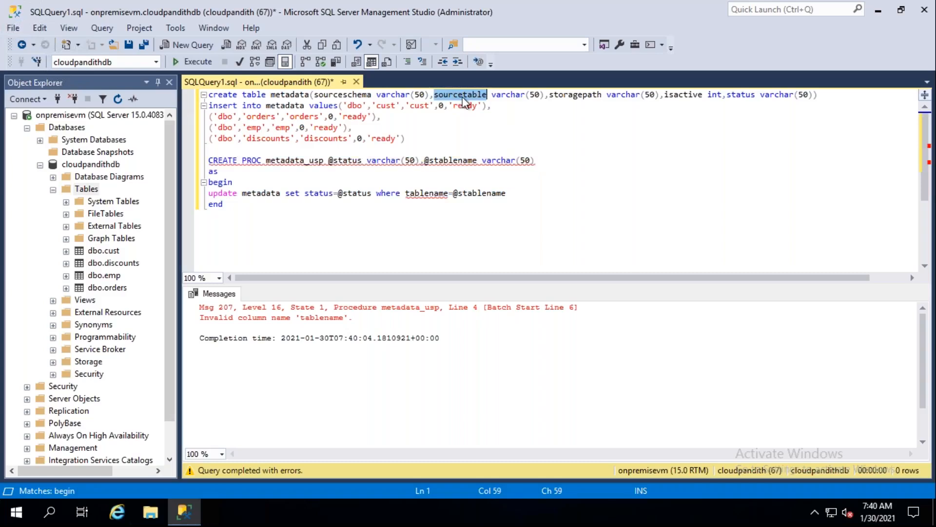
double_click(426, 194)
key(ctrl+v)
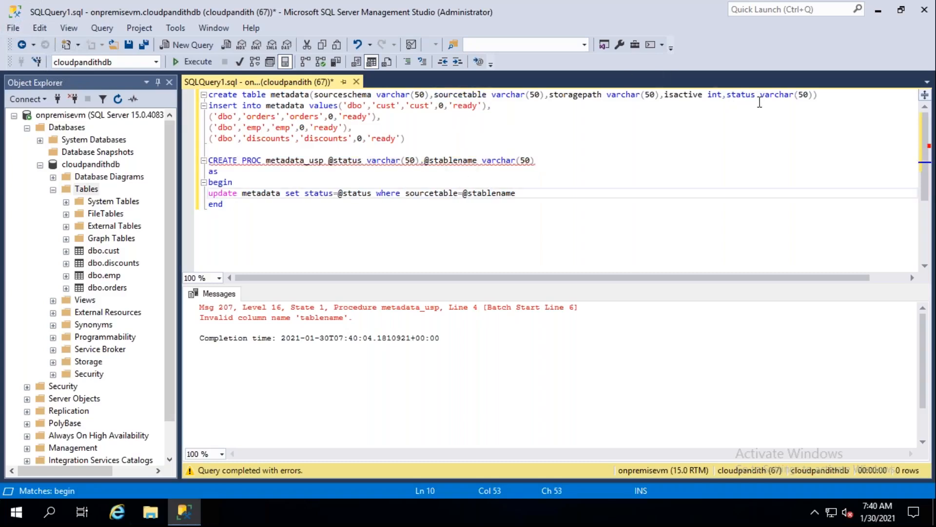
drag(226, 205, 207, 145)
key(ctrl+c)
key(F5)
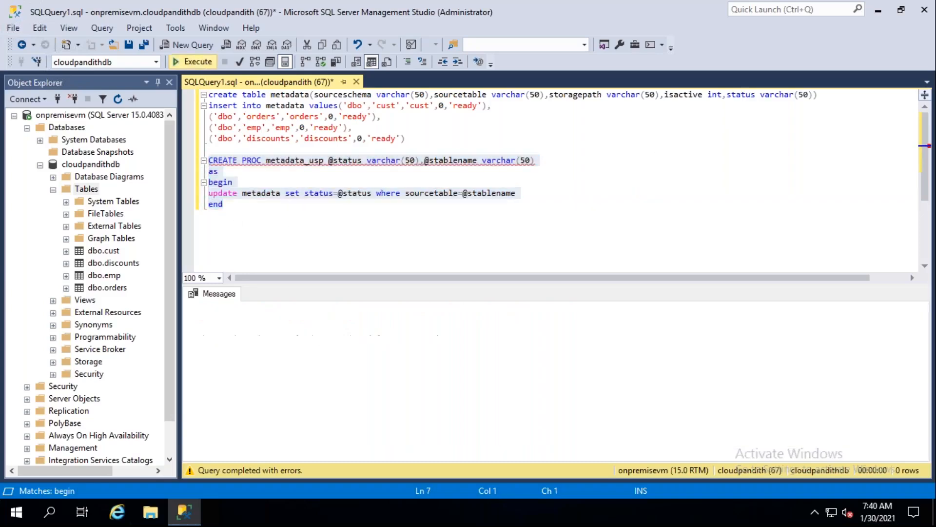
- Cut the procedure script from the query and paste it below the metadata insert statement in the Notepad++ file new 34
key(Delete)
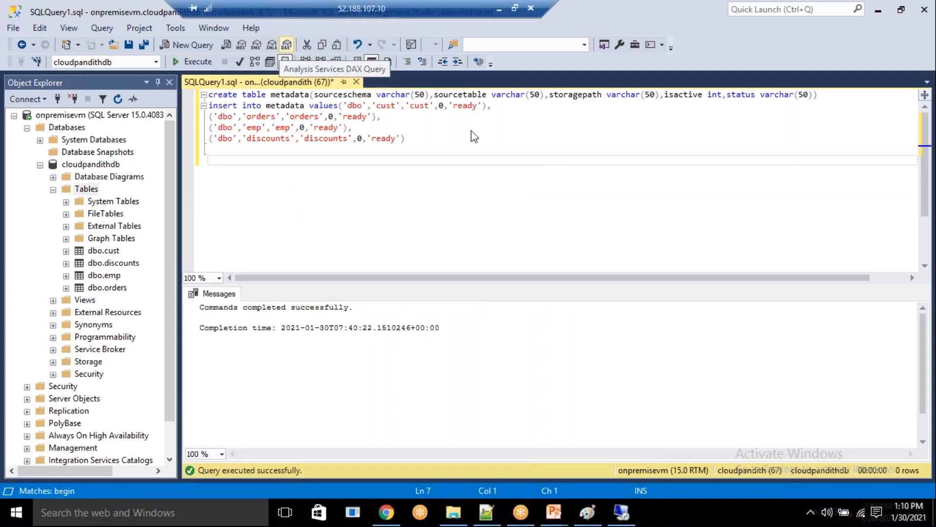
click(499, 9)
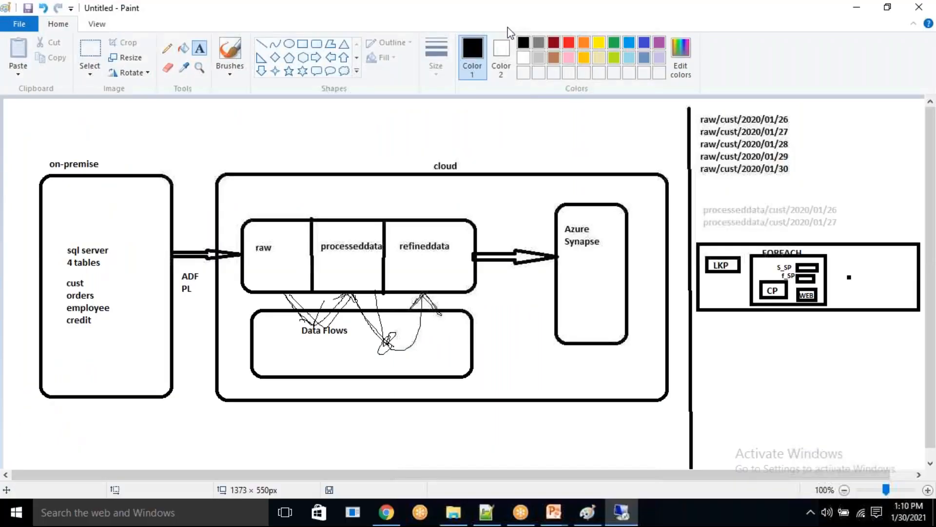
click(486, 512)
scroll(348, 441, up, 1)
scroll(377, 456, down, 1)
key(Return)
key(Return)
key(Return)
key(ctrl+v)
key(Return)
key(Return)
key(Return)
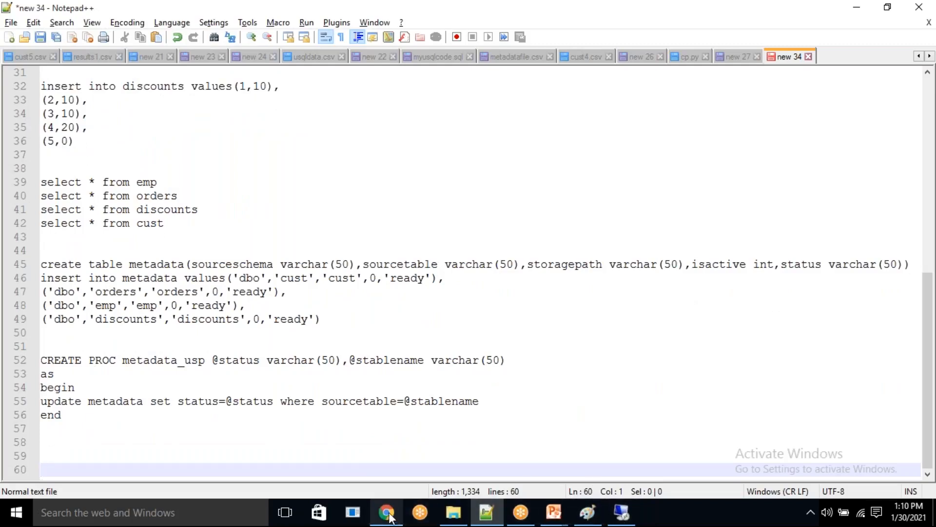
- Switch back to the remote VM session and minimize the SQL Server Management Studio window to show its desktop
click(620, 512)
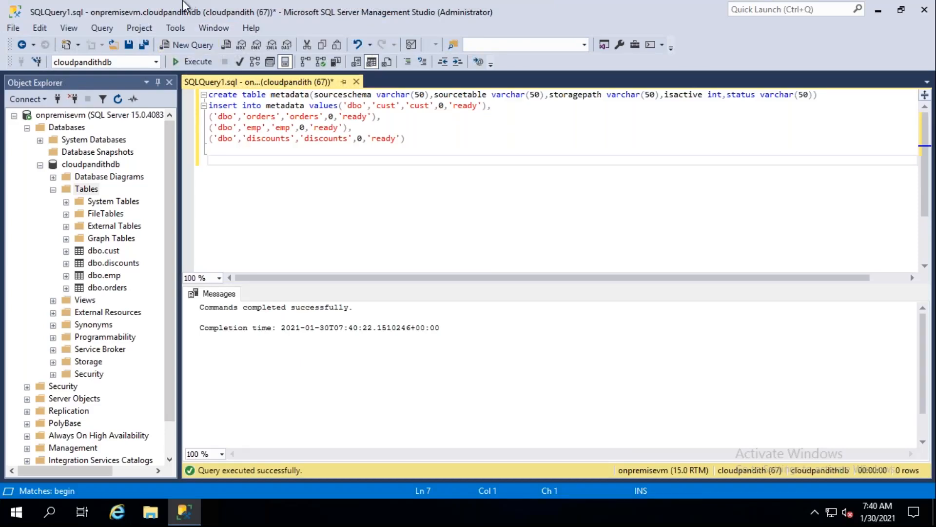
drag(133, 14, 135, 92)
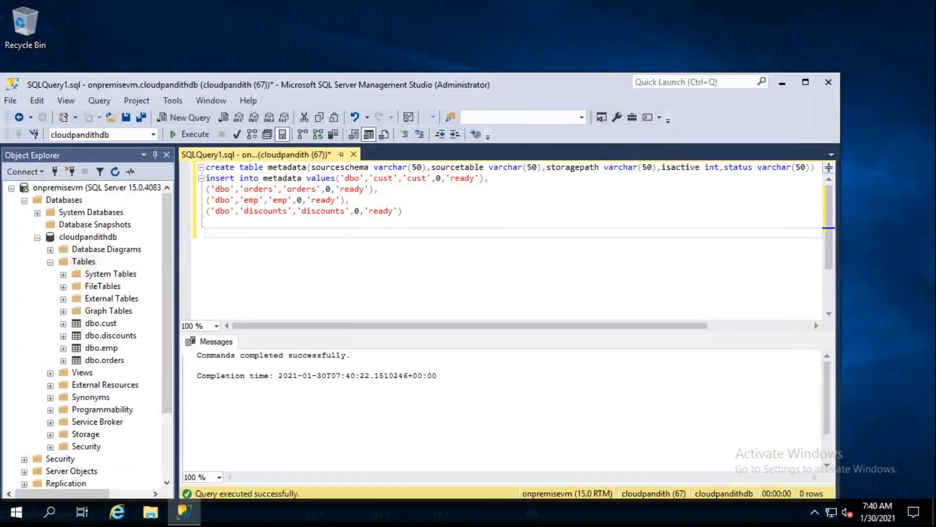
click(783, 84)
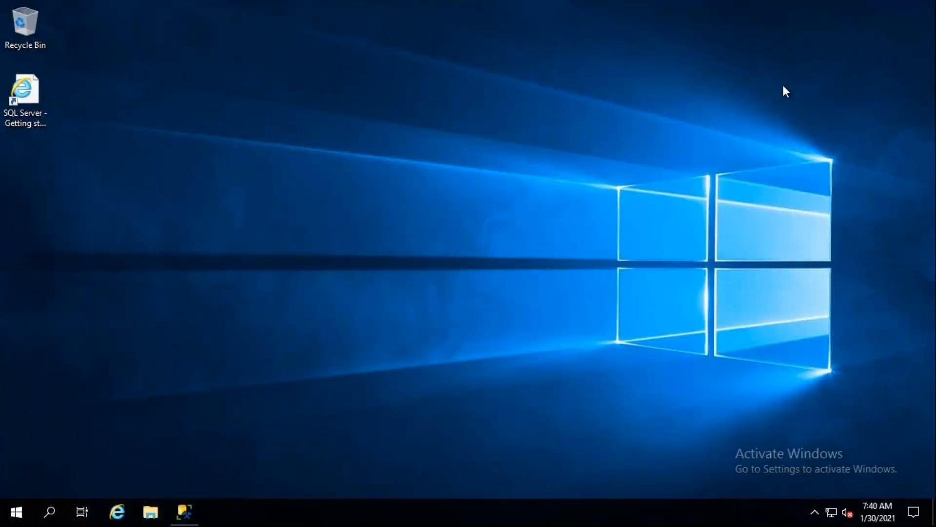
- Open Internet Explorer on the VM, accept its recommended security settings and search the web for self hosted IR
click(117, 511)
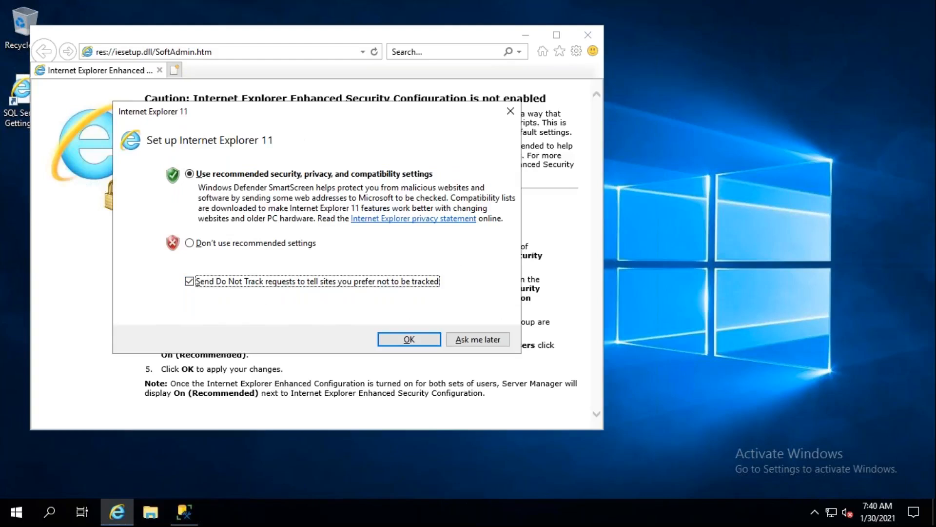
key(Return)
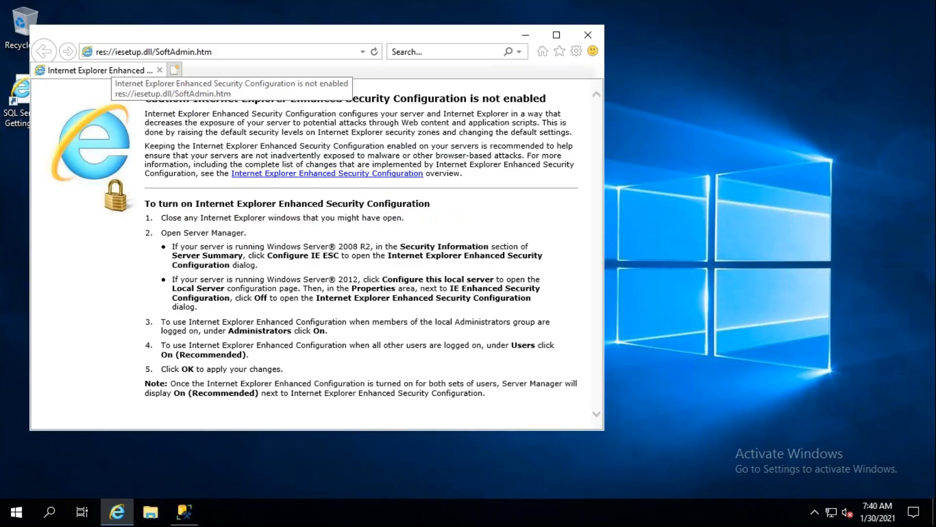
click(163, 52)
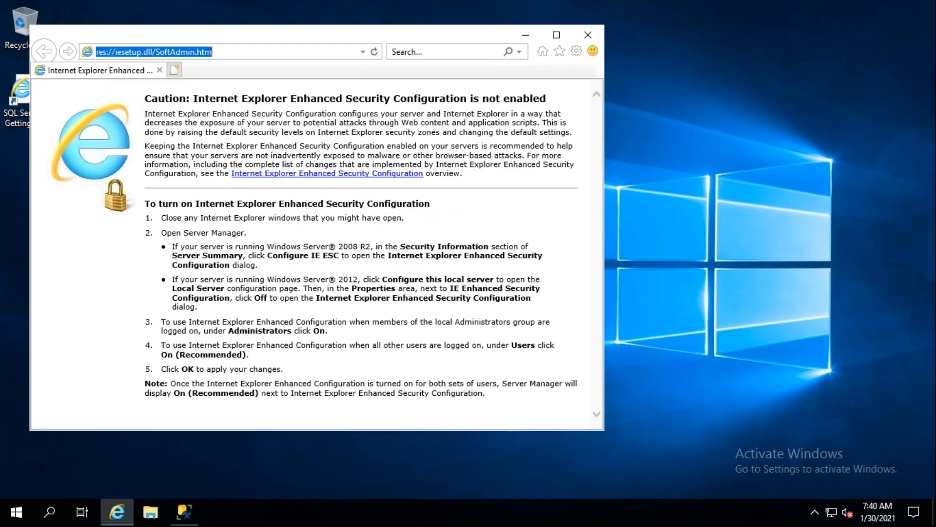
text(self hosted IR)
key(Return)
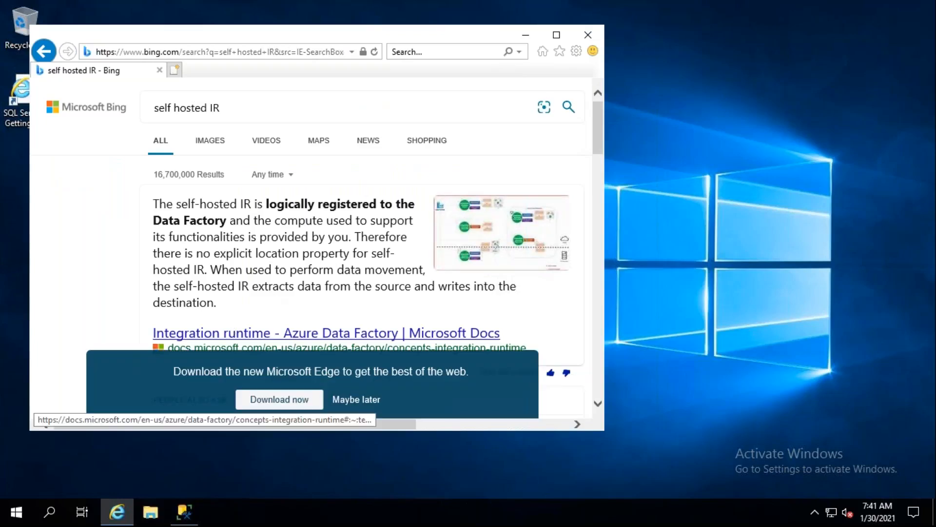
- Open the Microsoft Docs article on the Azure Data Factory integration runtime and examine its capabilities and runtime types
click(312, 333)
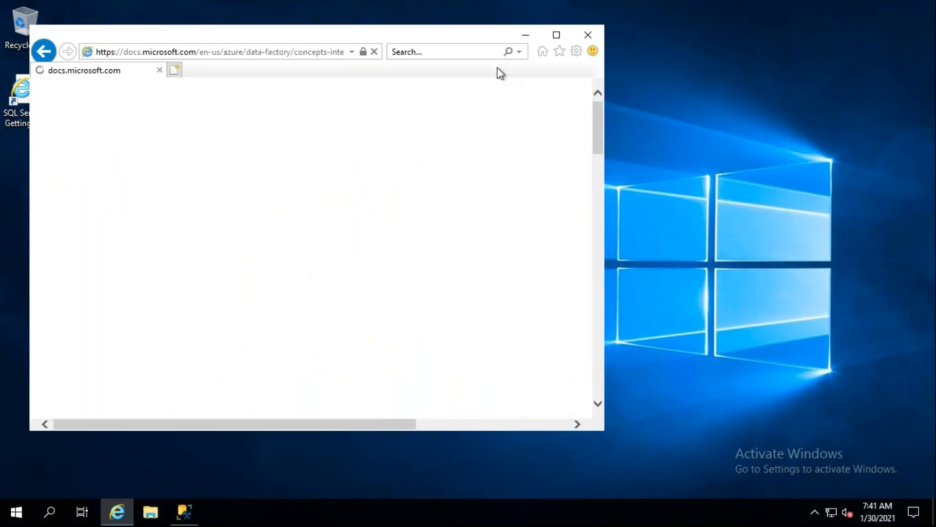
click(556, 34)
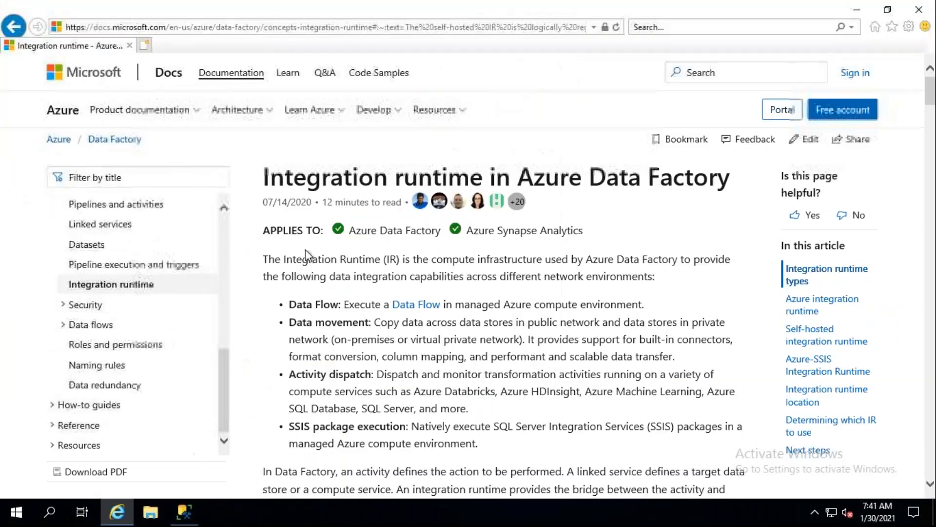
scroll(351, 331, down, 10)
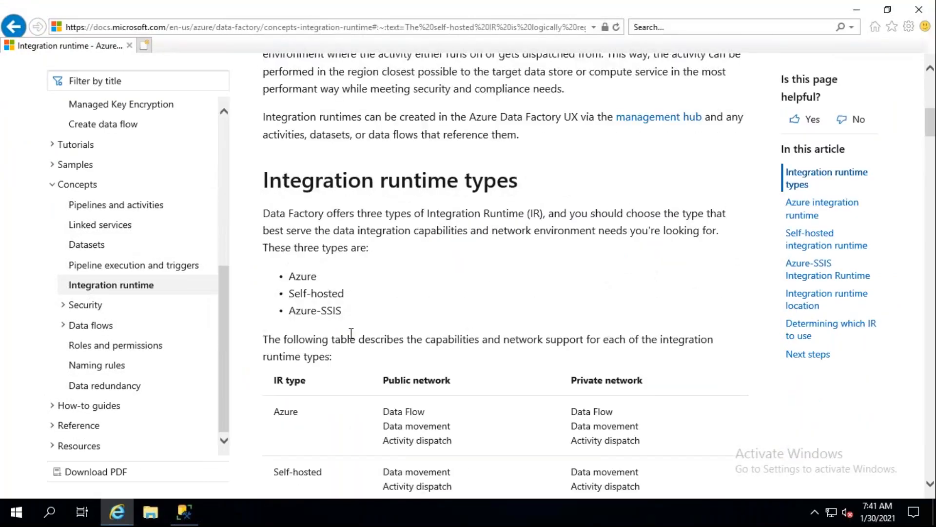
scroll(351, 332, down, 5)
scroll(353, 330, up, 8)
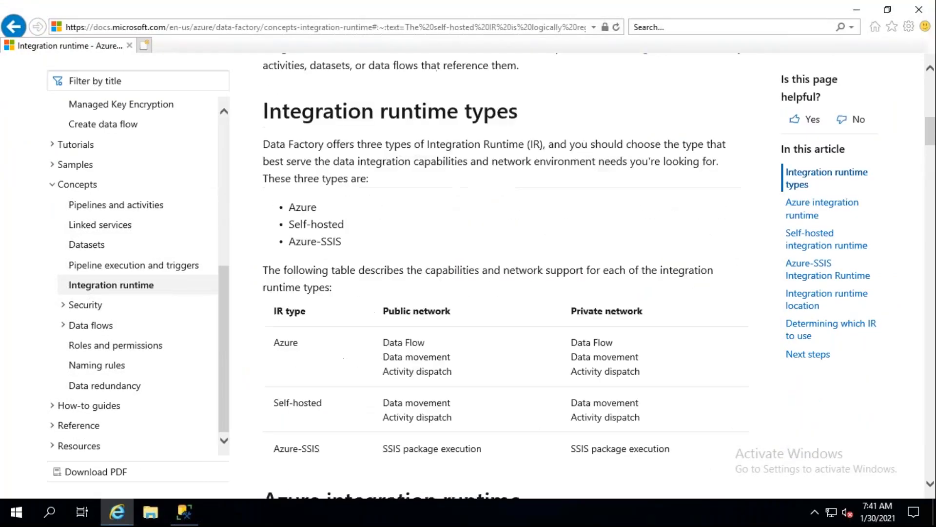
scroll(472, 308, up, 4)
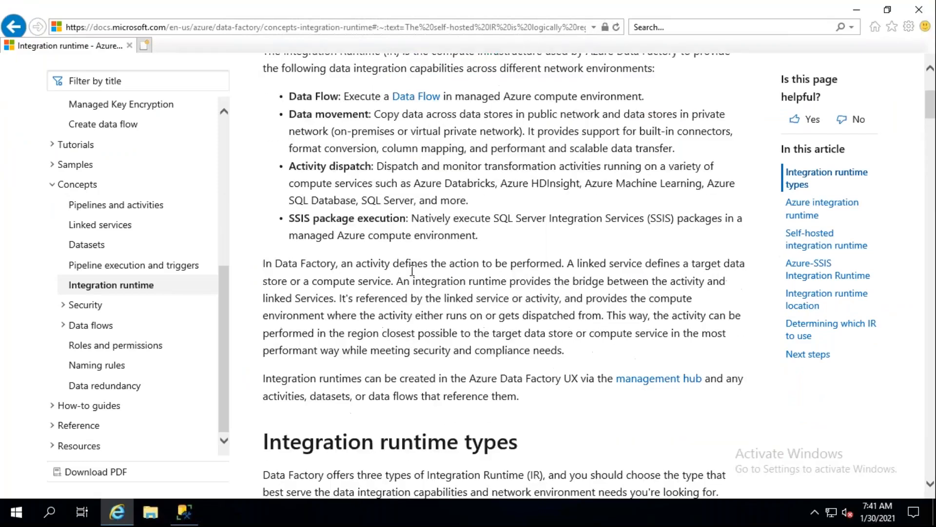
- Return to the search results, search for download self hosted IR and open the official Microsoft Integration Runtime download page
click(9, 29)
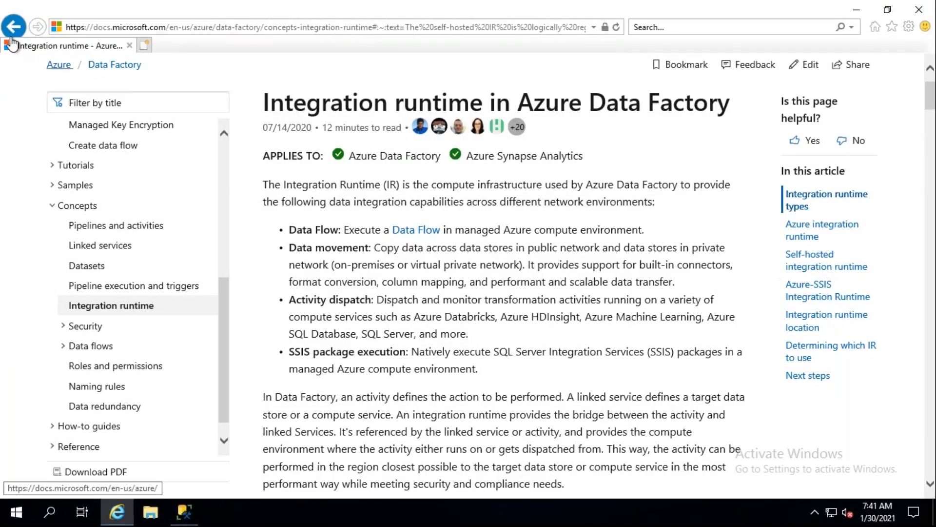
click(208, 82)
text(download self hosted IR)
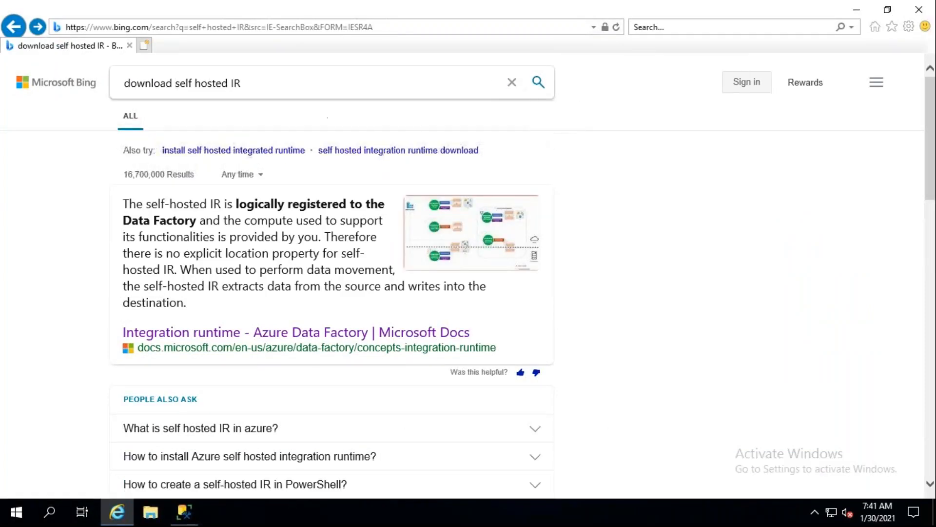
key(Return)
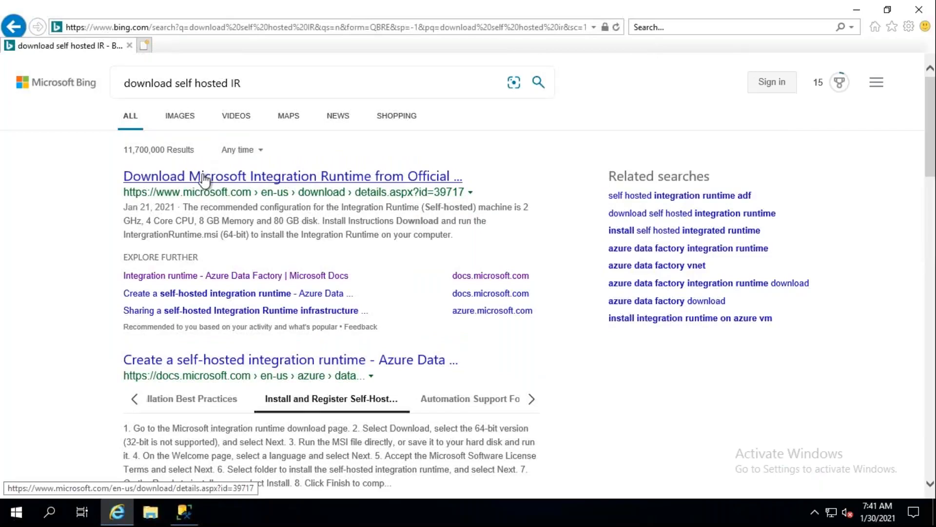
click(205, 179)
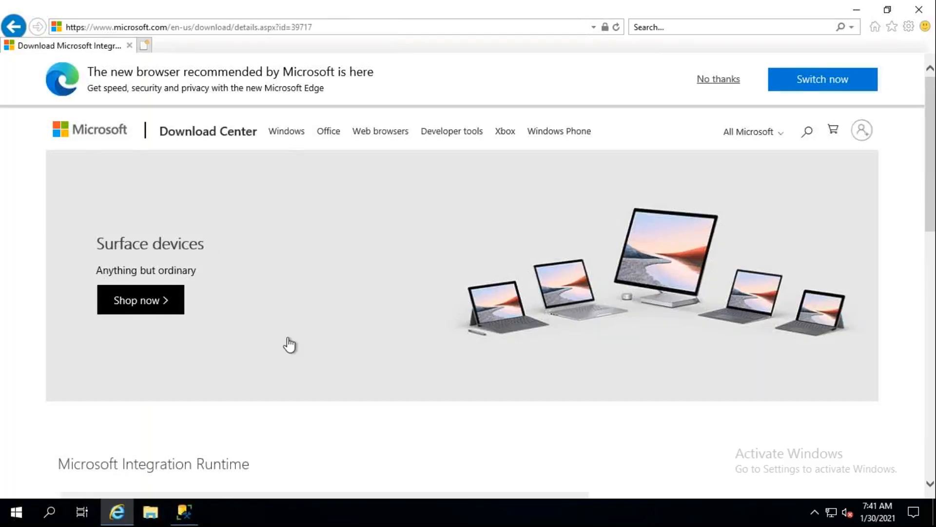
- Download IntegrationRuntime_5.1.7691.1.msi, allowing the site's pop-up once, and run the installer
scroll(288, 345, down, 1)
scroll(291, 344, down, 4)
click(477, 225)
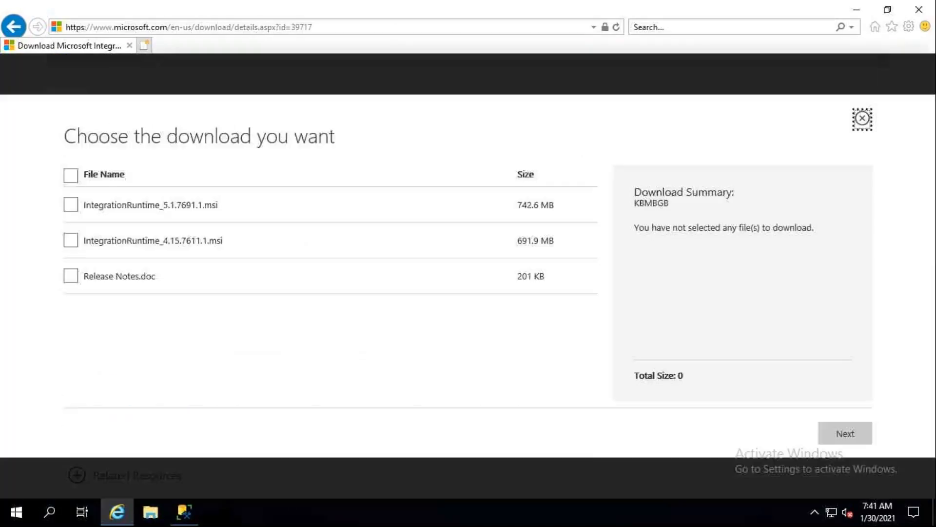
click(71, 205)
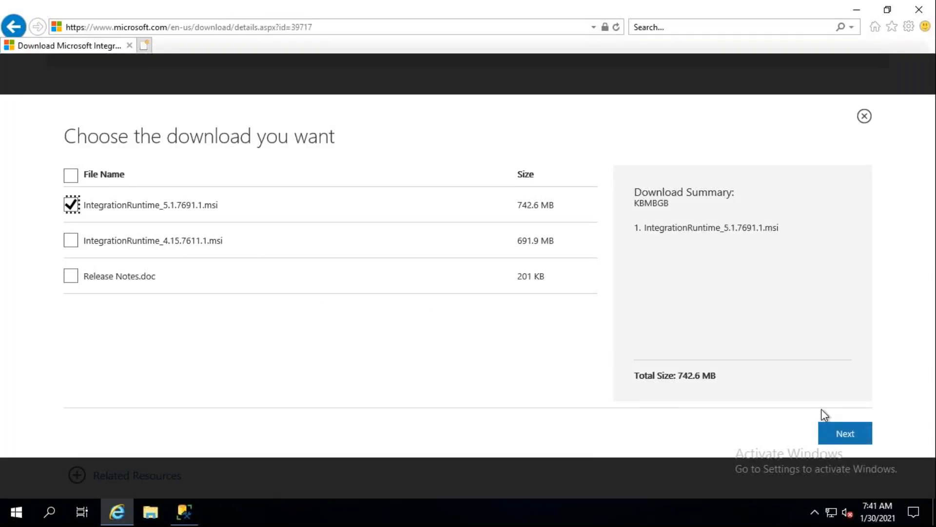
click(846, 434)
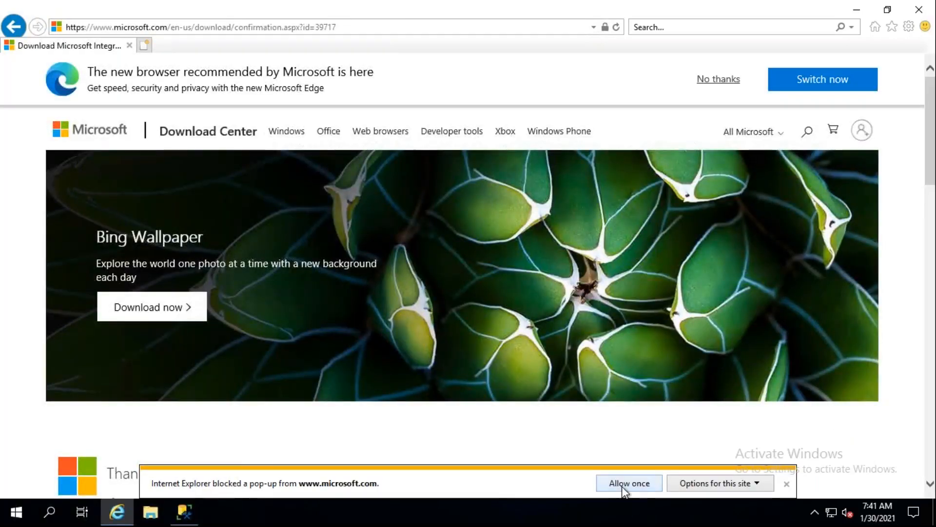
click(622, 488)
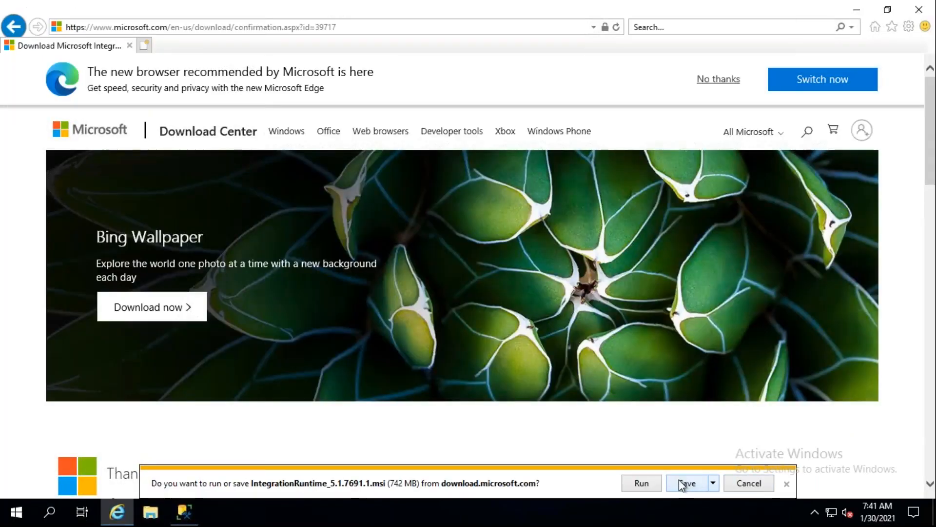
click(652, 486)
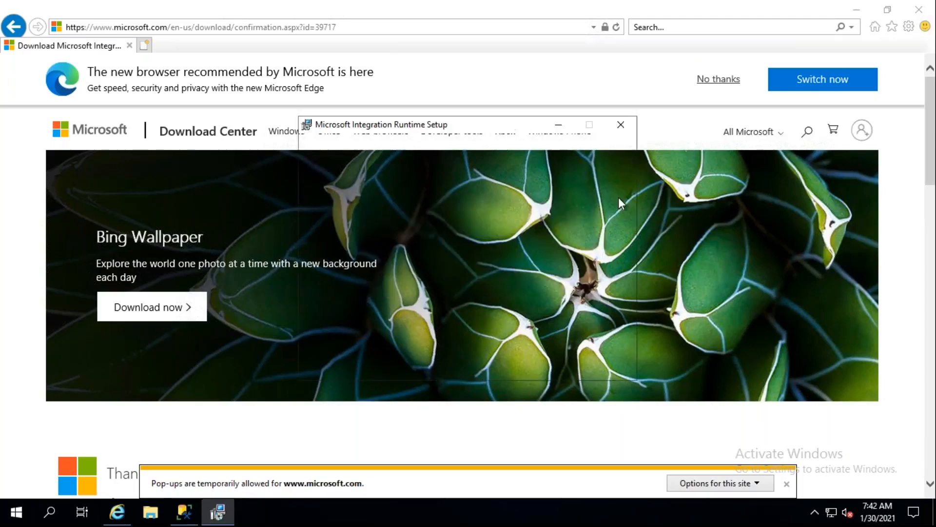
- Install Microsoft Integration Runtime in English (United States), accepting the license terms and keeping the default destination folder
click(543, 363)
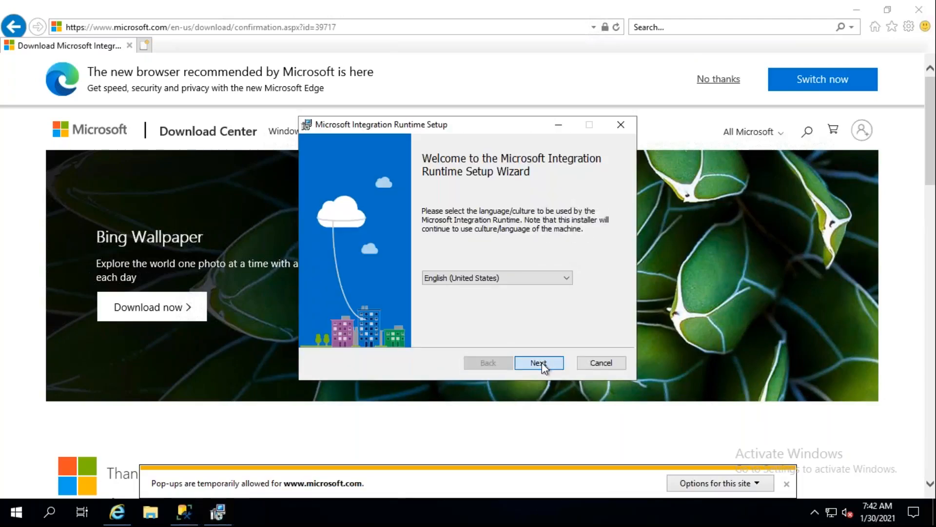
click(444, 332)
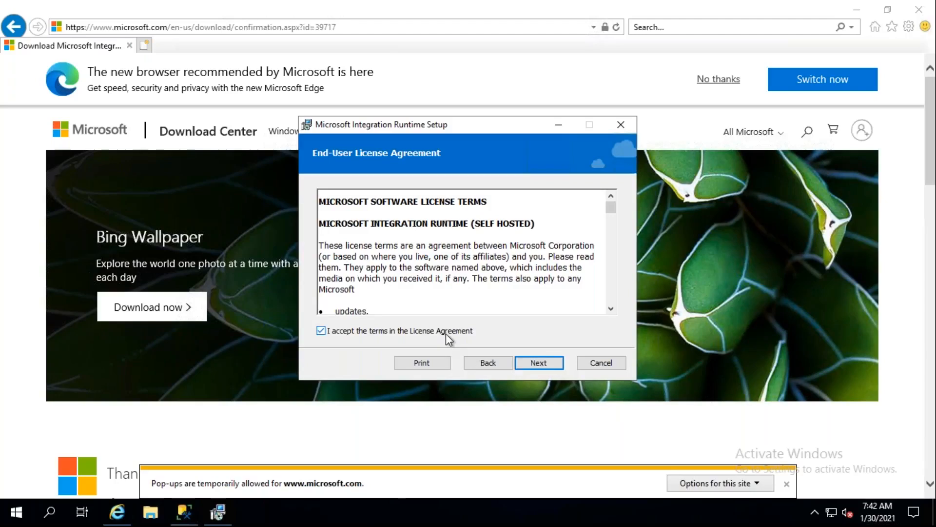
click(547, 363)
click(548, 363)
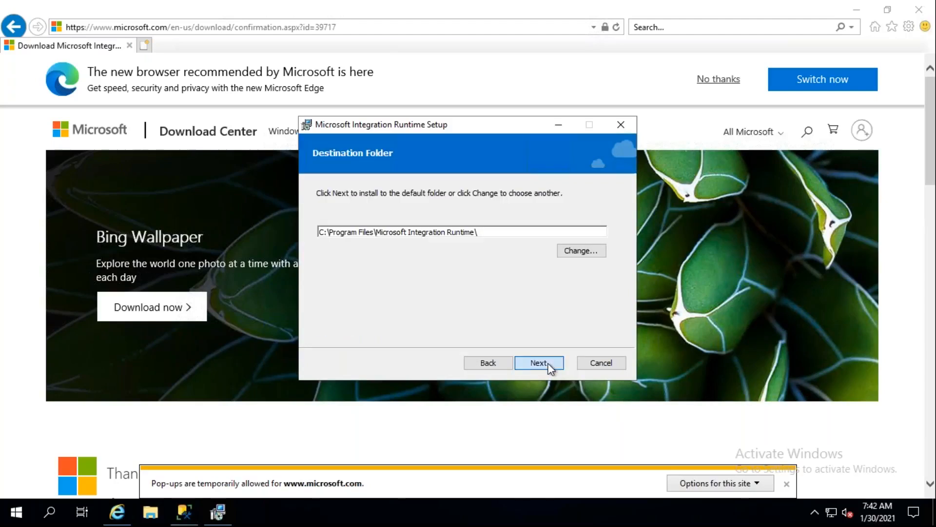
click(541, 363)
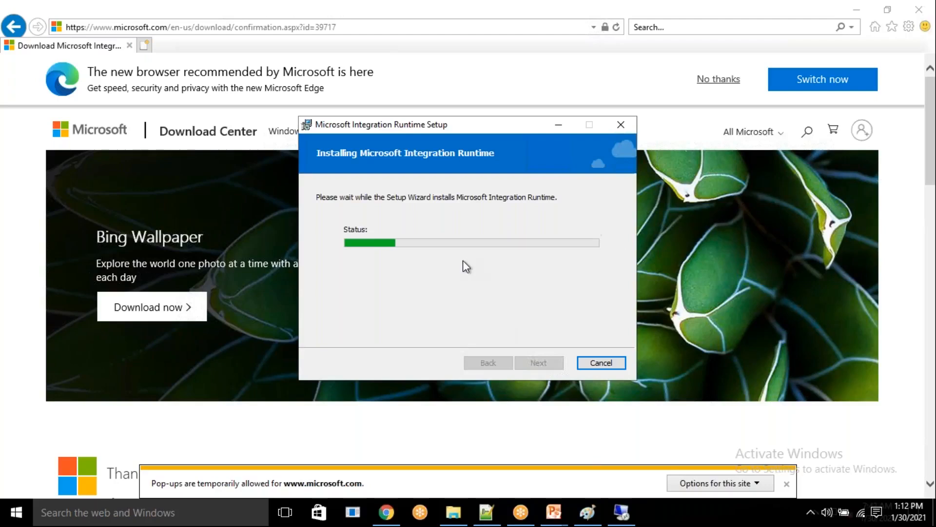
- Switch to the Azure portal in Chrome, open the deployed data factory cloudpandithp1adfv2 and launch its Author & Monitor environment
click(386, 513)
click(243, 14)
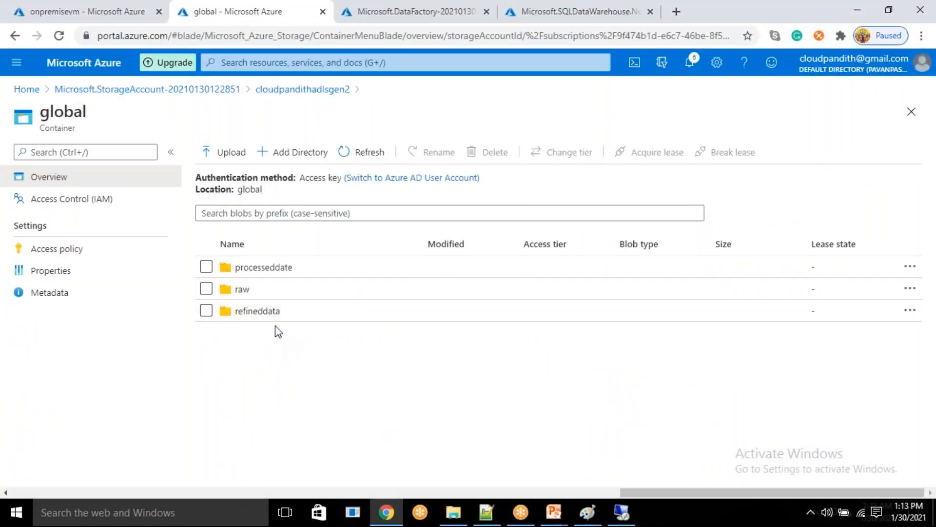
click(412, 11)
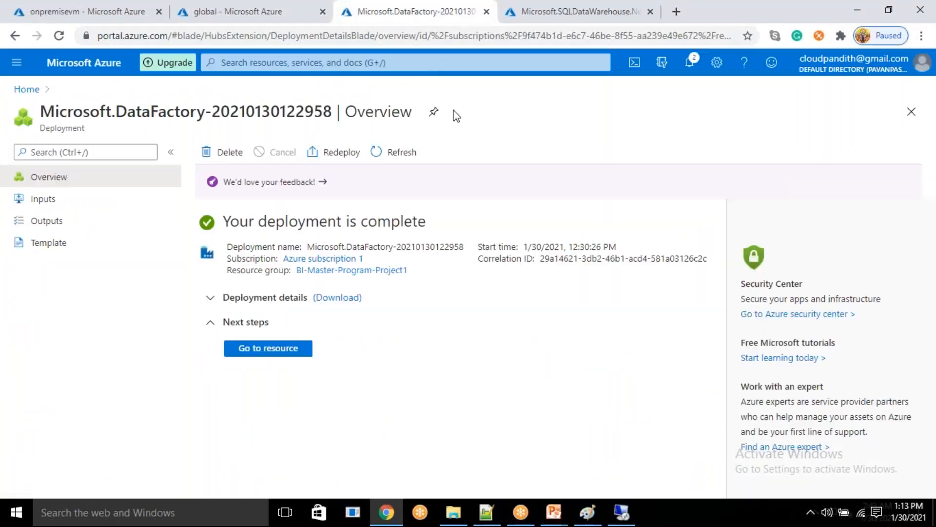
click(290, 360)
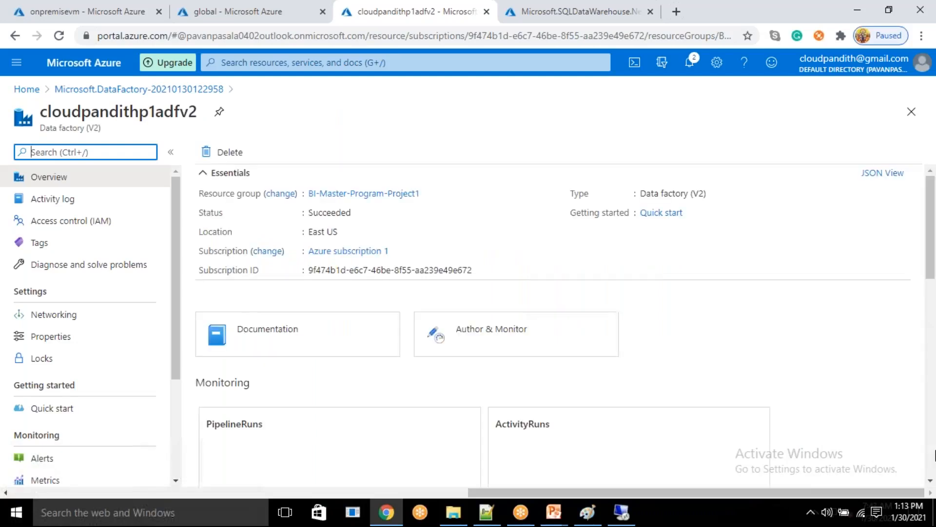
click(546, 341)
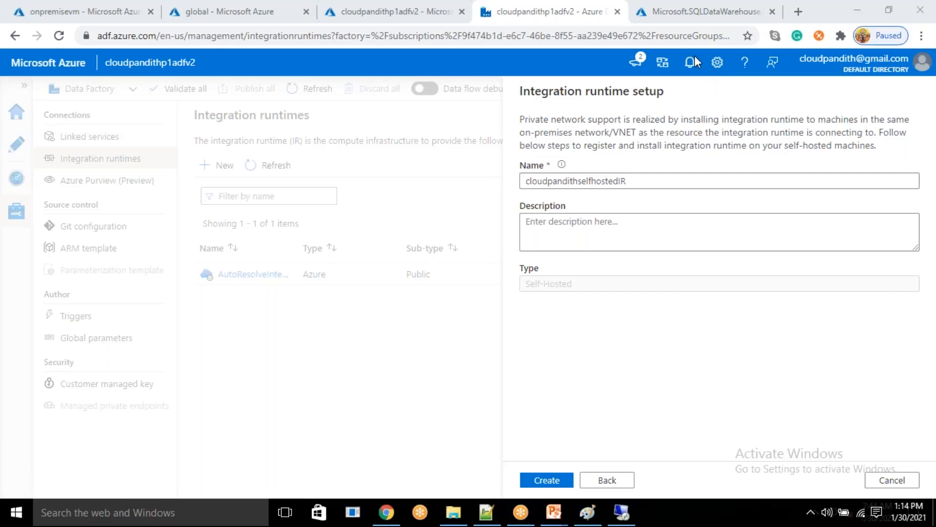
click(549, 181)
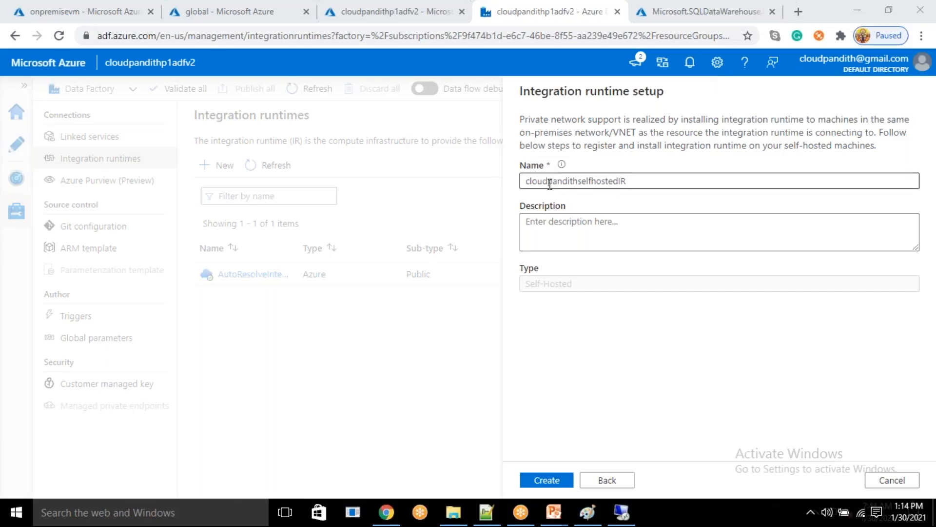
drag(548, 181, 640, 183)
click(640, 209)
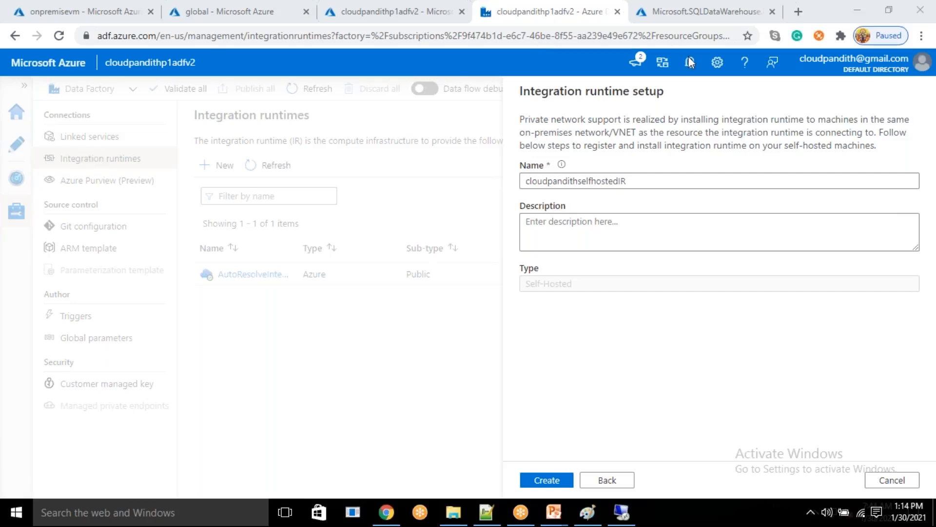
drag(631, 181, 508, 184)
key(ctrl+c)
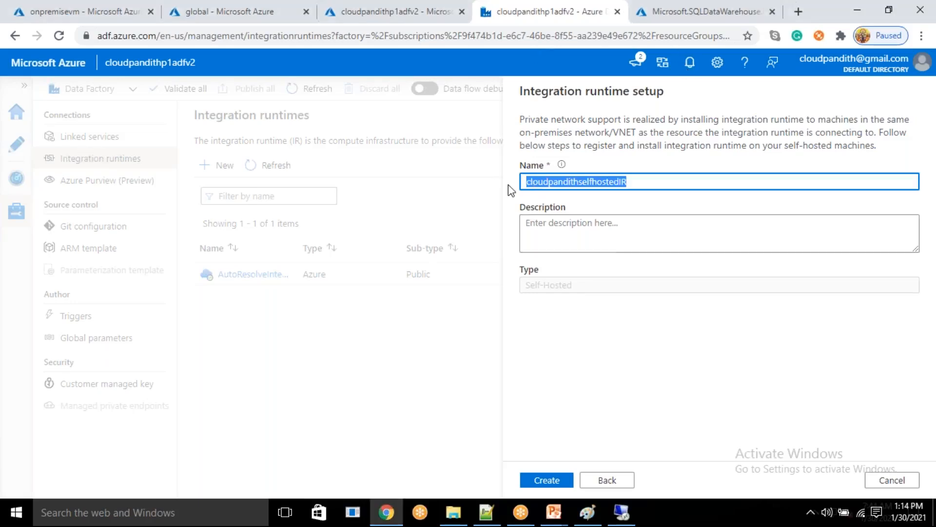
key(BackSpace)
click(892, 479)
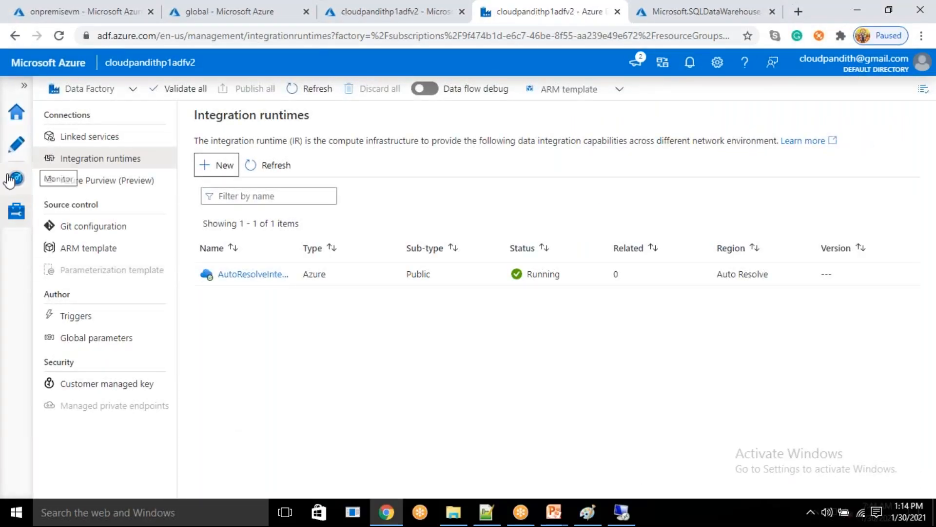
- Create a Self-Hosted integration runtime named cloudpandithselfhostedIR in the data factory and copy its Key1 authentication key
click(14, 222)
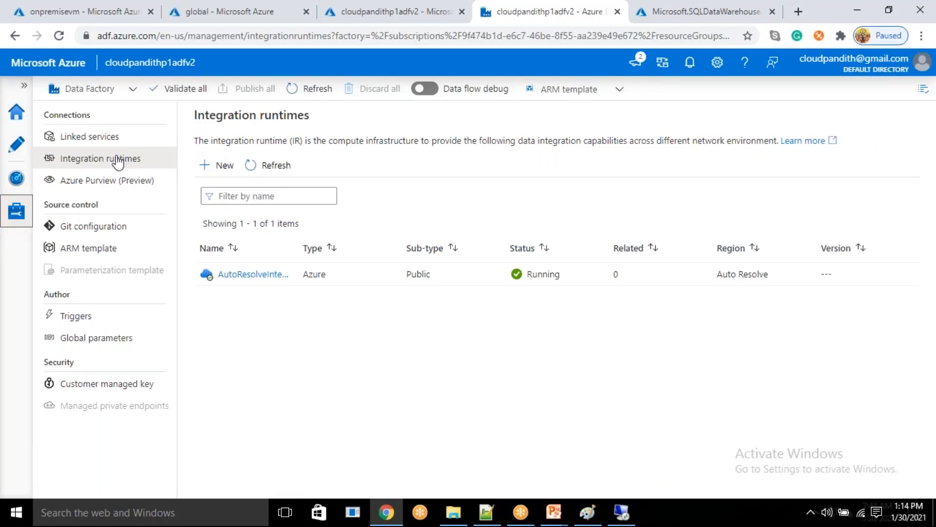
click(220, 165)
click(664, 180)
click(548, 478)
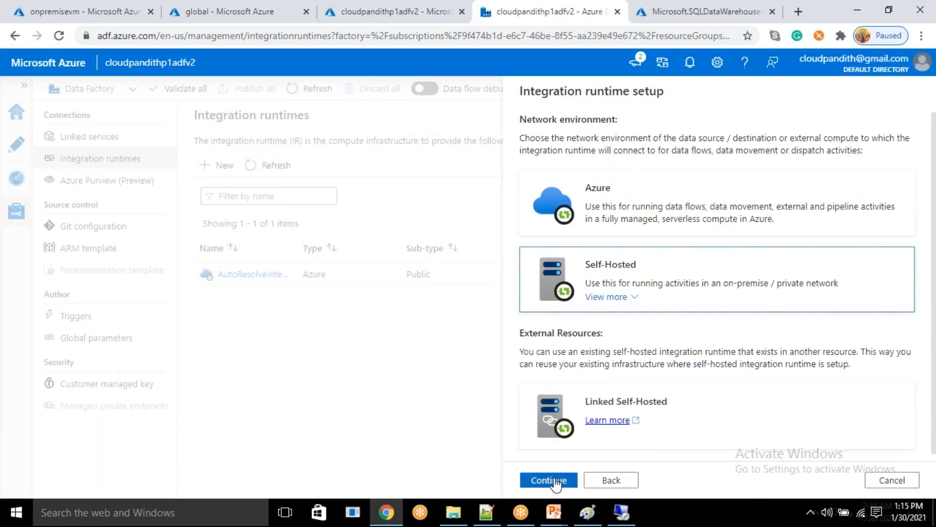
click(555, 476)
drag(629, 185, 499, 185)
key(ctrl+v)
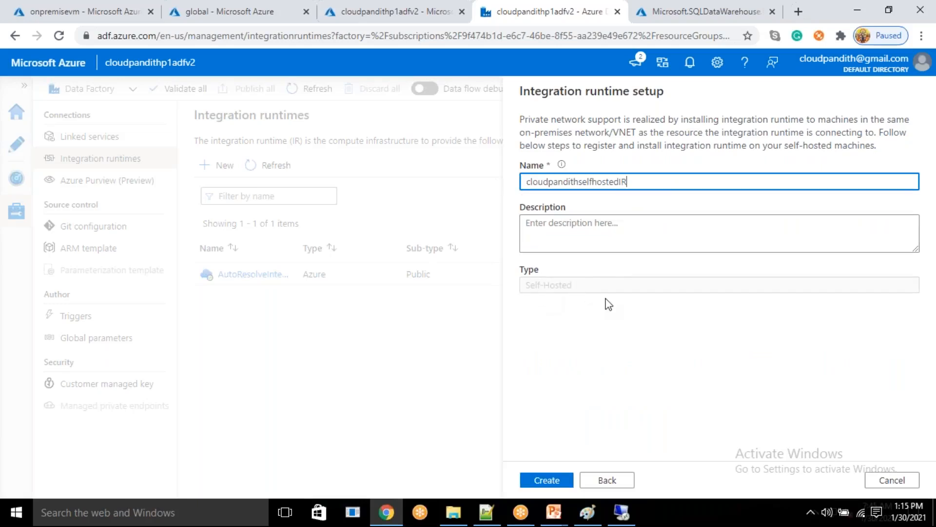
click(556, 483)
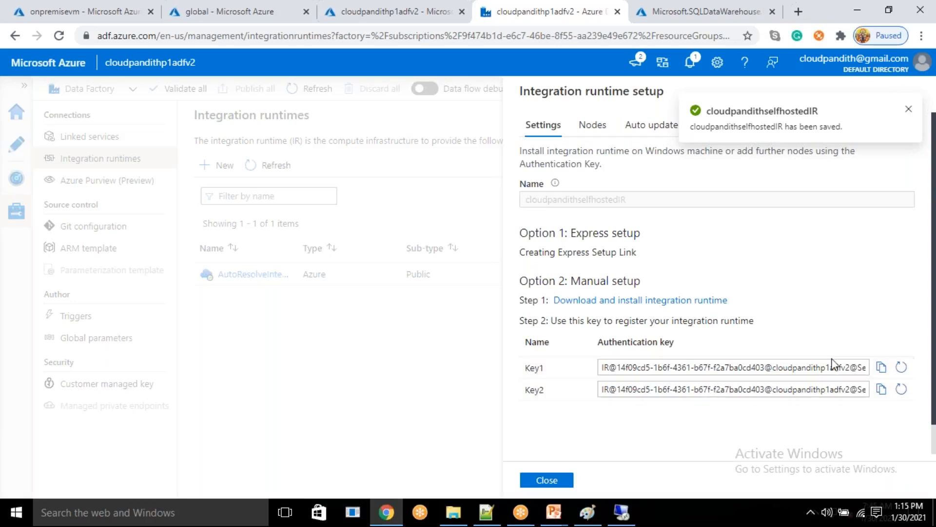
click(881, 367)
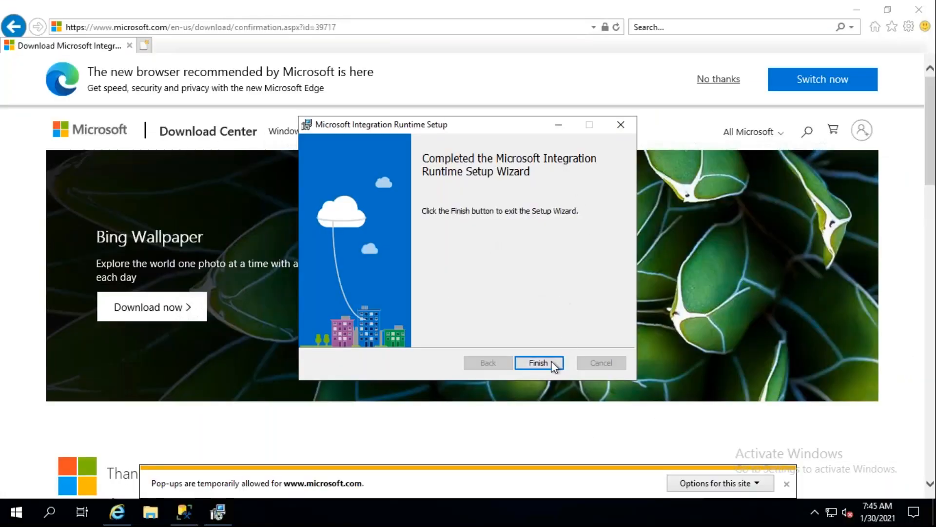
- Finish the runtime setup, register the self-hosted node onpremisevm with the pasted authentication key, and check its connection in the Configuration Manager
click(546, 360)
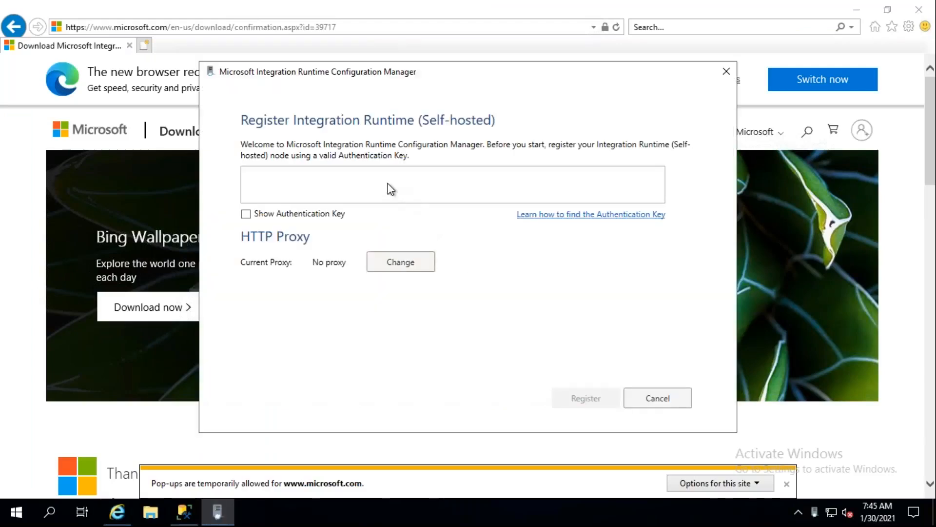
click(388, 183)
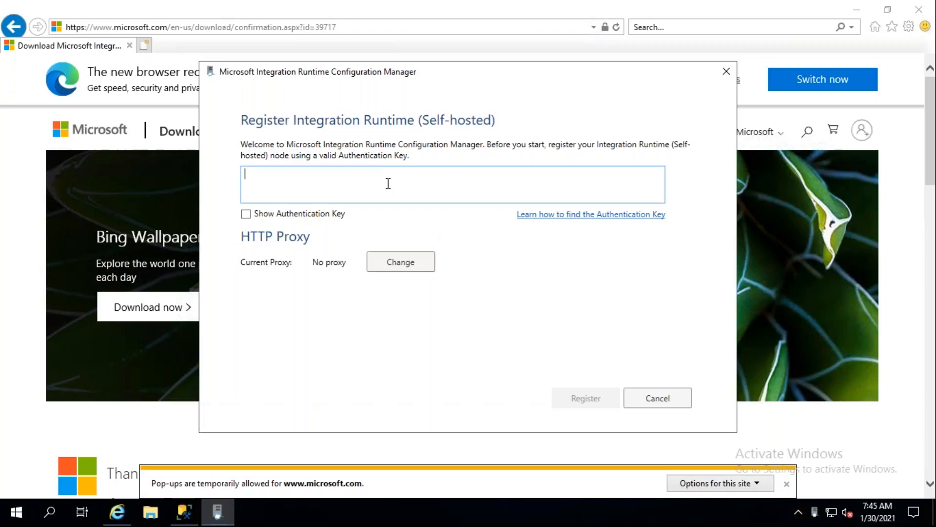
key(ctrl+v)
click(579, 394)
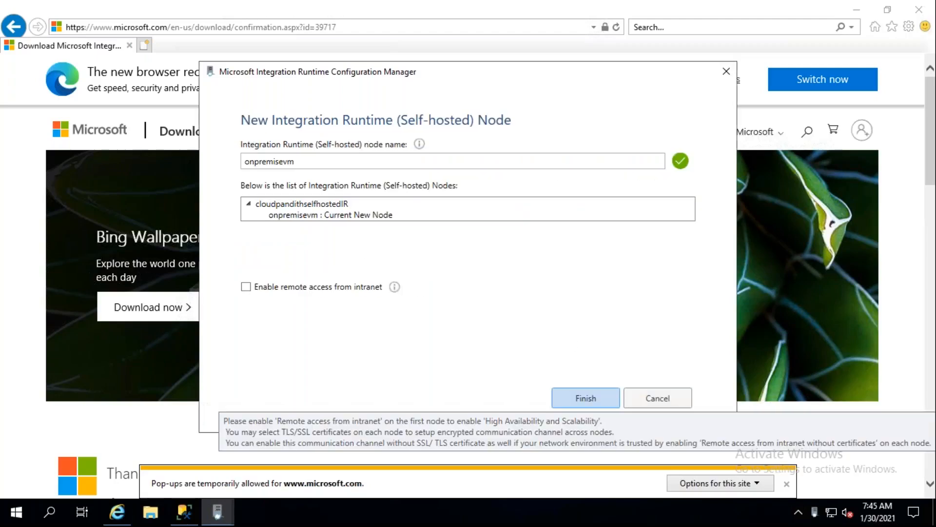
click(587, 400)
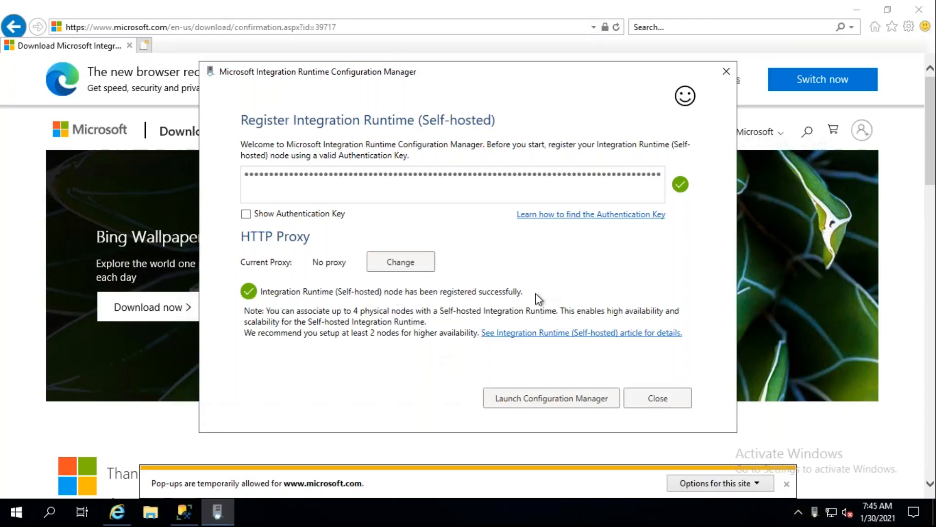
click(535, 397)
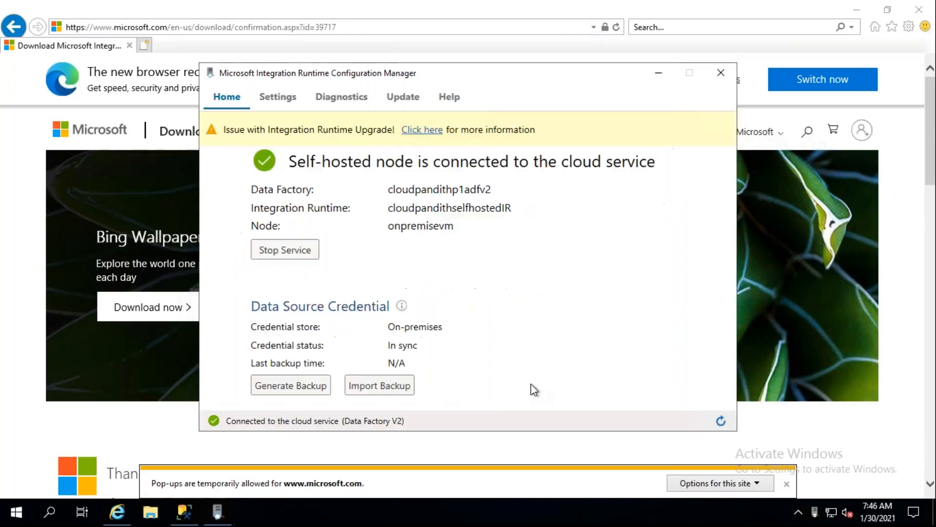
click(721, 73)
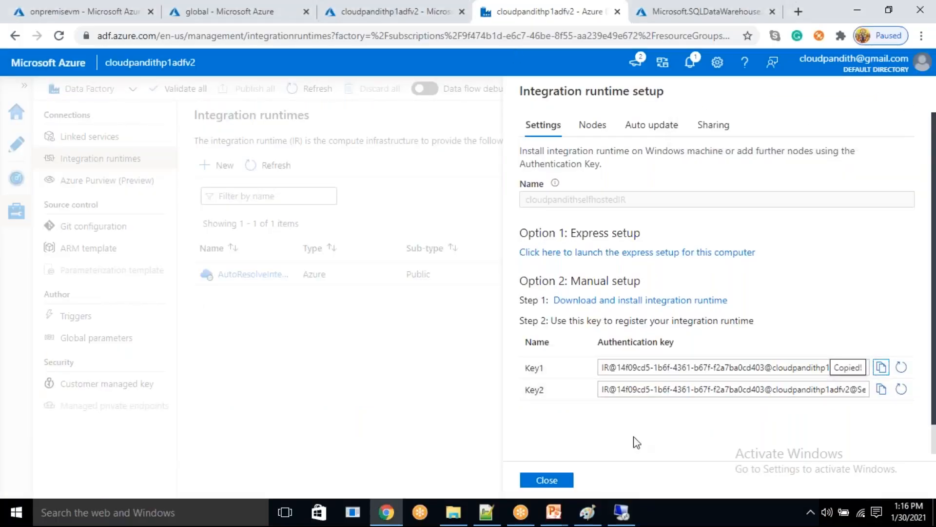
- Back in the data factory in Chrome, close the integration runtime setup and refresh the list of integration runtimes
click(546, 480)
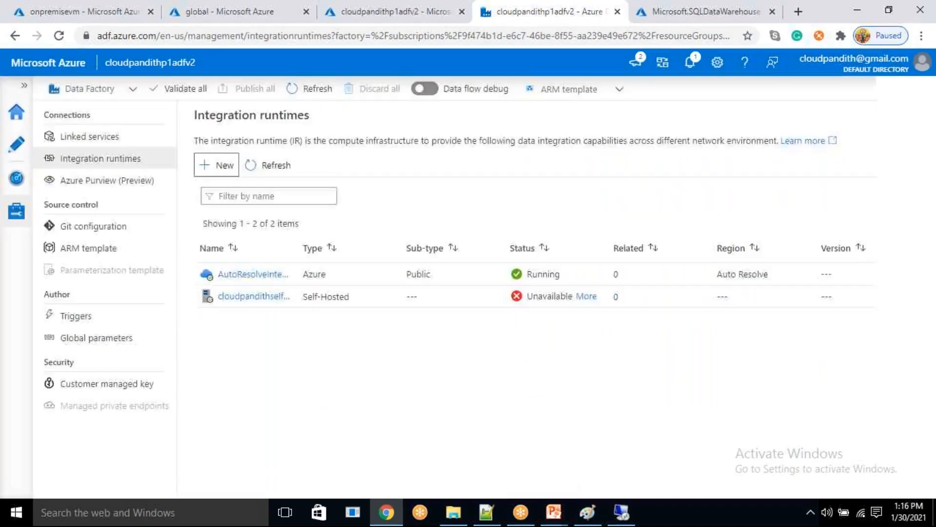
click(266, 165)
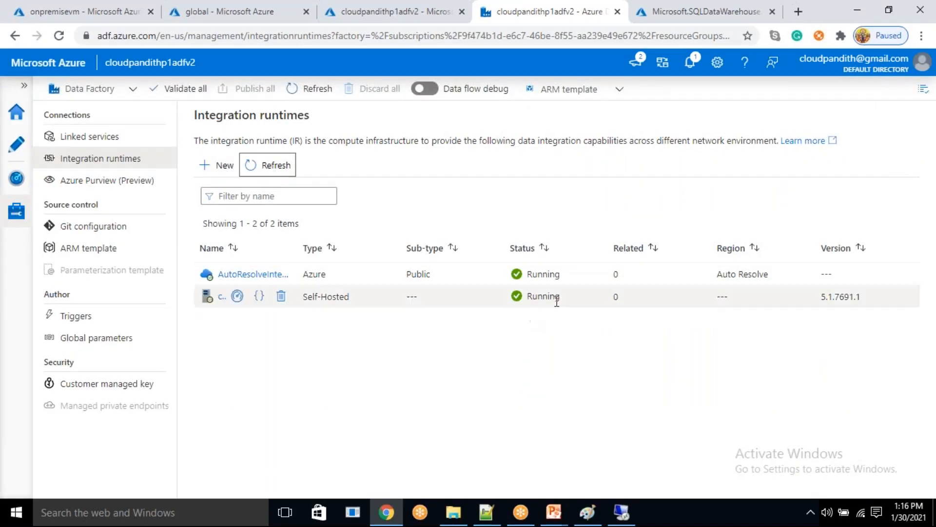
click(373, 419)
- Start a new linked service in the data factory, searching the data stores for sql server and choosing SQL server
click(55, 138)
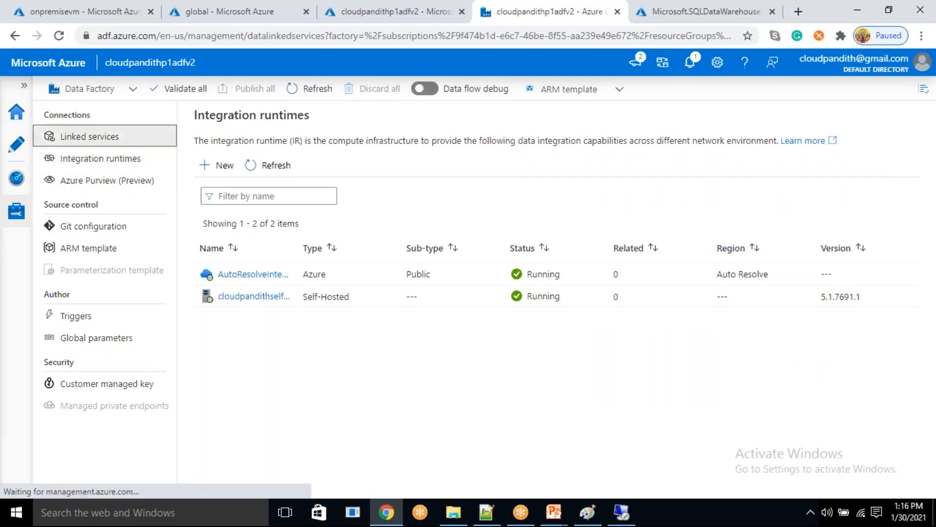
click(212, 165)
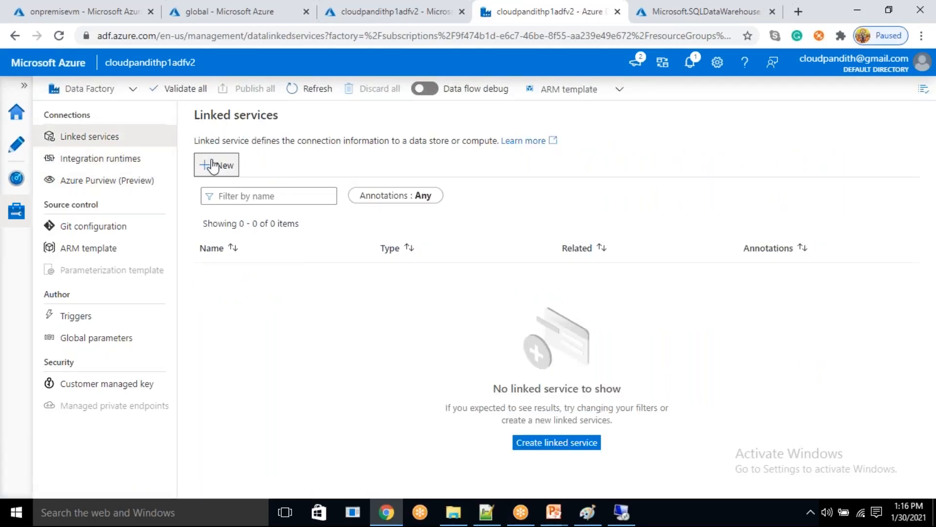
mouse_move(553, 509)
click(605, 455)
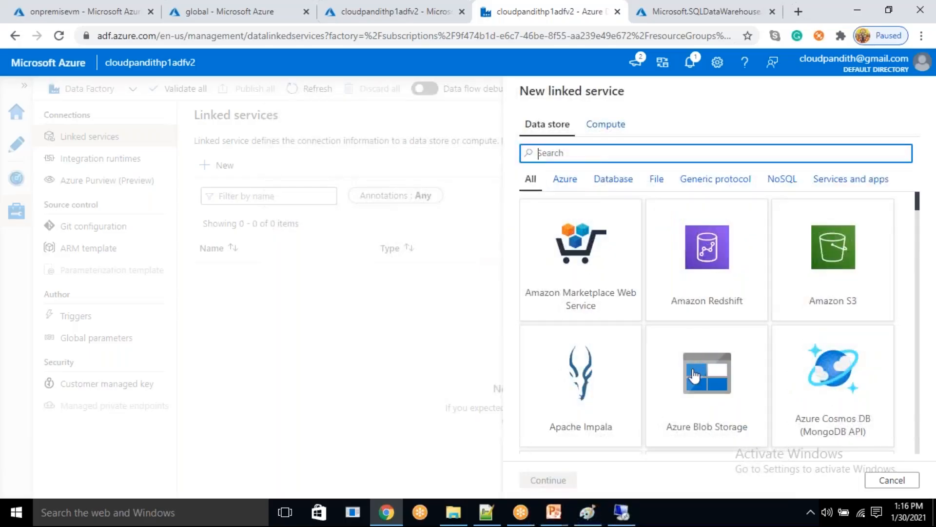
click(703, 405)
click(542, 152)
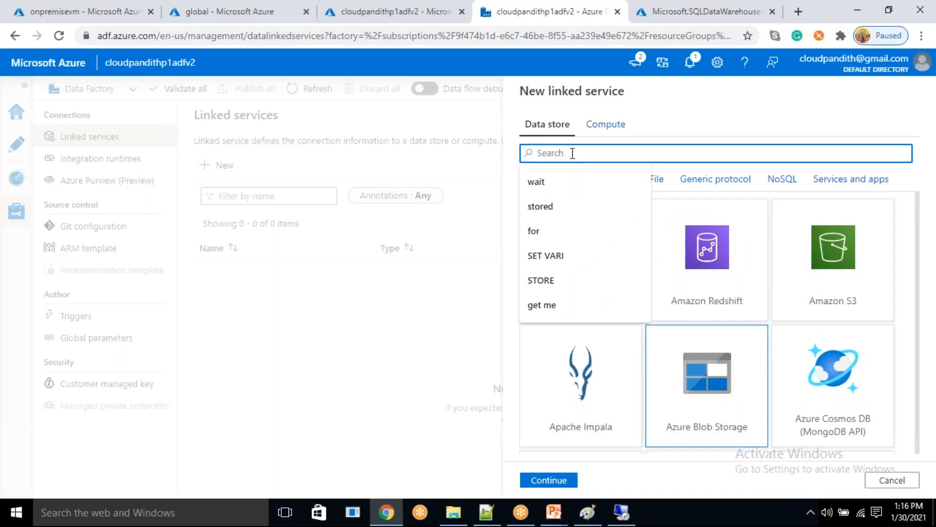
text(sql server)
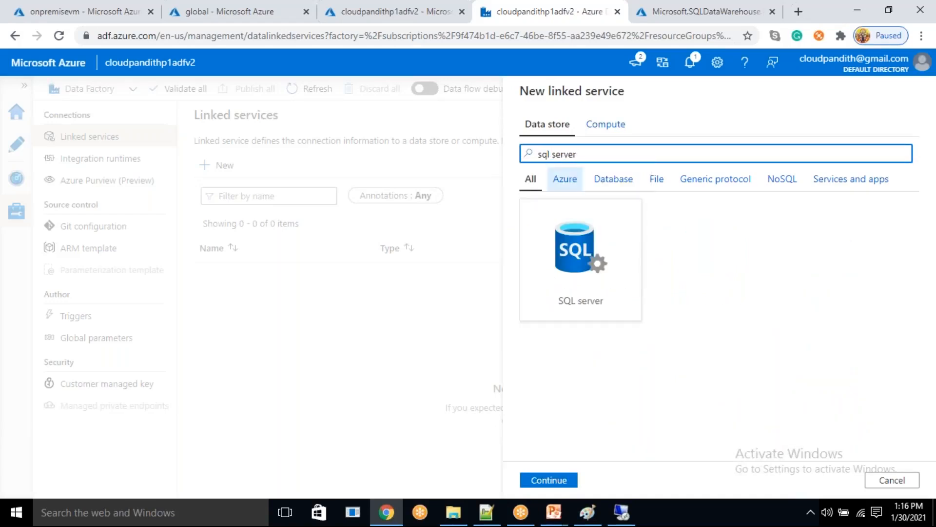
click(585, 334)
click(544, 483)
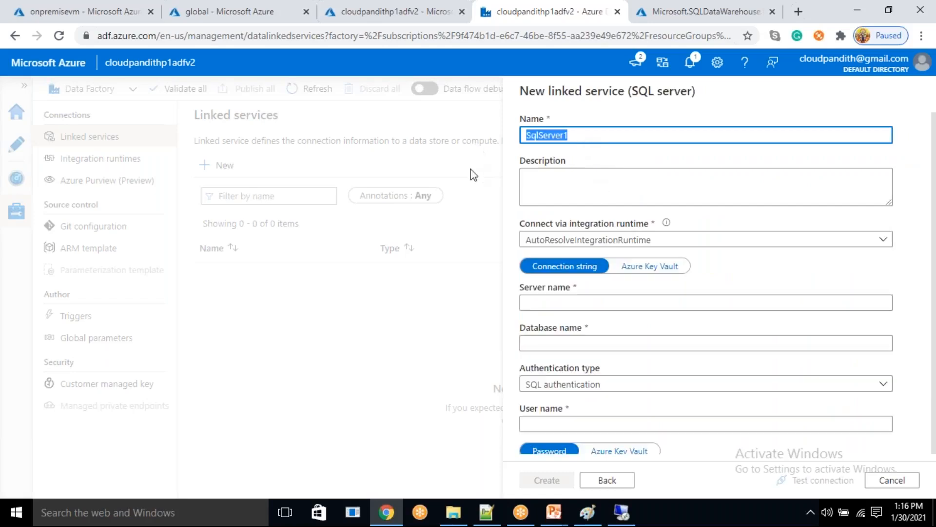
- Name the linked service LS_OnPremise_SQLServer and connect it via the cloudpandithselfhostedIR integration runtime
key(BackSpace)
text(LS_OnPremise_SQL)
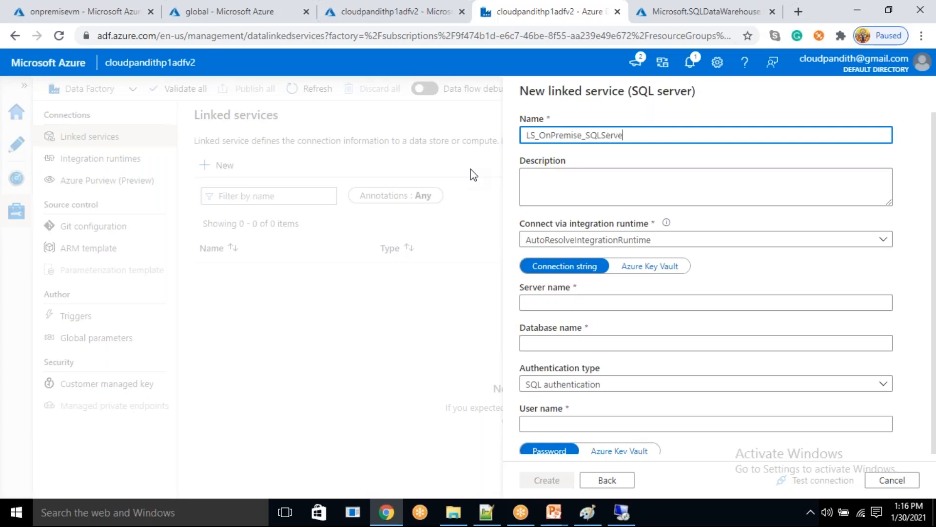
text(Server)
click(619, 240)
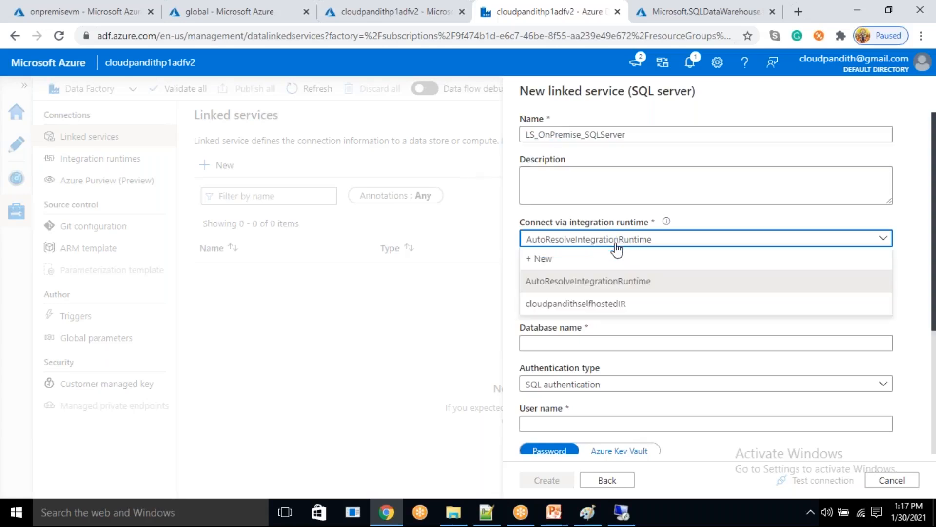
click(585, 303)
- Look at the Azure Key Vault option, return to Connection string and enter onpremisevm as the server name
scroll(587, 297, down, 2)
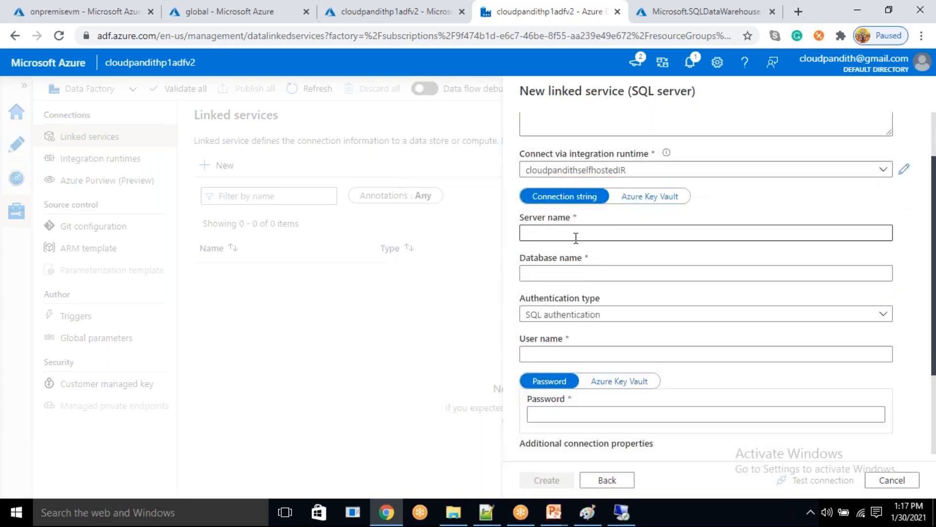
click(654, 197)
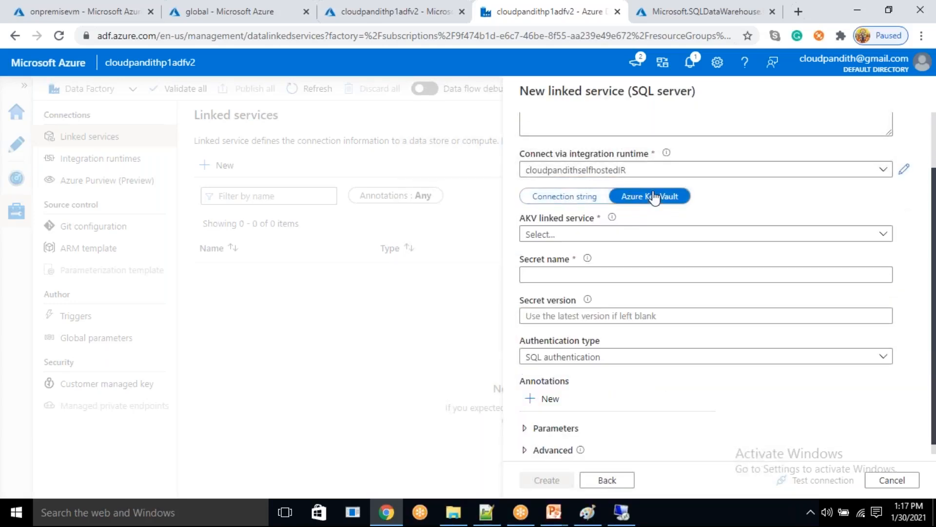
click(571, 196)
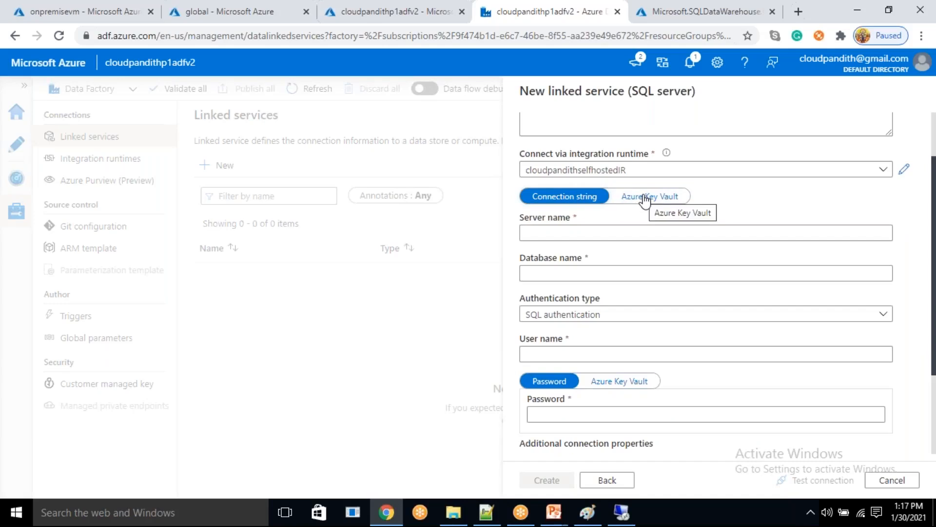
click(578, 235)
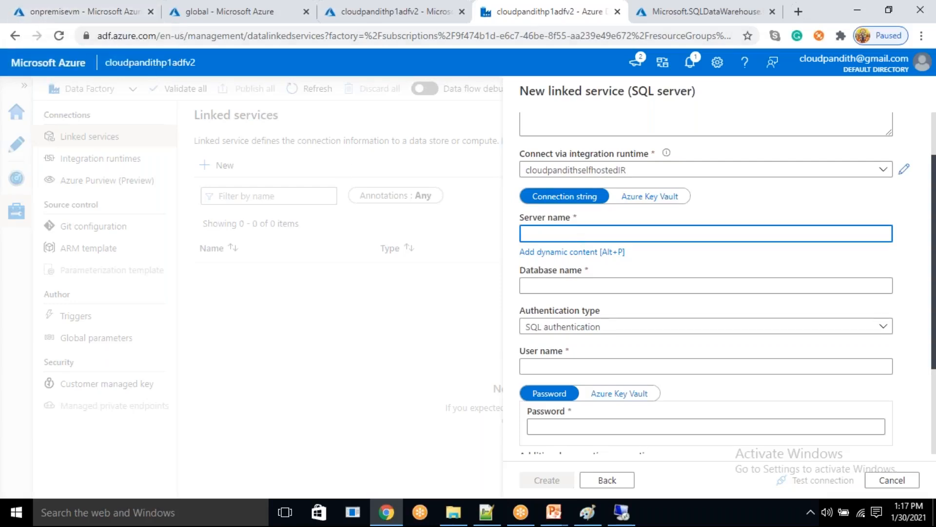
text(onpremisevm)
click(551, 286)
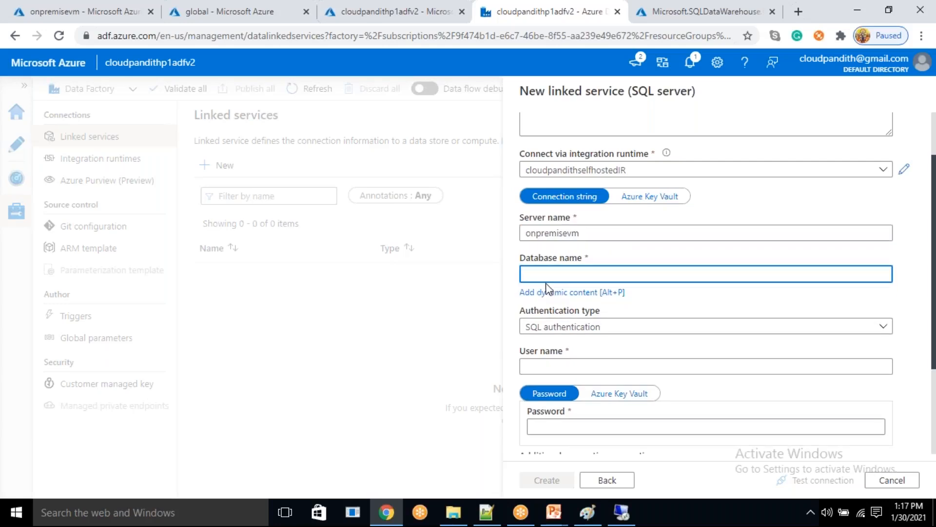
- Check the database in SQL Server Management Studio on the remote VM, and enter cloudpandithdb and the SQL login's user name in the linked service
click(621, 512)
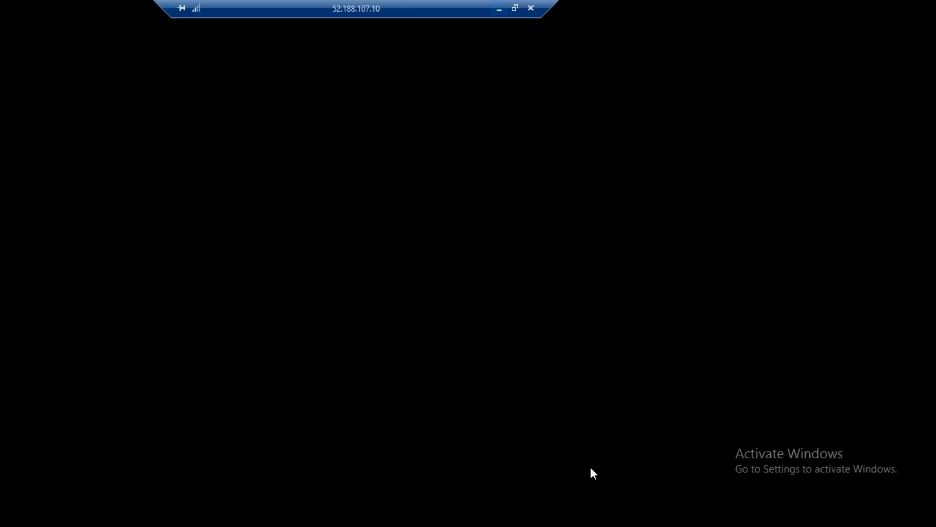
click(177, 519)
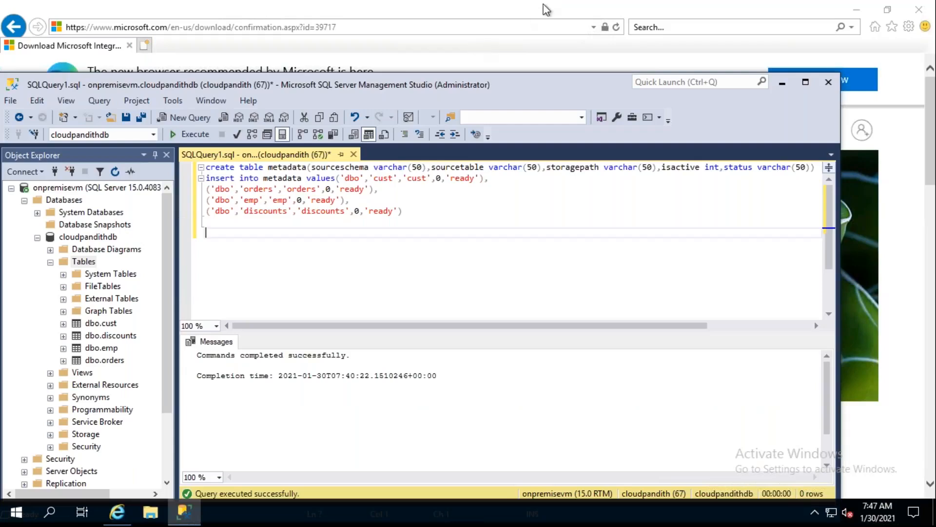
mouse_move(542, 6)
click(497, 9)
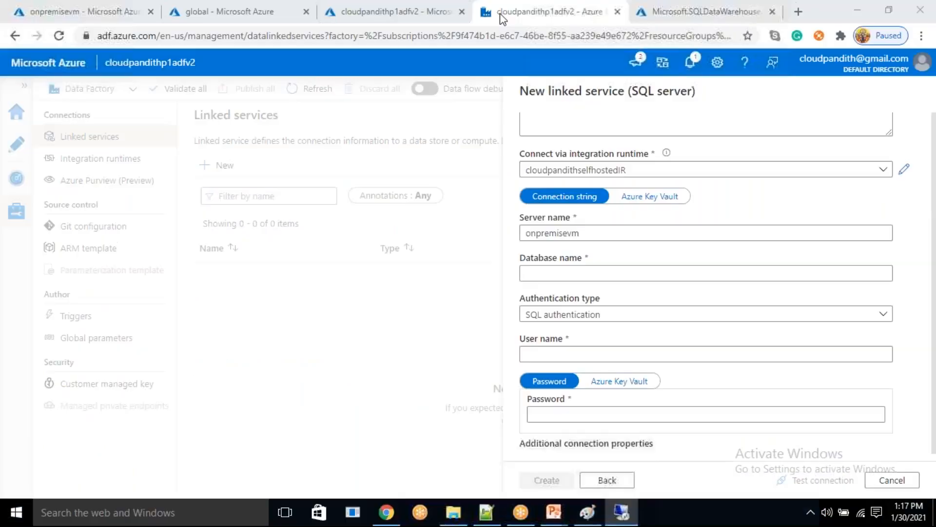
text(cloudpandithdb)
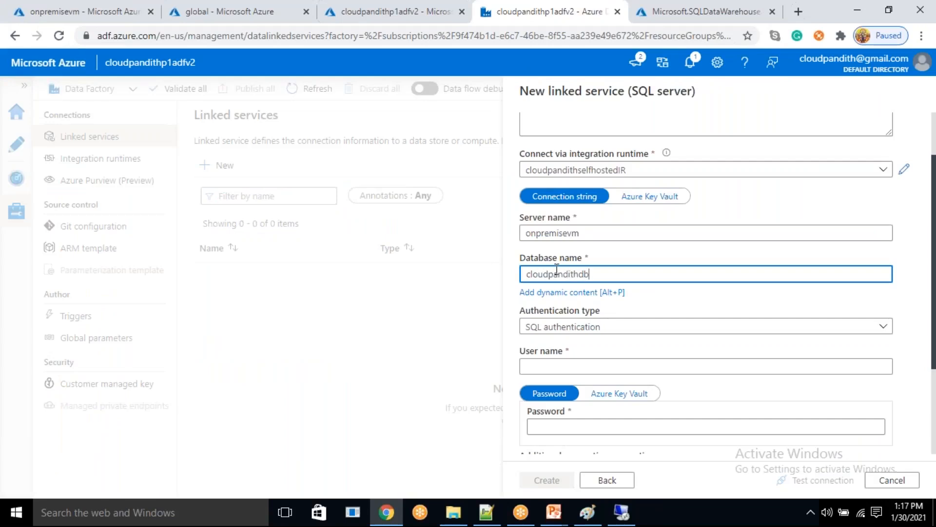
click(537, 366)
text(malla)
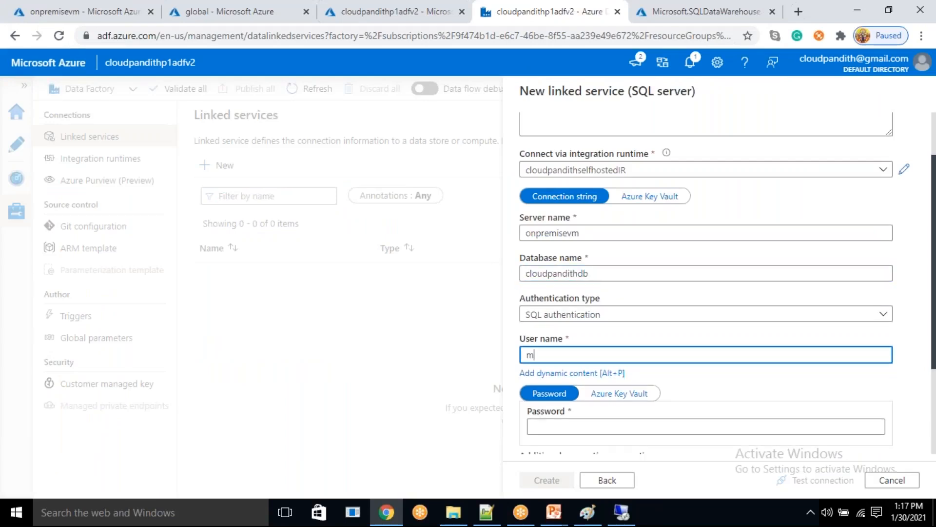
text(iah)
scroll(575, 370, down, 3)
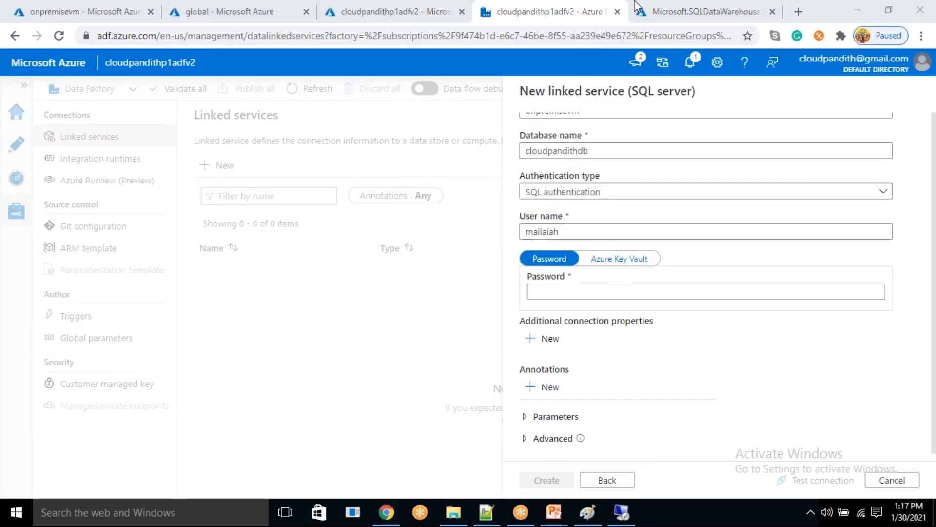
- Open the Azure portal home page in a new browser tab, keeping the unfinished SQL Server linked service open
click(798, 11)
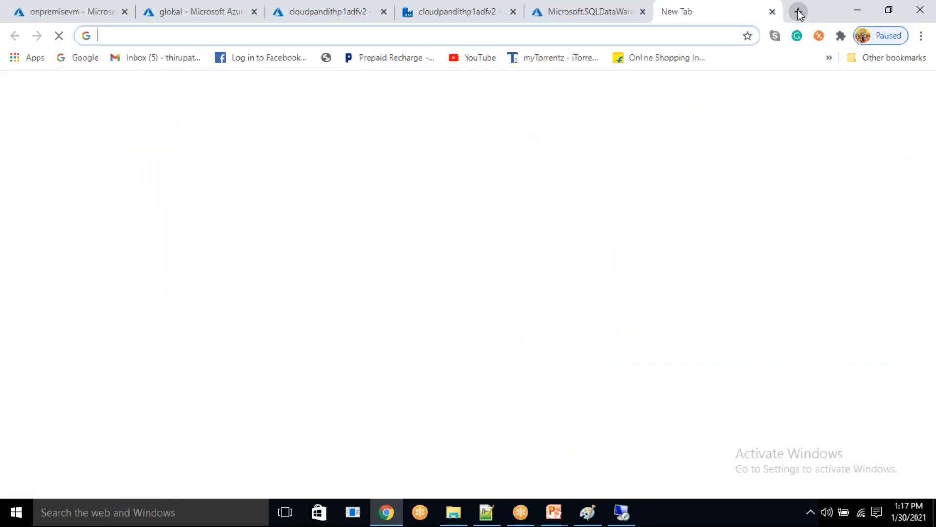
text(port)
key(Return)
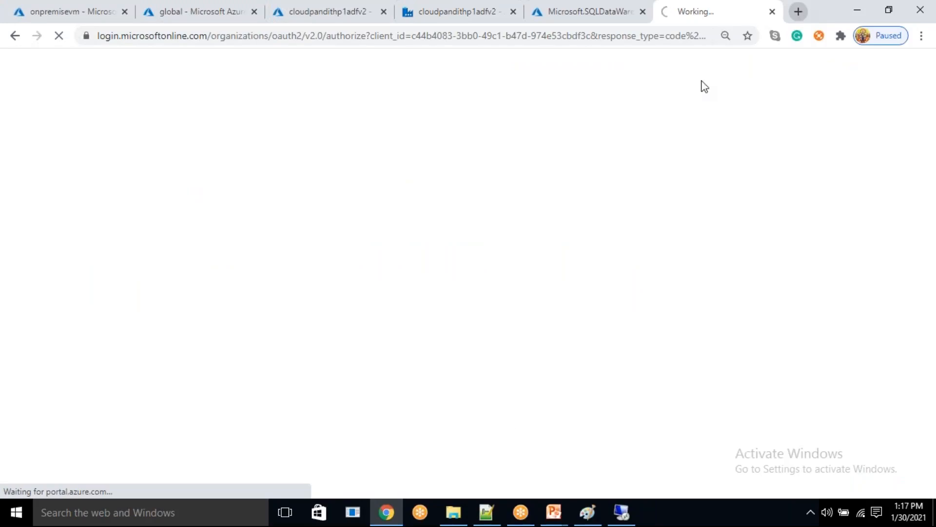
click(42, 9)
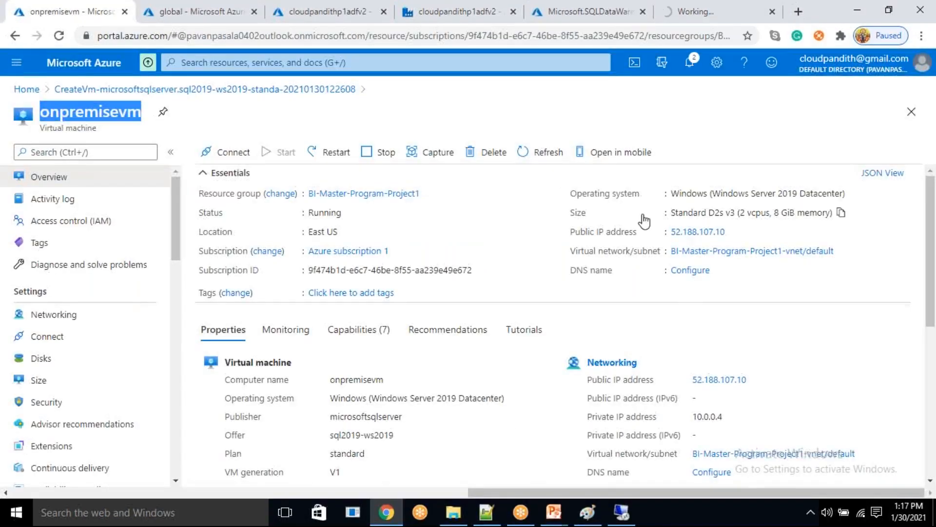
click(198, 9)
click(451, 6)
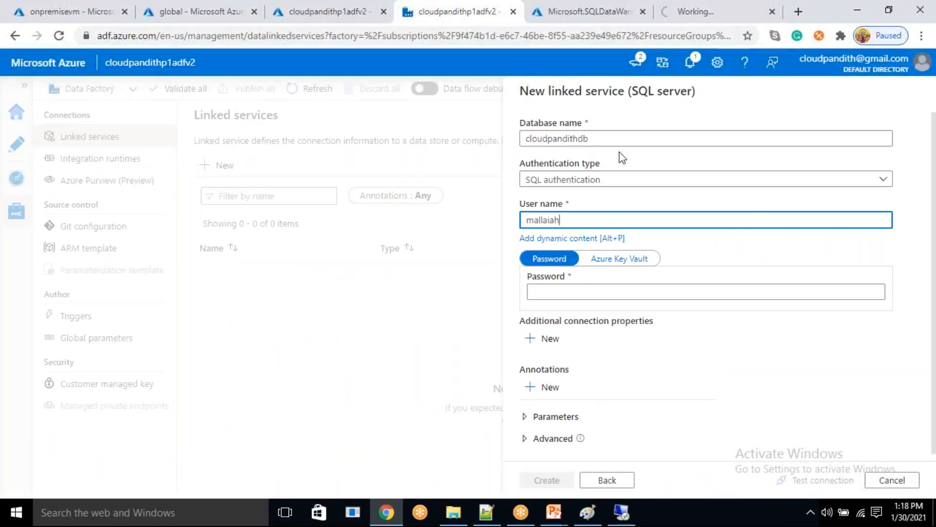
click(580, 290)
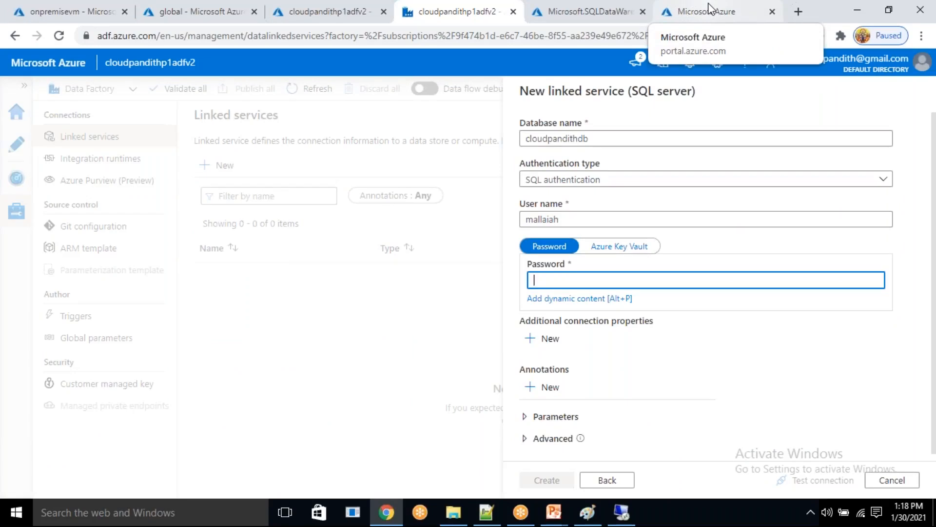
click(710, 9)
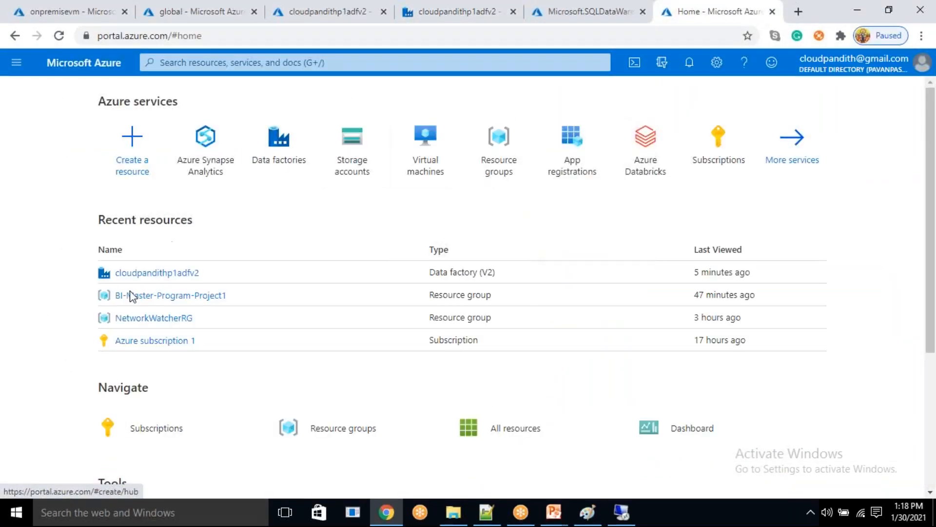
- Search the portal for key vault, open the Key vaults service and start creating a new vault
click(256, 65)
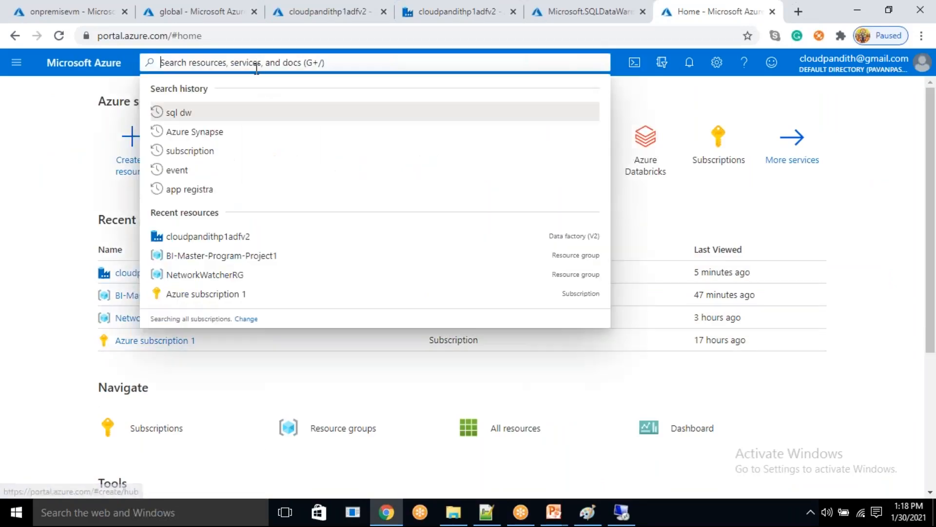
text(key vault)
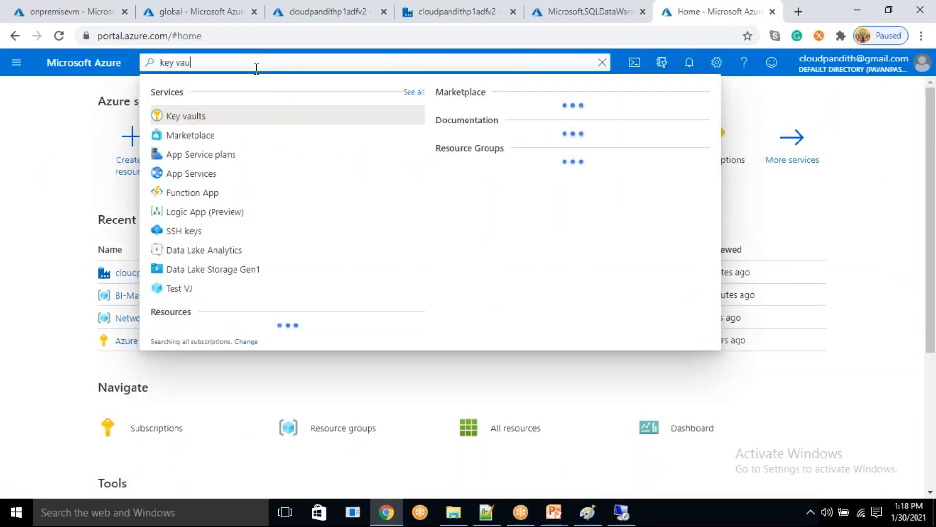
click(198, 119)
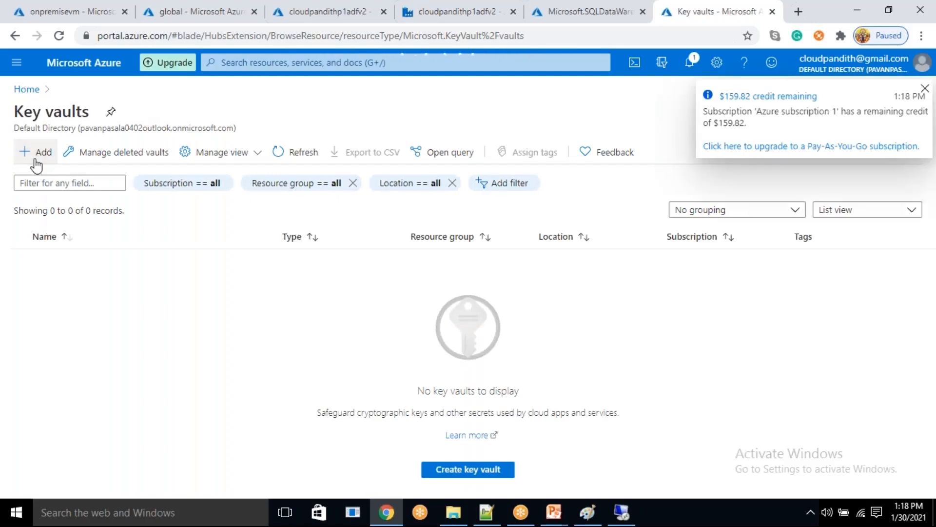
click(36, 163)
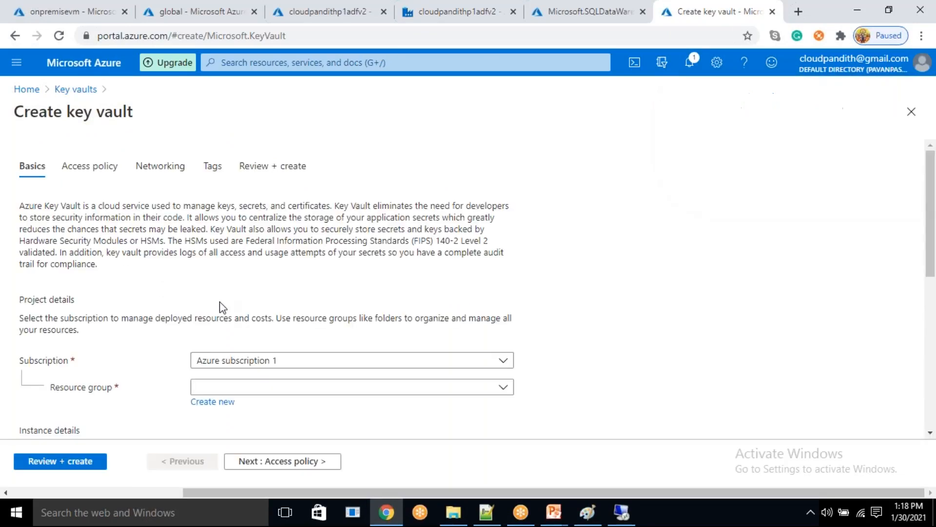
- Assign the new key vault to resource group BI-Master-Program-Project1 and name it cloudpandithakv0130
scroll(181, 327, down, 2)
click(234, 318)
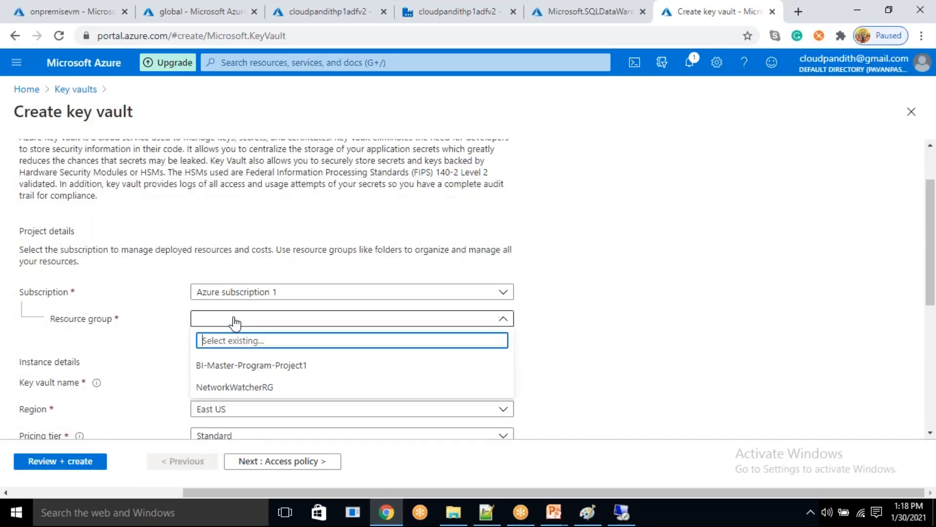
click(241, 369)
scroll(240, 368, down, 1)
scroll(244, 328, down, 1)
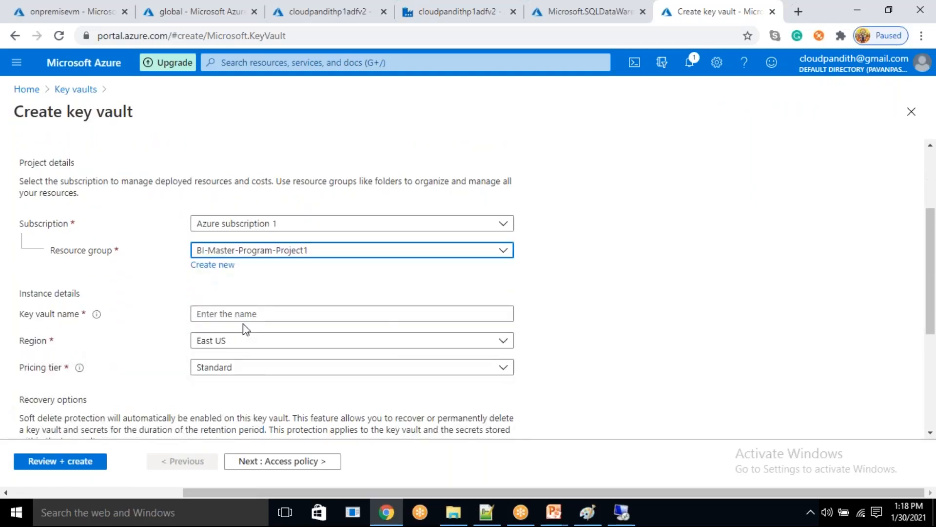
click(240, 314)
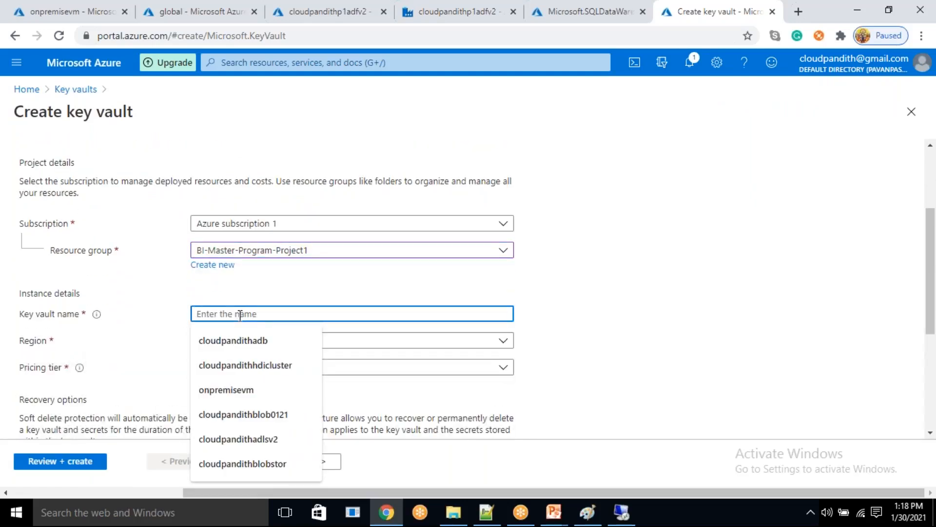
text(cloudpandith)
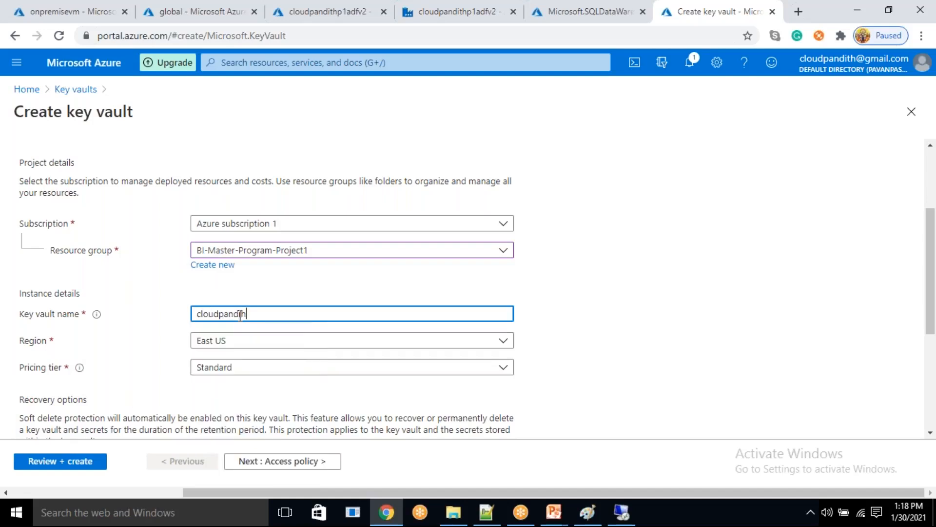
key(BackSpace)
key(BackSpace)
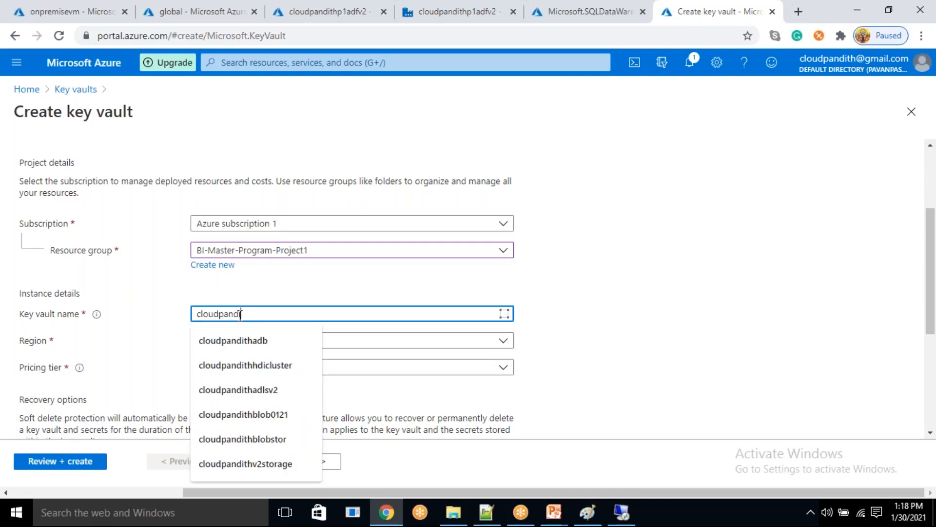
text(thakv)
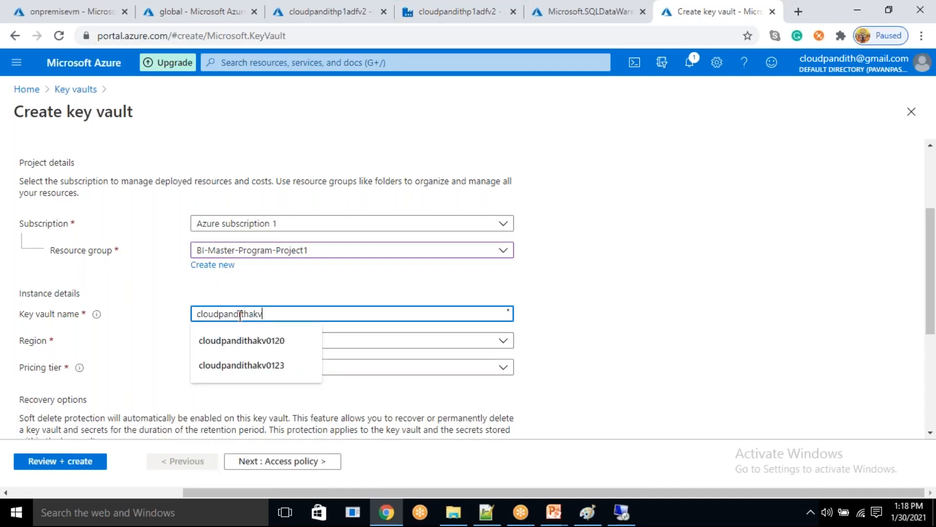
text(0130)
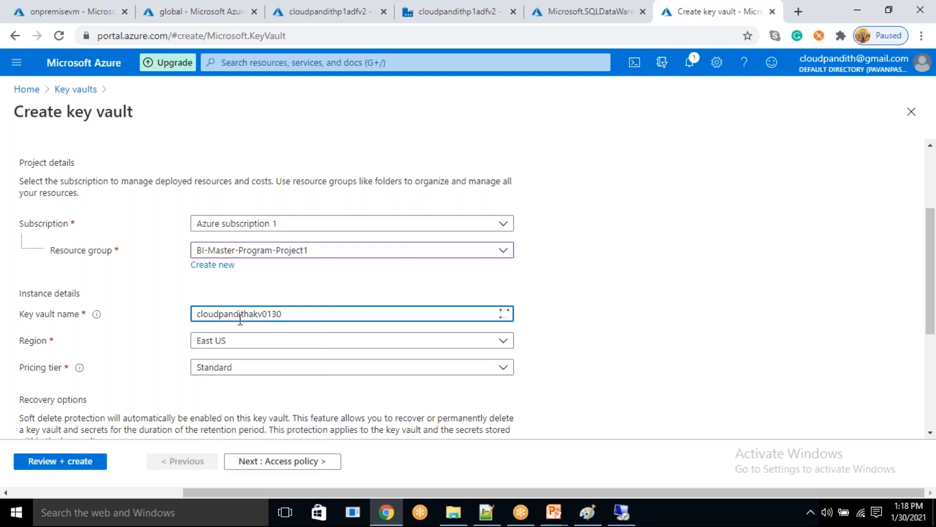
- Start a new access policy for the key vault, configured from the Secret Management template
click(273, 464)
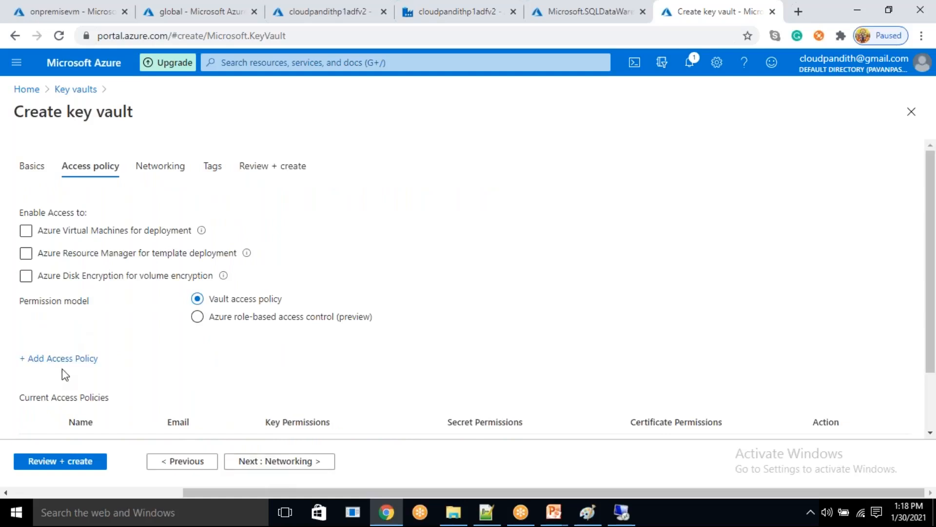
click(73, 358)
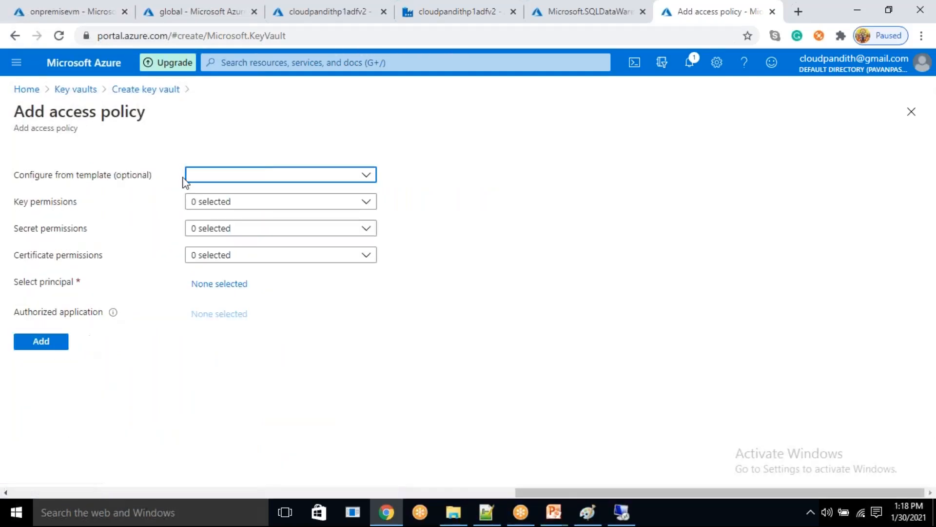
click(218, 176)
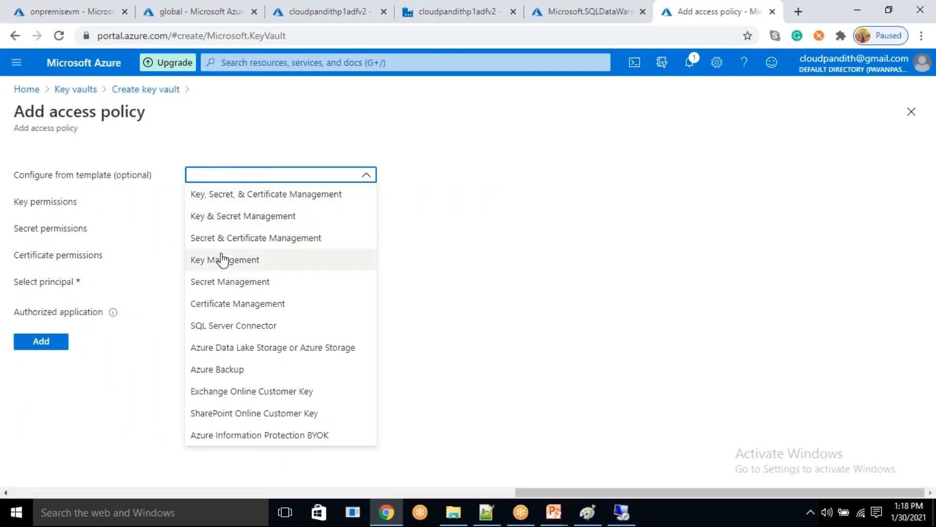
click(221, 282)
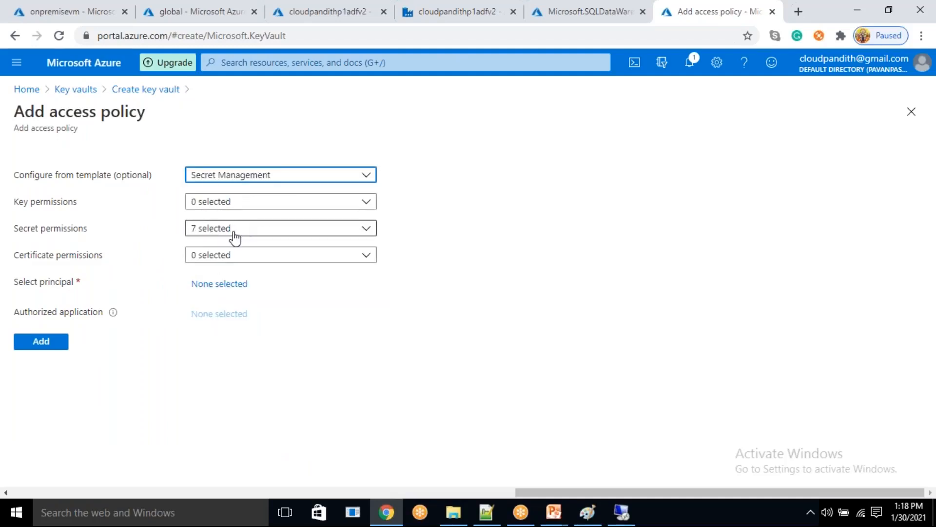
click(223, 204)
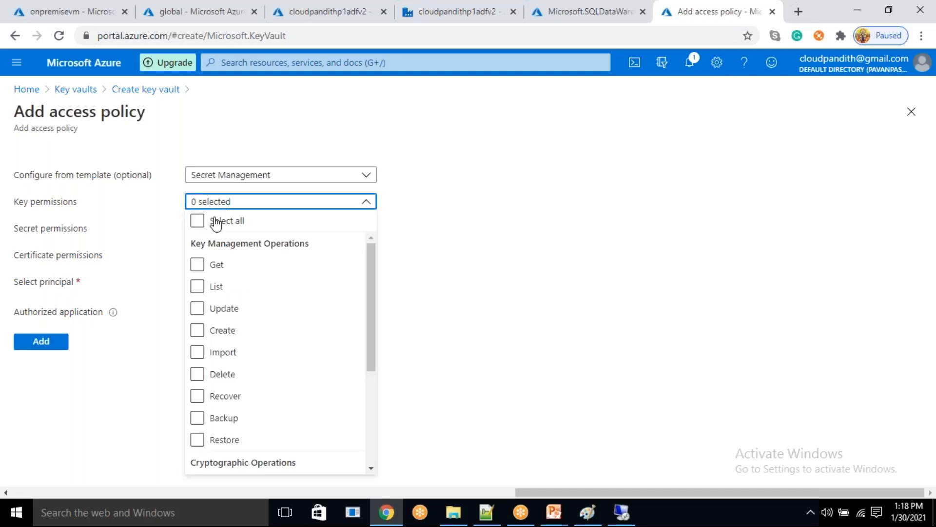
click(209, 224)
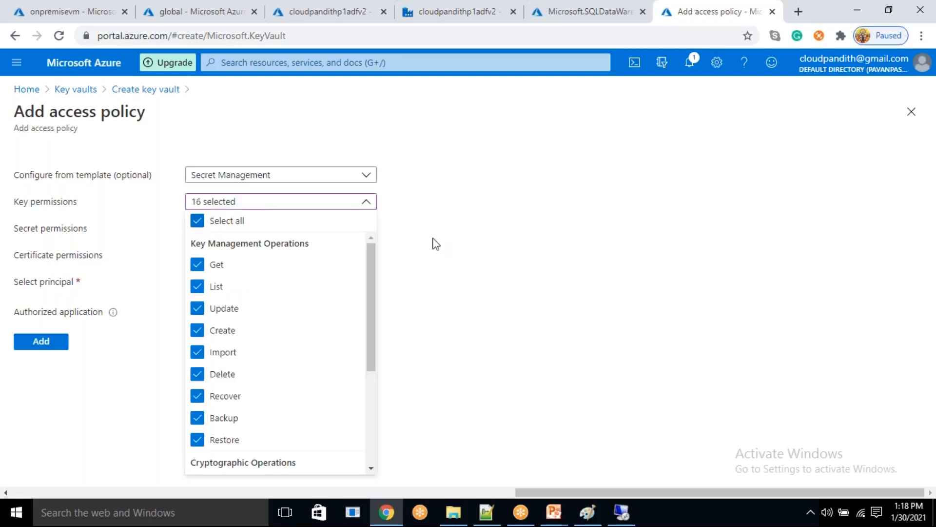
click(211, 221)
click(453, 222)
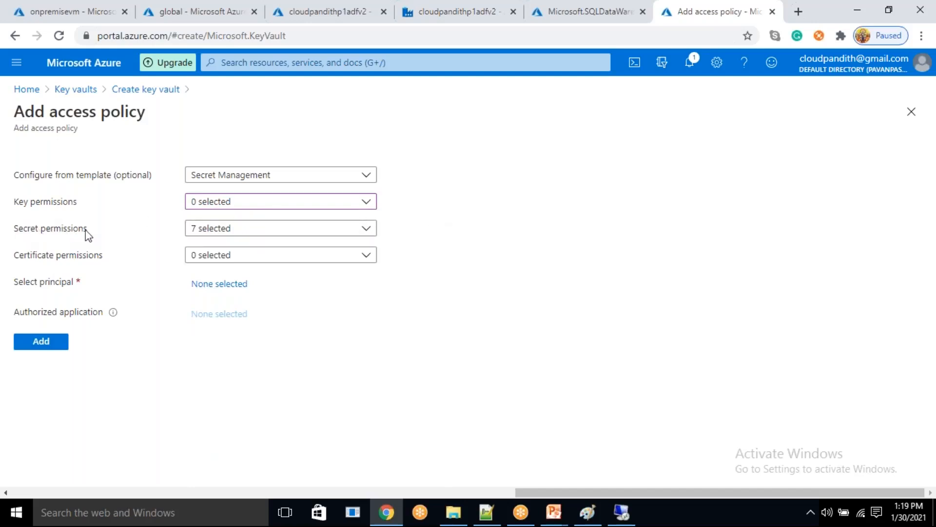
- Choose the data factory cloudpandithp1adfv2 as the policy's principal and add the access policy to the key vault
click(233, 285)
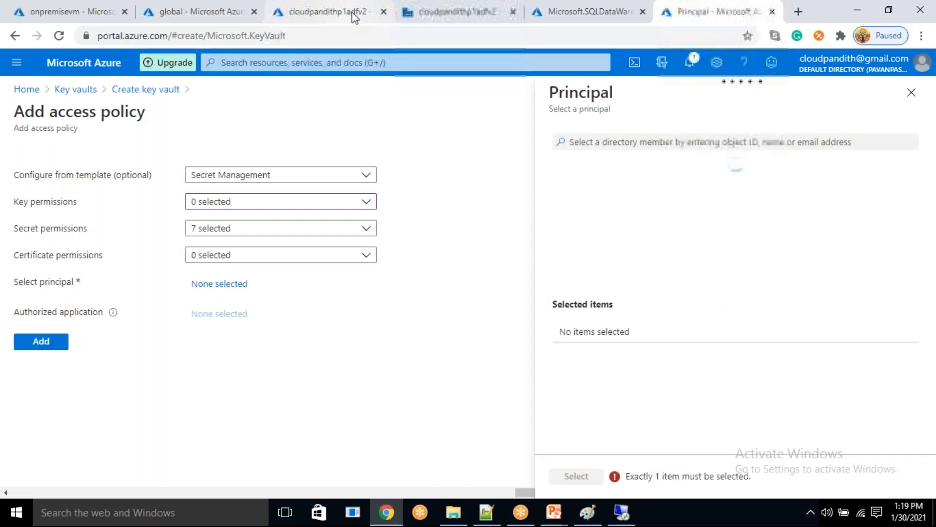
click(589, 145)
text(cloudpandithp1)
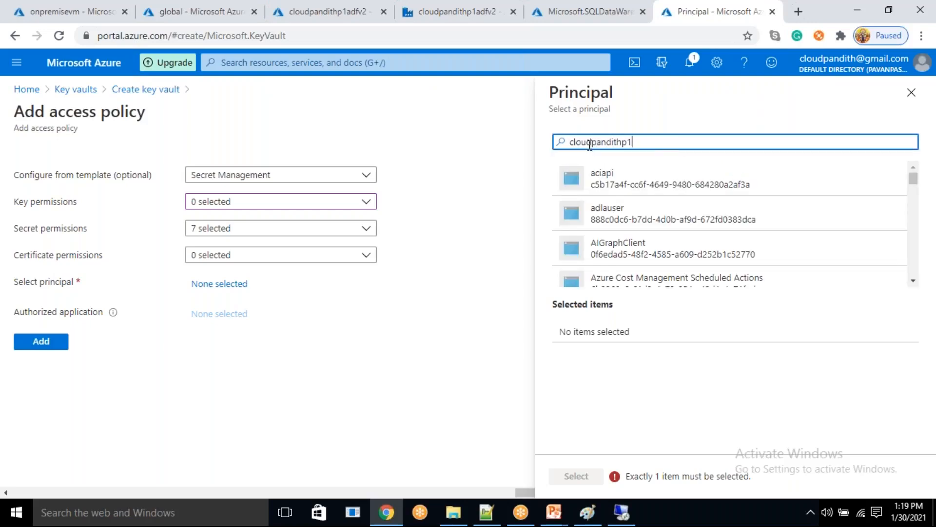
click(648, 183)
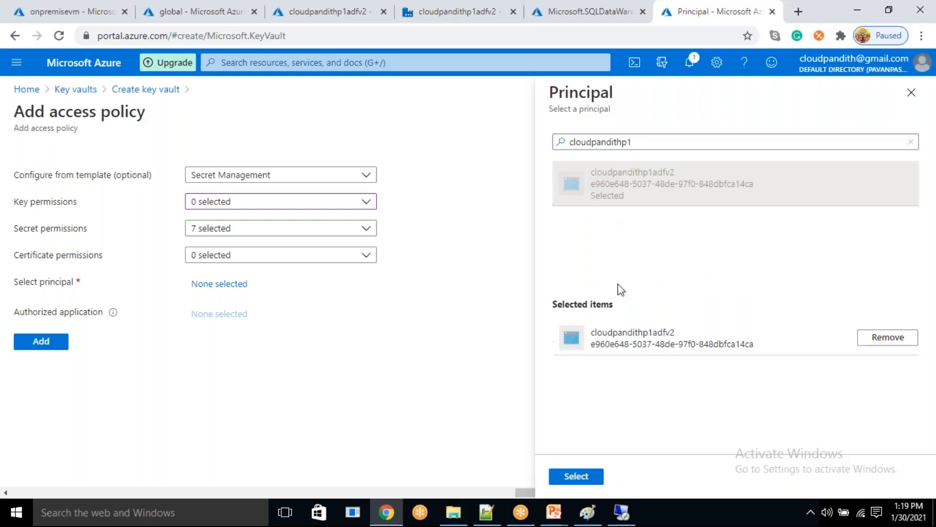
click(575, 476)
click(53, 373)
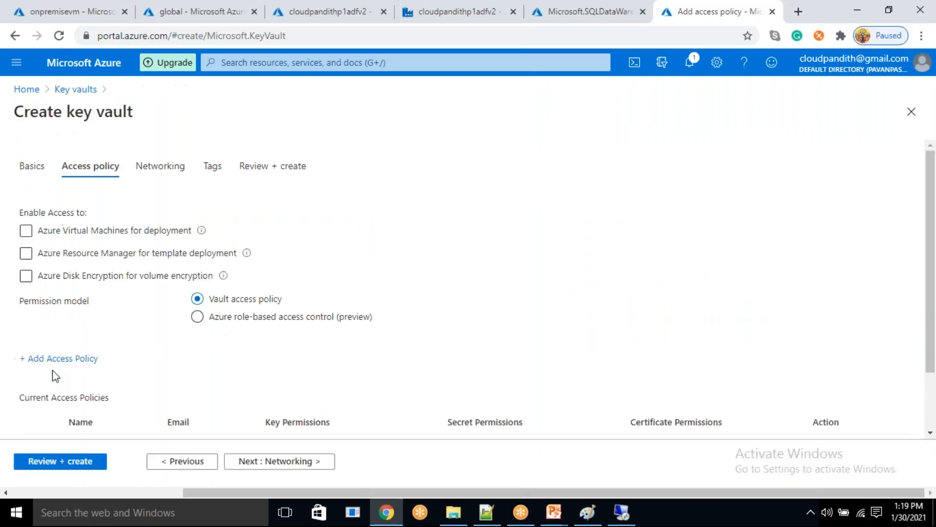
- Review and create the key vault, and open its resource page once deployed
click(47, 464)
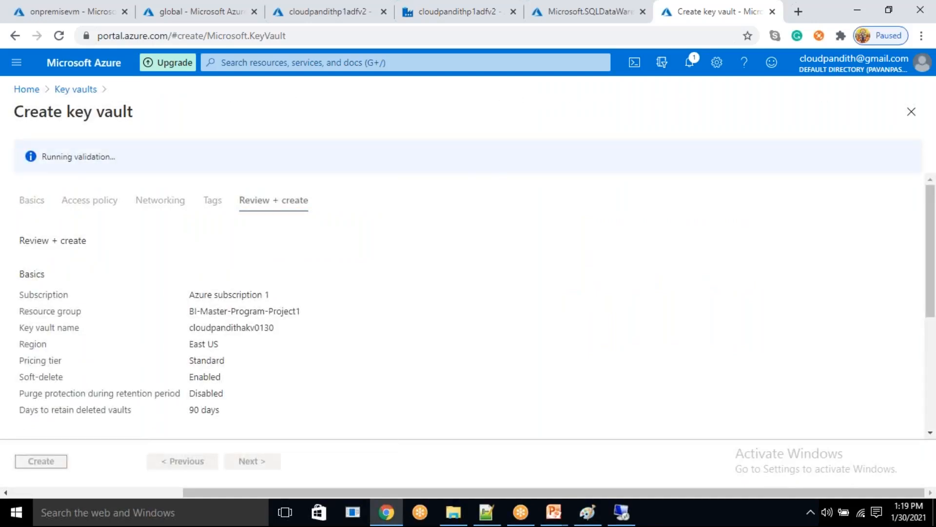
click(36, 465)
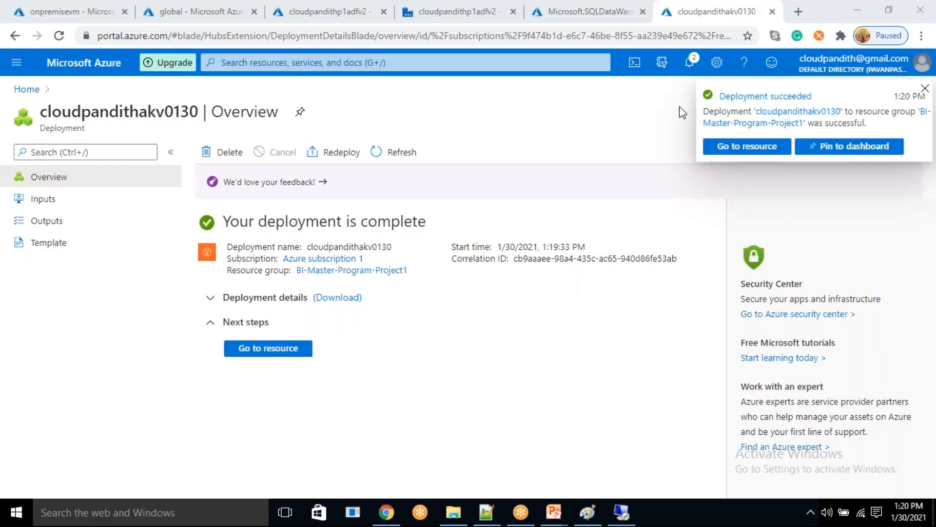
click(276, 354)
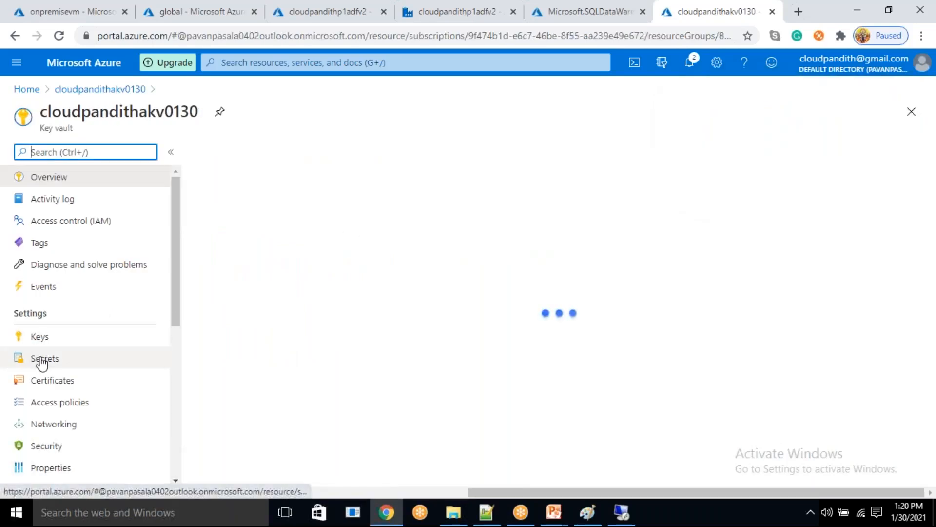
- Create a manual secret named sqlserverpwd in the key vault, with the SQL Server account password as its value
click(40, 359)
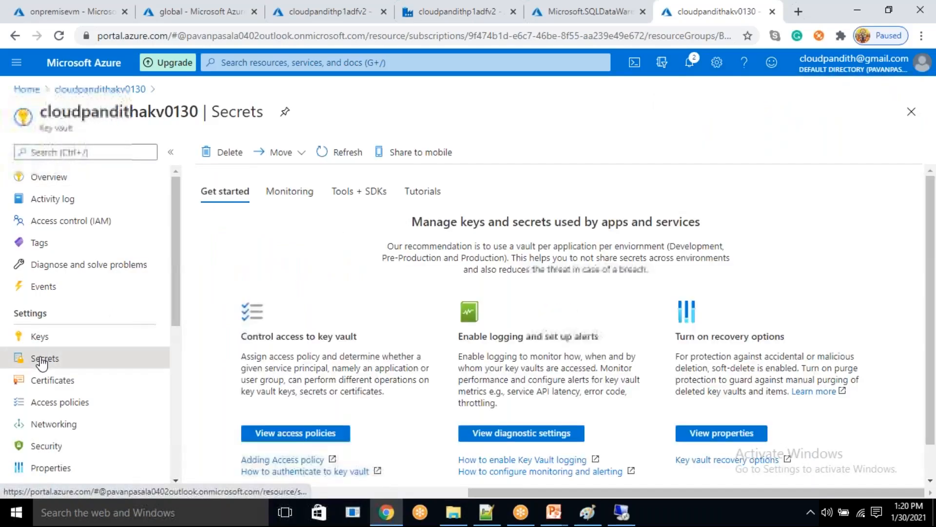
click(239, 165)
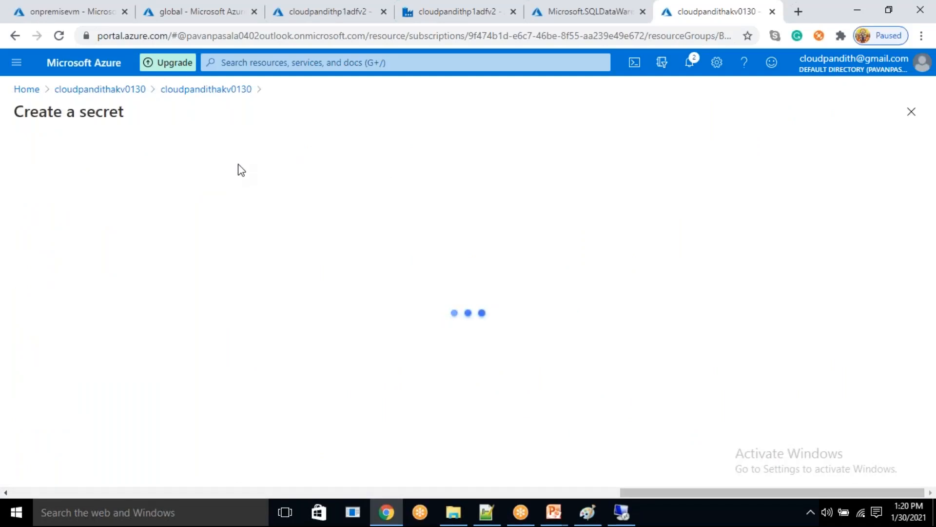
click(237, 196)
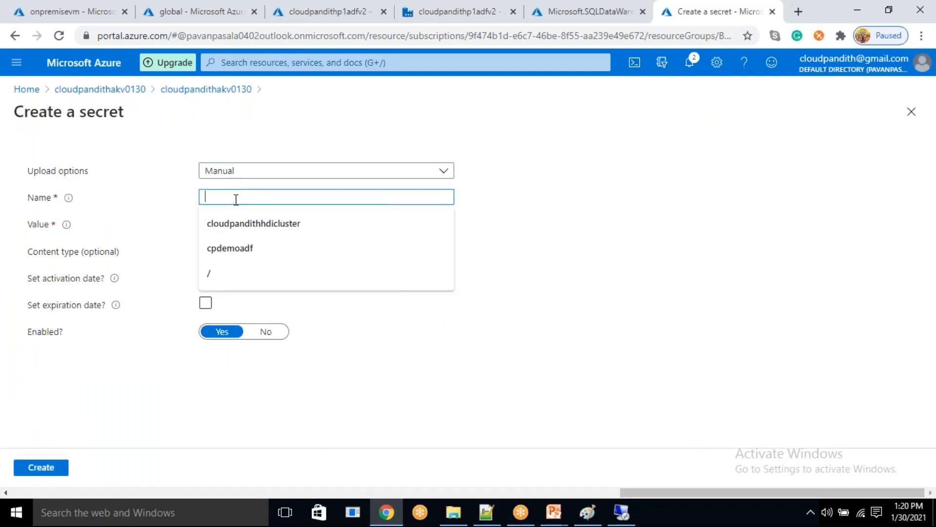
text(sqlserverpwd)
click(237, 224)
text(P)
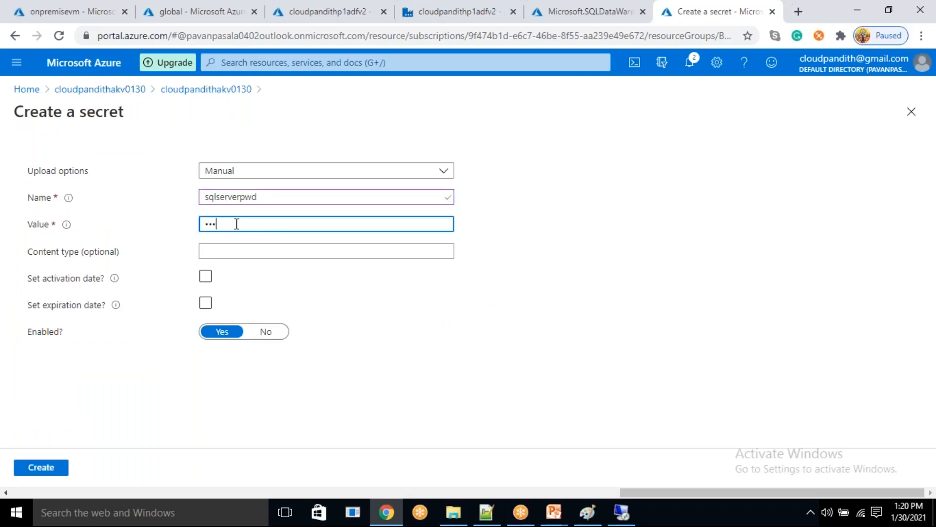
text(•••••••••••)
click(61, 474)
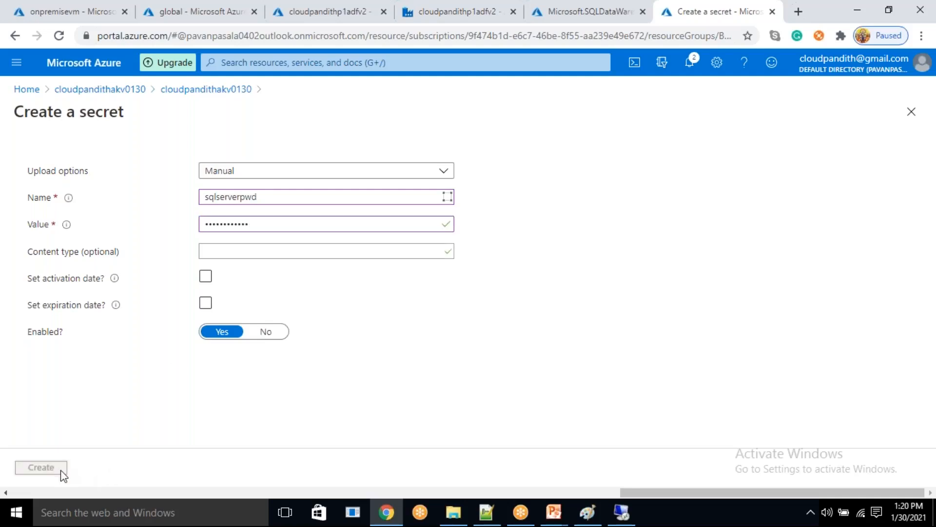
- In the data factory's new SQL Server linked service, switch authentication from a direct password to Azure Key Vault and start a new AKV linked service
click(455, 7)
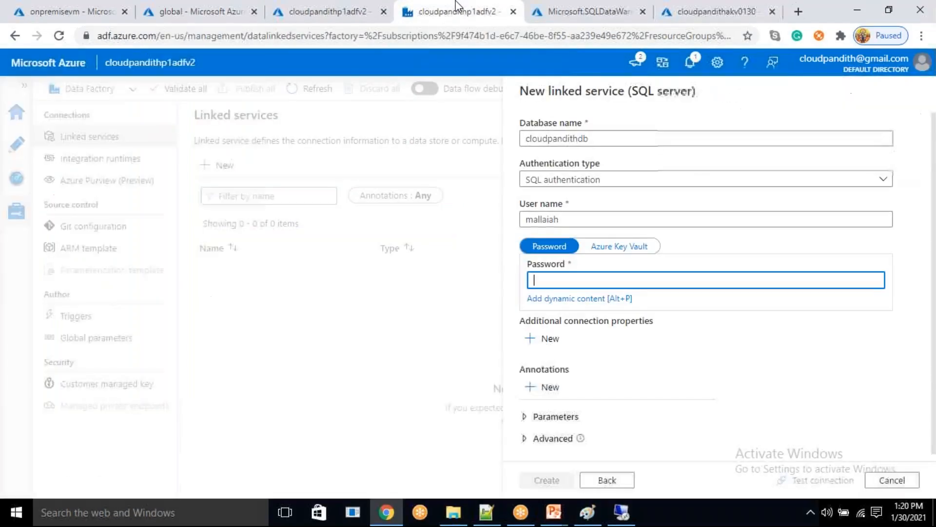
click(643, 140)
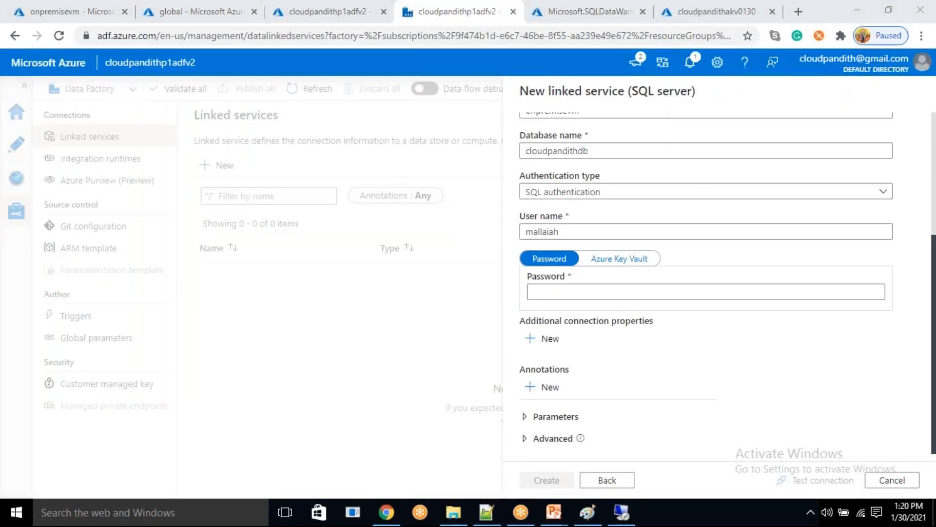
click(627, 261)
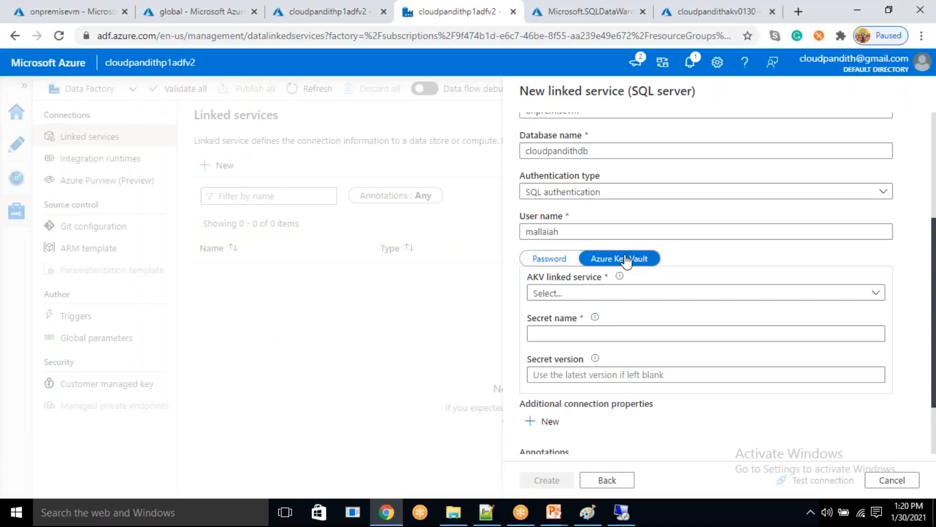
click(584, 295)
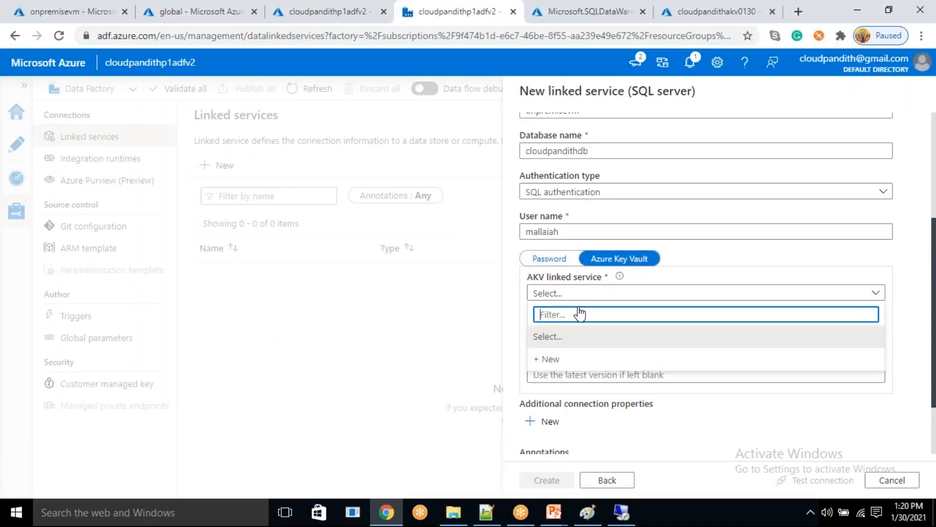
click(543, 363)
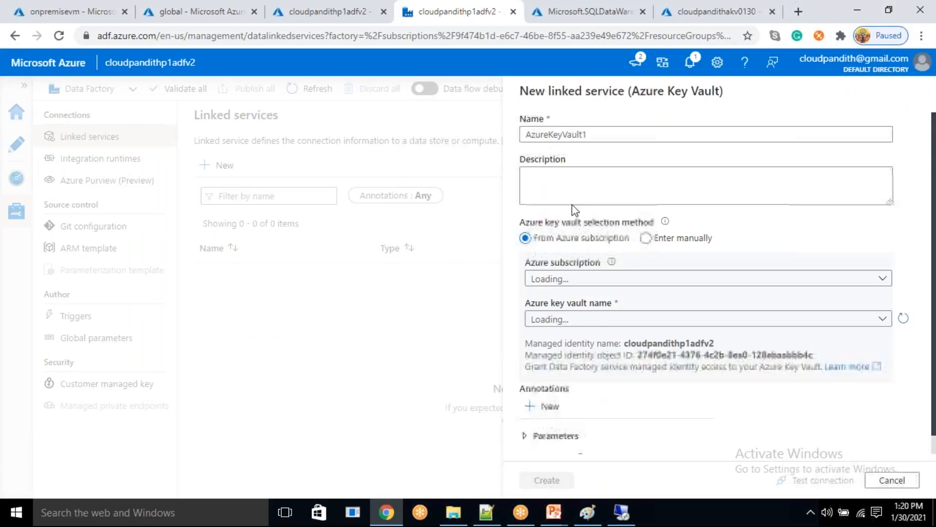
- Create the Key Vault linked service LS_AKVConnection using Azure subscription 1 and vault cloudpandithakv0130, testing its connection
key(BackSpace)
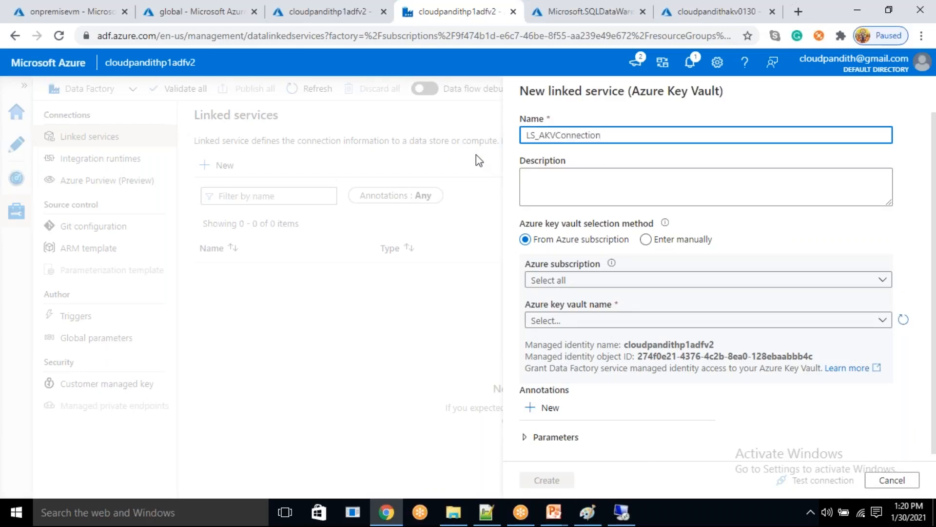
click(597, 279)
click(593, 324)
click(593, 323)
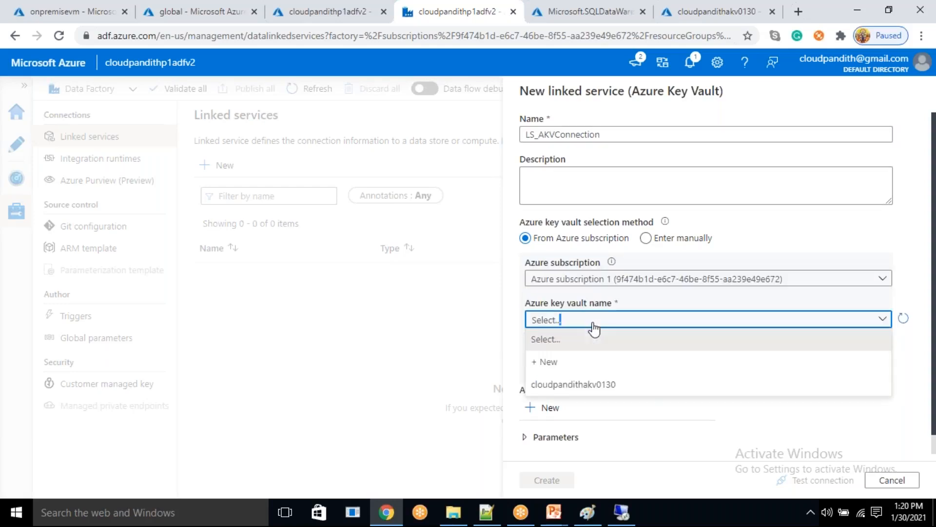
click(592, 382)
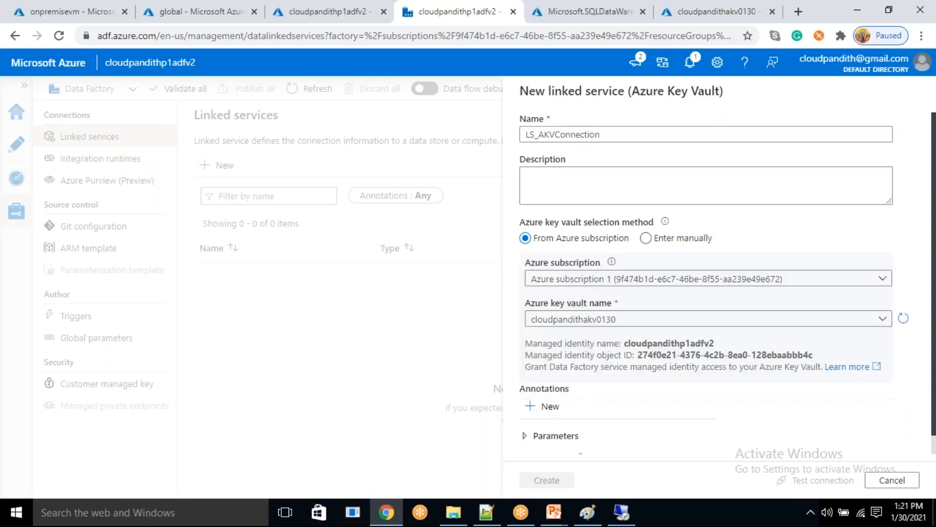
click(792, 484)
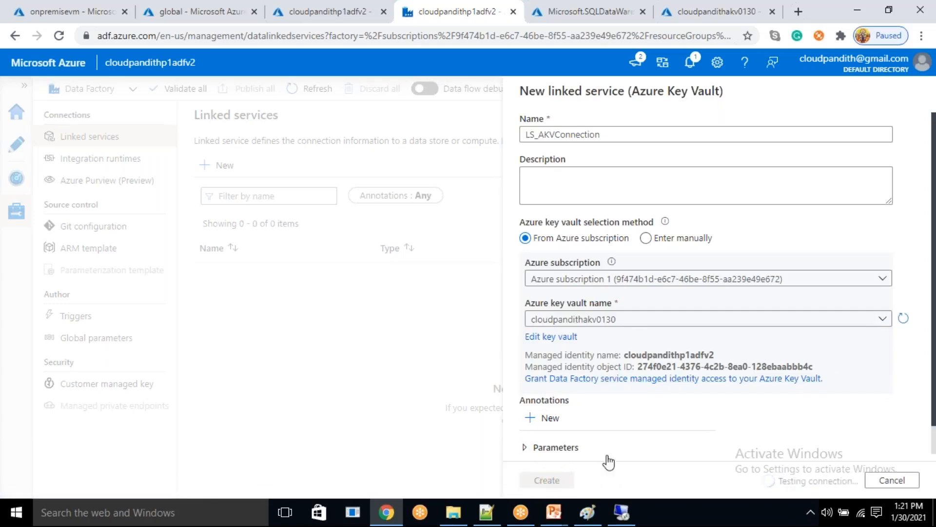
click(547, 480)
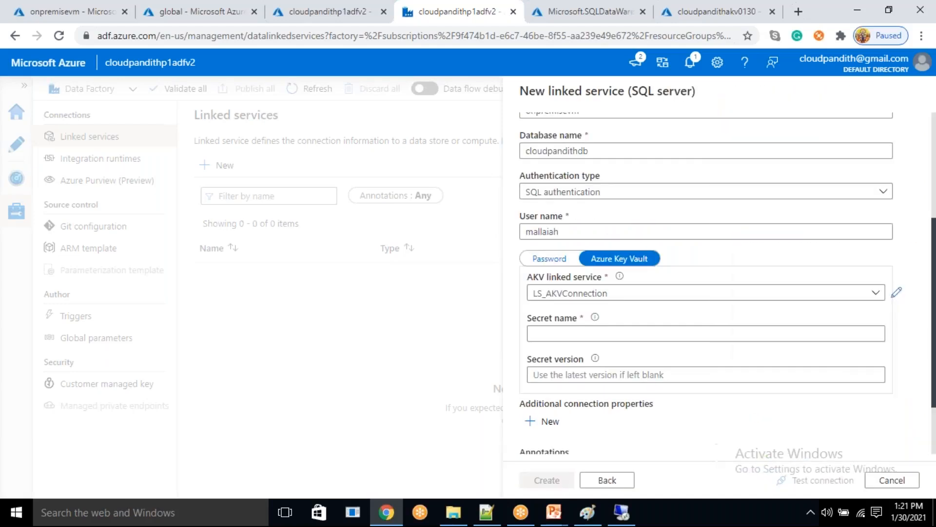
- Set the secret name to sqlserverpwd and test the SQL Server linked service's connection
click(673, 338)
text(sqlserverpwd)
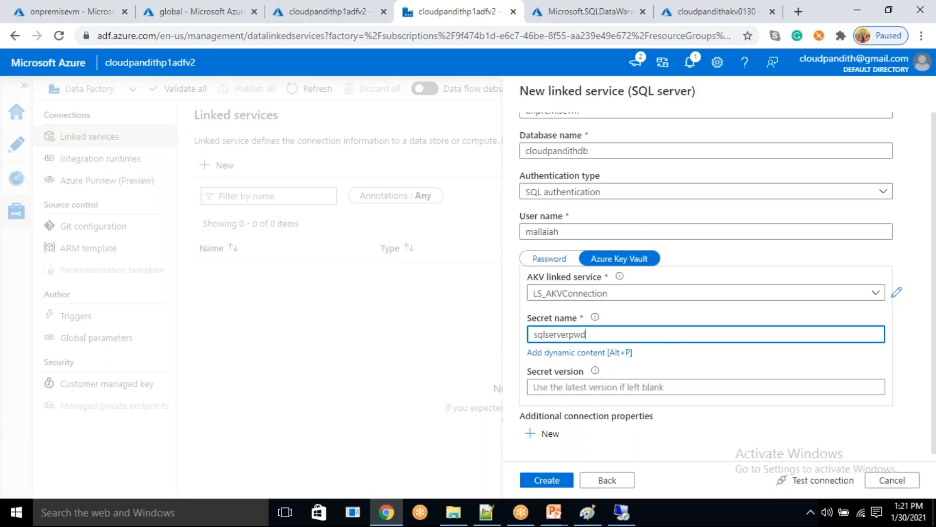
click(823, 480)
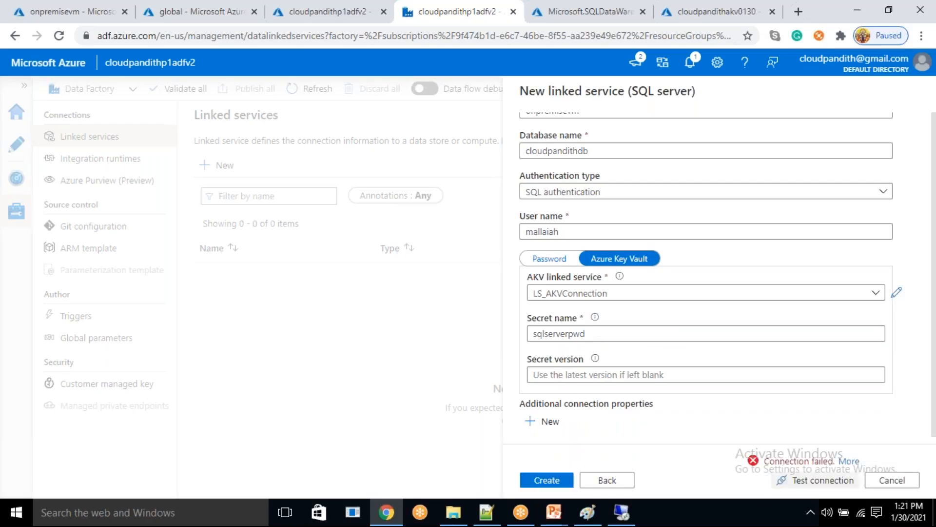
- Open the connection error details and check them against the linked service's server, database and login settings
click(856, 462)
click(855, 461)
click(856, 461)
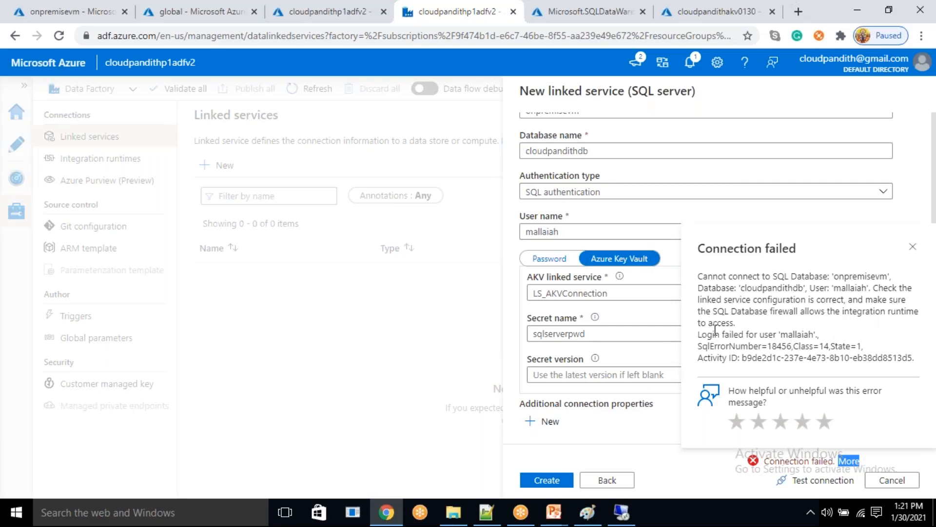
drag(755, 337, 776, 336)
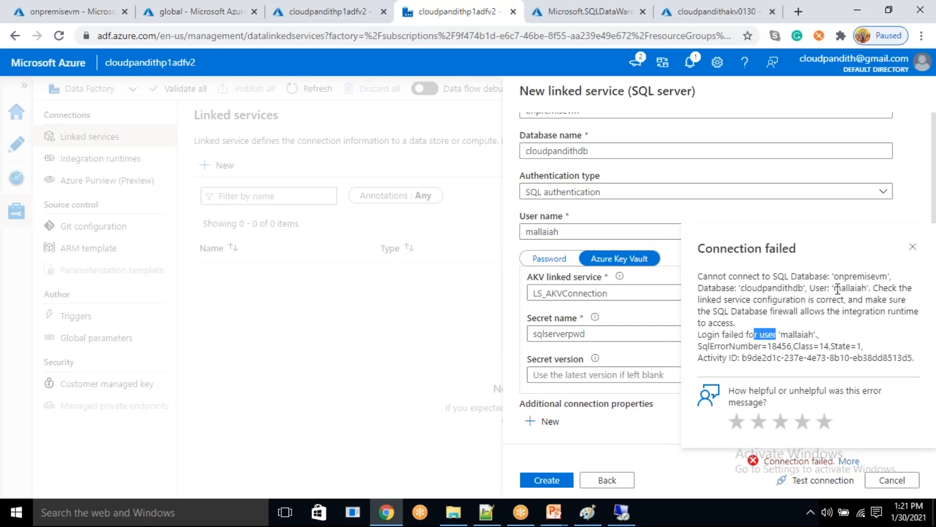
double_click(861, 276)
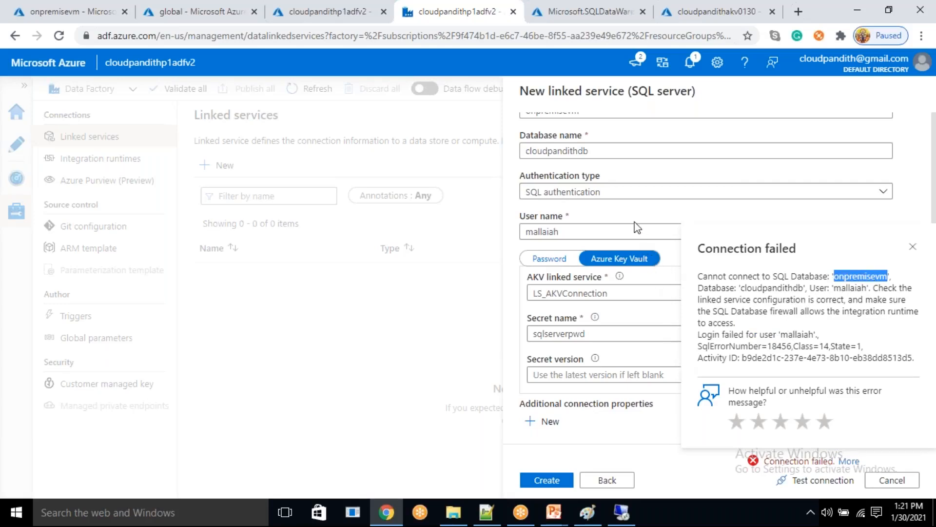
scroll(627, 219, up, 5)
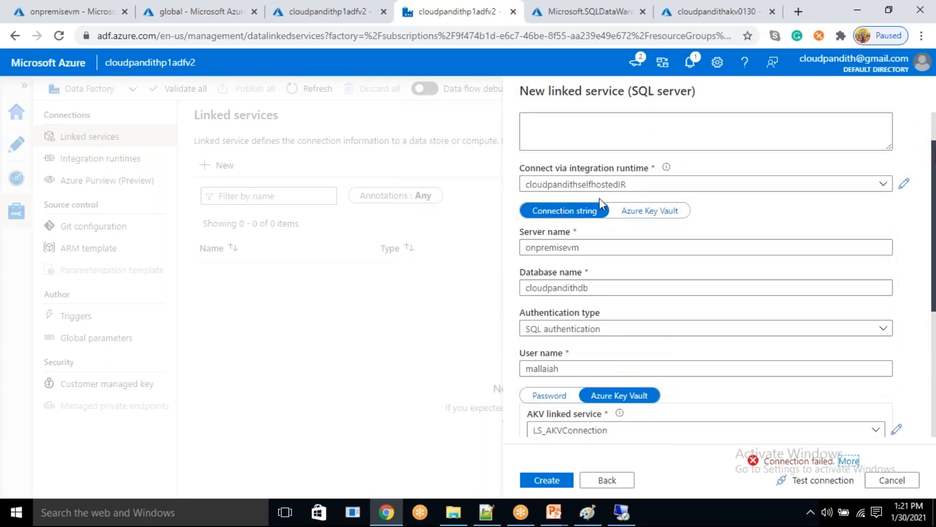
scroll(629, 326, down, 3)
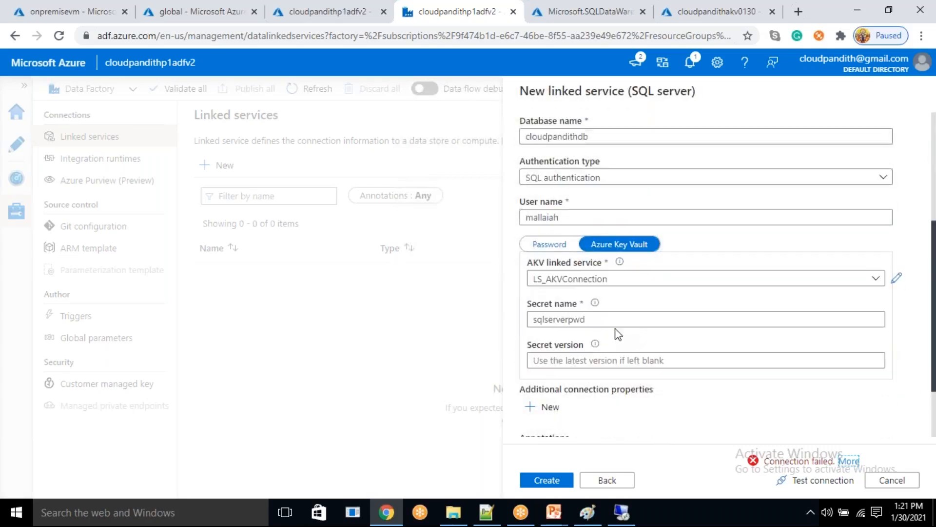
- Try the connection test with the account password entered directly instead of the Key Vault secret
click(549, 243)
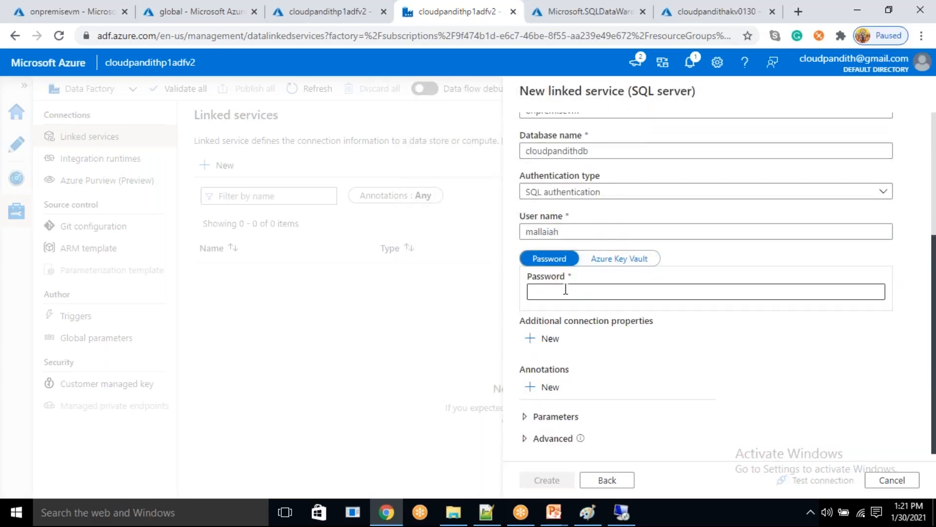
click(565, 289)
text(•••)
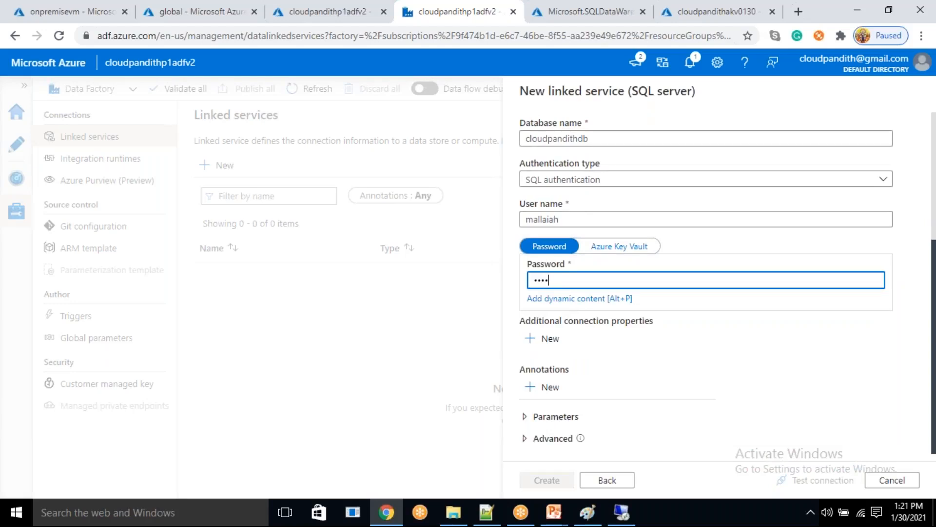
text(••)
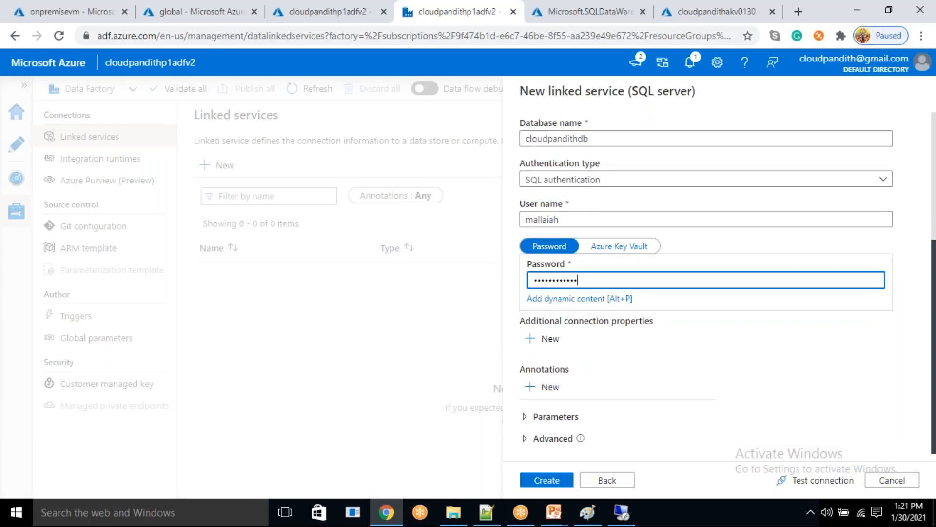
click(798, 480)
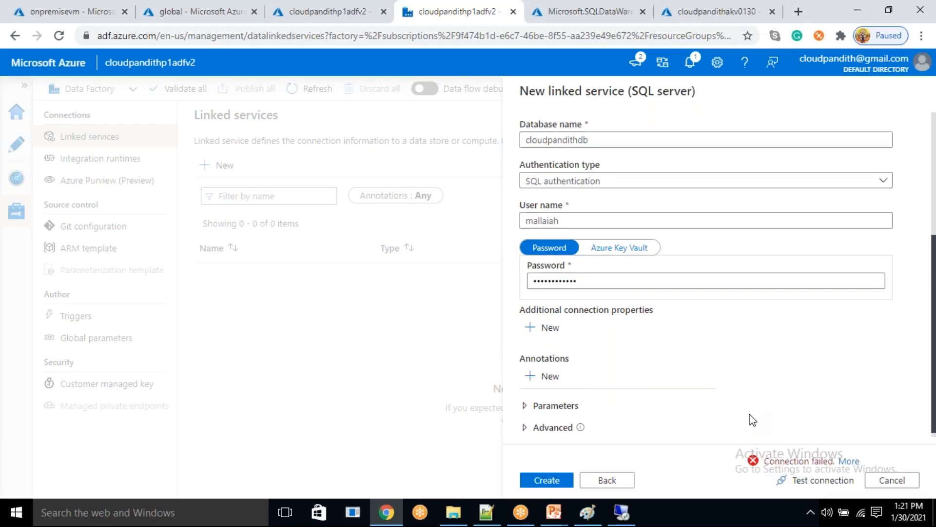
- Clear the linked service's user name and copy the SQL Authentication username from the new 34 notes in Notepad++
scroll(753, 419, up, 2)
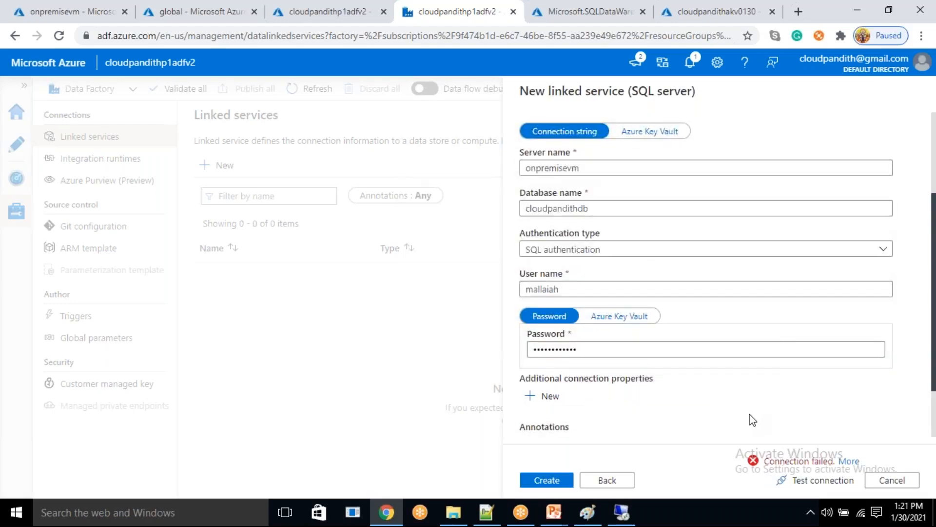
double_click(578, 293)
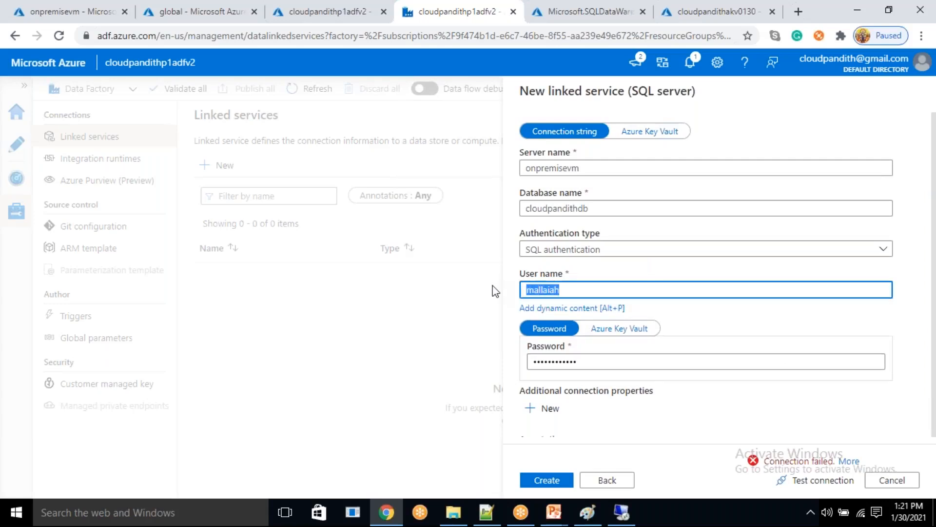
key(BackSpace)
click(497, 523)
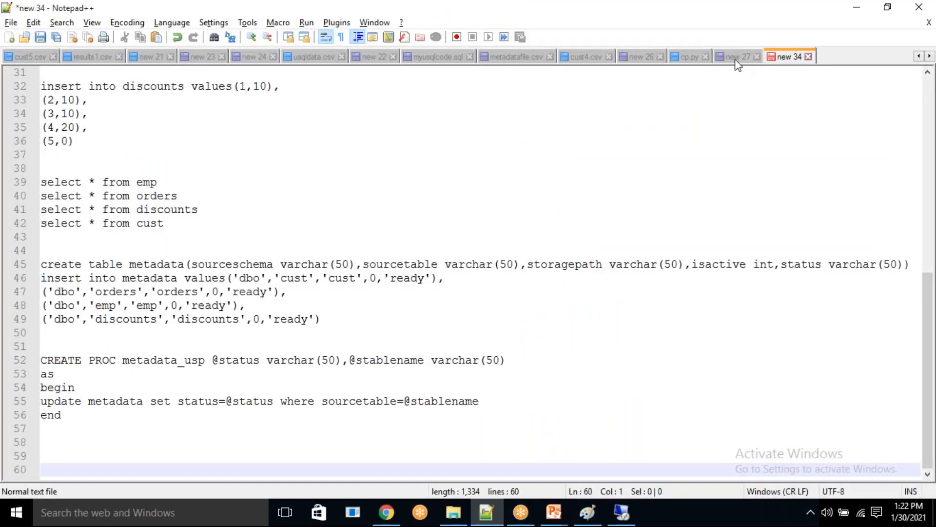
click(737, 59)
click(786, 57)
drag(926, 307, 798, 60)
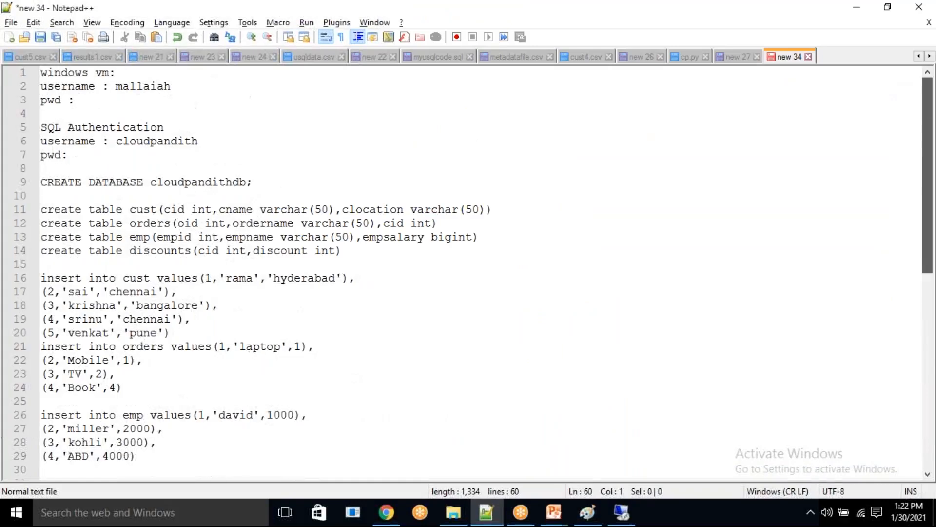
drag(43, 127, 179, 130)
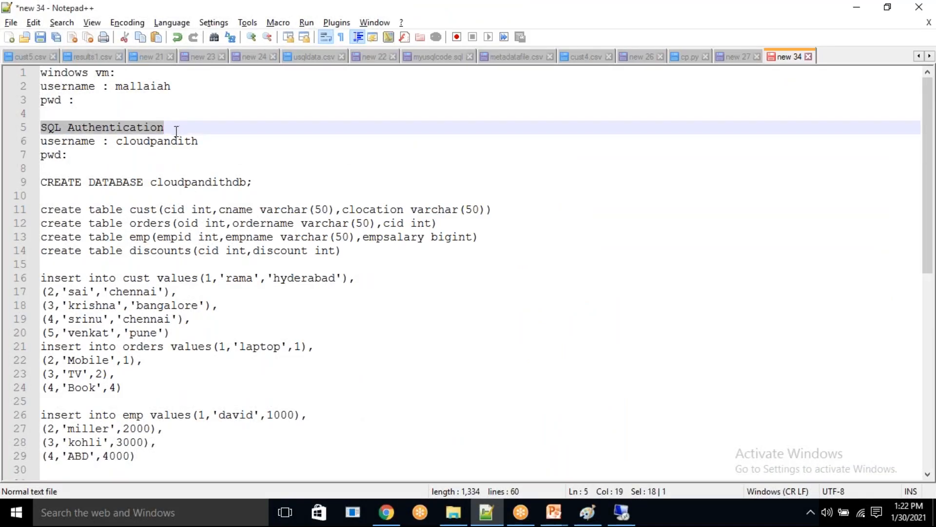
double_click(151, 141)
key(ctrl+c)
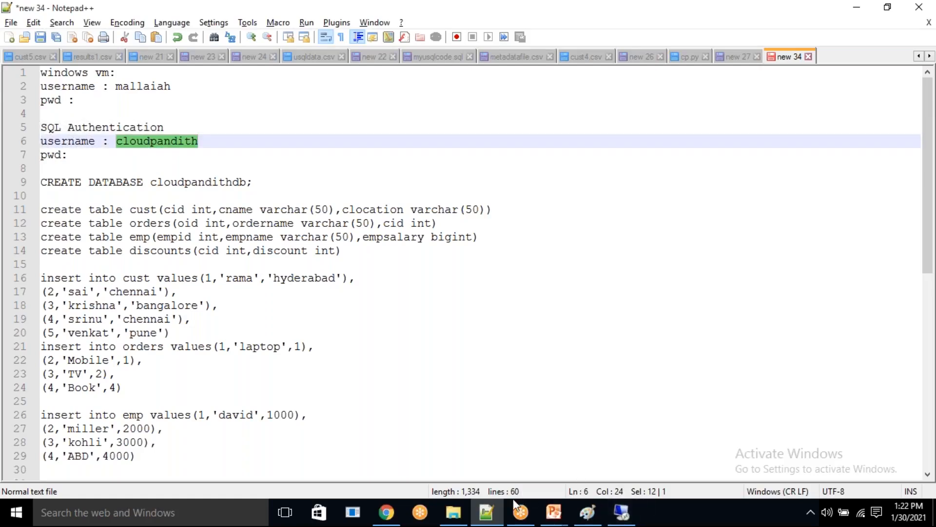
- Back in the data factory in Chrome, set the user name to cloudpandith, test the connection, and return the password source to Azure Key Vault
click(390, 517)
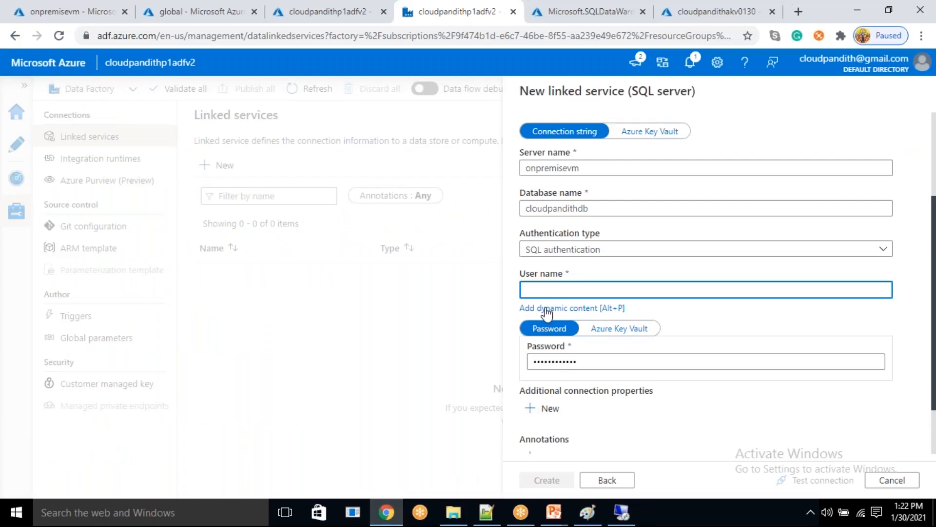
key(ctrl+v)
click(807, 481)
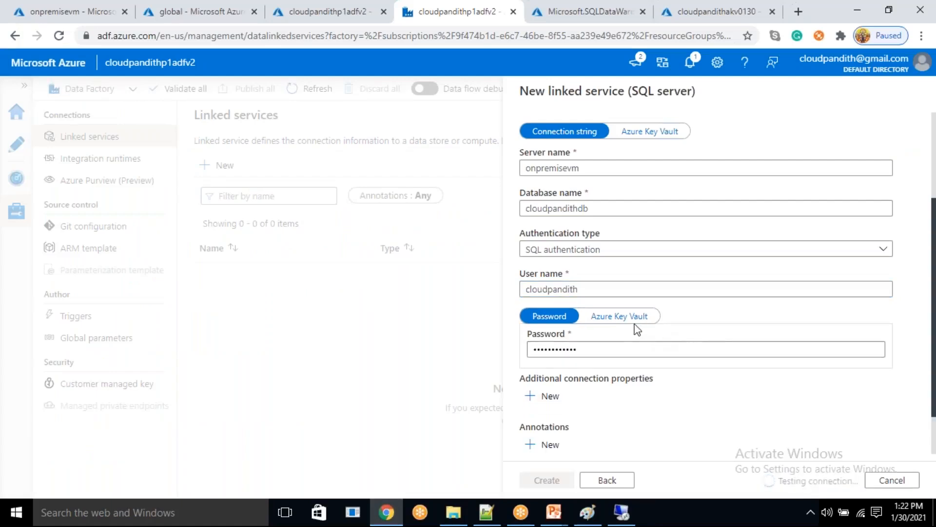
click(618, 320)
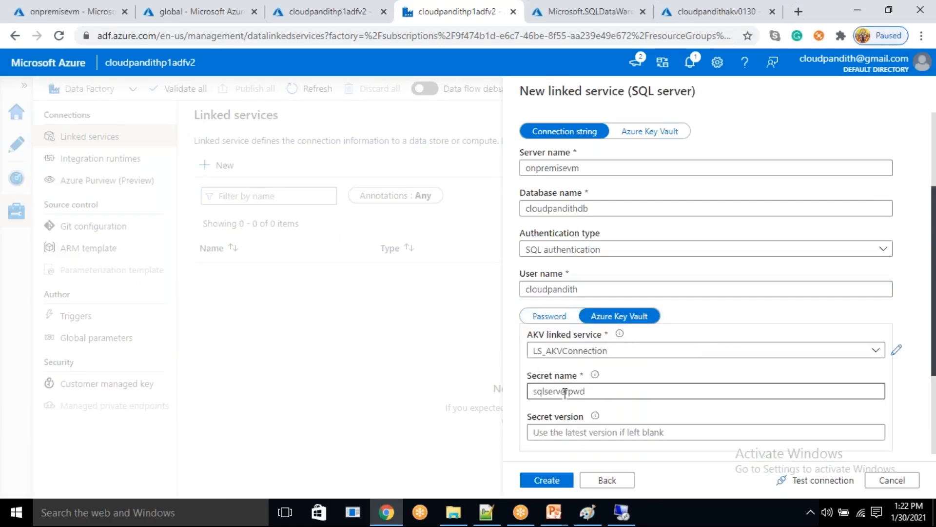
- Test the Key Vault-based connection, try to create the SQL Server linked service, and check the AKV linked service choices against the reported error
click(799, 482)
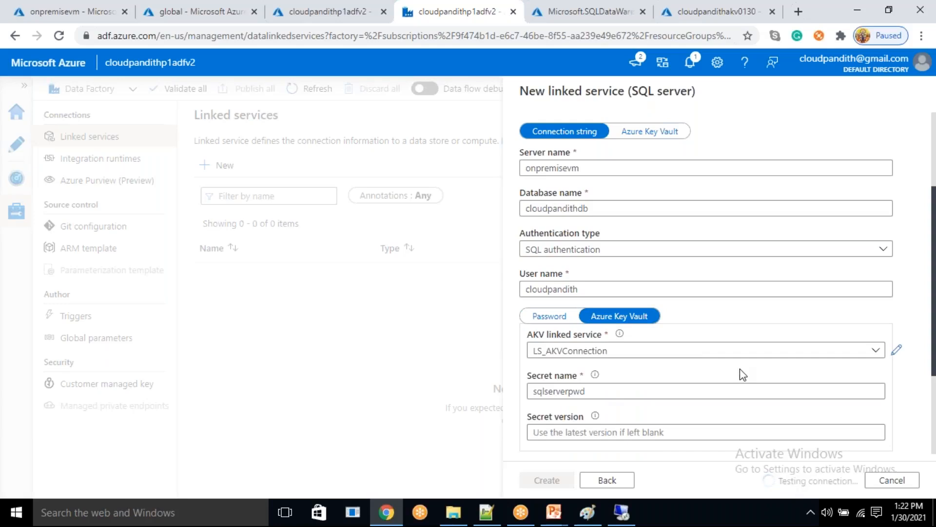
scroll(742, 373, down, 3)
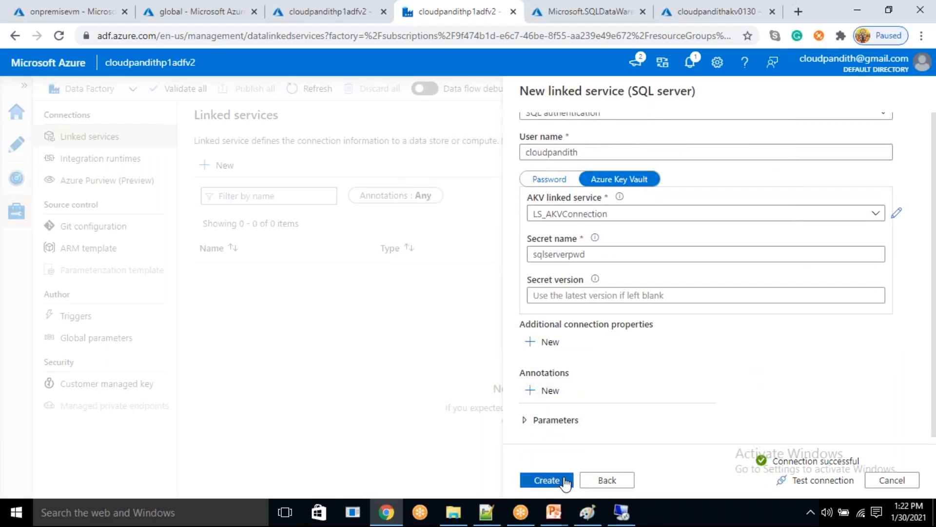
click(565, 481)
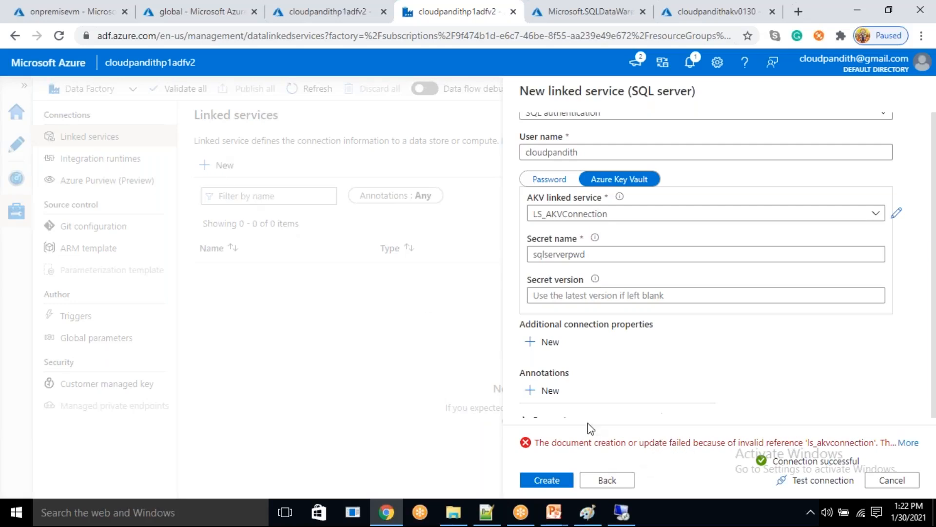
drag(552, 443, 622, 443)
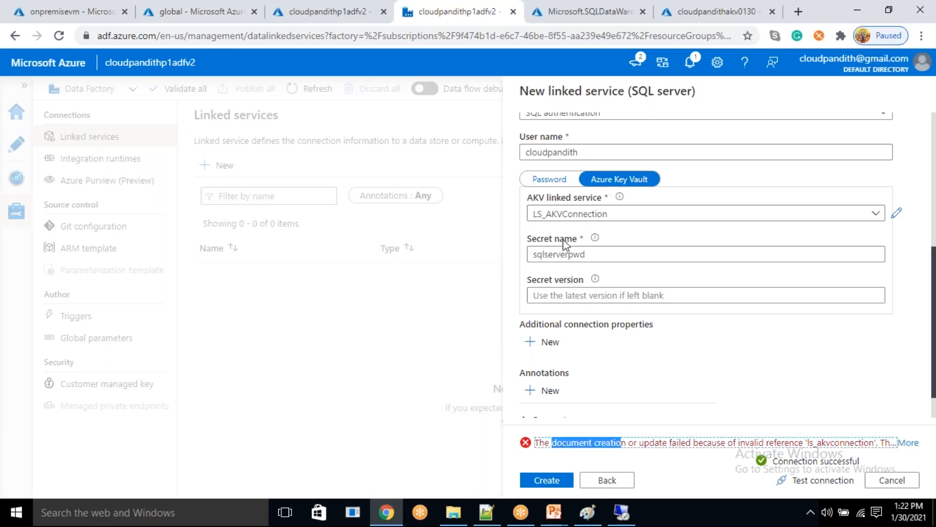
click(579, 214)
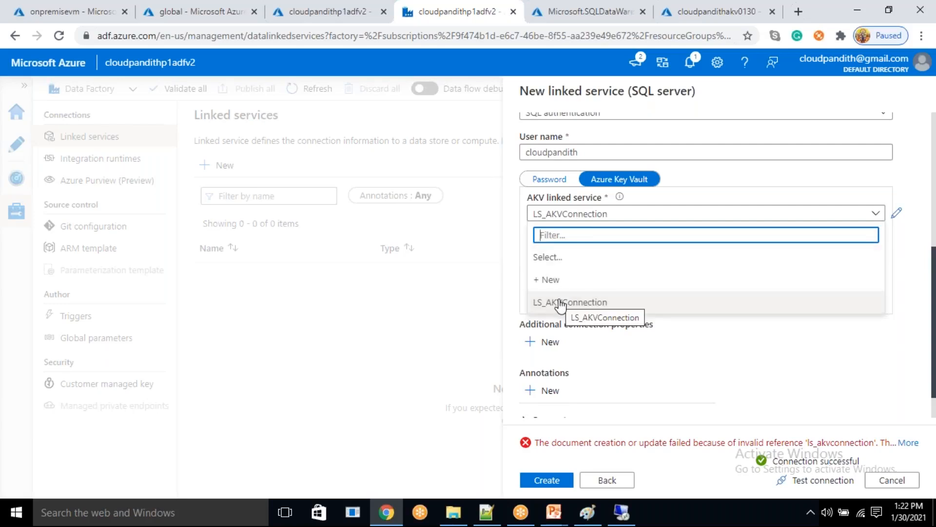
click(672, 413)
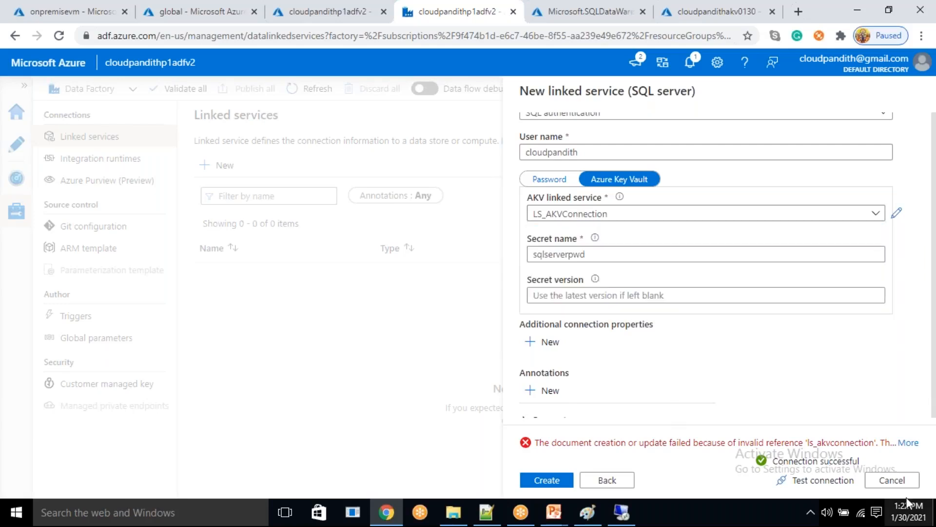
- Discard the unsaved SQL Server linked service and publish the pending LS_AKVConnection linked service
click(893, 480)
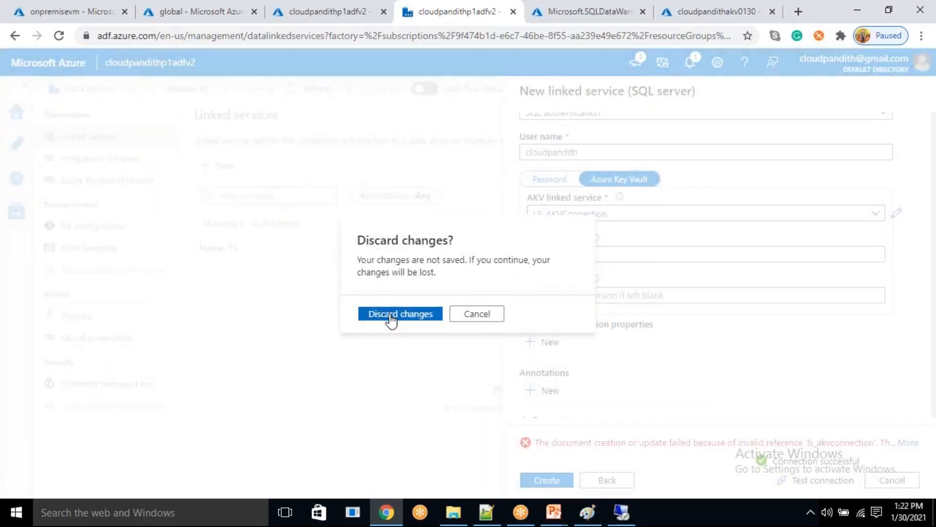
click(391, 316)
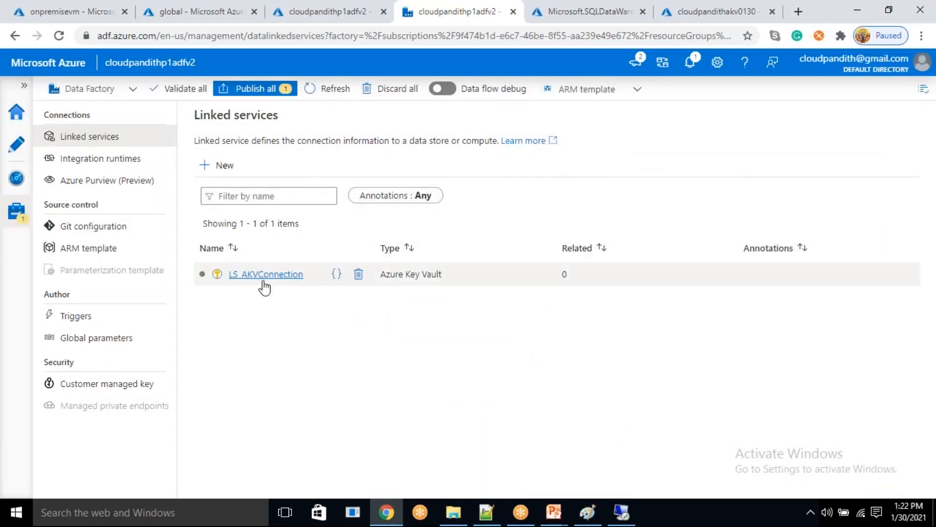
click(259, 92)
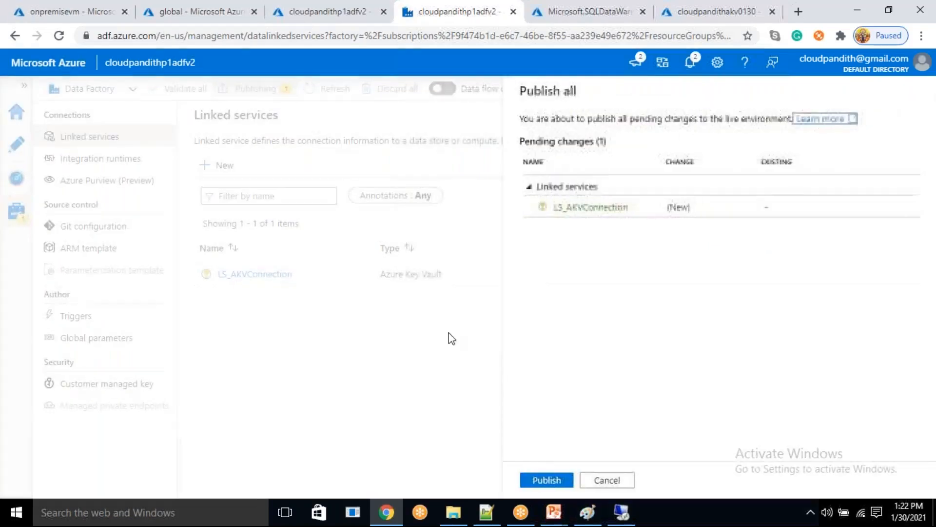
click(551, 480)
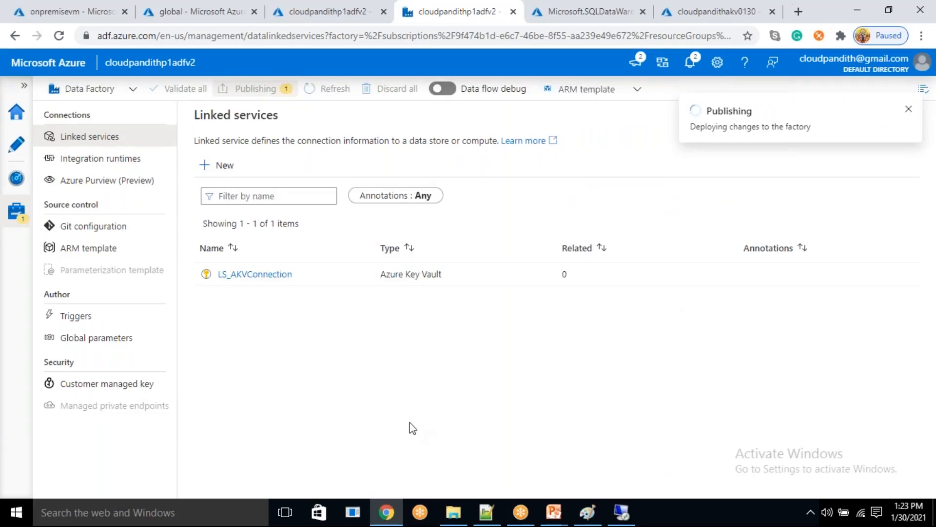
- Start a new linked service, searching the data stores for SQL SERVER and choosing SQL server as its type
click(228, 174)
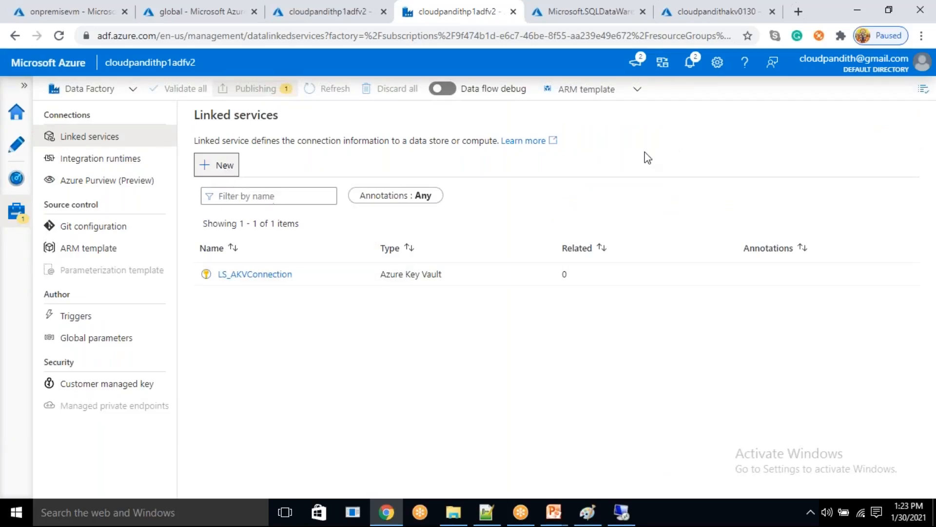
click(607, 156)
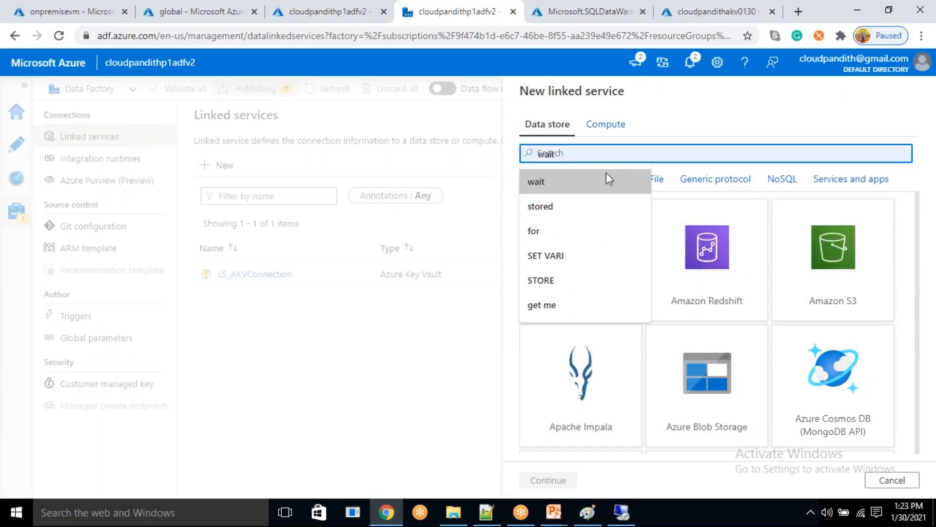
text(SQL SERVER)
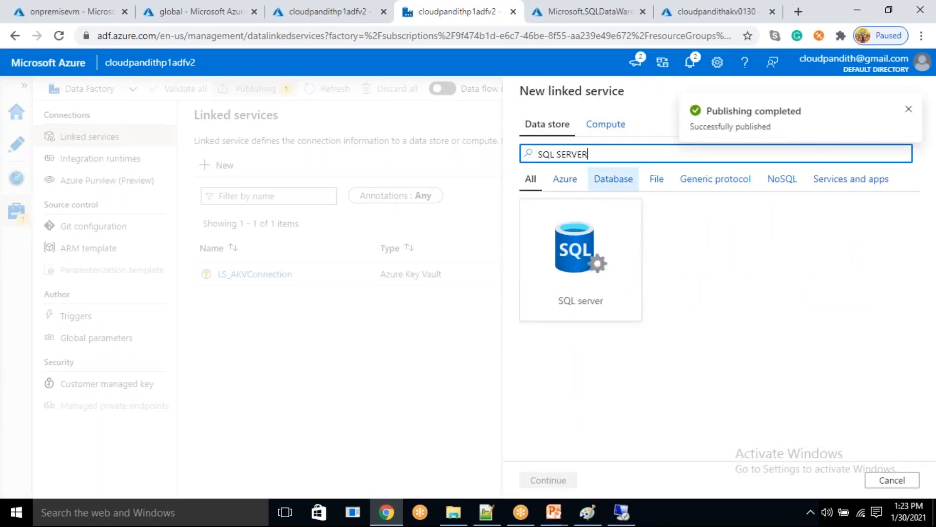
click(588, 210)
click(548, 480)
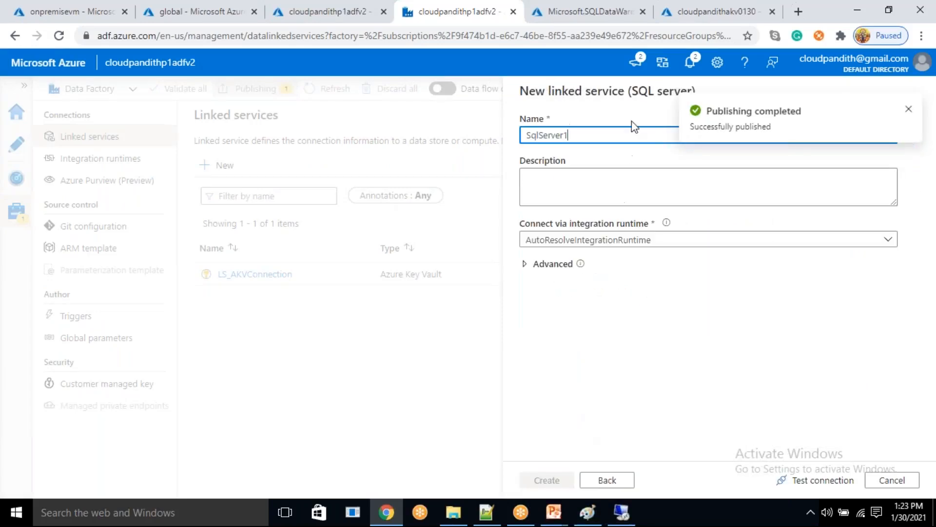
- Name the linked service LS_SQLServerConnection and connect it through the cloudpandithselfhostedIR integration runtime
drag(610, 133, 445, 134)
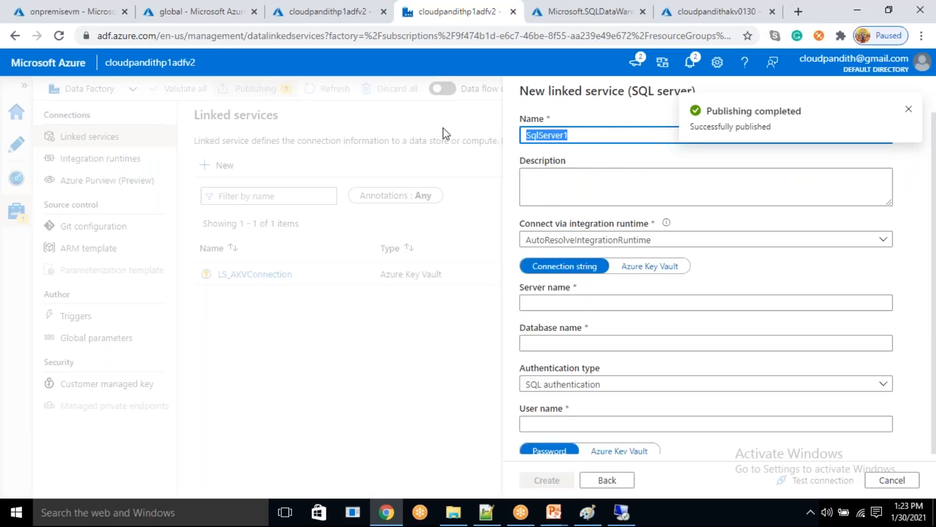
key(BackSpace)
text(ls)
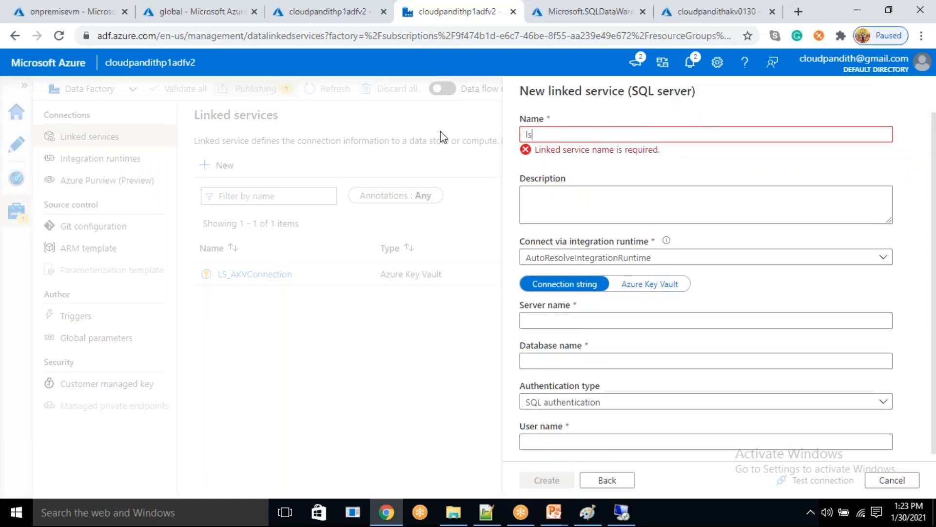
key(BackSpace)
key(BackSpace)
text(LS_SQLServerConnection)
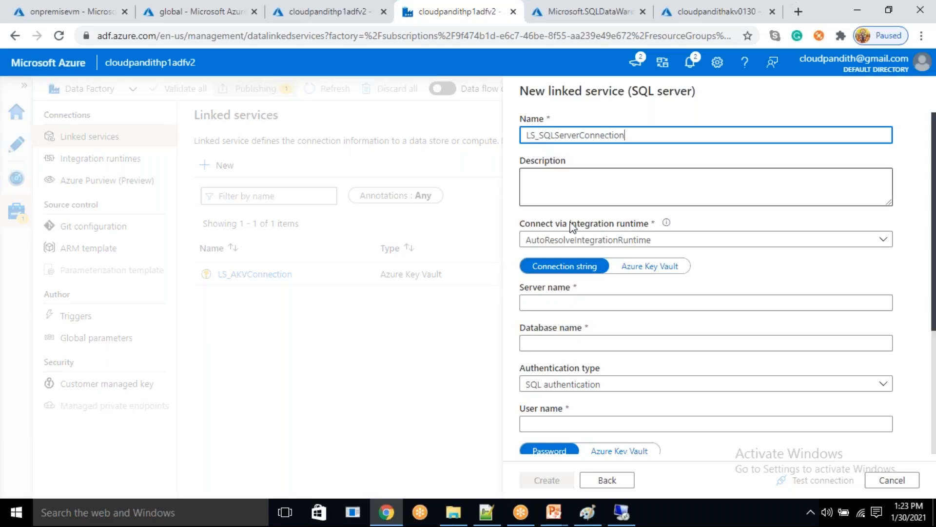
click(595, 241)
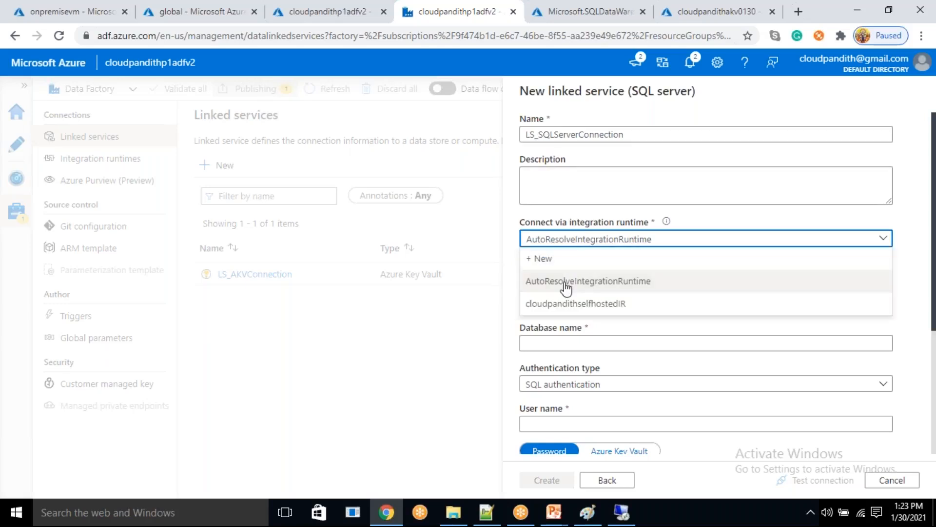
click(561, 303)
- Set the server name to onpremisevm, the database name to cloudpandithdb and the user name to cloudpandith
click(563, 301)
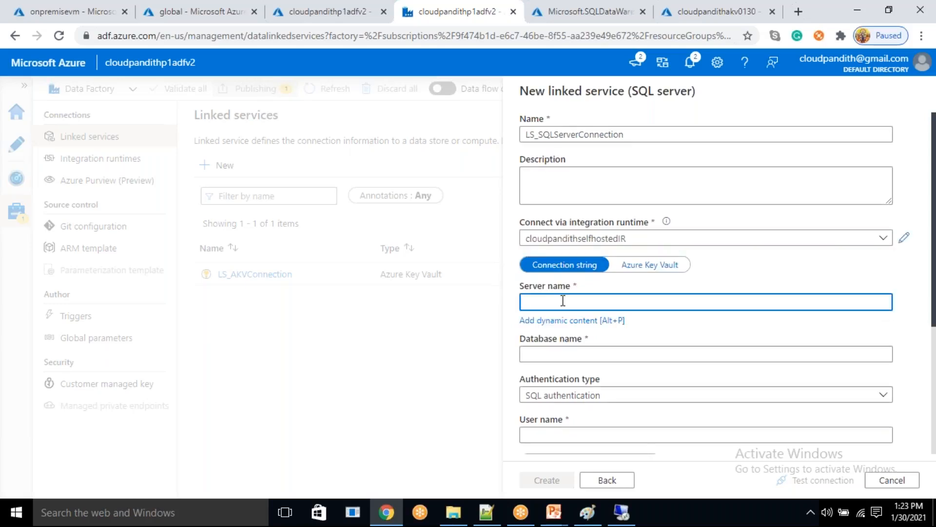
text(onpremisevm)
click(537, 353)
text(cl)
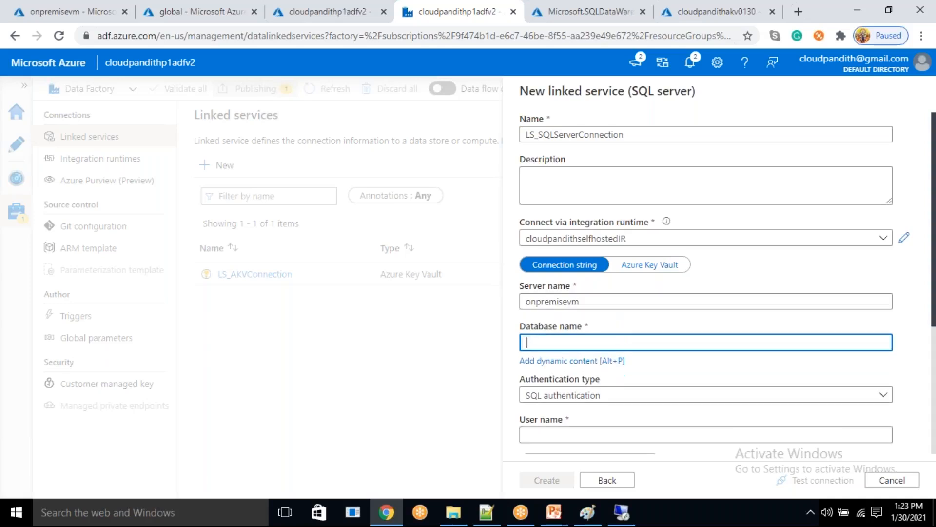
text(oudpandithdb)
scroll(550, 379, down, 1)
click(546, 356)
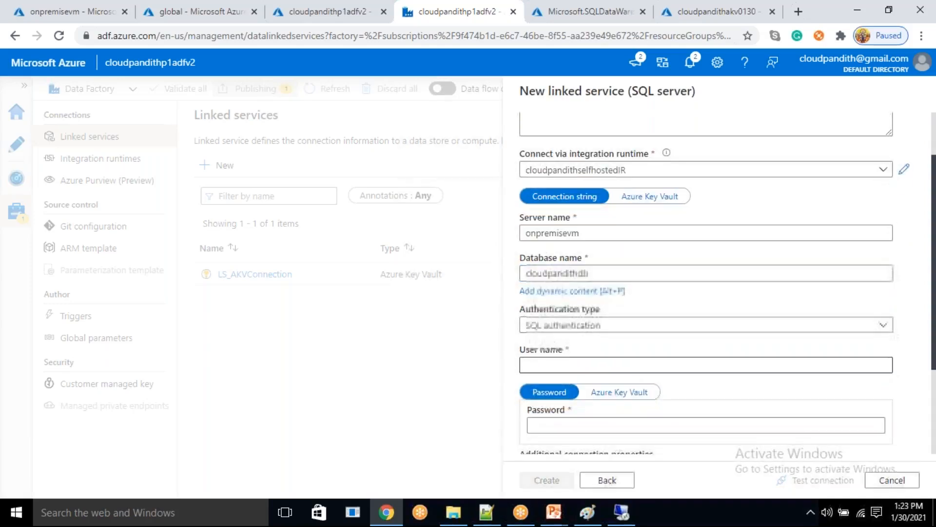
click(542, 356)
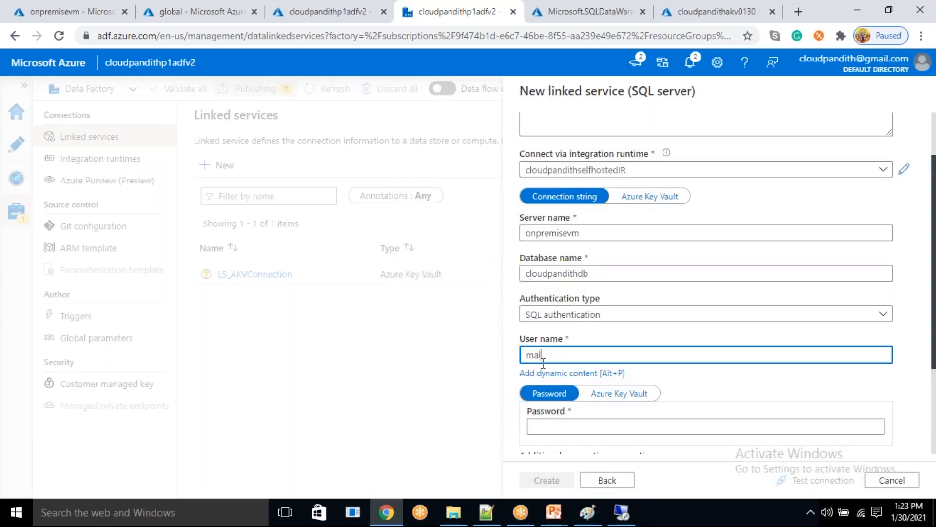
text(cloudpandith)
- Source the password from Azure Key Vault through LS_AKVConnection with secret name sqlserverpwd, and create the linked service after testing its connection
scroll(643, 407, up, 1)
scroll(642, 400, down, 3)
click(639, 259)
click(621, 288)
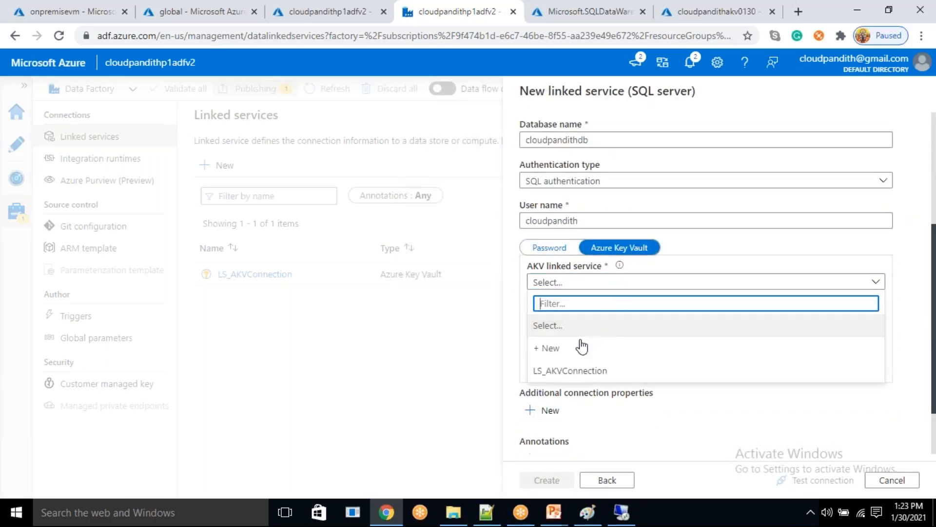
click(564, 379)
click(569, 318)
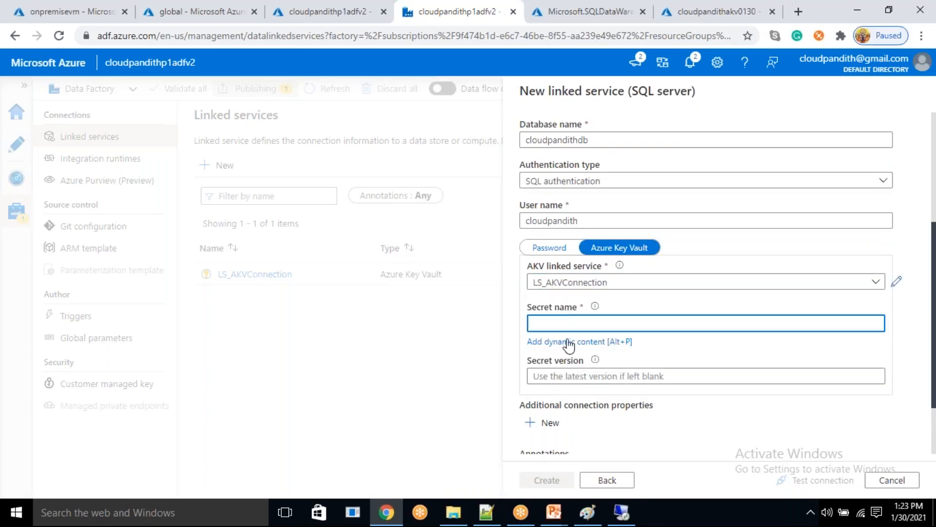
text(sqlserverpwd)
click(824, 480)
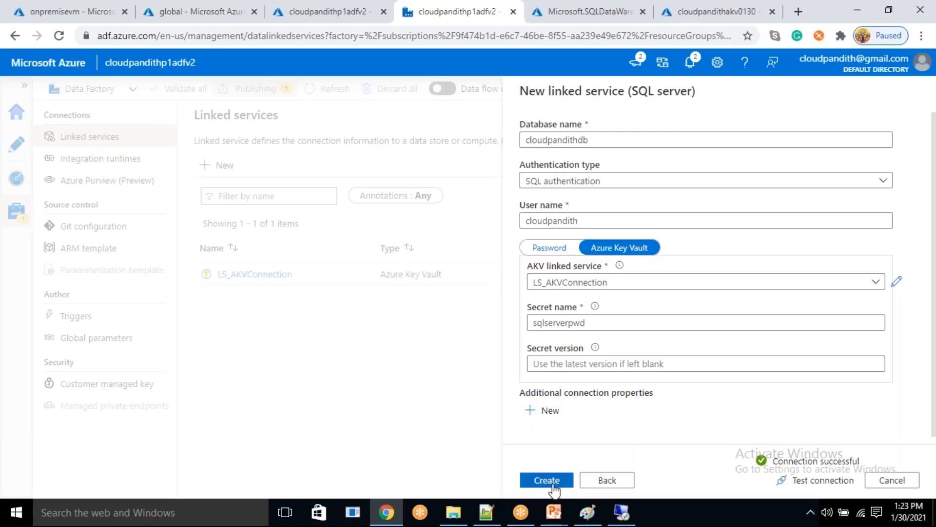
click(557, 488)
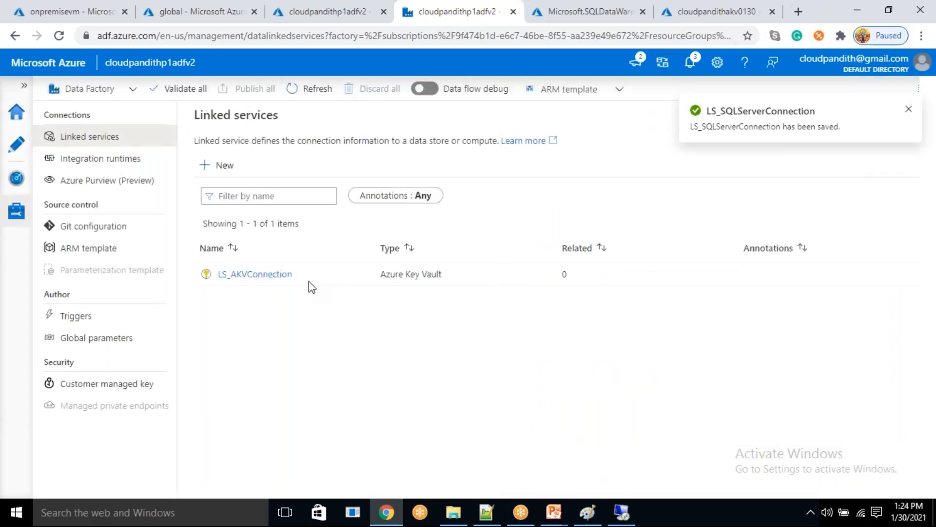
- Start another linked service, searching the data stores for gen2 and choosing Azure Data Lake Storage Gen2
click(220, 165)
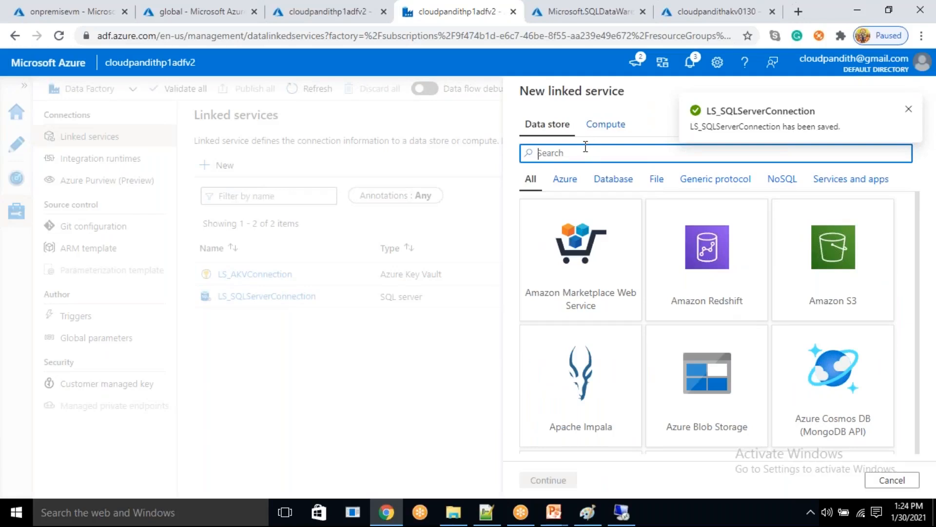
text(gen2)
click(585, 259)
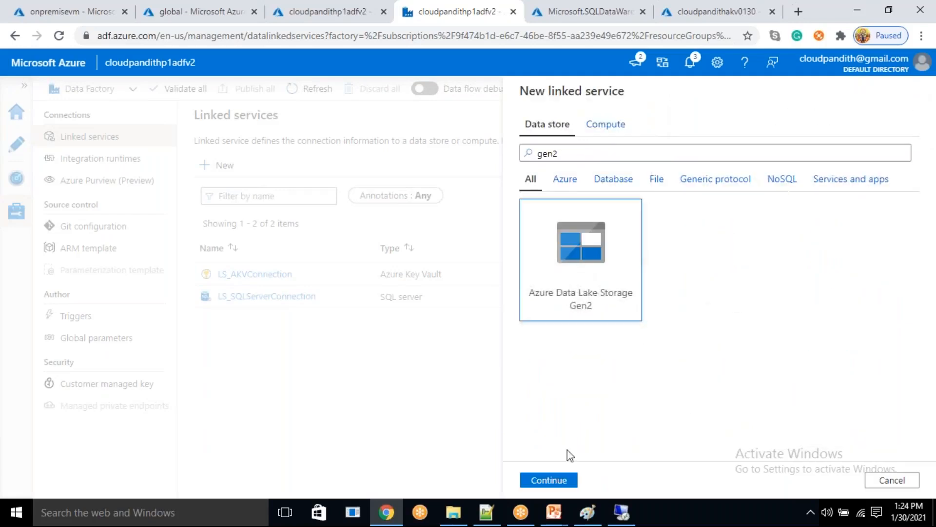
click(555, 480)
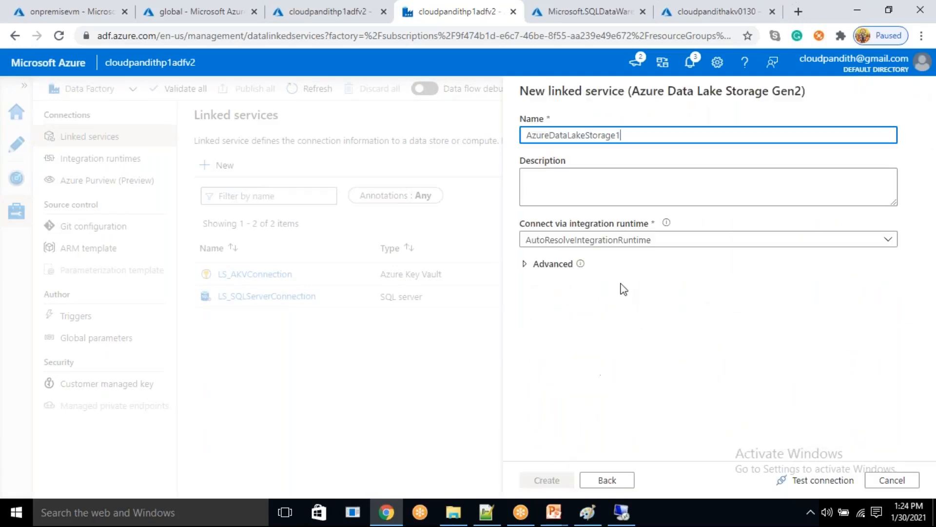
- Name the Data Lake Storage linked service LS_ADLSGen2_Connection
double_click(637, 128)
key(BackSpace)
text(LS_ADLSG)
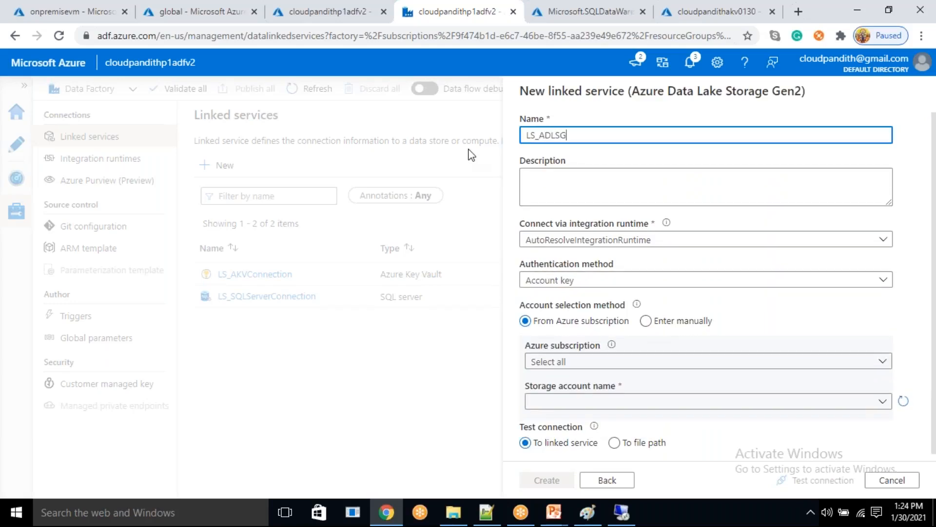
text(en2_Connectiion)
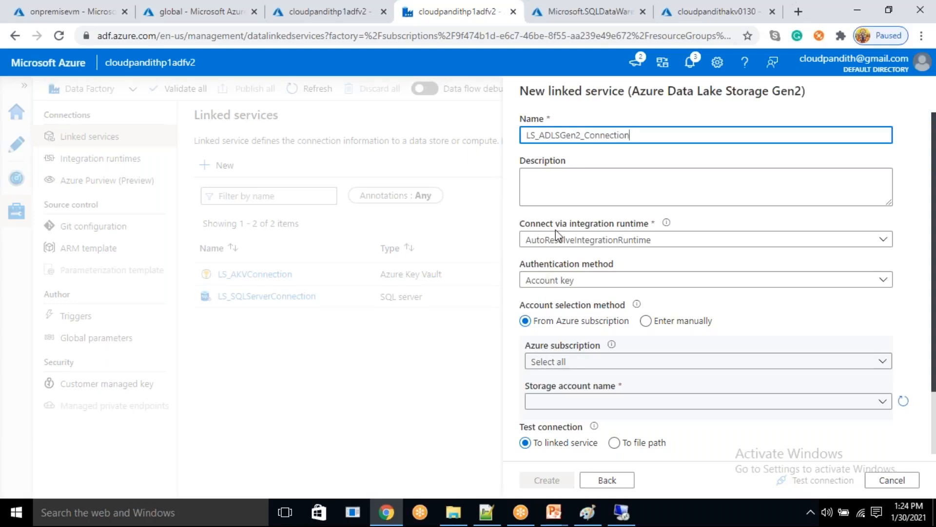
- Select Azure subscription 1 and the storage account cloudpandithadlsgen2 for the Data Lake Storage linked service
scroll(571, 303, down, 2)
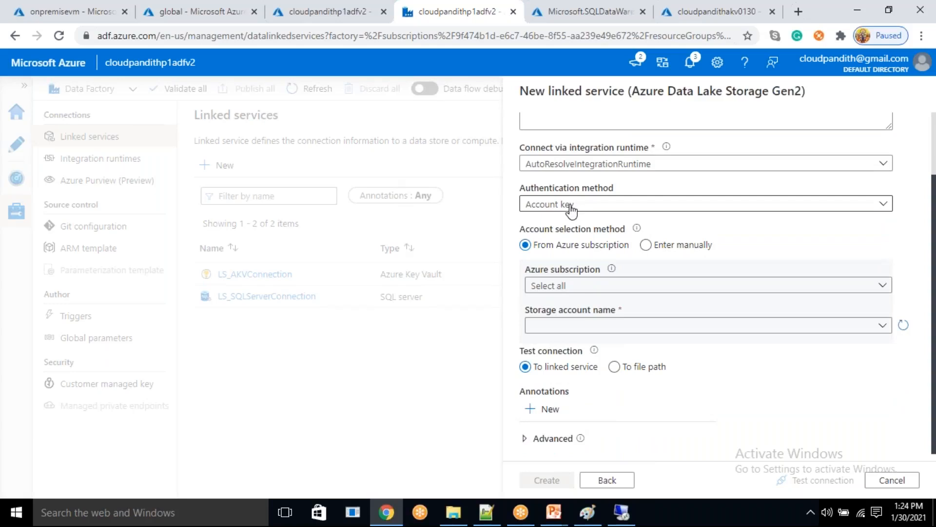
click(585, 287)
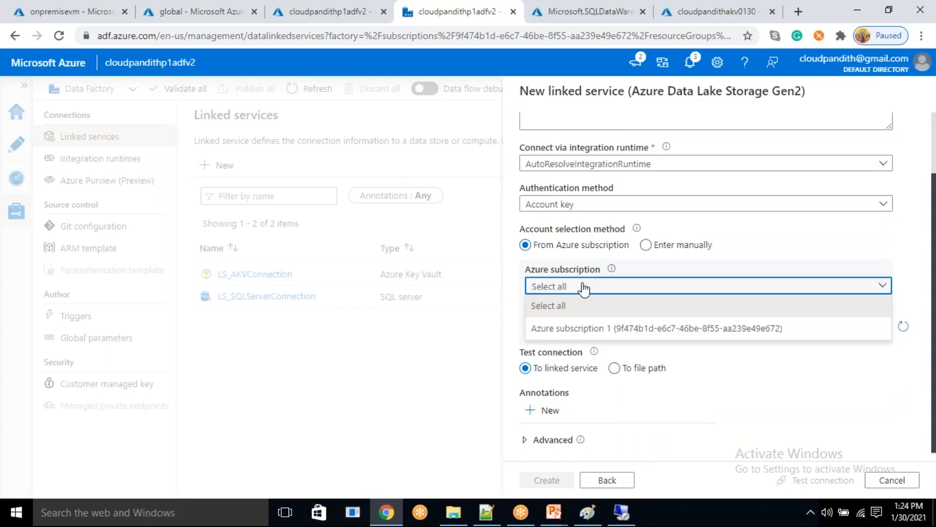
click(574, 329)
click(575, 329)
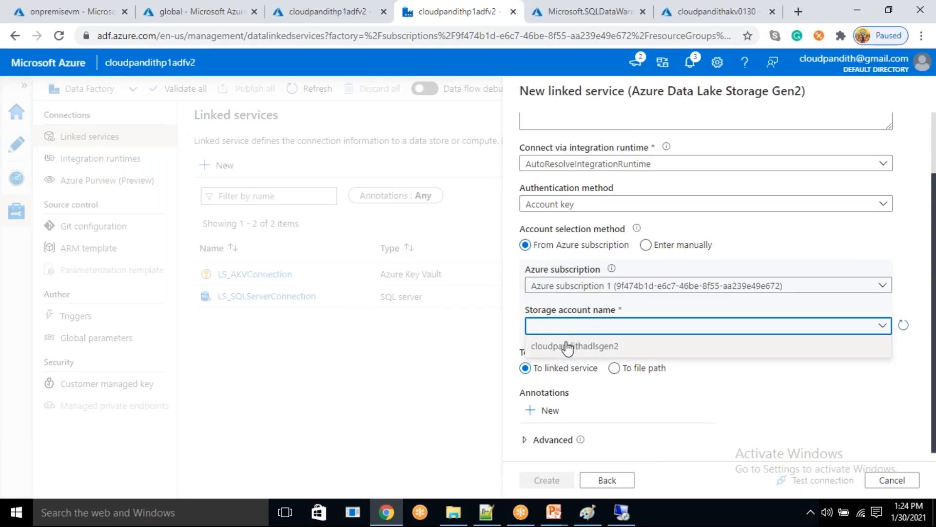
click(549, 345)
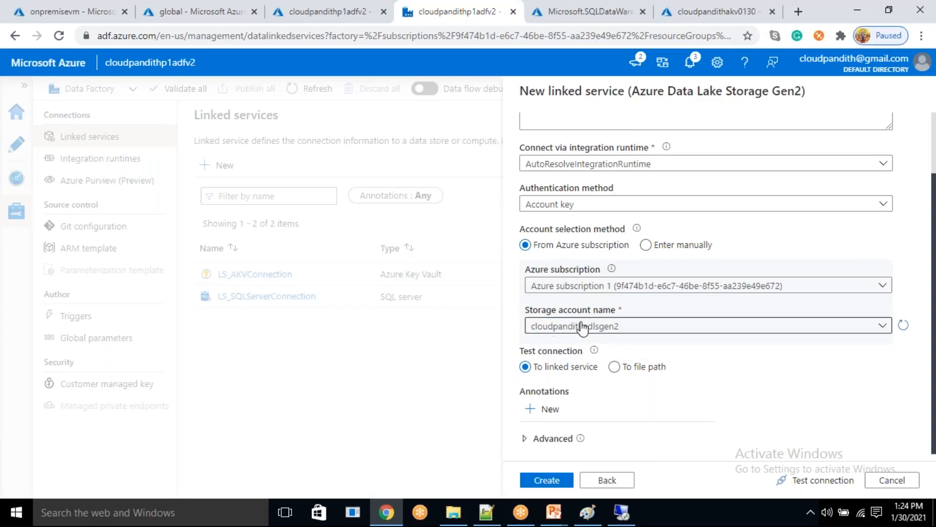
- Test the Data Lake Storage linked service's connection and create the linked service
click(822, 481)
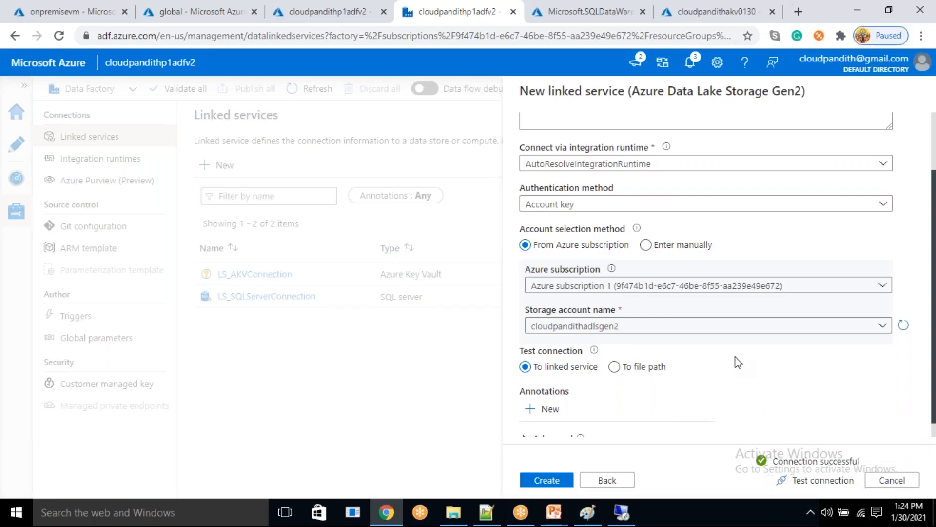
click(549, 482)
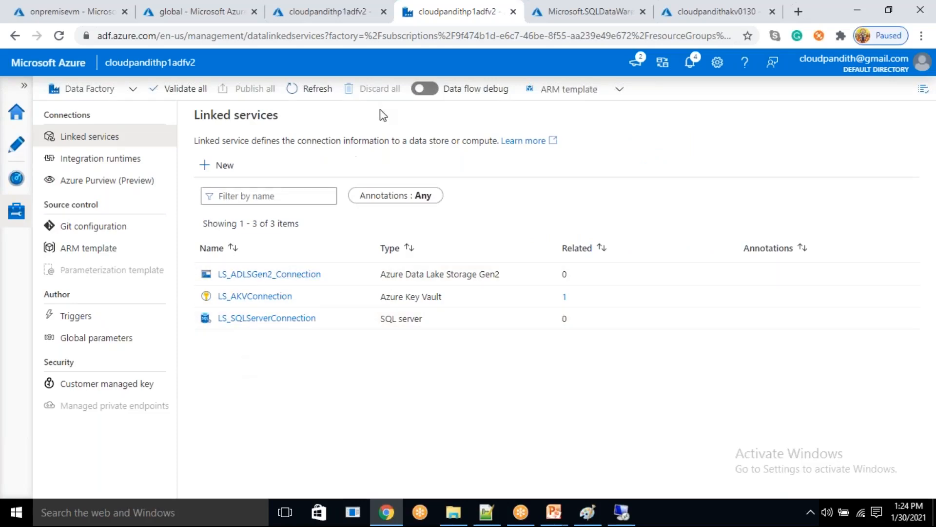
- Create a new pipeline in the factory's authoring area
click(16, 152)
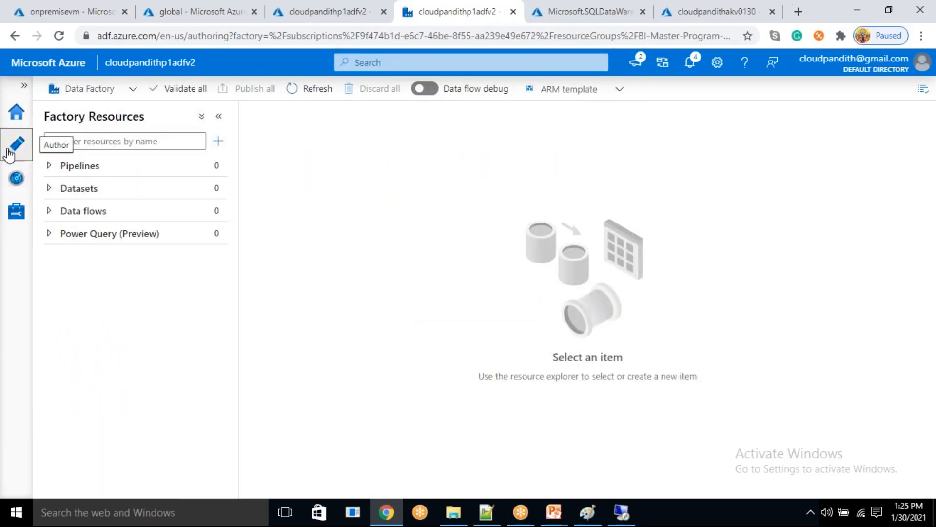
click(219, 143)
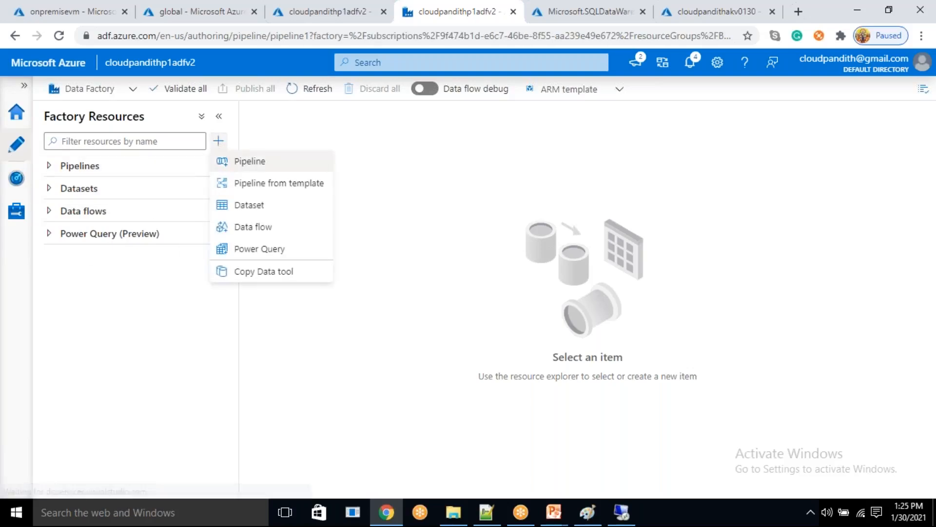
click(244, 161)
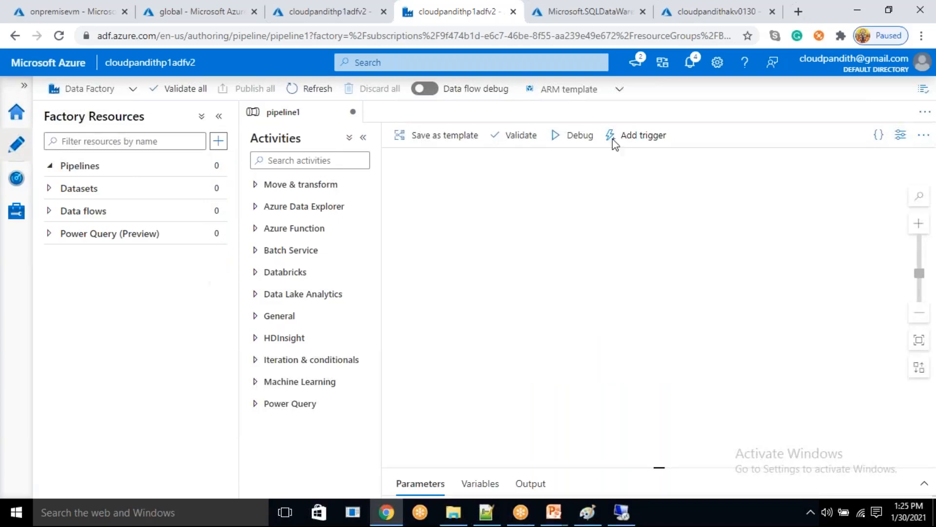
- Rename the new pipeline as PL_OnpremiseSQLServer_ADLSGen2 in its properties
click(900, 134)
click(778, 233)
drag(777, 233, 731, 238)
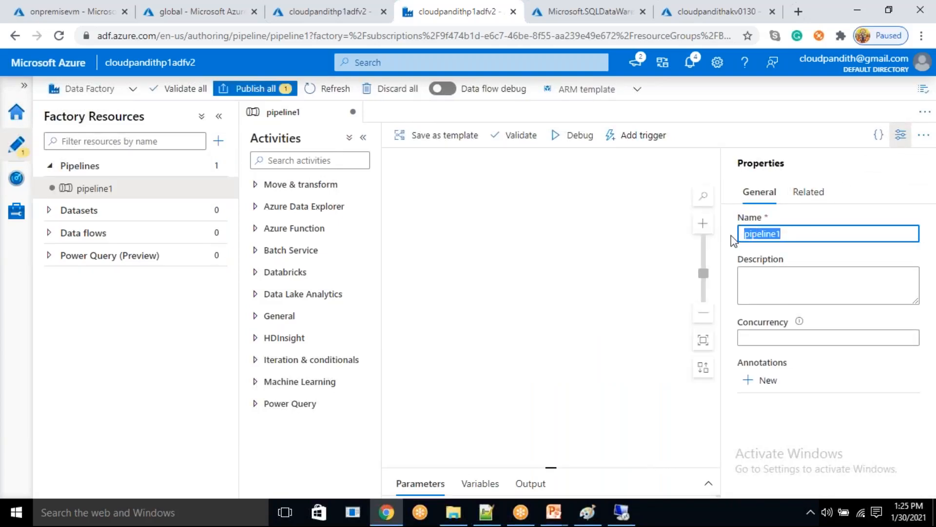
key(BackSpace)
text(PL_Onpremiose)
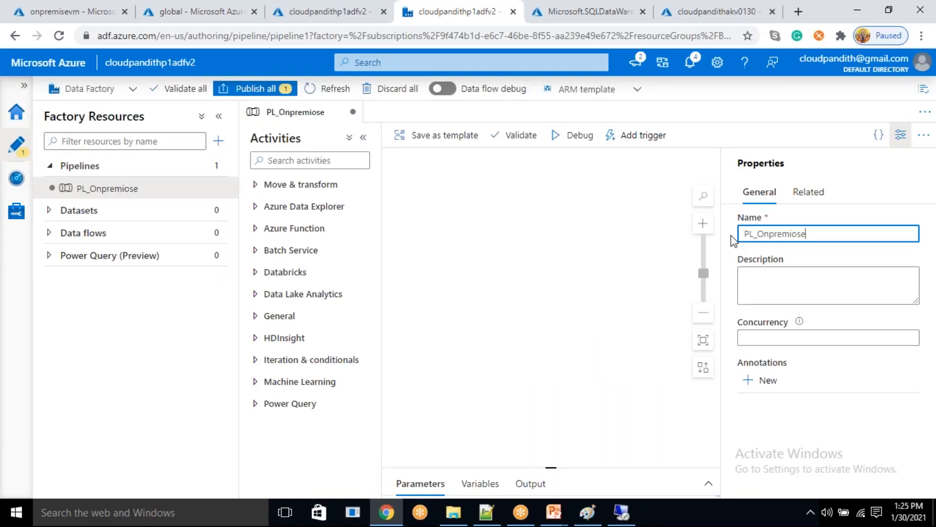
key(BackSpace)
key(BackSpace)
key(BackSpace)
text(seSQLServer)
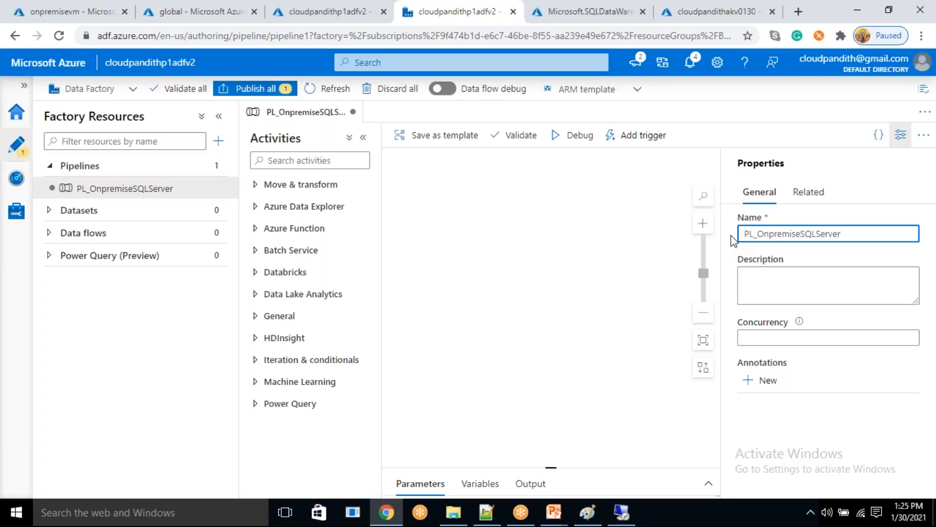
text(_ADLSGen2)
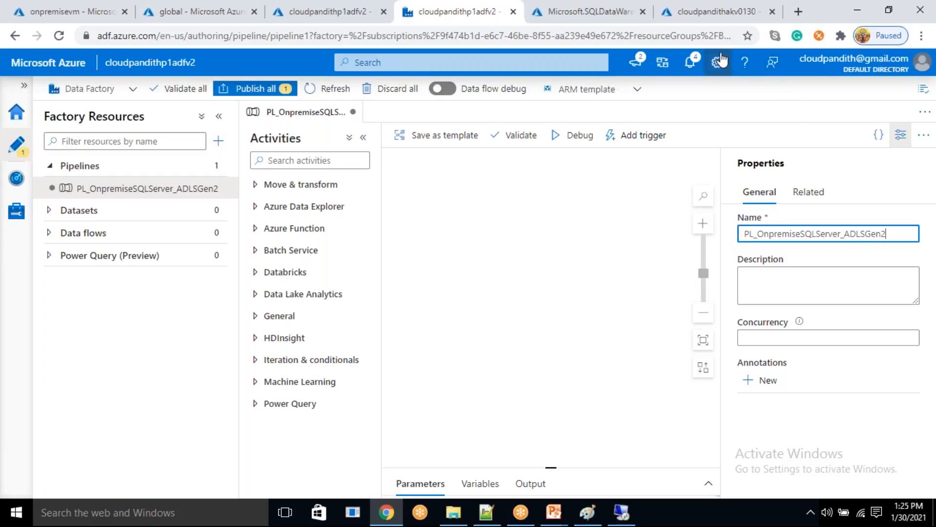
click(707, 25)
click(901, 135)
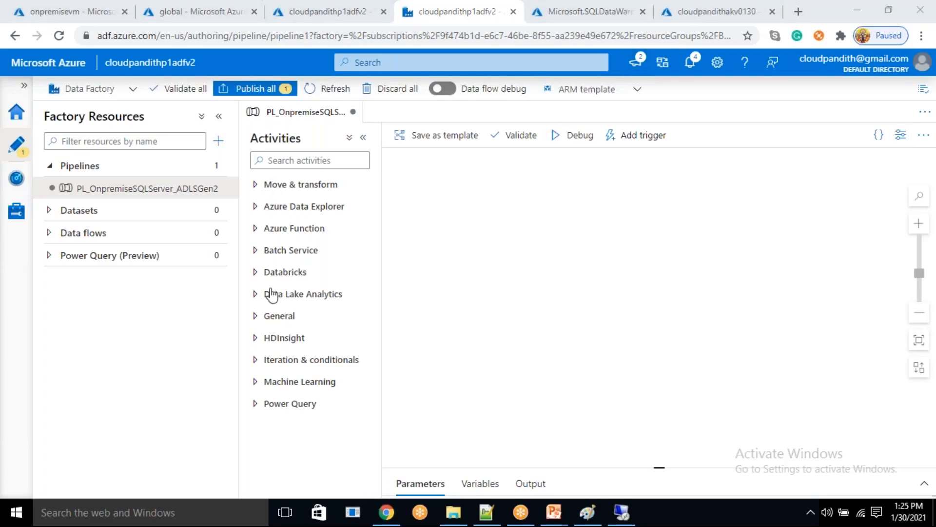
- Add a Lookup activity from the General activities to the pipeline canvas
click(271, 318)
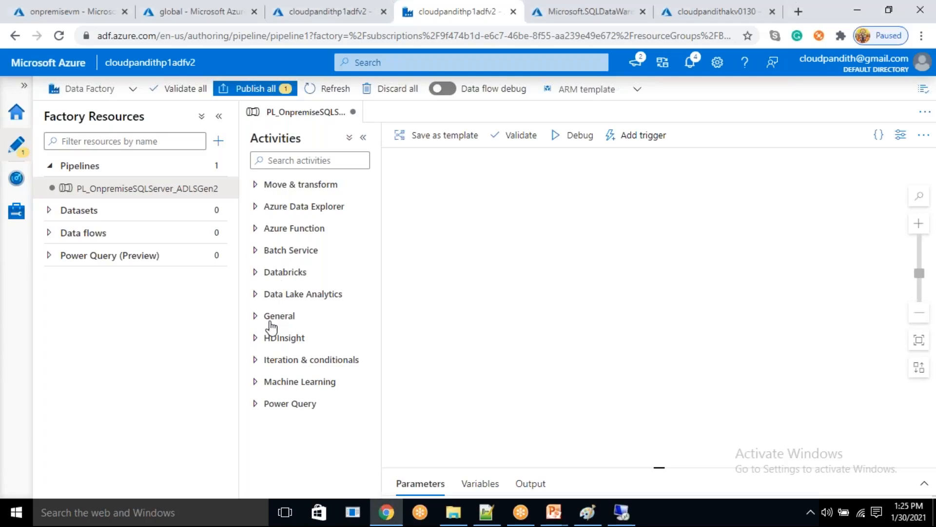
scroll(286, 335, down, 5)
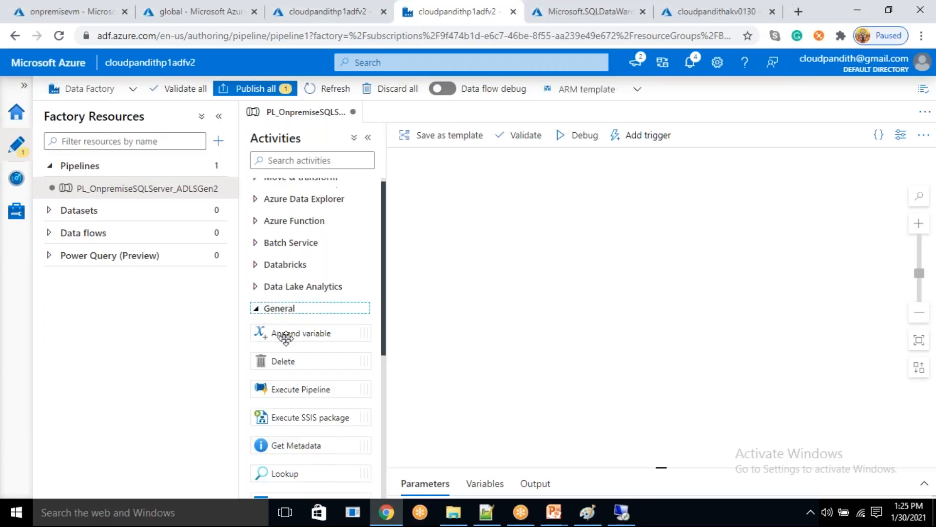
drag(288, 209, 468, 242)
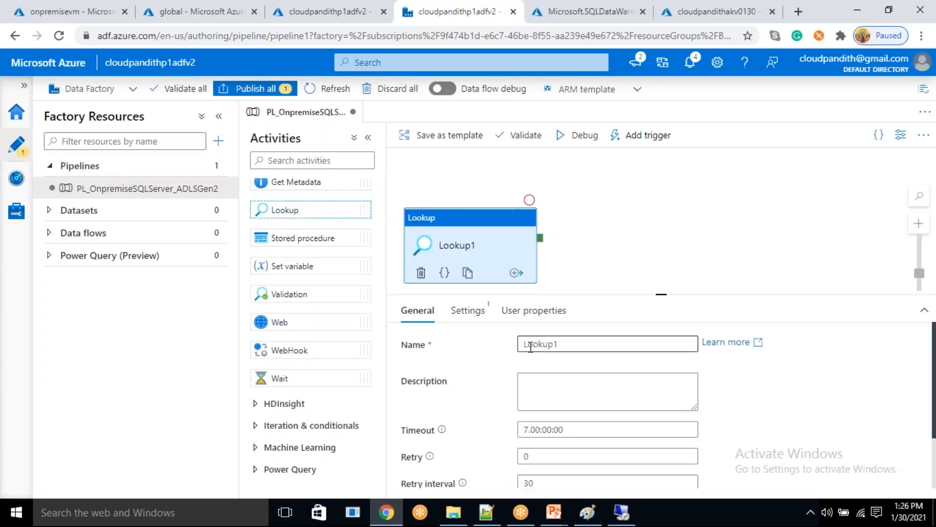
- Start a new source dataset for the Lookup activity, searching for sql server and choosing SQL server as the data store
click(471, 312)
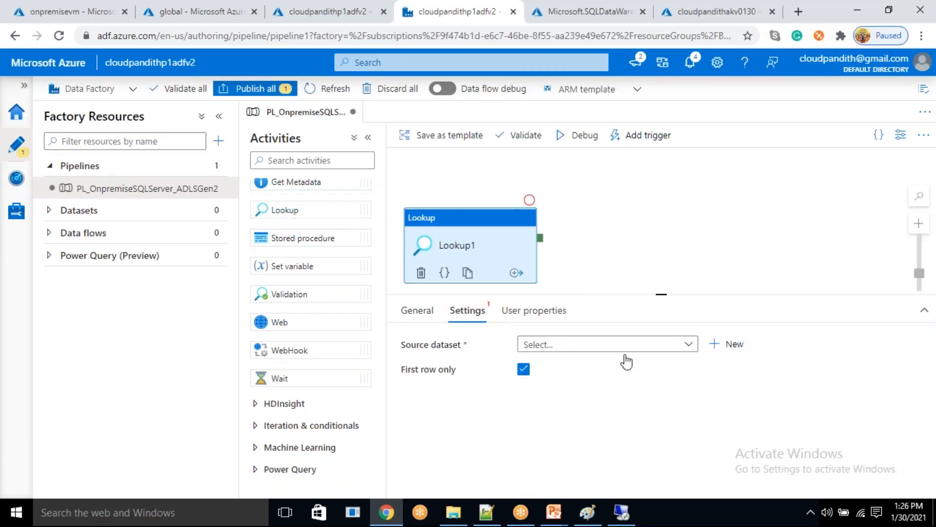
click(733, 345)
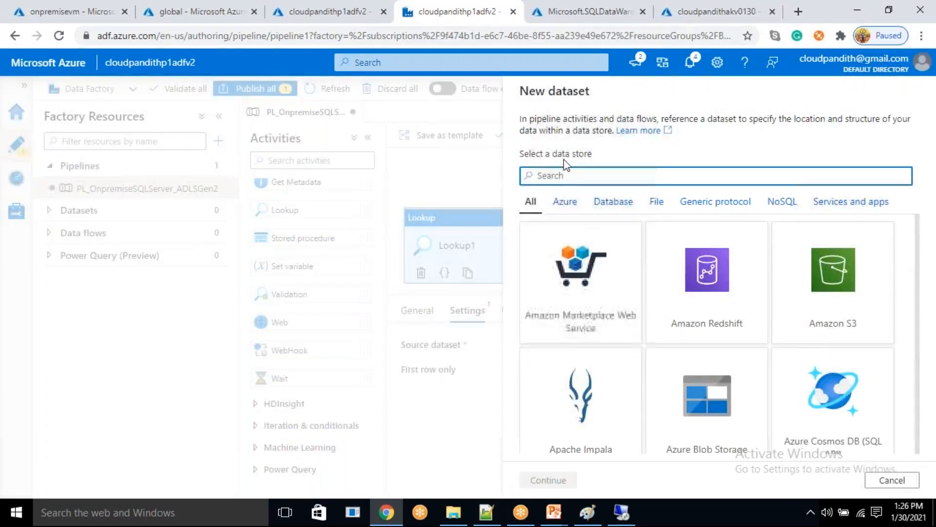
click(558, 176)
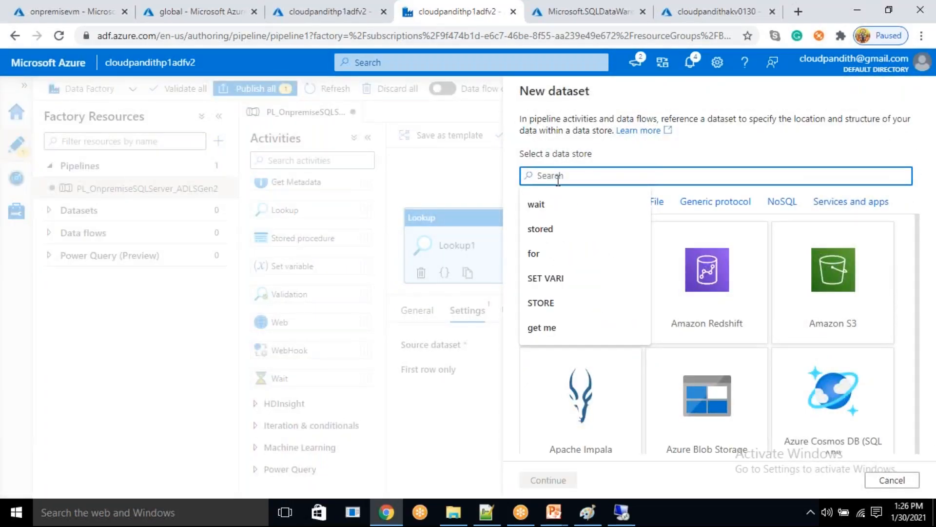
text(sql server)
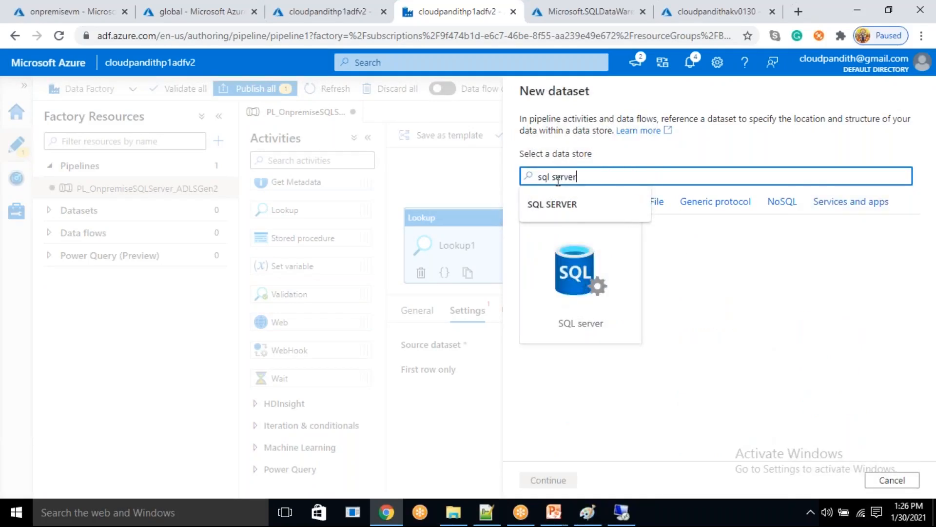
click(581, 283)
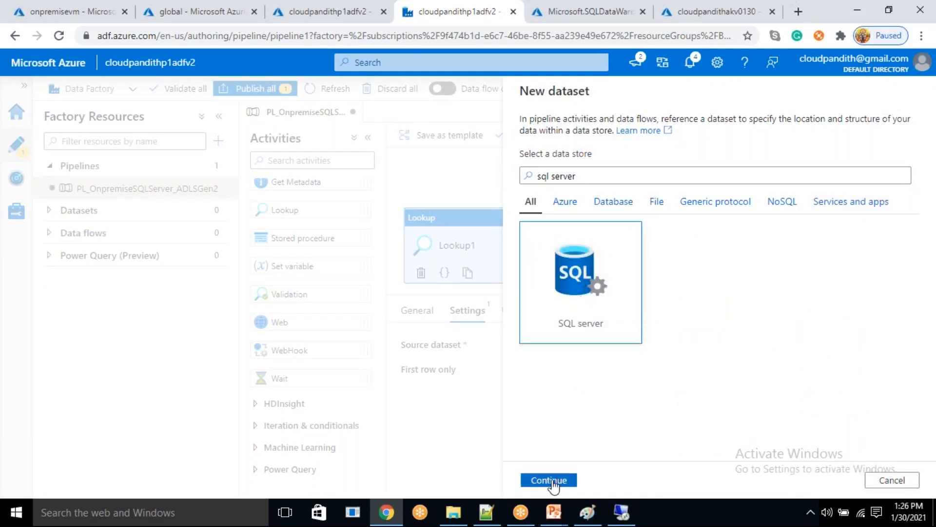
click(549, 479)
- Name the lookup's source dataset DS_SQLServer_LKP
drag(607, 134, 437, 101)
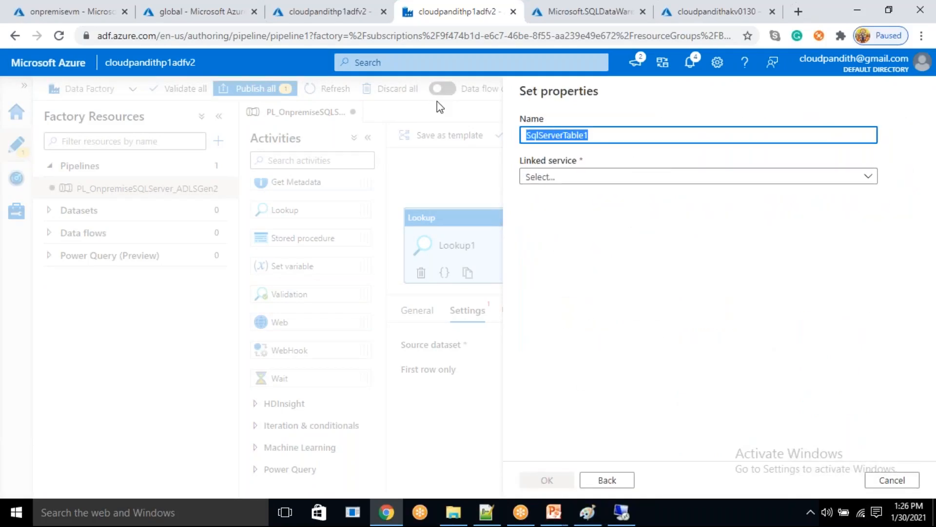
key(BackSpace)
text(DS_)
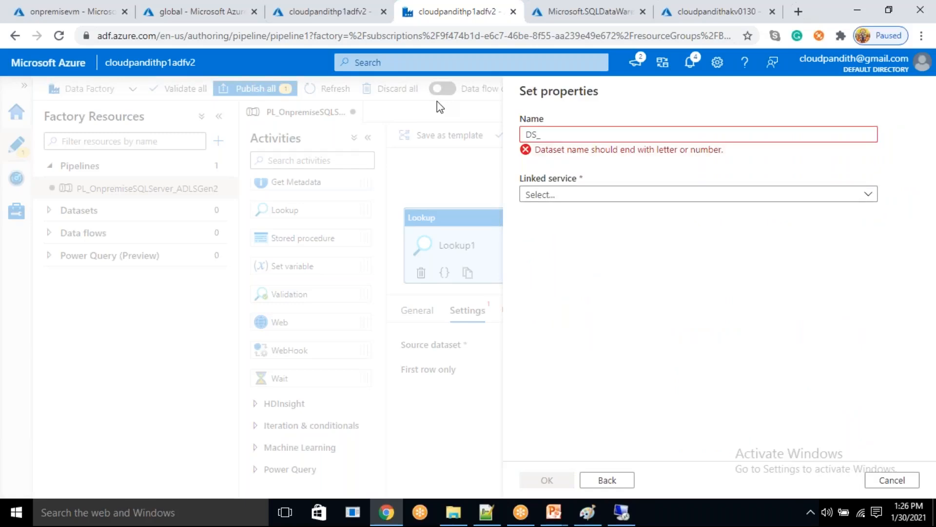
text(S)
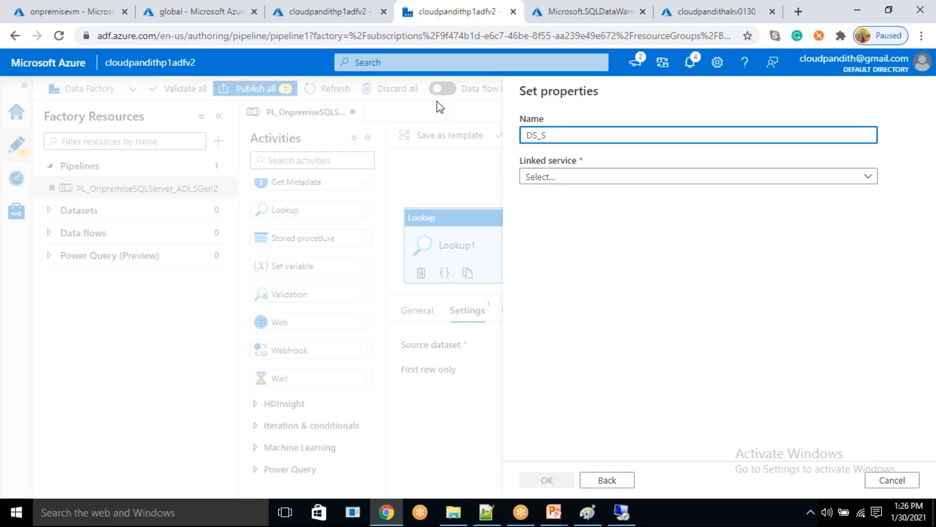
key(BackSpace)
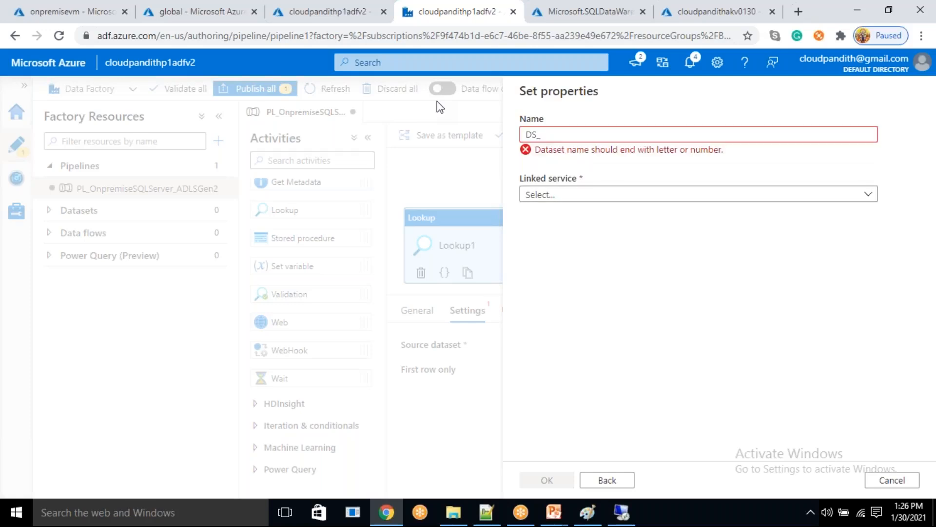
text(S)
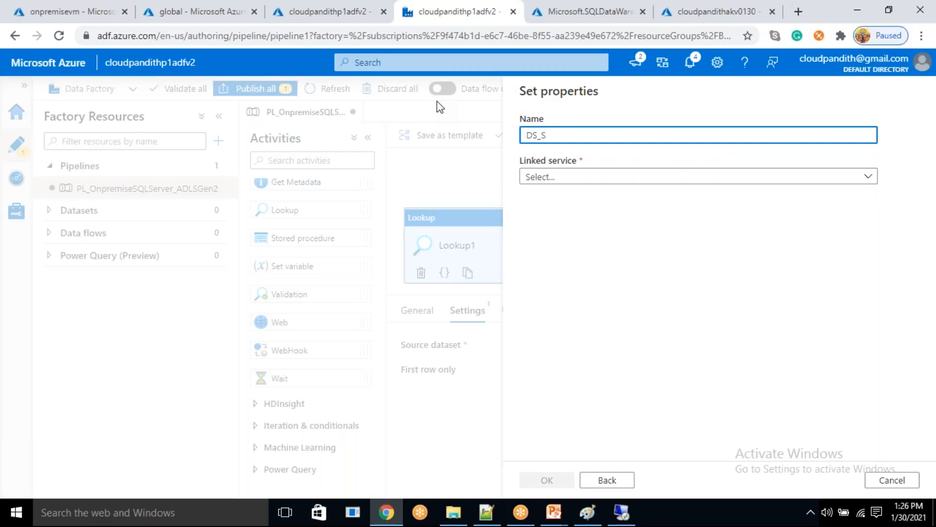
text(QLServer_LKP)
- Connect the dataset through the linked service LS_SQLServerConnection, leave its table name empty, and create it
click(588, 177)
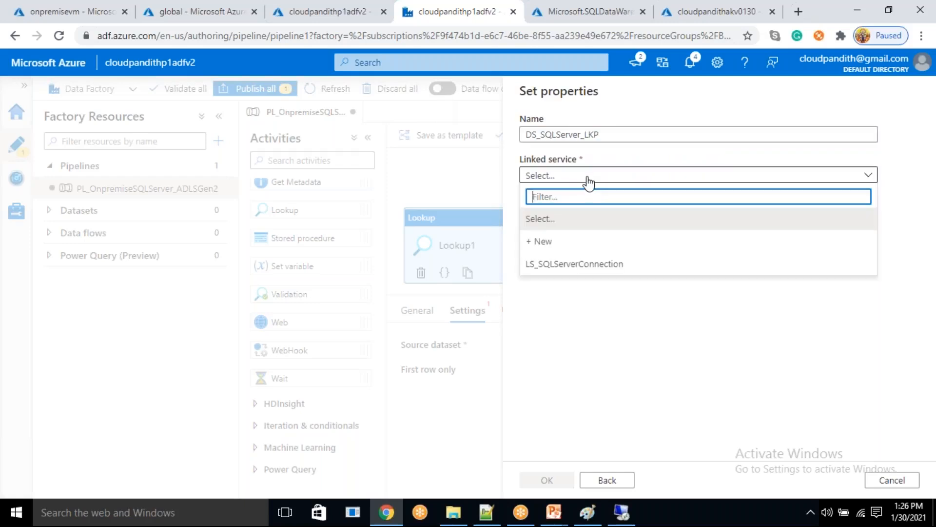
click(568, 266)
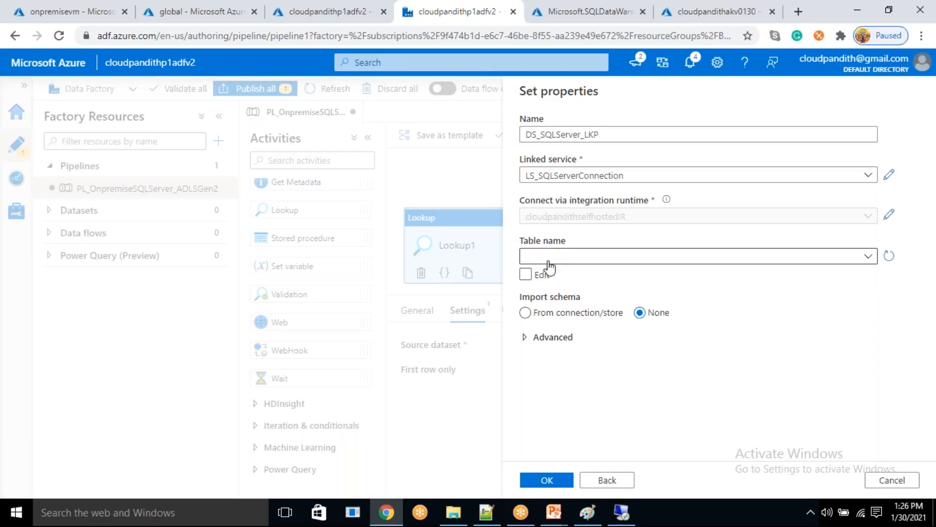
click(548, 262)
click(566, 438)
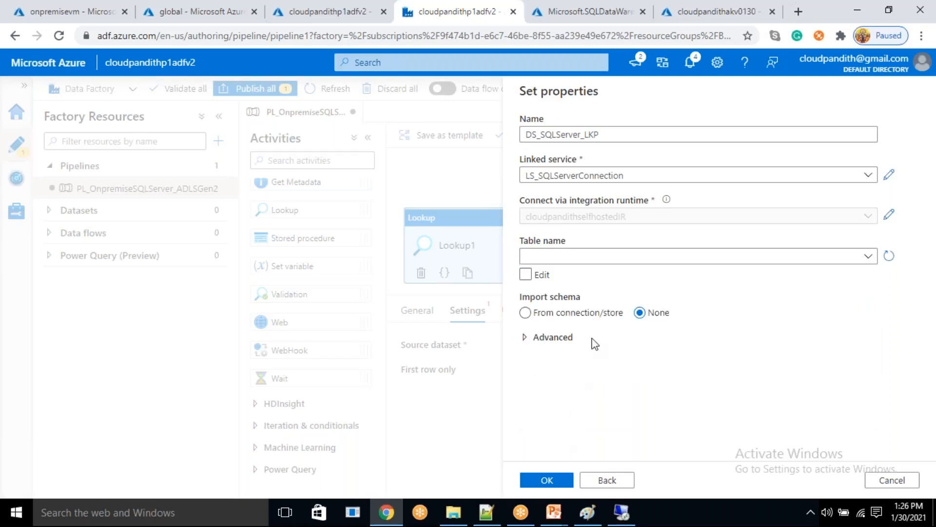
click(548, 486)
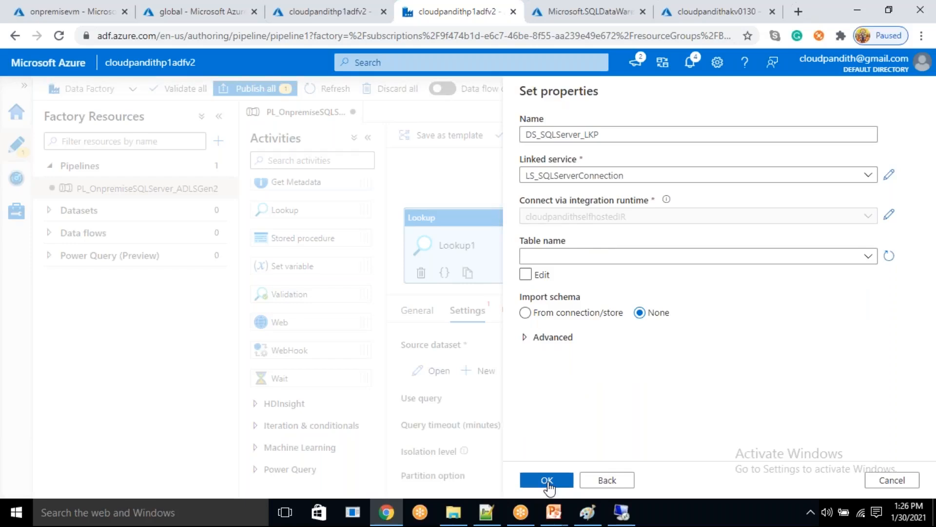
- Make the lookup use the query select * from metadata where status<>'succeeded', accepting the suggested space before succeeded
click(569, 399)
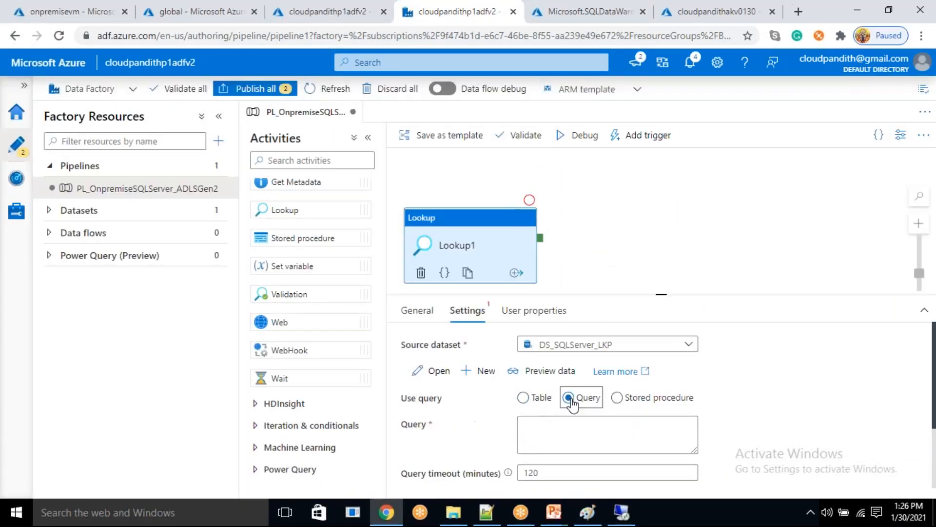
click(570, 426)
text(select * from metad)
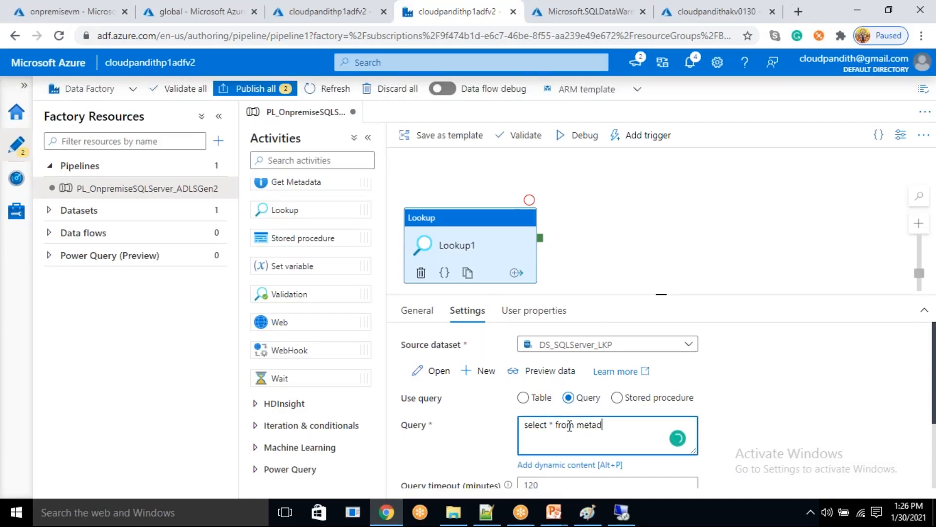
text(ata where status<>')
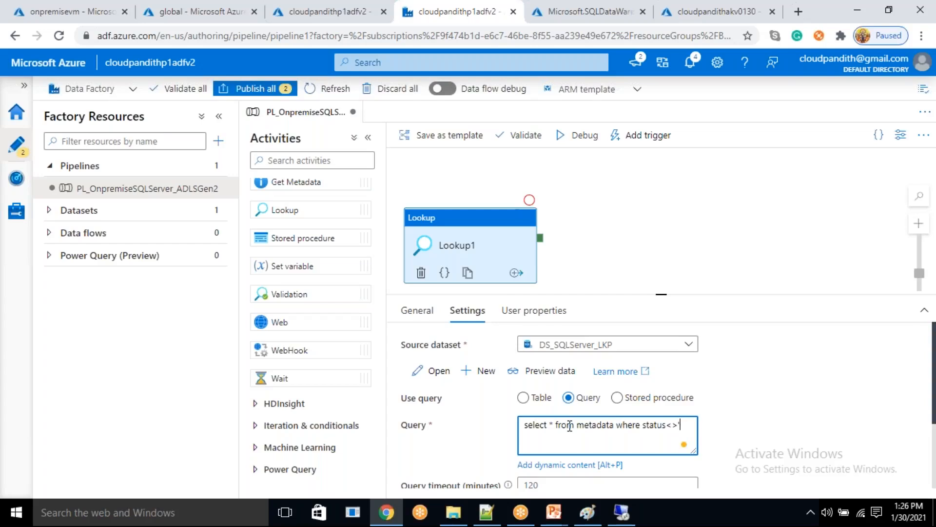
text(succeeded)
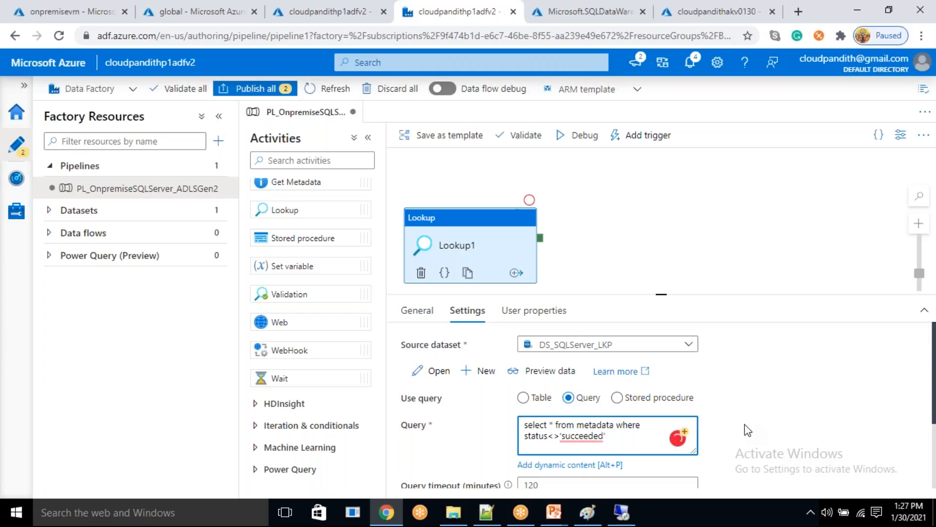
text(')
mouse_move(593, 435)
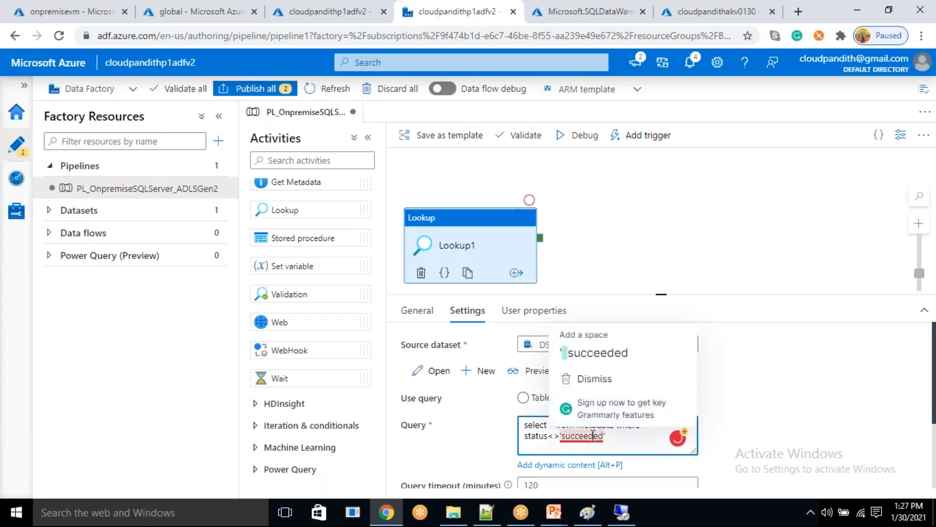
click(594, 353)
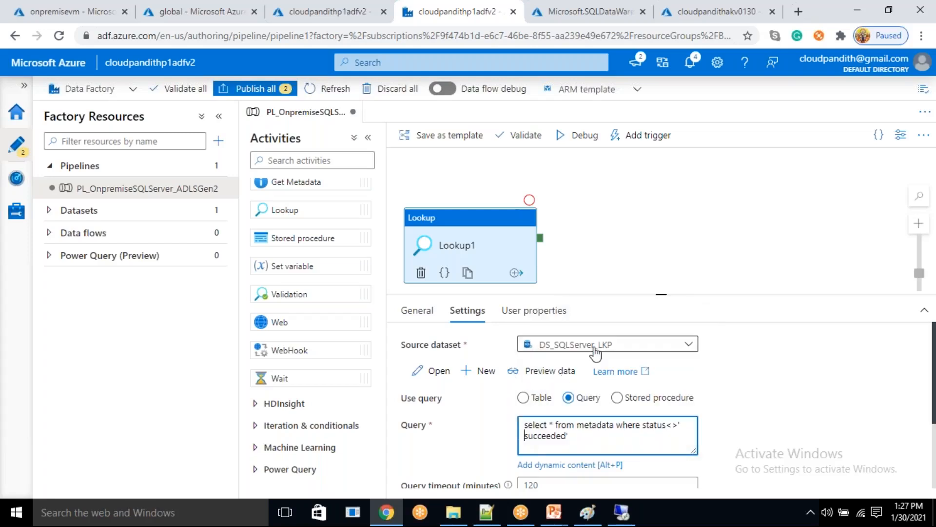
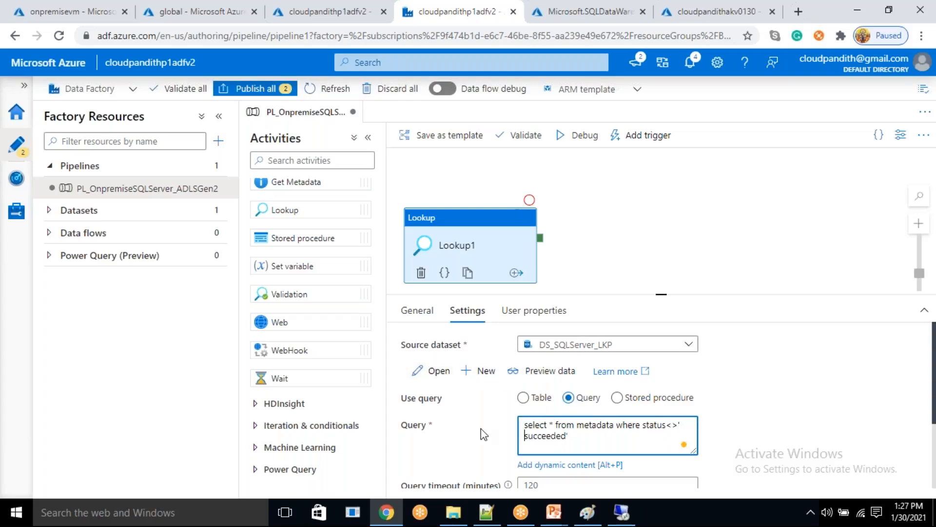
- Turn off First row only for the Lookup activity and preview the data its query returns
scroll(484, 434, down, 3)
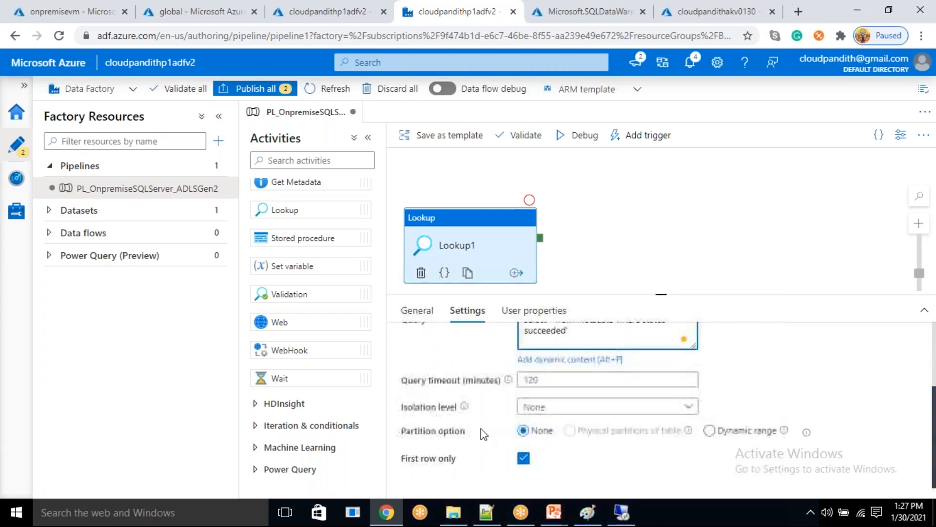
click(520, 459)
scroll(480, 445, up, 3)
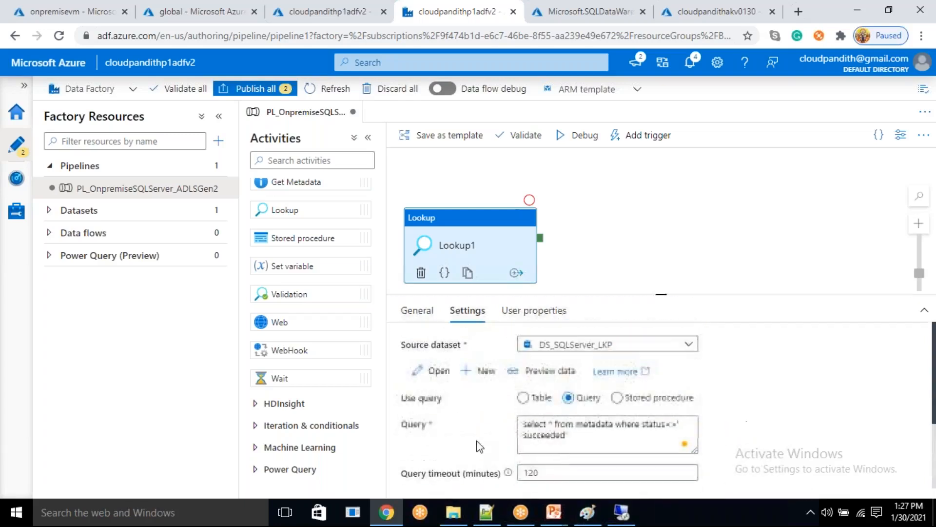
click(547, 371)
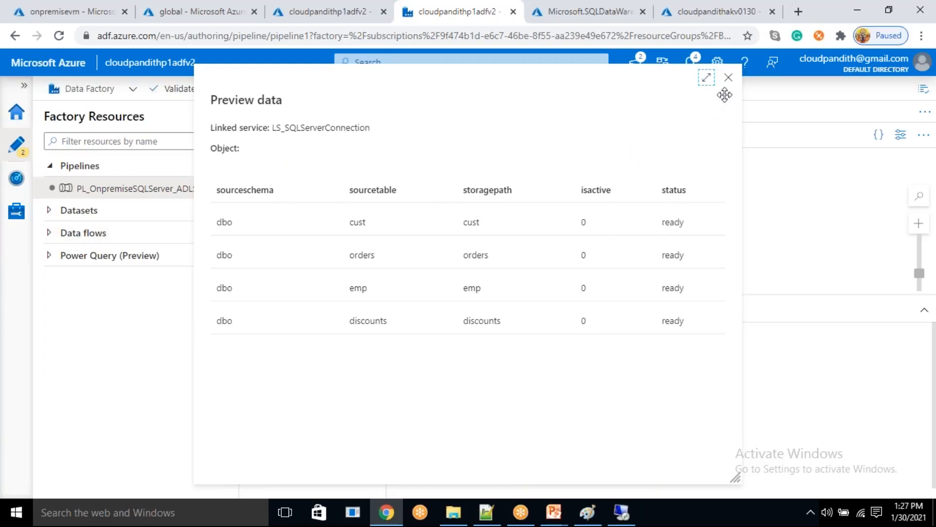
click(728, 77)
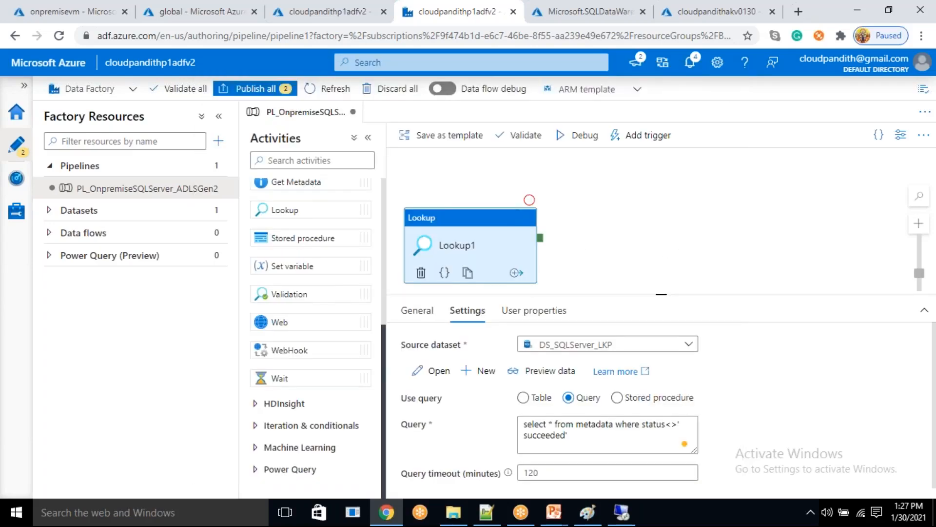
- Add a ForEach activity from Iteration & conditionals to the pipeline and connect Lookup1's success output to it
click(285, 426)
drag(285, 409, 623, 252)
drag(542, 243, 615, 216)
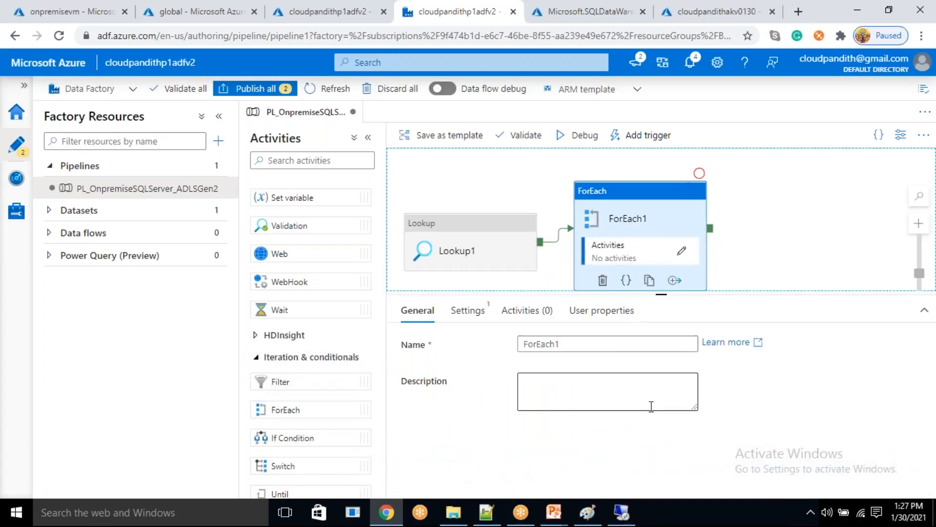
click(468, 311)
click(559, 390)
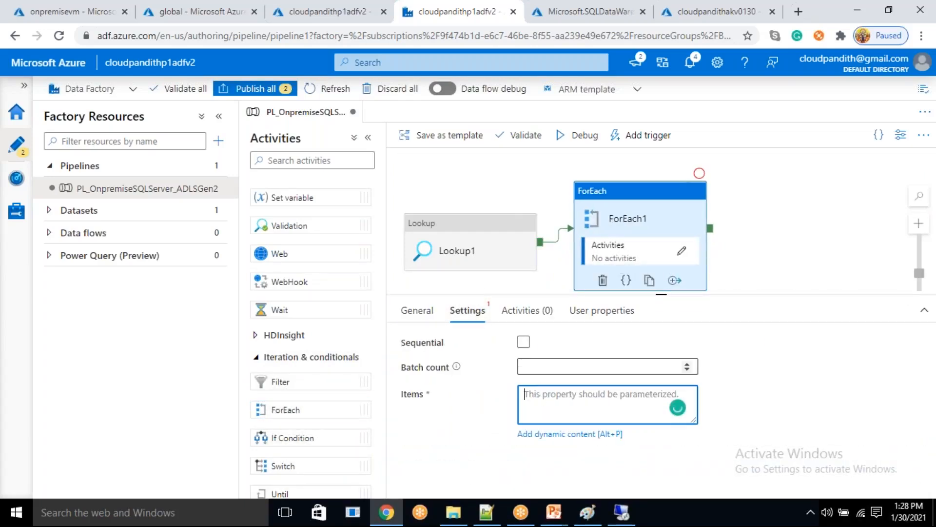
click(523, 341)
click(559, 387)
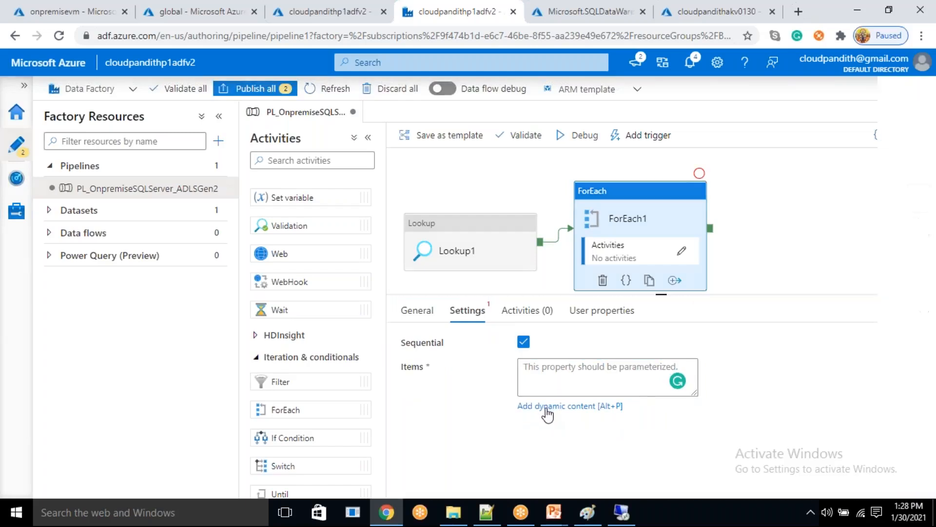
click(548, 409)
scroll(596, 439, down, 2)
scroll(595, 438, down, 3)
click(594, 438)
text(.value)
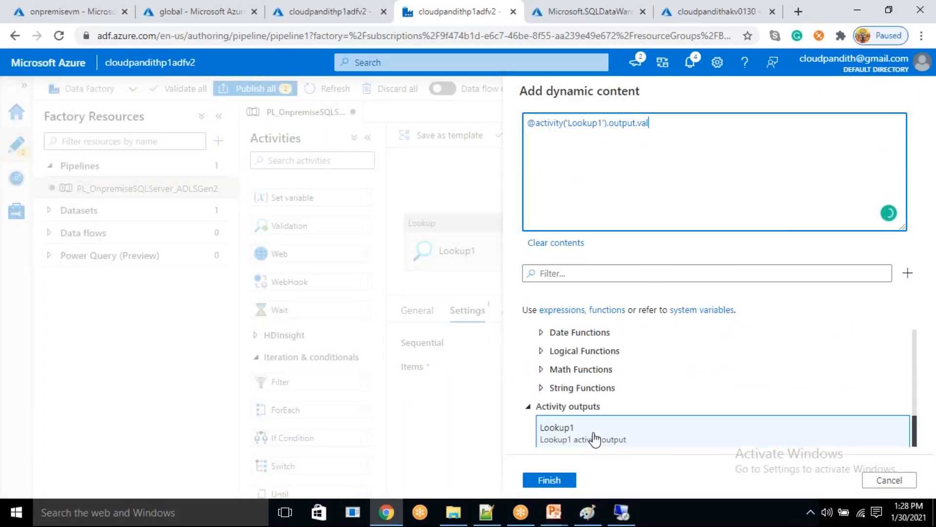
click(559, 481)
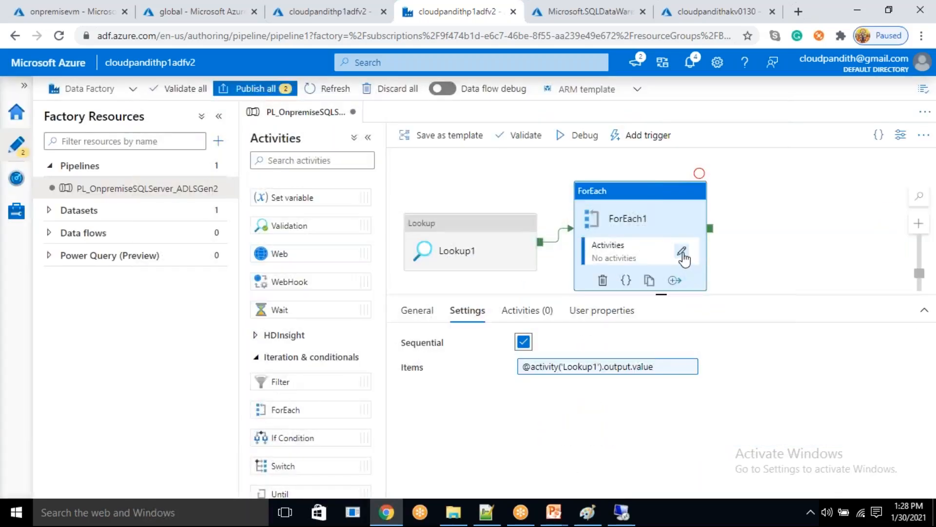
- Open ForEach1's inner activities for editing and add a Copy data activity from Move & transform
click(681, 252)
scroll(292, 258, up, 5)
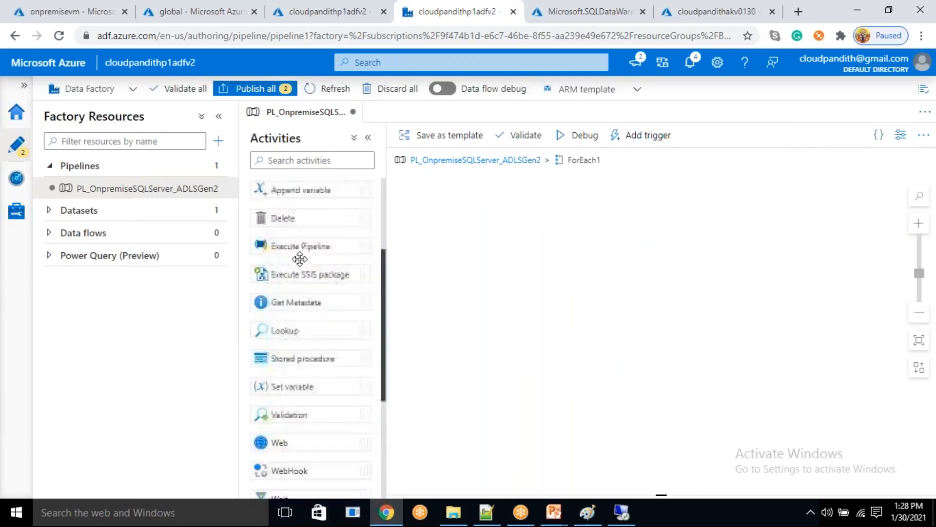
scroll(302, 215, up, 3)
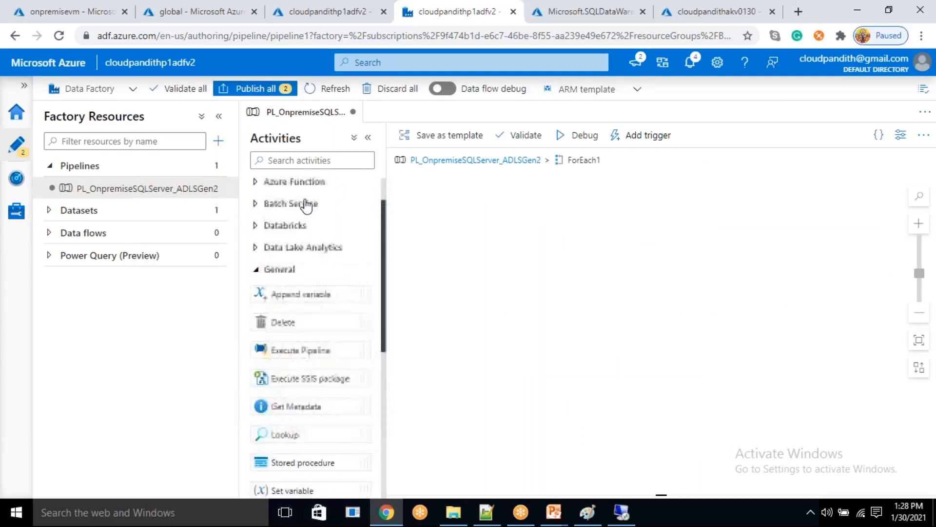
click(308, 188)
drag(297, 210, 608, 244)
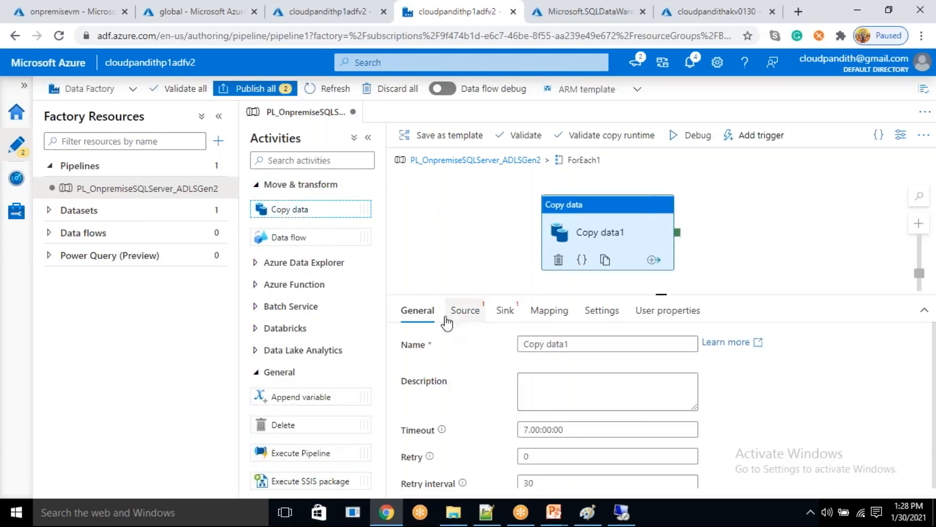
- Start a new source dataset for the Copy data activity, searching for sql server and choosing SQL server as the data store
click(464, 310)
click(735, 346)
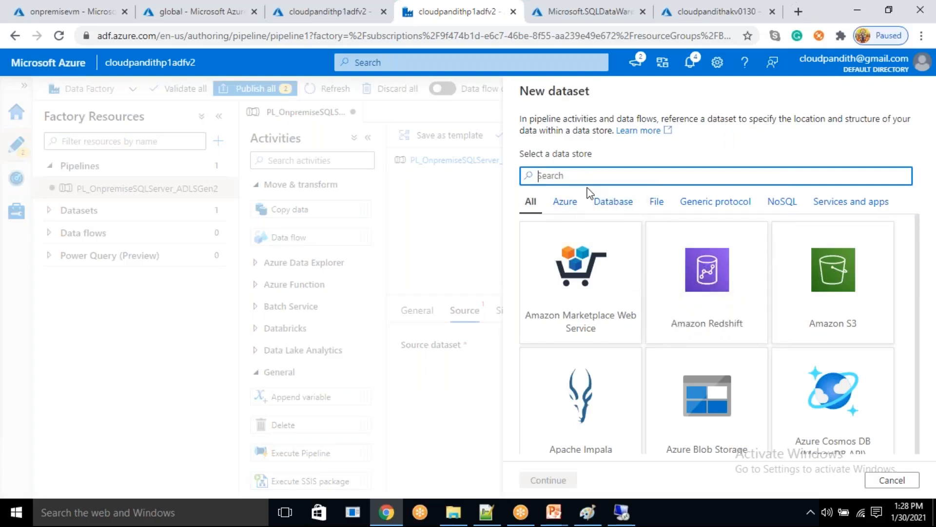
text(sql se)
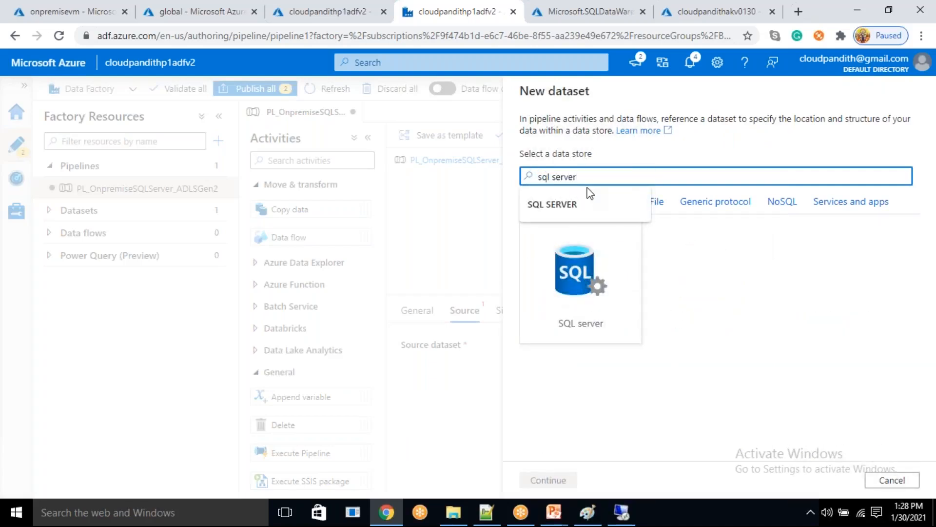
text(rver)
click(590, 200)
click(580, 282)
click(548, 479)
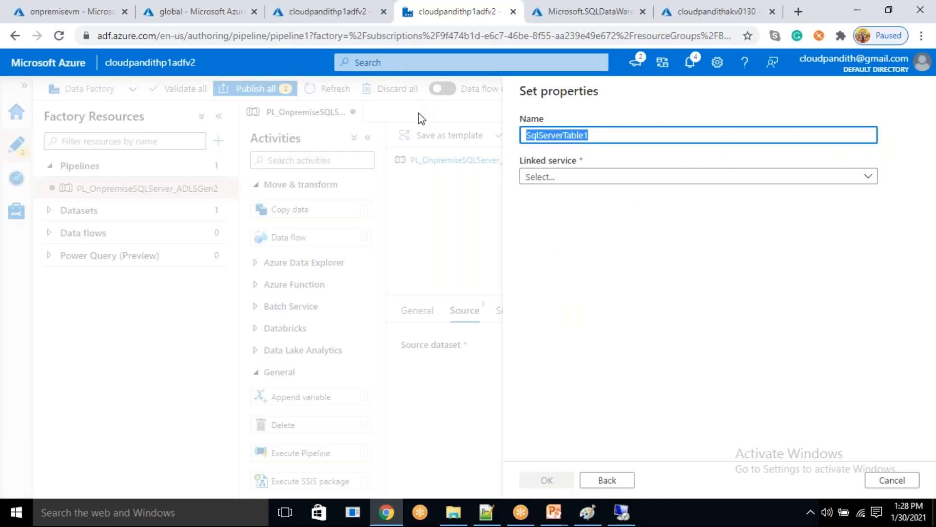
- Name the copy activity's source dataset DS_SQLServer_Sourcedataset
key(BackSpace)
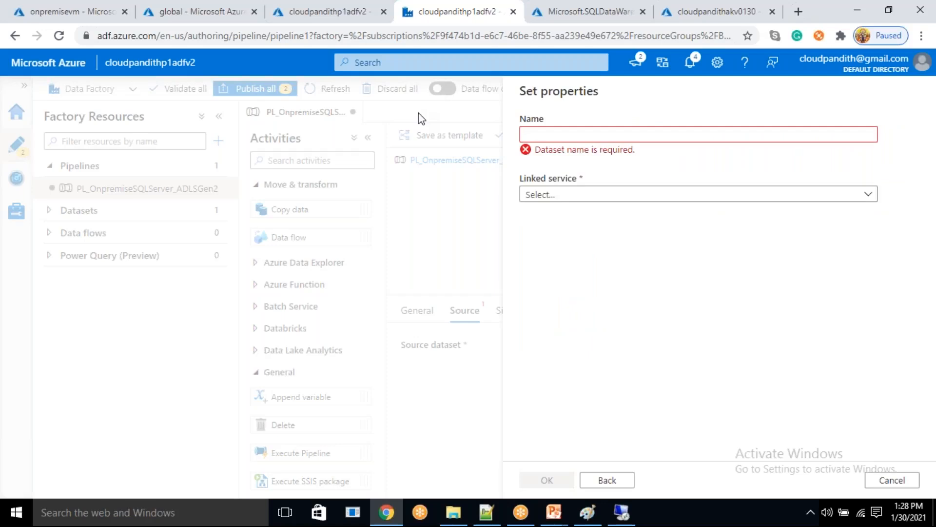
text(DS_)
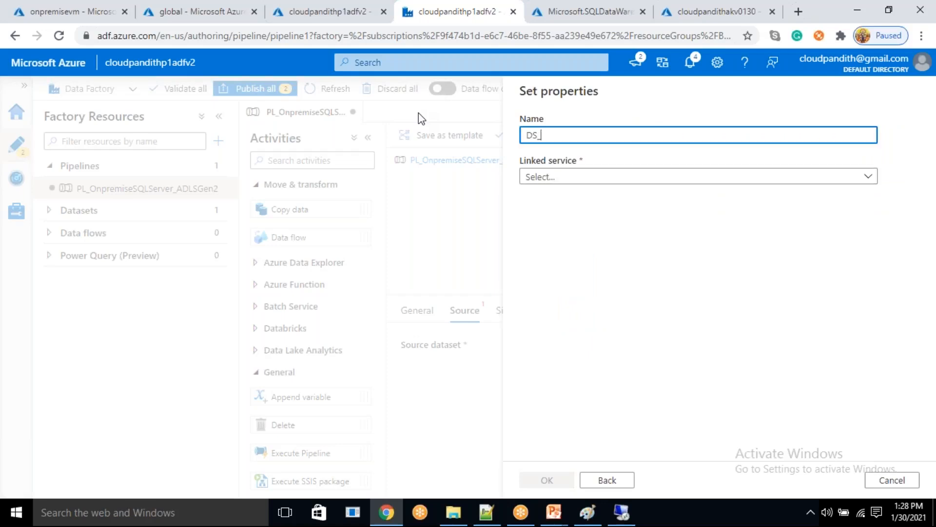
text(S)
text(QLServer_Sourcedataset)
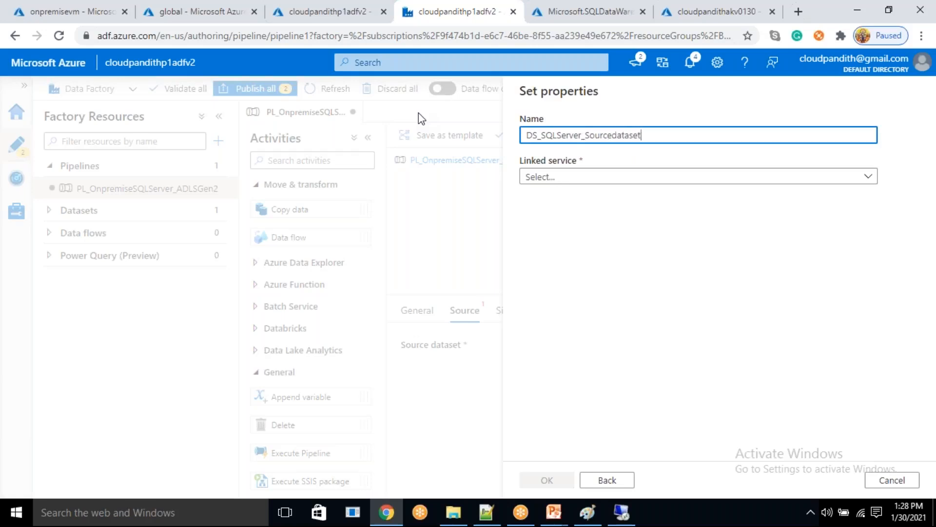
click(581, 176)
click(564, 247)
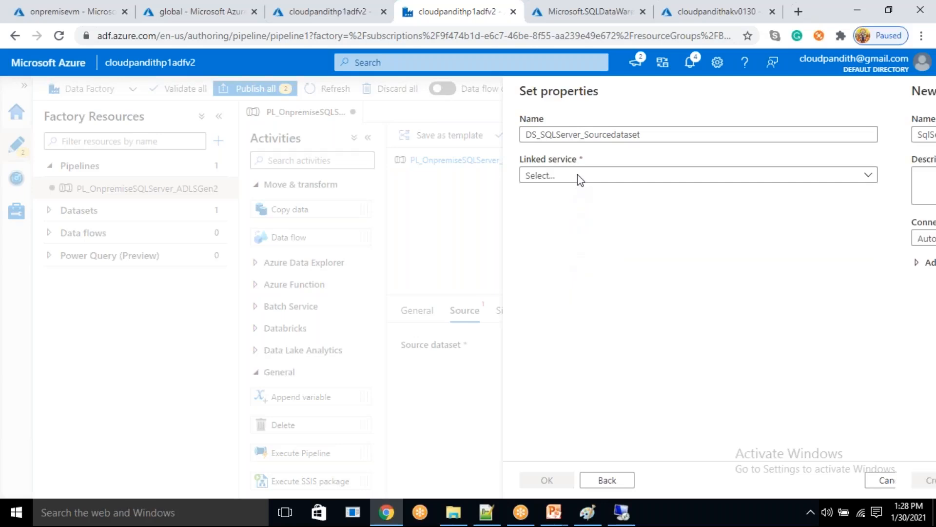
click(892, 480)
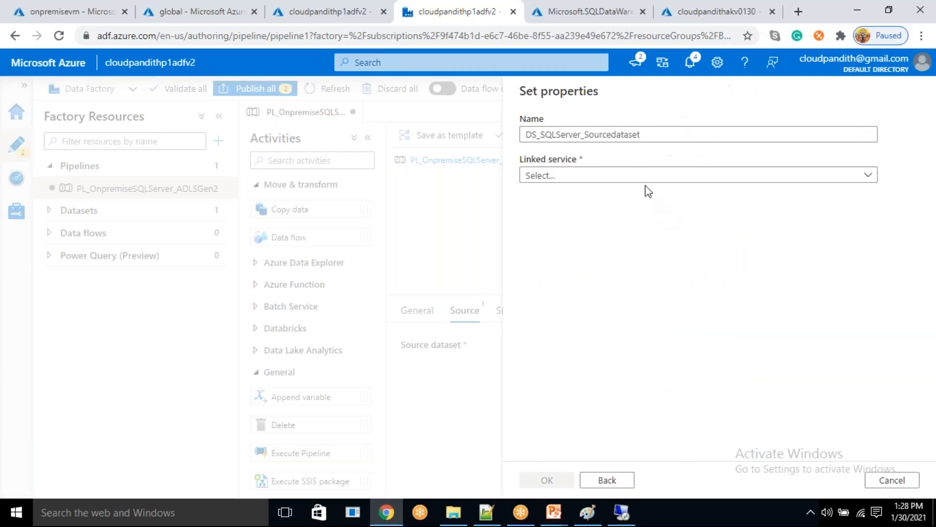
- Connect the source dataset through the linked service LS_SQLServerConnection, leave its table name empty, and create it
click(644, 175)
click(558, 266)
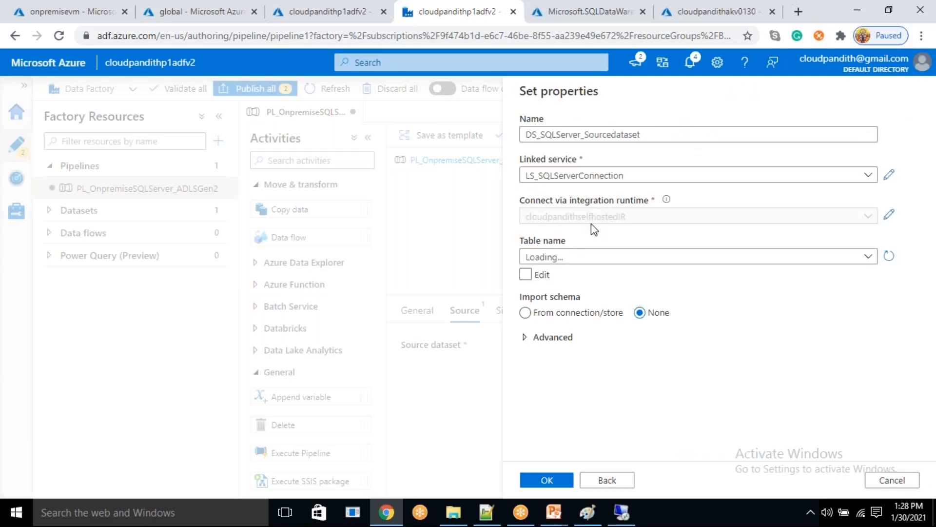
click(570, 258)
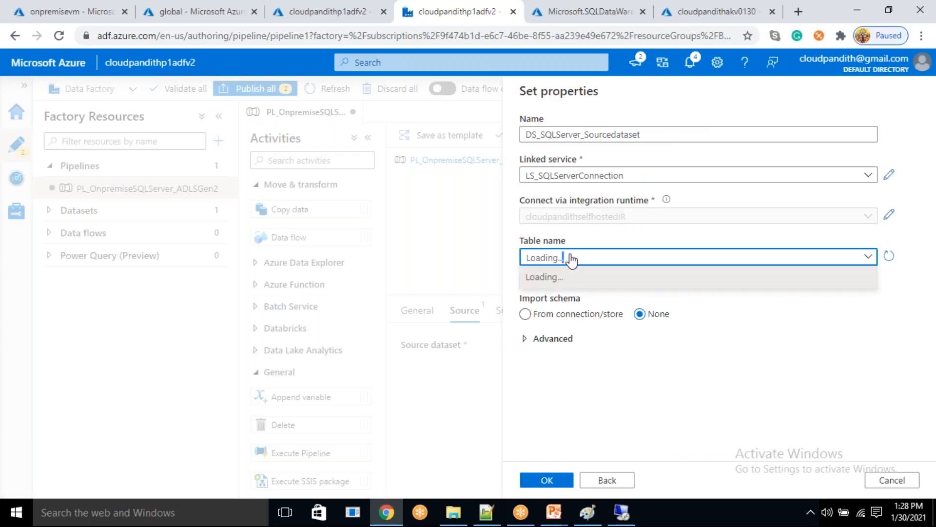
click(572, 258)
click(572, 259)
click(572, 259)
click(572, 258)
click(572, 259)
click(572, 259)
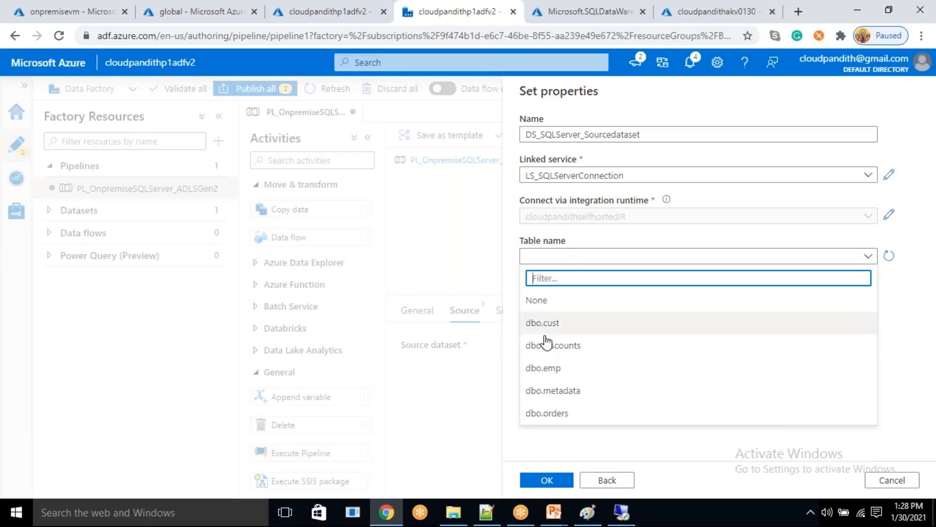
click(907, 357)
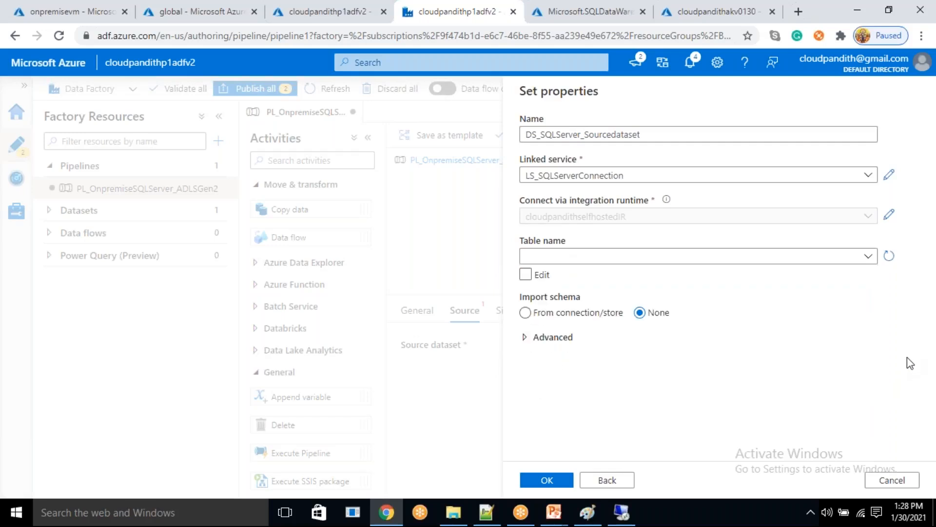
click(560, 481)
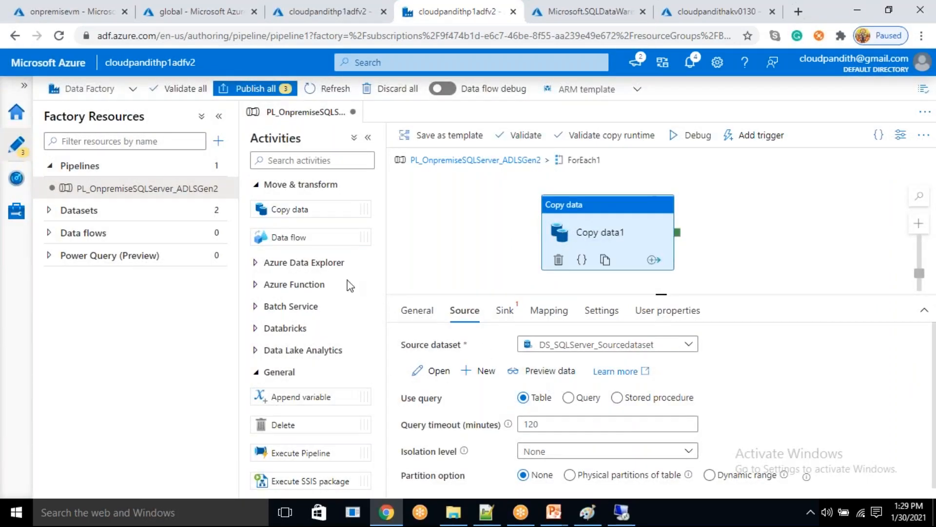
- Open the dataset DS_SQLServer_Sourcedataset and add two String parameters named sourceschema and sourcetable
click(117, 211)
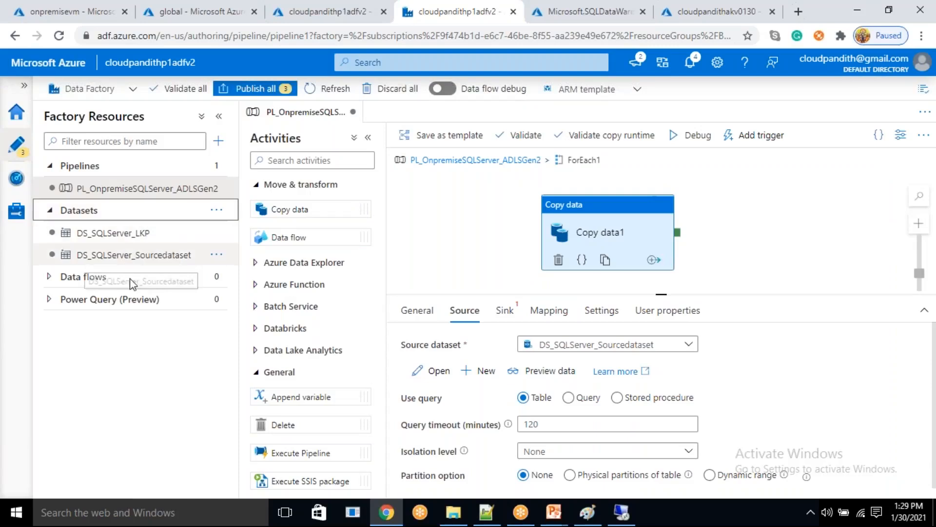
click(159, 260)
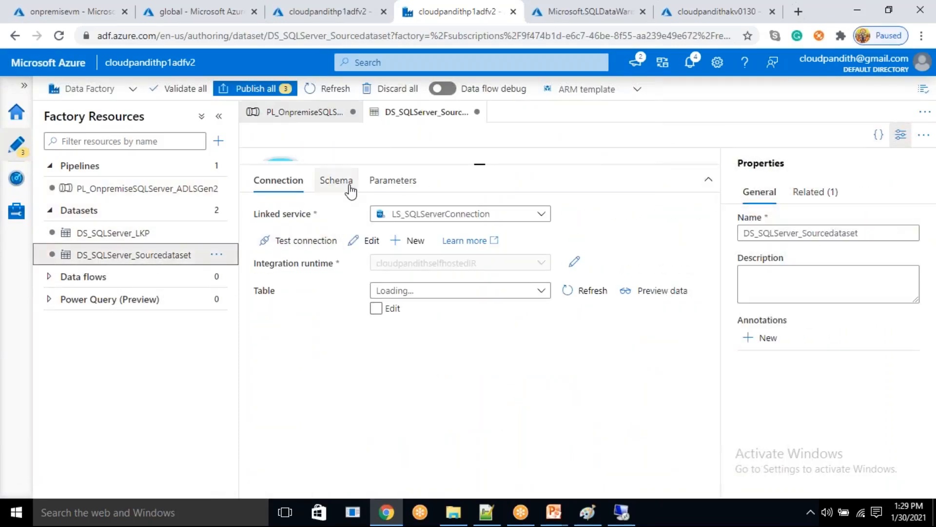
click(377, 190)
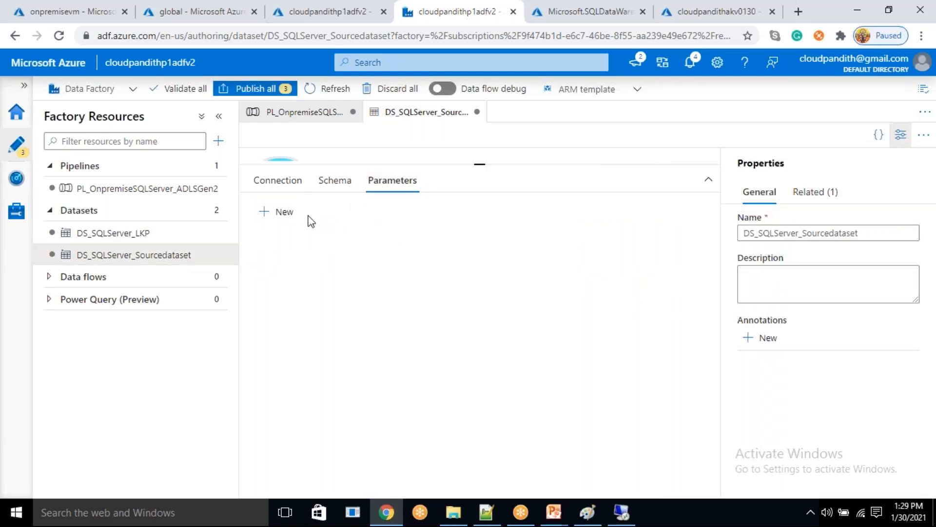
click(292, 214)
click(292, 215)
click(302, 270)
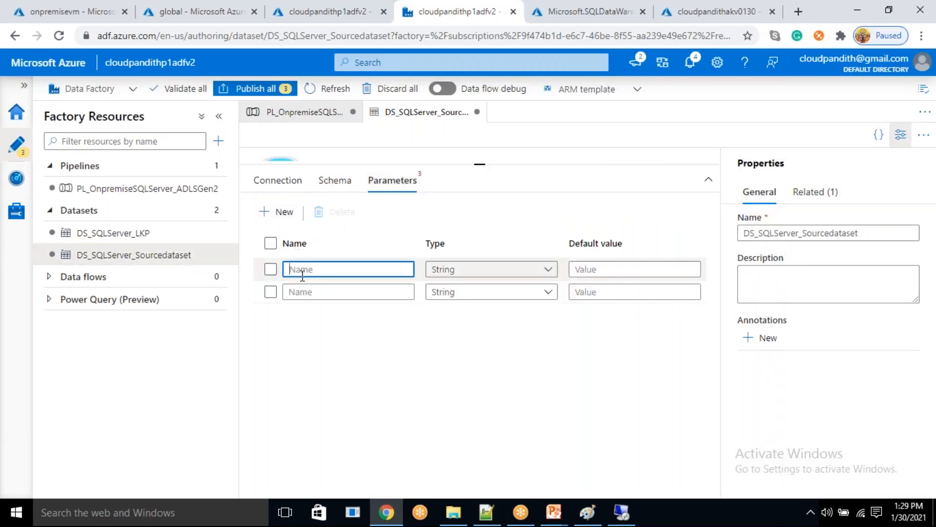
text(sourceschema)
click(311, 293)
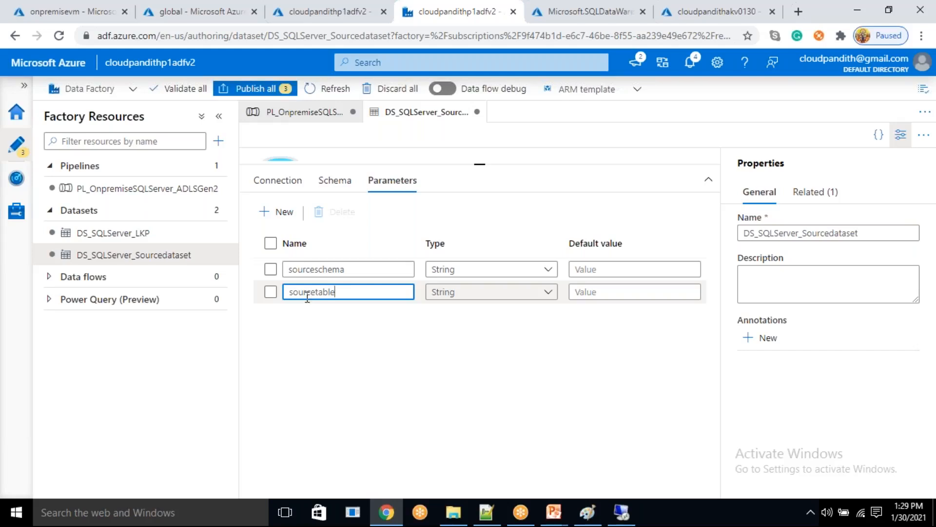
click(277, 181)
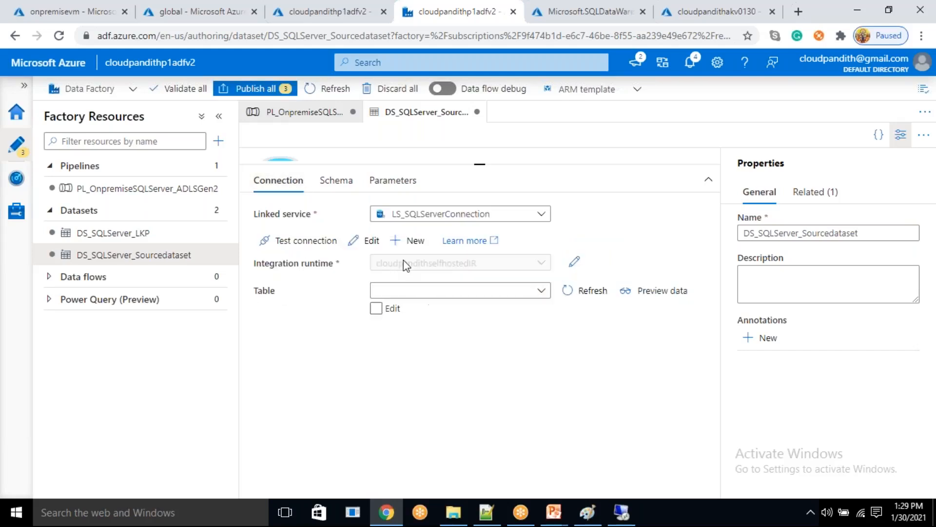
click(376, 308)
click(402, 291)
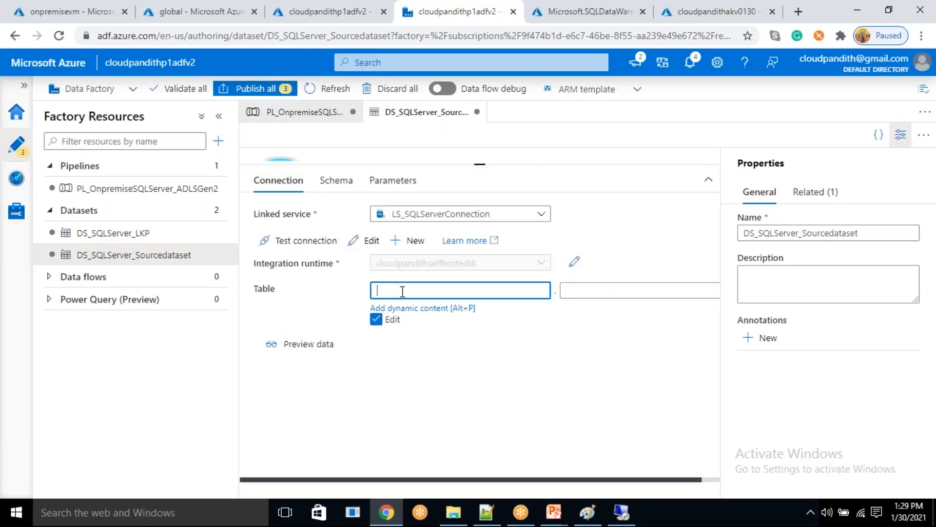
click(579, 291)
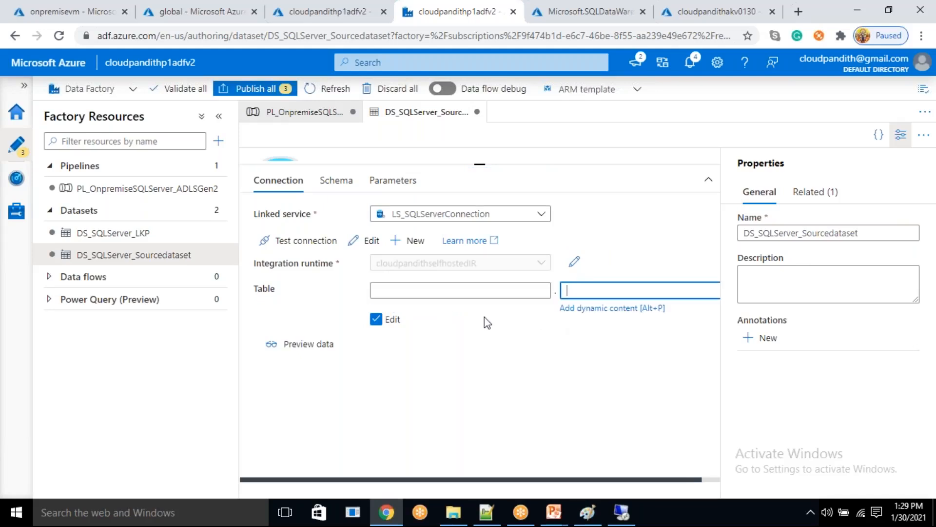
click(411, 295)
click(408, 307)
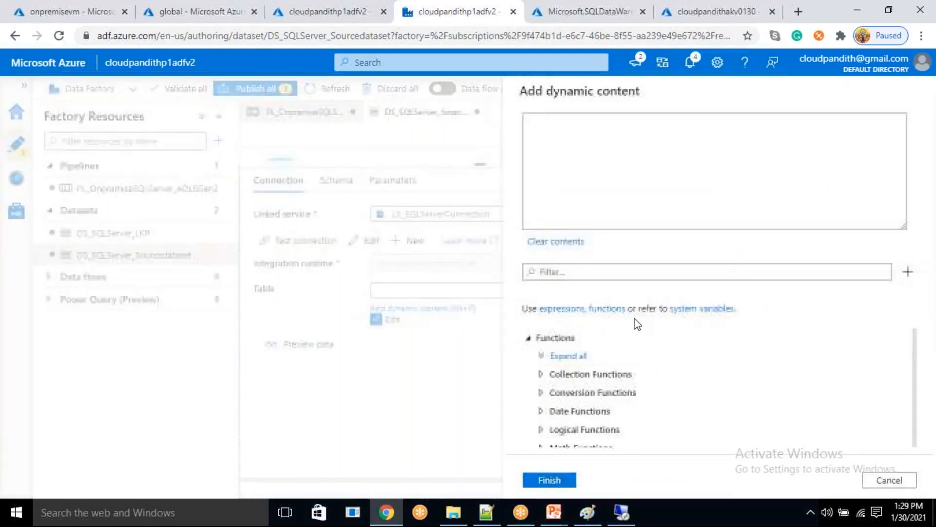
scroll(624, 390, down, 3)
click(594, 418)
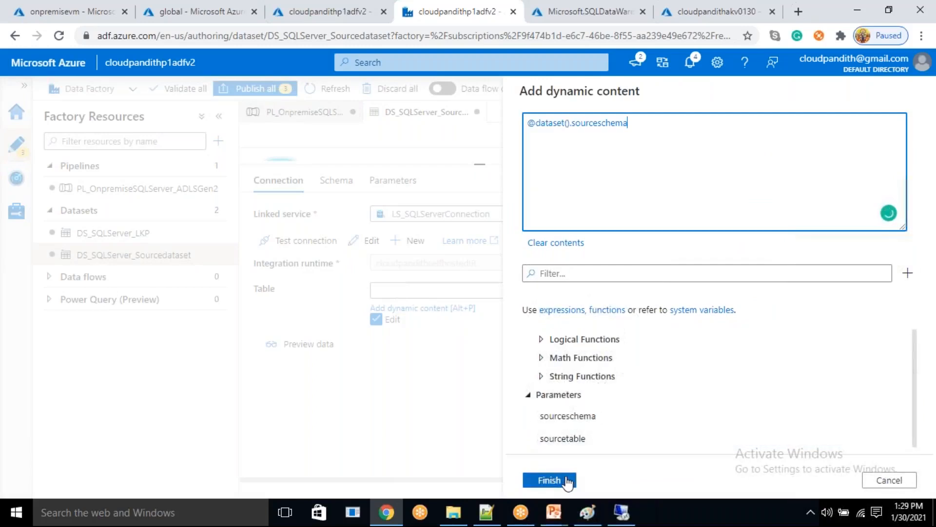
click(565, 481)
click(566, 292)
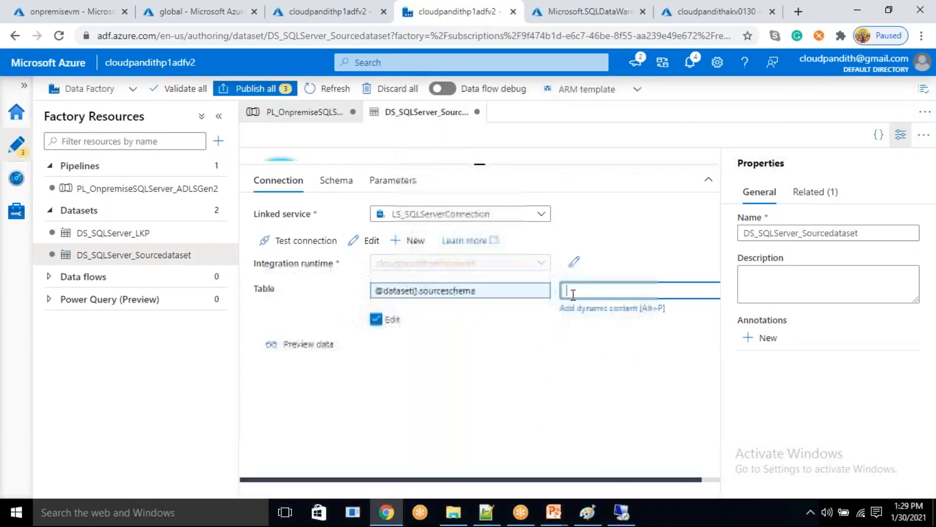
click(593, 312)
scroll(650, 389, down, 5)
click(597, 437)
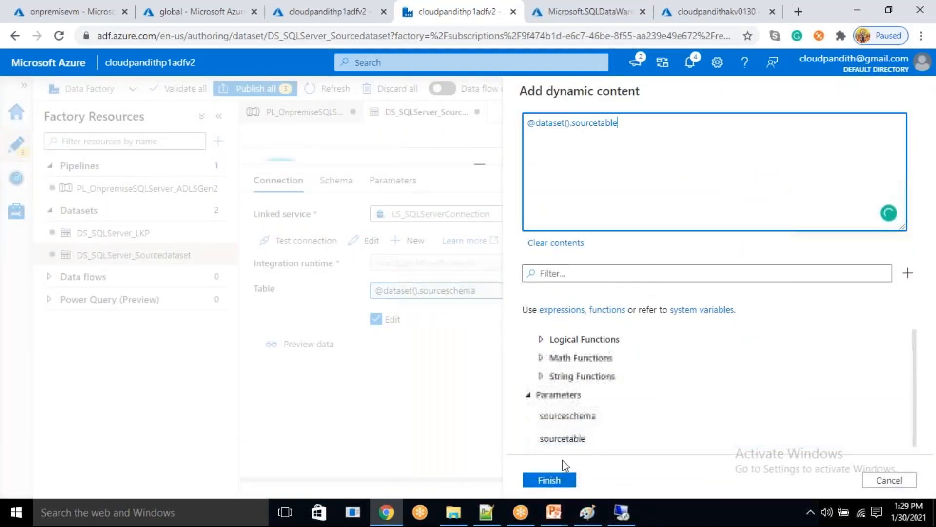
click(550, 480)
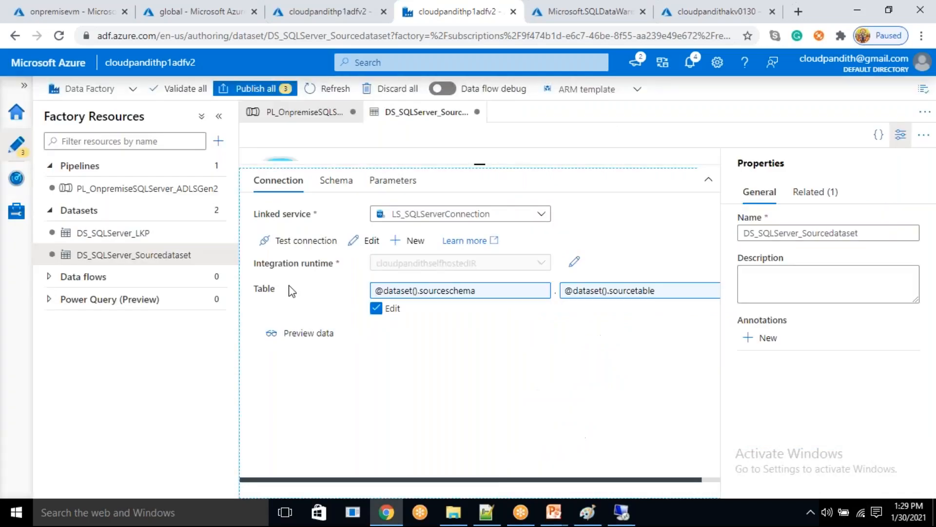
- Return to the pipeline PL_OnpremiseSQLServer_ADLSGen2, leave the ForEach1 contents, and preview the data of Lookup1's metadata query
click(169, 194)
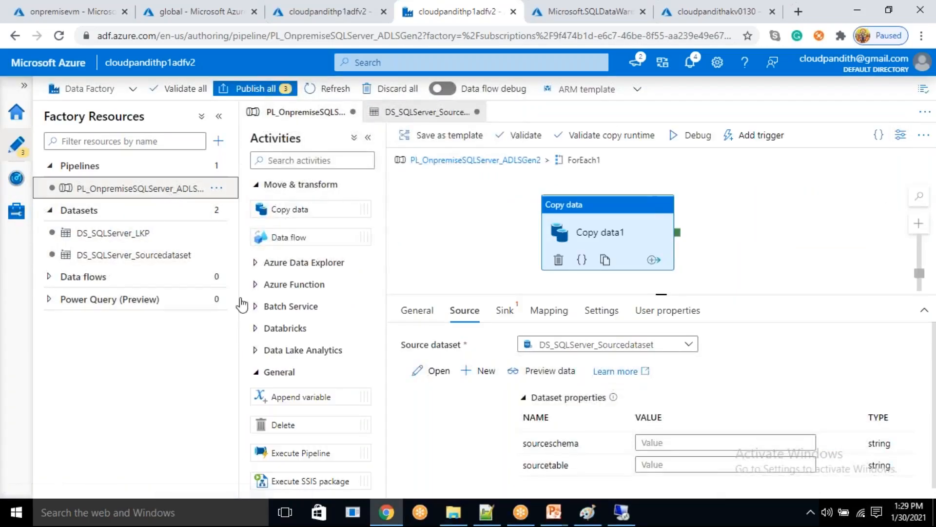
scroll(665, 396, down, 2)
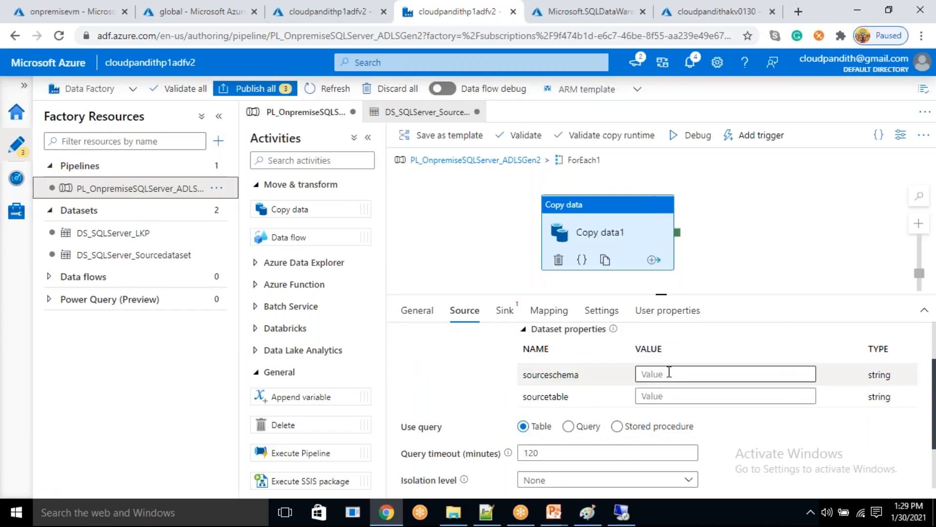
click(669, 372)
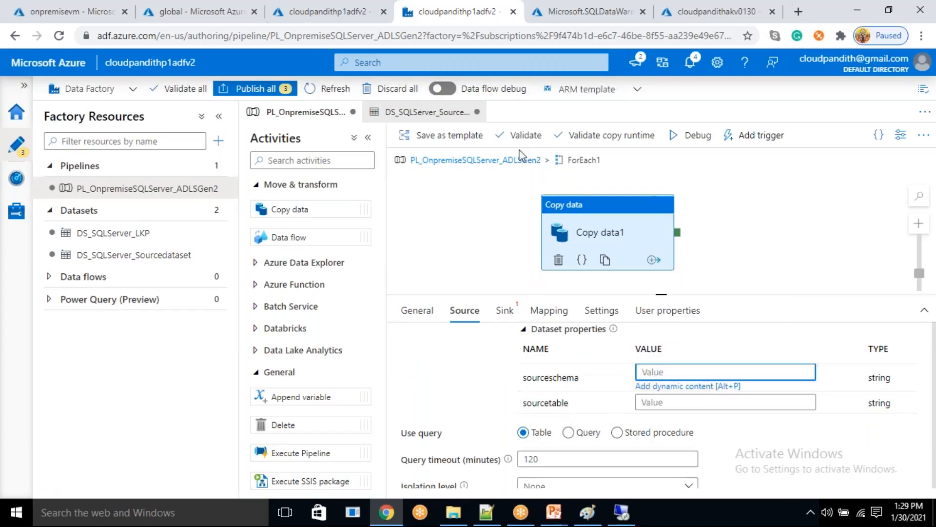
click(515, 164)
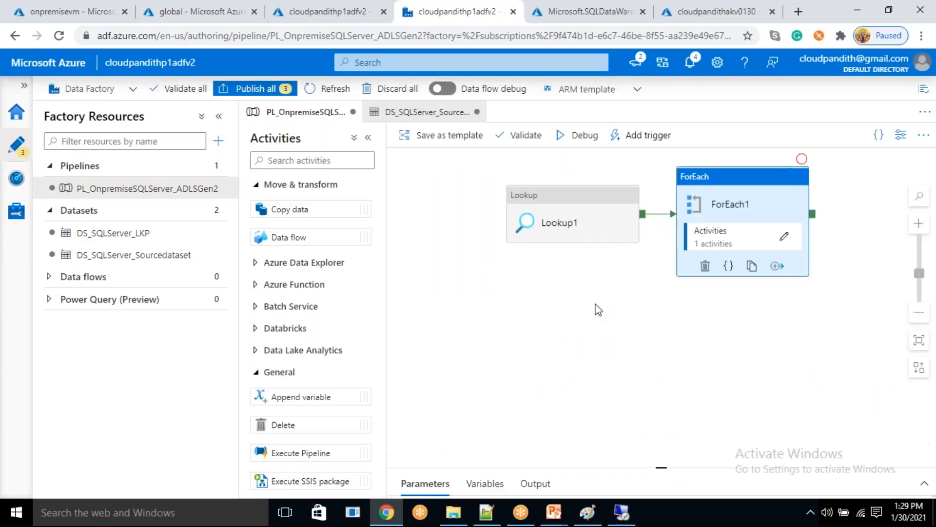
click(553, 226)
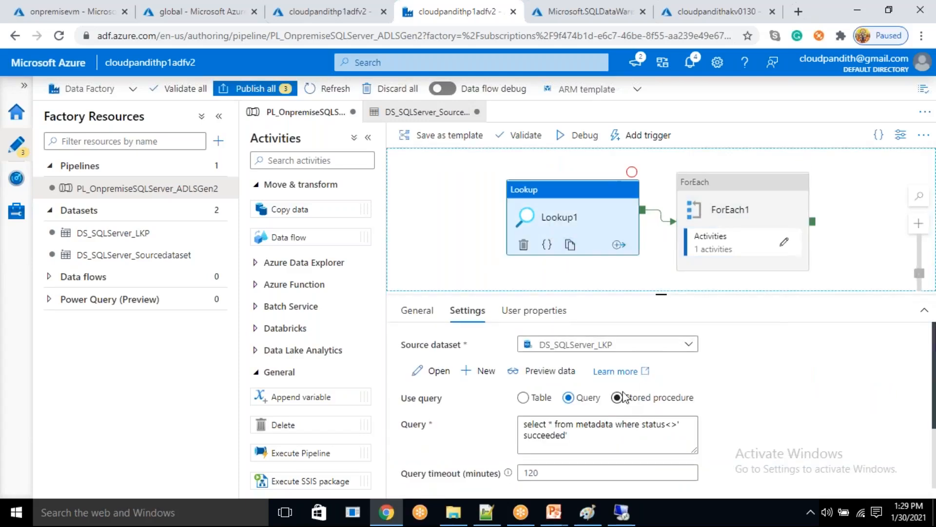
click(550, 372)
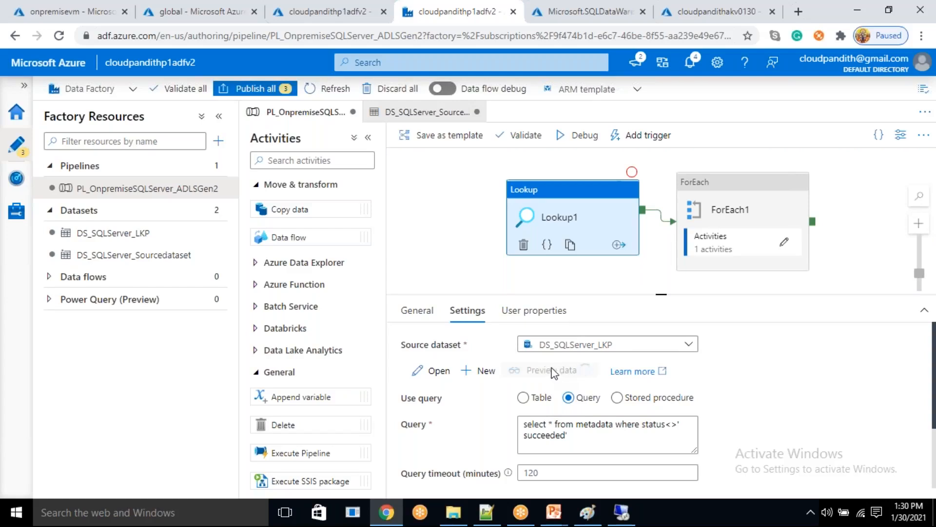
- Set a breakpoint on Lookup1, debug the pipeline up to it, and refresh the run output until the lookup finishes
click(632, 173)
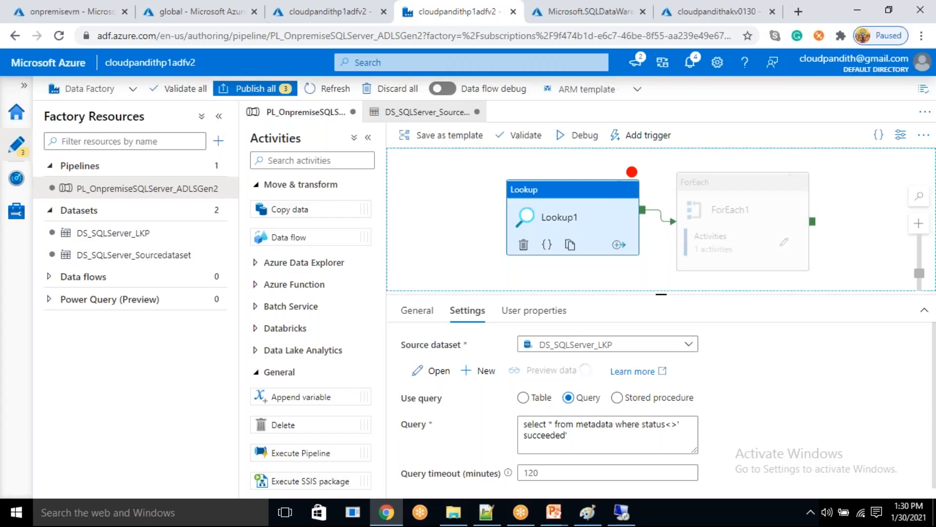
click(580, 135)
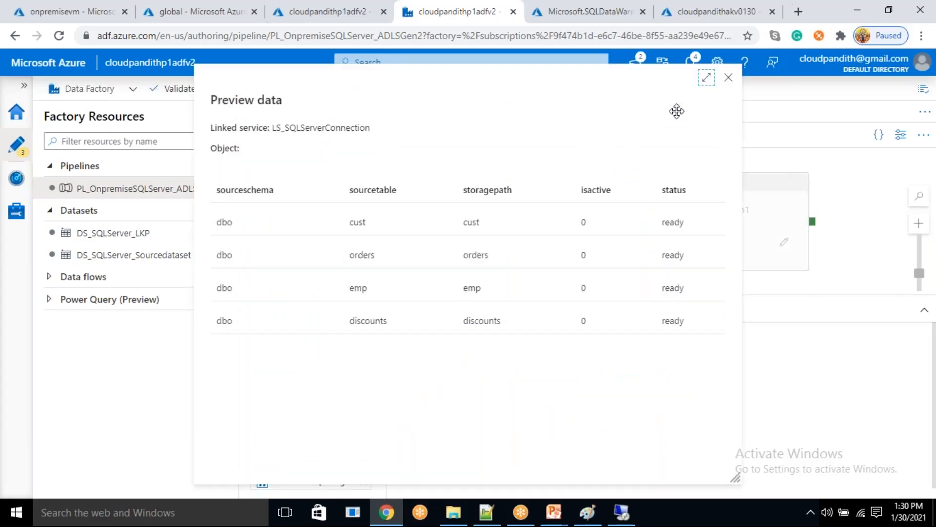
click(728, 79)
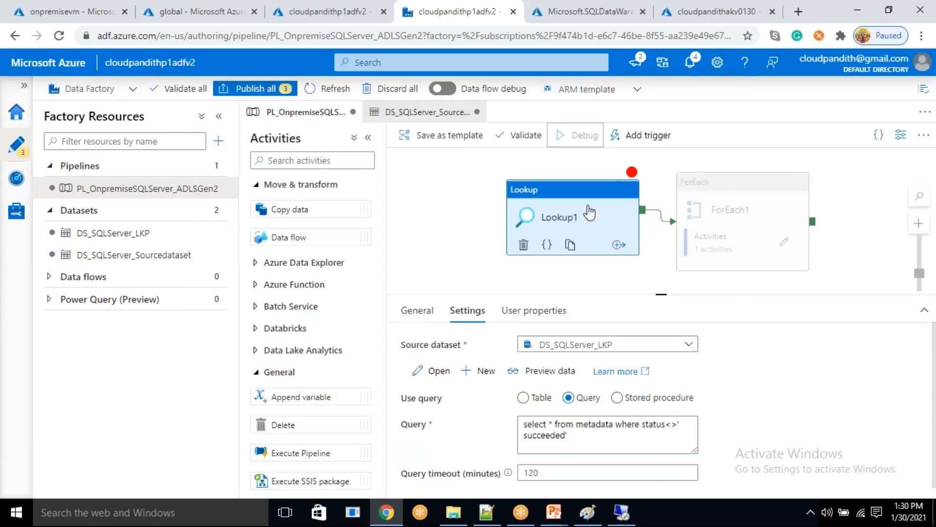
click(647, 279)
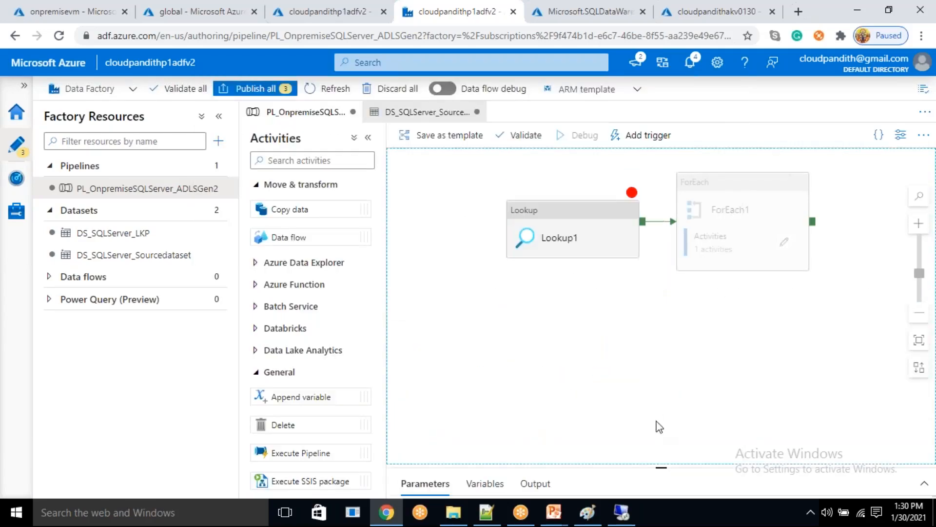
drag(663, 469, 661, 317)
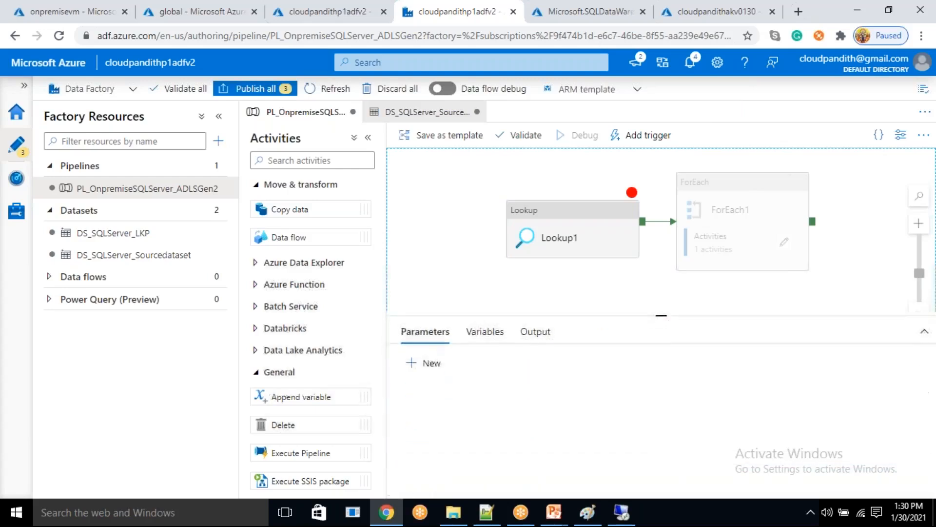
click(539, 334)
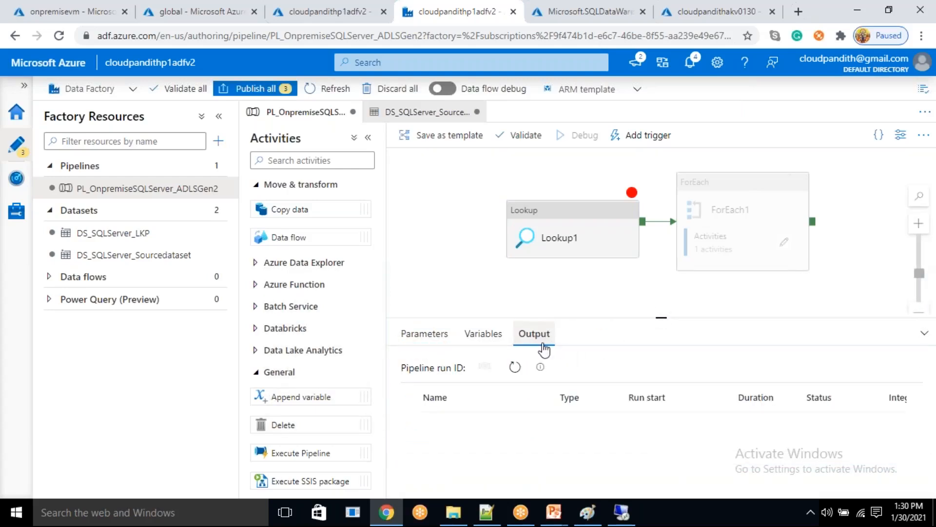
click(515, 370)
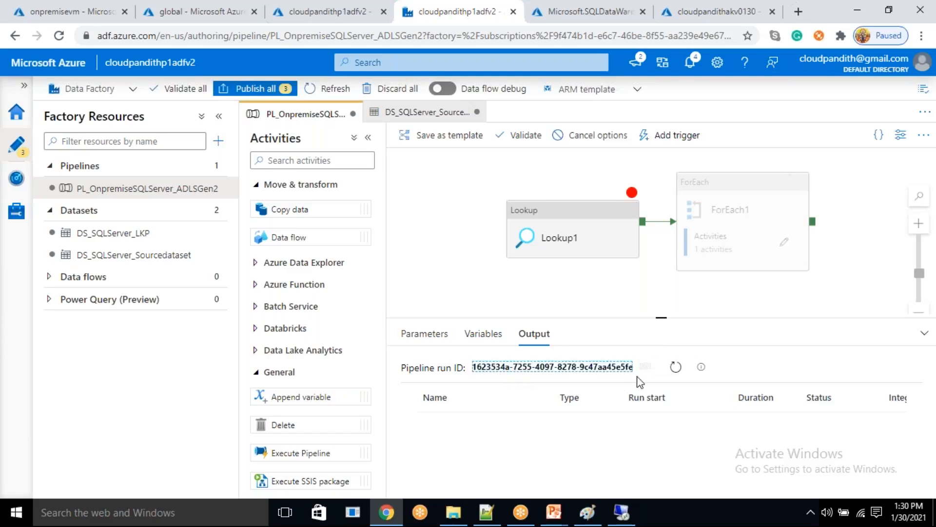
click(675, 368)
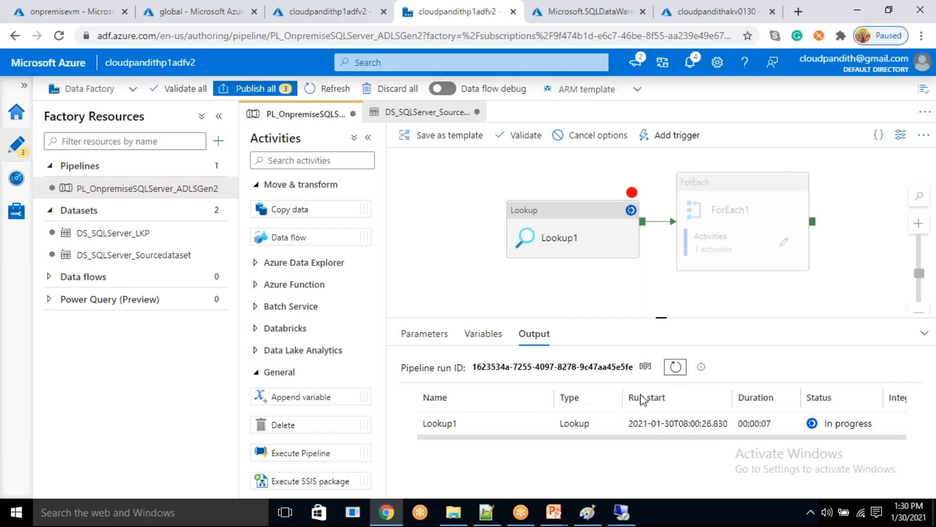
click(674, 369)
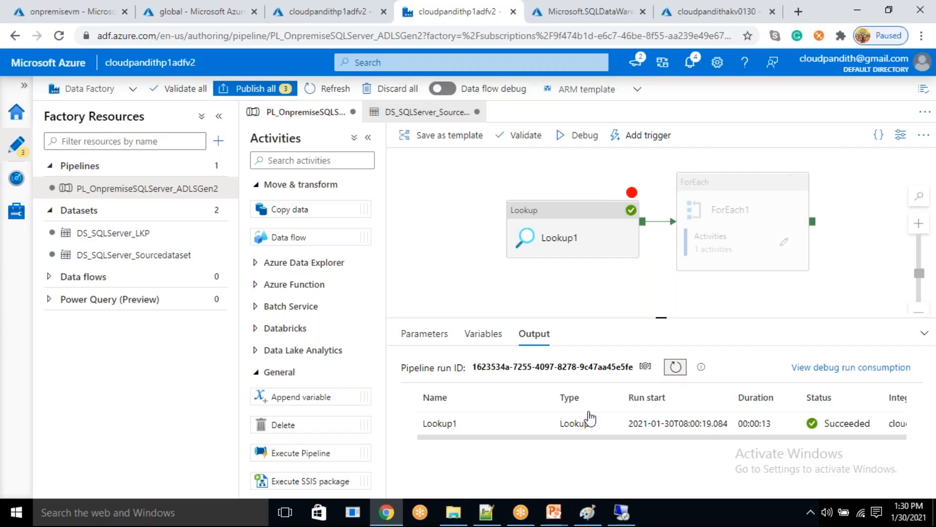
- Copy the array of table records from Lookup1's run output into a new Notepad++ document
click(539, 423)
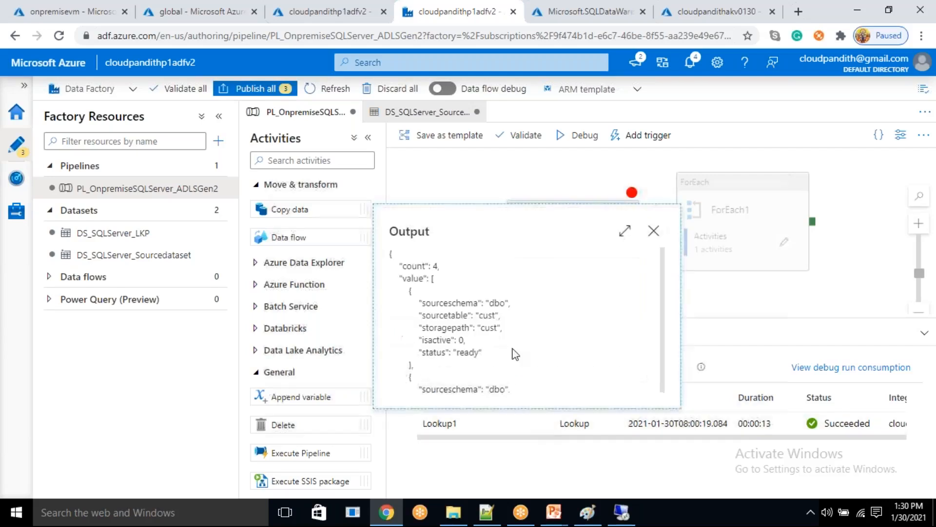
drag(408, 291, 429, 367)
click(486, 512)
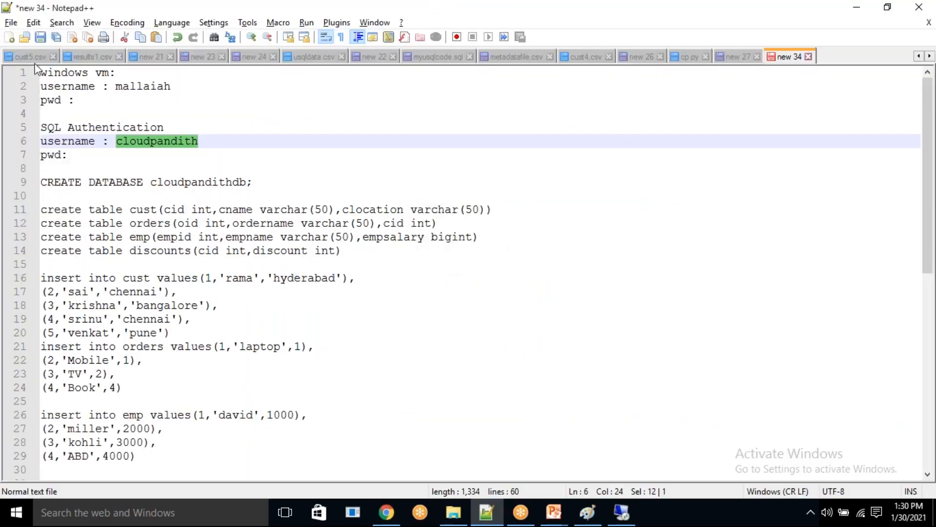
click(8, 37)
key(ctrl+v)
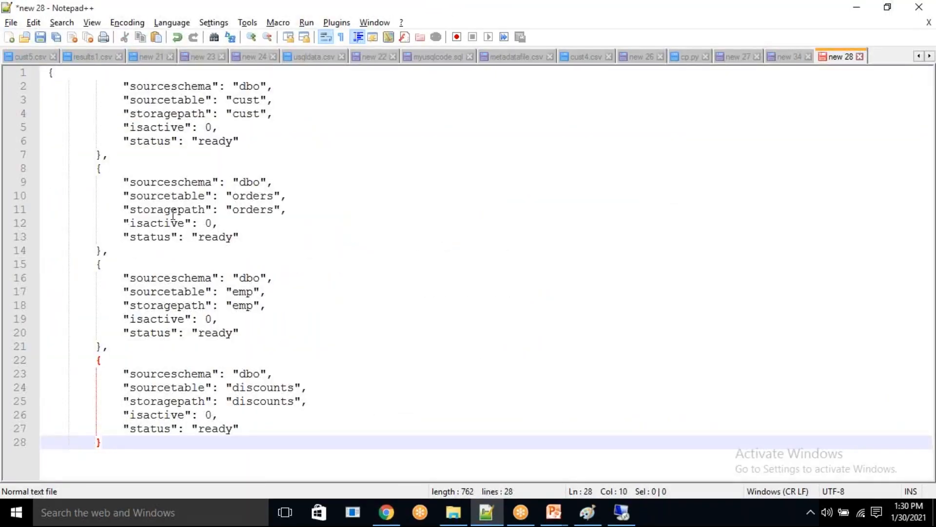
- Examine the sourceschema and sourcetable keys in the first record of the copied lookup output
click(166, 86)
double_click(166, 86)
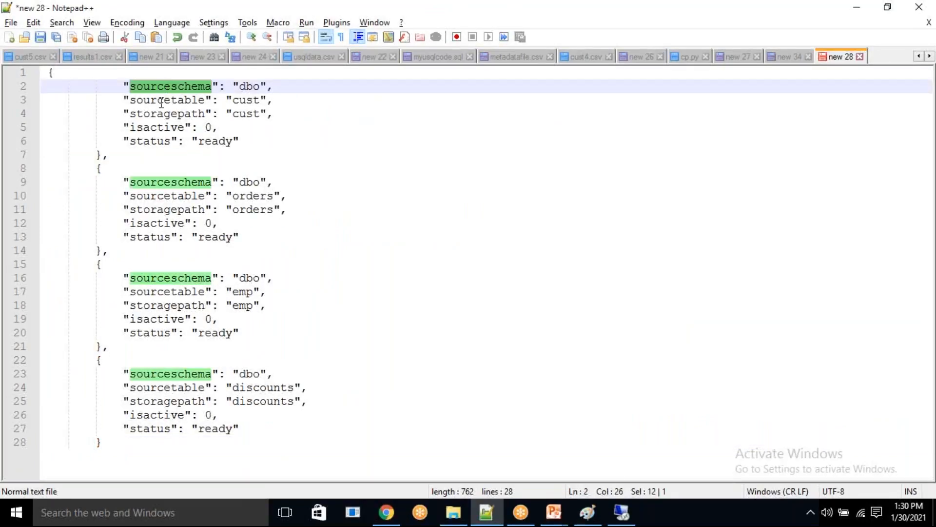
double_click(160, 100)
click(319, 85)
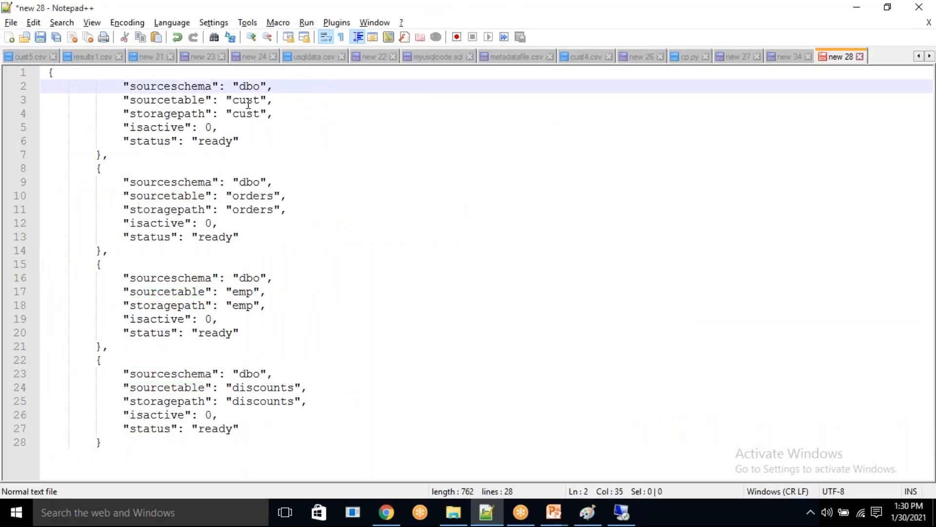
double_click(170, 87)
double_click(166, 100)
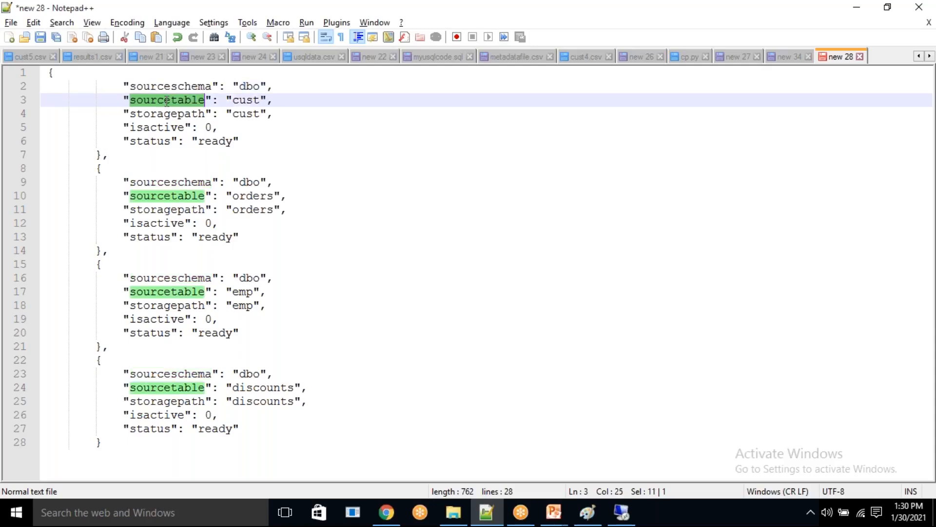
- Switch back to Data Factory in Chrome, close the Lookup1 output, and remove the breakpoint from Lookup1
key(alt+Tab)
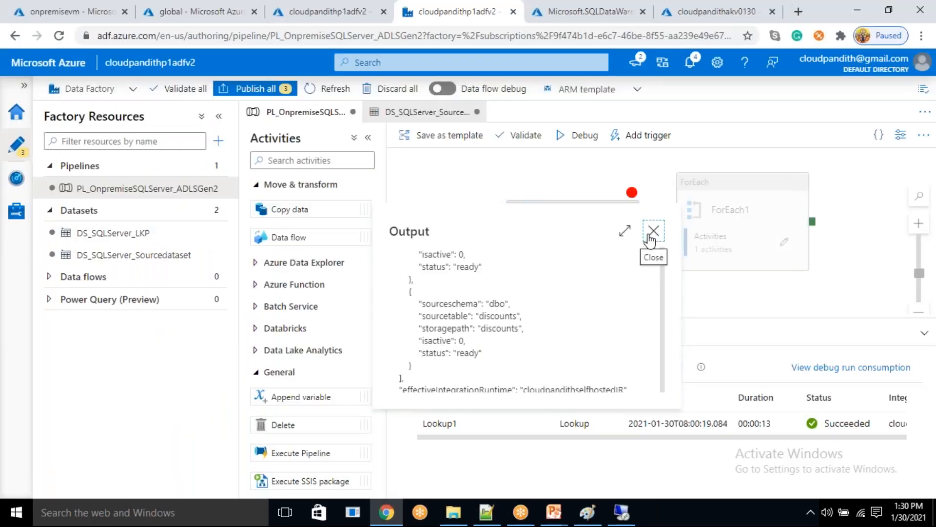
click(654, 231)
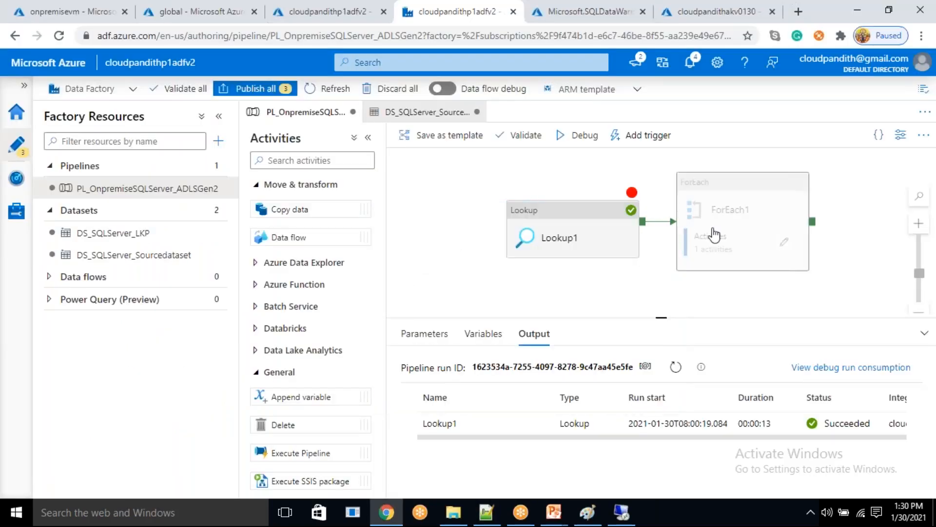
click(633, 198)
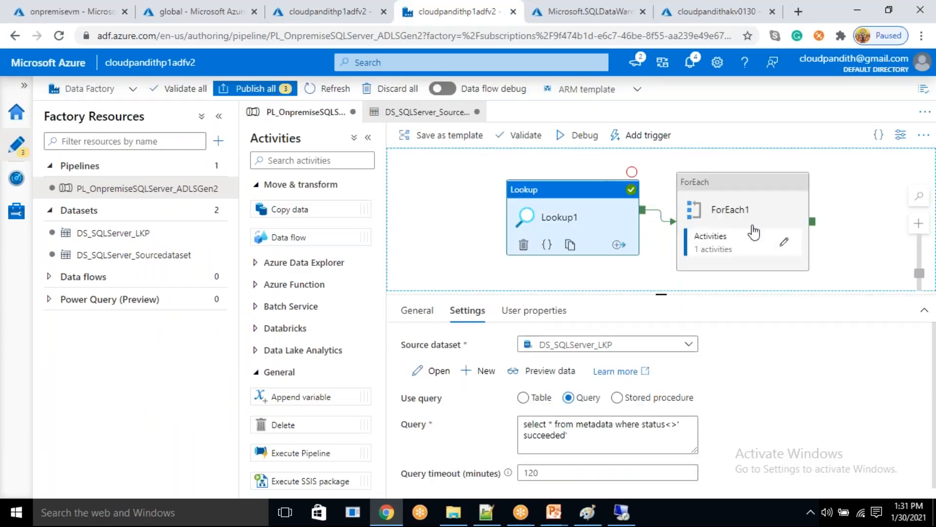
click(782, 244)
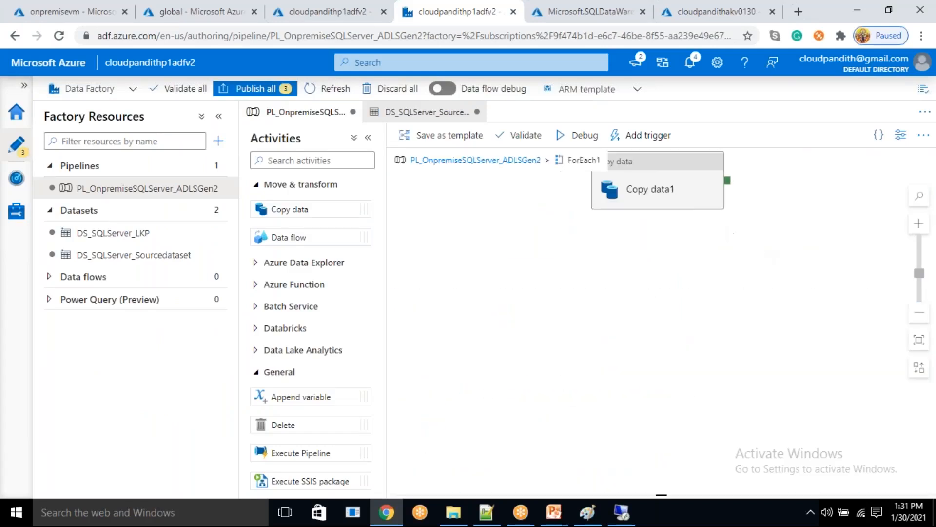
click(682, 196)
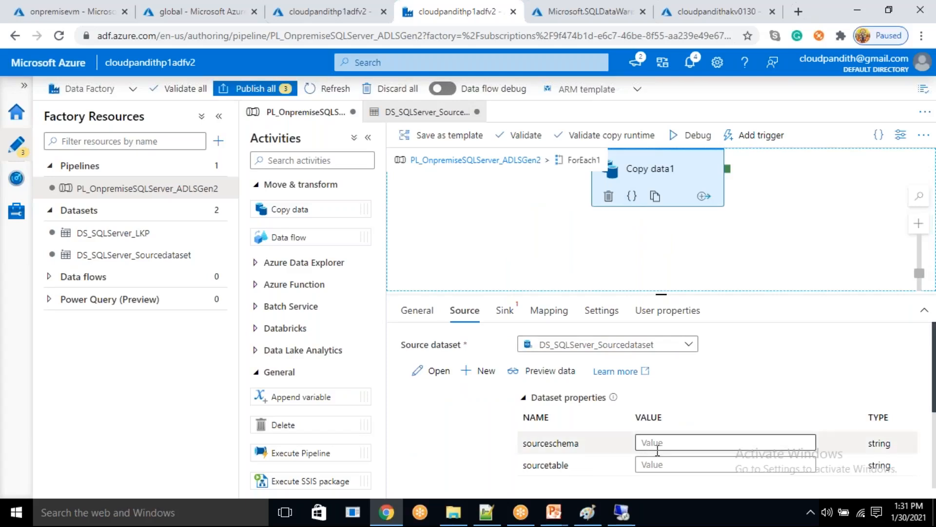
click(642, 439)
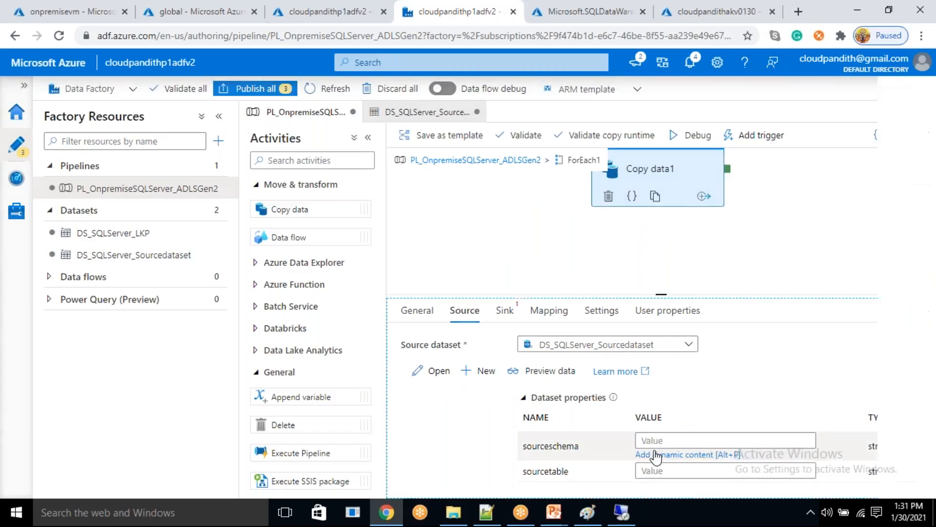
click(657, 455)
scroll(589, 439, down, 3)
scroll(589, 443, down, 6)
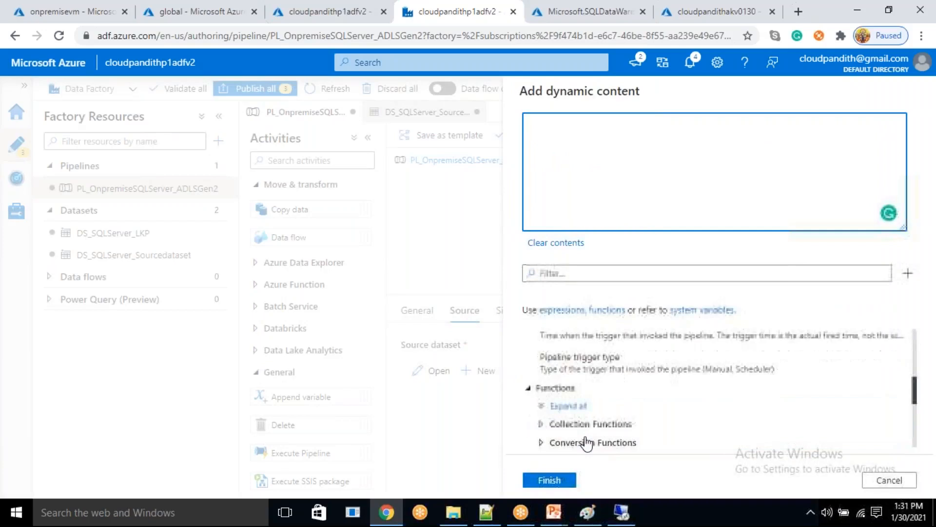
scroll(583, 439, down, 3)
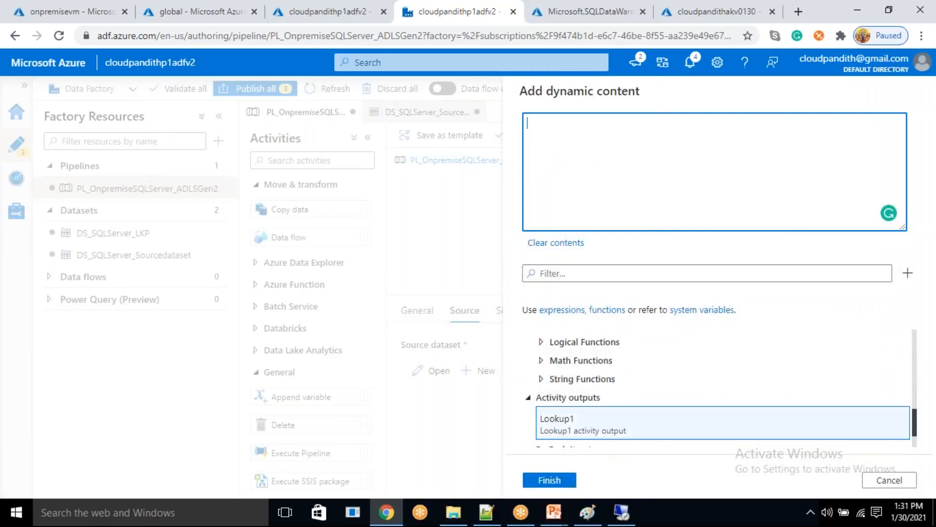
click(580, 440)
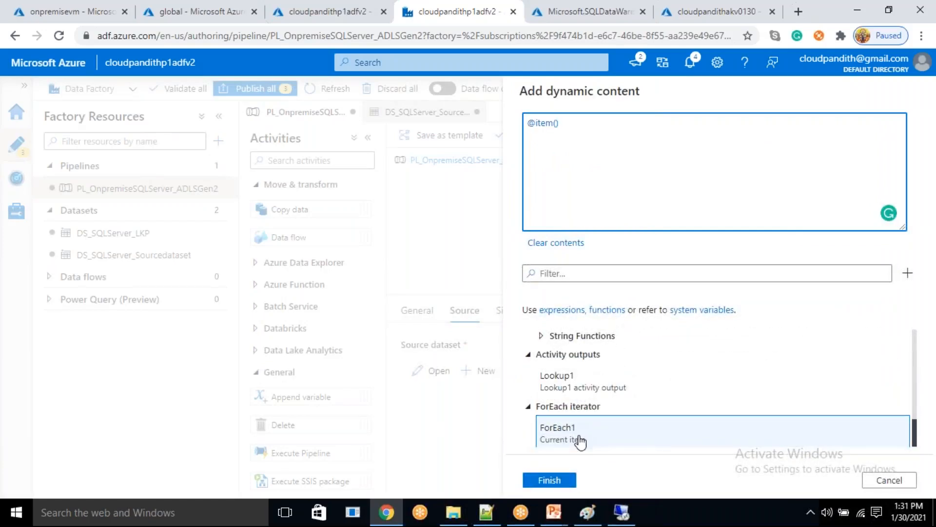
text(.)
click(487, 512)
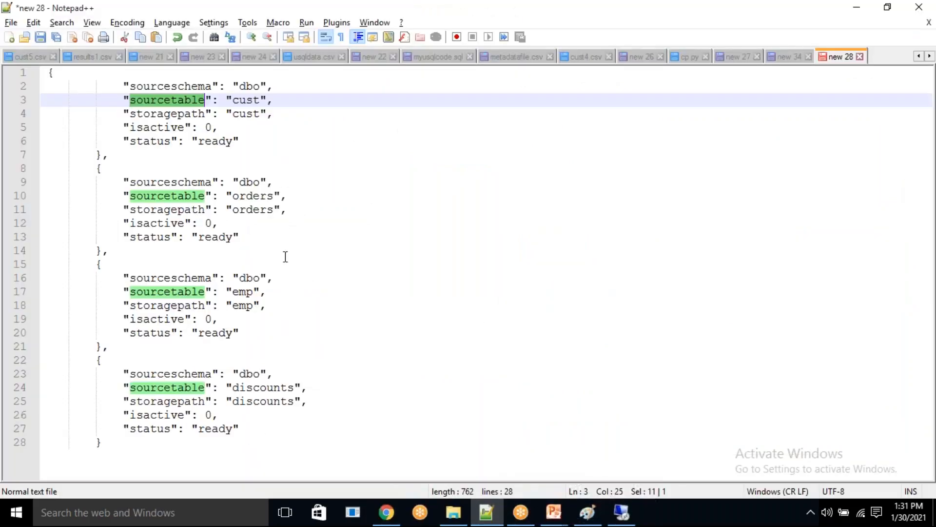
double_click(166, 86)
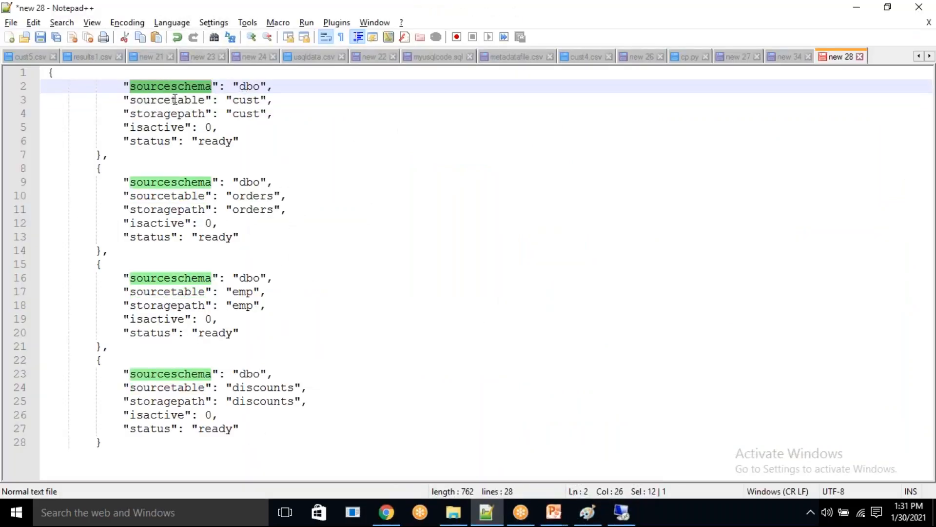
key(alt+Tab)
click(569, 133)
key(ctrl+v)
click(566, 480)
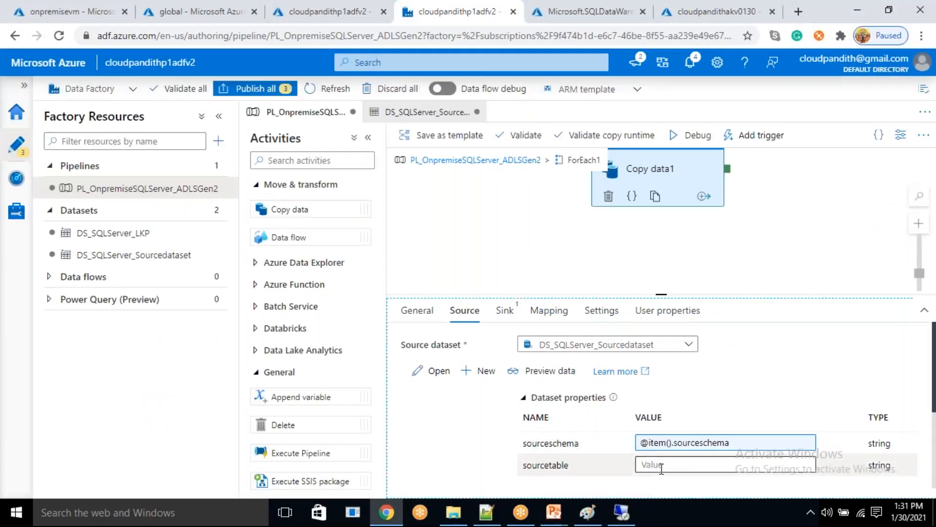
click(661, 468)
click(627, 479)
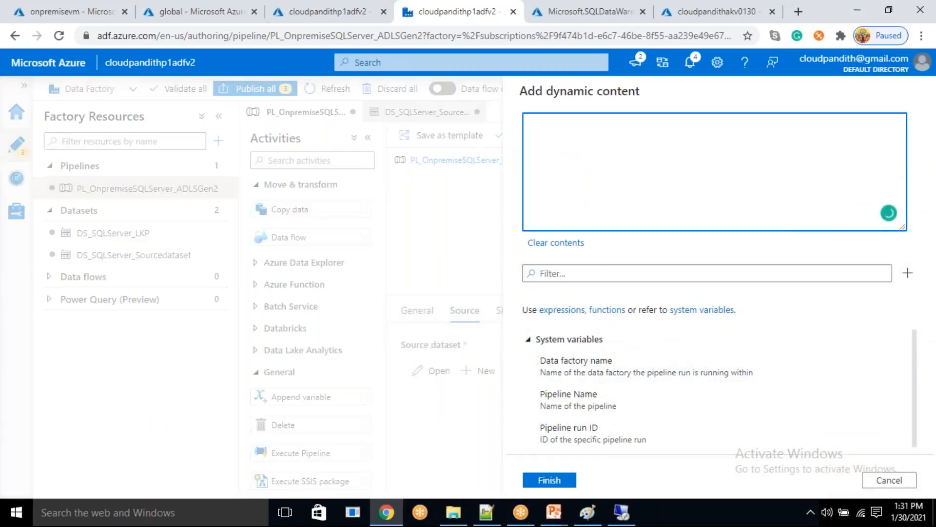
scroll(910, 390, down, 10)
click(608, 443)
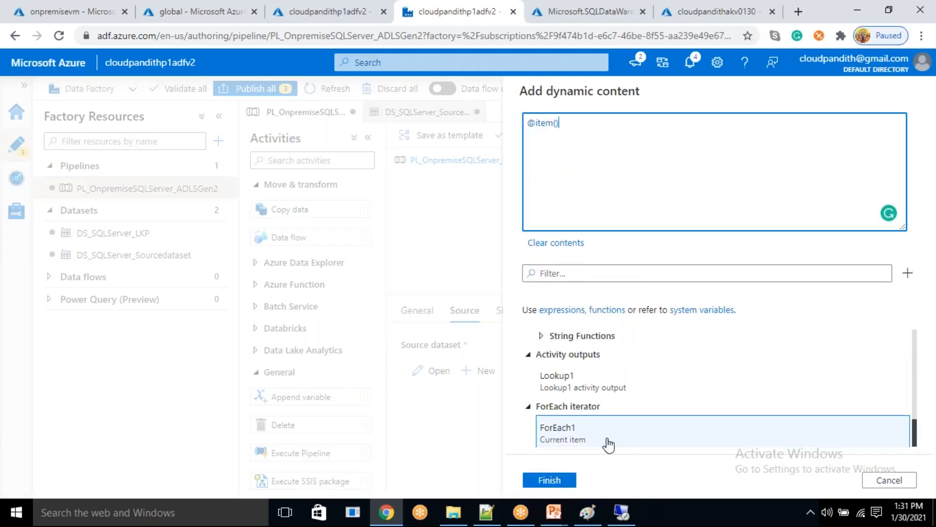
click(486, 512)
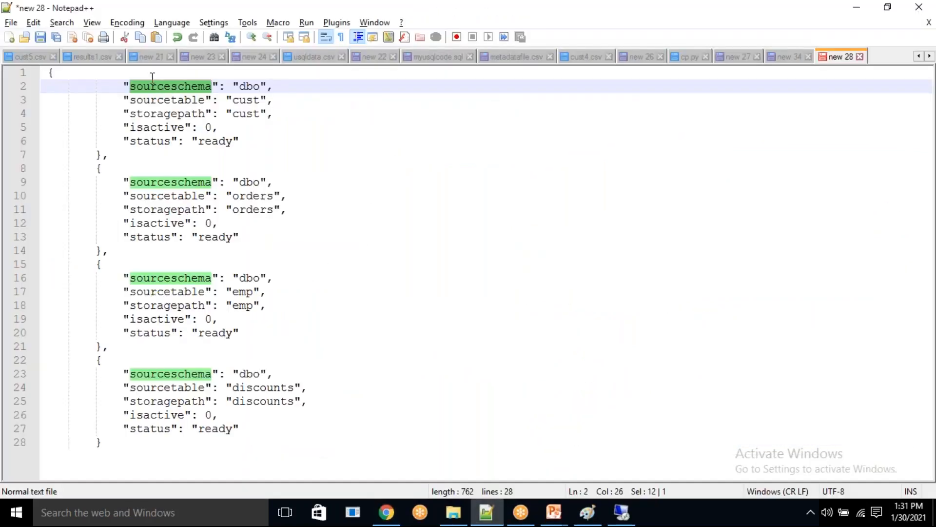
drag(153, 78, 177, 183)
double_click(171, 101)
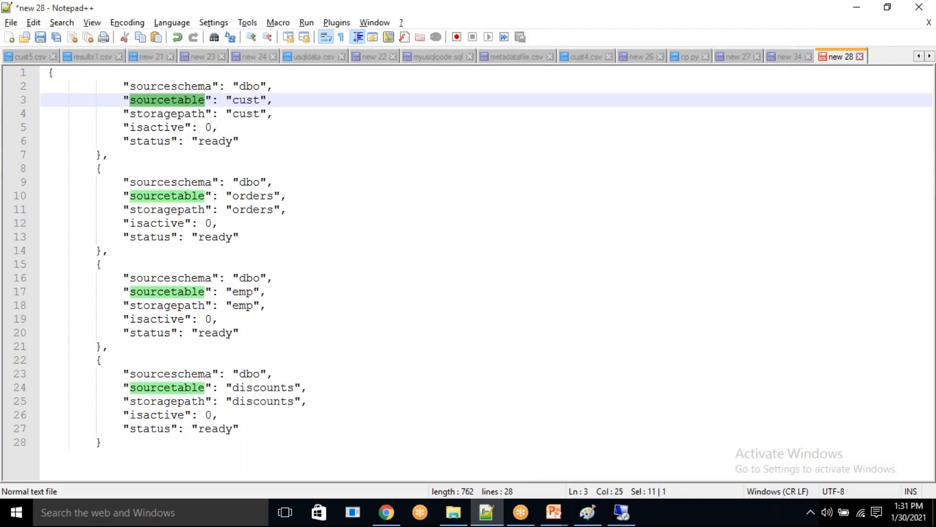
key(alt+Tab)
text(.)
key(ctrl+v)
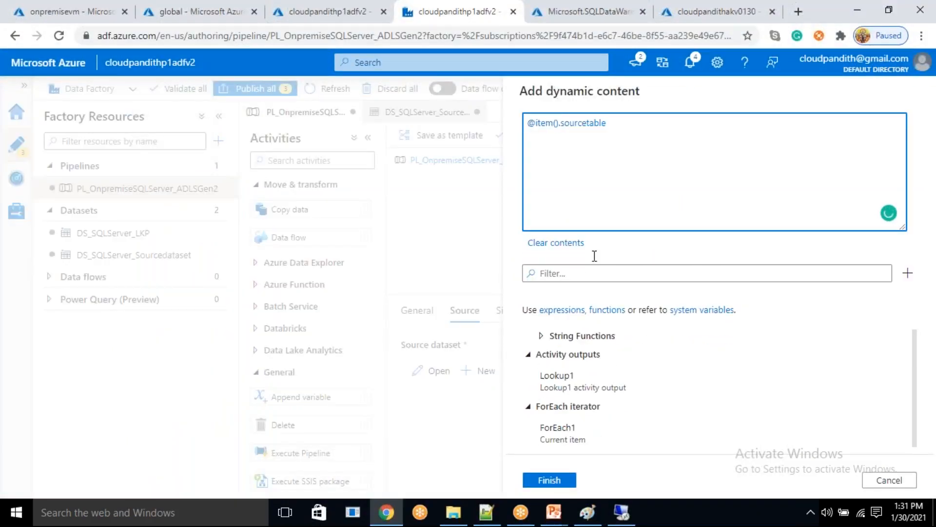
click(560, 480)
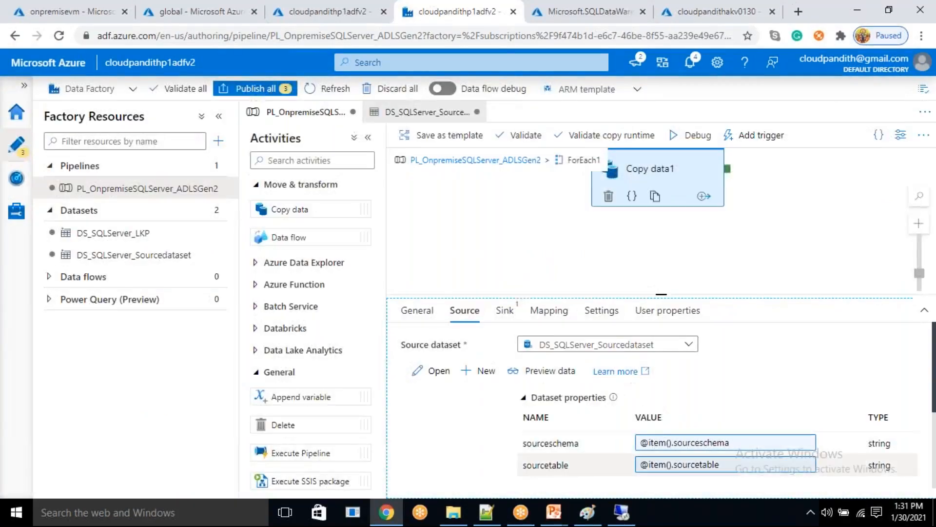
- Start a new sink dataset for Copy data1 using Azure Data Lake Storage Gen2 and the DelimitedText format
click(504, 312)
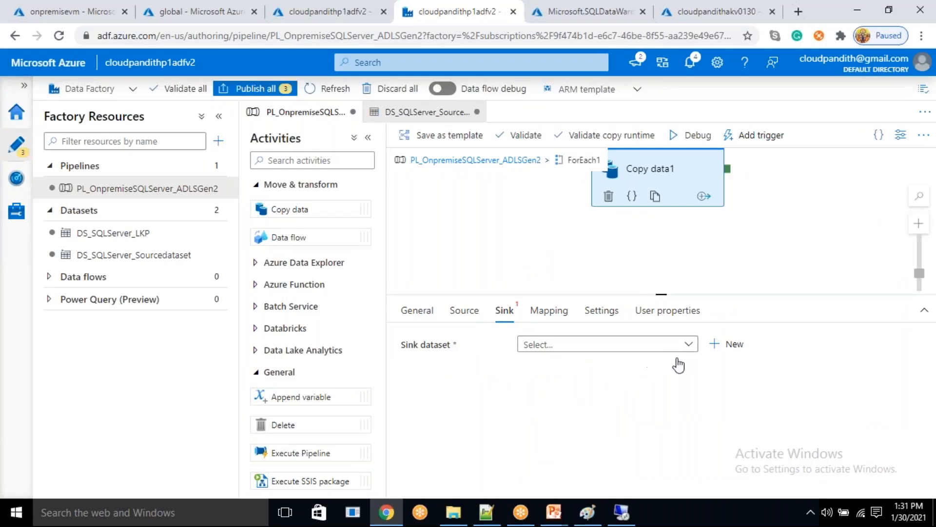
click(715, 348)
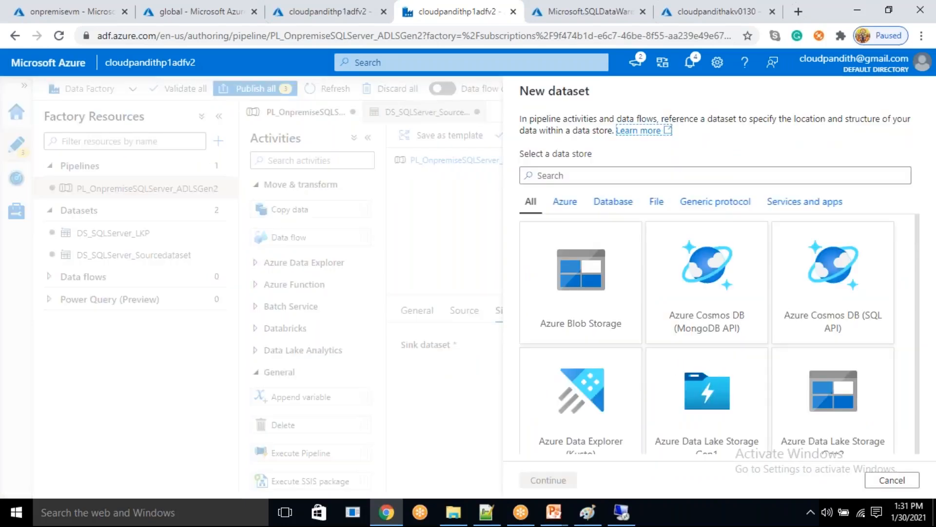
text(gen2)
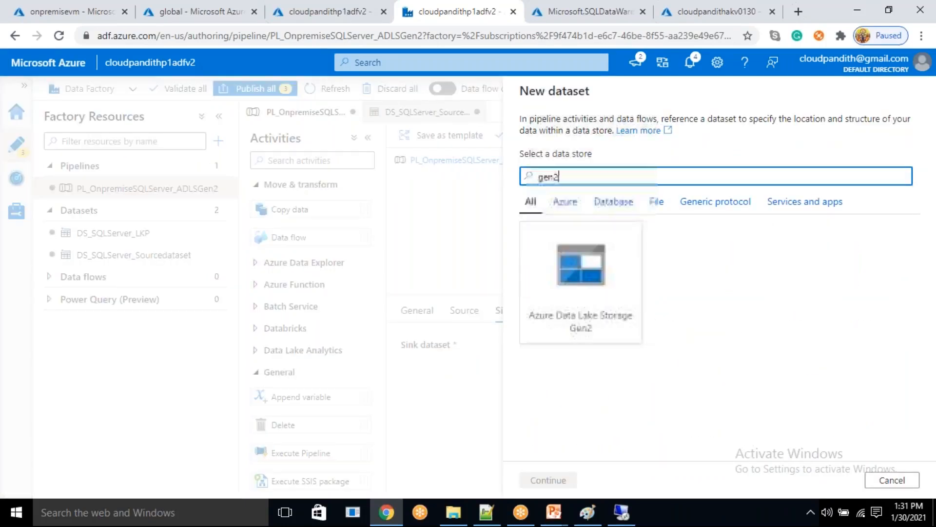
click(605, 298)
click(549, 480)
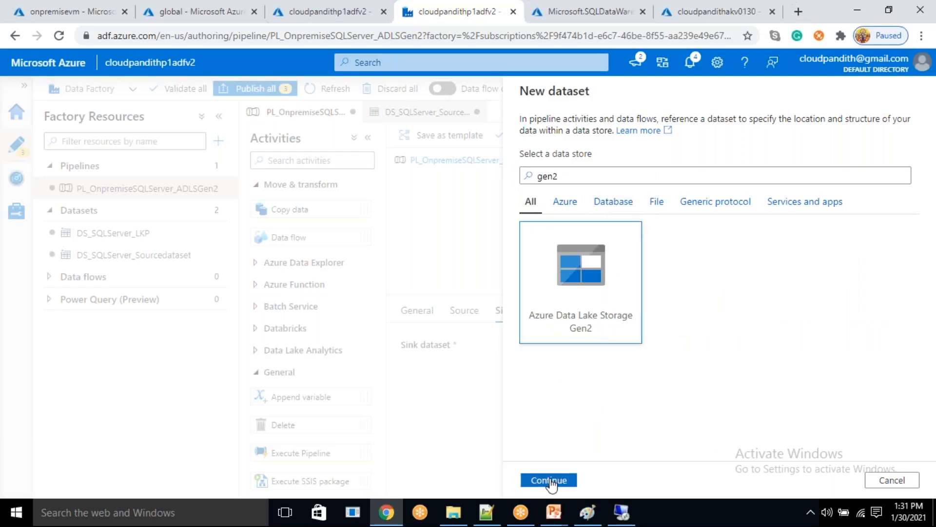
click(885, 204)
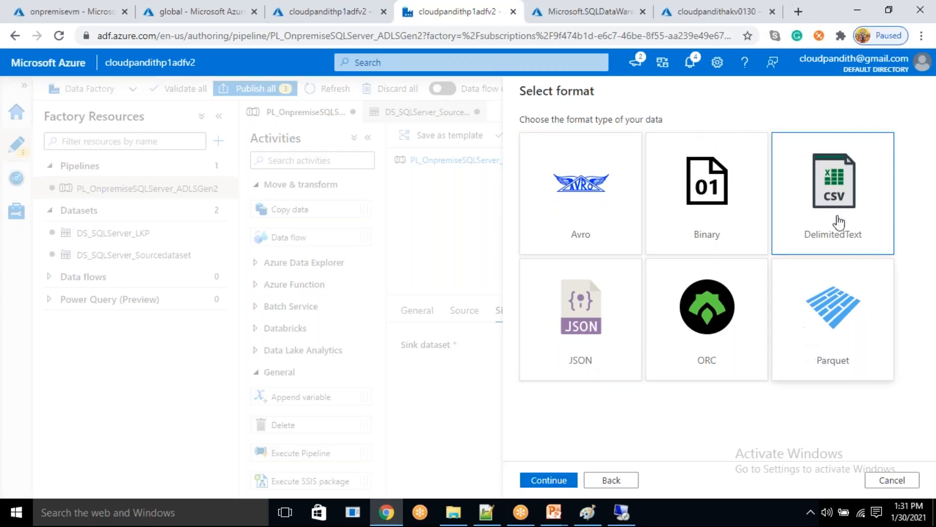
click(550, 480)
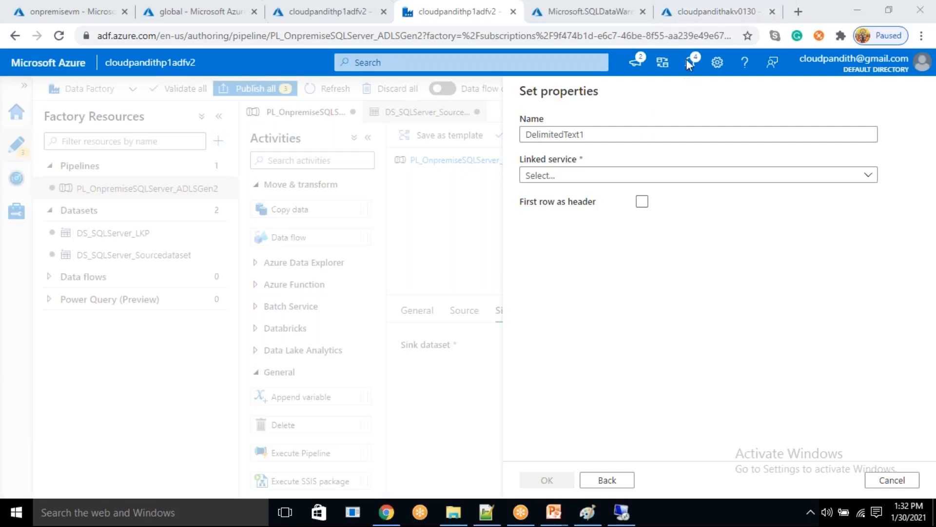
- Name the sink dataset DS_ADLSGen2_Sinkdataset and assign it the LS_ADLSGen2_Connection linked service
double_click(522, 139)
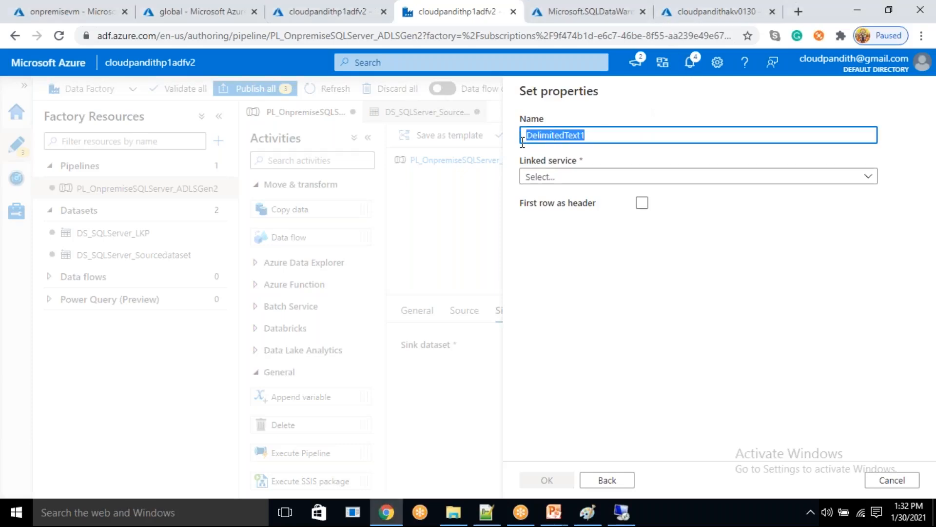
key(BackSpace)
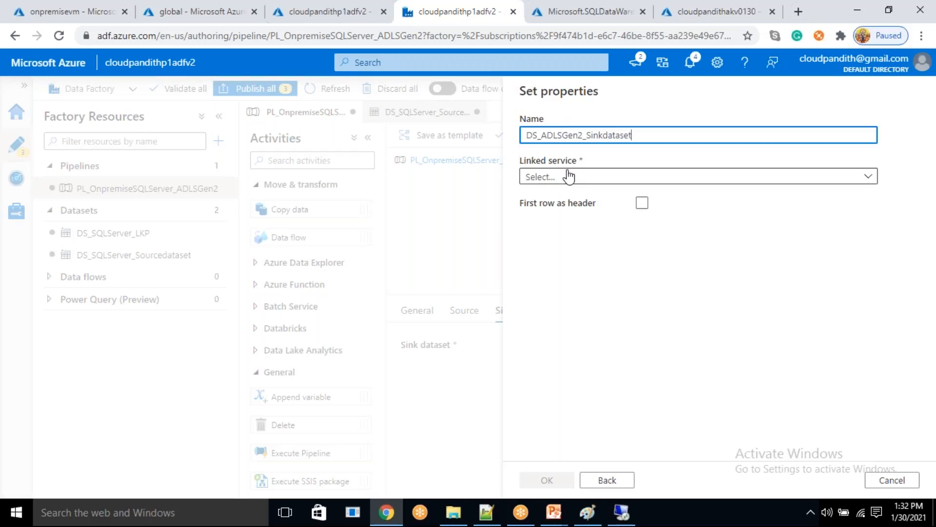
click(568, 175)
click(551, 265)
- Browse the storage account and set the sink dataset's file path to the raw folder in the global file system
click(567, 212)
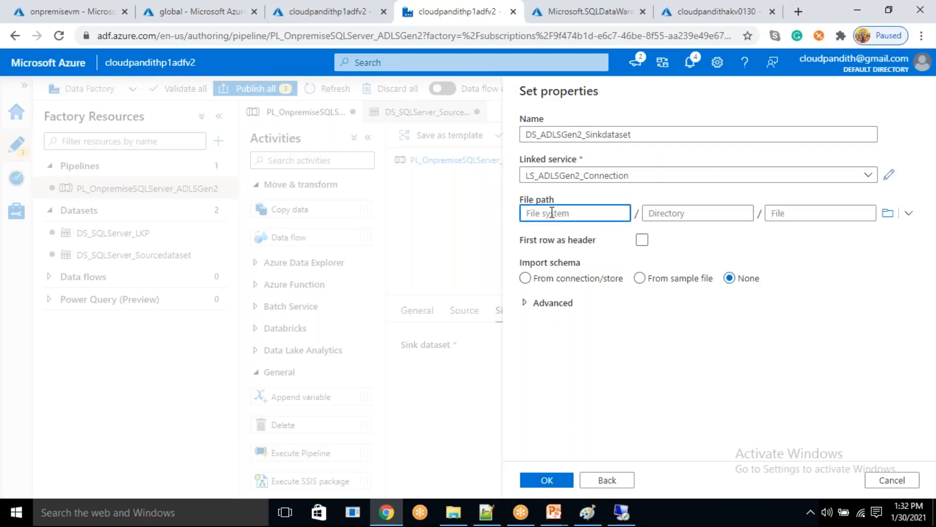
click(887, 213)
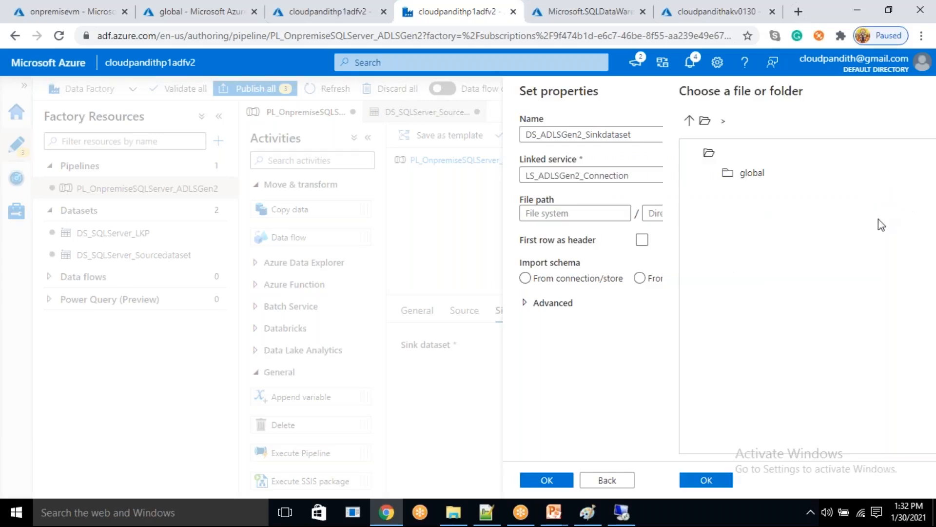
double_click(604, 182)
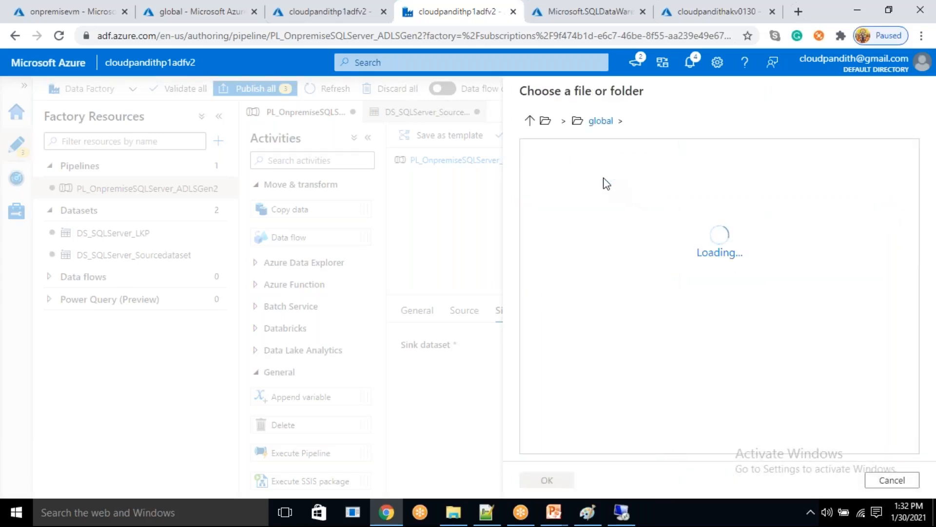
double_click(599, 189)
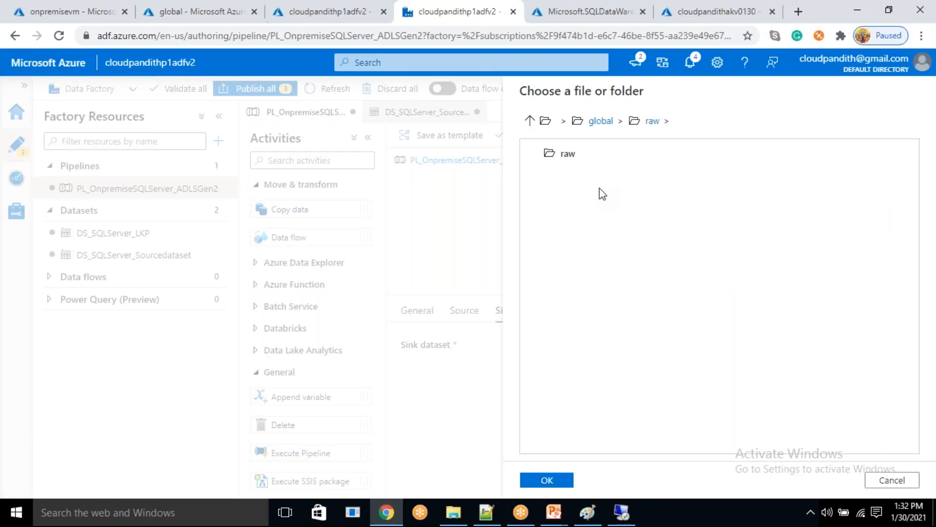
click(560, 481)
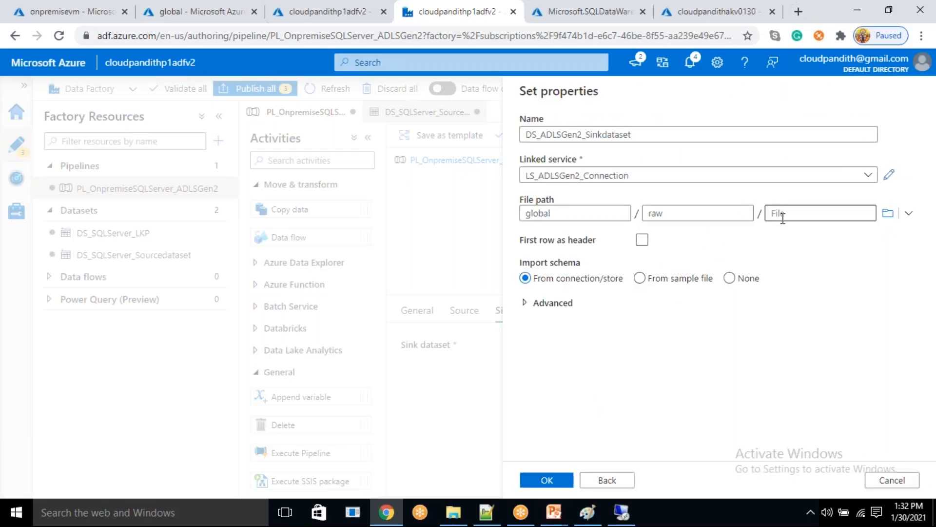
- Leave the file name blank, enable first row as header, and create the sink dataset
click(780, 213)
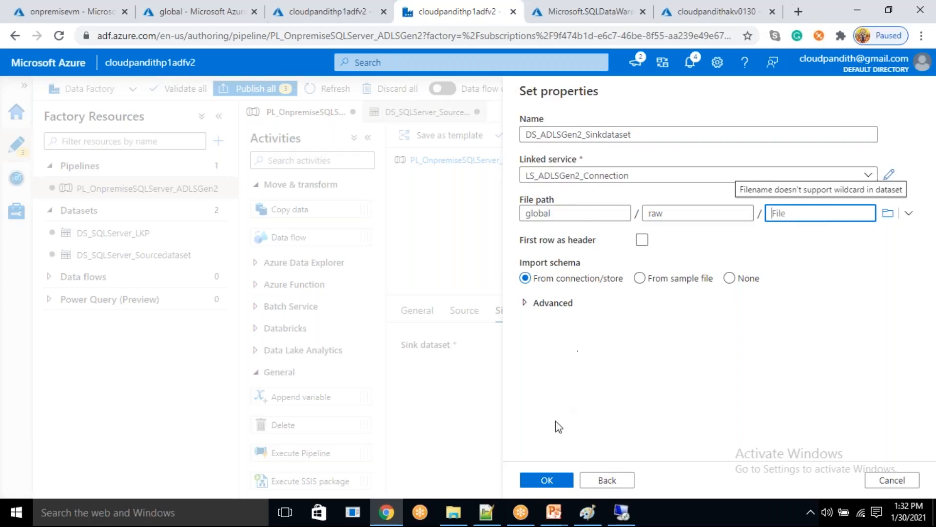
click(642, 239)
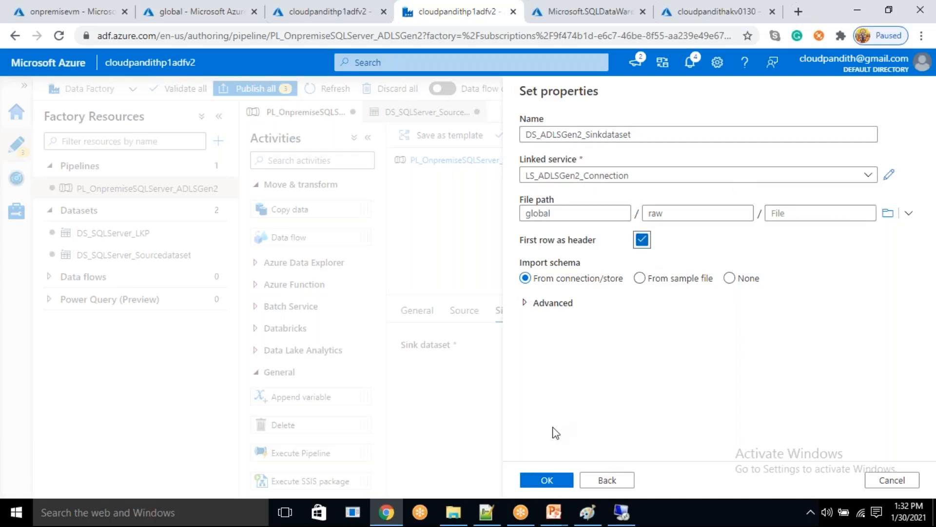
click(564, 486)
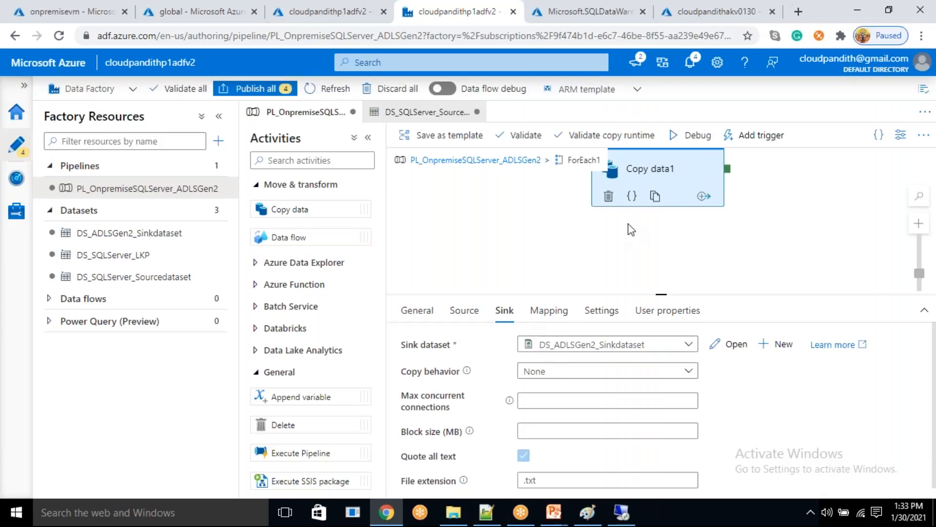
- Reposition Copy data1, add a Stored procedure activity inside ForEach1, and connect Copy data1's success output to it
drag(662, 159, 522, 223)
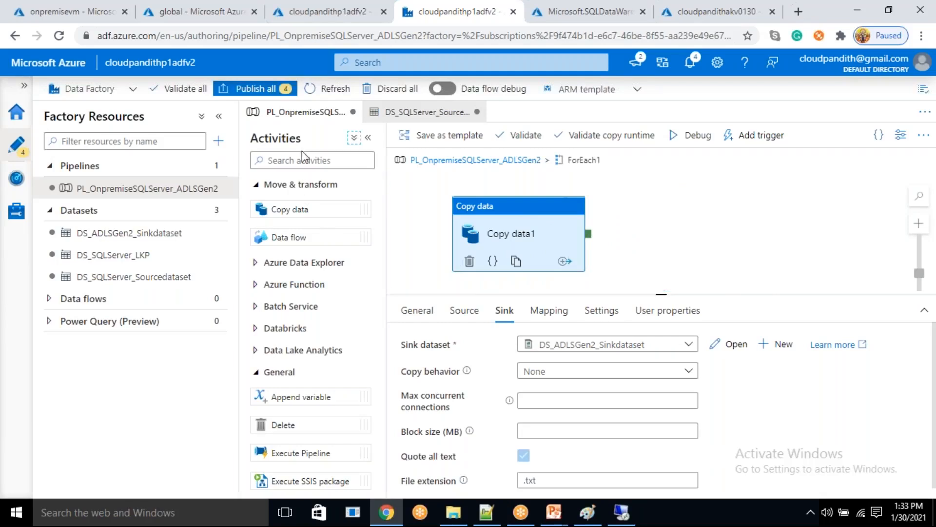
click(294, 161)
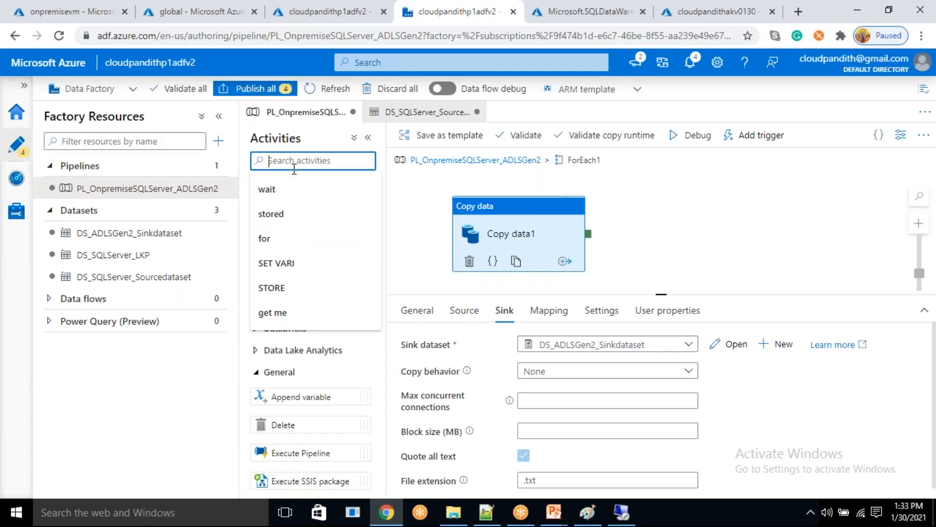
click(292, 213)
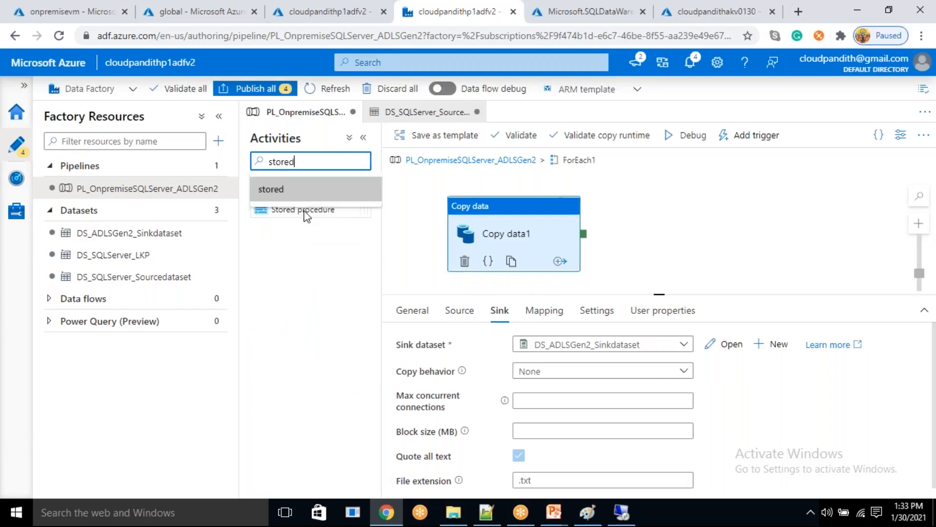
drag(302, 209, 704, 193)
drag(584, 245, 648, 193)
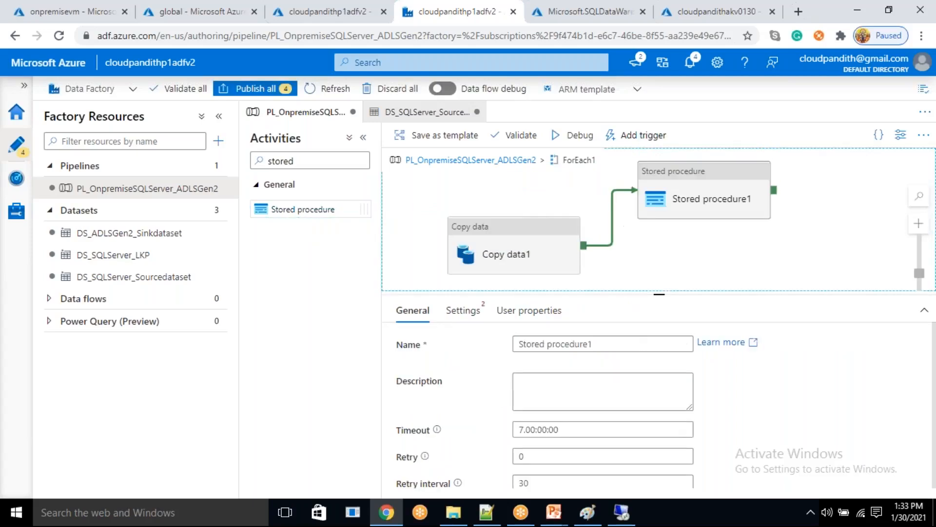
- Assign the stored procedure activity the LS_SQLServerConnection linked service and the [dbo].[metadata_usp] procedure
click(463, 315)
click(541, 344)
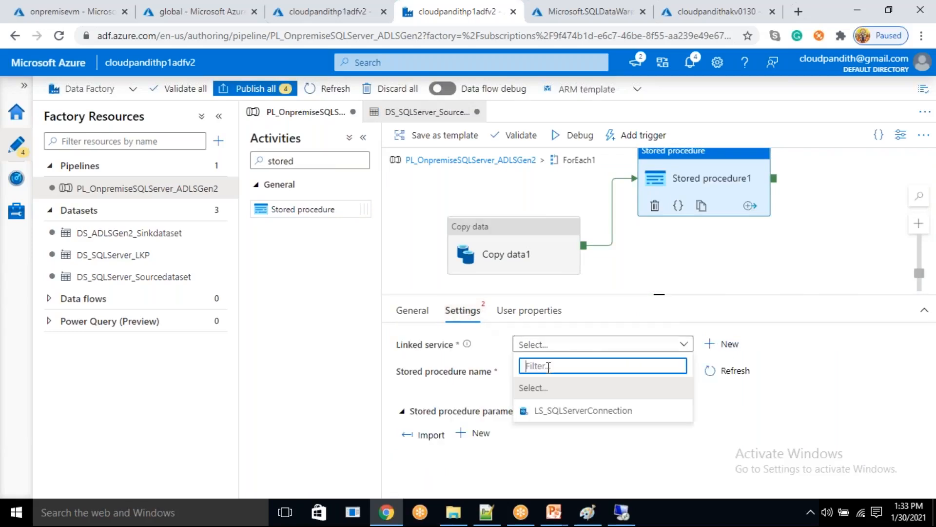
click(542, 410)
click(584, 404)
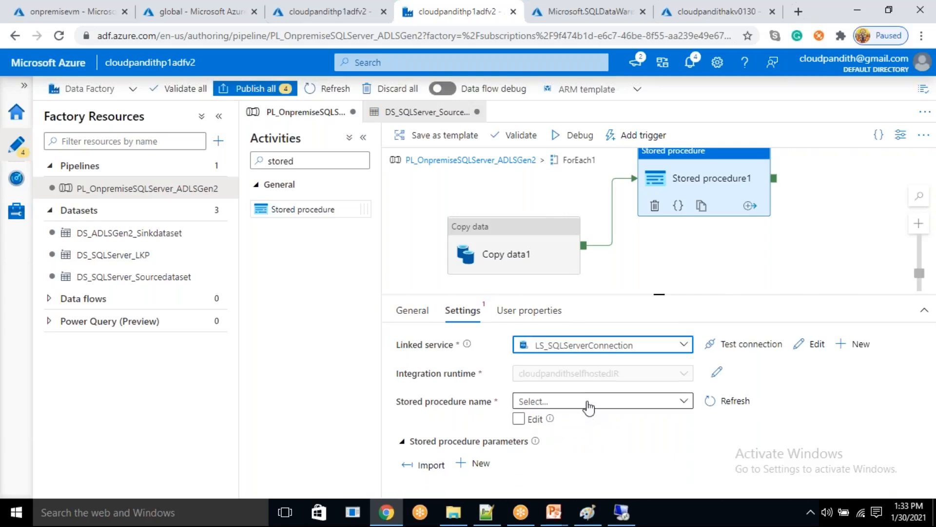
click(589, 407)
click(567, 462)
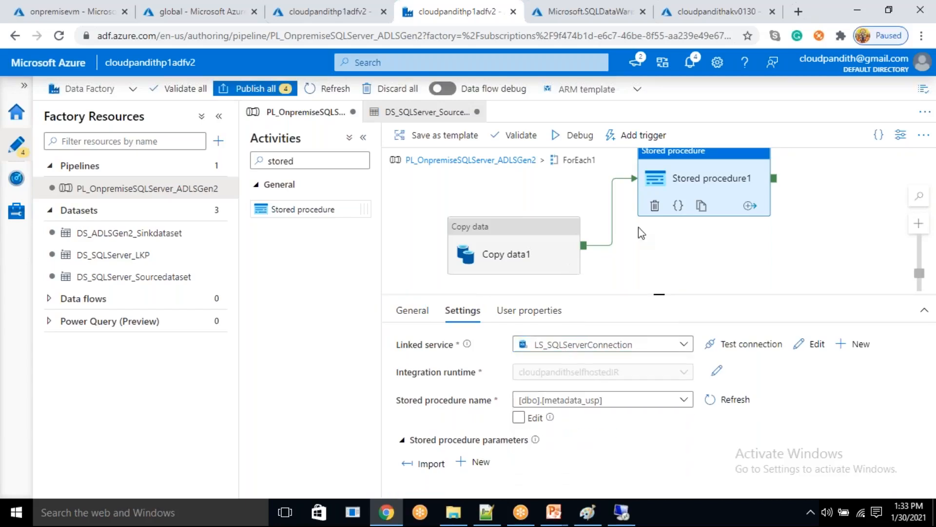
- Rename the stored procedure activity as Success_Stored_procedure
click(423, 315)
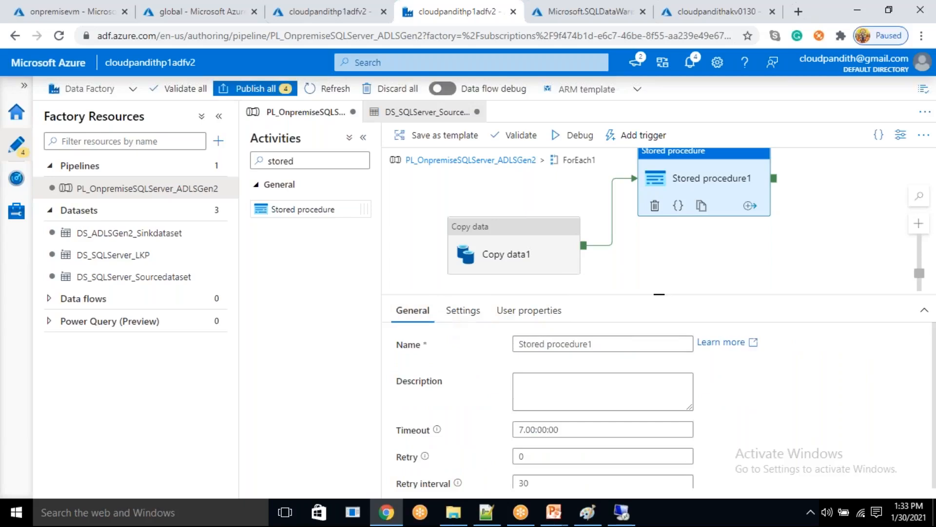
click(520, 345)
text(Sucess_)
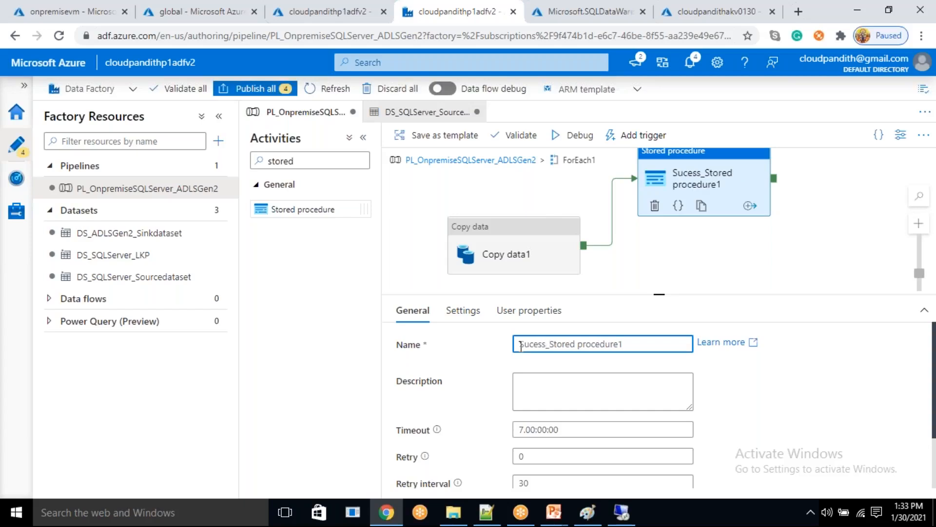
text(c)
key(End)
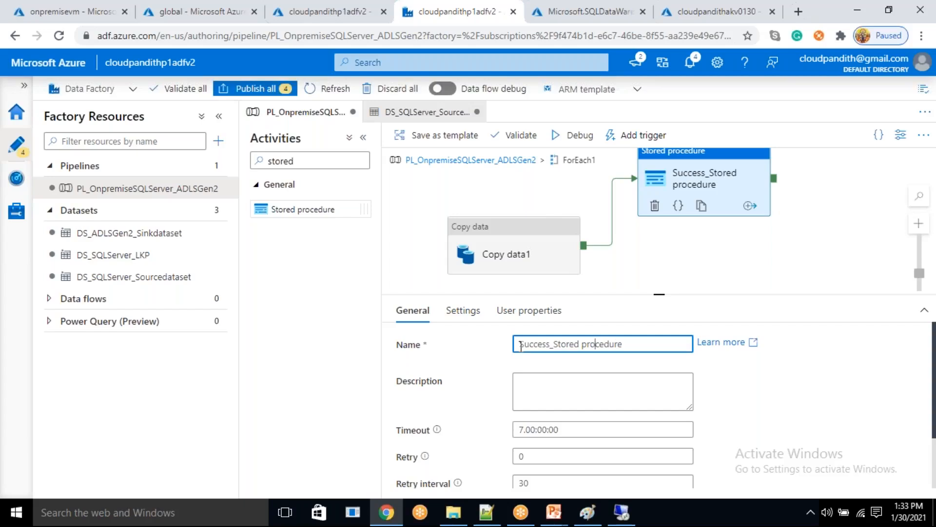
key(BackSpace)
text(_)
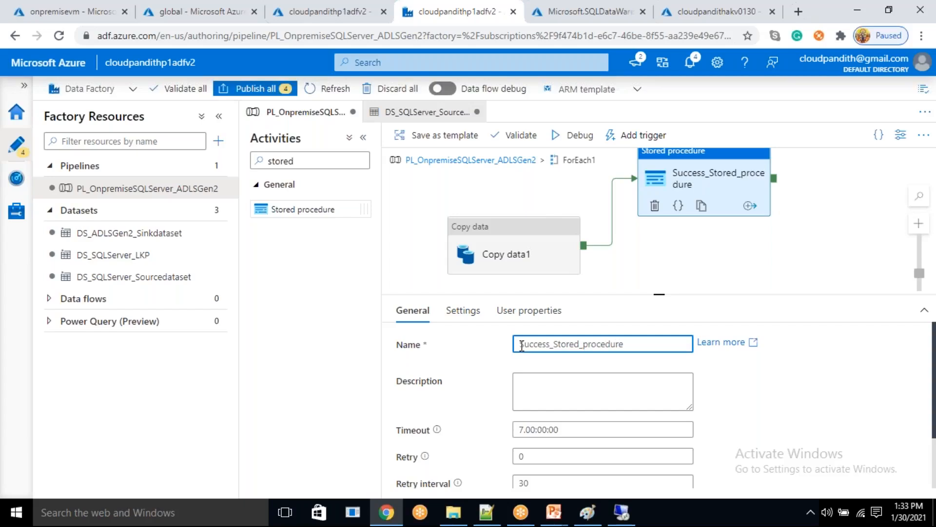
- Import the parameters of [dbo].[metadata_usp] into the Success_Stored_procedure activity's settings
click(458, 310)
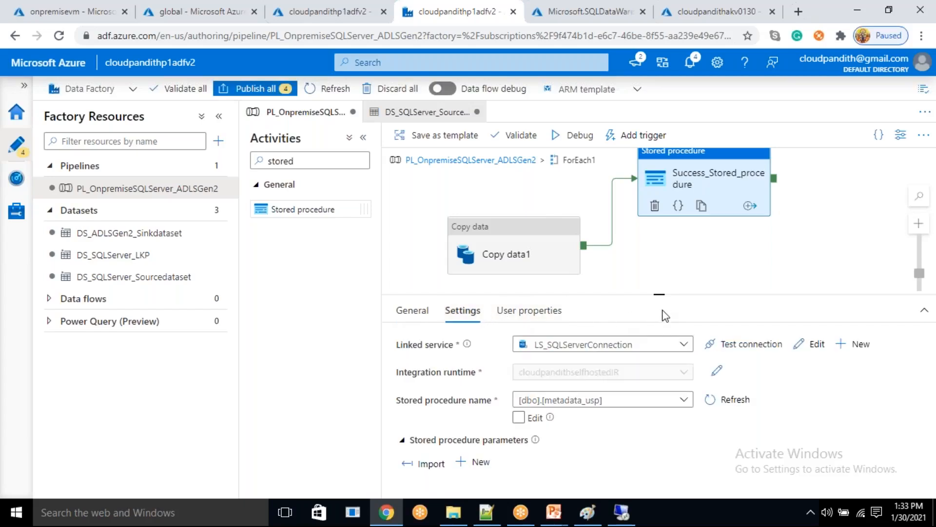
drag(658, 293, 659, 225)
click(430, 394)
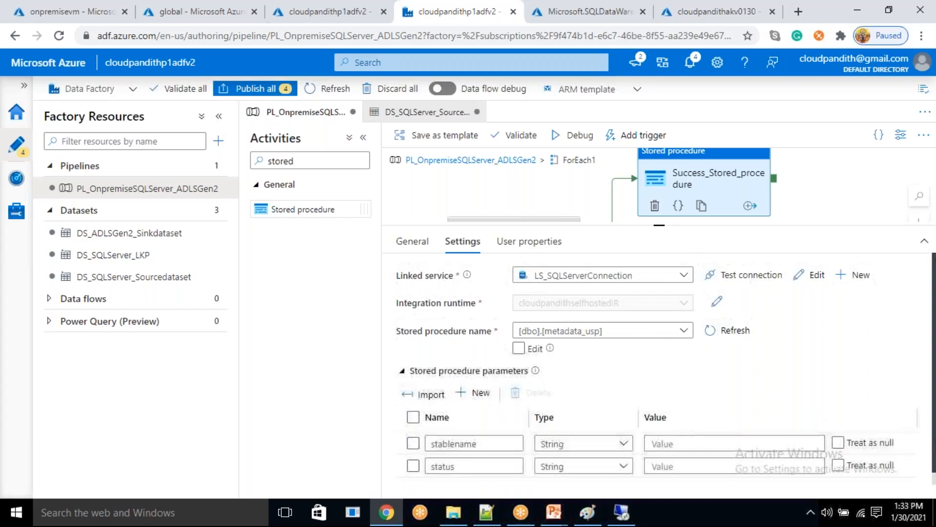
click(662, 442)
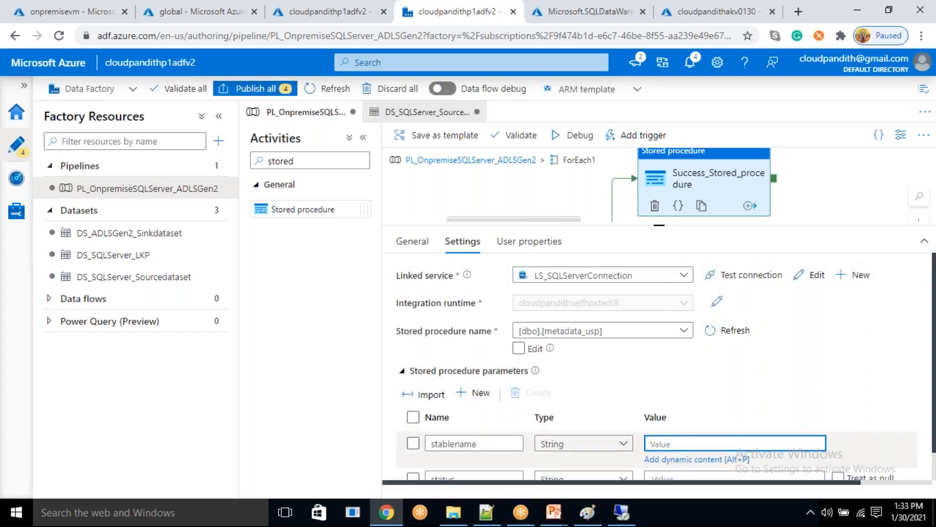
click(675, 458)
scroll(702, 416, down, 8)
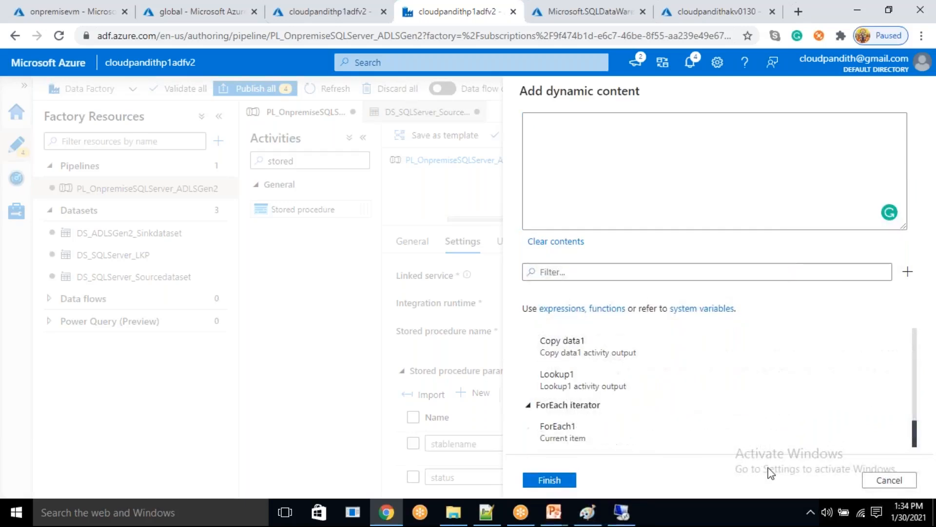
click(616, 443)
click(486, 521)
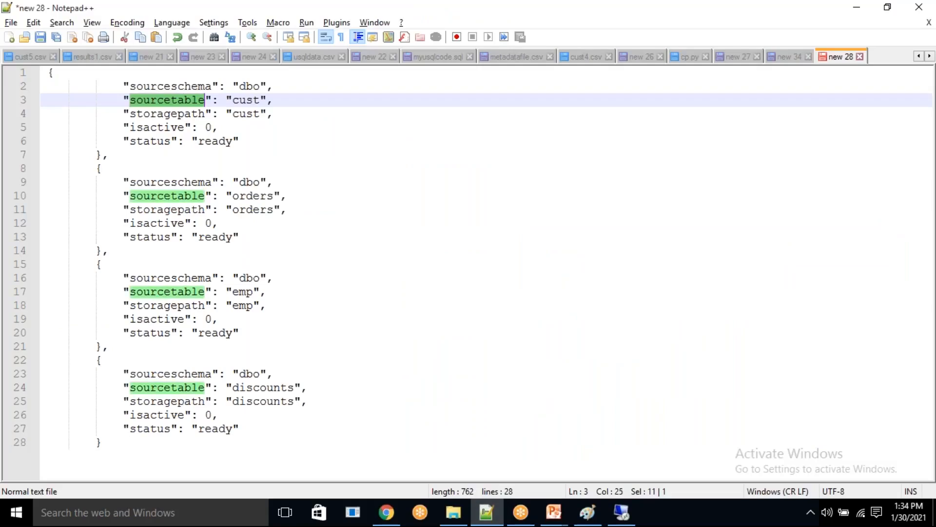
key(ctrl+c)
key(alt+Tab)
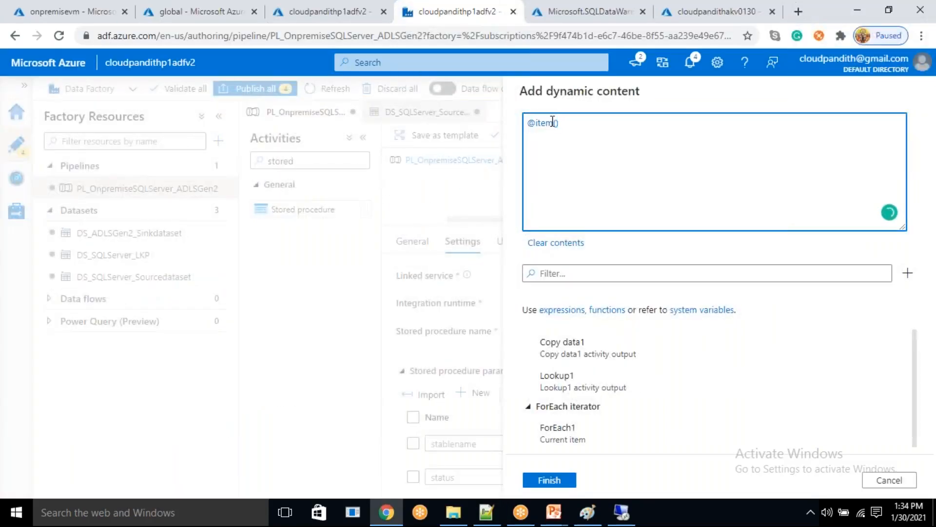
text(.)
key(ctrl+v)
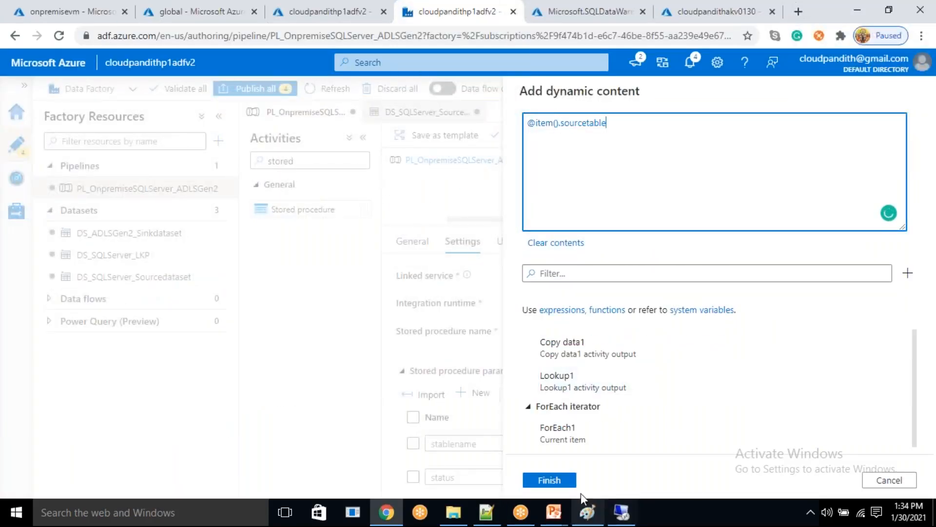
click(549, 479)
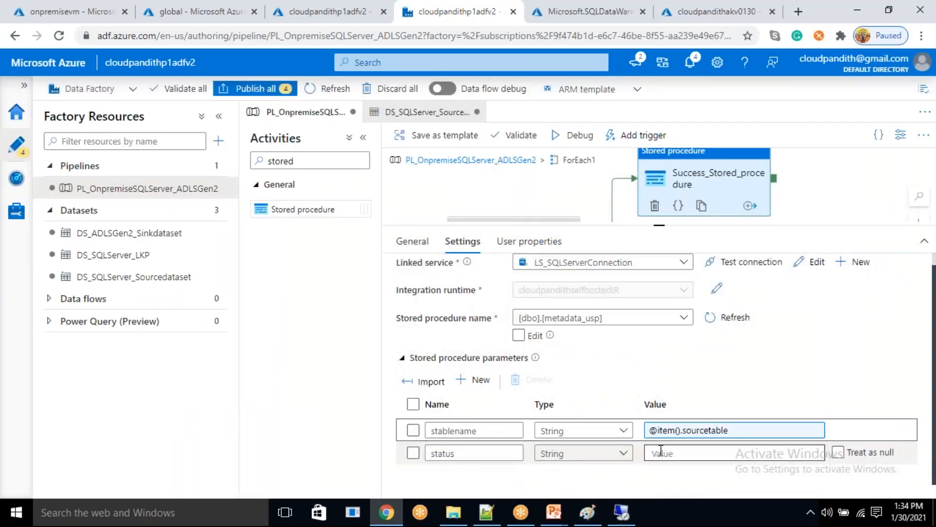
- Set the status parameter of Success_Stored_procedure to succeeded
click(661, 450)
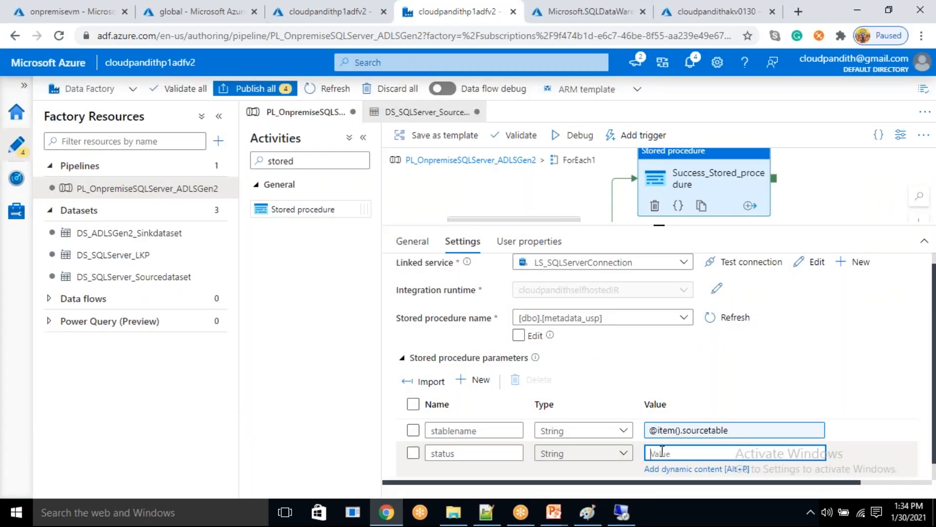
text(succeeded)
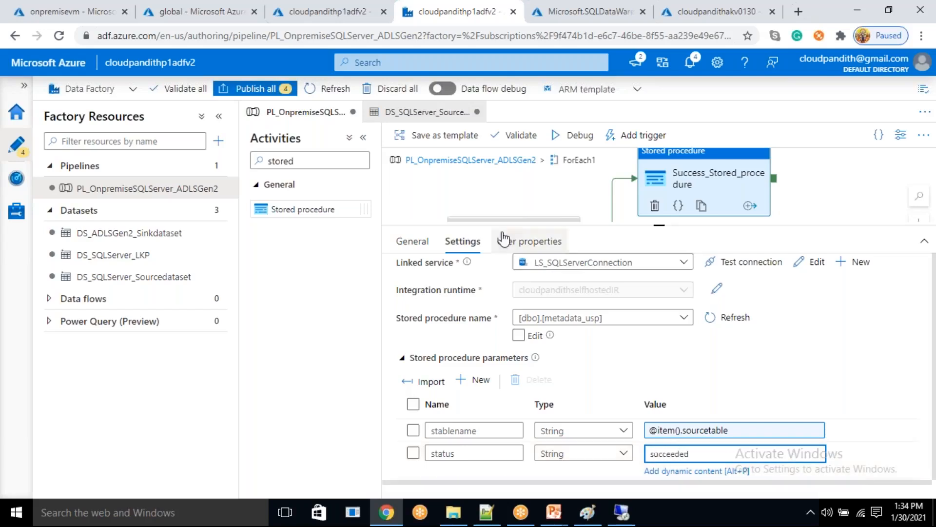
click(771, 333)
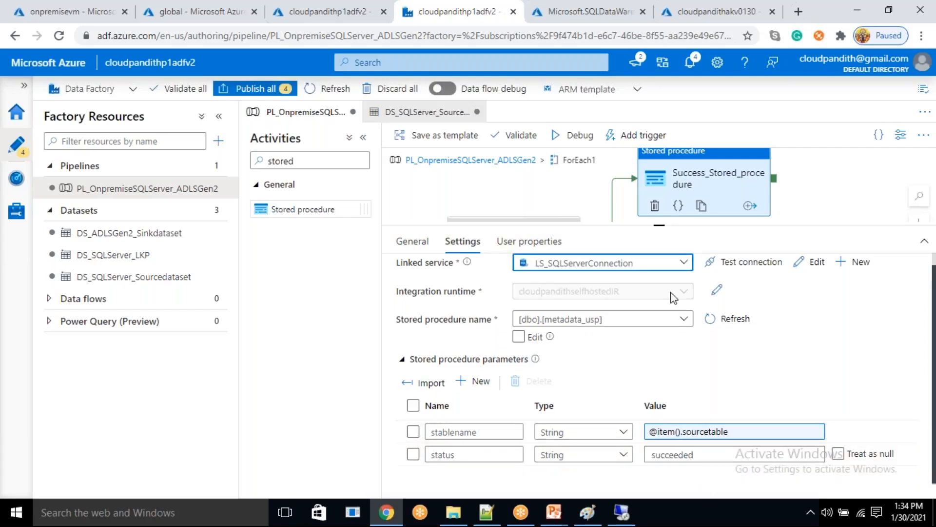
- Duplicate the Success_Stored_procedure activity and connect Copy data1 to the copy with a failure dependency
drag(658, 226, 659, 409)
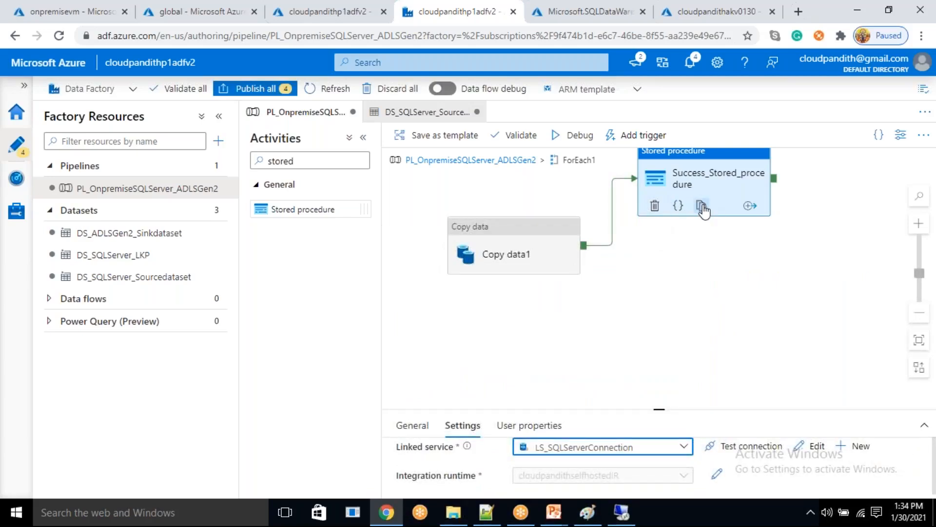
click(701, 206)
drag(585, 251, 694, 290)
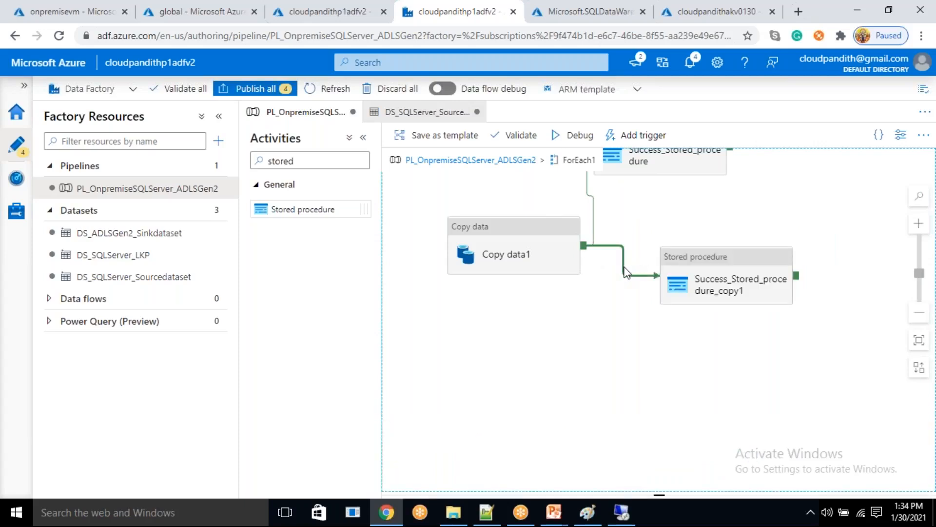
right_click(623, 272)
click(661, 318)
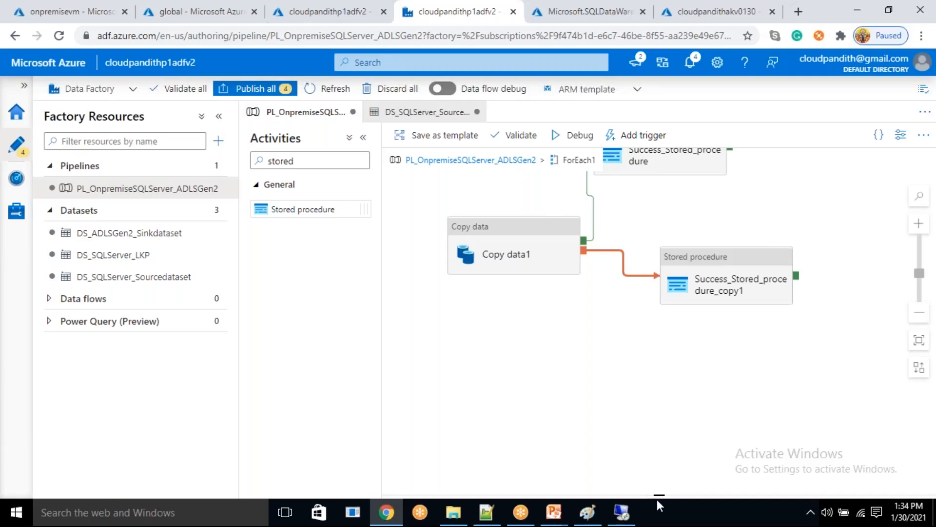
click(659, 372)
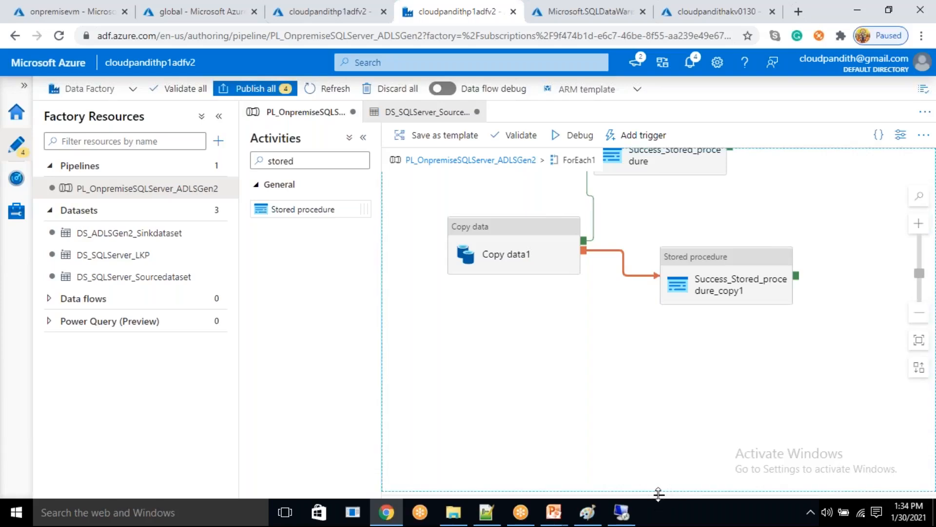
click(588, 351)
click(541, 250)
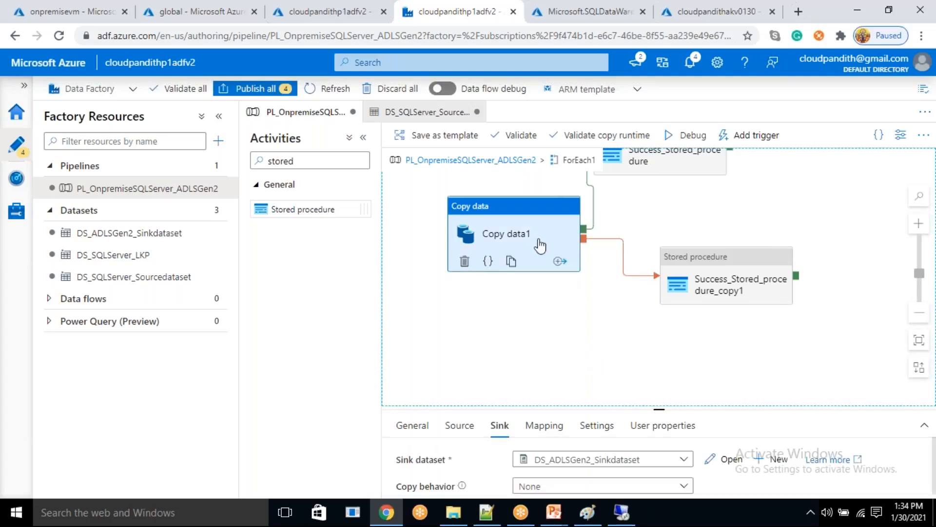
drag(657, 409, 657, 331)
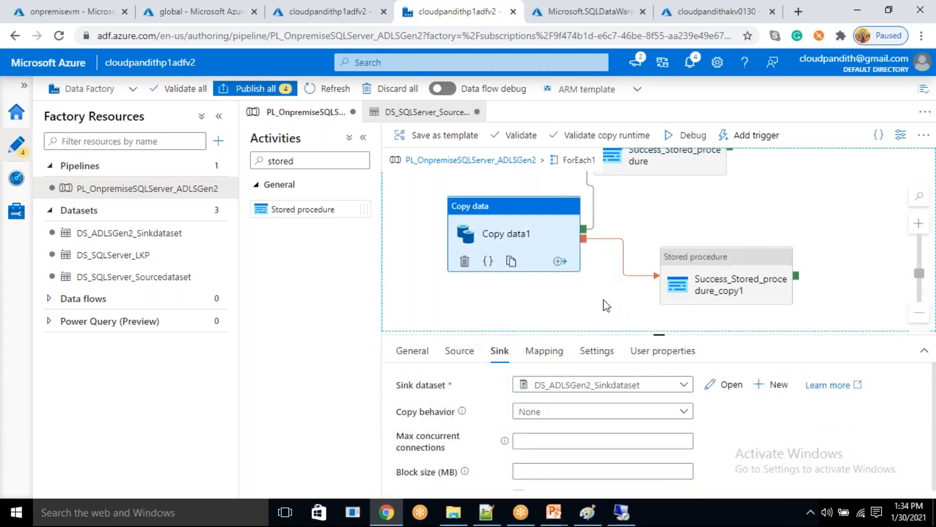
click(606, 305)
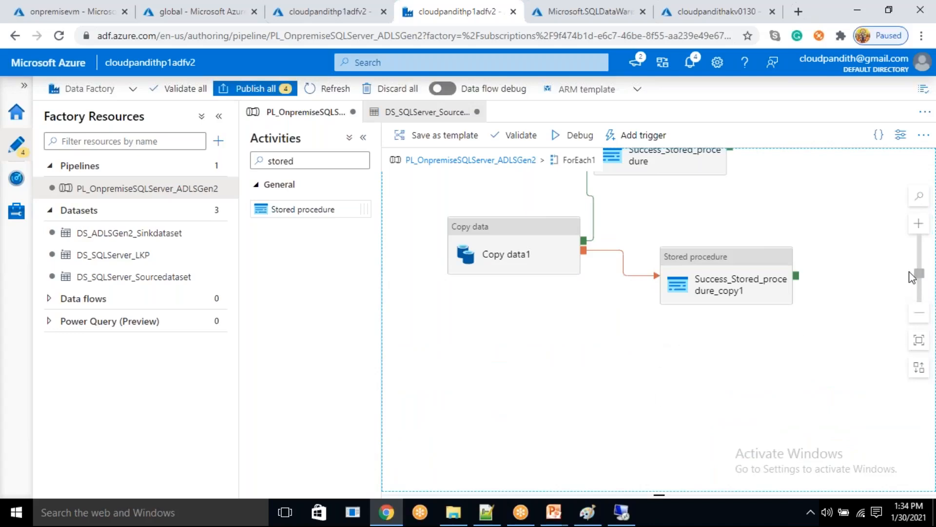
mouse_move(923, 281)
mouse_down()
mouse_move(922, 291)
mouse_move(920, 270)
mouse_up()
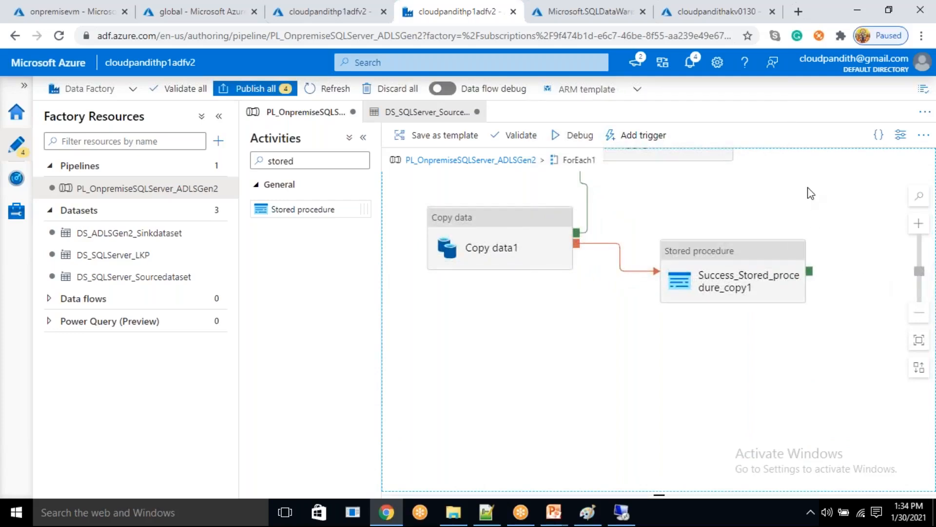
scroll(809, 190, down, 3)
scroll(808, 190, up, 2)
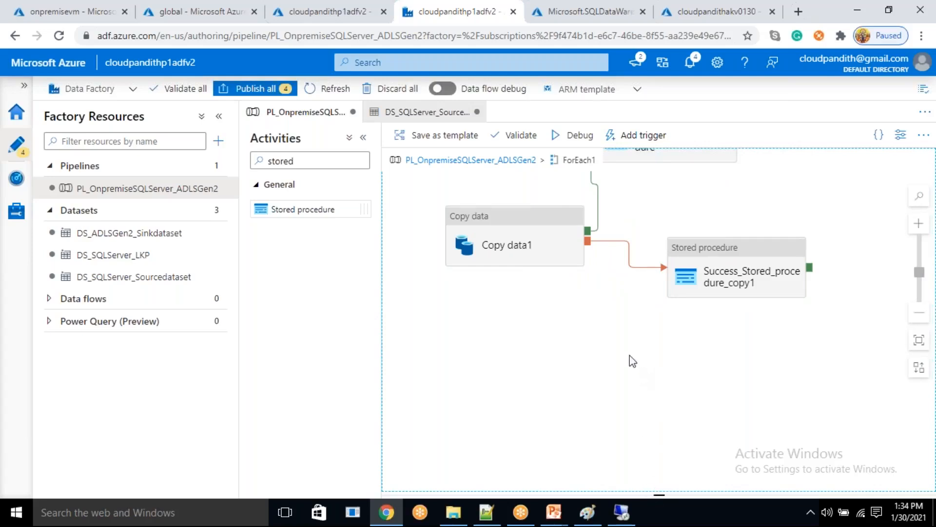
- Rename the duplicated stored procedure activity as Failed_Stored_procedure
click(751, 277)
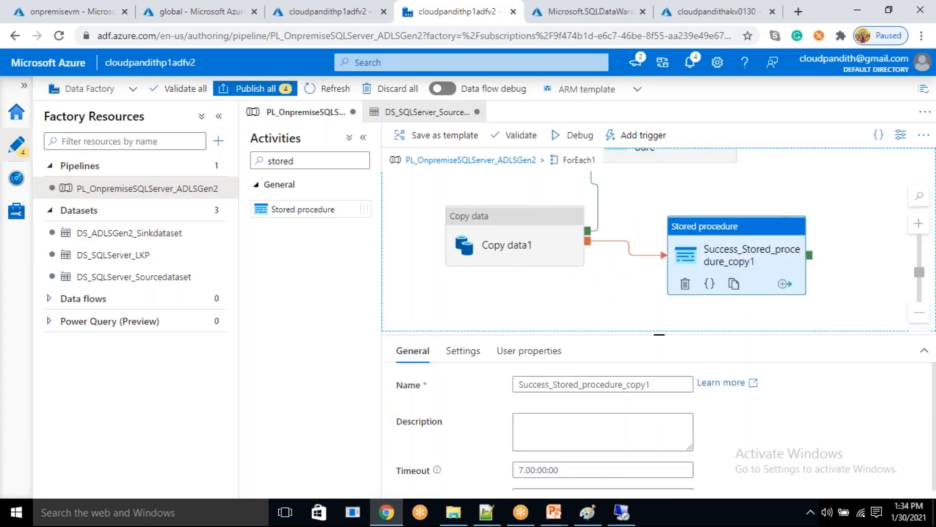
drag(654, 379, 625, 391)
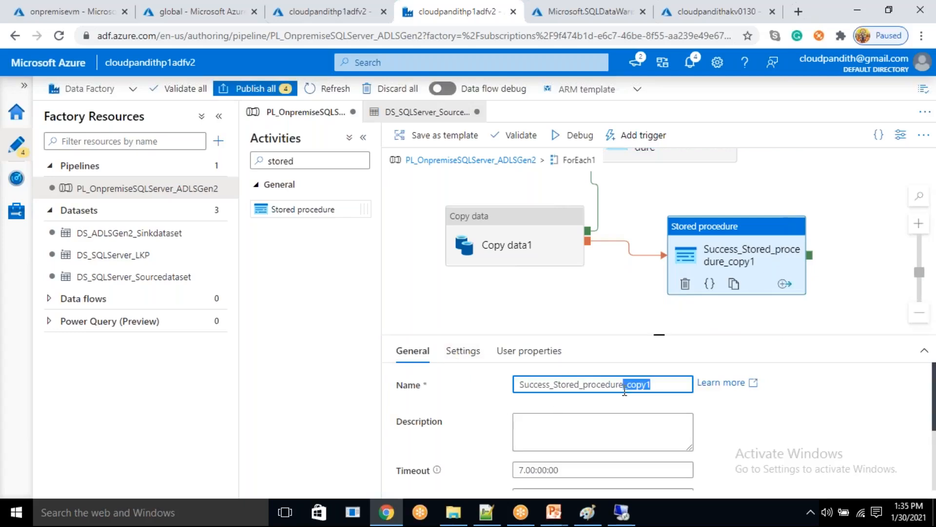
key(BackSpace)
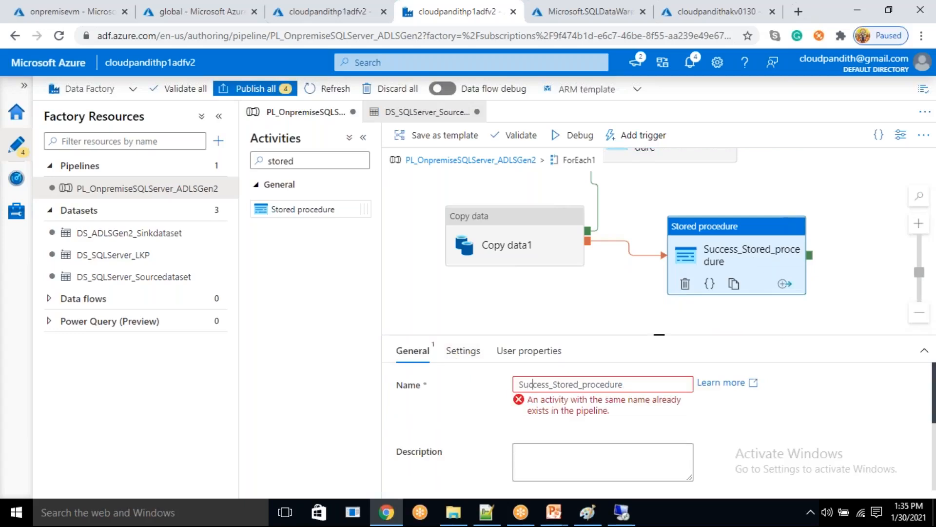
key(shift+Home)
key(BackSpace)
text(Failed)
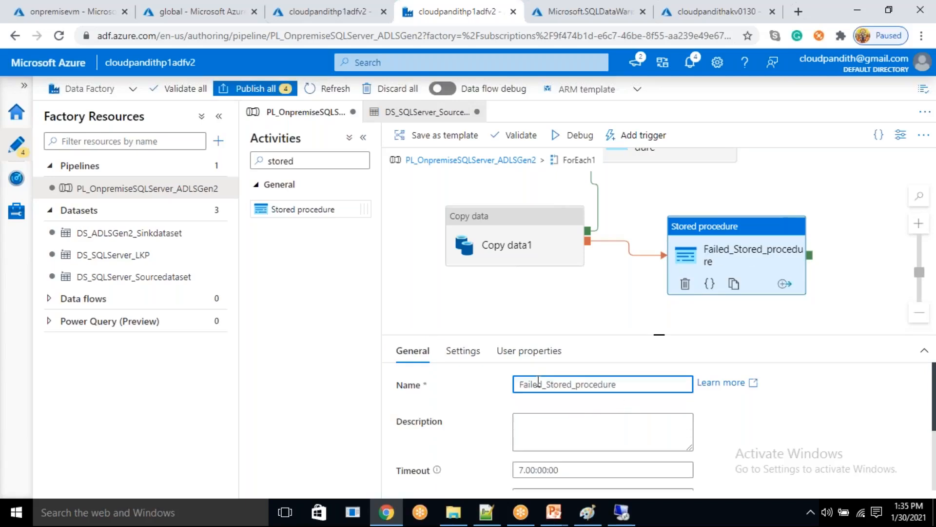
- Set the status parameter of Failed_Stored_procedure to Failed
click(462, 350)
scroll(533, 418, down, 5)
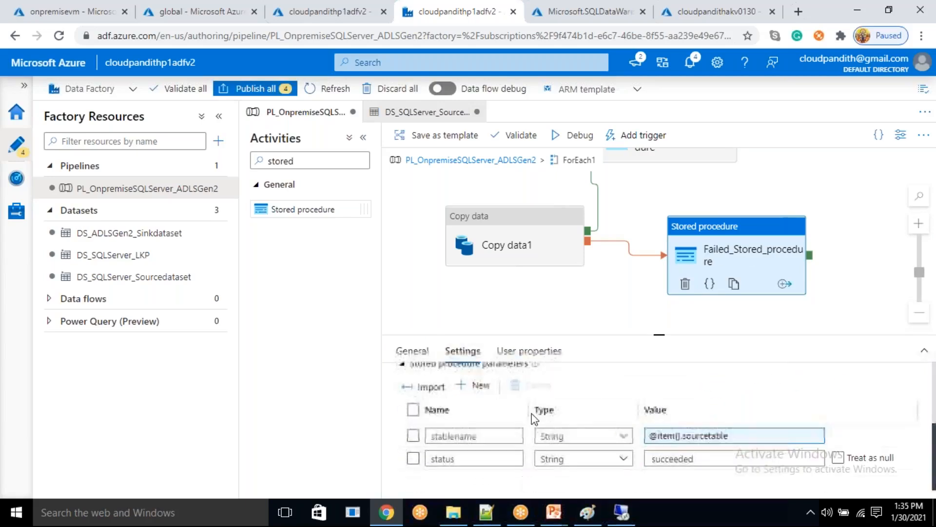
click(690, 459)
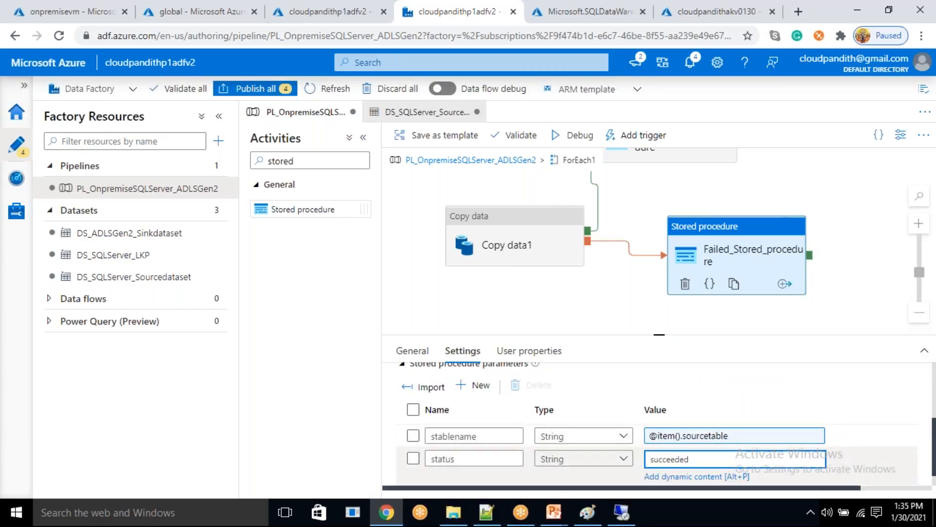
key(ctrl+a)
text(Fasi)
key(BackSpace)
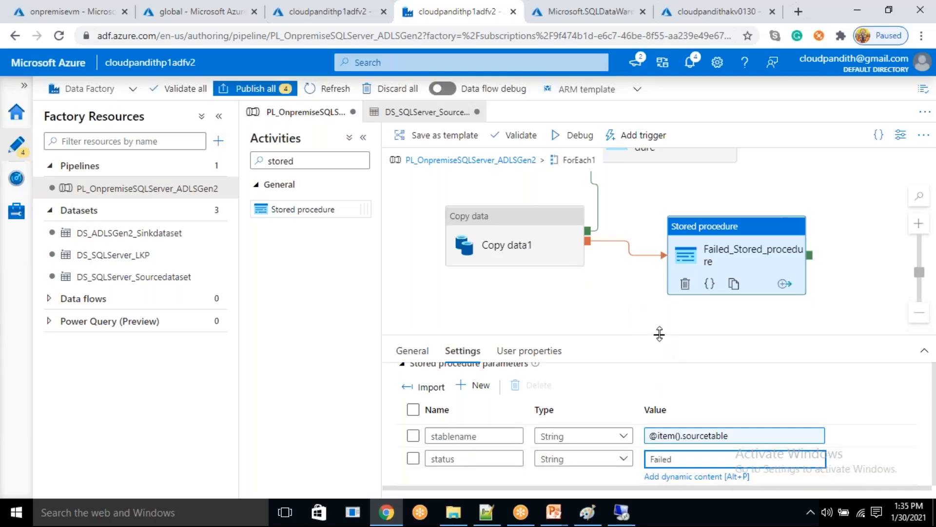
drag(659, 334, 658, 403)
drag(642, 293, 647, 266)
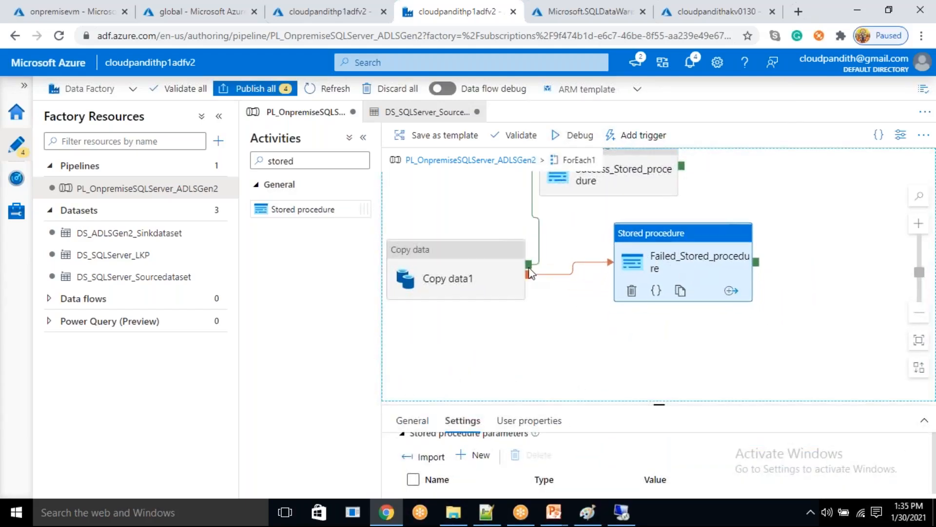
- Add a Web activity inside ForEach1, connect Copy data1 to it with a failure dependency, and place it just below Failed_Stored_procedure
drag(313, 159, 248, 172)
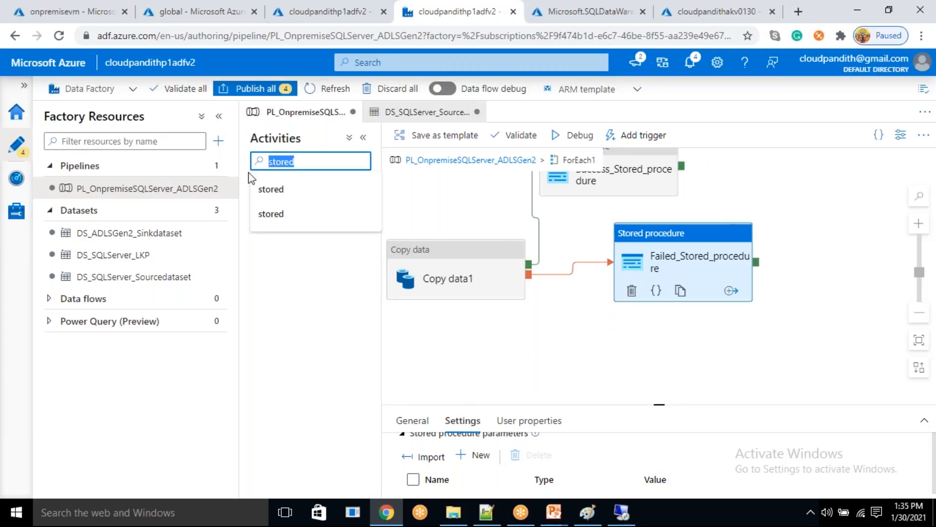
text(web)
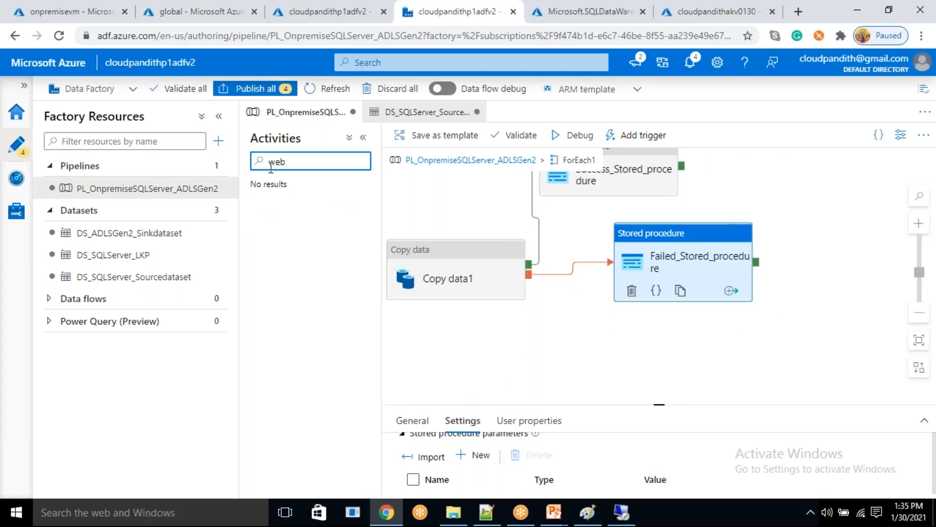
drag(283, 205, 653, 365)
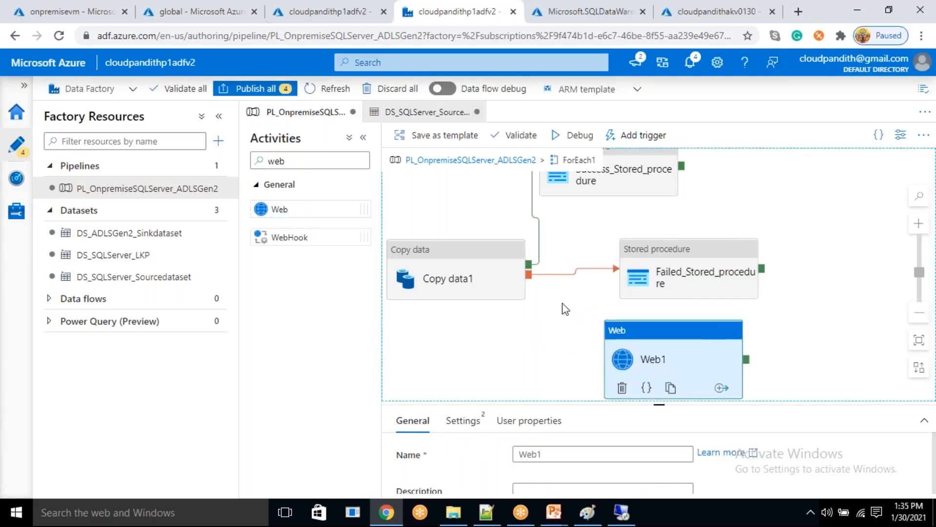
drag(529, 274, 616, 368)
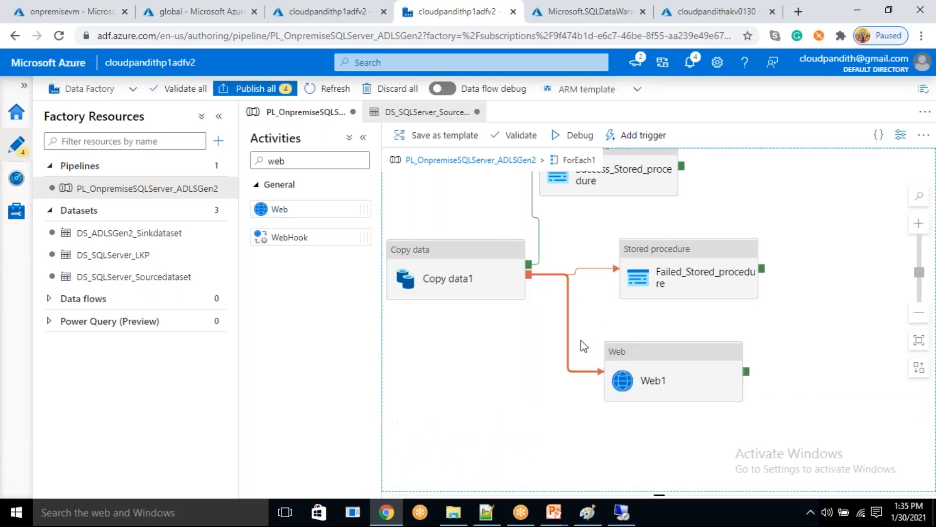
right_click(566, 339)
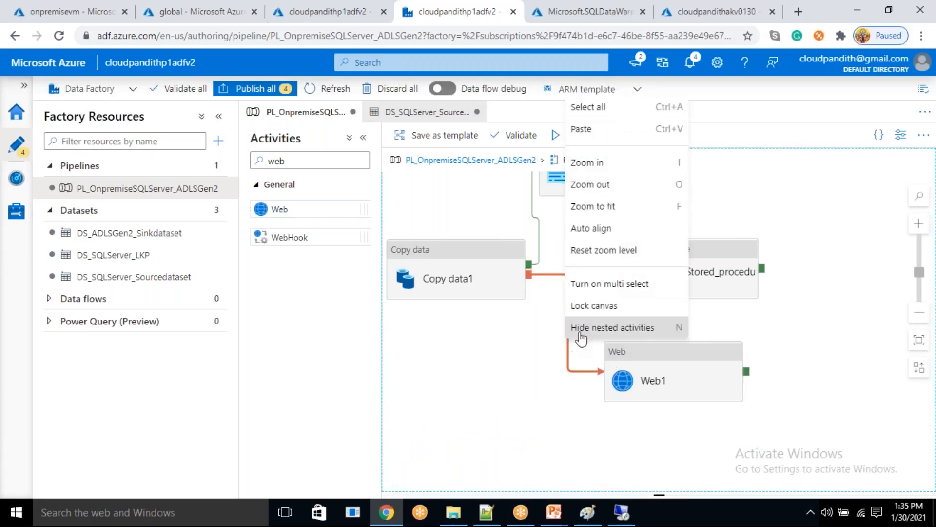
click(569, 372)
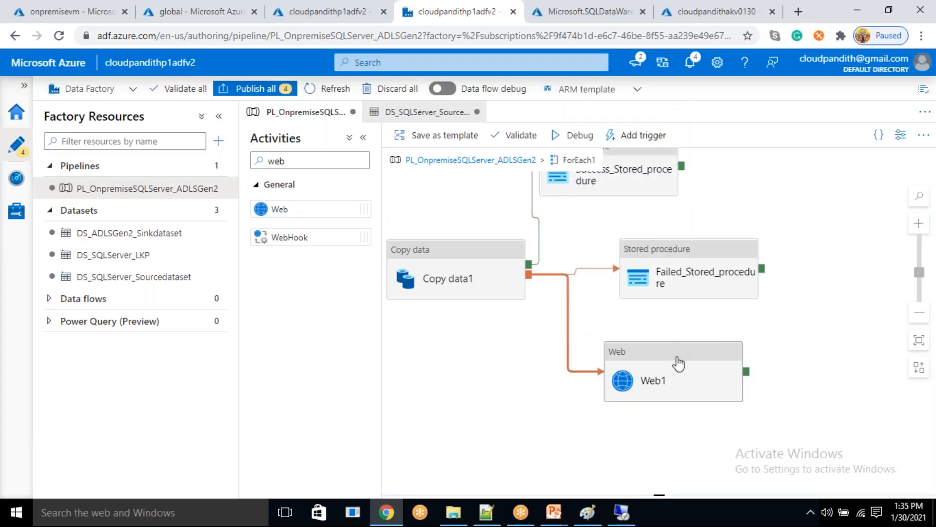
drag(689, 365, 711, 331)
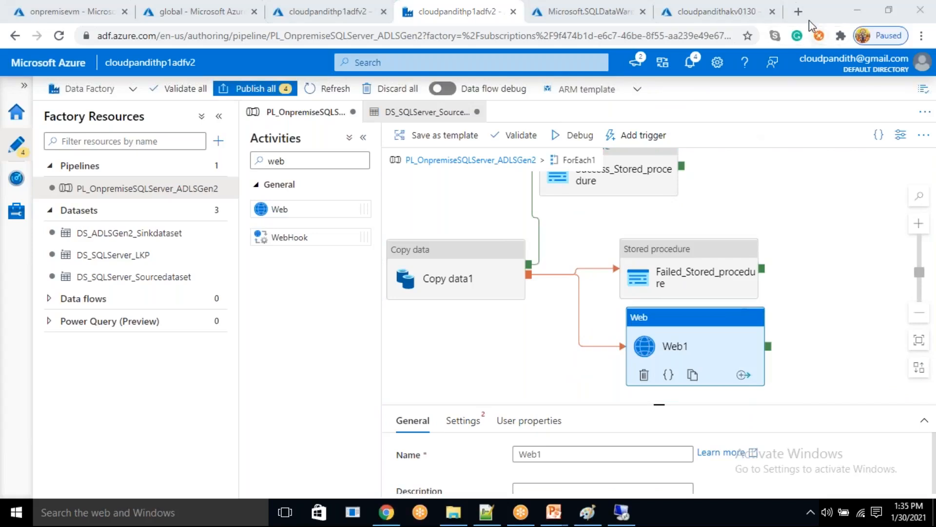
- Open the Azure portal home in a new browser tab and go to the Logic apps service
click(798, 11)
text(portal.azure.com)
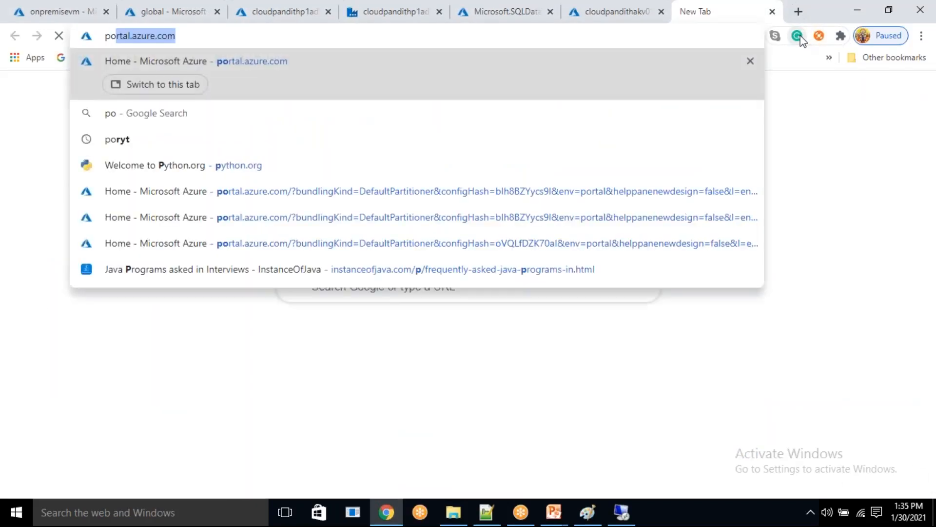
key(Return)
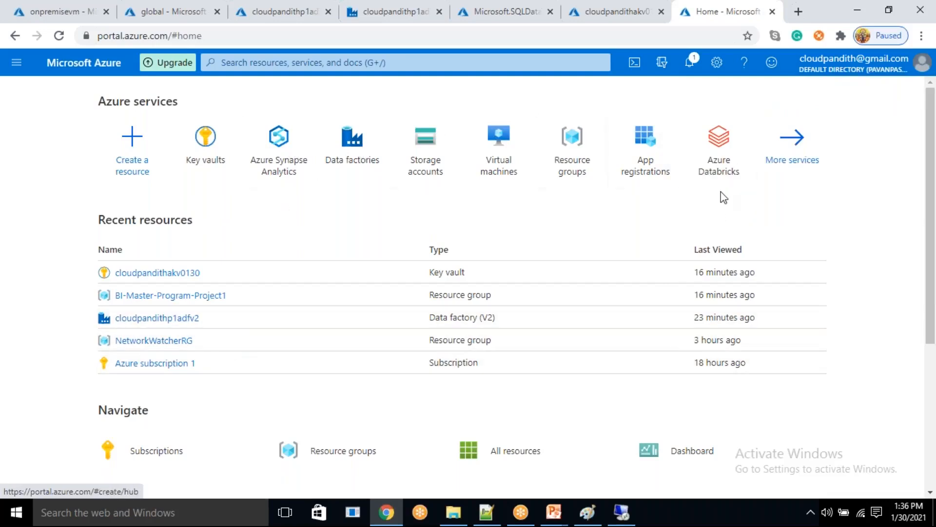
click(300, 63)
text(logic ap)
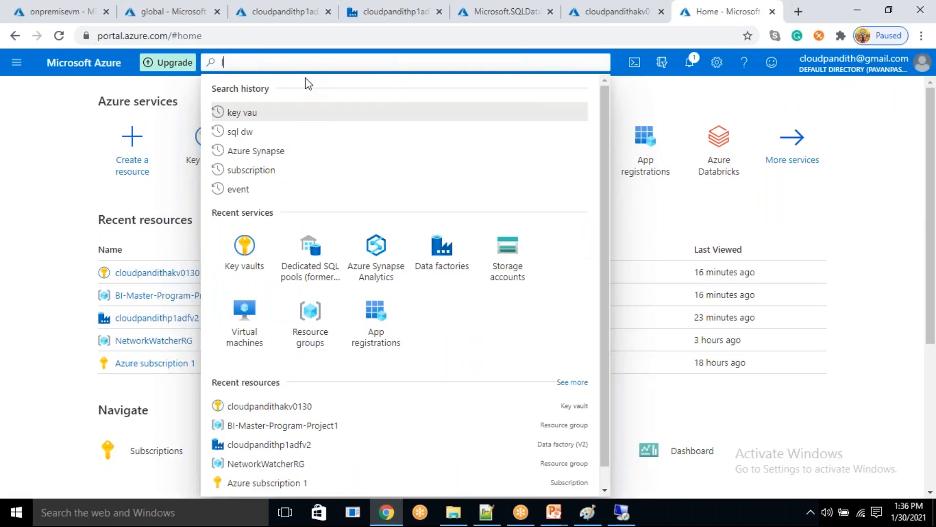
text(p)
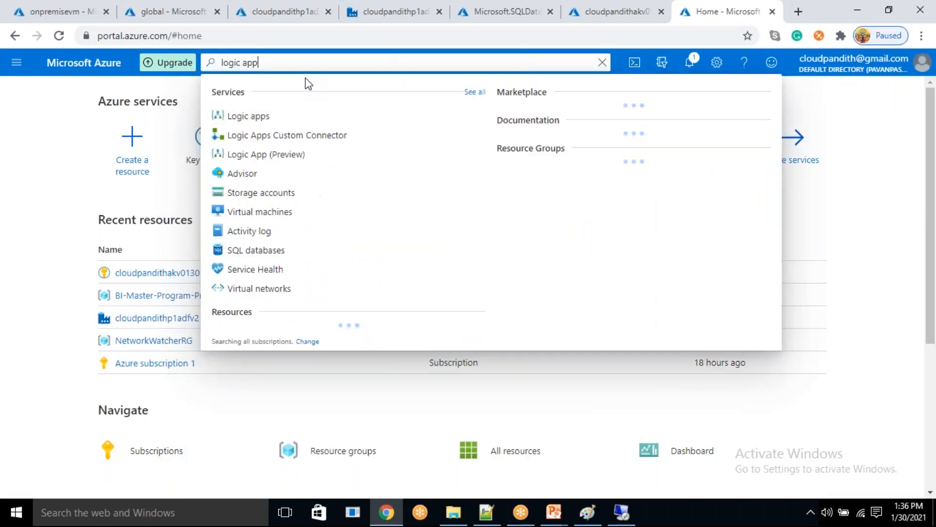
click(258, 122)
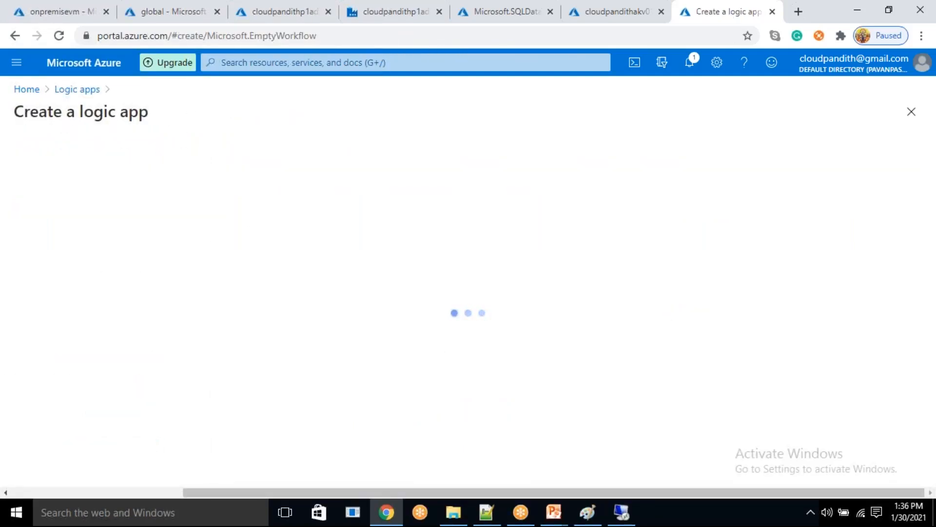
- Create a logic app named cloudpandithlogicapp in the BI-Master-Program-Project1 resource group
click(243, 306)
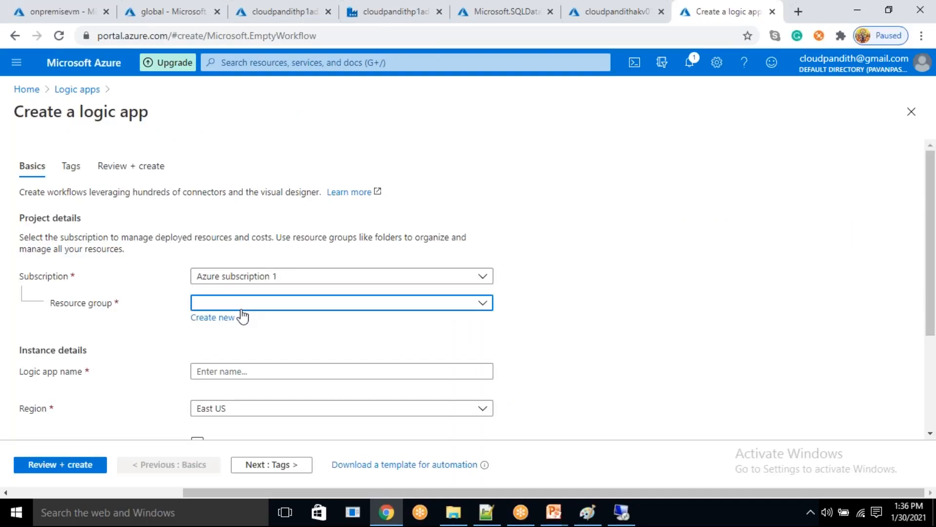
click(237, 350)
scroll(237, 351, down, 3)
click(252, 234)
text(cloudpandithlogicapp)
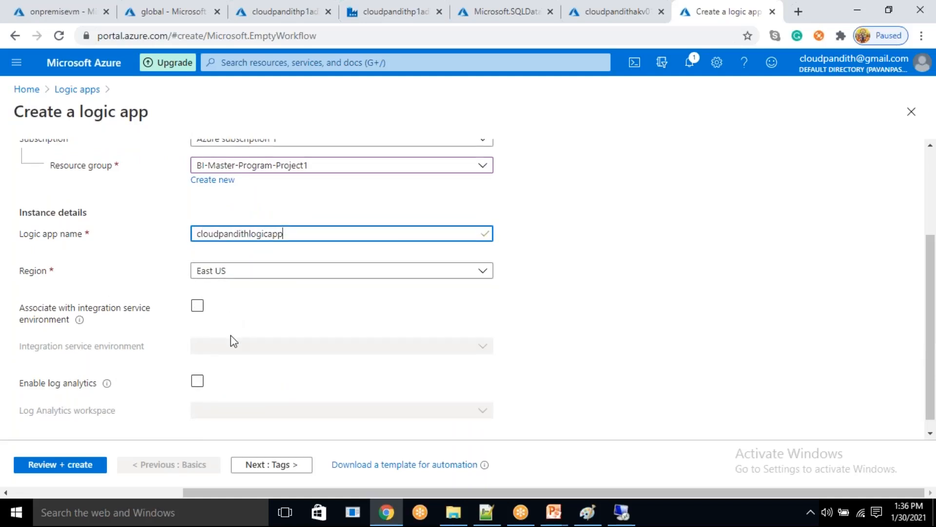
scroll(230, 338, down, 1)
click(81, 466)
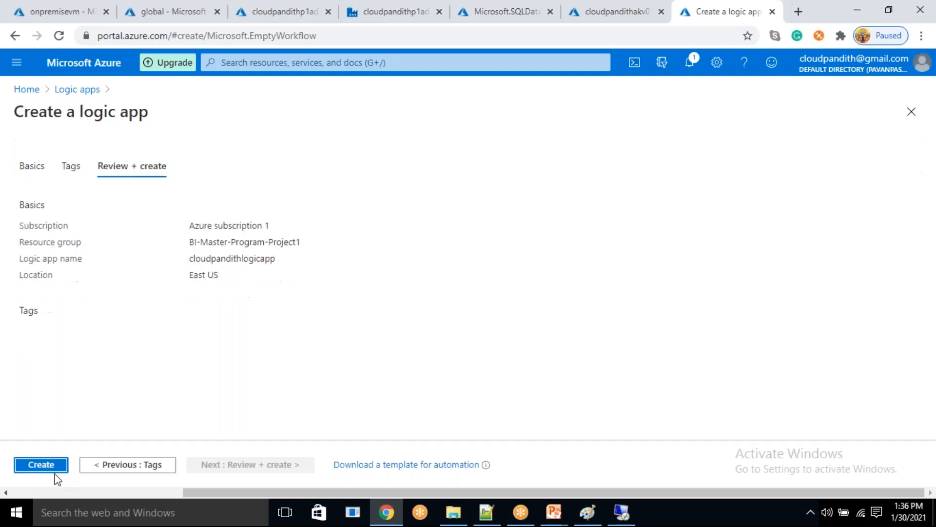
click(54, 467)
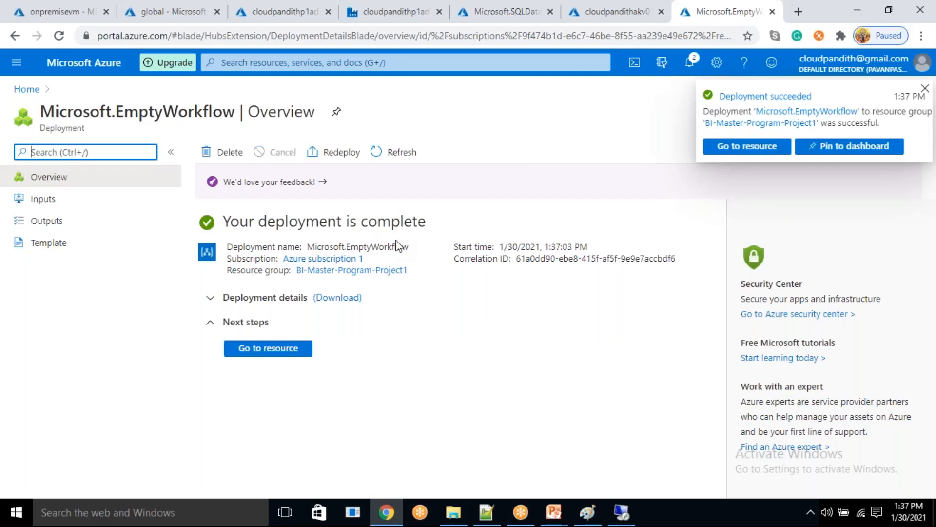
- Open the deployed logic app and start its workflow from the HTTP Request-Response template
click(268, 348)
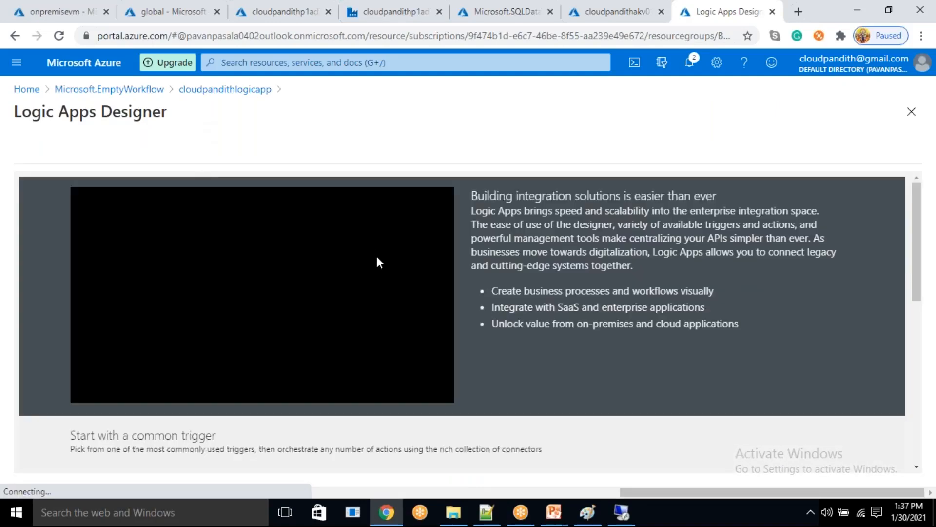
scroll(478, 419, down, 2)
scroll(446, 403, down, 5)
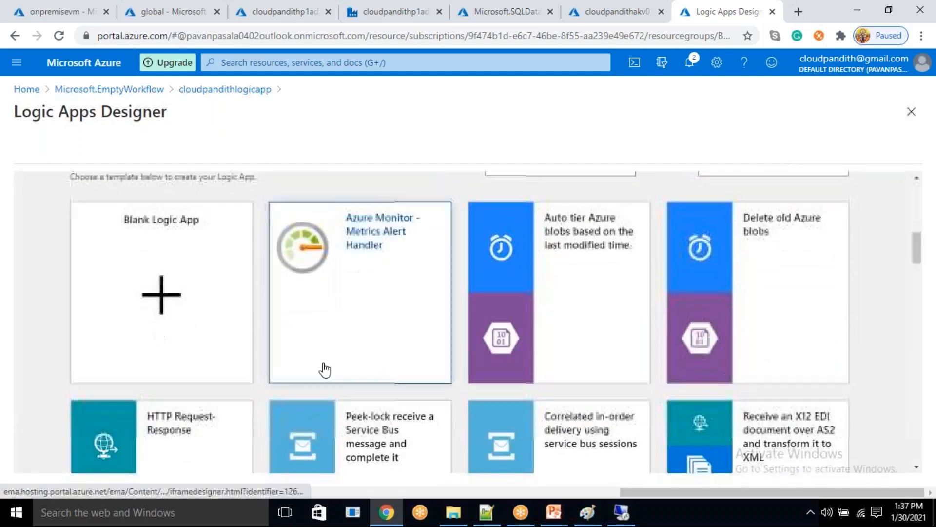
scroll(243, 370, down, 2)
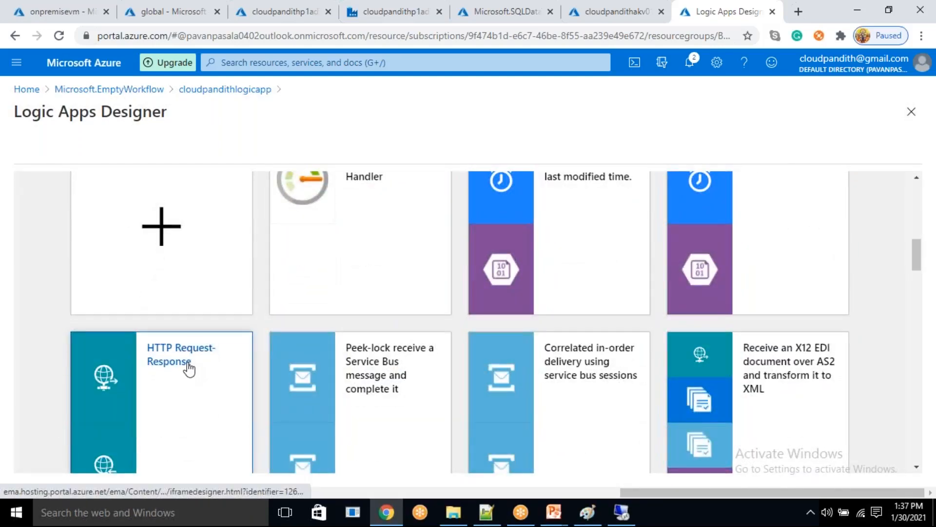
click(189, 369)
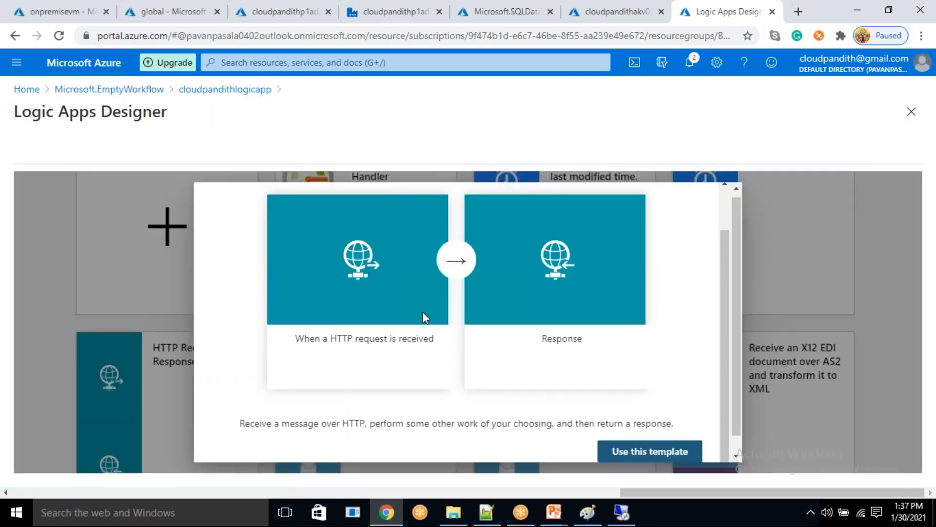
click(666, 450)
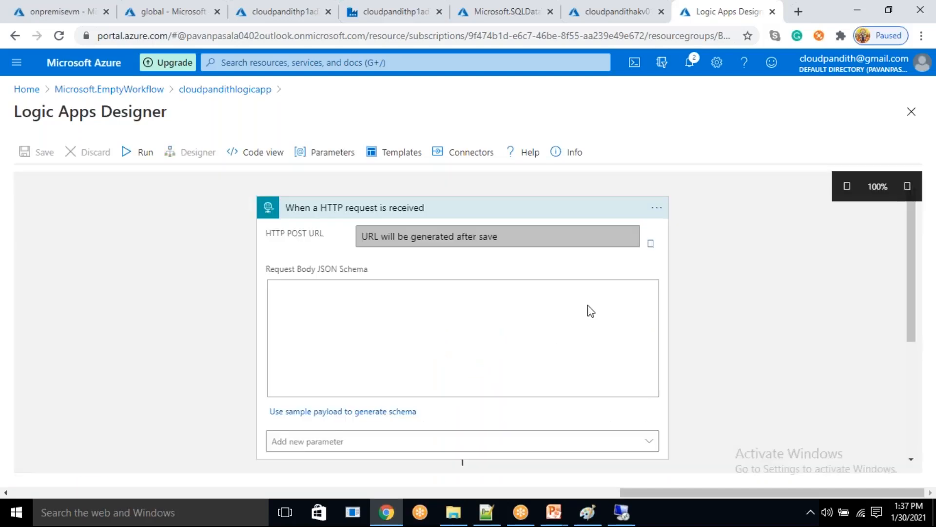
- Add the Method parameter to the HTTP request trigger and set it to GET
click(334, 436)
click(333, 388)
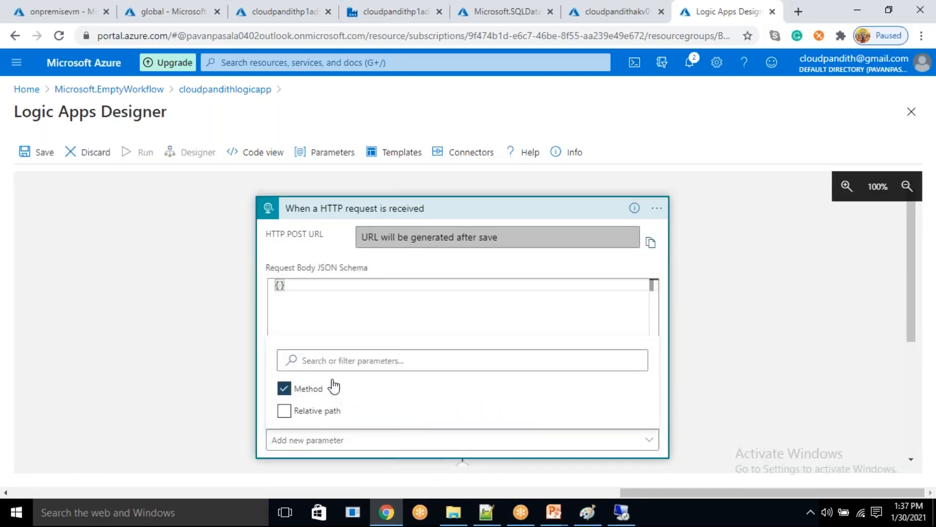
click(203, 388)
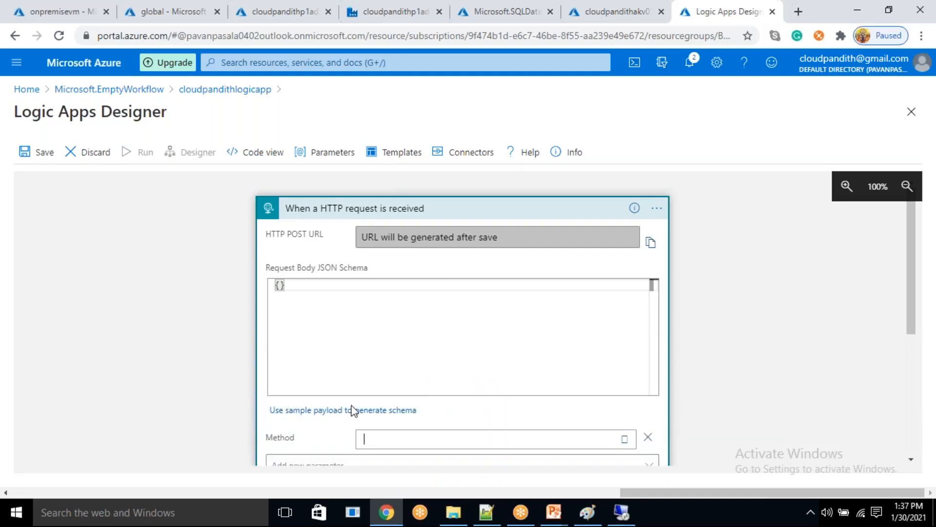
scroll(354, 411, down, 5)
click(625, 203)
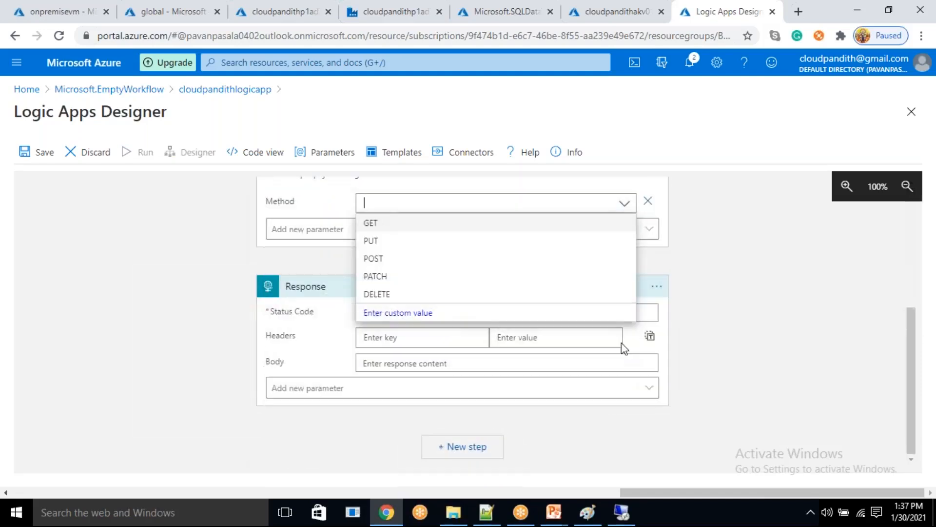
click(222, 309)
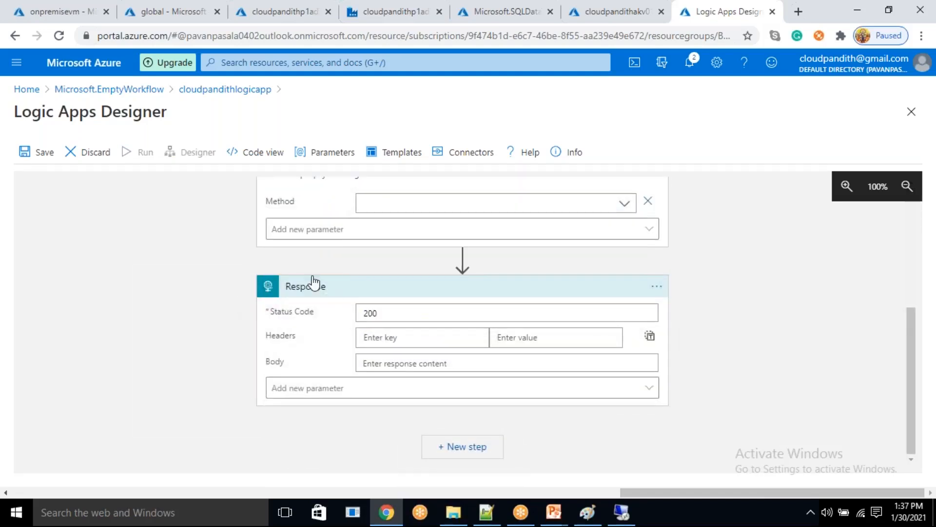
click(628, 202)
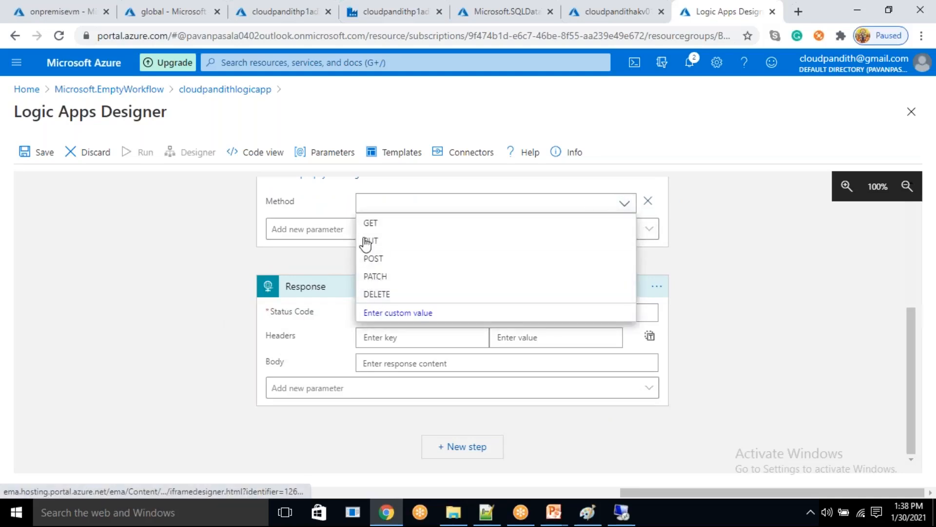
click(371, 225)
- Delete the Response step from the logic app workflow
click(657, 289)
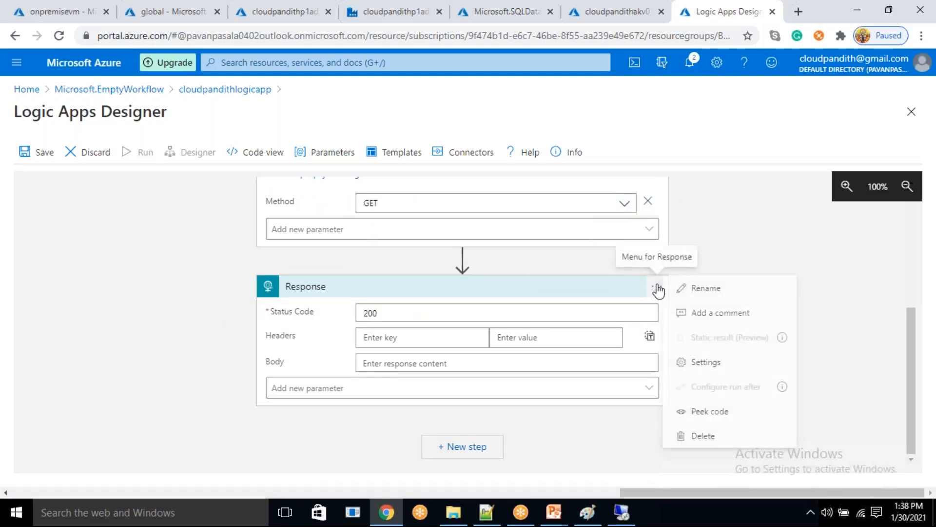
click(708, 435)
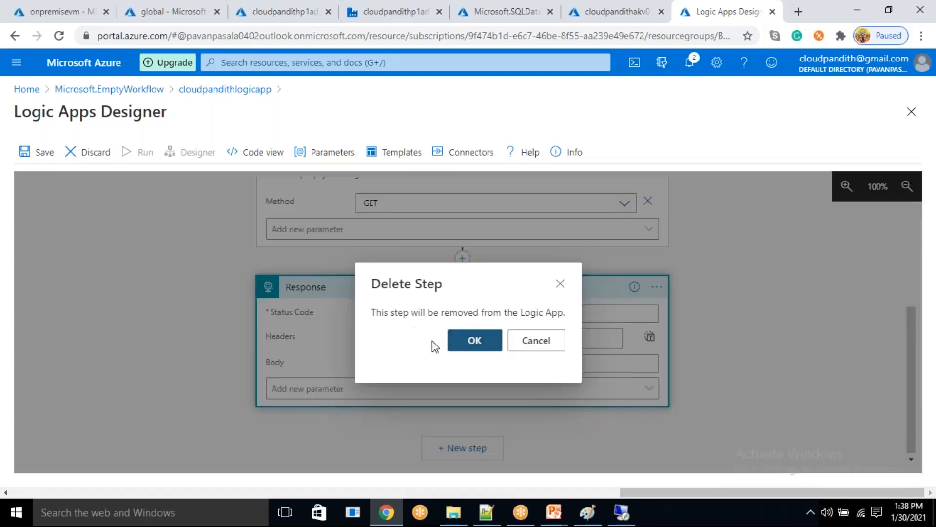
click(475, 345)
scroll(470, 346, up, 3)
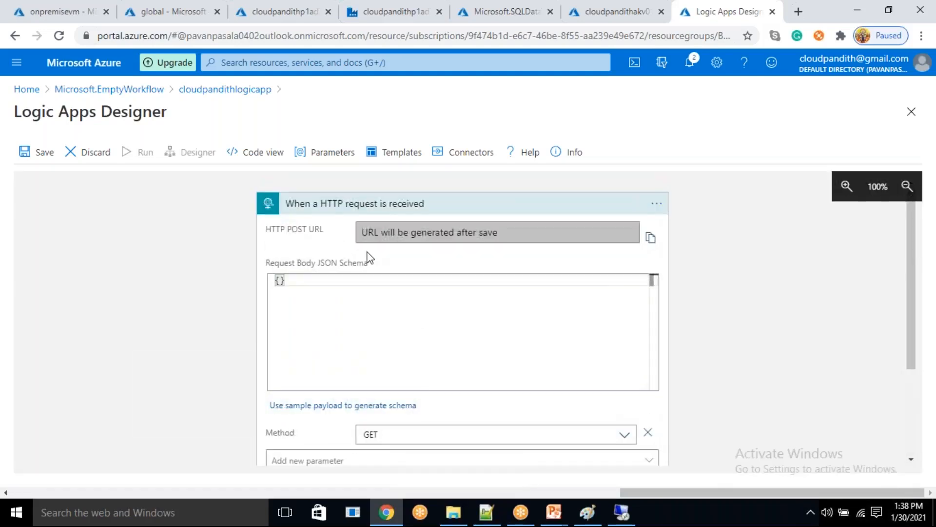
- Add a new step after the HTTP request trigger using the Gmail connector's Send email (V2) action
scroll(369, 258, down, 3)
click(481, 385)
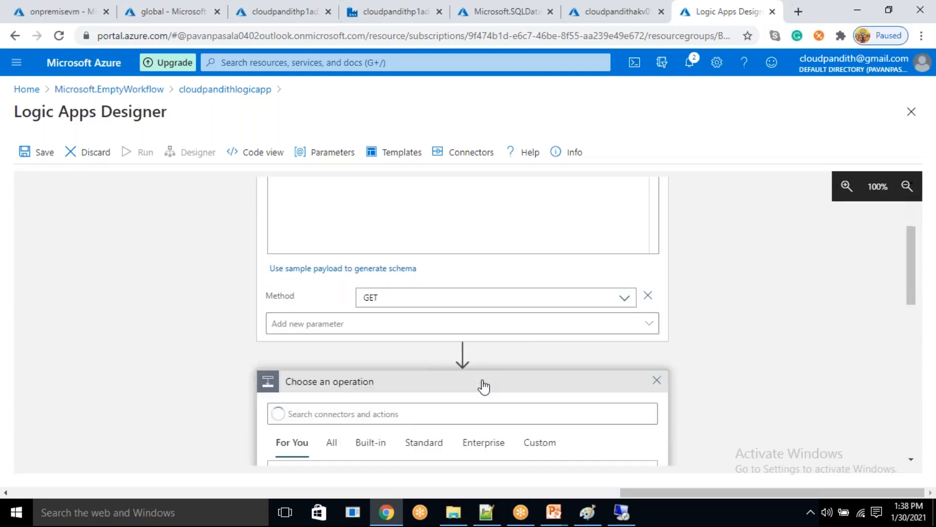
scroll(359, 245, up, 3)
click(328, 294)
text(gmail)
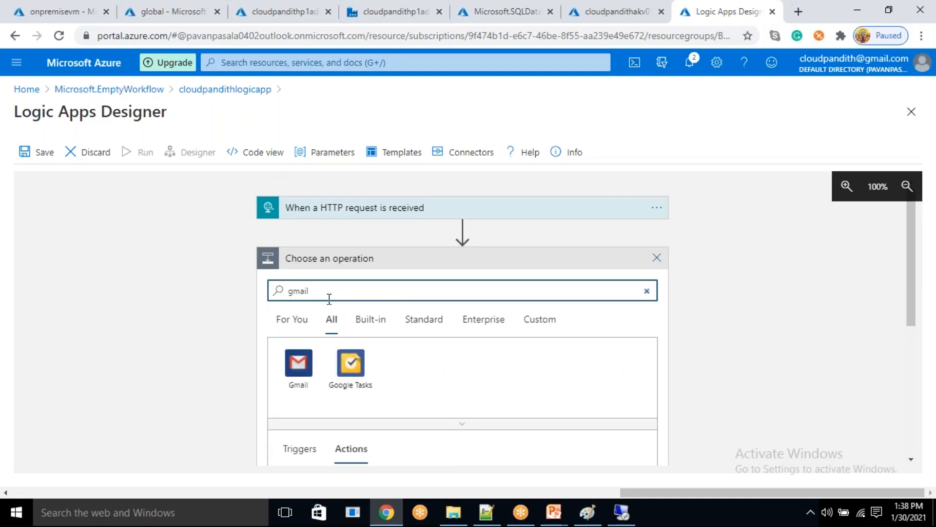
click(295, 363)
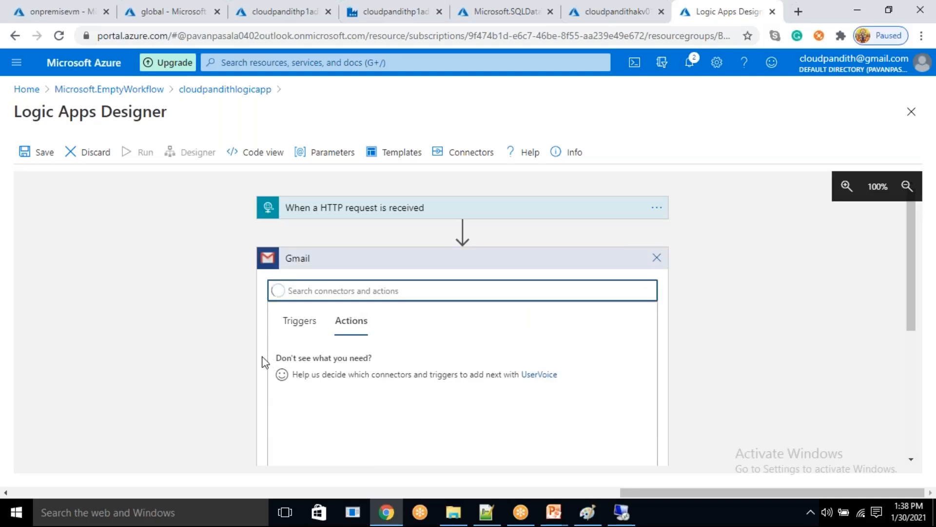
scroll(264, 361, down, 3)
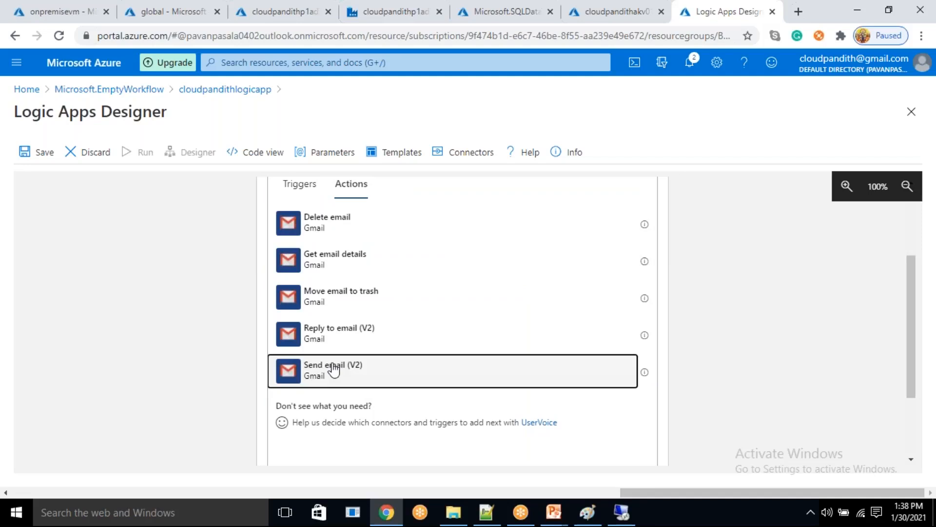
click(334, 371)
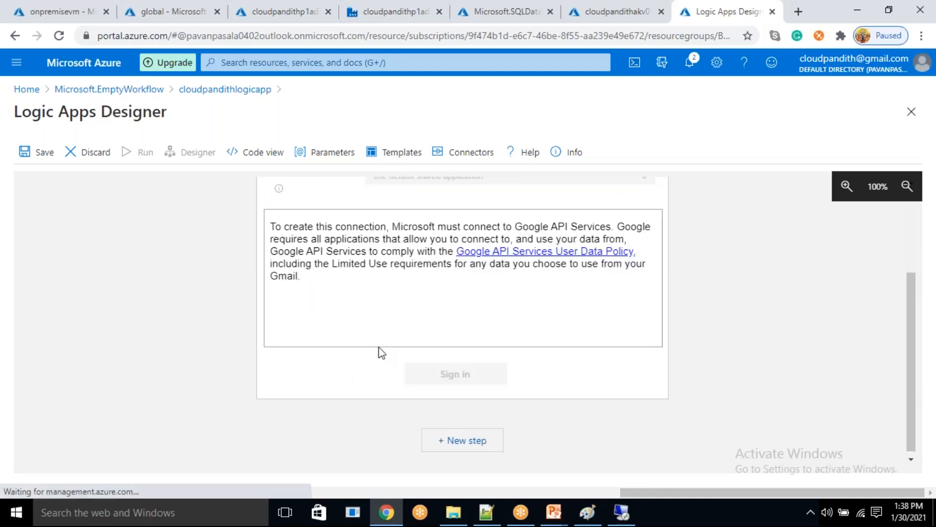
scroll(420, 341, down, 3)
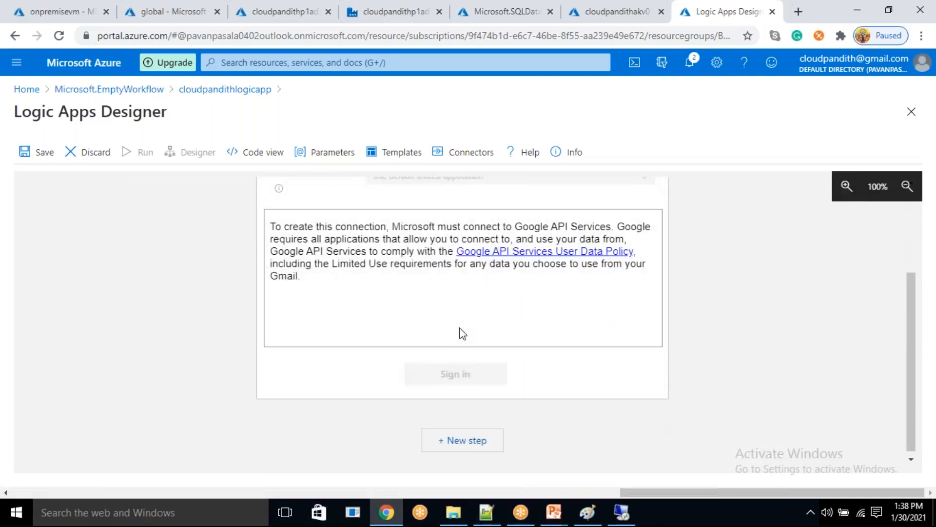
- Review the Gmail connection's authentication type options and the linked Google API Services User Data Policy
scroll(462, 333, up, 3)
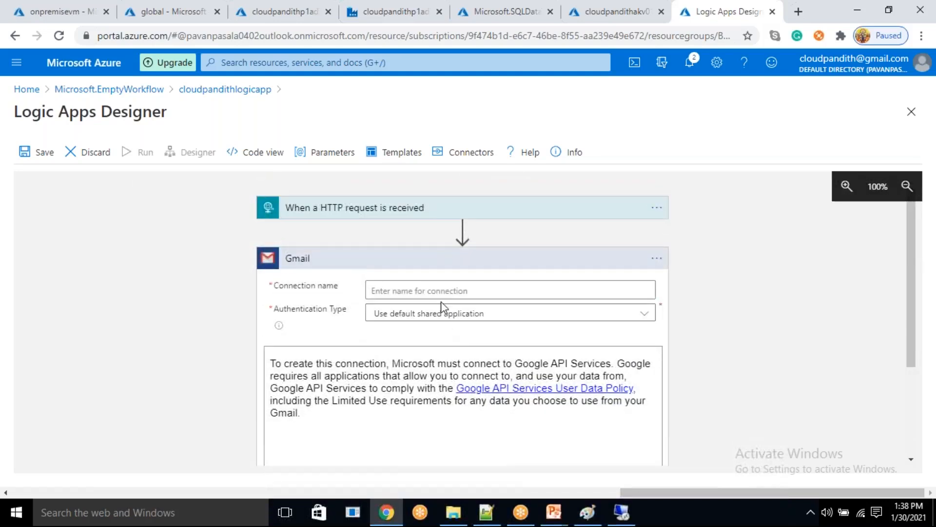
click(431, 288)
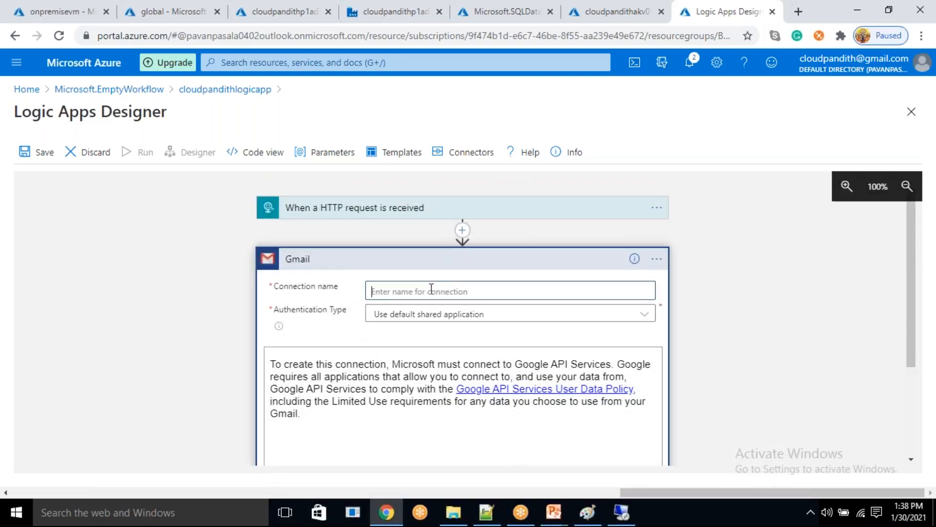
scroll(490, 368, down, 3)
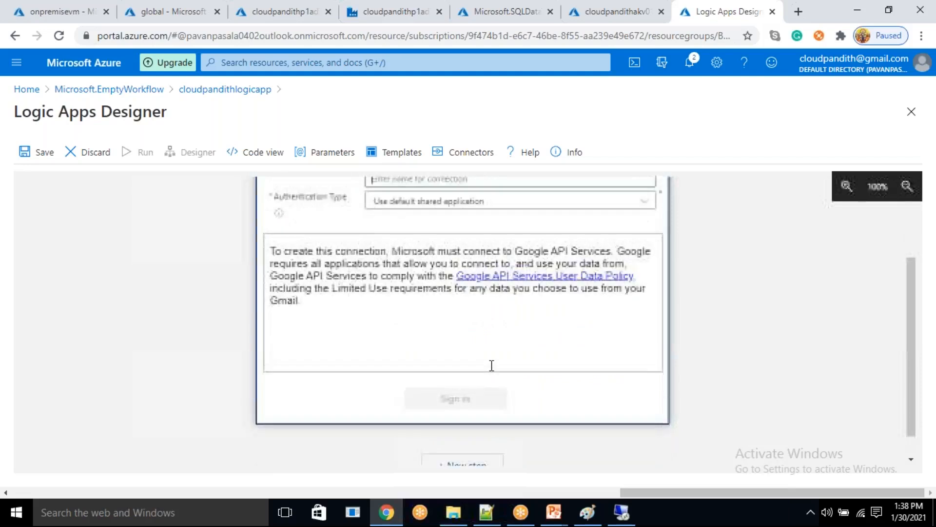
scroll(493, 373, up, 3)
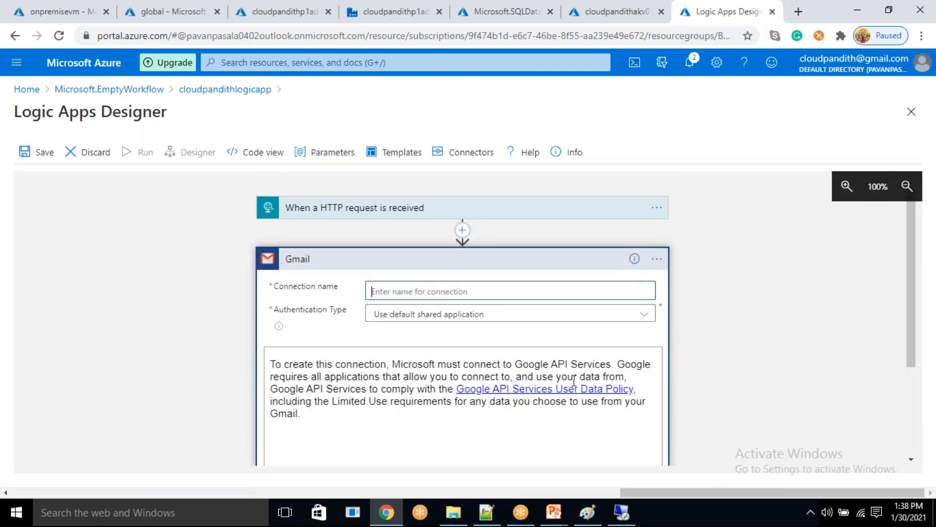
click(505, 320)
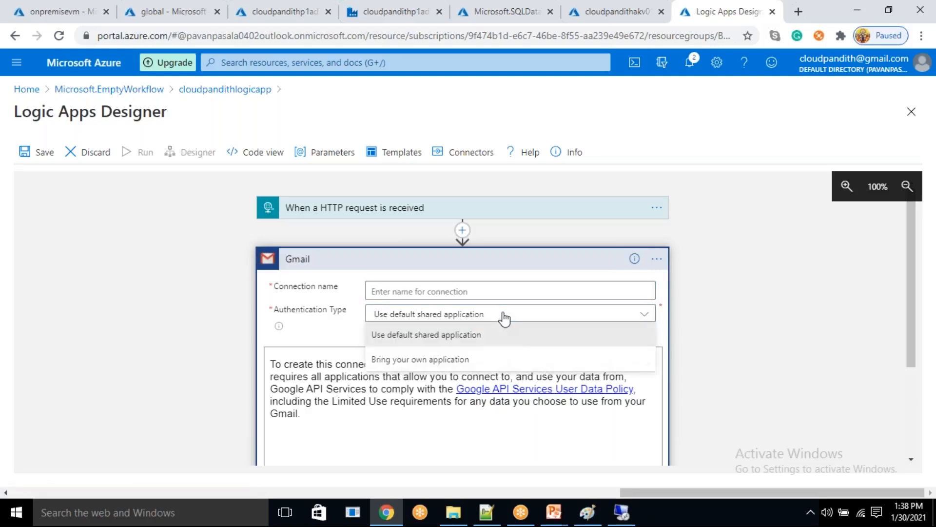
click(505, 318)
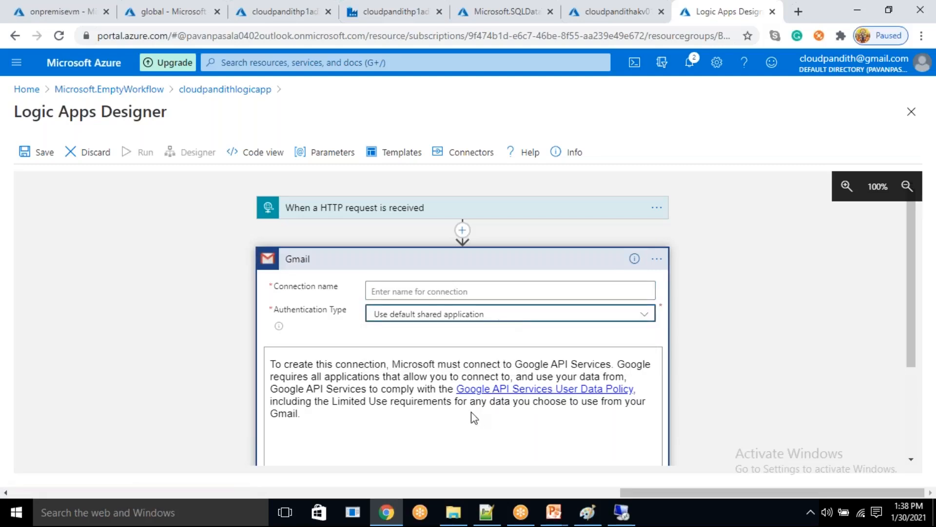
click(493, 390)
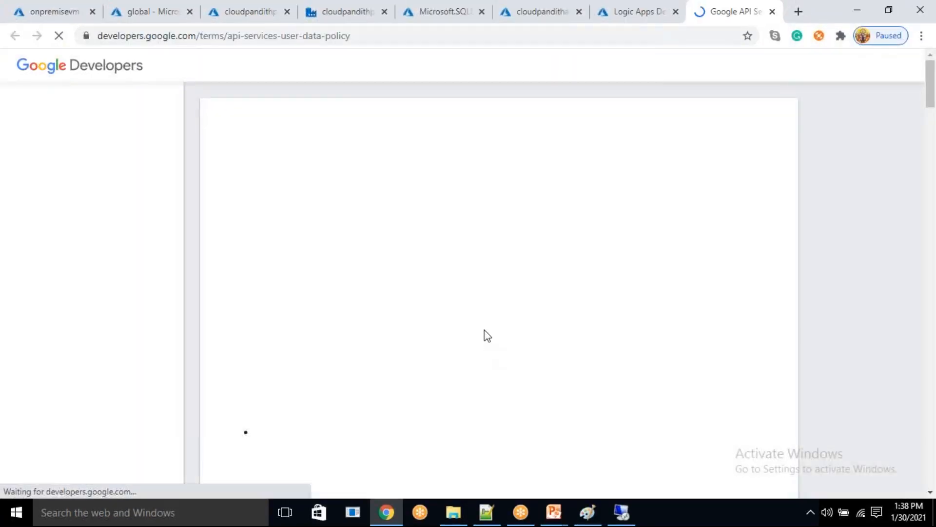
drag(510, 169, 579, 372)
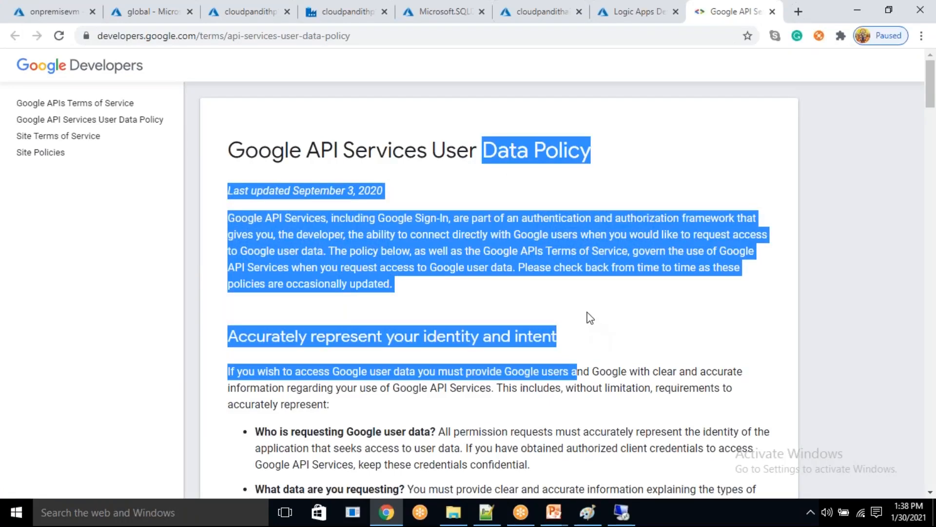
click(773, 11)
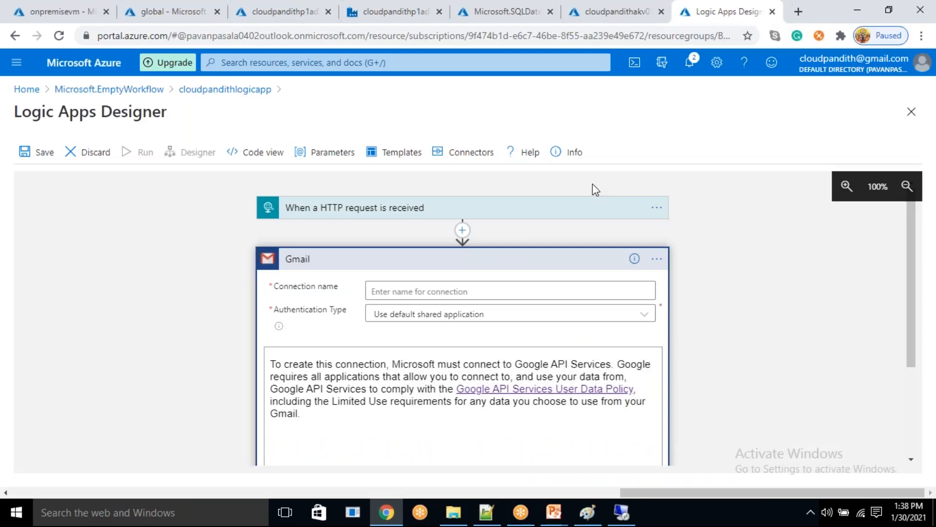
- Name the Gmail connection cloudpandithconnection, sign in with the Google account, and allow Azure AppService Logic Apps to access it
scroll(595, 190, down, 3)
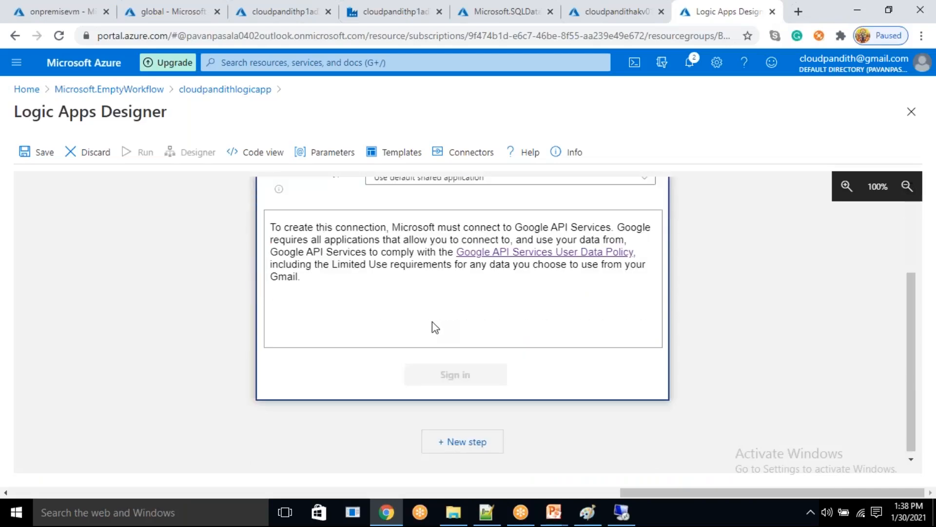
scroll(432, 321, up, 2)
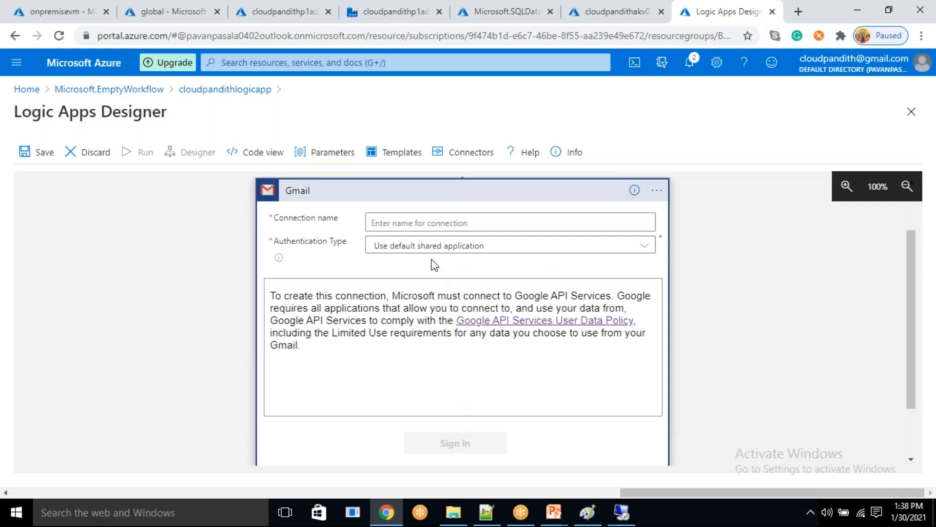
click(425, 223)
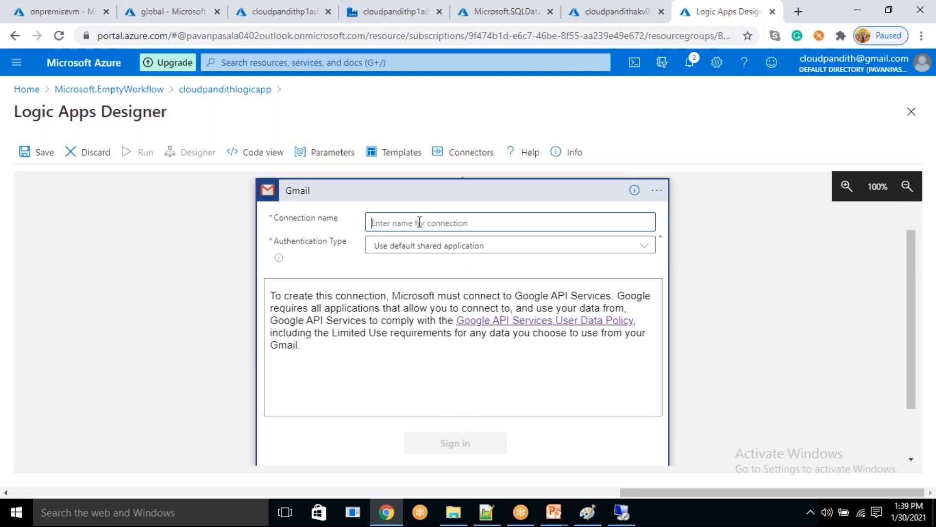
text(cloudpandithconnection)
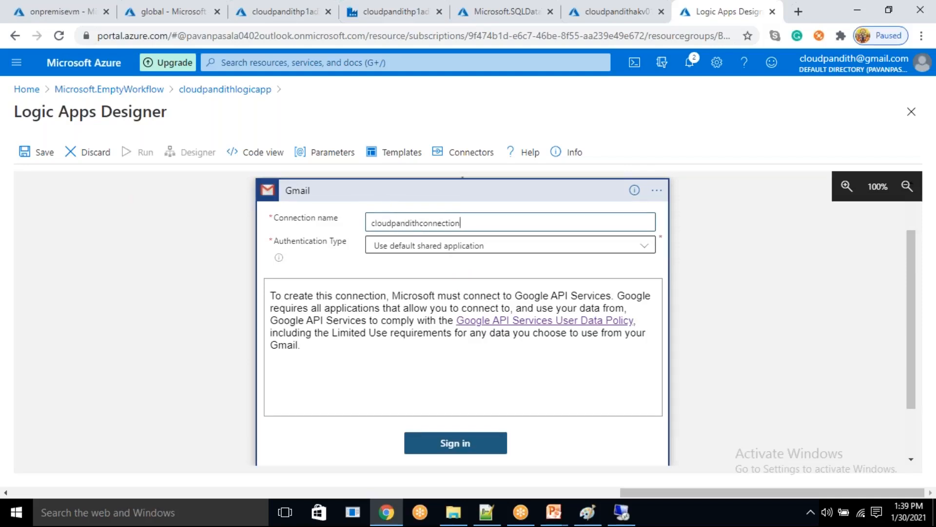
click(461, 446)
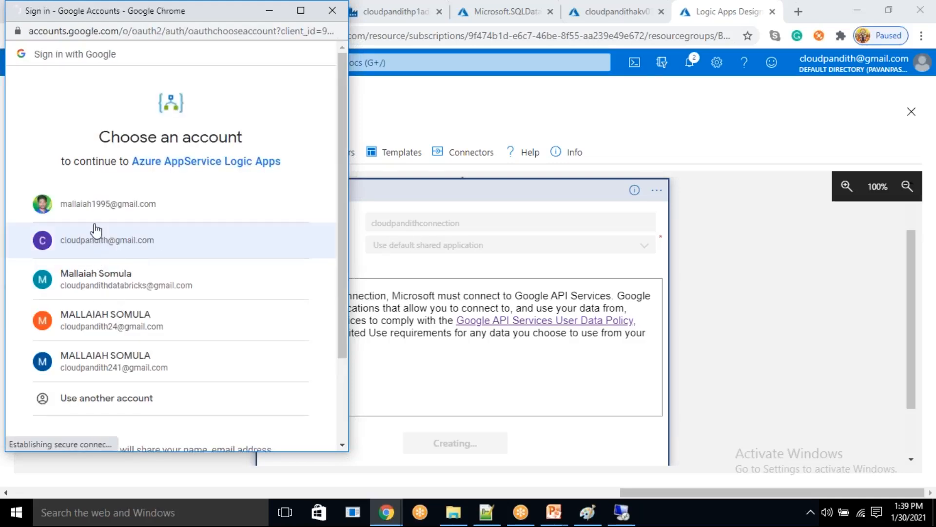
click(108, 240)
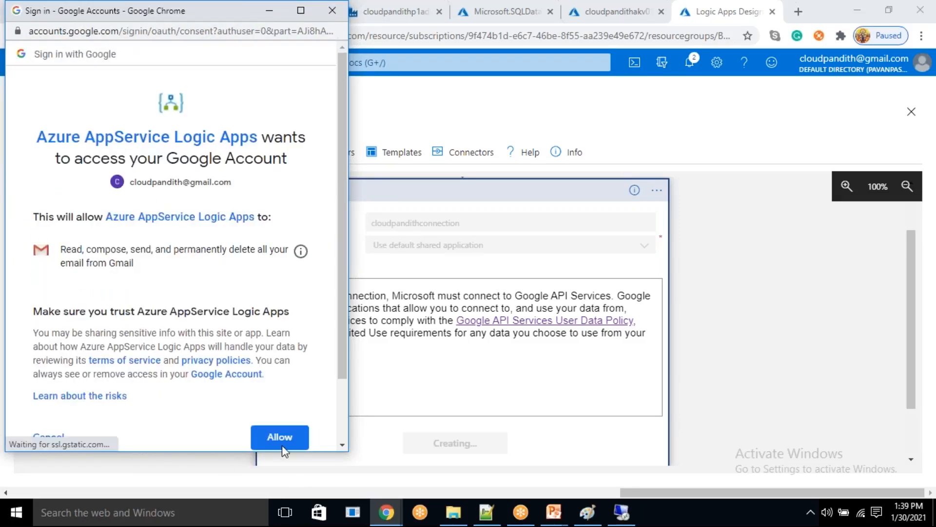
click(280, 436)
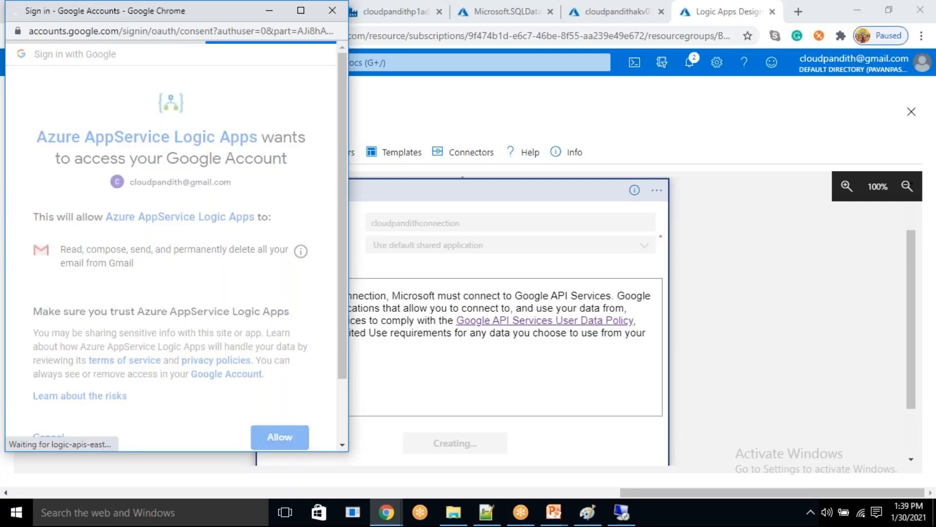
- Add the Subject and Body parameters to the Send email (V2) action
scroll(405, 274, down, 2)
scroll(405, 276, up, 3)
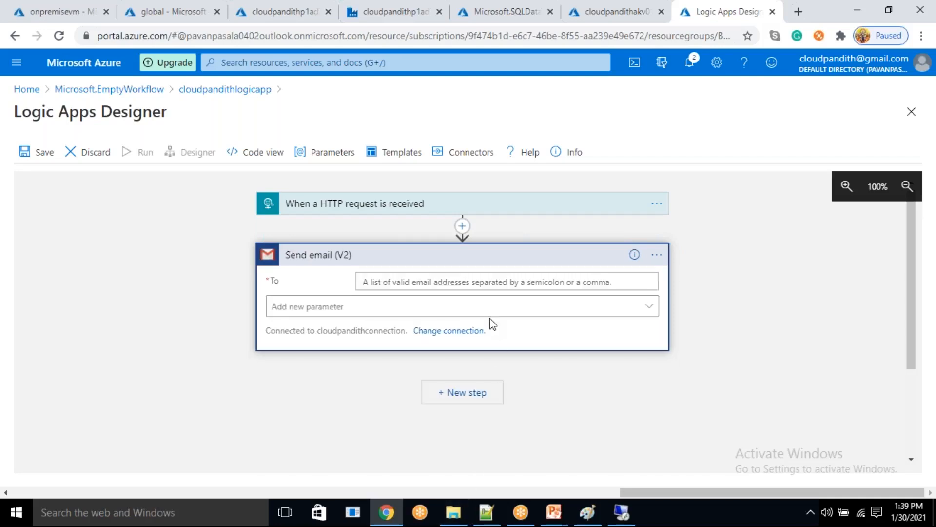
click(448, 283)
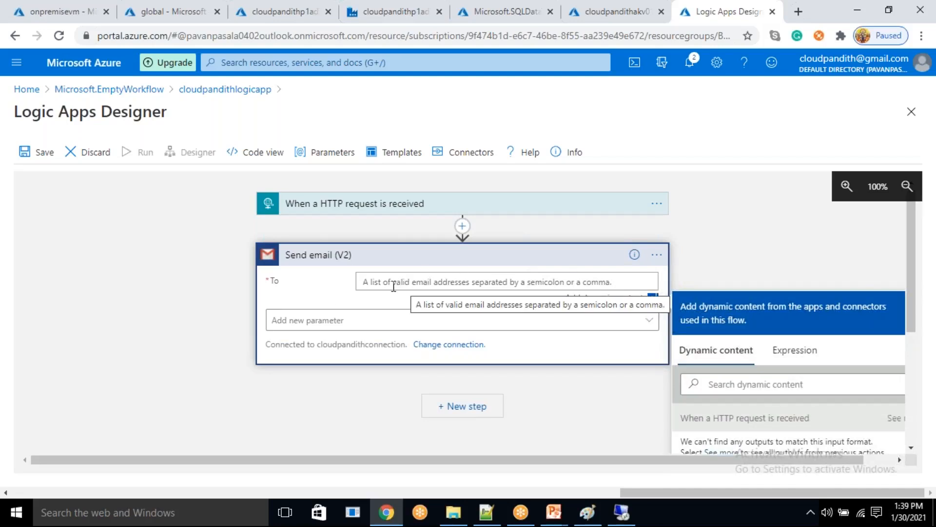
click(335, 322)
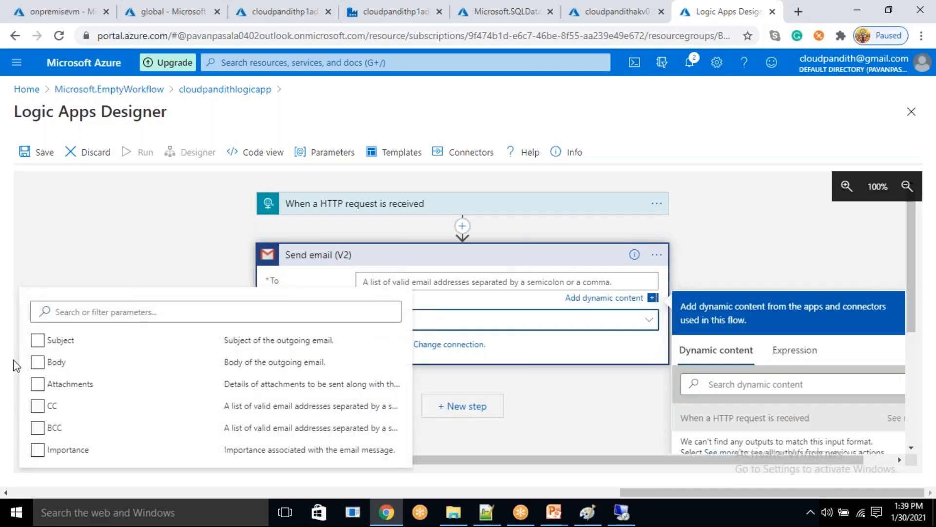
click(38, 362)
click(91, 253)
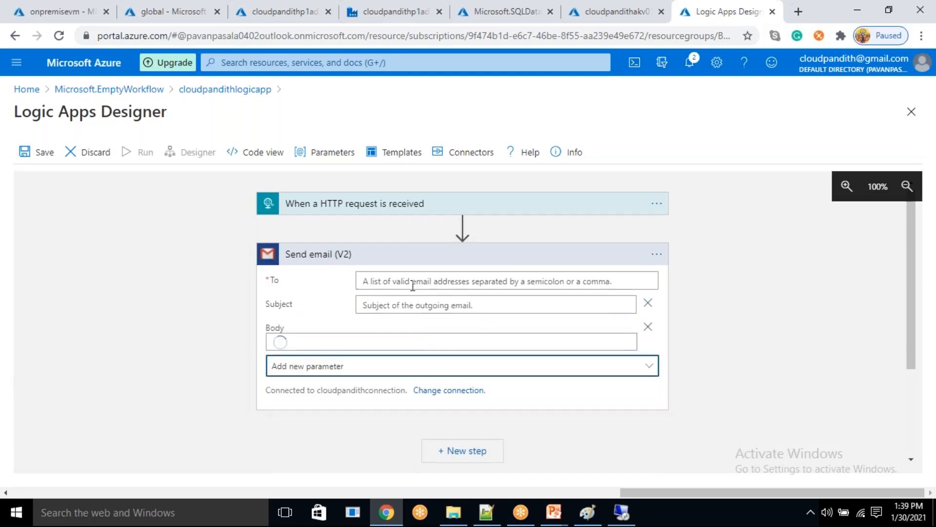
- Set the email subject to "Pipeline failed" and the body to "Table is not available, pipeline failed"
click(351, 347)
click(401, 305)
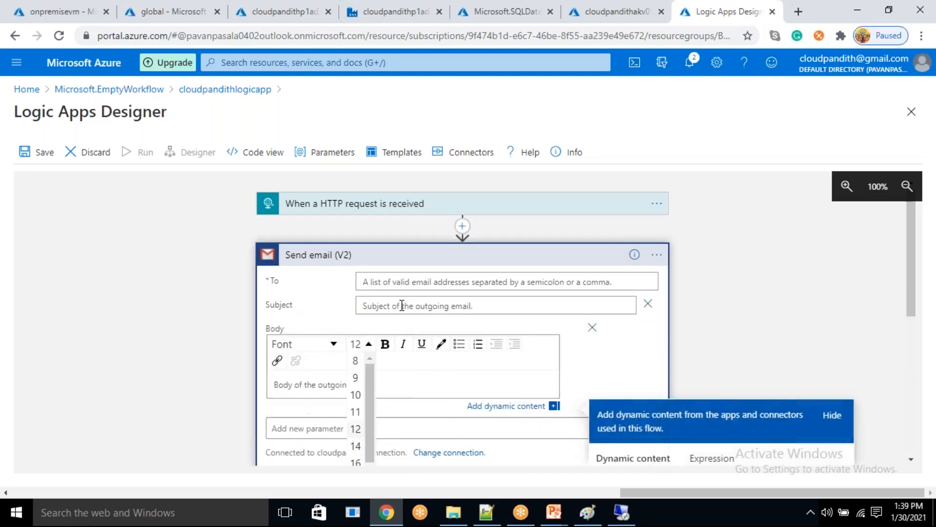
text(Pipeline faile)
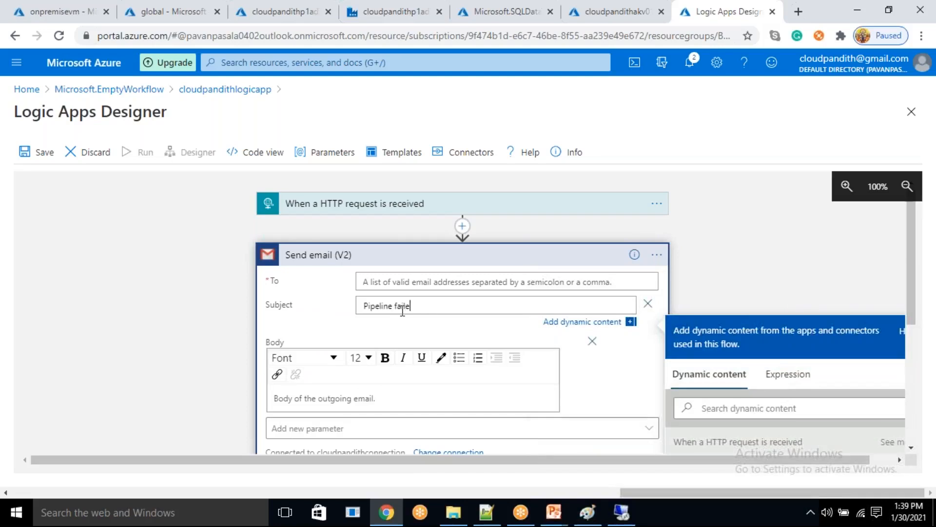
scroll(401, 327, down, 1)
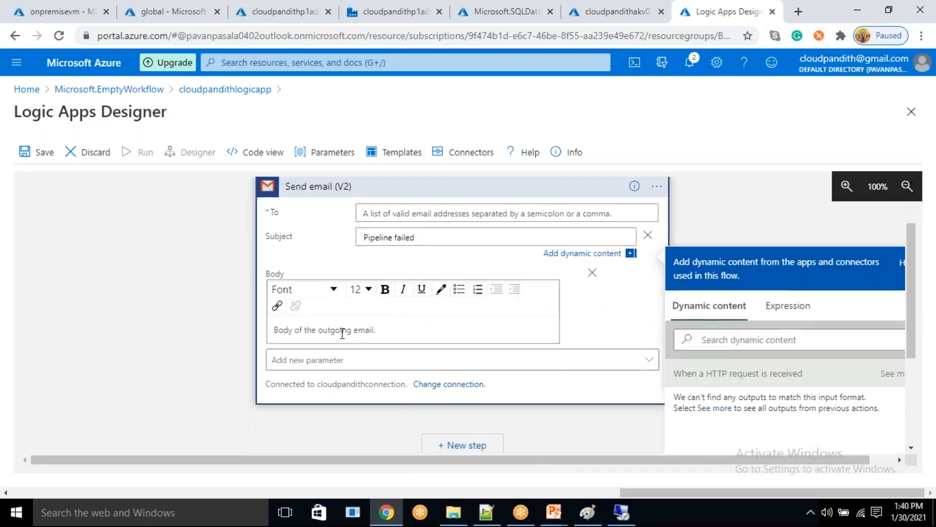
click(344, 333)
text(Ta)
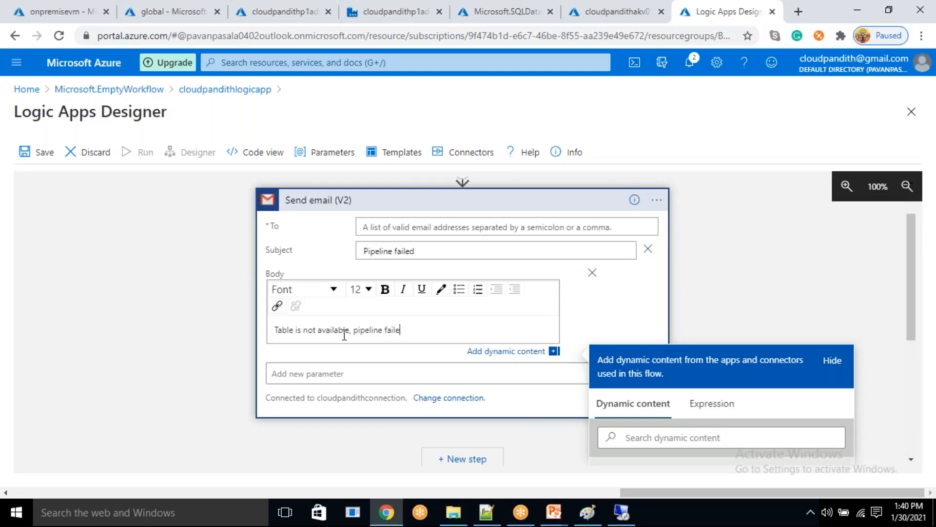
click(376, 376)
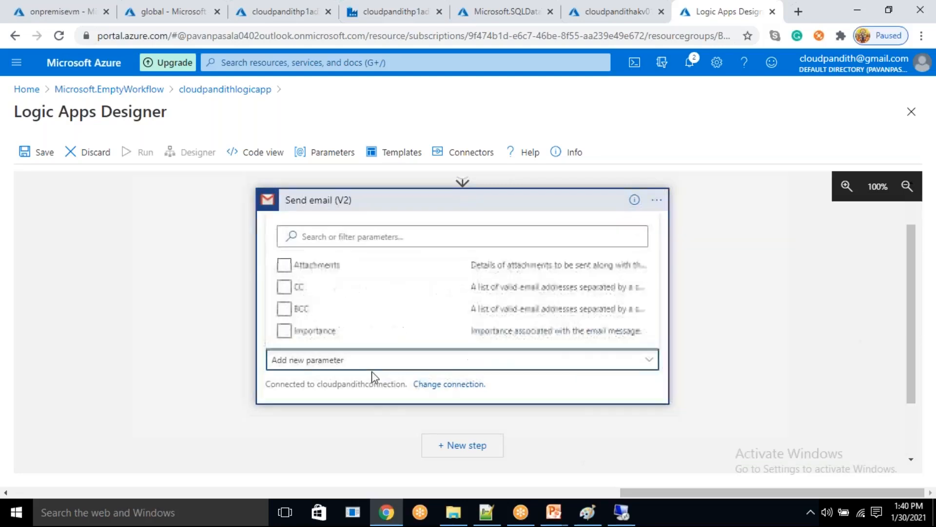
click(264, 331)
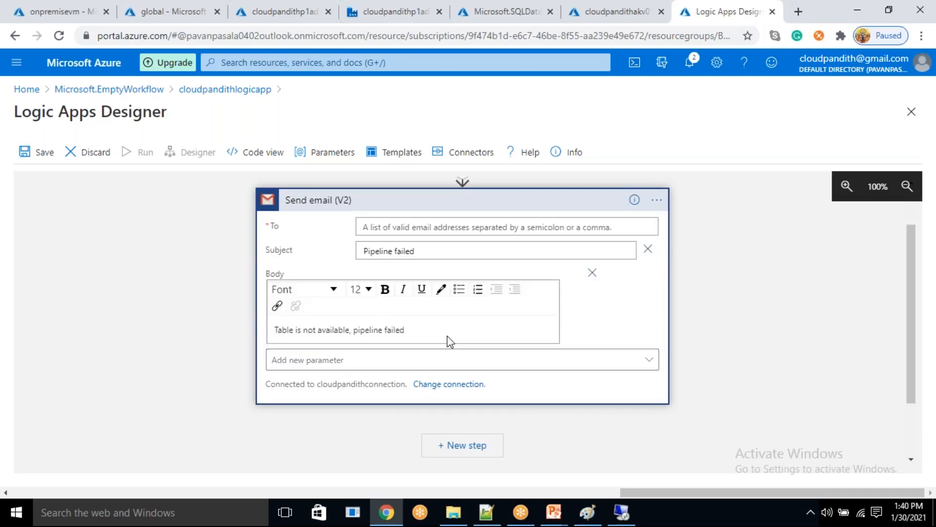
- Enter the two recipients' email addresses, separated by a semicolon, as the Send email (V2) action's To value
scroll(429, 317, up, 1)
click(408, 283)
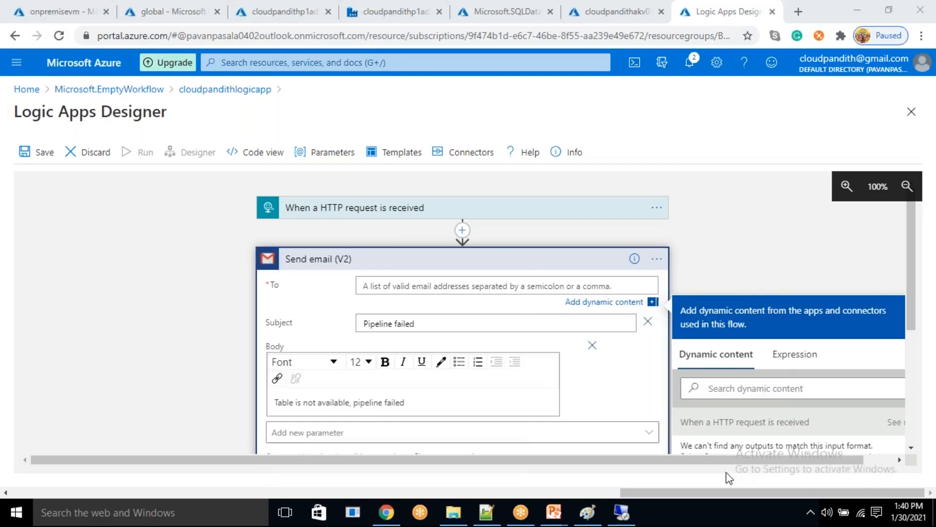
click(459, 286)
key(ctrl+v)
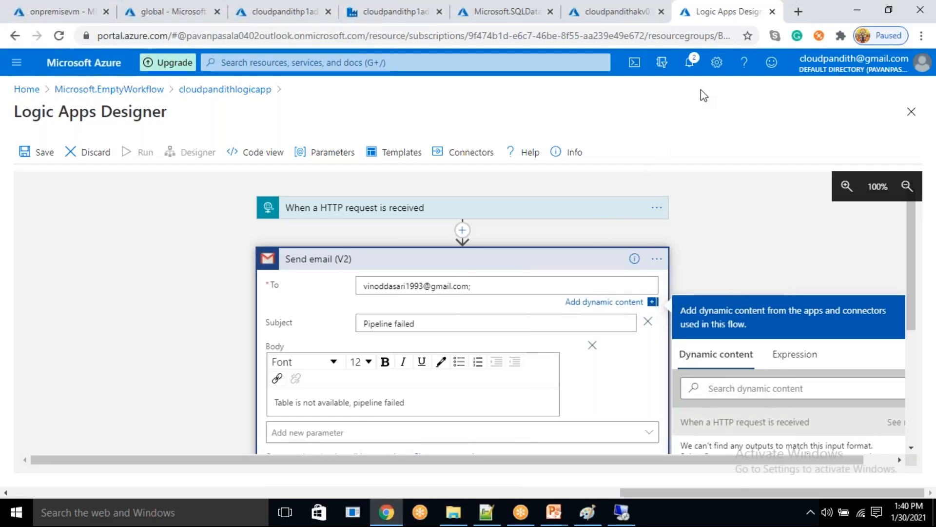
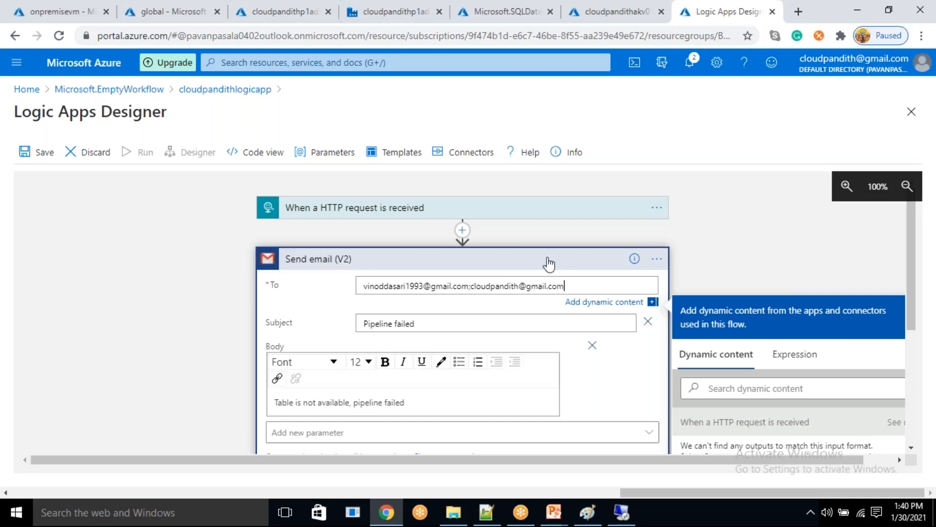
click(135, 254)
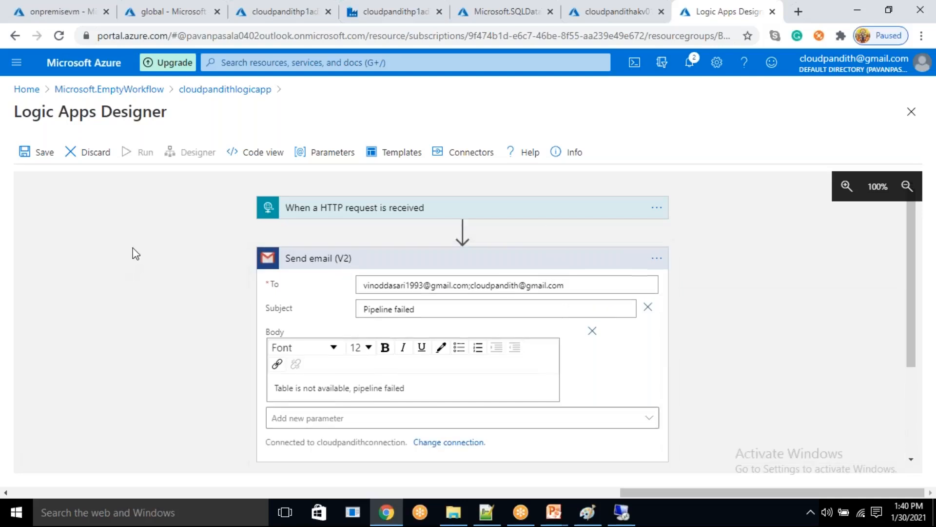
- Save the logic app with its HTTP request trigger and Send email (V2) action
scroll(322, 312, down, 2)
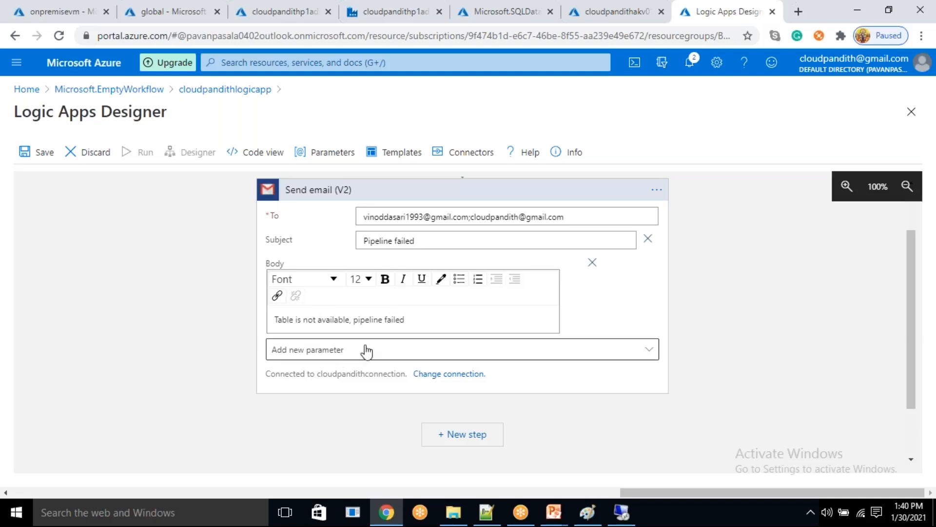
click(49, 153)
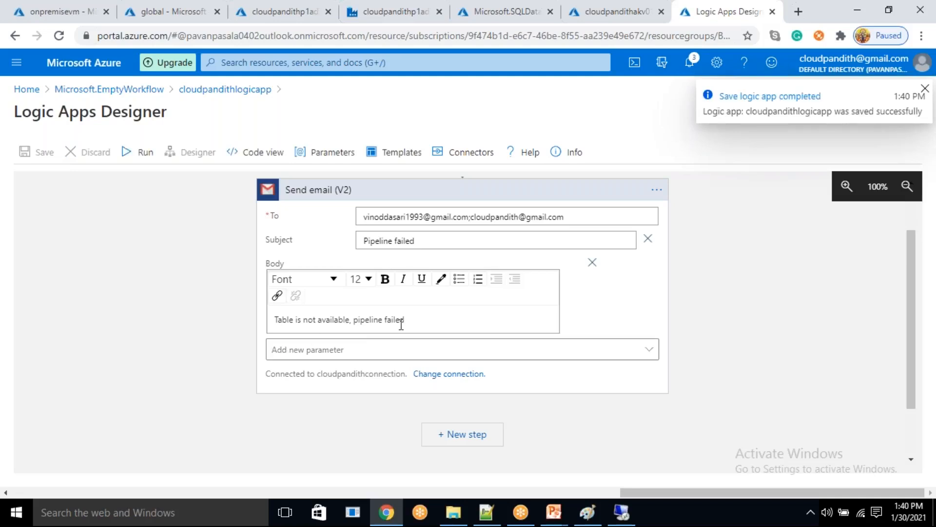
scroll(401, 324, up, 2)
scroll(400, 321, down, 2)
scroll(400, 321, up, 2)
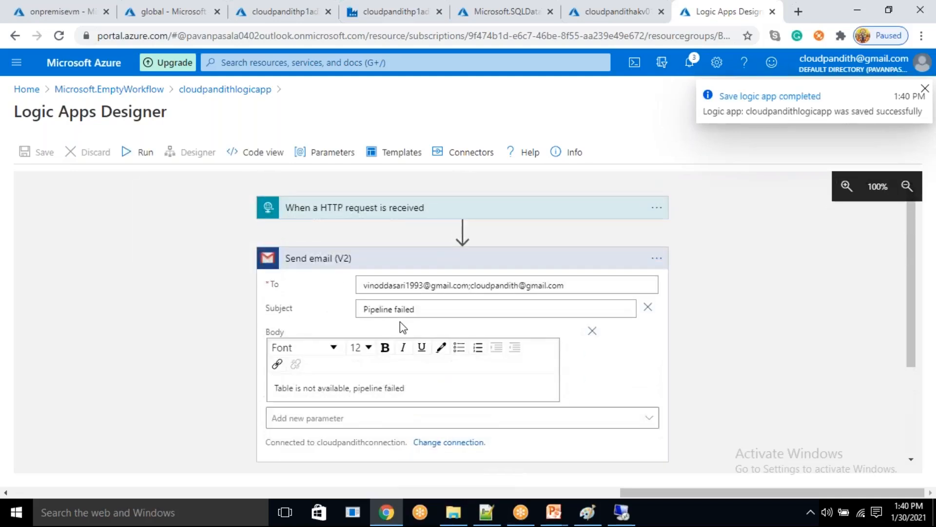
- Copy the URL of the HTTP request trigger and switch back to the Data Factory pipeline PL_OnpremiseSQLServer_ADLSGen2
click(384, 213)
click(650, 244)
click(609, 11)
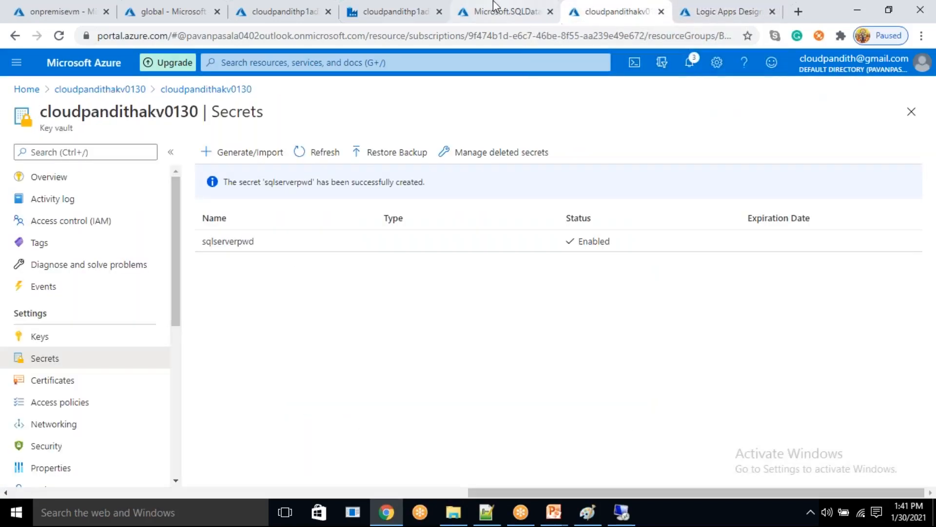
click(493, 2)
click(388, 2)
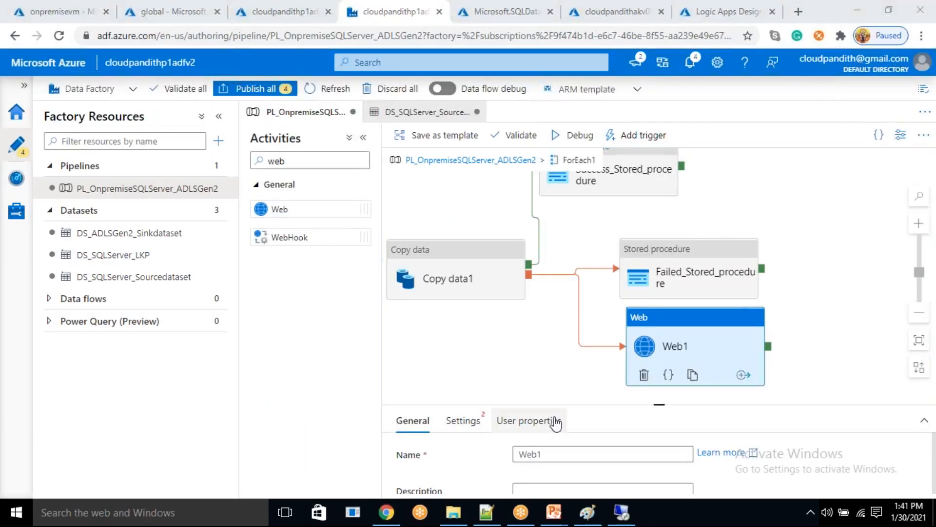
- In the Web1 activity's settings, paste the copied logic app trigger address as the URL and choose the API method
drag(659, 406, 658, 370)
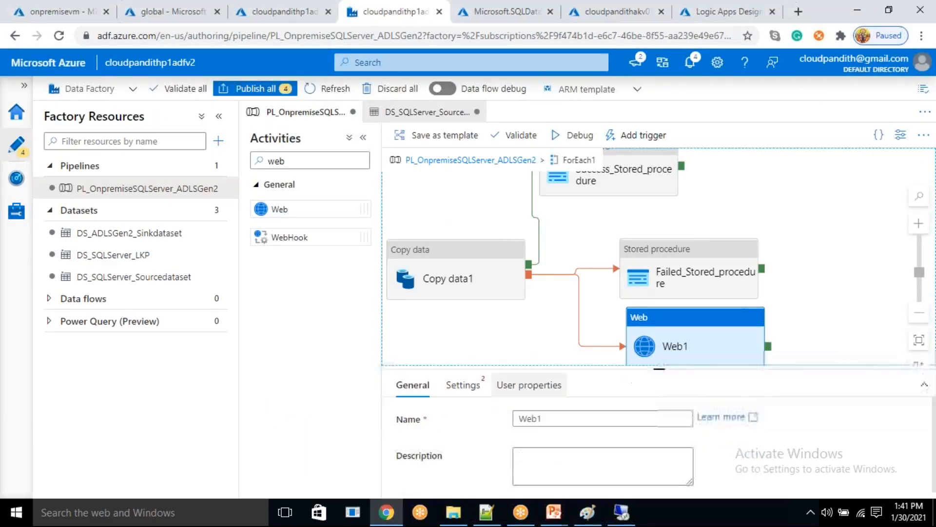
click(463, 385)
click(531, 419)
key(ctrl+v)
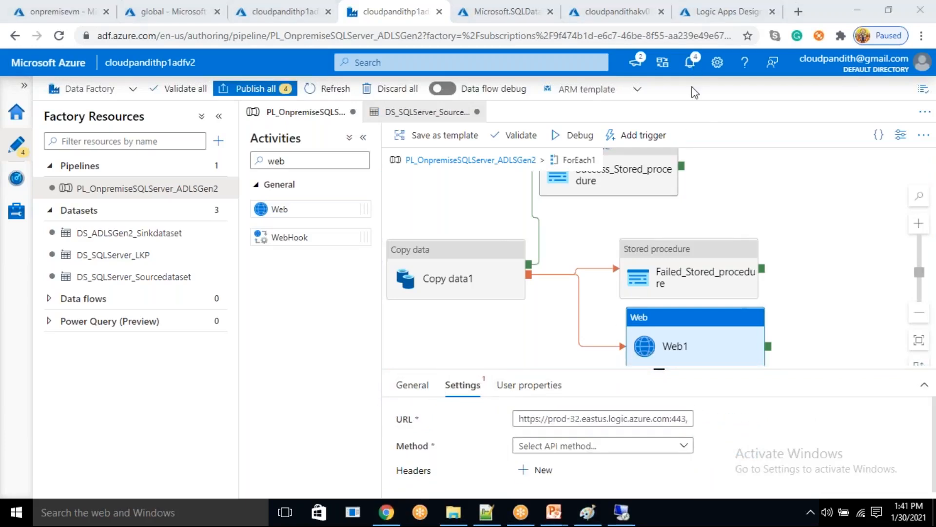
click(685, 446)
scroll(687, 456, down, 3)
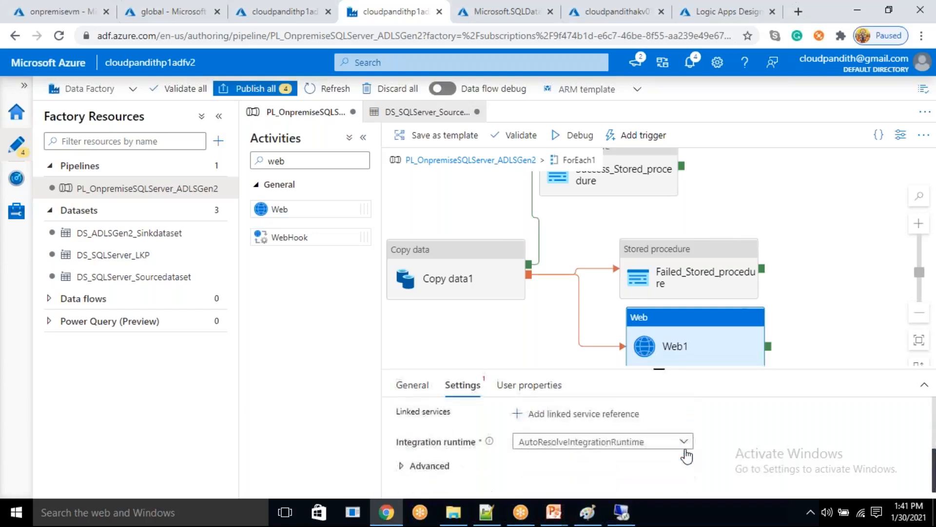
click(553, 404)
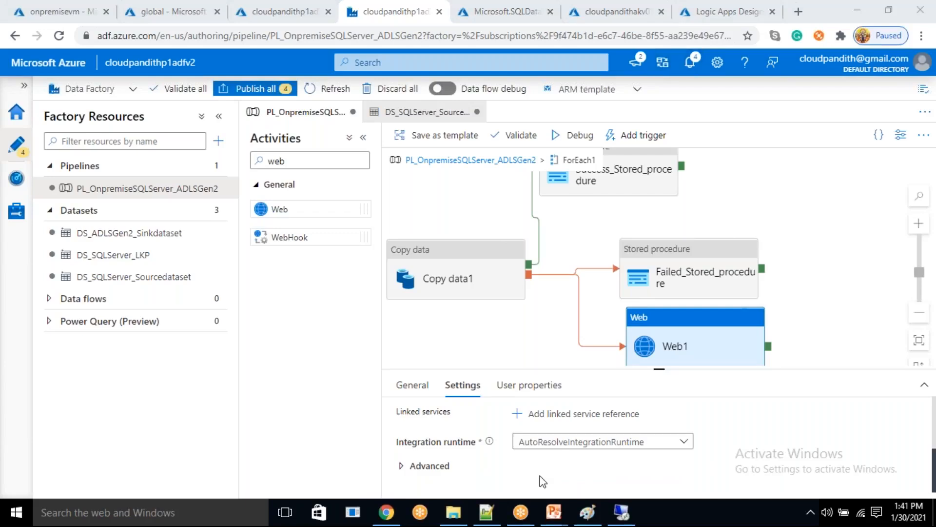
- Publish all pending pipeline and dataset changes to the data factory
click(267, 88)
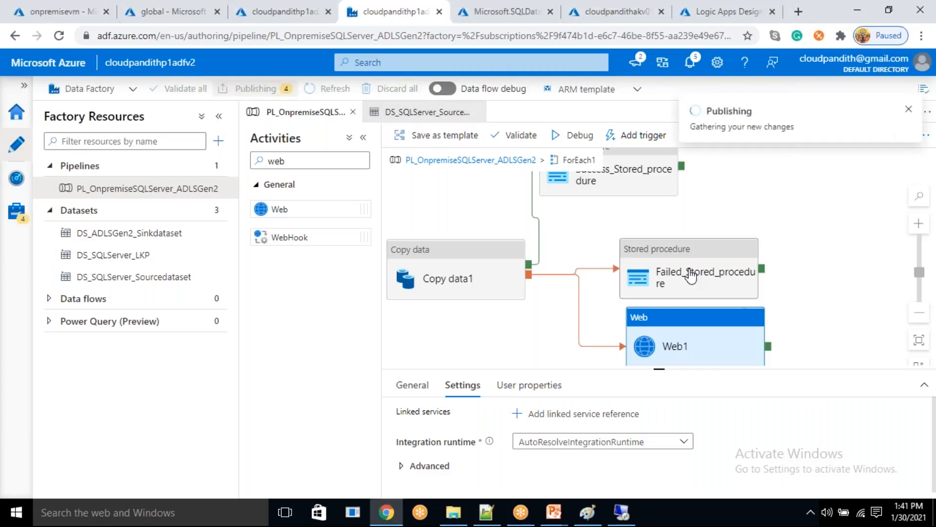
click(547, 479)
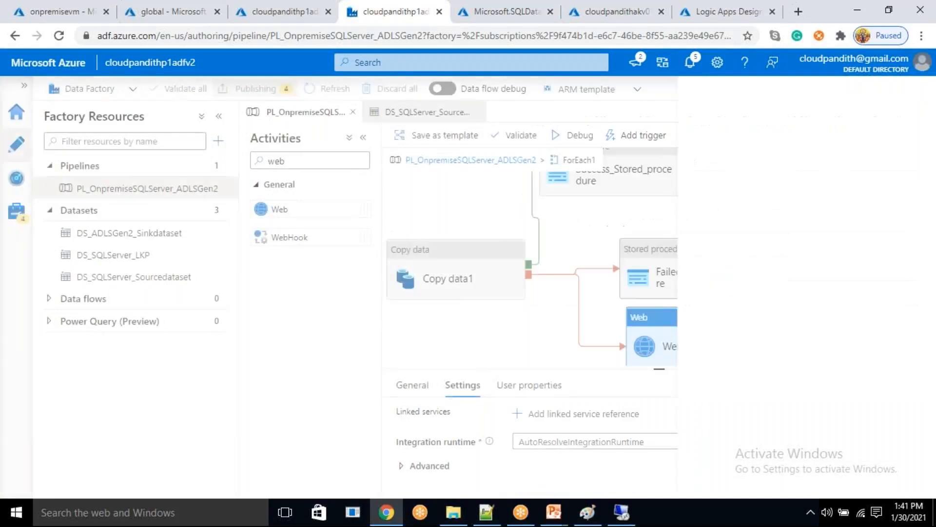
drag(535, 318, 581, 316)
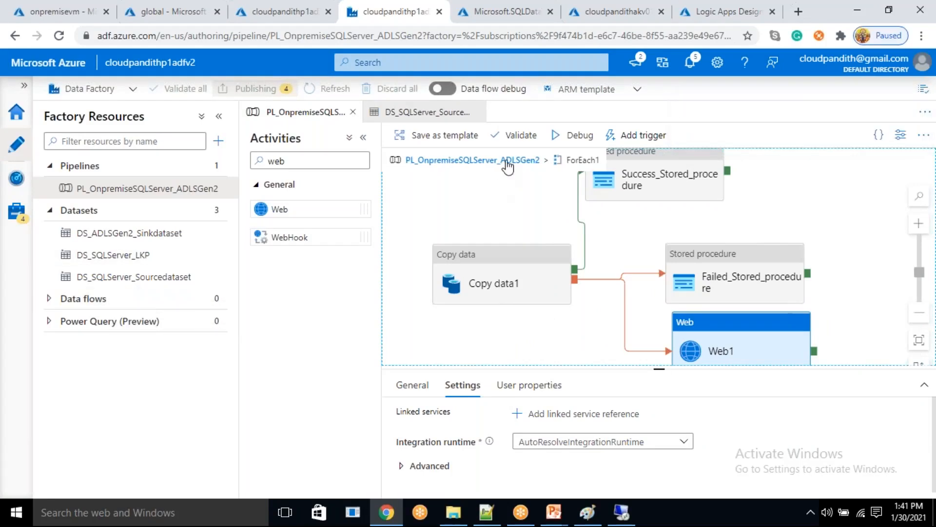
- Open the DS_ADLSGen2_Sinkdataset dataset and add a String parameter named sinktable
click(539, 271)
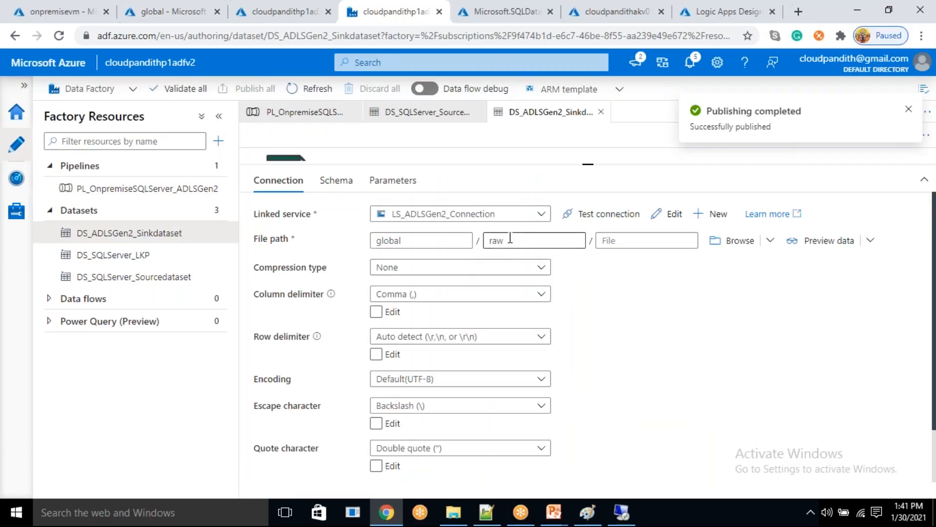
double_click(515, 242)
click(515, 241)
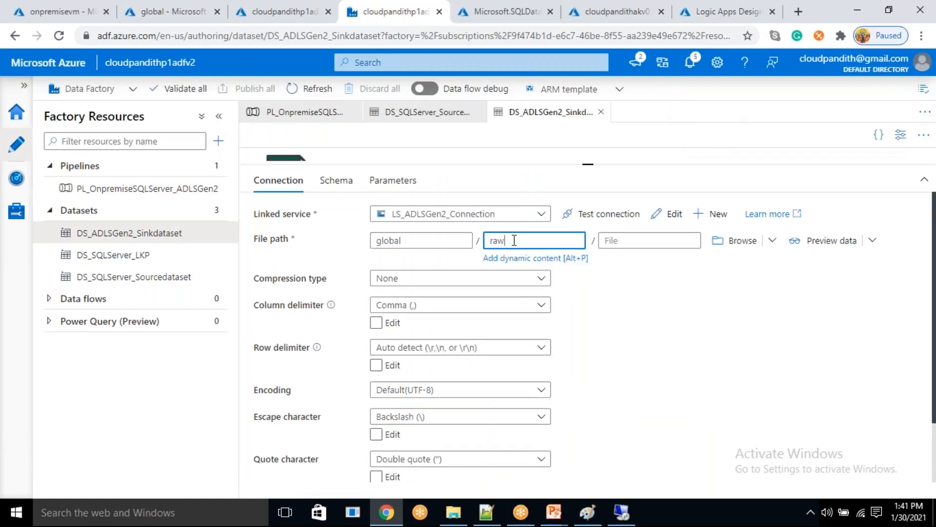
click(391, 181)
click(282, 220)
click(300, 273)
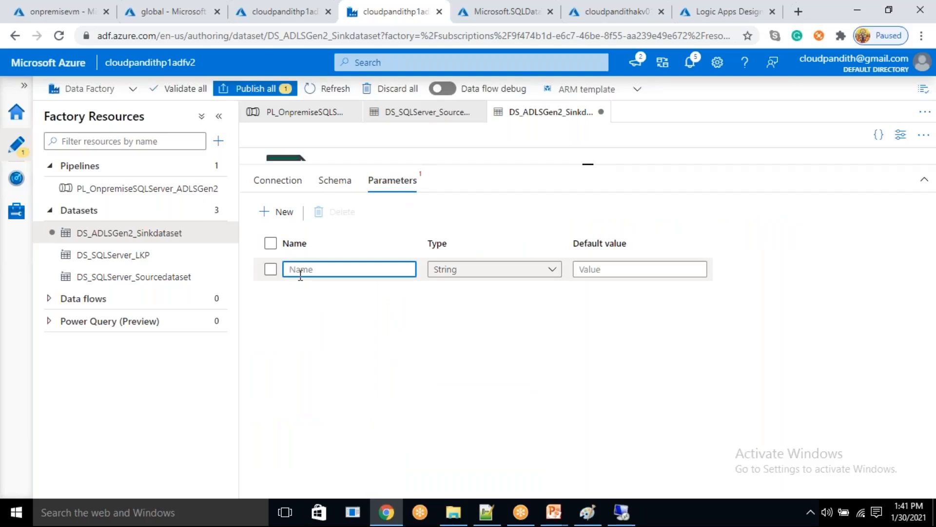
text(sinktable)
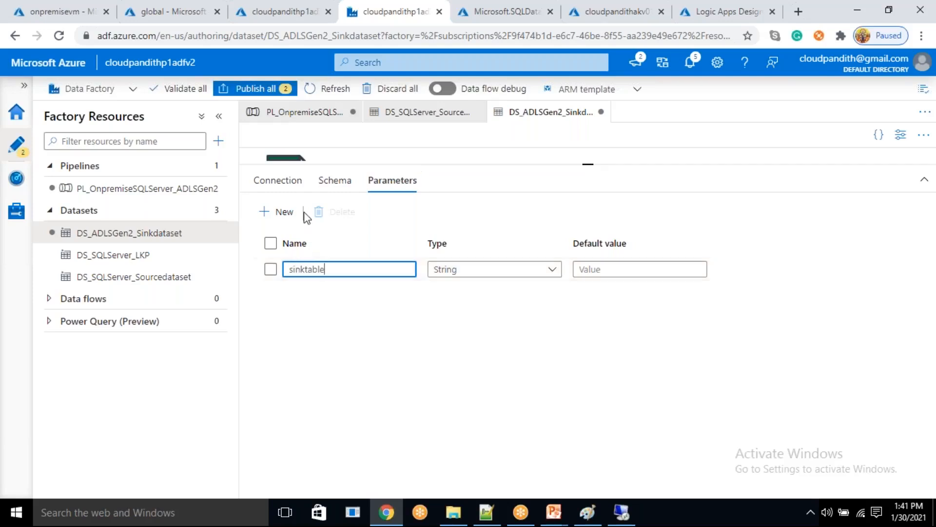
click(288, 181)
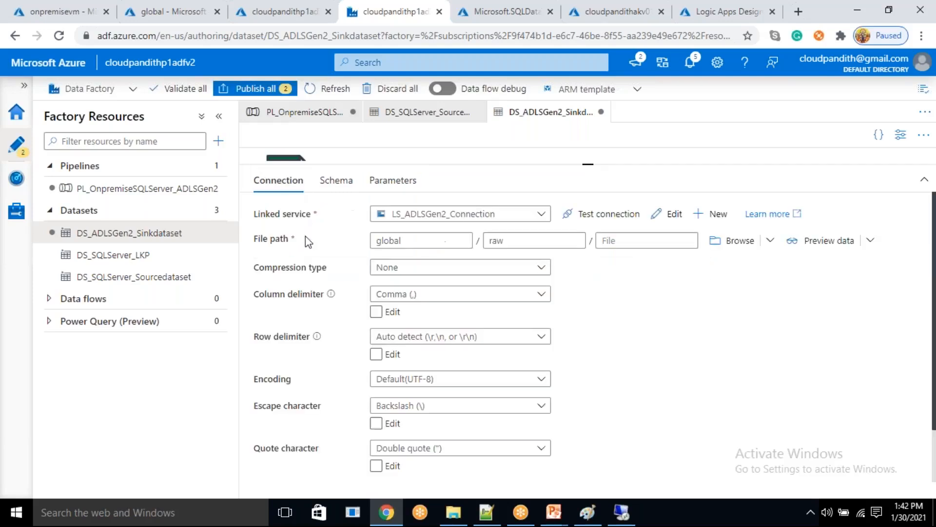
click(528, 238)
click(611, 241)
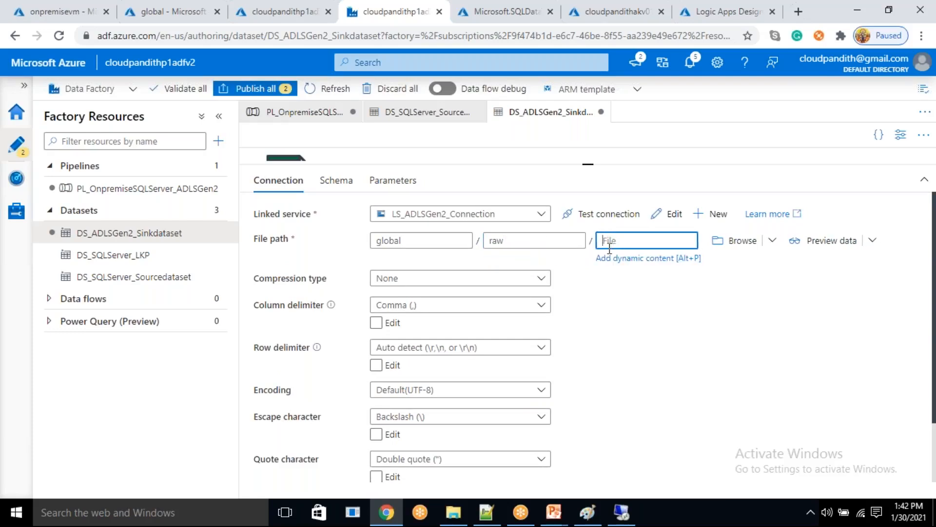
click(613, 258)
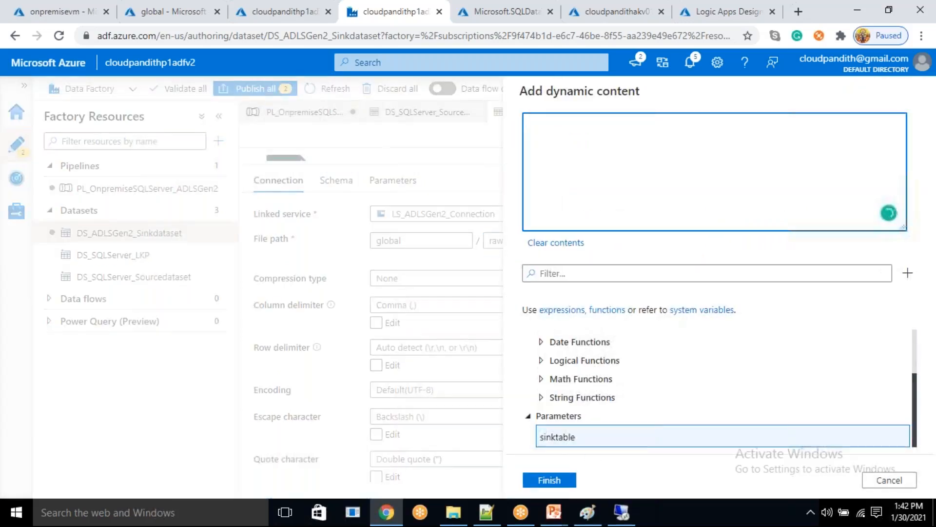
click(588, 438)
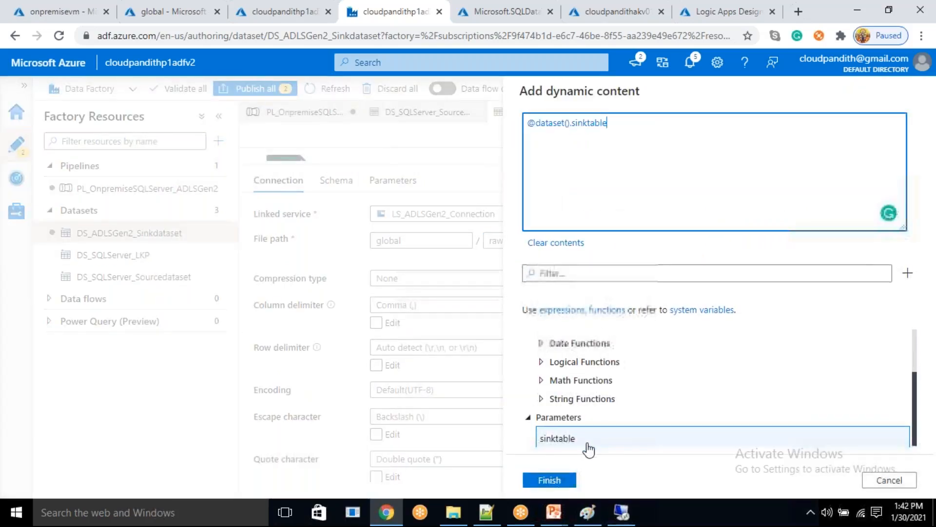
click(549, 480)
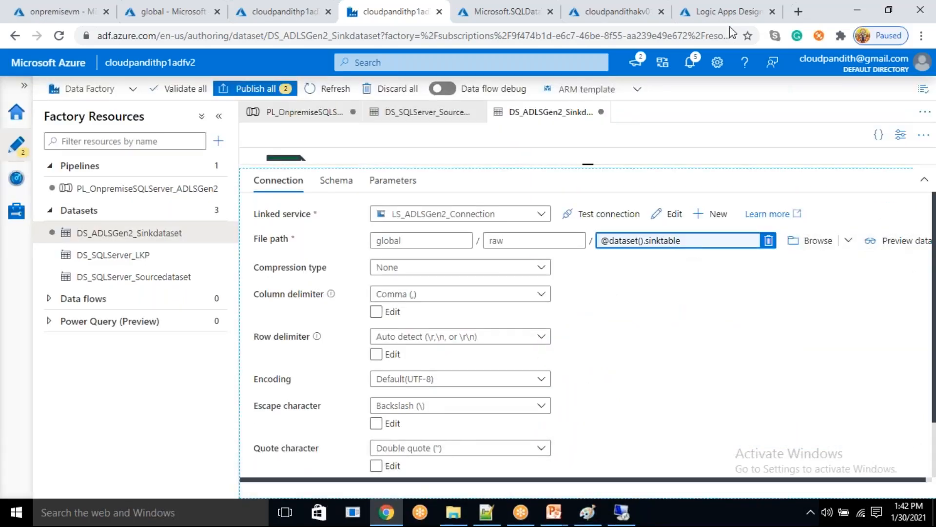
click(701, 243)
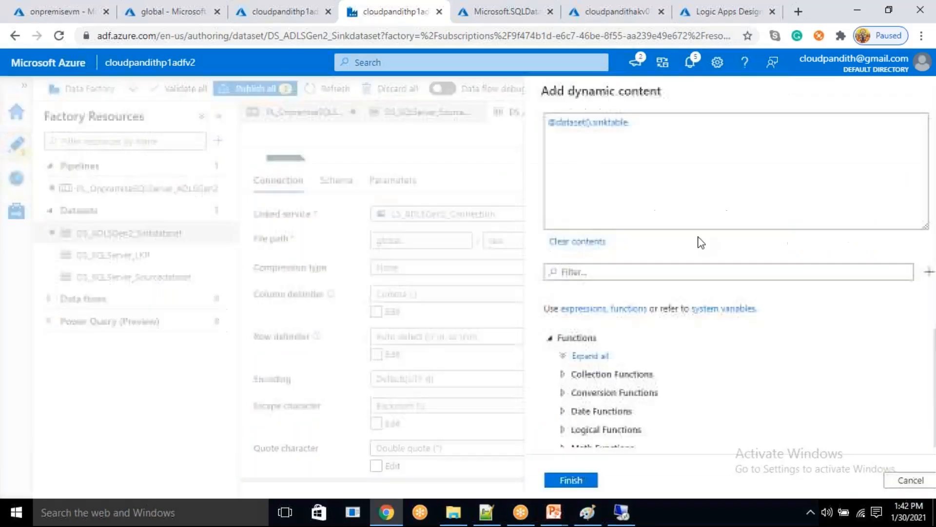
drag(634, 129, 528, 122)
key(ctrl+x)
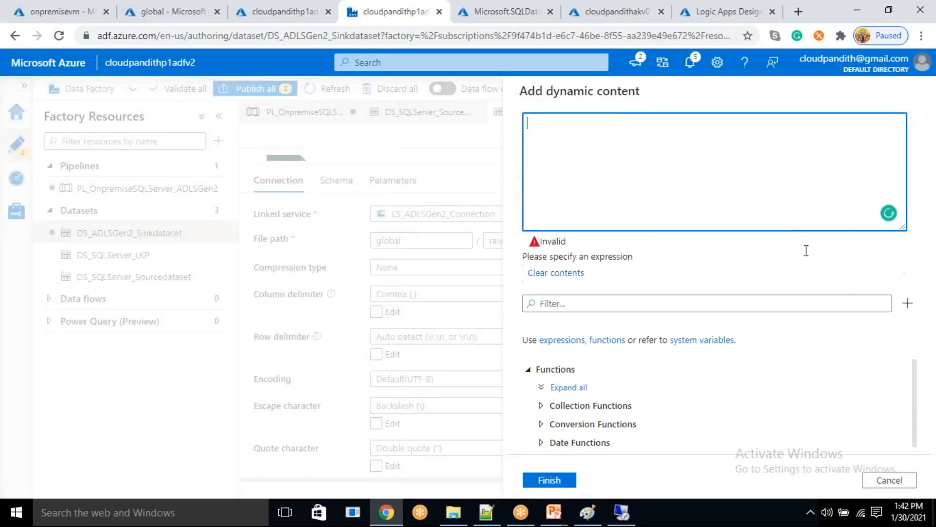
click(887, 480)
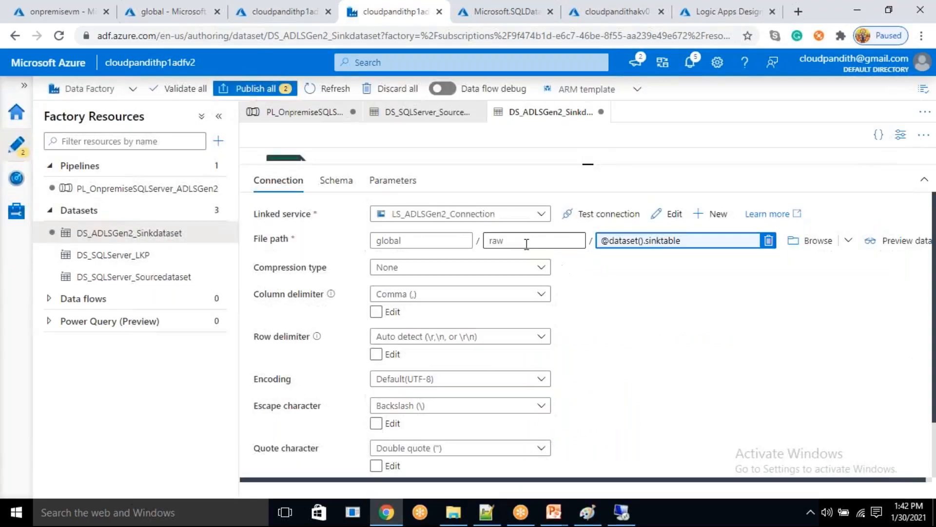
click(768, 240)
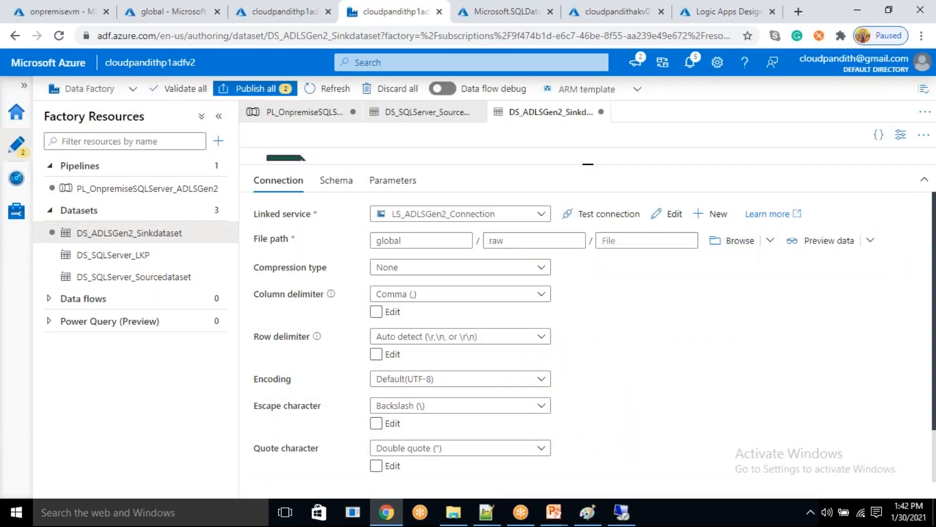
- Start a dynamic directory expression for the sink file path with raw/@{dataset().sinktable}/
click(509, 256)
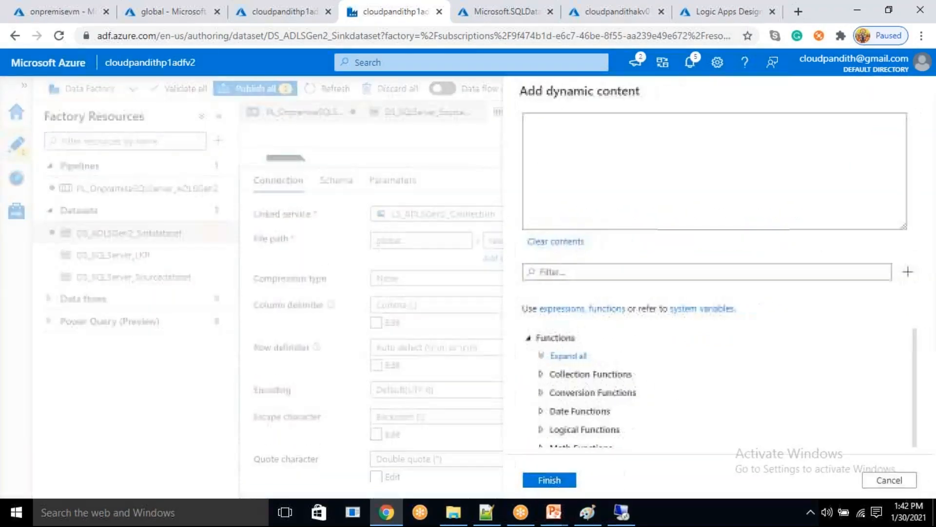
text(raw/)
key(ctrl+v)
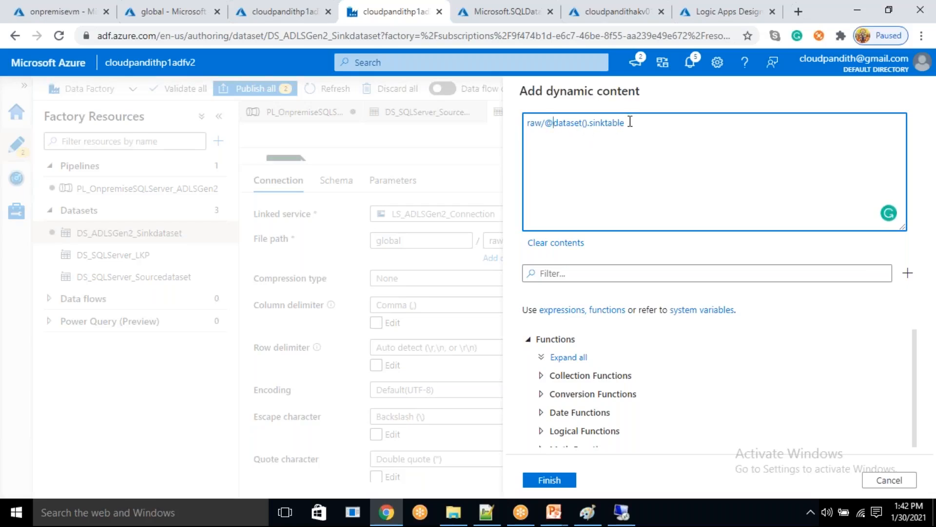
text({)
text(}/)
- Find the formatDateTime function, append it to the directory expression and prefix it with @{
click(610, 279)
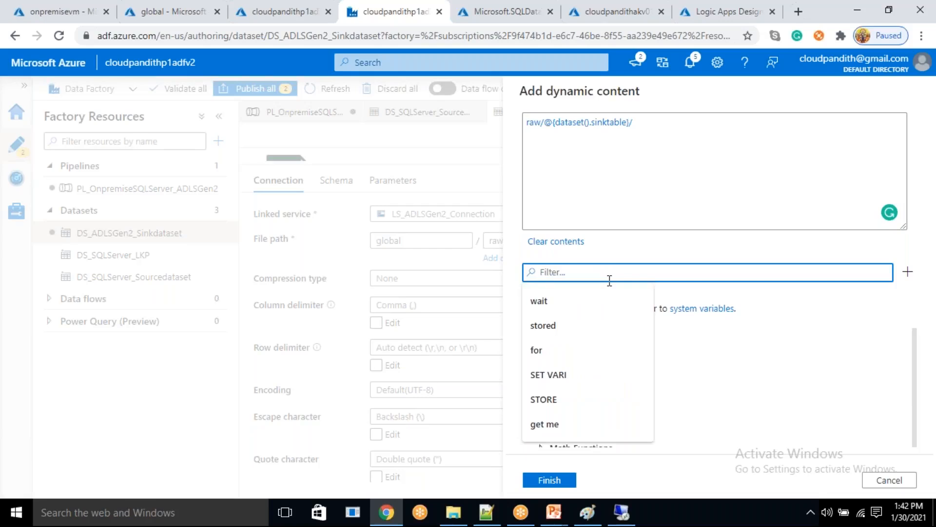
text(format)
scroll(605, 419, down, 3)
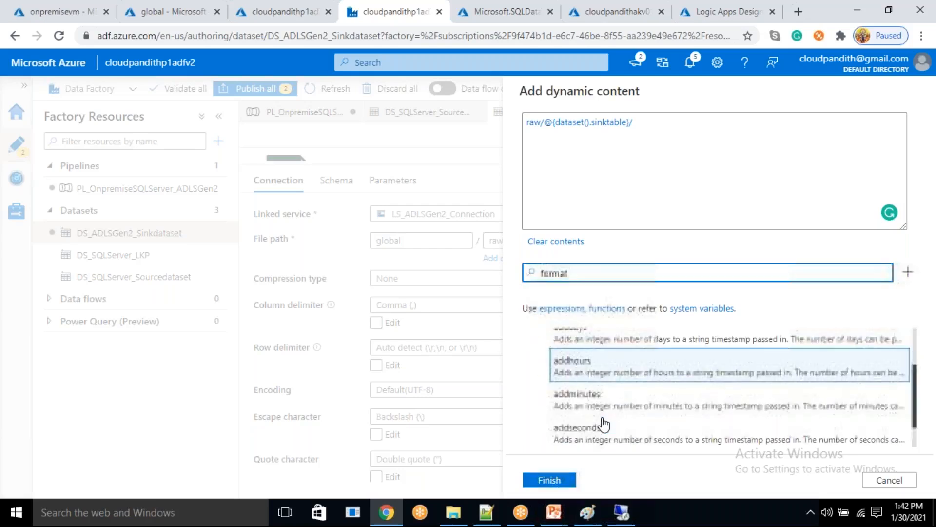
click(604, 431)
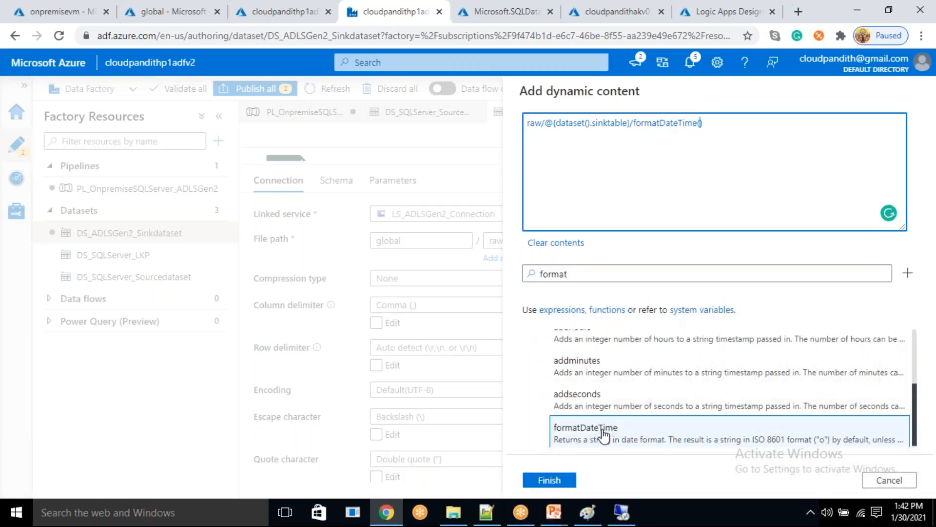
click(634, 123)
text(@{)
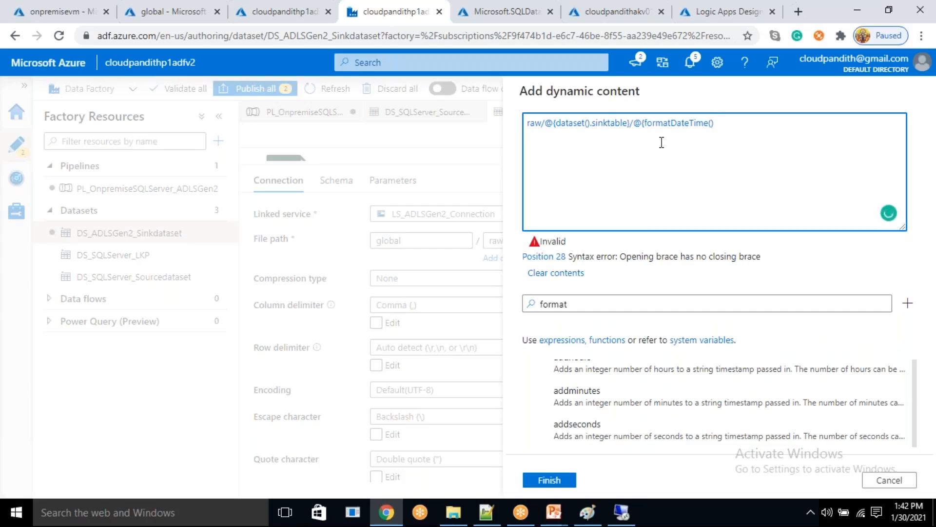
- Complete the date segment as @{formatDateTime(utcnow(),'yyyy')} using the utcnow function and the yyyy format
double_click(537, 303)
key(BackSpace)
text(utcnow)
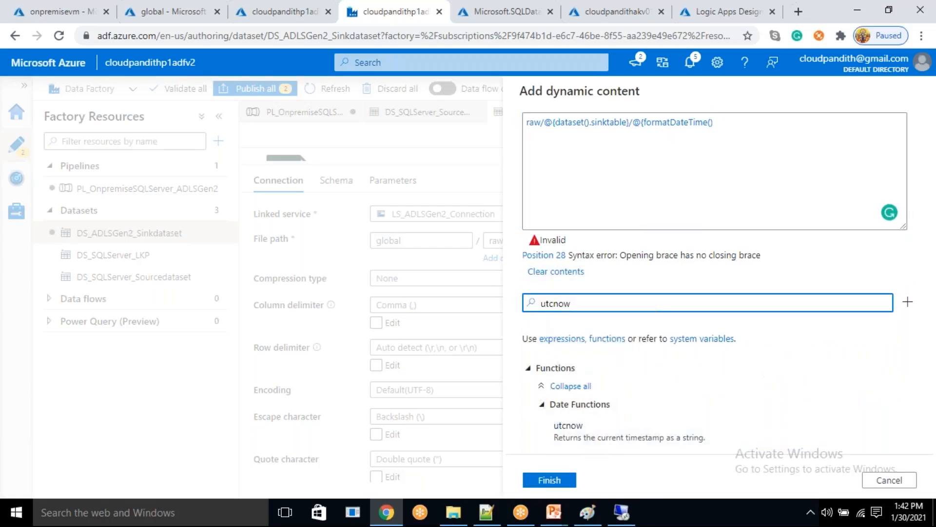
click(592, 428)
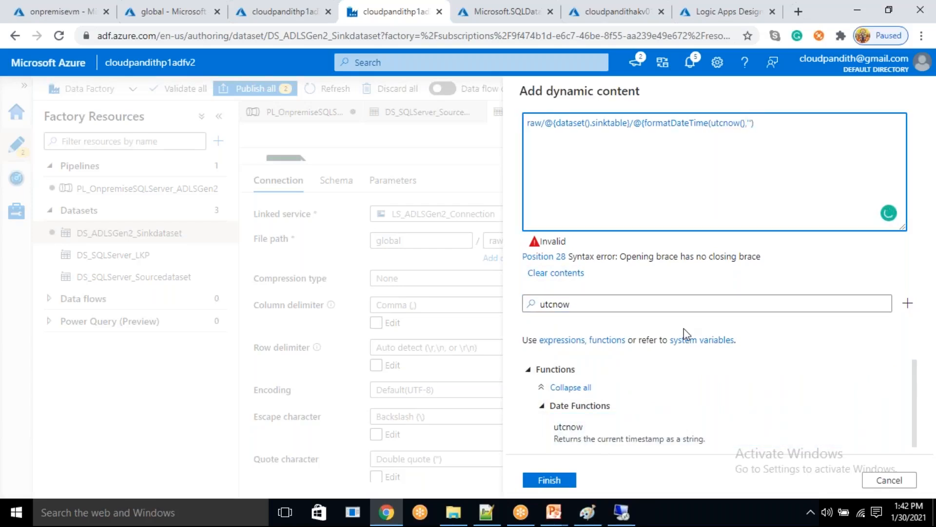
text(,'yyyy)
drag(637, 122, 776, 123)
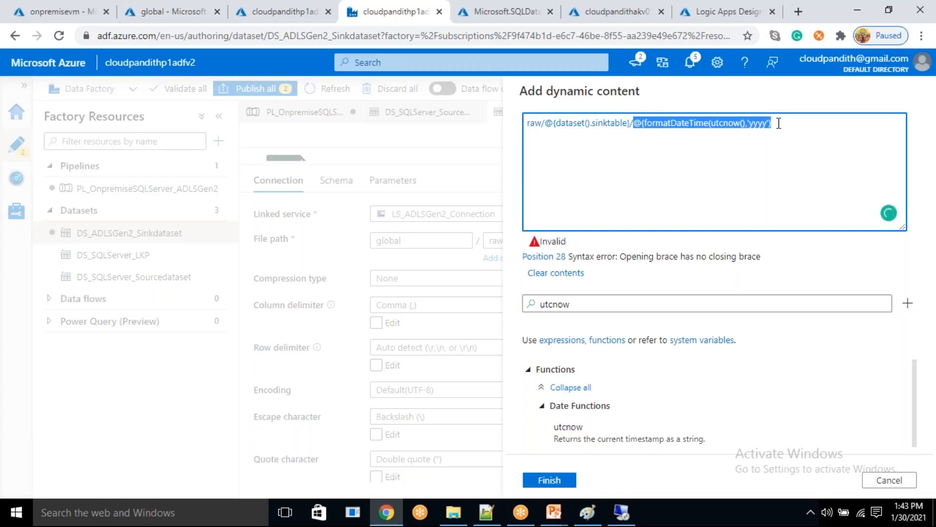
click(779, 146)
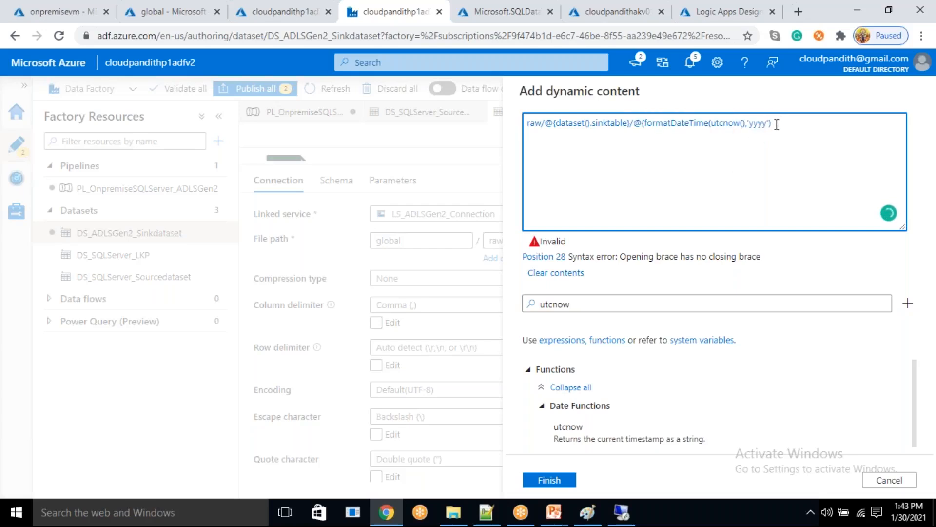
text(})
- Append two slash-separated copies of the @{formatDateTime(utcnow(),'yyyy')} segment to the directory expression
key(shift+Left)
key(shift+Left)
key(shift+Left)
key(shift+Left)
key(shift+Left)
key(shift+Left)
key(shift+Left)
key(shift+Left)
key(shift+Left)
key(shift+Left)
key(shift+Left)
key(shift+Left)
key(shift+Left)
key(shift+Left)
key(shift+Left)
key(shift+Left)
key(shift+Left)
key(shift+Left)
key(shift+Left)
key(shift+Left)
key(shift+Left)
key(shift+Left)
key(shift+Left)
key(shift+Left)
key(shift+Left)
key(shift+Left)
key(shift+Left)
key(shift+Left)
key(shift+Left)
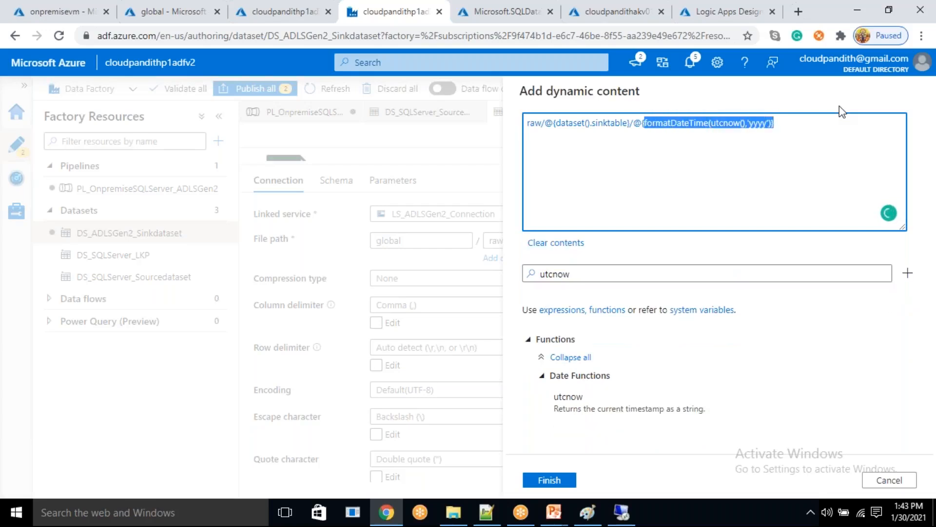
key(ctrl+c)
key(End)
text(/)
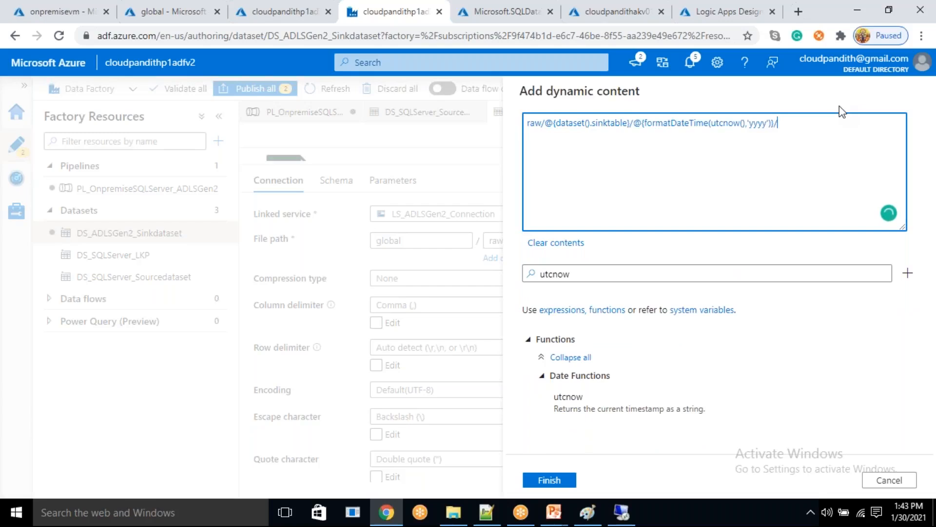
key(ctrl+v)
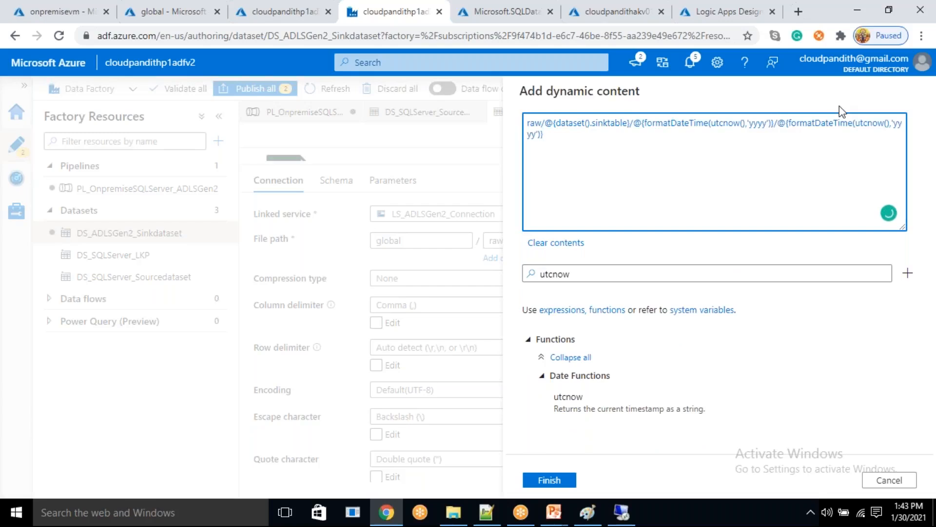
key(ctrl+v)
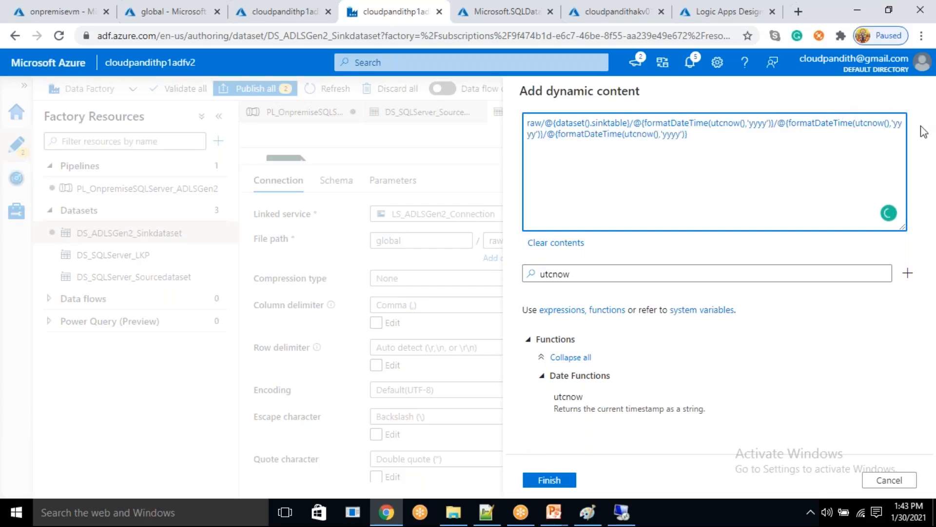
- Change the second date segment's format to MM and the third's to dd in the directory expression
click(536, 134)
key(BackSpace)
key(BackSpace)
key(BackSpace)
key(BackSpace)
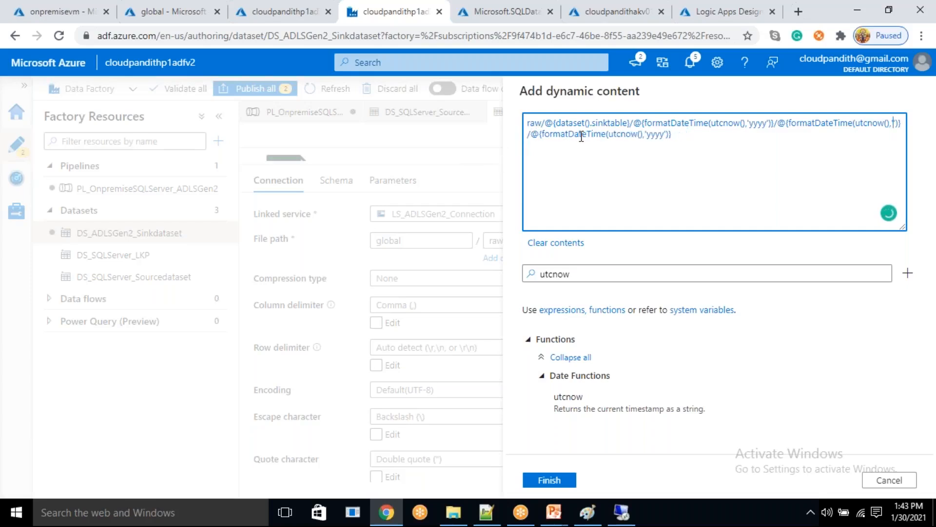
text(MM)
double_click(672, 134)
text(dd)
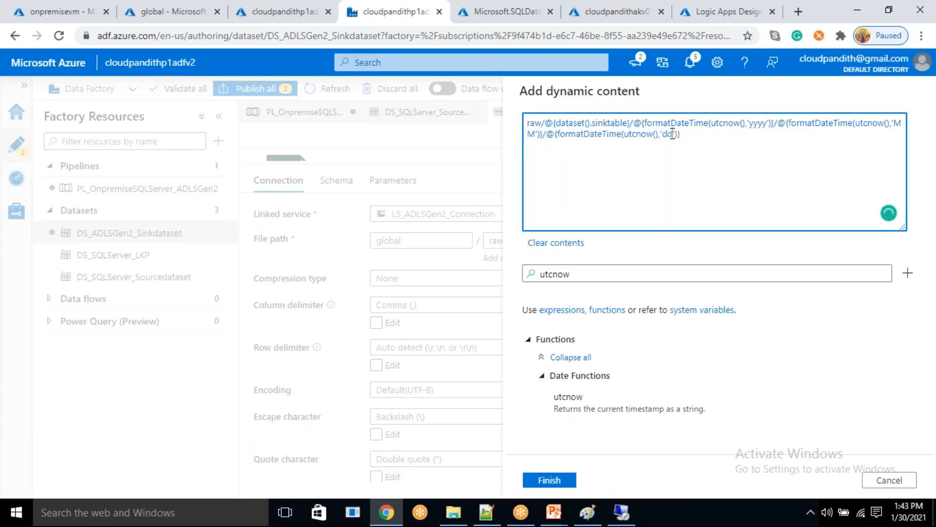
- End the directory expression with a slash and apply it to the sink dataset's file path
click(694, 133)
double_click(534, 123)
double_click(615, 125)
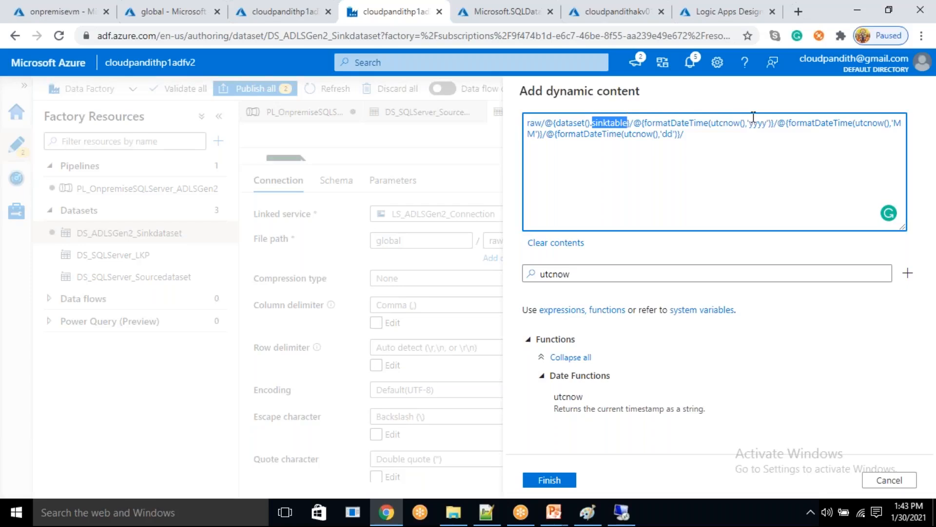
drag(753, 124, 758, 123)
click(549, 480)
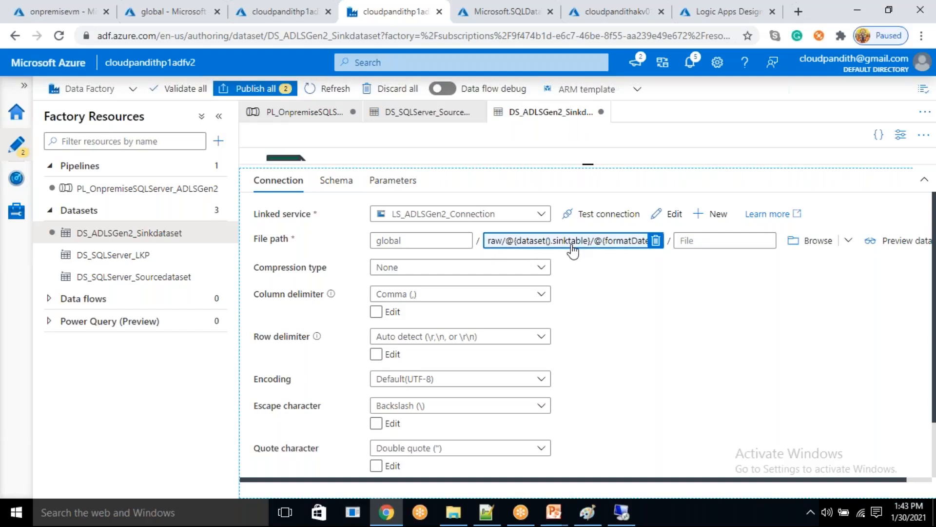
- Return to the PL_OnpremiseSQLServer_ADLSGen2 pipeline and start the copy sink's sinktable dynamic value with the ForEach1 current item
click(168, 192)
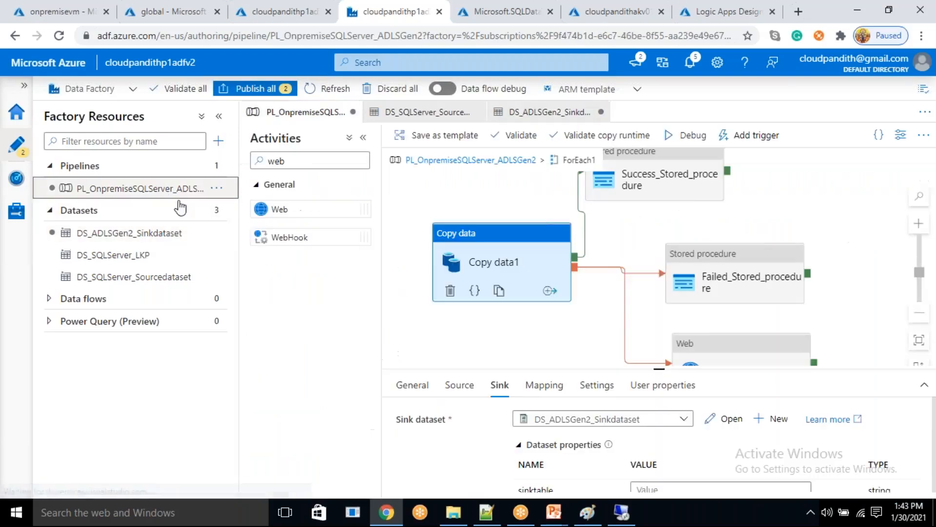
click(655, 491)
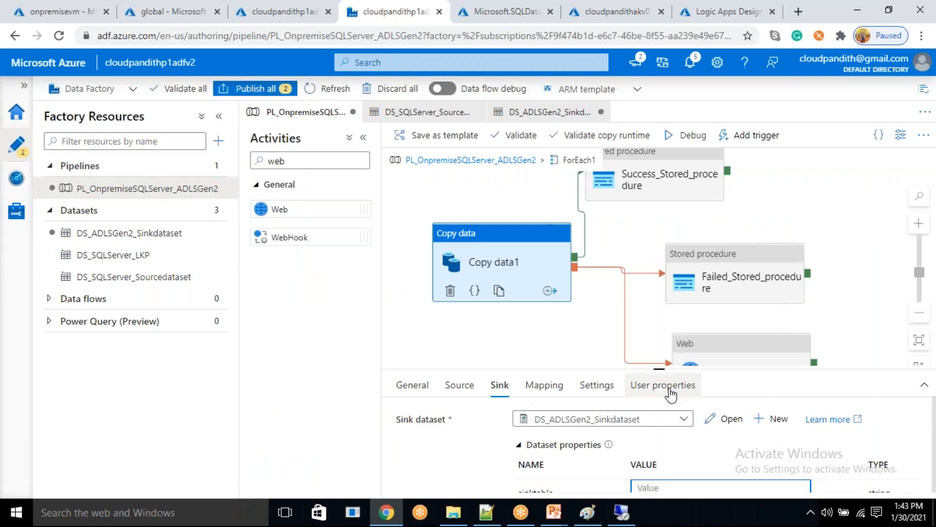
drag(659, 369, 687, 287)
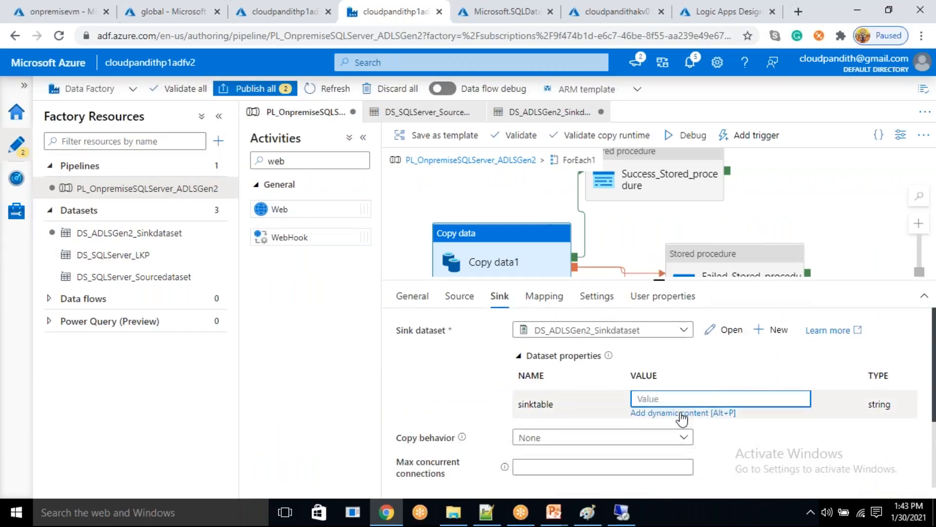
click(685, 413)
scroll(693, 433, down, 2)
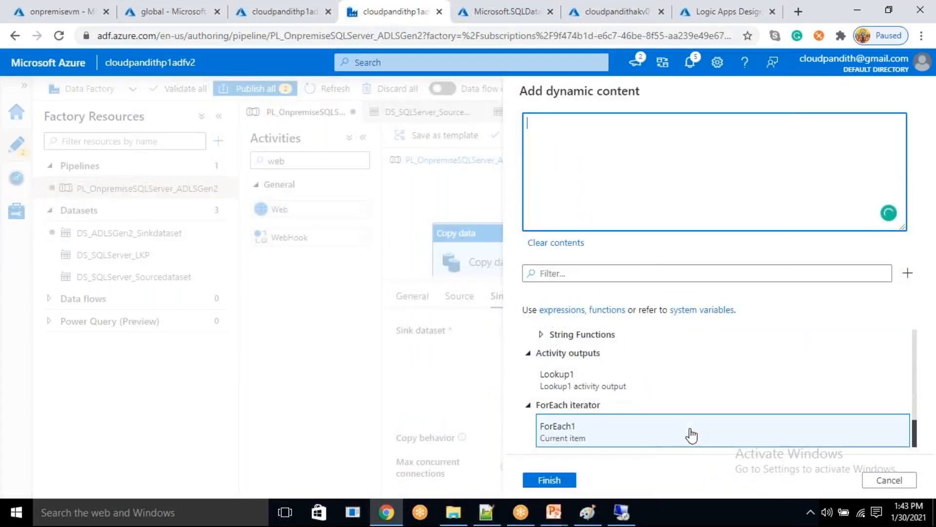
click(689, 435)
click(485, 520)
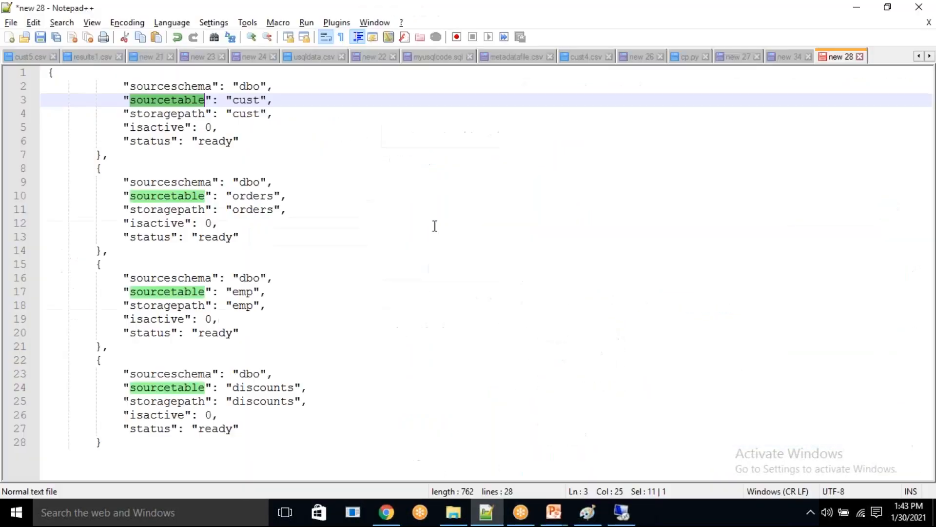
double_click(180, 117)
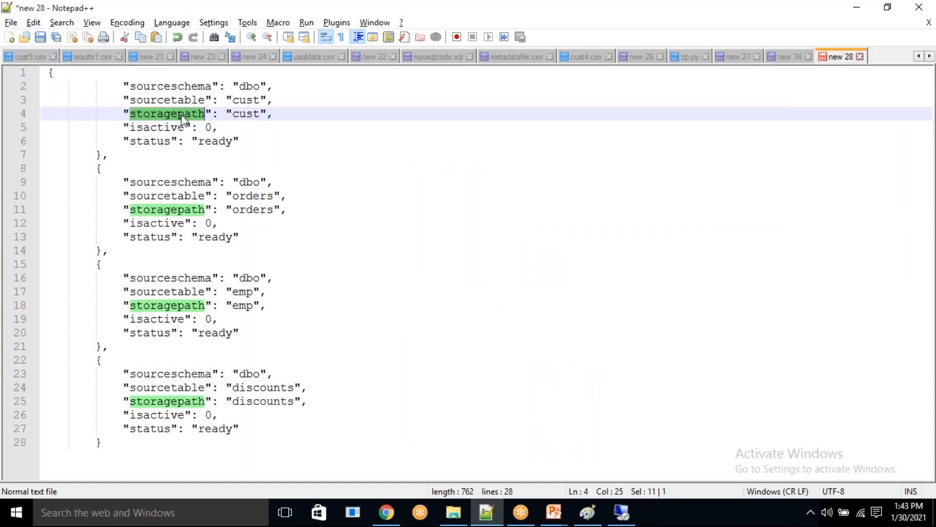
key(alt+Tab)
text(.)
key(ctrl+v)
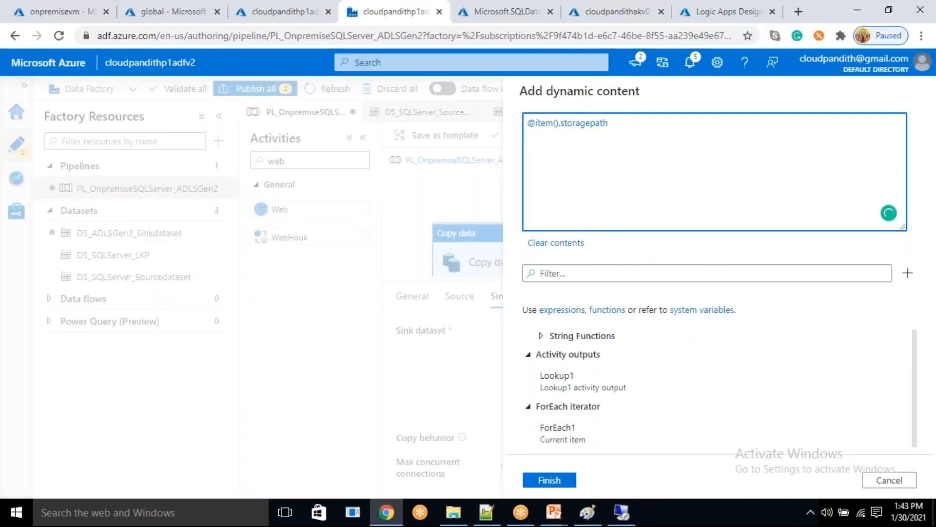
click(551, 480)
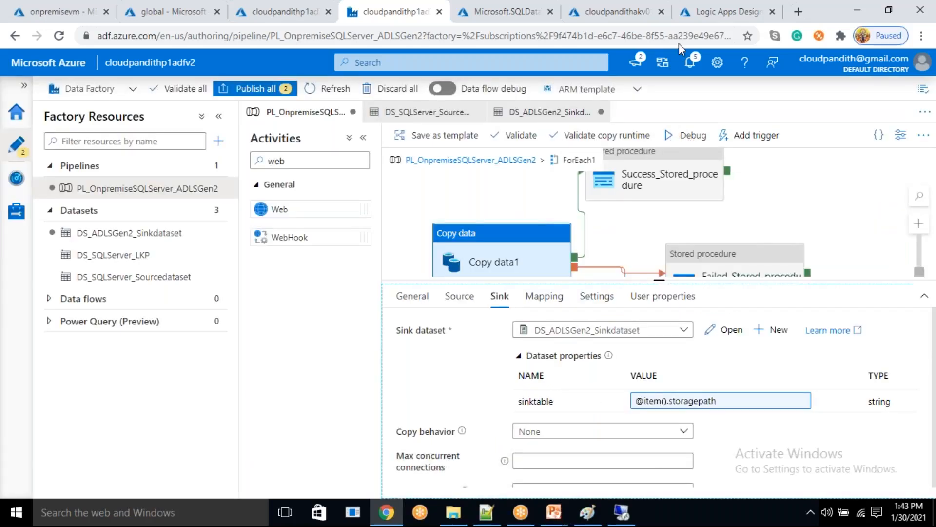
click(666, 25)
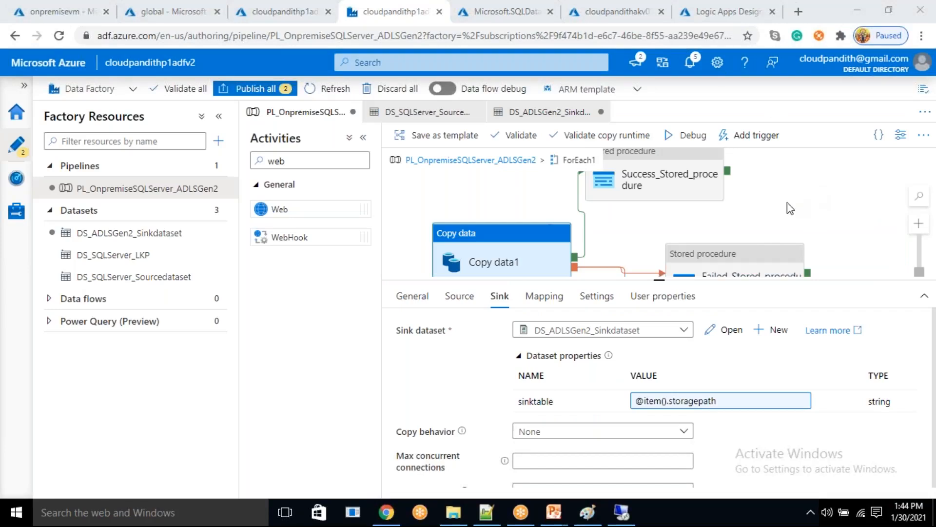
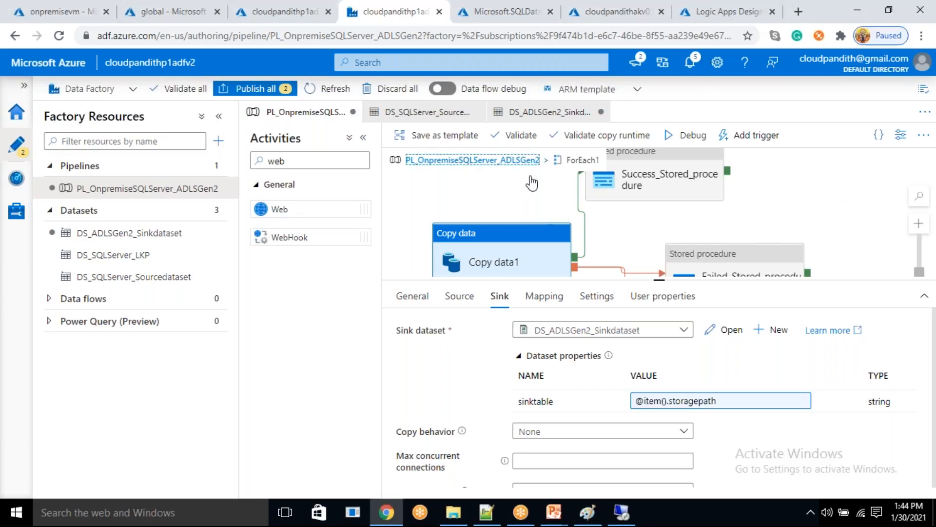
- Return from ForEach1 to the top level of the pipeline and start a debug run
click(521, 161)
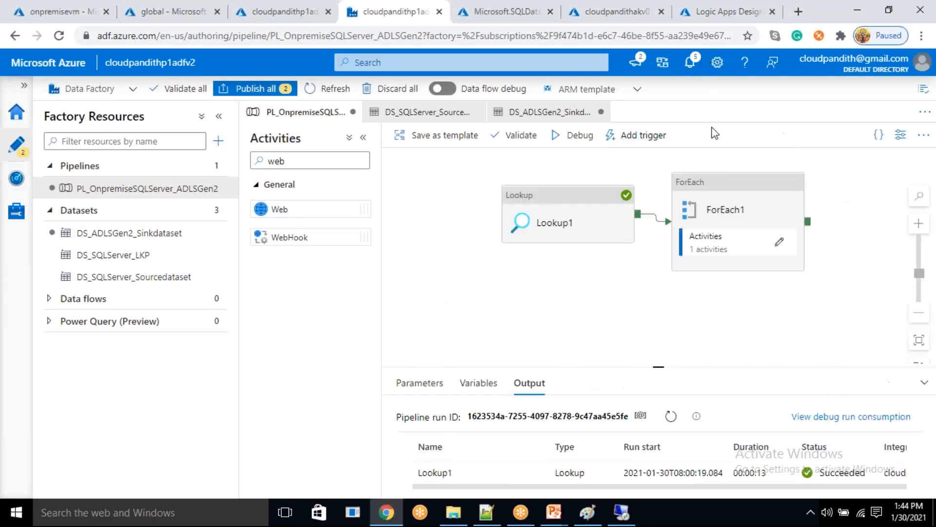
click(577, 135)
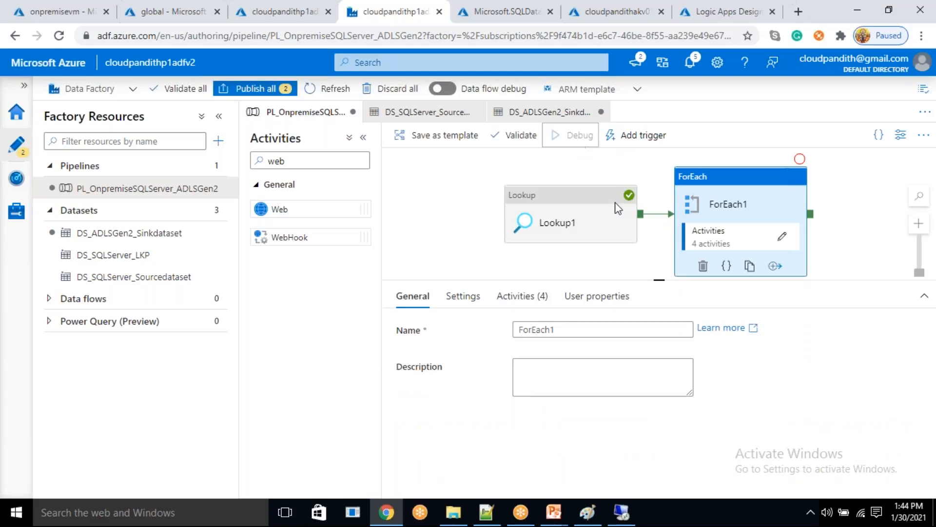
click(668, 292)
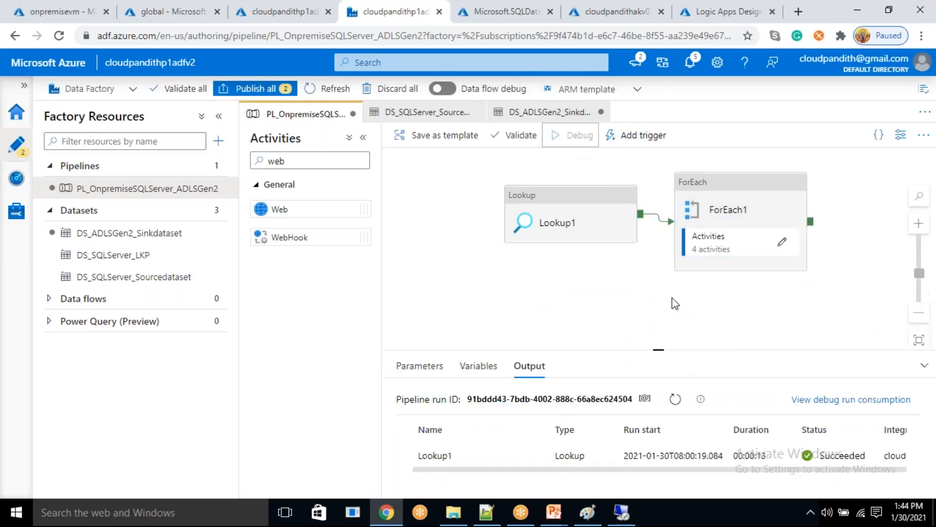
- Enlarge the debug run output and refresh it repeatedly to follow the Lookup1, ForEach1 and Copy data1 activities
click(675, 417)
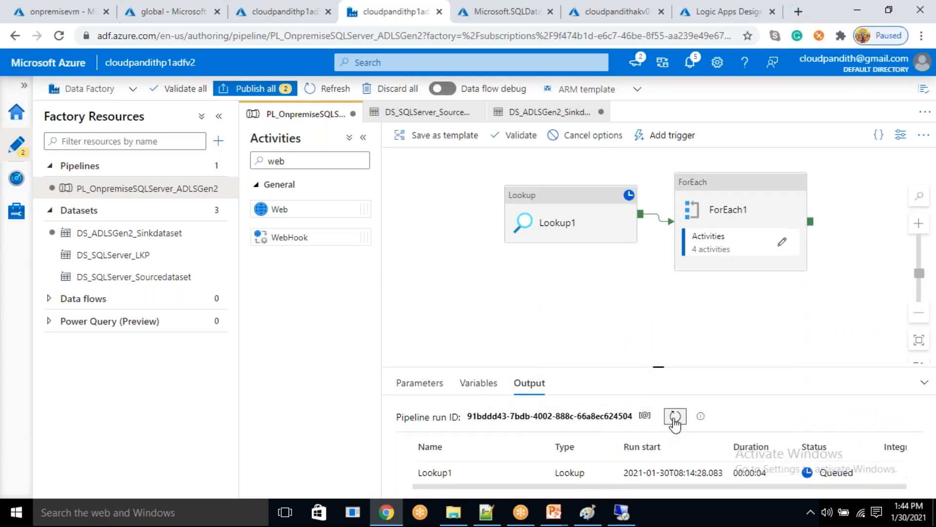
drag(666, 364, 681, 288)
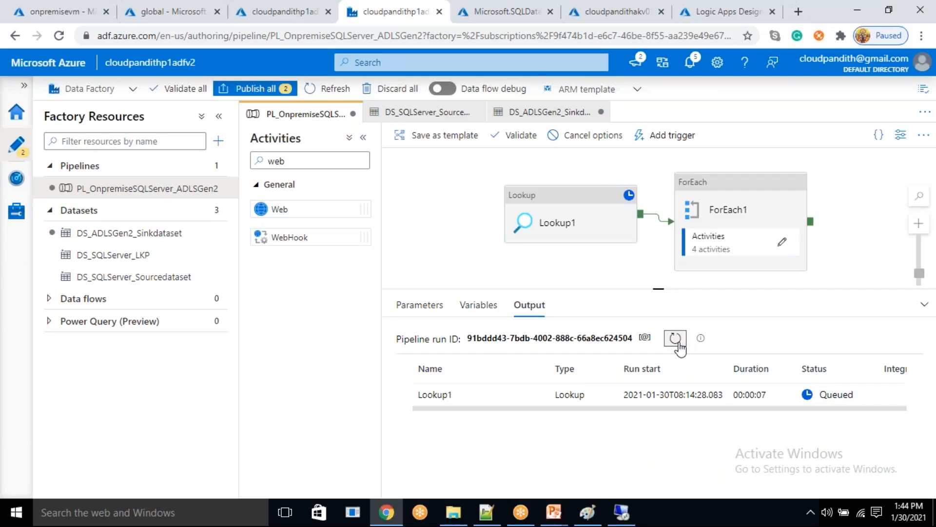
click(675, 338)
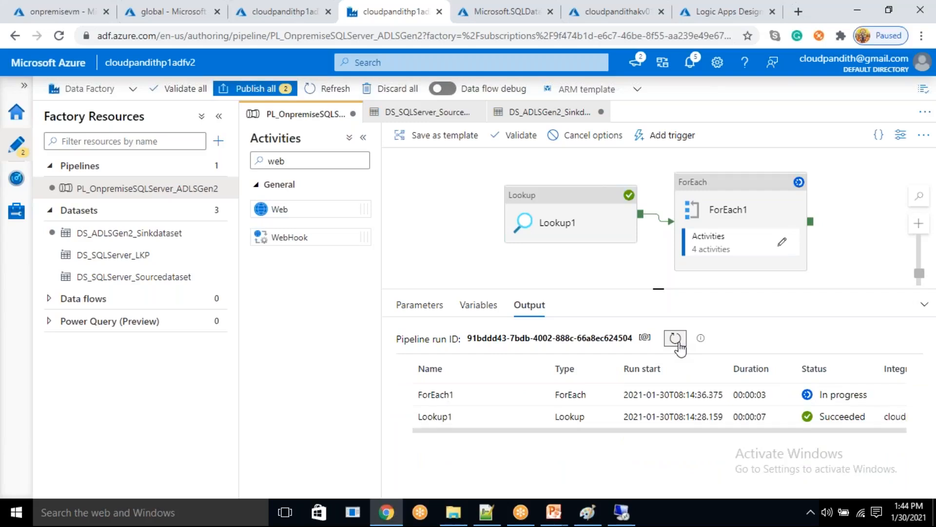
click(676, 337)
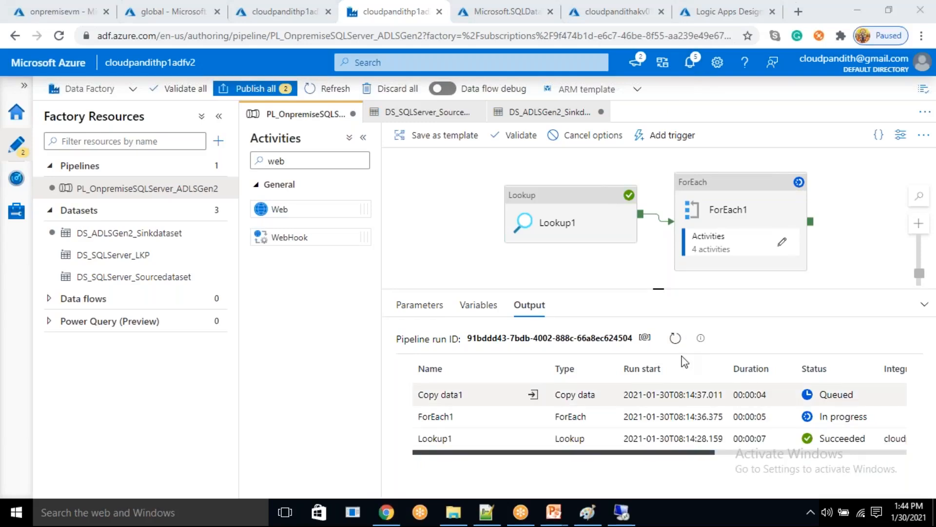
click(676, 338)
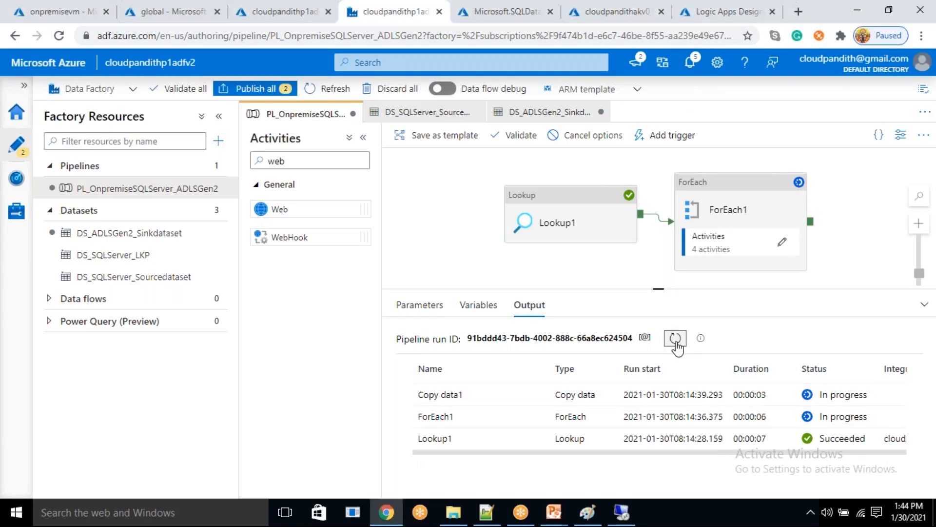
- Inspect the ForEach1 run's input for its items count and close the details
click(533, 416)
double_click(457, 259)
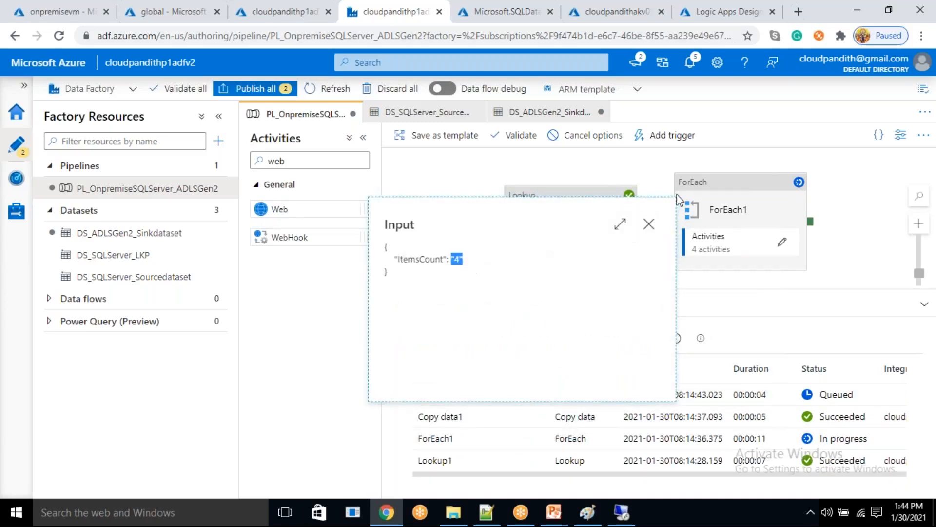
click(649, 224)
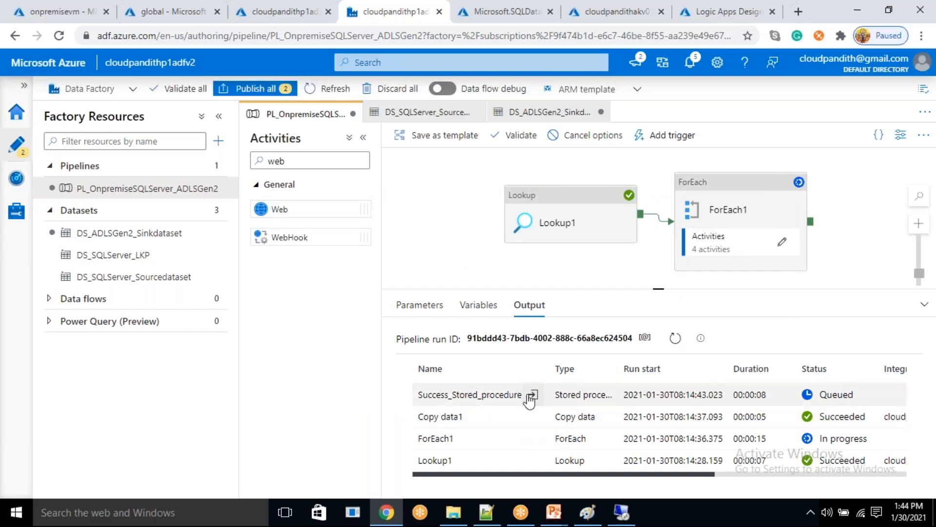
- Switch to SQL Server Management Studio on the remote VM, run select * from metadata, and check the cust row's status
click(622, 512)
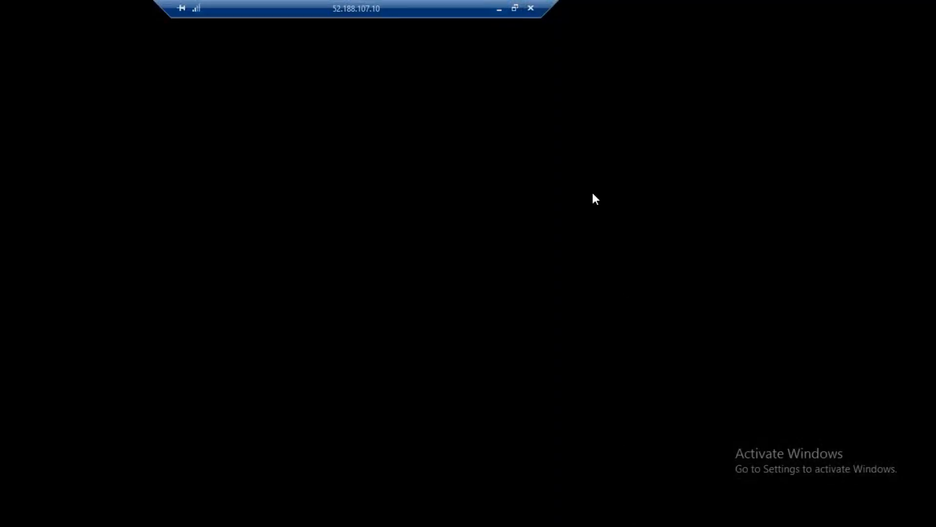
key(Return)
text(select *)
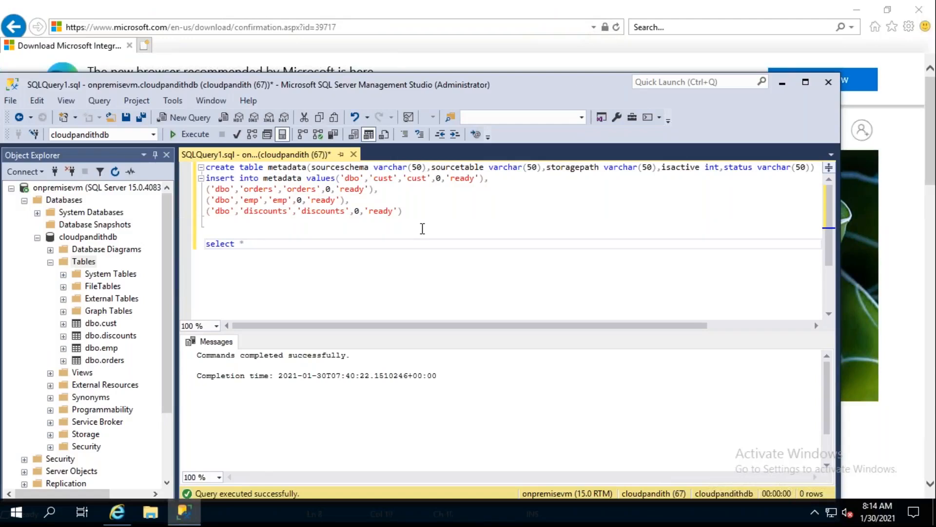
text(etadat)
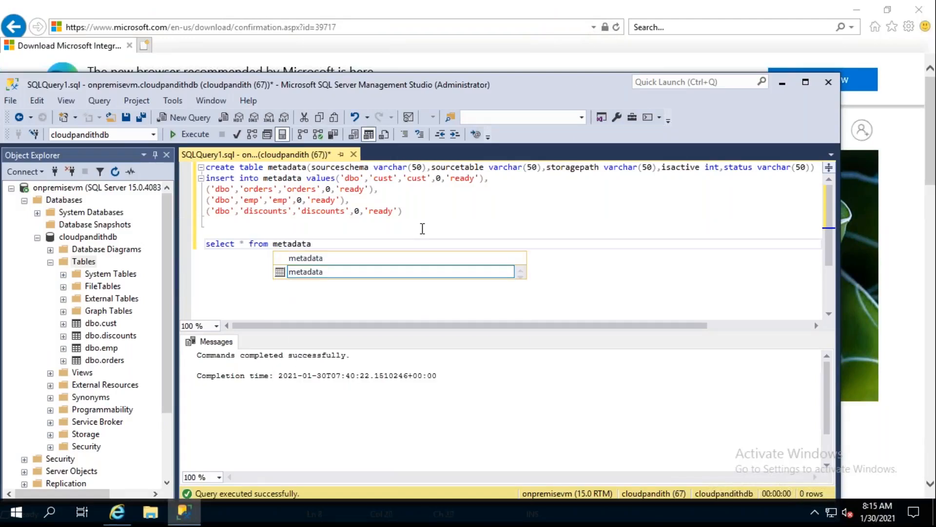
text(a)
key(shift+Home)
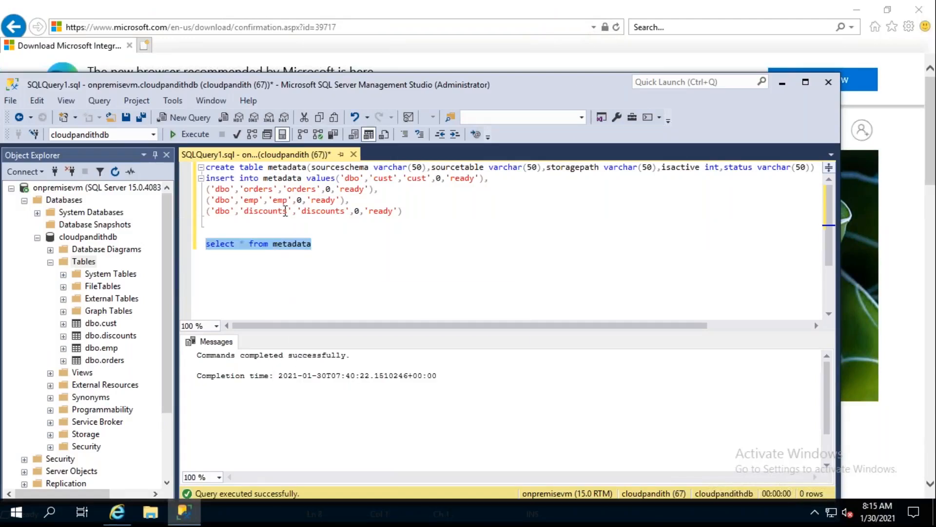
click(196, 138)
click(385, 275)
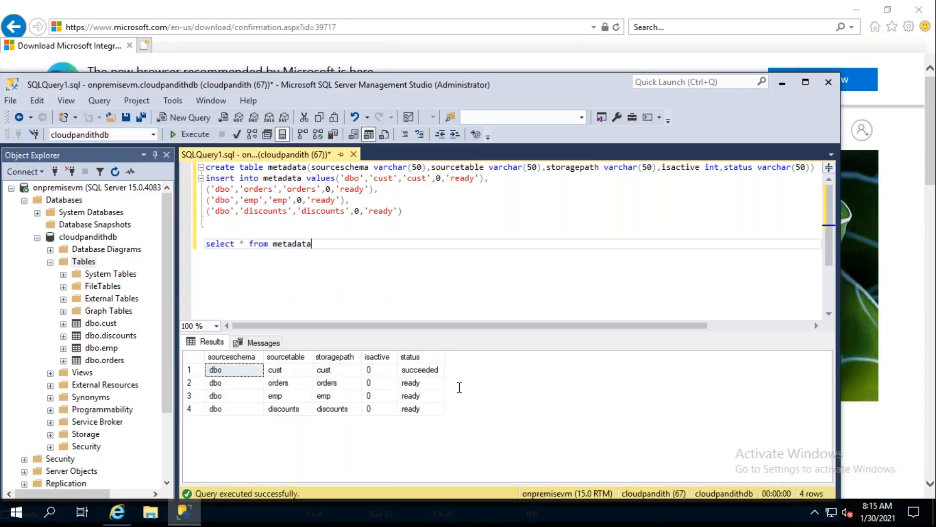
click(423, 372)
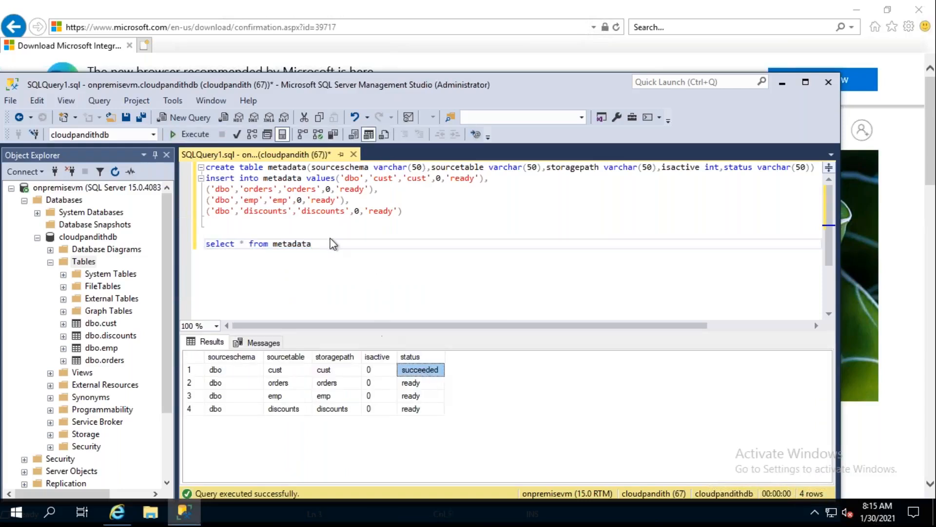
- Rerun the metadata select query several times and check the orders row's status
click(319, 248)
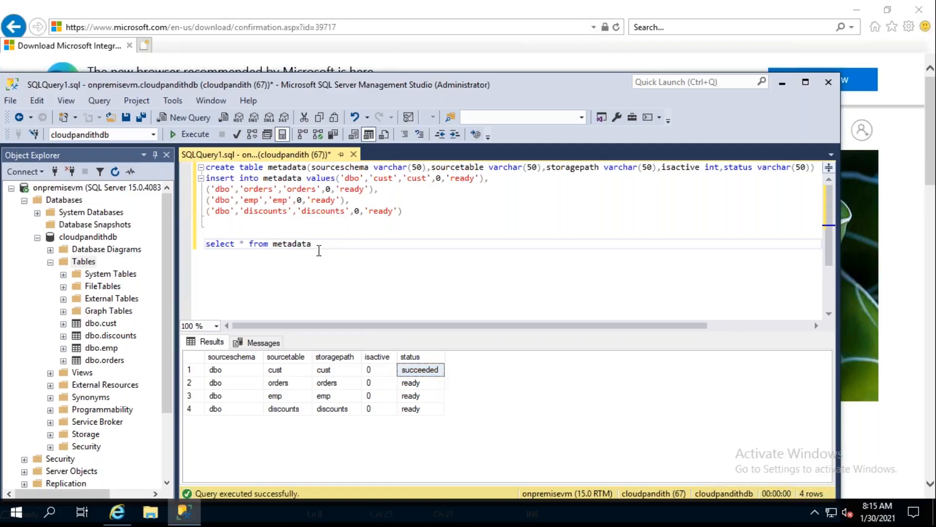
key(shift+Home)
click(191, 134)
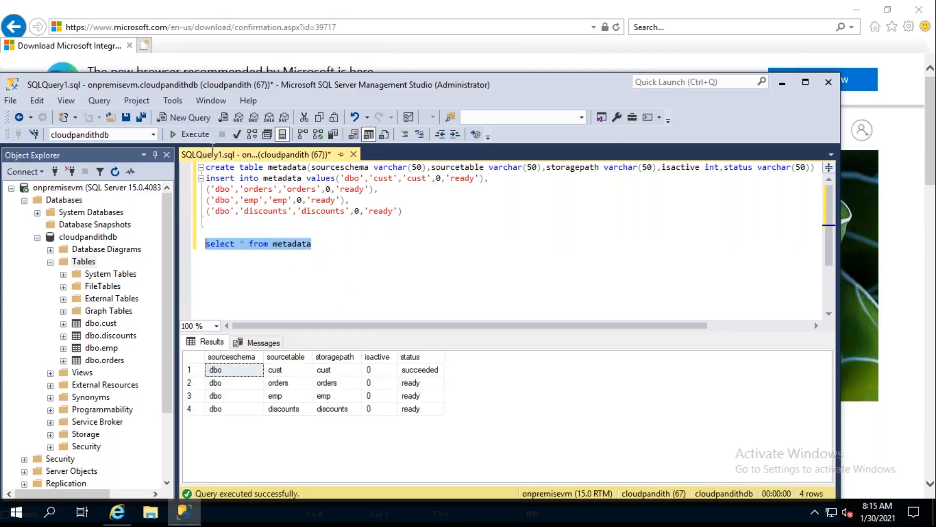
click(204, 132)
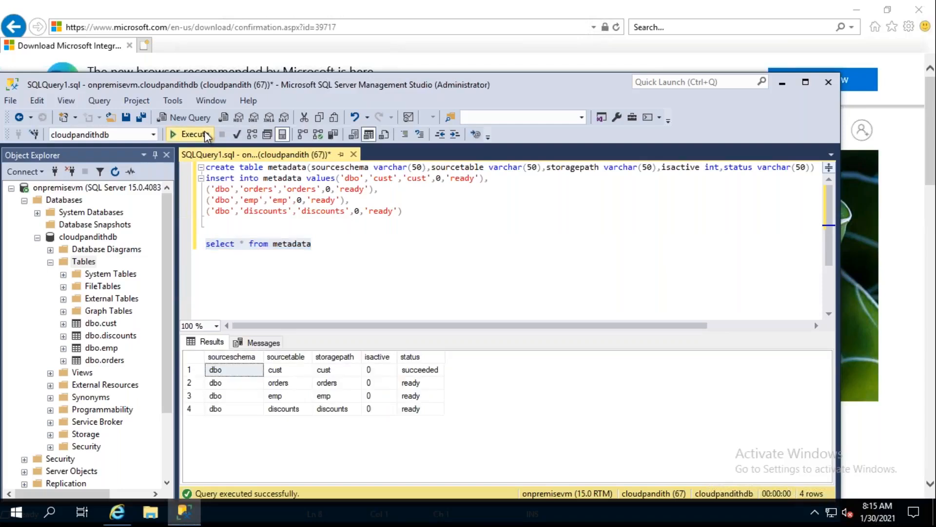
click(204, 132)
click(204, 132)
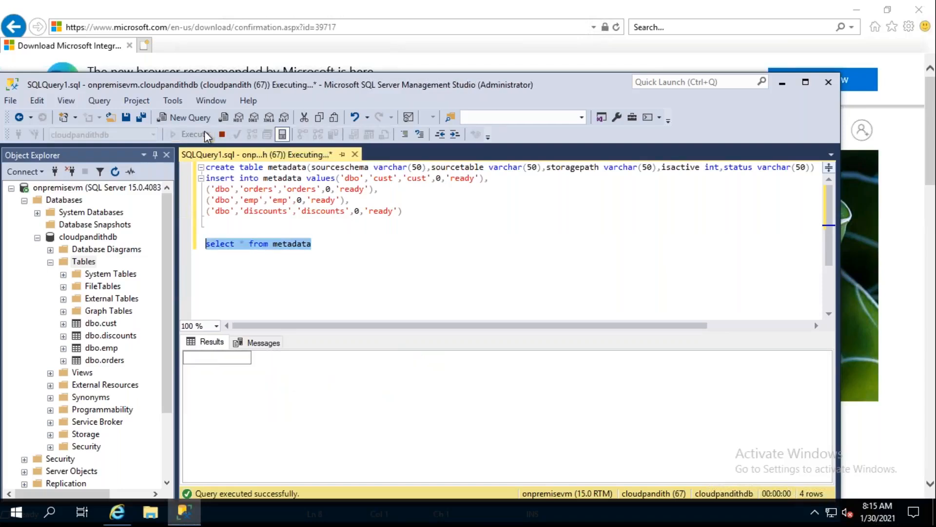
click(203, 131)
click(204, 132)
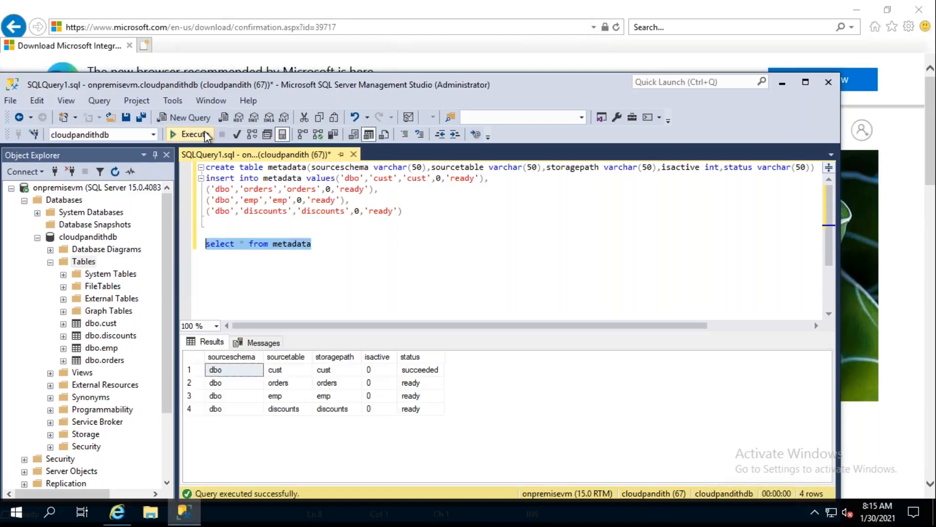
click(204, 132)
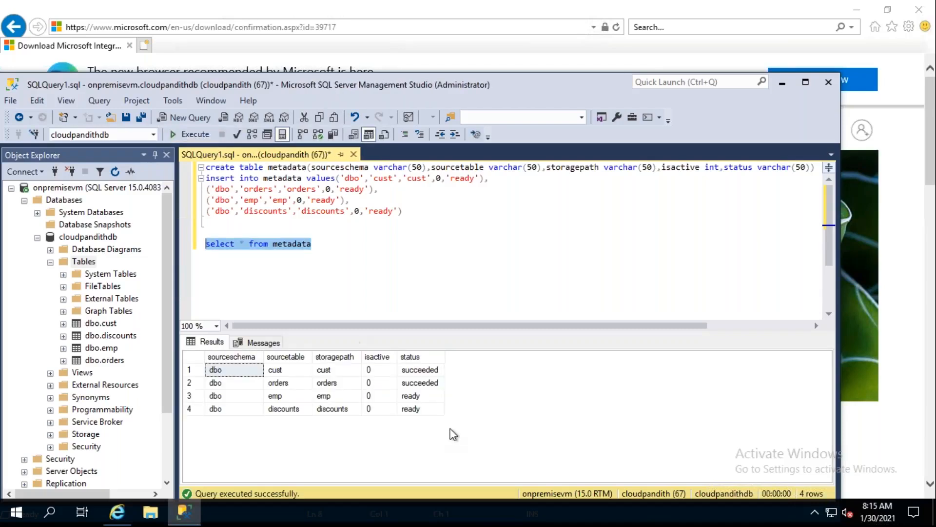
click(418, 383)
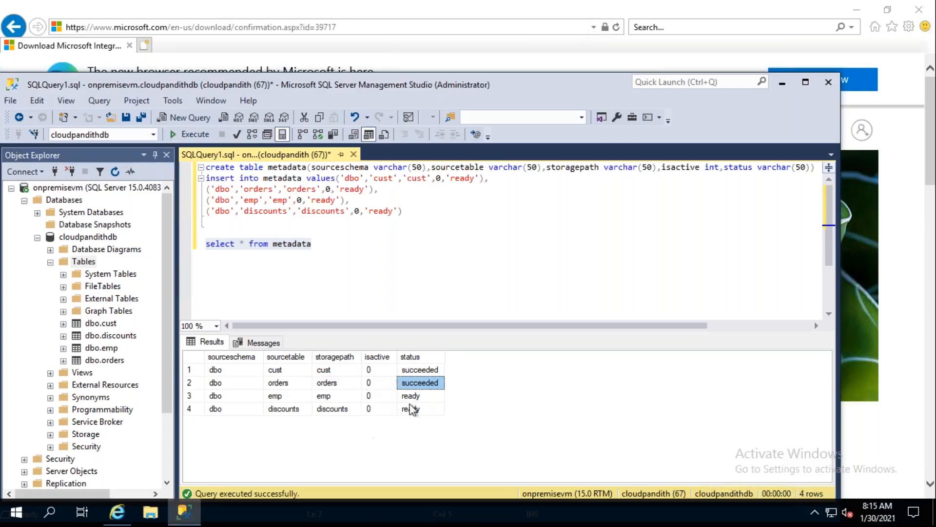
- Switch back to Data Factory, check the run status of the activities inside ForEach1, and return to the pipeline level
click(785, 82)
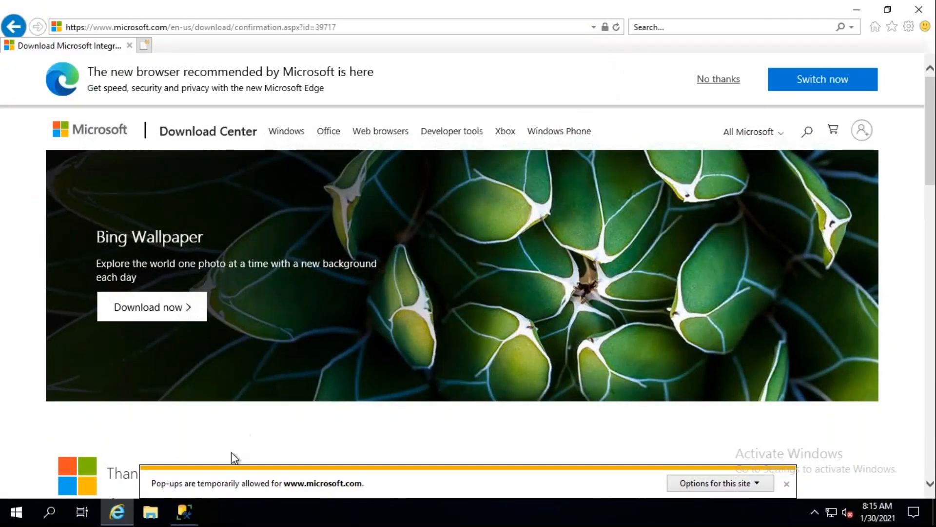
click(184, 511)
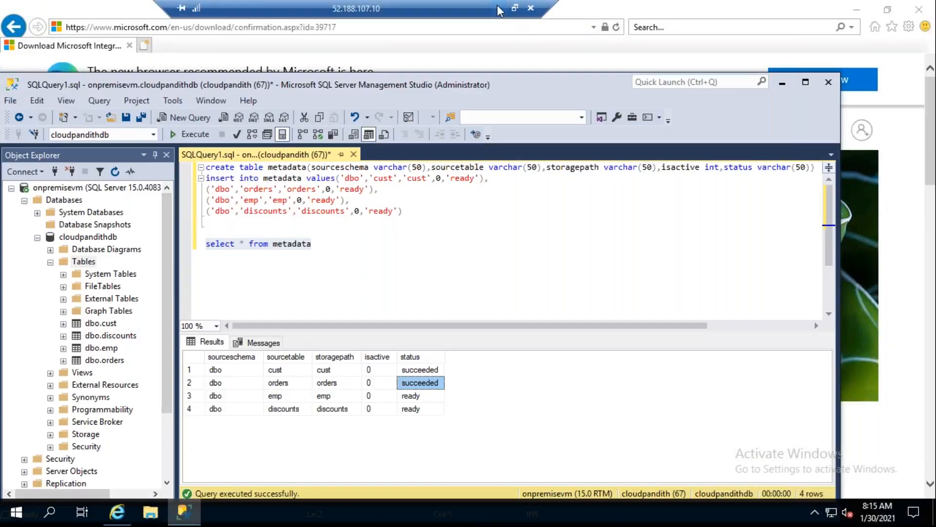
click(498, 8)
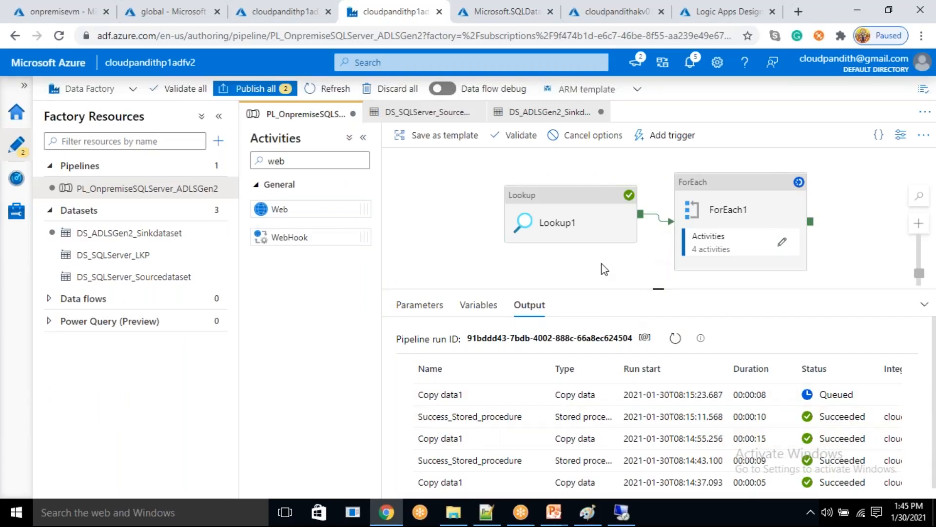
drag(589, 244, 539, 217)
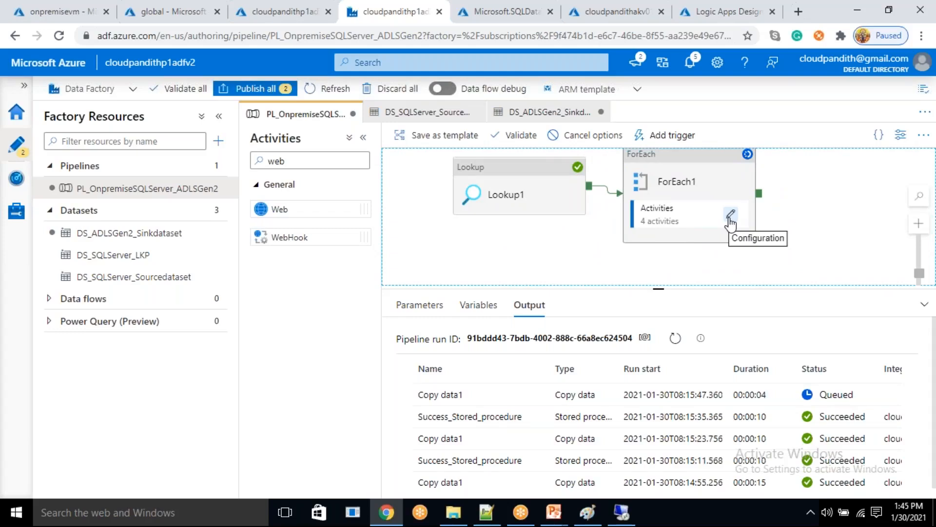
click(730, 215)
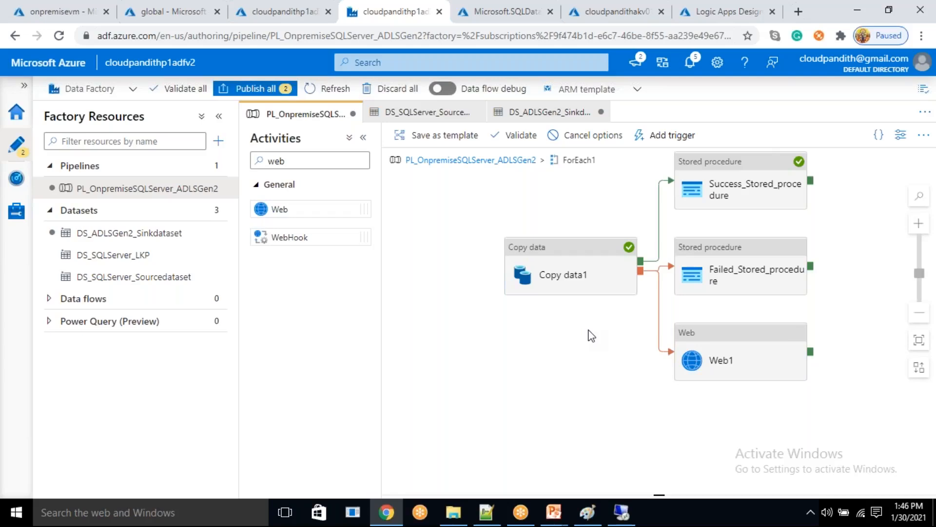
click(759, 350)
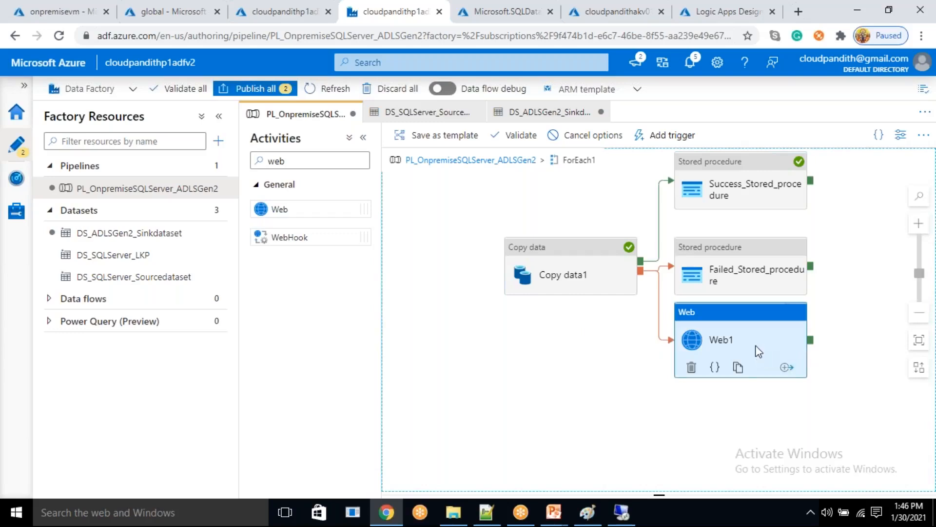
click(506, 166)
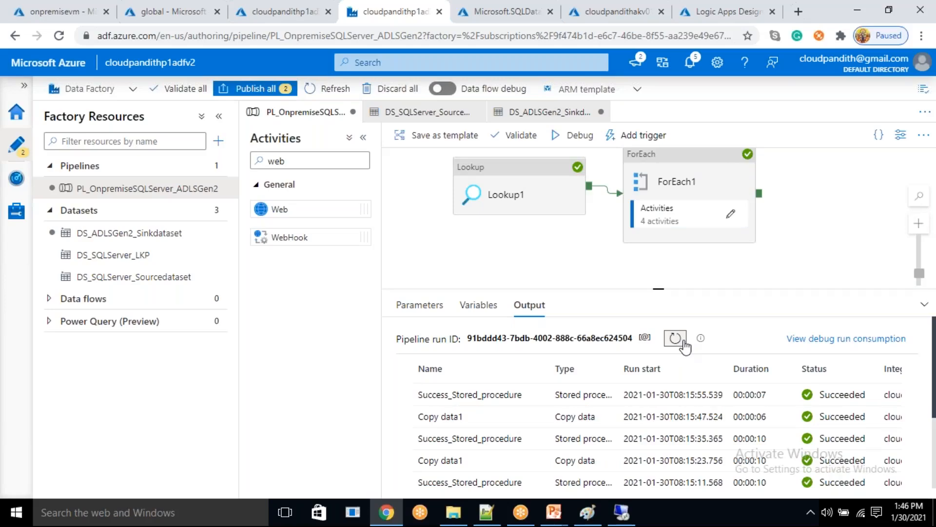
- Switch to SQL Server Management Studio on the remote VM and rerun only the metadata select to check all table statuses
click(622, 511)
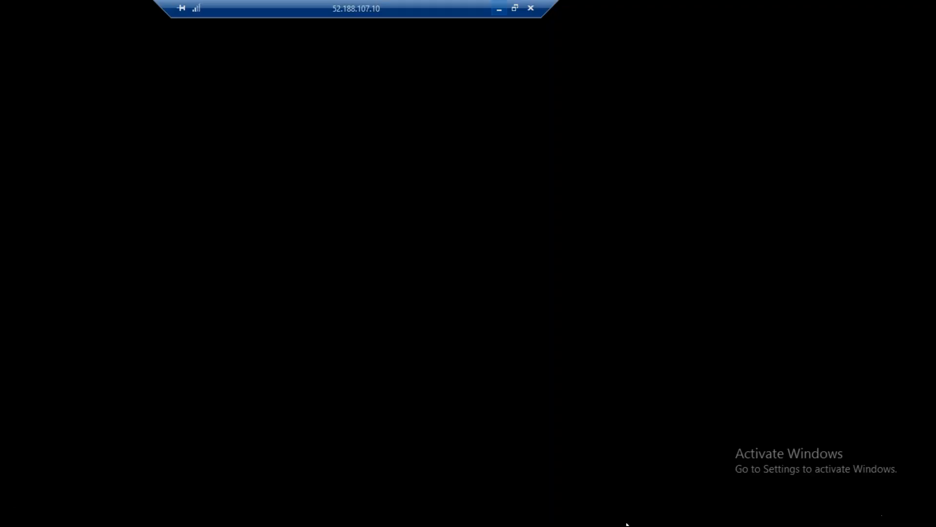
drag(334, 246, 205, 231)
click(203, 134)
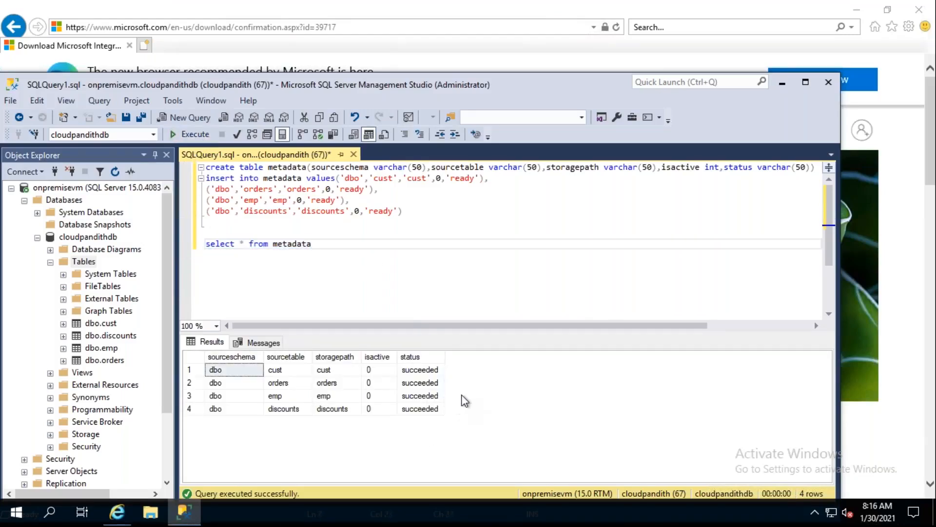
click(782, 83)
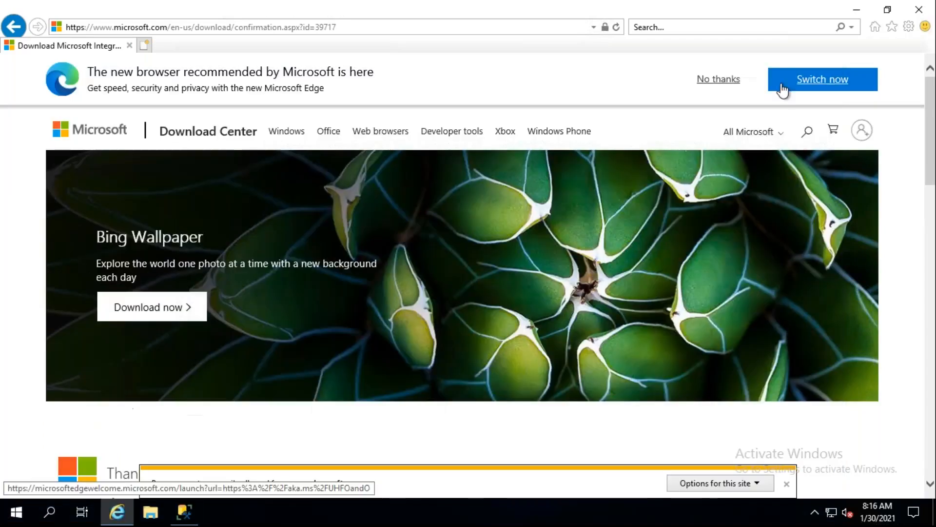
click(186, 521)
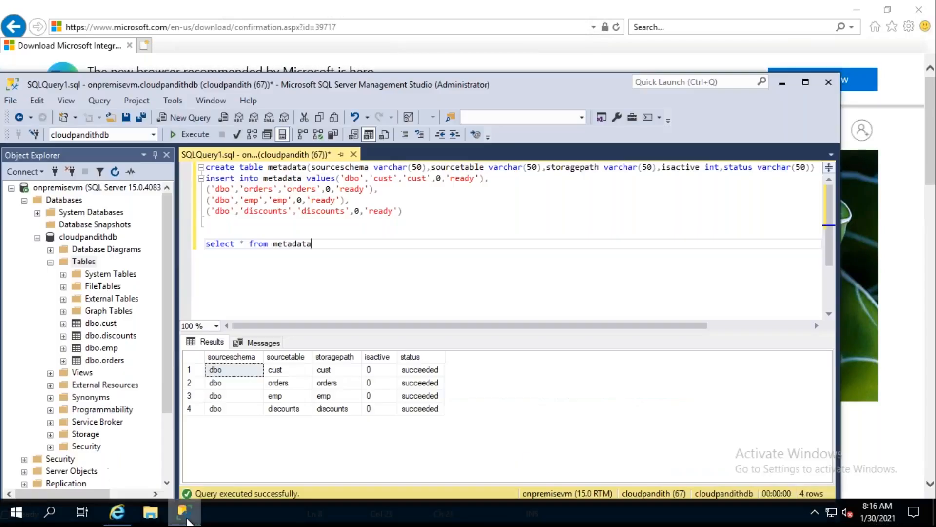
click(782, 84)
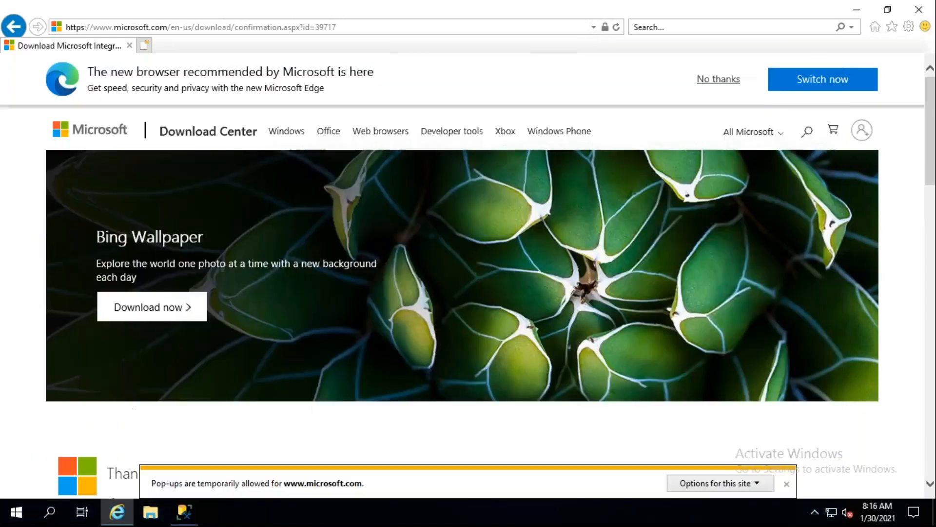
- View the metadata query results in SQL Server Management Studio on the remote VM, return to Data Factory and refresh the debug output
click(185, 518)
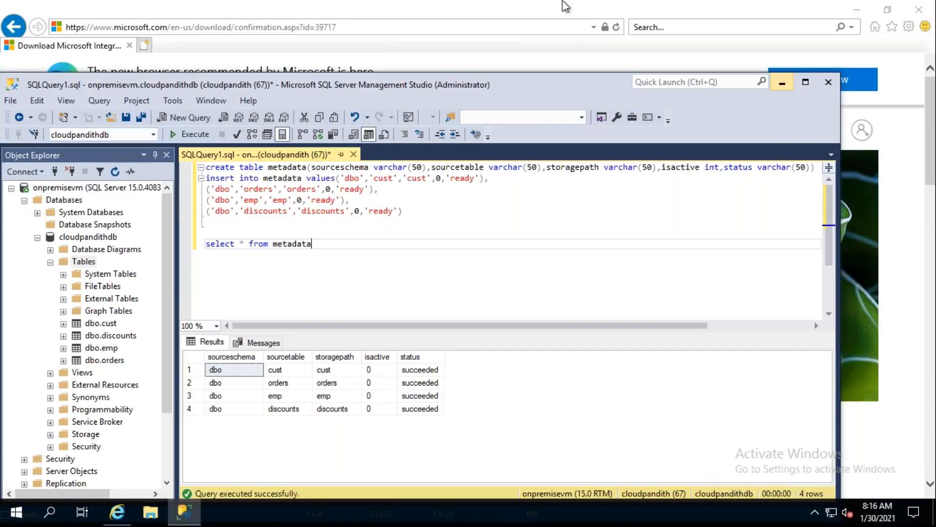
click(782, 83)
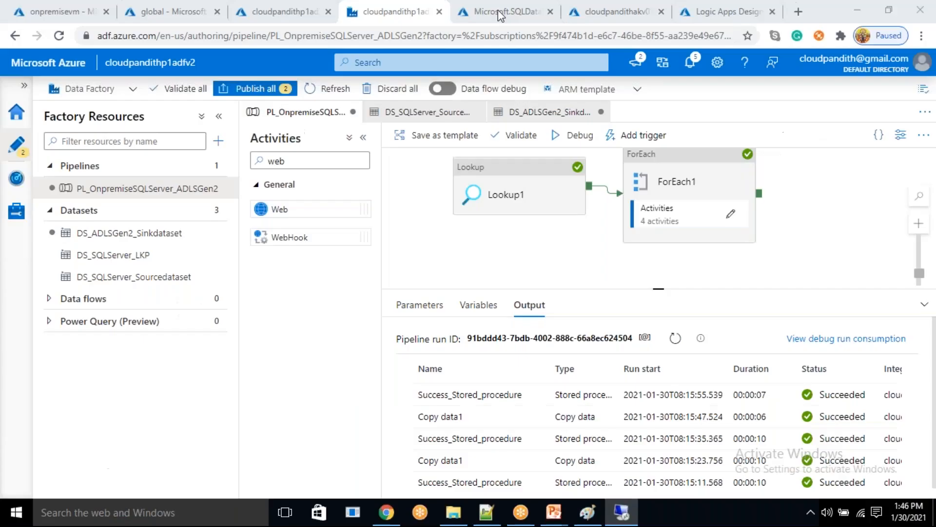
click(675, 337)
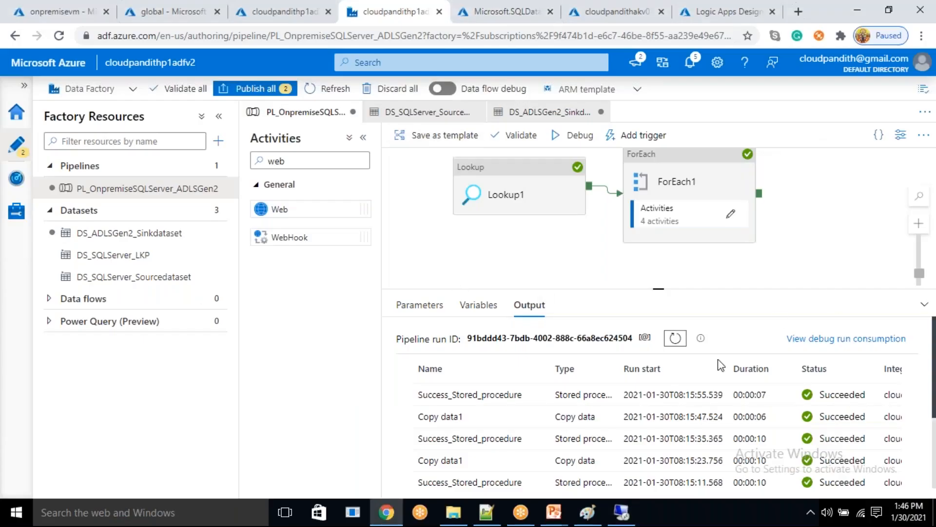
- Open the activities inside ForEach1 and cut the Web1 activity out of the loop
click(730, 213)
click(735, 359)
scroll(788, 199, down, 3)
scroll(849, 260, down, 1)
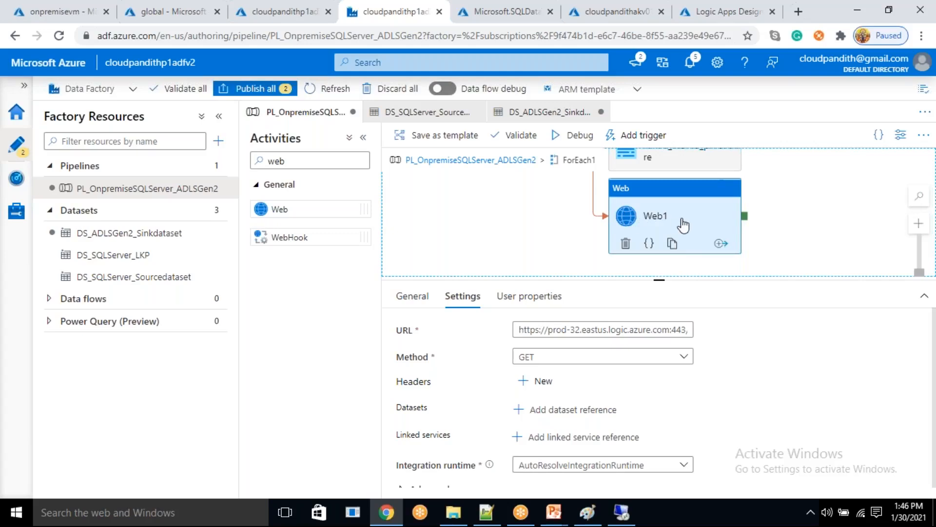
right_click(678, 192)
click(694, 197)
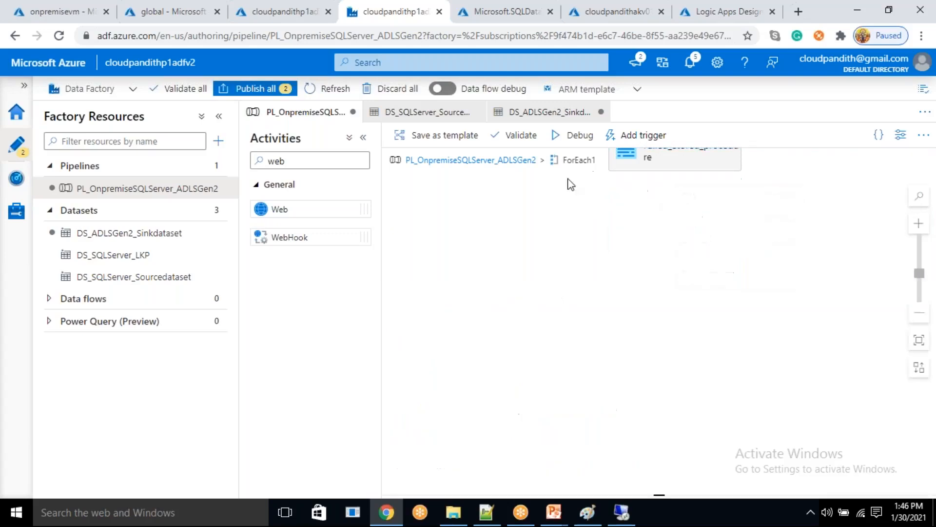
- Return to the PL_OnpremiseSQLServer_ADLSGen2 pipeline level and paste the Web1 activity beside ForEach1
click(521, 161)
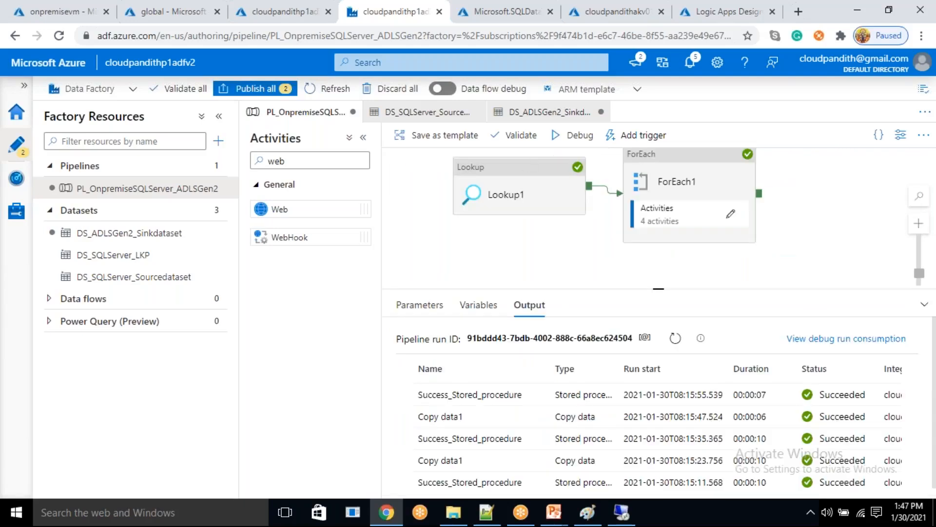
click(751, 232)
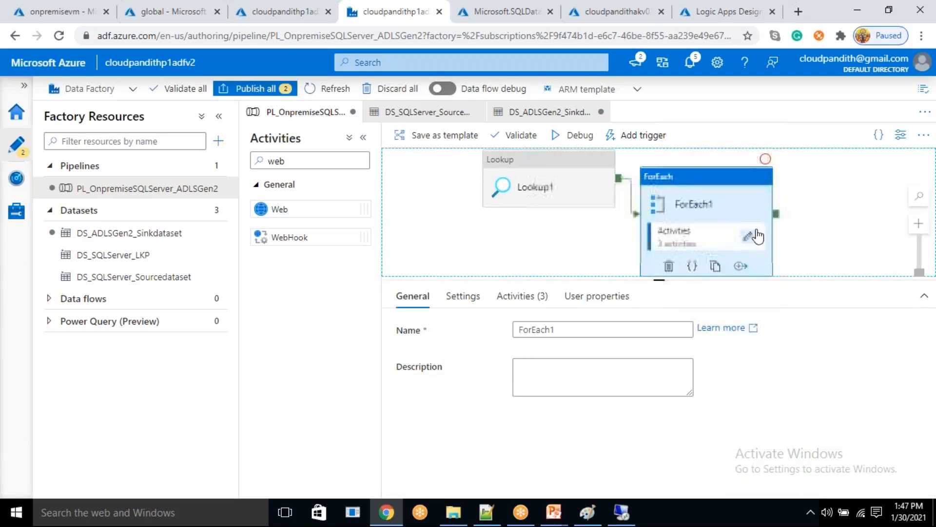
right_click(815, 204)
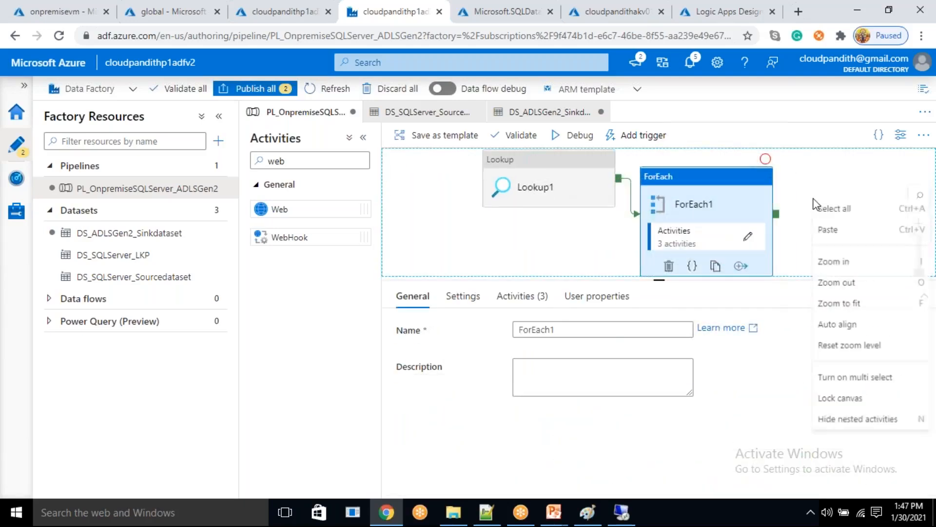
click(832, 231)
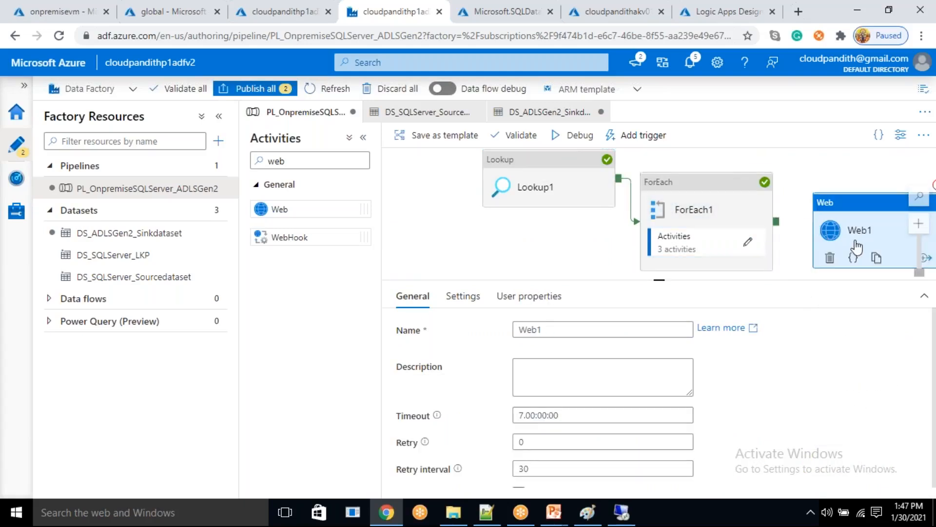
- Connect ForEach1 to Web1 and change the dependency condition to Failure
drag(776, 222, 800, 233)
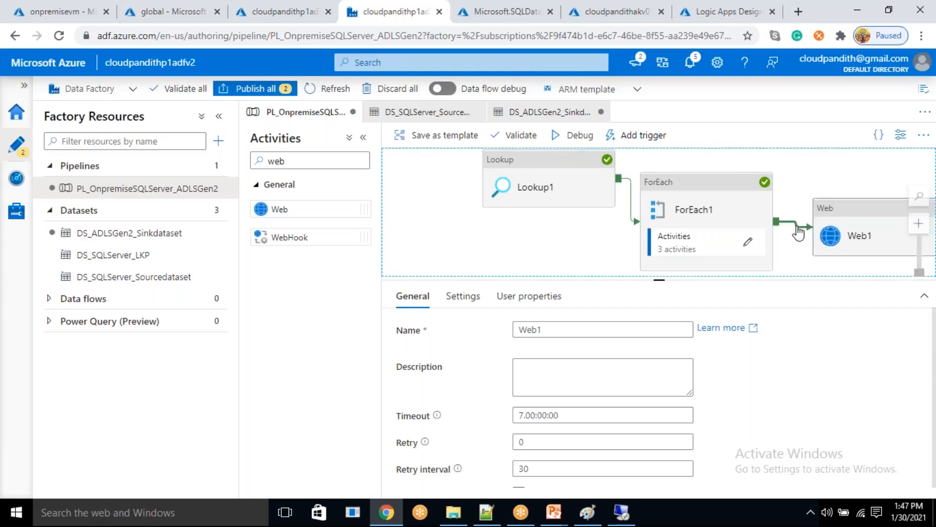
right_click(800, 225)
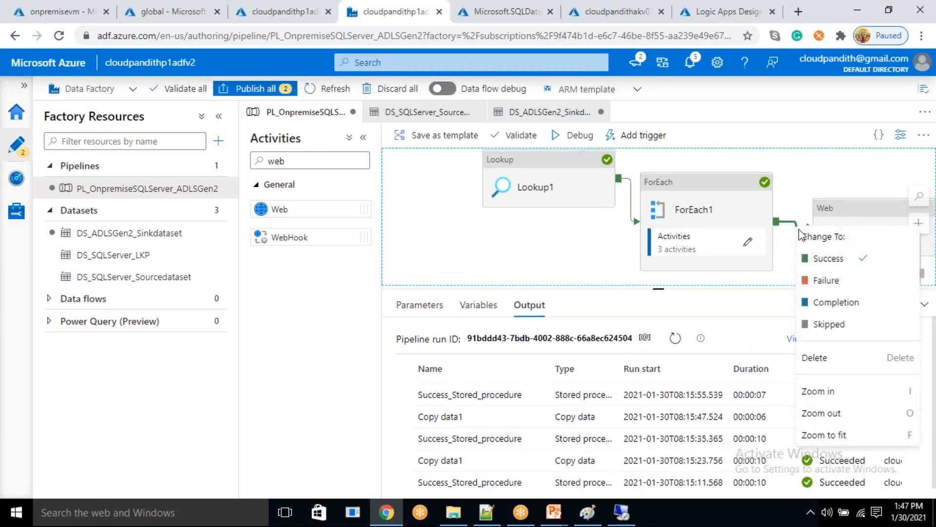
click(810, 280)
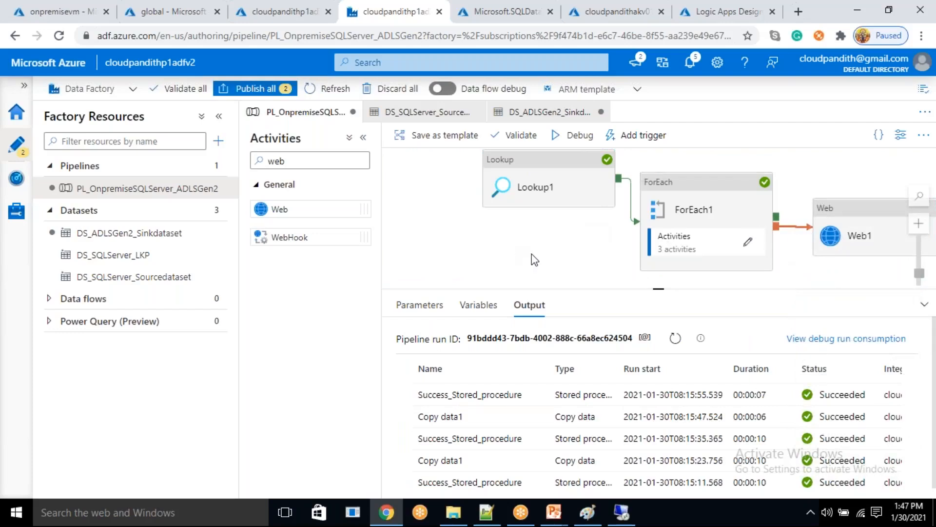
- Check the pasted Web1 activity's URL and method settings, and move Web1 lower on the canvas, below ForEach1
click(886, 242)
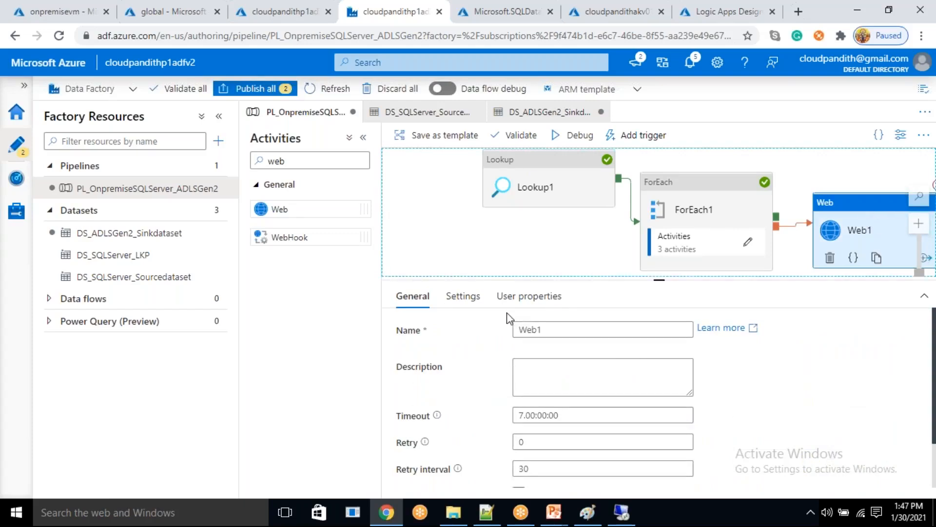
click(475, 296)
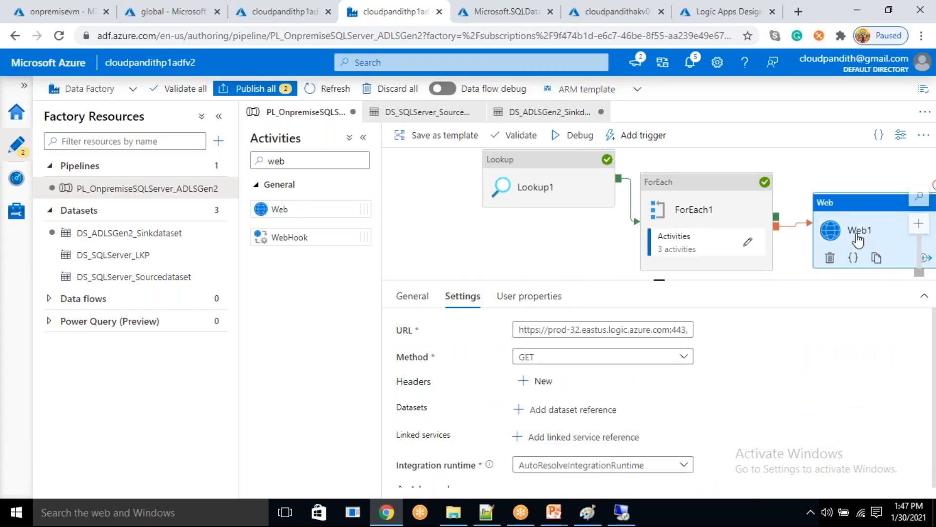
drag(556, 234, 472, 237)
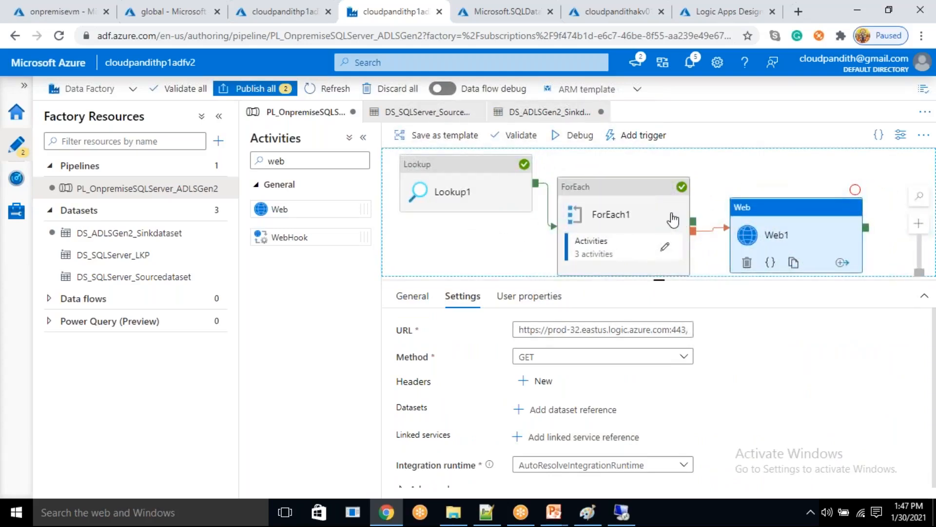
click(647, 209)
click(796, 244)
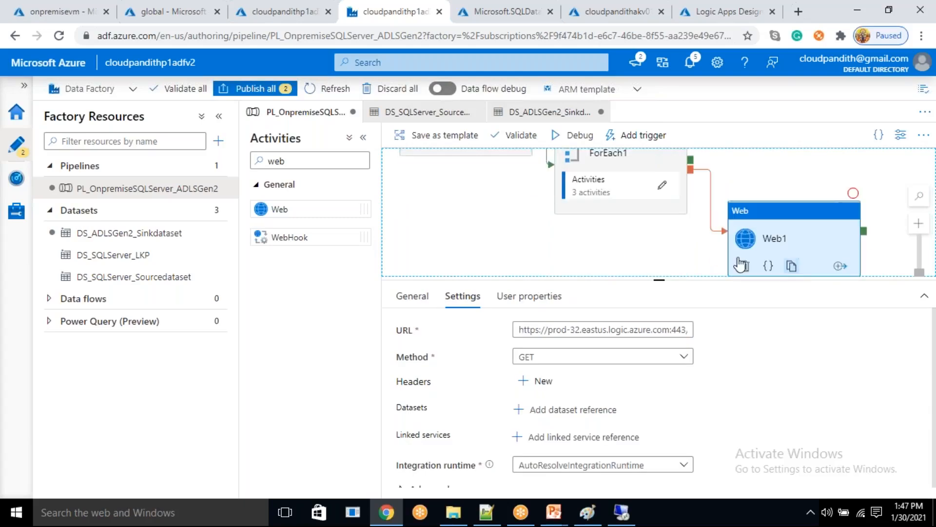
- Find the Stored procedure activity, add it above Web1, and connect it to ForEach1 on success
double_click(266, 163)
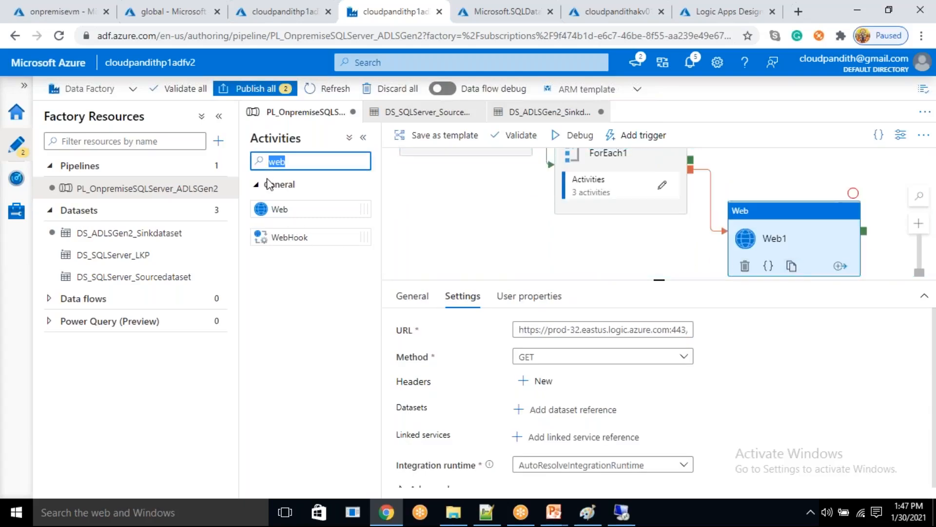
key(BackSpace)
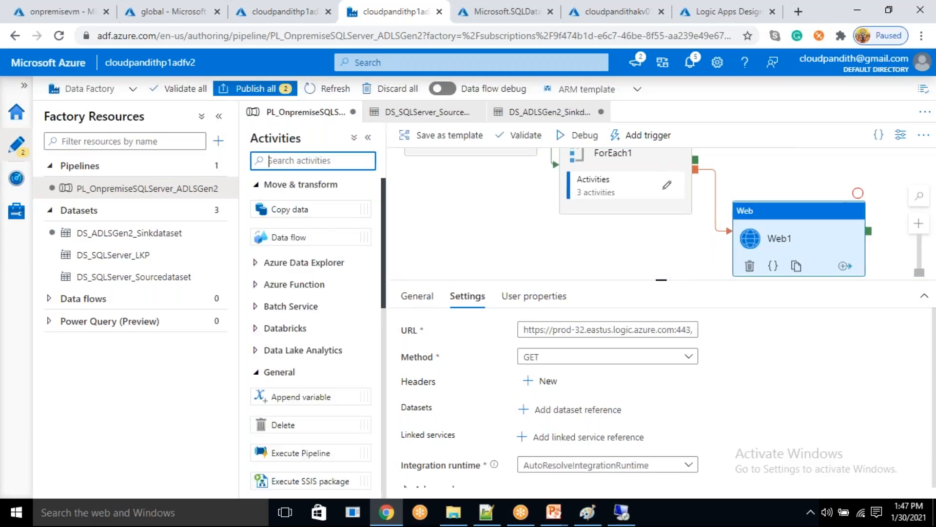
text(stored)
click(297, 191)
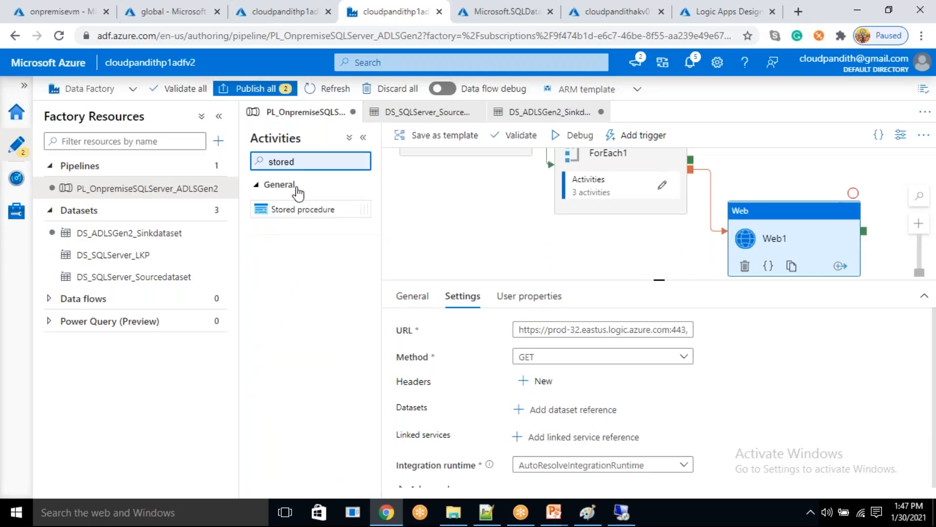
drag(299, 208, 777, 167)
drag(662, 239, 622, 279)
drag(651, 200, 726, 191)
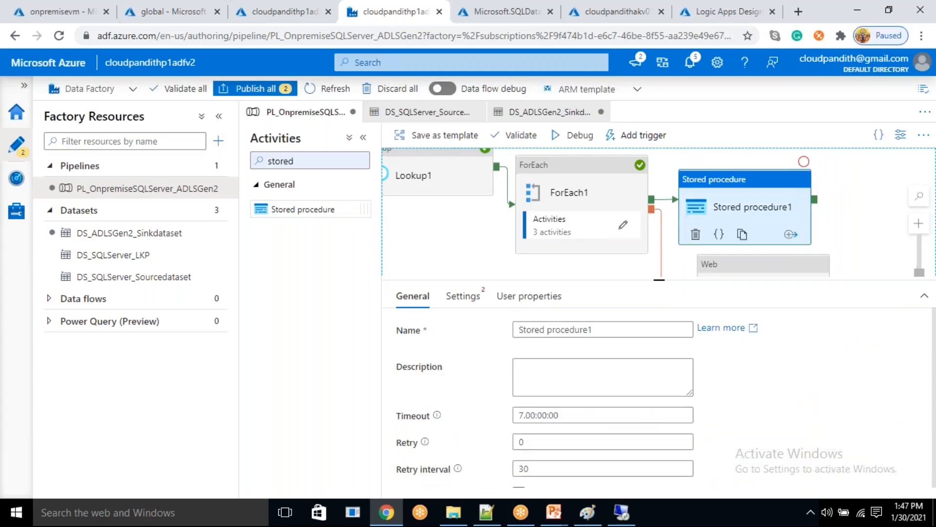
- Set the new stored procedure activity's linked service to LS_SQLServerConnection
click(465, 298)
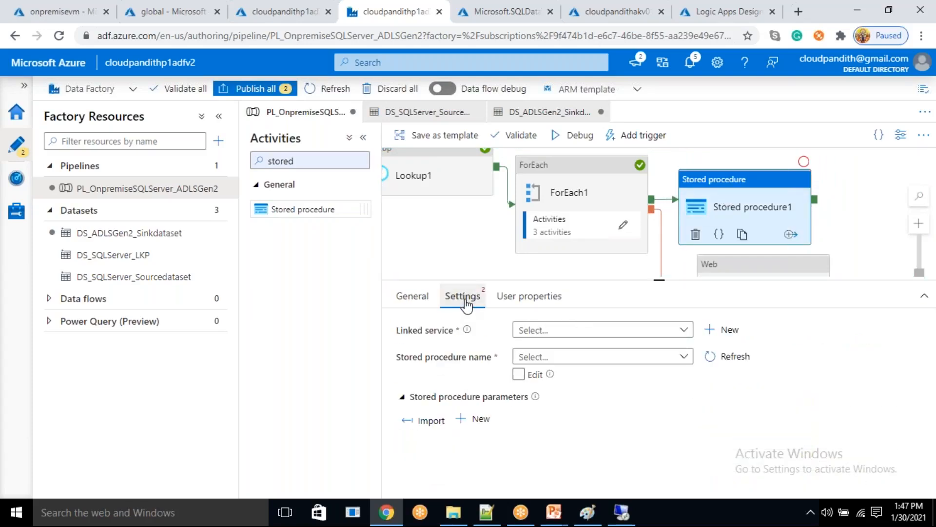
click(587, 337)
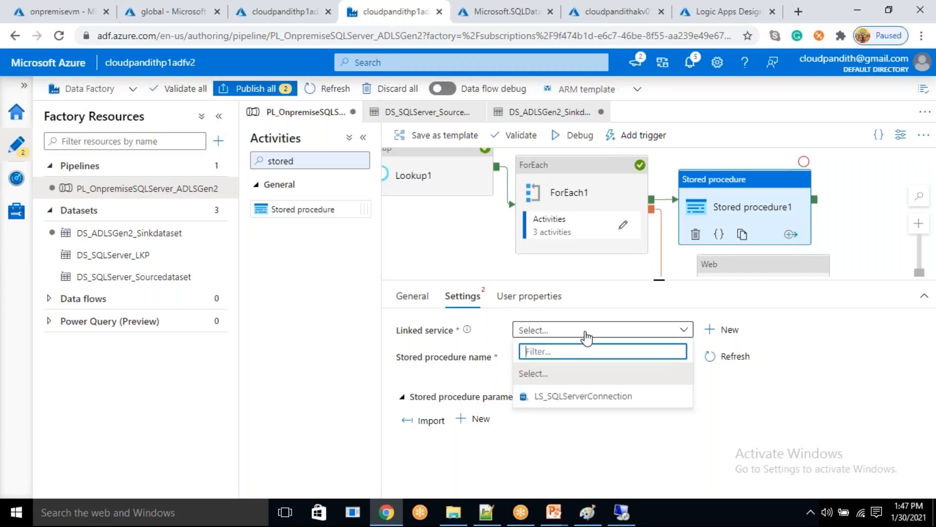
click(580, 395)
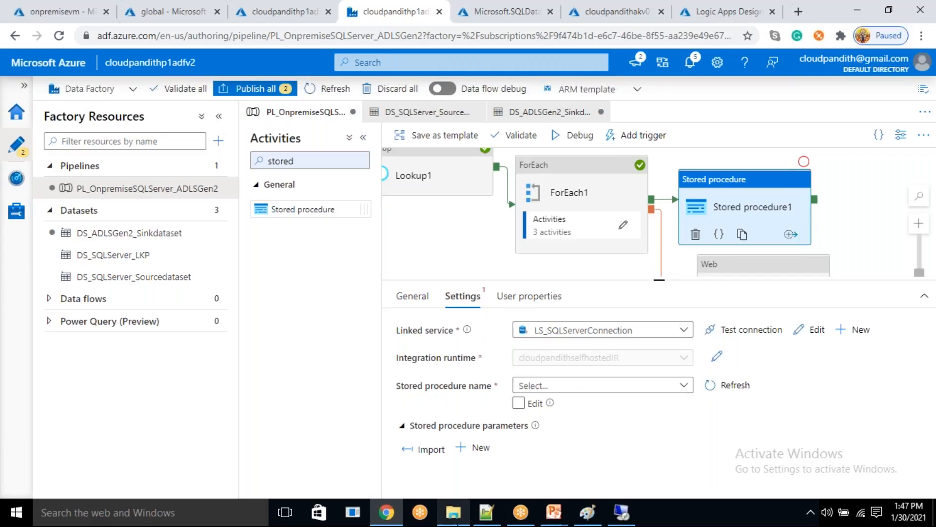
- Switch to SQL Server Management Studio on the remote VM and write the create proc reset_status skeleton with as, begin and end below the select
click(622, 512)
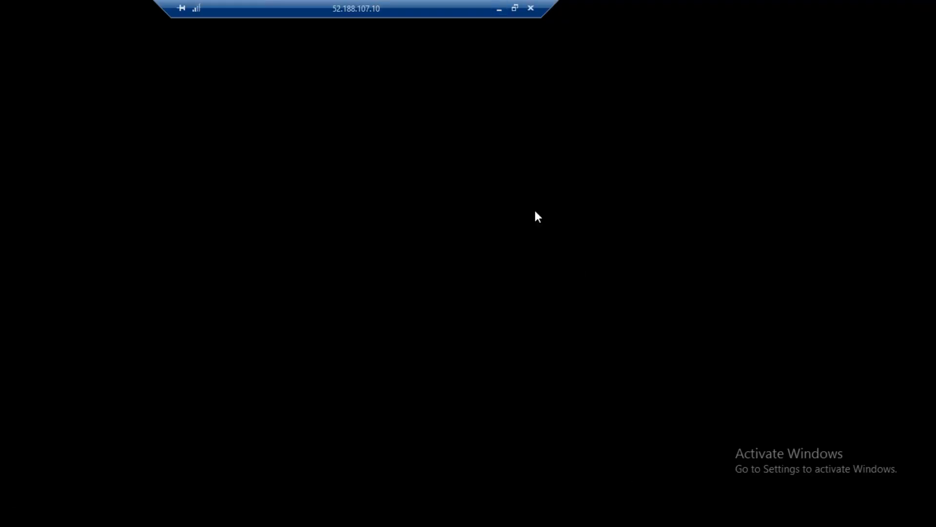
click(183, 511)
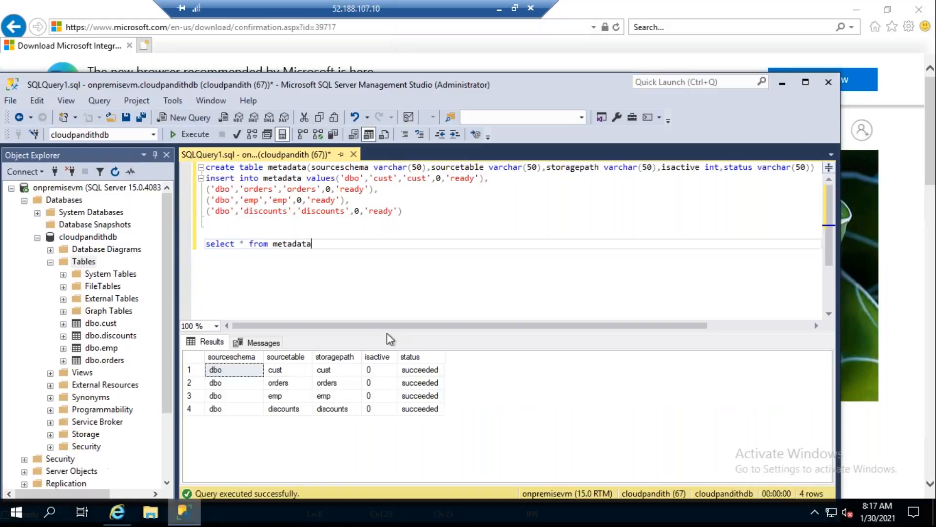
click(372, 260)
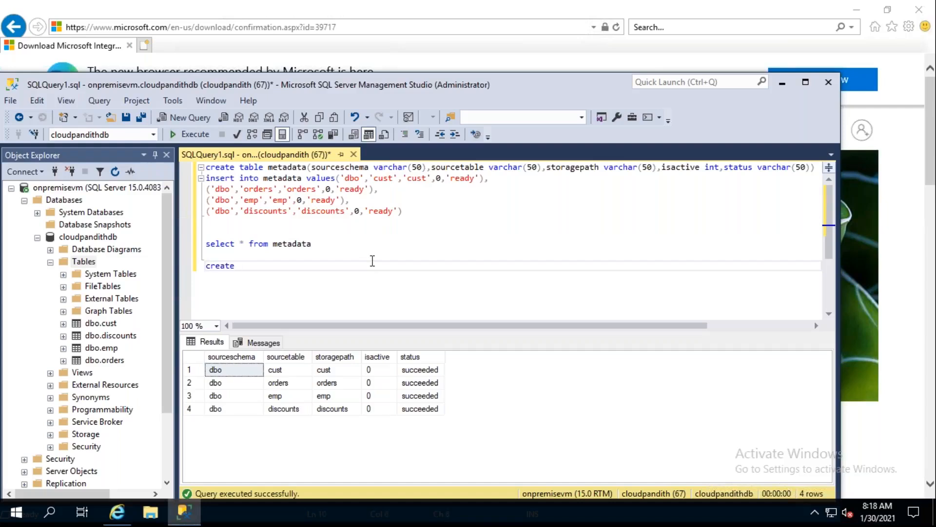
text(create proc reset_status)
key(Return)
text(as)
key(Return)
text(begin)
key(Return)
key(Return)
text(end)
key(Up)
- Fill the reset_status body with update metadata set status='ready' and execute only the create proc statement
text(update)
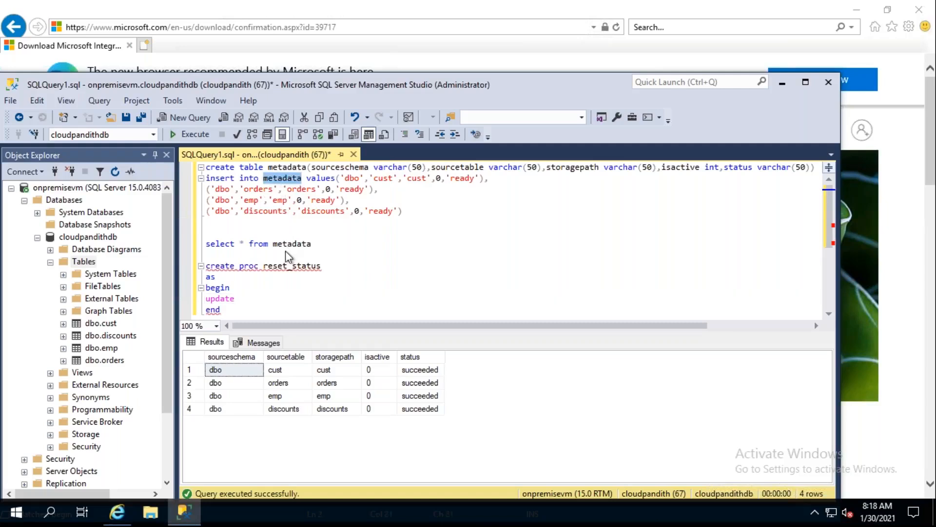
click(255, 301)
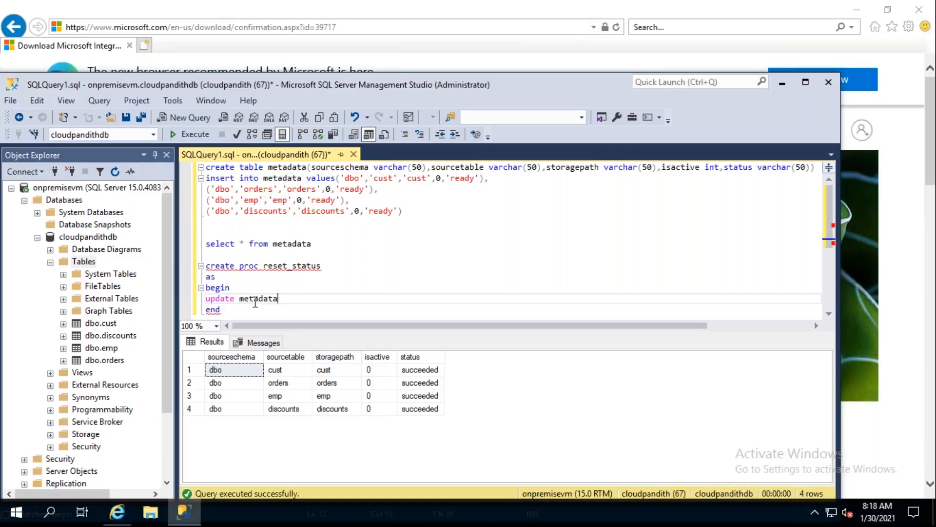
text(status='ready)
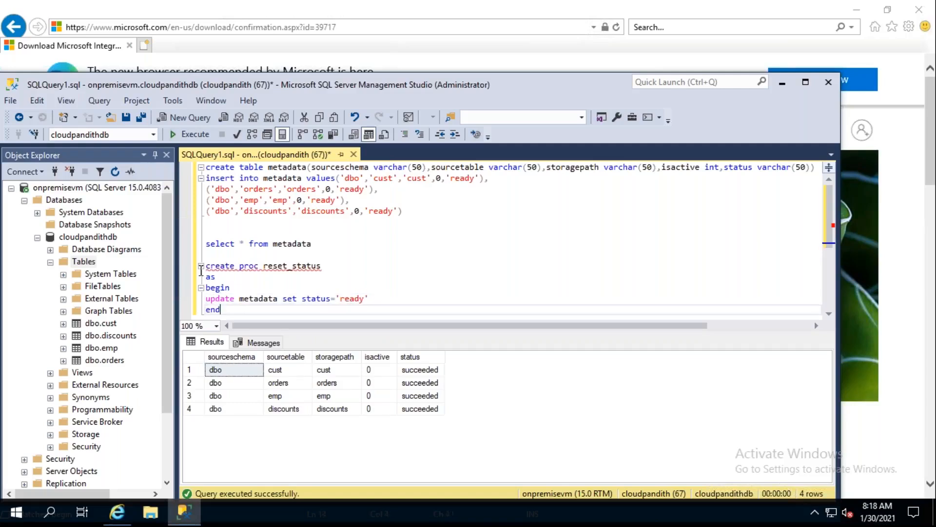
drag(229, 310, 206, 265)
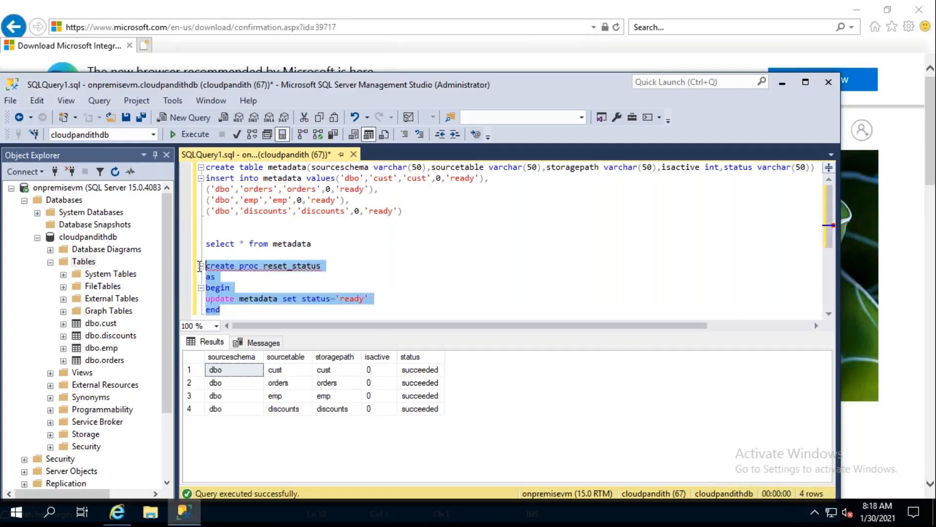
click(205, 138)
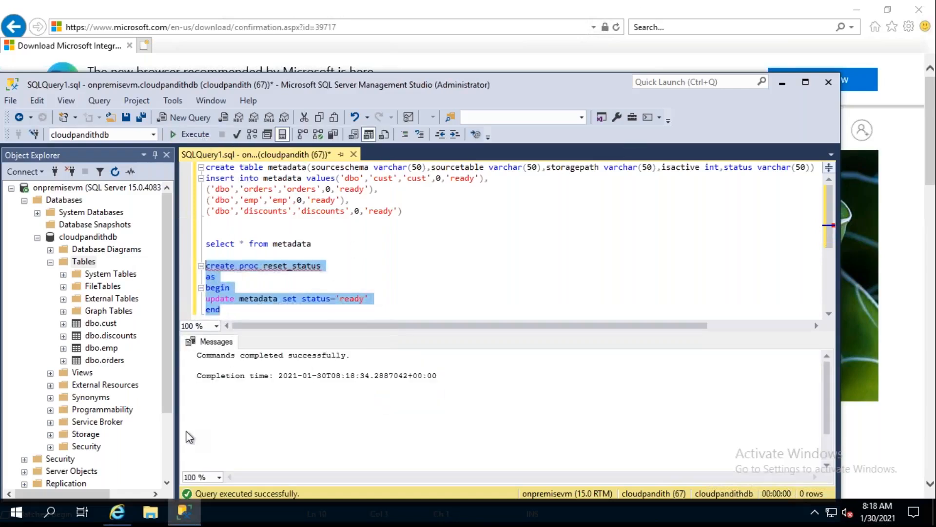
- Switch back to Data Factory, refresh the stored procedure list, and choose [dbo].[reset_status] for the activity after ForEach1
click(508, 15)
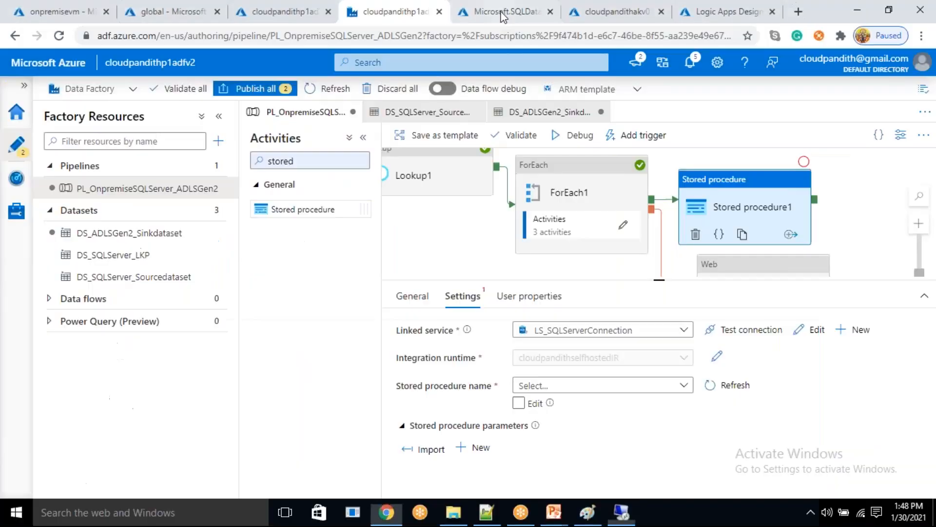
click(713, 388)
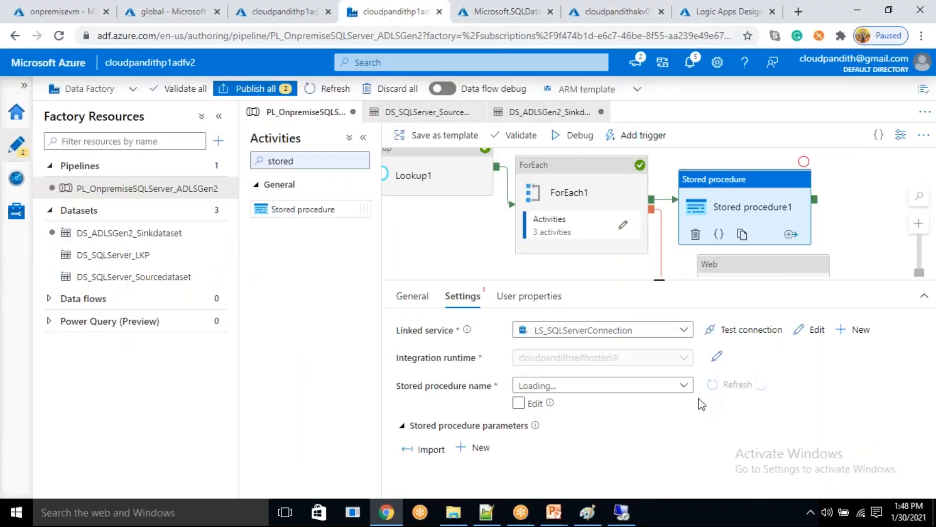
click(686, 390)
click(685, 389)
click(684, 389)
click(685, 389)
click(685, 389)
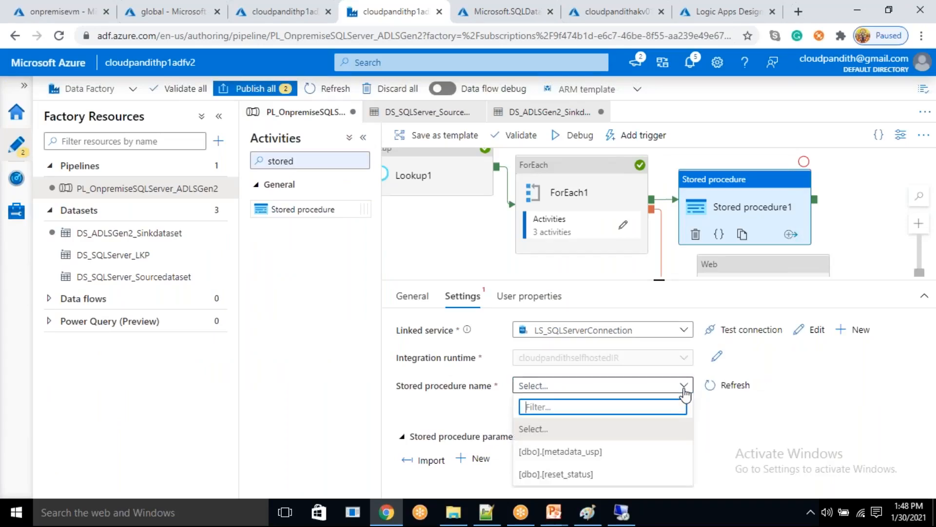
click(590, 476)
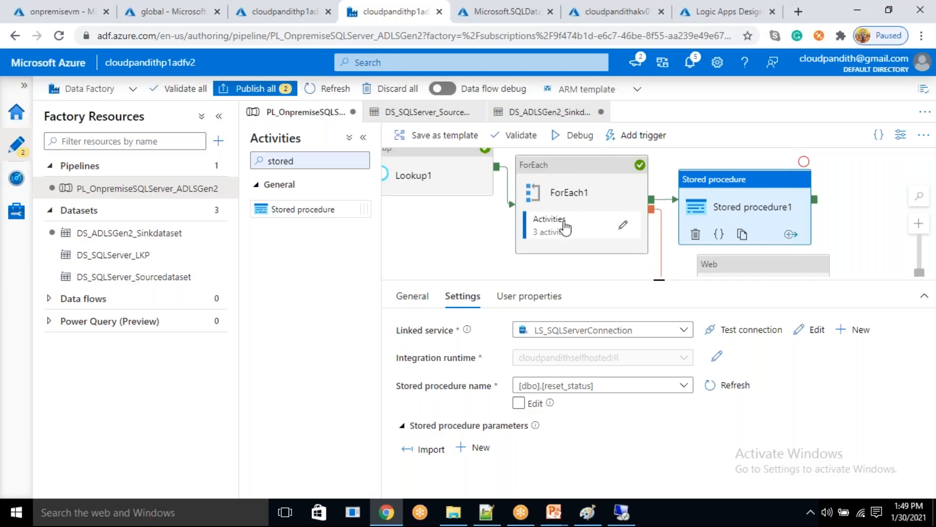
drag(632, 266, 559, 227)
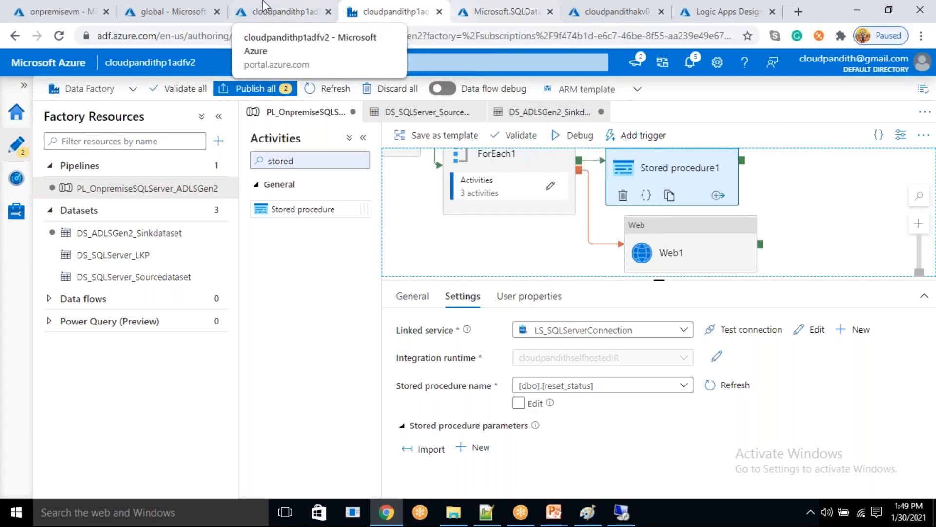
- Switch to the global container and browse the raw/cust/2021/01 folders, returning to the container root
click(159, 11)
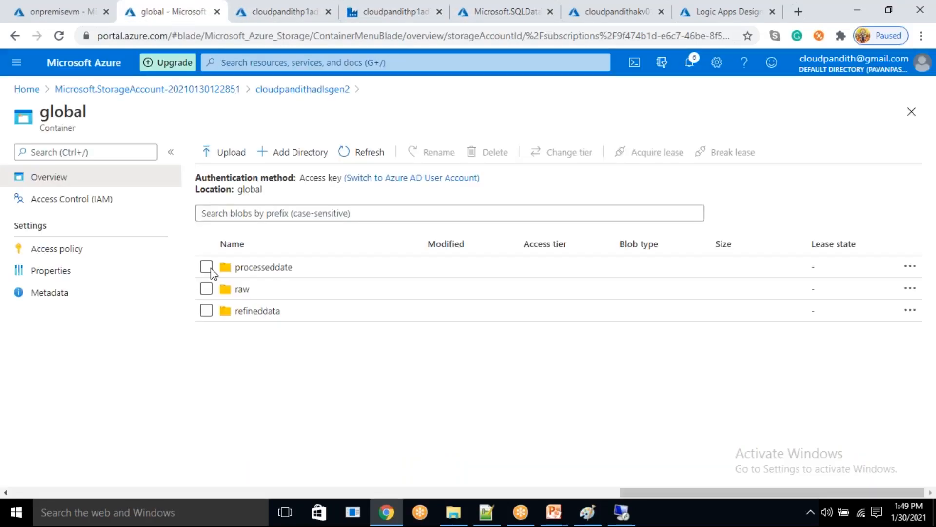
click(249, 290)
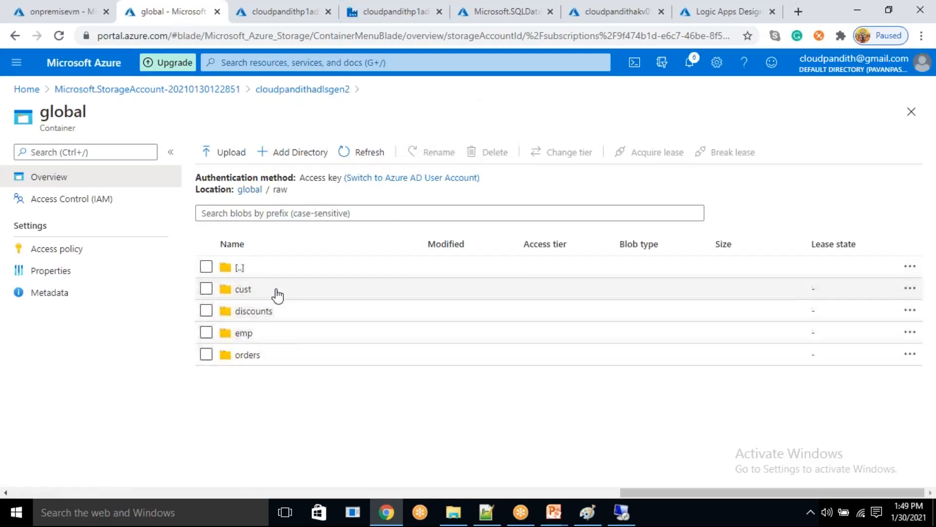
click(274, 292)
click(274, 292)
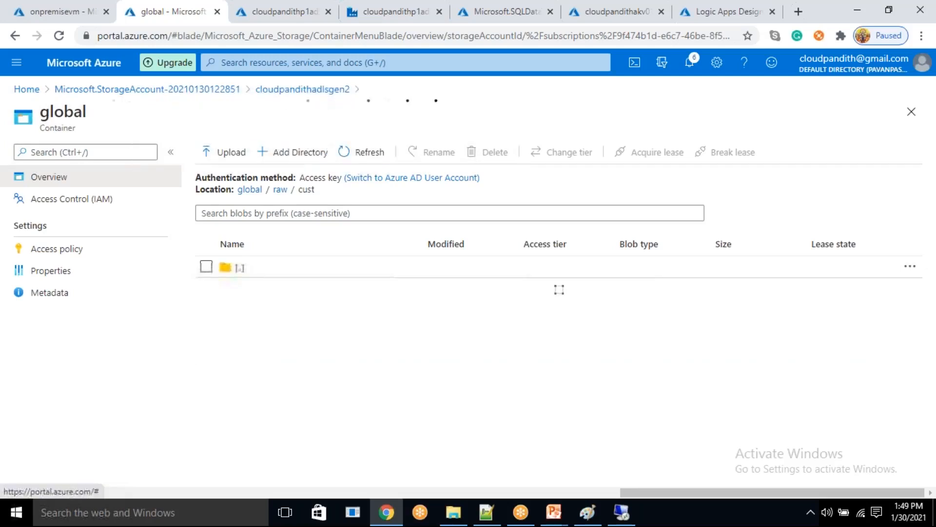
click(274, 292)
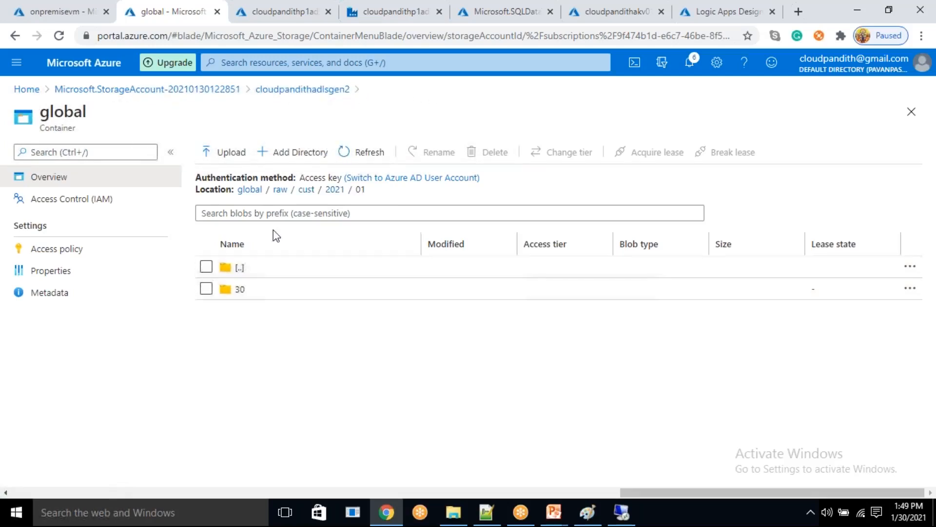
click(305, 193)
click(279, 192)
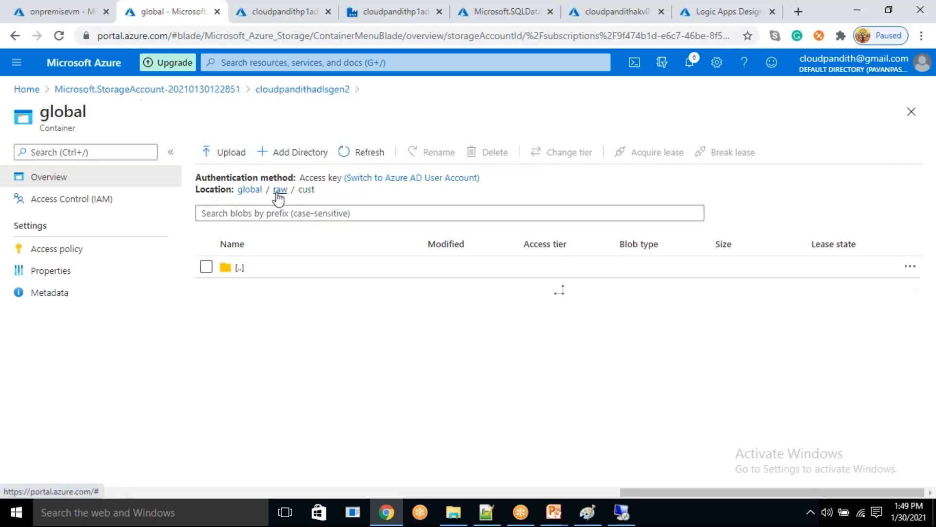
click(251, 193)
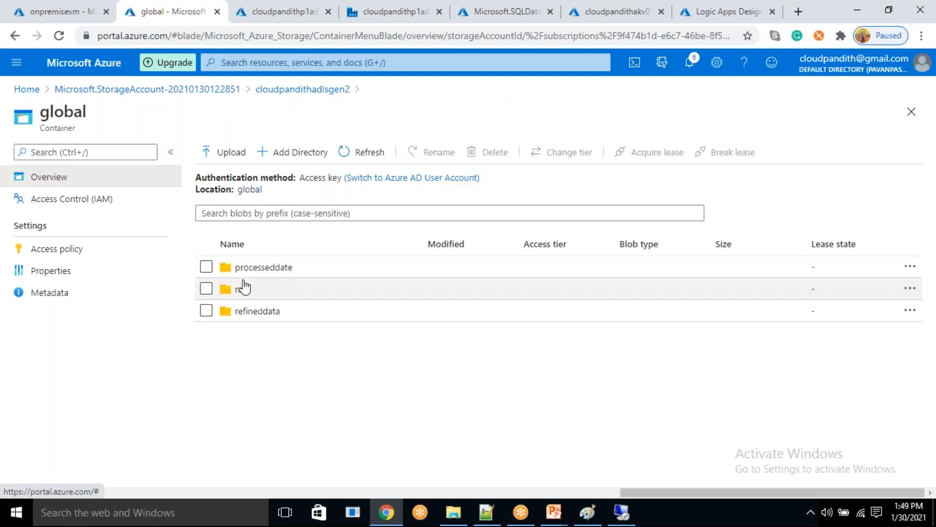
- Delete the raw directory from the global container
click(206, 289)
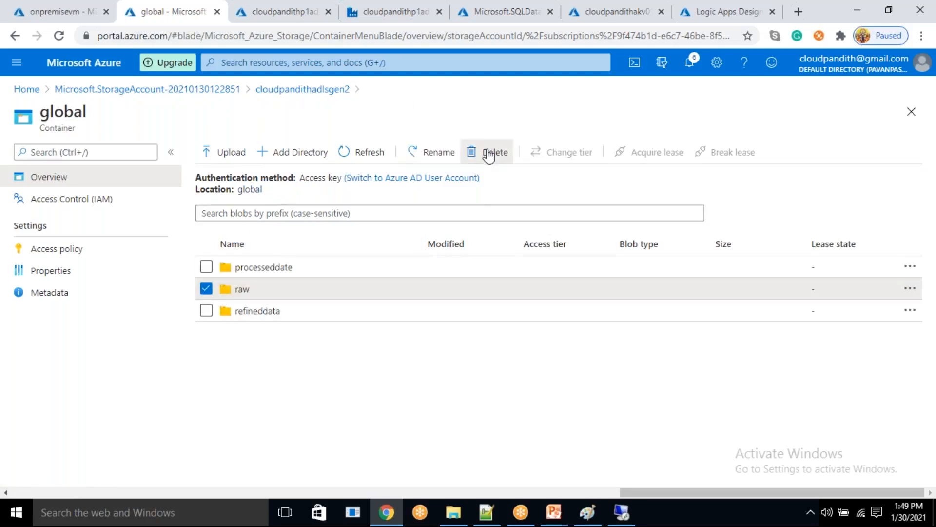
click(488, 152)
click(233, 247)
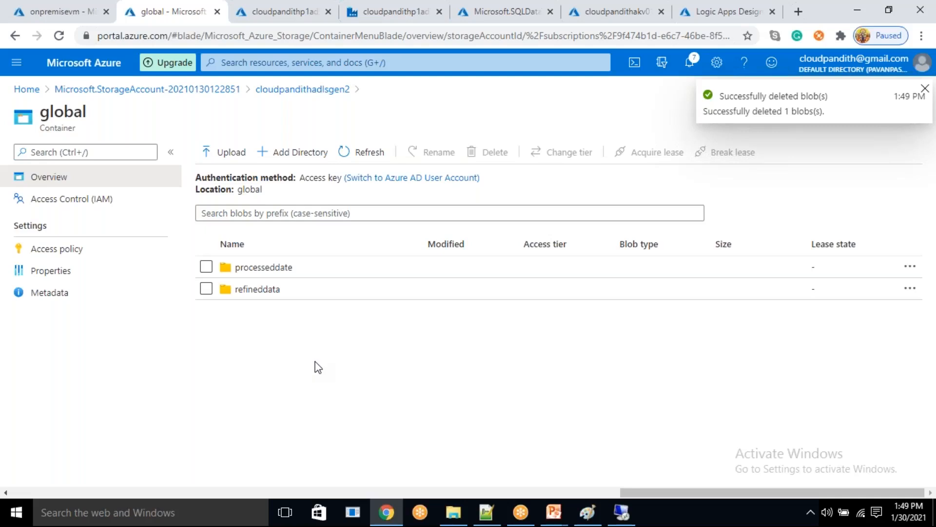
- Add a new directory named raw to the global container, look inside it and return to the container root
click(291, 152)
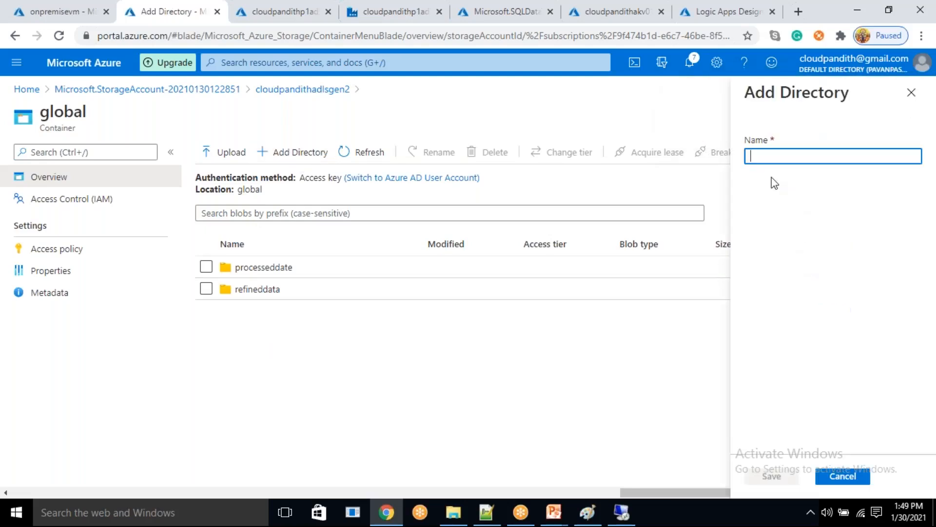
text(raw)
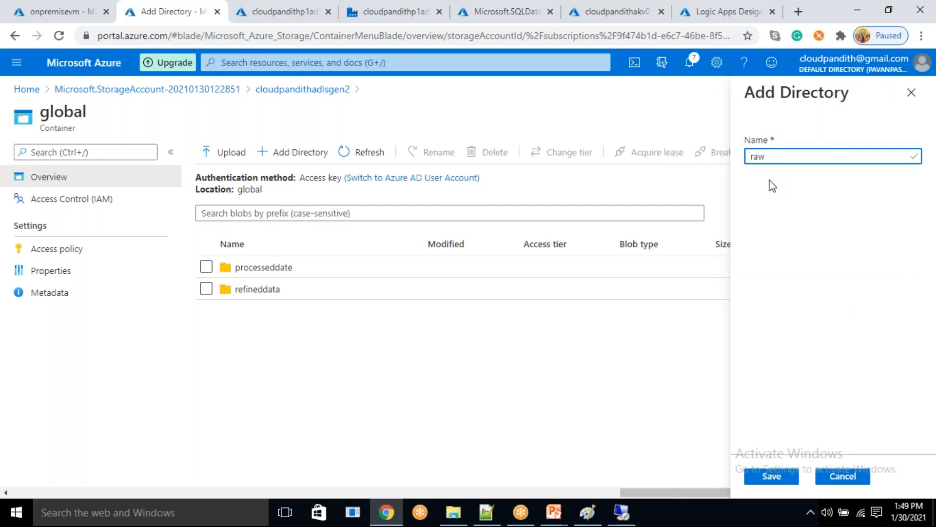
click(772, 477)
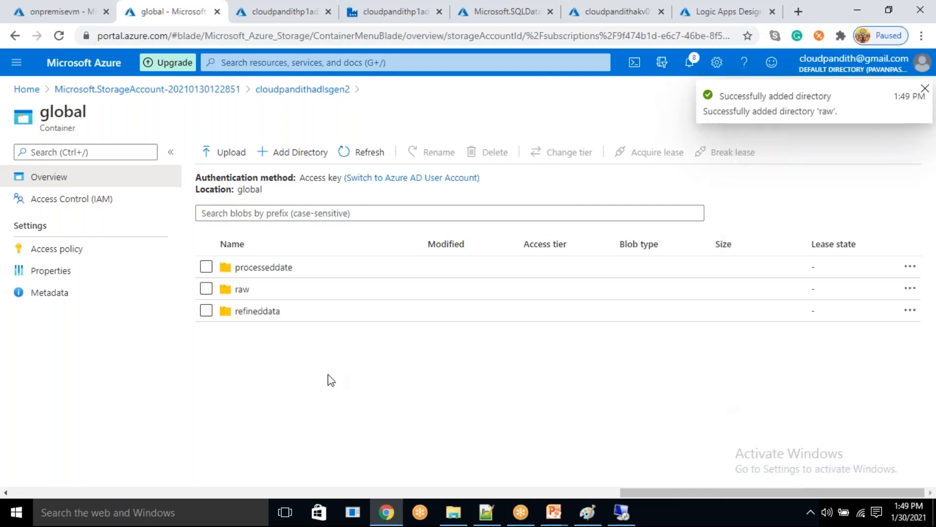
double_click(256, 288)
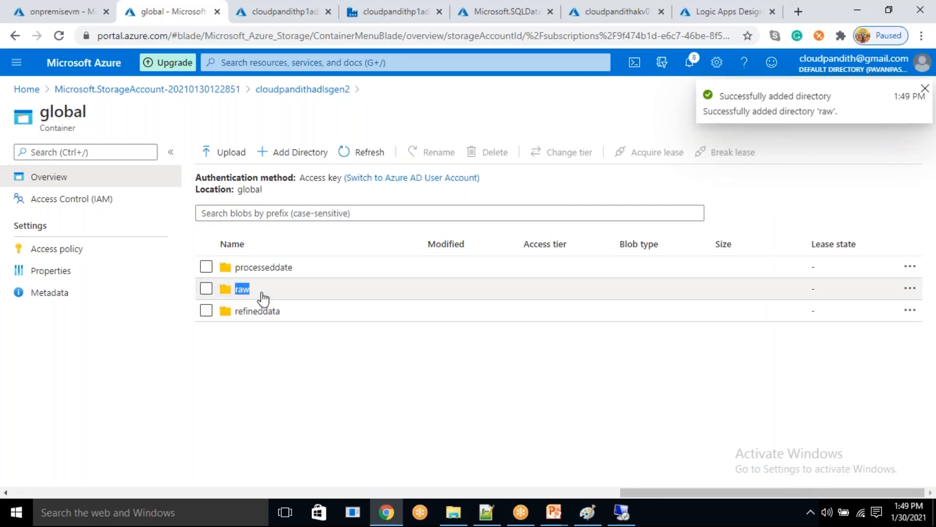
click(319, 302)
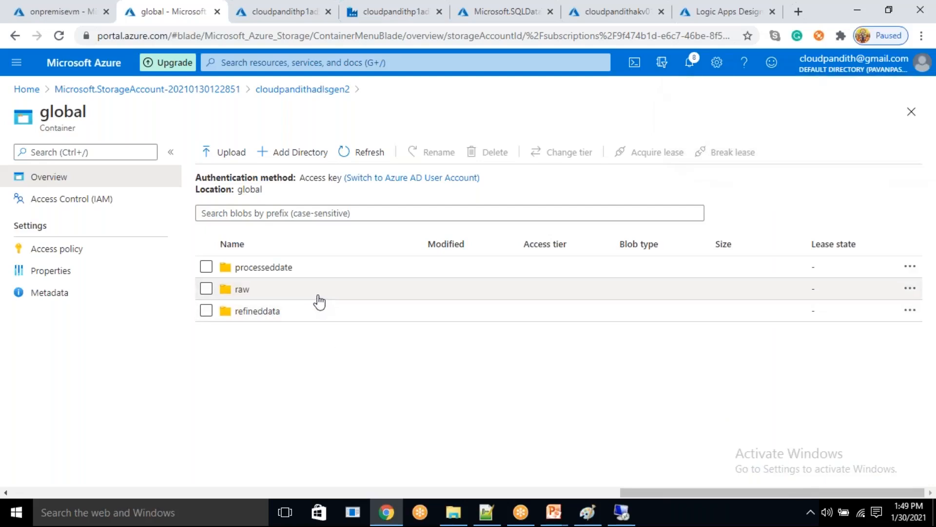
click(320, 302)
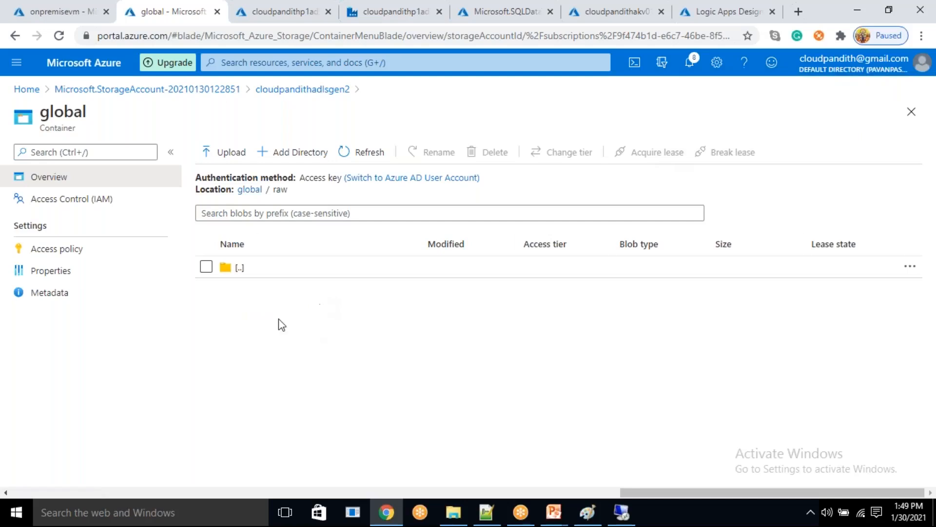
click(250, 189)
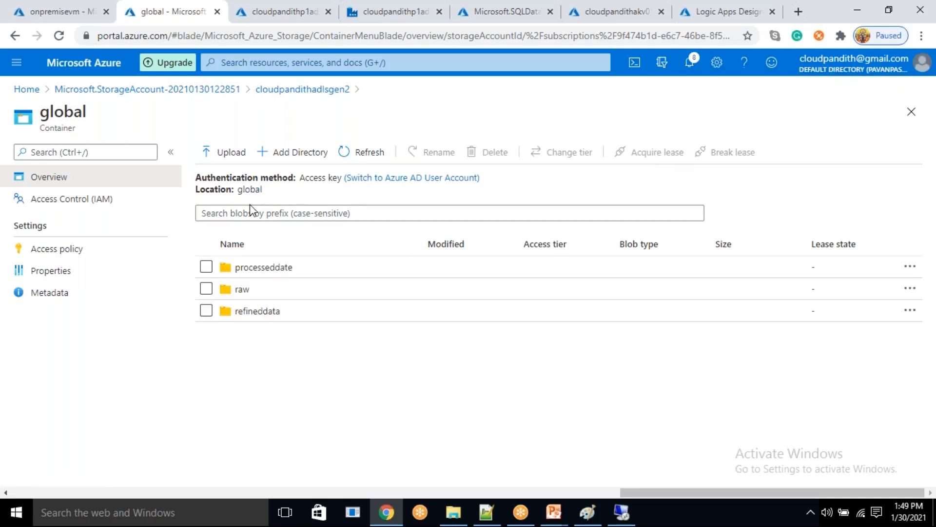
- Switch to Data Factory, start a debug run of PL_OnpremiseSQLServer_ADLSGen2 and refresh its run output
click(622, 513)
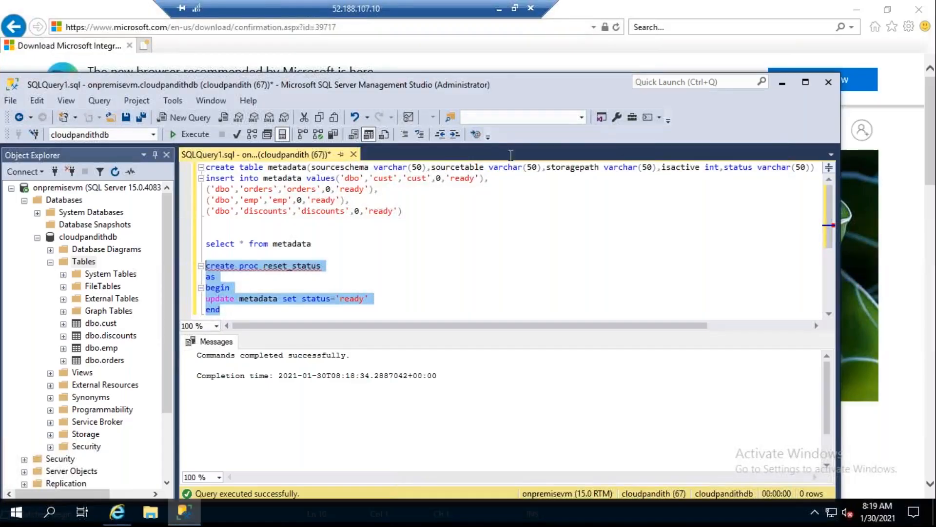
click(499, 11)
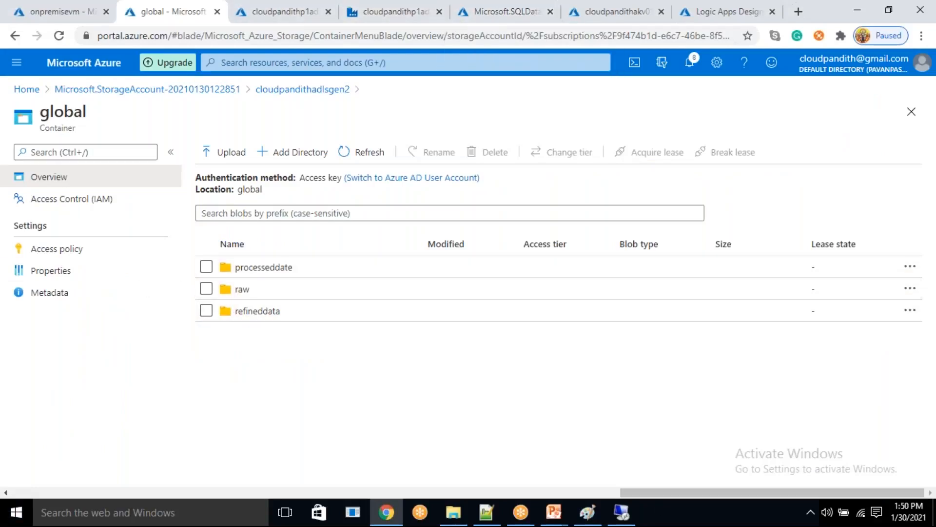
click(395, 11)
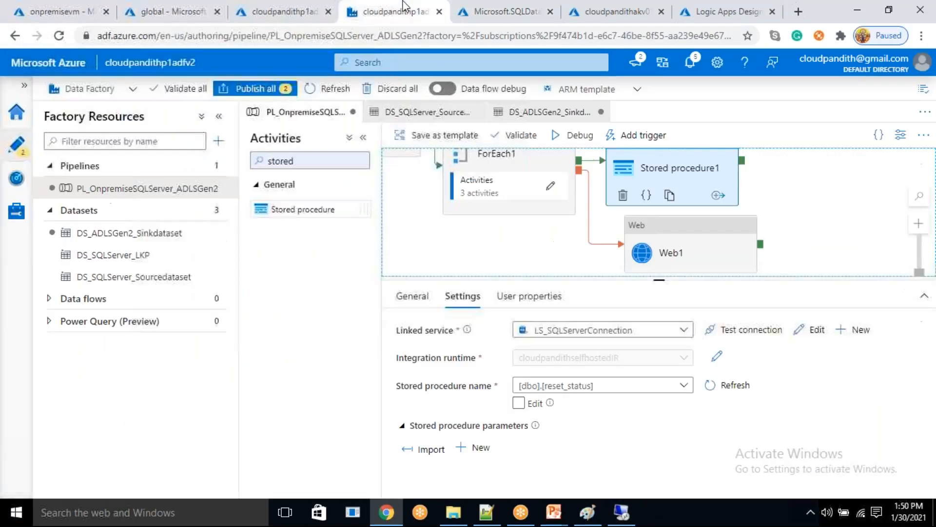
click(575, 135)
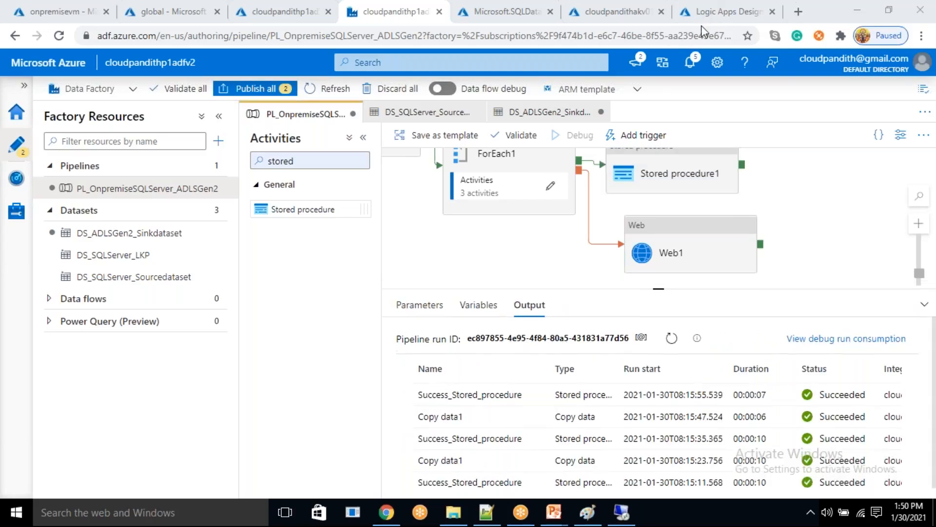
click(671, 338)
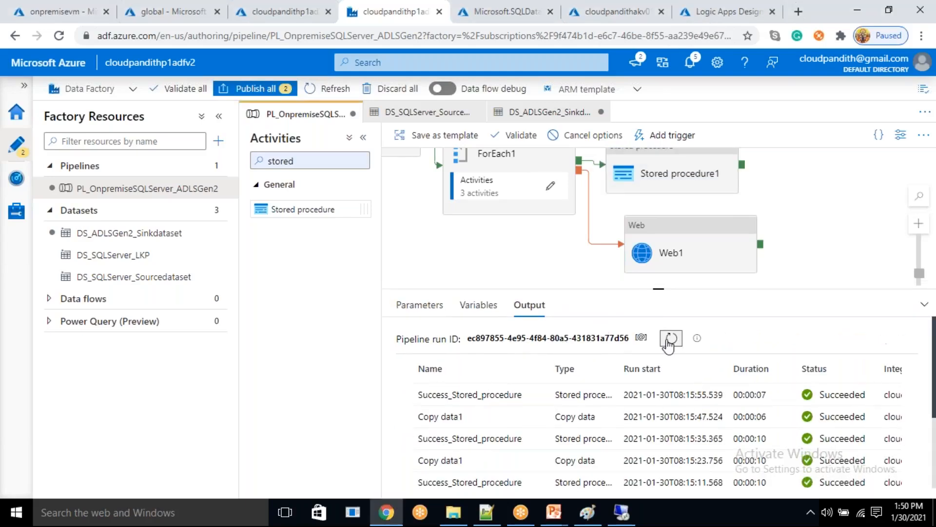
- Follow the running debug by inspecting the activities inside ForEach1, and return to the main pipeline canvas
drag(496, 238, 595, 295)
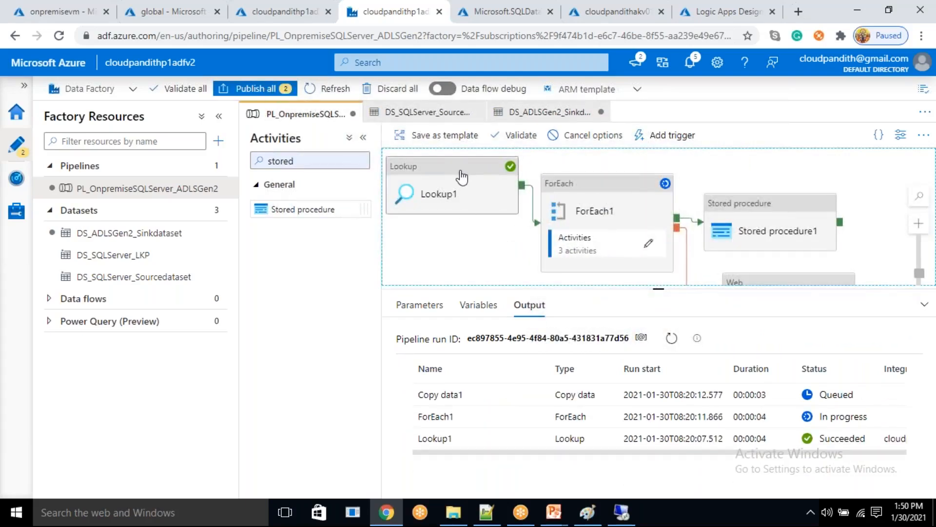
click(590, 213)
click(648, 241)
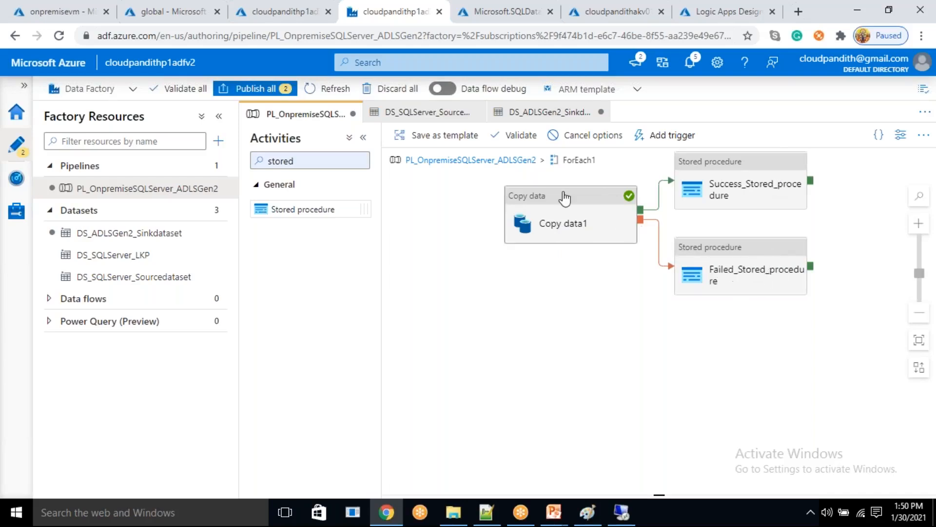
click(523, 165)
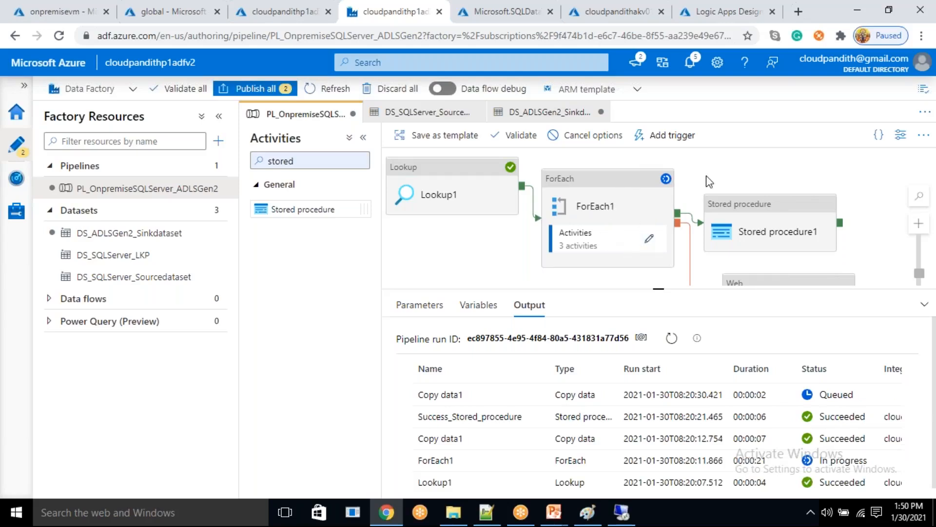
drag(709, 179, 699, 173)
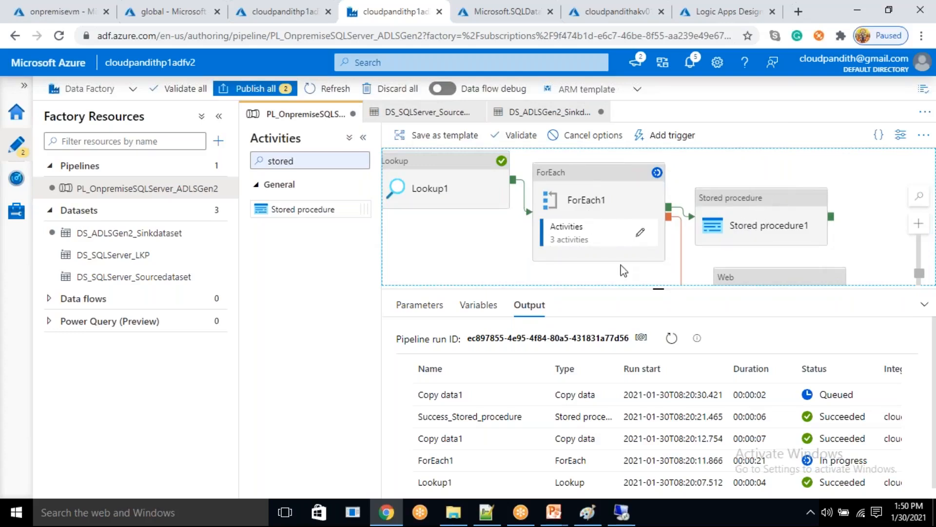
- Switch to SQL Server Management Studio on the remote VM and execute select * from metadata repeatedly to monitor the status column
key(alt+Tab)
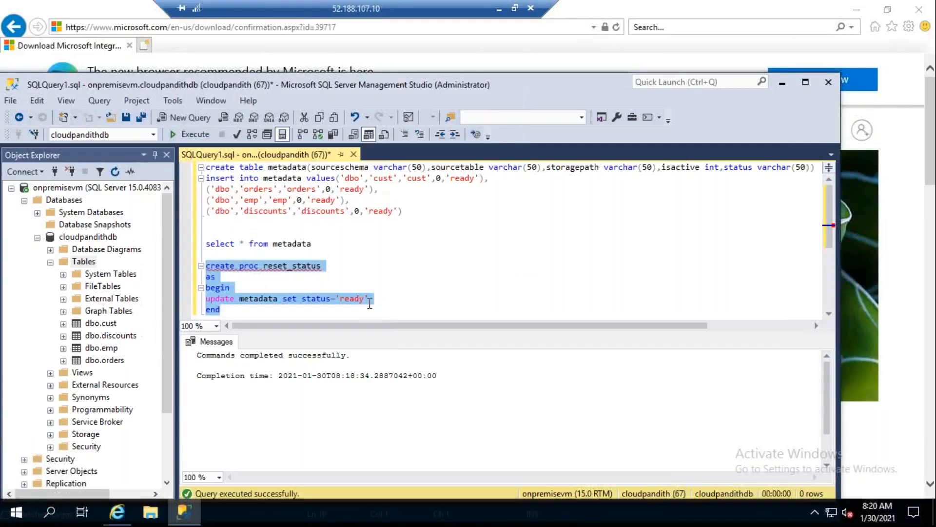
drag(337, 242, 204, 243)
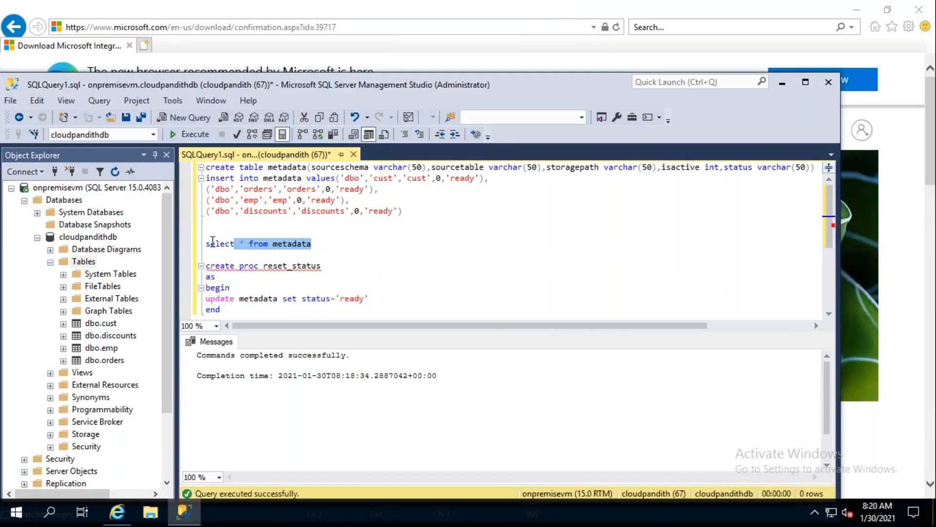
click(191, 136)
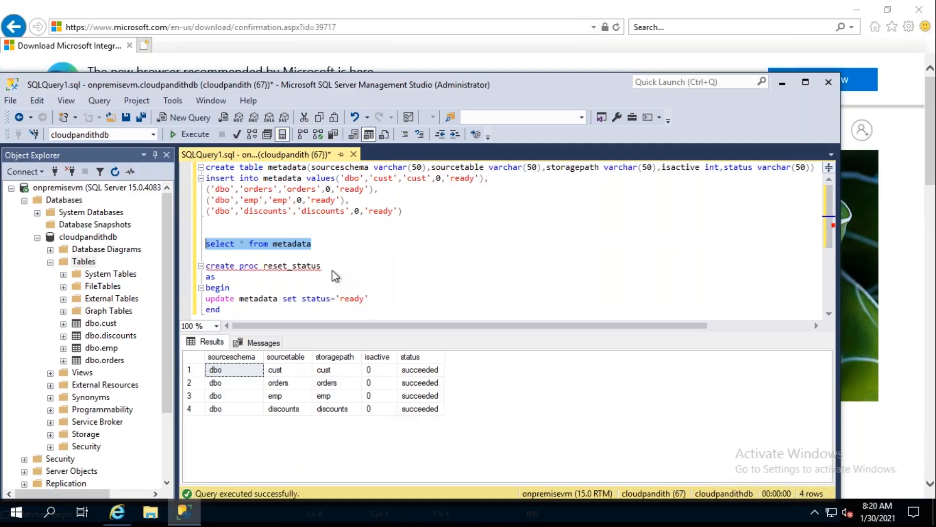
click(326, 243)
key(shift+Home)
click(196, 138)
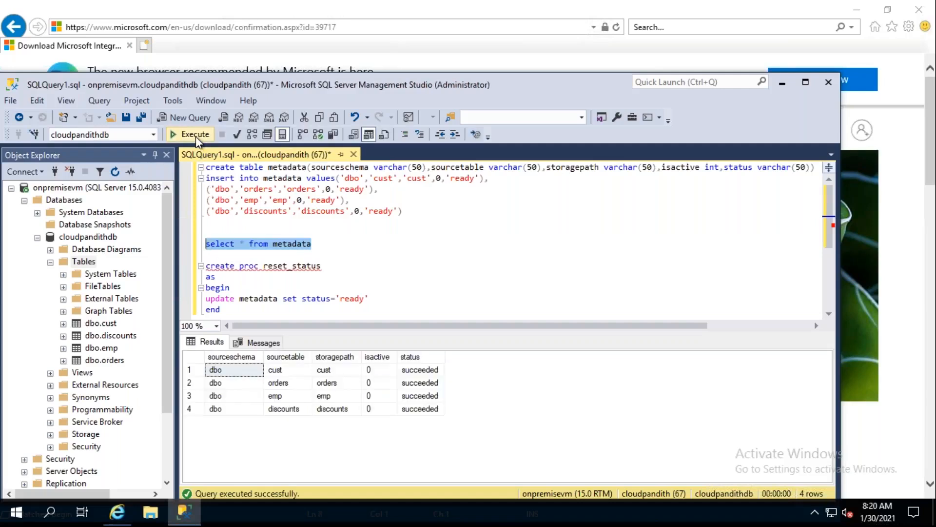
click(196, 138)
click(196, 138)
click(196, 138)
click(196, 139)
click(196, 139)
click(196, 138)
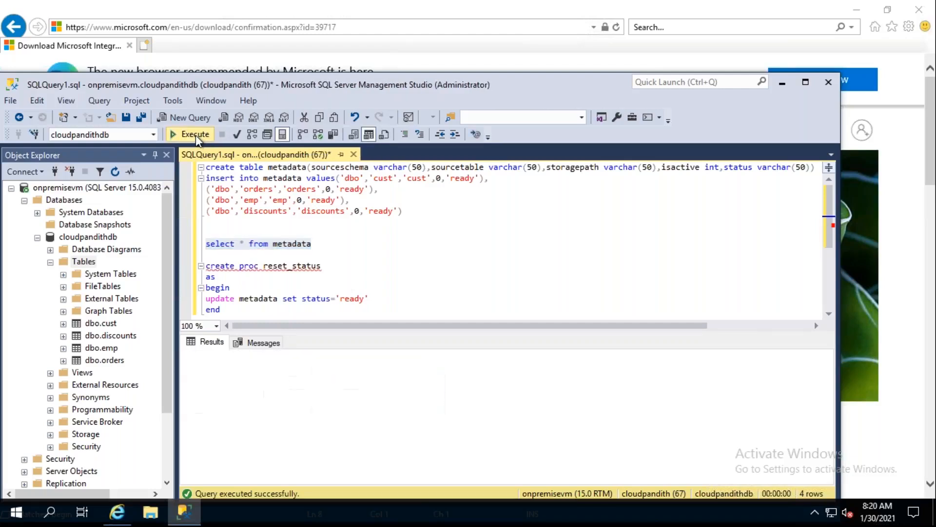
click(196, 139)
click(196, 139)
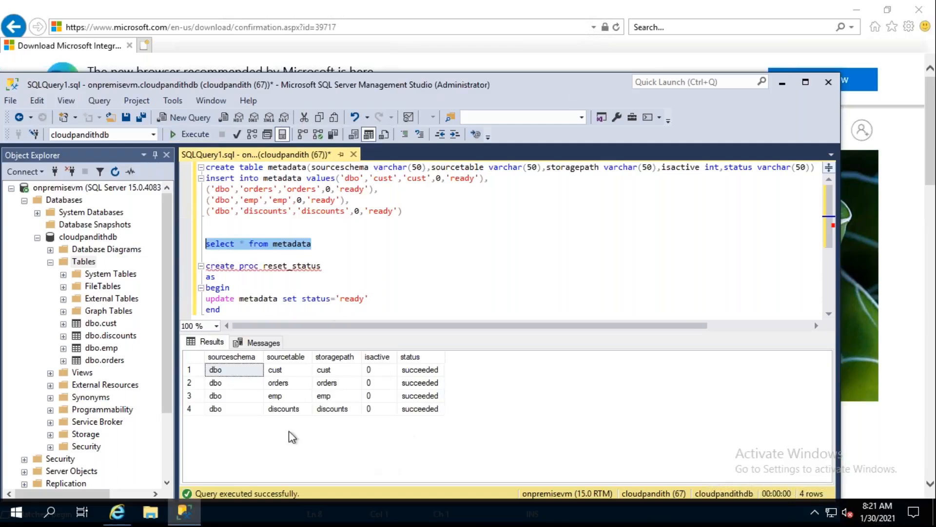
- Switch back to Data Factory and refresh the debug run output to check the activity statuses
mouse_move(543, 2)
click(499, 9)
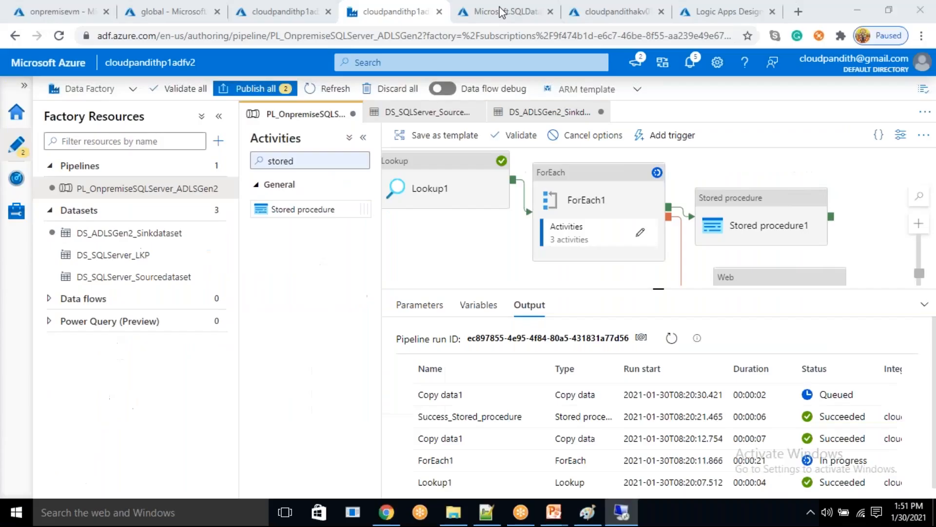
click(671, 337)
click(675, 344)
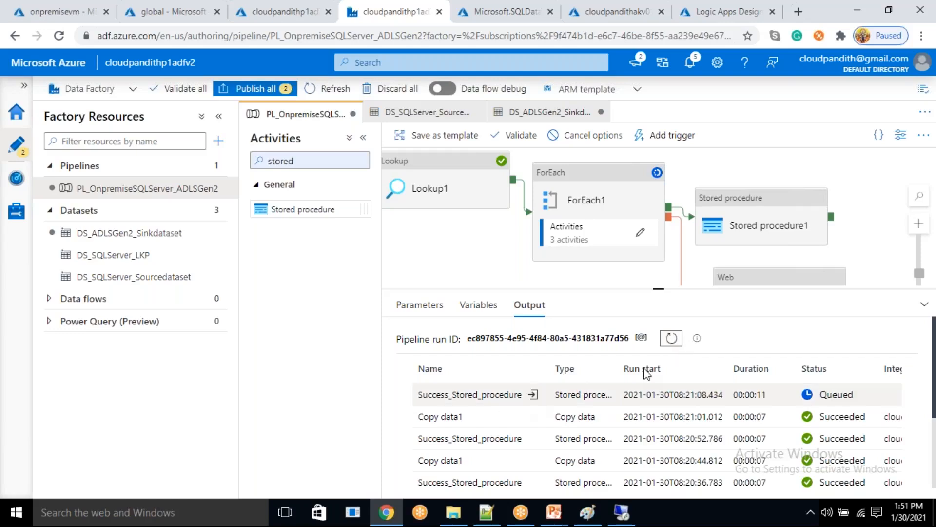
- Return to SQL Server Management Studio on the remote VM and examine the status of the cust row in the metadata results
click(621, 512)
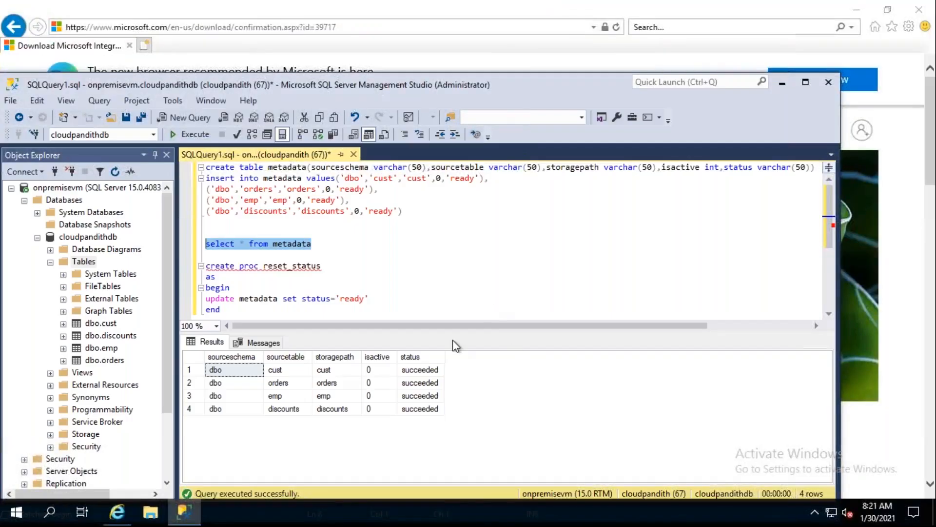
click(428, 372)
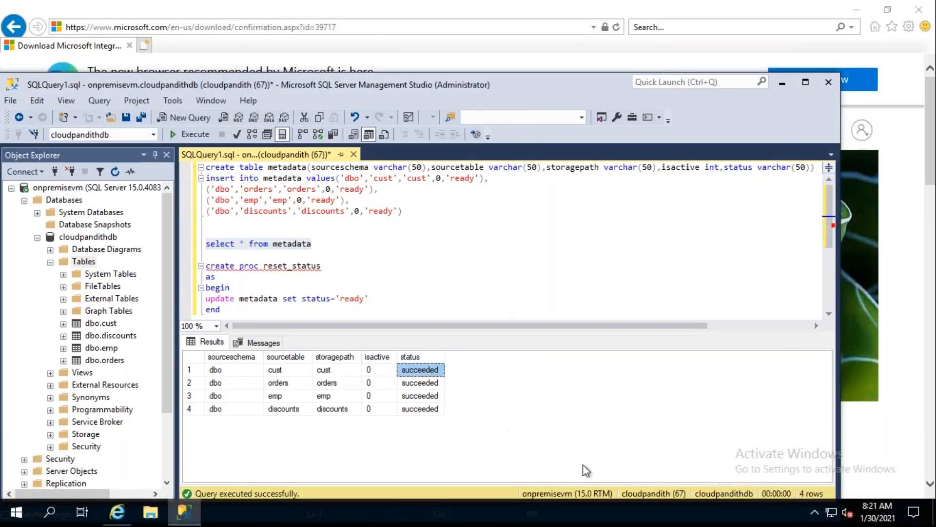
click(517, 5)
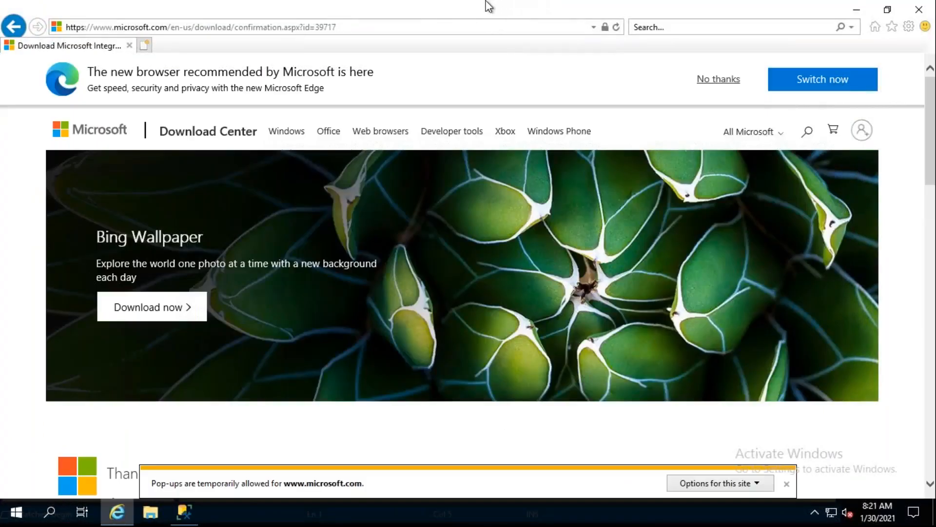
- Switch to Data Factory and examine the status filter in Lookup1's source query
click(507, 7)
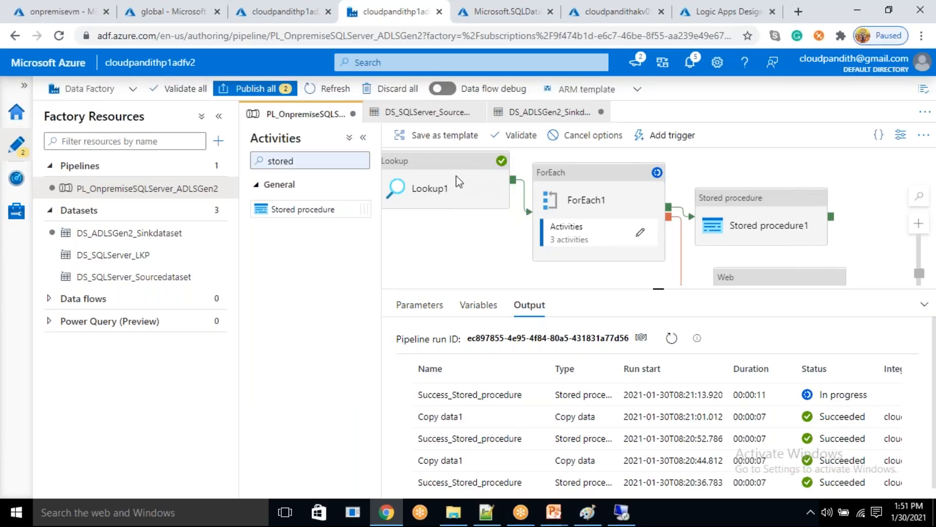
click(477, 239)
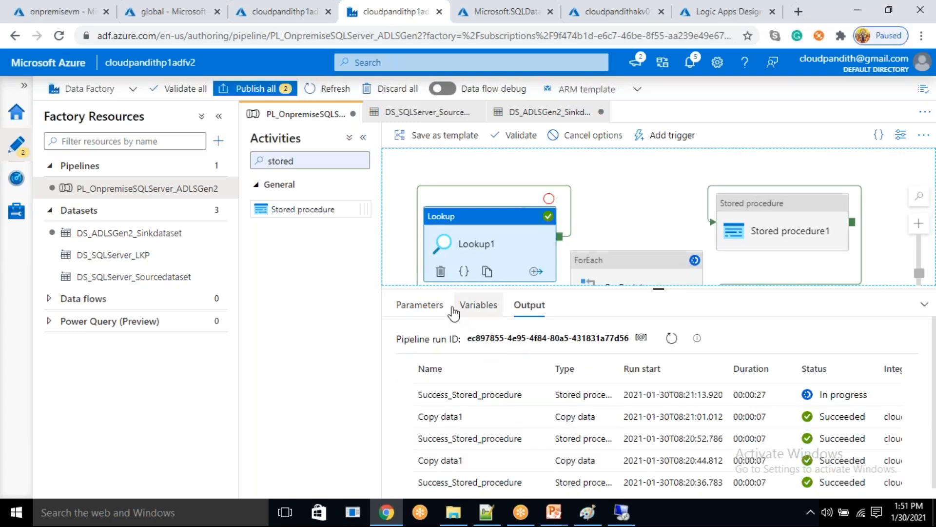
click(431, 280)
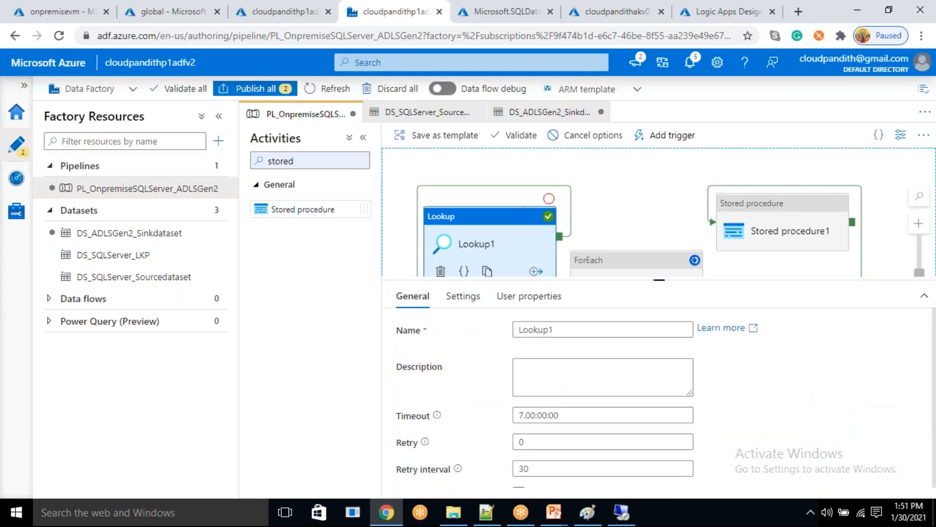
click(463, 298)
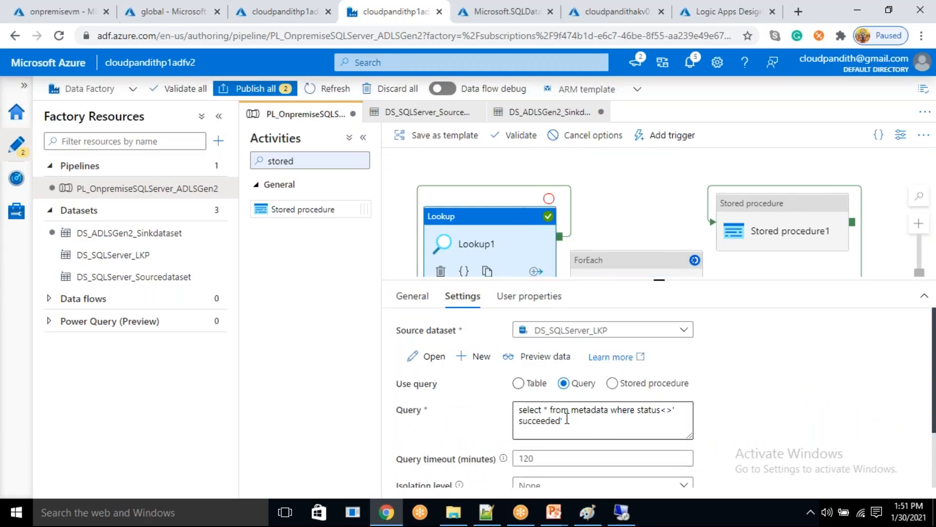
double_click(543, 422)
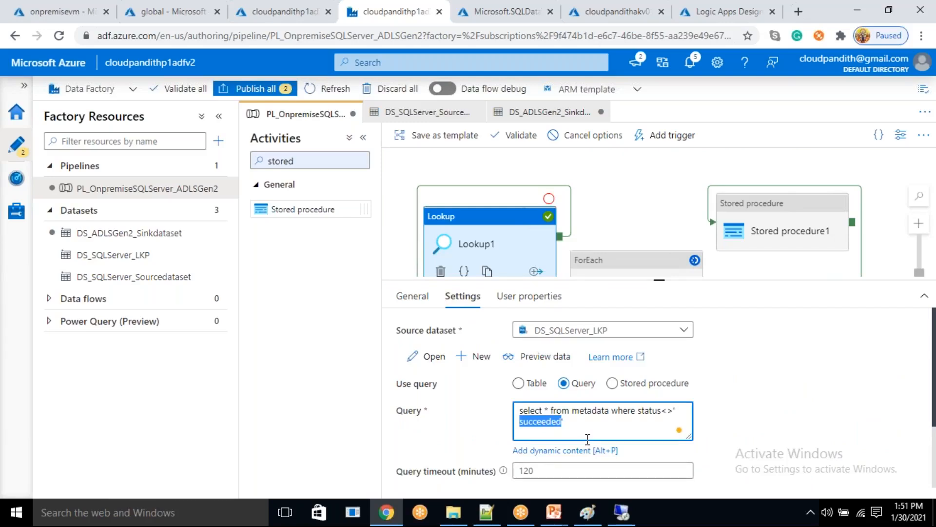
click(559, 430)
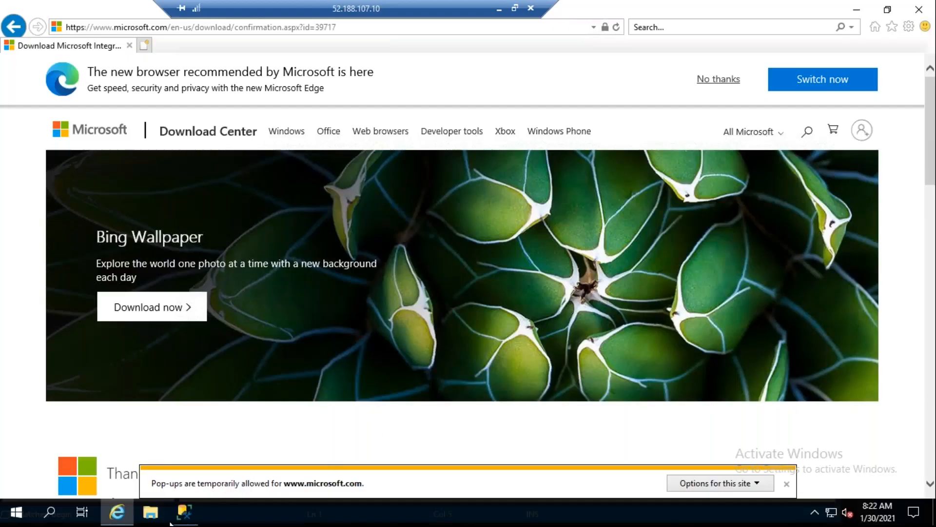
- Execute select * from metadata in SQL Server Management Studio on the remote VM, and refresh the debug run output back in Data Factory
click(184, 512)
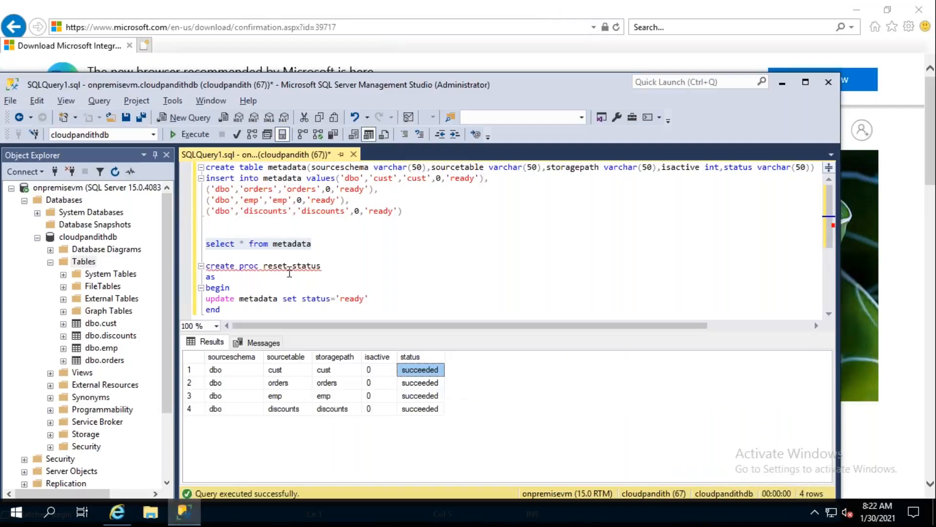
click(190, 134)
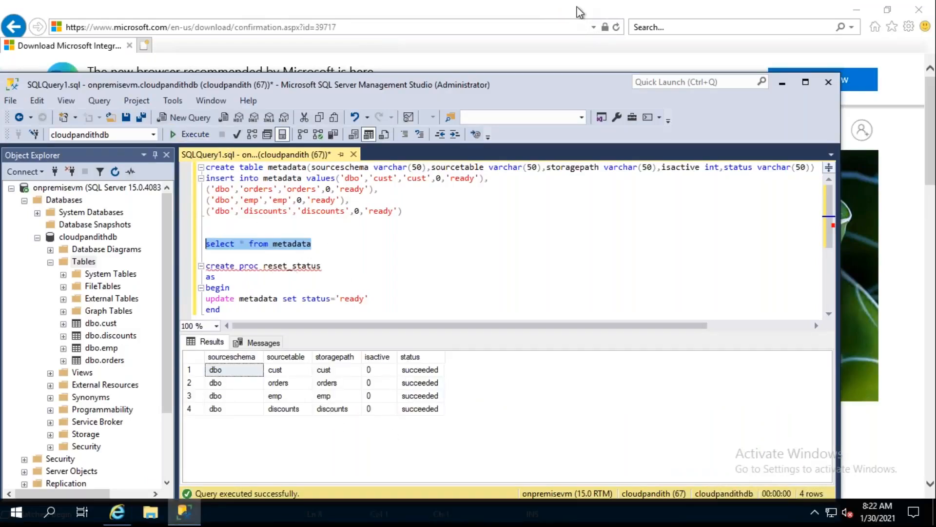
click(496, 7)
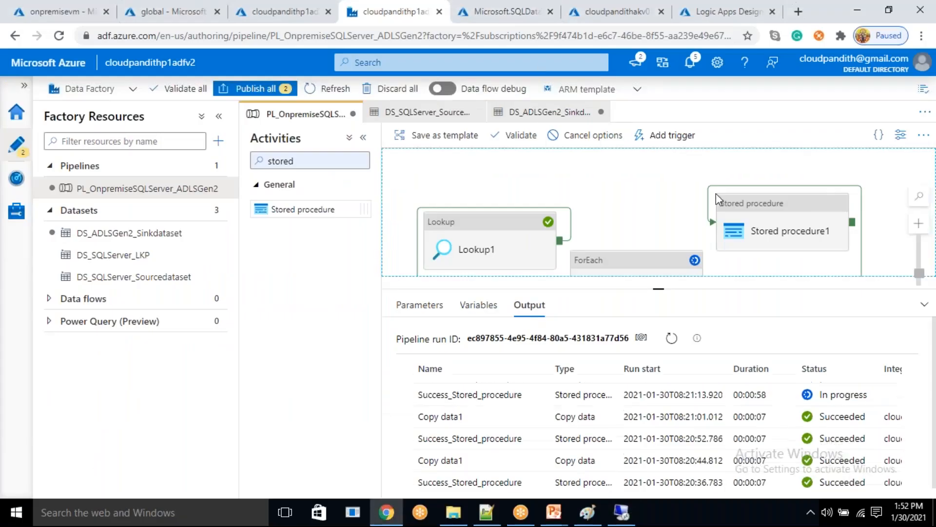
drag(669, 197, 652, 172)
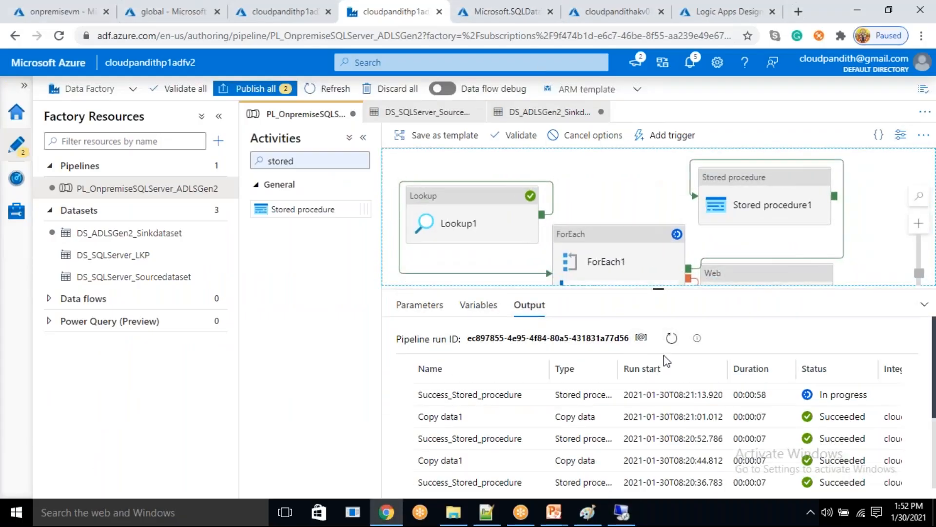
click(672, 340)
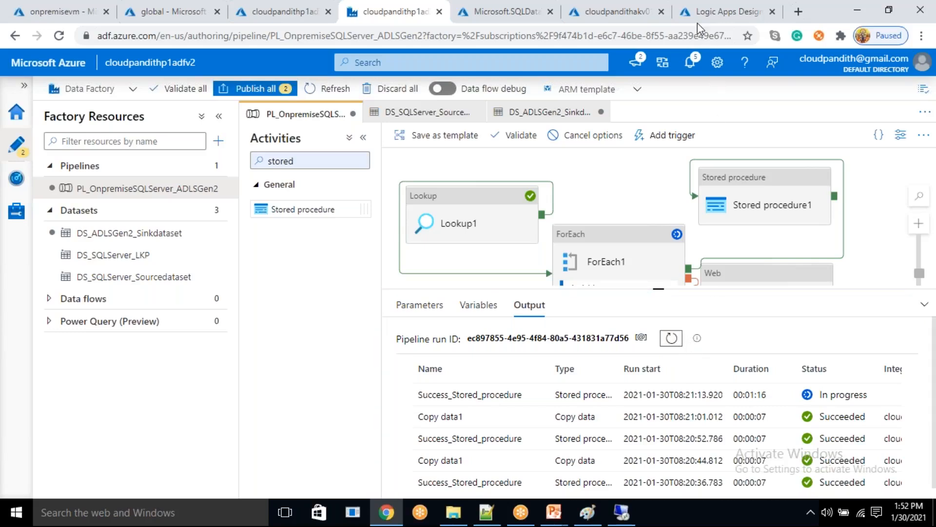
- Auto align the activities on the main pipeline canvas
click(622, 187)
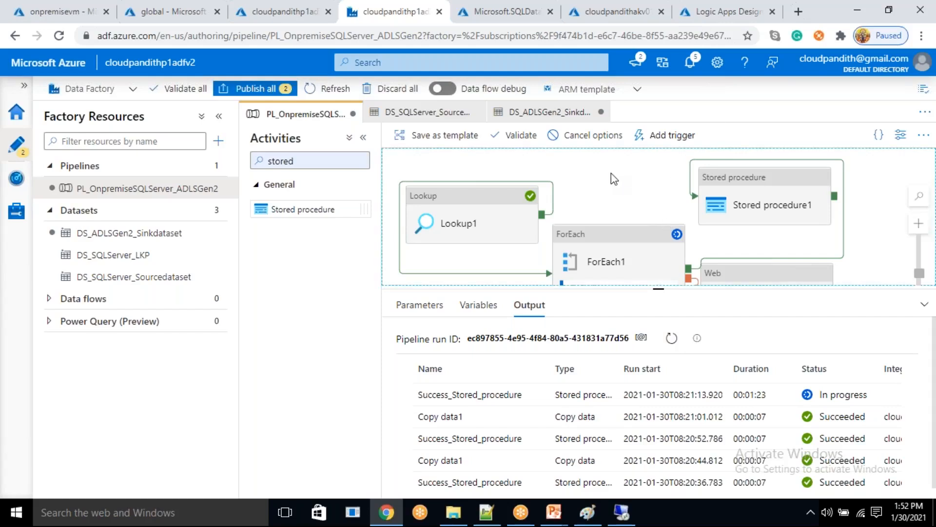
right_click(588, 173)
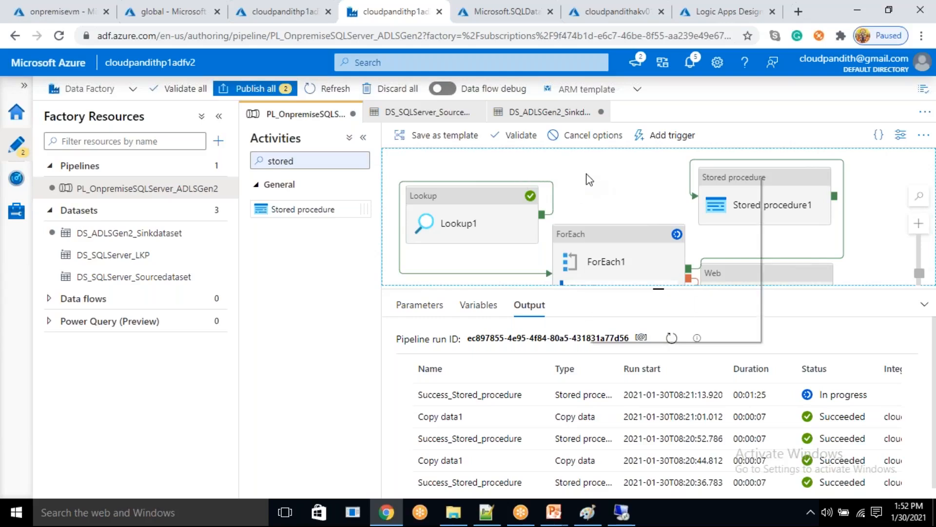
click(575, 167)
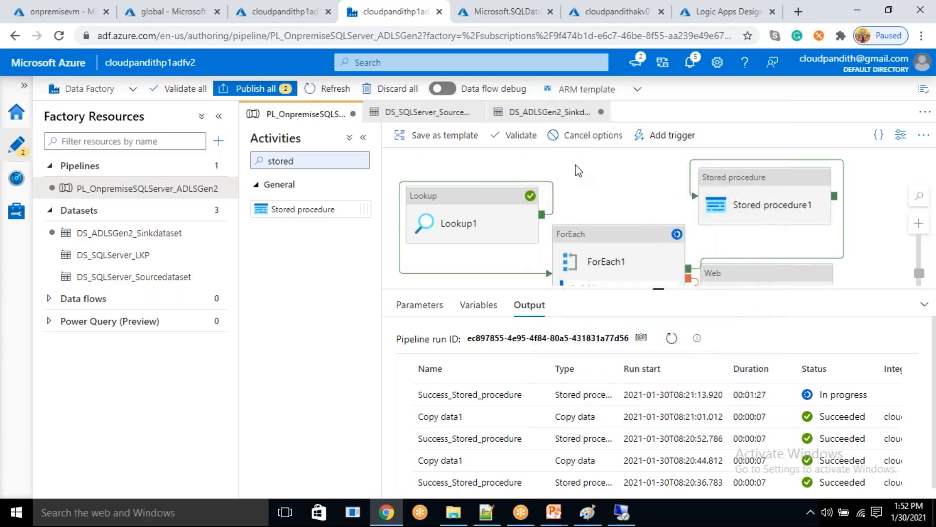
right_click(574, 166)
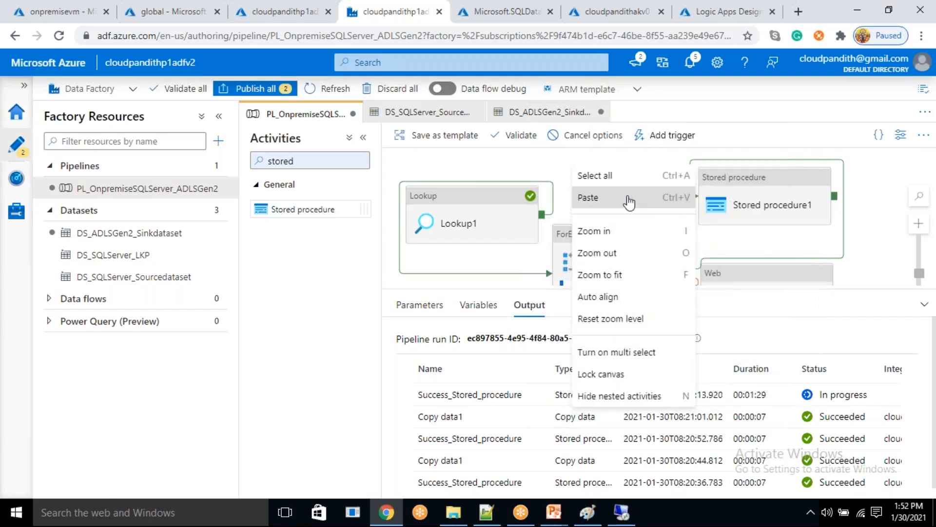
click(608, 300)
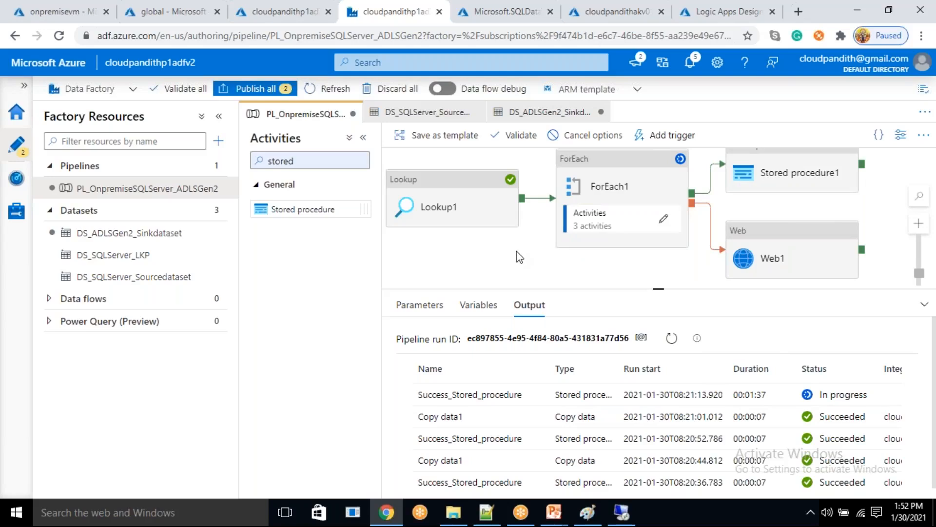
- Refresh the debug run output repeatedly to follow the remaining stored procedure activities
click(671, 339)
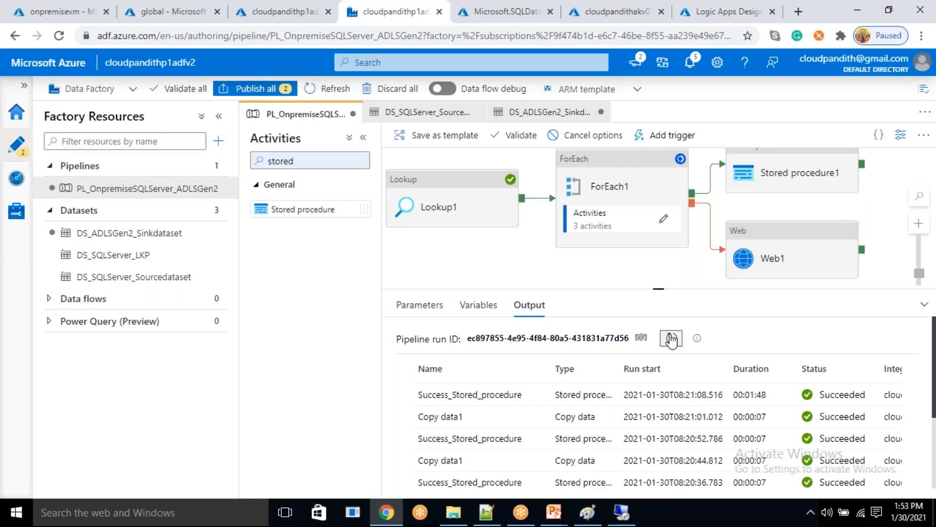
click(671, 339)
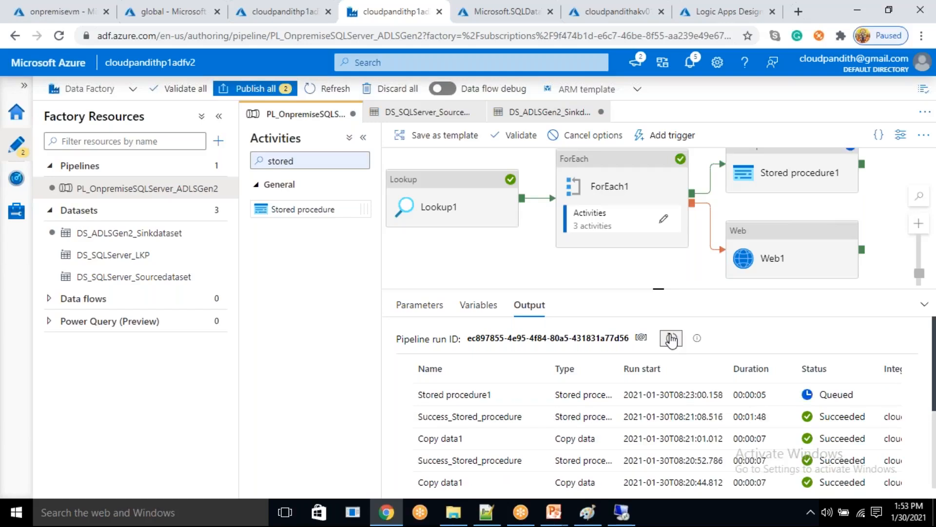
click(675, 340)
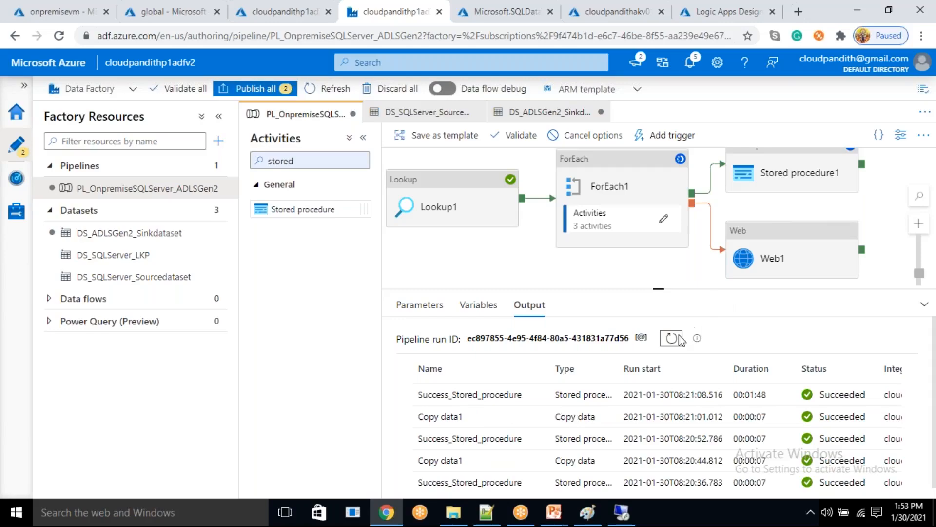
- Switch to SQL Server Management Studio on the remote VM, rerun select * from metadata, and check the status of the emp and discounts rows
click(622, 511)
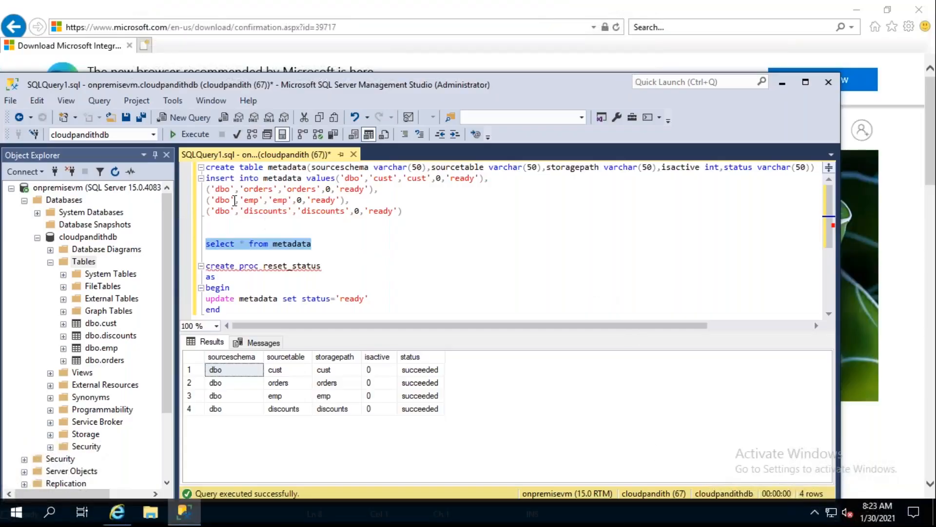
click(192, 134)
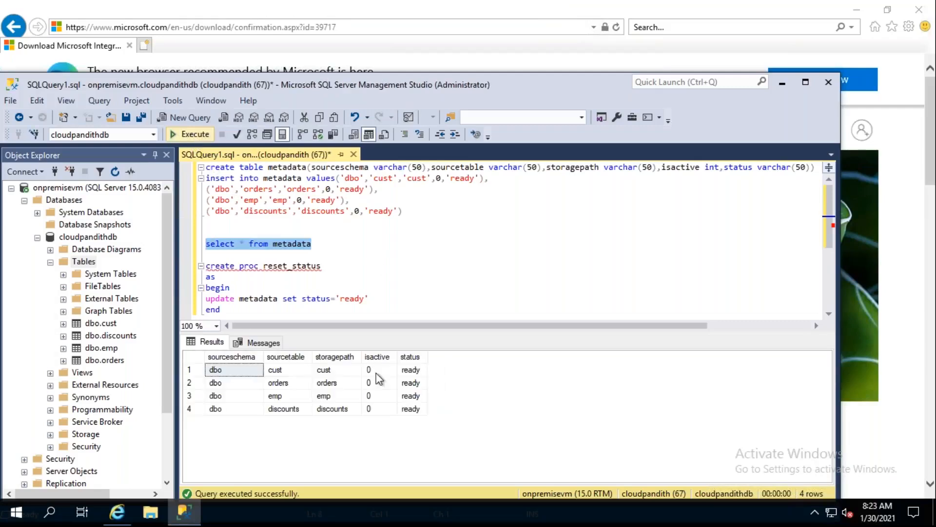
click(411, 396)
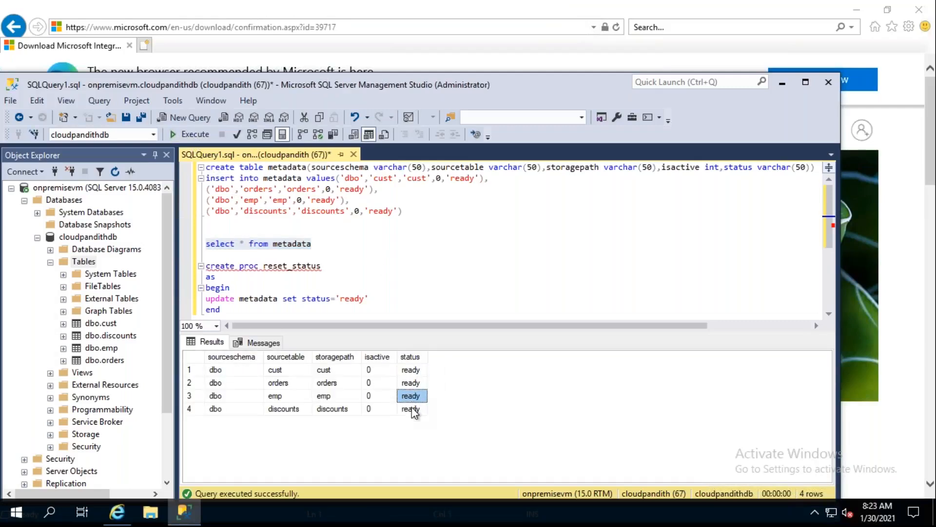
click(412, 410)
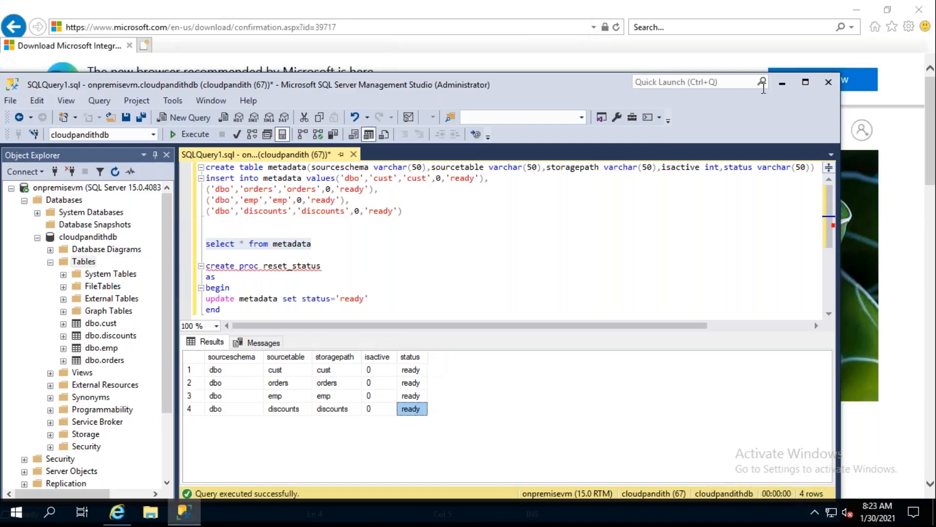
click(782, 85)
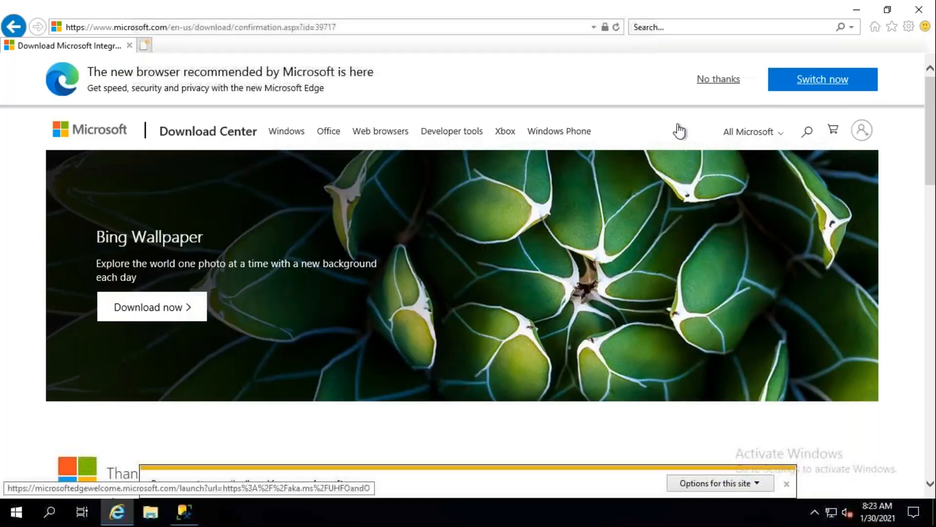
click(187, 512)
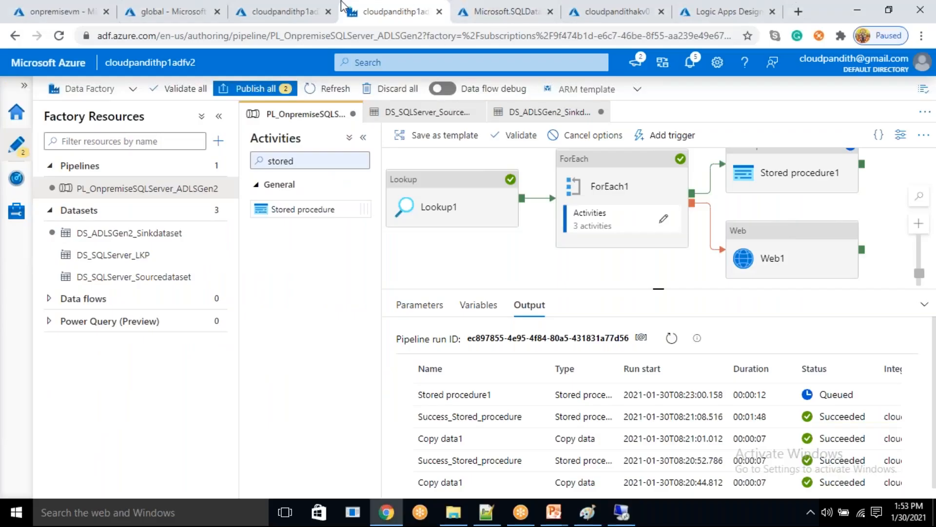
- Switch to the global container in the Azure portal and delete its raw directory
click(171, 11)
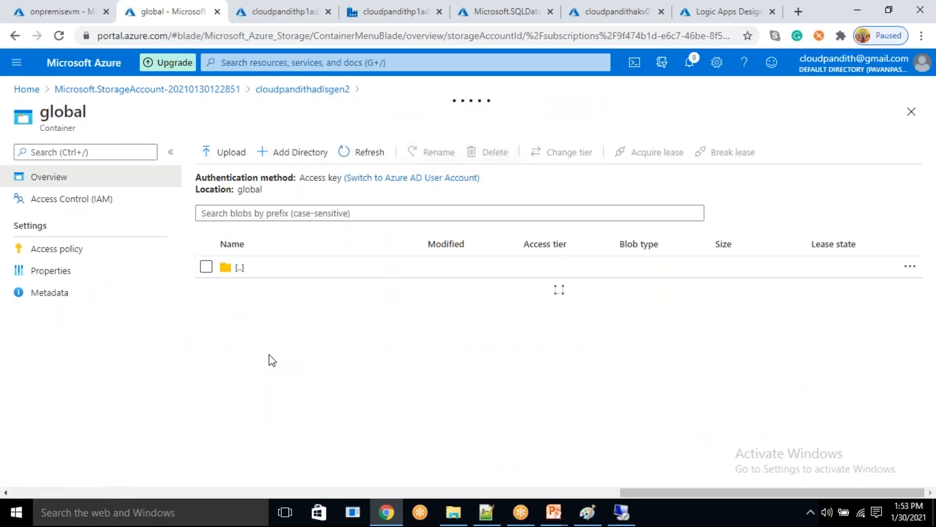
click(230, 271)
click(250, 189)
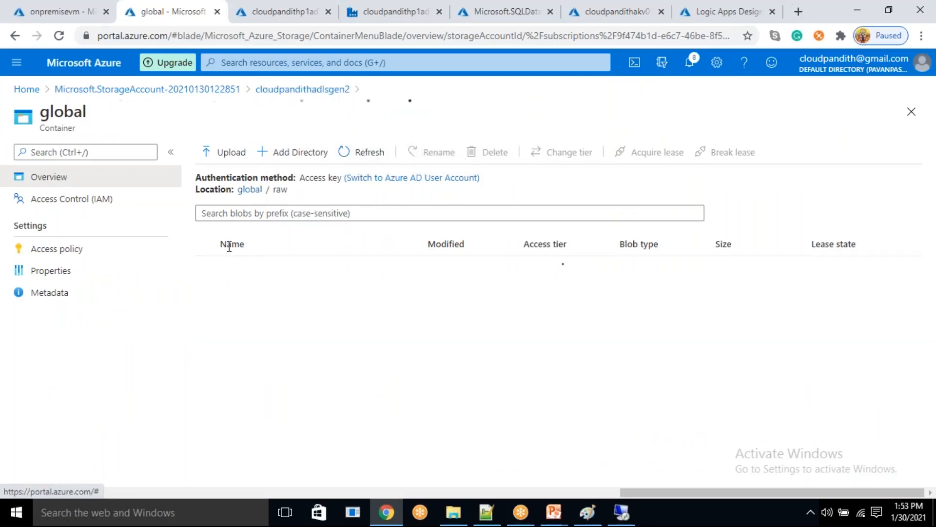
click(206, 288)
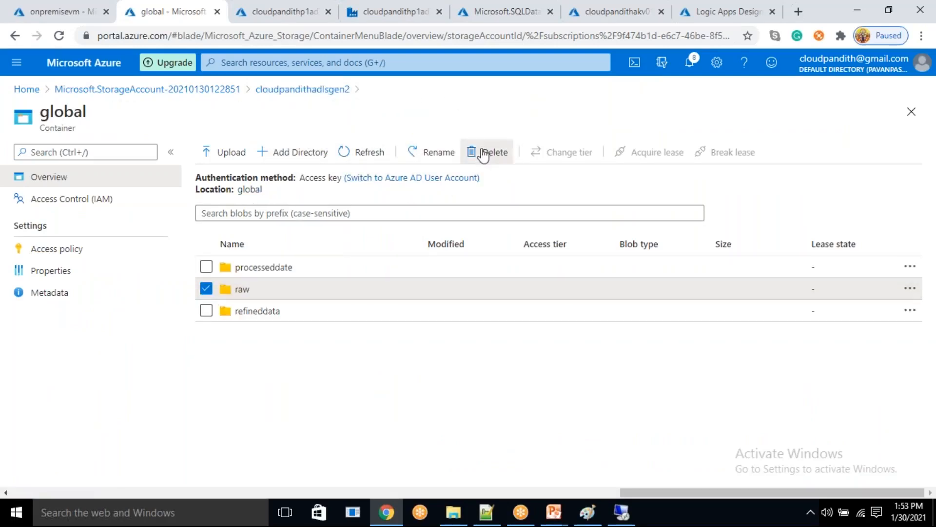
click(488, 151)
click(236, 247)
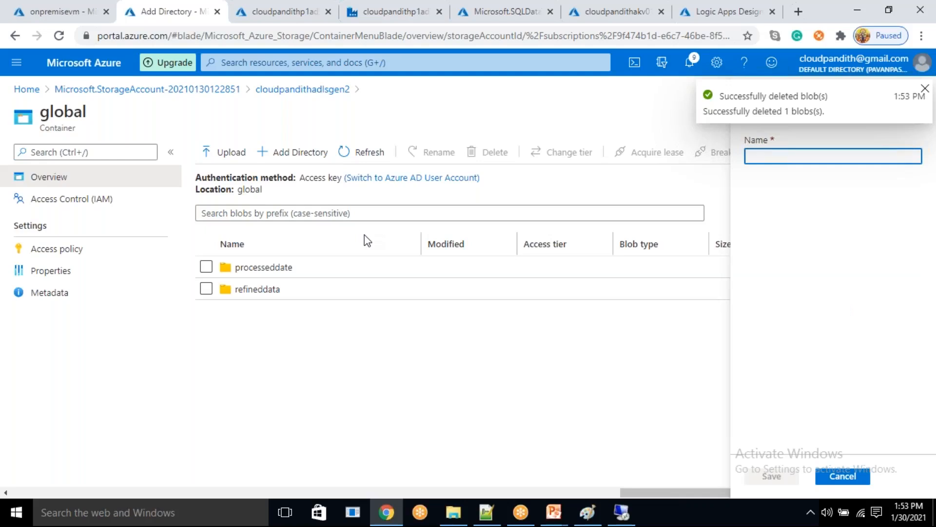
- Add a new directory named raw to the global container and check its contents
text(raw)
click(768, 477)
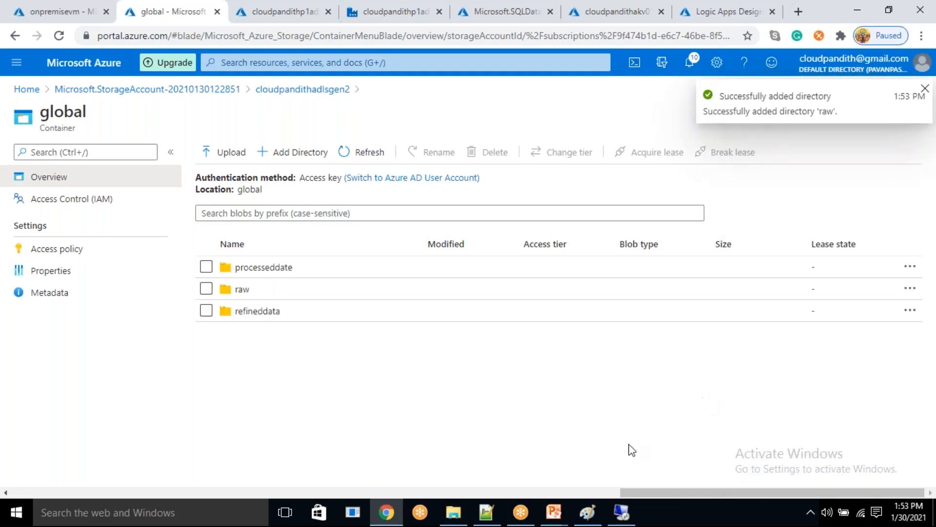
click(364, 288)
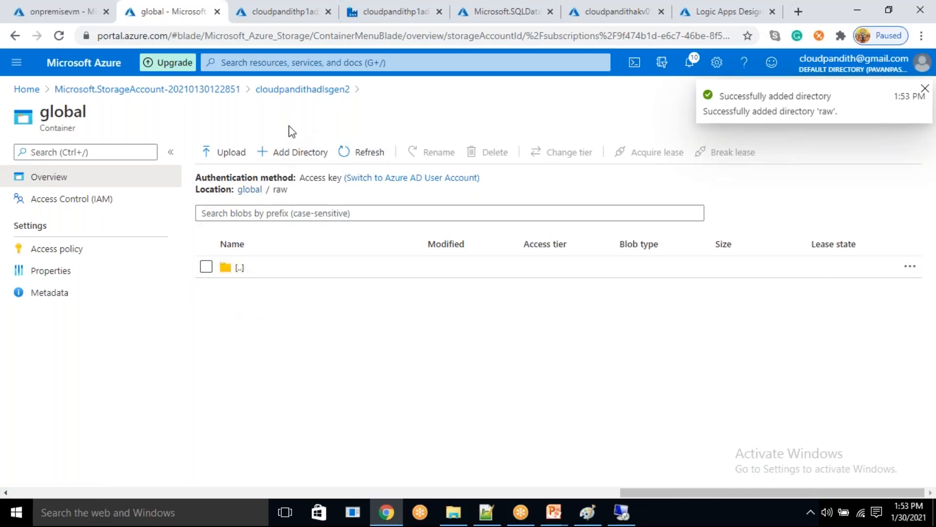
click(250, 189)
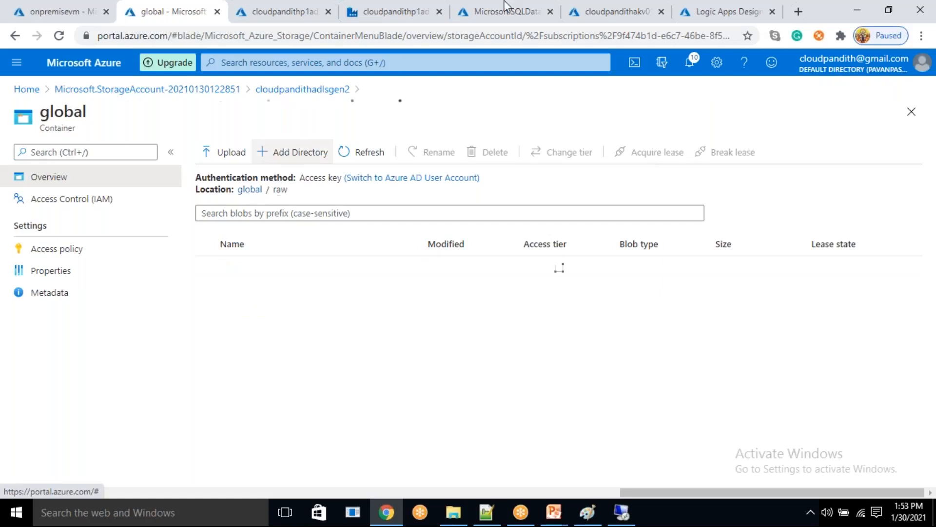
- Switch back to Data Factory, inspect the activities inside ForEach1, and return to the main pipeline canvas
click(419, 10)
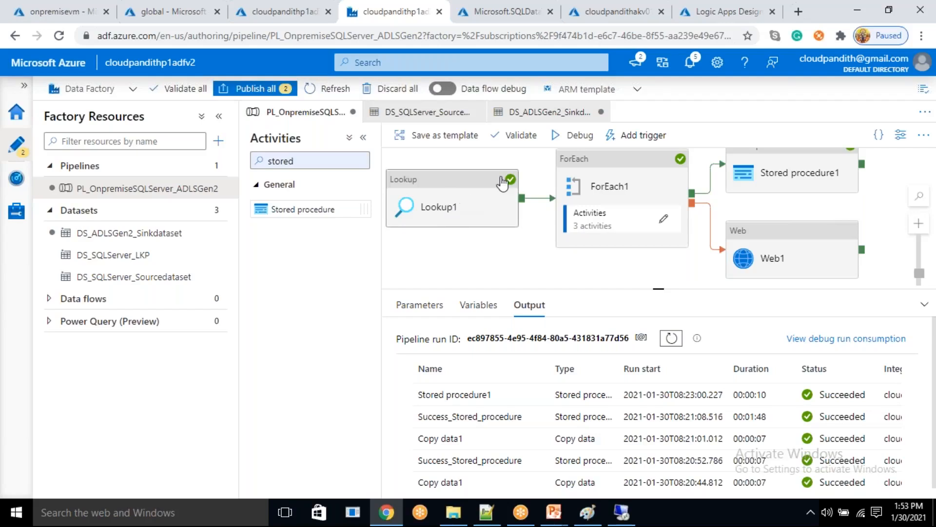
click(664, 219)
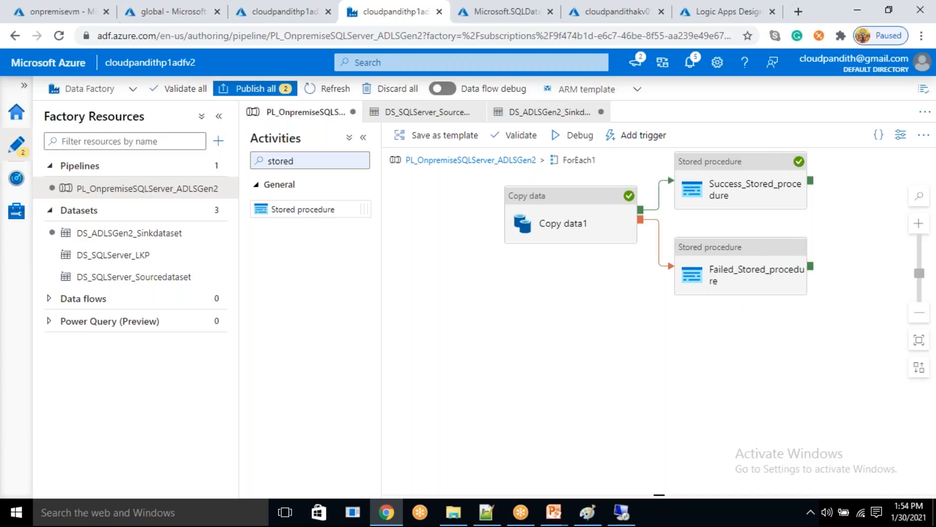
click(513, 163)
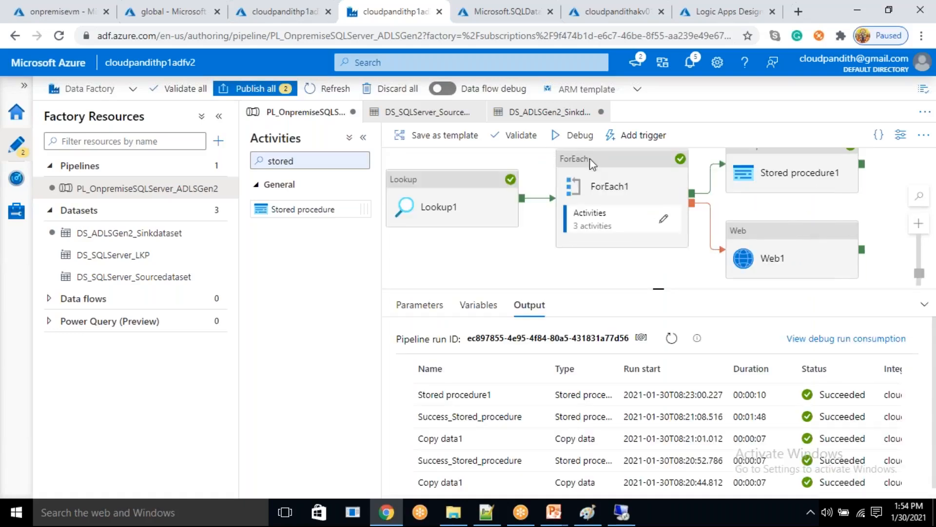
- Rename the Stored procedure1 activity that follows ForEach1 as reset_status_sp
click(639, 224)
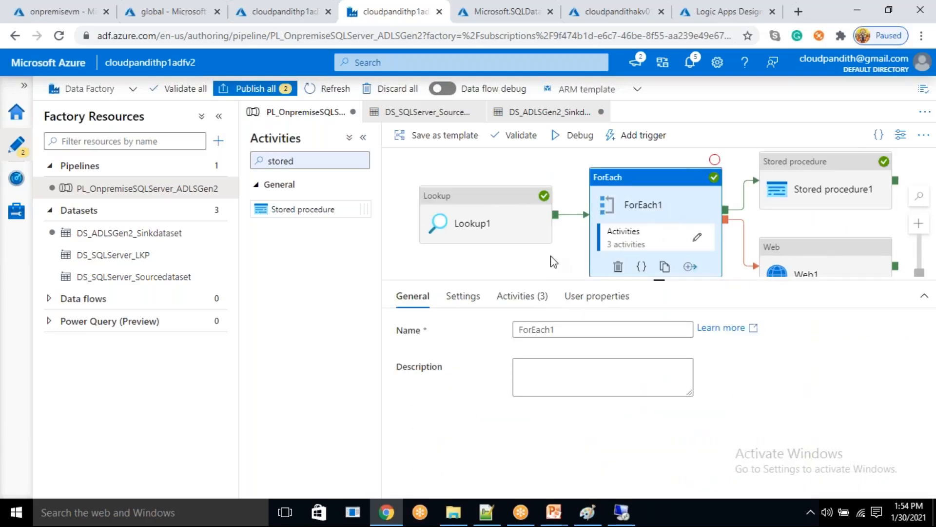
drag(554, 261, 499, 238)
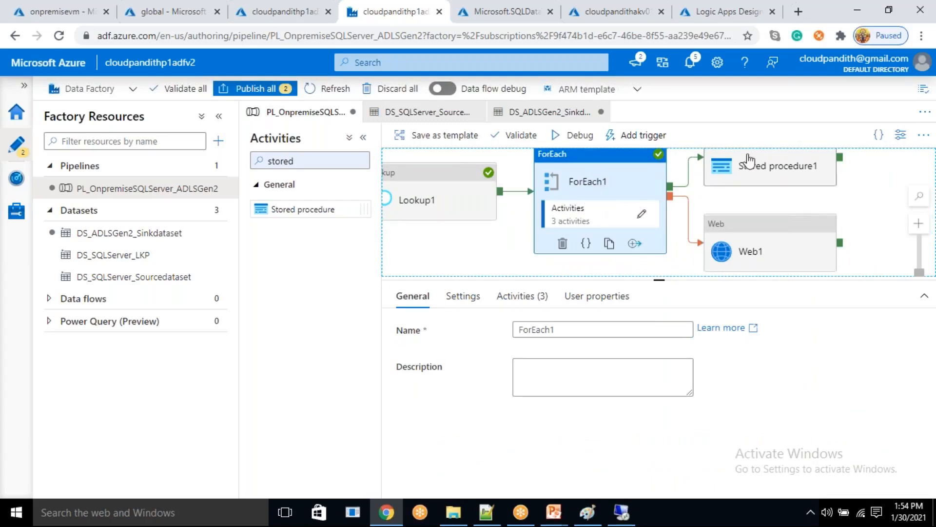
click(769, 172)
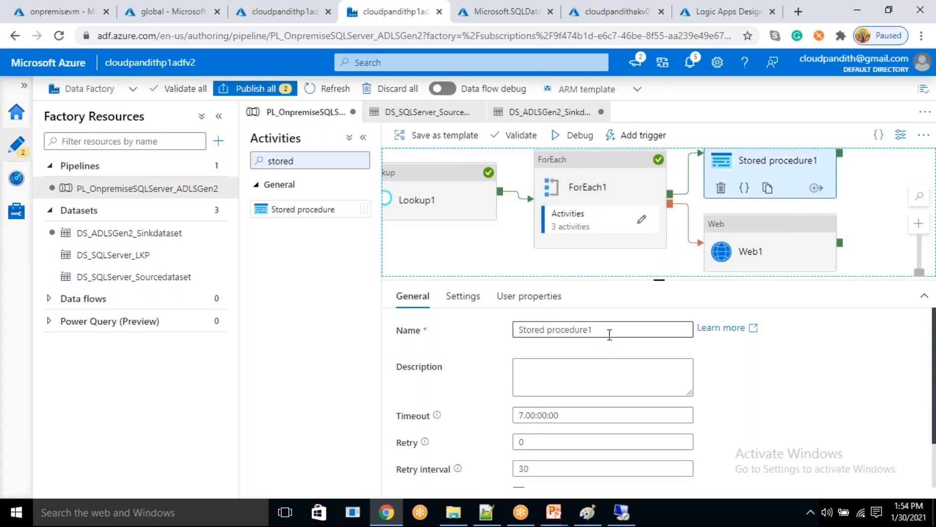
drag(608, 332, 516, 323)
key(BackSpace)
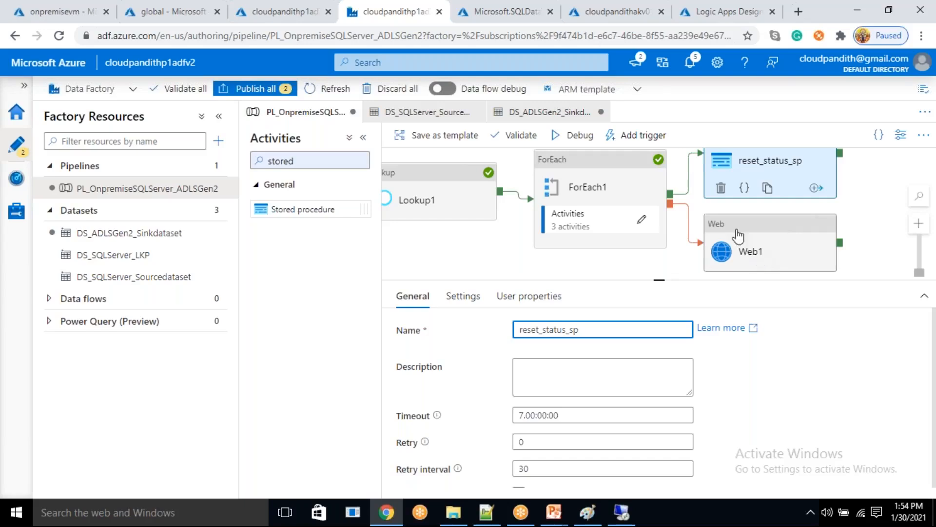
- Publish all pending pipeline and dataset changes and start a debug run of the pipeline
click(279, 90)
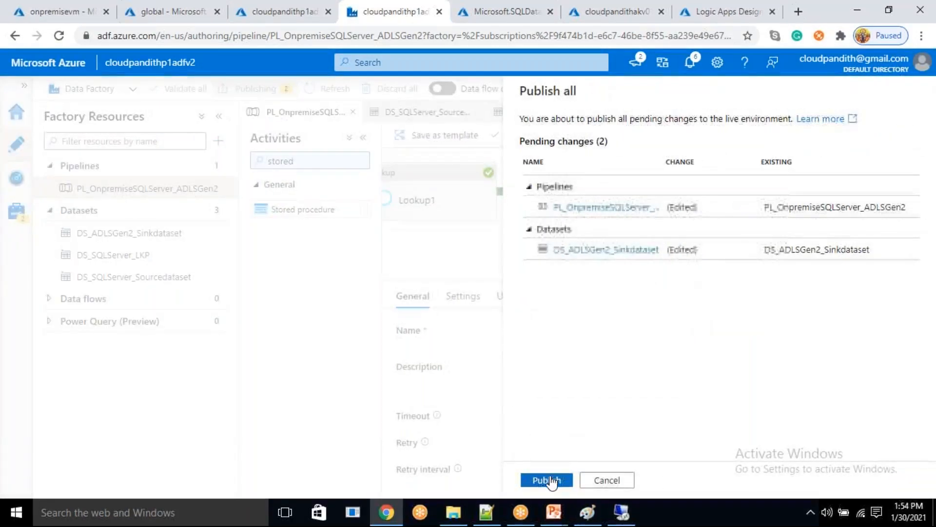
click(548, 480)
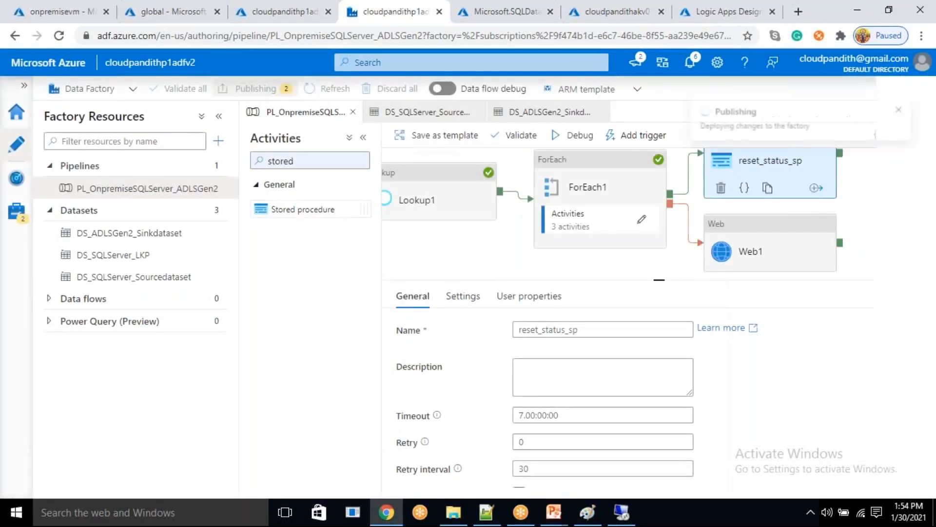
click(576, 141)
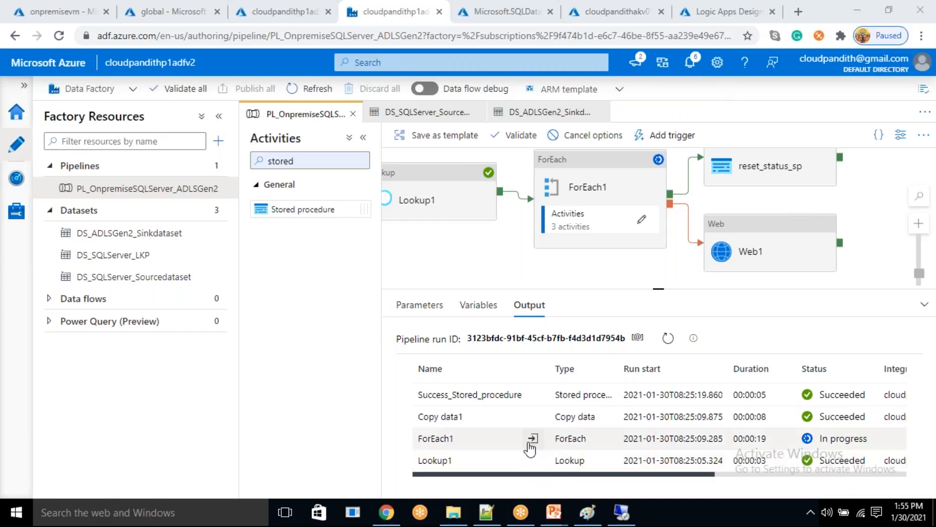
mouse_move(530, 422)
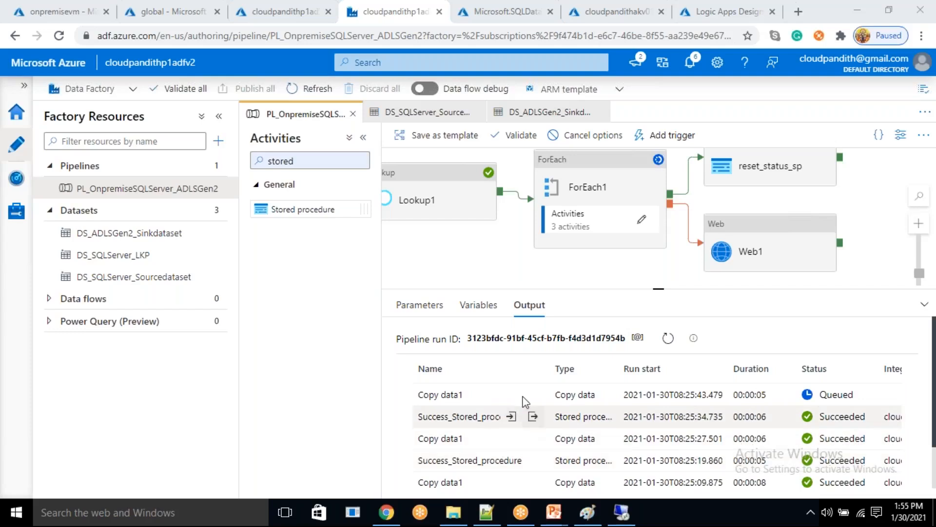
- Switch to SQL Server Management Studio on the remote VM, rerun select * from metadata, and check the status column
click(621, 512)
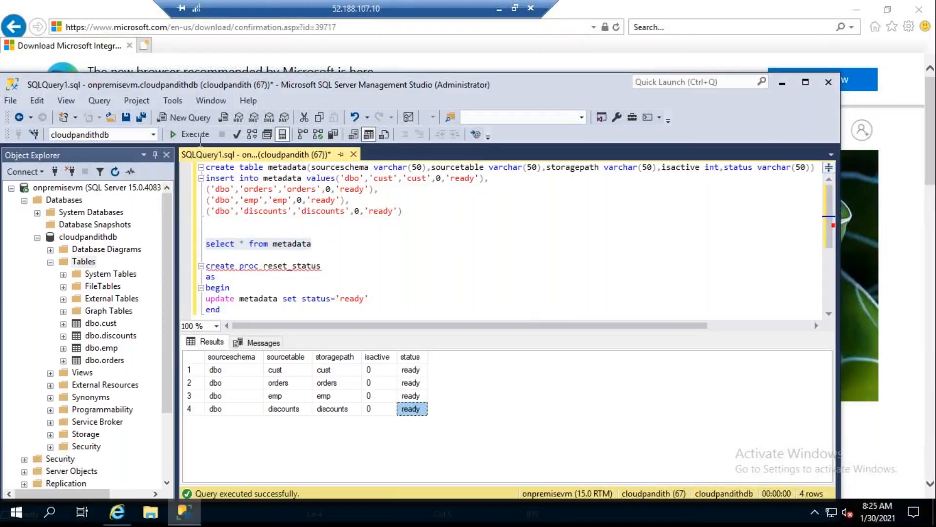
click(199, 136)
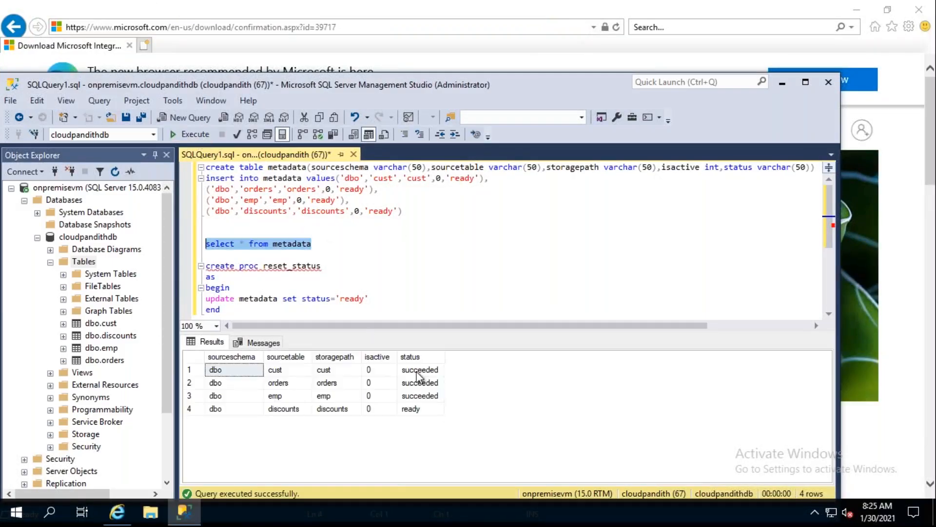
shift+click(418, 384)
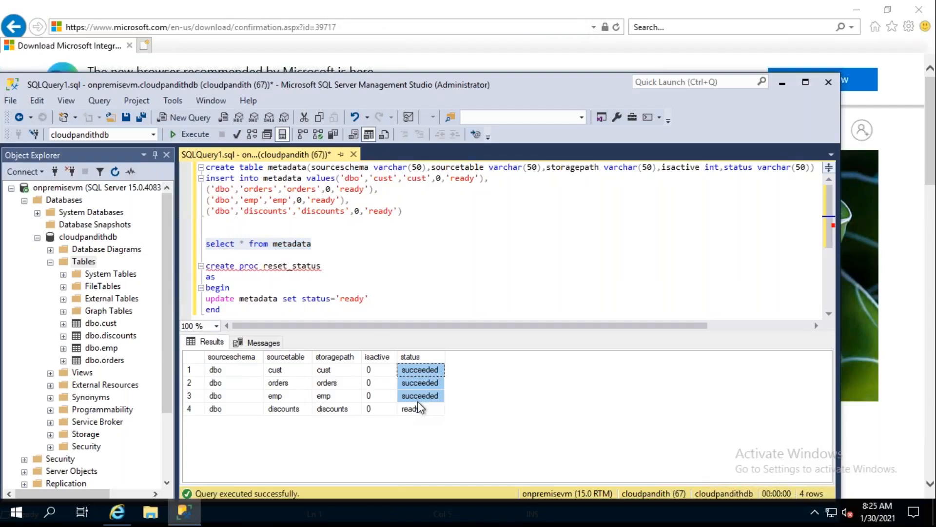
- Rerun select * from metadata repeatedly to follow the status changes during the debug run
click(331, 247)
drag(331, 247, 204, 244)
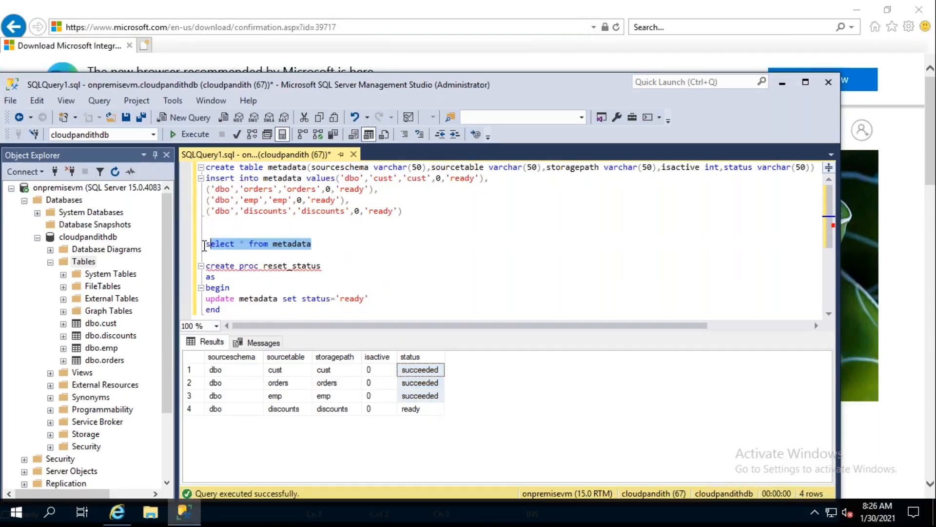
click(191, 134)
drag(329, 244, 206, 245)
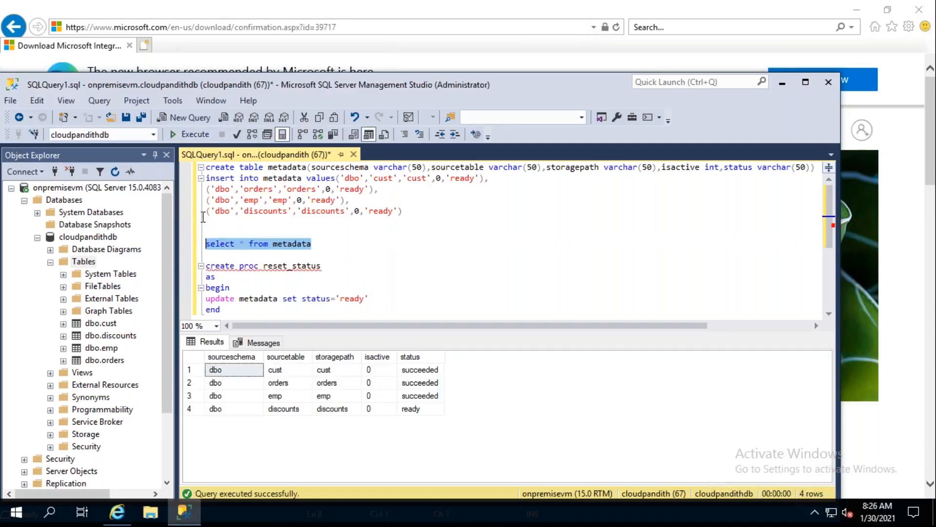
click(191, 134)
click(191, 137)
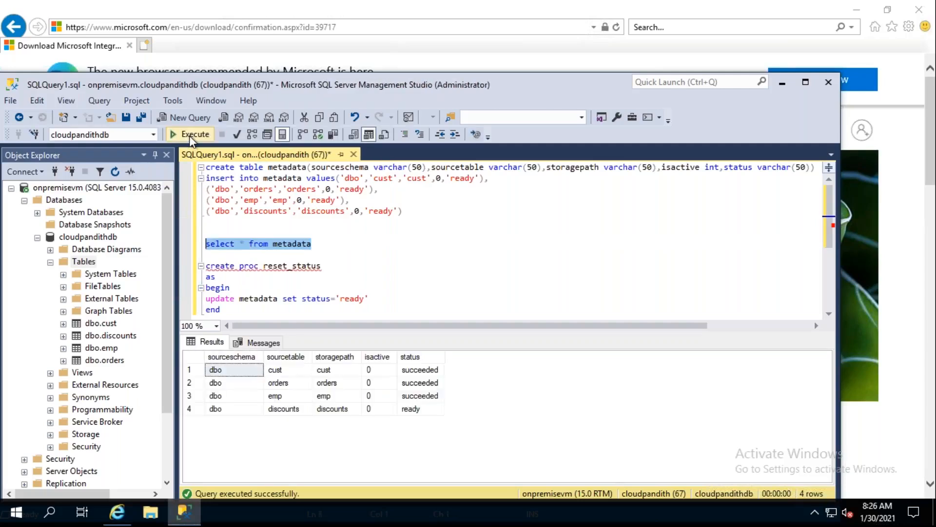
click(191, 137)
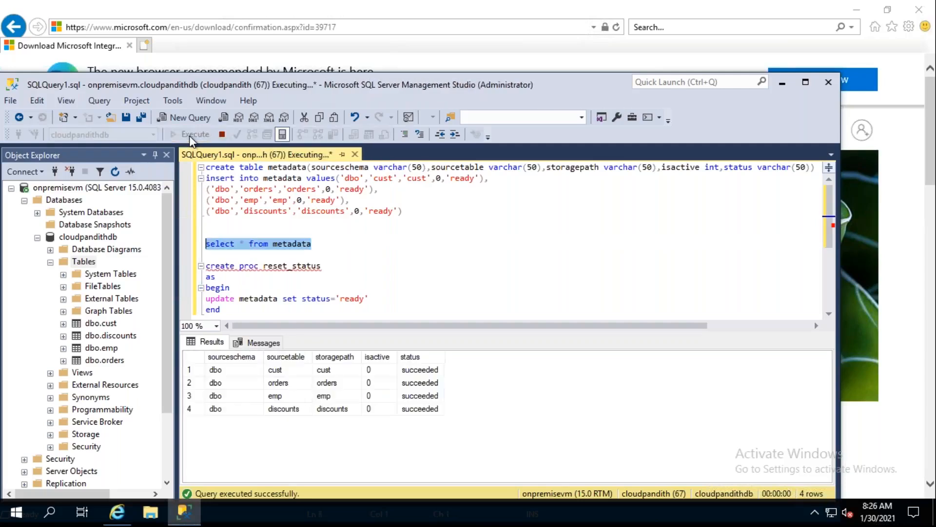
click(191, 137)
click(192, 137)
click(190, 137)
click(190, 137)
text(~)
click(190, 138)
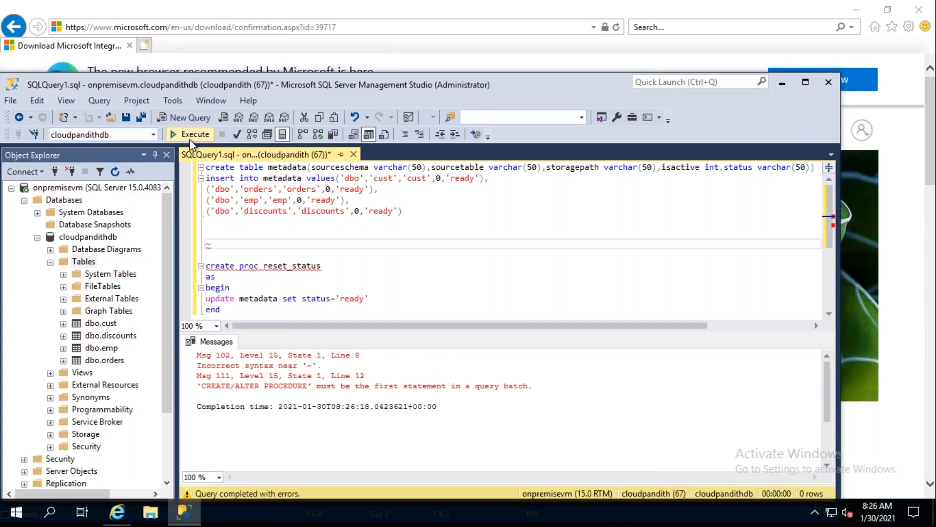
key(ctrl+z)
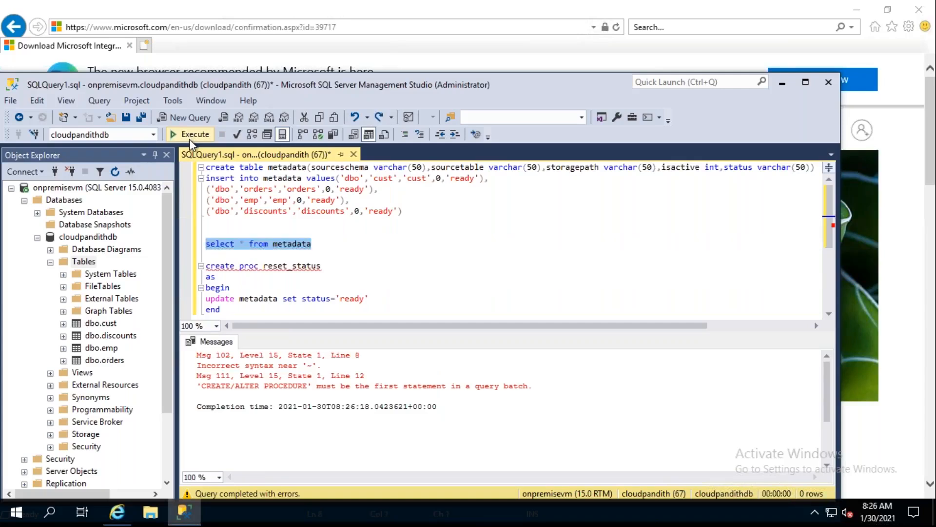
- Execute the metadata query once more and examine the status values of the cust, orders, emp and discounts rows
click(191, 140)
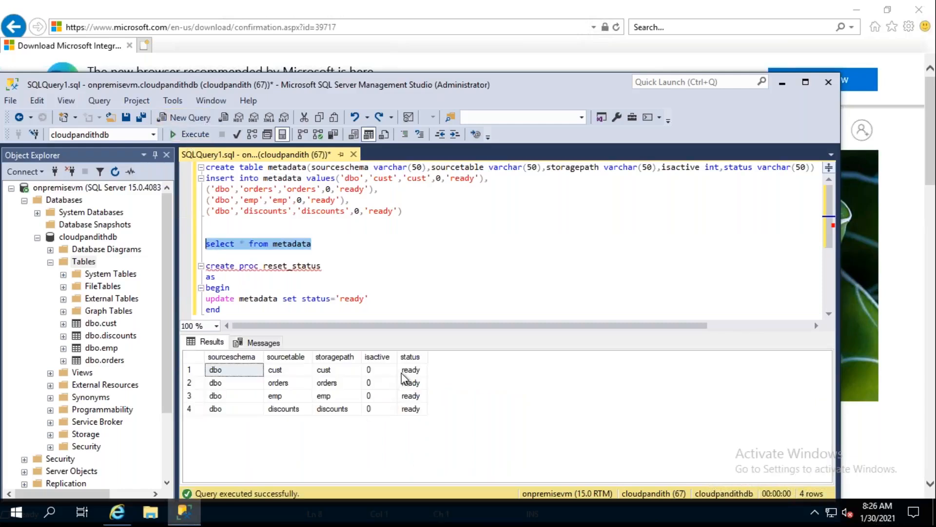
click(411, 371)
key(Down)
key(Down)
key(Down)
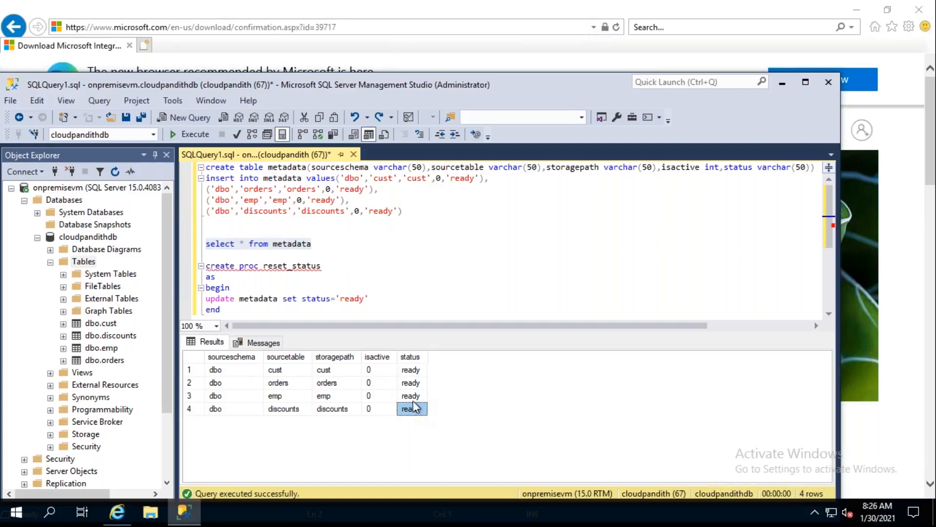
key(Up)
key(Up)
key(Up)
key(Down)
key(Down)
key(Down)
key(Up)
key(Up)
key(Up)
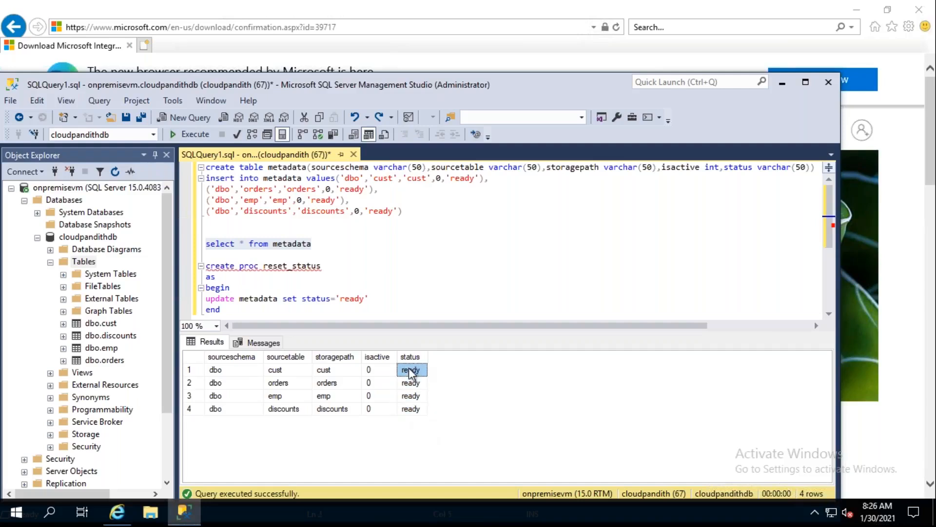
- Leave the remote VM, switch to the global container in the Azure portal, and open raw/emp/2021/01/30 to check its file
click(783, 83)
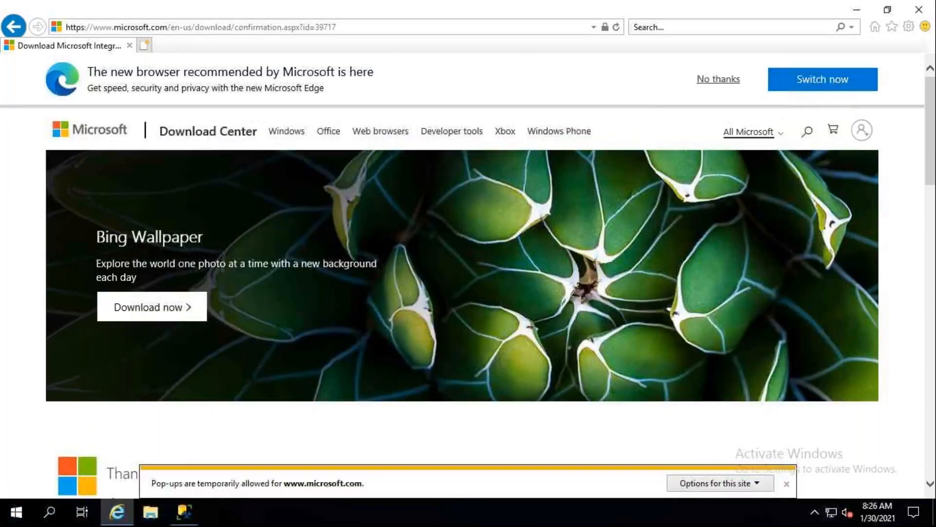
click(499, 9)
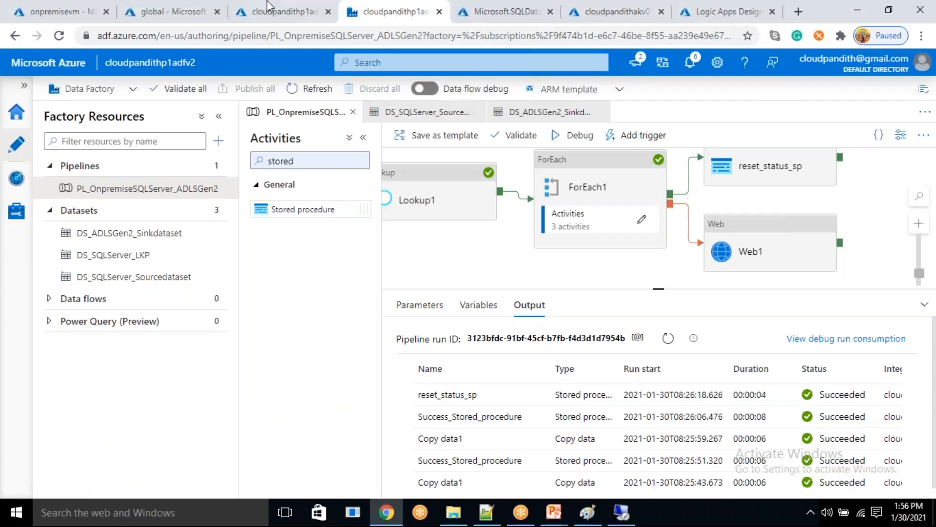
click(272, 6)
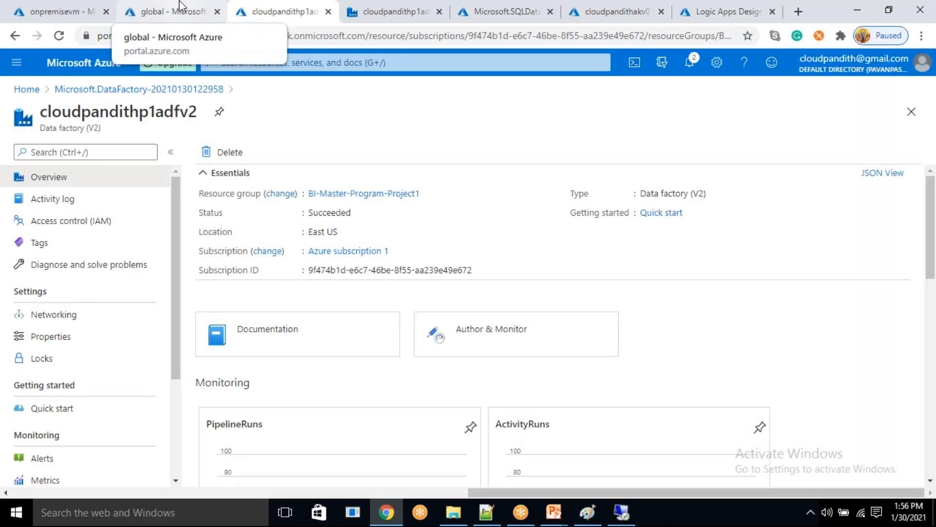
click(180, 5)
click(257, 290)
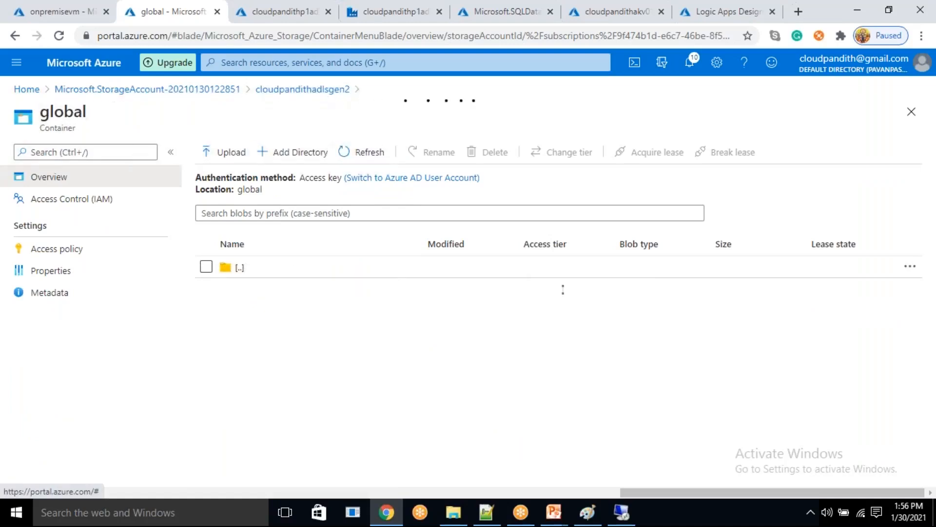
click(245, 333)
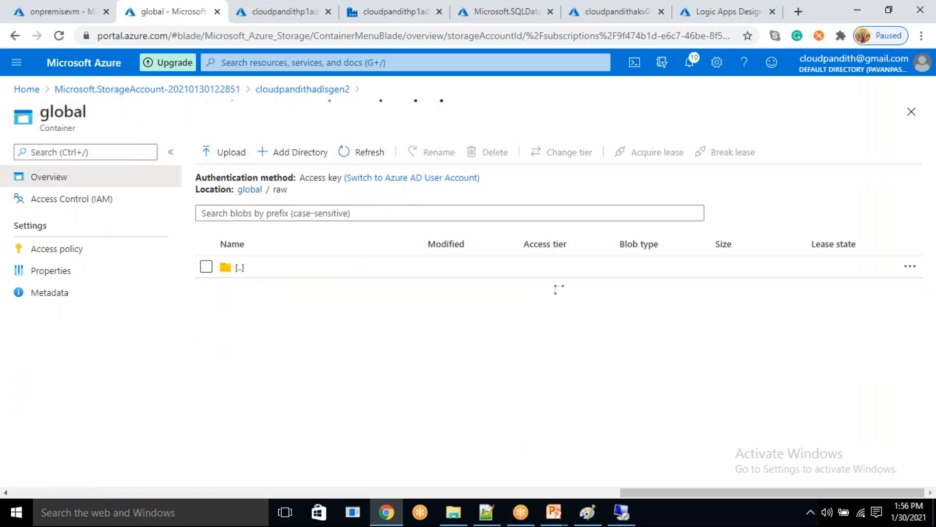
click(250, 291)
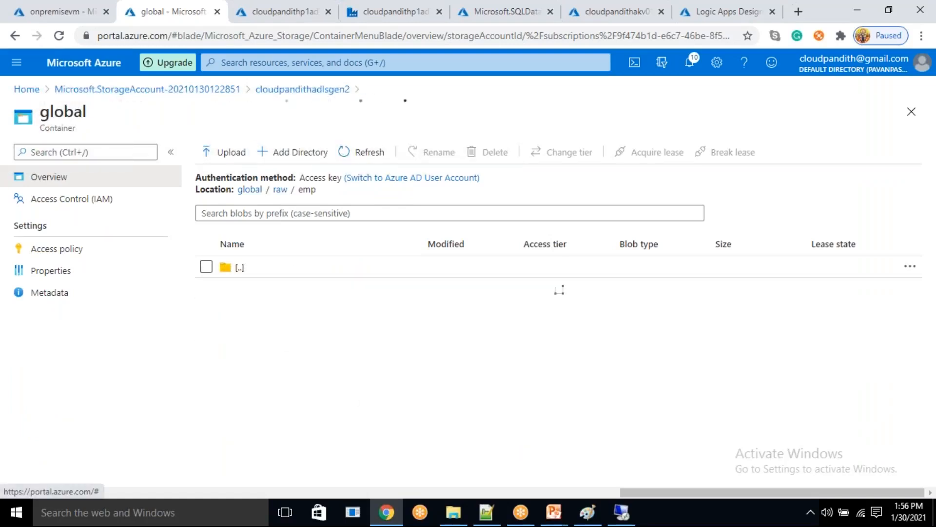
click(242, 289)
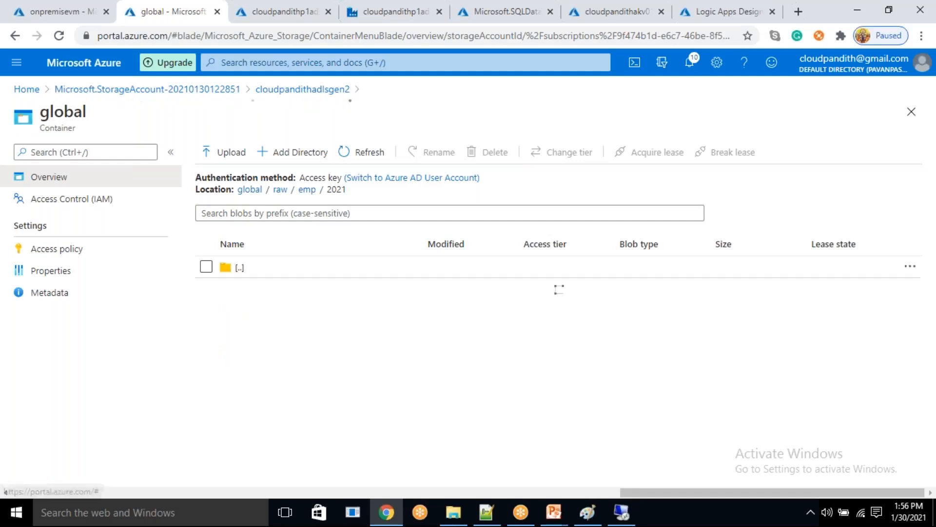
click(282, 300)
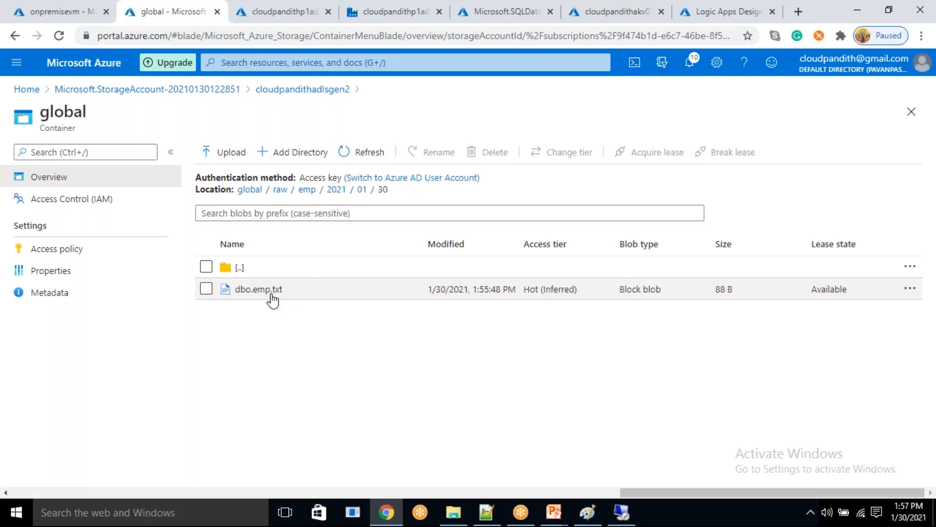
- Return to the root of the global container and delete its raw directory
click(281, 192)
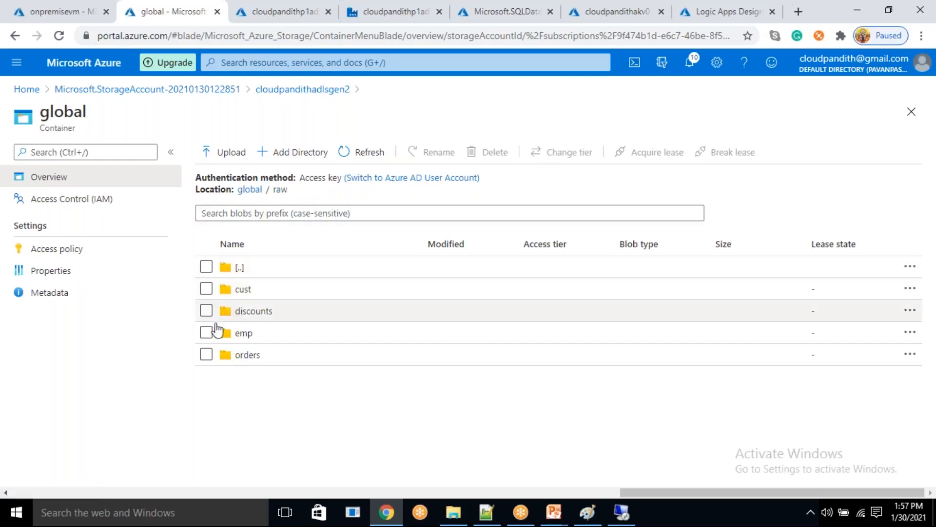
click(249, 190)
click(206, 289)
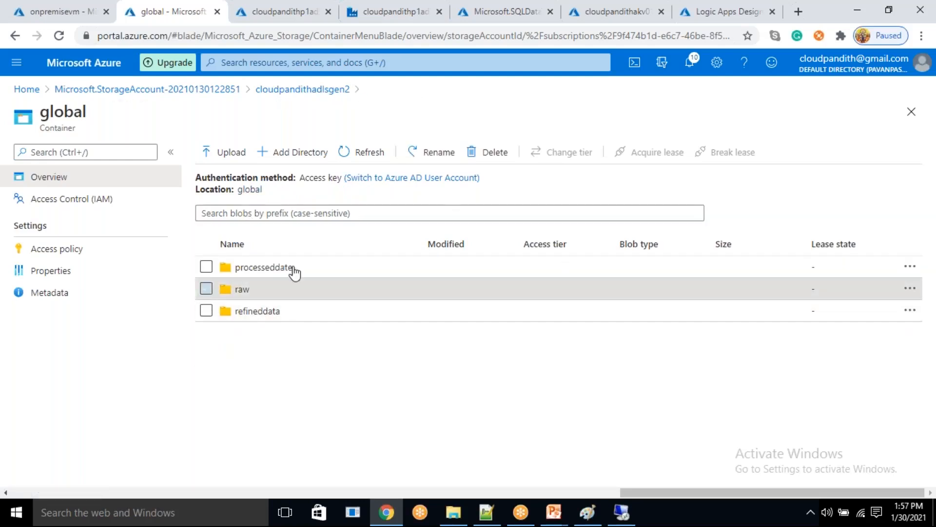
click(493, 152)
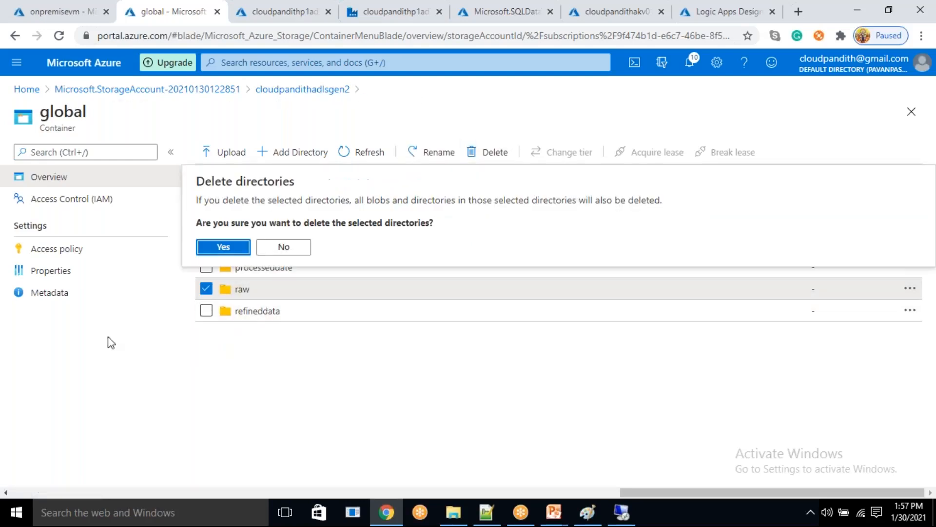
click(235, 247)
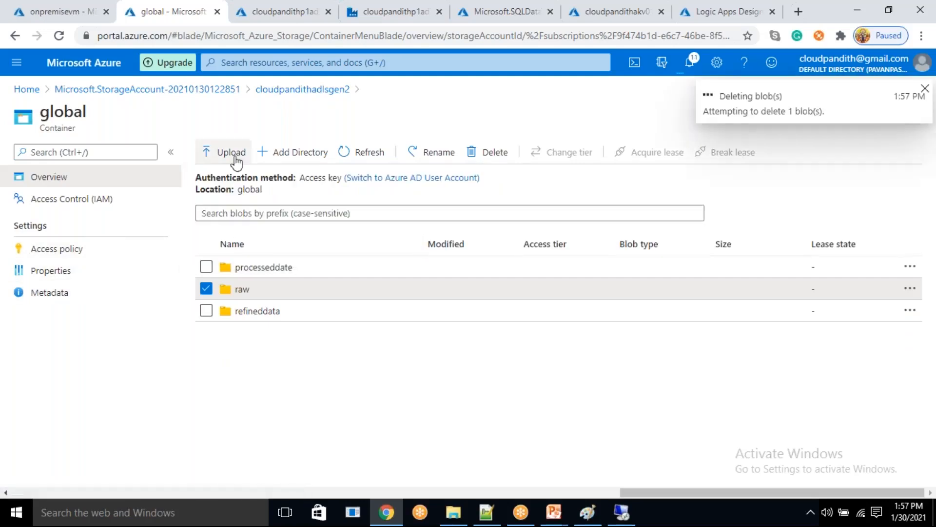
- Add a new directory named raw to the global container
click(276, 155)
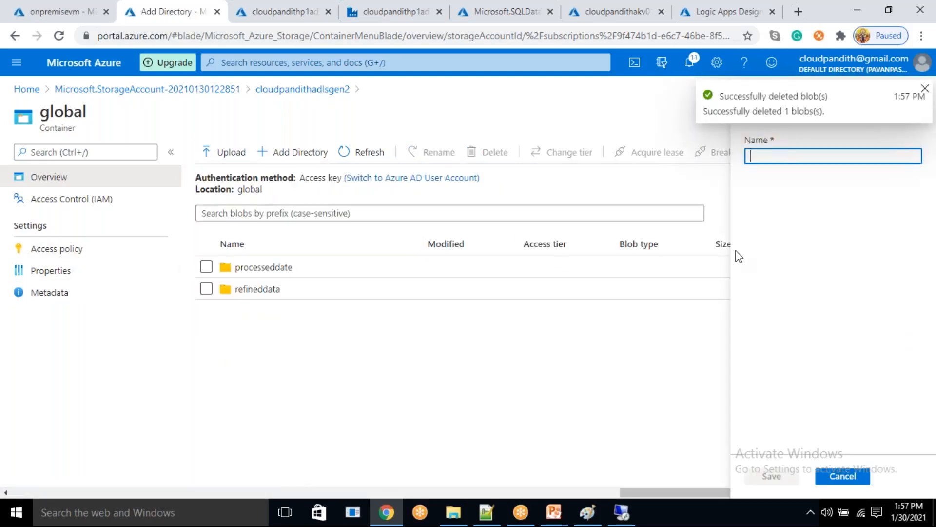
text(raw)
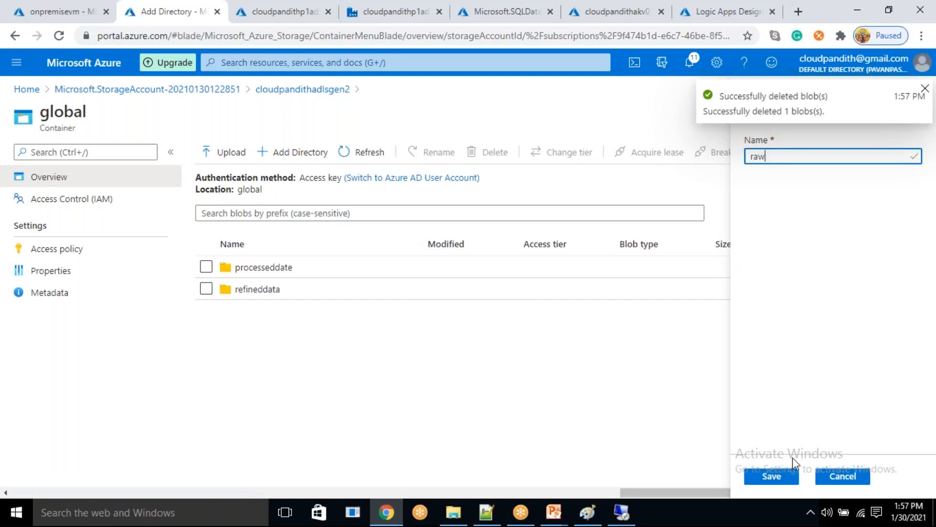
click(774, 479)
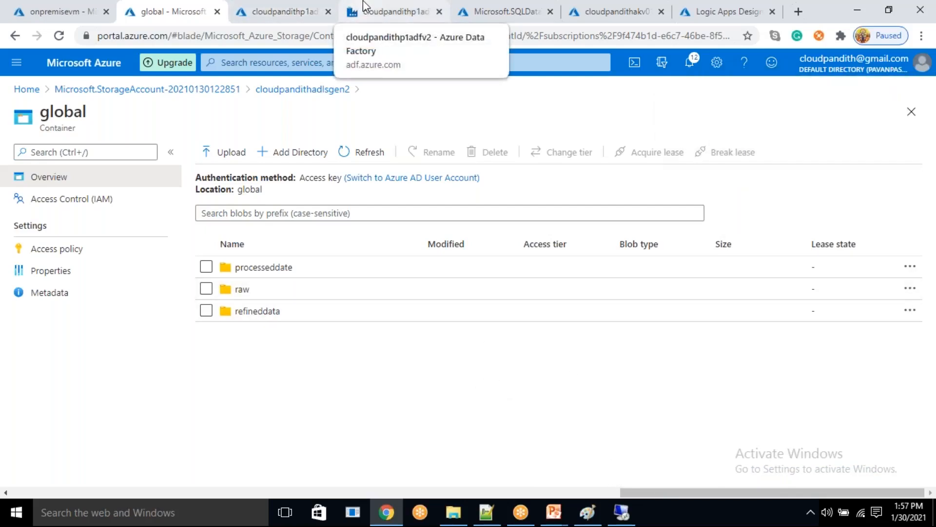
- Return to the remote VM and bring up the metadata query in SQL Server Management Studio
click(398, 11)
click(166, 11)
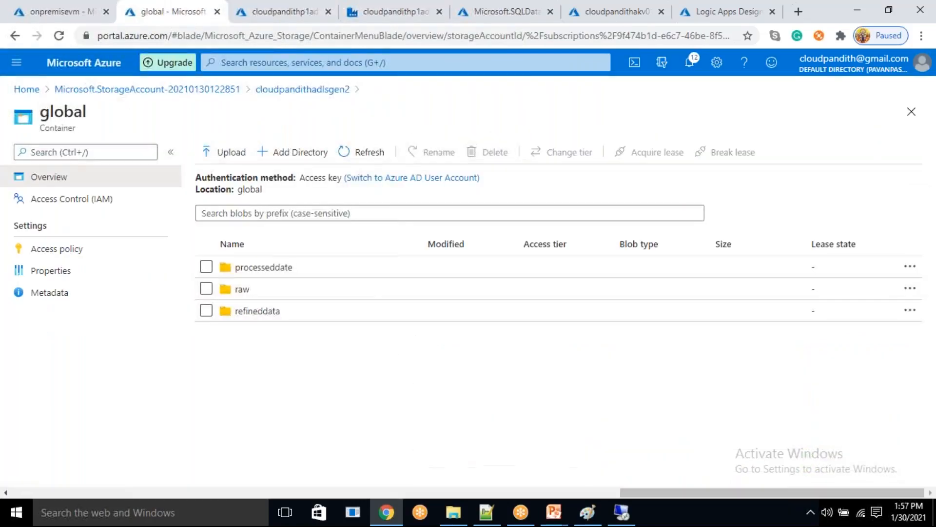
click(622, 513)
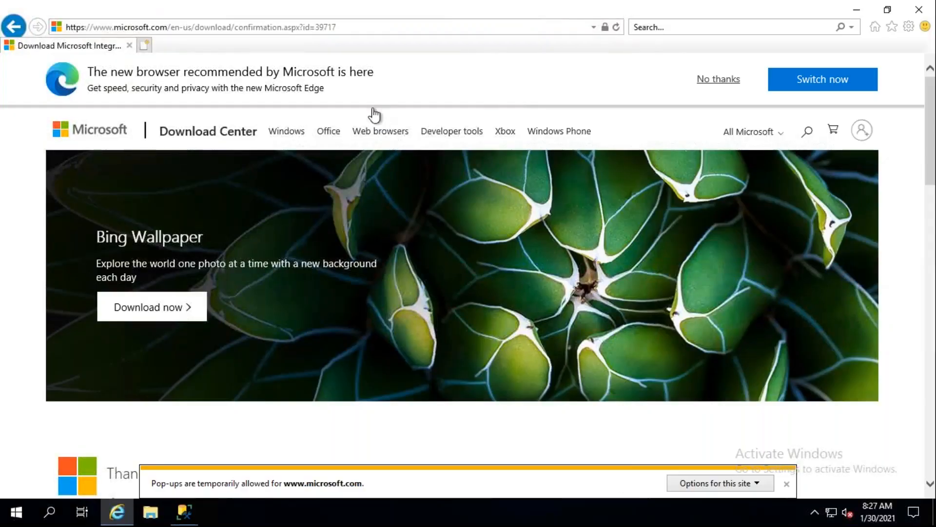
click(186, 512)
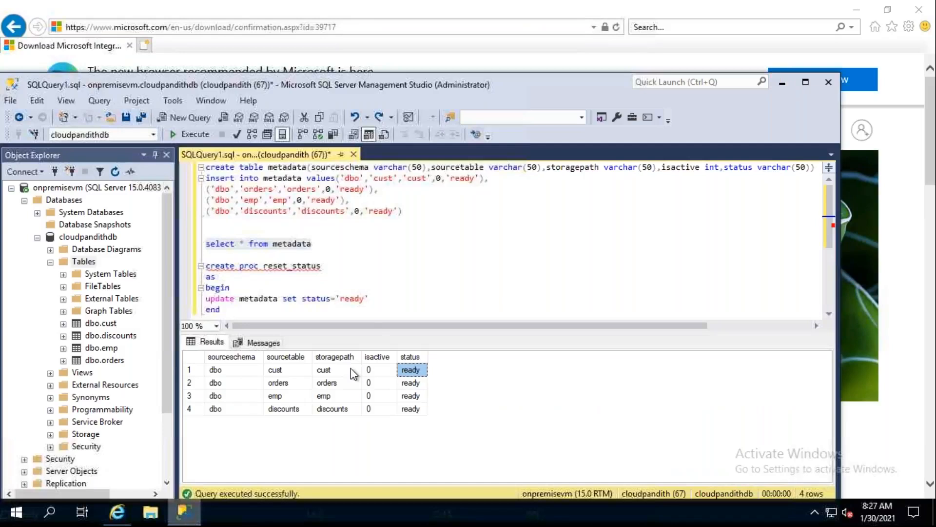
click(347, 244)
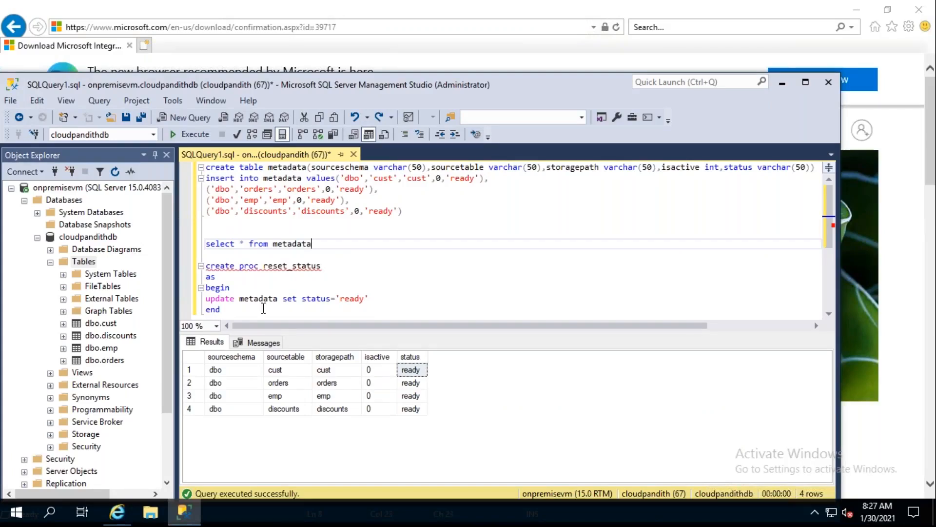
- Rename the dbo.cust table in cloudpandithdb to cust1
click(102, 324)
right_click(102, 324)
mouse_move(141, 329)
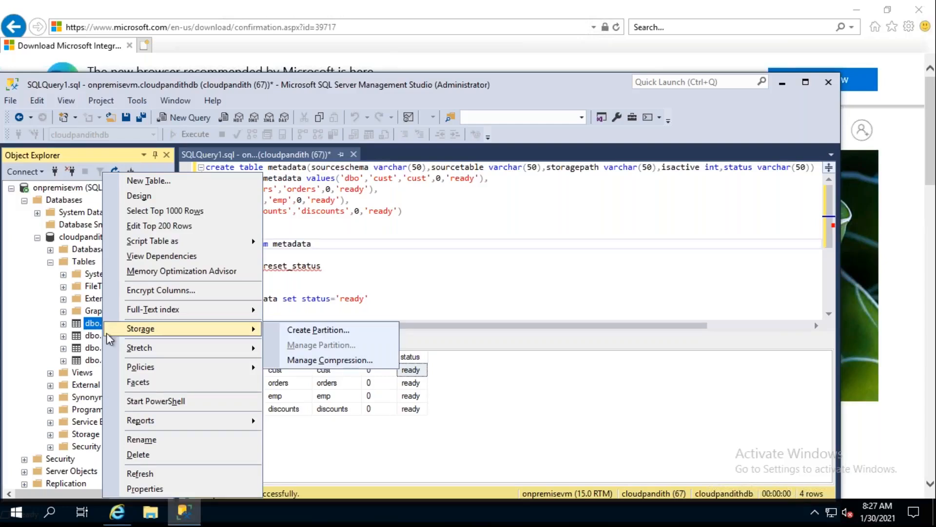
click(141, 439)
text(1)
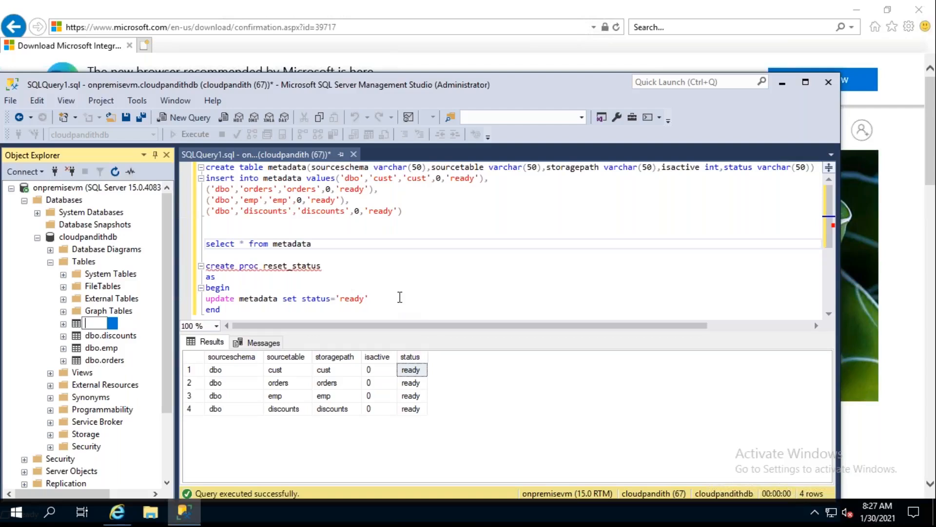
text(CUST1)
key(BackSpace)
key(BackSpace)
key(BackSpace)
key(BackSpace)
key(BackSpace)
text(cust1)
click(207, 222)
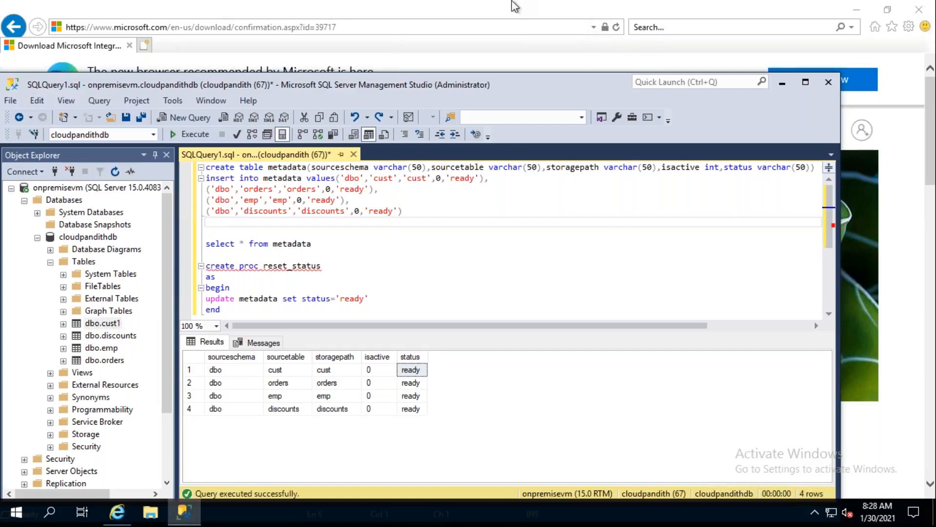
- Examine the sourcetable values of the cust, orders, emp and discounts rows in the metadata query results
click(499, 9)
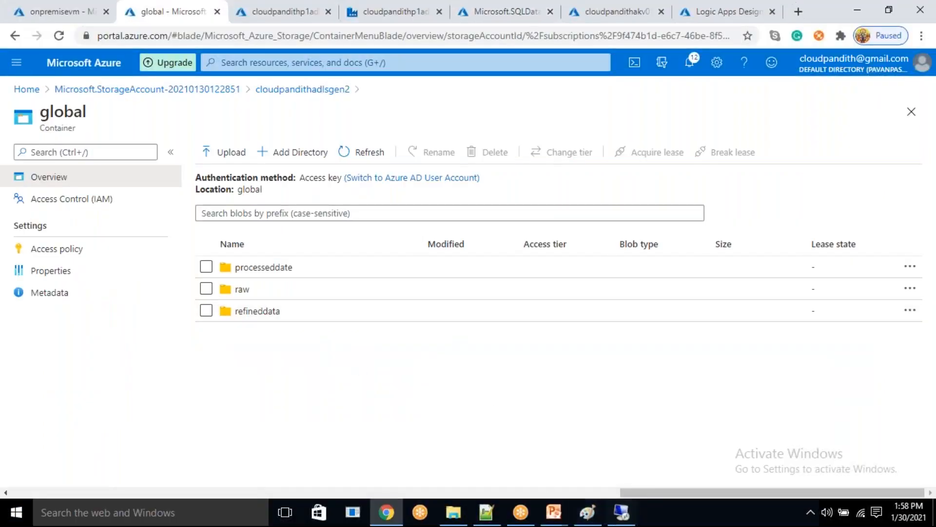
click(622, 512)
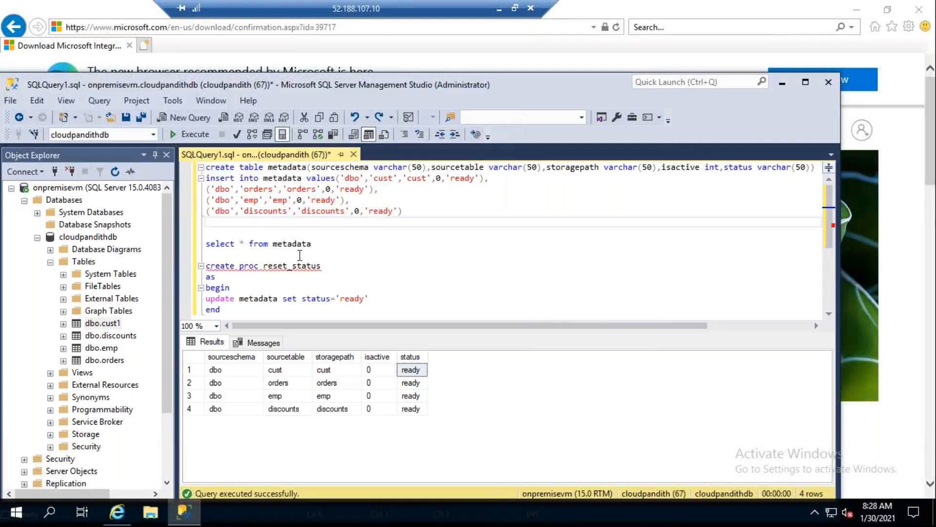
drag(317, 244, 205, 243)
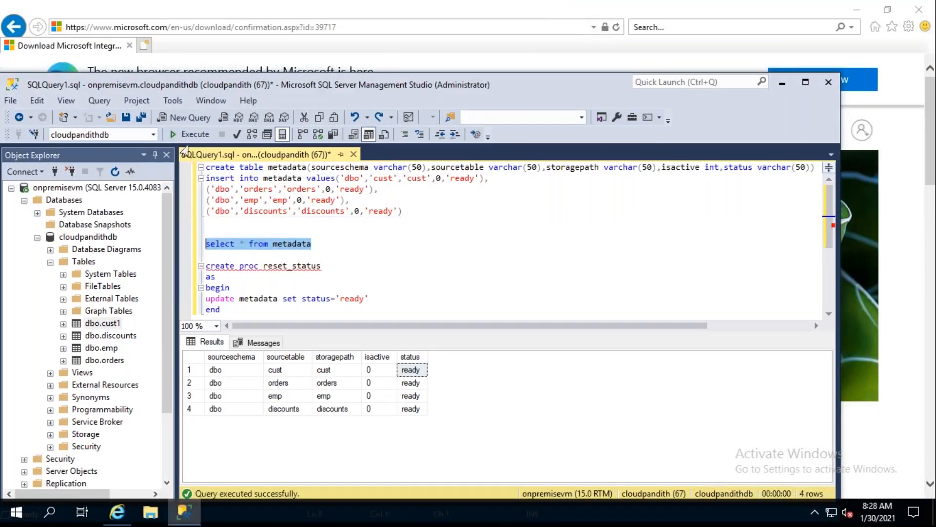
drag(274, 369, 282, 384)
click(284, 394)
click(284, 408)
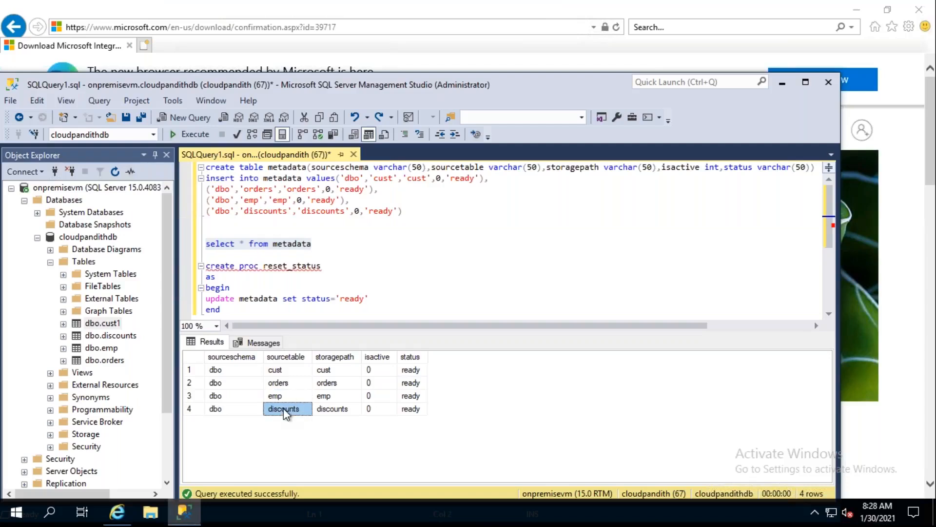
click(286, 371)
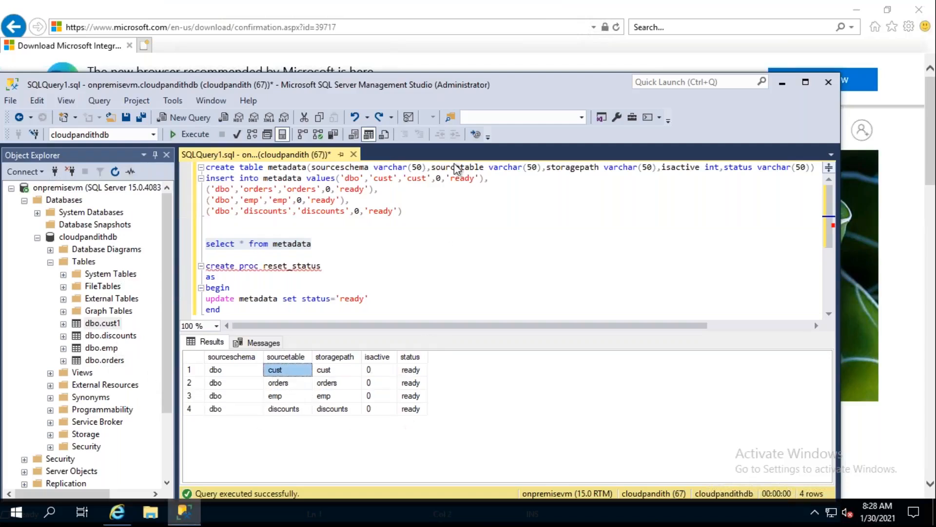
click(499, 8)
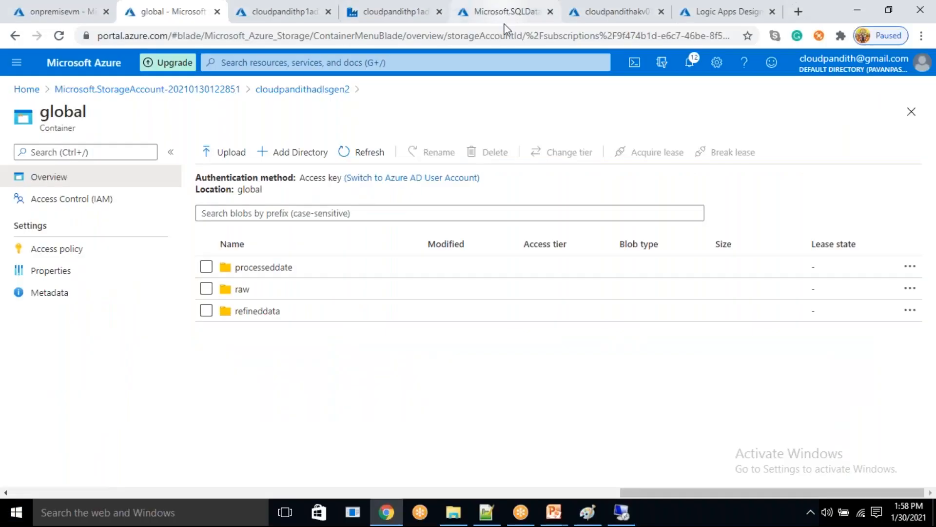
click(621, 513)
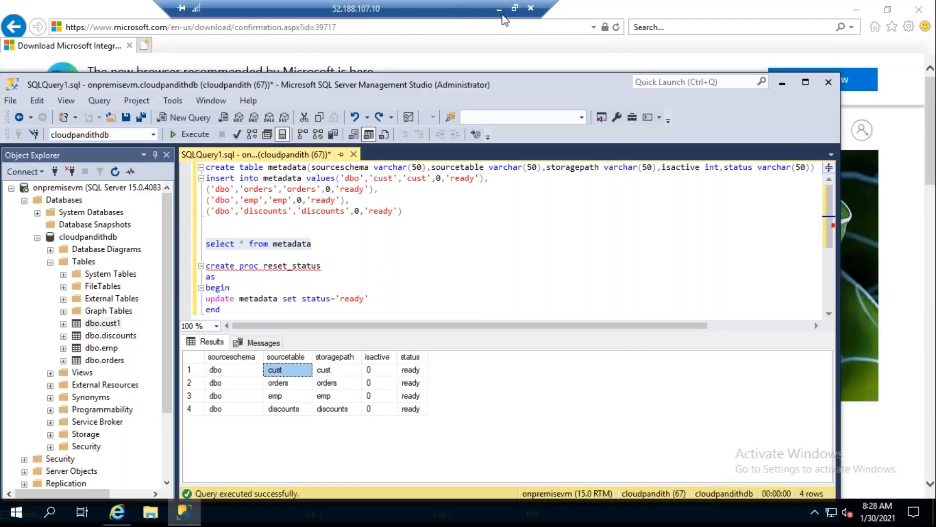
- Leave the remote VM, switch to Azure Data Factory, and start a debug run of the PL_OnpremiseSQLServer_ADLSGen2 pipeline
click(499, 9)
click(434, 4)
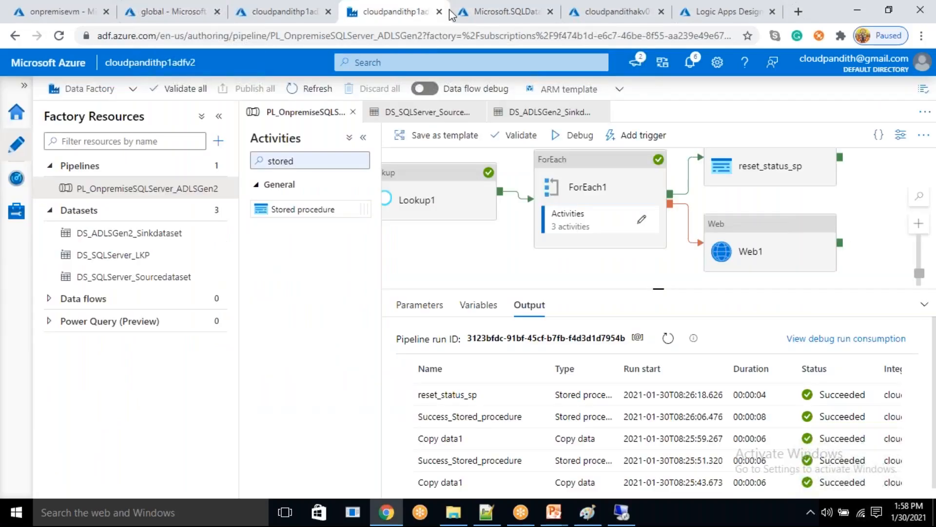
click(576, 135)
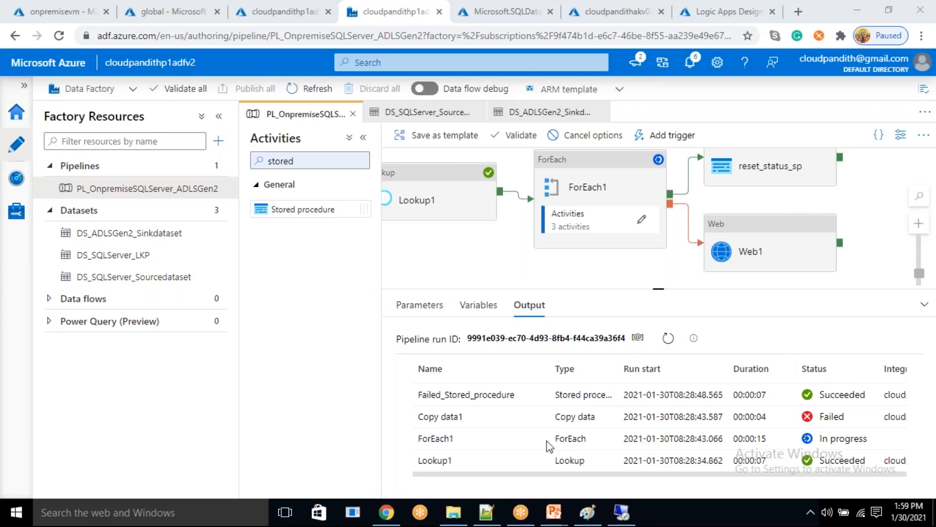
- Examine the input of the stored procedure activity for the orders table in the debug run output and close it
mouse_move(546, 419)
click(515, 419)
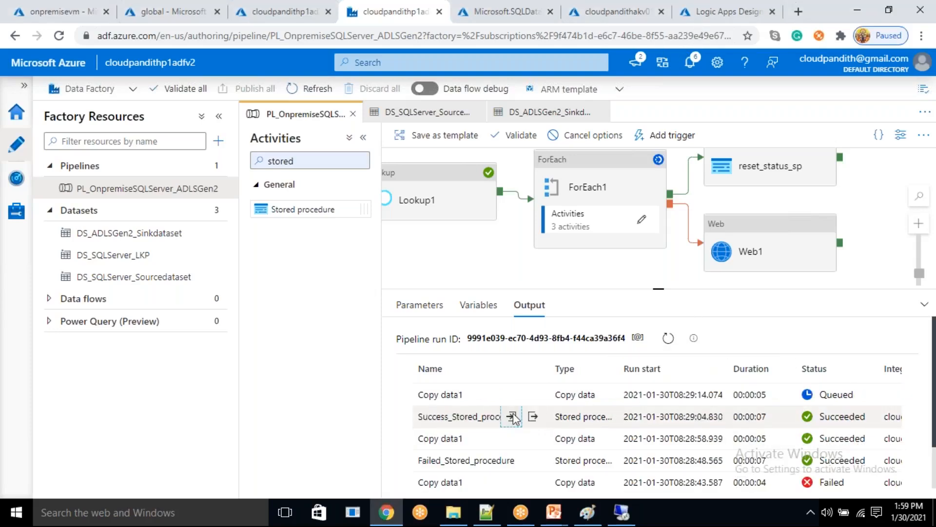
click(557, 463)
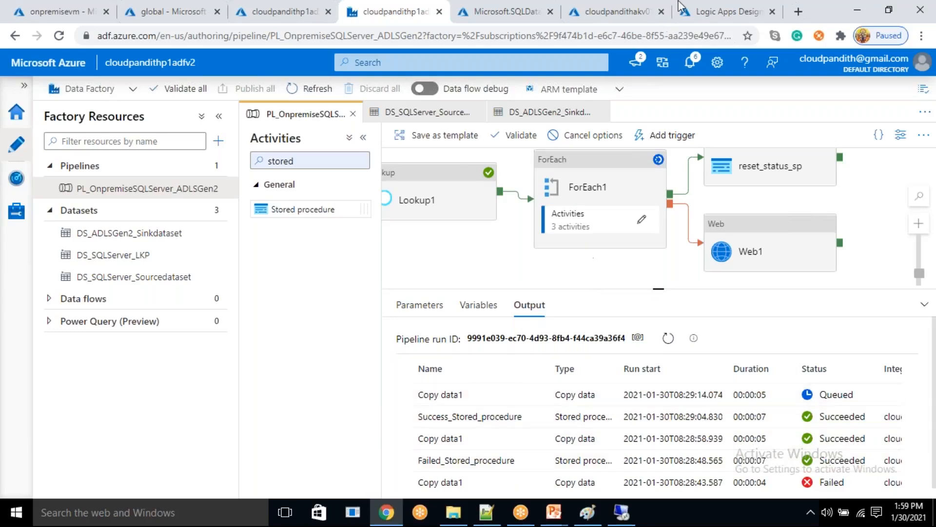
click(693, 11)
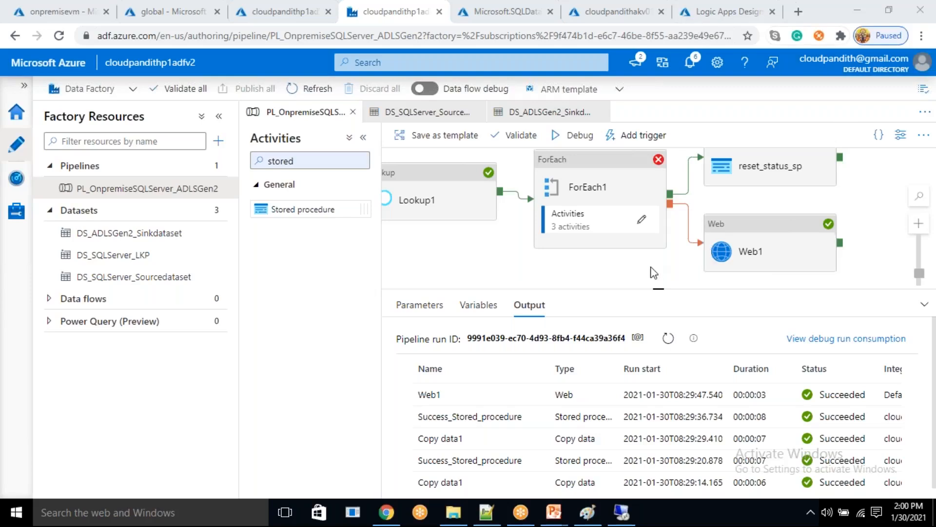
mouse_move(669, 247)
mouse_down()
mouse_move(666, 276)
mouse_move(667, 254)
mouse_up()
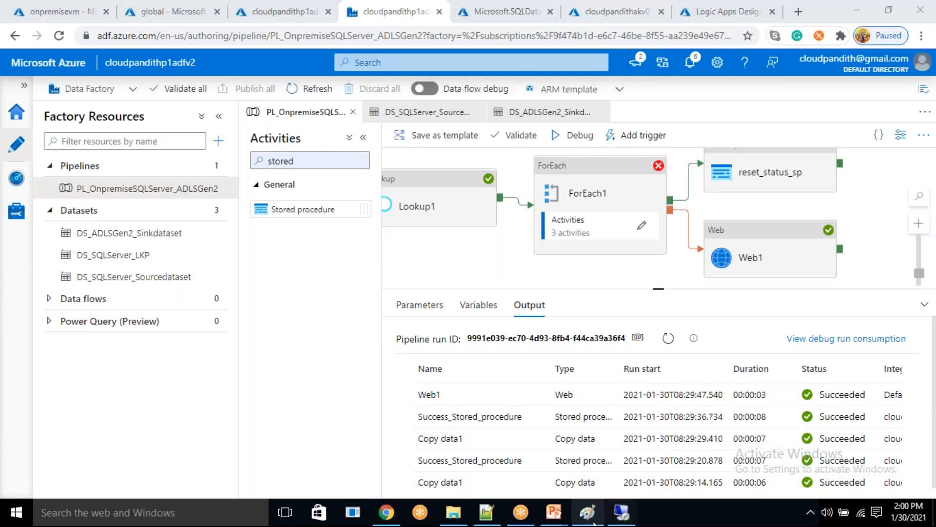
- Switch to the remote VM, rerun the metadata query, and examine the status of each table row
click(622, 512)
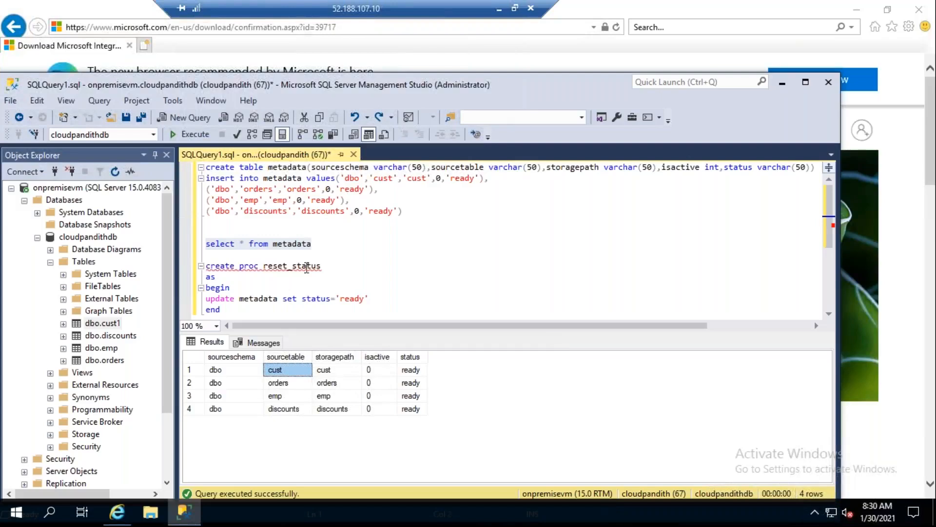
click(194, 135)
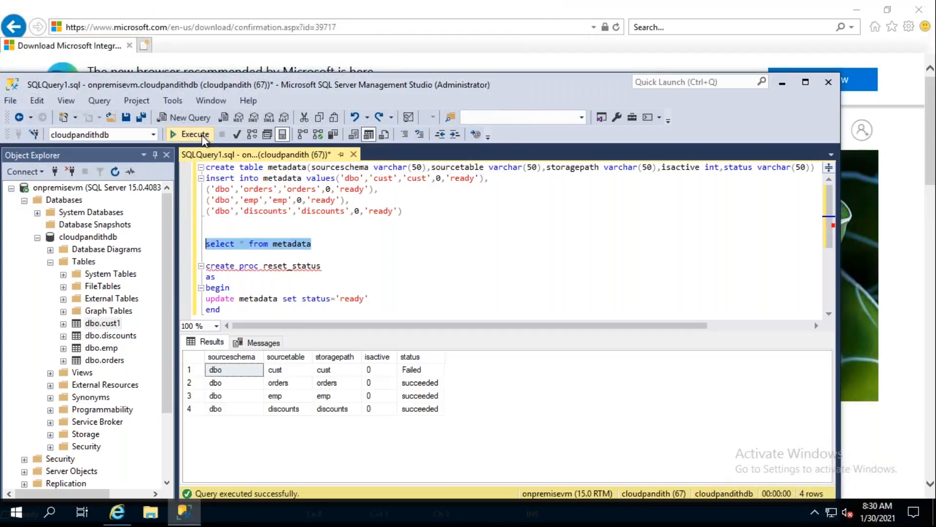
click(418, 385)
click(419, 399)
click(420, 410)
click(418, 372)
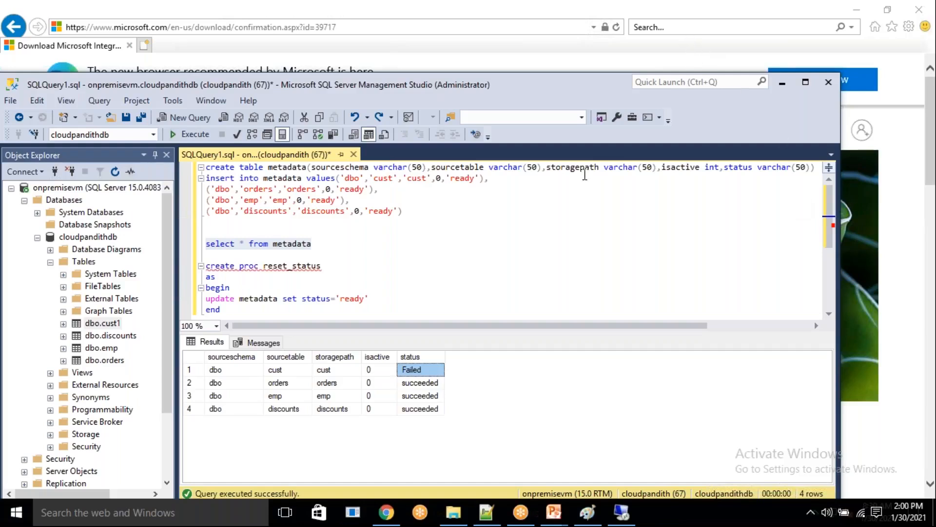
click(387, 512)
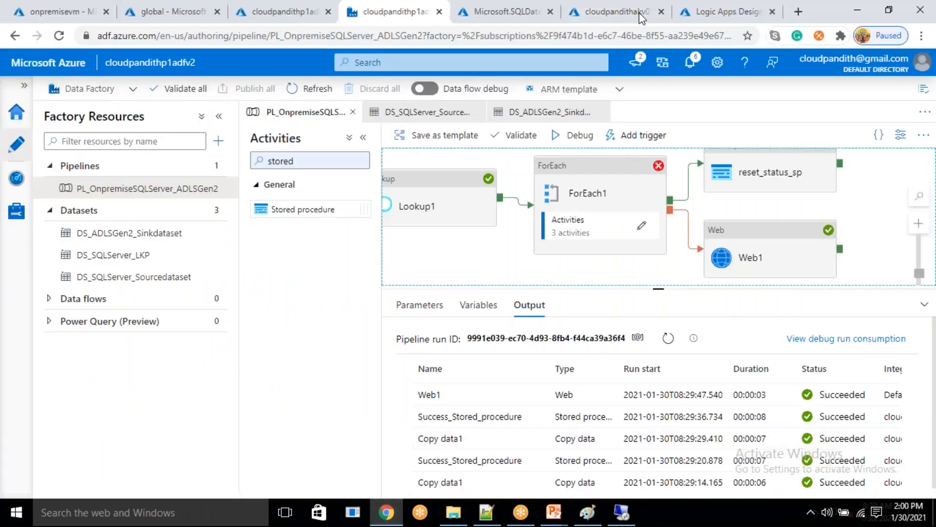
click(797, 12)
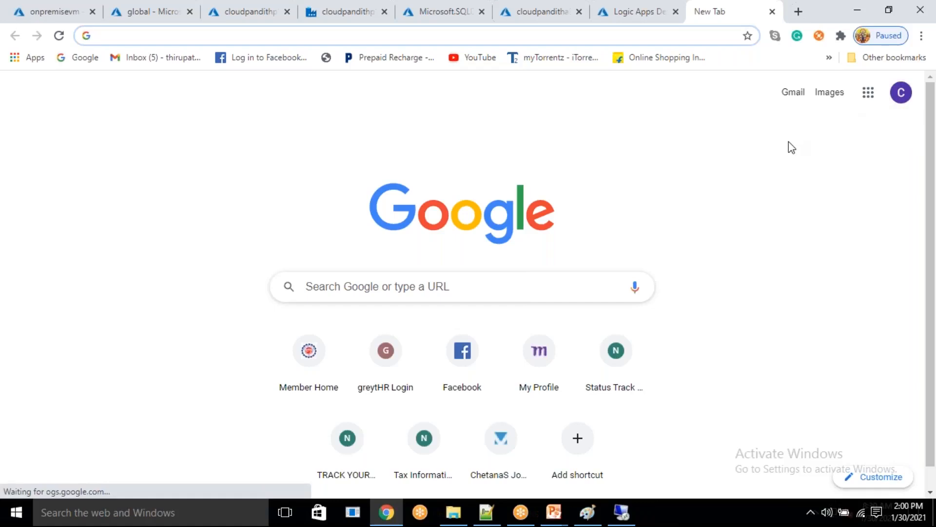
click(773, 12)
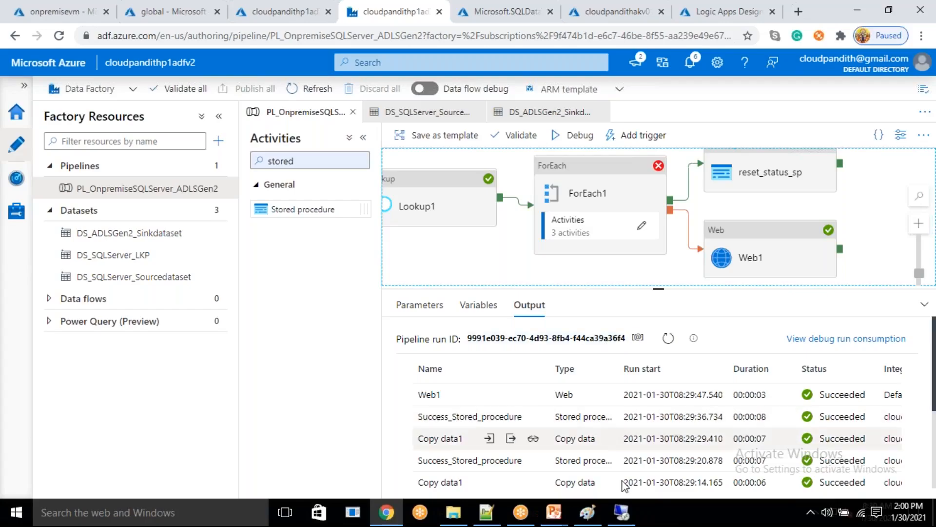
- Return to the remote VM's metadata results and compare the orders, emp and discounts rows with the cust row
click(622, 512)
drag(237, 383, 439, 412)
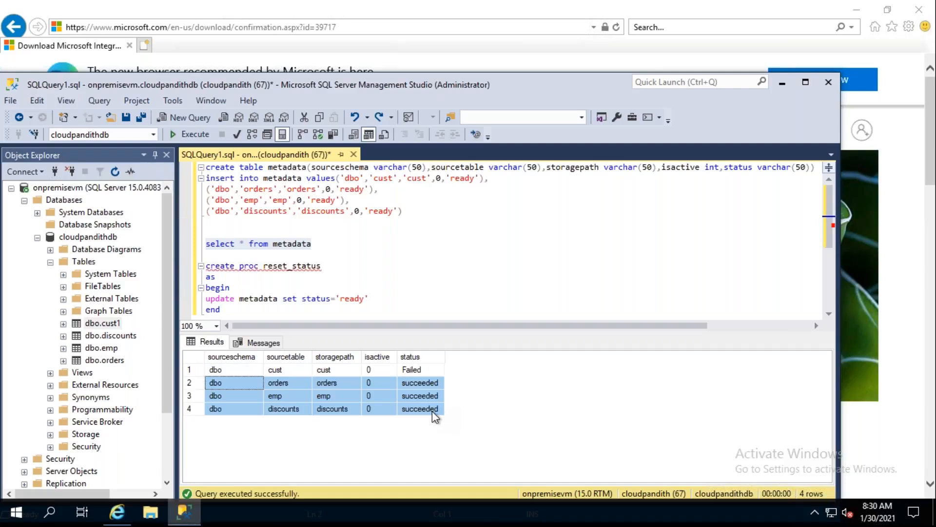
click(246, 371)
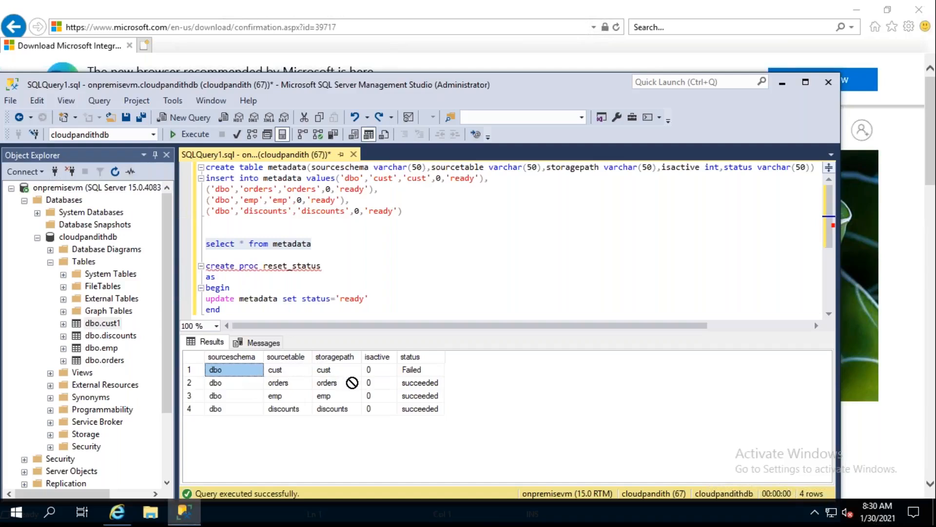
click(324, 375)
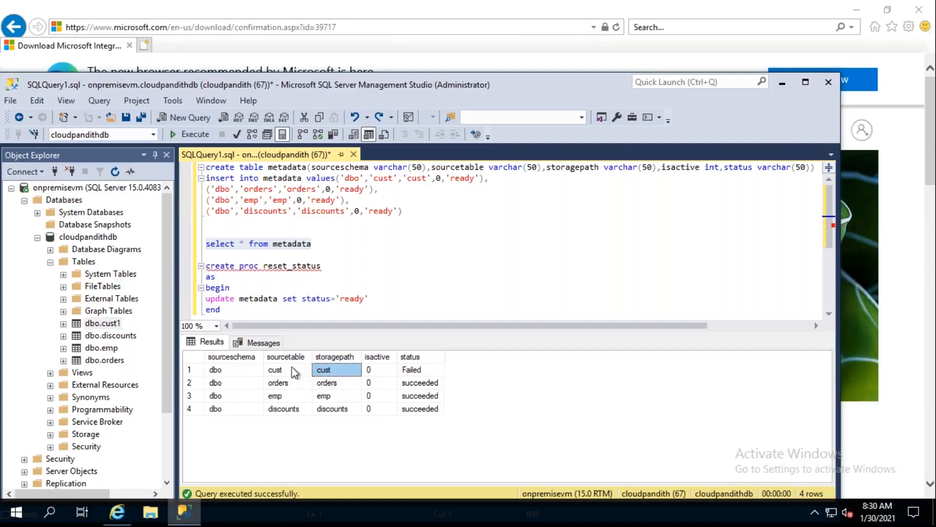
key(Left)
drag(297, 385, 308, 397)
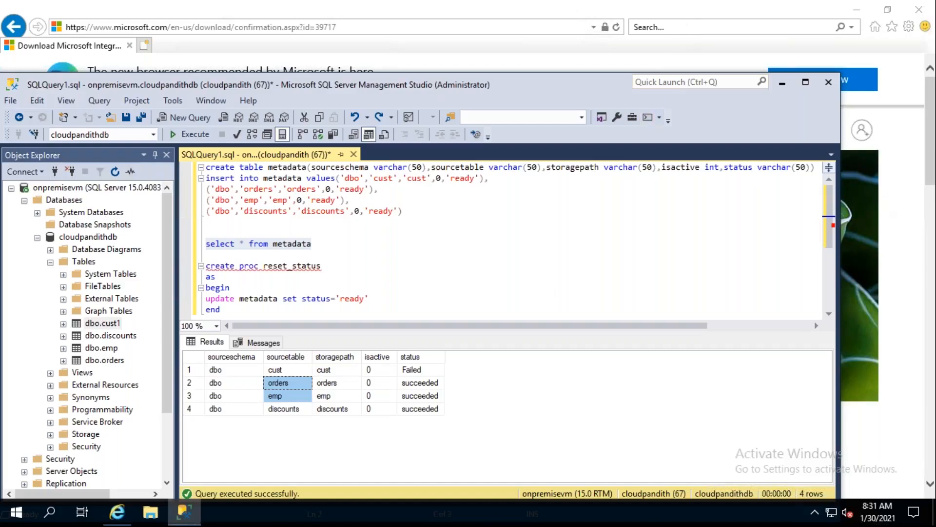
mouse_move(603, 4)
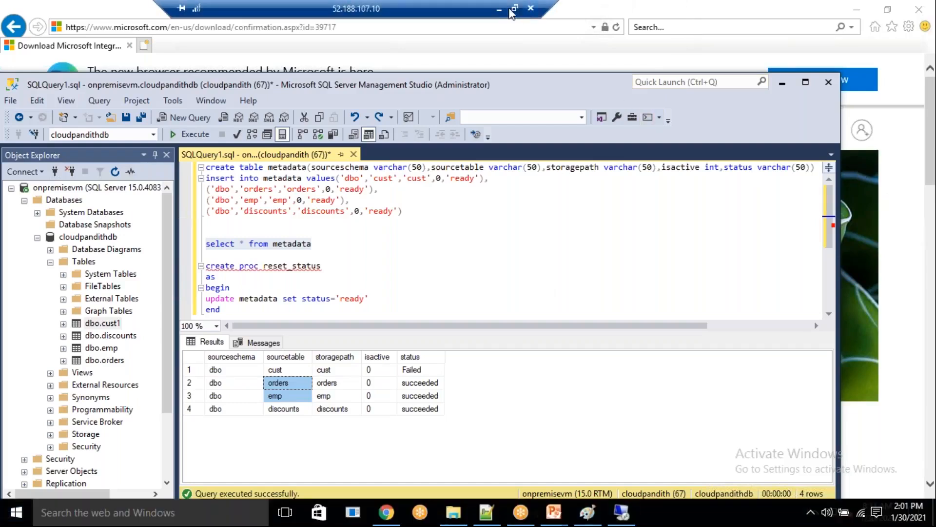
- Switch back to Azure Data Factory, start another debug run of the pipeline, and refresh its activity output
click(498, 9)
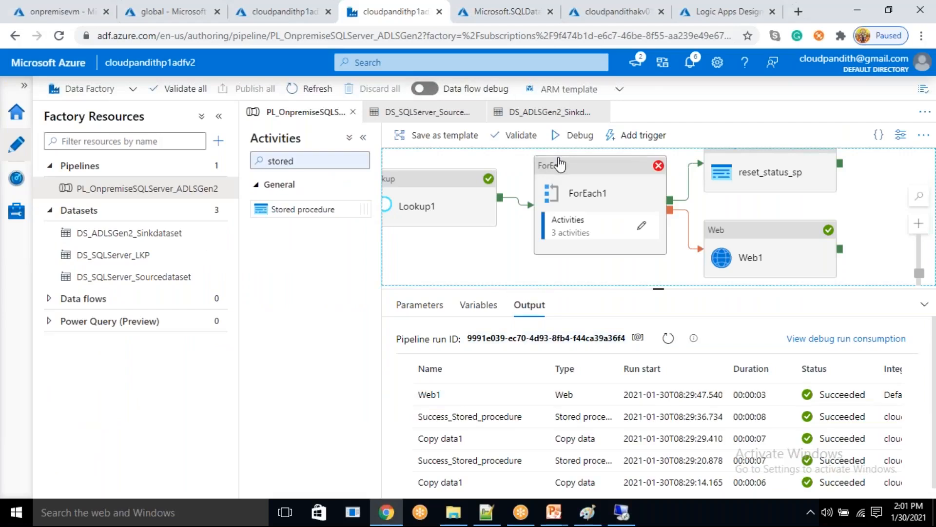
click(579, 141)
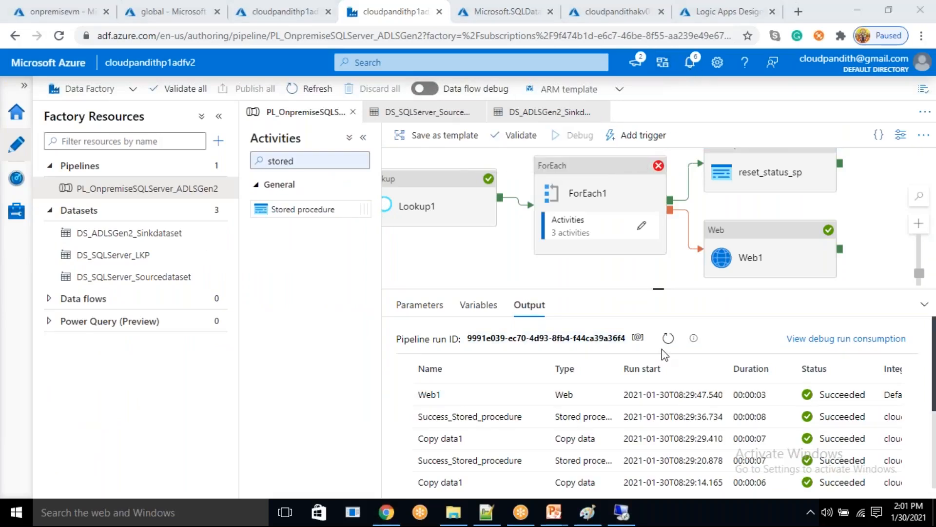
click(668, 337)
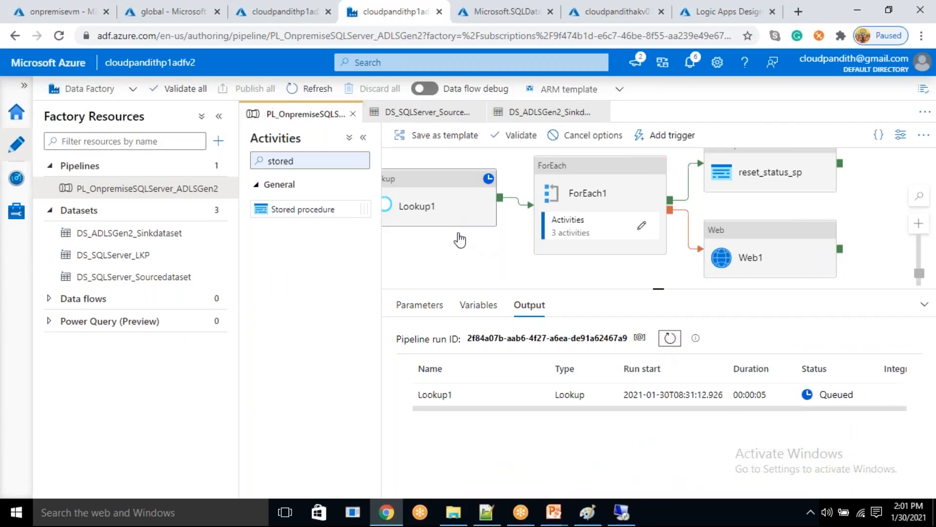
click(670, 344)
click(670, 345)
mouse_move(540, 400)
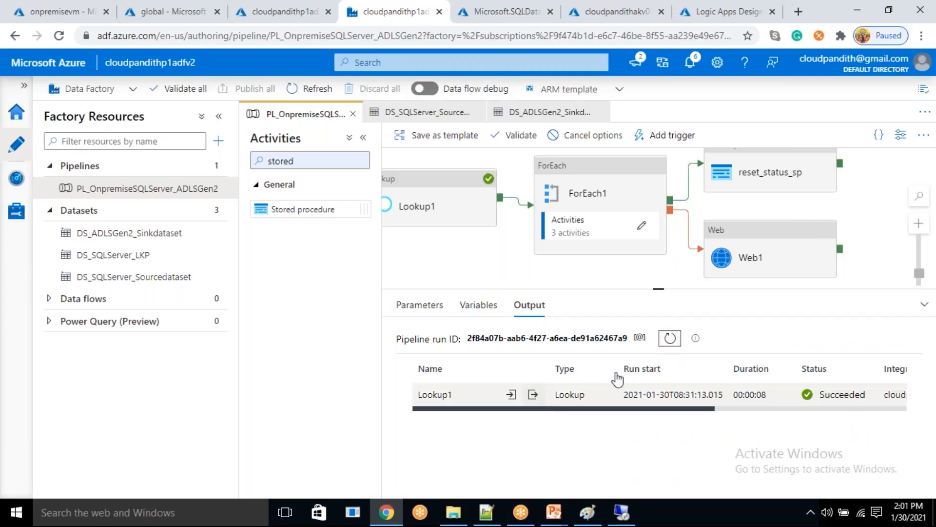
- Examine the Lookup1 activity's output in the debug run, including the status of the emp table entry, and close it
click(534, 396)
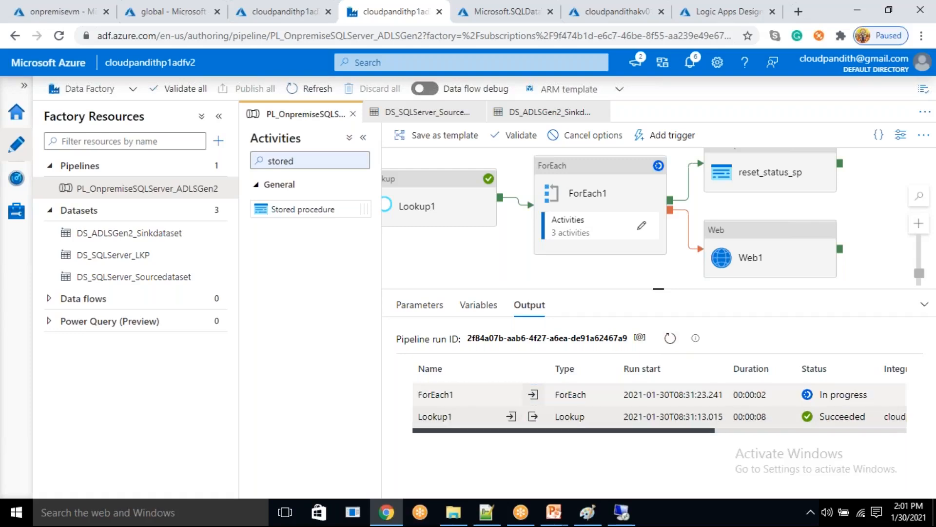
click(534, 416)
drag(435, 295, 518, 344)
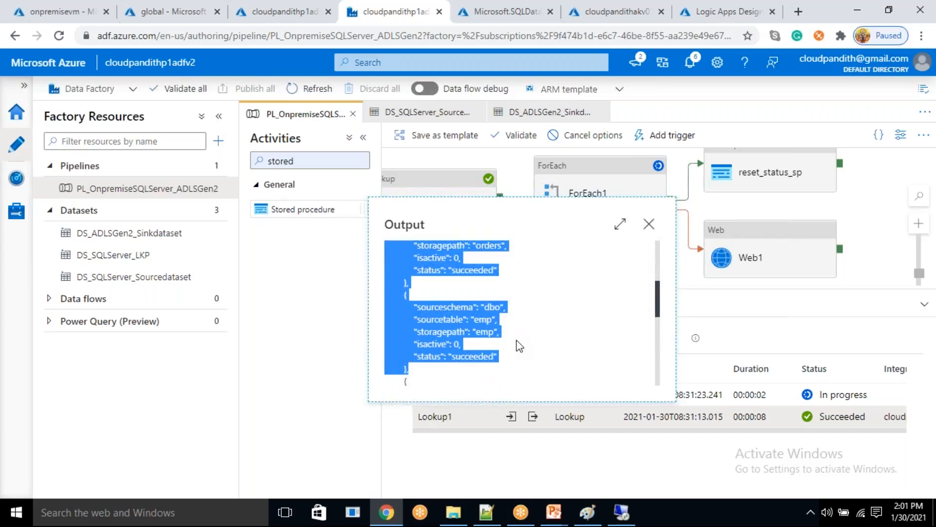
double_click(480, 356)
click(649, 227)
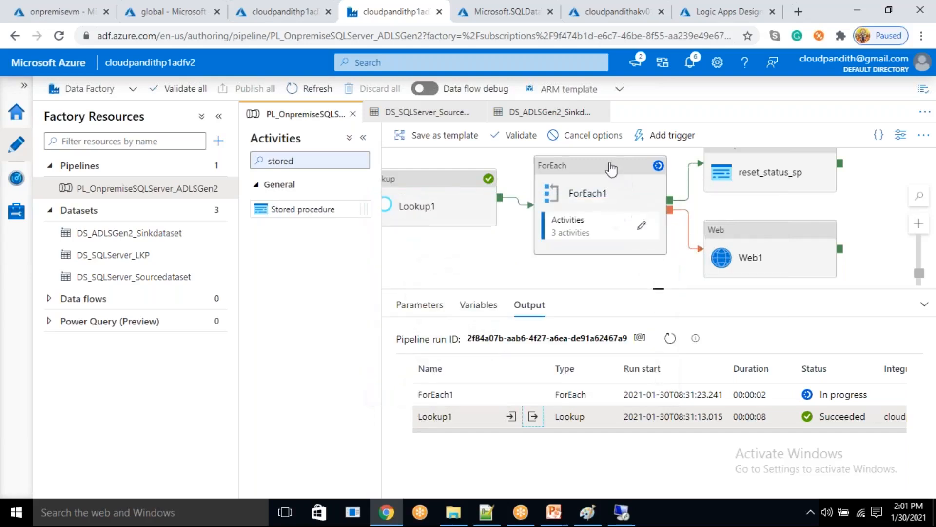
- Cancel the current debug run, check the input item count passed to ForEach1, and refresh the activity output
click(592, 137)
click(597, 184)
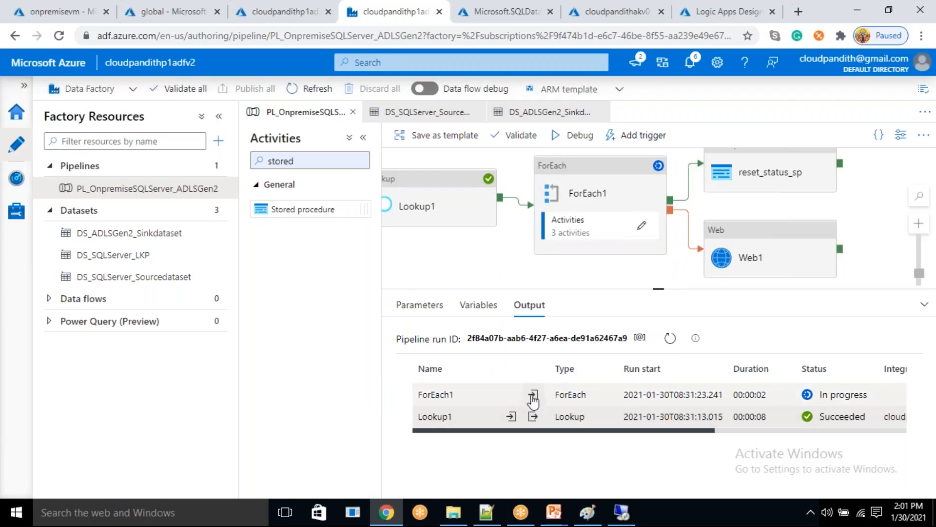
click(511, 416)
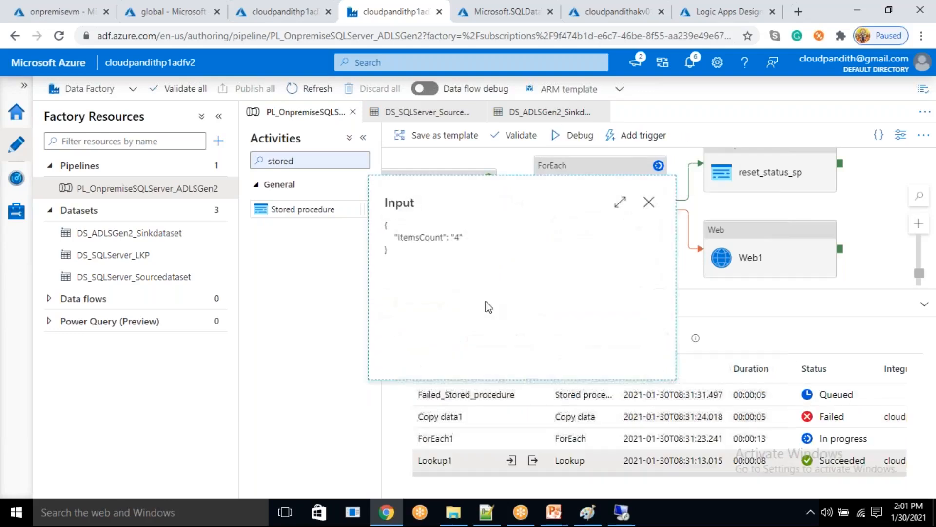
click(648, 203)
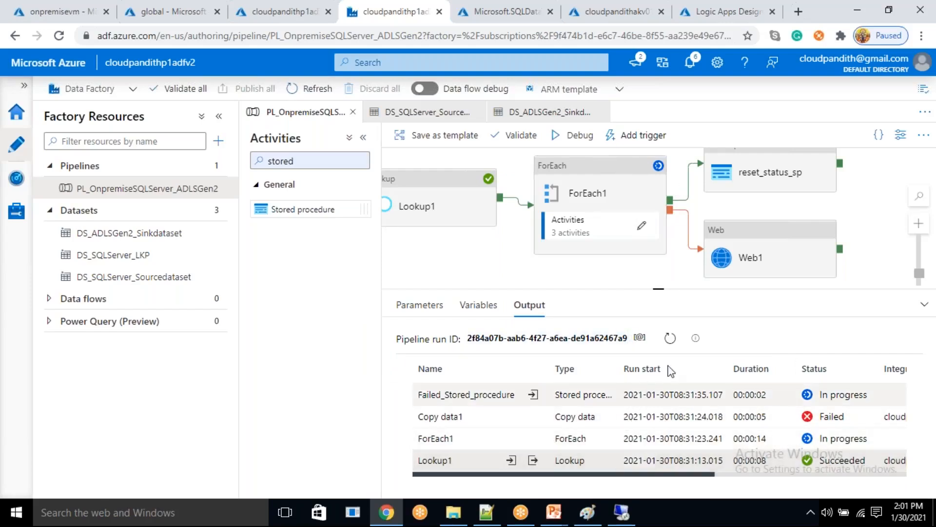
click(670, 338)
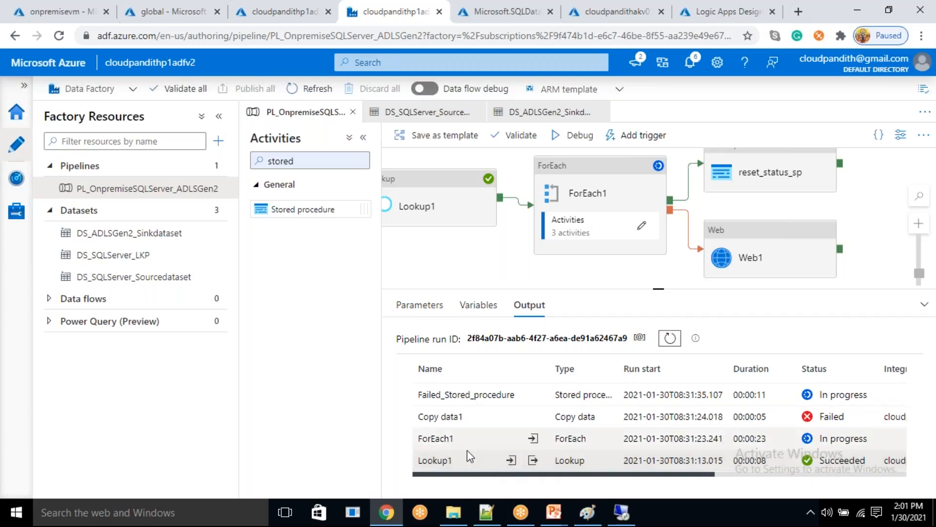
- Open the Lookup1 activity's settings and examine the status value in its metadata query
click(425, 195)
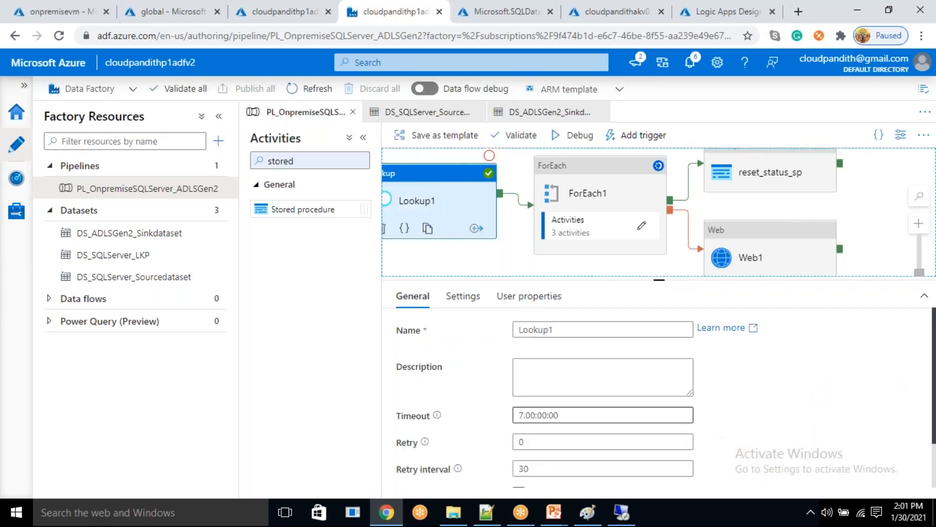
click(471, 298)
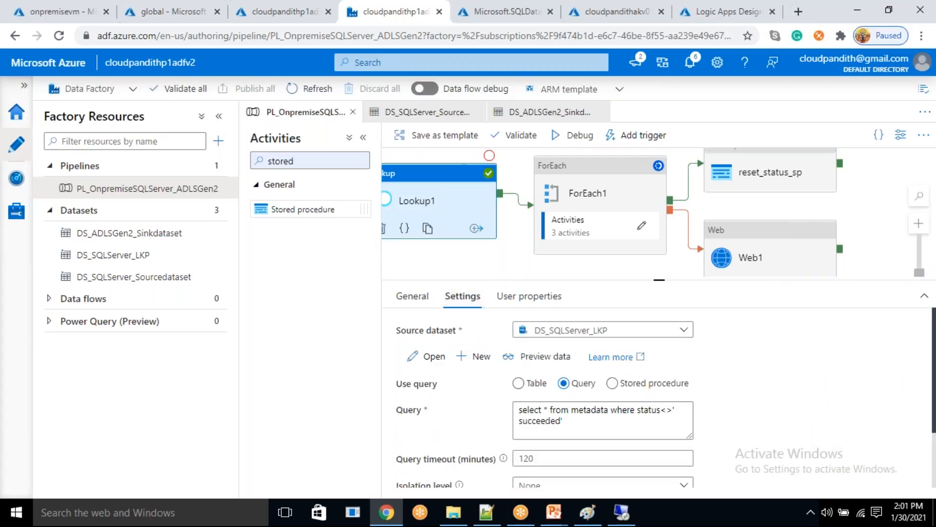
double_click(541, 421)
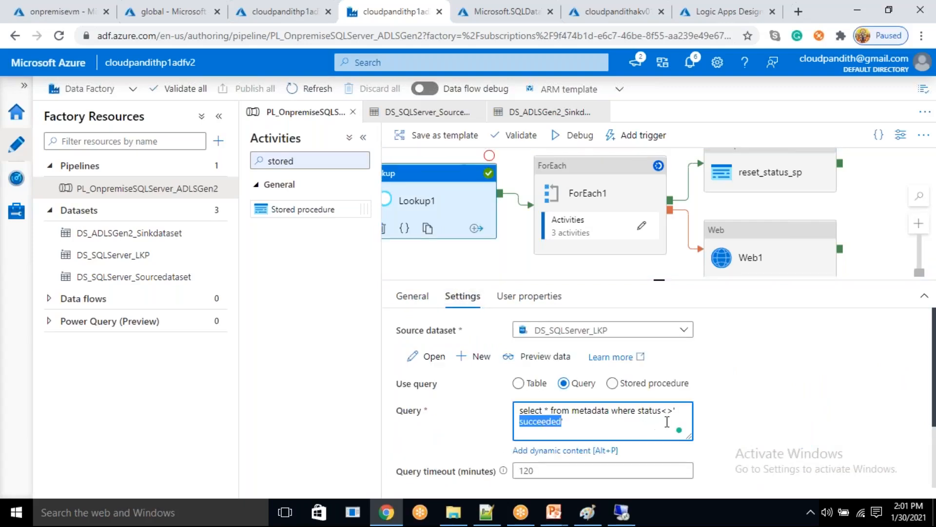
- Switch to the remote VM, check the orders row's status value in the metadata results, and return to Azure Data Factory
click(621, 512)
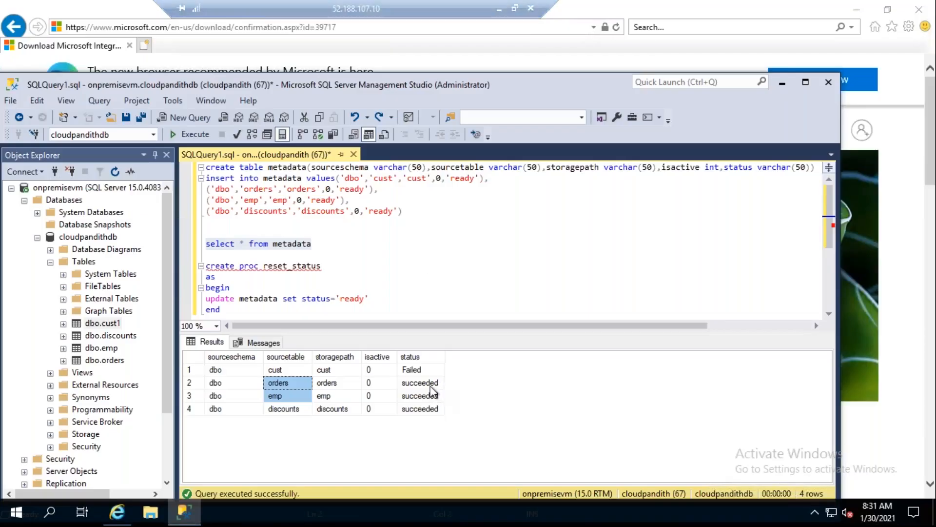
click(431, 386)
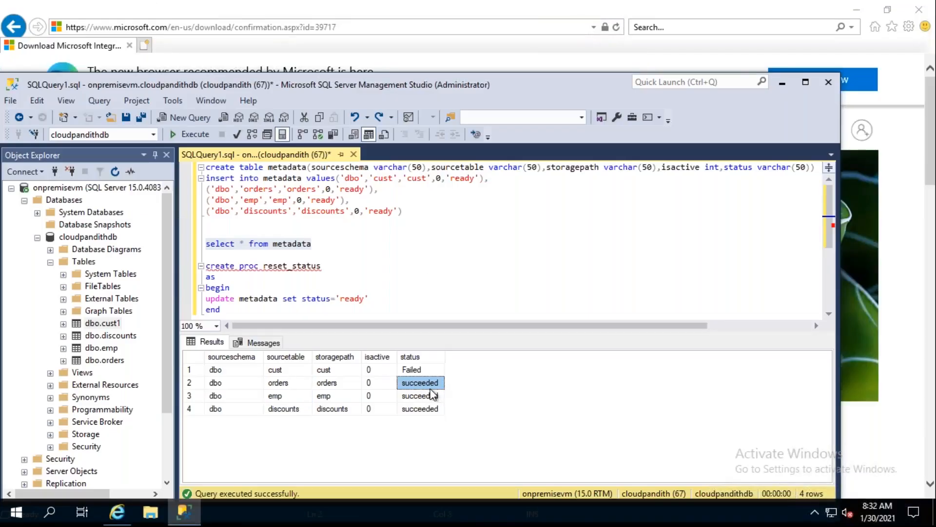
key(alt+Tab)
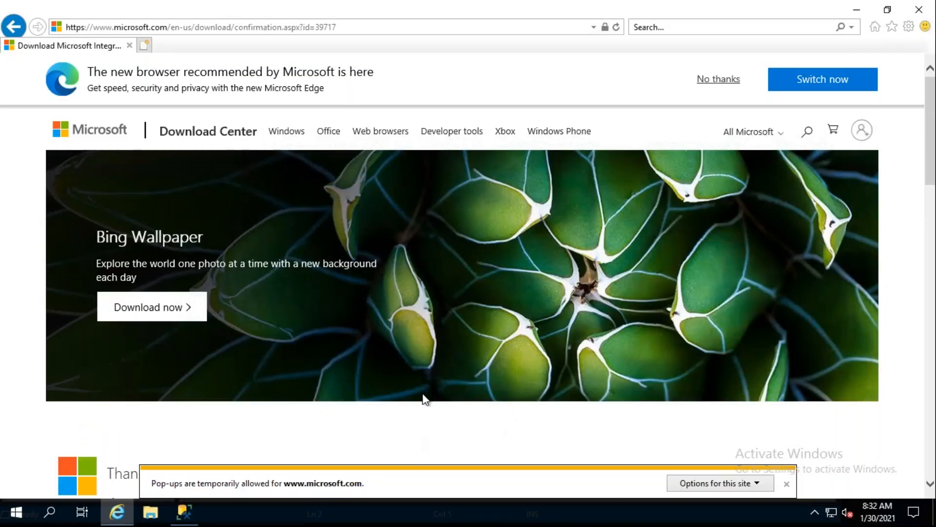
key(alt+Tab)
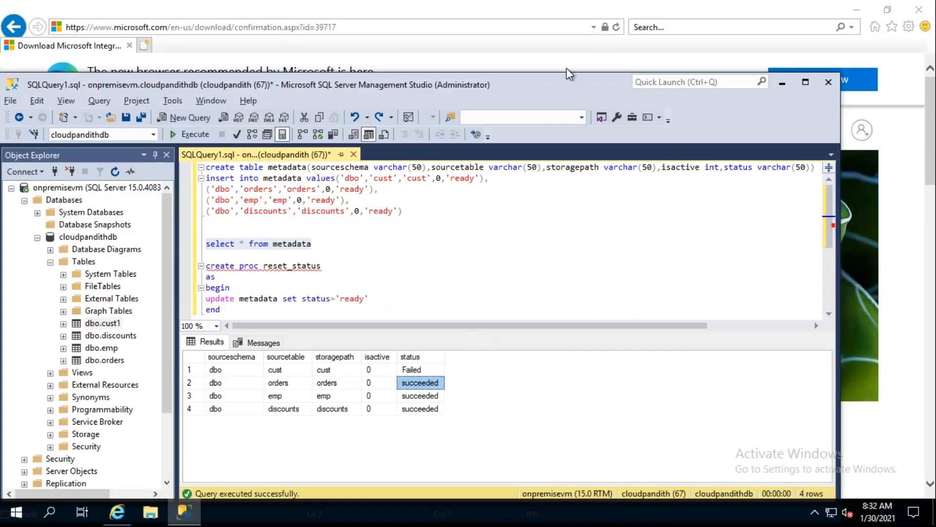
click(499, 9)
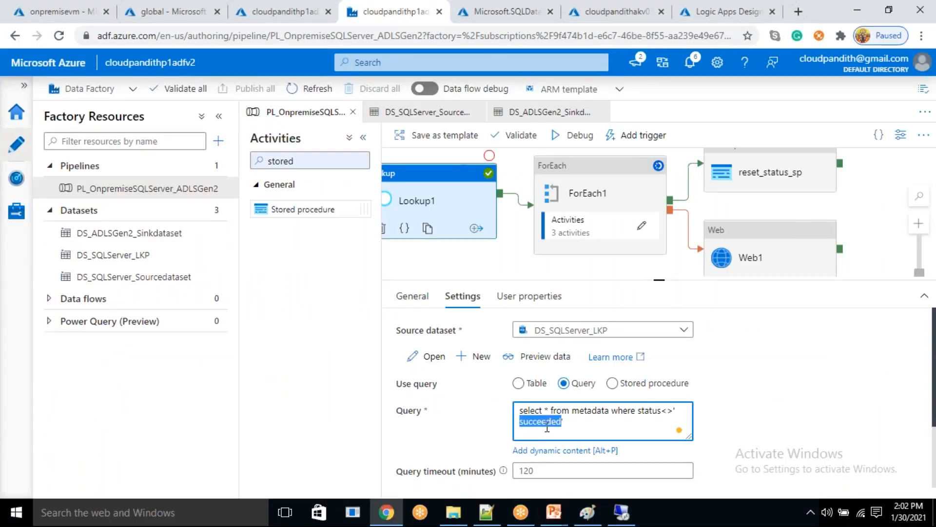
- Preview the data returned by the Lookup1 query and move the preview aside to uncover the query text
click(564, 423)
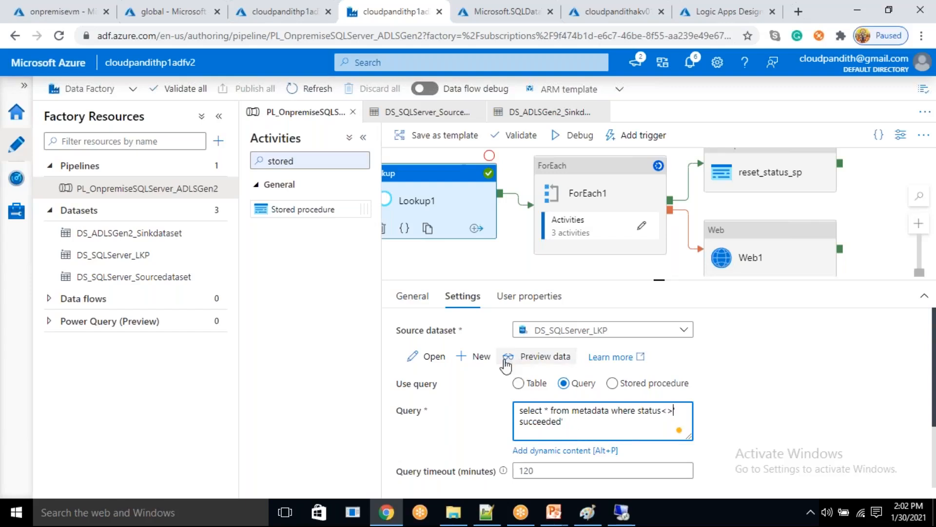
click(536, 356)
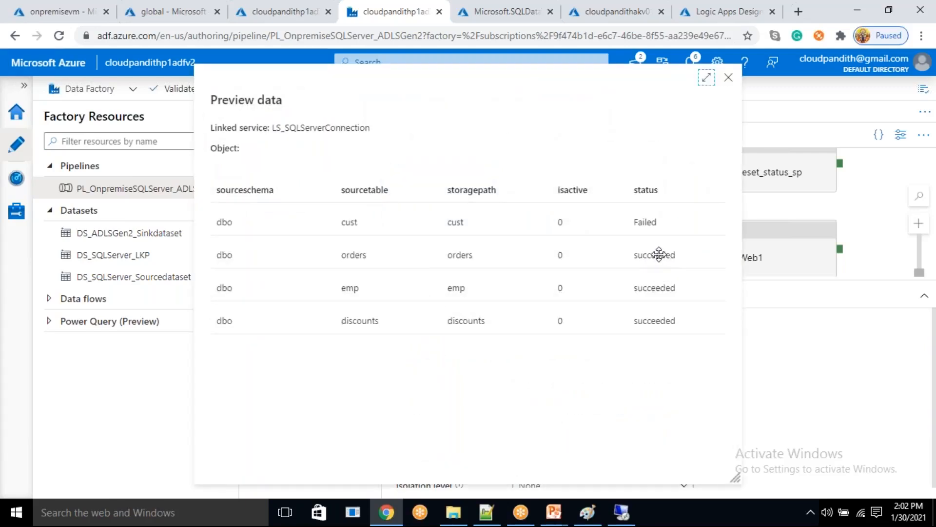
drag(642, 79, 672, 249)
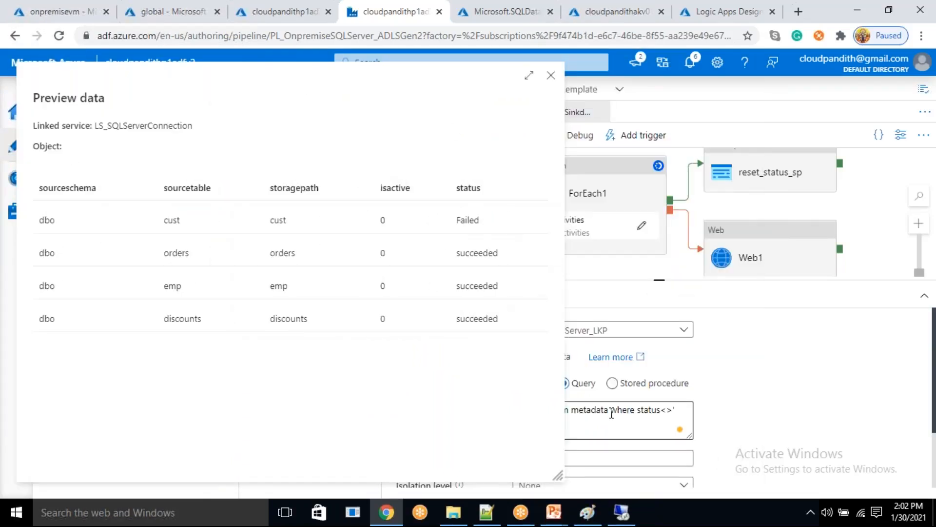
- Correct the Lookup1 query to select * from metadata where status<>'succeeded', removing the stray whitespace inside the quotes, and check its data preview
click(573, 410)
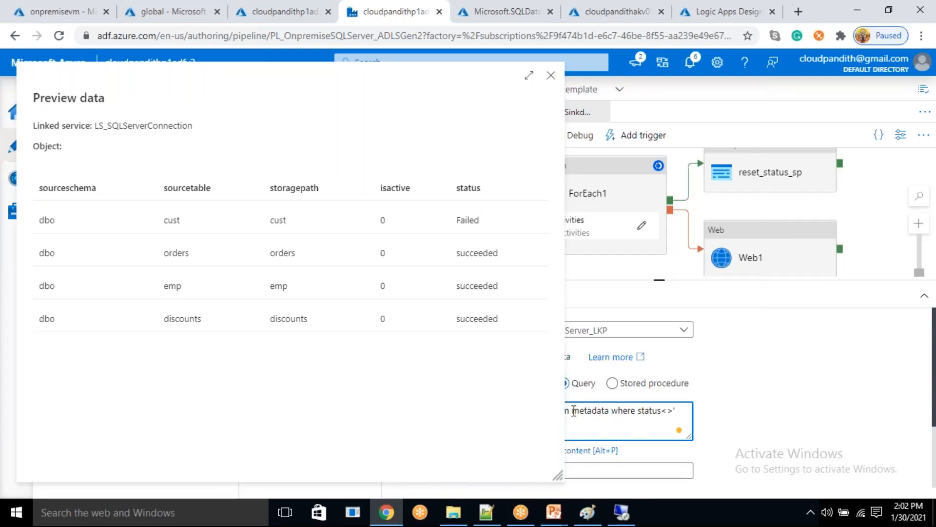
key(Return)
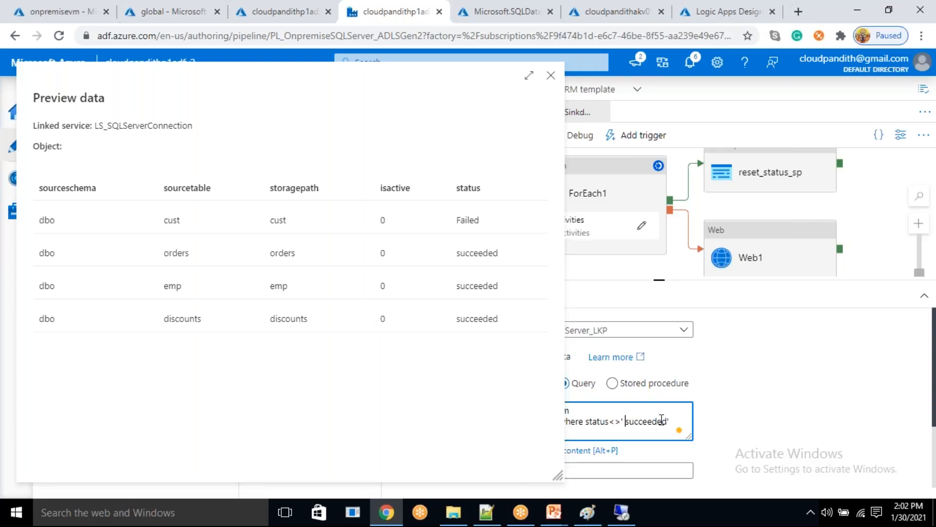
key(BackSpace)
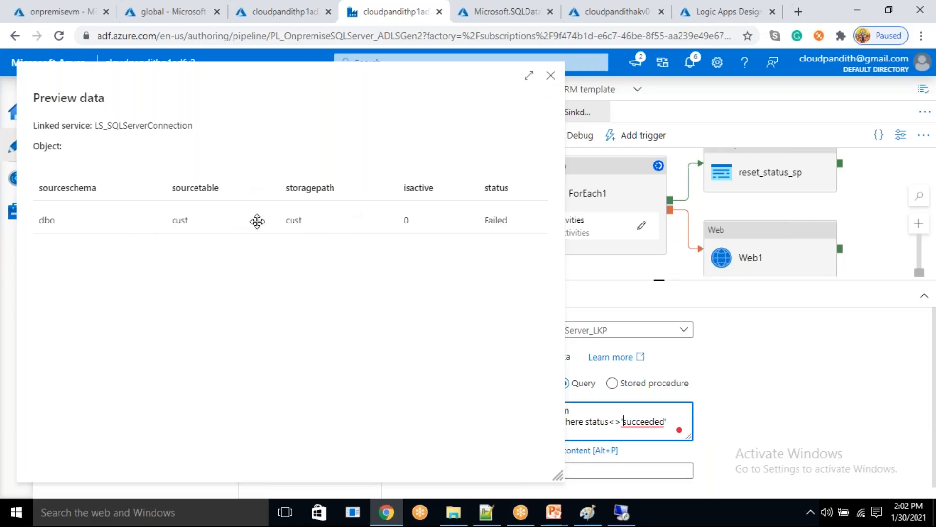
click(551, 76)
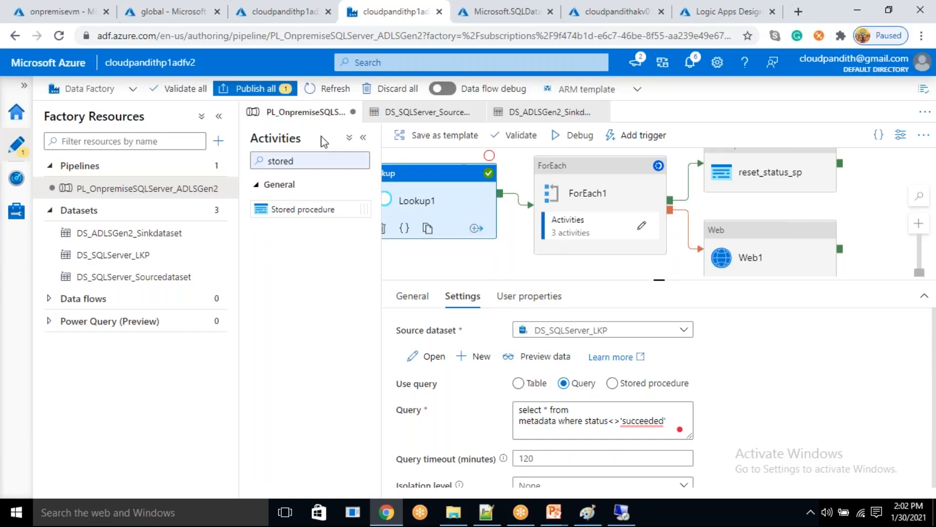
- Publish the pipeline change, start a new debug run, and refresh its activity output
click(280, 90)
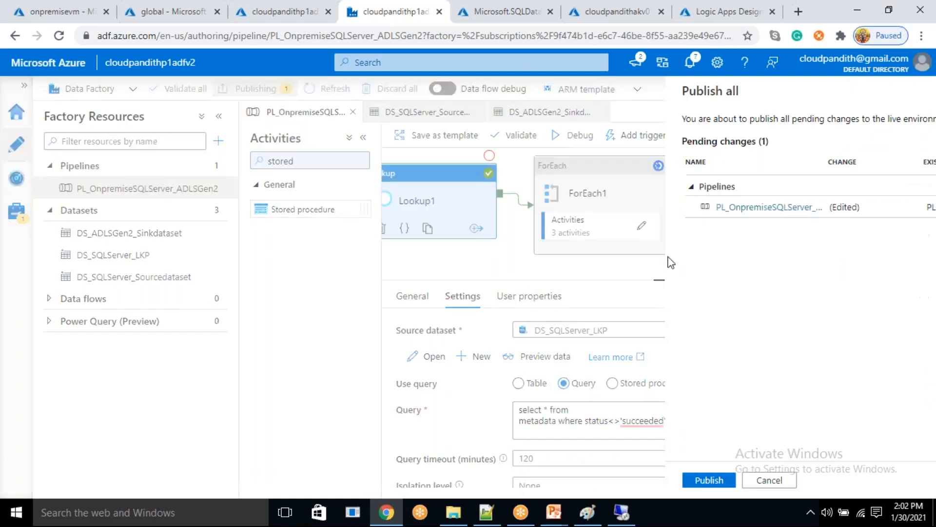
click(549, 480)
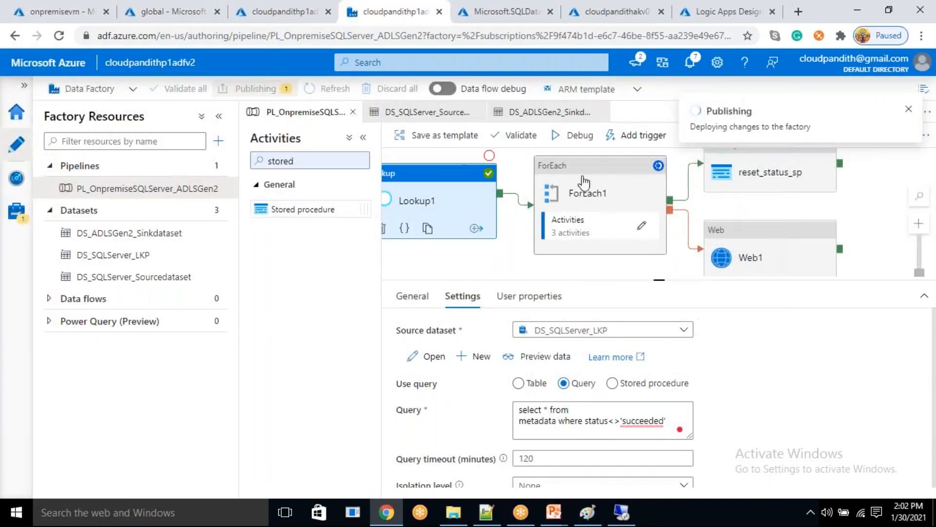
click(578, 136)
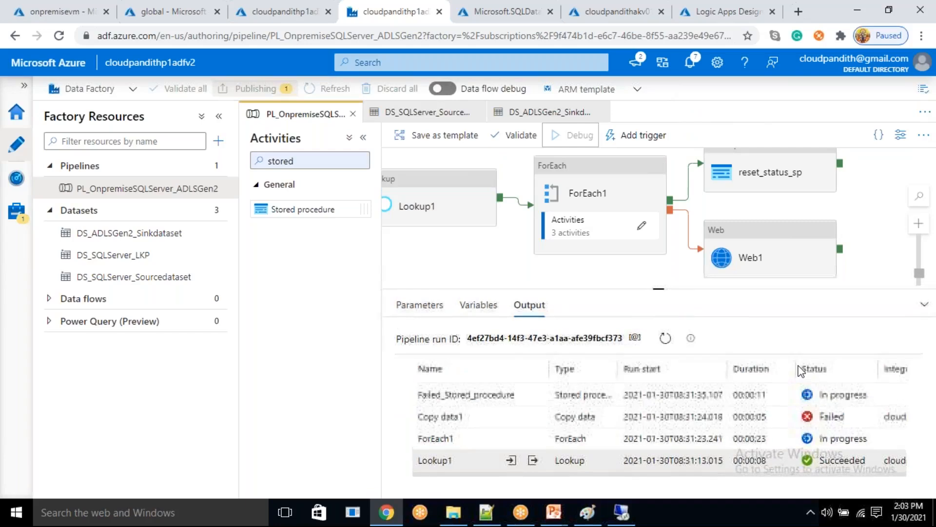
click(667, 340)
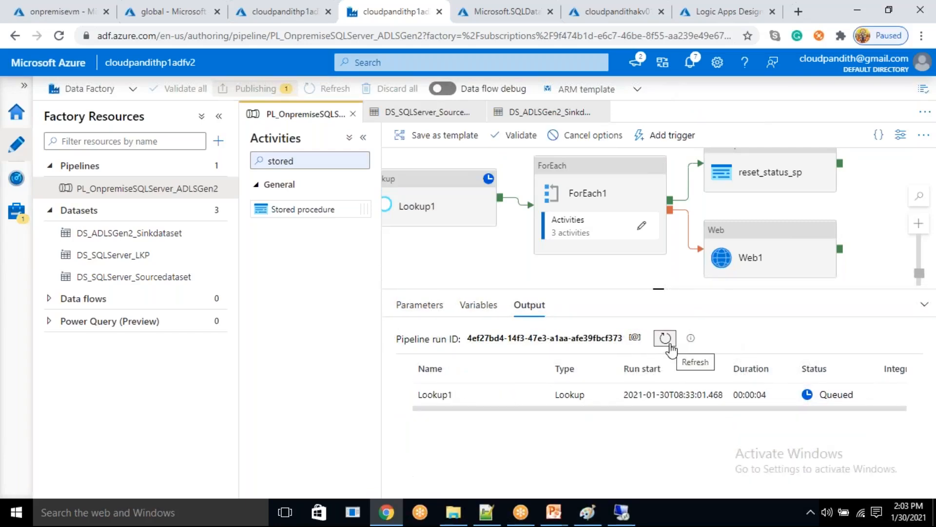
click(671, 349)
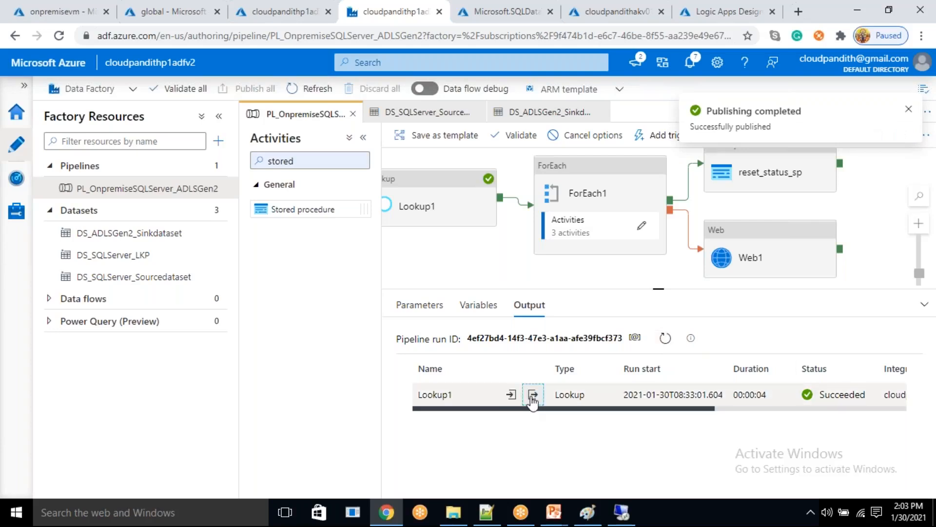
- Examine the row count and the cust table entry in the new run's Lookup1 output, and close it
click(532, 396)
drag(427, 261, 480, 324)
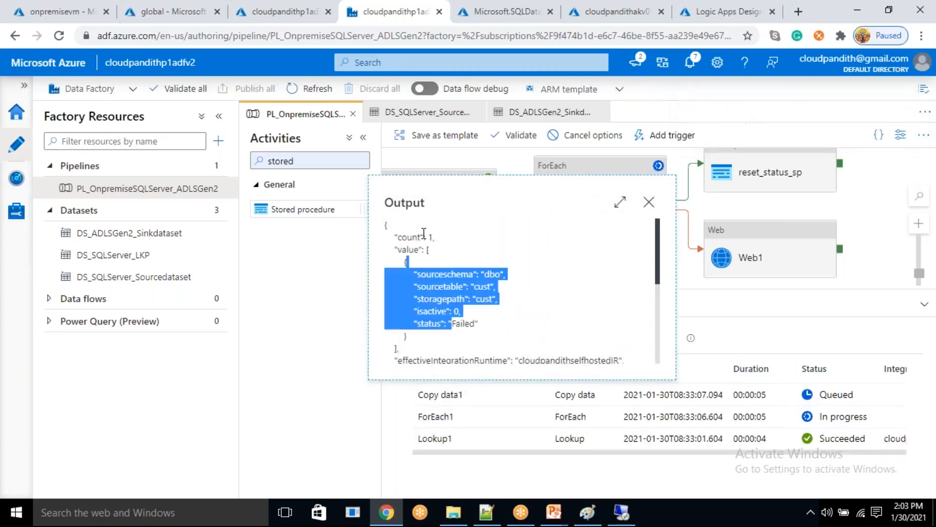
click(425, 238)
click(649, 203)
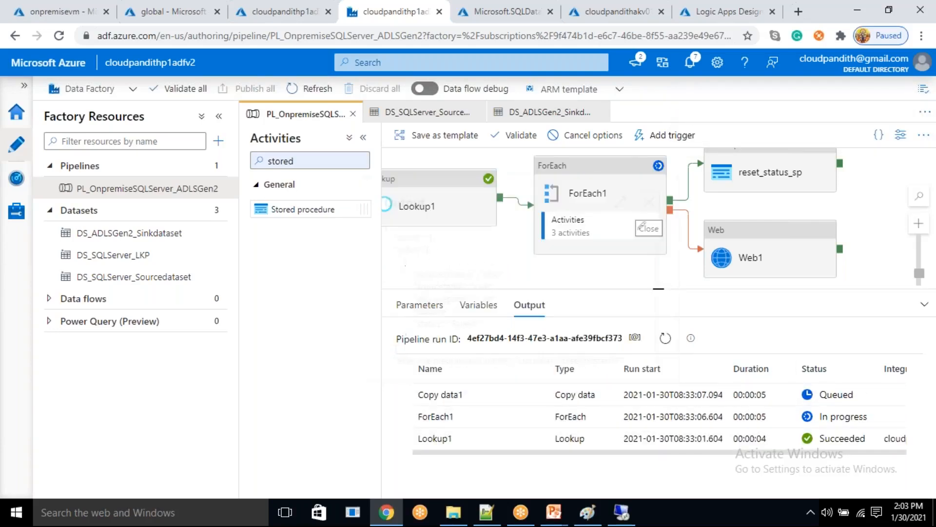
- Examine the item count in the ForEach1 activity's input and close it
click(530, 417)
drag(429, 259, 477, 259)
click(510, 274)
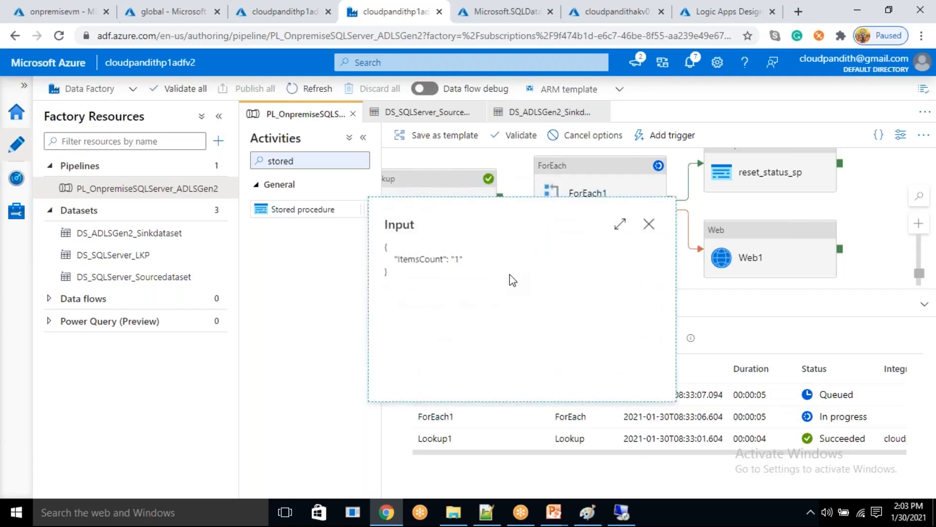
click(649, 223)
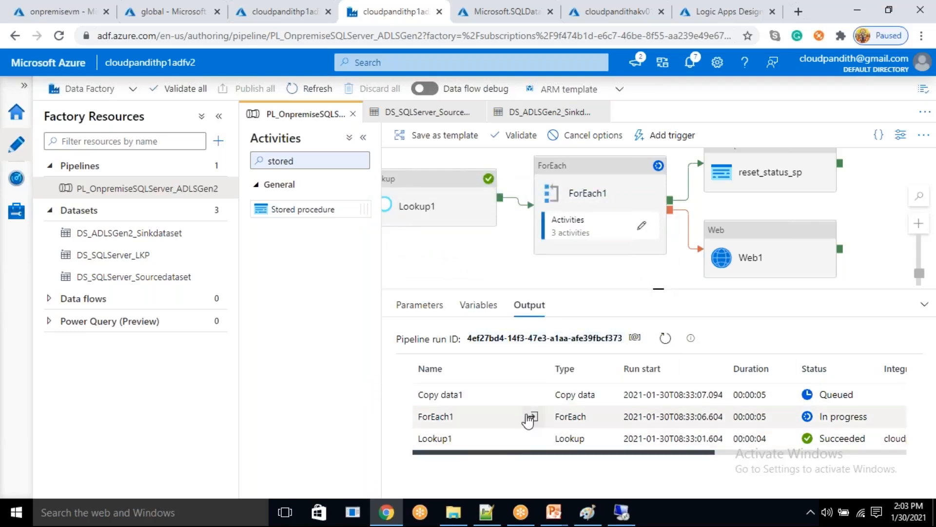
- Refresh the debug run's activity output to follow the copy, failure procedure and web activities
click(665, 338)
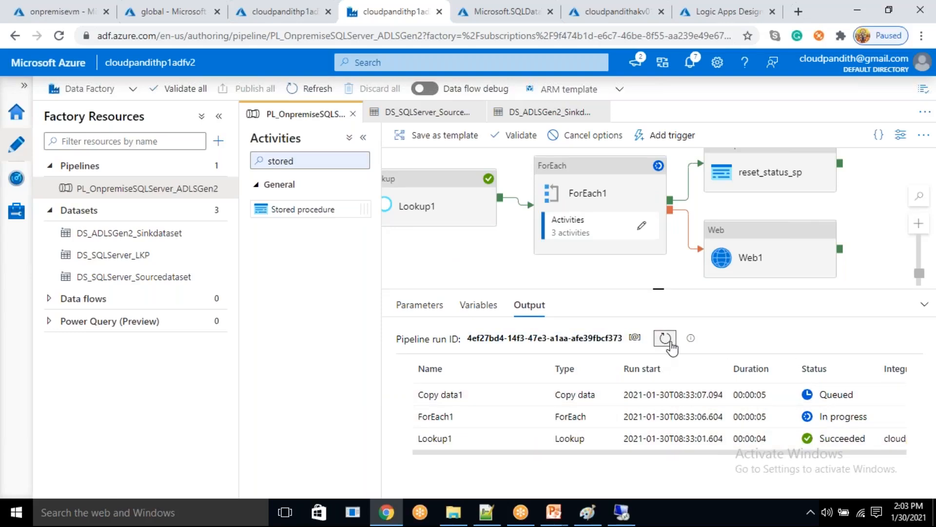
click(665, 338)
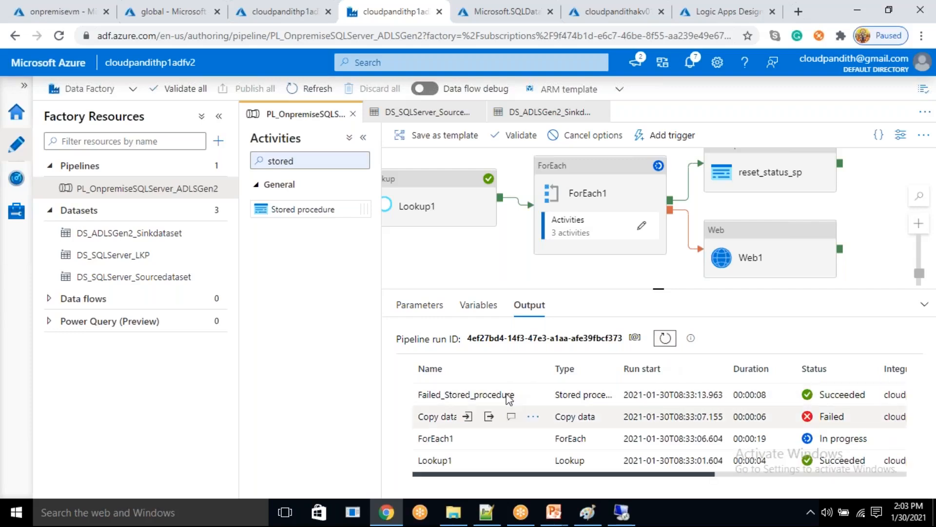
click(665, 338)
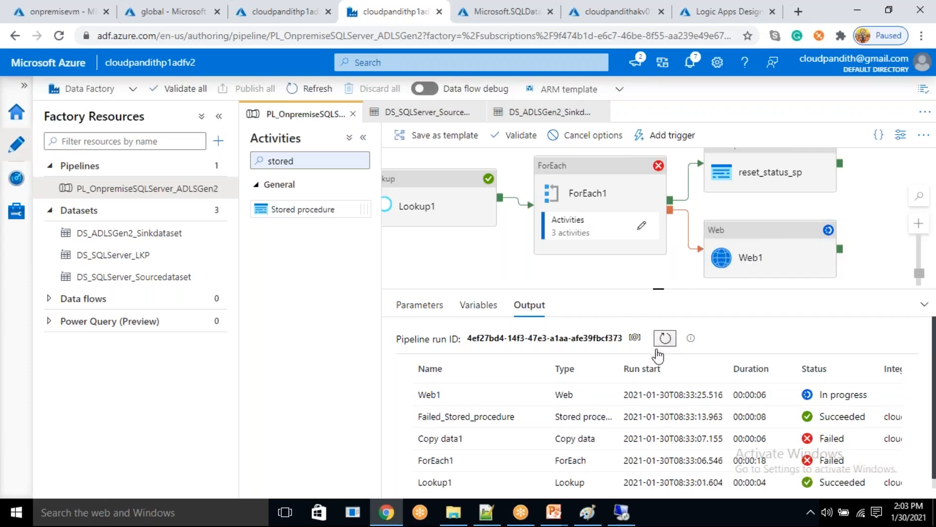
- Switch to the remote SQL Server Management Studio session and rename the customer source table to cust
click(621, 516)
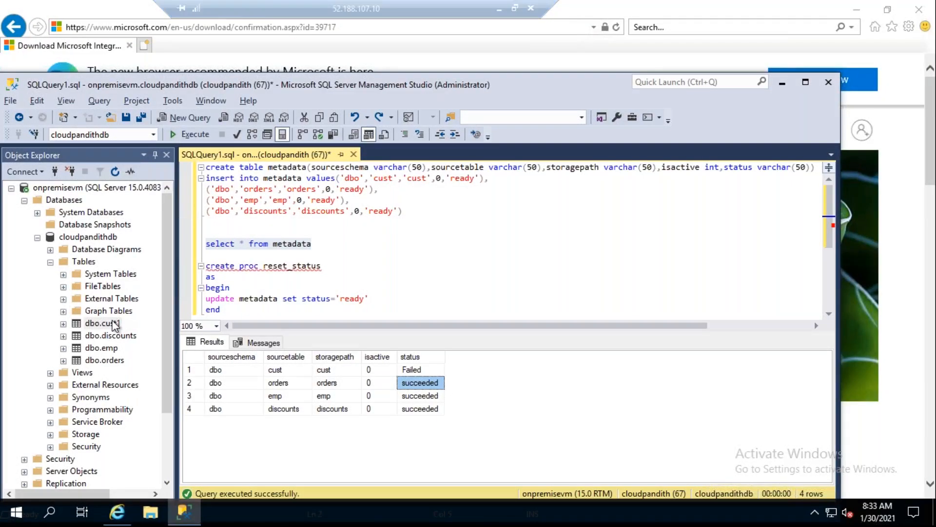
right_click(114, 324)
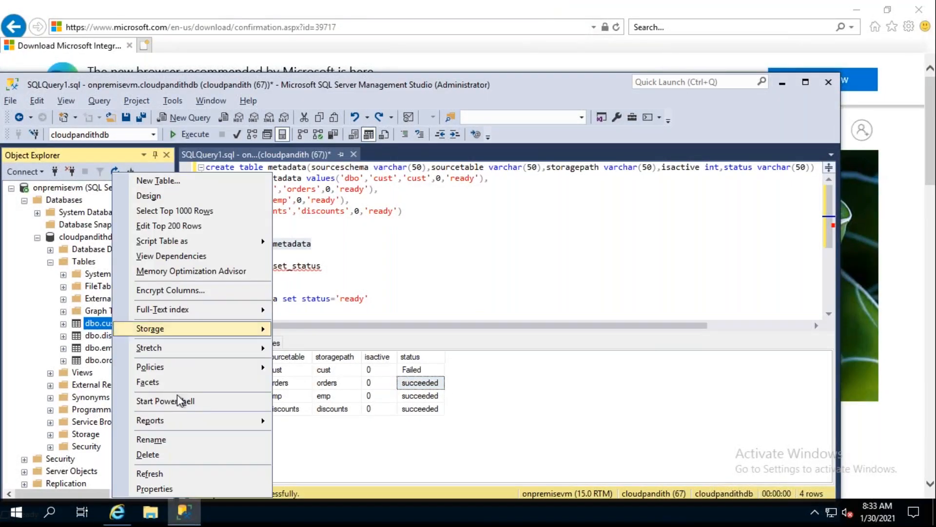
click(161, 440)
click(111, 325)
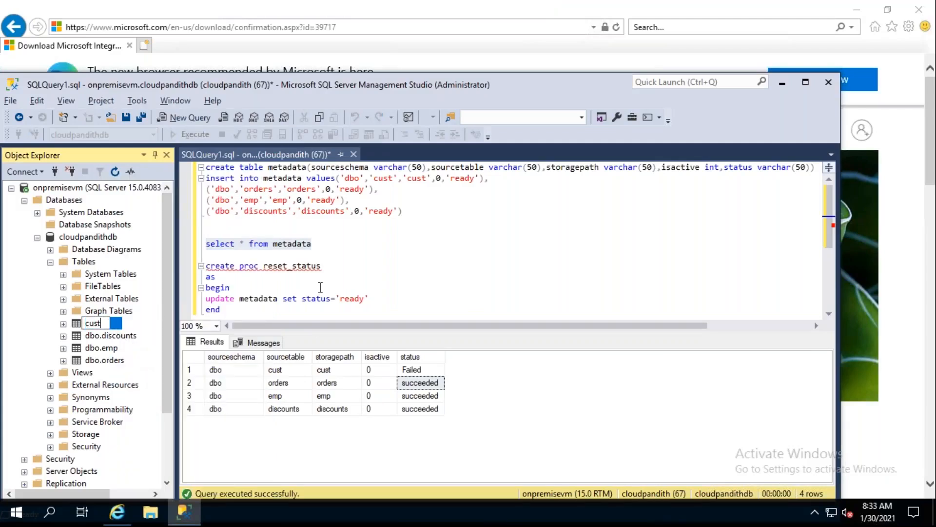
click(436, 273)
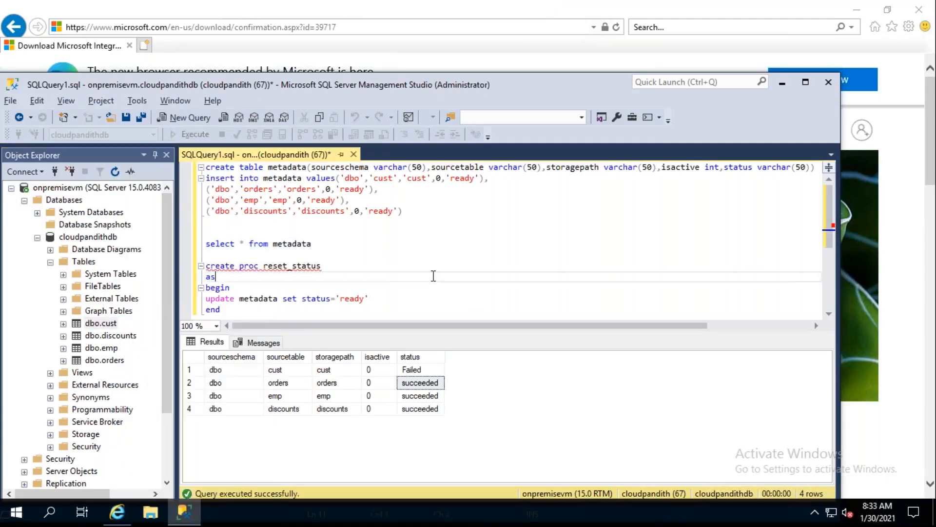
- Minimize Management Studio and the remote session, and start a new debug run of the Data Factory pipeline
click(783, 84)
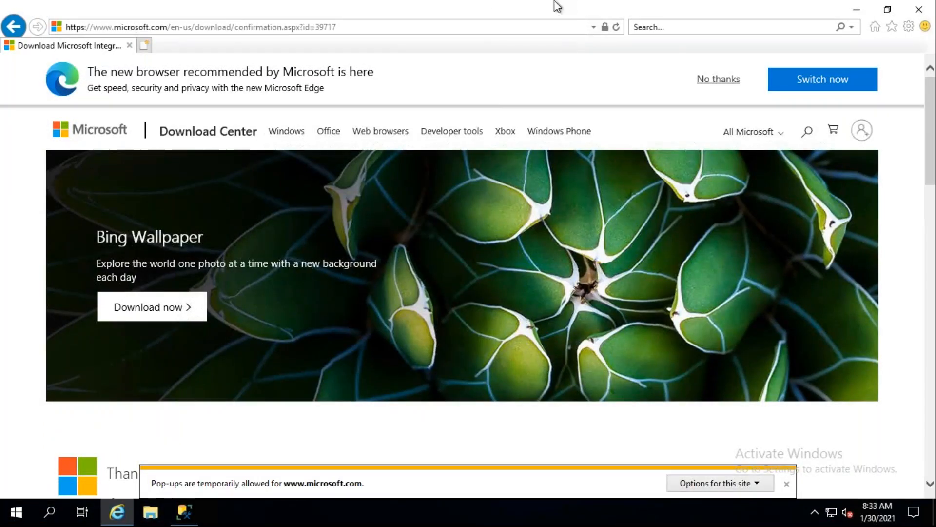
mouse_move(444, 5)
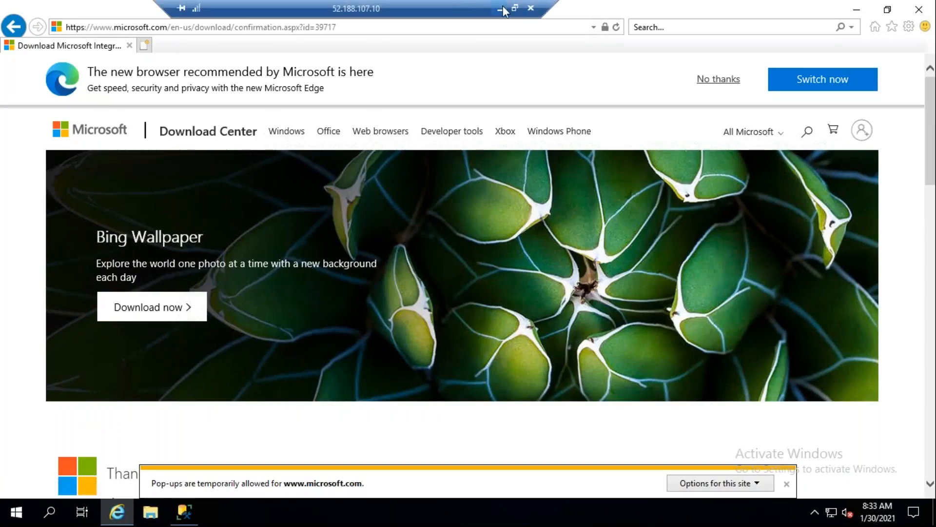
click(502, 8)
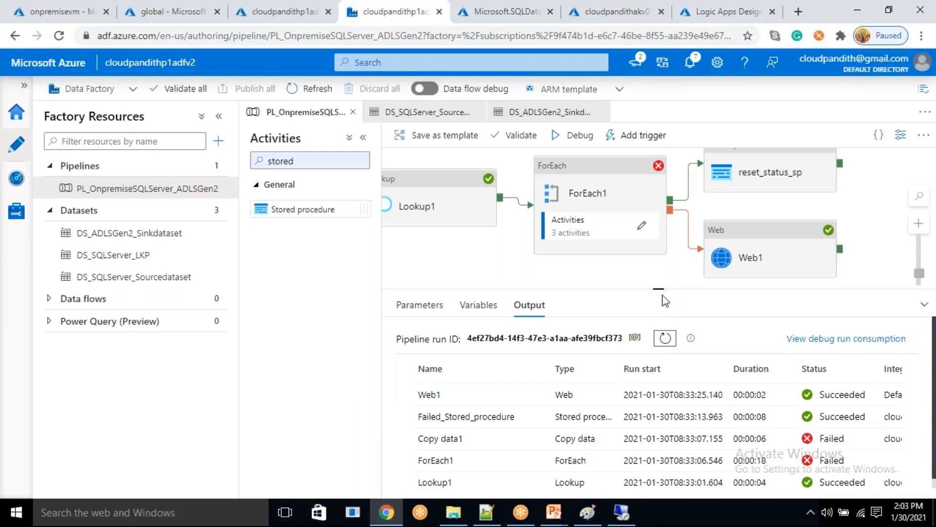
click(568, 135)
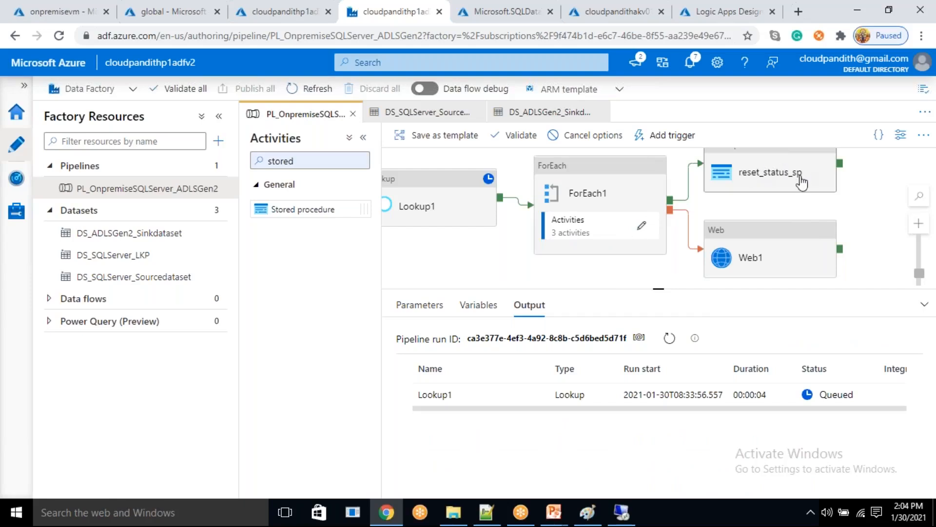
- Return to Management Studio in the remote session and repeatedly run select * from metadata to follow the table statuses during the run
click(622, 512)
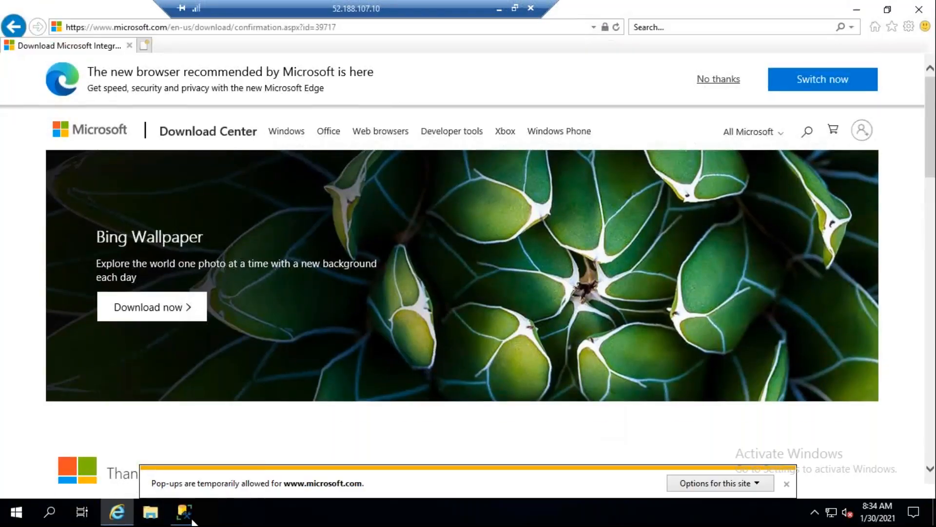
click(191, 520)
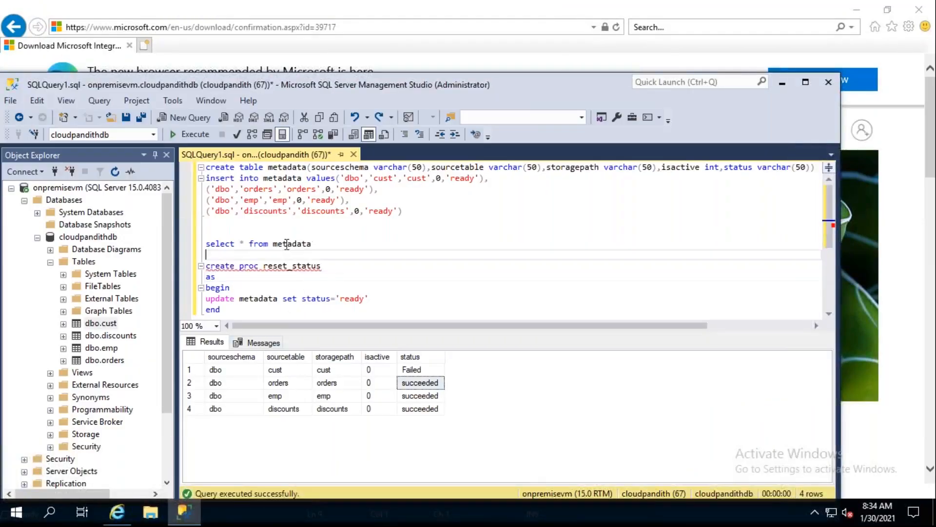
drag(317, 244, 200, 233)
click(193, 135)
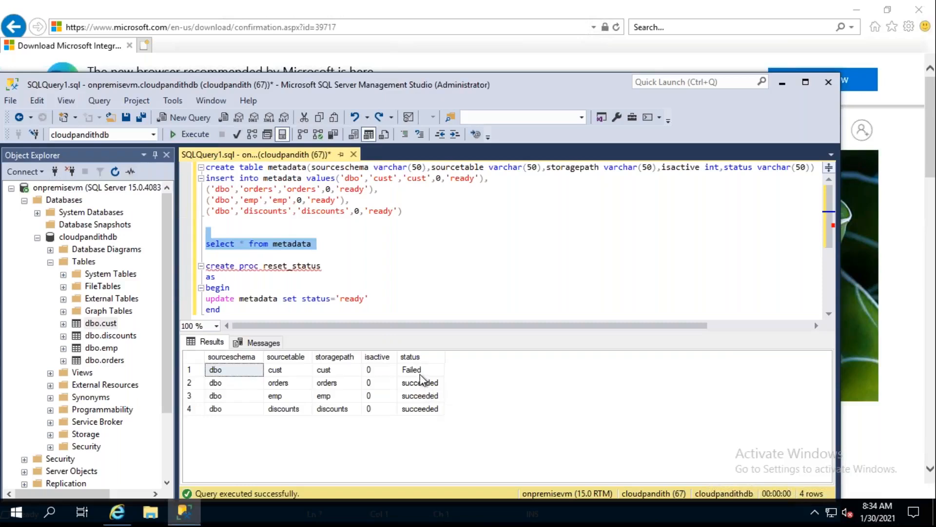
click(421, 371)
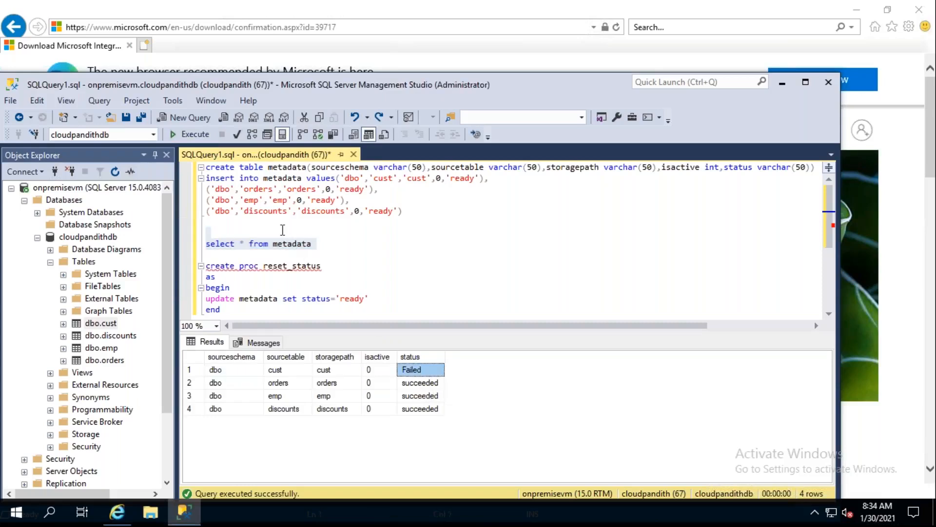
click(196, 135)
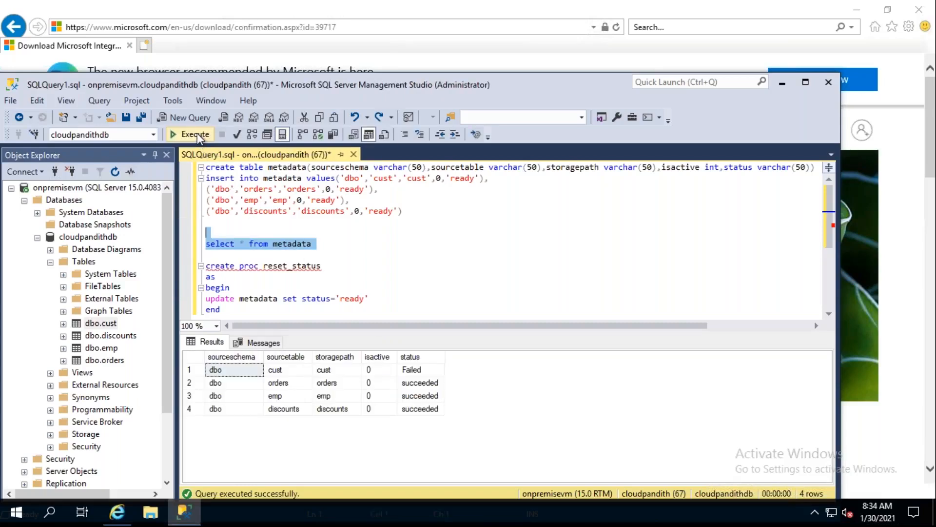
click(195, 135)
click(195, 135)
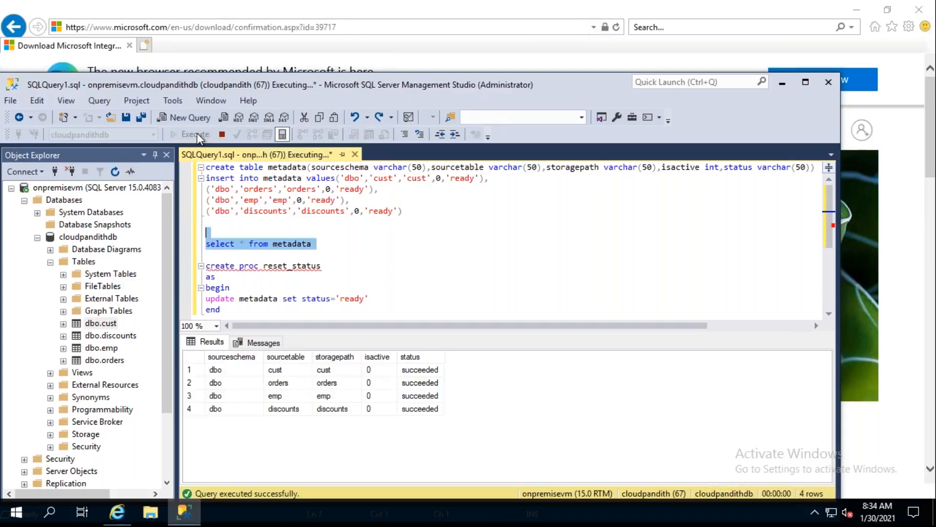
click(203, 141)
click(203, 140)
click(202, 141)
click(202, 141)
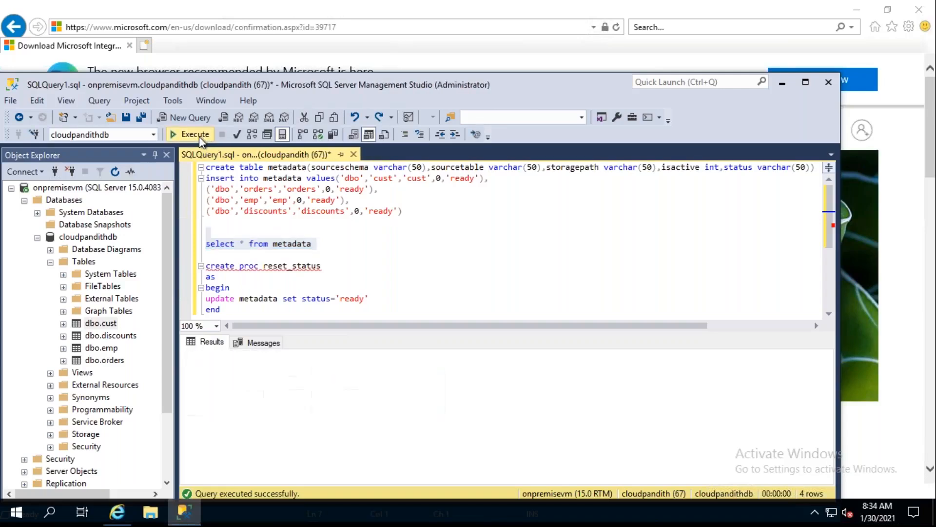
click(200, 139)
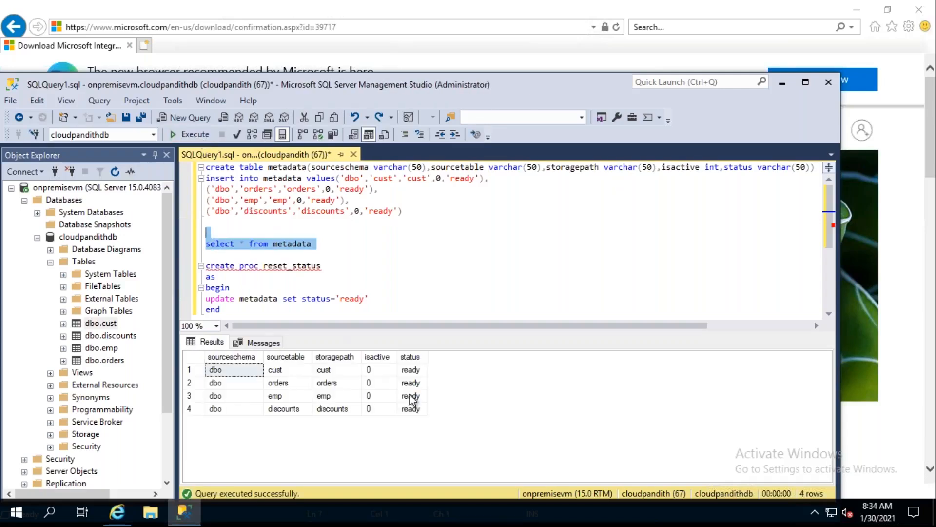
- Check the status of all four metadata rows, and open the Lookup1 activity's settings in the Data Factory pipeline
click(409, 373)
click(413, 383)
click(414, 396)
click(417, 409)
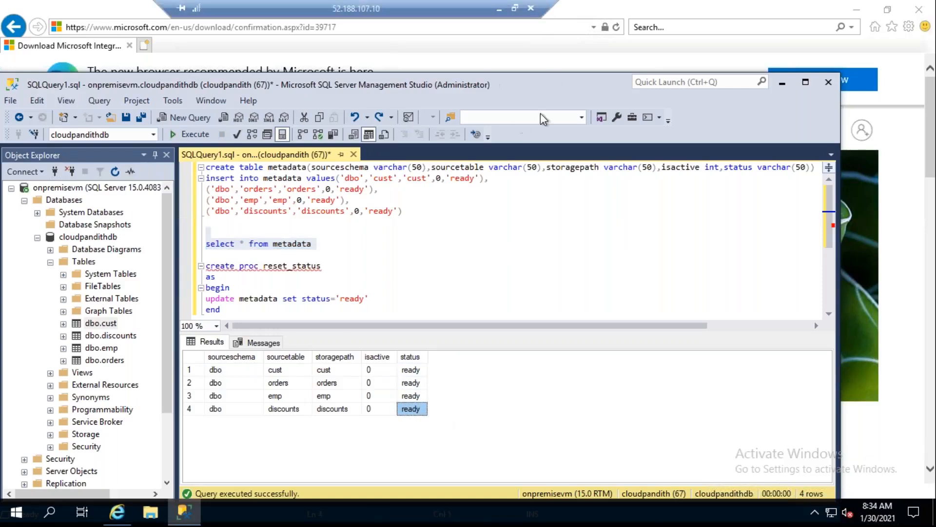
click(501, 7)
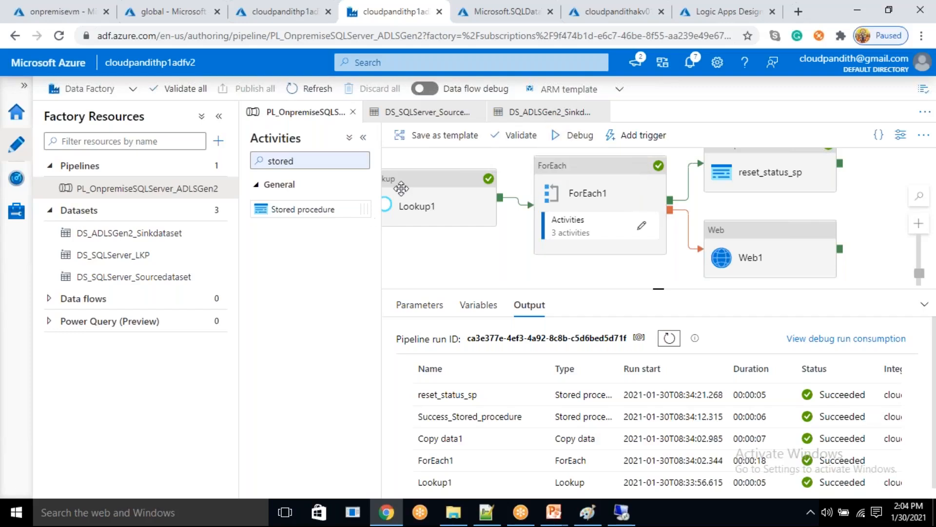
click(428, 225)
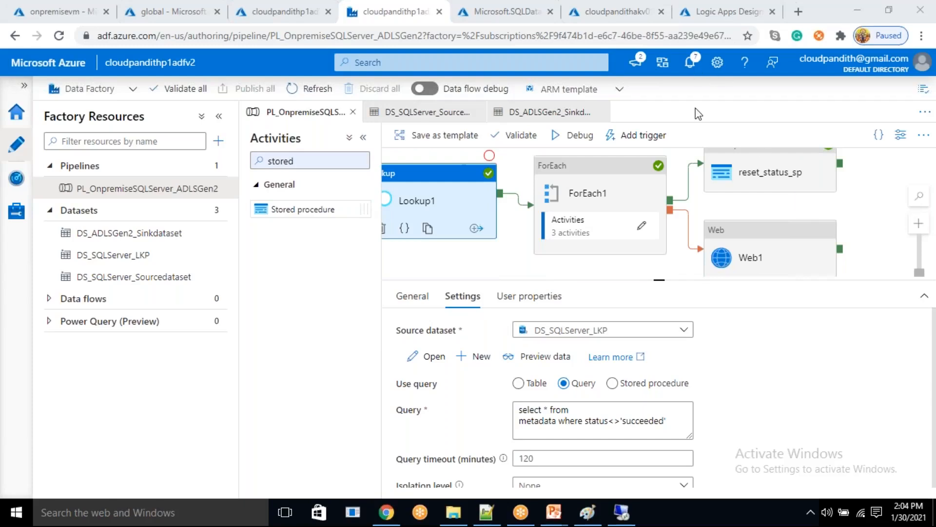
- Switch to the global storage container and browse raw/cust/2021/01/30 to check the modified time of dbo.cust.txt
click(308, 7)
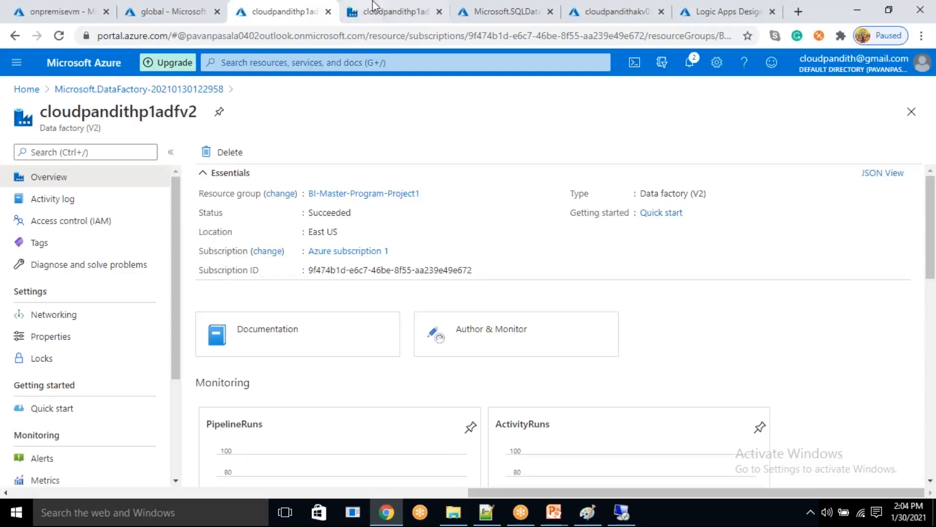
click(200, 7)
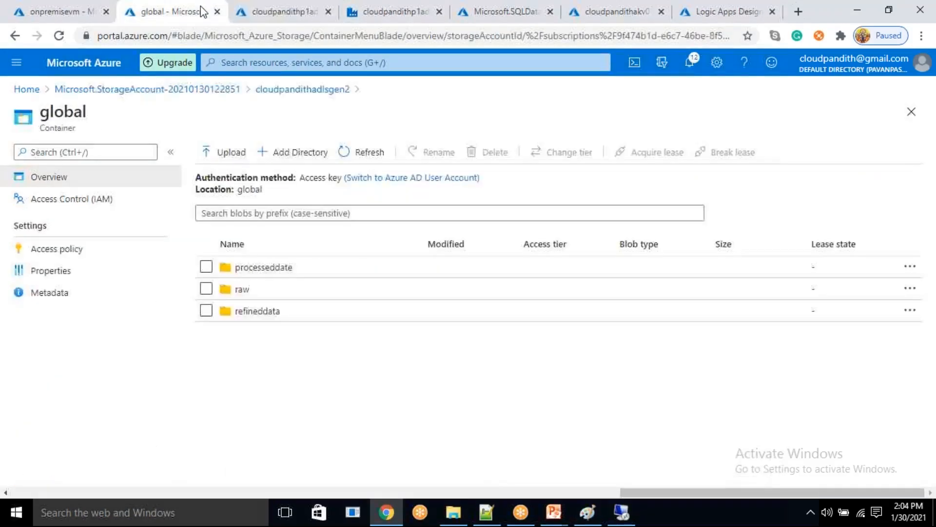
click(262, 292)
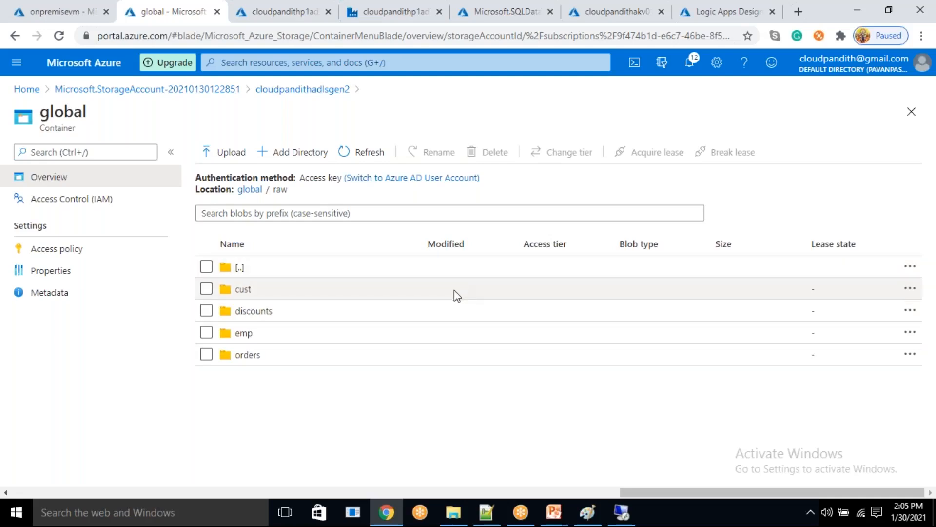
click(244, 289)
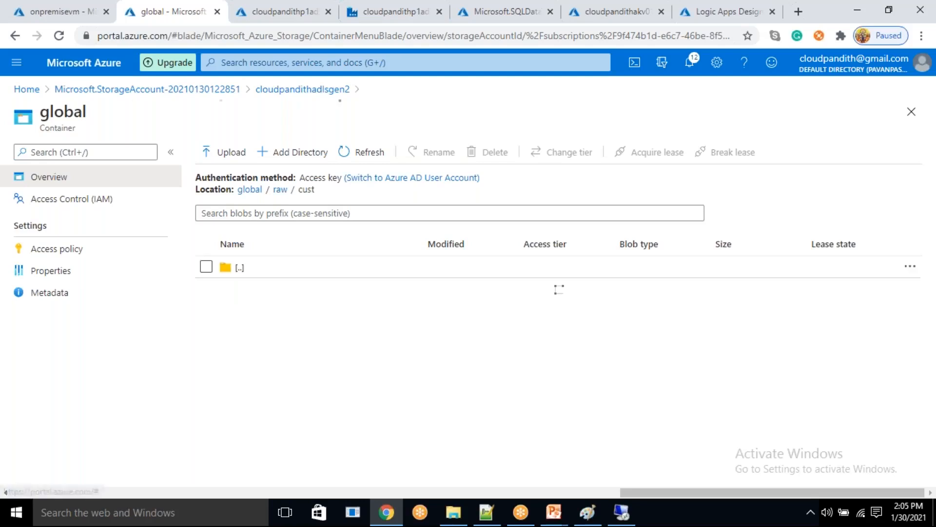
click(240, 289)
click(240, 290)
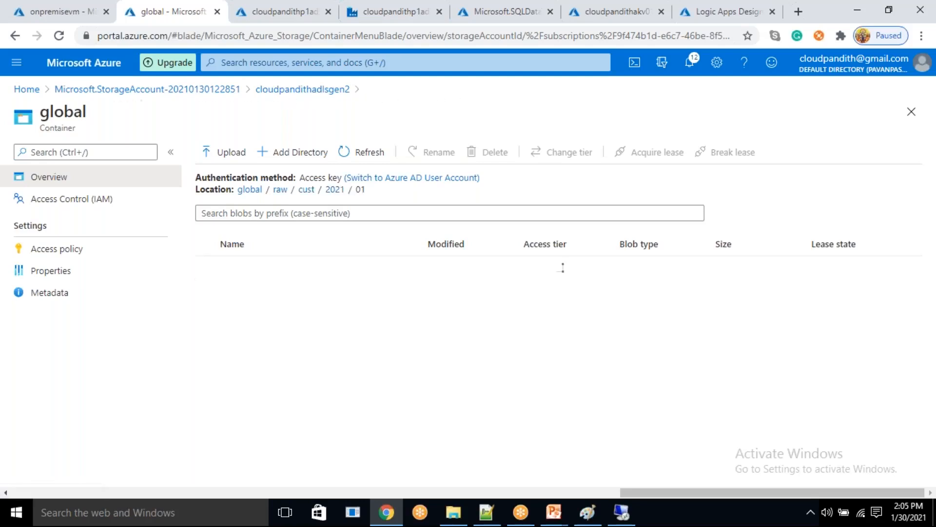
drag(479, 289, 496, 286)
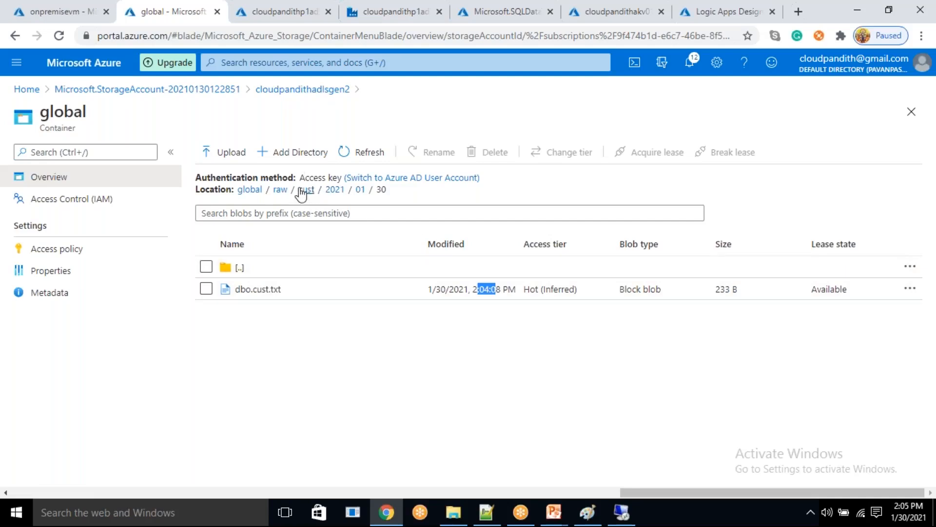
- Browse raw/discounts/2021/01/30 in the global container to check the modified time of dbo.discounts.txt
click(286, 190)
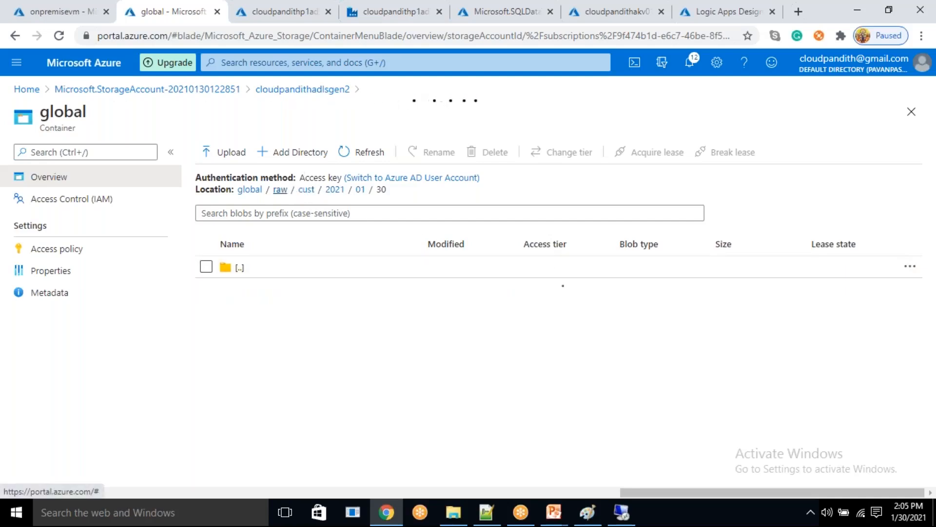
click(266, 314)
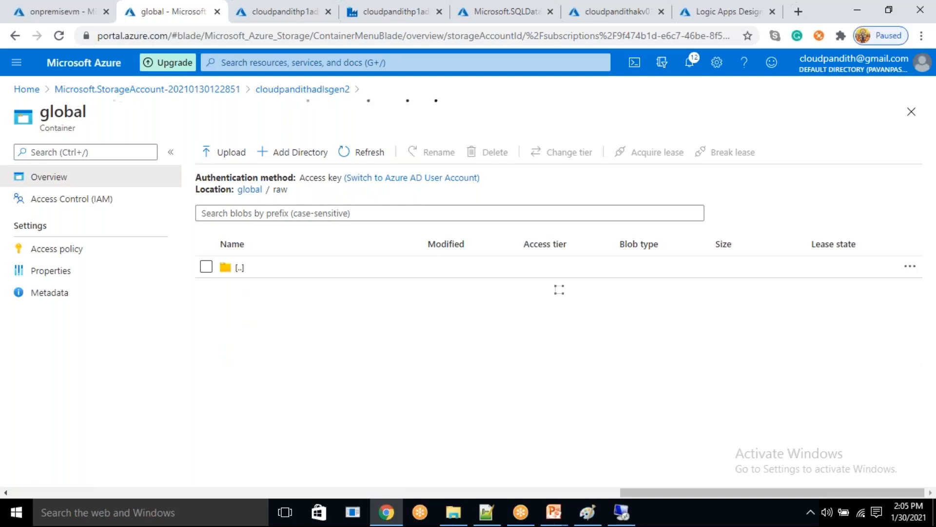
click(280, 290)
click(560, 289)
click(560, 288)
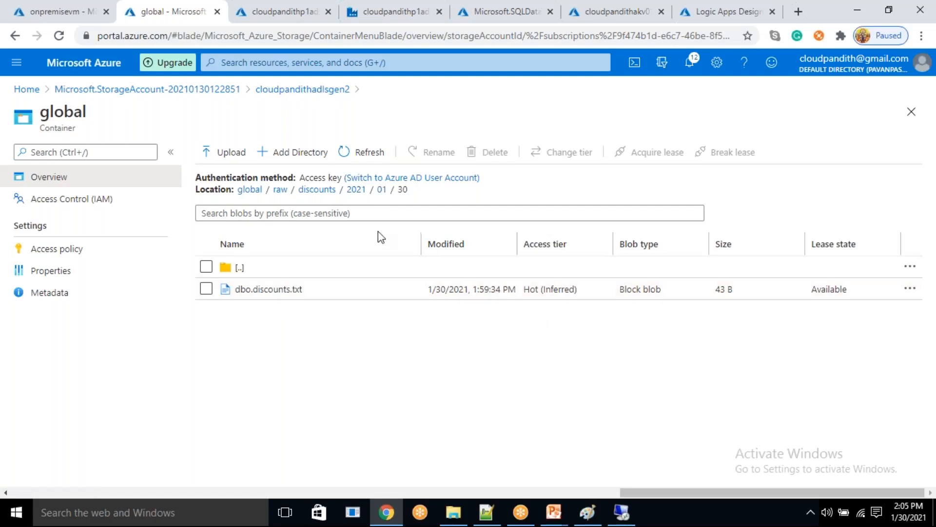
- Go back to the root of the global container and delete the raw folder
click(280, 189)
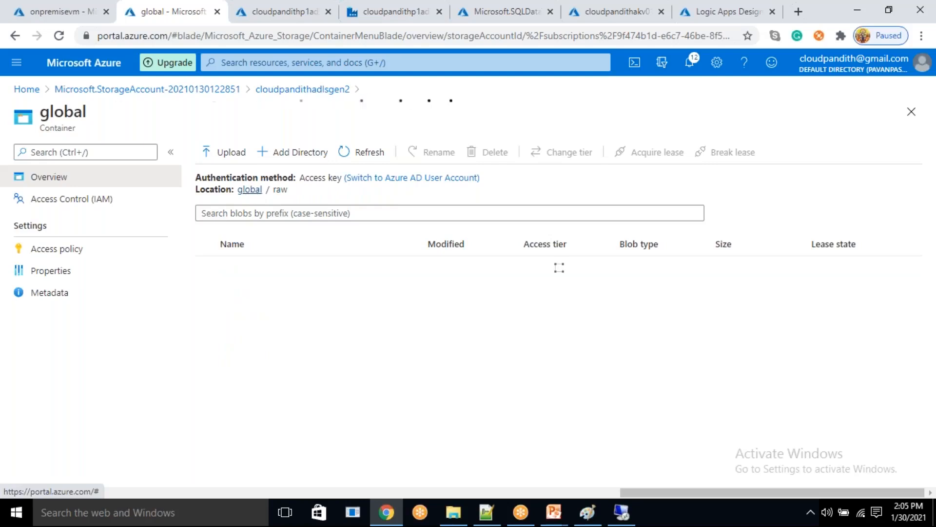
click(250, 190)
click(206, 289)
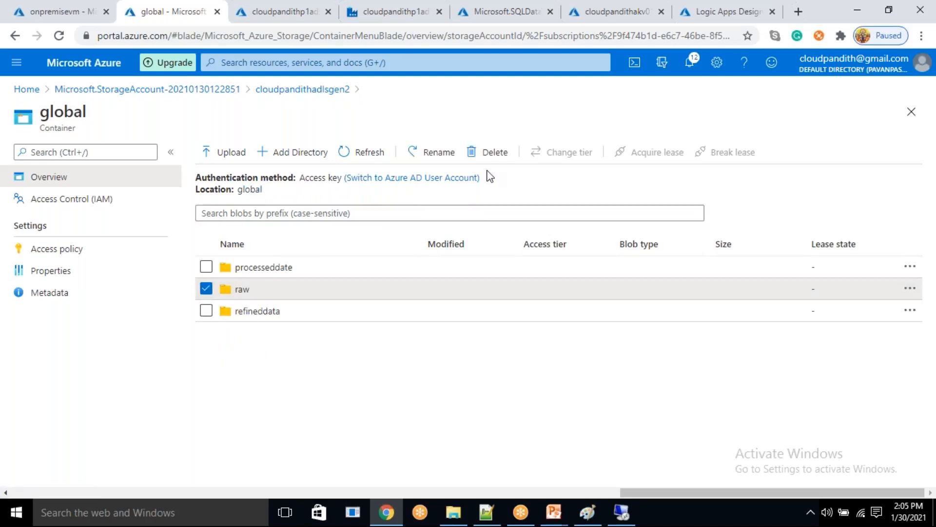
click(492, 155)
click(221, 247)
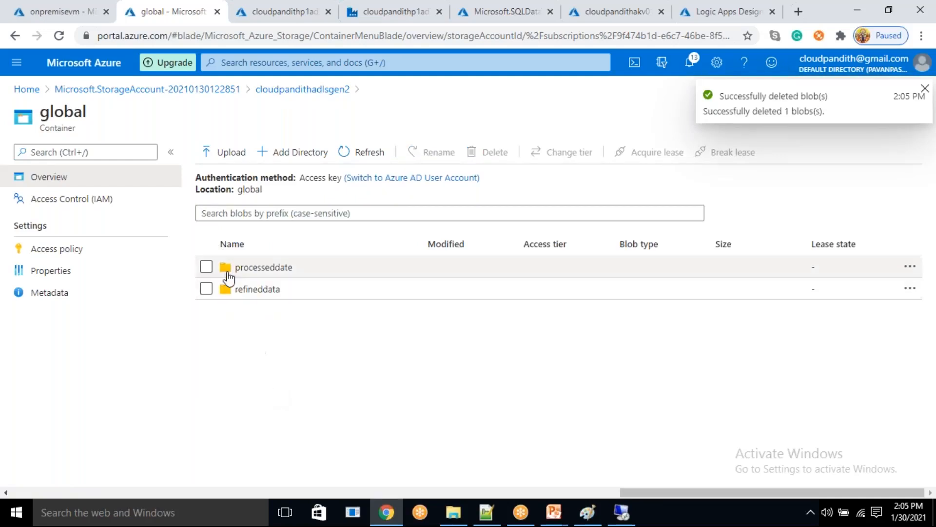
- Add a new directory named raw to the global container and switch back to the Data Factory pipeline
click(290, 154)
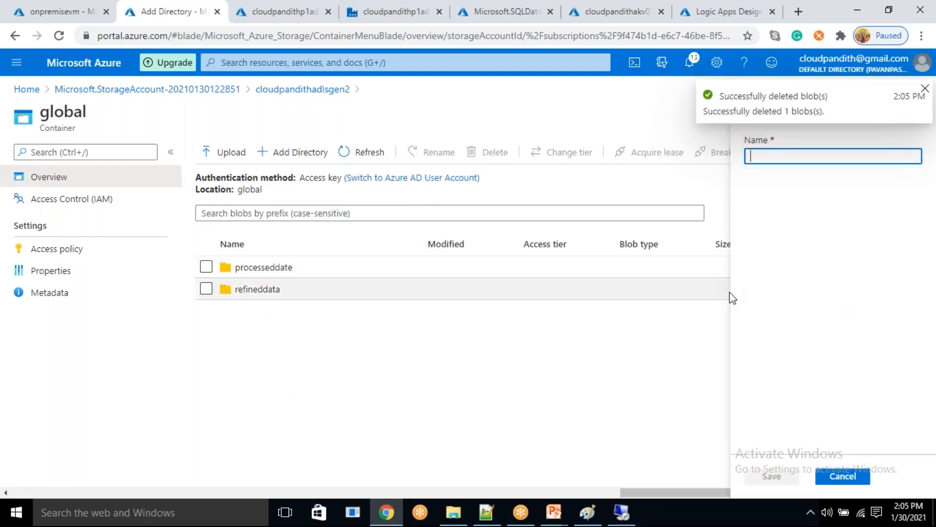
text(raw)
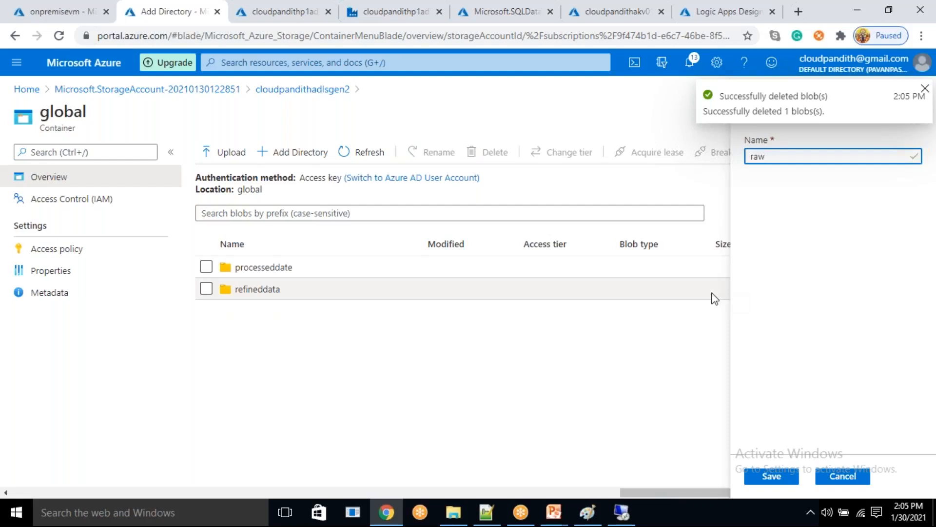
click(770, 476)
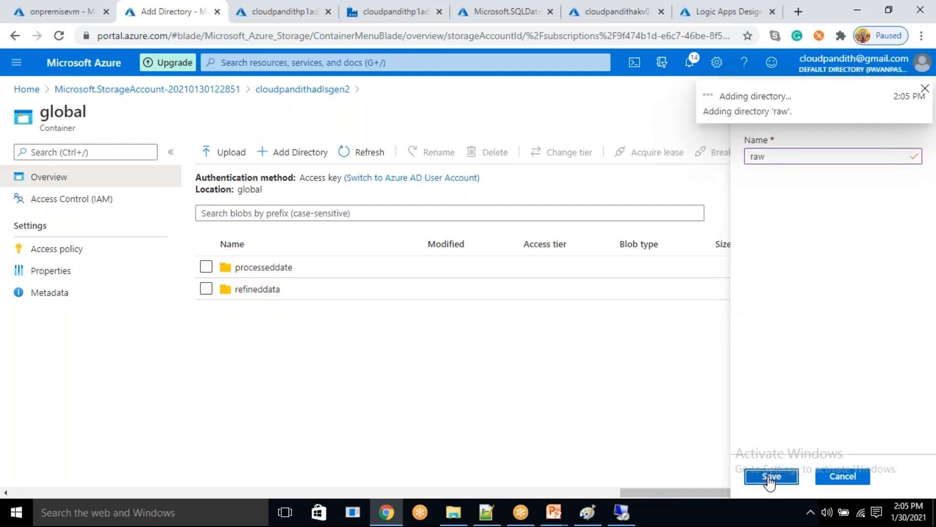
click(380, 12)
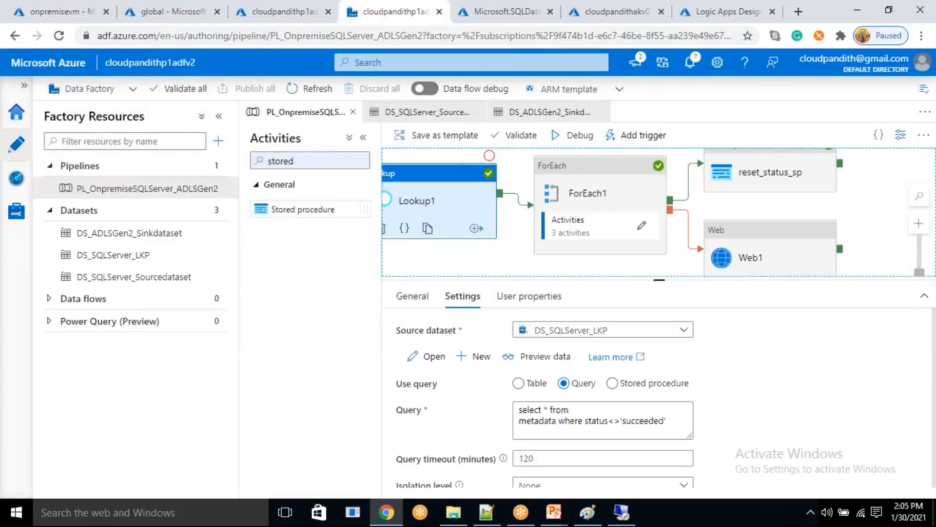
- Start a debug run of the pipeline and rerun select * from metadata in SQL Server Management Studio on the remote VM
click(580, 135)
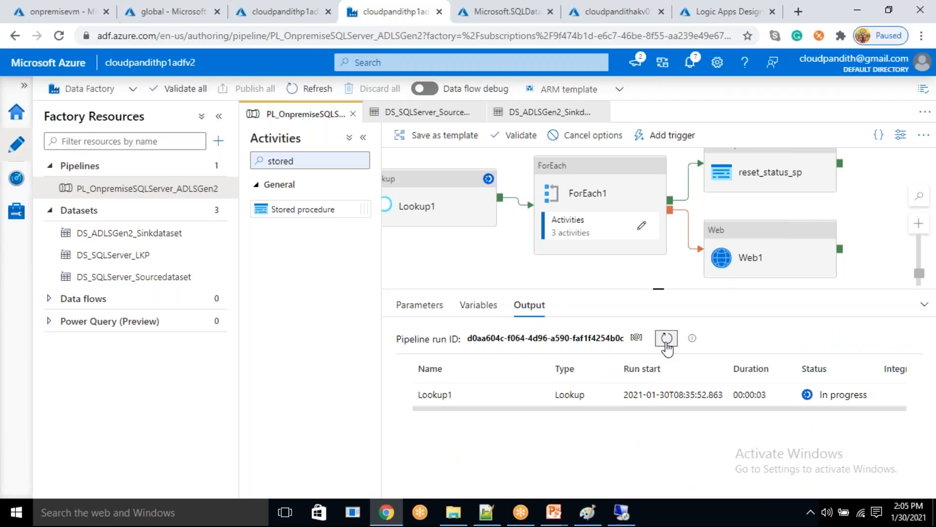
click(622, 512)
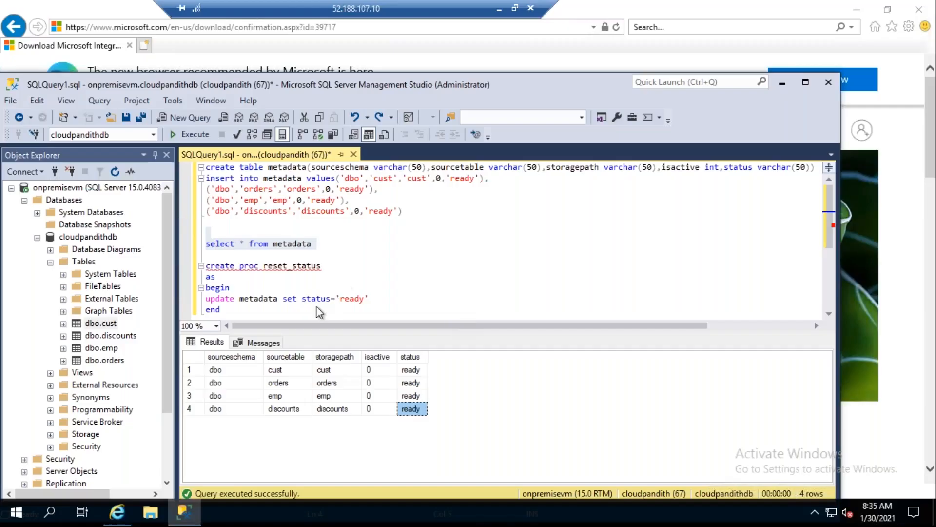
click(186, 134)
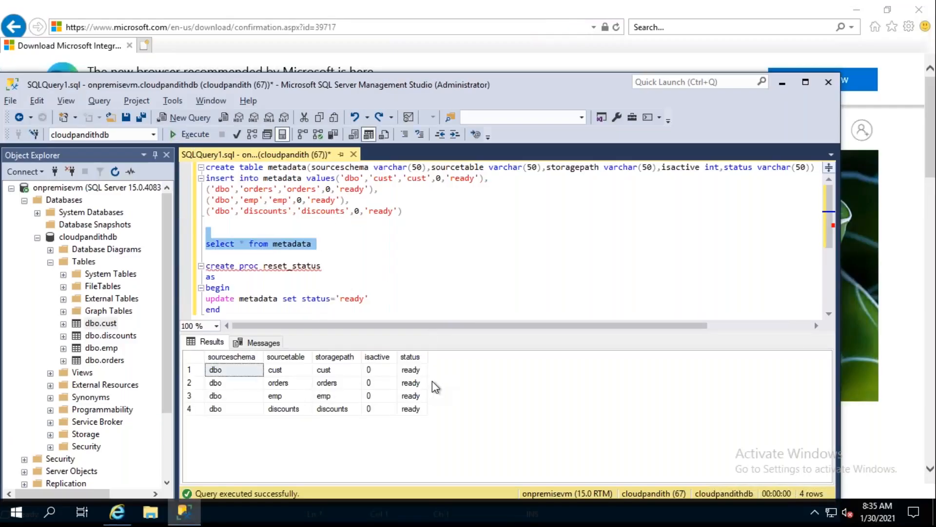
- Return to the Data Factory pipeline and refresh the debug run's output to check the activity statuses
key(alt+Tab)
key(alt+Tab)
click(499, 10)
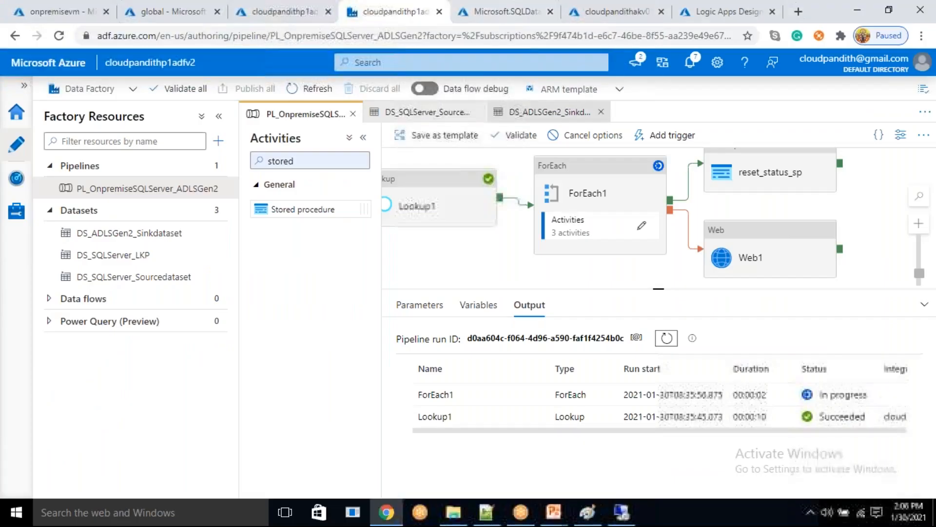
click(667, 338)
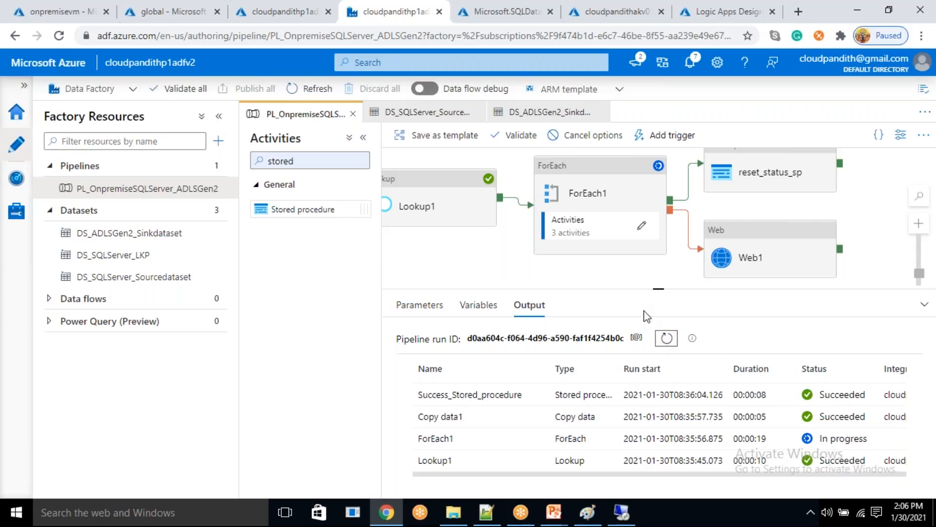
- Turn off the Sequential option in the ForEach1 activity's settings and refresh the debug run's output
click(595, 186)
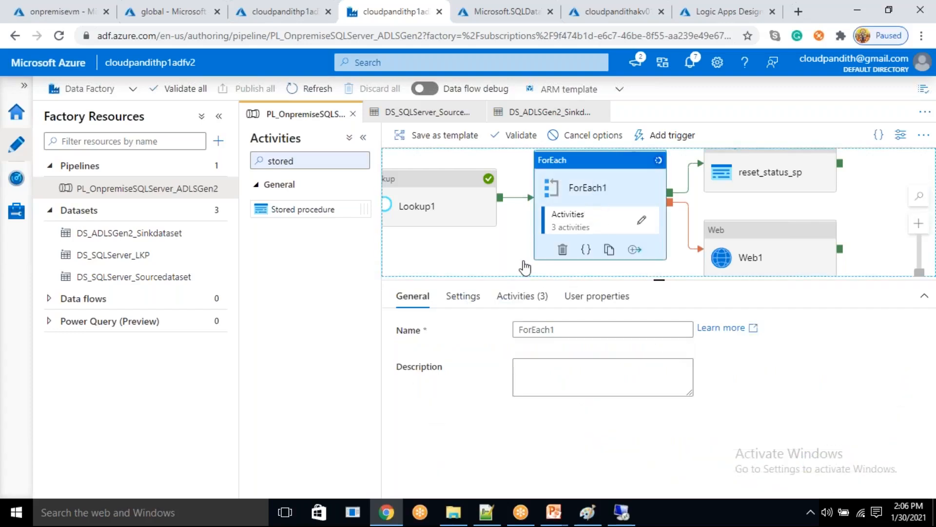
click(454, 298)
click(518, 327)
click(518, 328)
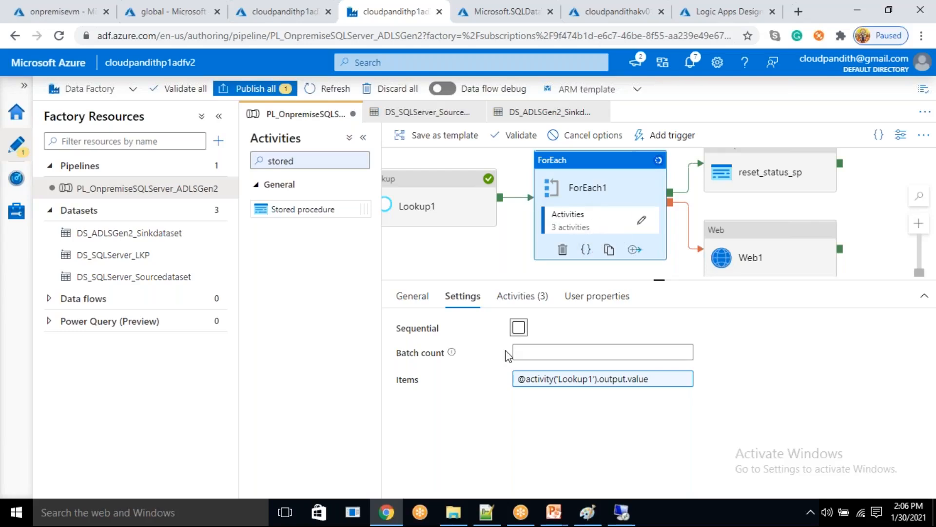
click(510, 165)
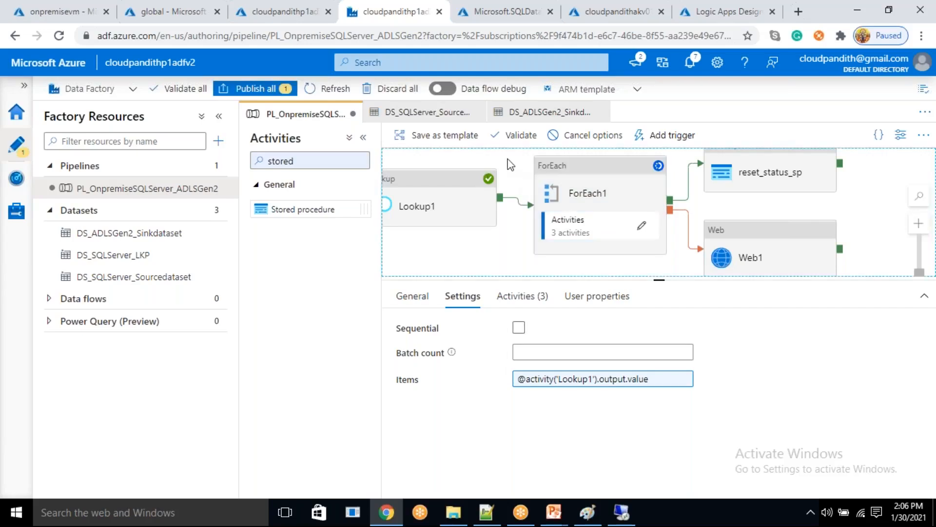
click(664, 342)
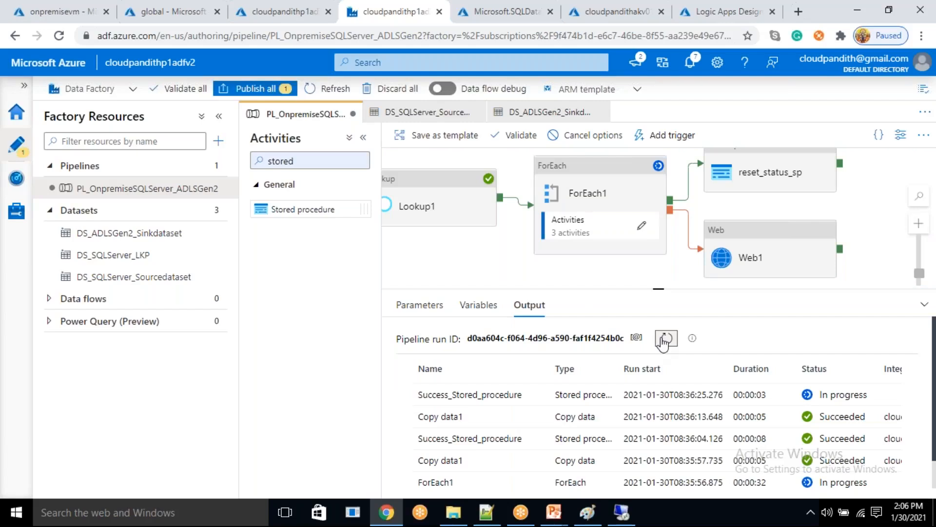
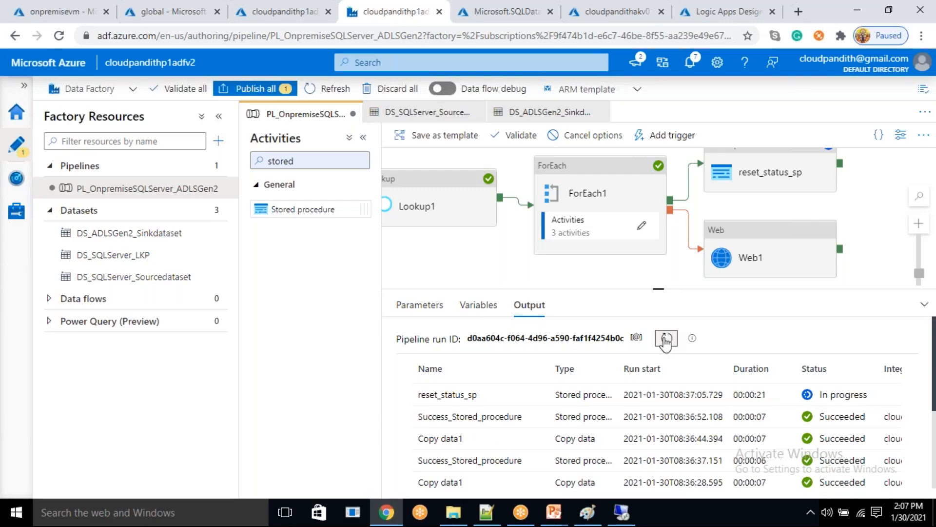
- Switch to SQL Server Management Studio on the remote machine, run the select query on the metadata table, and return to the data factory
click(622, 512)
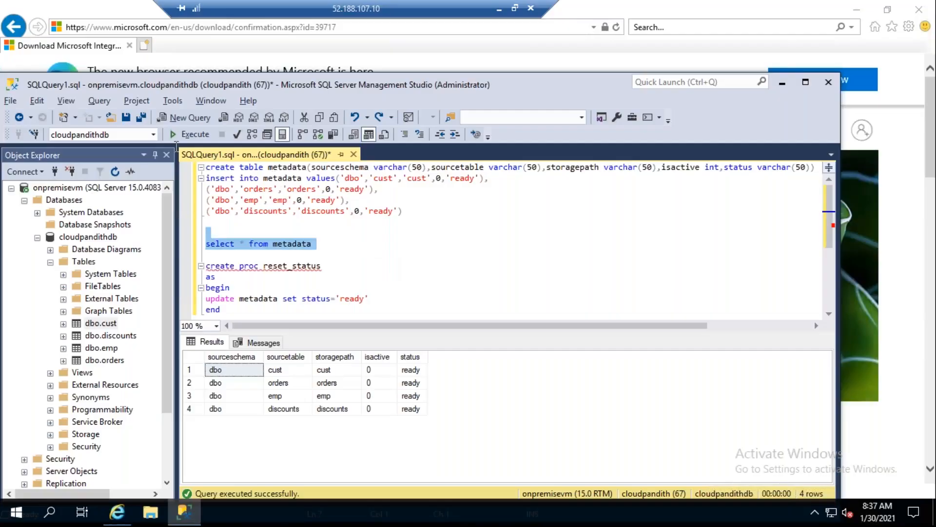
click(191, 134)
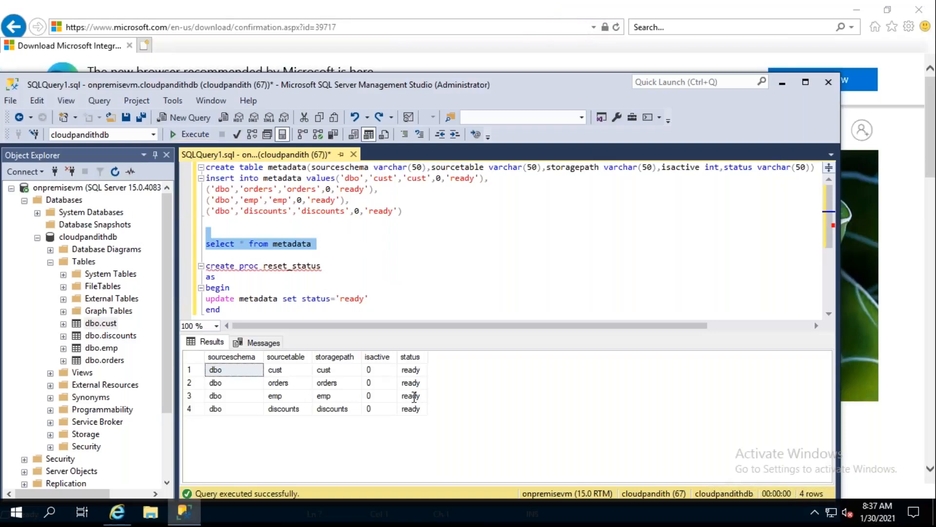
click(782, 83)
click(506, 8)
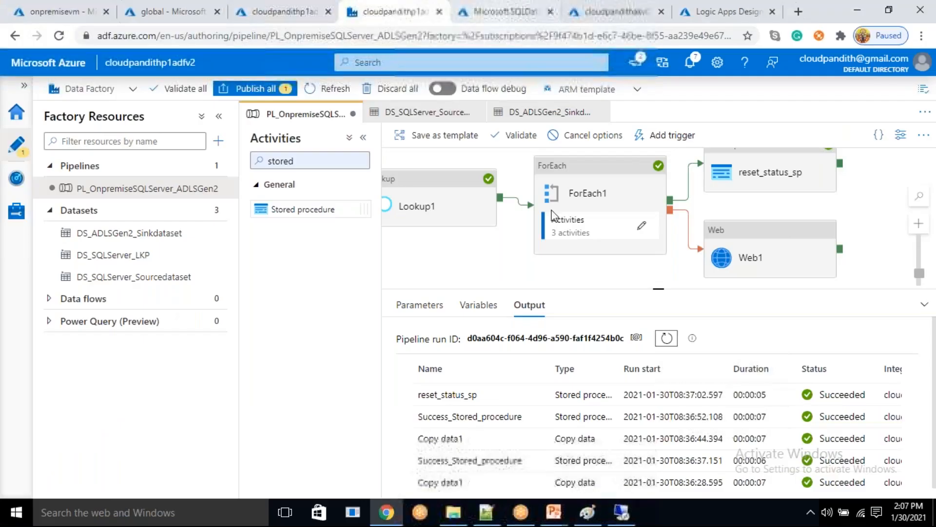
- Refresh the debug run's output to check the status of the pipeline activities
click(667, 345)
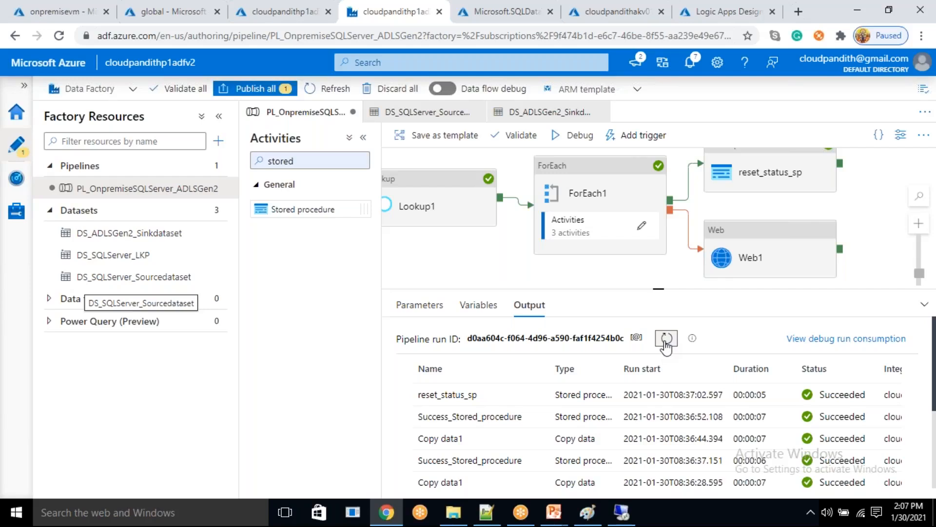
click(918, 517)
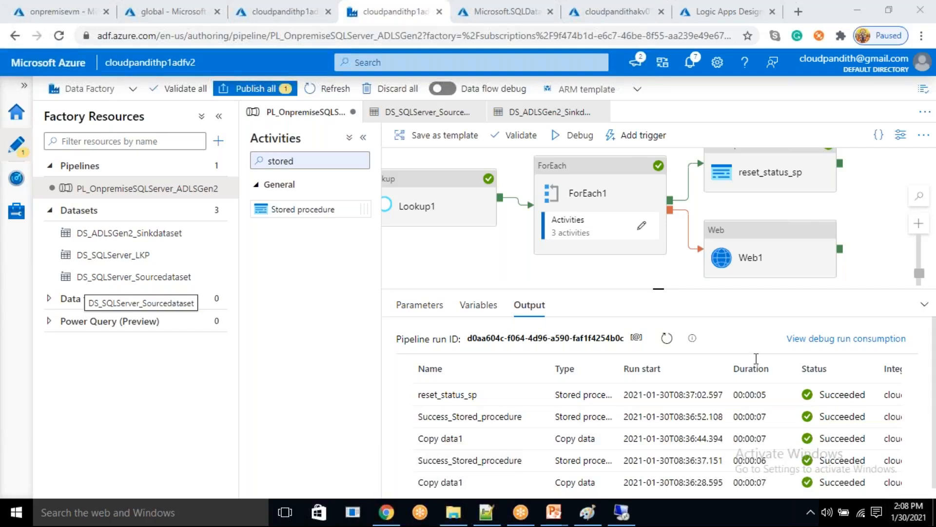
click(667, 340)
click(667, 340)
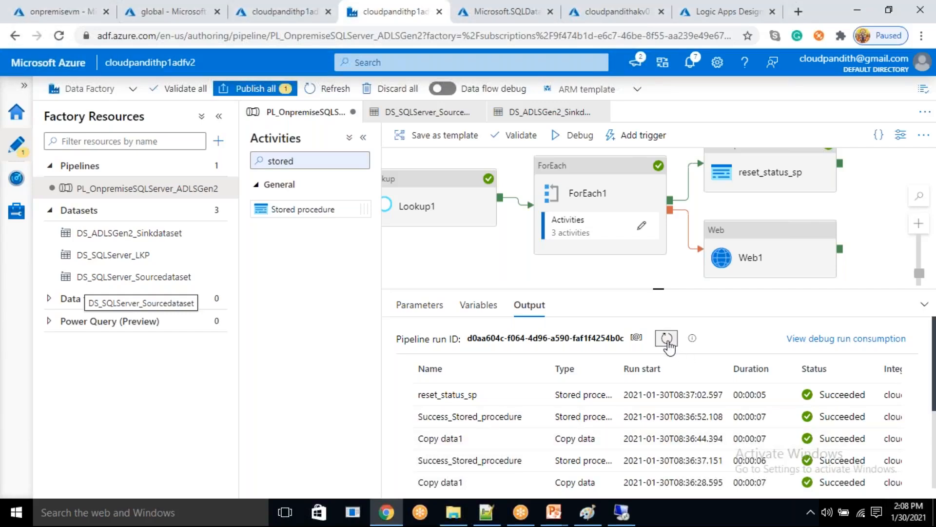
click(699, 36)
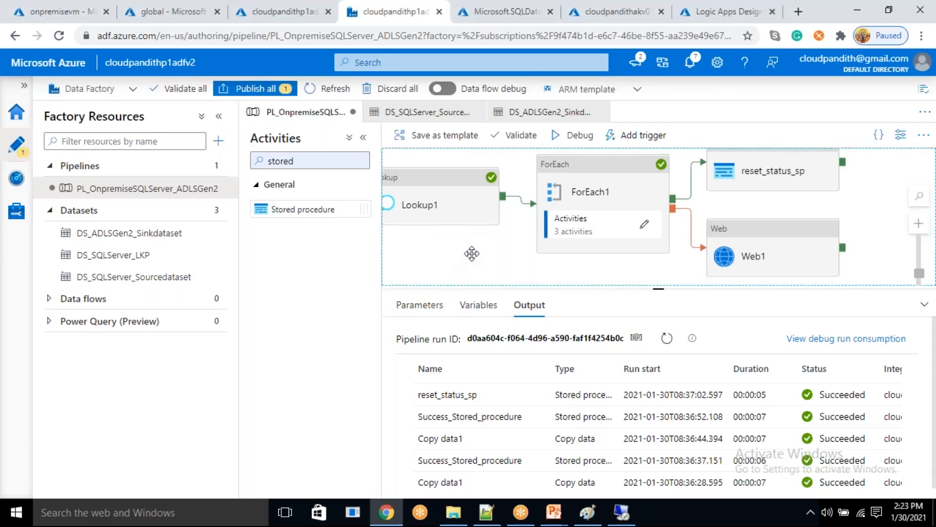
- Create a new data flow in the factory and dismiss its introductory tip
drag(448, 258, 476, 262)
click(218, 142)
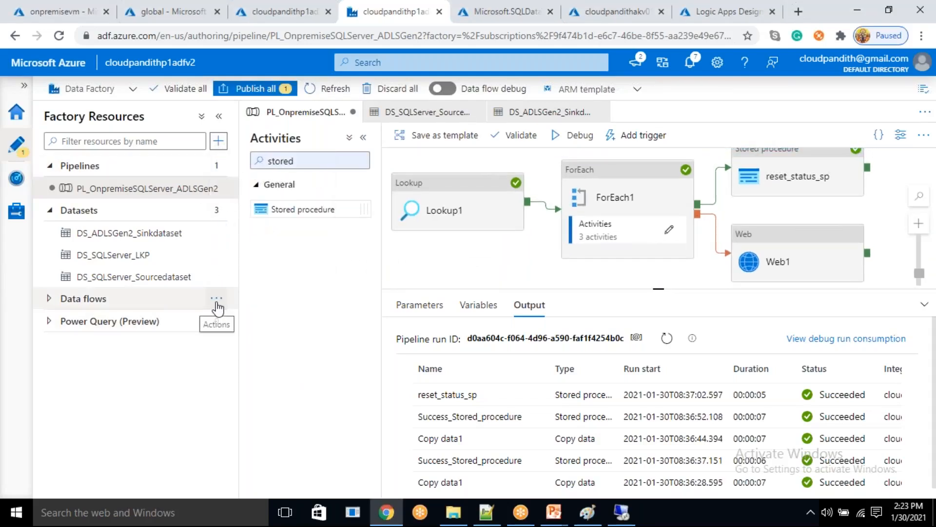
click(215, 298)
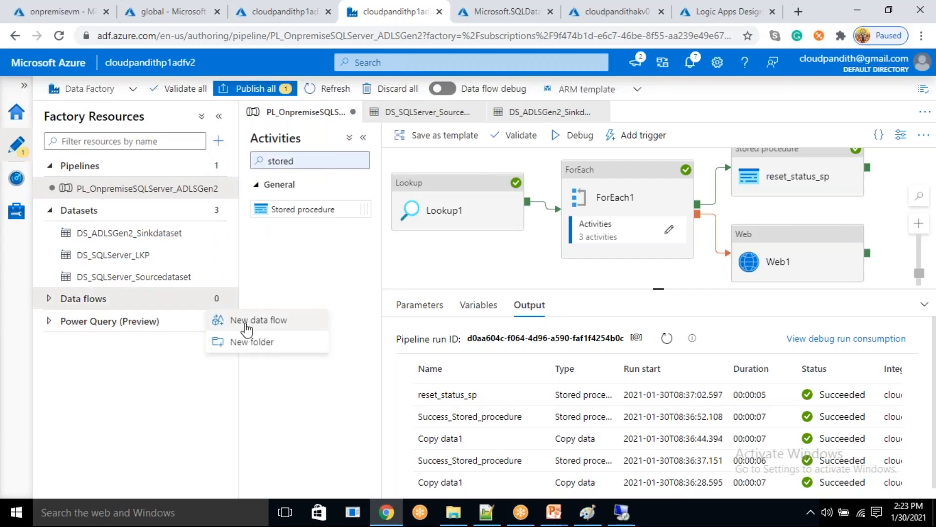
click(247, 320)
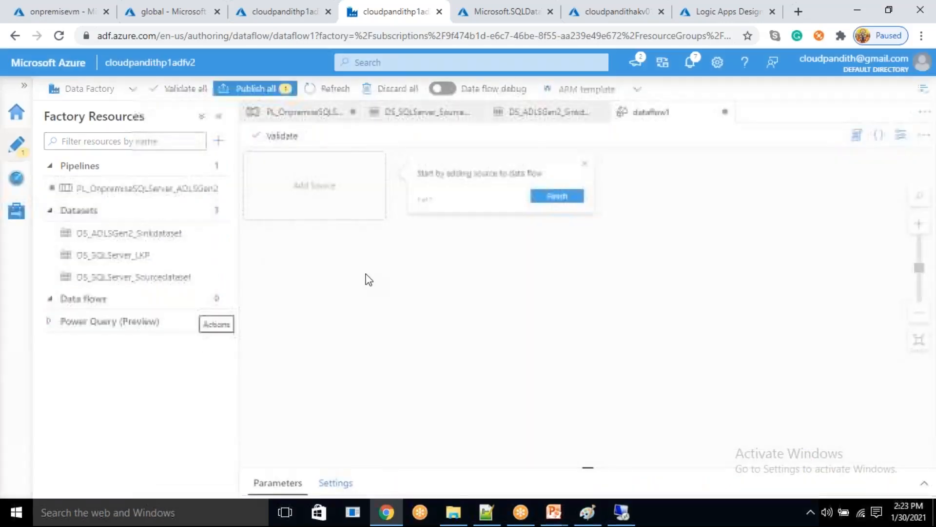
click(593, 162)
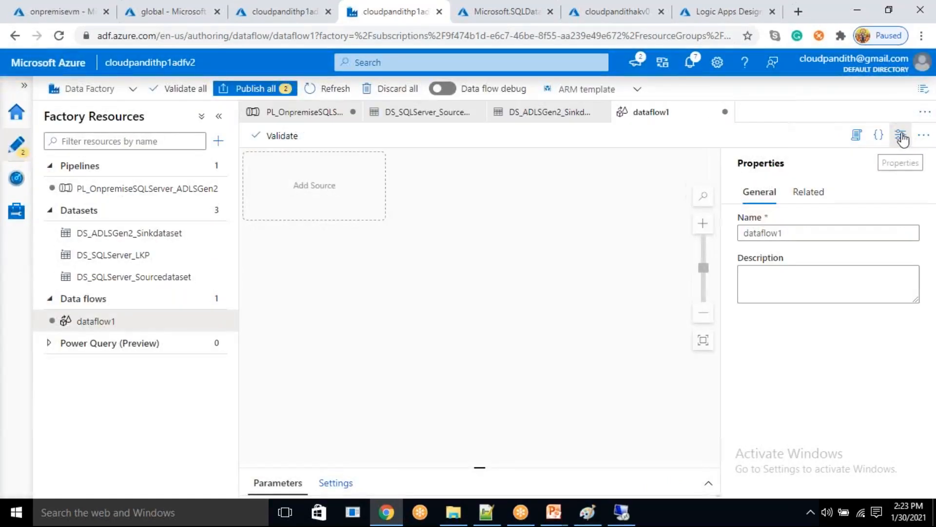
- Add a source to the data flow and set its dataset to DS_ADLSGen2_Sinkdataset
click(320, 194)
click(556, 264)
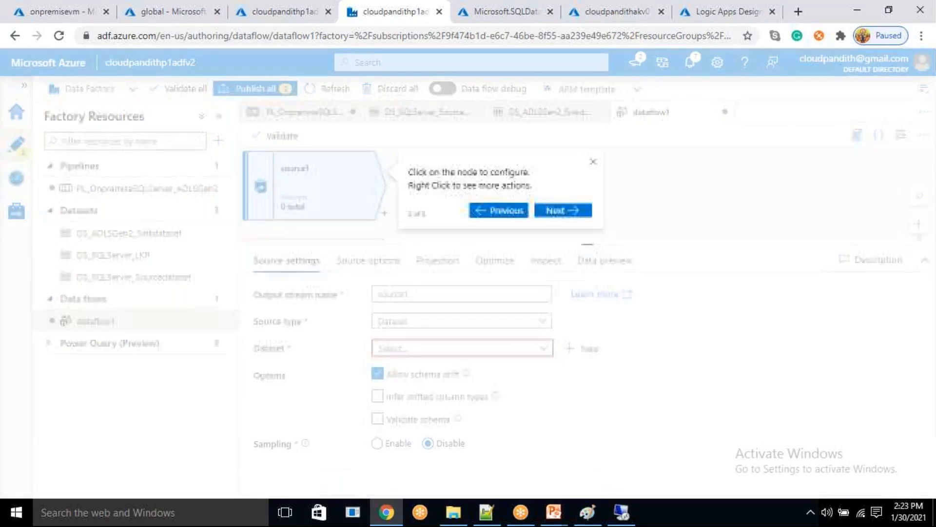
click(593, 162)
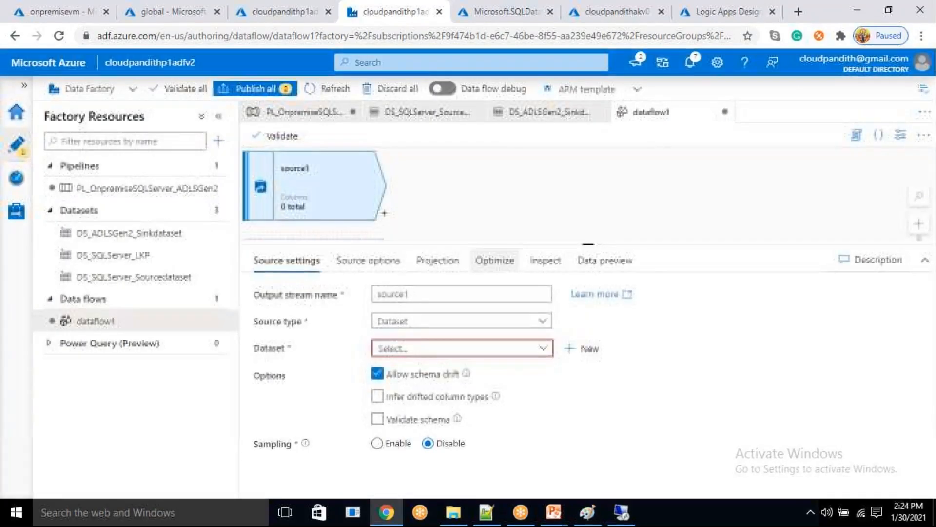
click(543, 348)
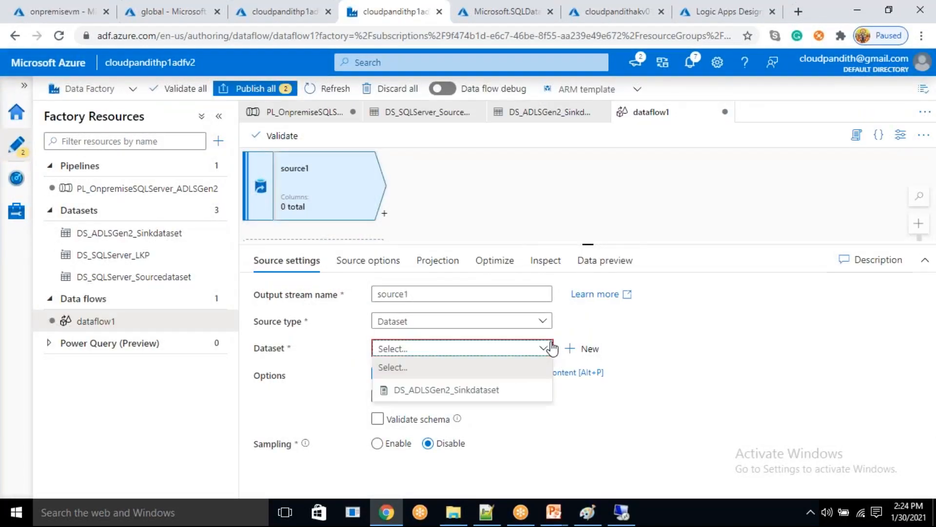
click(498, 390)
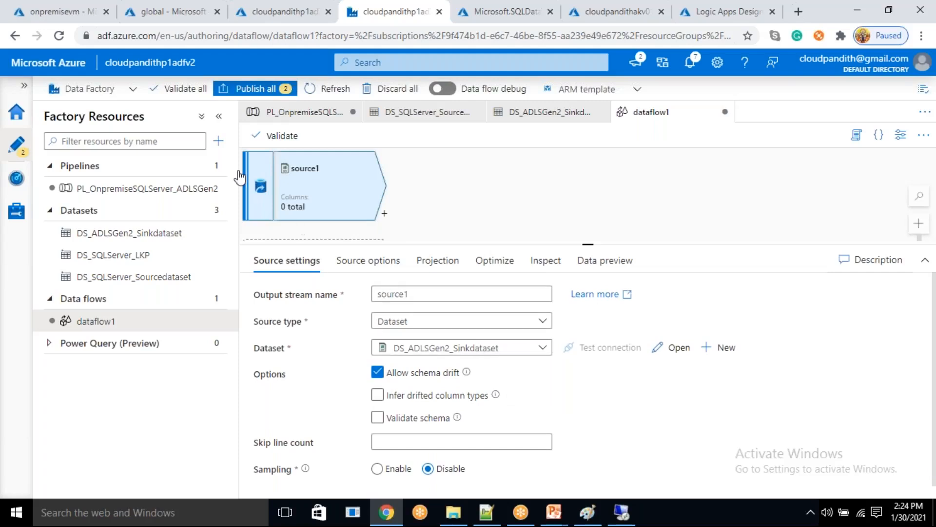
click(441, 395)
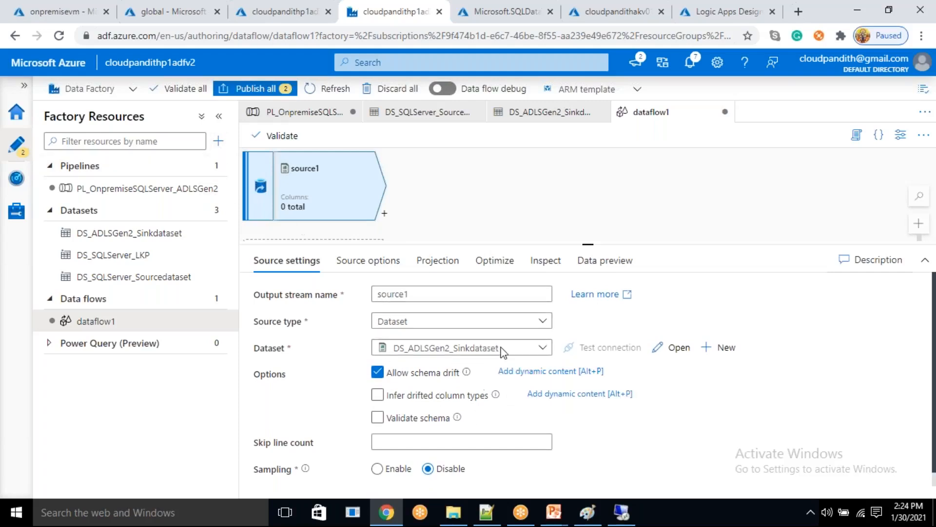
mouse_move(467, 372)
- Create a new empty pipeline in the factory and hide its properties
click(218, 141)
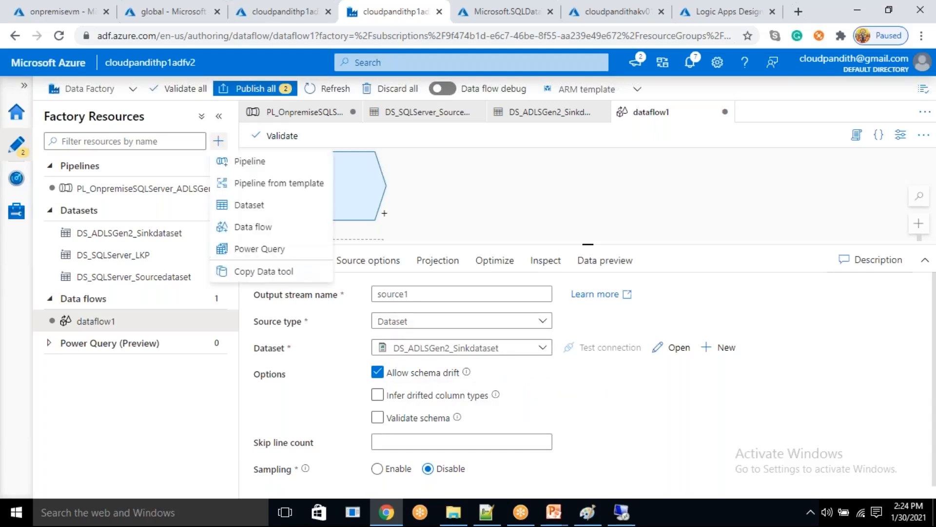
click(238, 161)
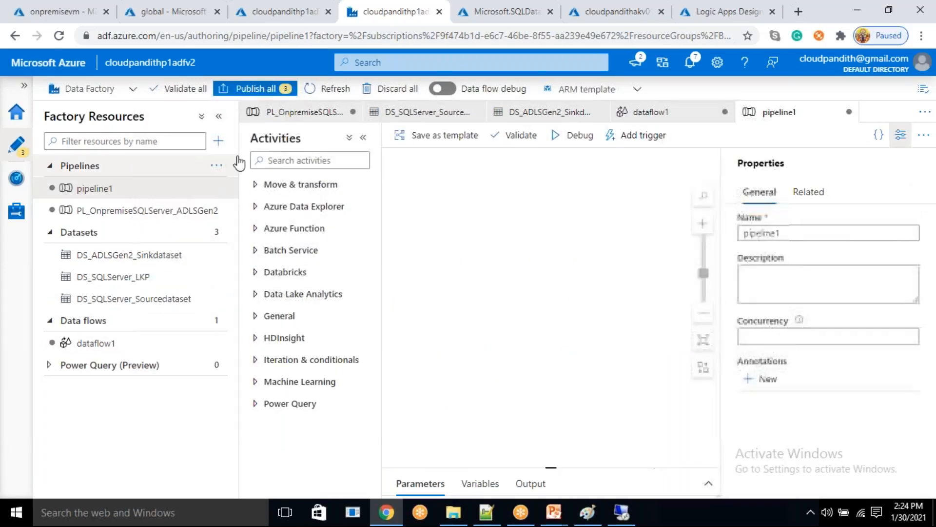
click(901, 136)
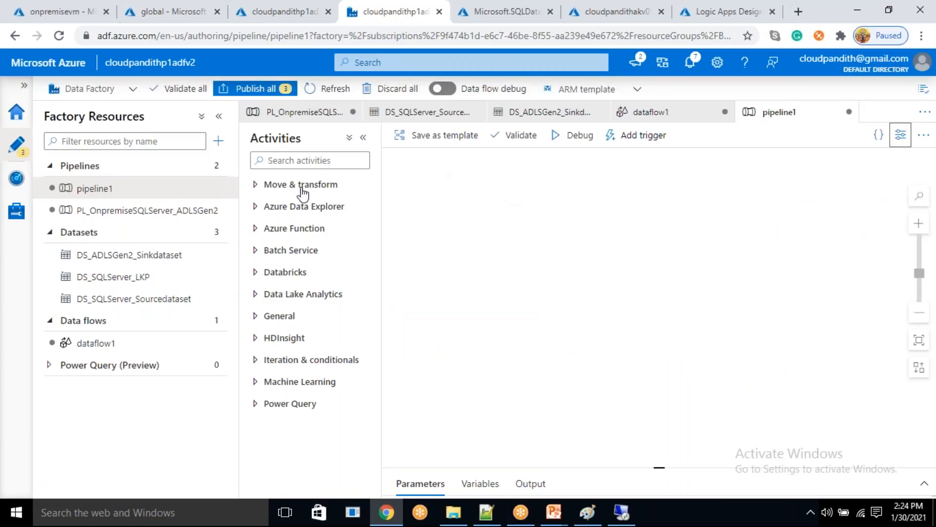
click(291, 162)
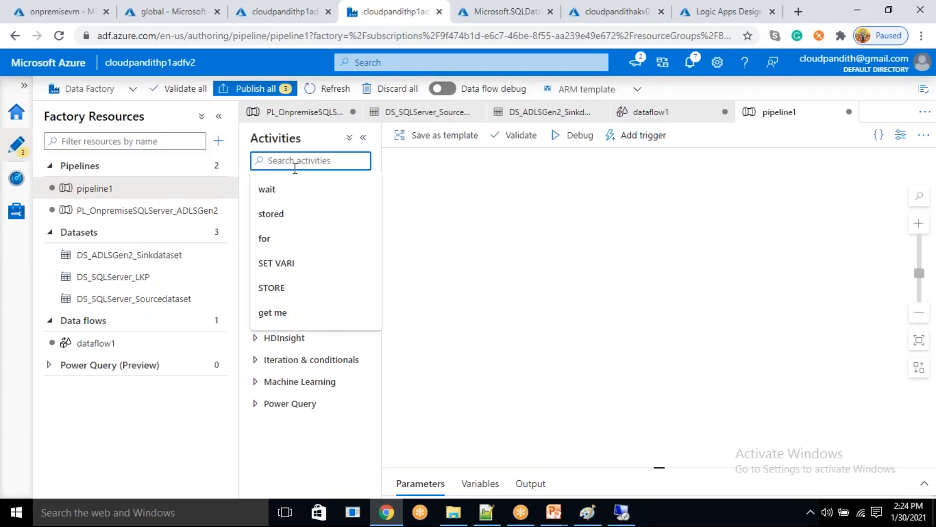
text(fo)
key(BackSpace)
key(BackSpace)
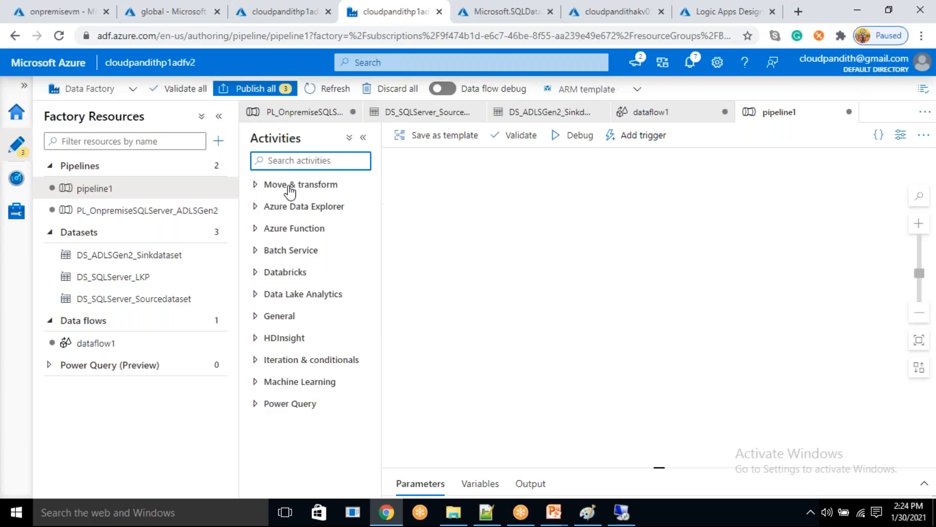
click(487, 284)
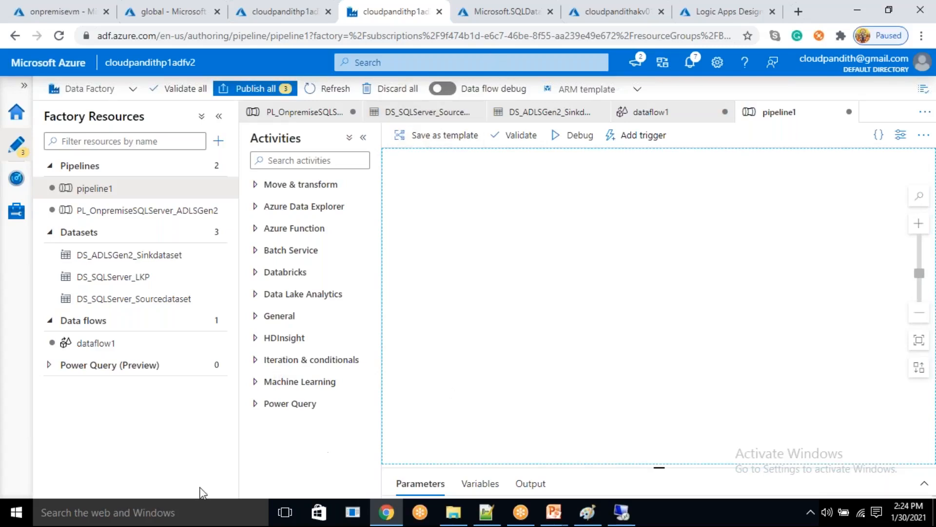
click(212, 489)
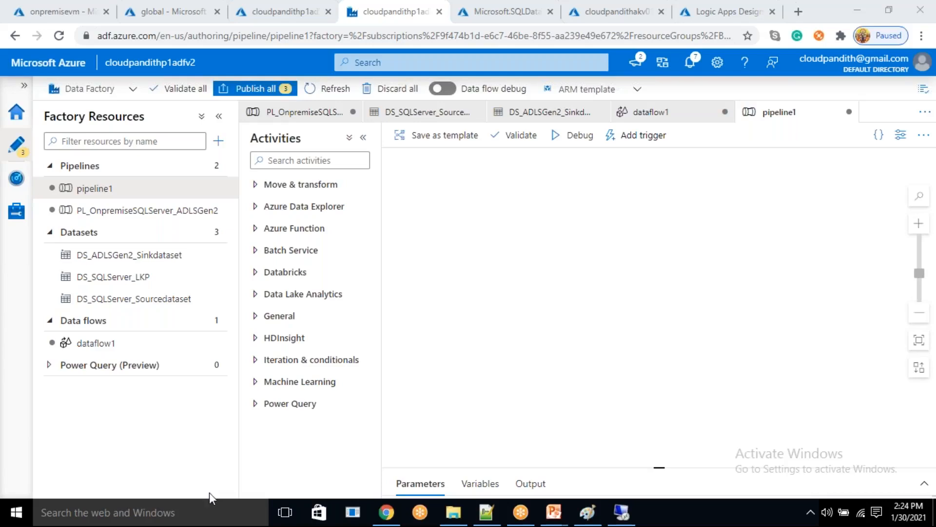
- Open the dataset used by dataflow1's source, examine its dynamic directory path expression without changing it, and return to dataflow1
click(122, 349)
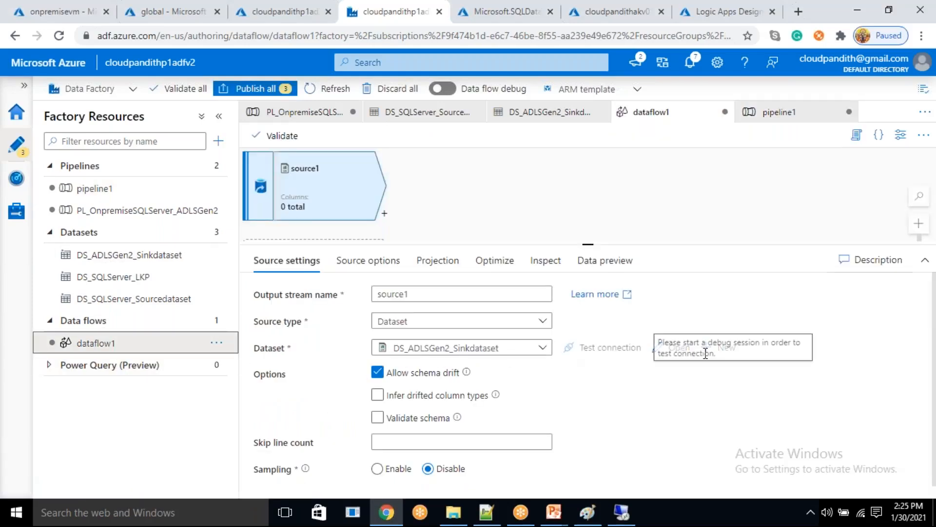
click(677, 352)
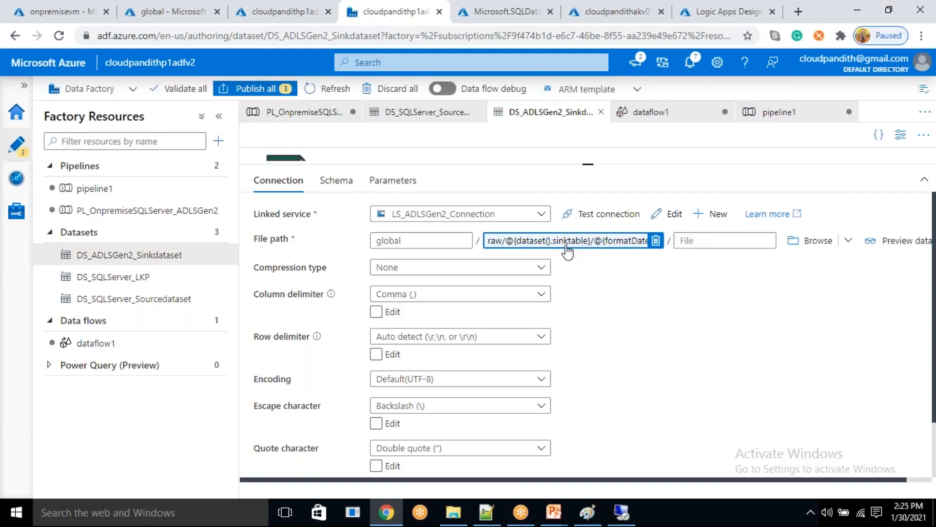
click(606, 252)
drag(717, 156, 527, 109)
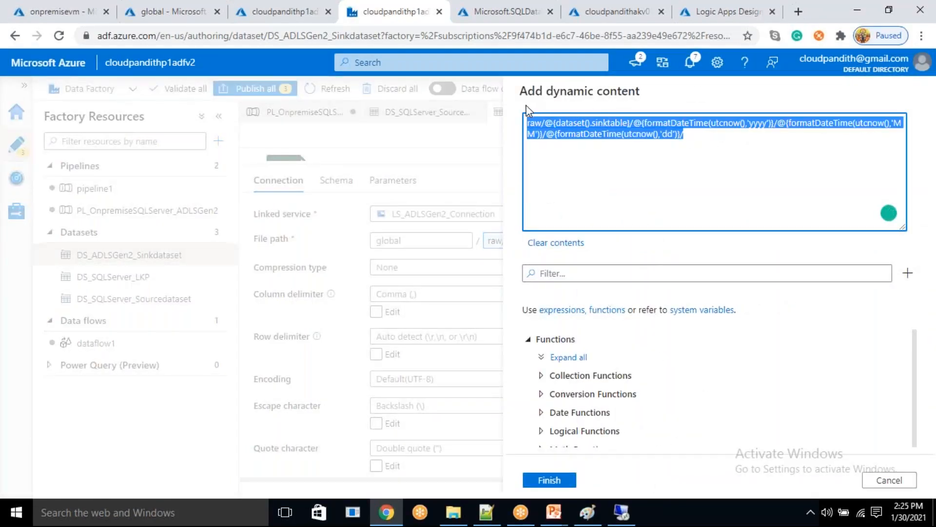
click(890, 479)
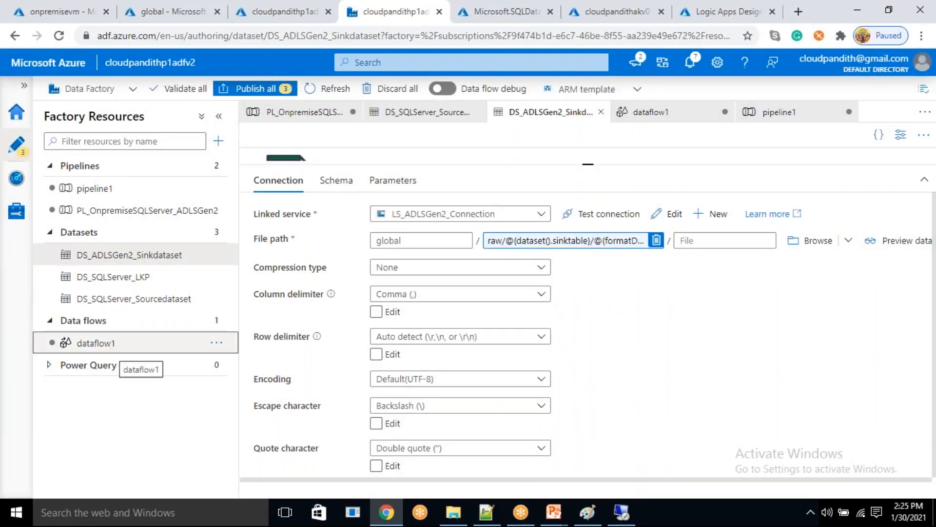
click(122, 353)
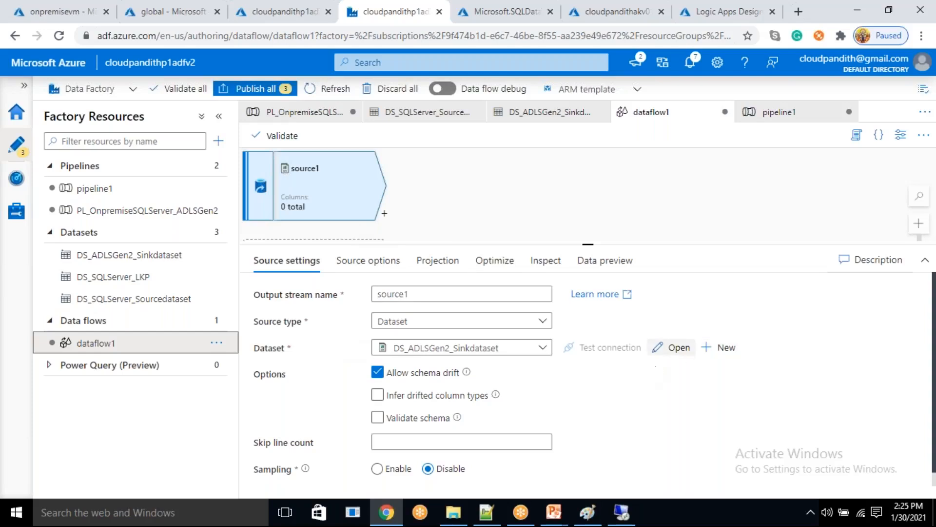
- Start a new dataset for the data flow source, using Azure Data Lake Storage Gen2 with the DelimitedText format
click(725, 347)
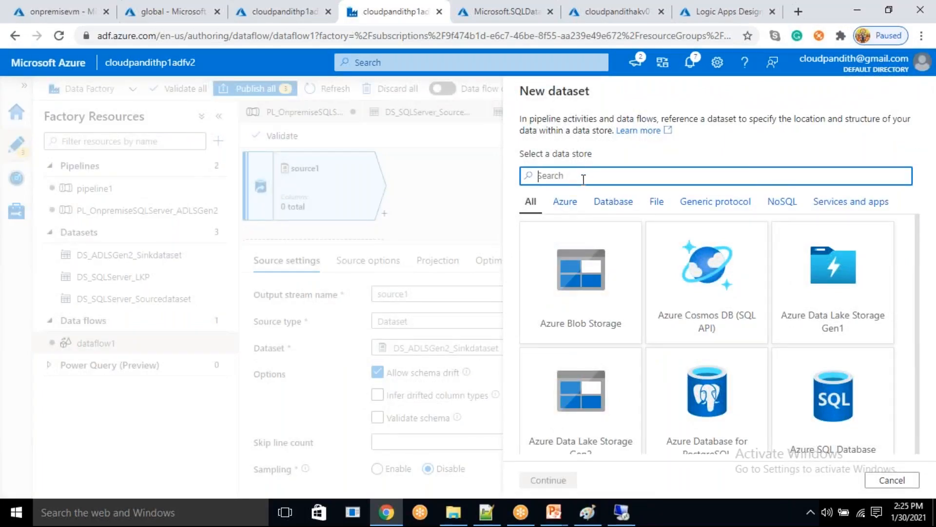
text(gen2)
click(628, 329)
click(560, 479)
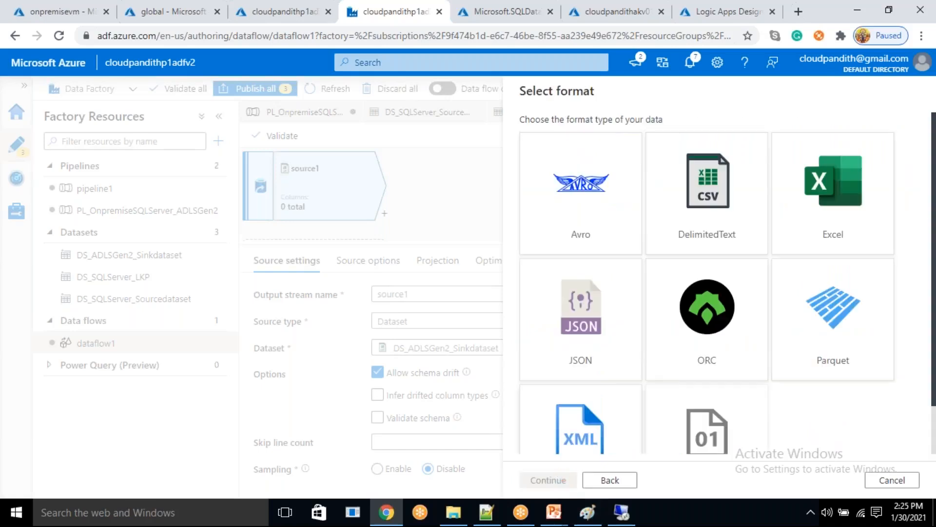
click(721, 209)
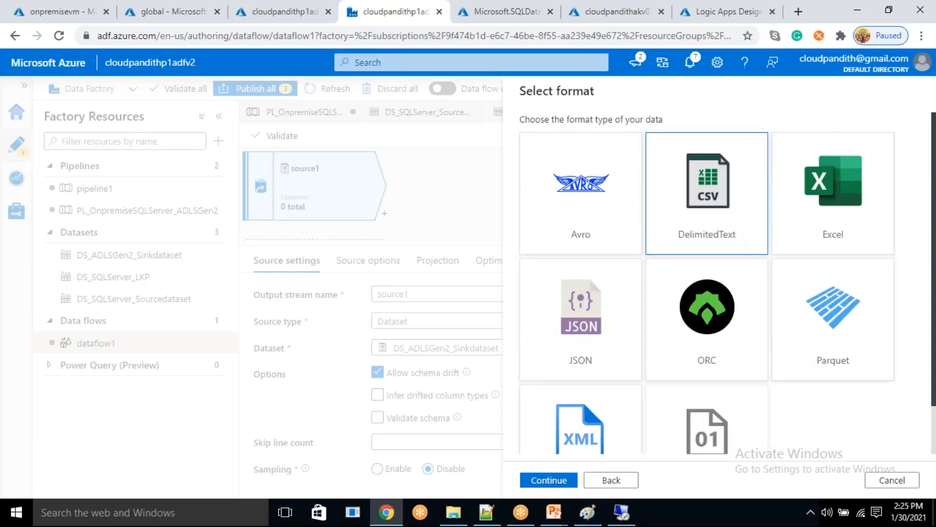
click(549, 480)
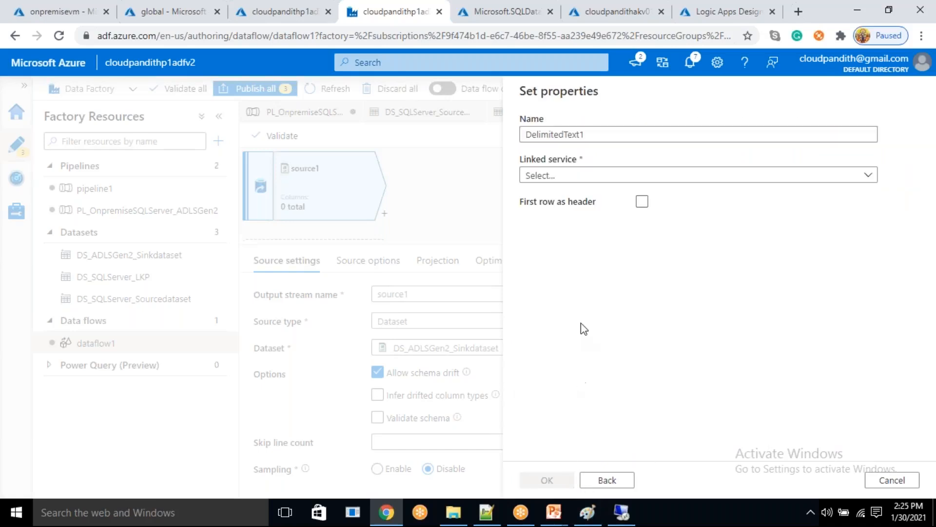
- Name the new delimited text dataset DS_ADLSGen2_Rawdataset and choose LS_ADLSGen2_Connection as its linked service
drag(596, 131, 518, 139)
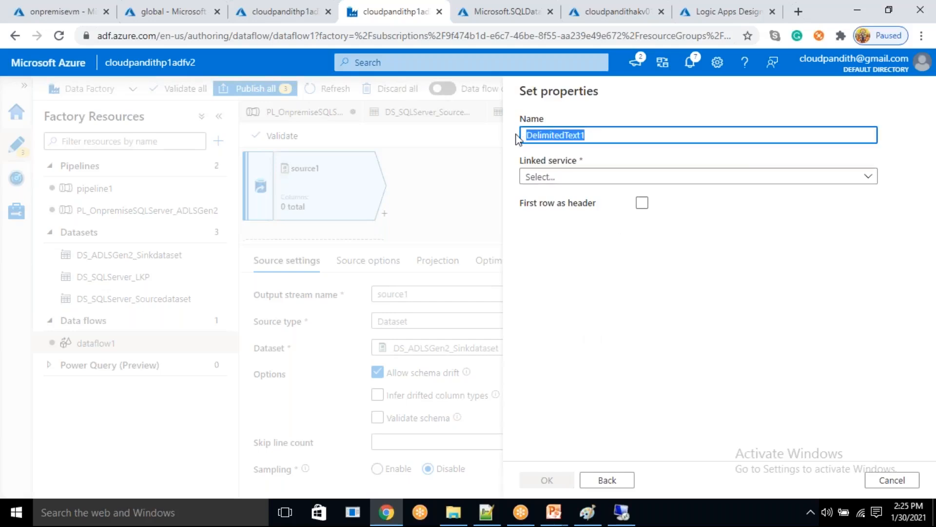
key(BackSpace)
text(ds)
key(BackSpace)
text(DS)
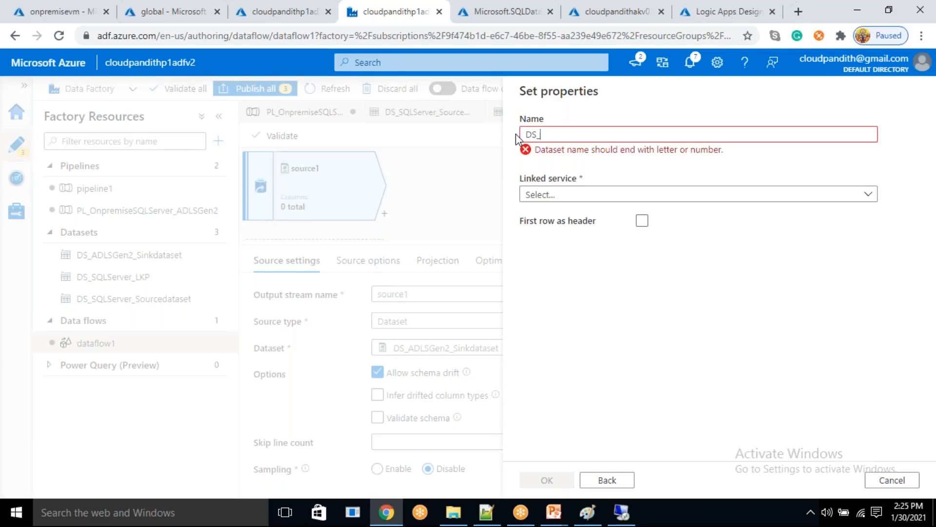
text(_A)
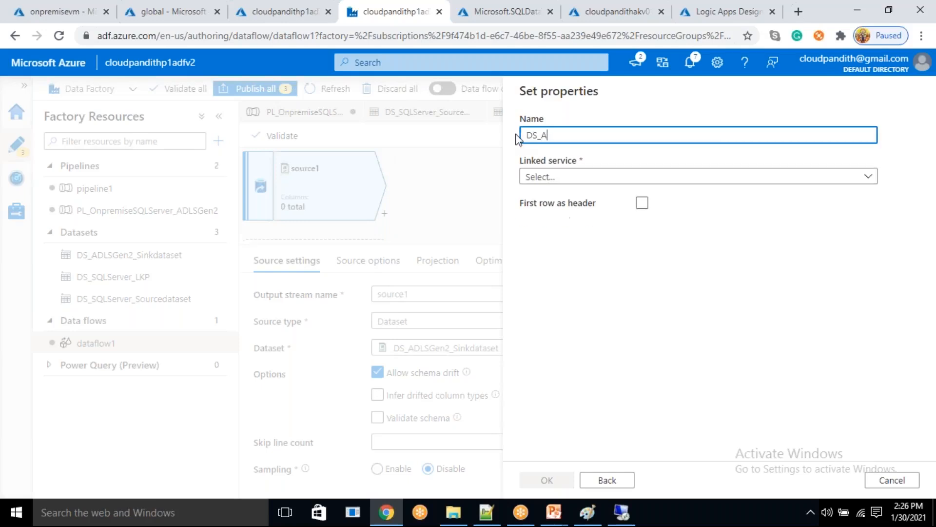
key(BackSpace)
text(ADLSGen2_Rawdataset)
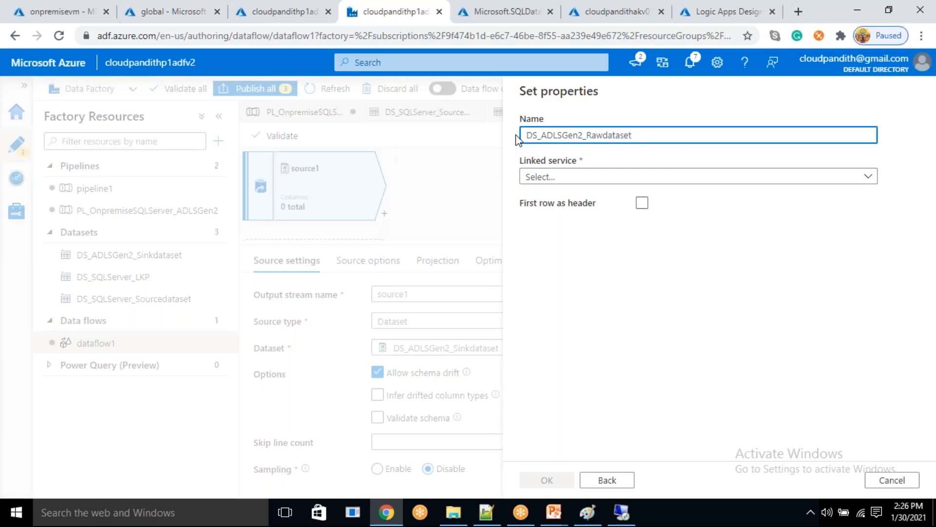
click(570, 180)
click(566, 263)
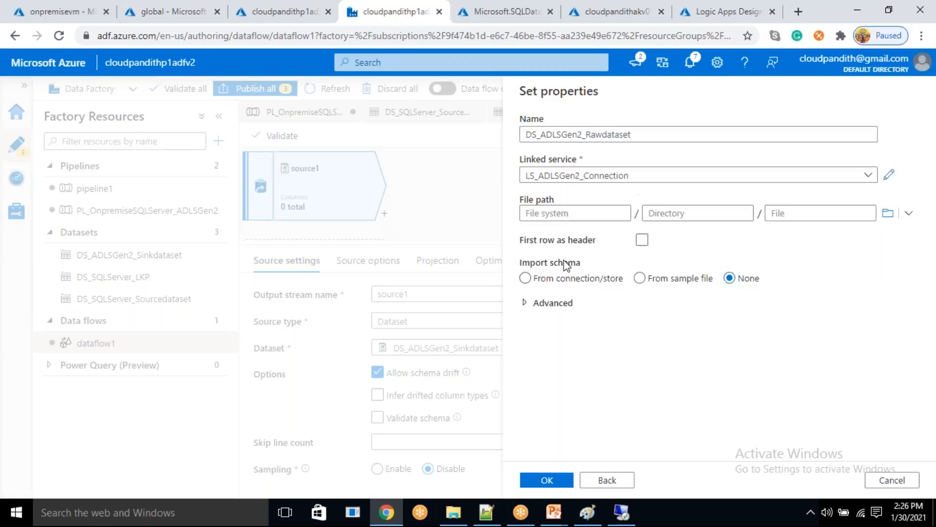
- Set the dataset's file path to the global/raw/cust folder, treat the first row as header, and create the dataset
click(598, 211)
click(889, 216)
double_click(602, 175)
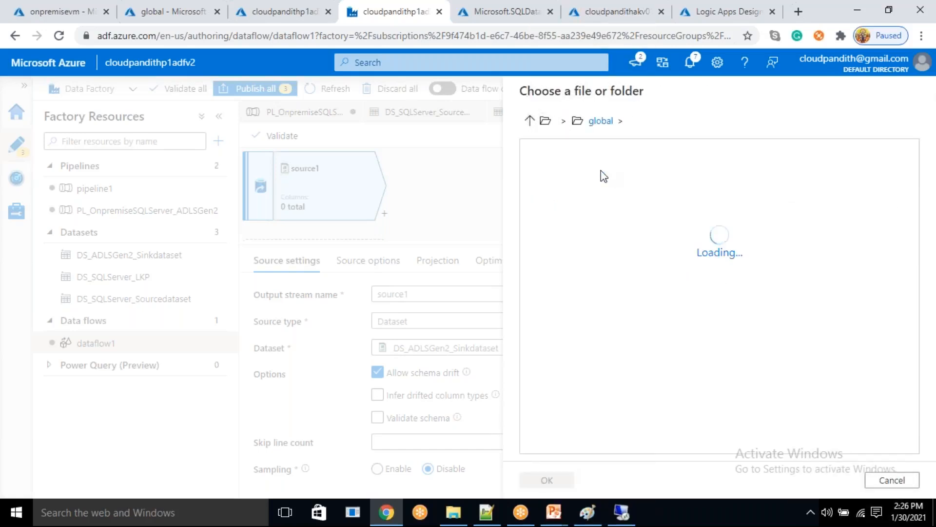
double_click(600, 185)
click(603, 190)
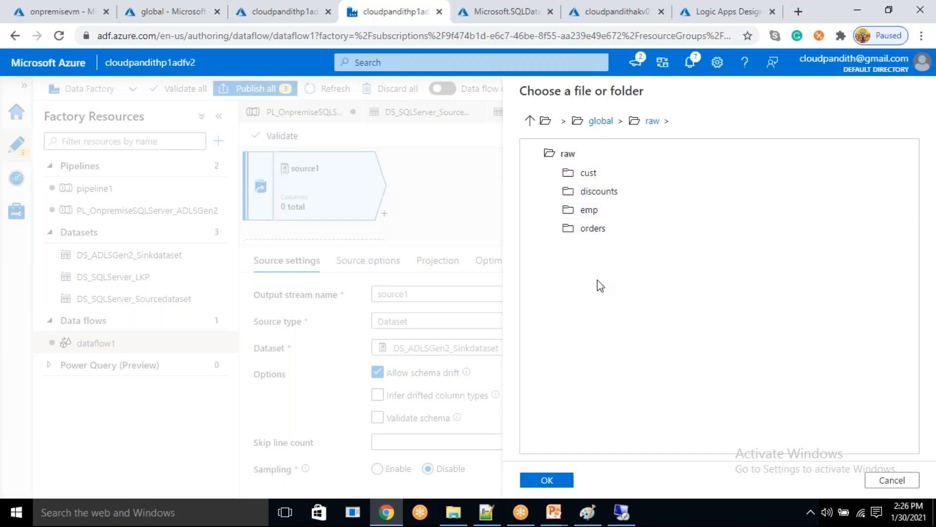
double_click(587, 177)
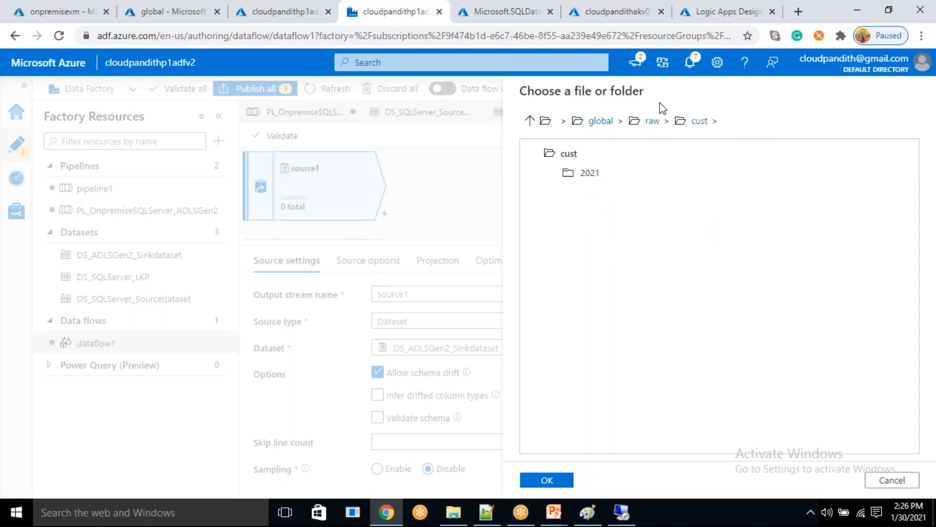
click(547, 481)
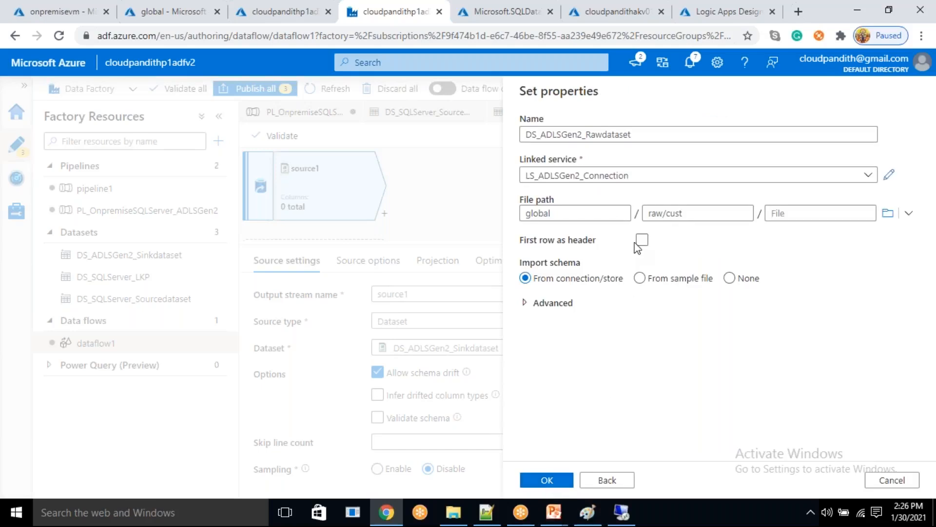
click(642, 240)
click(549, 482)
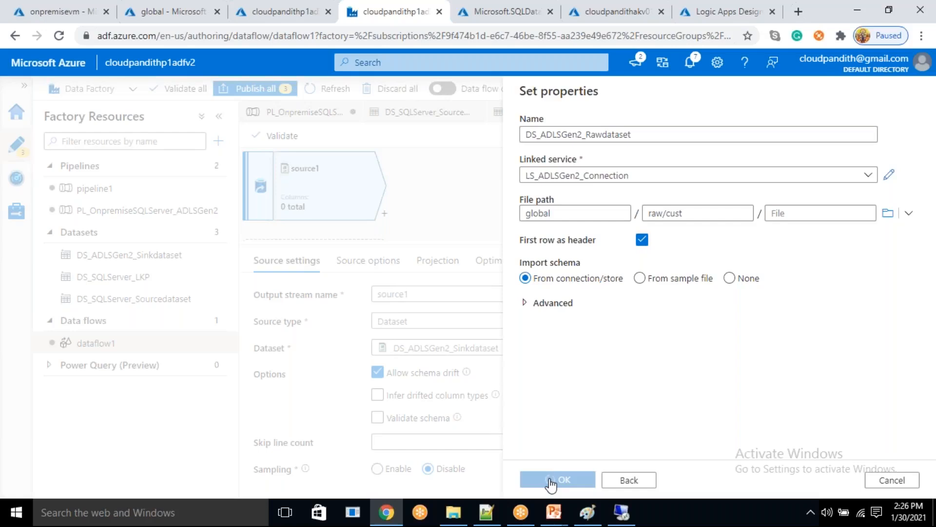
- Turn on data flow debug using AutoResolveIntegrationRuntime with a time to live of 1 hour
click(445, 88)
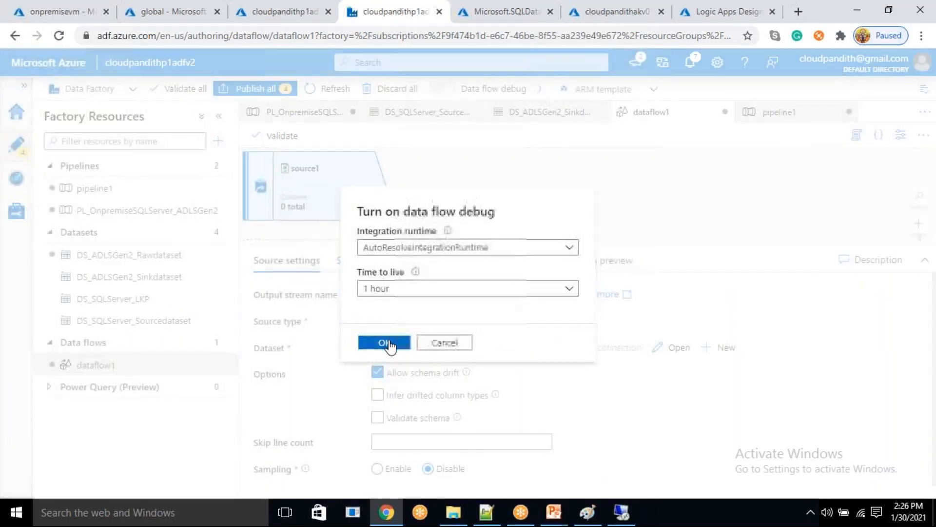
click(385, 342)
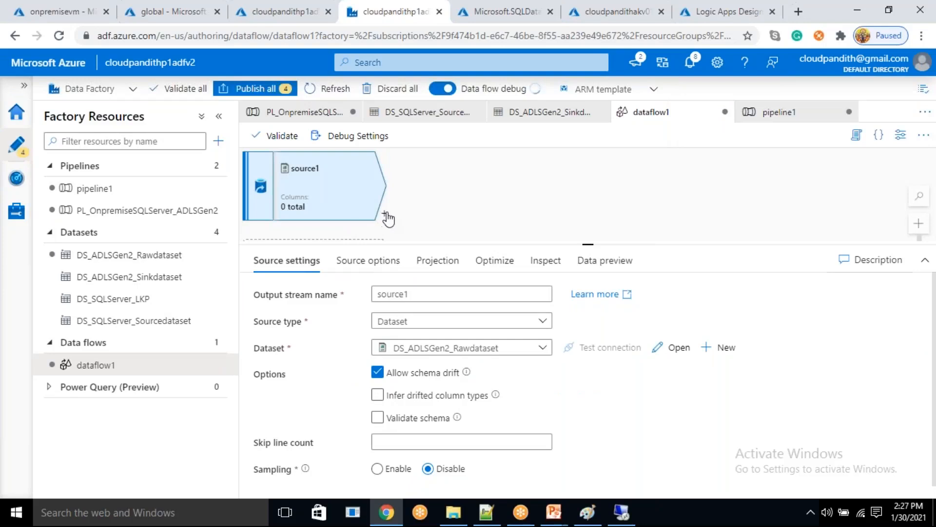
- Add a Window transformation after source1 and try to choose a column for its Over setting
click(385, 214)
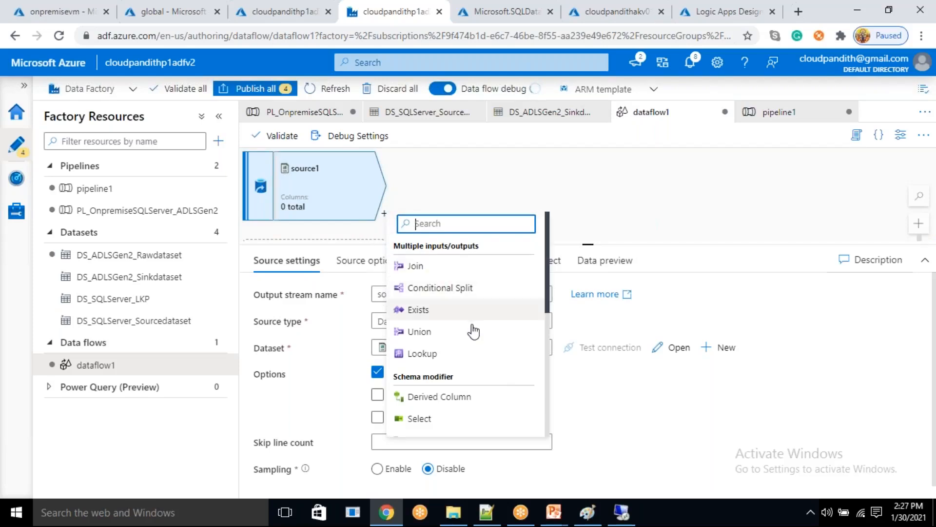
scroll(466, 342, down, 4)
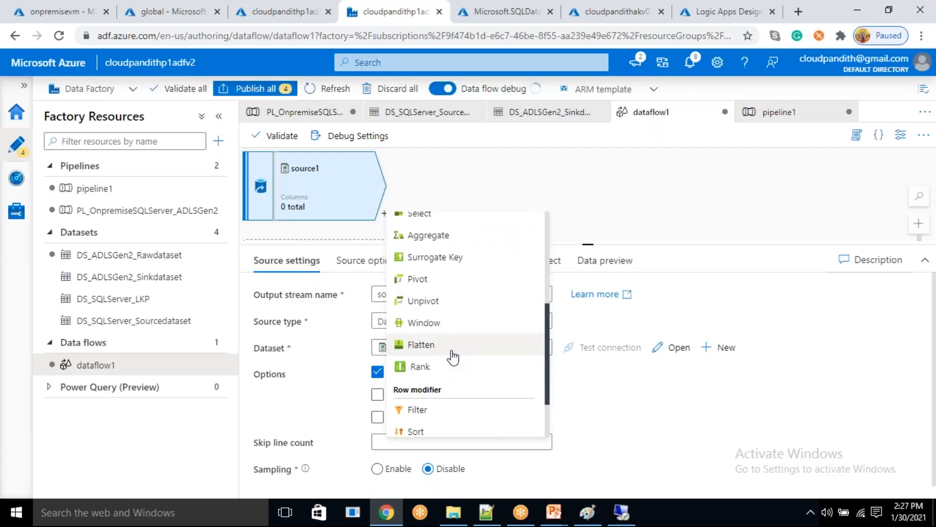
click(421, 324)
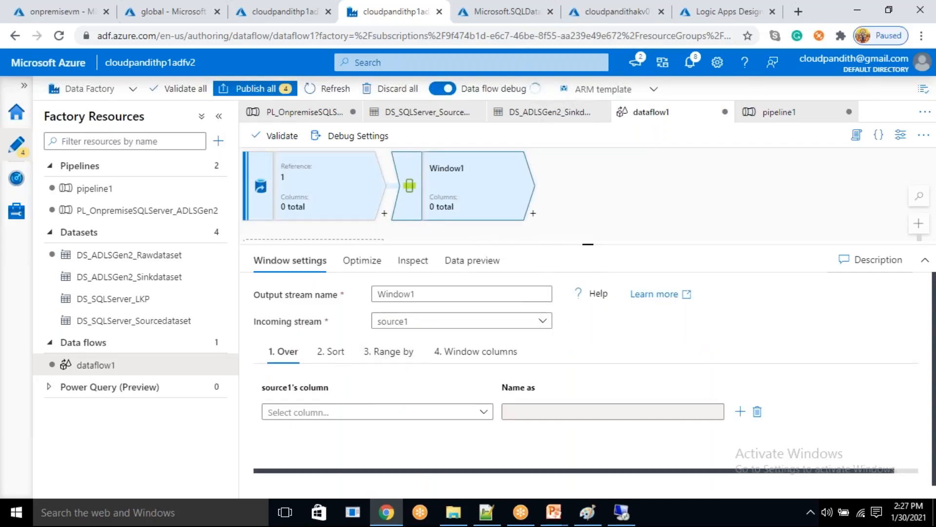
click(322, 414)
click(330, 413)
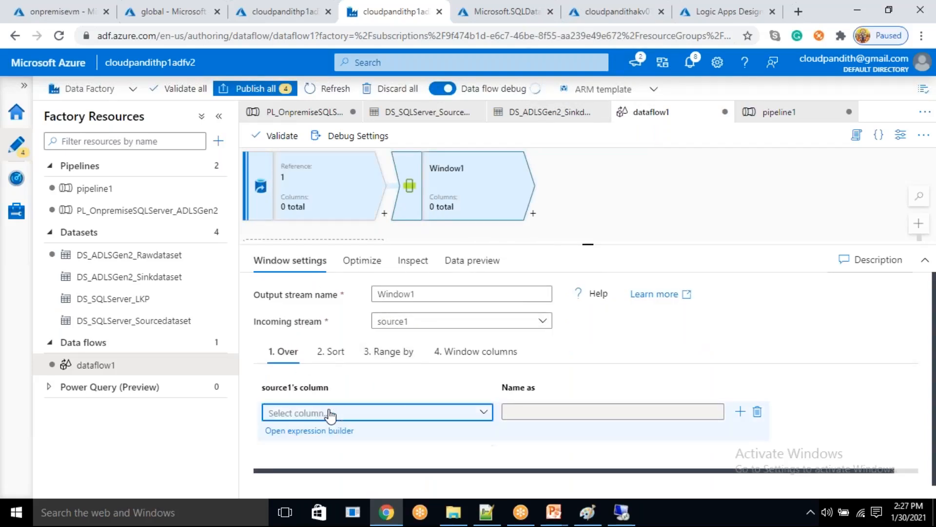
click(330, 414)
click(330, 413)
- Review source1's optimize, inspect, source options and projection details, and return to its source settings
click(339, 191)
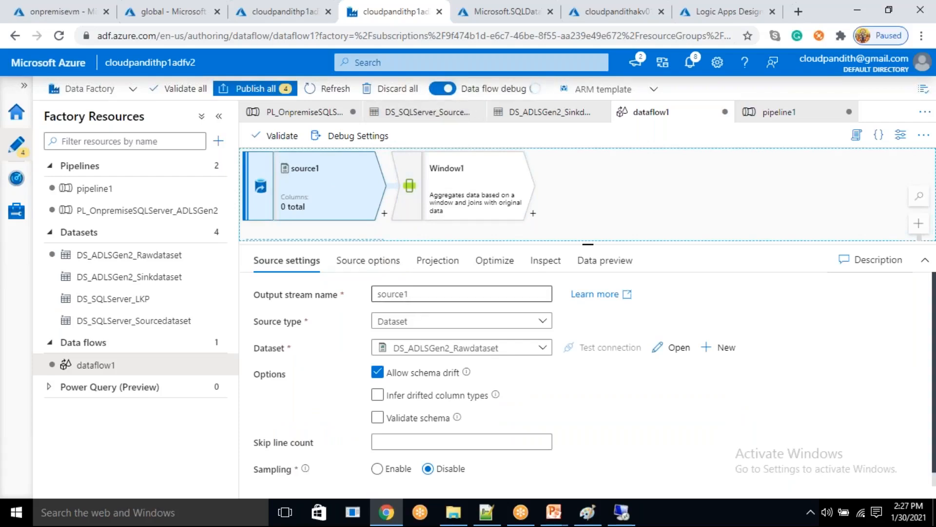
scroll(523, 442, down, 1)
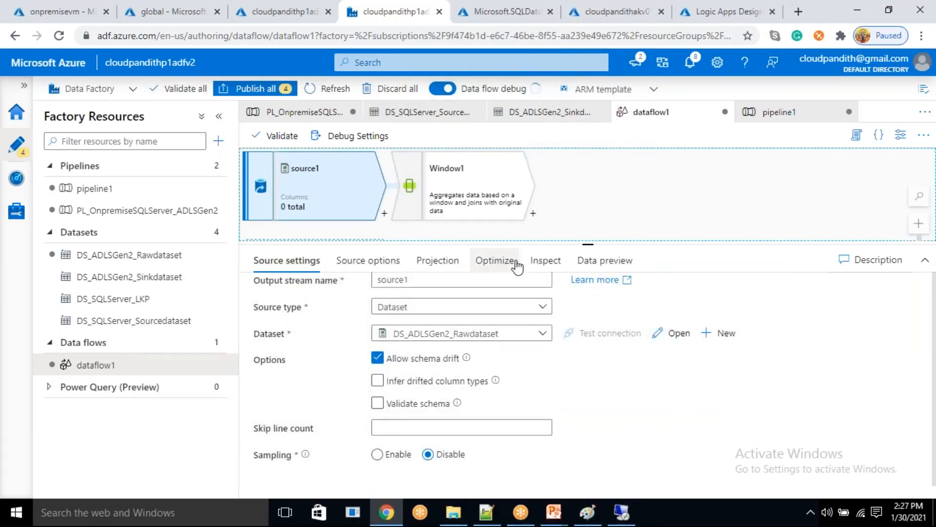
click(495, 262)
click(539, 267)
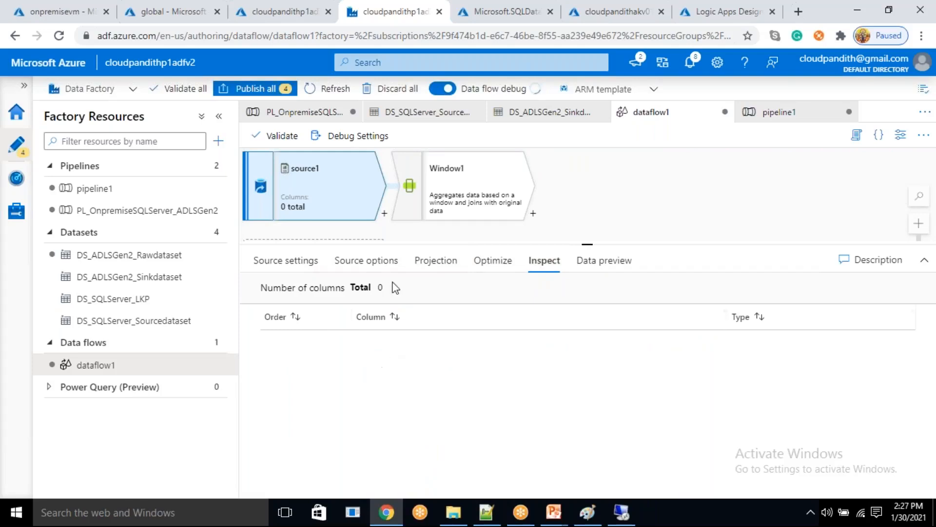
click(375, 263)
click(435, 262)
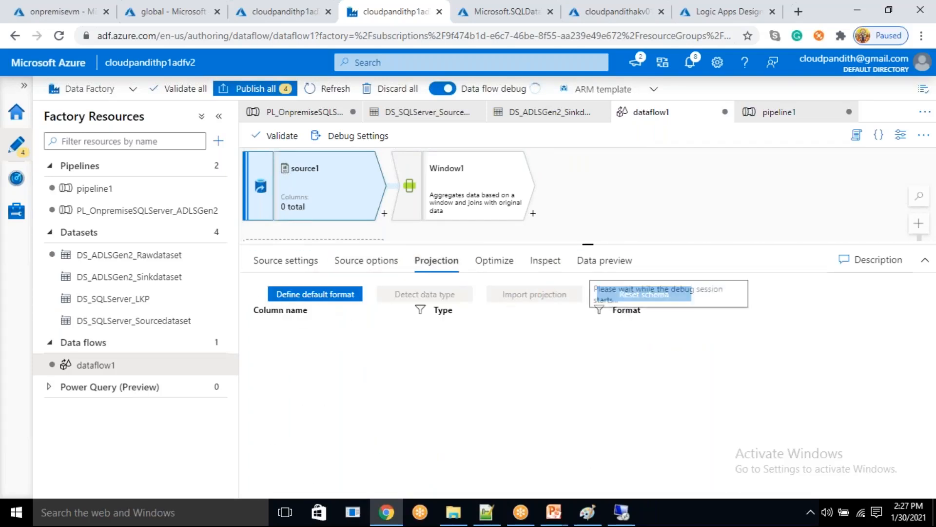
click(284, 258)
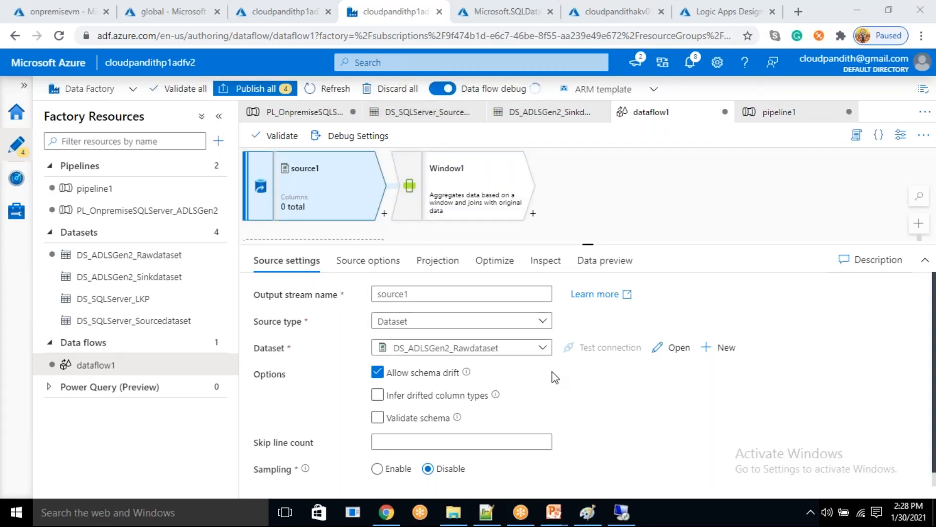
- Add a Data flow activity to pipeline1 and set it to run dataflow1
click(144, 196)
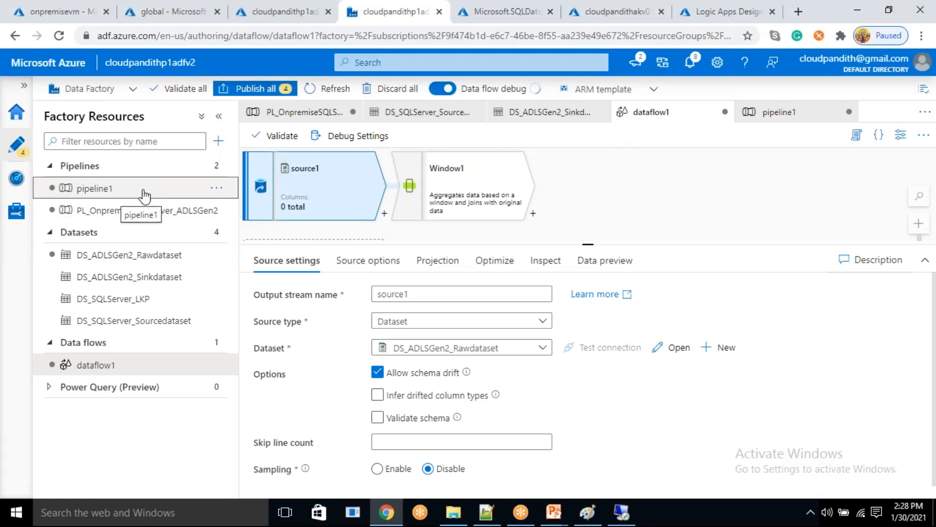
drag(302, 234, 665, 215)
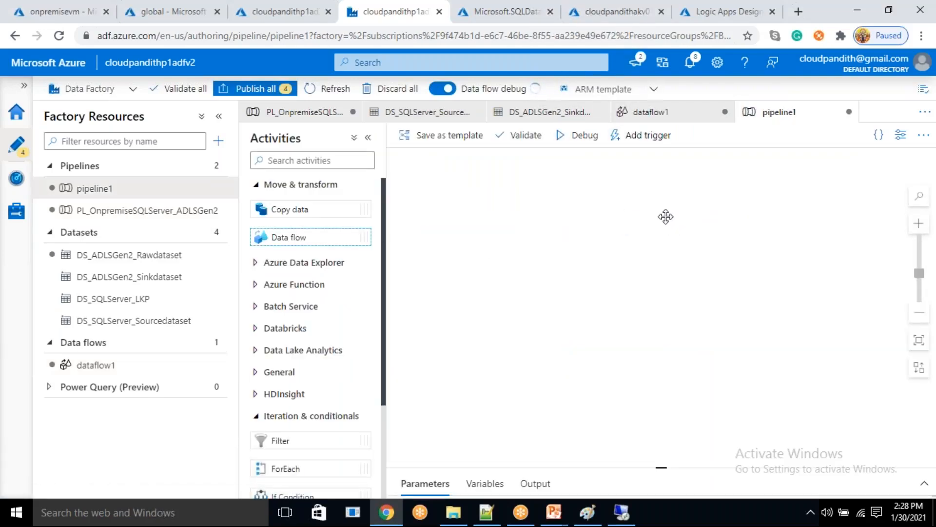
click(107, 371)
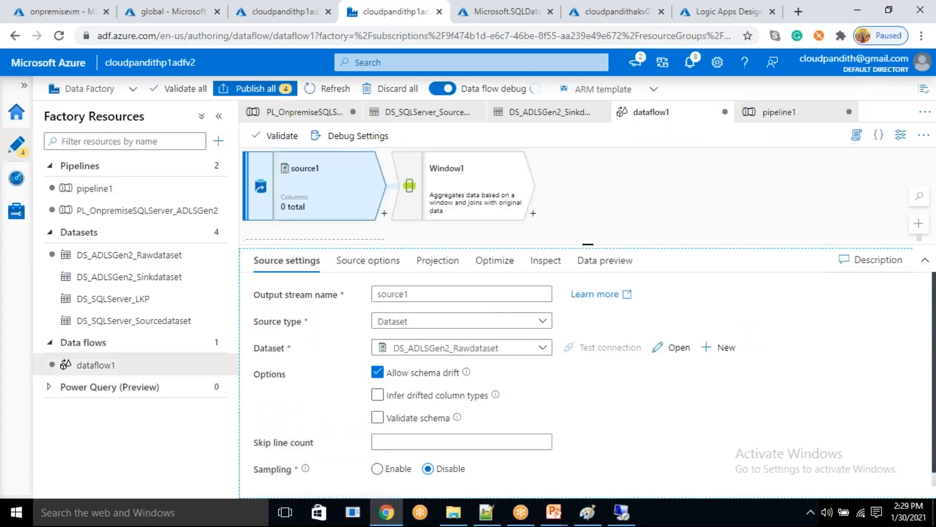
click(132, 193)
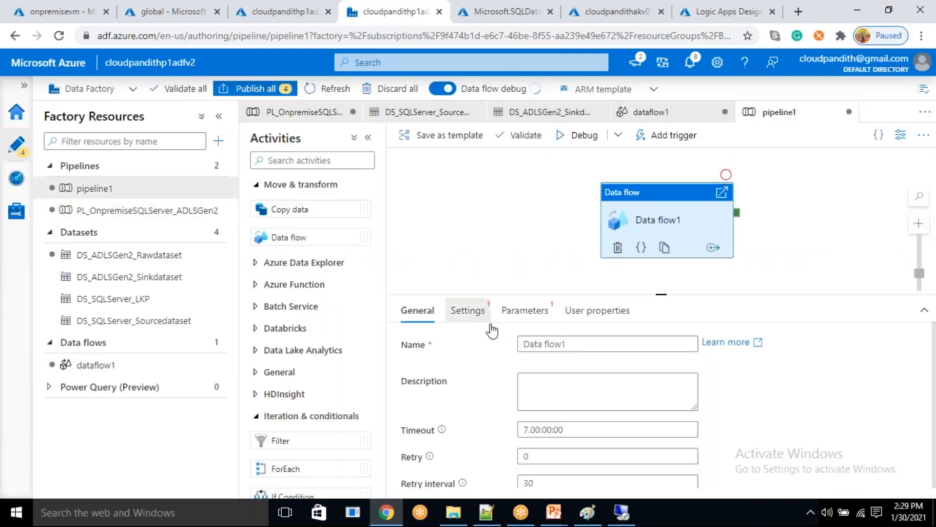
click(481, 314)
click(568, 350)
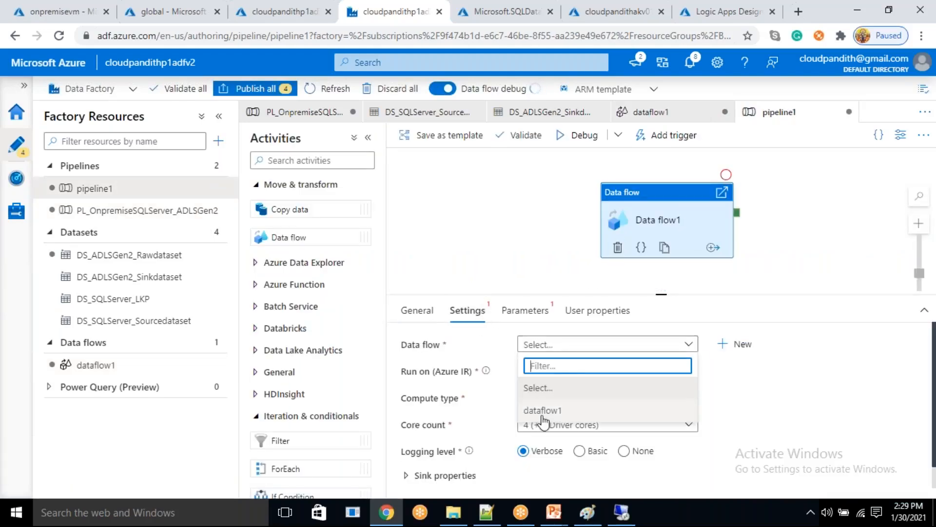
click(537, 414)
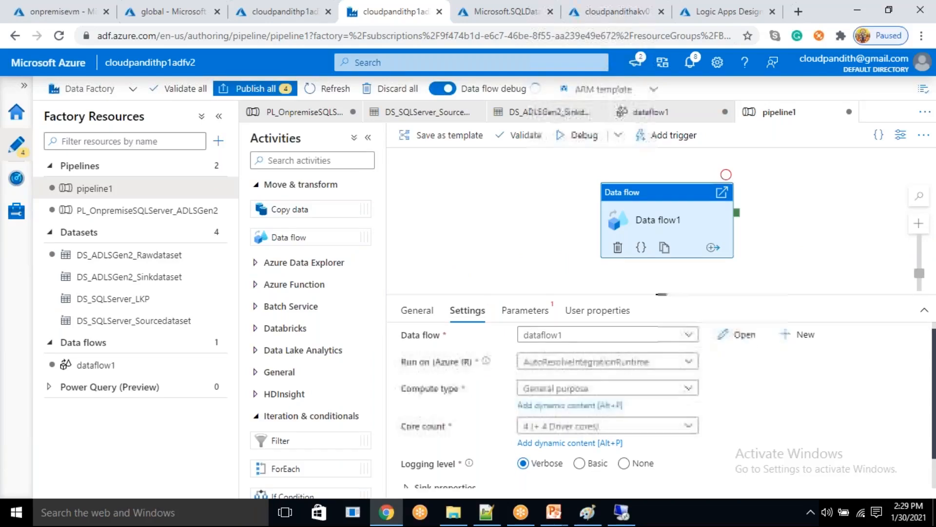
- Check the Data flow activity's settings and data flow parameters in pipeline1
scroll(535, 390, down, 2)
click(534, 318)
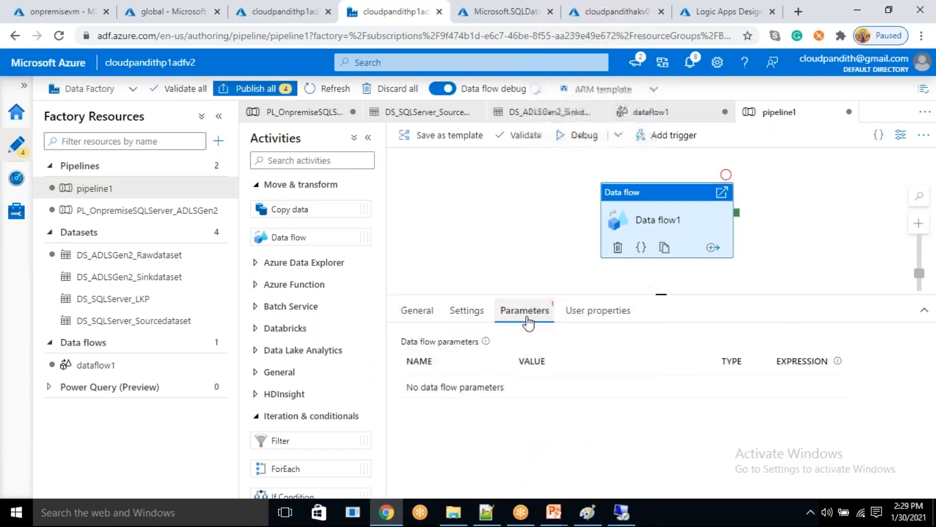
click(480, 317)
scroll(527, 448, down, 2)
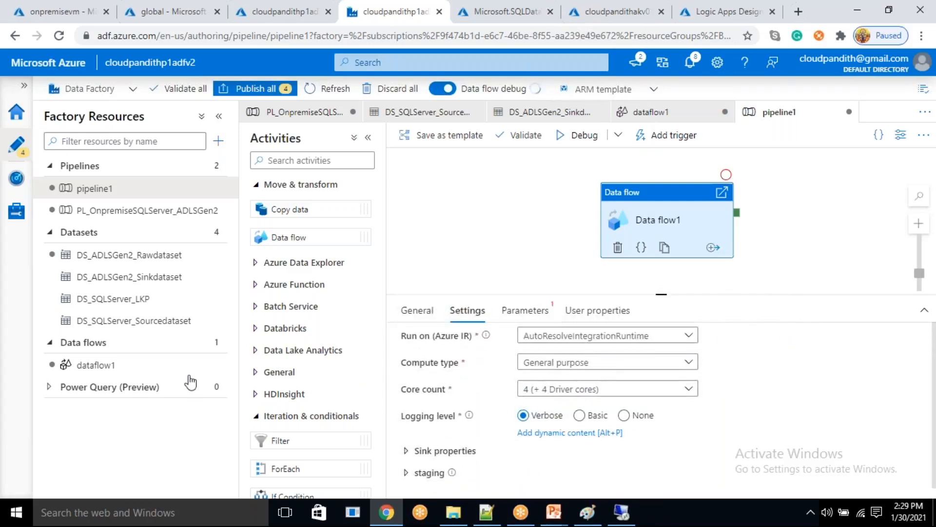
click(526, 313)
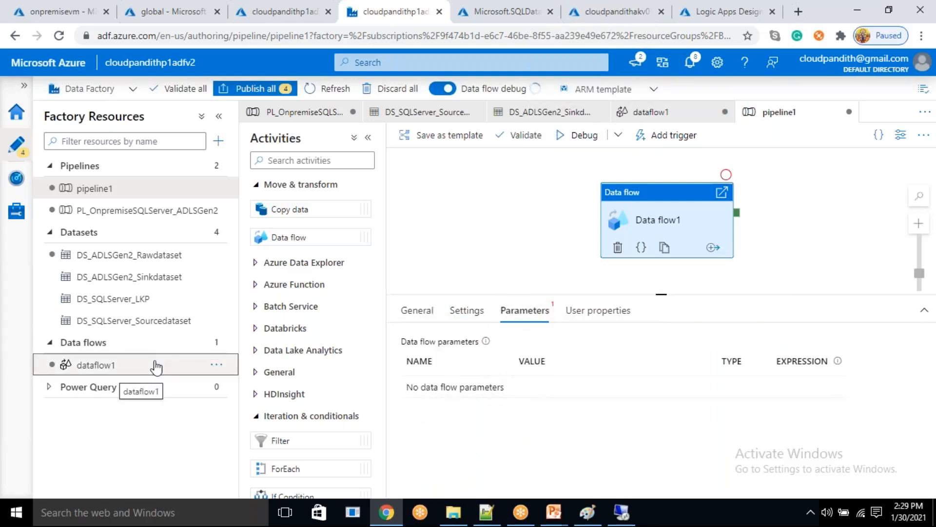
- Add a string parameter named df_param to dataflow1 and return to source1's settings
click(155, 364)
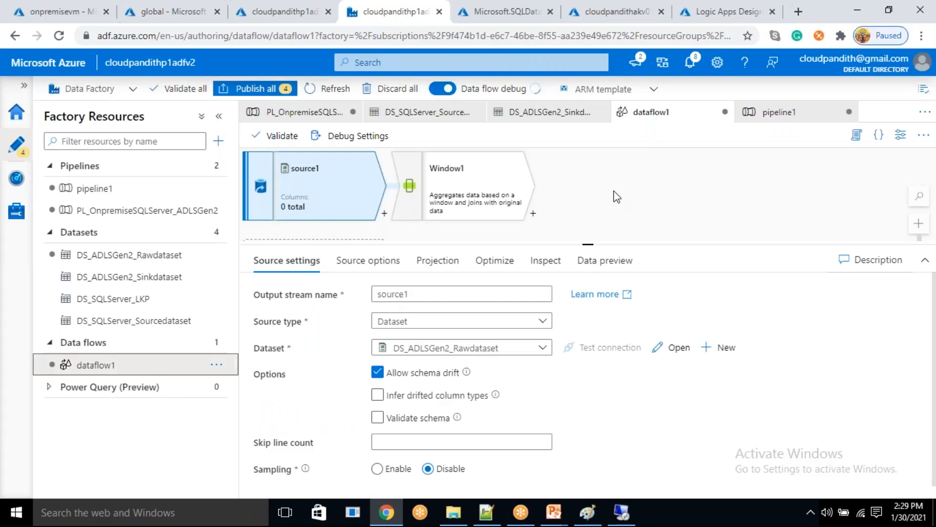
click(617, 195)
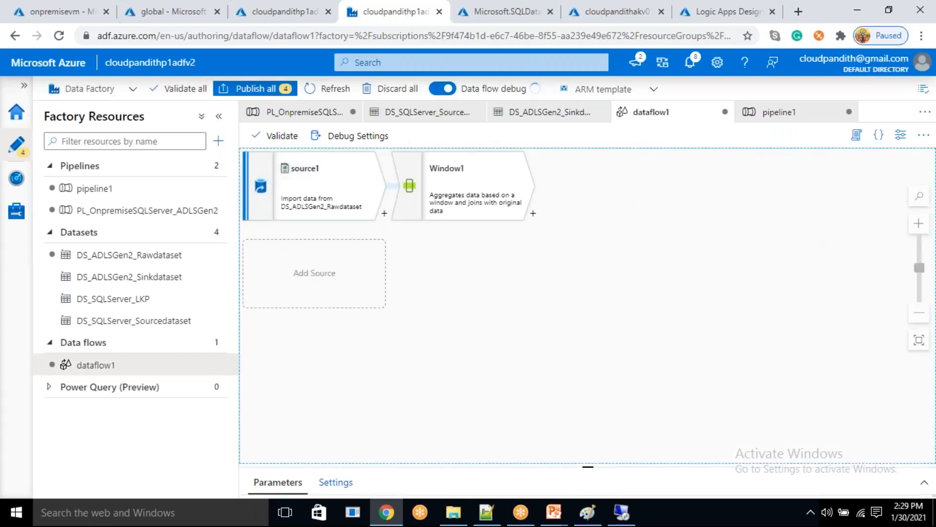
drag(588, 467, 593, 270)
click(289, 316)
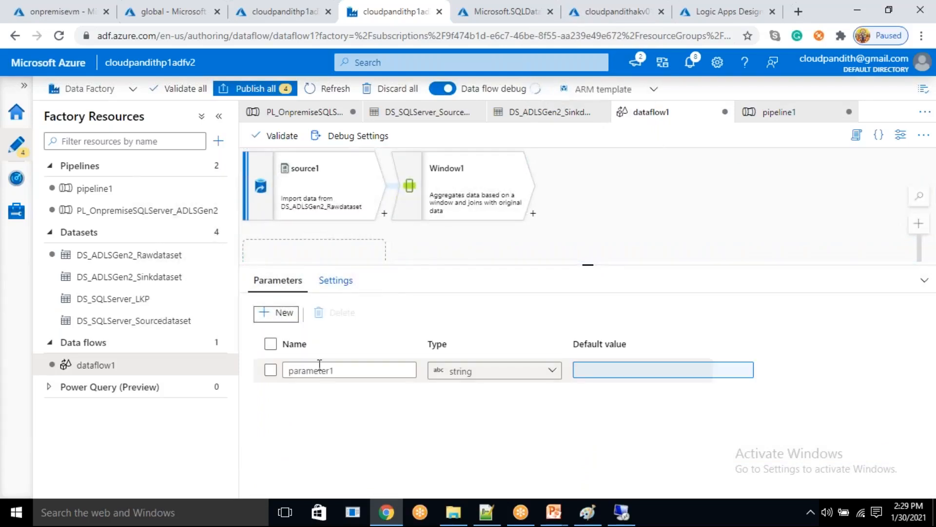
drag(340, 377, 286, 372)
text(df_param)
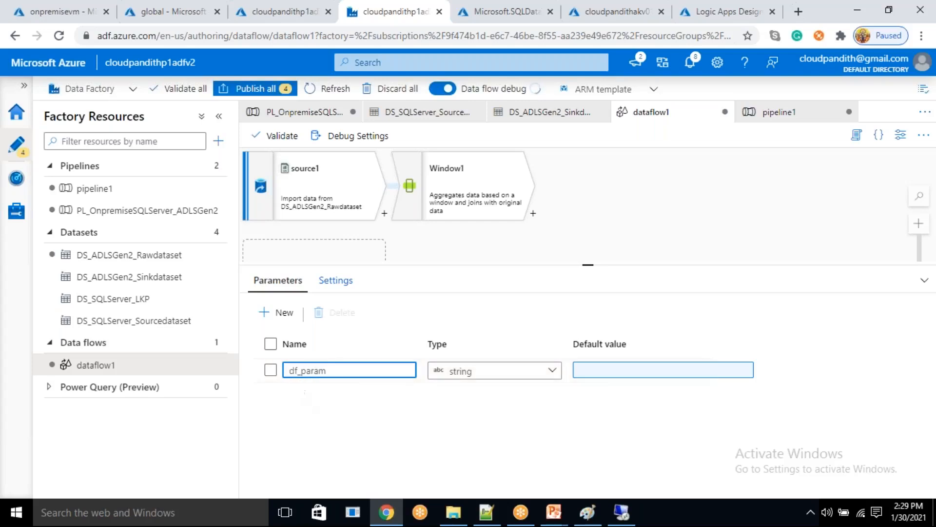
click(322, 186)
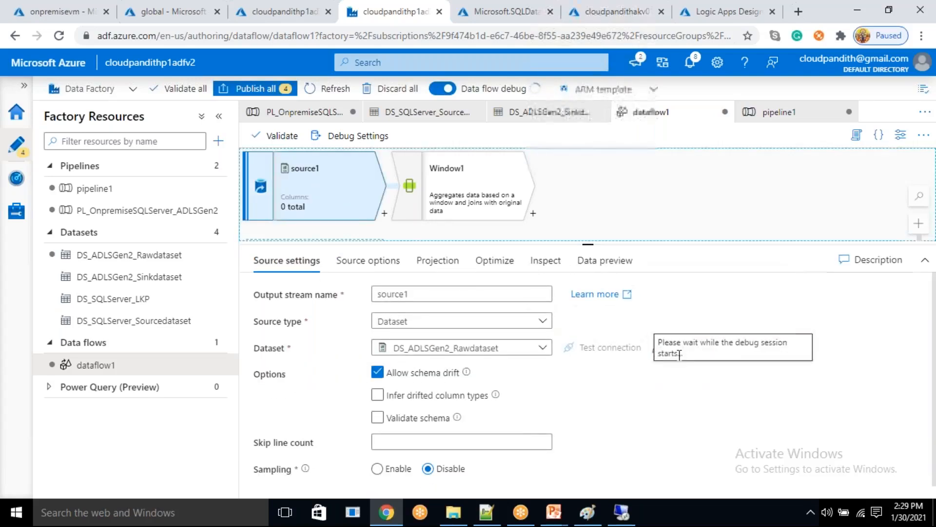
- Open source1's DS_ADLSGen2_Rawdataset dataset and check the dynamic content options for its directory path
click(673, 348)
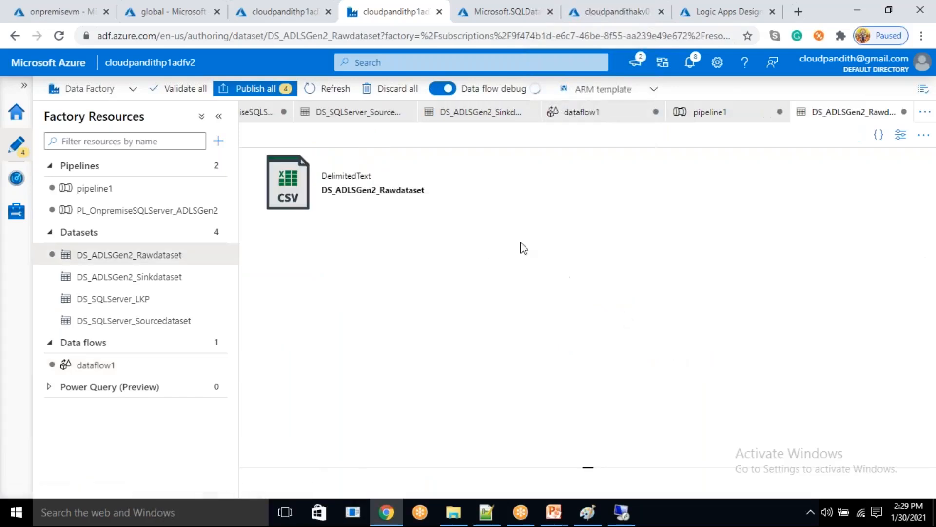
click(536, 263)
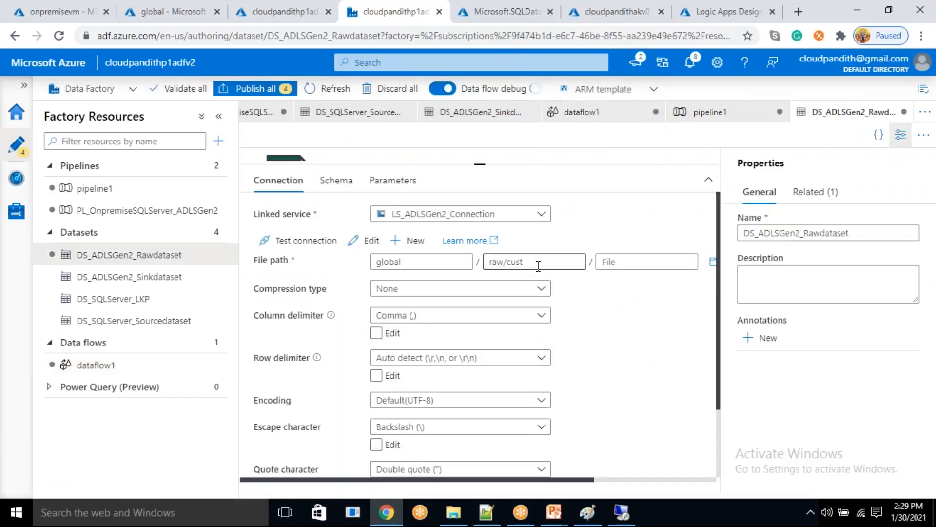
click(521, 280)
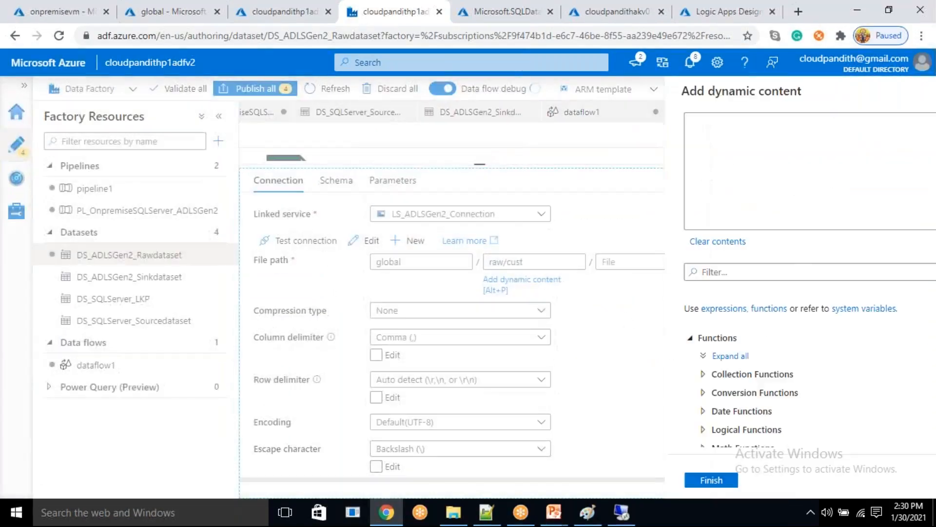
scroll(610, 432, down, 2)
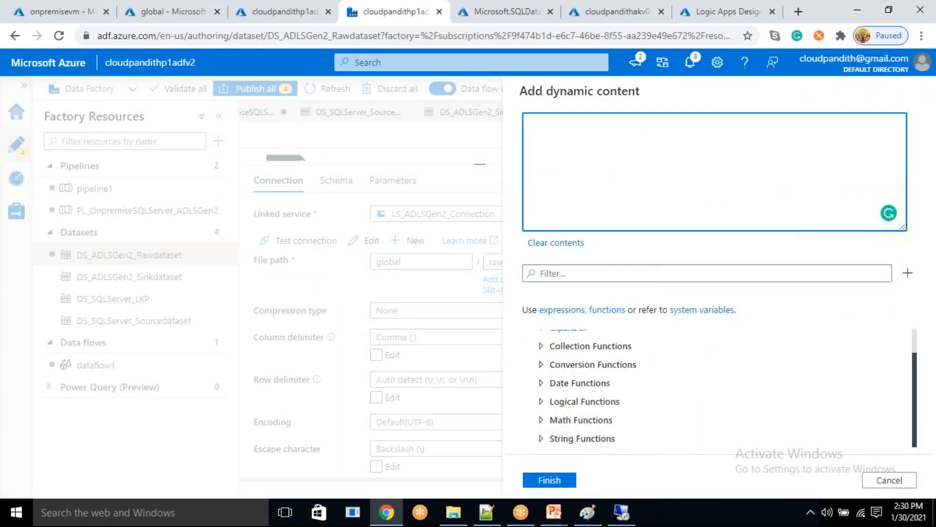
click(888, 480)
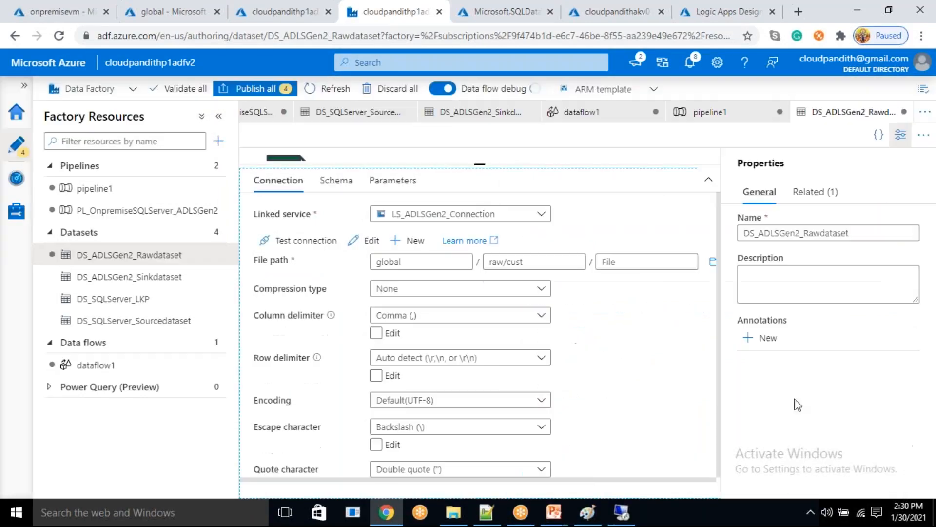
- Add a string parameter named cpdate to the DS_ADLSGen2_Rawdataset dataset
click(400, 187)
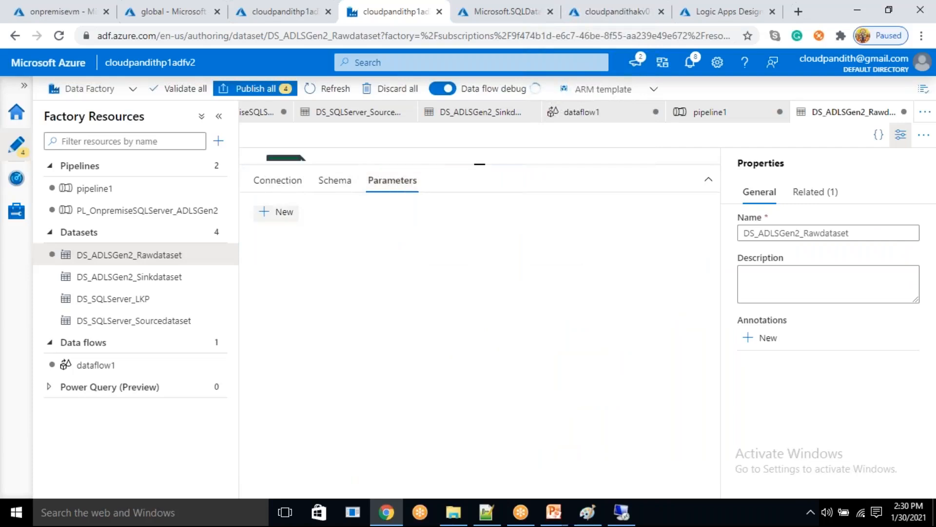
click(277, 214)
click(302, 270)
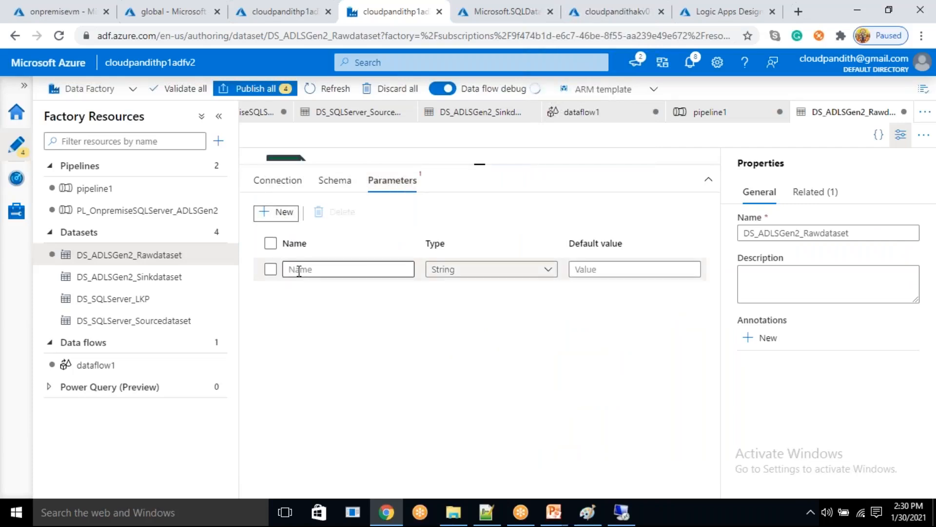
text(parameter)
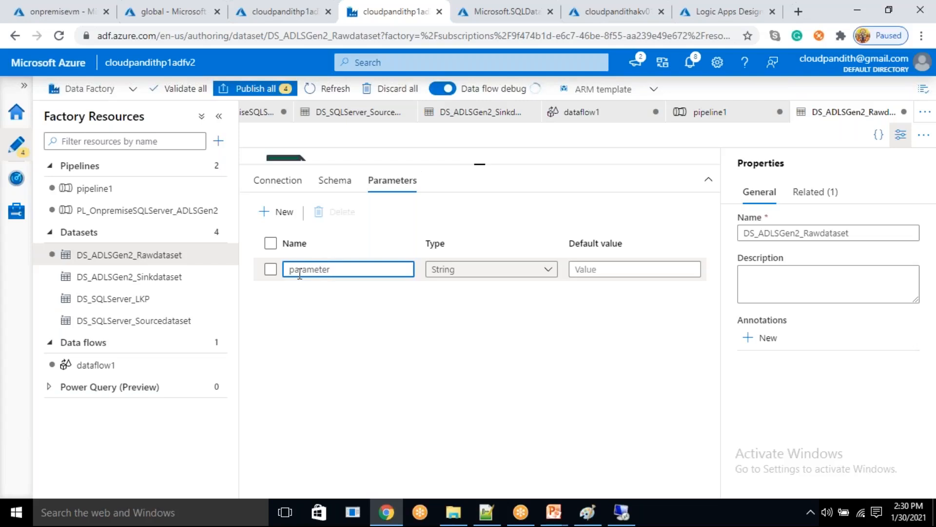
double_click(299, 270)
text(date)
key(Home)
text(up)
- Begin a dynamic expression for the dataset's directory path with raw/cust/ followed by the formatDateTime function
click(279, 182)
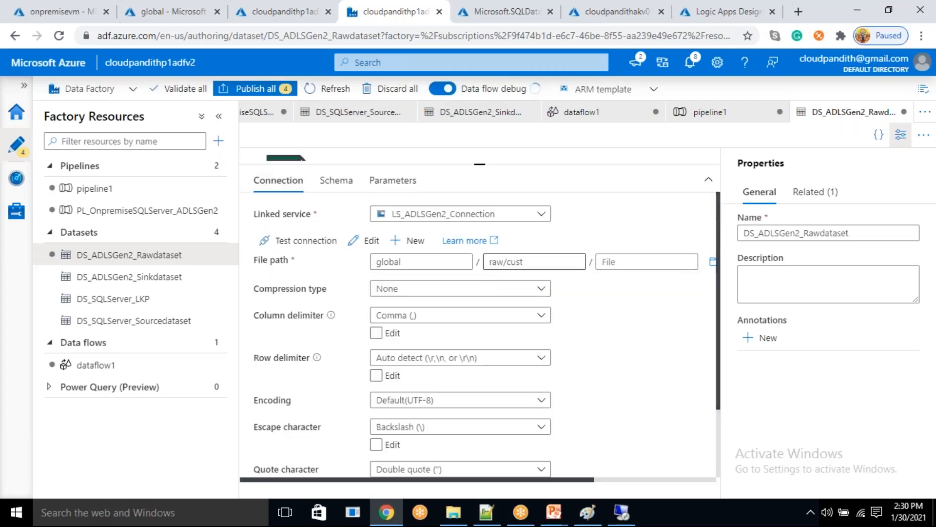
click(532, 277)
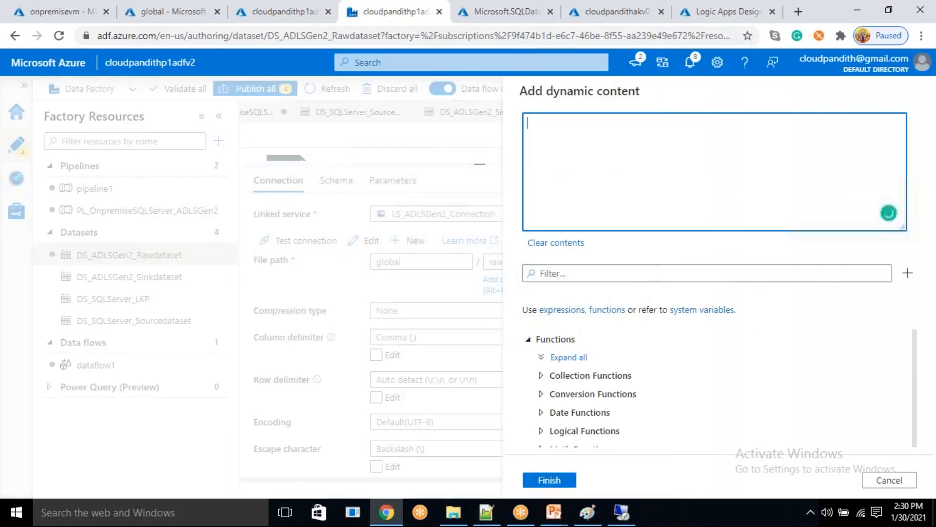
click(896, 484)
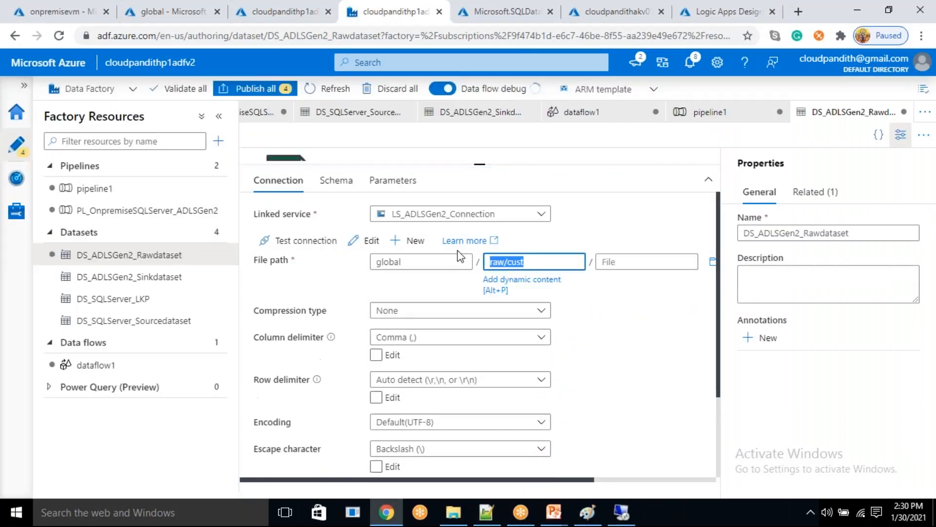
click(527, 287)
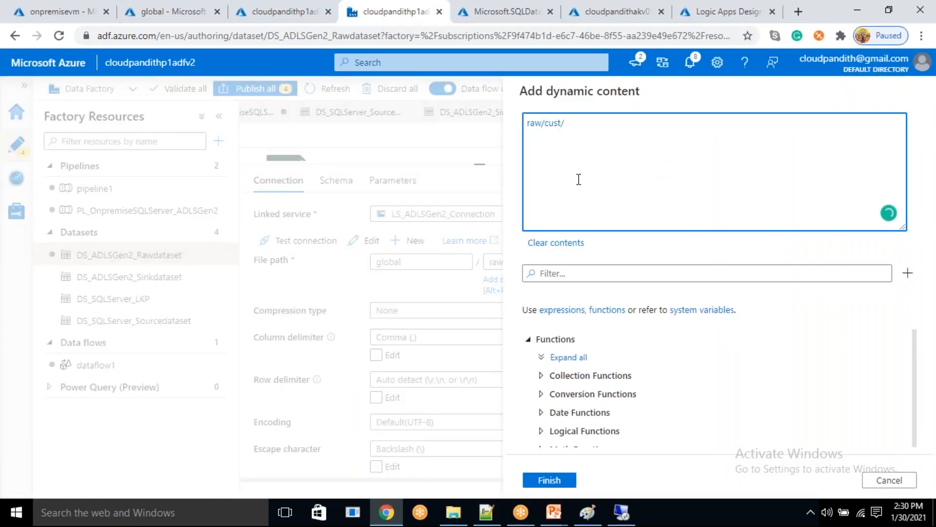
click(559, 272)
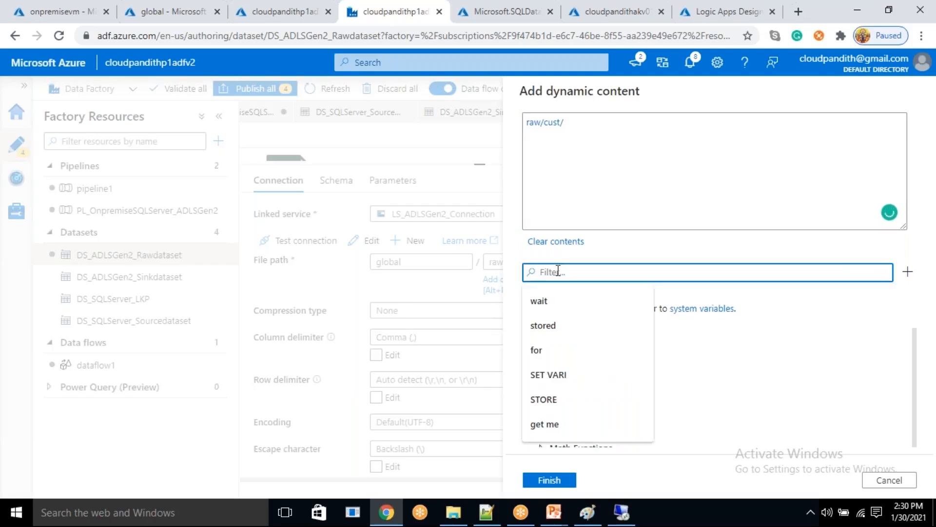
text(formatdatre)
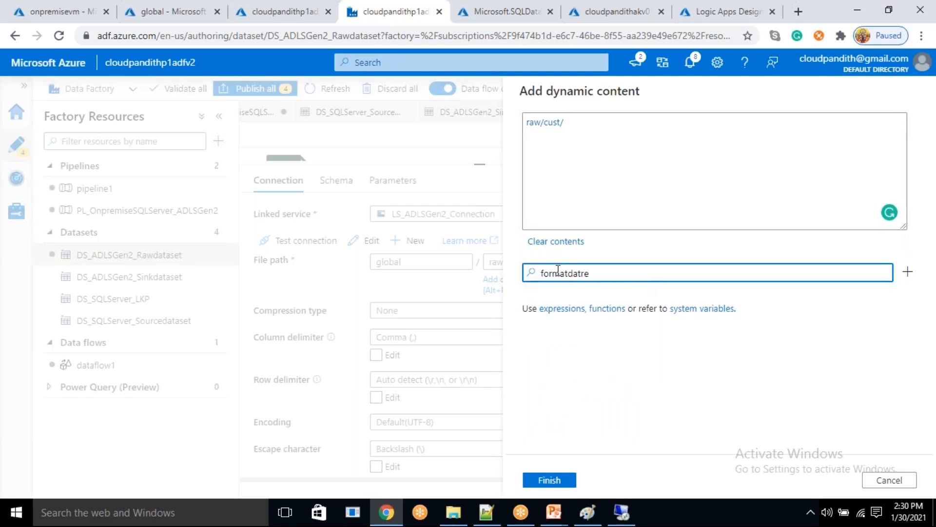
key(BackSpace)
key(BackSpace)
text(e)
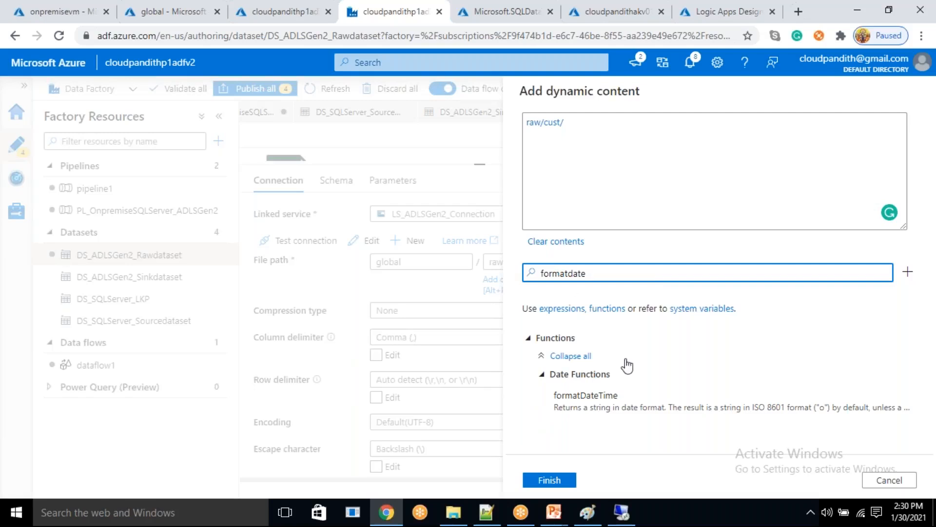
click(605, 394)
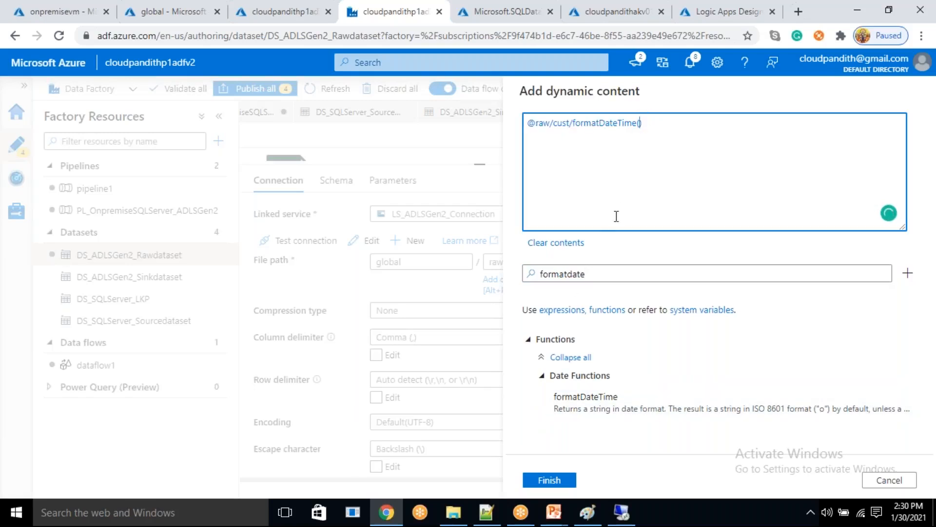
- Give formatDateTime the dataset parameter cpdate and the format 'yyyy', and wrap the call in @{ }
drag(604, 271, 529, 272)
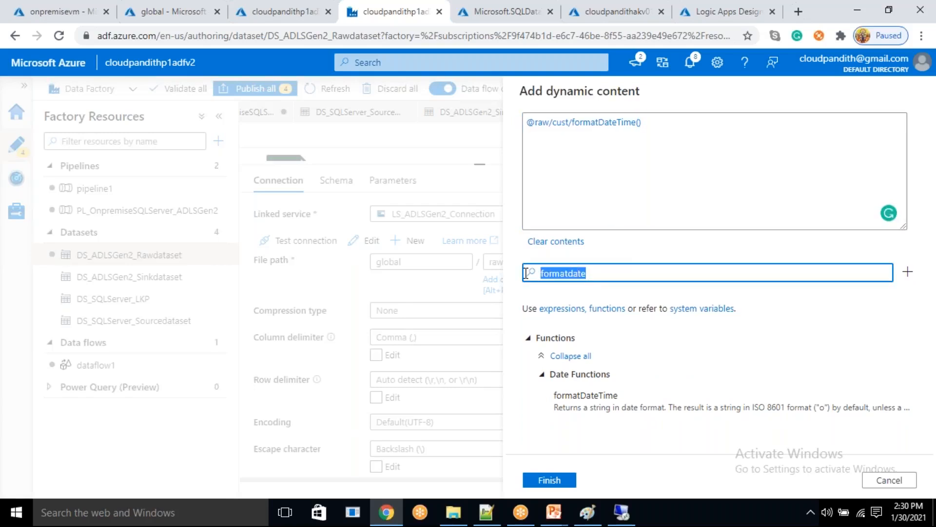
key(BackSpace)
scroll(619, 414, down, 5)
click(611, 450)
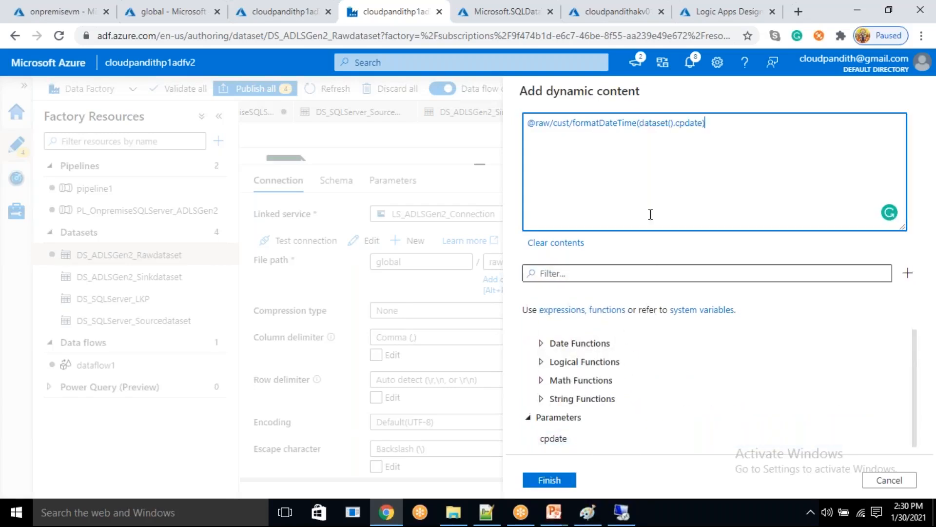
text(,'')
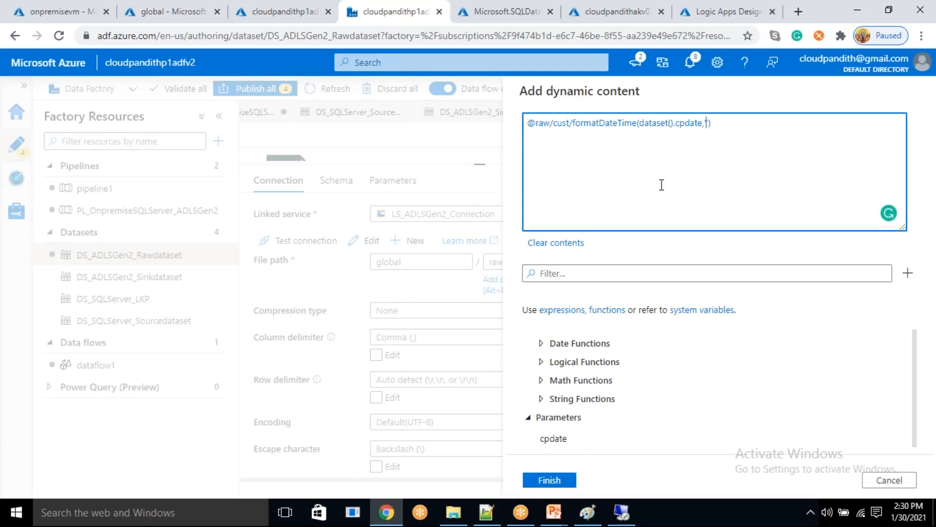
text(yyyy)
click(589, 127)
text(@{)
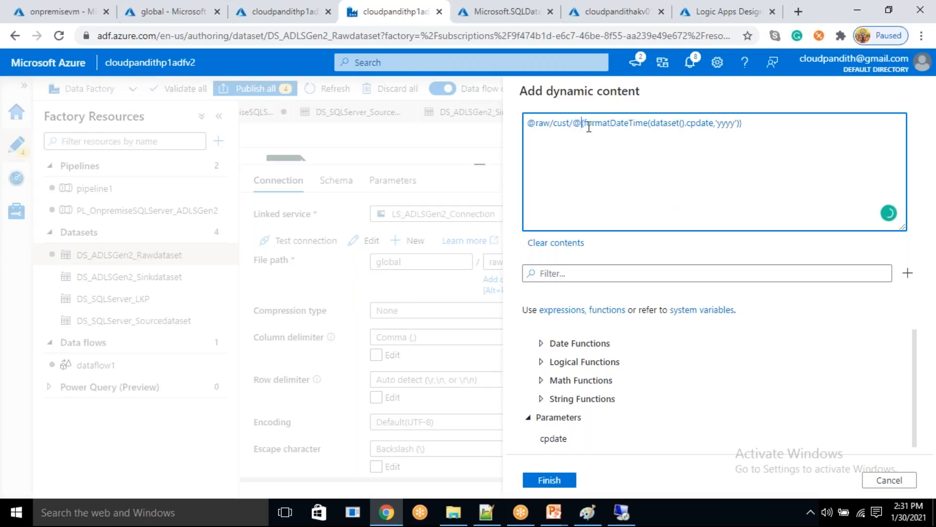
- Append two slash-separated copies of the @{formatDateTime(dataset().cpdate,'yyyy')} expression, changing their formats to 'MM' and 'dd'
key(shift+End)
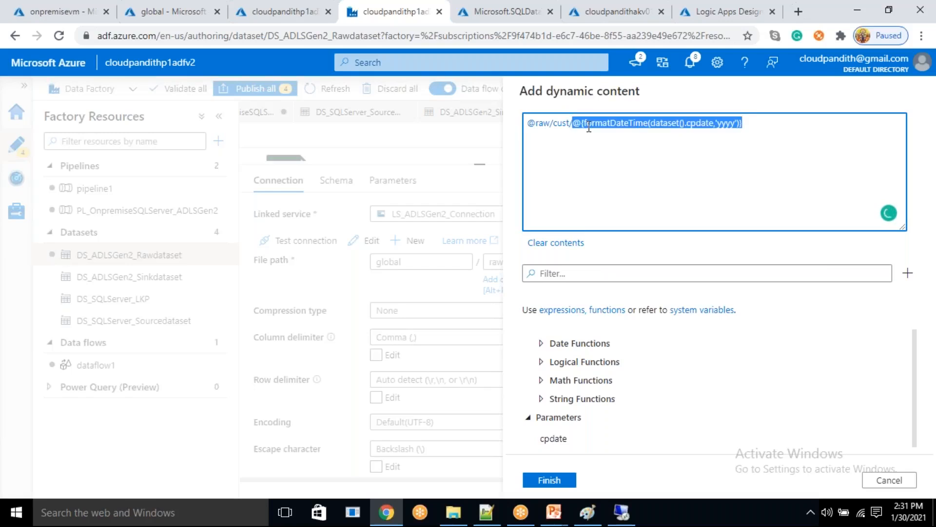
key(ctrl+c)
key(End)
text(/)
key(ctrl+v)
key(ctrl+v)
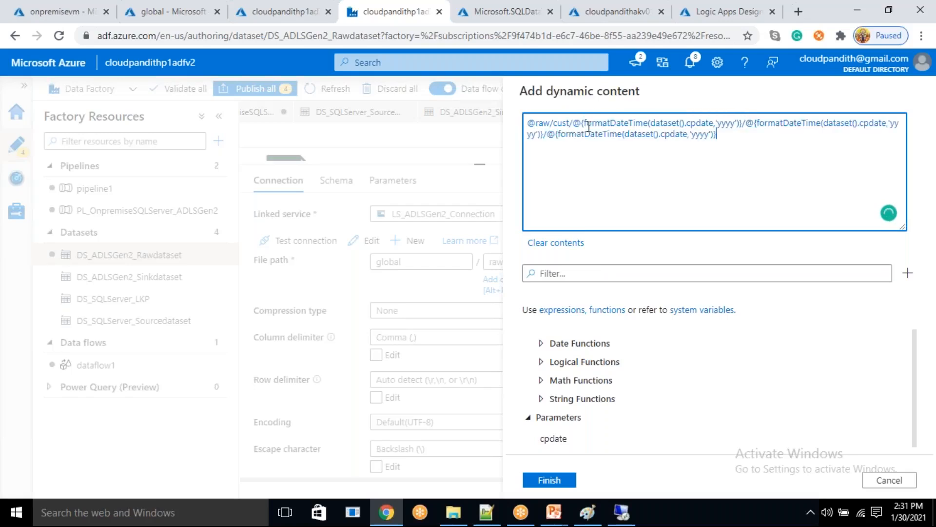
double_click(534, 137)
key(BackSpace)
text(MM)
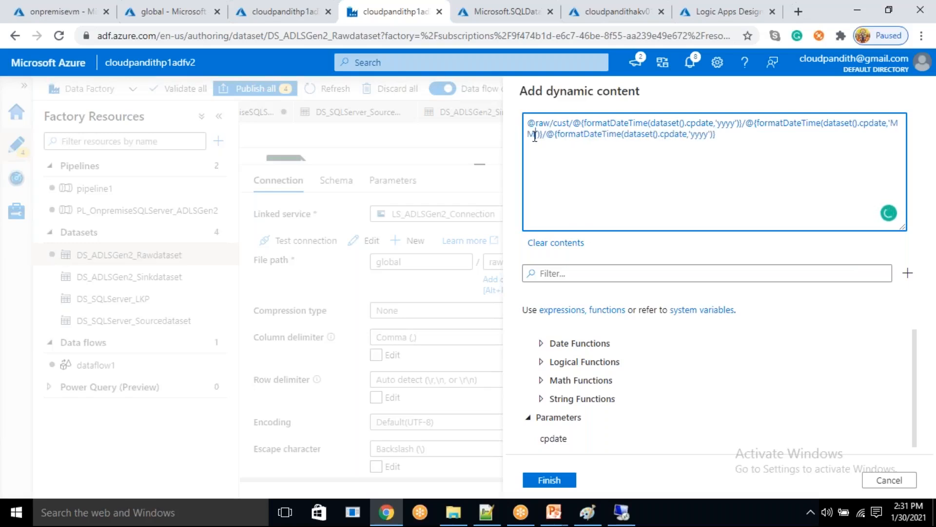
double_click(699, 132)
key(BackSpace)
text(dd)
- Remove the leading @ before raw/cust, review the expression and apply it as the dataset's directory path
click(537, 122)
key(BackSpace)
double_click(553, 123)
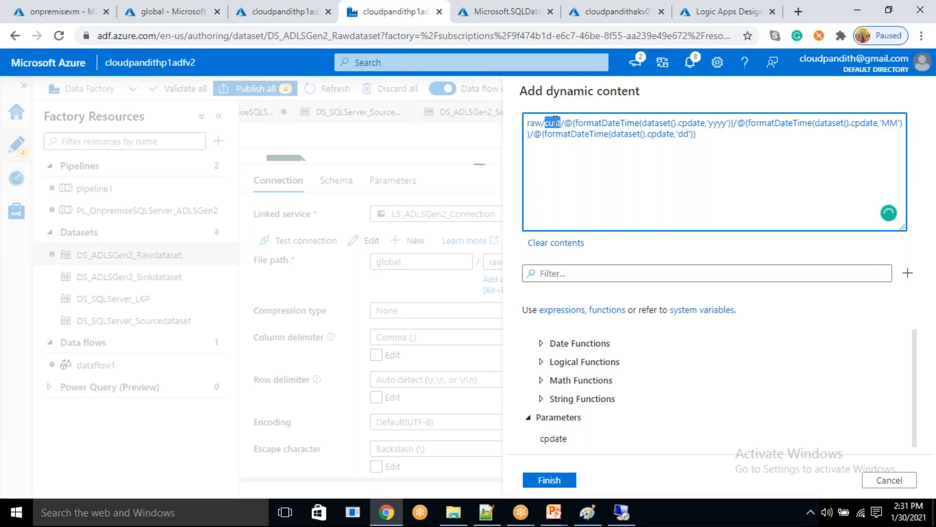
drag(589, 119, 738, 118)
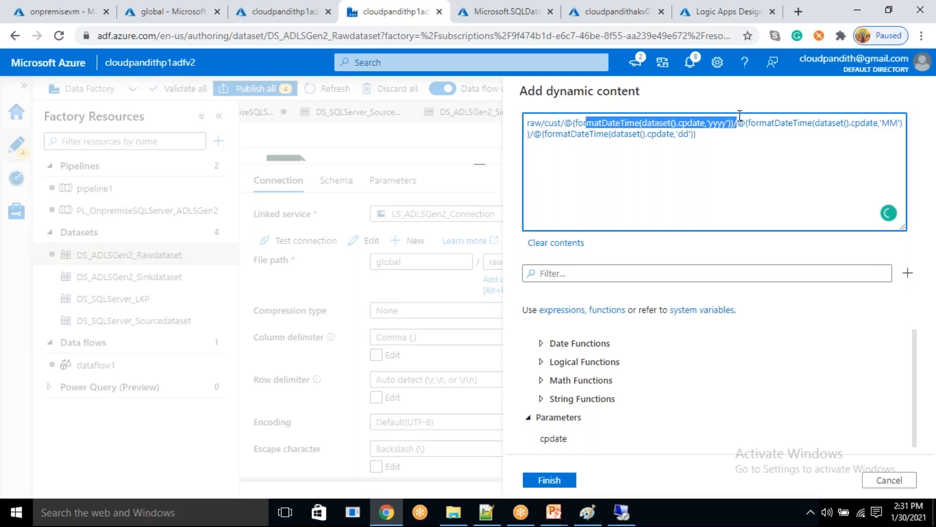
click(820, 122)
double_click(820, 122)
double_click(664, 136)
click(679, 153)
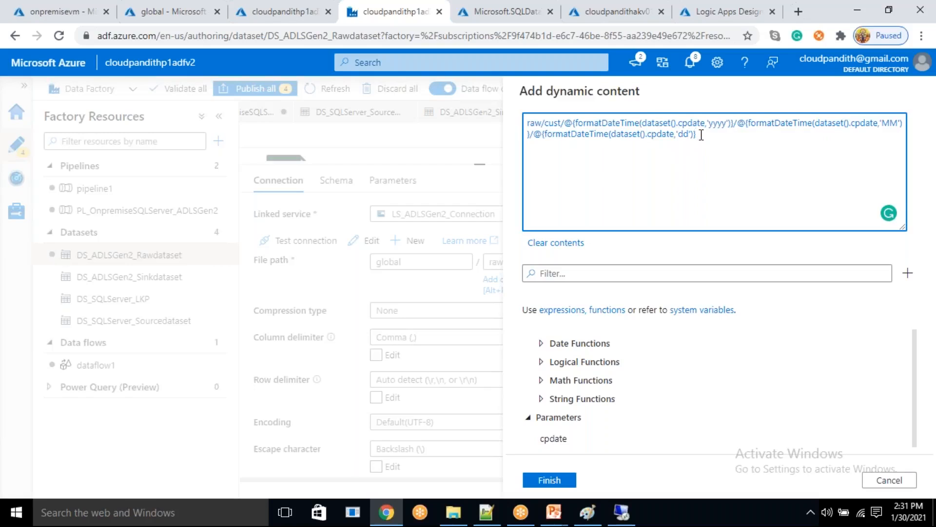
click(541, 480)
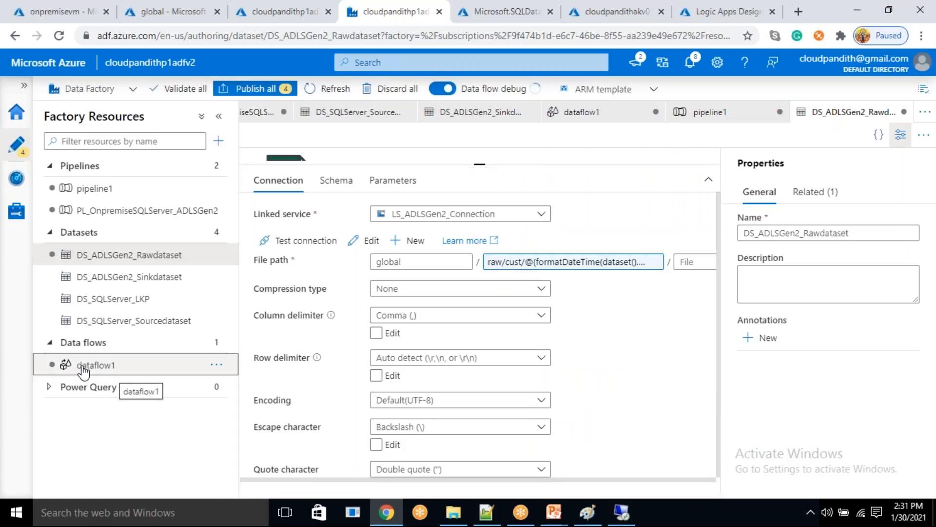
- Return to source1's projection in dataflow1 and start importing it to bring up the debug parameters
click(188, 358)
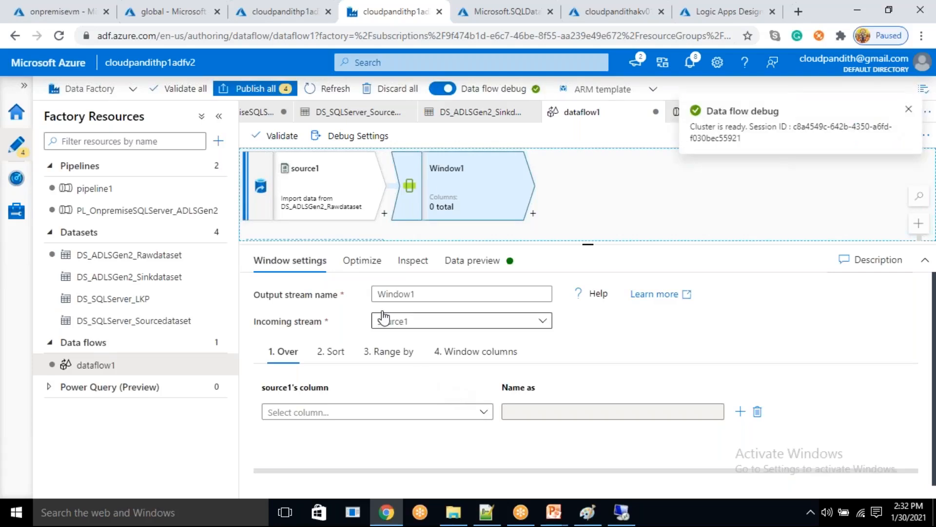
click(323, 188)
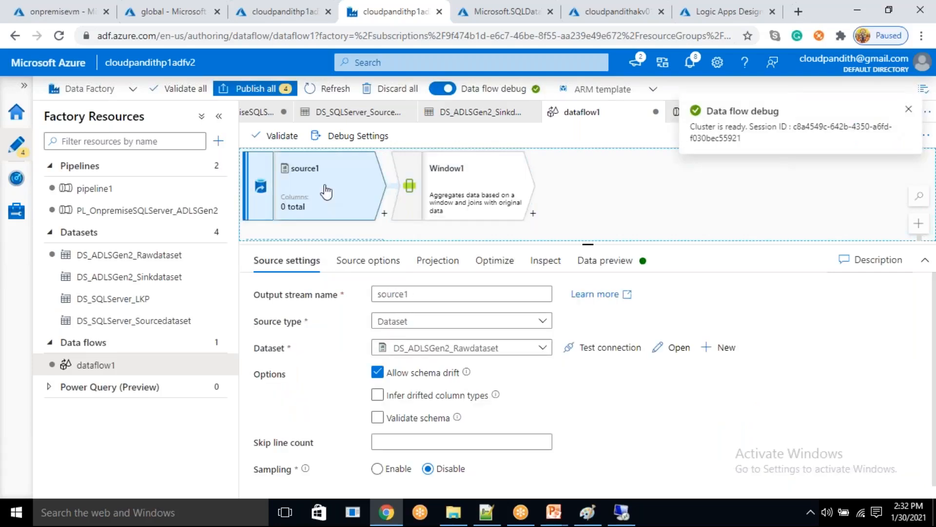
click(539, 272)
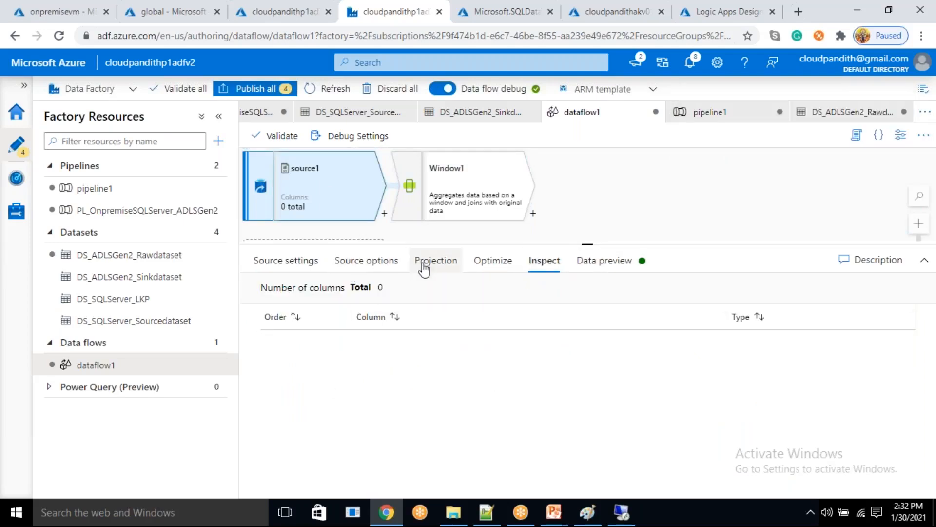
click(423, 269)
click(531, 294)
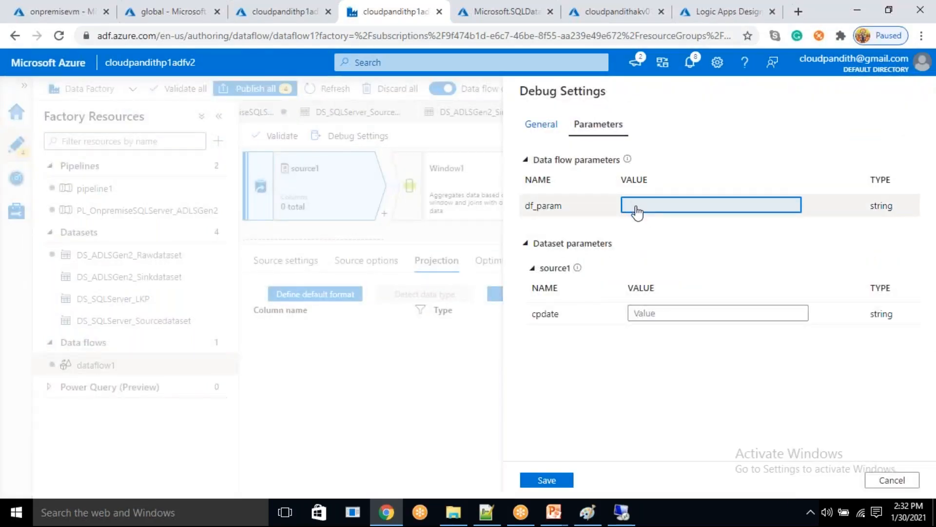
click(634, 214)
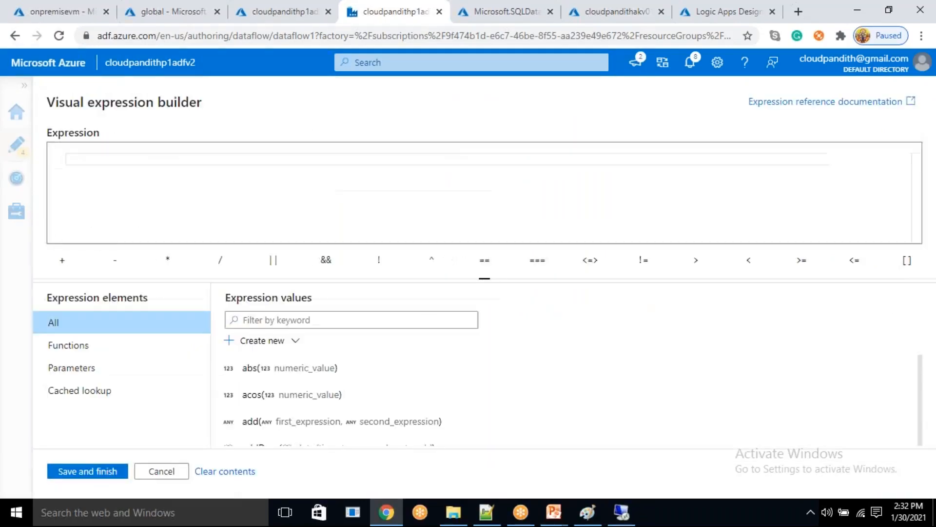
click(155, 471)
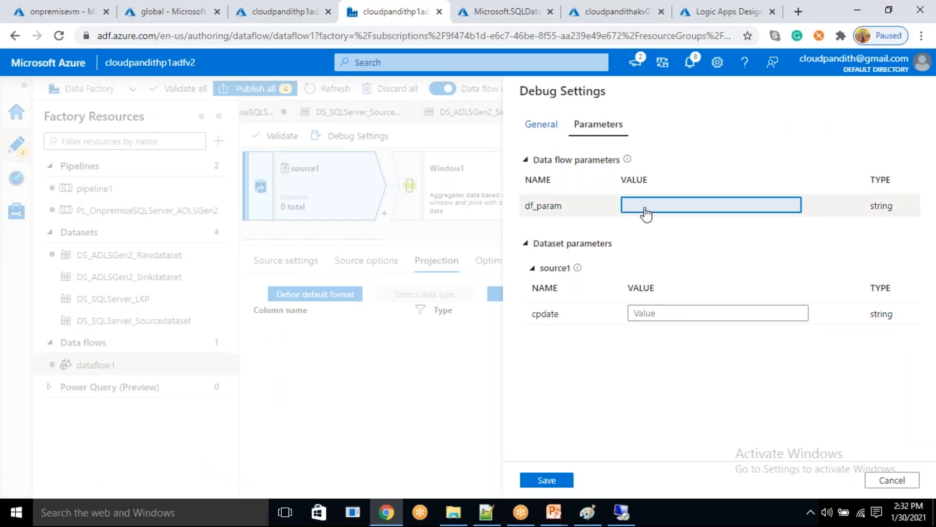
click(646, 214)
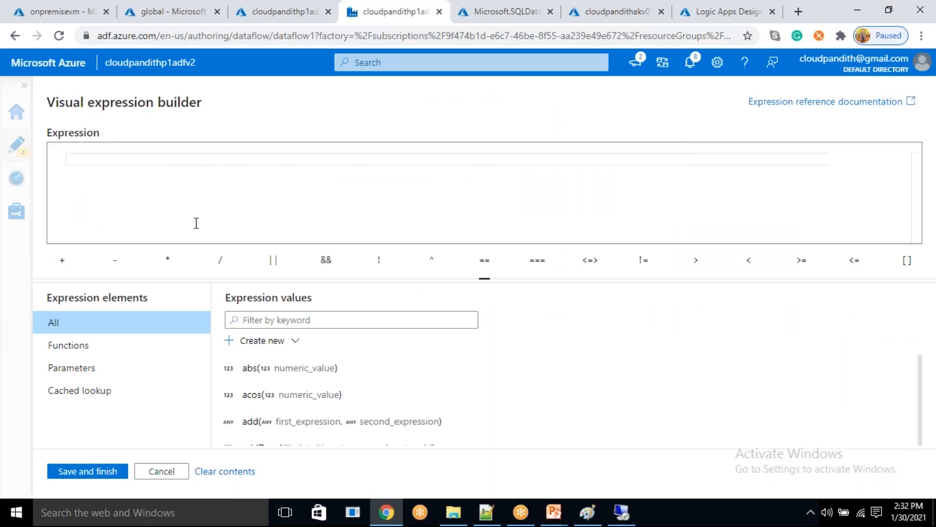
click(78, 369)
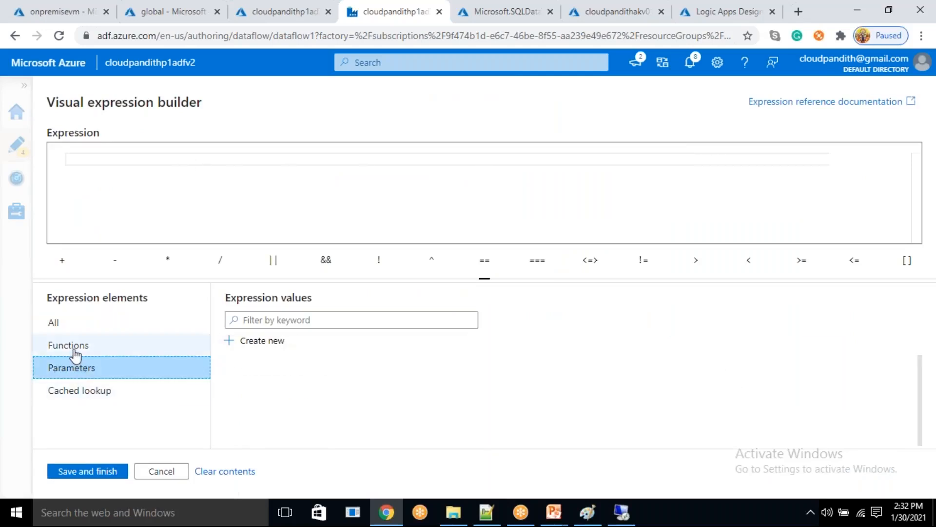
click(163, 473)
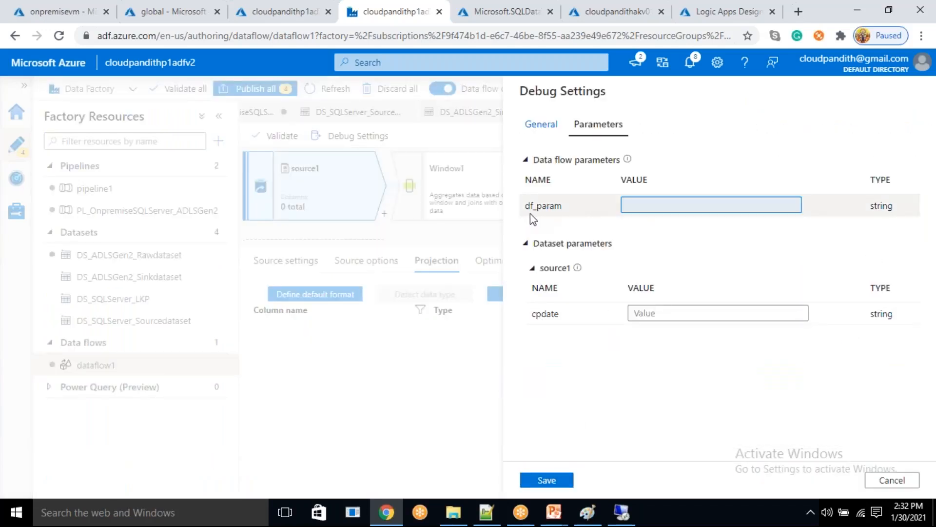
drag(523, 208, 560, 213)
- Build an expression for the debug value of df_param, finding the current-date function and inserting currentDate()
click(652, 205)
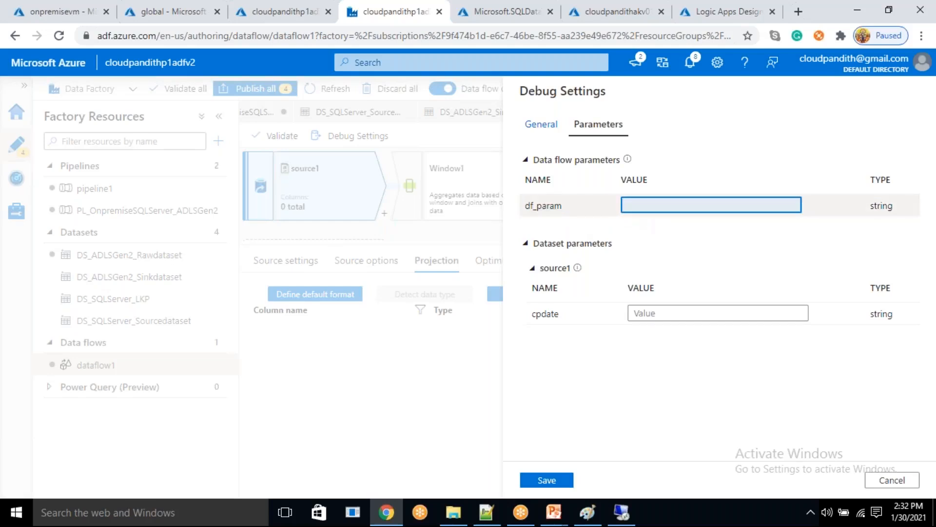
click(653, 211)
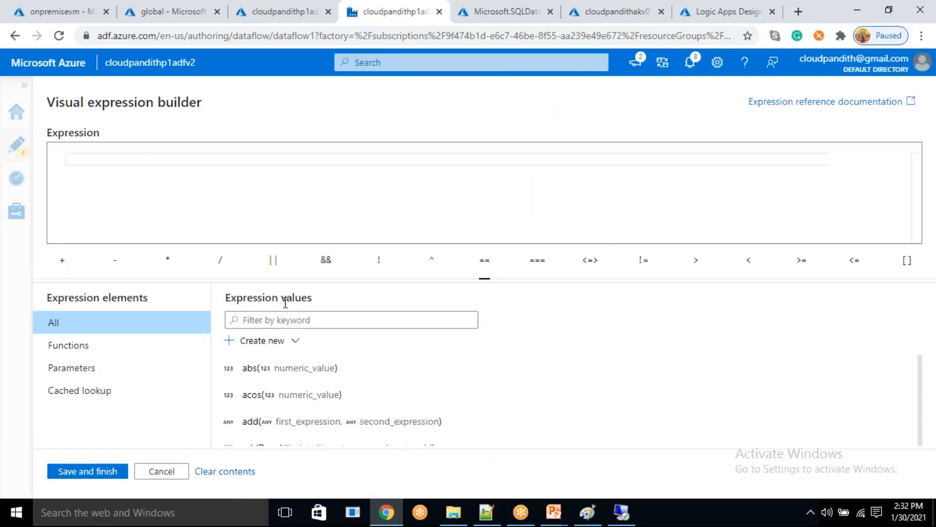
click(281, 322)
text(current_date)
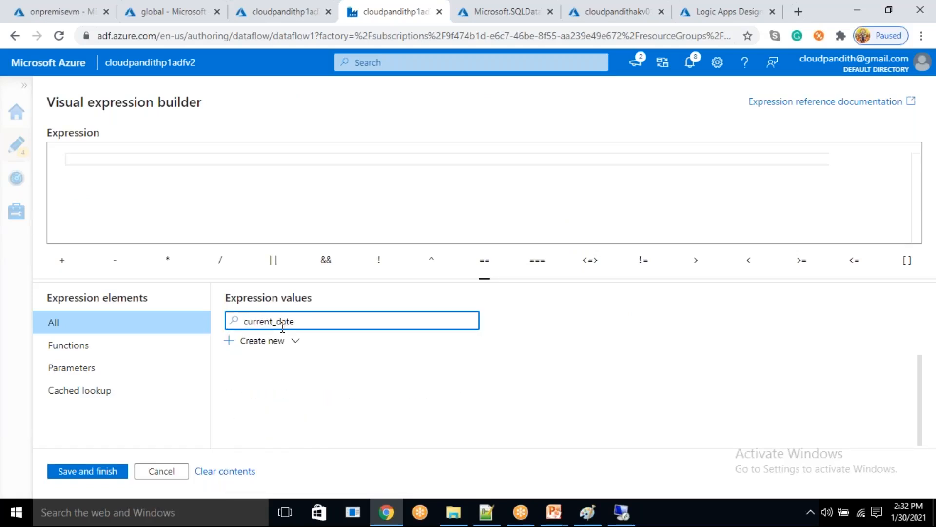
click(116, 346)
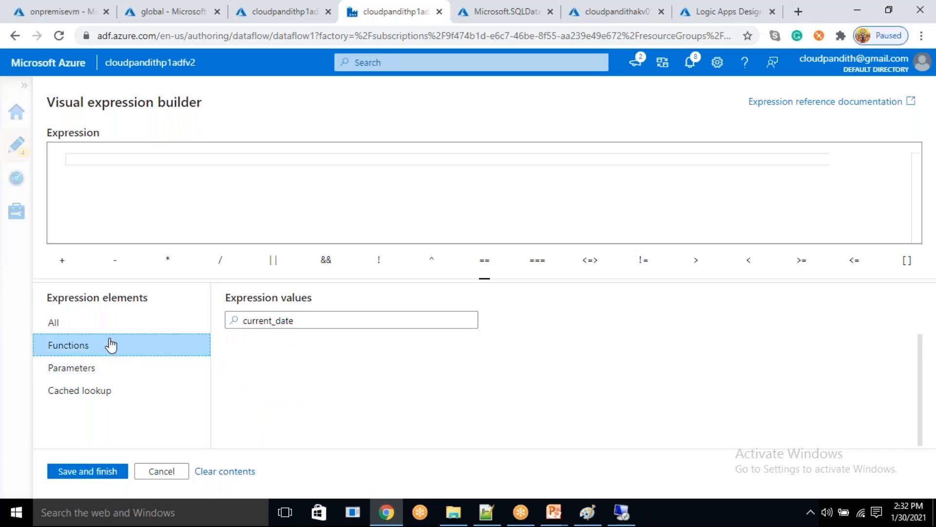
click(90, 330)
click(304, 320)
key(BackSpace)
key(BackSpace)
key(BackSpace)
key(BackSpace)
key(BackSpace)
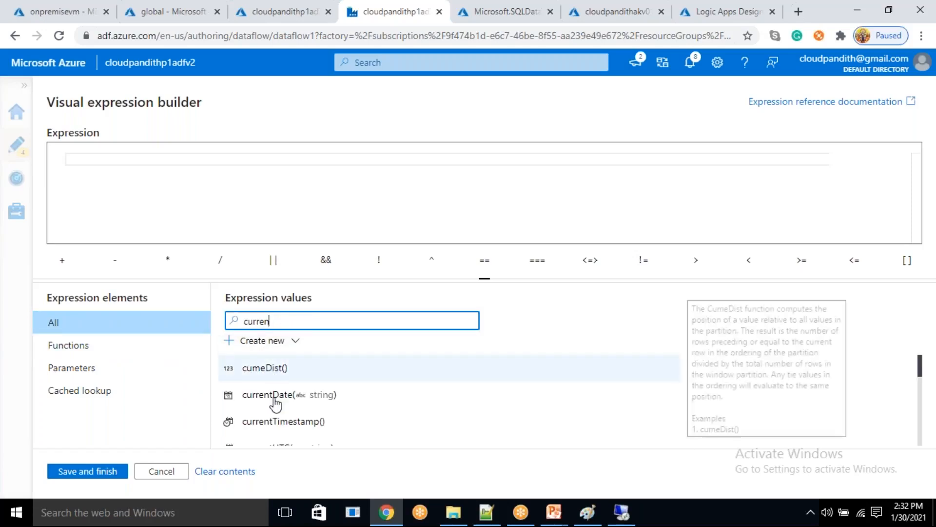
click(275, 404)
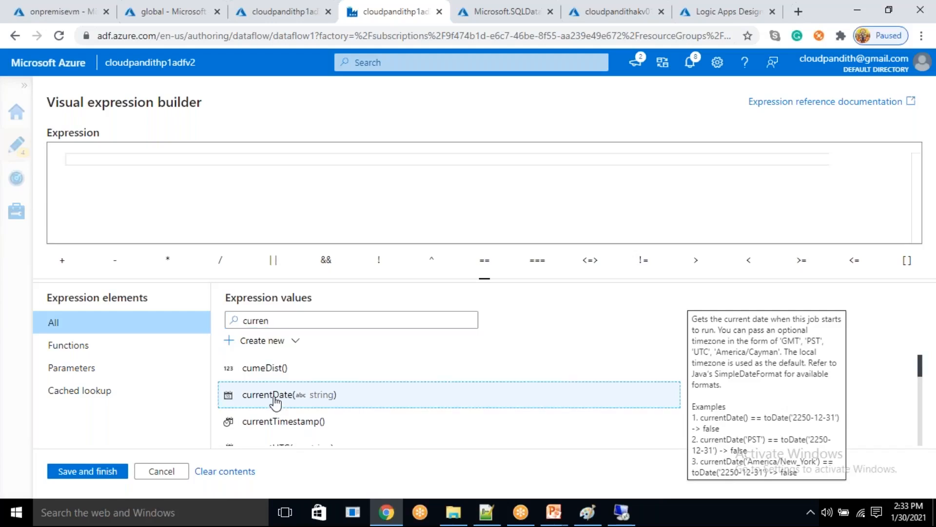
- Give currentDate the argument 'UTC', apply the expression to df_param and save the debug settings
text('')
key(Left)
text(UITC)
key(Left)
key(Left)
key(BackSpace)
click(112, 476)
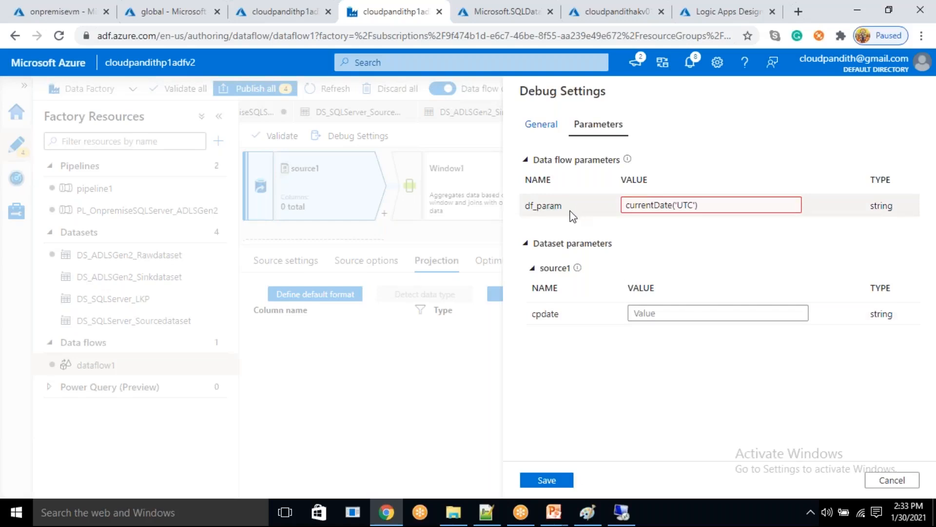
click(661, 313)
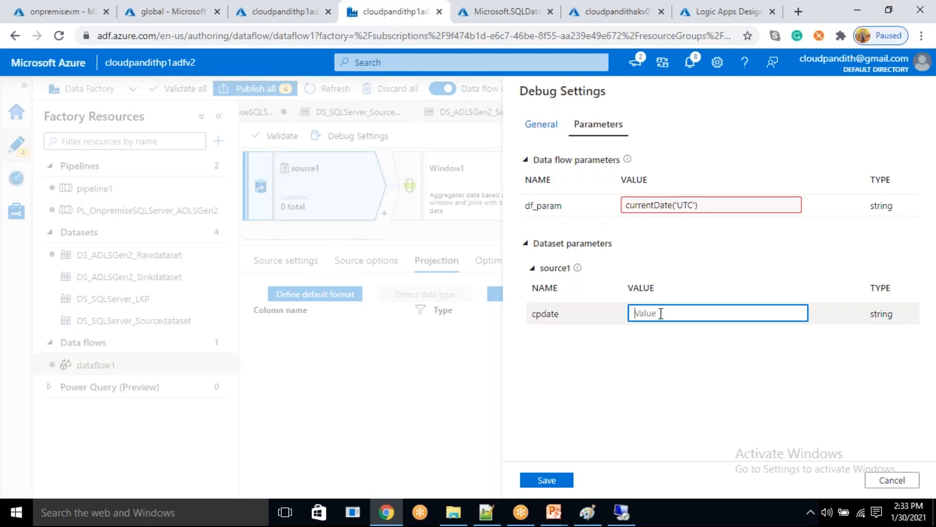
click(554, 484)
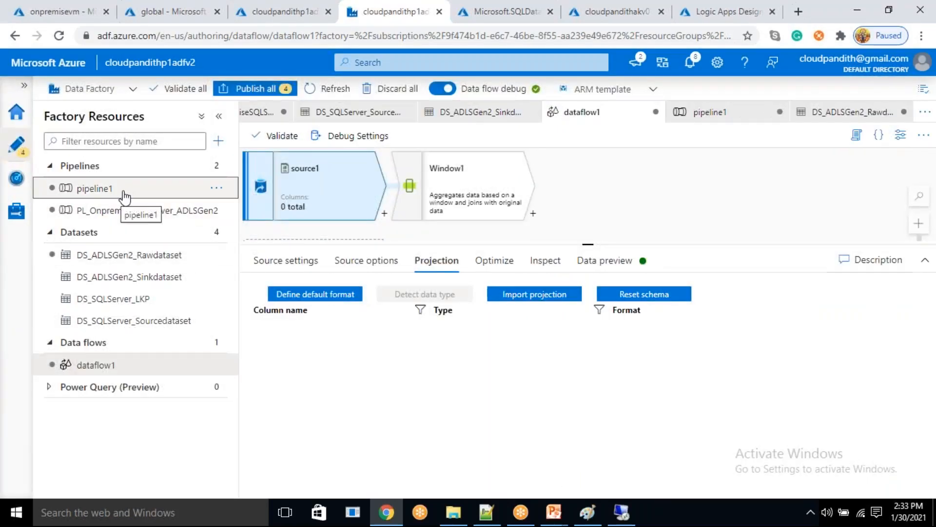
click(95, 188)
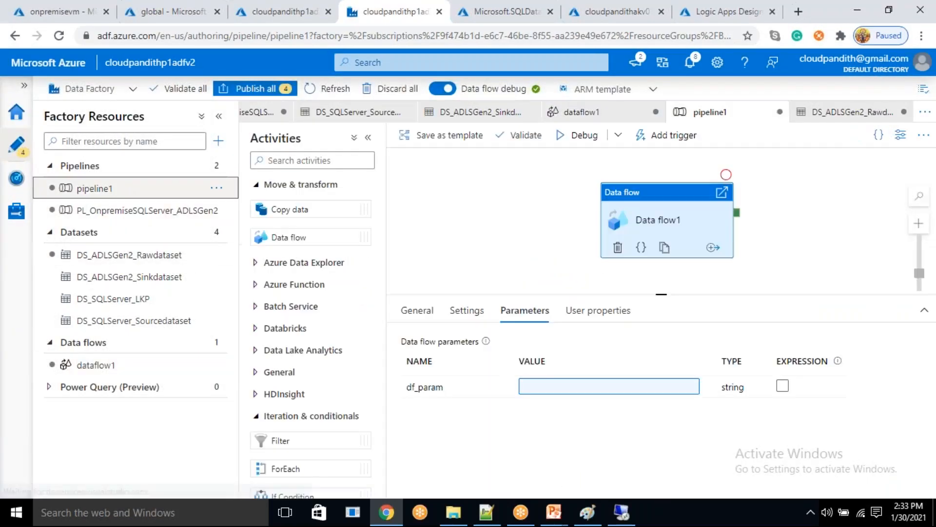
click(560, 387)
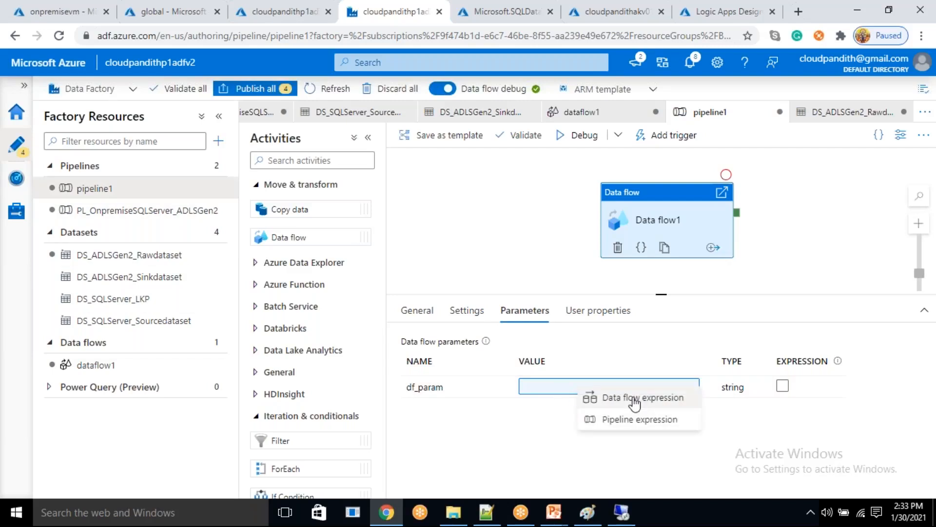
click(634, 419)
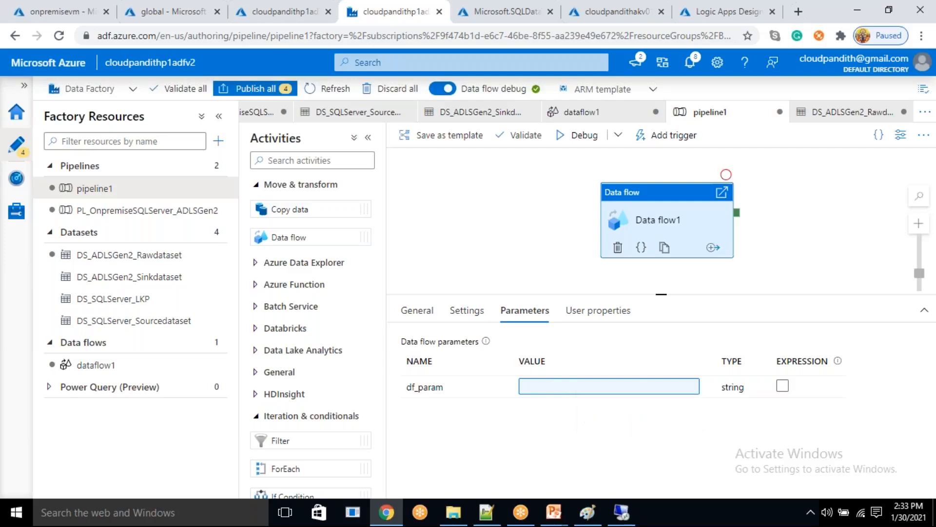
scroll(606, 341, down, 10)
click(584, 270)
text(utcnow)
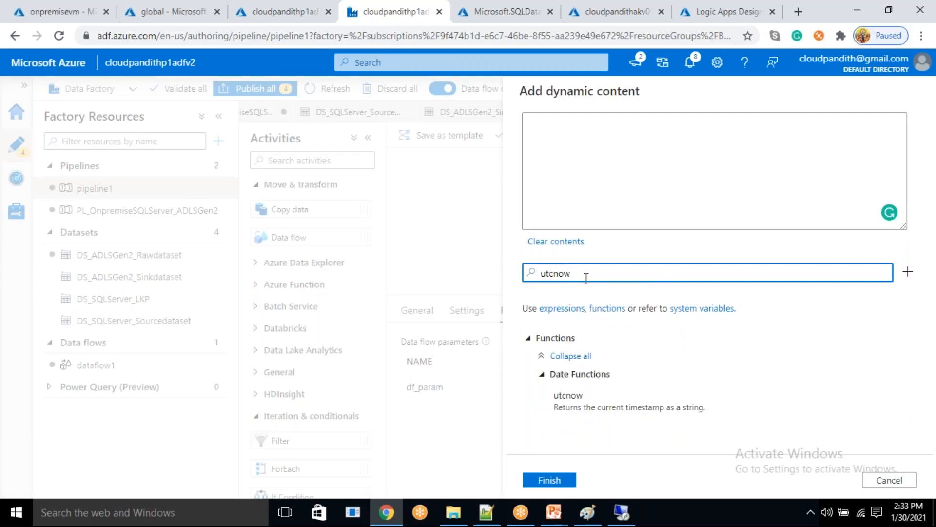
click(596, 393)
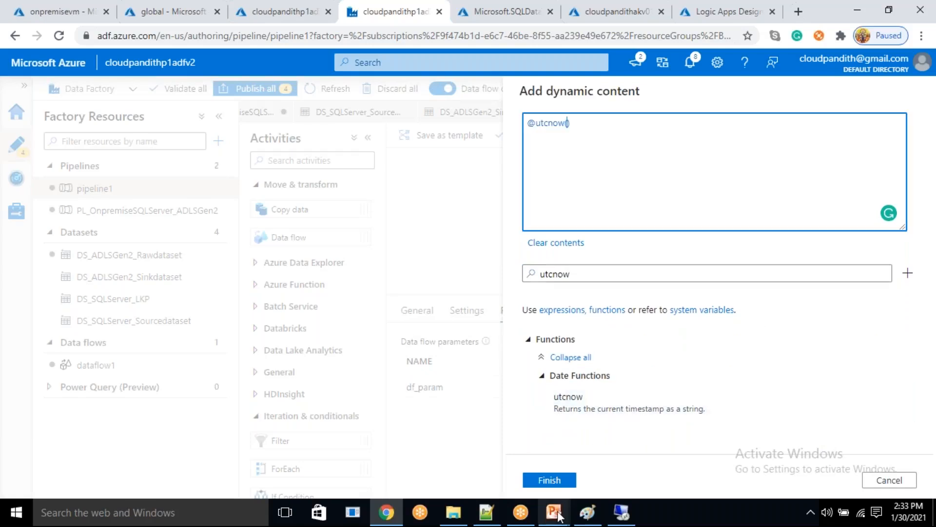
click(564, 487)
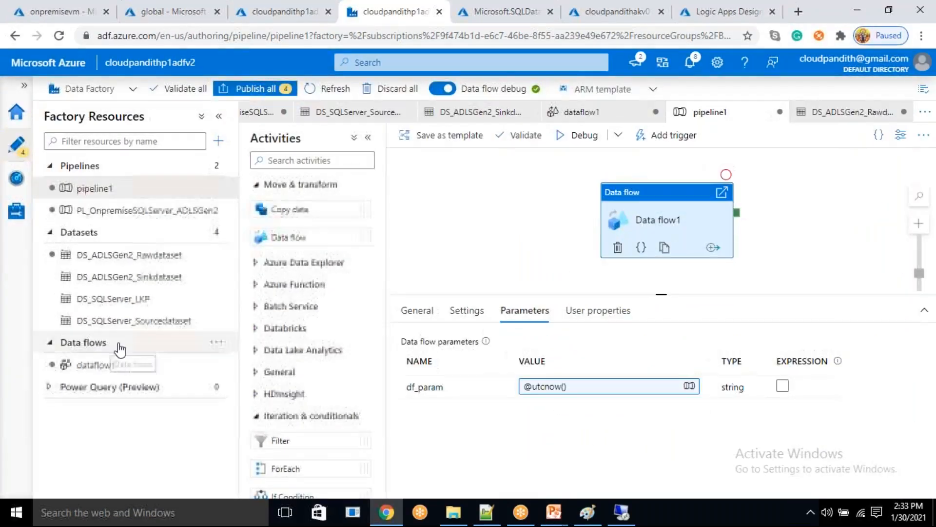
- Start importing source1's projection in dataflow1 again, set the cpdate debug parameter to 2020-01-30 and save the debug settings
click(92, 363)
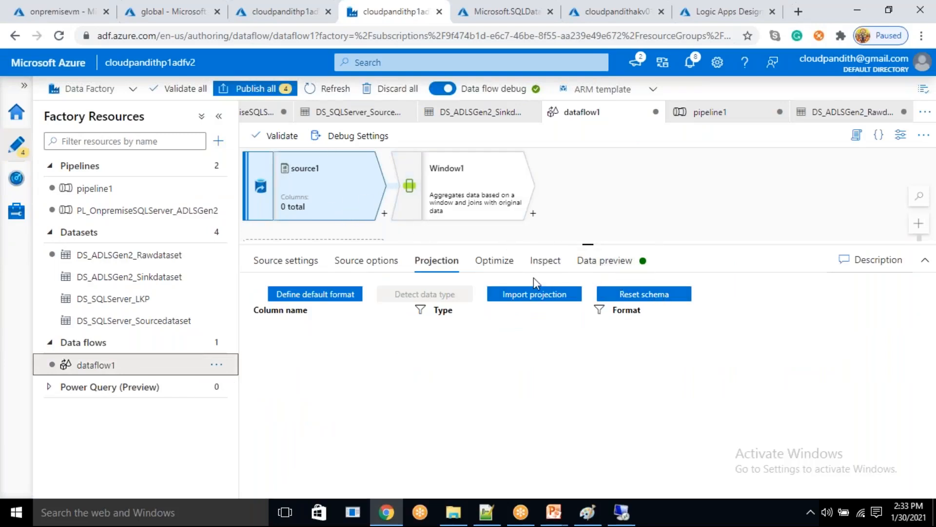
click(521, 296)
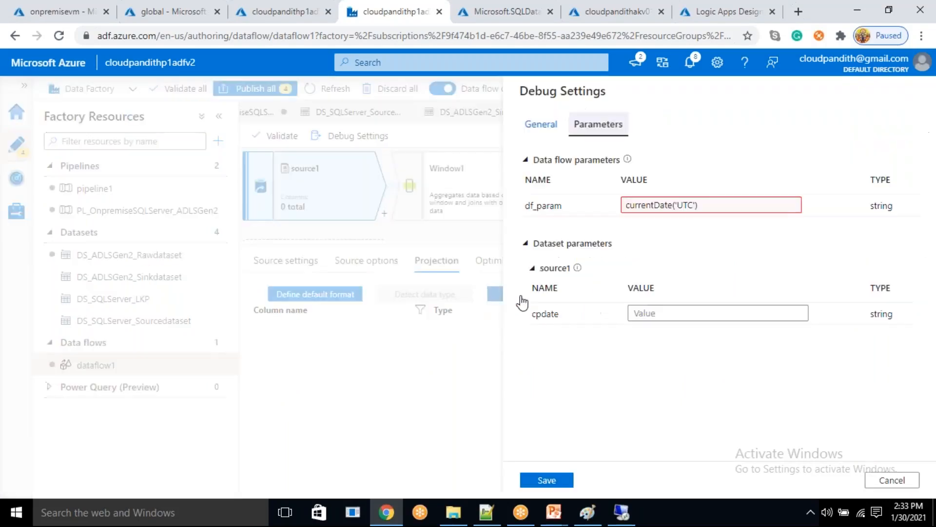
click(661, 318)
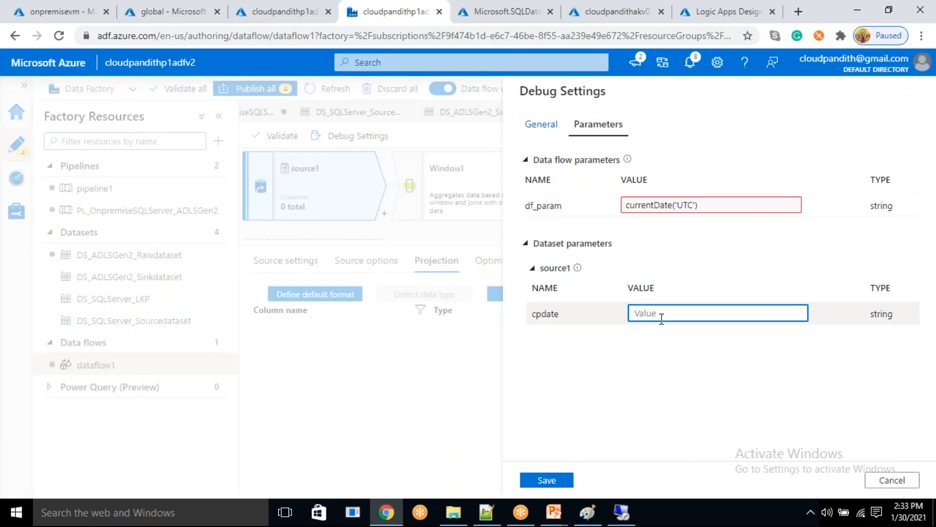
text(2020-01-30)
click(546, 480)
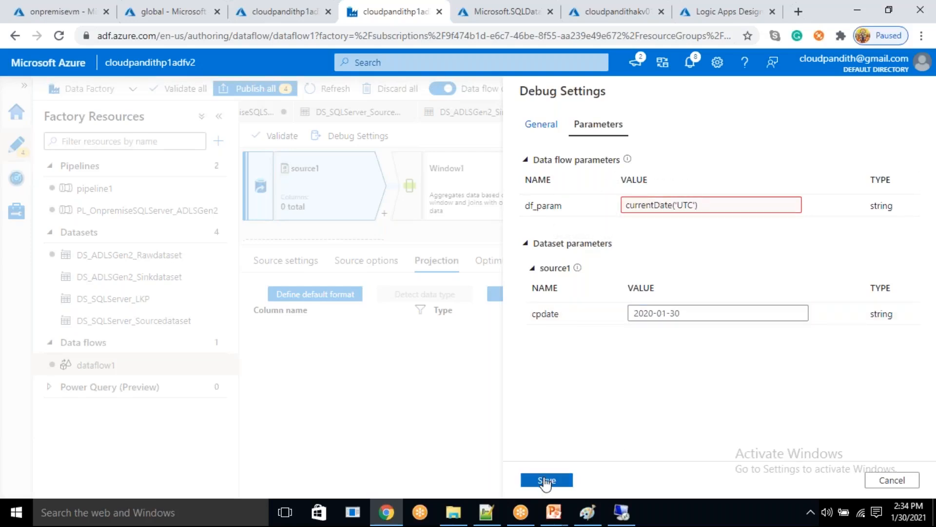
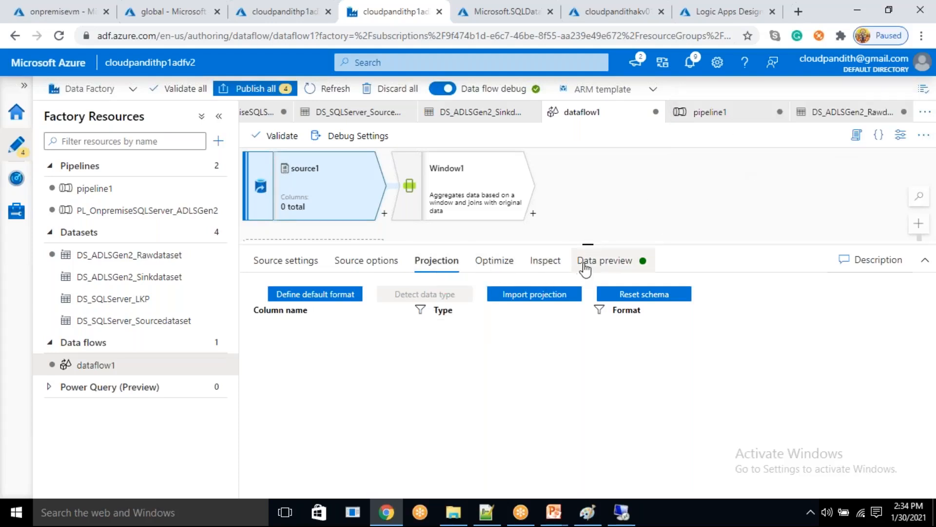
- Refresh source1's data preview in dataflow1 and examine the source path reported there
click(585, 269)
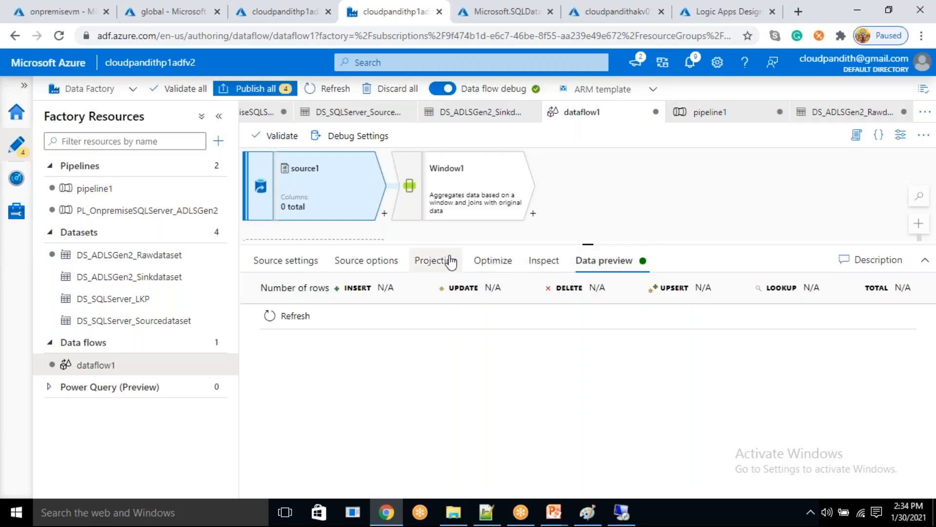
click(462, 266)
click(604, 260)
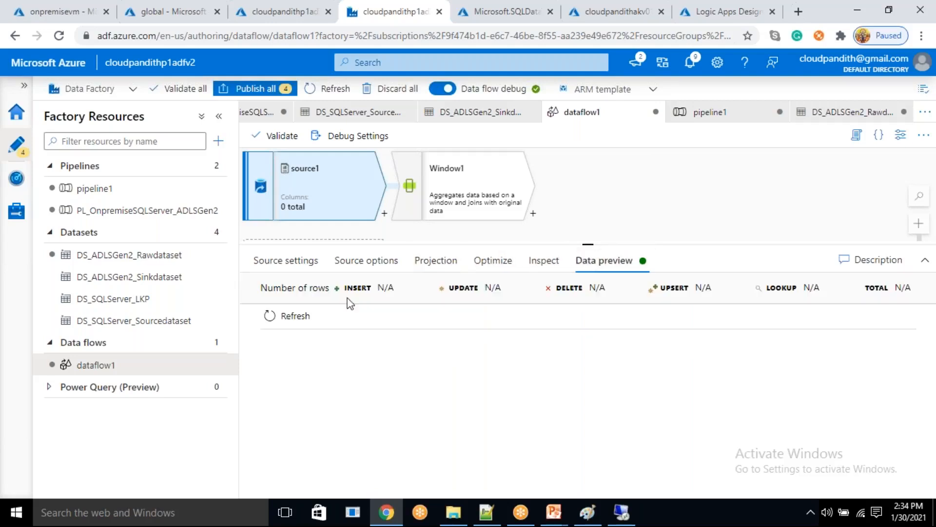
click(292, 316)
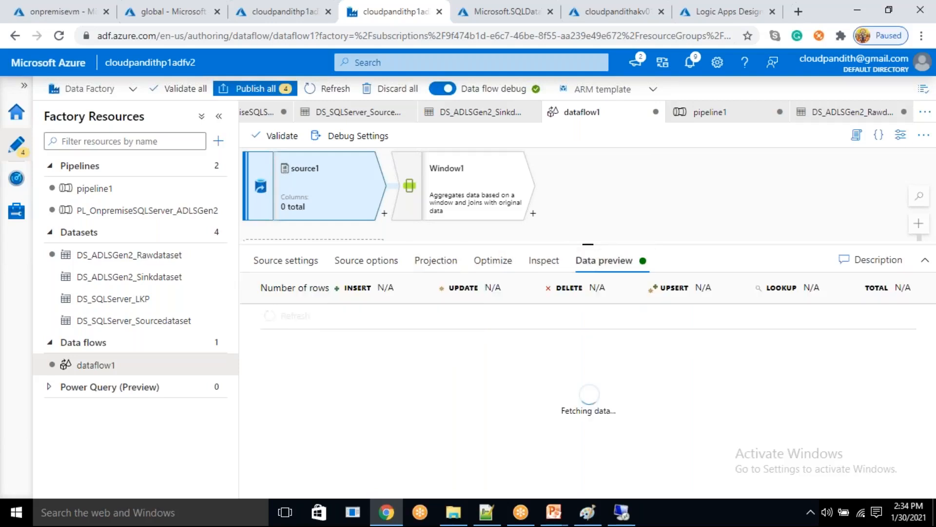
click(455, 266)
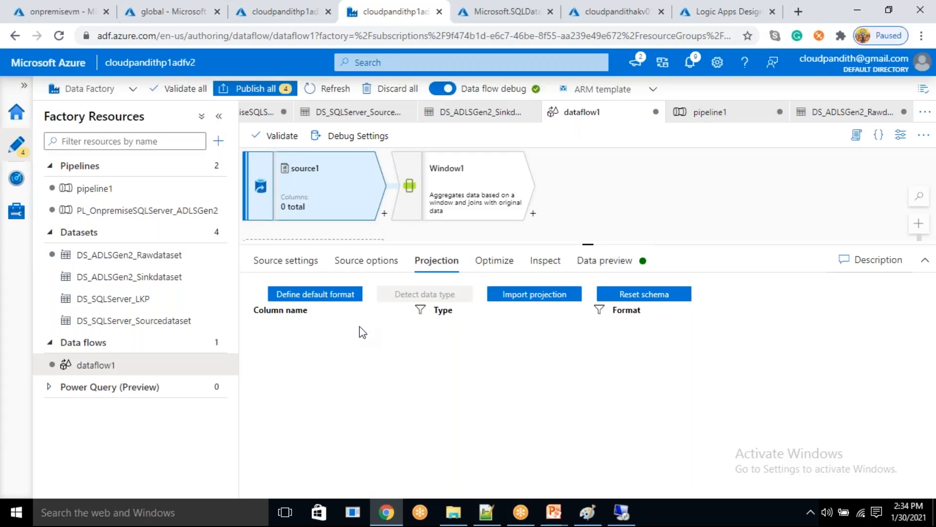
click(605, 266)
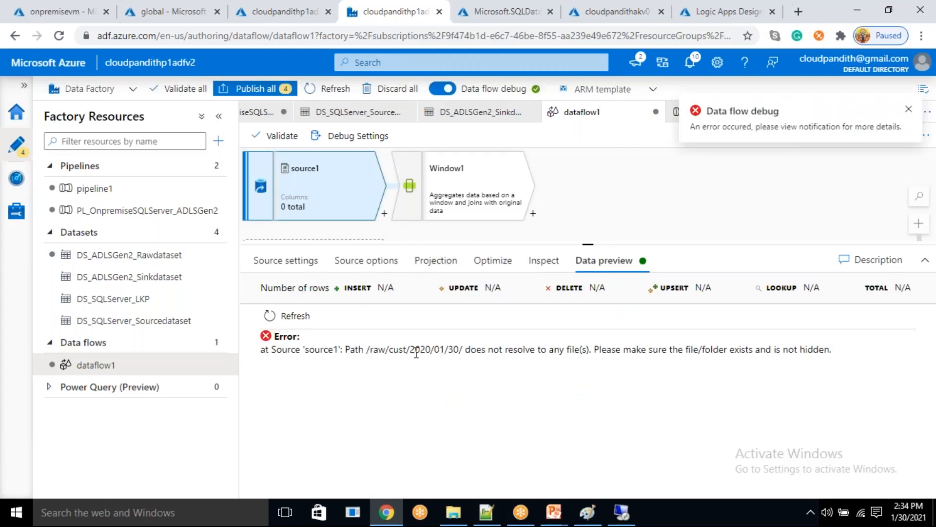
drag(440, 349, 467, 349)
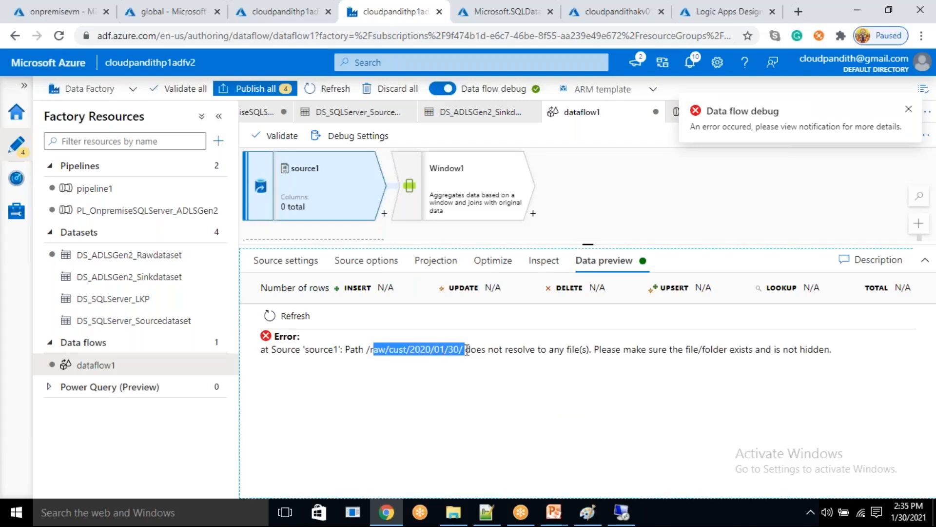
drag(537, 349, 587, 349)
click(580, 377)
drag(477, 354, 616, 364)
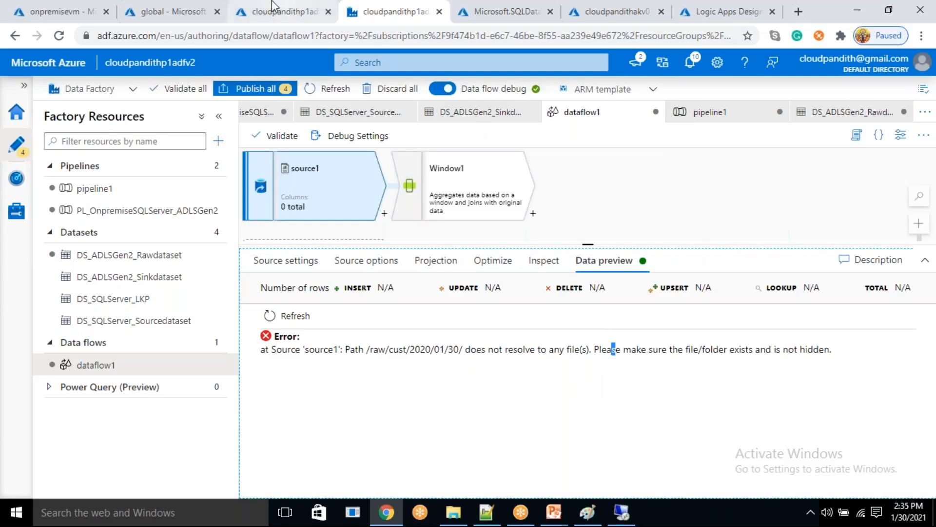
- Inspect the raw/cust folder in the storage account's global container, then return to dataflow1
click(177, 9)
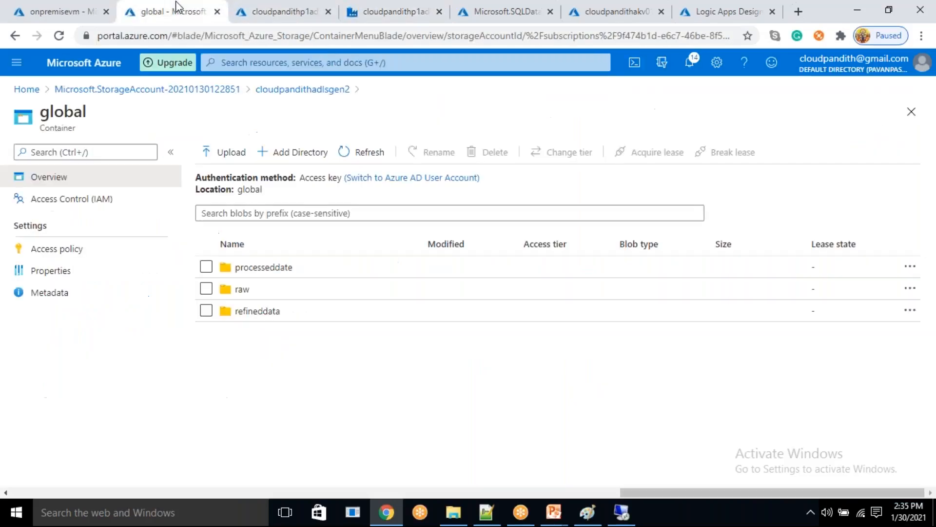
click(251, 293)
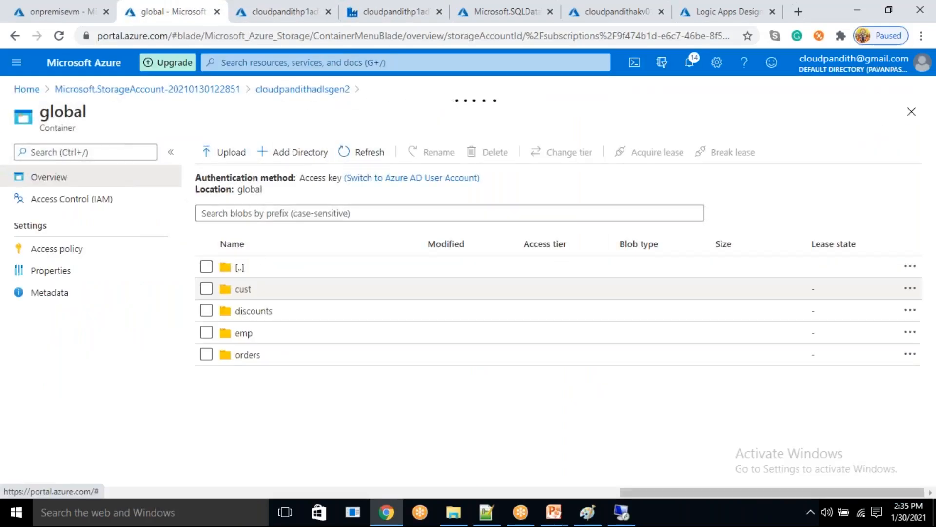
click(267, 292)
click(271, 11)
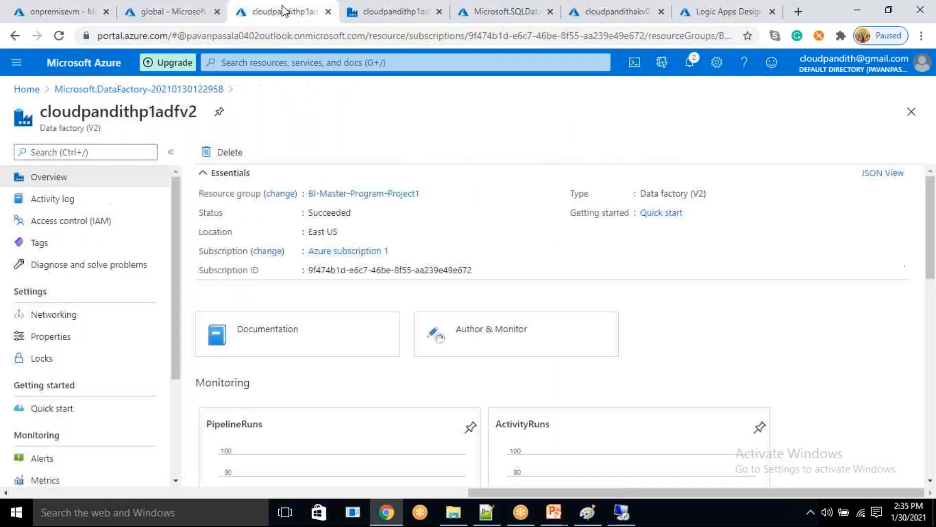
click(209, 11)
click(404, 6)
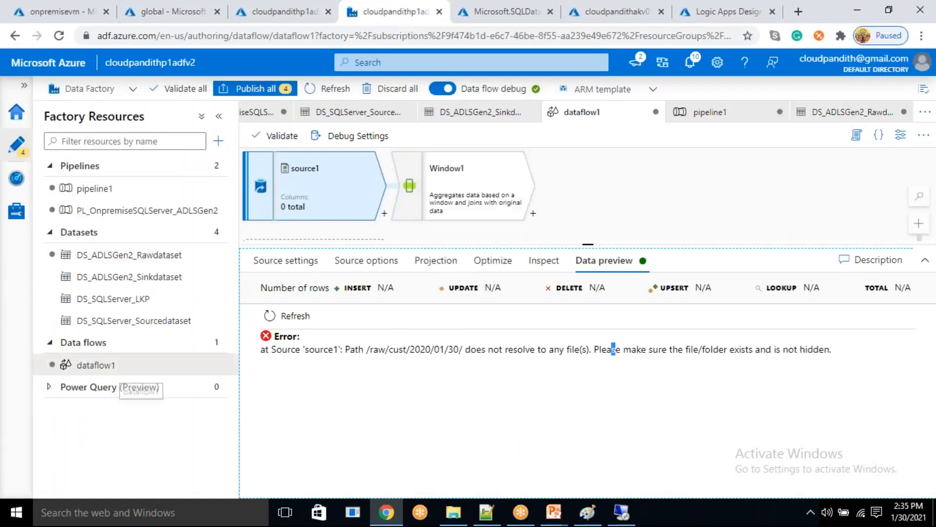
- Set the cpdate debug parameter of source1 to 2021-01-30 and save the debug settings
click(351, 141)
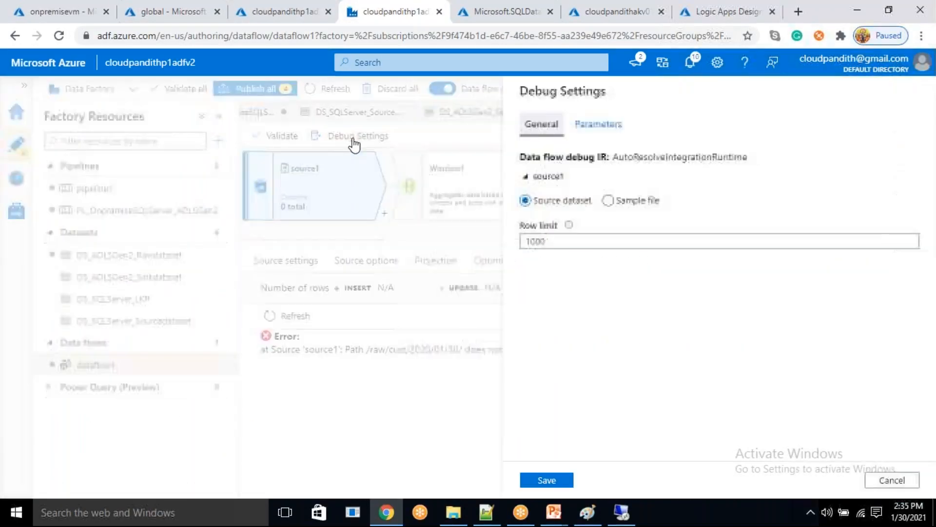
click(590, 125)
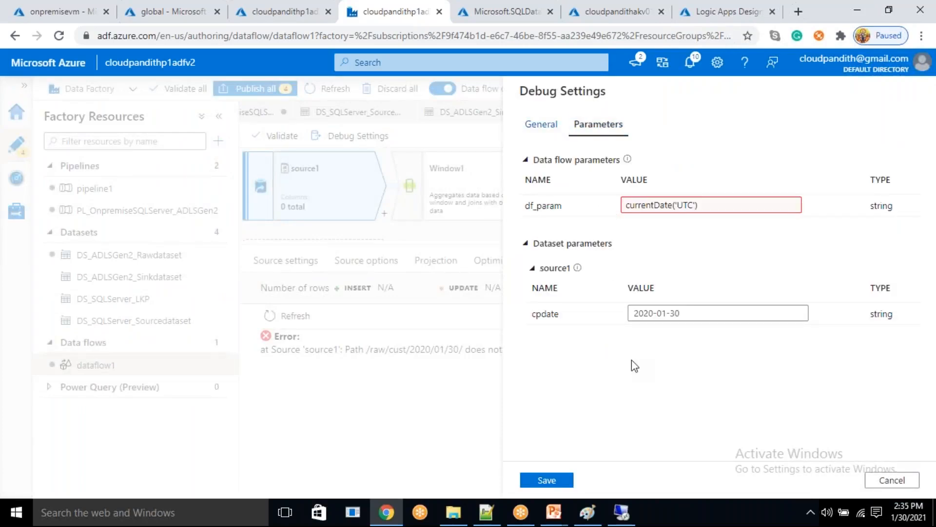
click(656, 313)
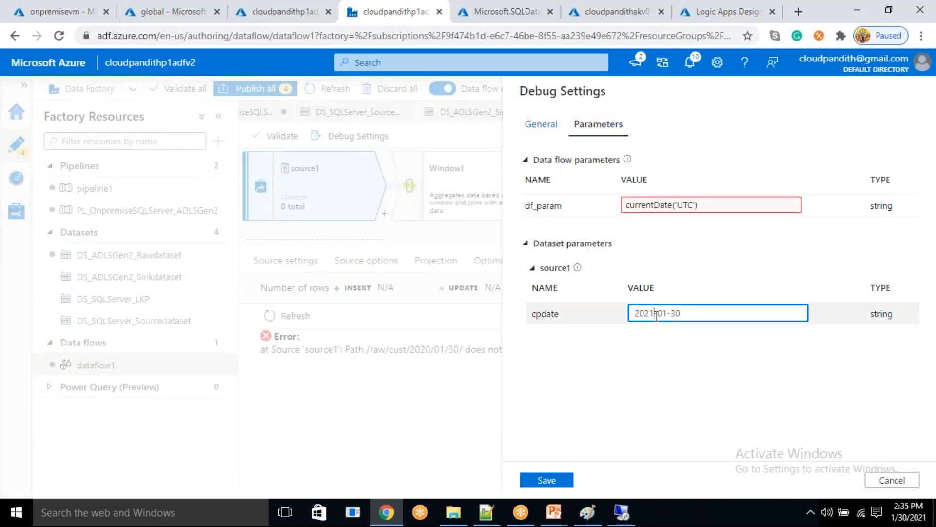
click(551, 479)
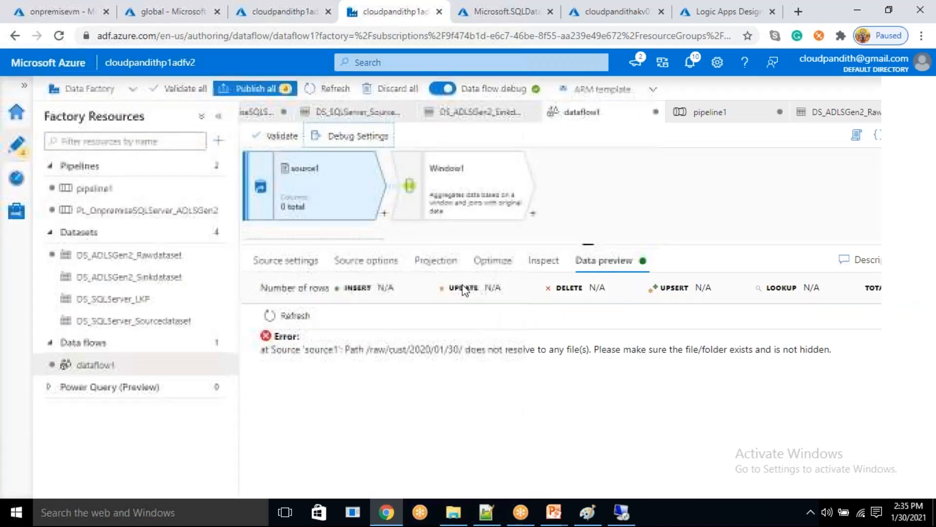
- Import source1's projection and set the cid column's type to integer
click(437, 260)
click(537, 296)
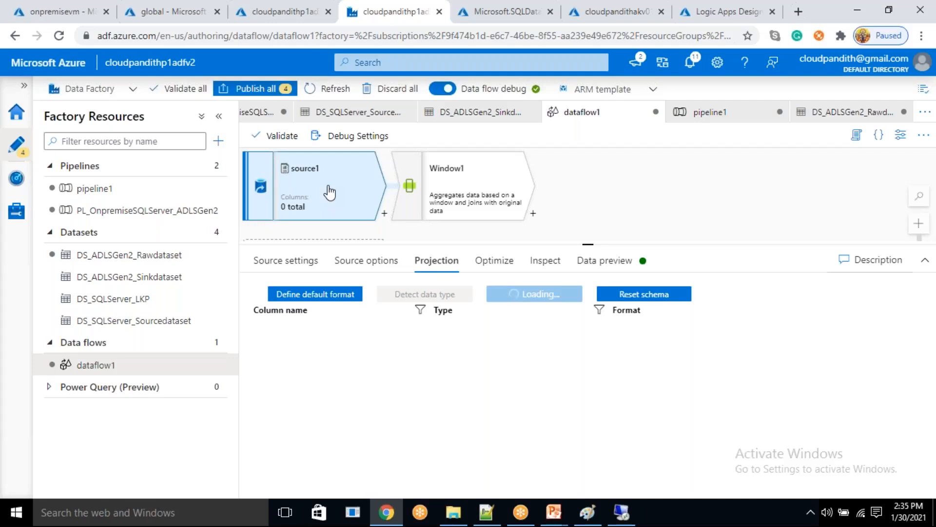
click(579, 218)
click(271, 370)
click(340, 313)
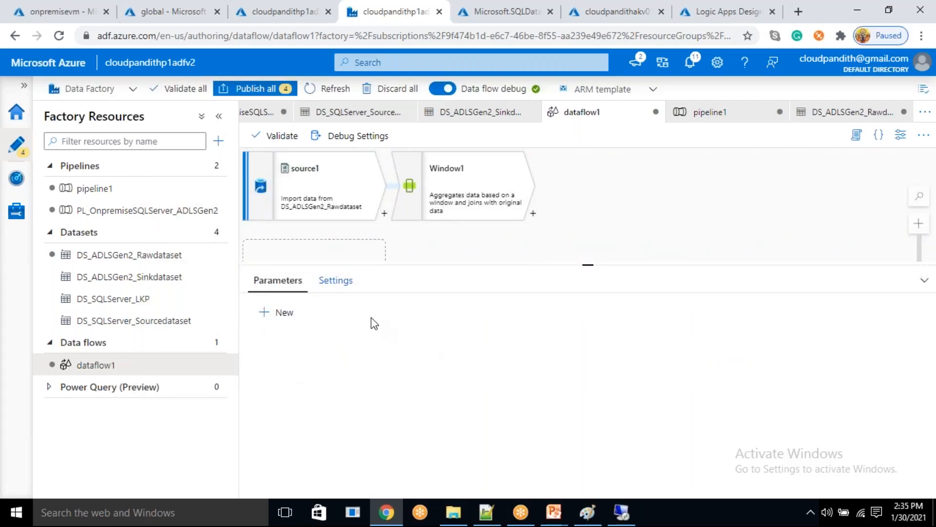
click(320, 184)
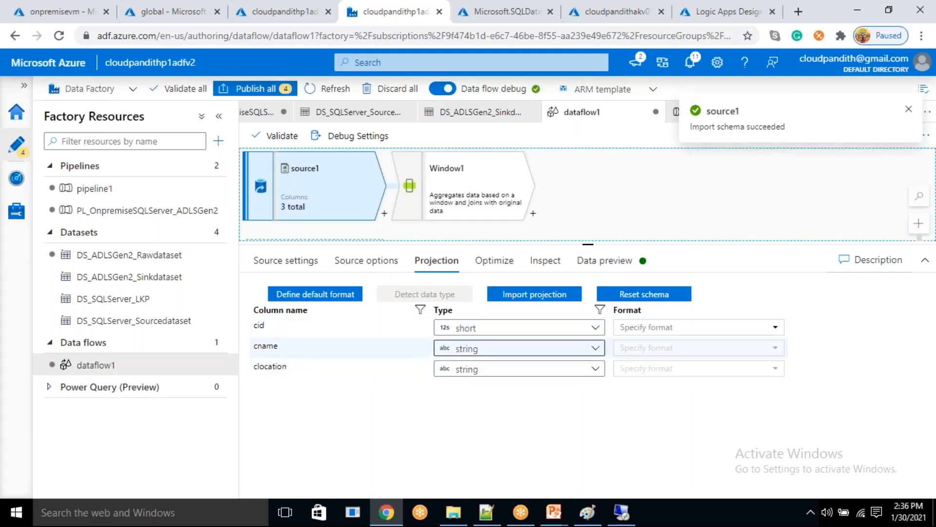
click(471, 330)
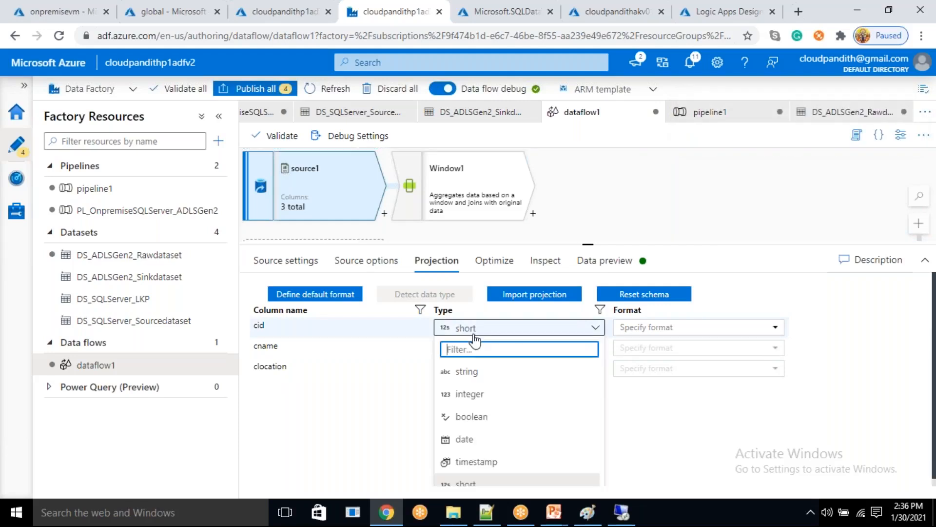
click(469, 395)
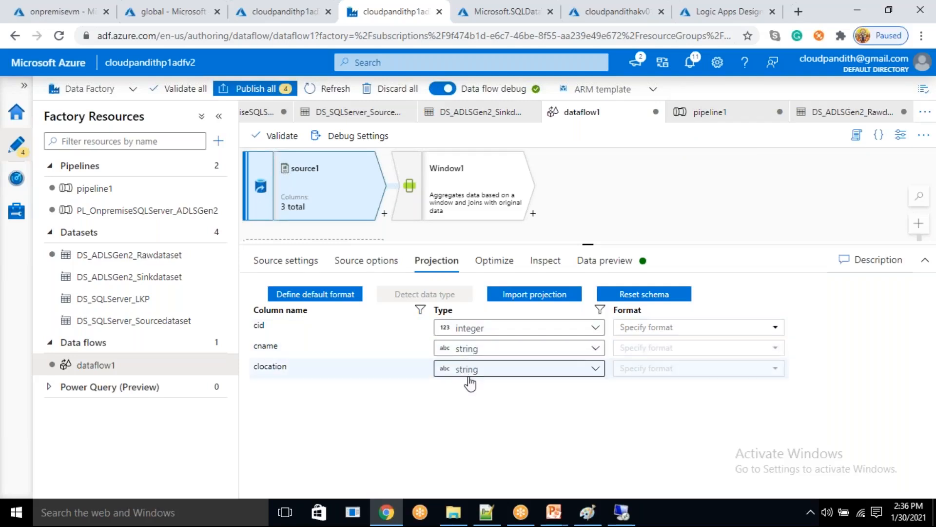
- Refresh source1's data preview and look through the customer rows
click(605, 261)
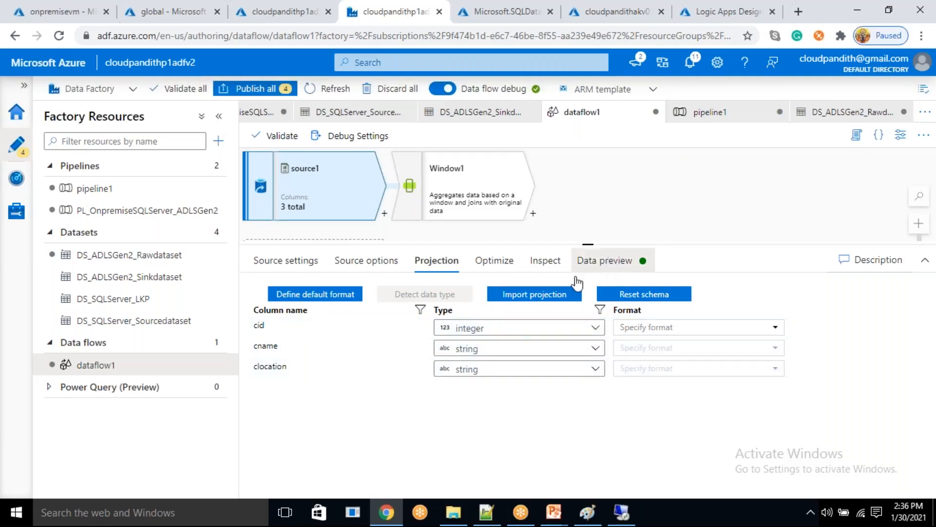
click(305, 317)
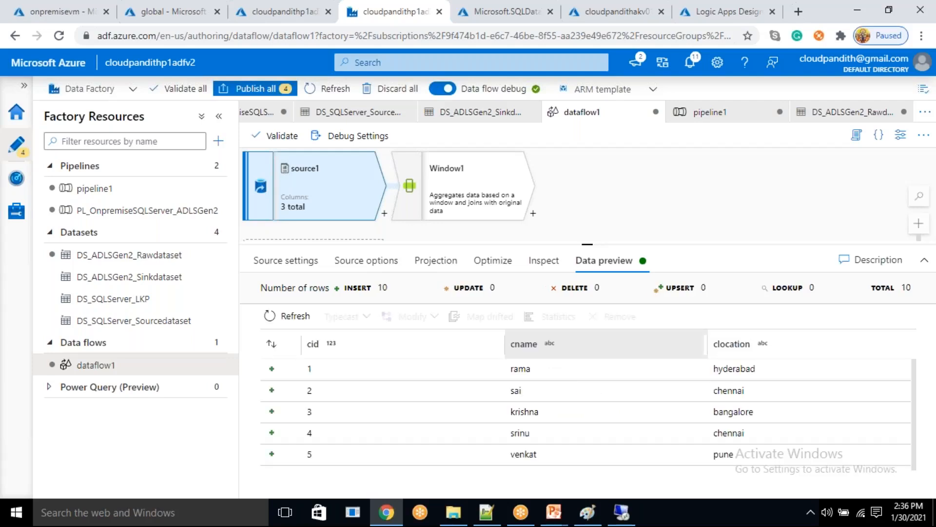
scroll(355, 408, down, 5)
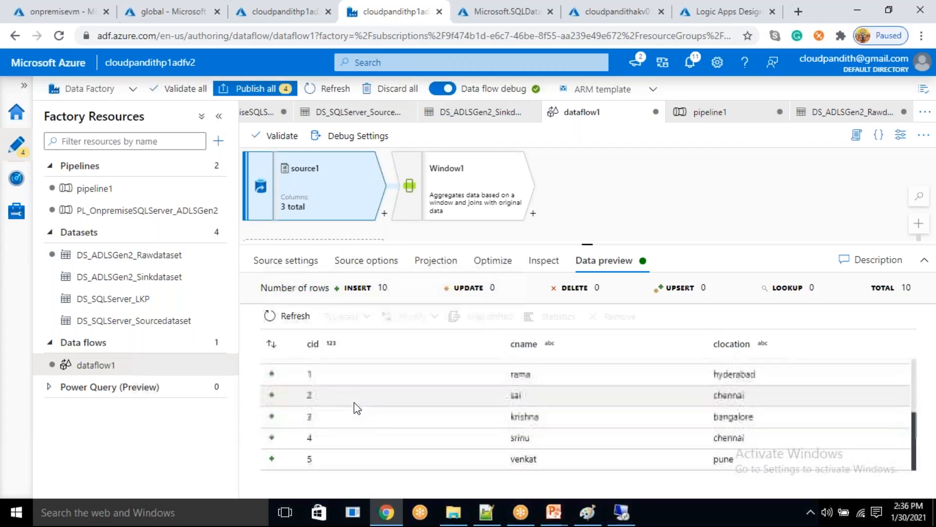
scroll(406, 437, down, 1)
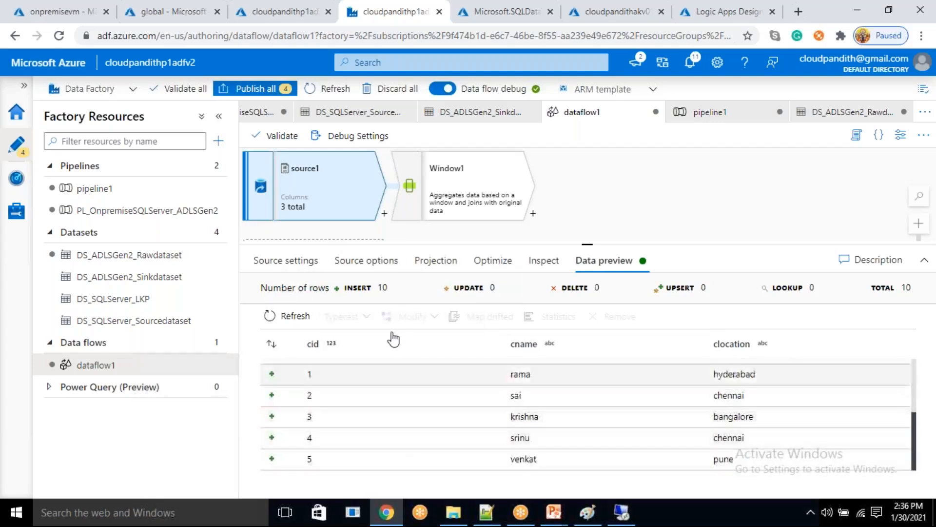
scroll(428, 422, up, 1)
- Choose cname as the first Over column of Window1 and add further column rows
click(443, 201)
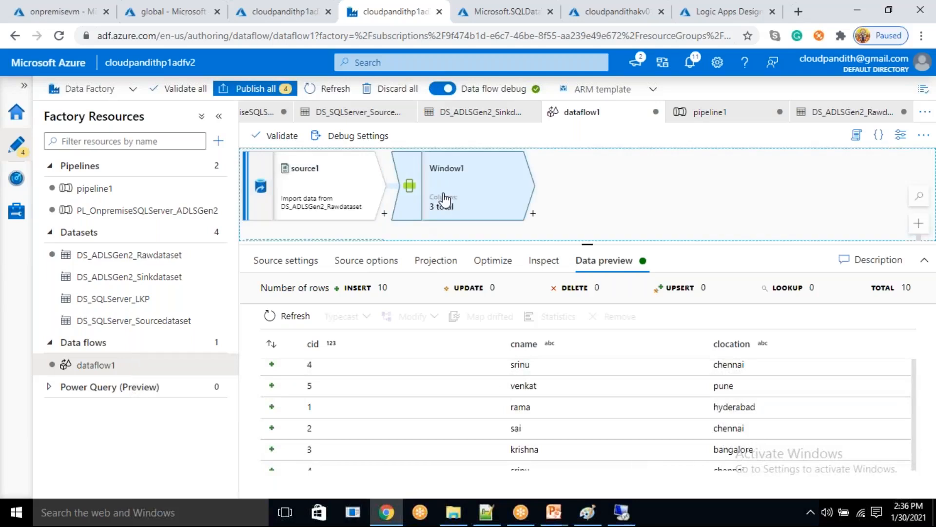
click(296, 412)
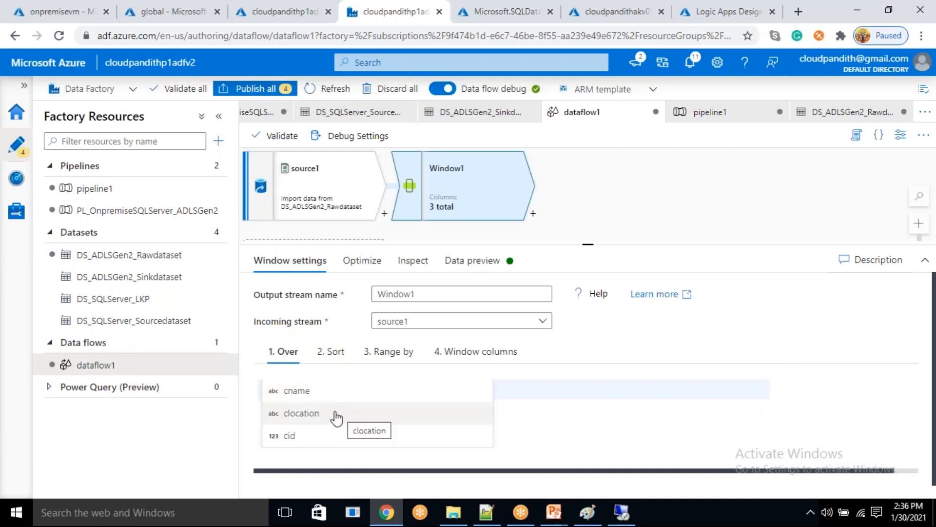
click(309, 393)
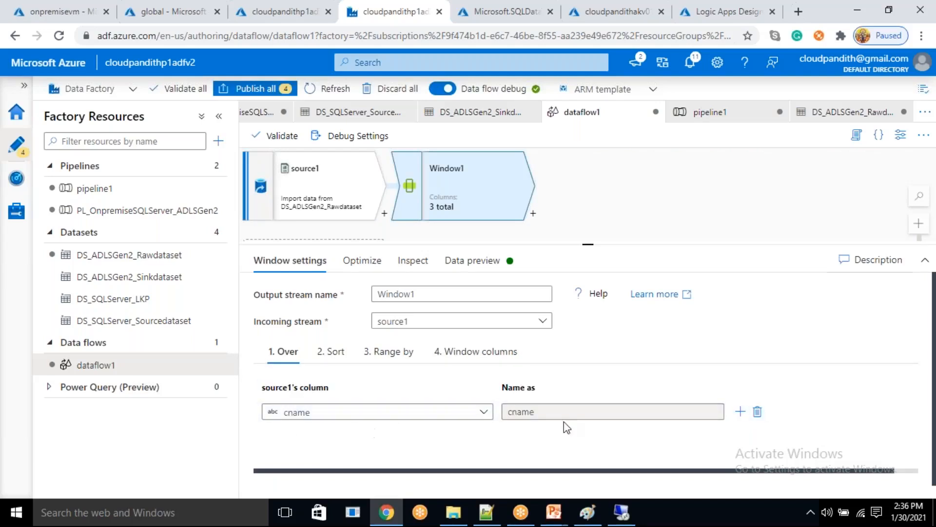
click(741, 411)
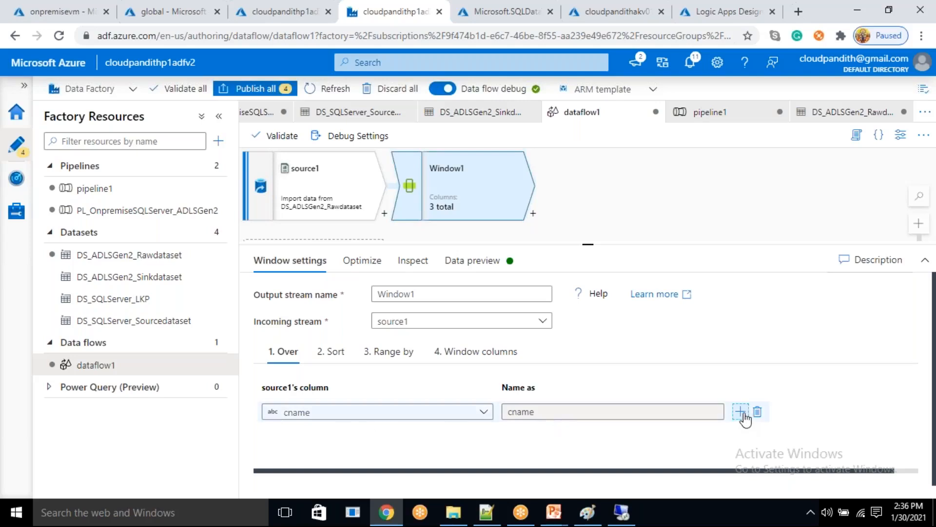
click(743, 413)
click(743, 413)
scroll(394, 425, down, 2)
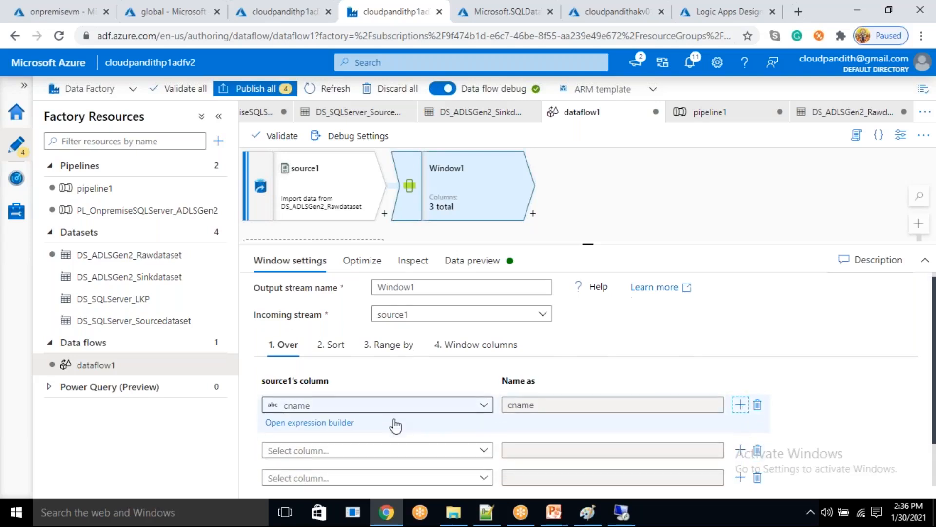
- Set Window1's Over columns to cid, cname and clocation, in that order, without any empty row
click(403, 380)
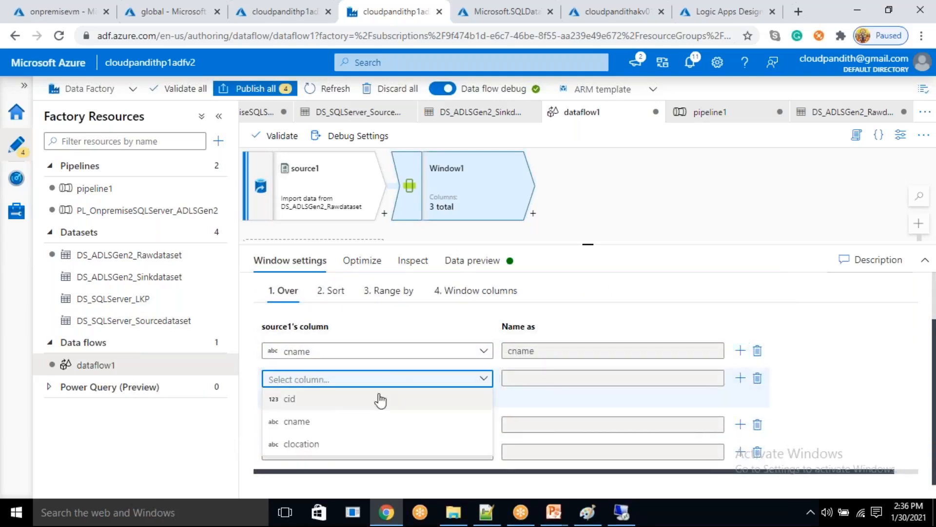
click(302, 352)
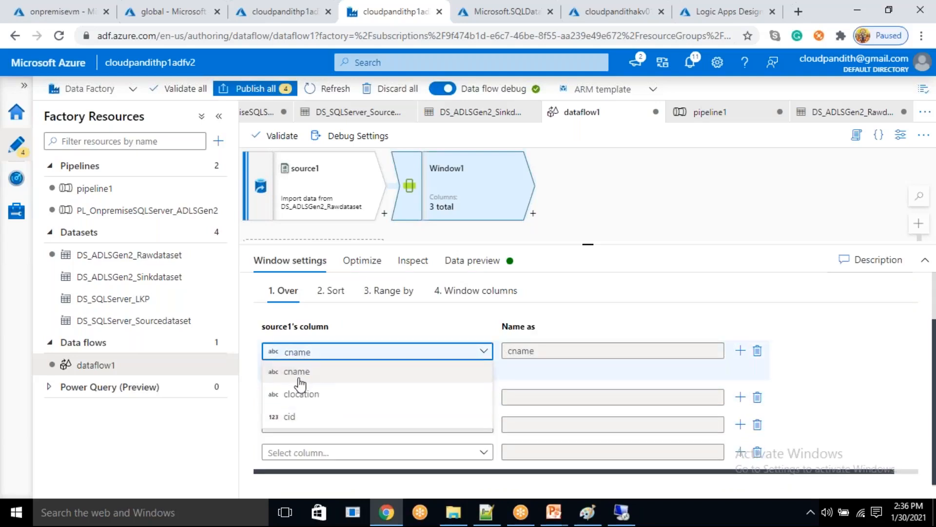
click(295, 416)
click(316, 382)
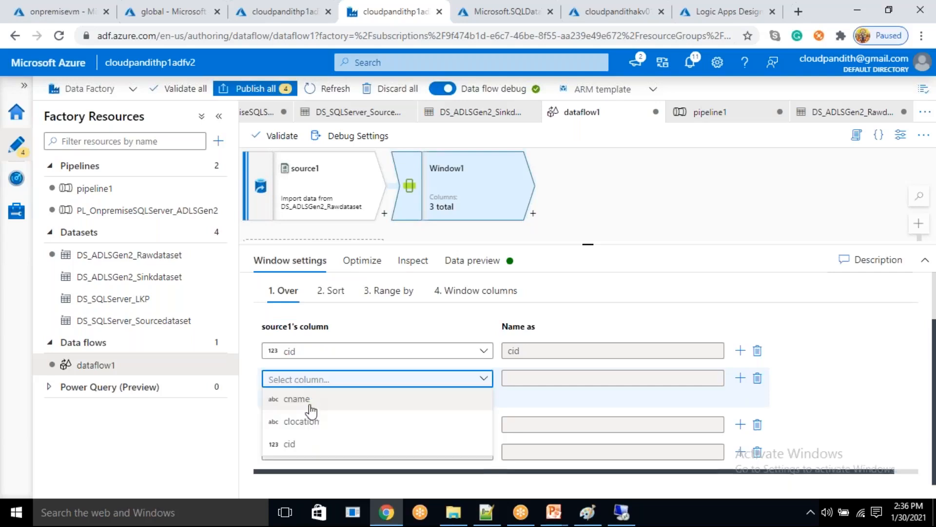
click(314, 399)
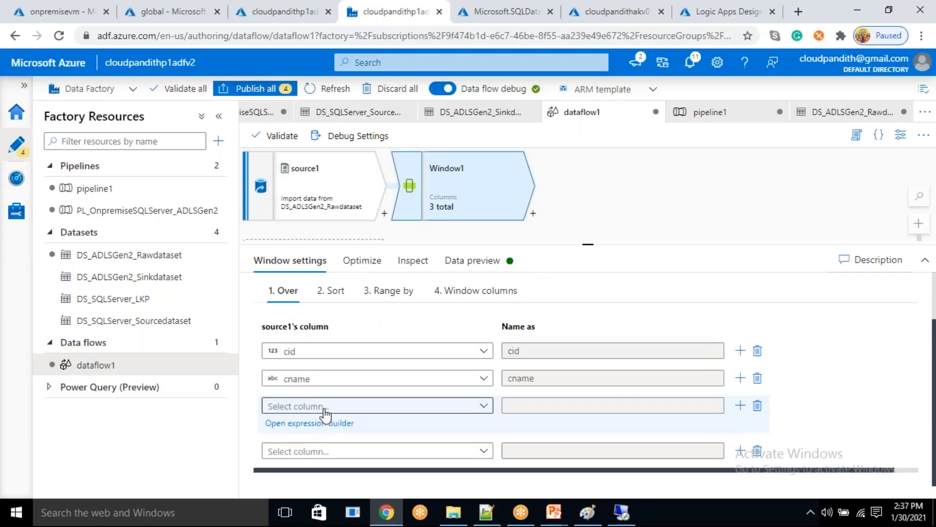
click(326, 411)
click(302, 449)
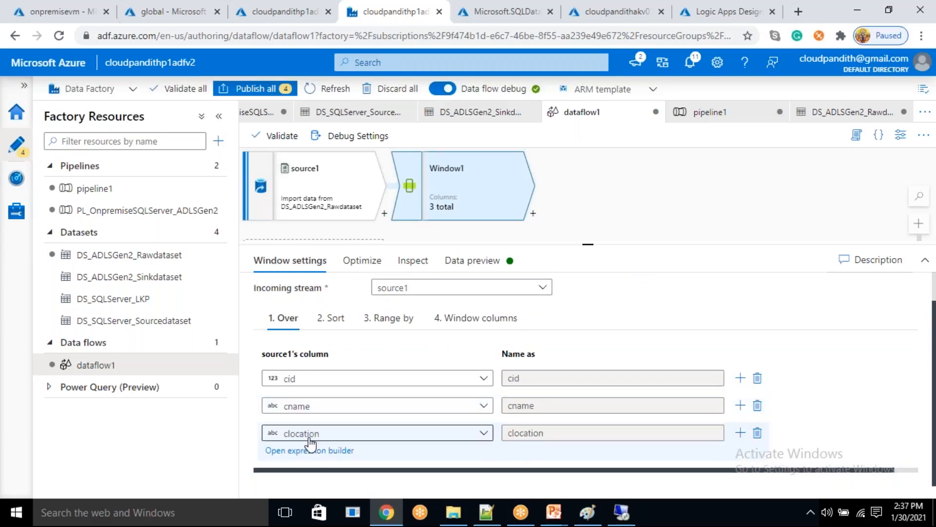
- Sort Window1 by the cid column in ascending order and check the Range by options
click(334, 346)
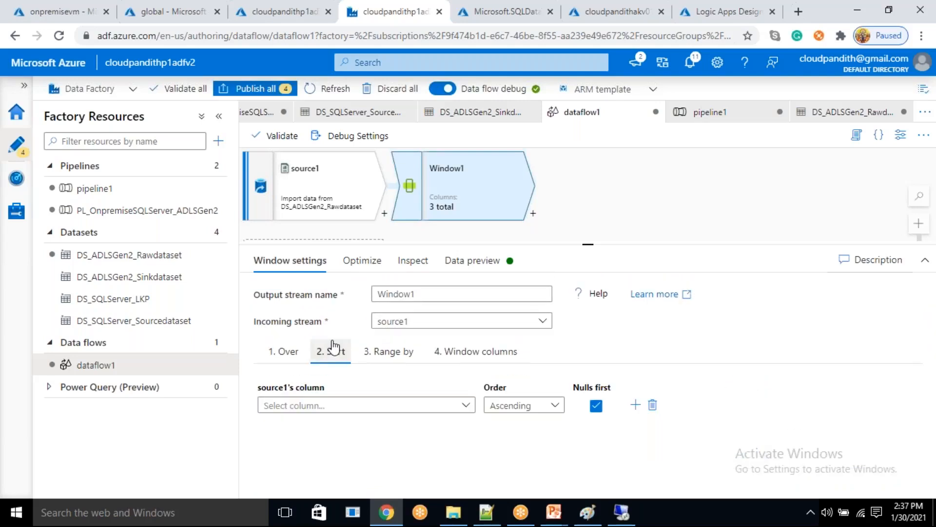
click(331, 408)
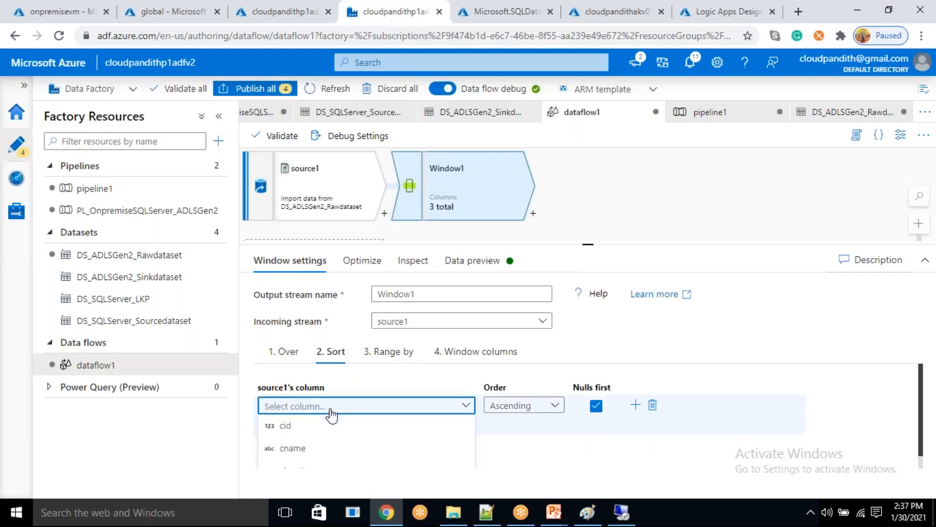
click(292, 425)
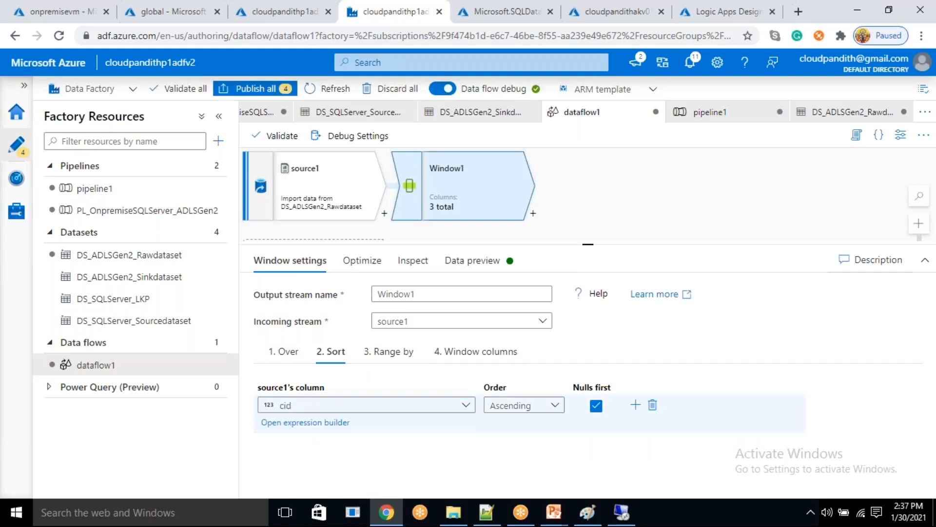
click(388, 358)
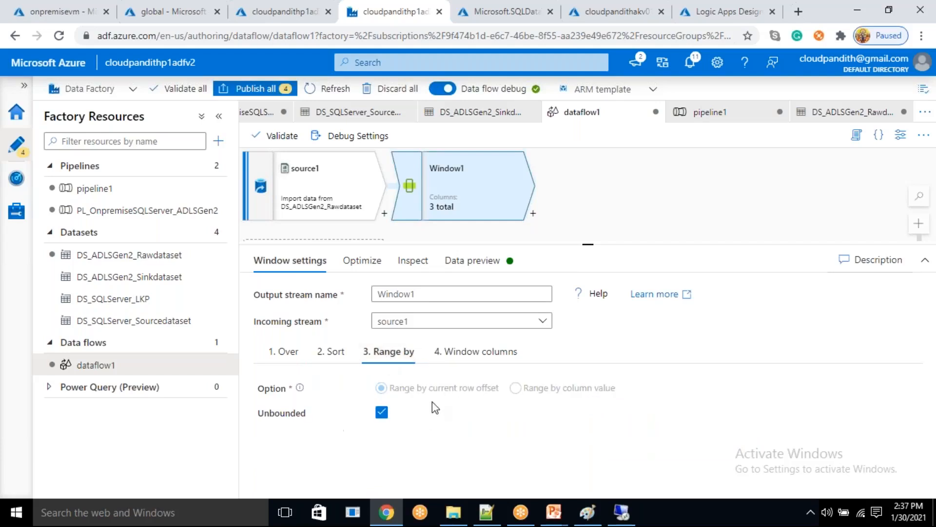
- Add a window column named row_number to Window1 with the expression rowNumber()
click(451, 351)
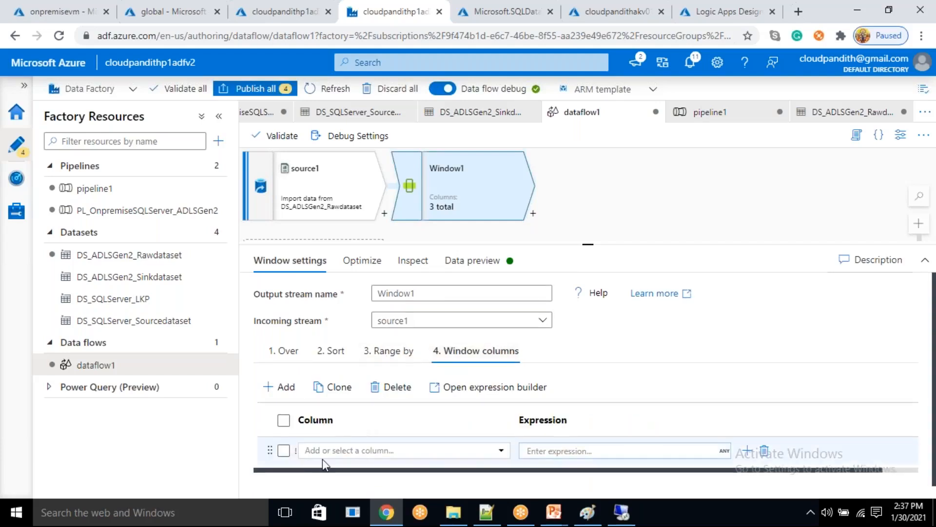
click(346, 451)
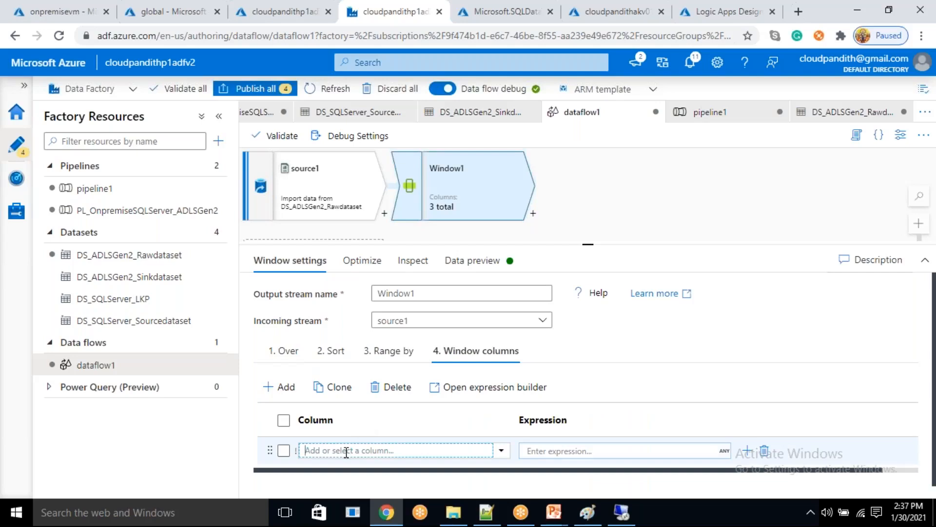
text(row_number)
click(567, 451)
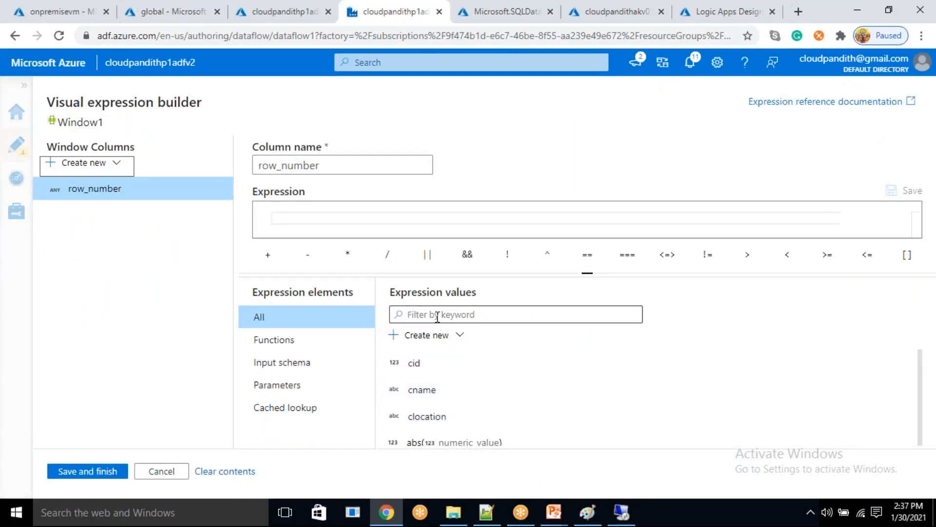
click(354, 228)
text(row)
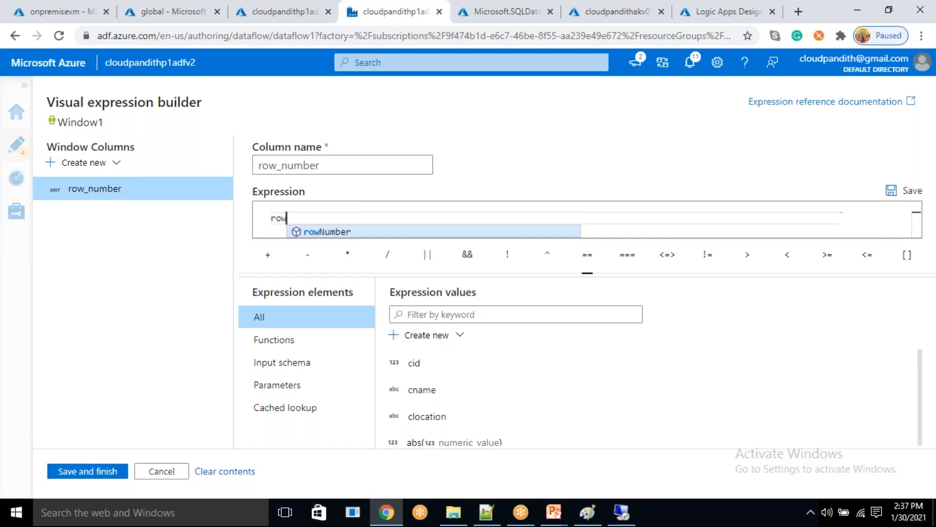
key(Return)
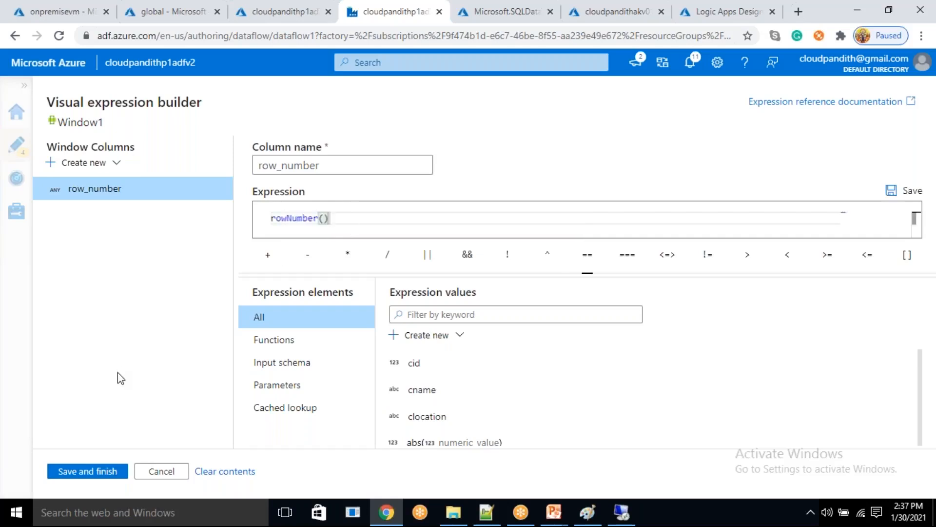
click(73, 472)
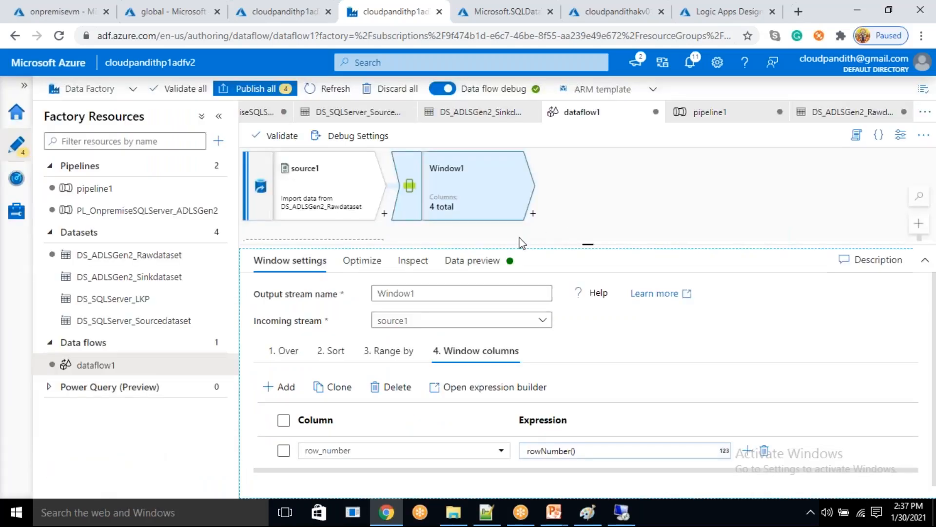
- Refresh Window1's data preview and examine the row_number values of the duplicate customer rows
click(472, 260)
click(293, 319)
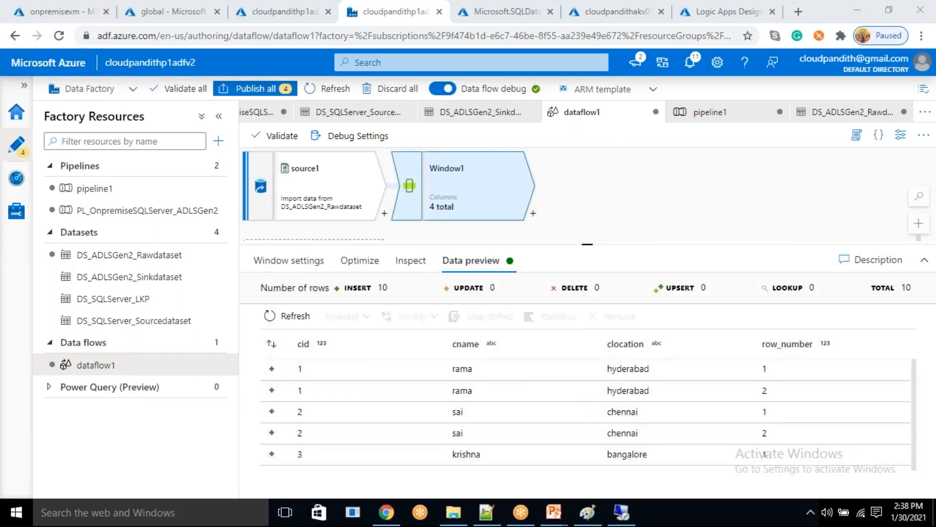
click(770, 371)
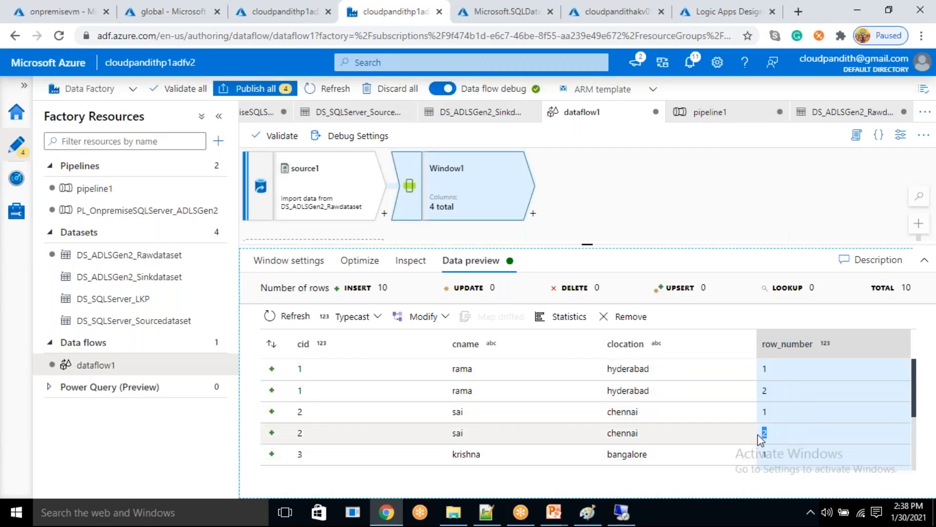
- Add a Filter transformation after Window1, keeping Filter1 as its output stream name
click(533, 217)
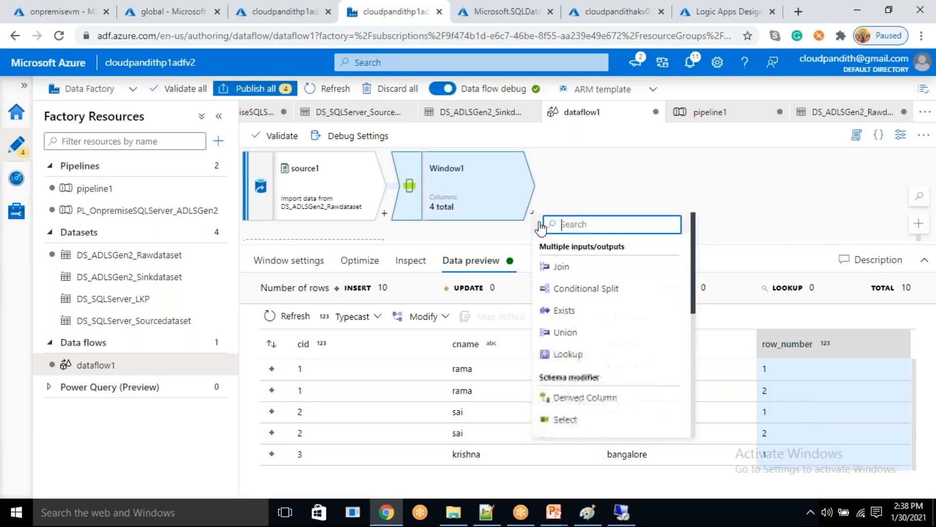
scroll(592, 348, down, 5)
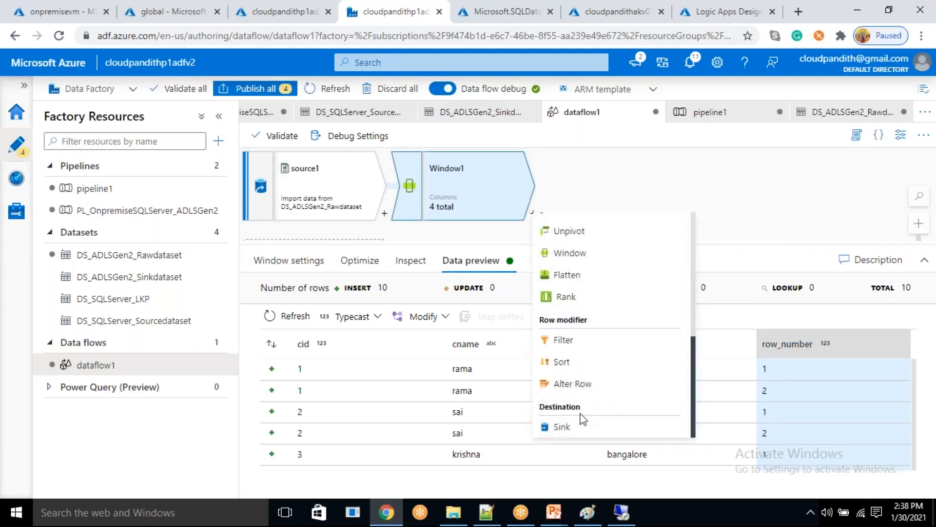
click(579, 343)
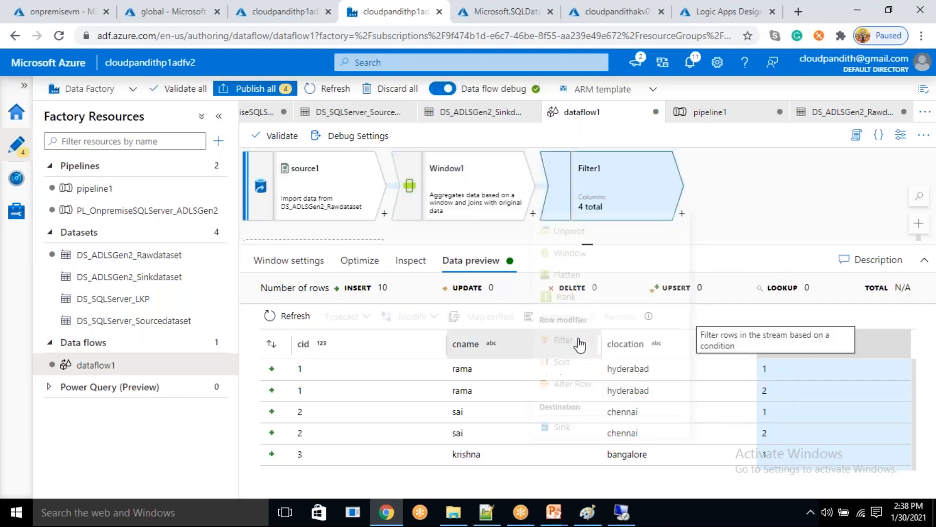
drag(414, 293, 369, 298)
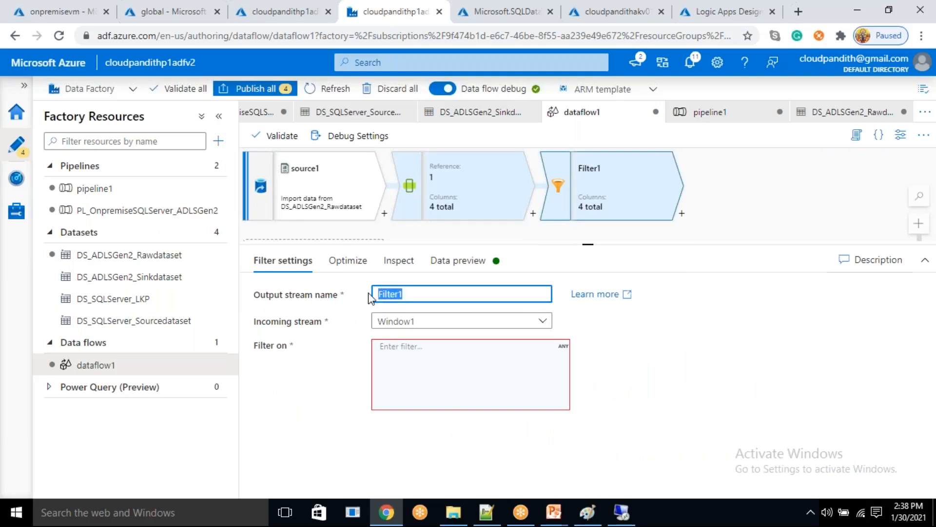
key(BackSpace)
key(ctrl+z)
- Insert the equals function into Filter1's filter expression
click(419, 361)
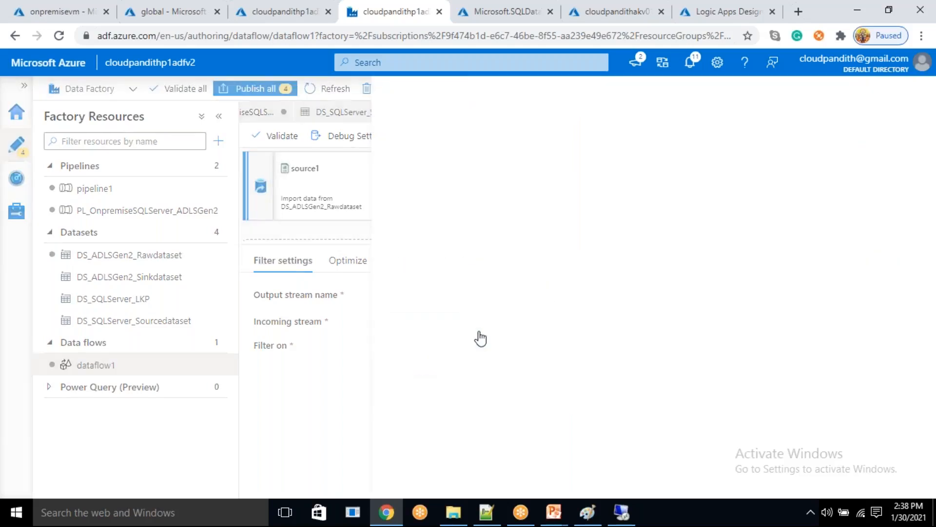
click(286, 305)
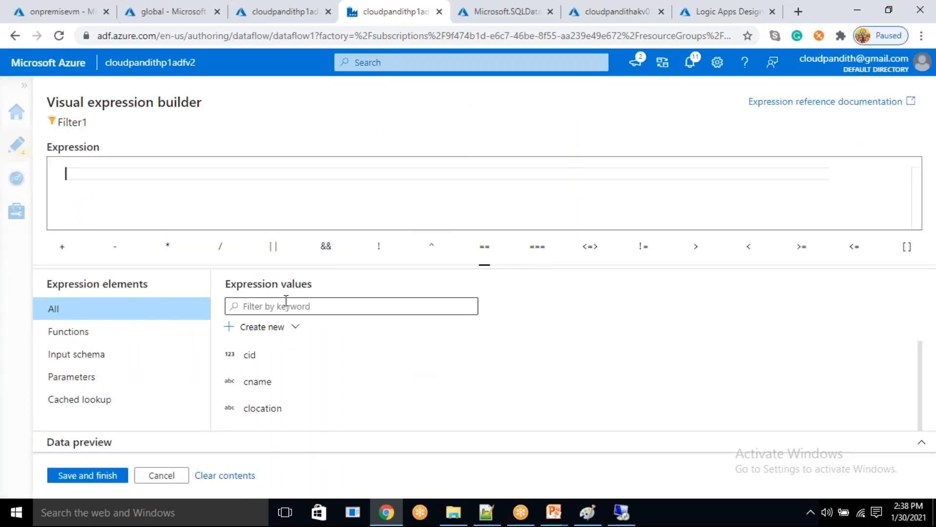
text(qu)
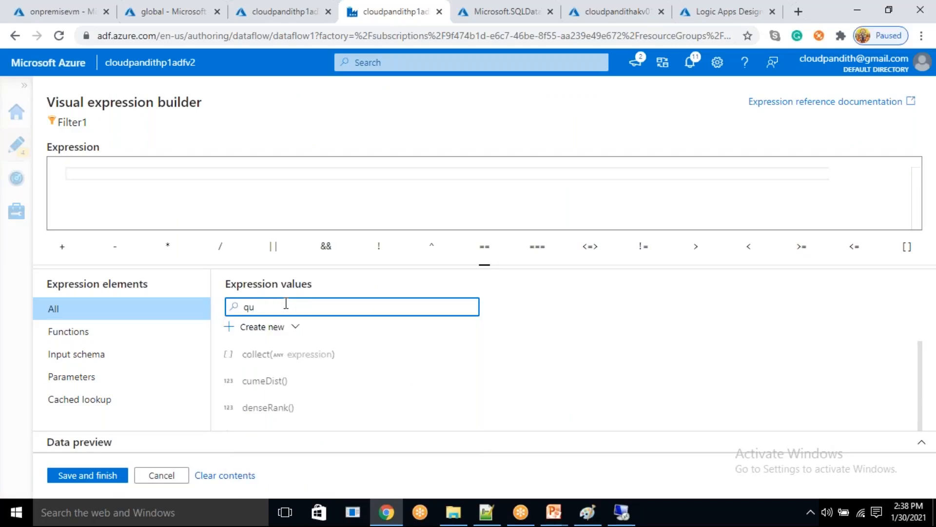
text(qual)
scroll(307, 397, down, 5)
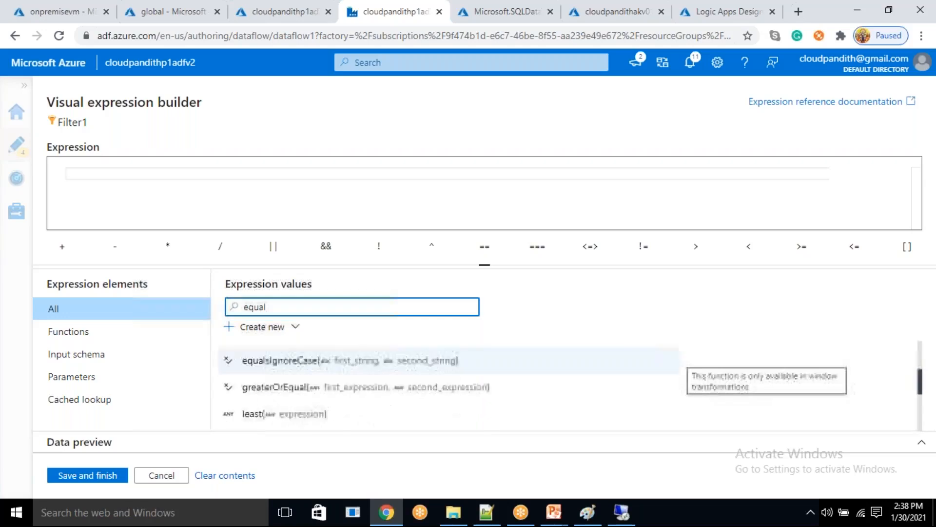
scroll(307, 397, up, 2)
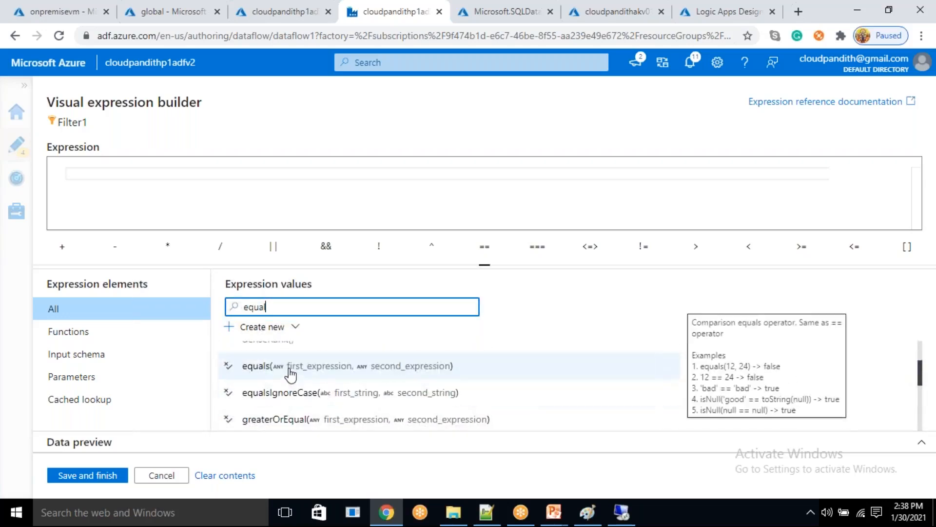
click(293, 373)
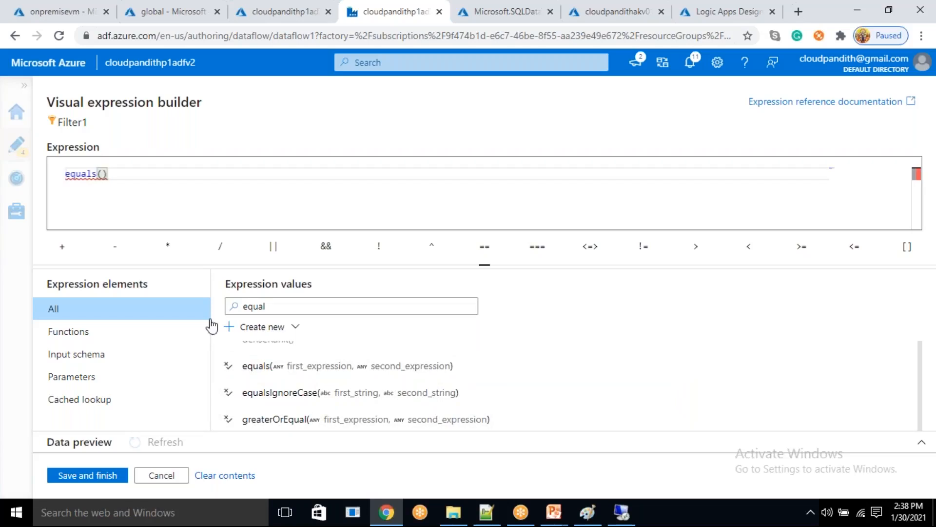
- Complete Filter1's condition as equals(row_number,1) and save the expression
drag(269, 307, 246, 305)
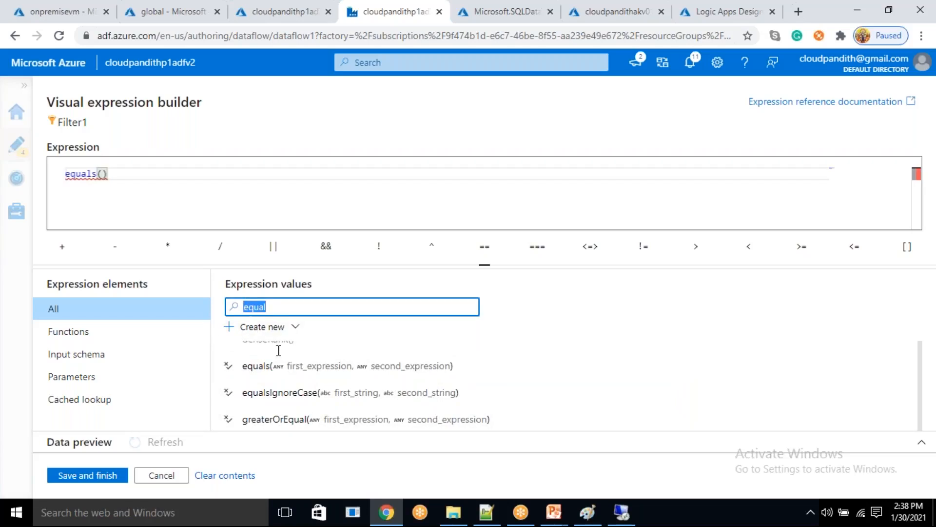
key(BackSpace)
scroll(288, 378, up, 2)
scroll(290, 377, up, 5)
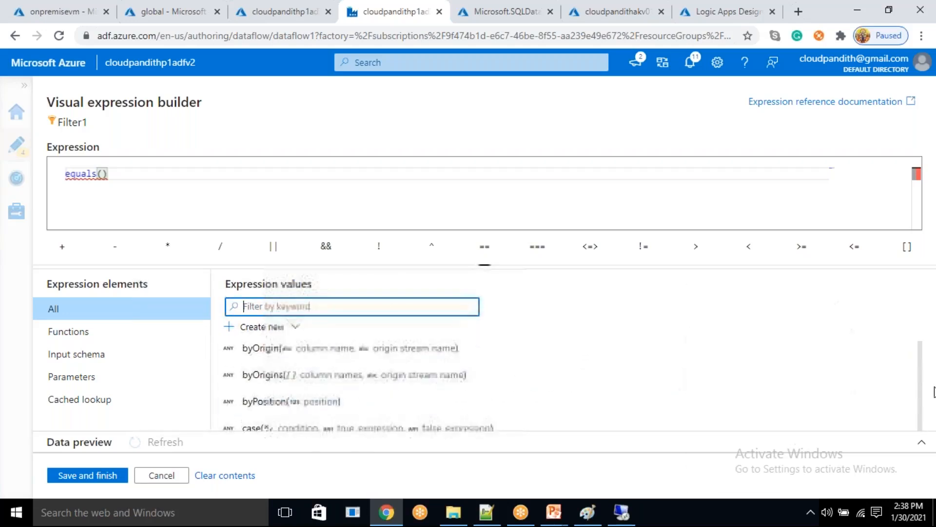
drag(920, 356, 909, 340)
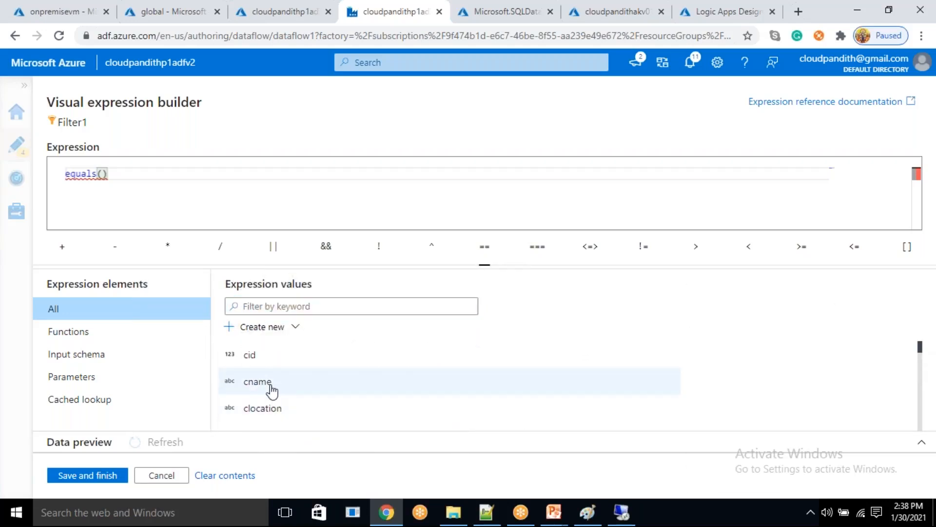
scroll(272, 390, down, 2)
click(266, 374)
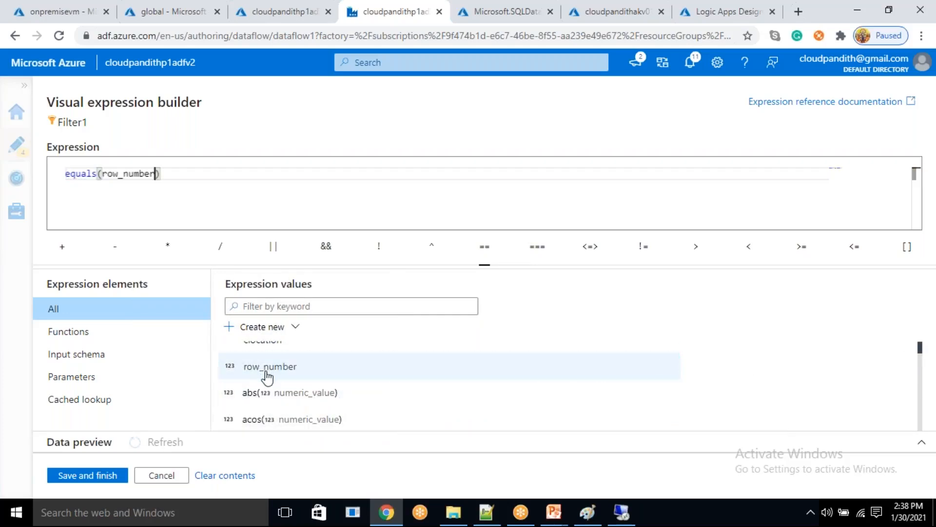
text(,1)
click(290, 310)
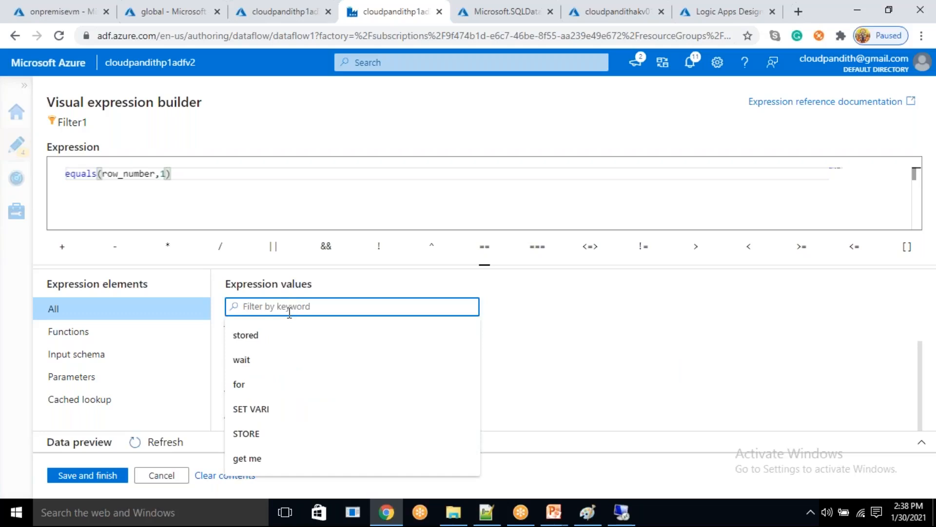
mouse_move(78, 174)
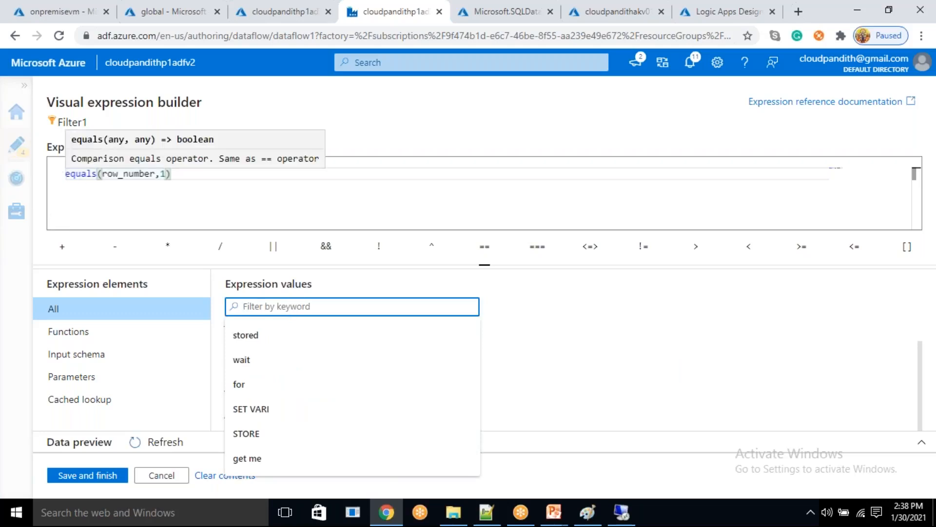
double_click(127, 175)
click(161, 174)
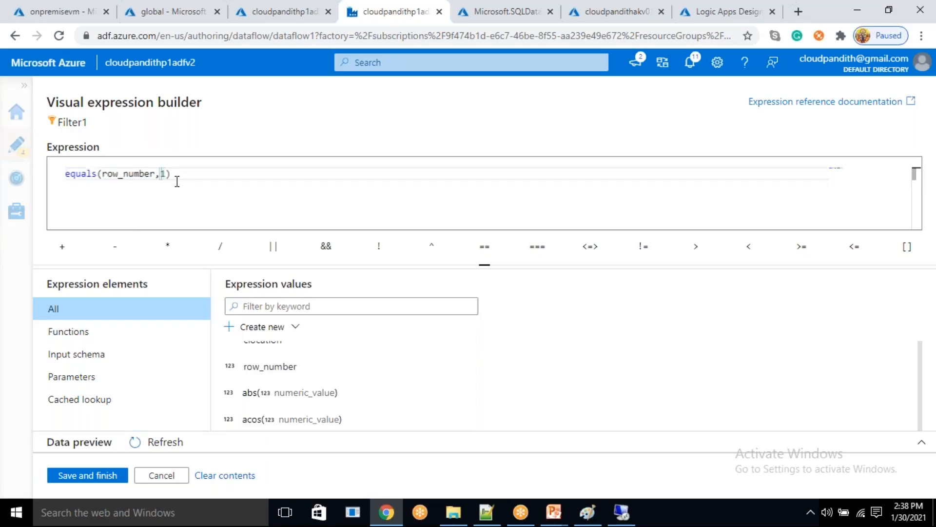
click(93, 475)
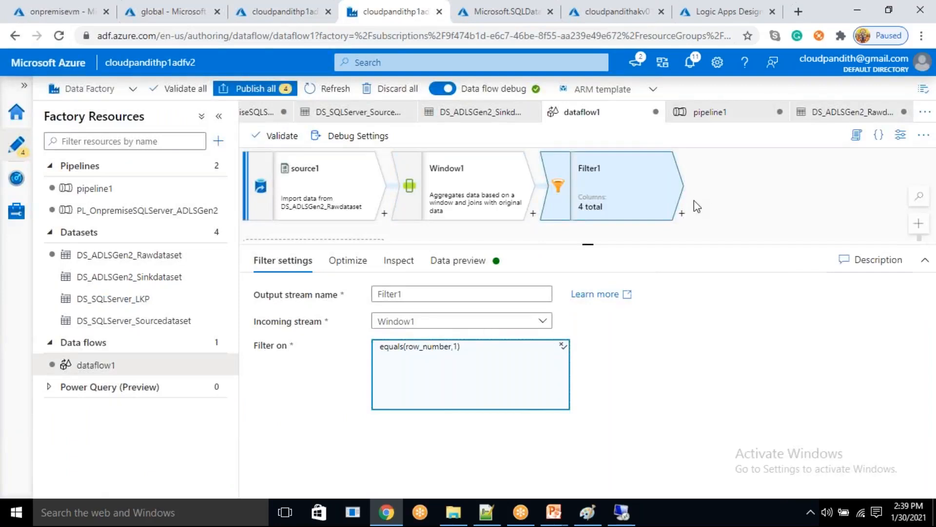
- Refresh Filter1's data preview and check the remaining customer rows for duplicates
click(461, 260)
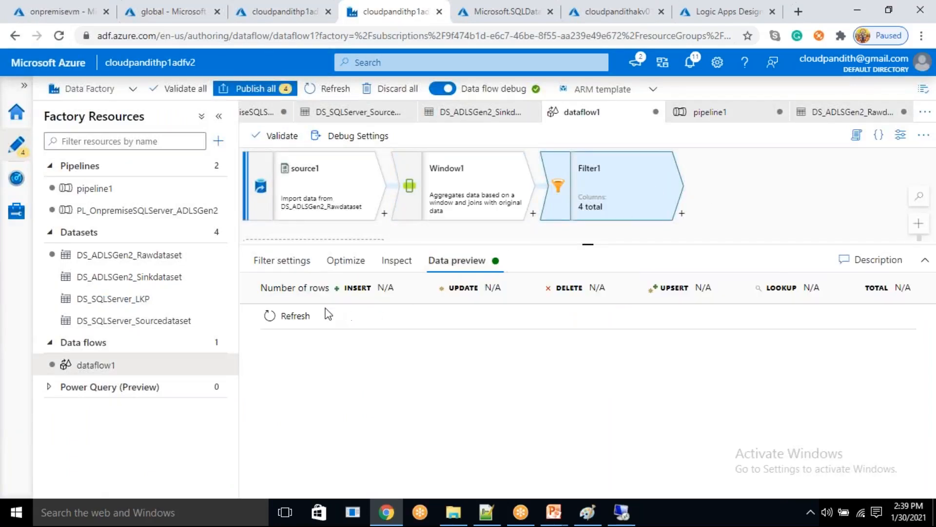
click(291, 315)
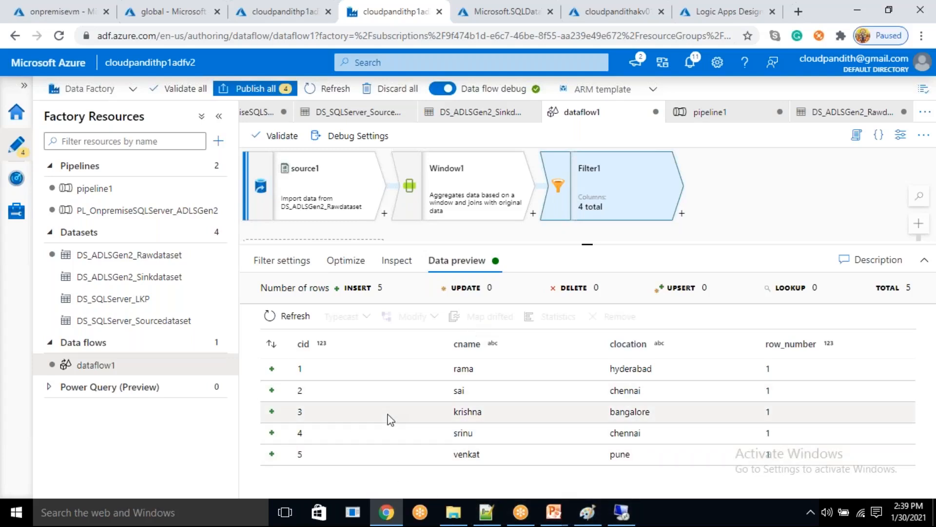
- Add a Select transformation after Filter1 and bring up its input column mappings
drag(726, 215, 648, 224)
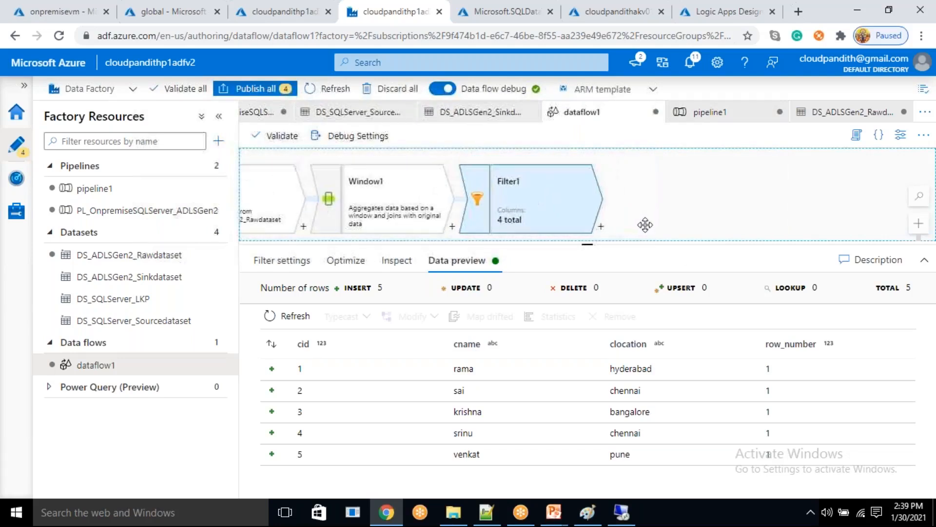
click(602, 228)
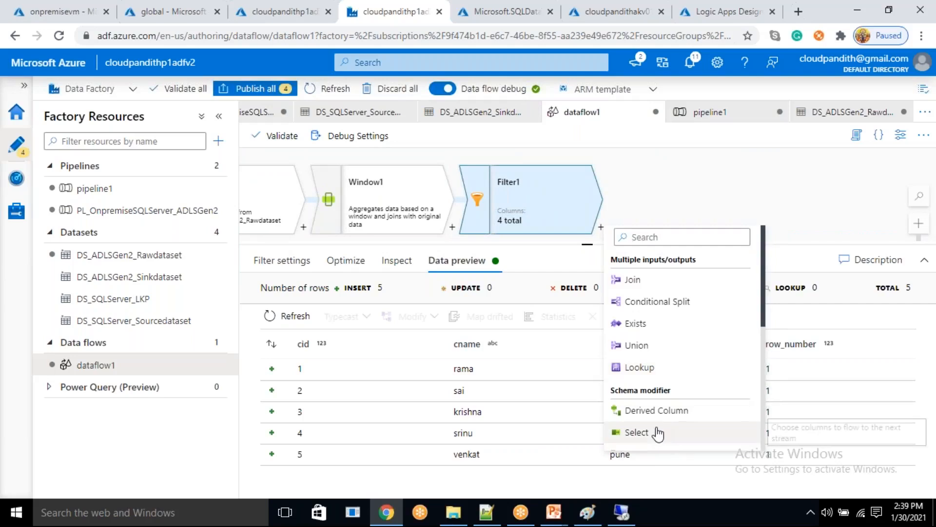
click(657, 433)
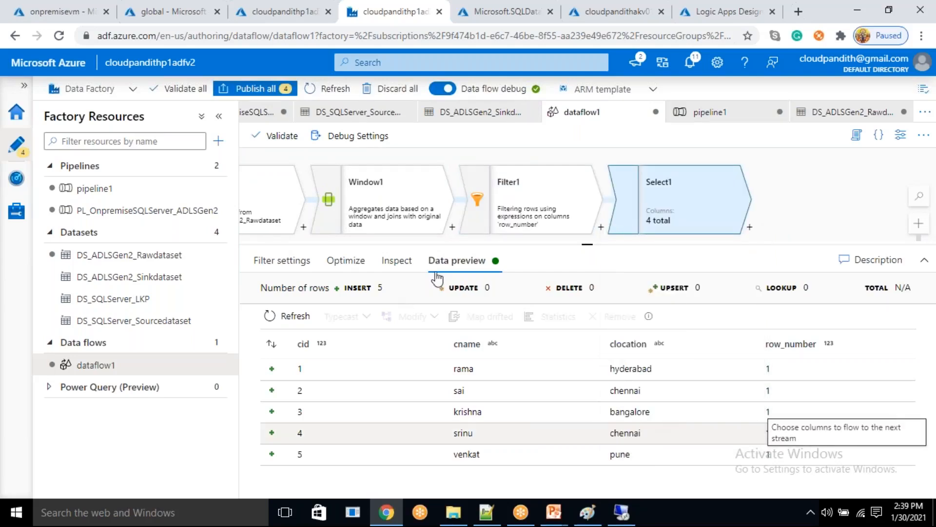
scroll(441, 438, down, 2)
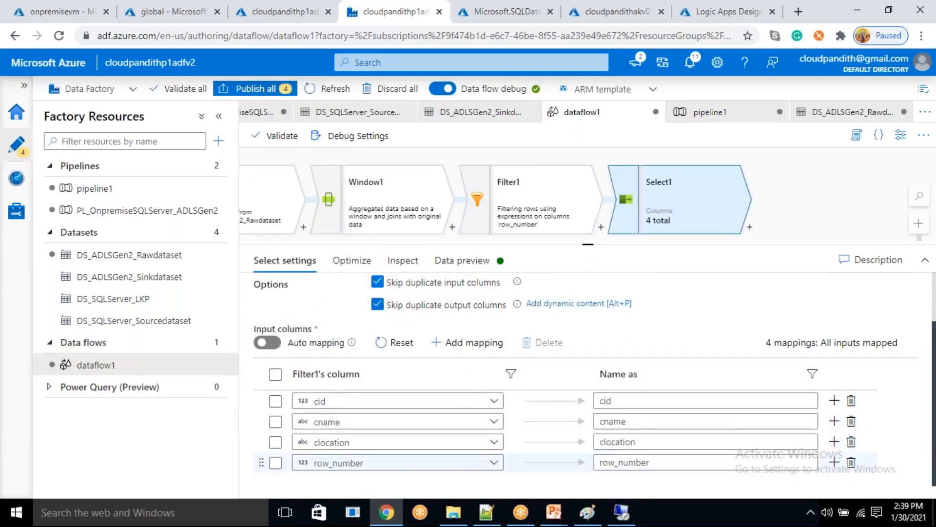
- Remove the row_number mapping from Select1 and add a Sink transformation after it
click(851, 462)
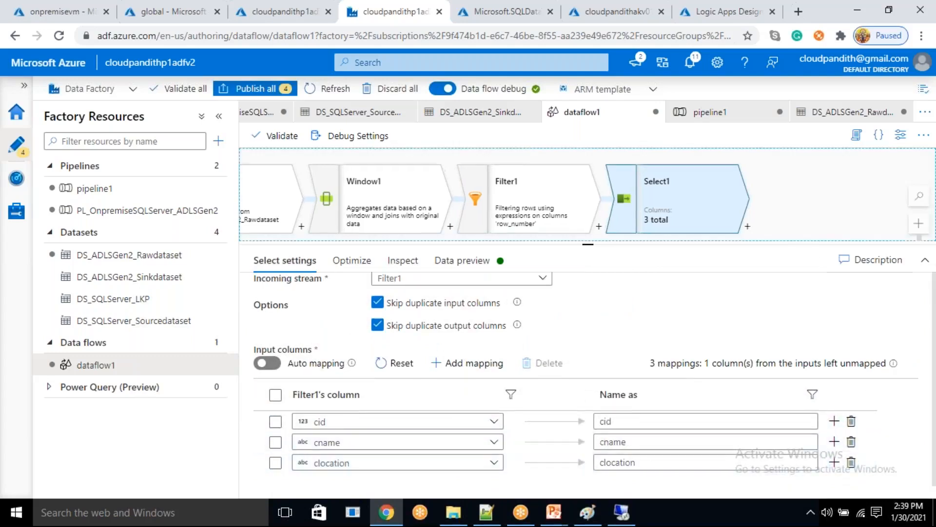
drag(778, 232, 740, 209)
click(711, 203)
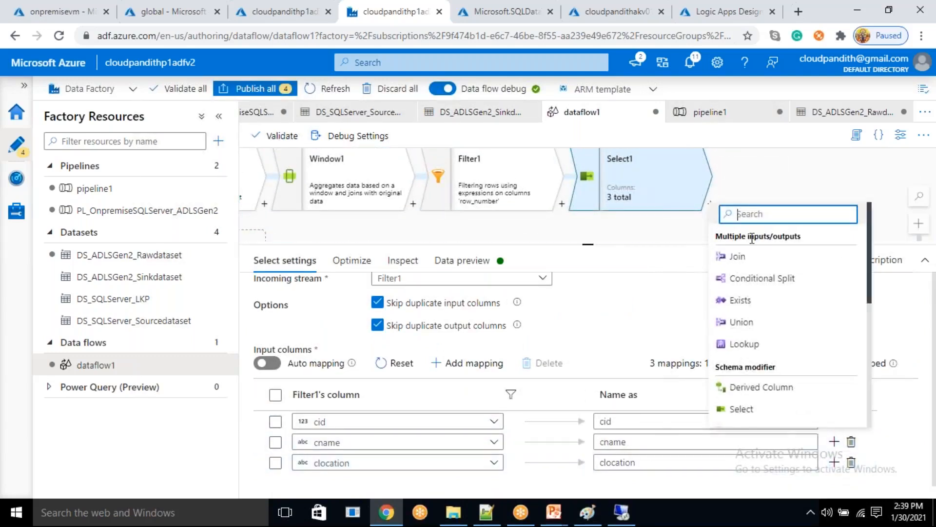
scroll(763, 424, down, 5)
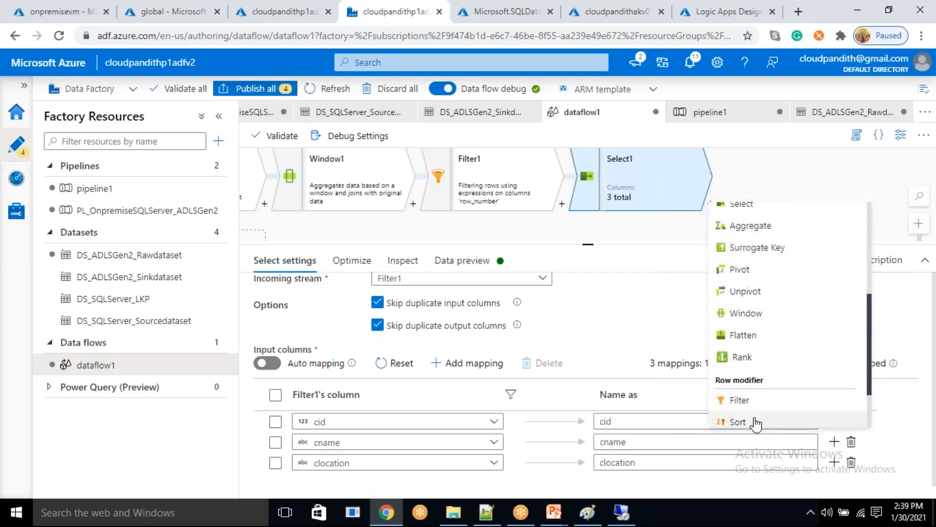
scroll(755, 418, down, 2)
click(741, 415)
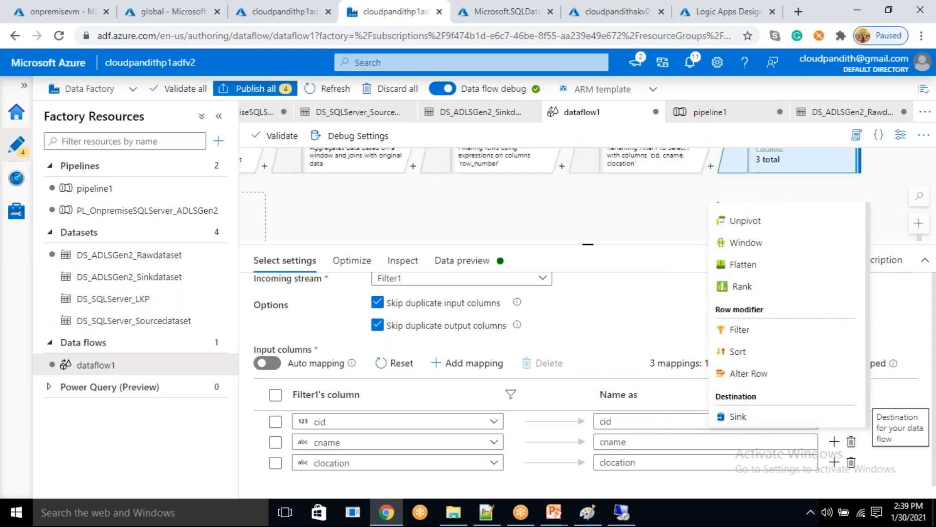
click(921, 303)
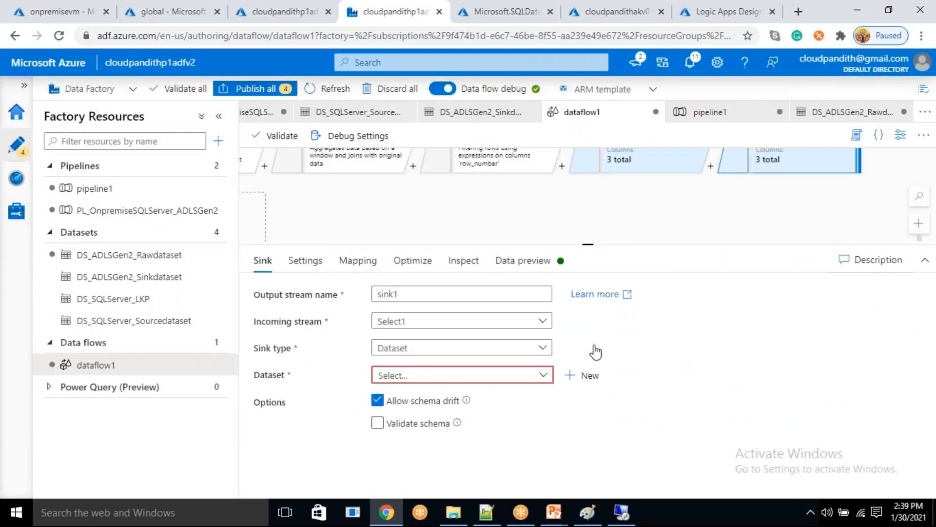
- Start a new sink dataset on Azure Data Lake Storage Gen2 in DelimitedText format
click(591, 384)
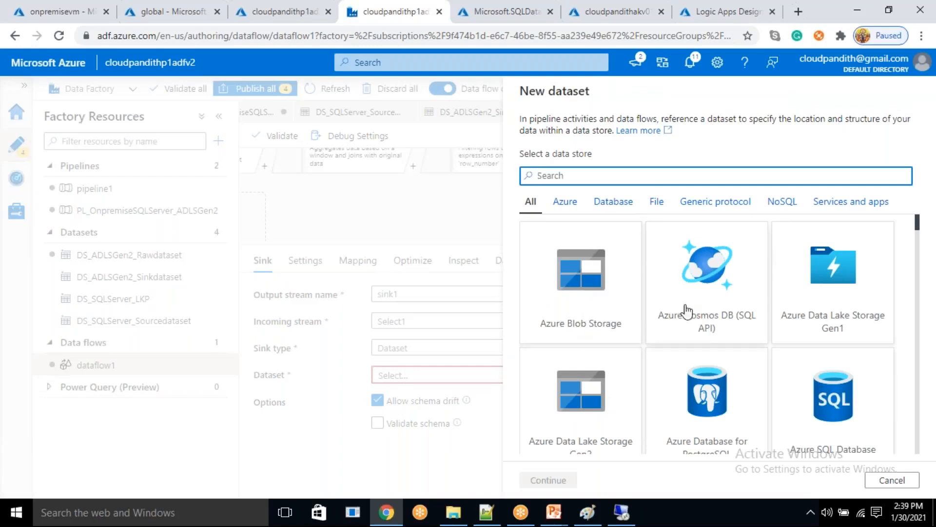
text(gen2)
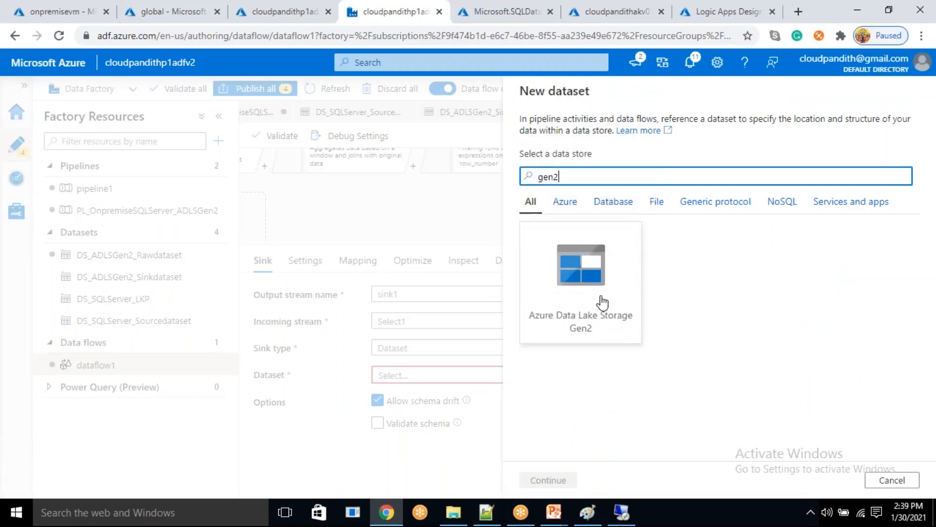
click(588, 293)
click(551, 482)
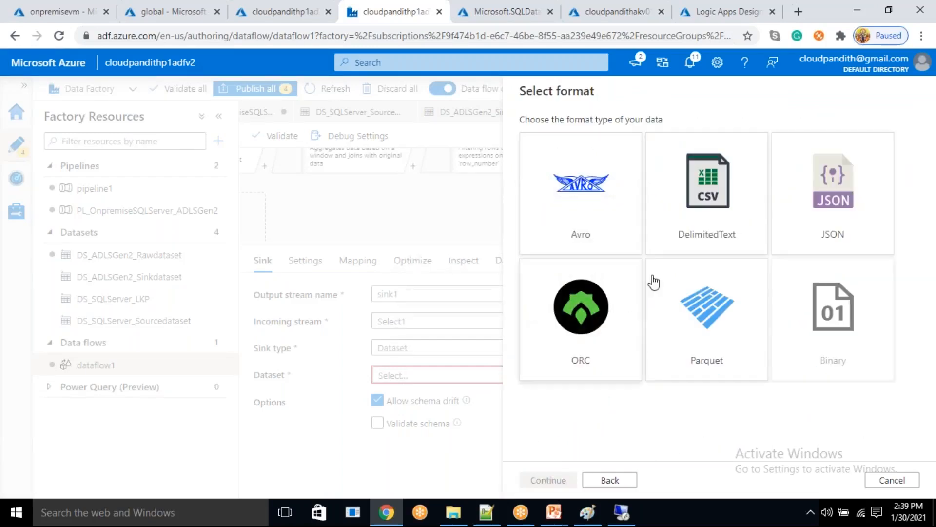
click(549, 480)
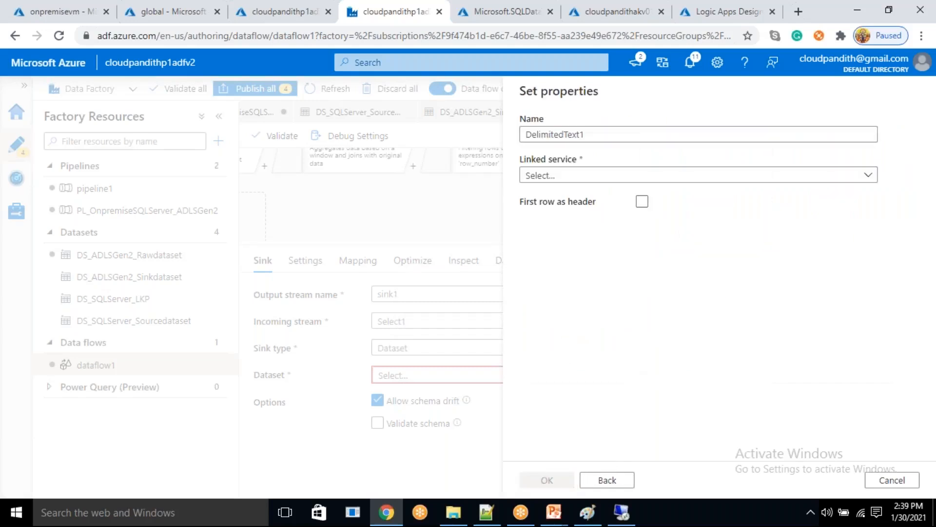
- Name the dataset DS_CUSTsinkDataset, link it to LS_ADLSGen2_Connection, and treat the first row as header
text(DS_)
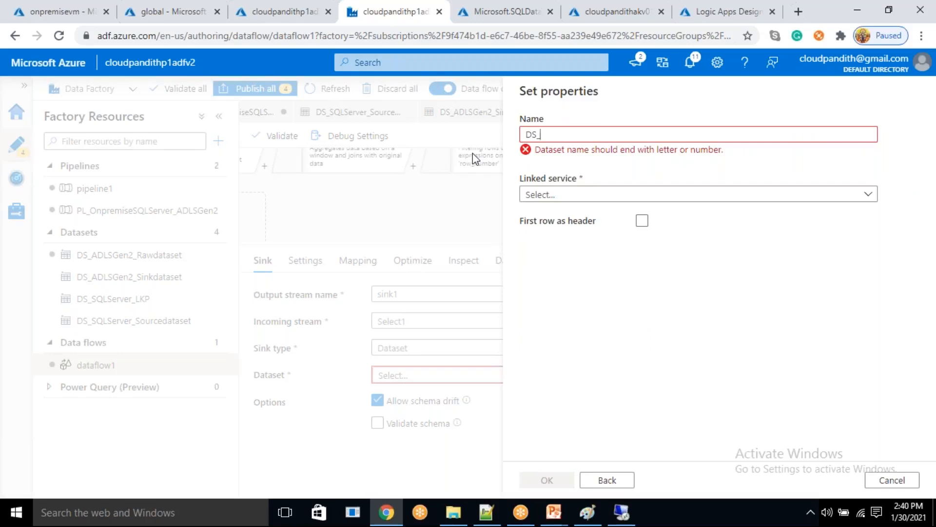
text(CUSTDas)
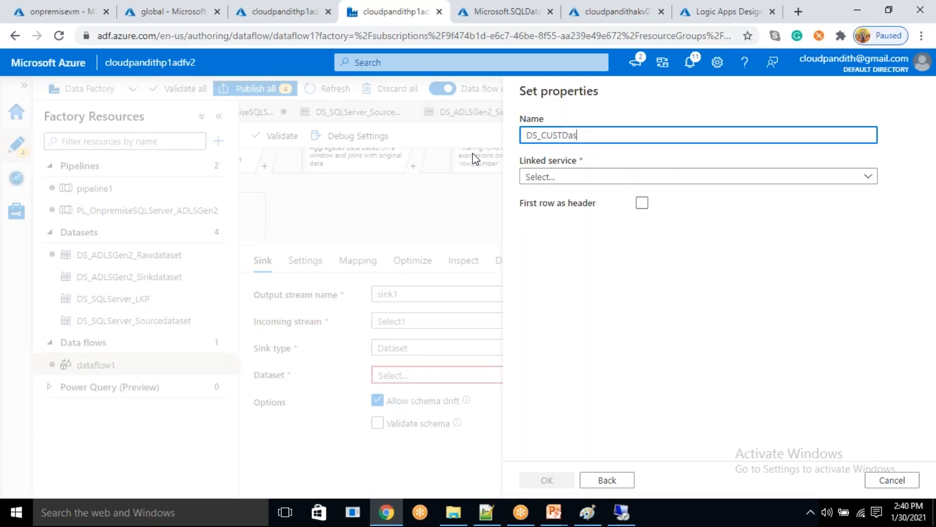
key(BackSpace)
text(taset)
key(Left)
key(Left)
key(Left)
key(Left)
key(Left)
text(sink)
click(621, 182)
click(568, 261)
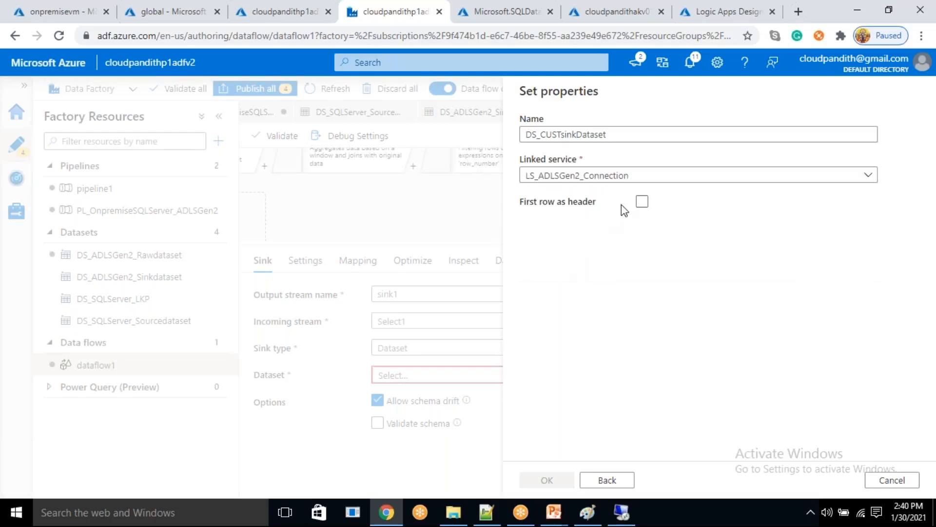
click(642, 239)
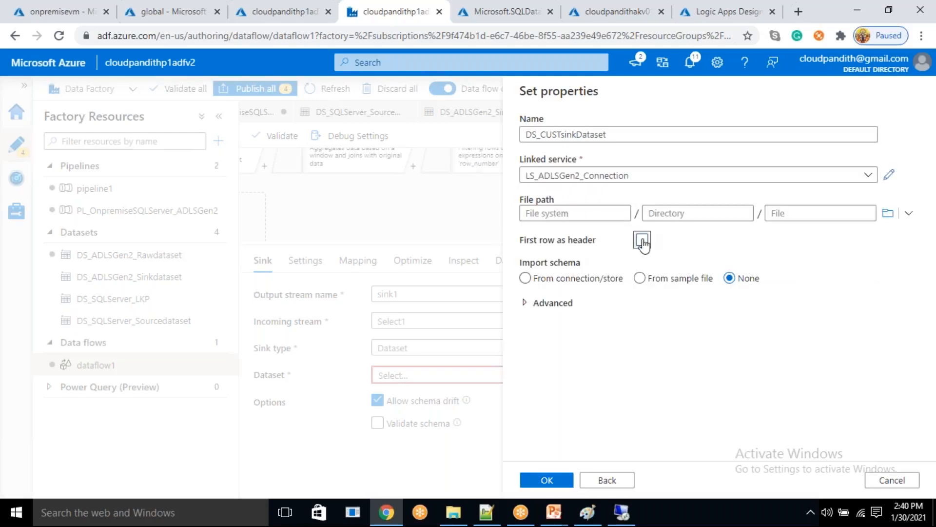
- Set the sink dataset's file path to the global file system and the directory processeddate/cust
click(888, 213)
double_click(612, 181)
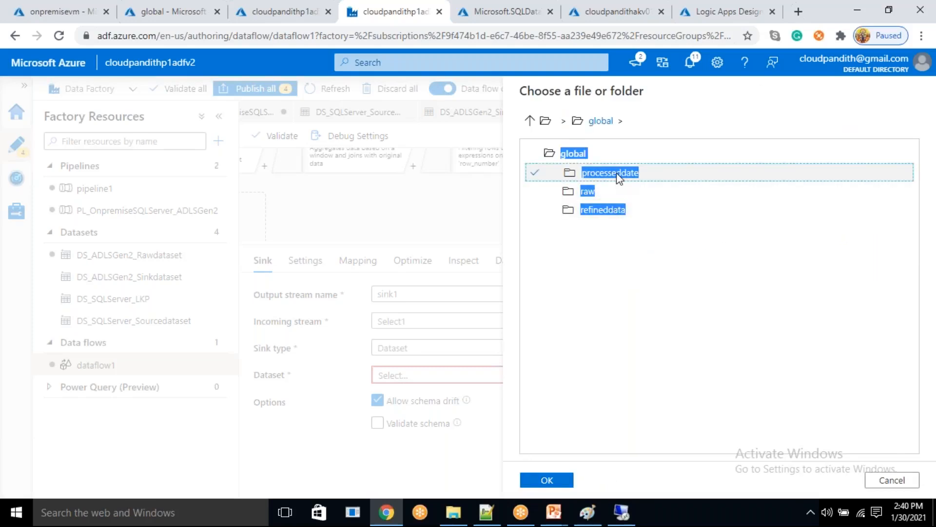
double_click(618, 178)
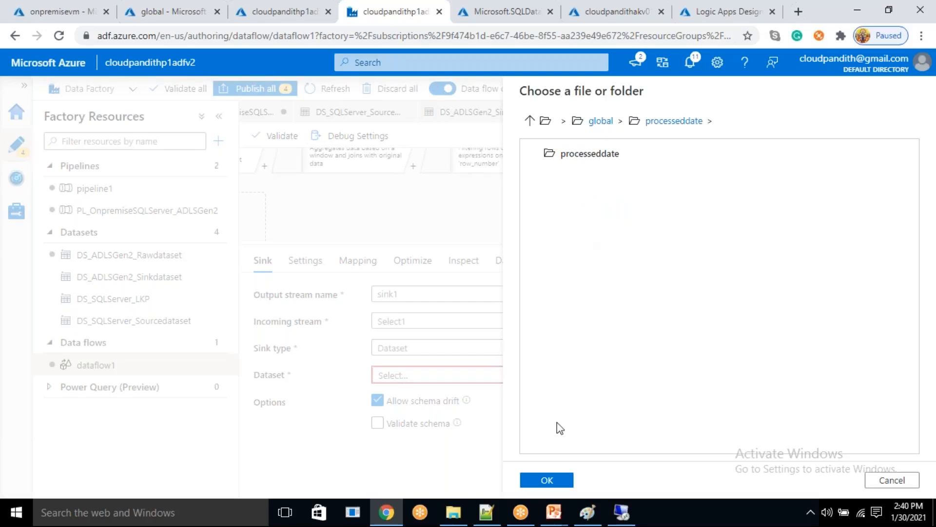
click(547, 480)
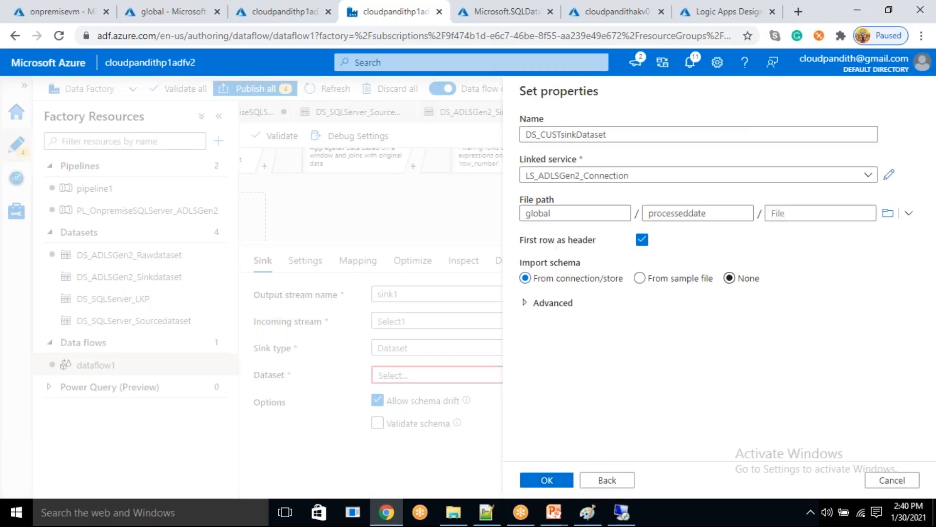
click(730, 215)
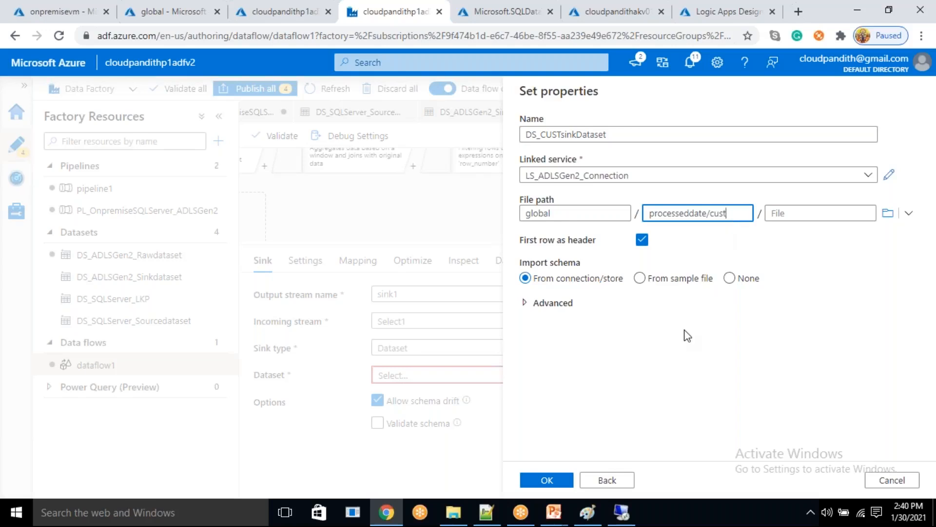
- Set the schema import to None and create the sink dataset
click(547, 481)
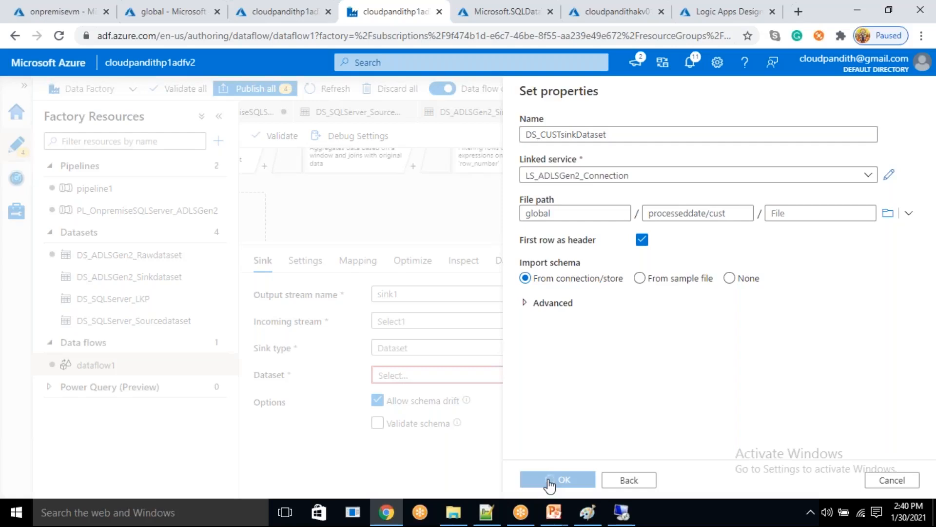
click(729, 278)
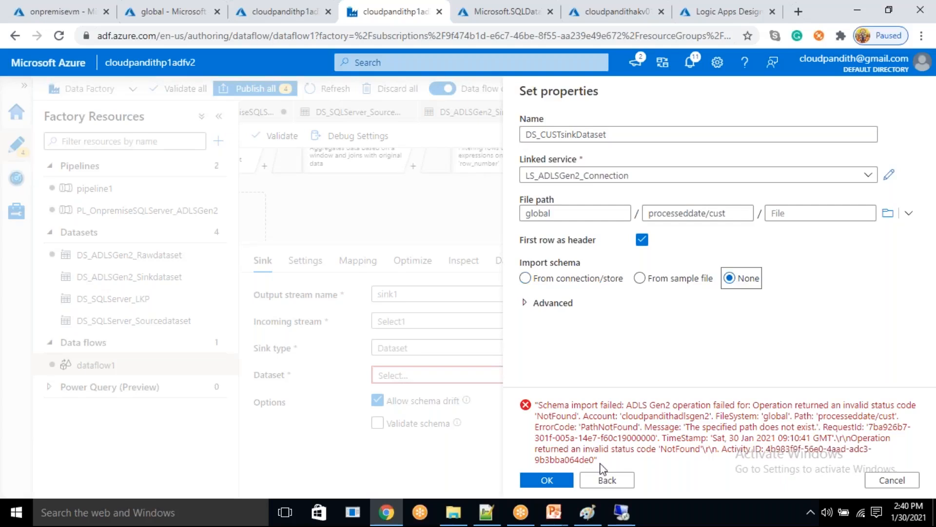
click(551, 485)
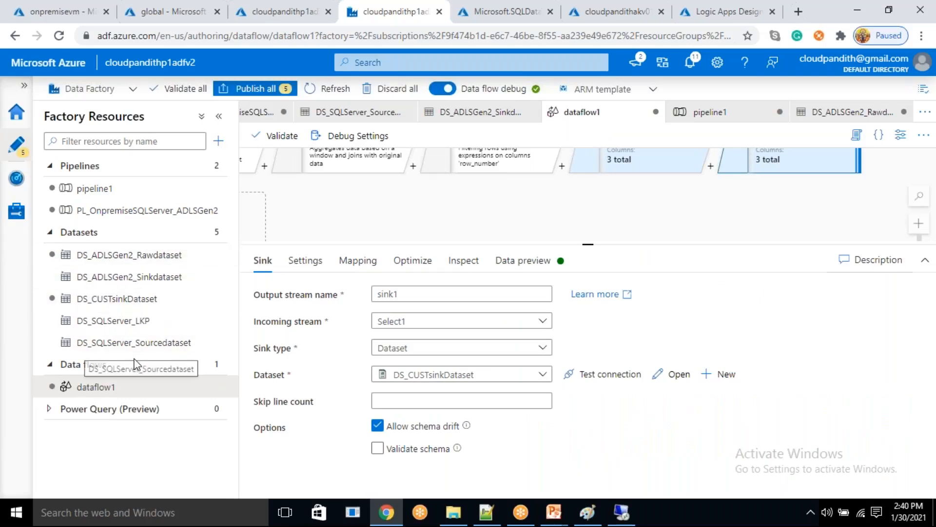
- Open DS_CUSTsinkDataset and add a String parameter named sinkdate
click(122, 300)
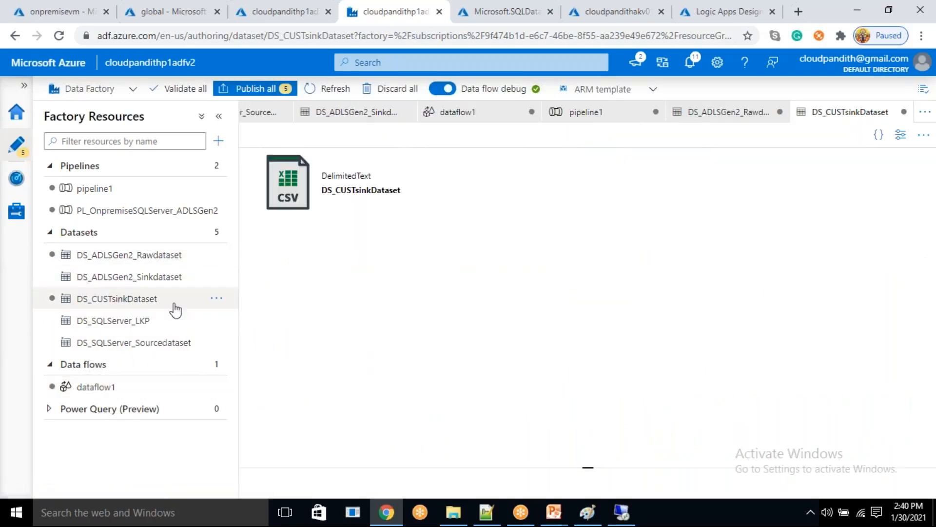
click(388, 182)
click(282, 212)
click(319, 268)
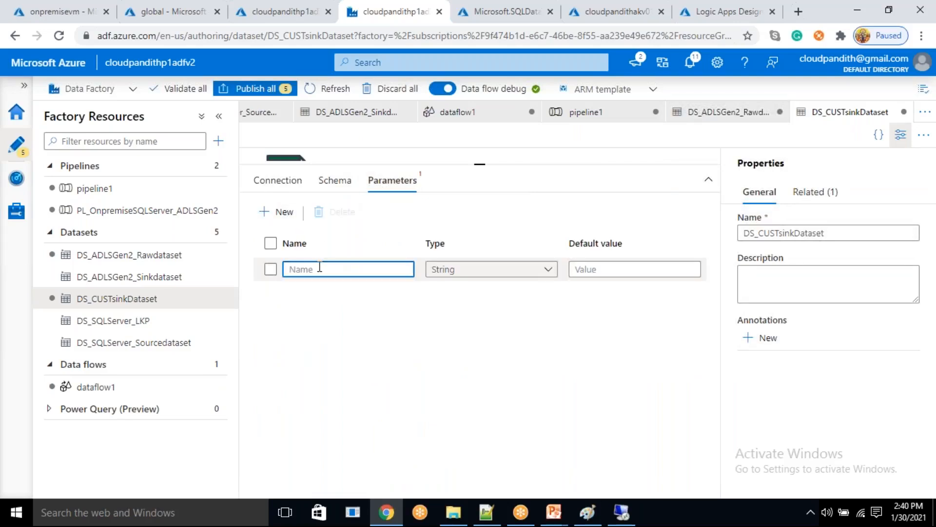
text(sinkdata)
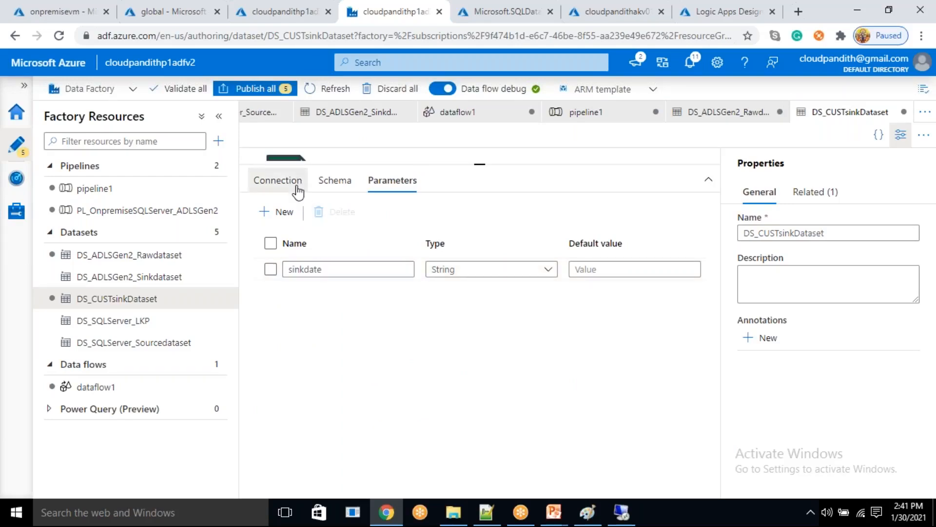
- Bring up the dynamic content expression for the dataset's directory path and append /@ to processeddate/cust
click(298, 188)
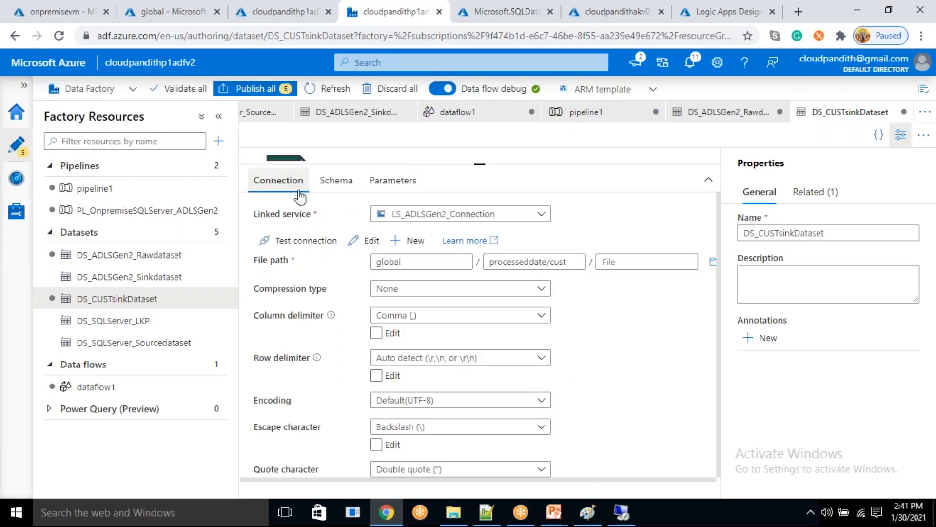
click(571, 262)
drag(568, 263, 468, 287)
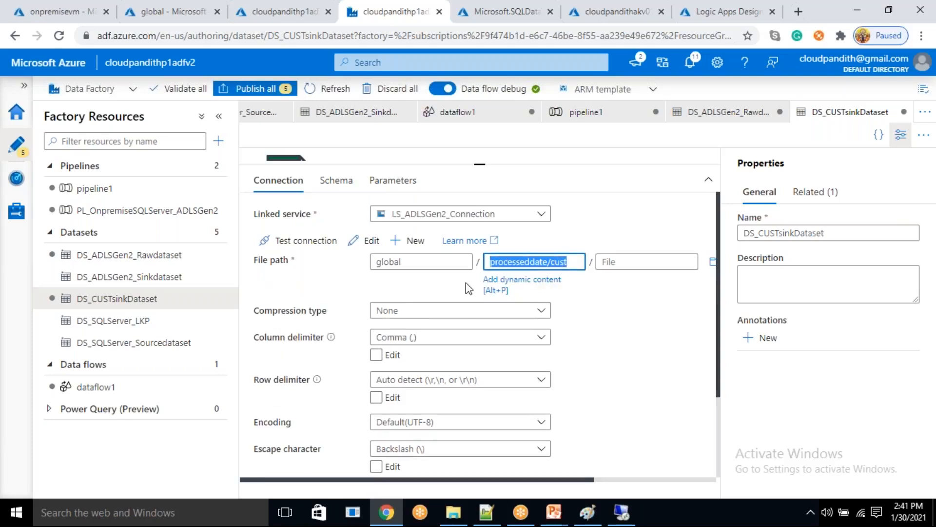
click(497, 285)
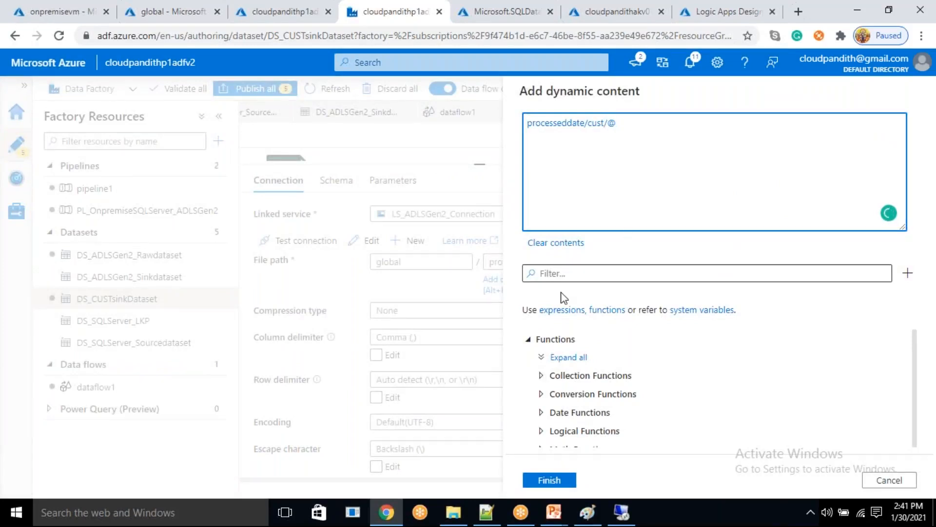
- Insert the formatDateTime function so the directory expression reads processeddate/cust/@{formatDateTime( without a leading @
click(571, 273)
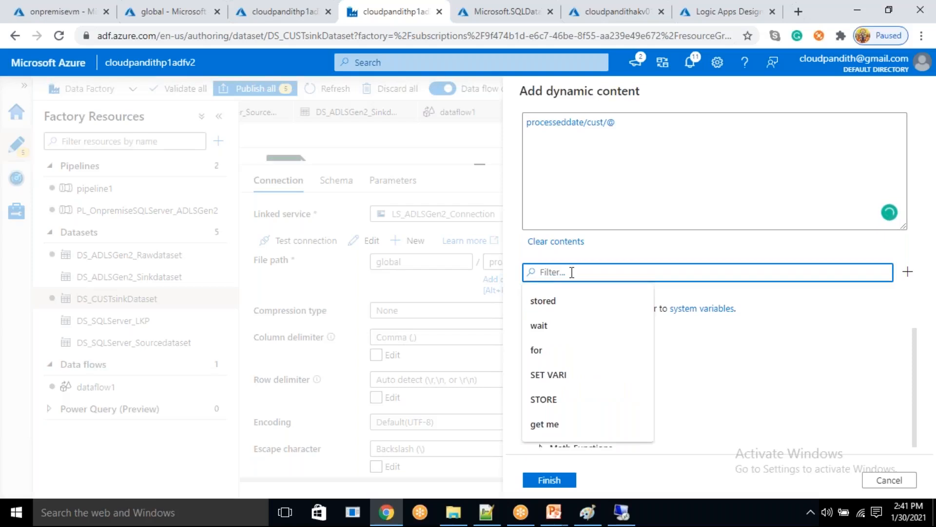
text(format)
scroll(592, 405, down, 3)
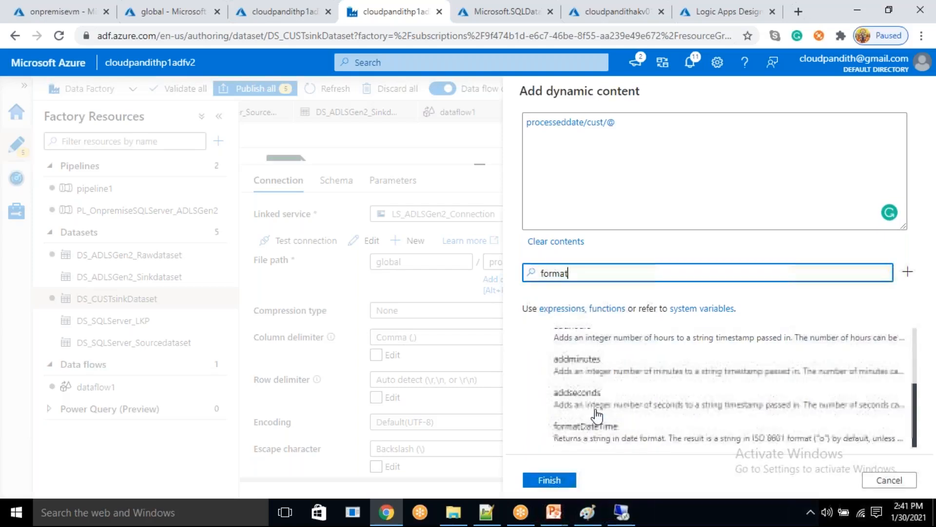
click(591, 430)
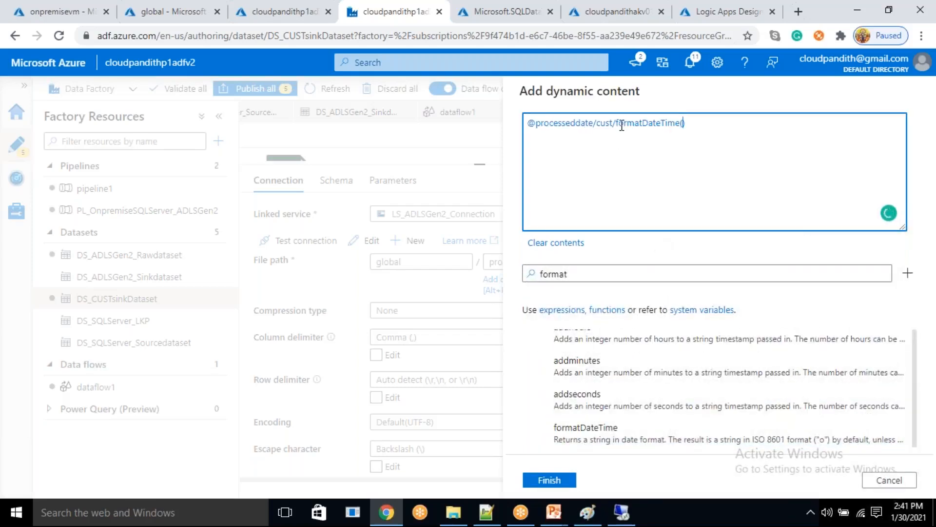
text(@{)
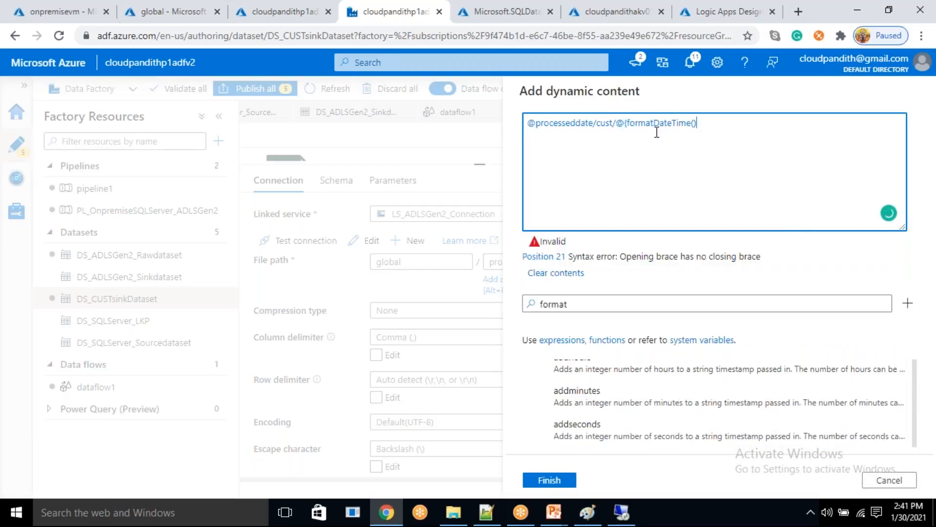
key(BackSpace)
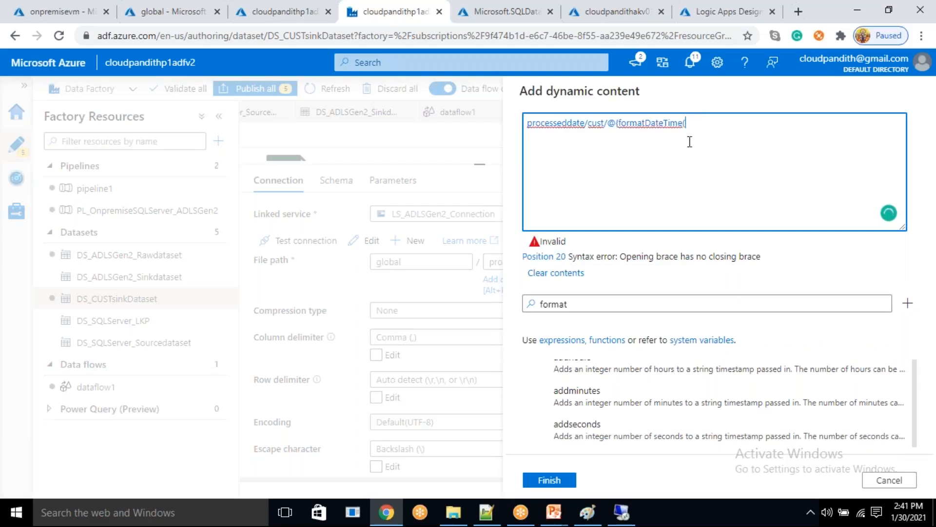
- Complete the year segment of the directory expression as @{formatDateTime(utcnow(),'yyyy')}
key(Tab)
key(BackSpace)
text(utcnow)
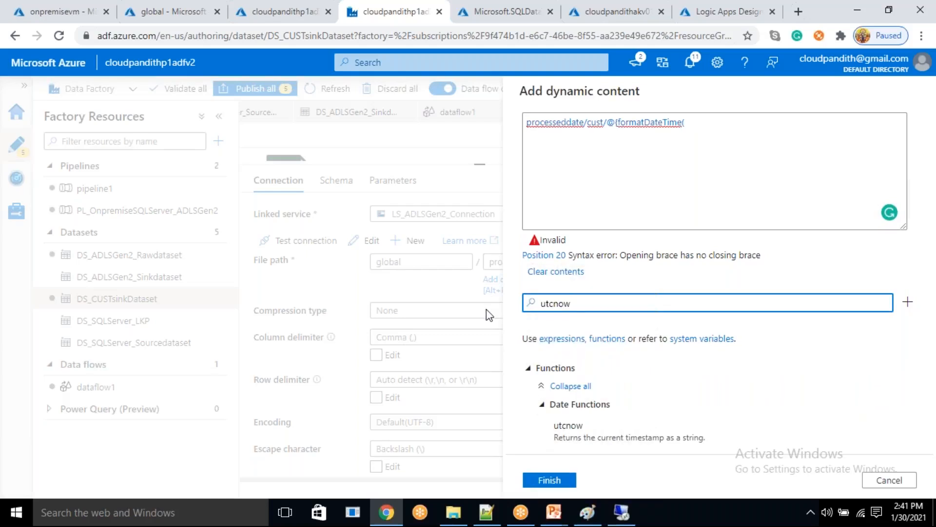
click(581, 435)
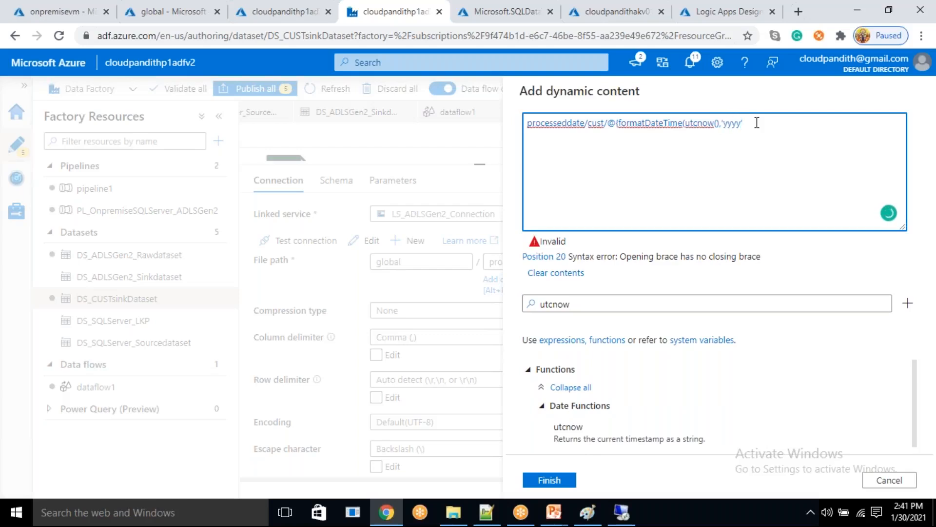
text(')
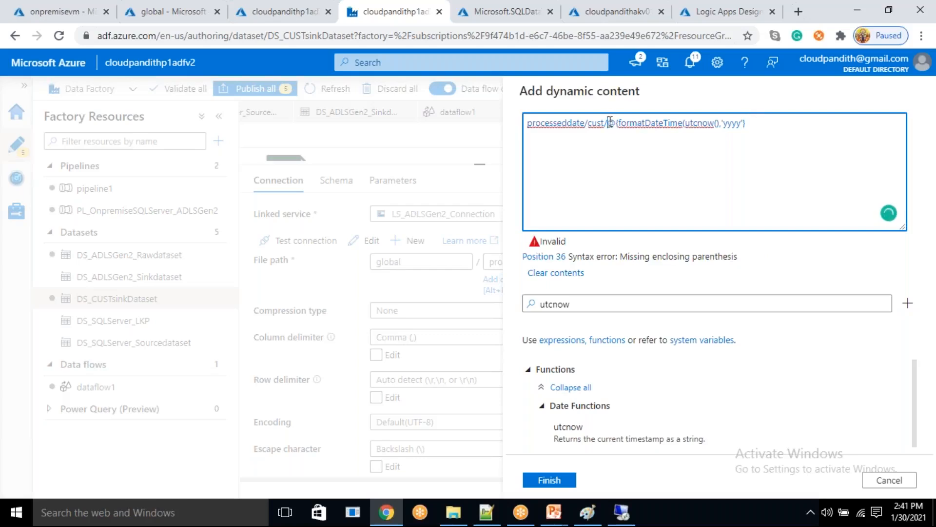
drag(616, 122, 750, 121)
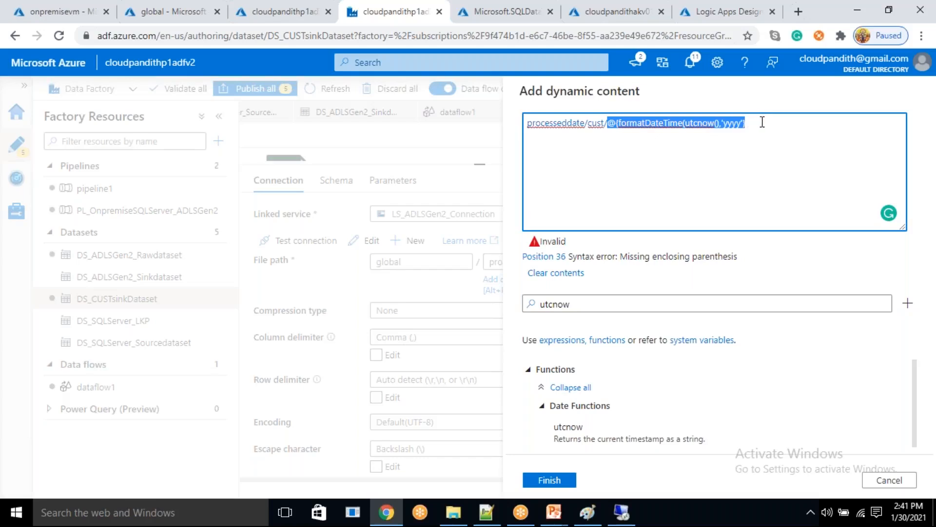
click(762, 122)
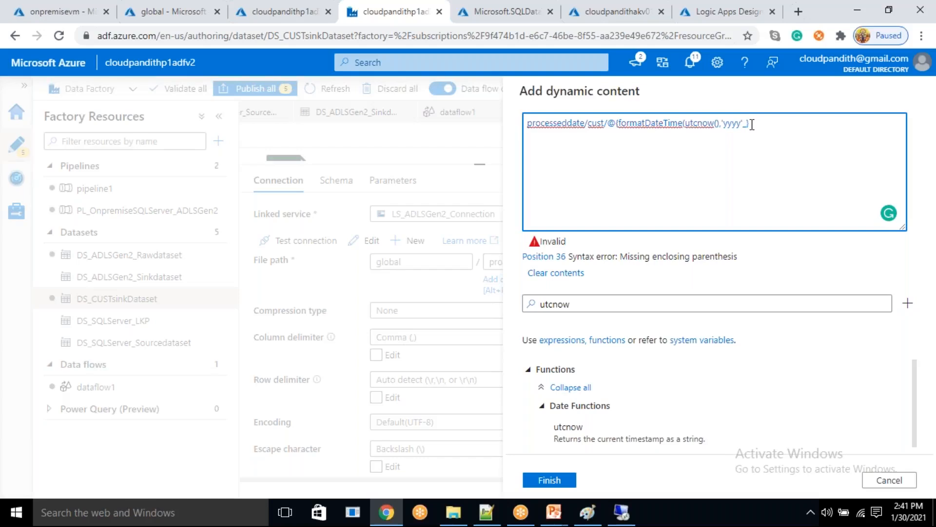
text(})
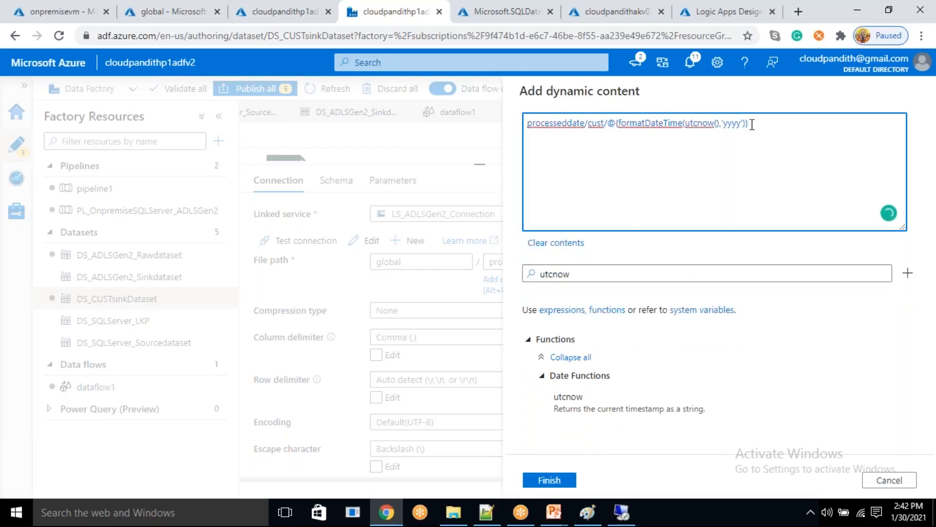
- Duplicate the @{formatDateTime(utcnow(),'yyyy')} segment twice at the end of the directory expression, separated by slashes
key(shift+Left)
key(shift+Left)
key(shift+Left)
key(shift+Left)
key(shift+Left)
key(shift+Left)
key(shift+Left)
key(shift+Left)
key(shift+Left)
key(shift+Left)
key(shift+Left)
key(shift+Left)
key(shift+Left)
key(shift+Left)
key(shift+Left)
key(shift+Left)
key(shift+Left)
key(shift+Left)
key(shift+Left)
key(shift+Left)
key(ctrl+c)
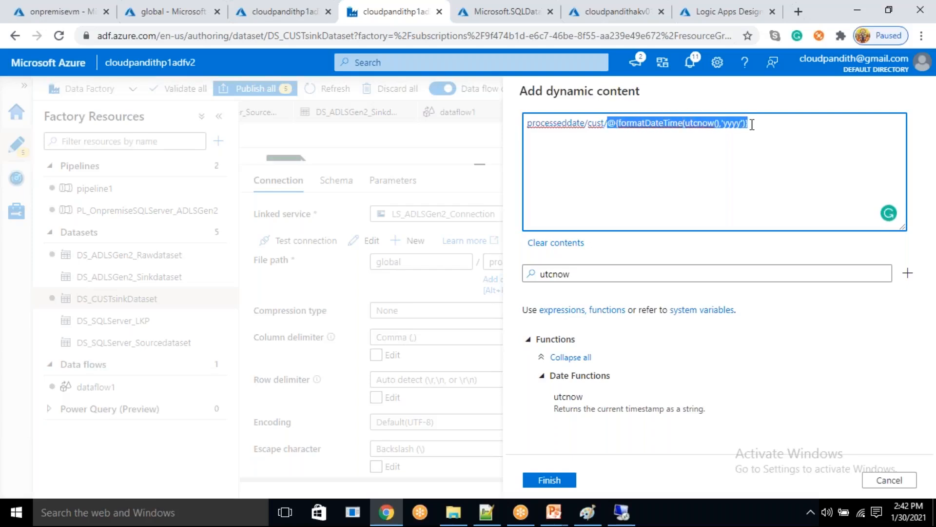
click(752, 125)
key(ctrl+v)
text(/)
key(ctrl+v)
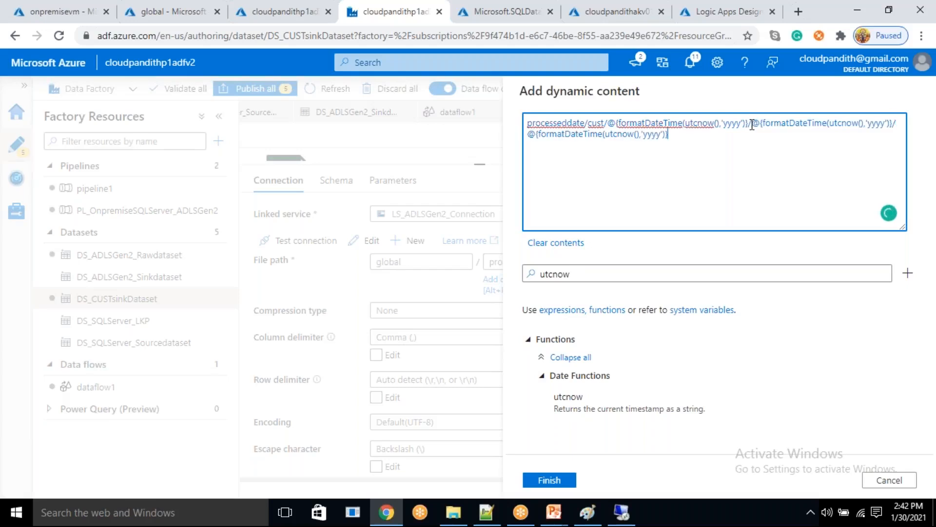
- Change the second segment's date format to MM and the third segment's to dd, and apply the directory expression
double_click(656, 133)
text(dd)
key(BackSpace)
key(BackSpace)
key(BackSpace)
key(BackSpace)
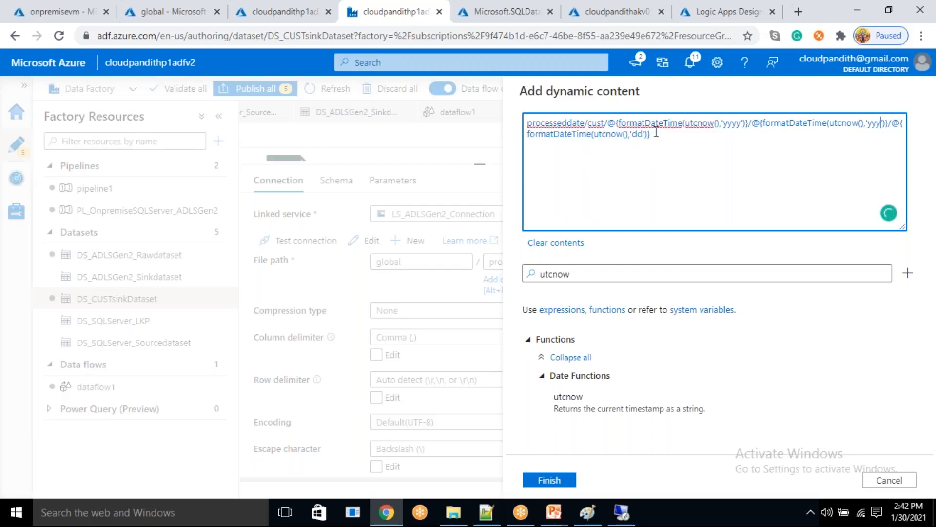
text(MM)
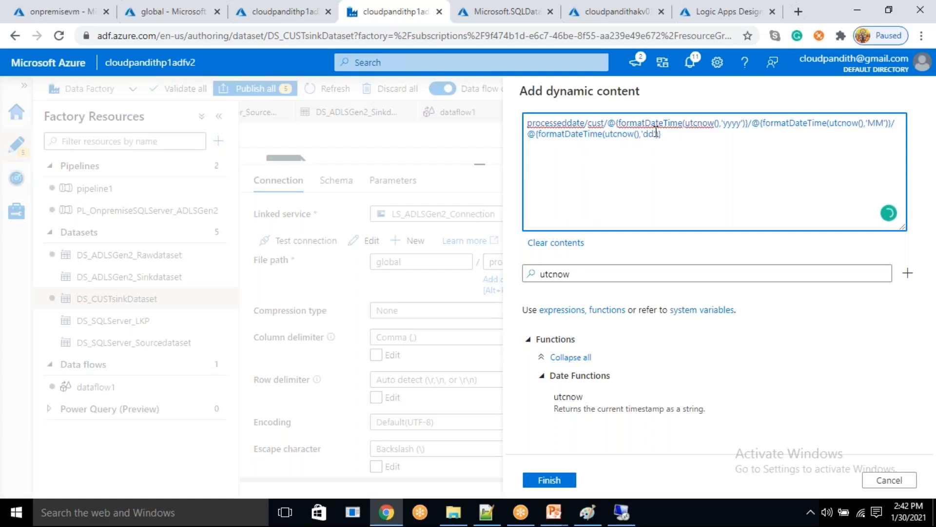
click(554, 481)
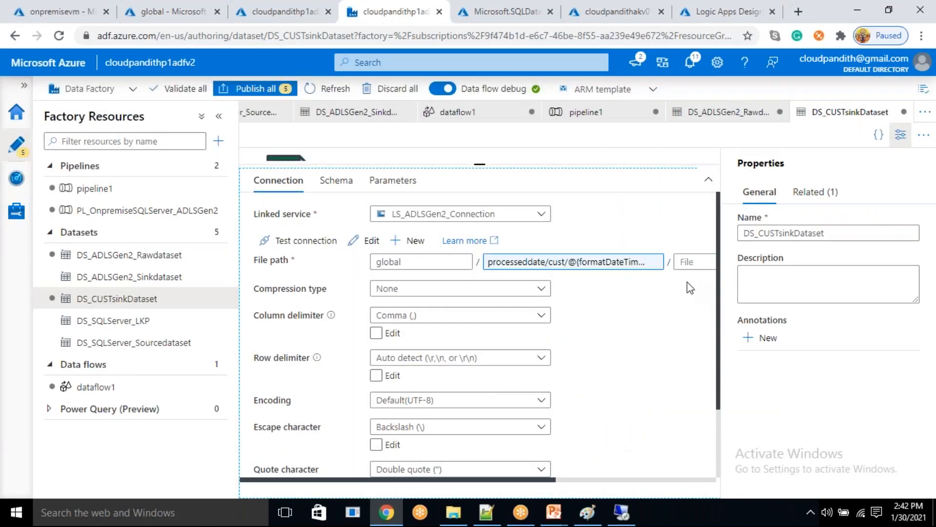
- Open dataflow1 and examine the sink's data preview errors, its input and output schemas, and its settings
click(96, 395)
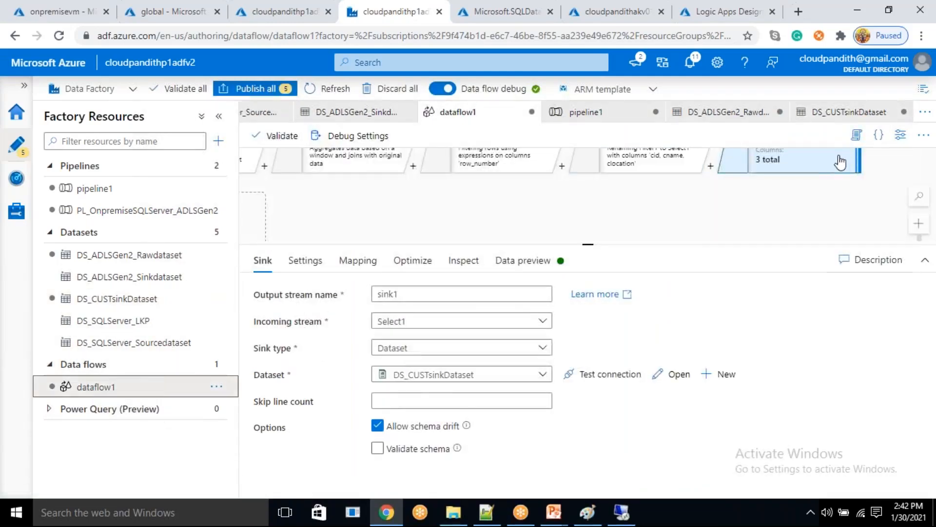
click(504, 260)
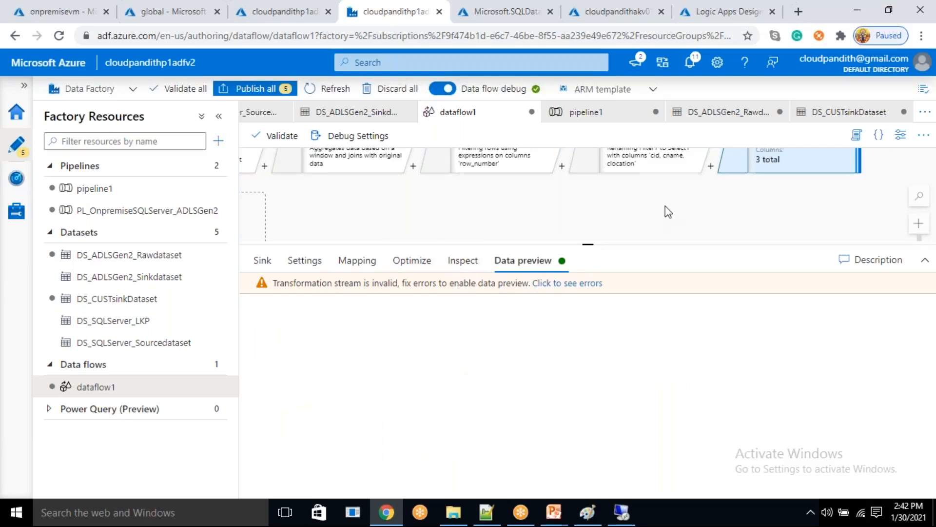
click(546, 285)
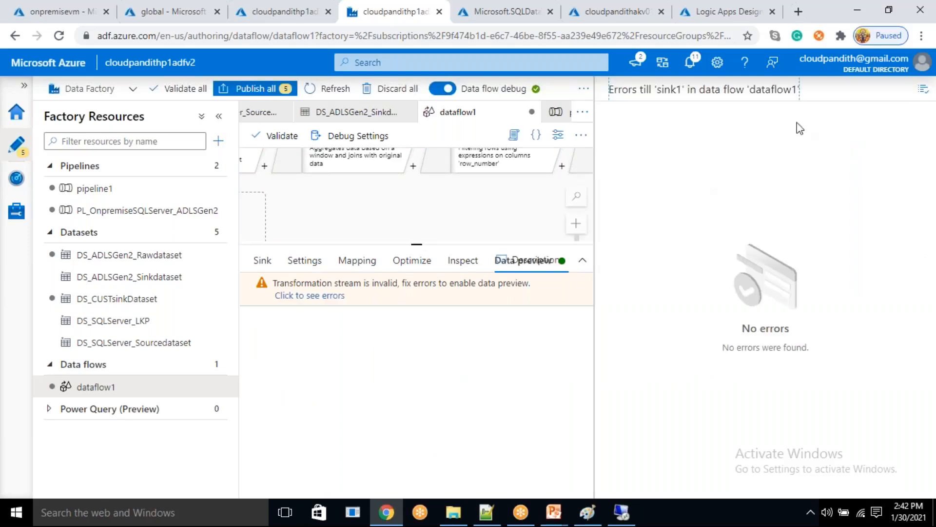
click(922, 93)
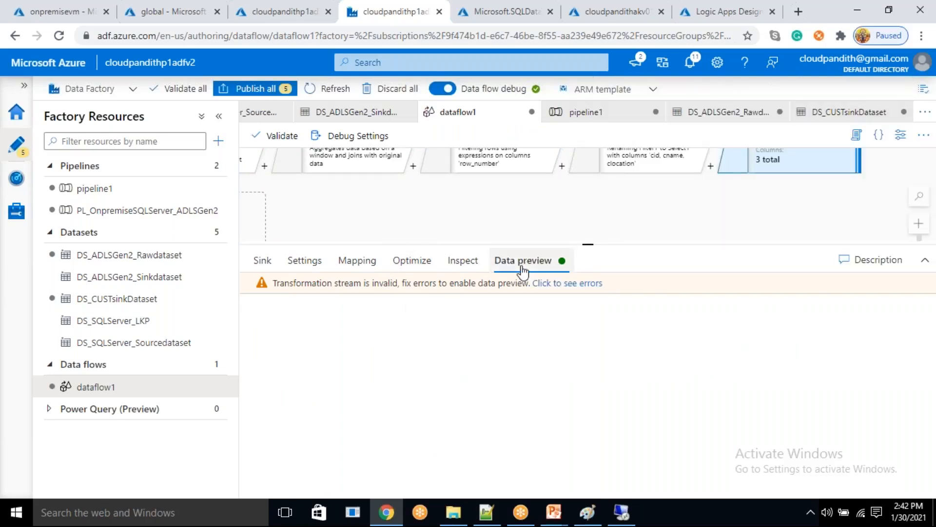
click(462, 261)
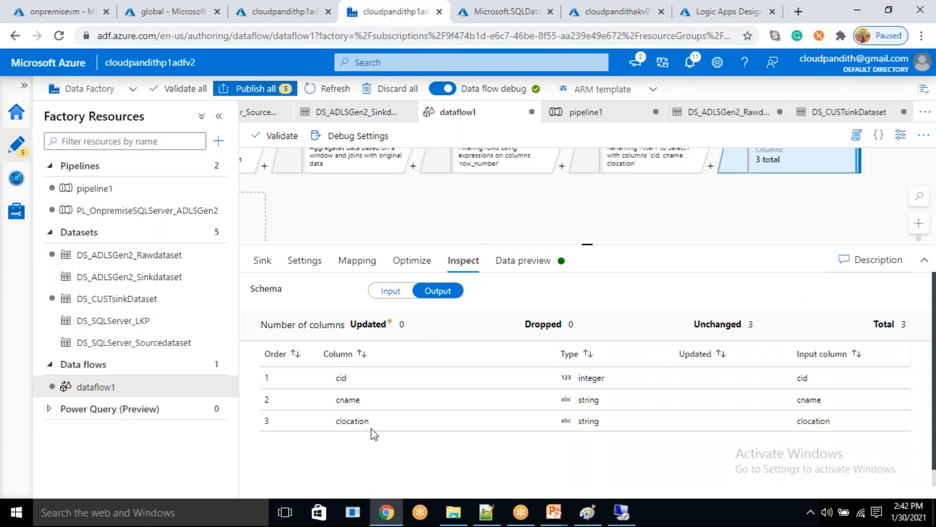
click(389, 293)
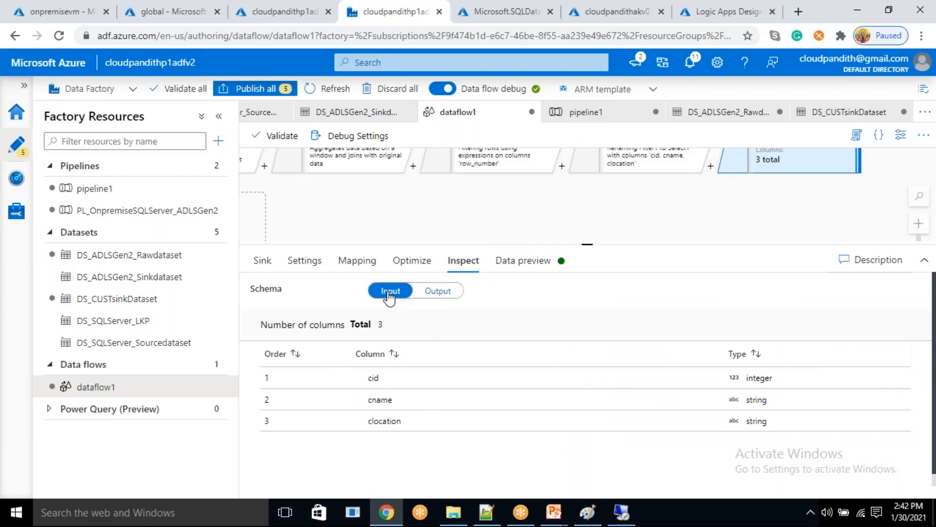
click(305, 260)
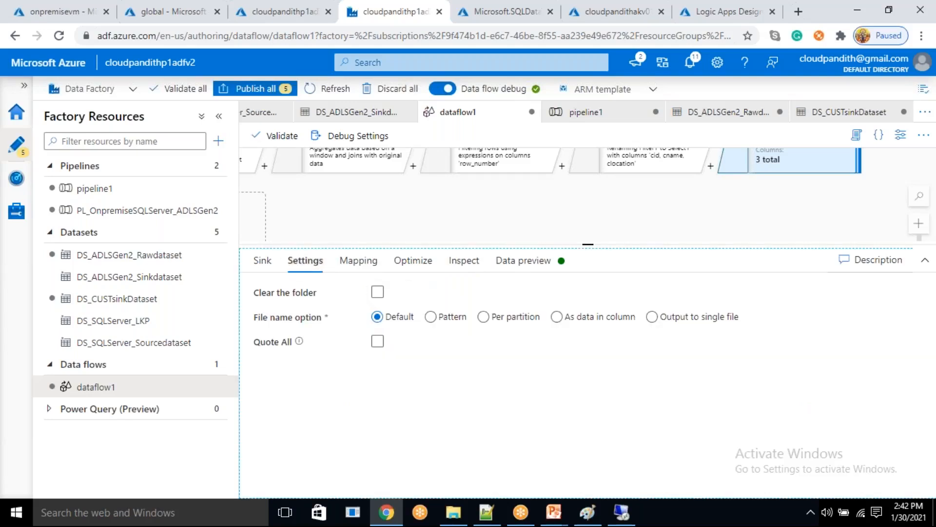
click(273, 263)
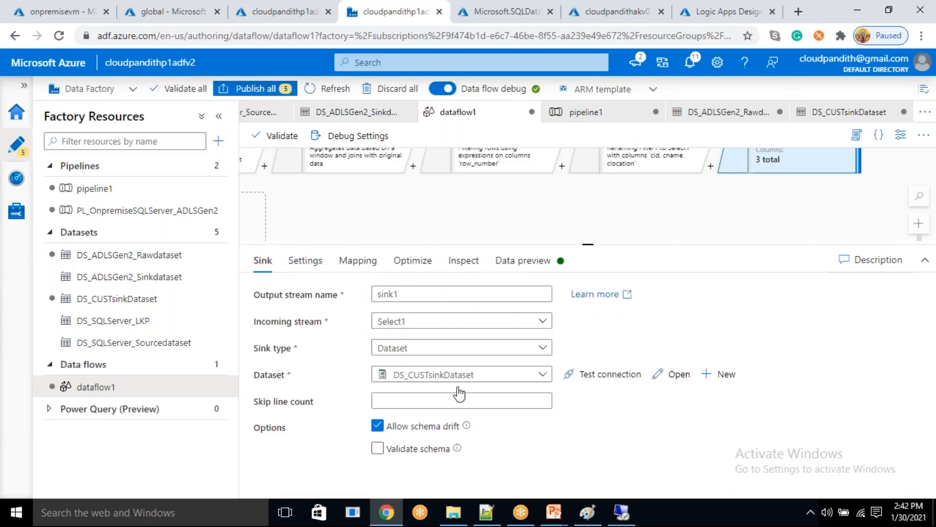
click(315, 267)
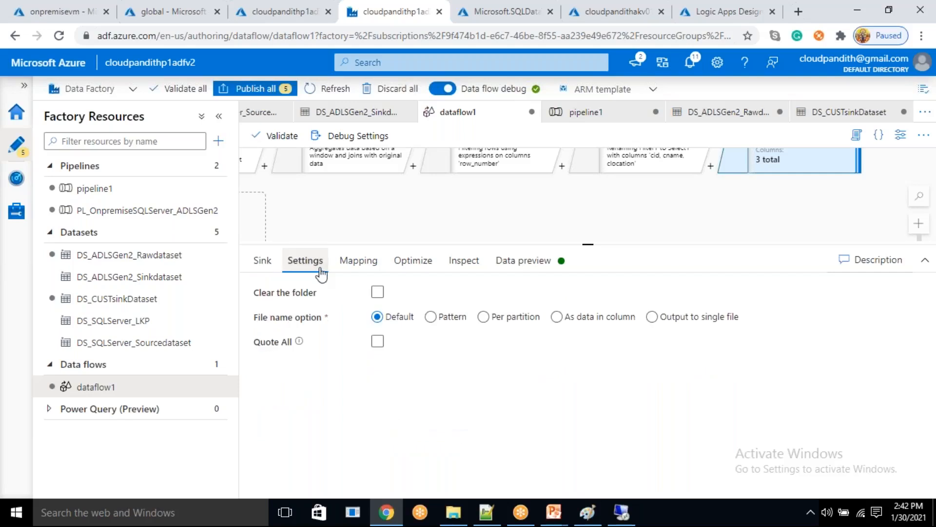
click(653, 317)
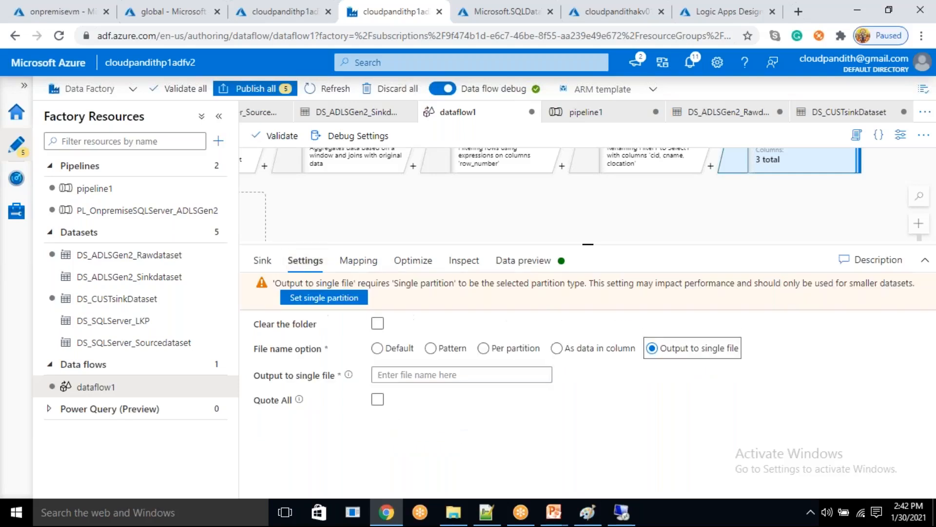
click(323, 297)
click(411, 342)
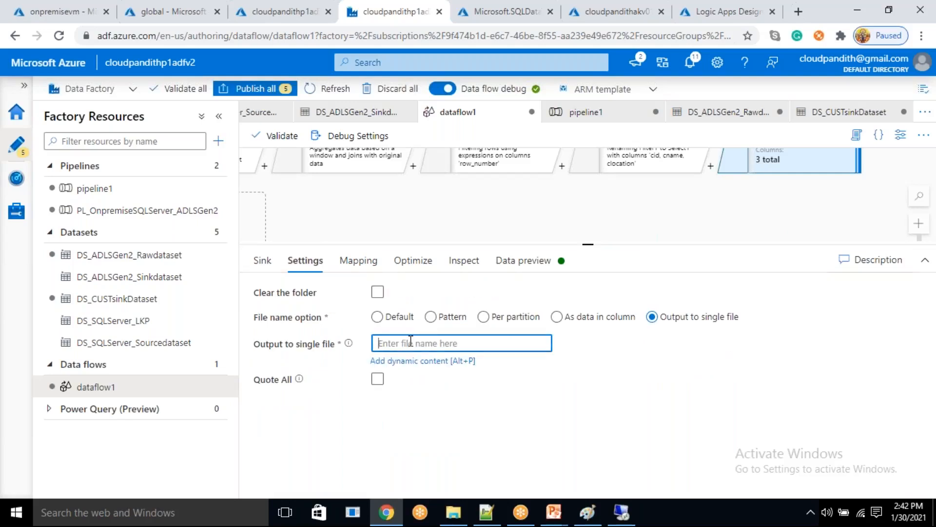
text(m)
key(BackSpace)
click(378, 317)
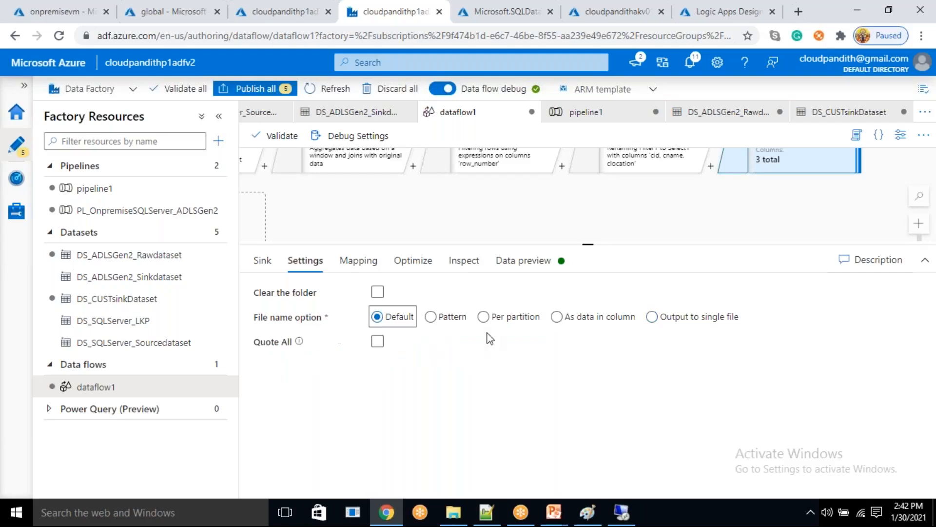
- Refresh the data preview of sink1 and read the response
click(521, 260)
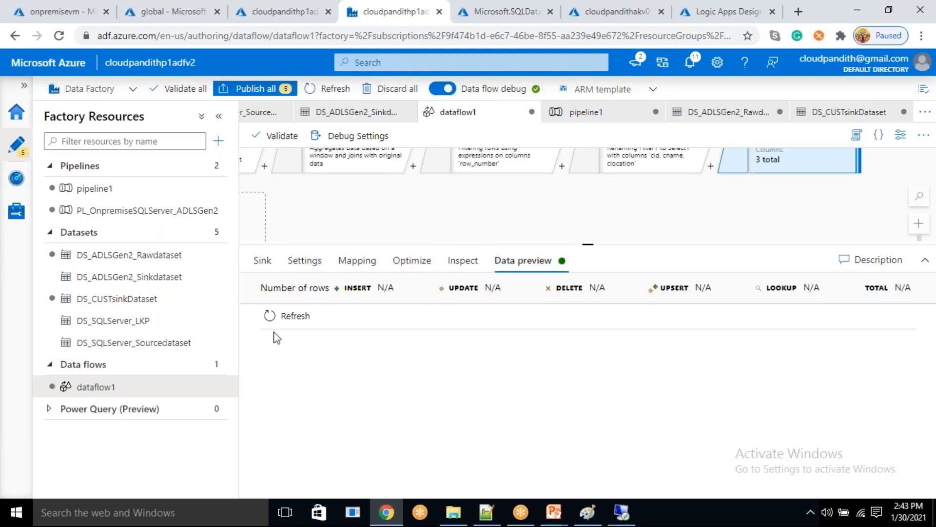
click(283, 317)
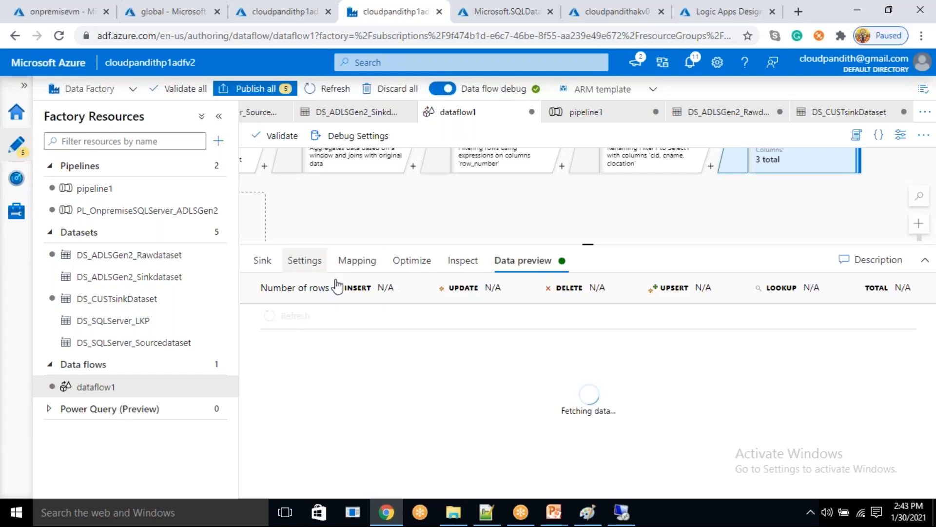
drag(339, 363, 477, 366)
click(529, 358)
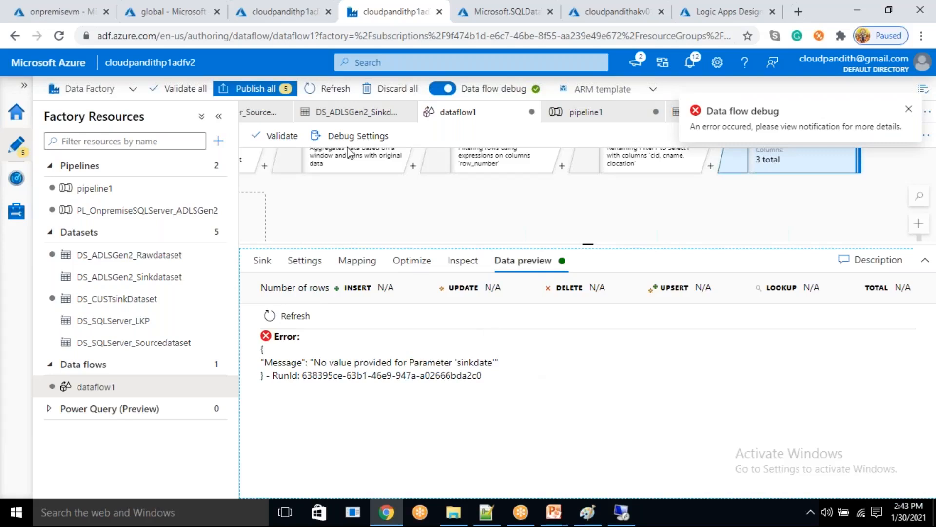
- Set sink1's sinkdate parameter to 2021-01-30 in the debug settings and refresh the sink's data preview
click(363, 137)
click(580, 125)
click(661, 385)
text(2021-01-30)
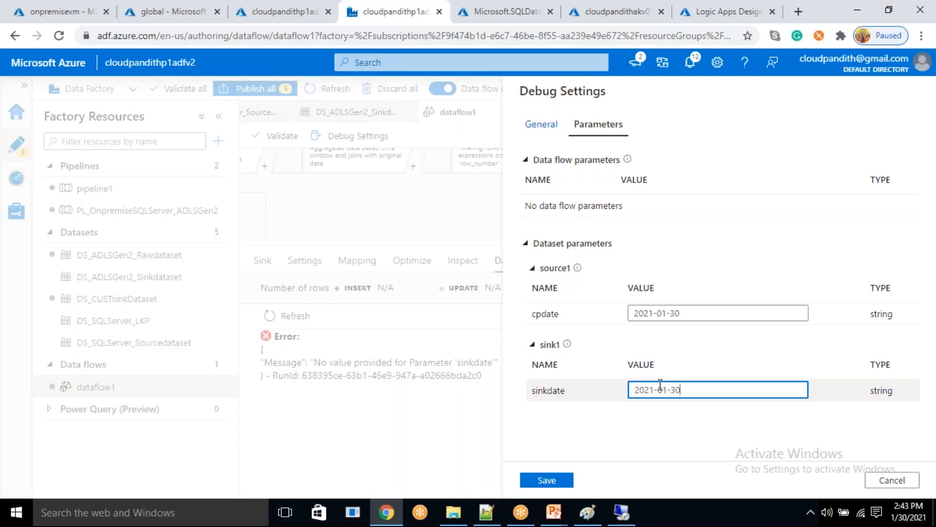
click(547, 480)
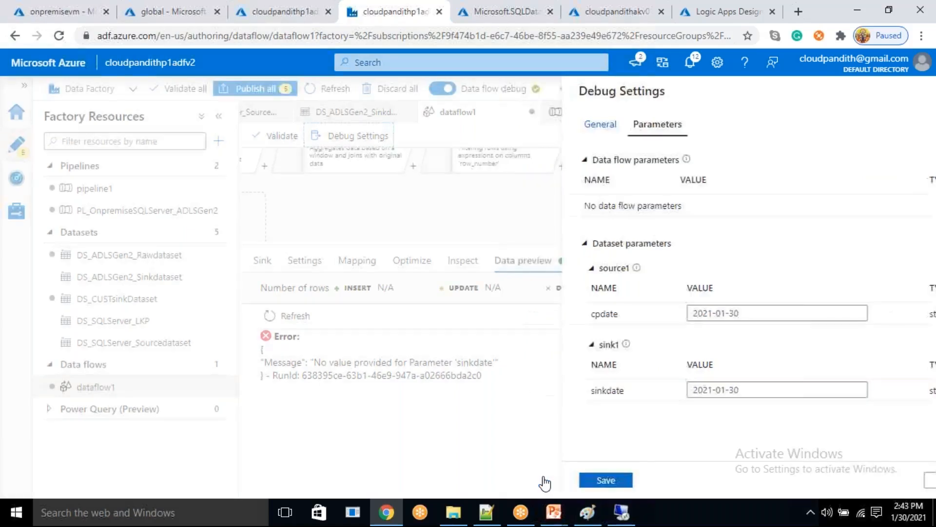
click(302, 321)
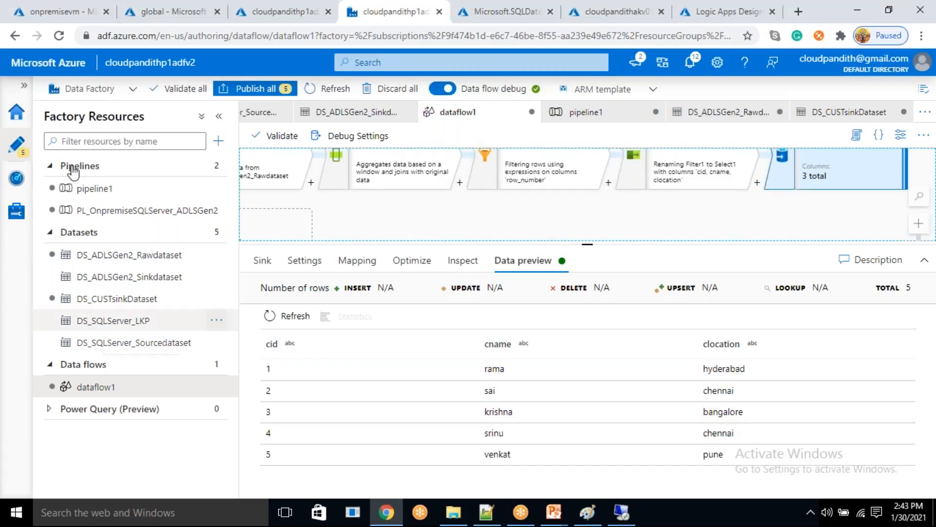
- Open pipeline1 and rename it df_cust
click(108, 193)
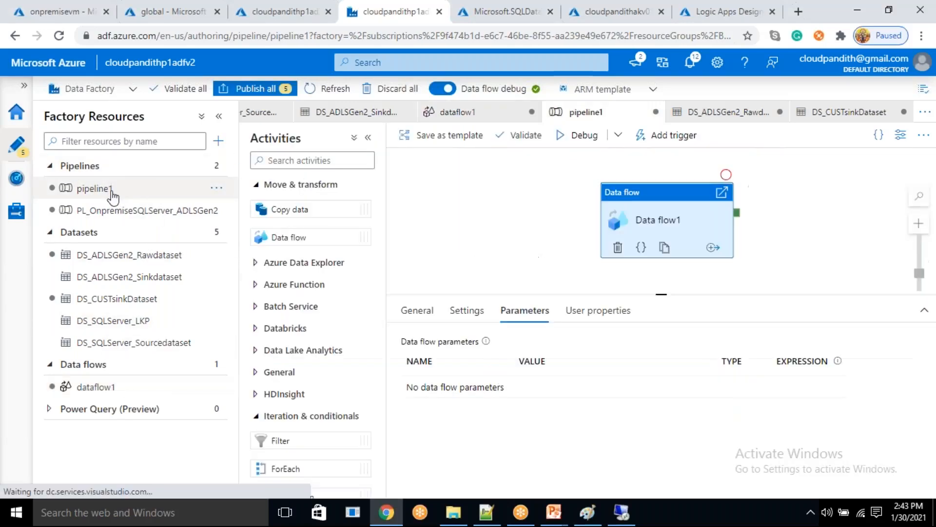
click(900, 135)
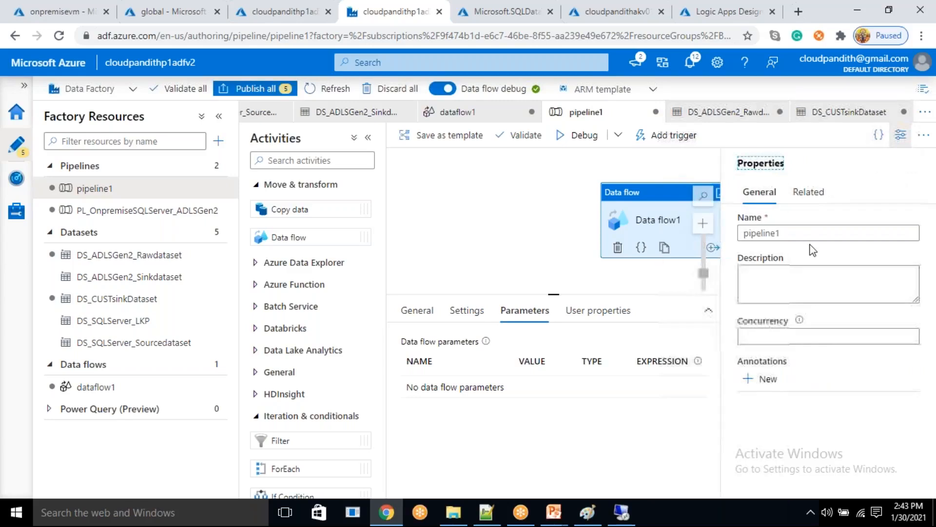
text(d)
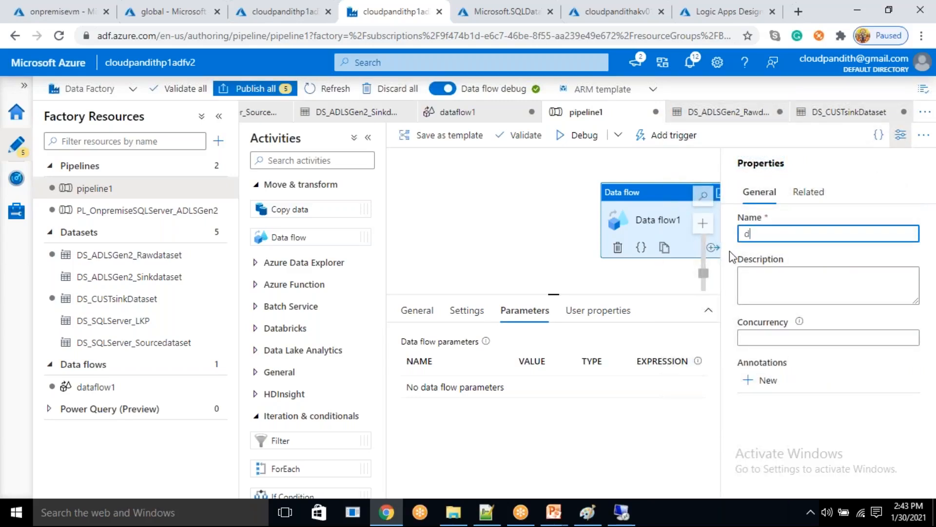
text(f_cust)
click(900, 134)
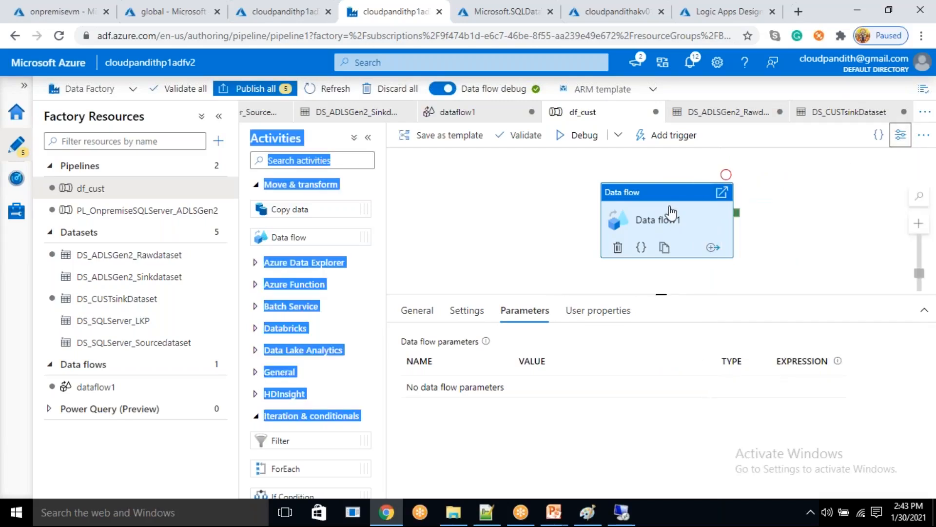
click(484, 320)
scroll(507, 420, down, 5)
scroll(507, 420, up, 5)
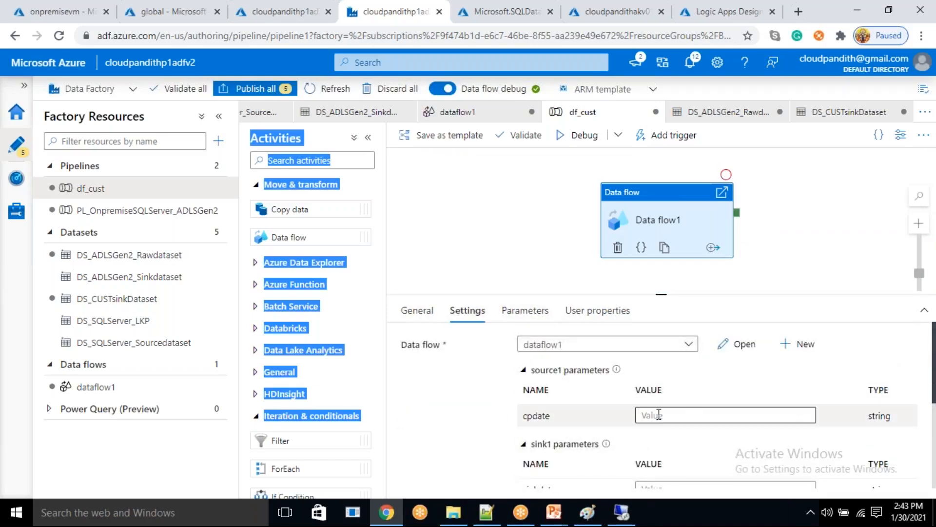
click(658, 414)
click(660, 429)
click(583, 272)
text(utcnow)
click(554, 413)
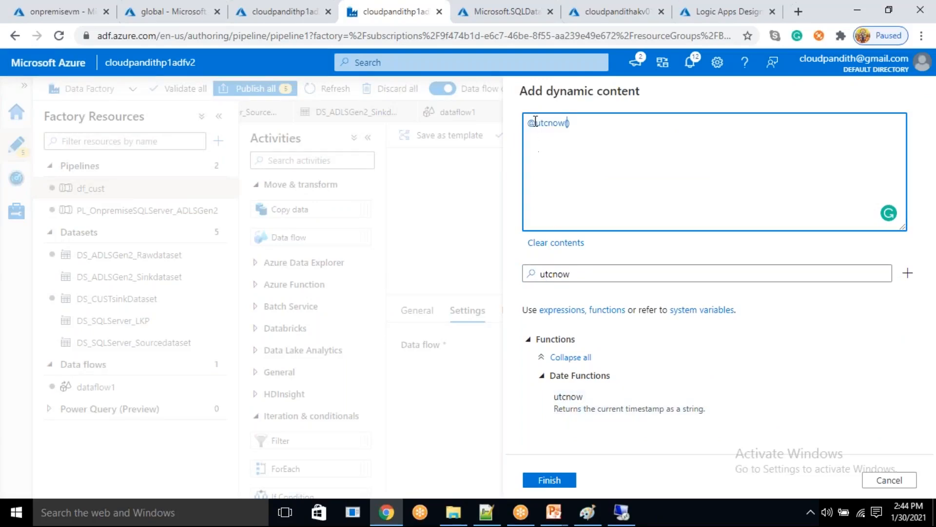
click(545, 482)
scroll(654, 420, down, 2)
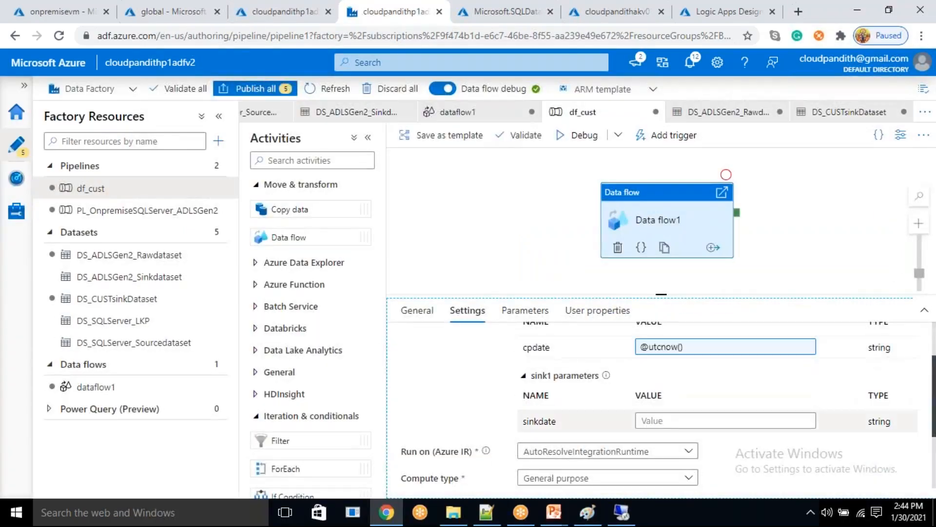
click(642, 418)
click(664, 432)
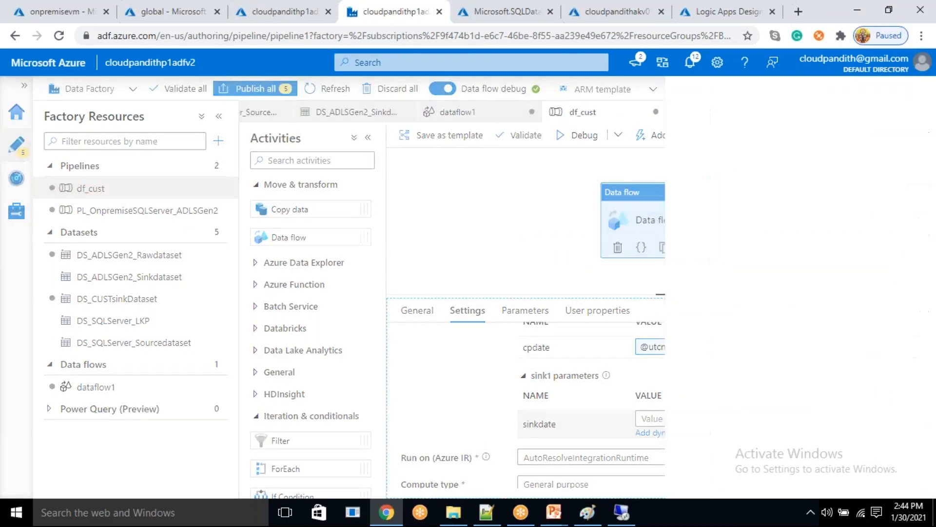
scroll(622, 419, down, 3)
click(580, 272)
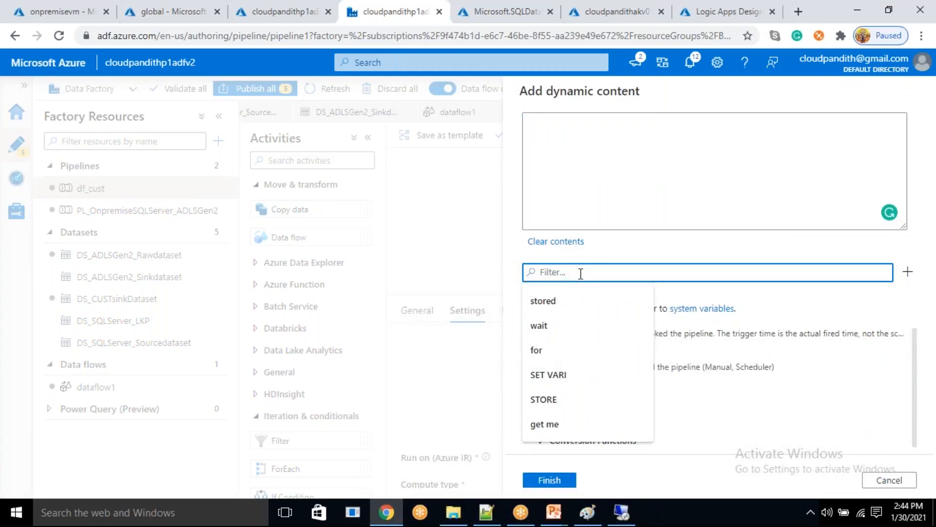
text(utcnow)
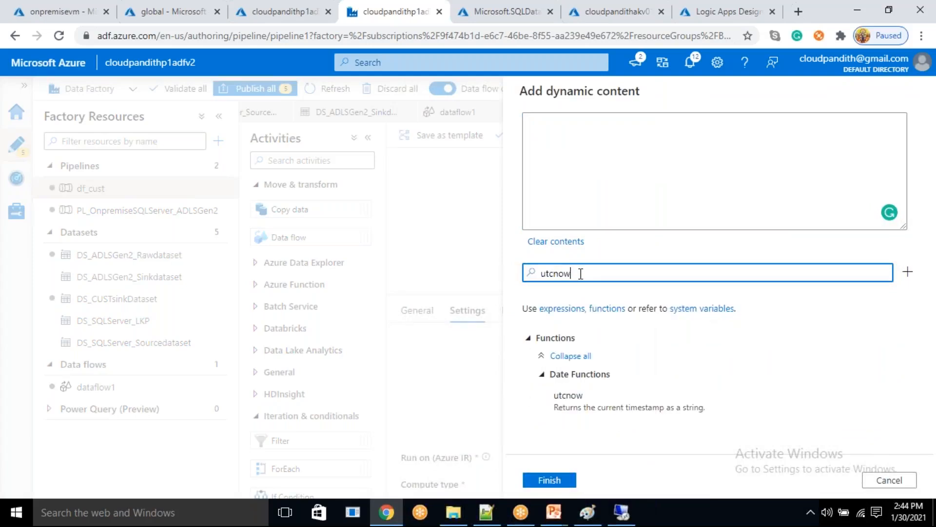
click(586, 400)
click(549, 480)
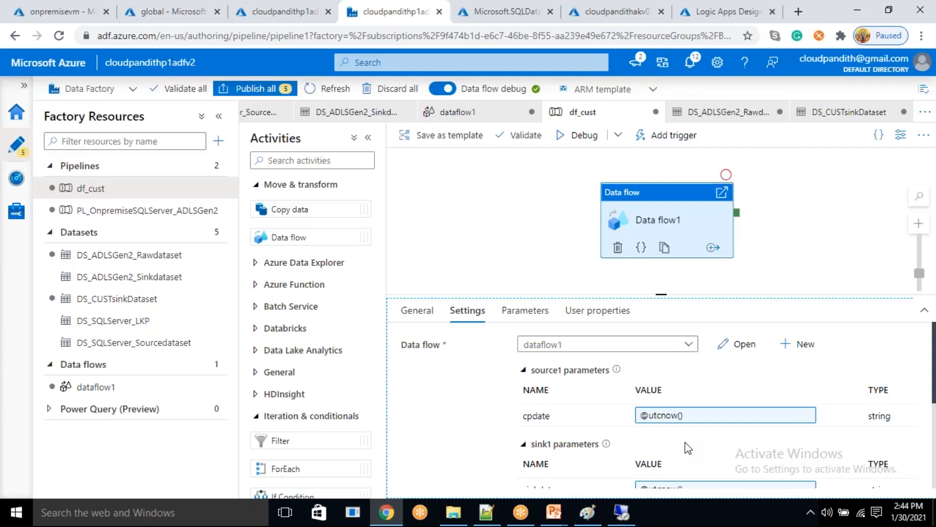
- In the global storage container, open raw/cust/2021/01/30/dbo.cust.txt and examine its rows for duplicates
click(174, 15)
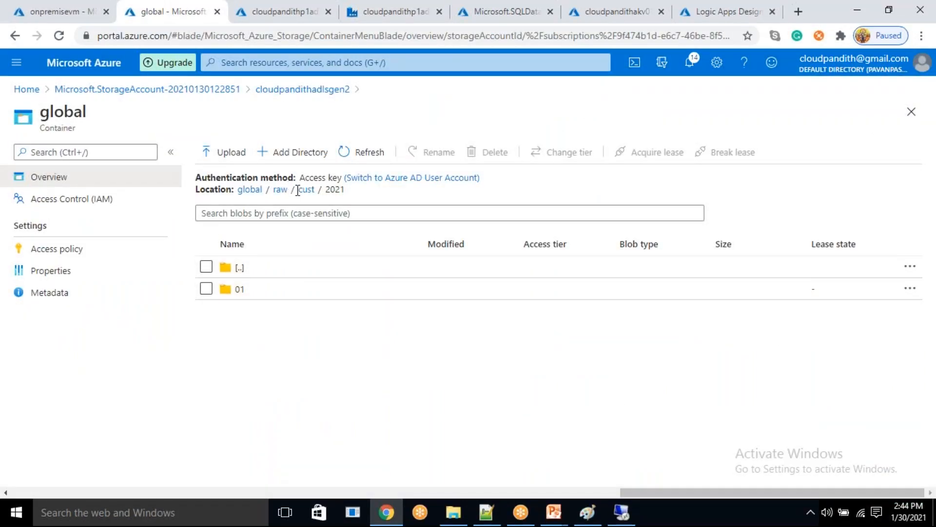
click(272, 289)
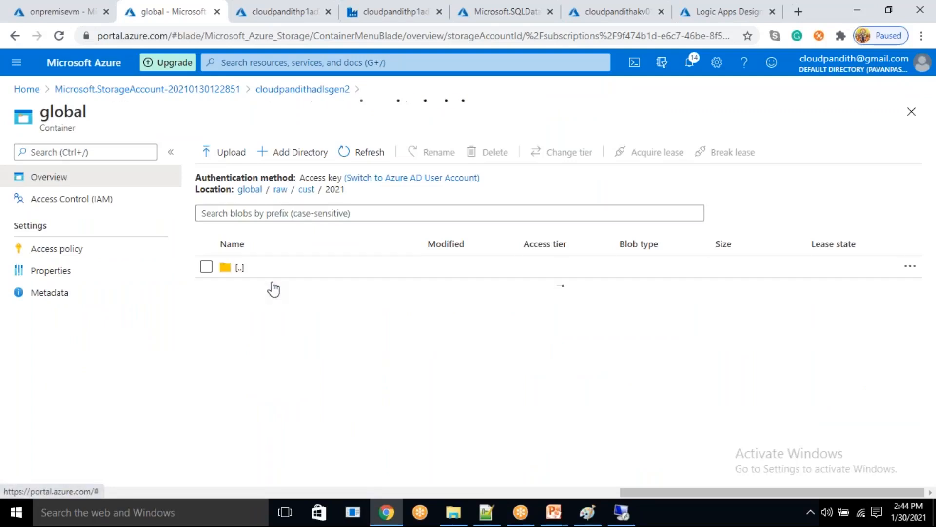
click(272, 289)
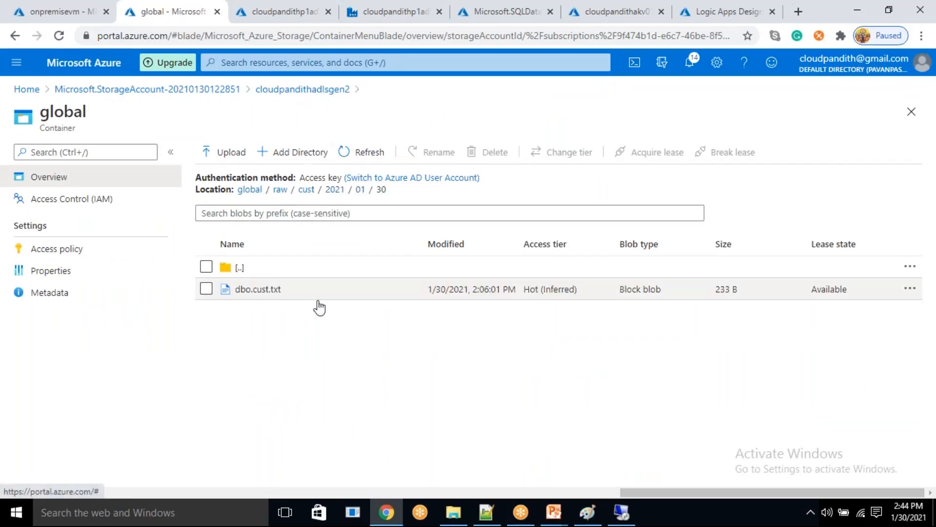
click(266, 289)
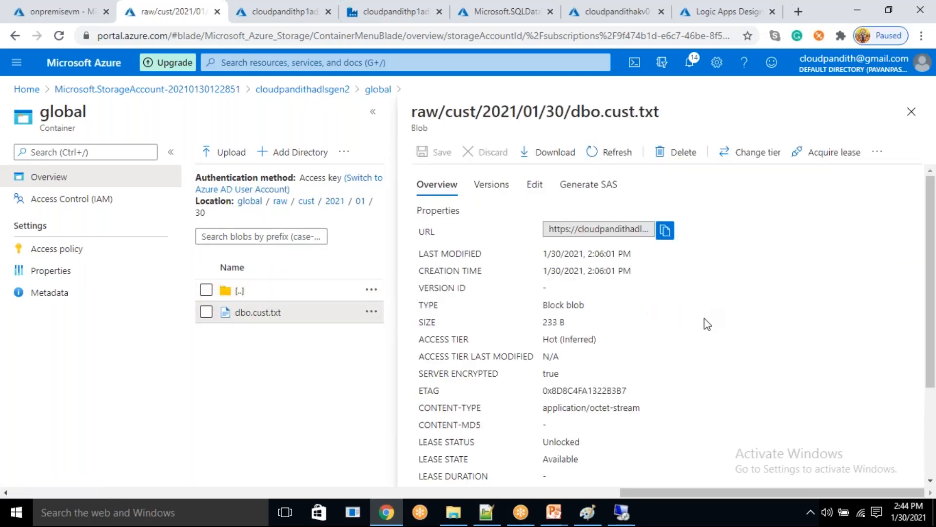
click(535, 187)
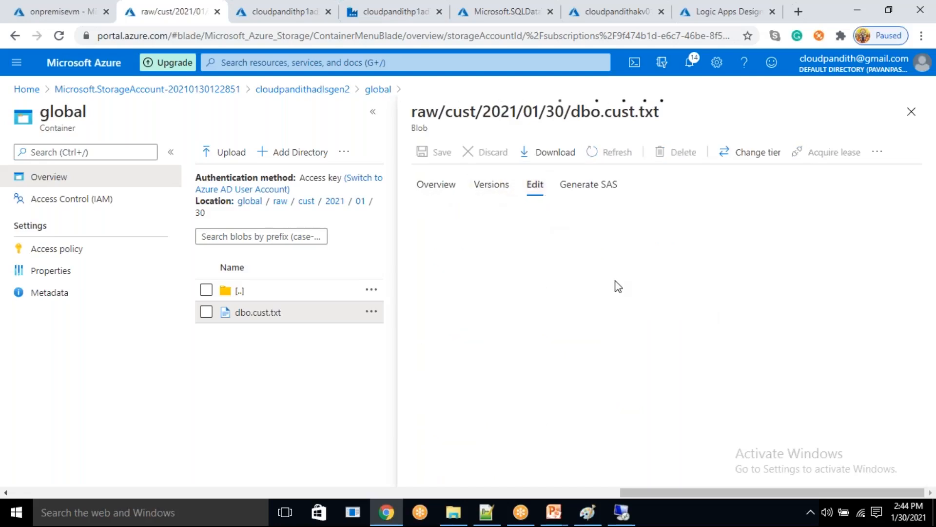
click(596, 319)
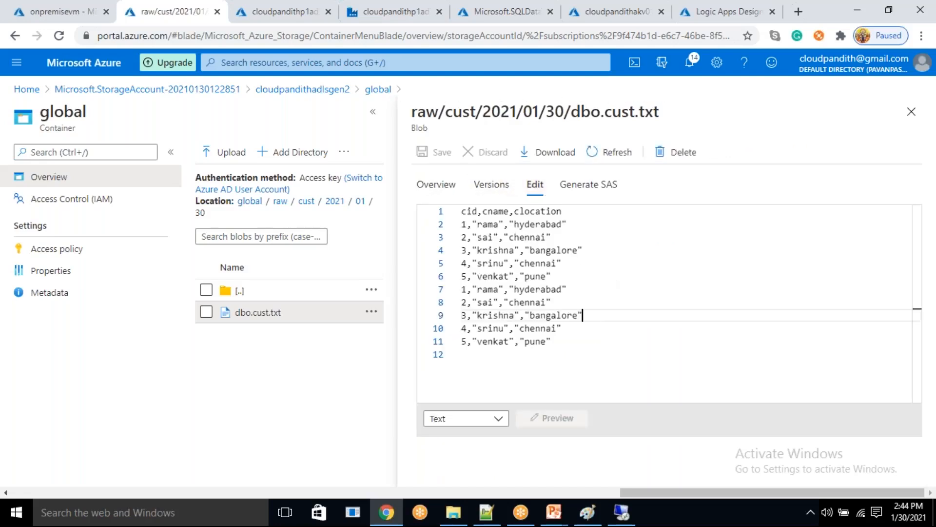
drag(495, 246, 561, 329)
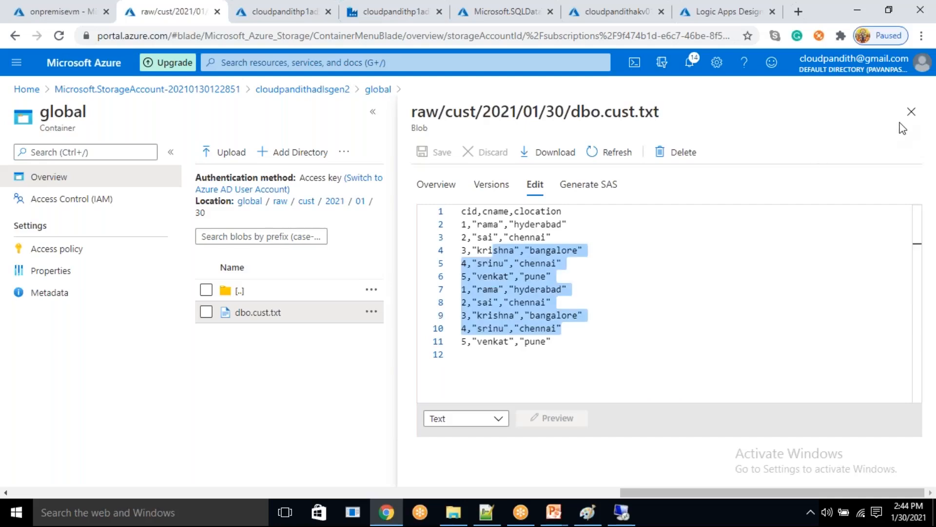
click(911, 111)
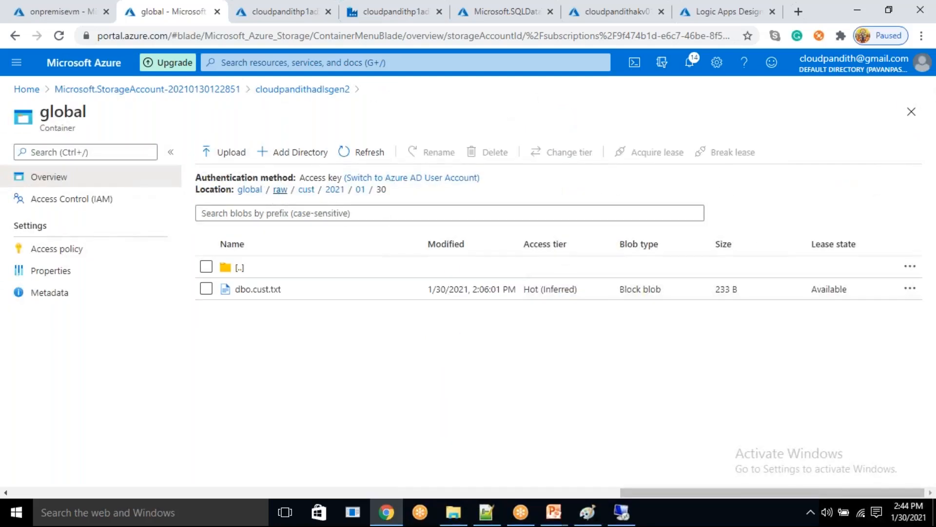
- Go back to the root of the global container and check the contents of the processeddate folder
click(279, 191)
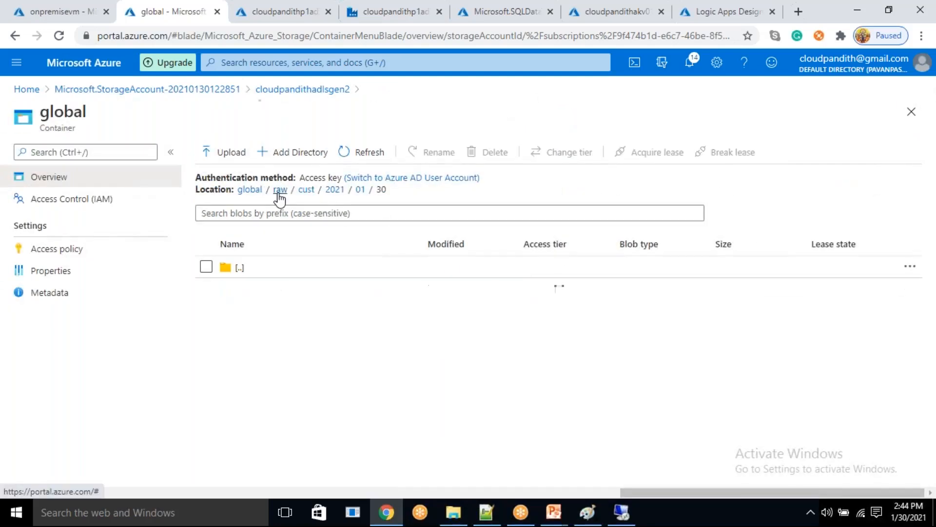
click(246, 190)
click(283, 272)
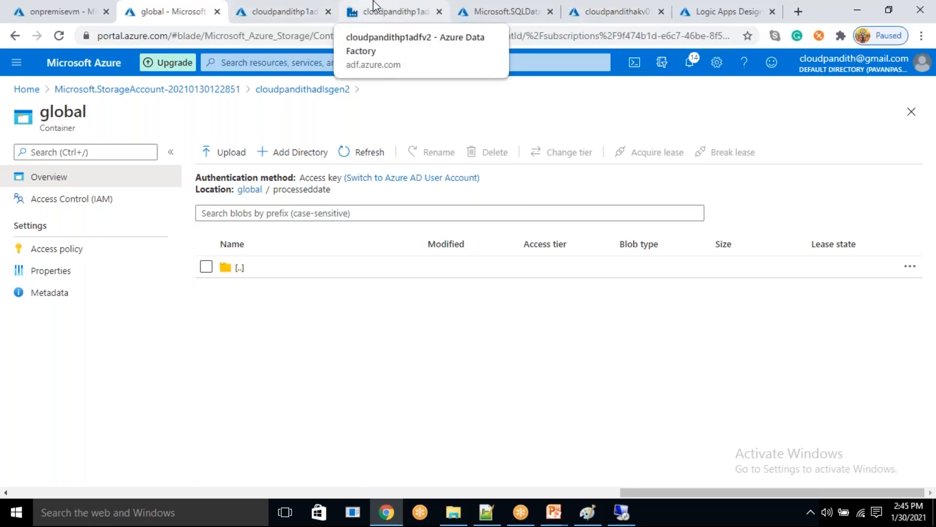
- Switch back to Data Factory and start a debug run of the df_cust pipeline
click(388, 15)
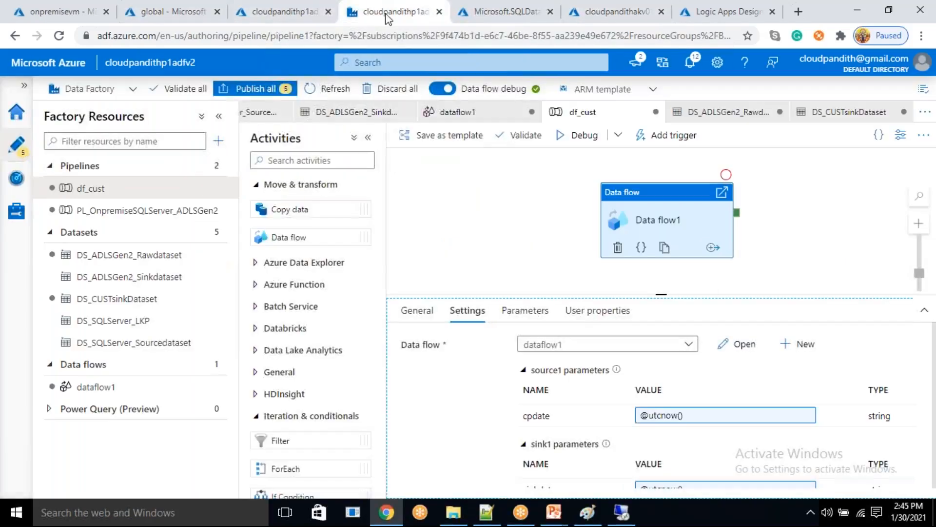
click(581, 145)
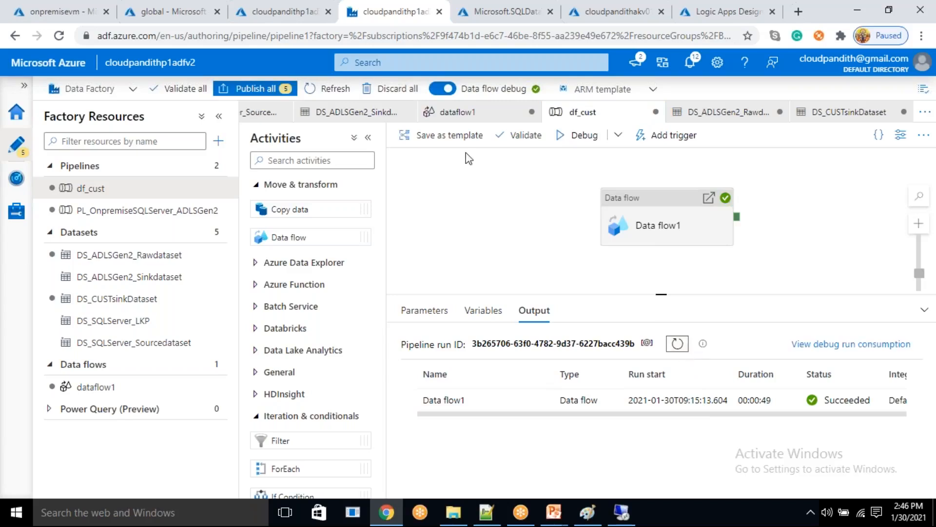
- Refresh the processeddate folder in the storage container and examine the rows of cust/2021/01/30/part-merged.csv
click(162, 9)
click(350, 155)
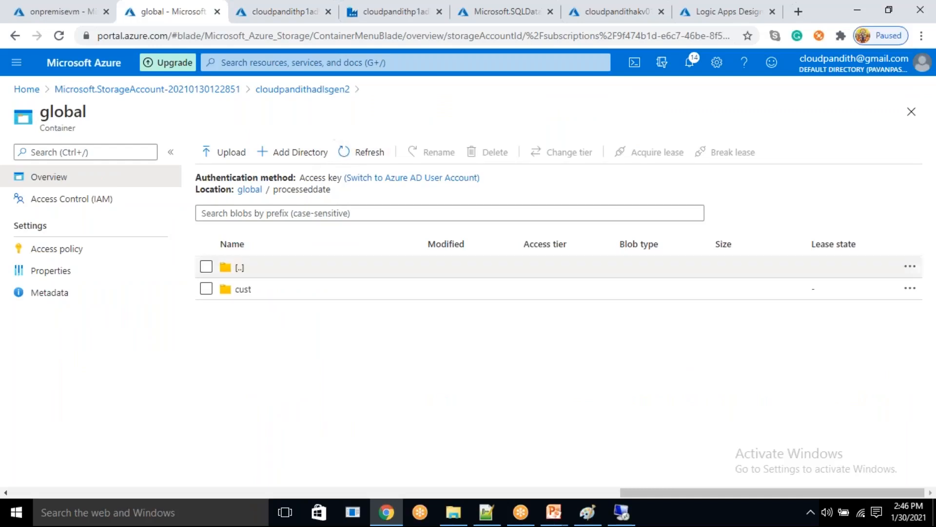
click(275, 294)
click(560, 288)
click(274, 293)
click(275, 293)
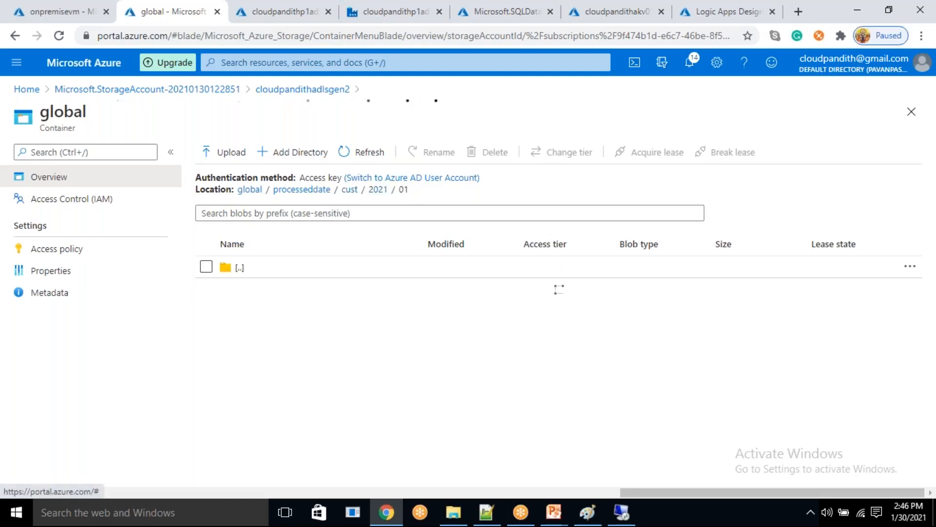
click(560, 288)
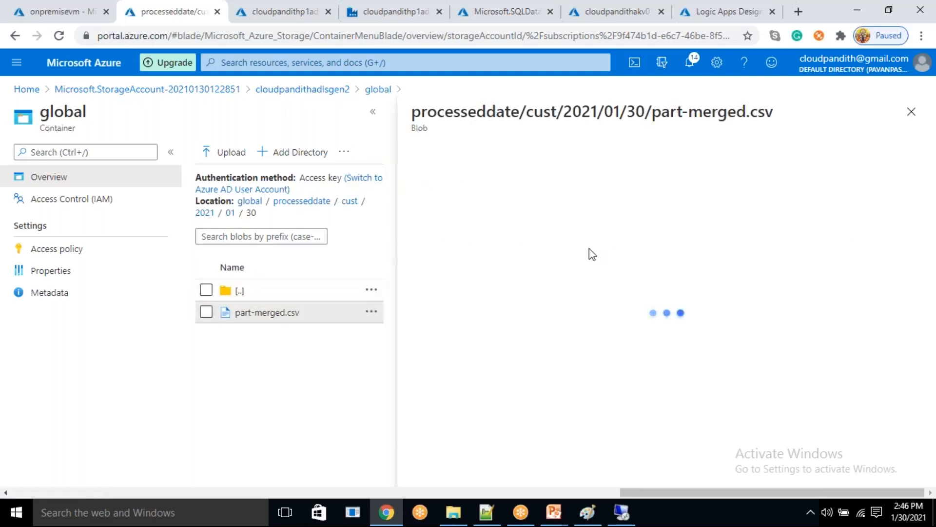
click(535, 186)
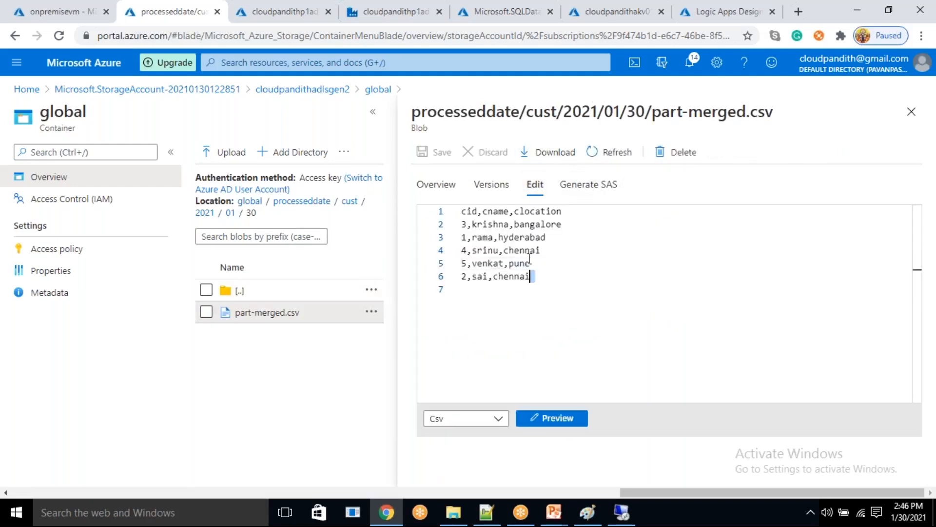
drag(543, 272, 451, 211)
click(536, 317)
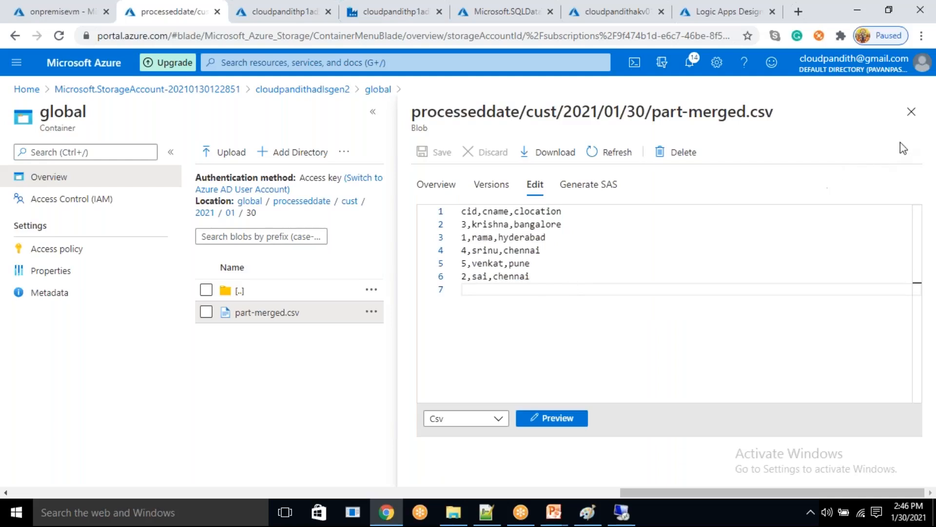
double_click(913, 122)
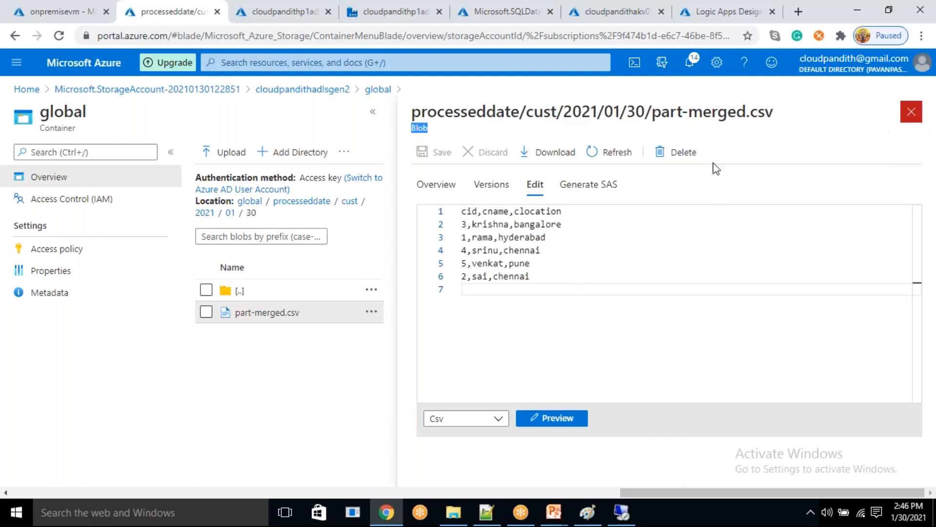
click(313, 192)
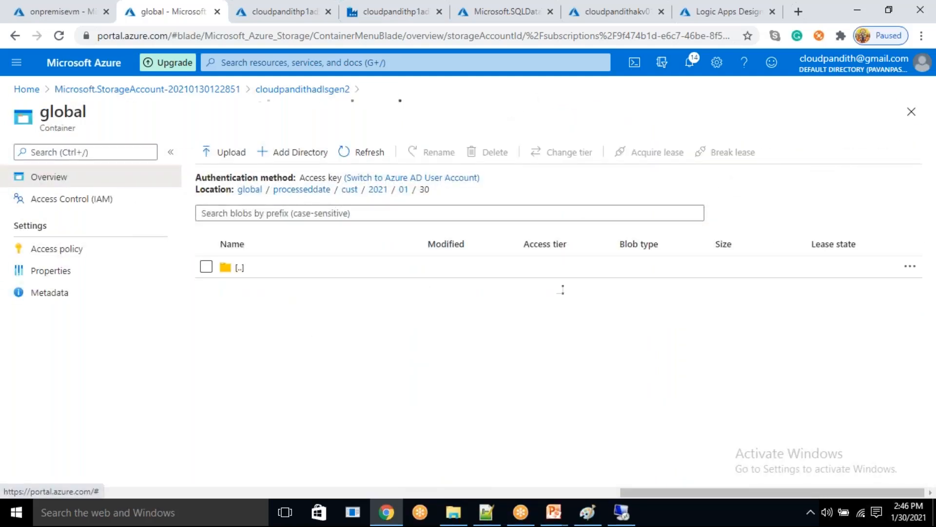
- Return to Data Factory and rename the data flow dataflow1 to dataflow_cust in its properties
click(476, 9)
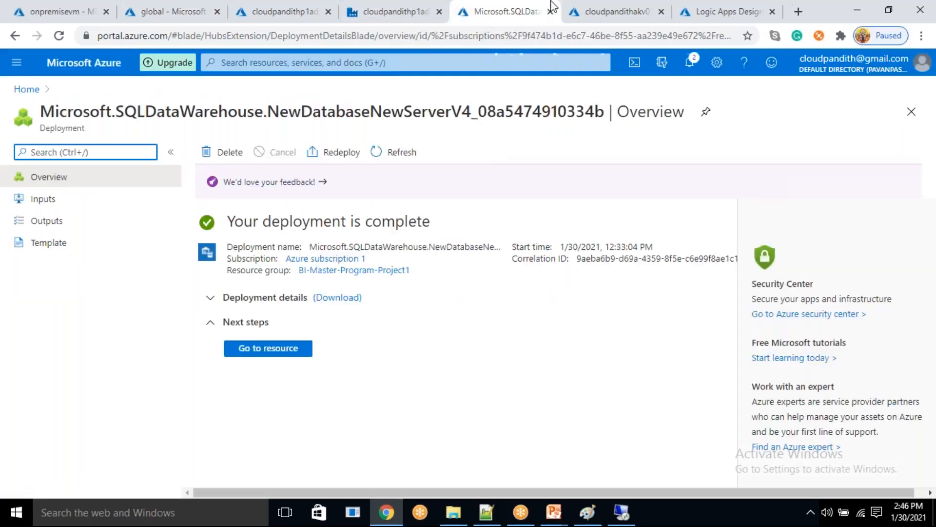
click(580, 9)
click(412, 9)
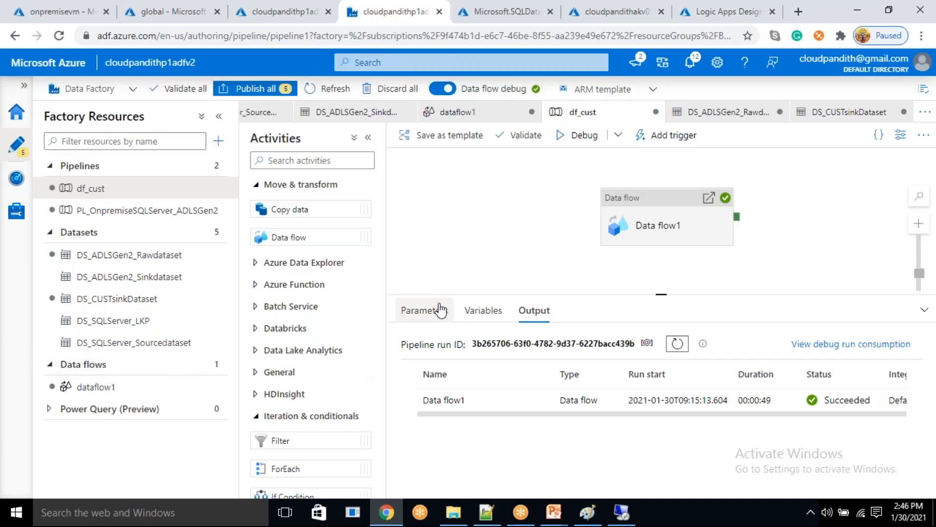
click(99, 386)
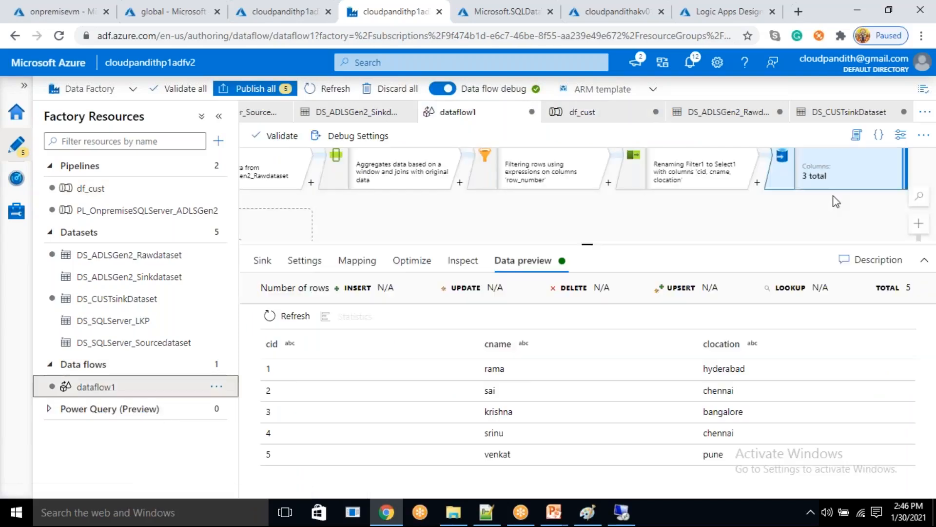
click(900, 137)
click(793, 235)
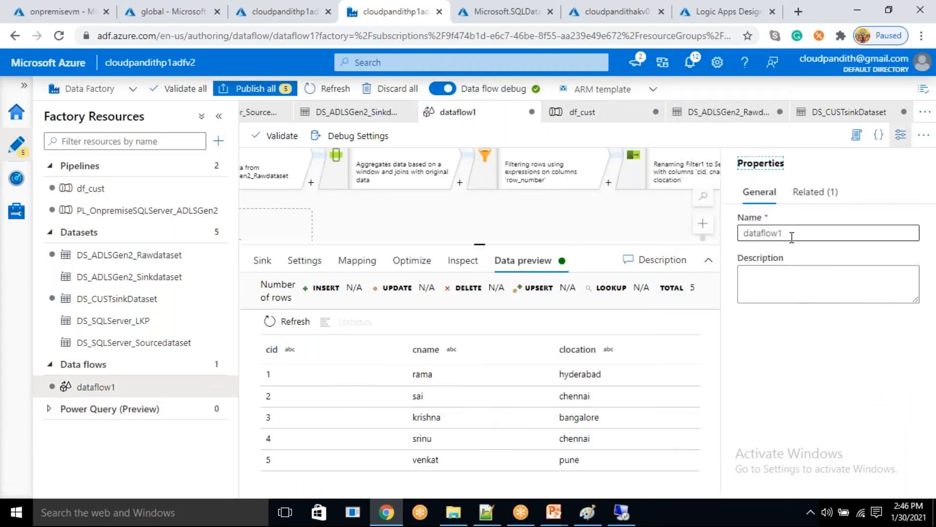
text(_cust)
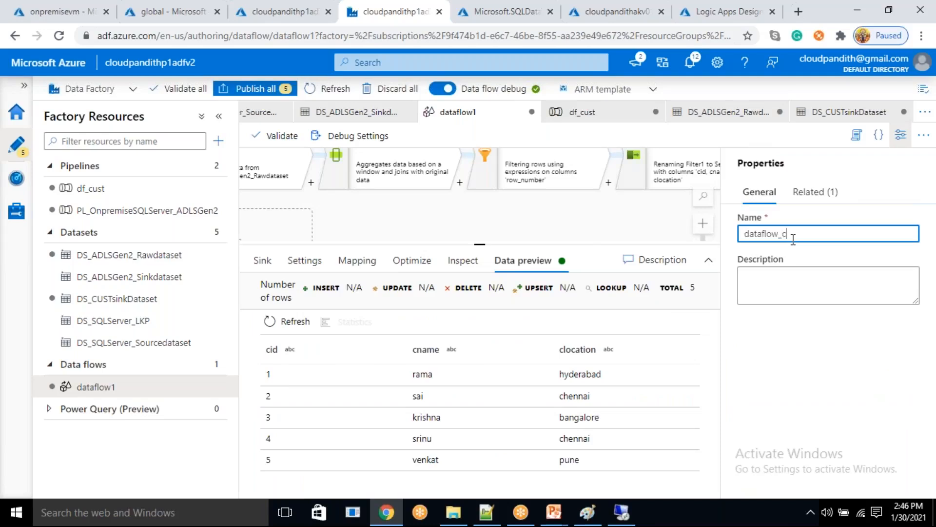
click(901, 139)
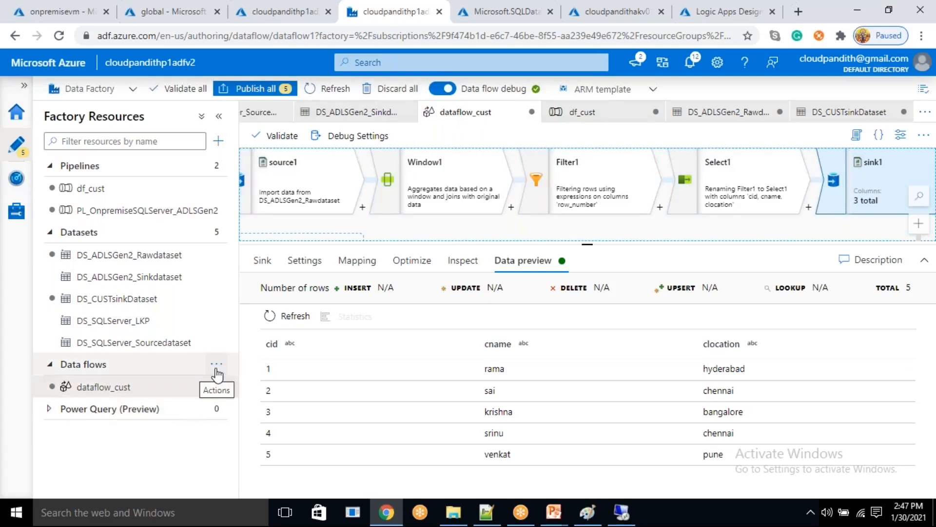
click(217, 365)
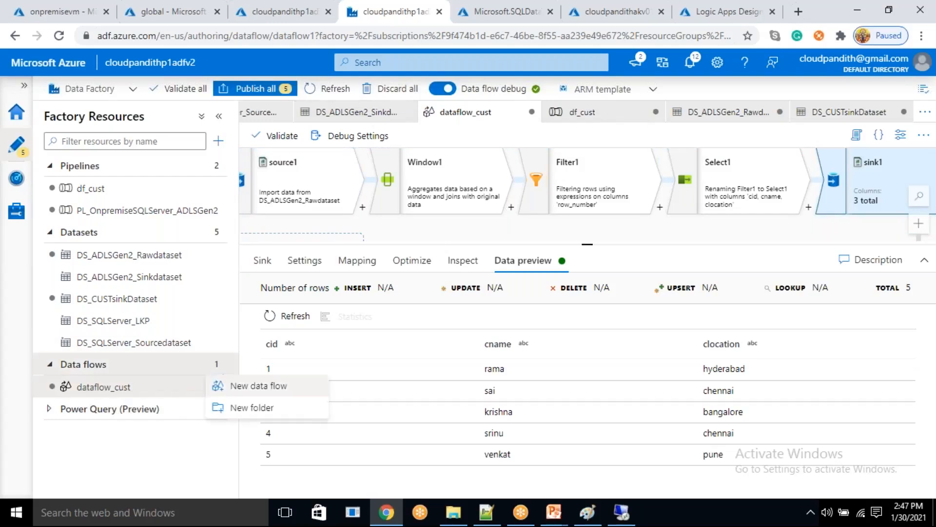
click(227, 387)
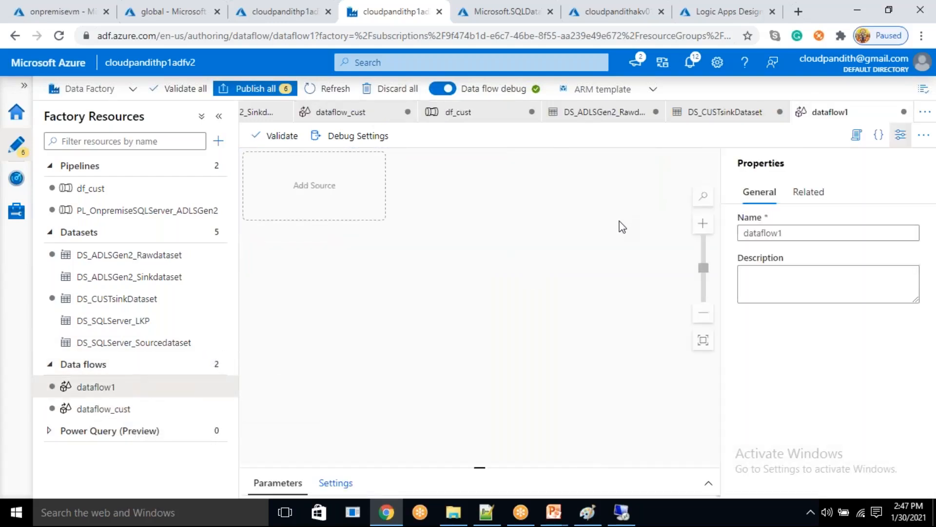
drag(802, 233, 745, 233)
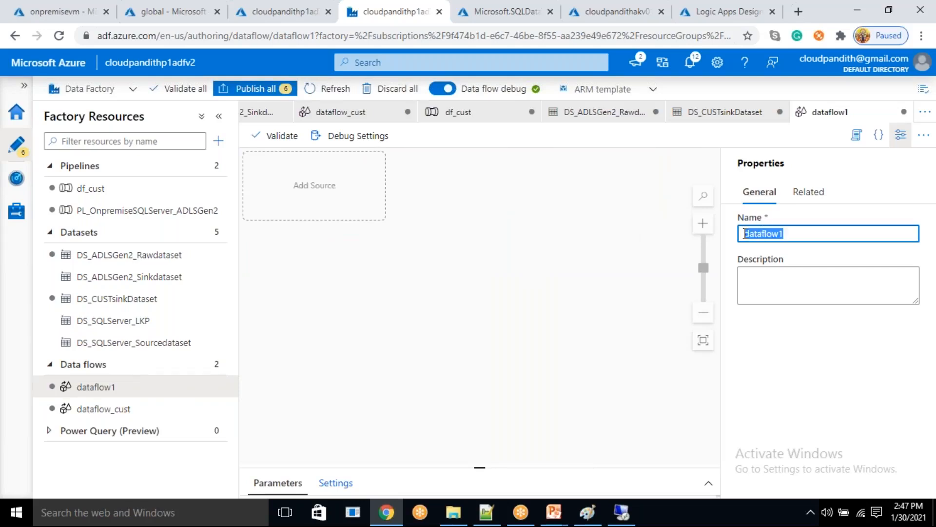
click(799, 236)
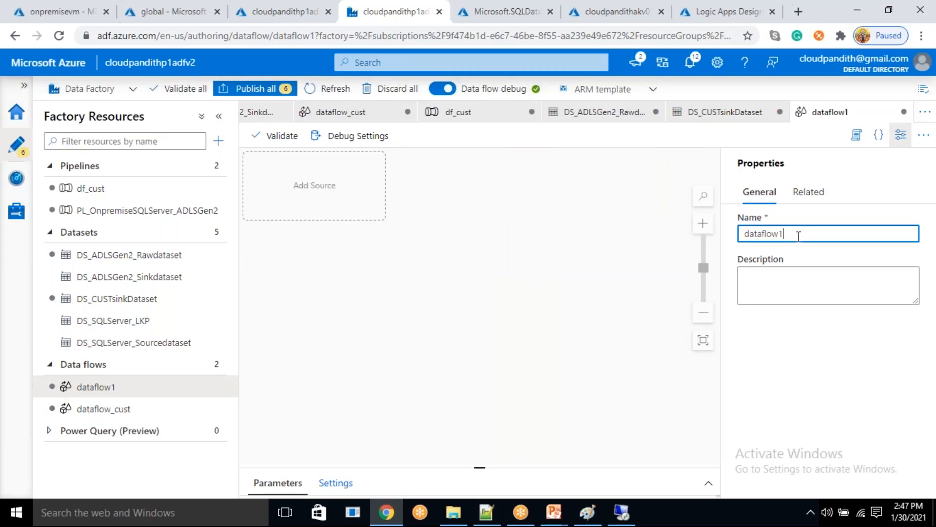
click(900, 134)
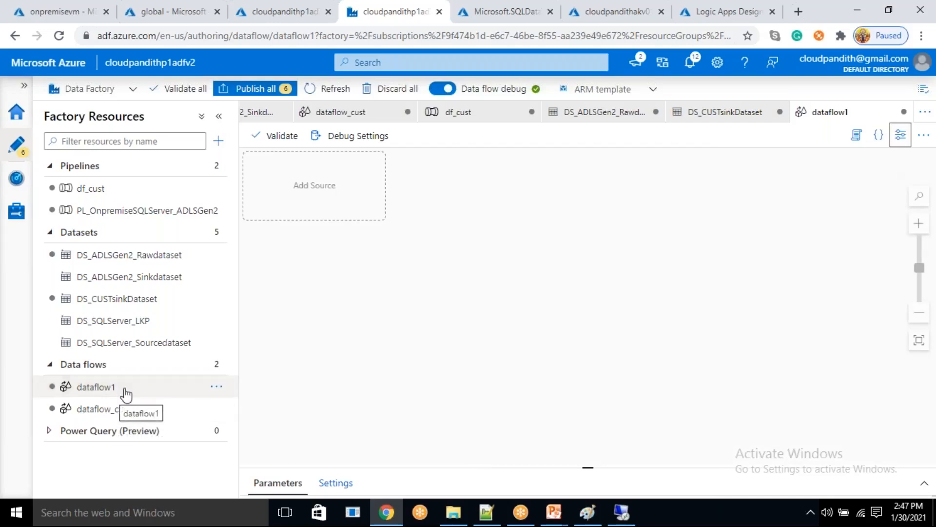
click(216, 387)
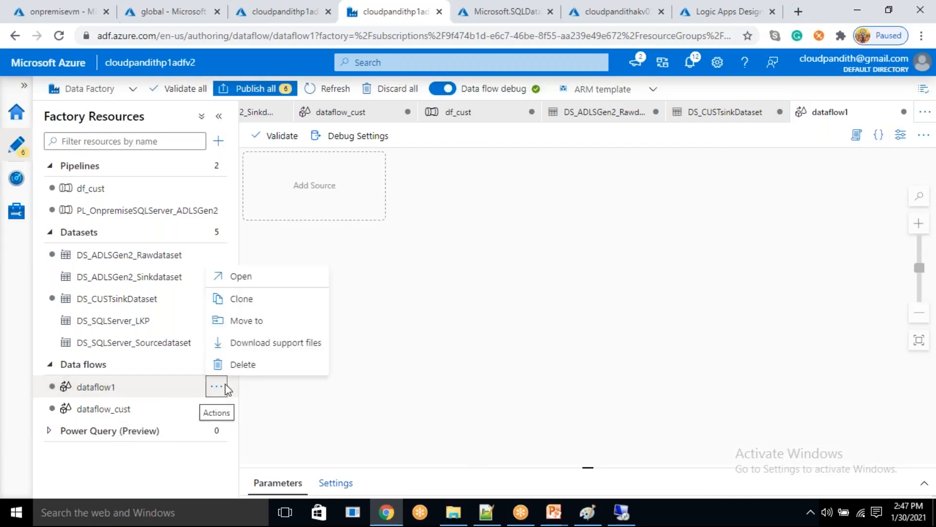
click(257, 370)
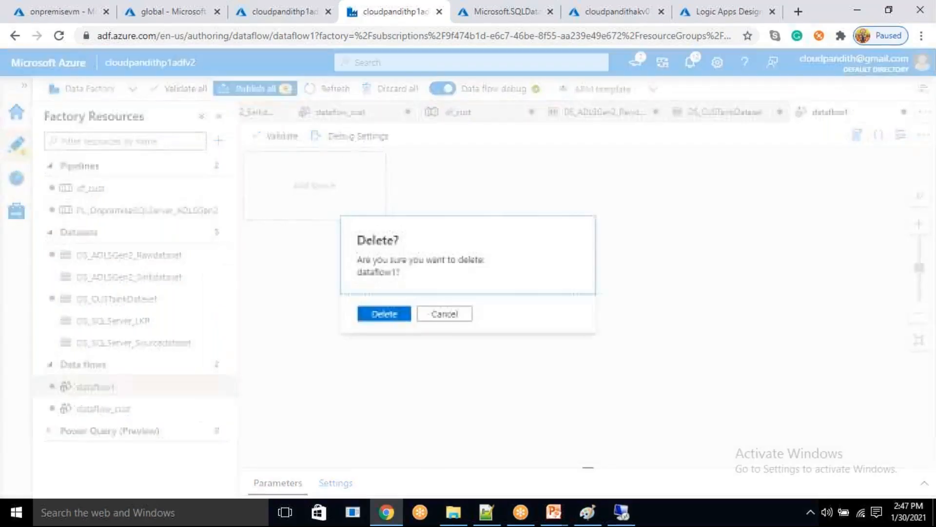
click(395, 314)
click(112, 388)
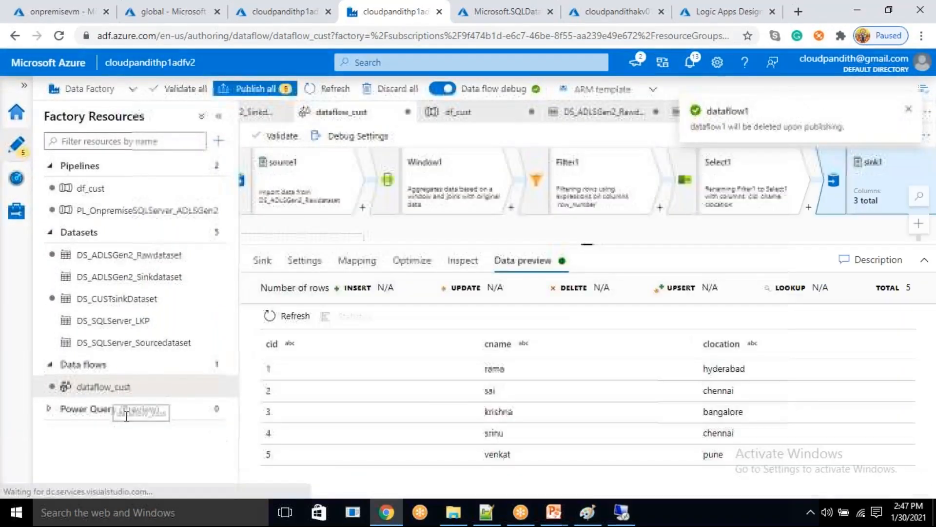
click(215, 387)
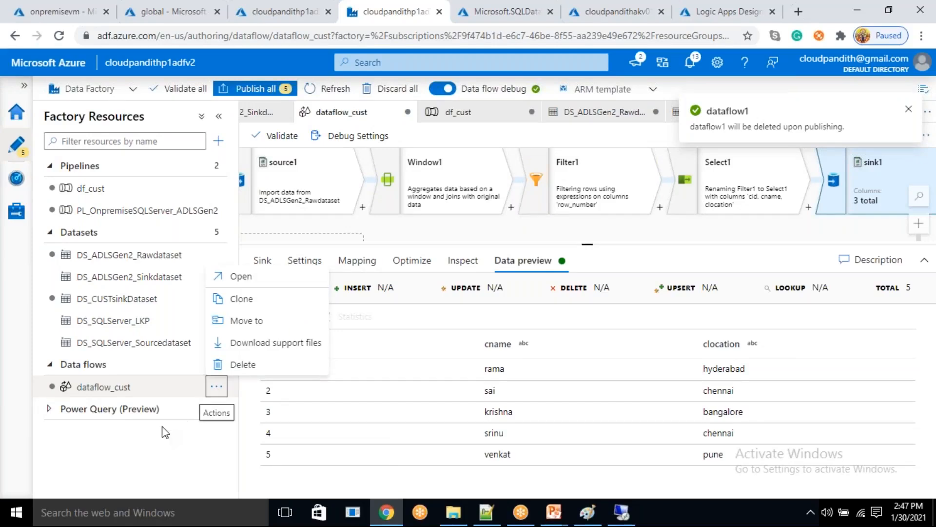
click(128, 438)
- Create a new data flow and name it dataflow_order
click(220, 366)
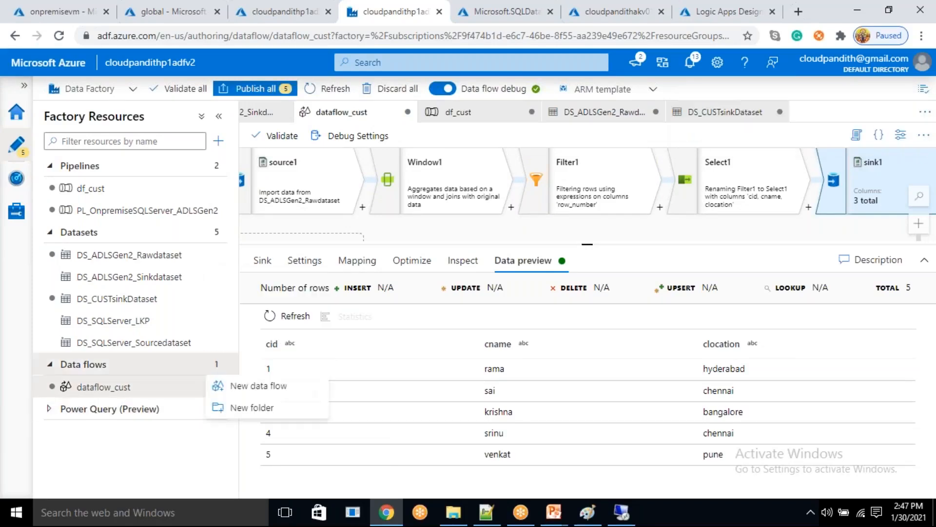
click(227, 390)
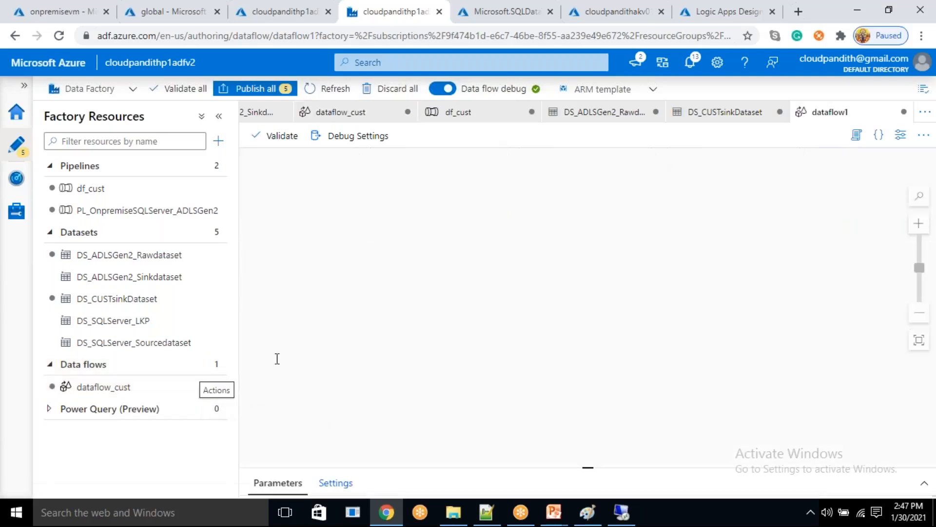
click(802, 234)
key(BackSpace)
text(_)
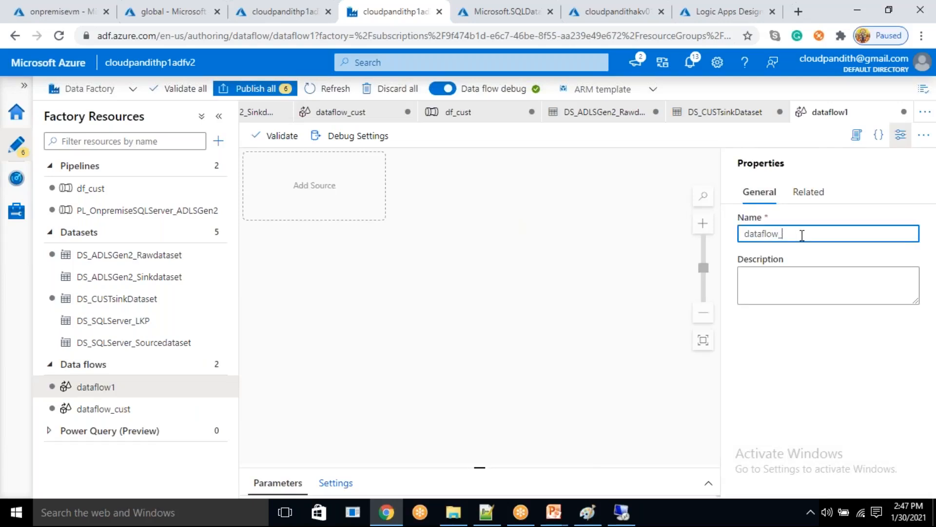
text(order)
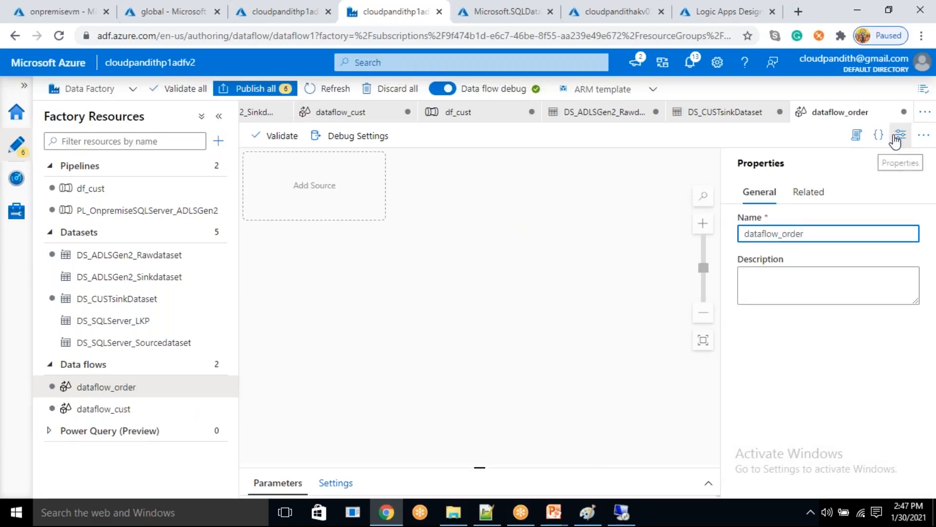
click(901, 135)
- Add a source to dataflow_order and start a new Azure Data Lake Storage Gen2 dataset in DelimitedText format for it
click(318, 185)
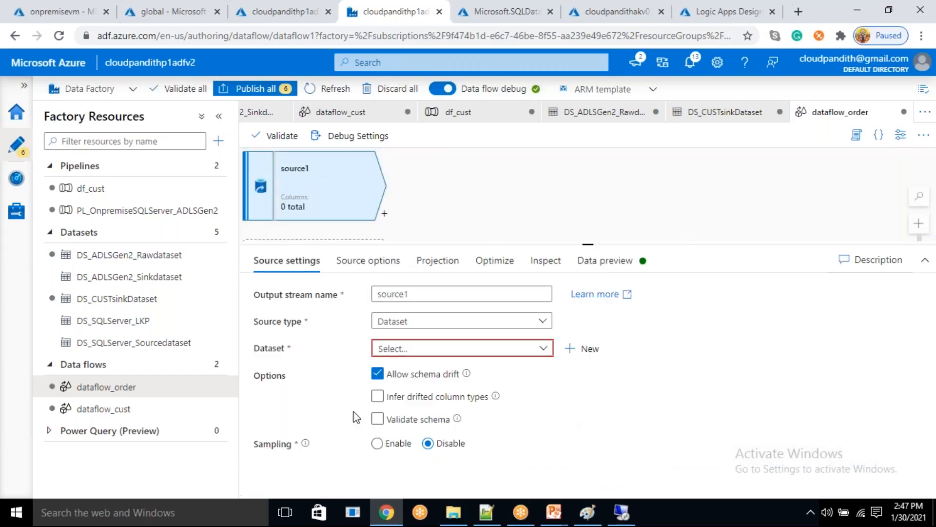
click(590, 349)
click(579, 180)
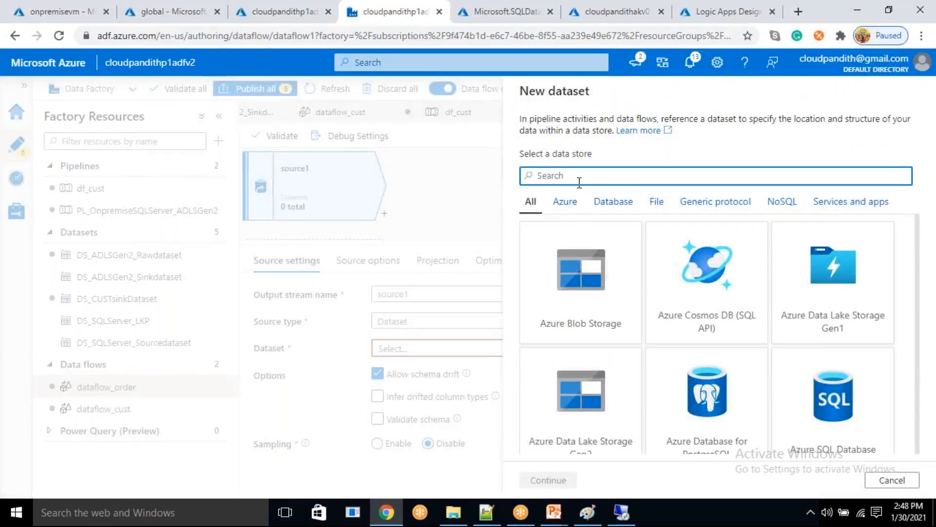
text(gen2)
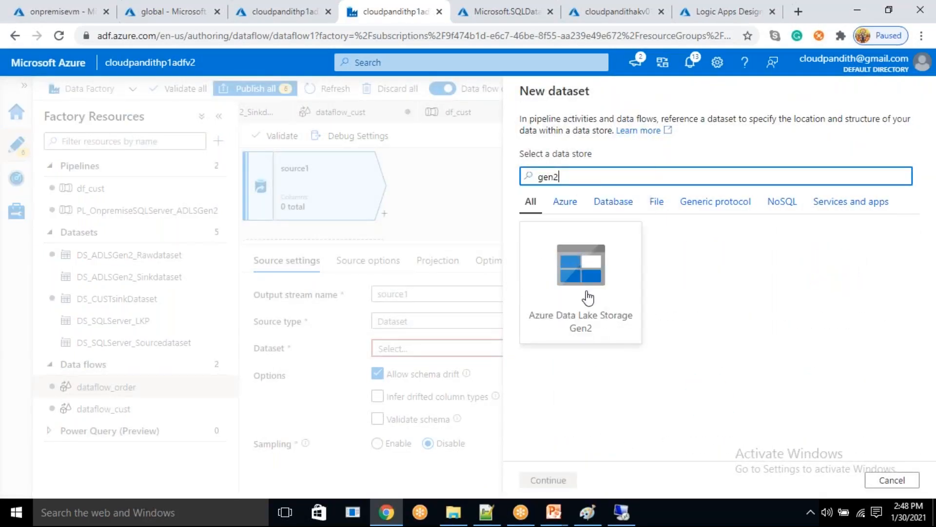
click(581, 312)
click(549, 480)
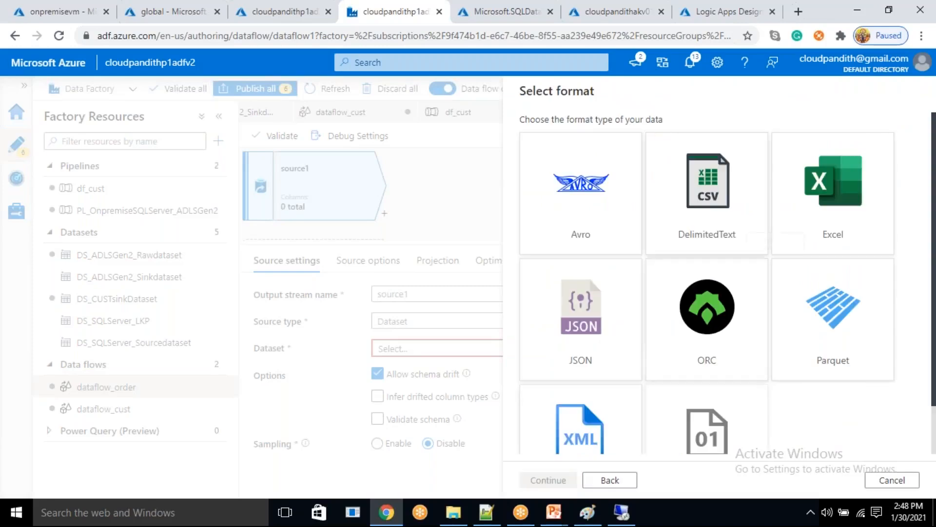
click(735, 207)
click(549, 480)
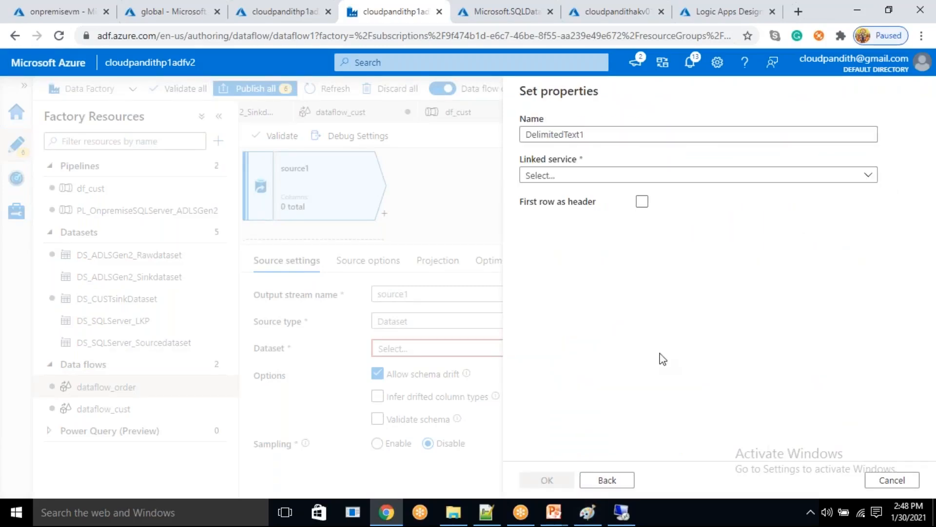
- Name the new source dataset DS_OrderSourcedataset
double_click(591, 134)
key(BackSpace)
text(ds)
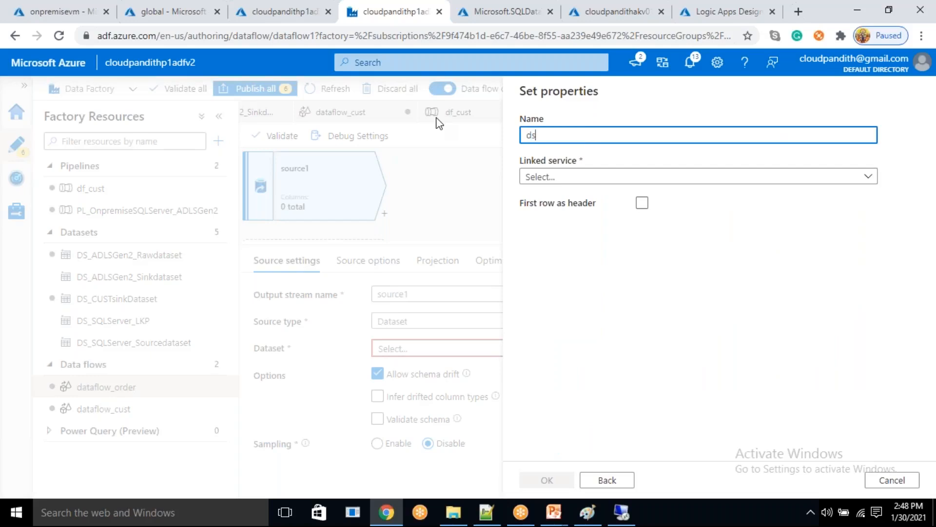
key(BackSpace)
text(DS_A)
key(BackSpace)
text(OrderSourcedataset)
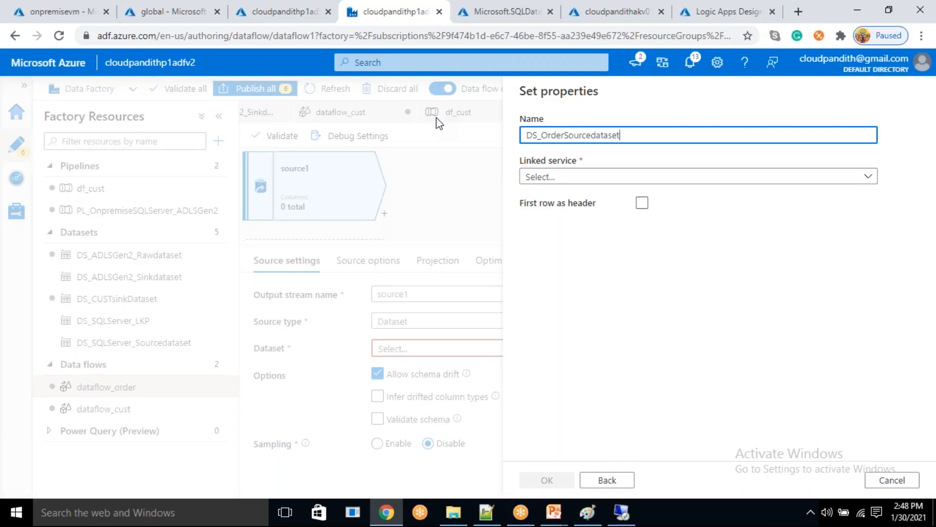
- Link the dataset to LS_ADLSGen2_Connection and treat its first row as header
click(561, 177)
click(567, 264)
click(642, 239)
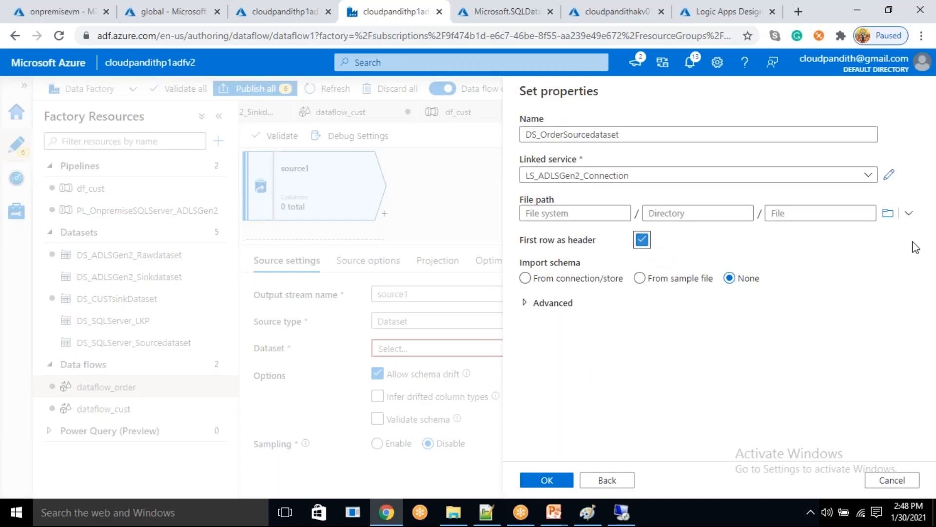
- Point the dataset's file path to the global/raw/orders folder and create the dataset
click(887, 214)
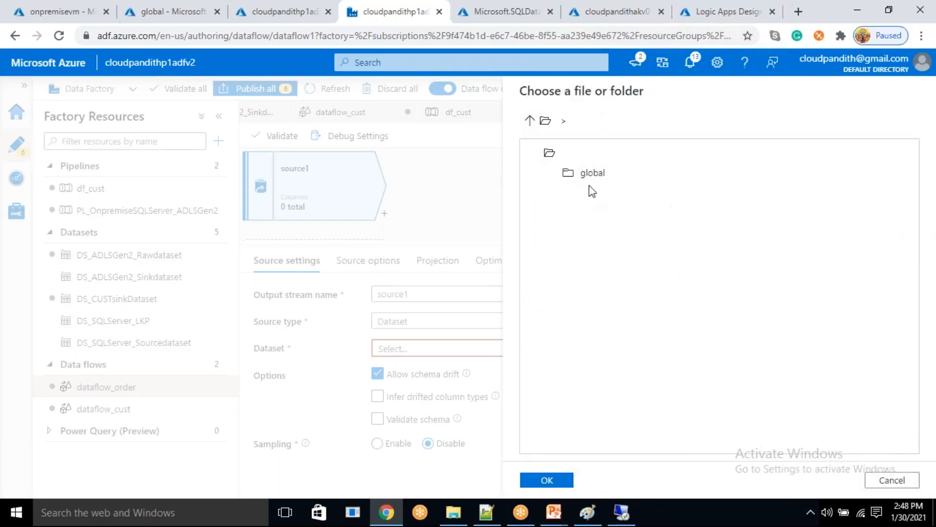
double_click(592, 176)
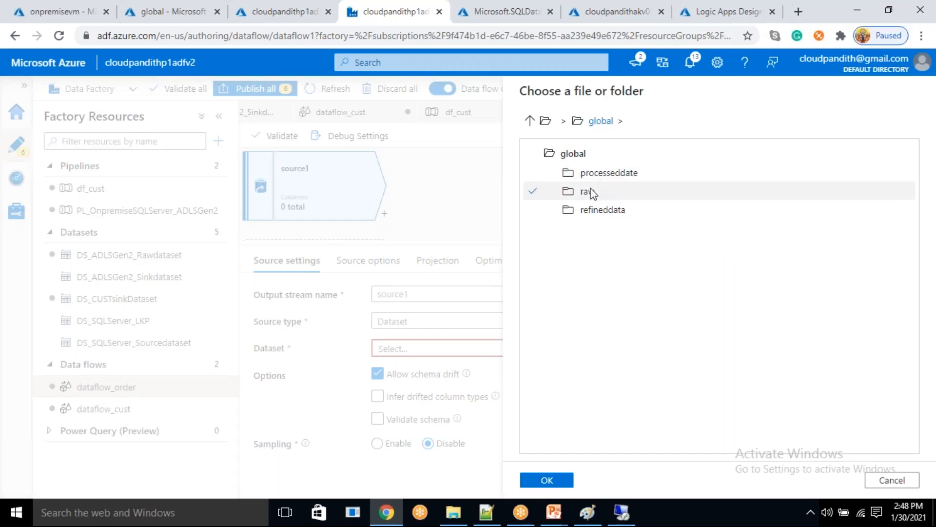
double_click(592, 191)
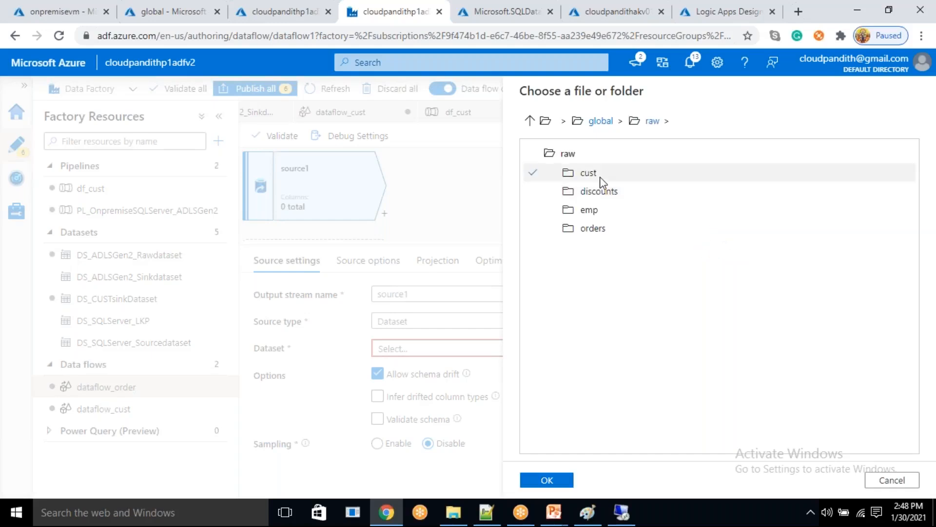
click(599, 176)
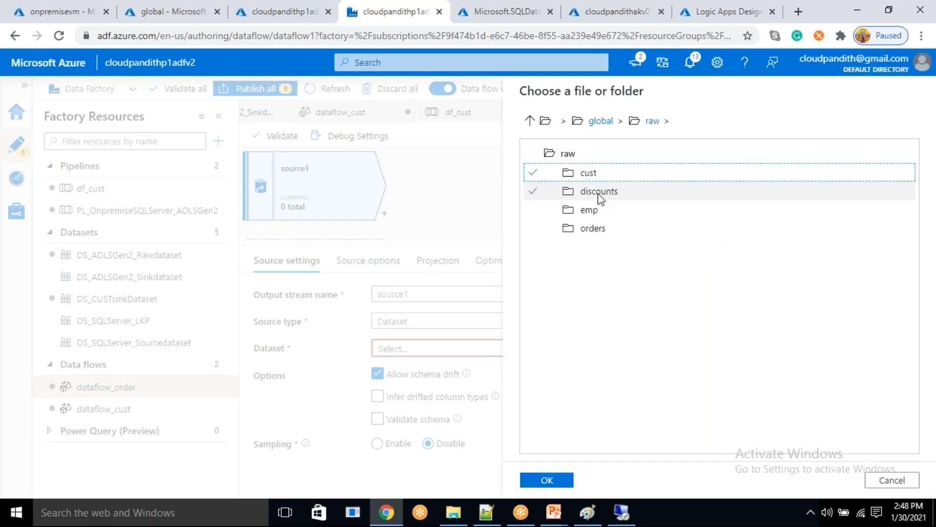
click(595, 230)
click(552, 482)
click(713, 215)
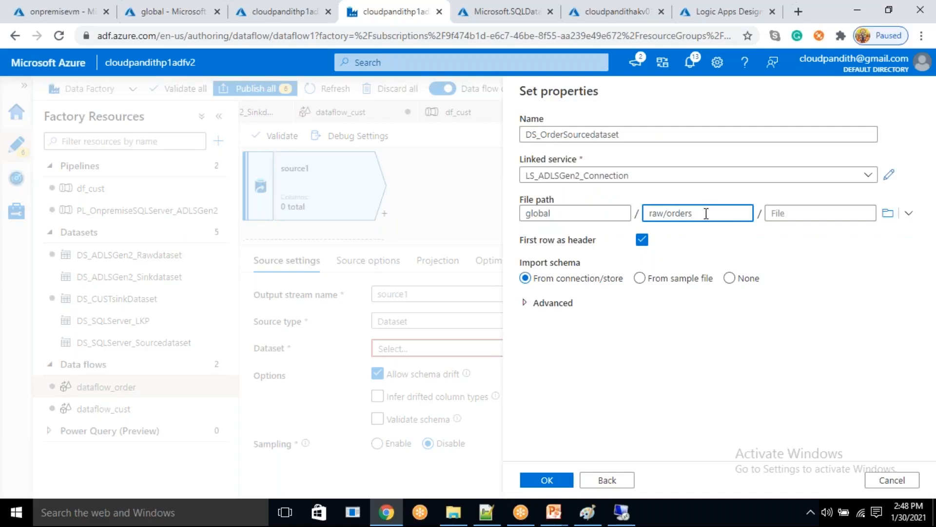
click(563, 484)
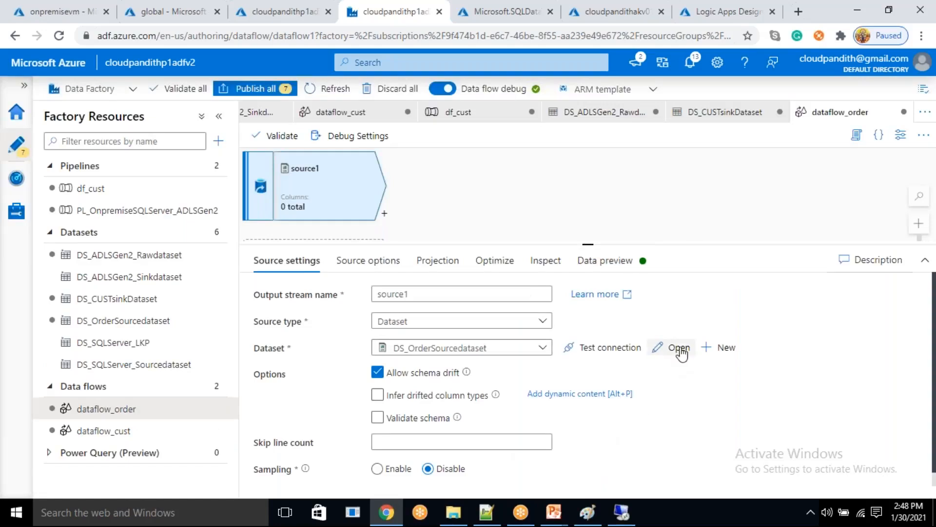
- Open DS_OrderSourcedataset and add a String parameter named sourcedate
click(679, 348)
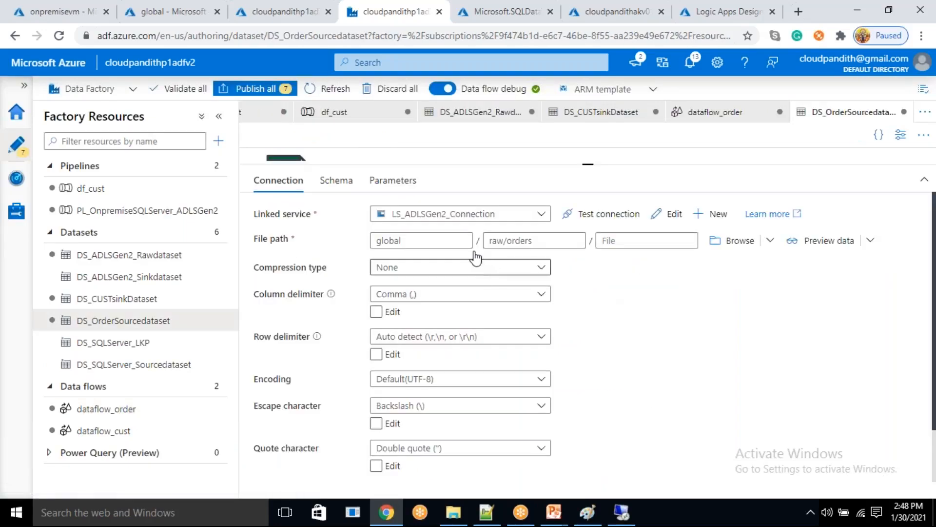
click(393, 181)
click(293, 223)
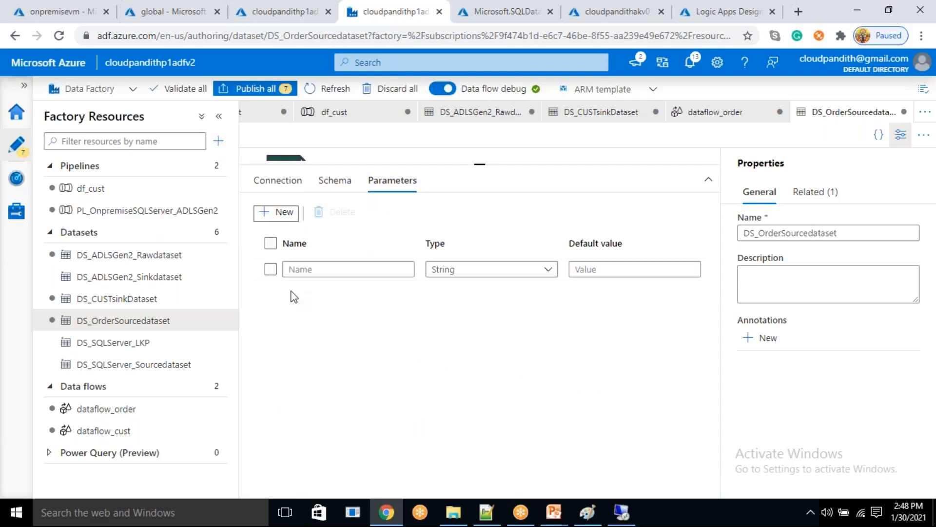
click(302, 274)
text(sou)
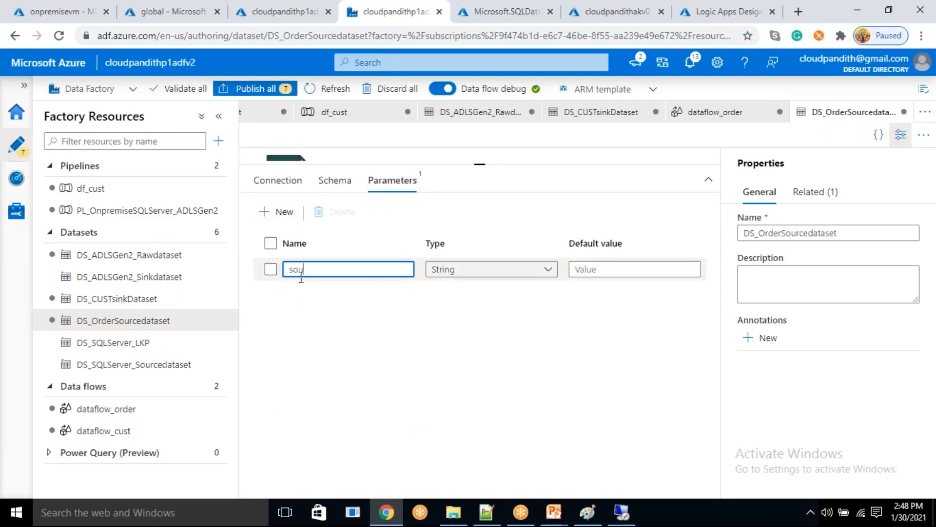
text(rcedate)
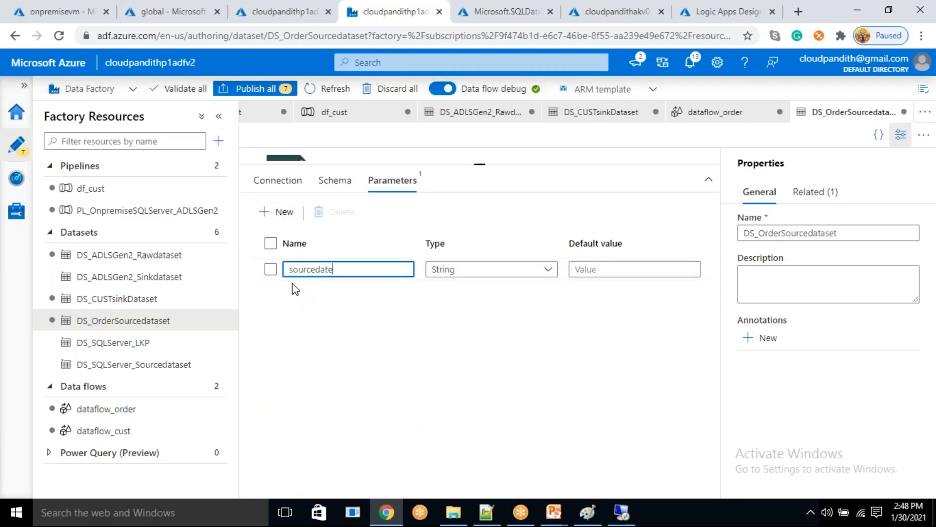
click(289, 201)
- Open the dataset's directory path as dynamic content and begin the expression with raw/orders/
click(278, 180)
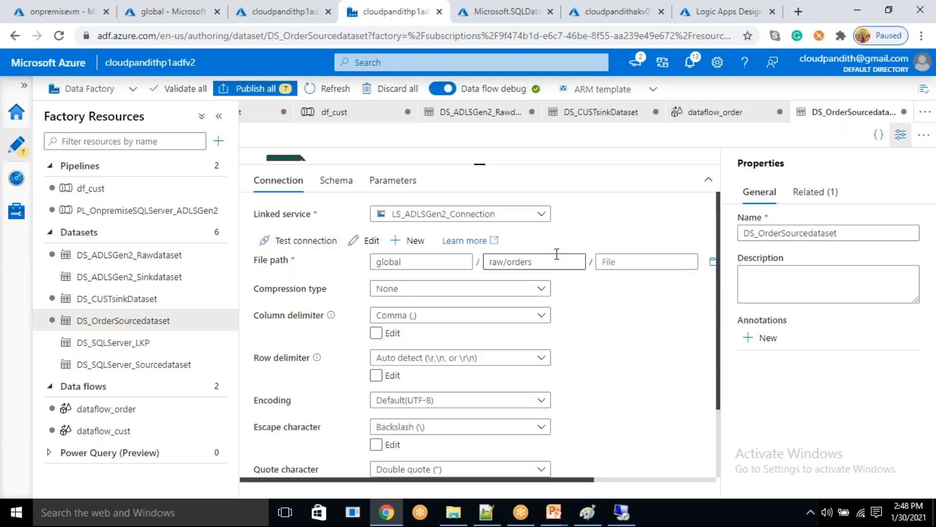
drag(533, 261, 488, 263)
key(ctrl+c)
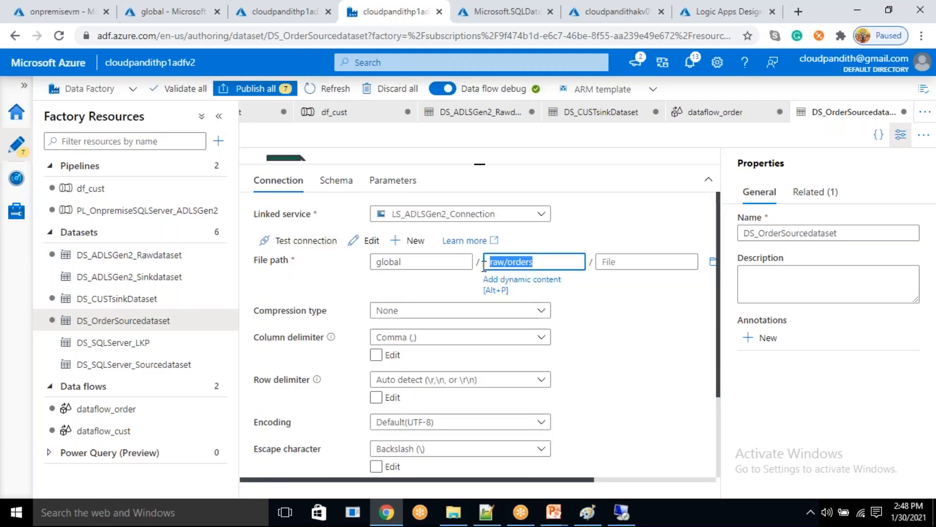
click(518, 282)
click(620, 170)
key(ctrl+v)
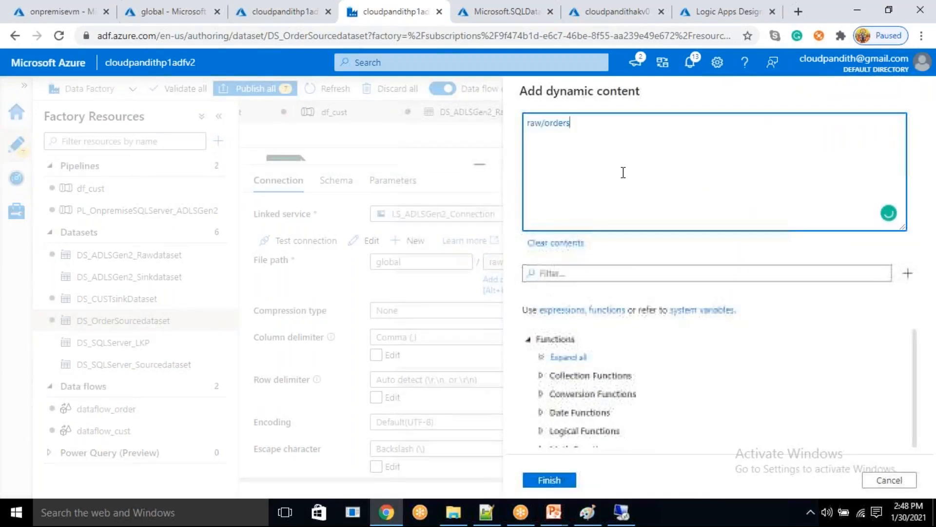
- Find the formatDateTime function and append it after raw/orders/ in the directory expression
click(596, 267)
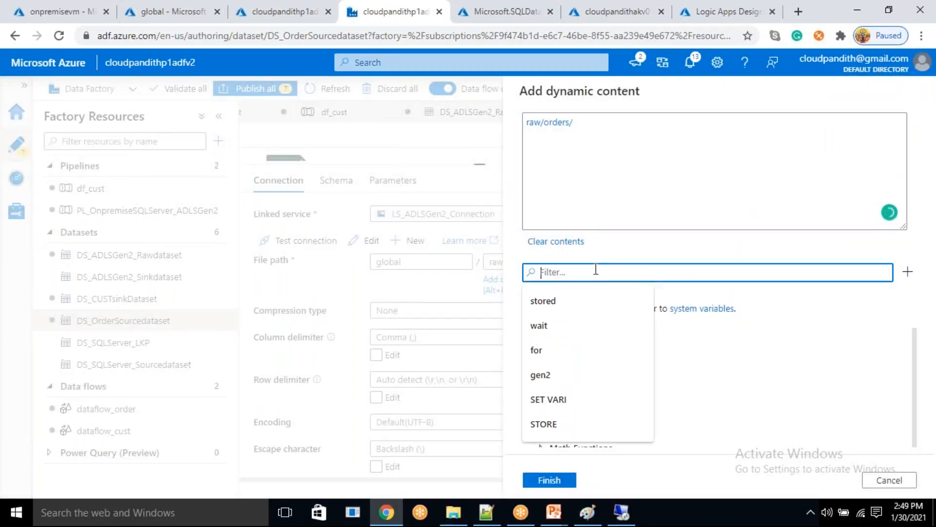
text(formna)
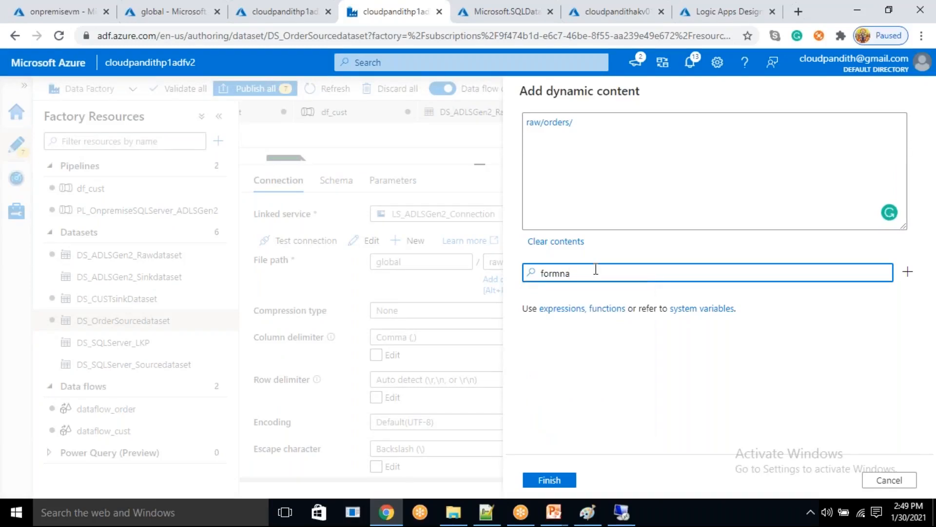
key(BackSpace)
key(BackSpace)
text(atdate)
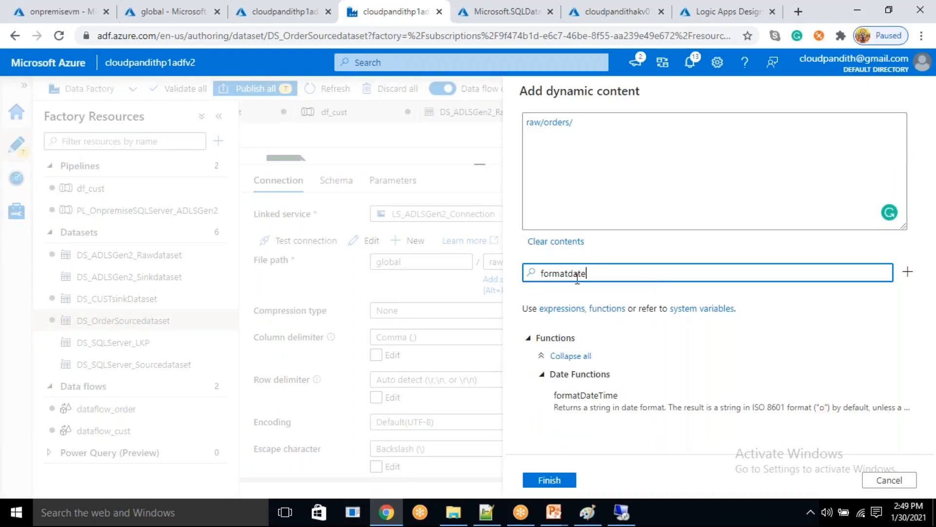
click(593, 396)
click(536, 126)
key(BackSpace)
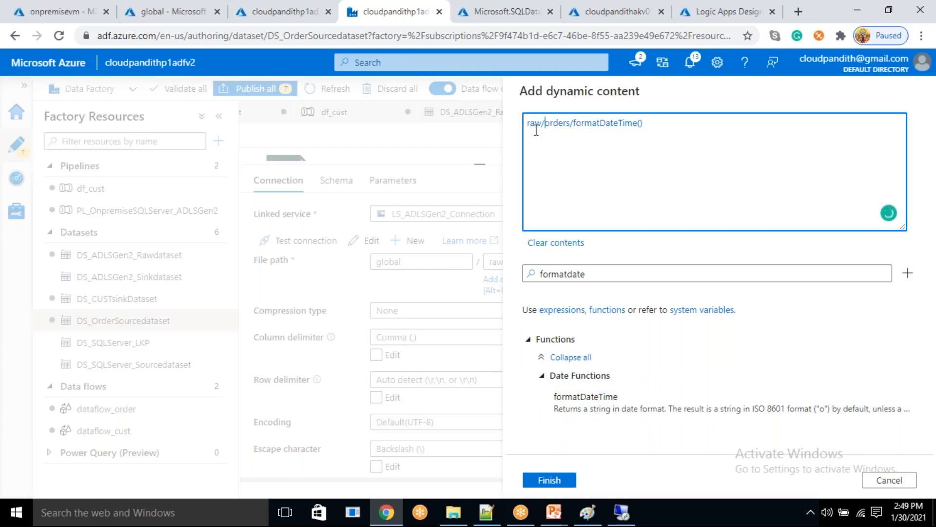
- Complete the year folder expression as @{formatDateTime(utcnow(),'yyyy')} after raw/orders/
text(@)
text(utcnow(),)
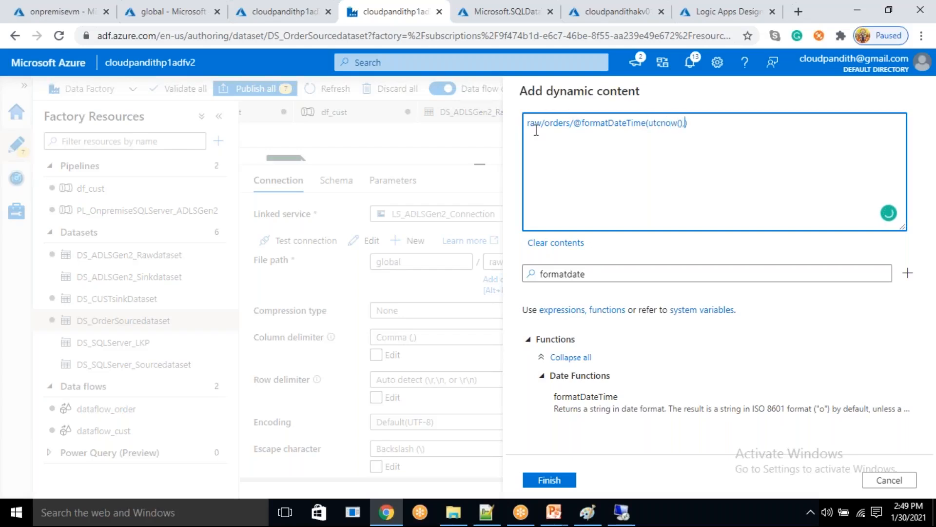
text('yyyy)
click(581, 123)
text({)
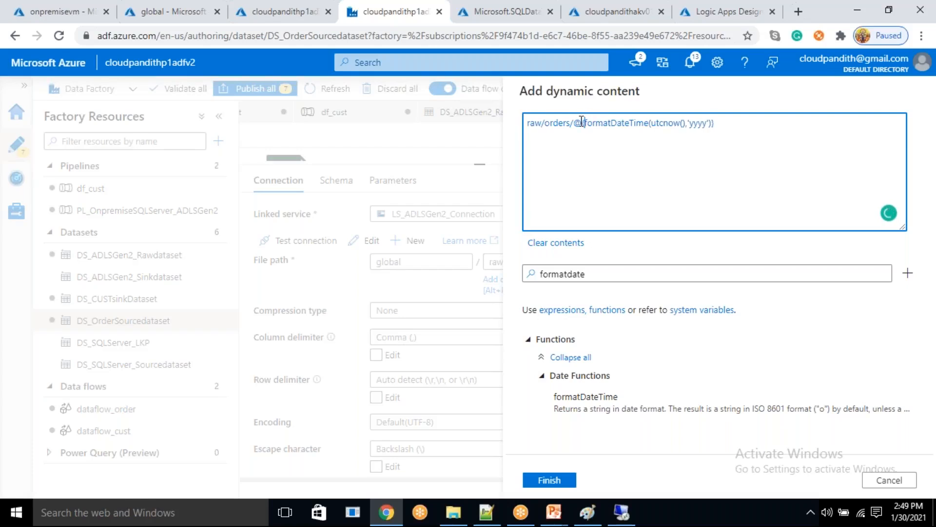
key(shift+End)
key(End)
- Replace utcnow() in the year expression with the sourcedate dataset parameter, giving formatDateTime(dataset().sourcedate,'yyyy')
drag(688, 127, 648, 127)
key(BackSpace)
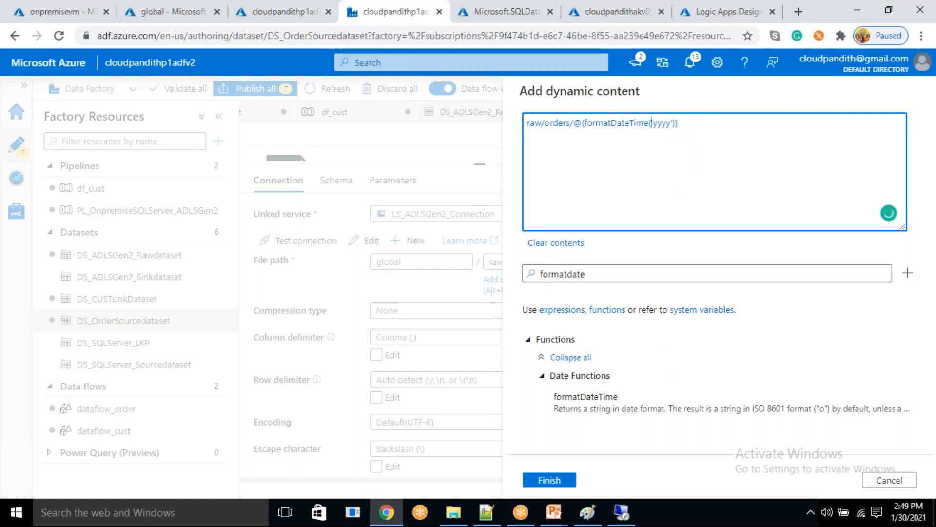
double_click(544, 265)
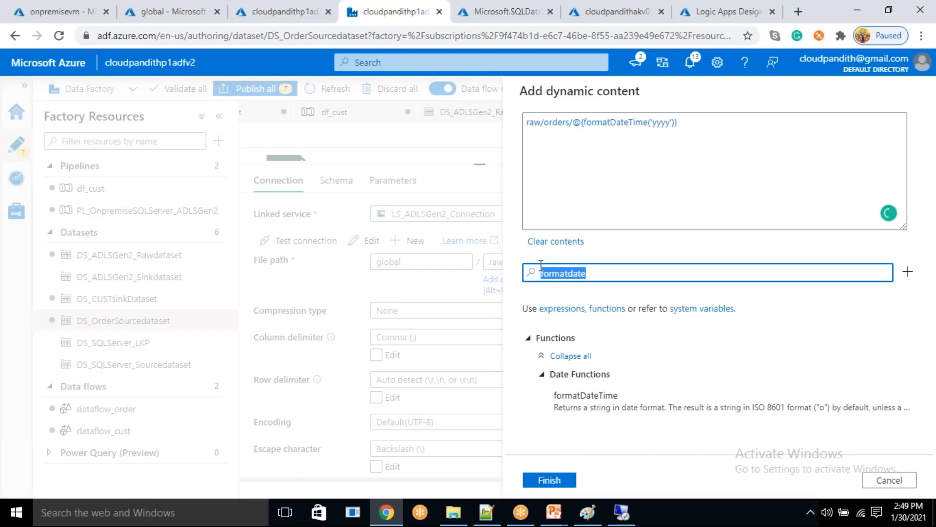
key(BackSpace)
scroll(619, 433, down, 5)
click(619, 436)
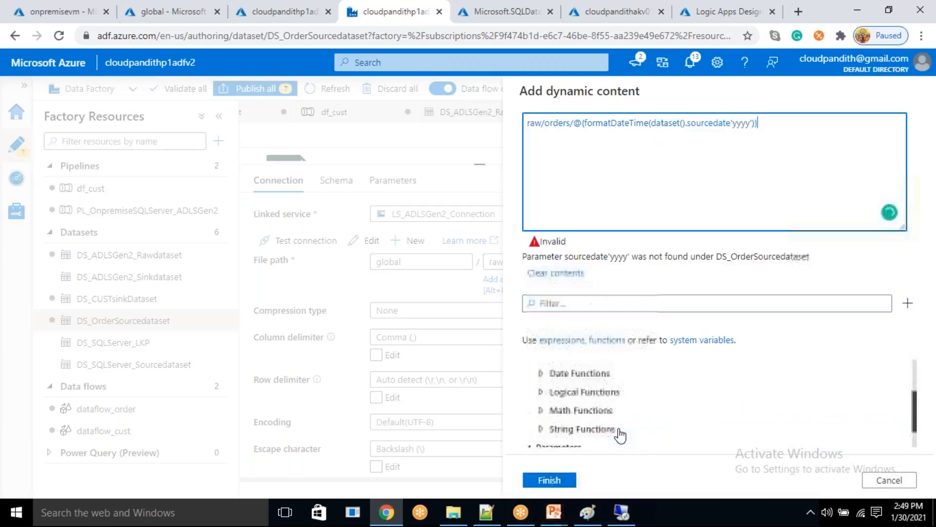
click(733, 124)
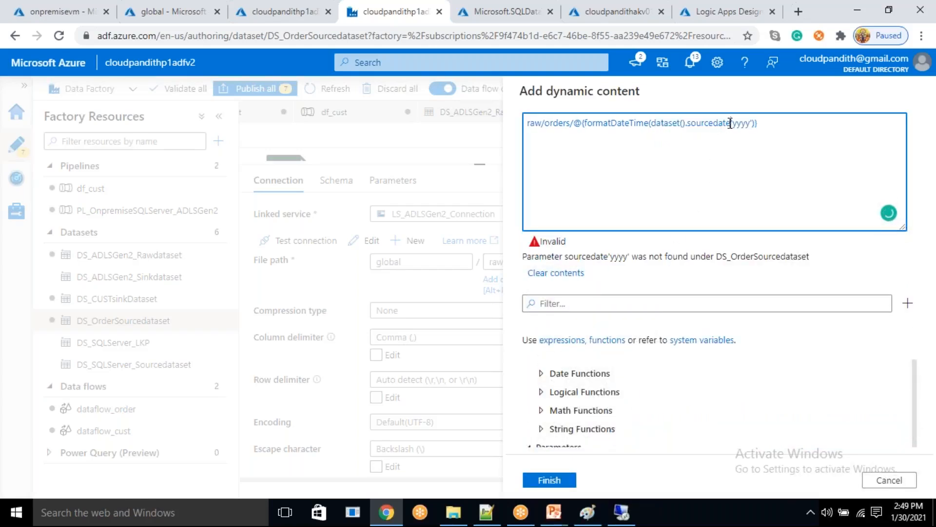
text(,)
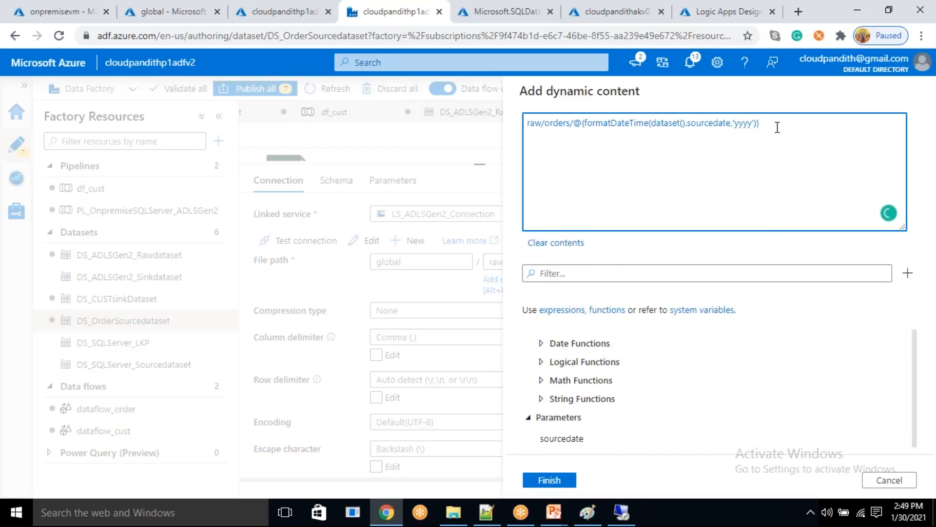
- Append slash-separated copies of the year expression with formats 'MM' and 'dd', apply the directory path, and hide the dataset's properties
drag(759, 122, 569, 120)
key(ctrl+c)
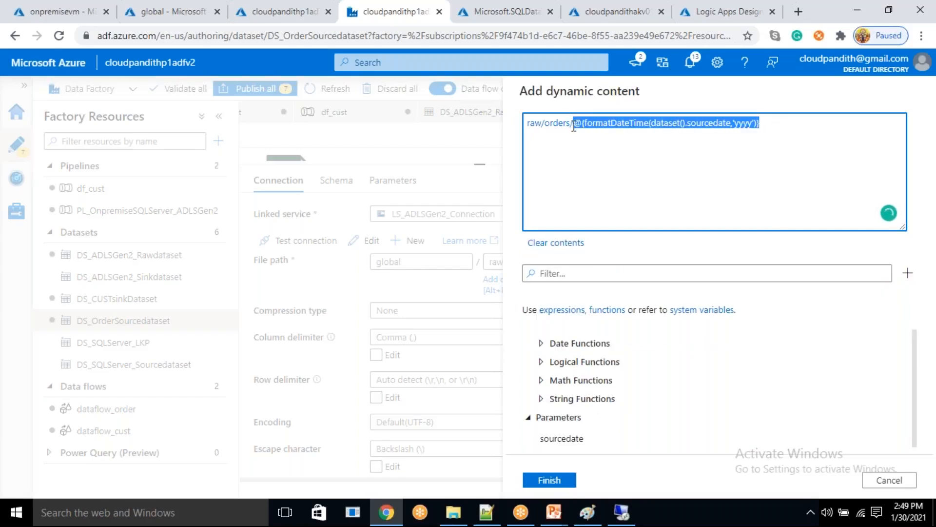
click(771, 131)
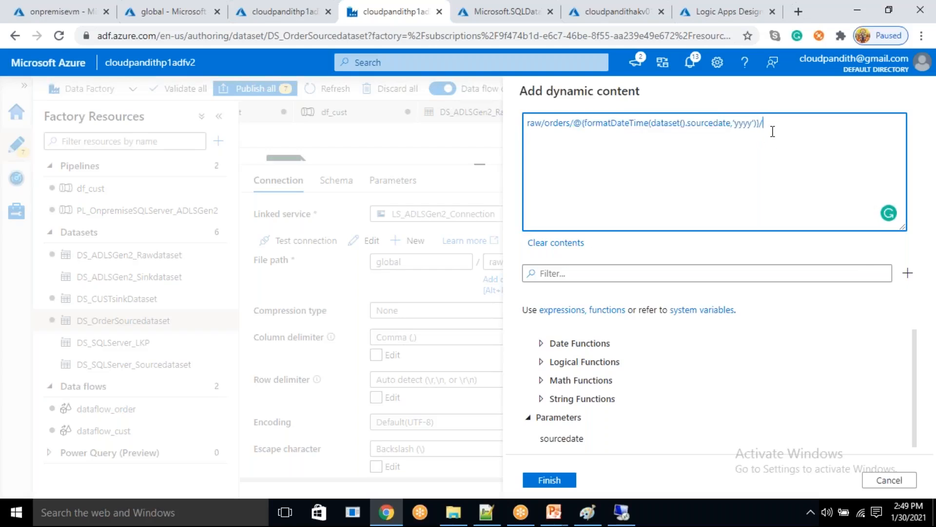
key(ctrl+v)
key(ctrl+v)
double_click(747, 136)
text(dd)
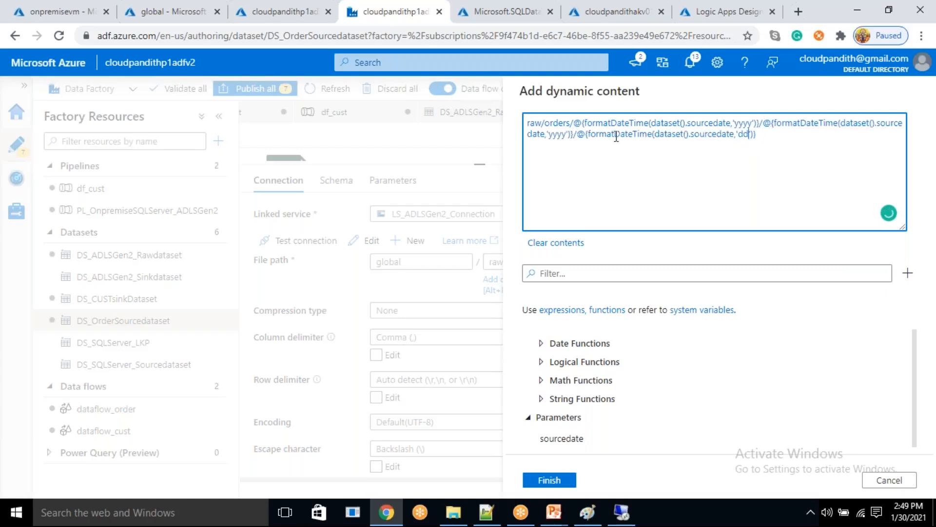
double_click(566, 135)
text(MM)
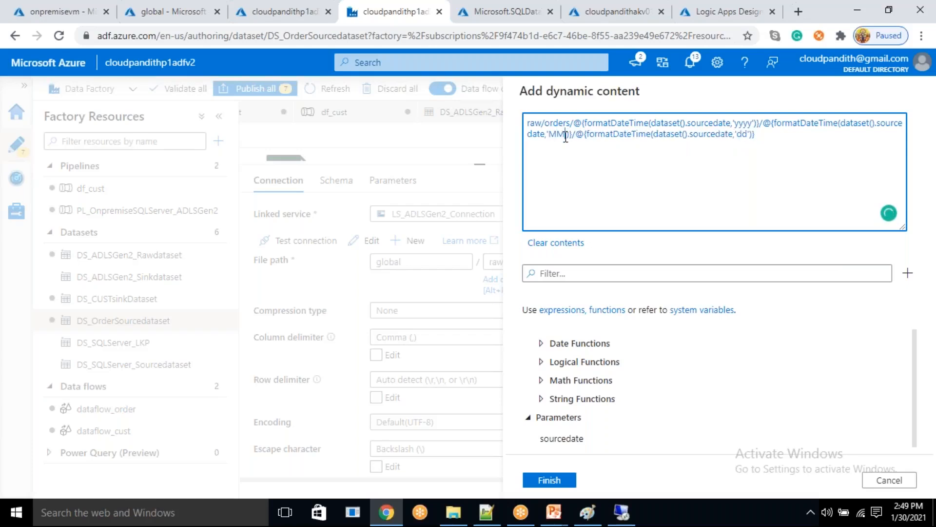
click(559, 481)
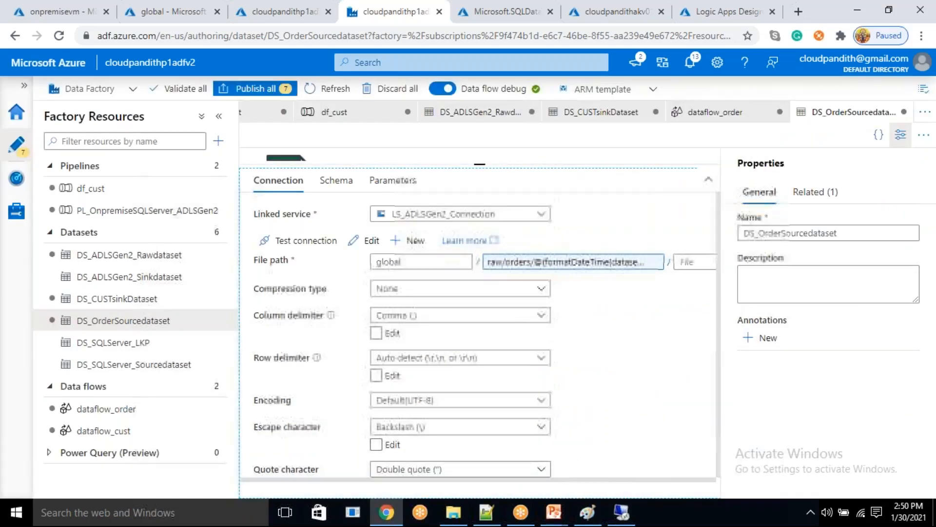
click(896, 142)
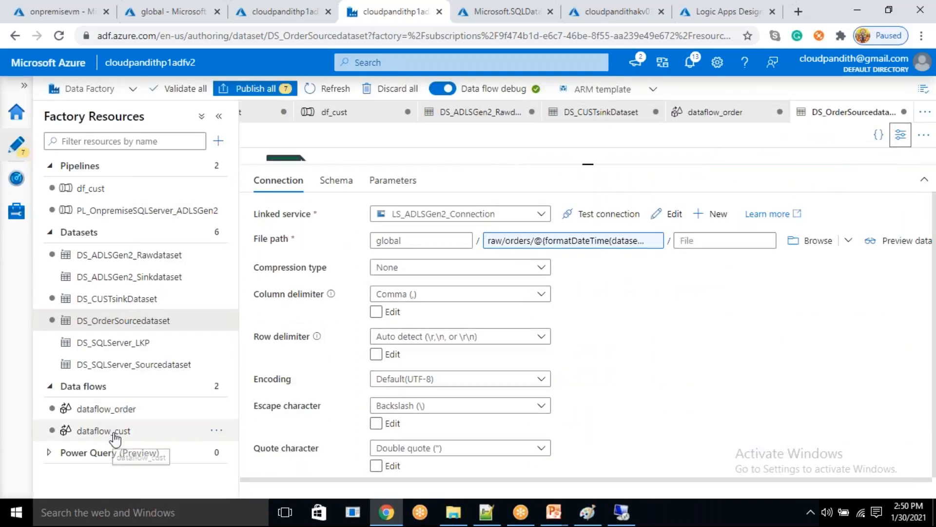
- In dataflow_order, set source1's sourcedate debug parameter to 2021-01-30 and refresh the source's data preview
click(115, 411)
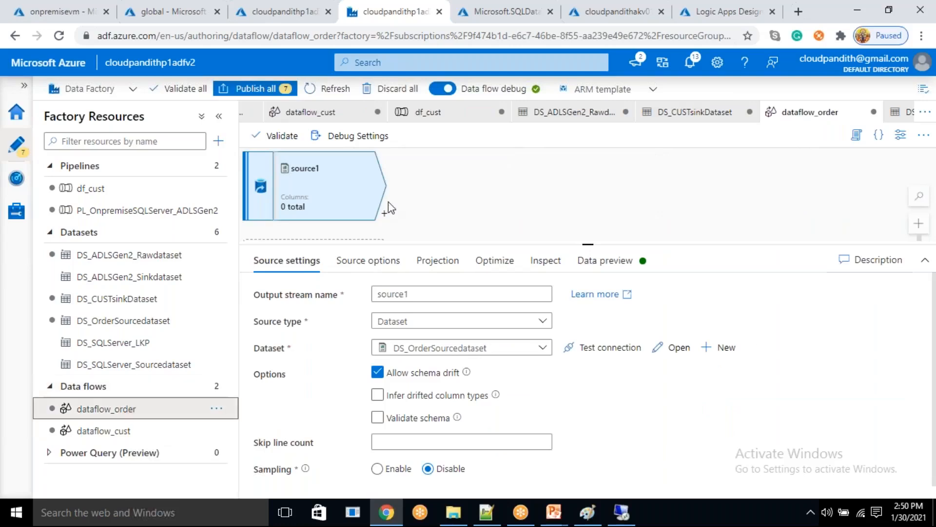
click(356, 136)
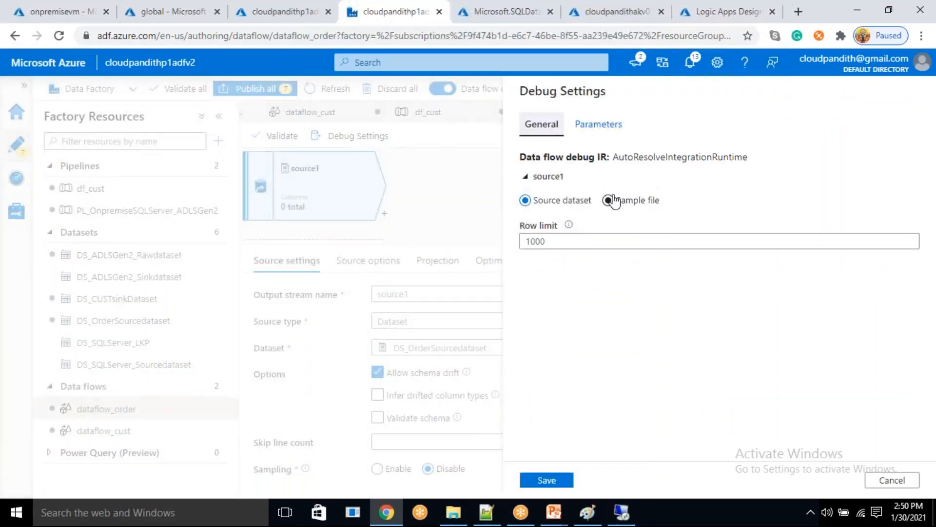
click(599, 124)
click(666, 311)
text(2021-01-30)
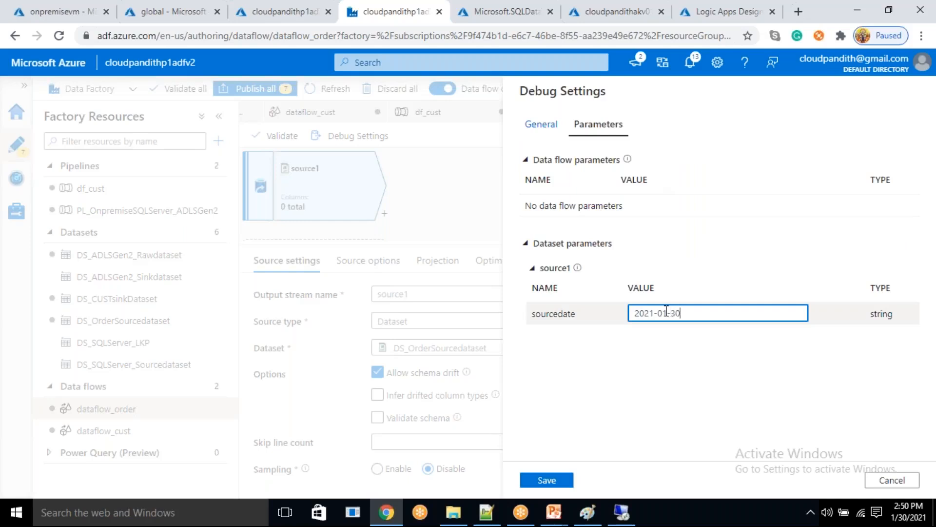
click(564, 481)
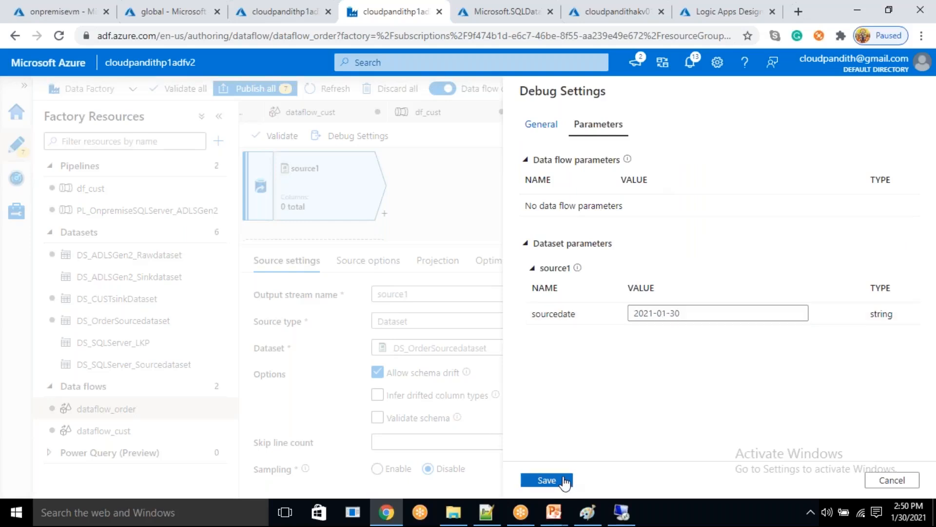
click(604, 260)
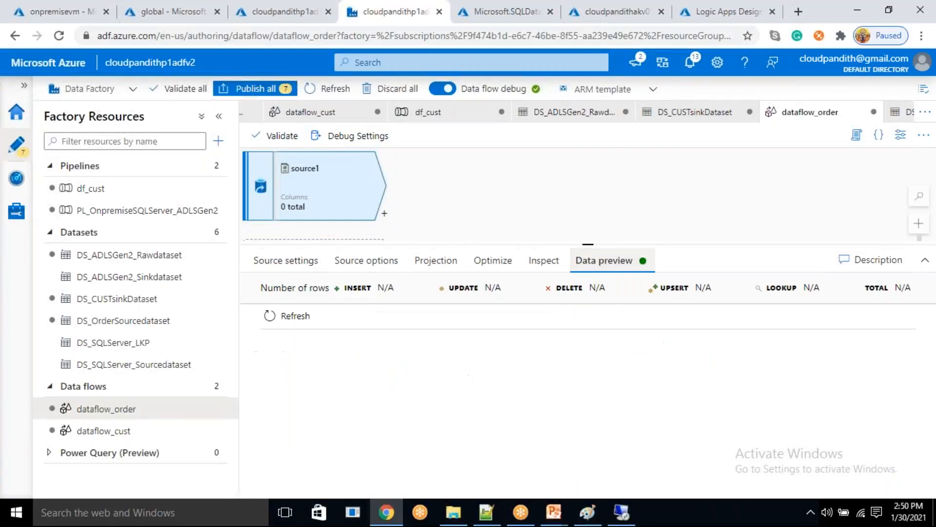
click(271, 316)
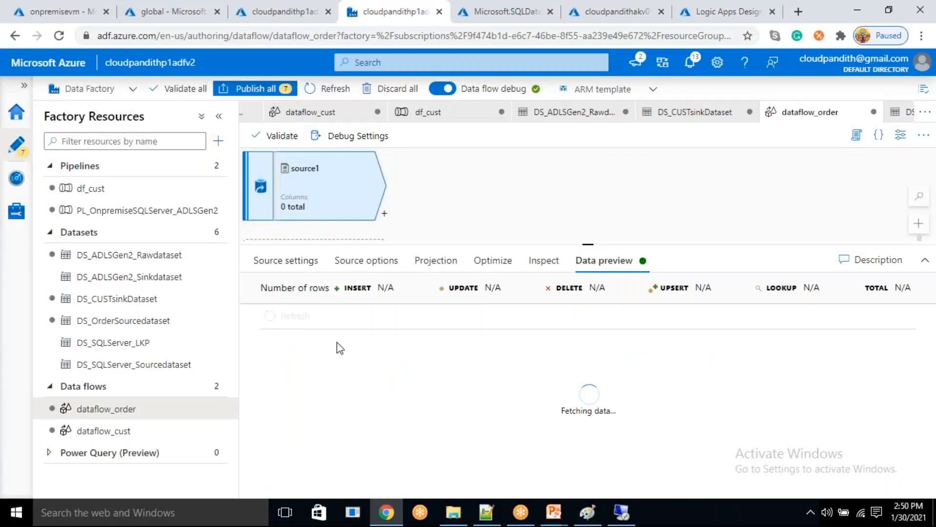
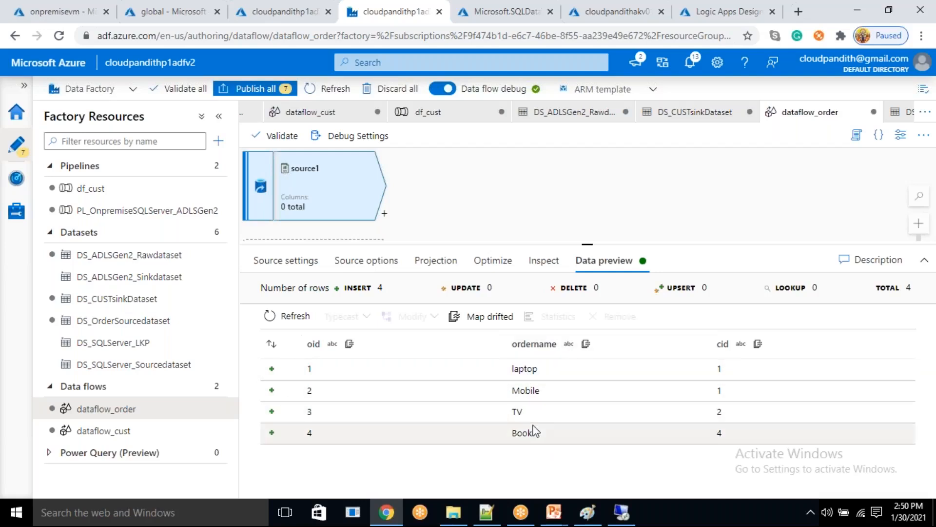
- Add a Filter transformation after source1 in dataflow_order
click(385, 214)
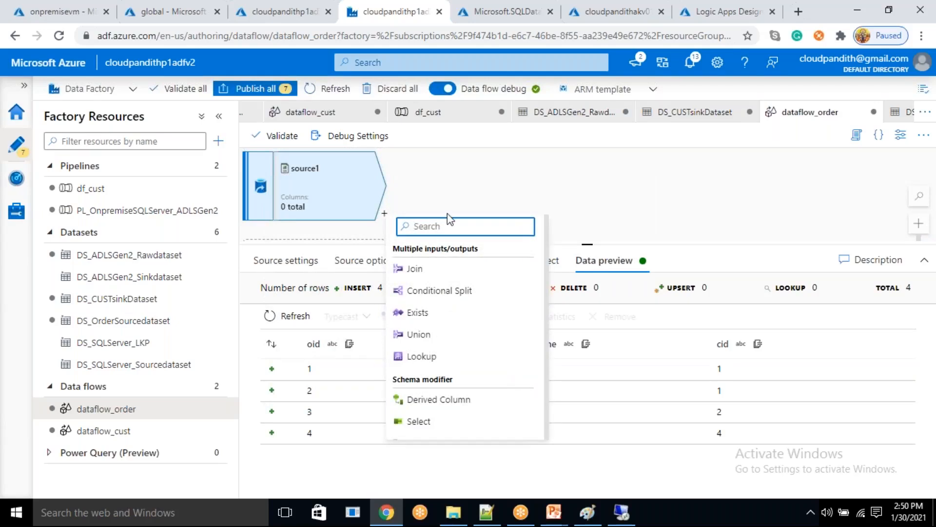
text(filter)
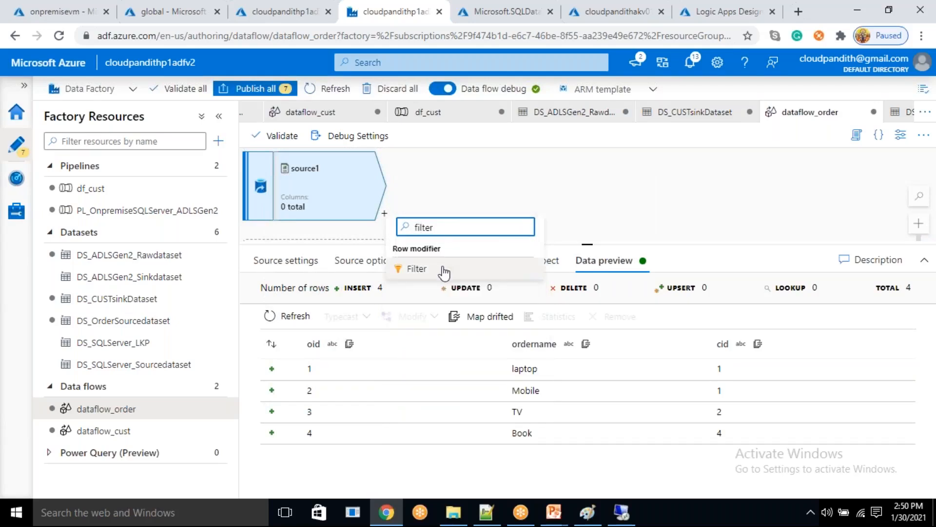
click(443, 271)
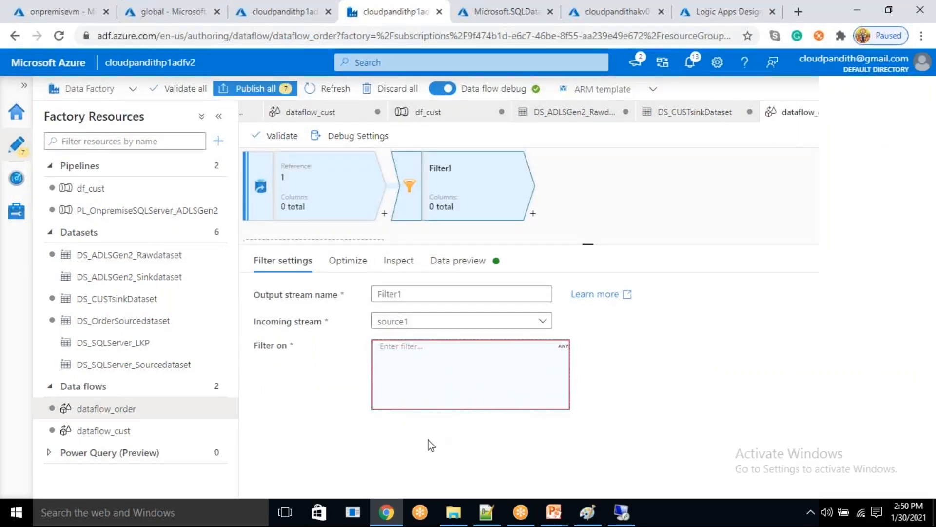
click(604, 372)
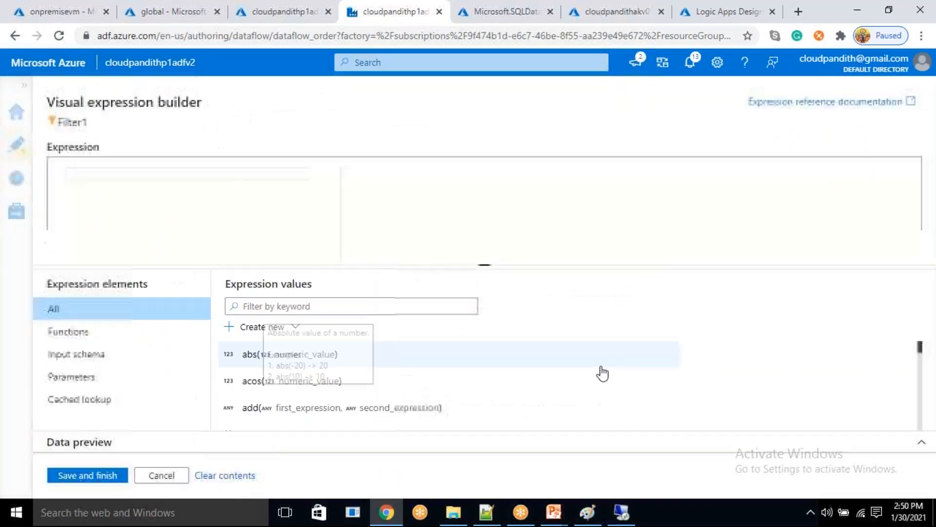
click(331, 307)
text(notn)
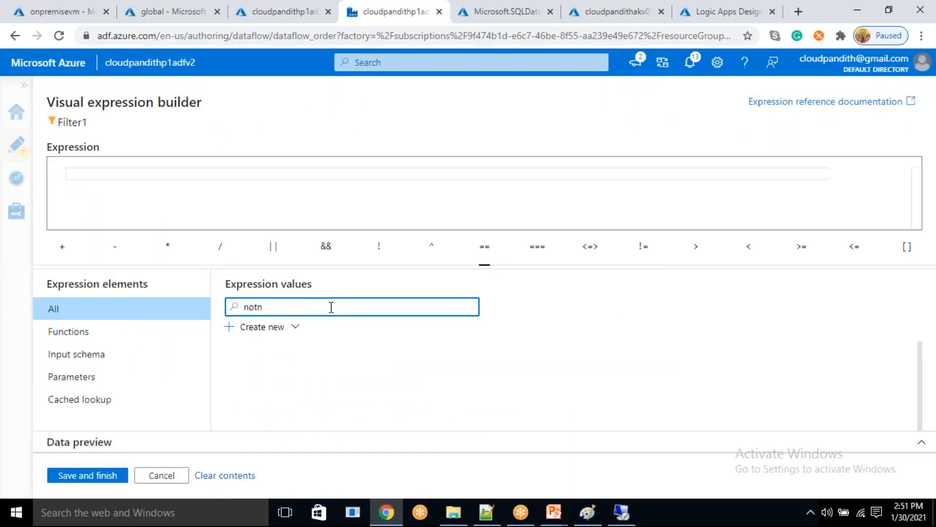
key(BackSpace)
key(BackSpace)
key(BackSpace)
key(BackSpace)
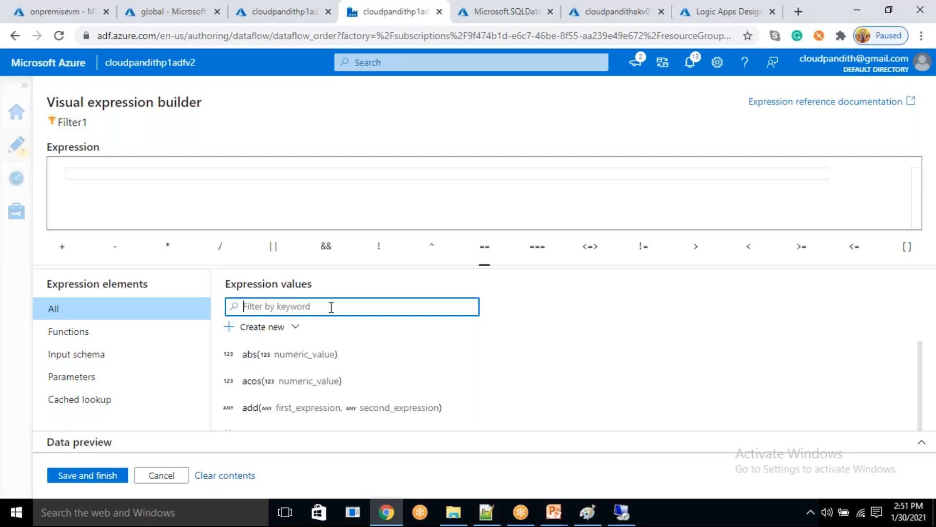
text(is)
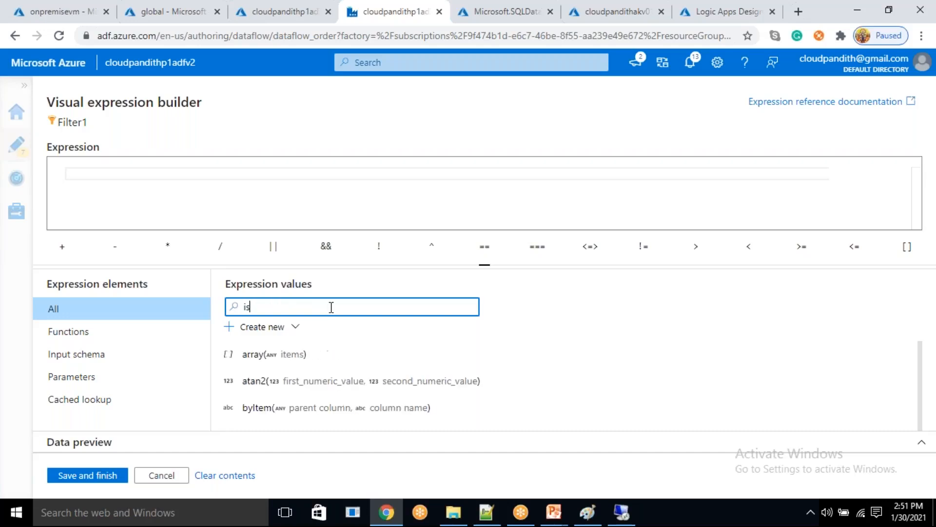
text(n)
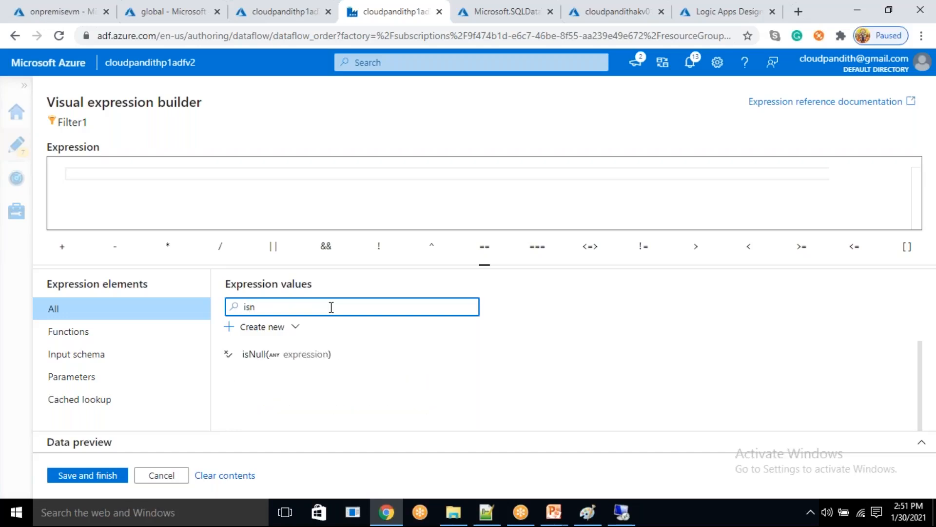
click(297, 369)
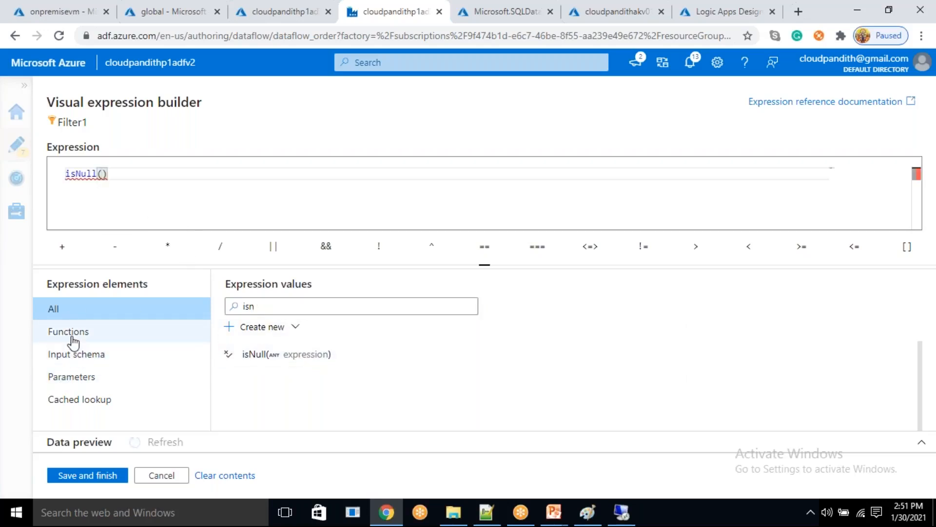
click(282, 311)
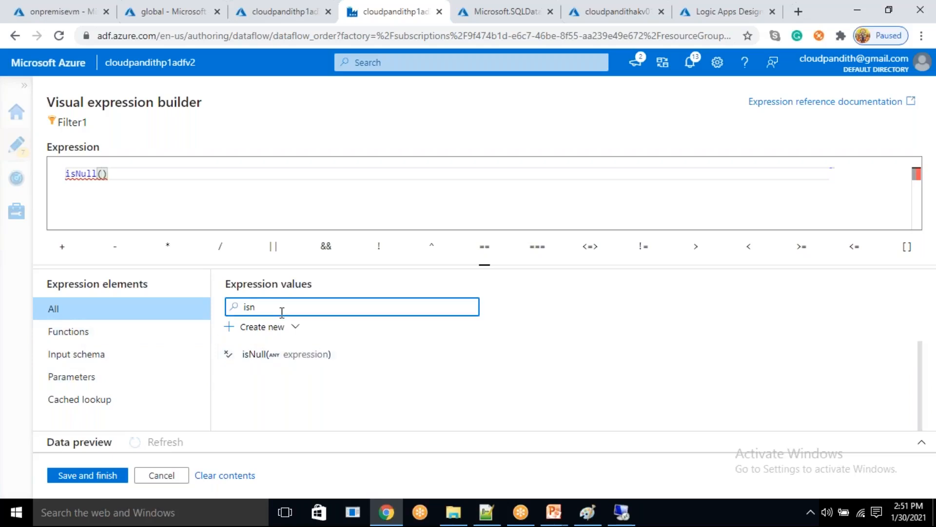
text(otn)
key(BackSpace)
key(BackSpace)
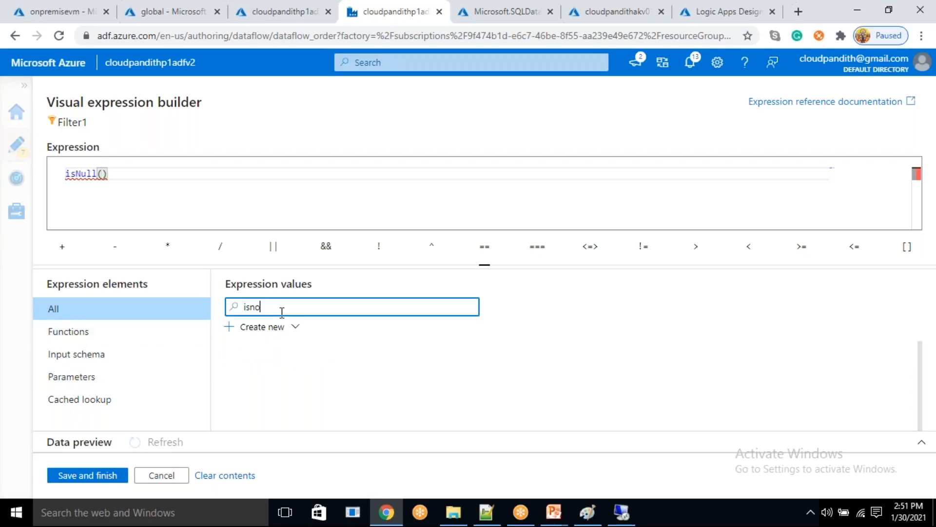
key(BackSpace)
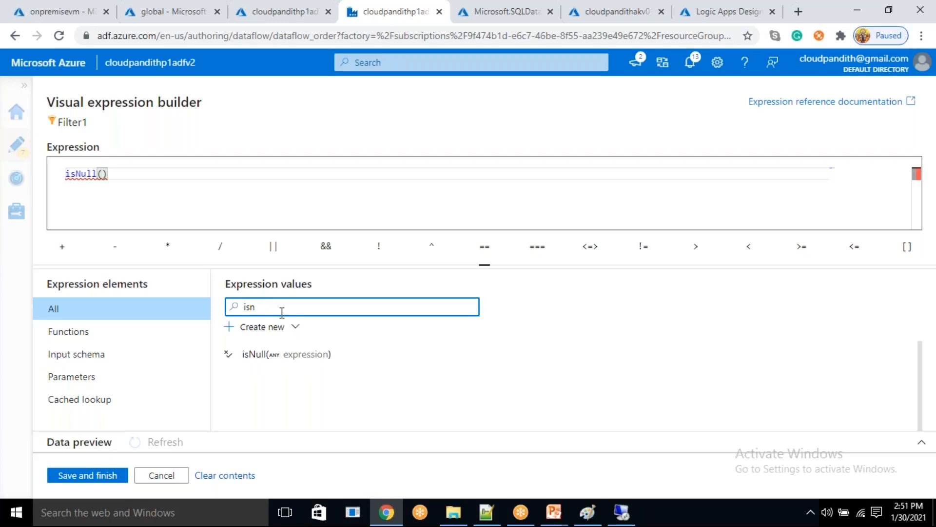
key(BackSpace)
key(BackSpace)
key(BackSpace)
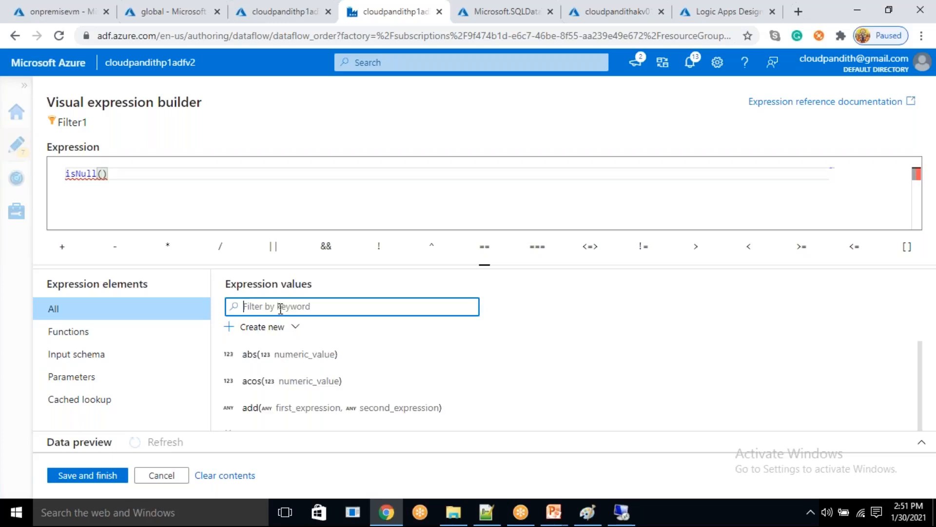
text(not)
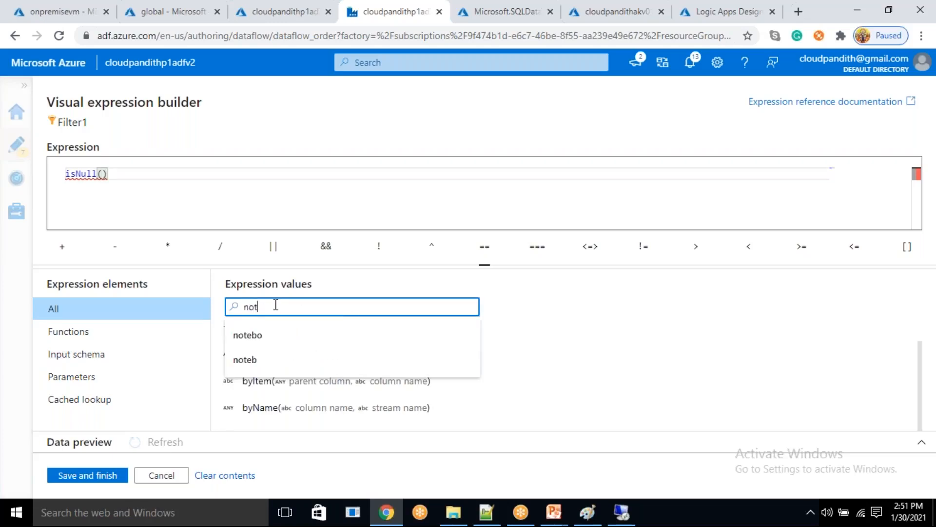
click(555, 312)
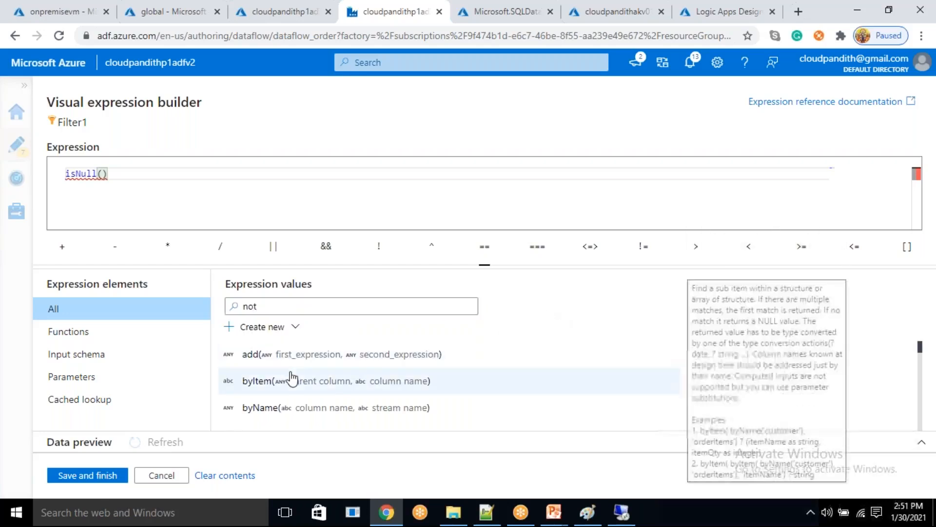
scroll(291, 379, down, 5)
scroll(312, 374, up, 5)
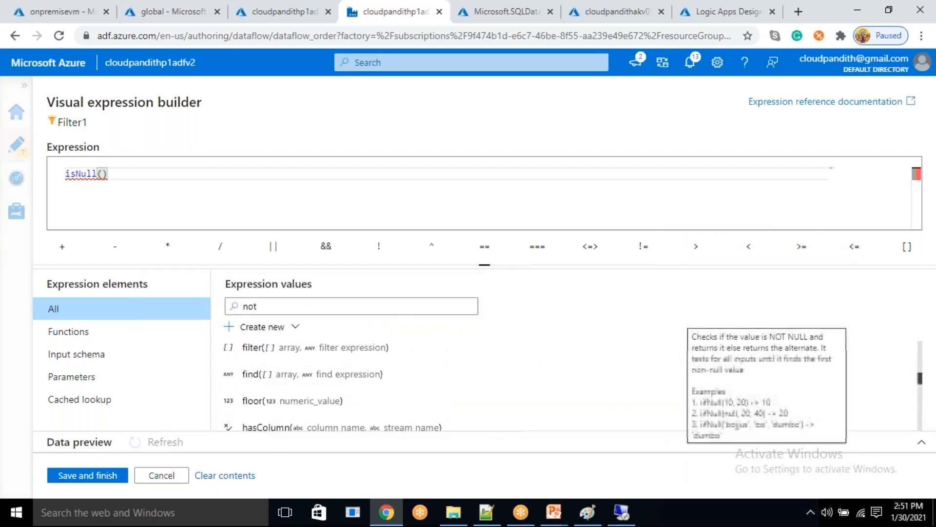
scroll(292, 381, up, 6)
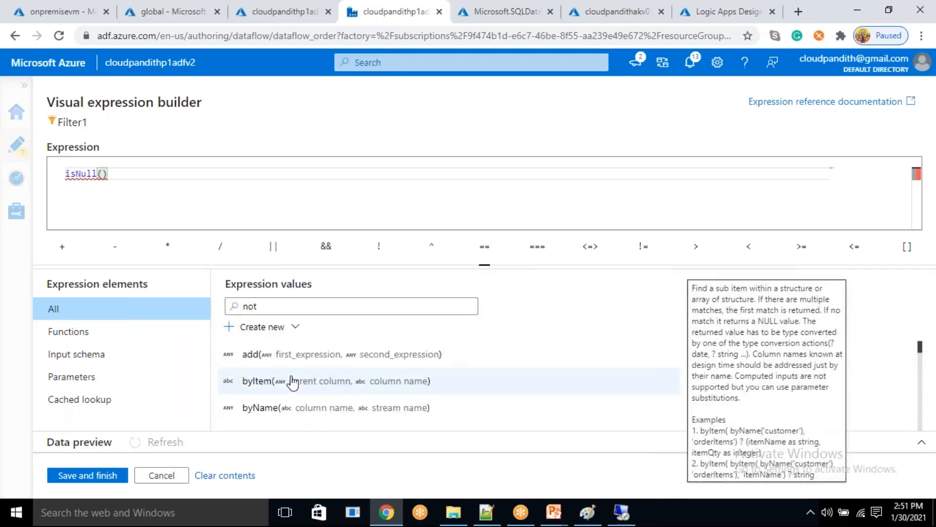
click(283, 304)
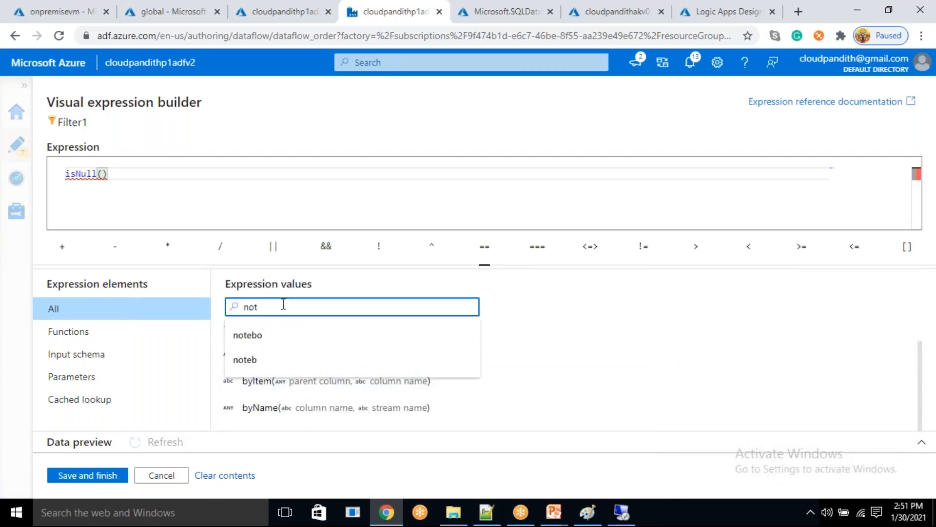
text(()
key(ctrl+a)
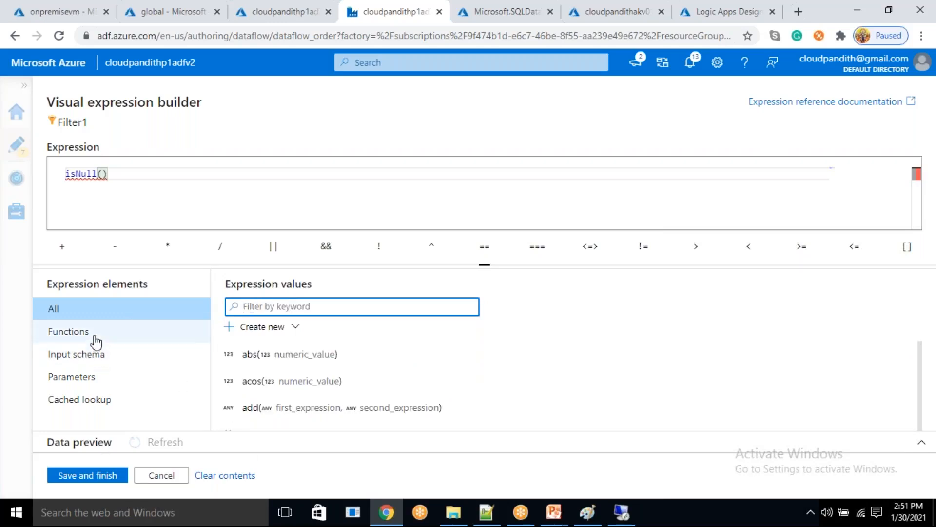
click(921, 347)
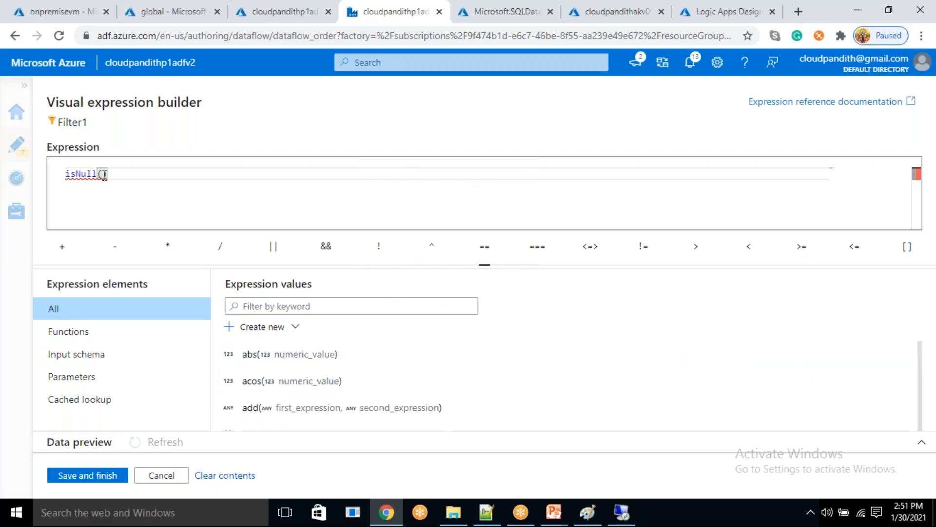
scroll(329, 361, down, 10)
scroll(329, 361, up, 7)
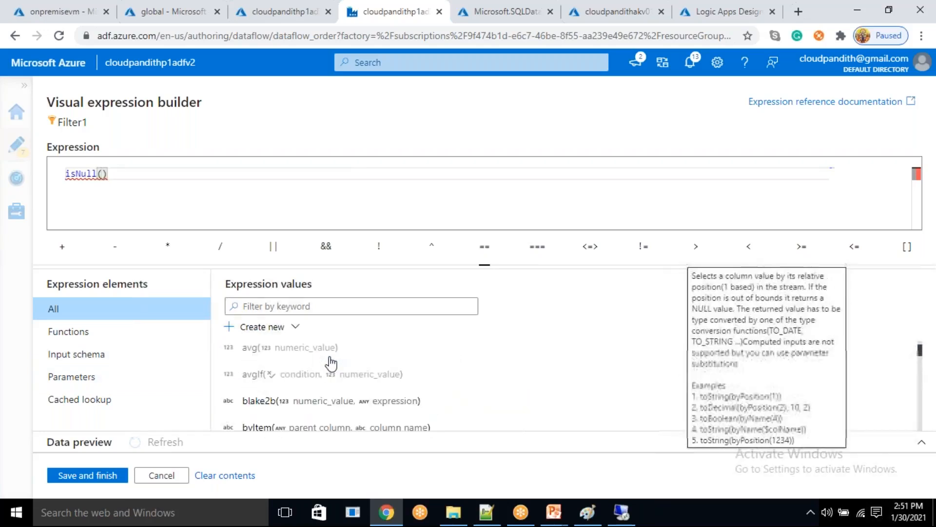
scroll(331, 361, up, 3)
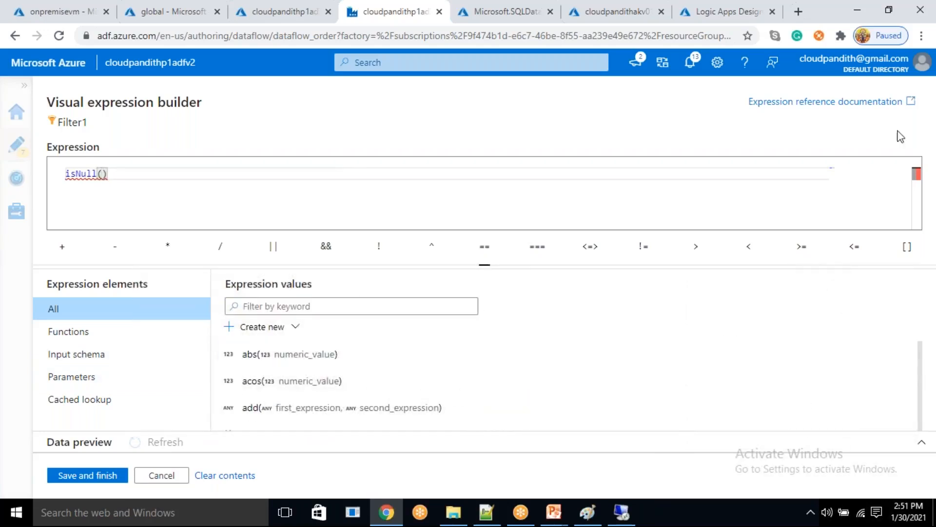
click(155, 477)
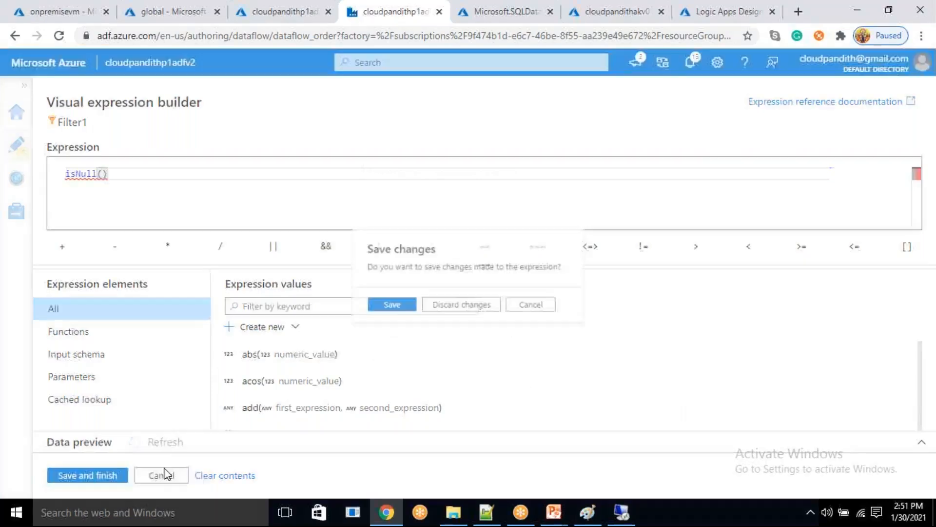
click(458, 308)
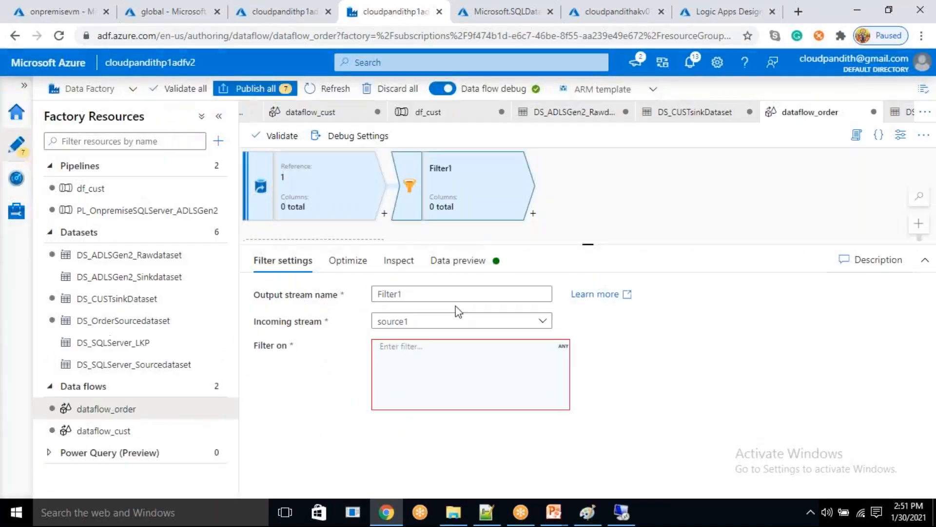
- Import the projection for source1 so the order columns are added to its schema
click(337, 197)
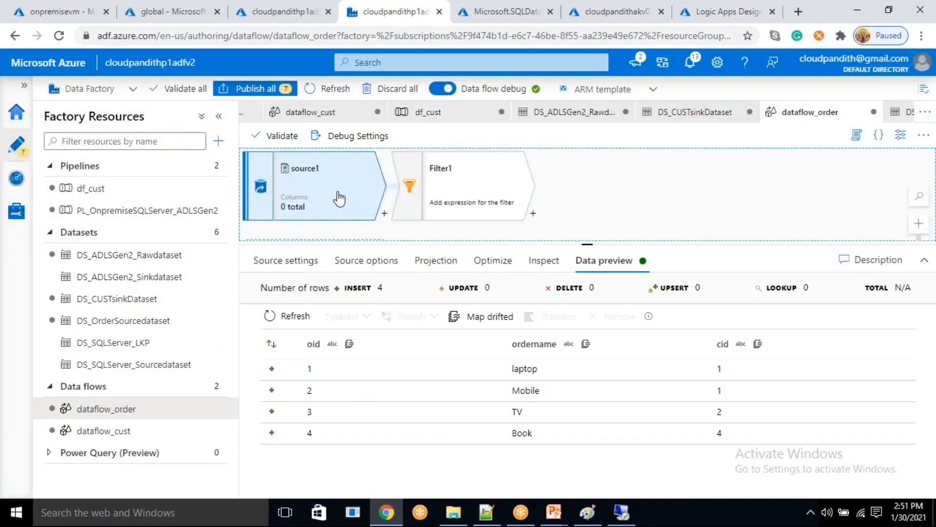
click(432, 261)
click(548, 298)
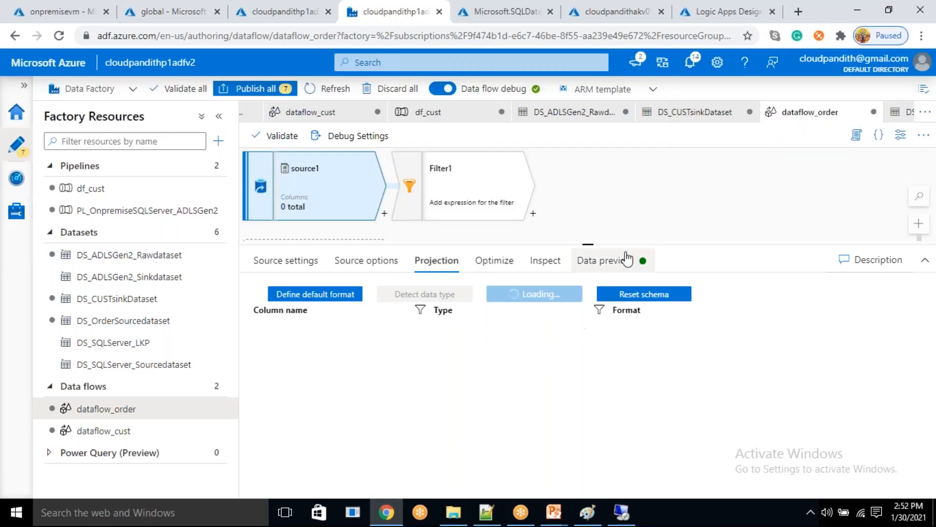
click(605, 260)
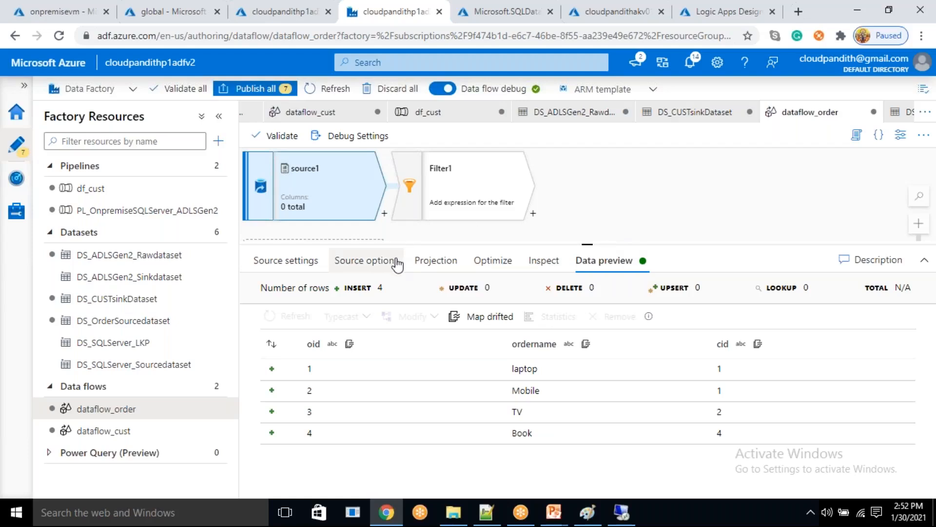
click(429, 259)
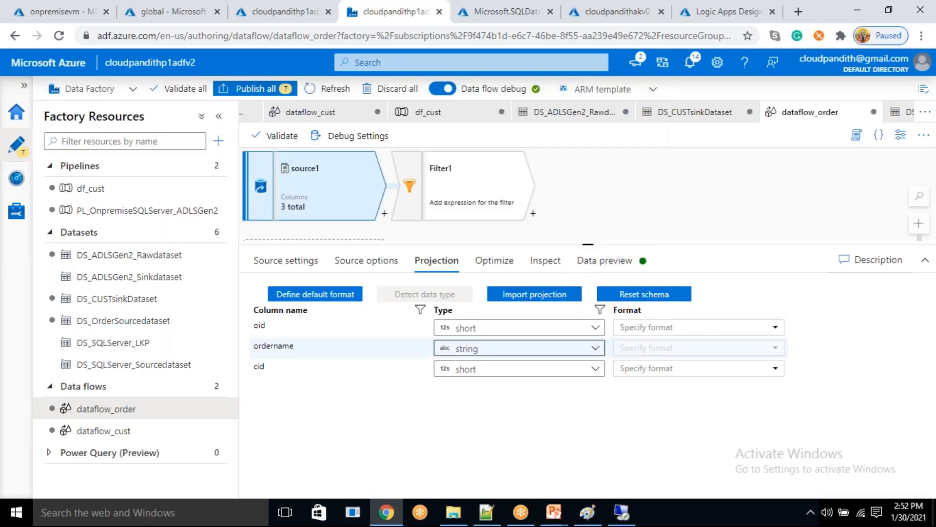
- Set the types of the oid and cid columns in source1's projection to integer
click(529, 328)
click(473, 394)
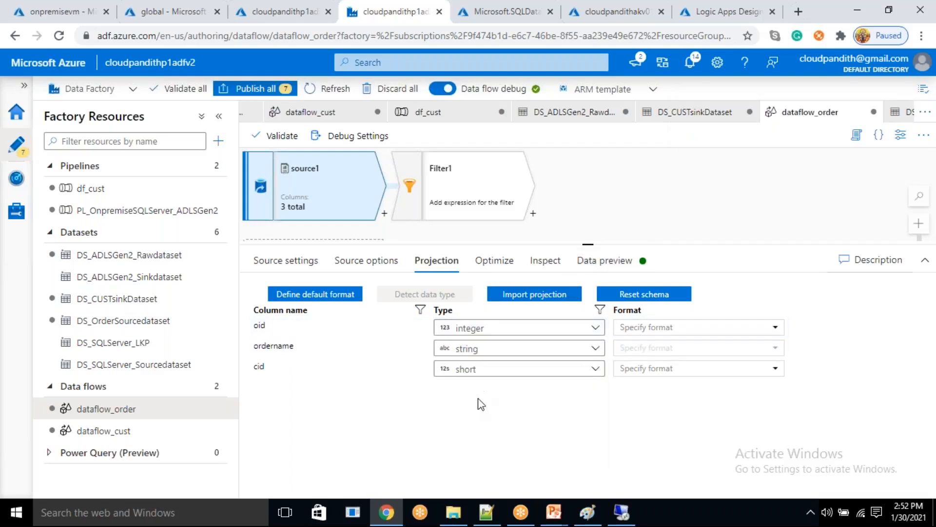
click(487, 369)
click(473, 436)
- Set Filter1's filter expression to isNull(ordername) in the expression builder and save it
click(495, 199)
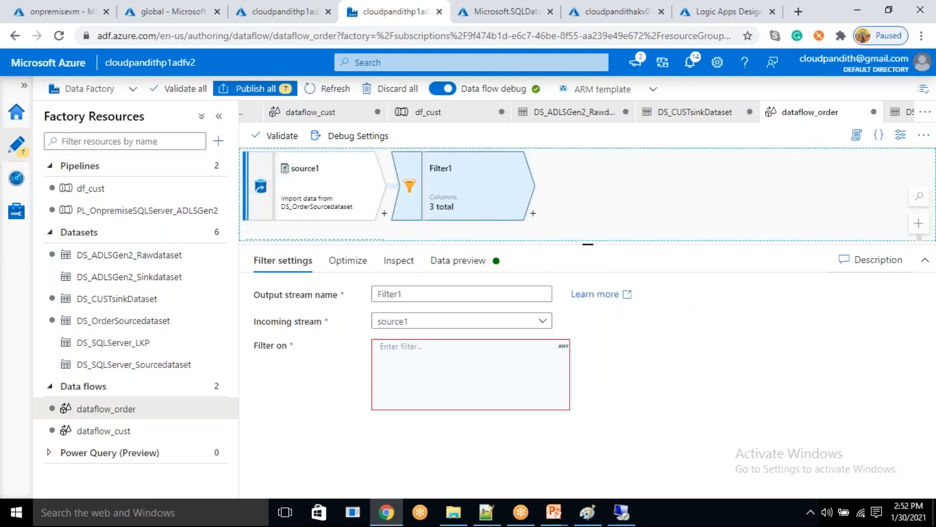
click(406, 402)
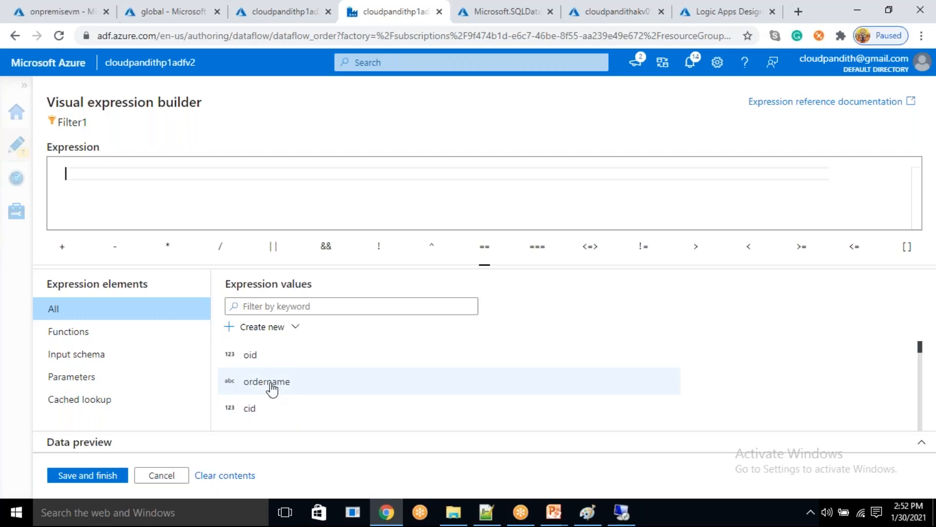
click(293, 307)
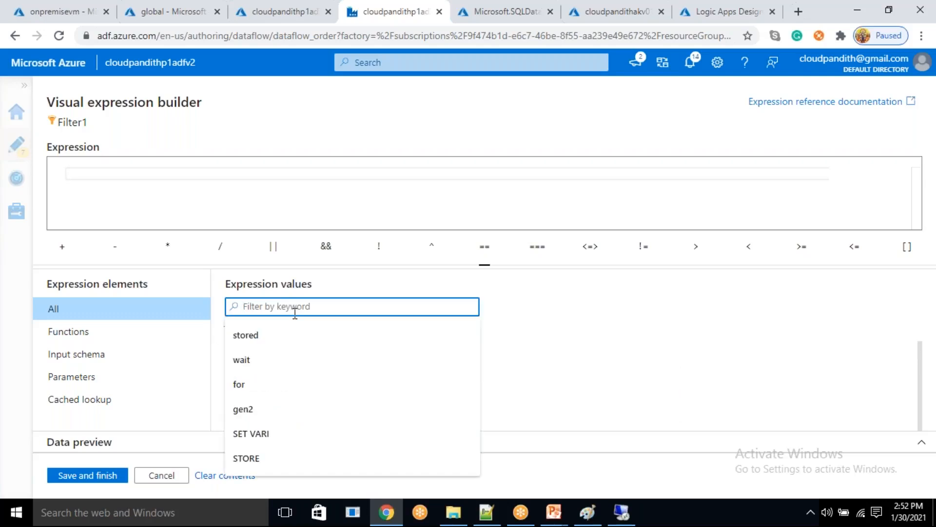
text(isnu)
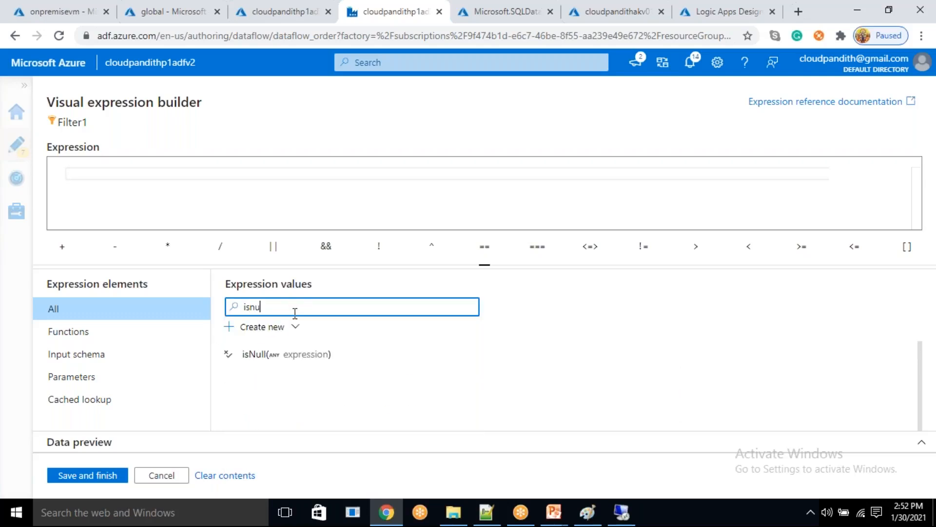
click(265, 357)
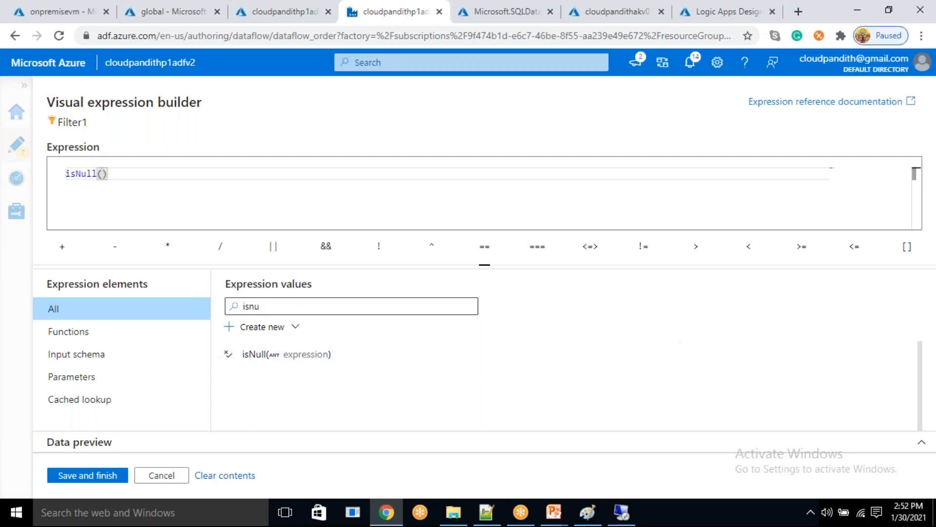
drag(265, 312, 240, 313)
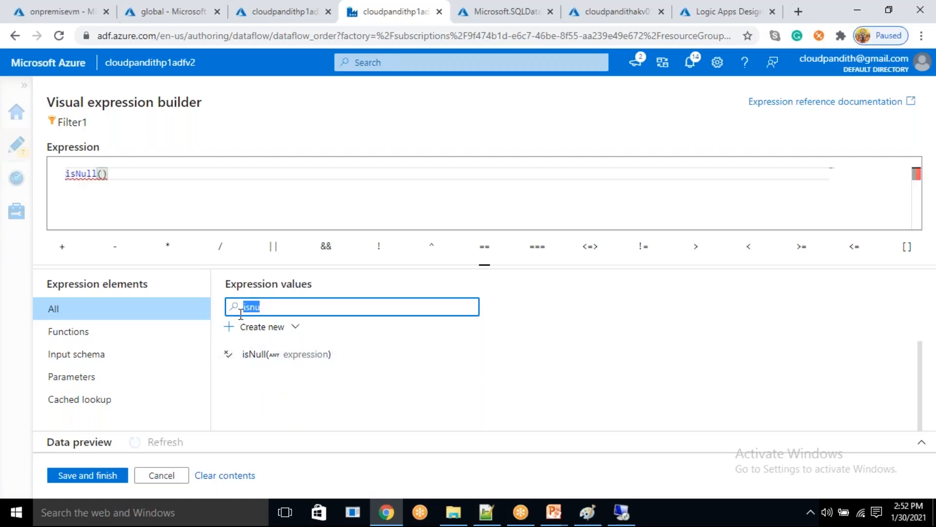
key(BackSpace)
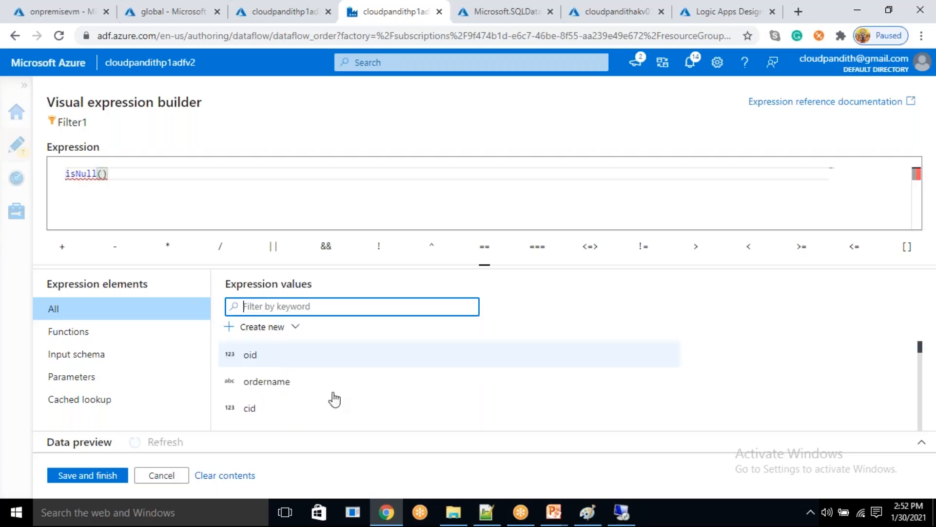
click(279, 385)
double_click(125, 176)
click(189, 181)
mouse_move(88, 172)
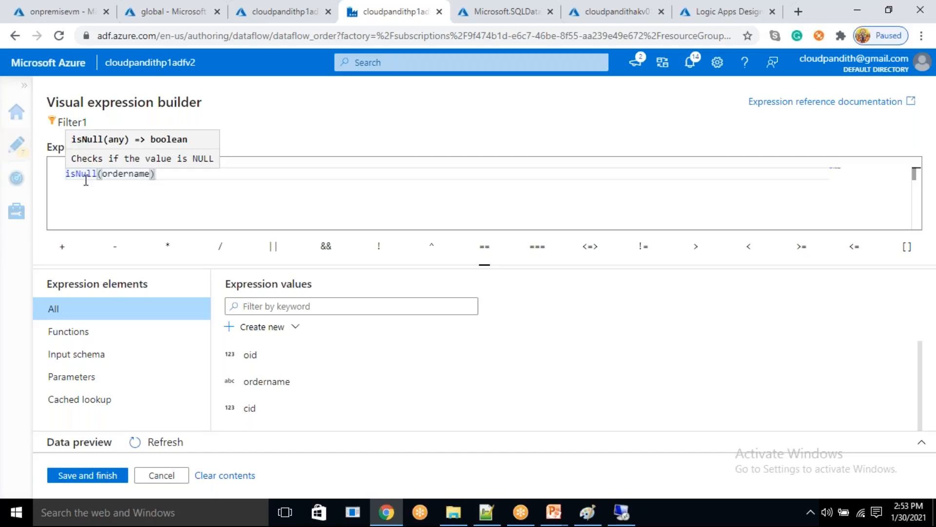
double_click(129, 176)
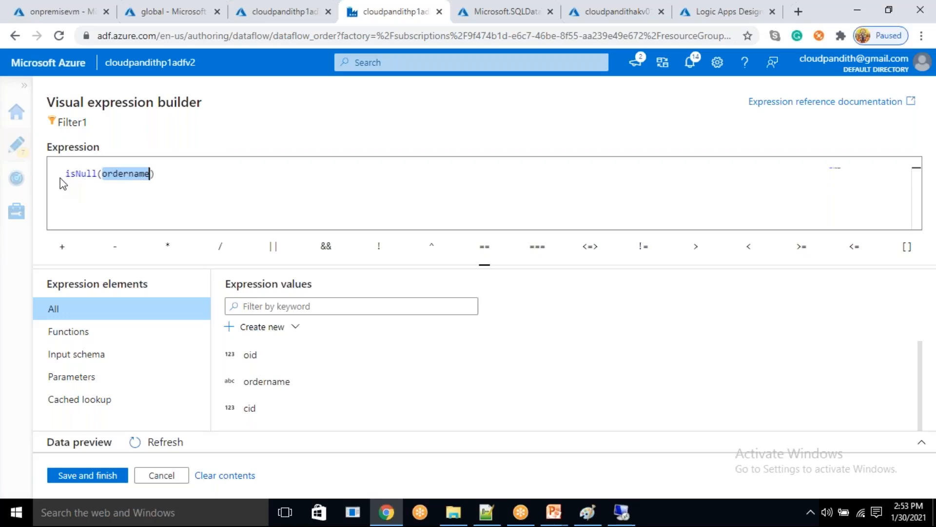
click(91, 480)
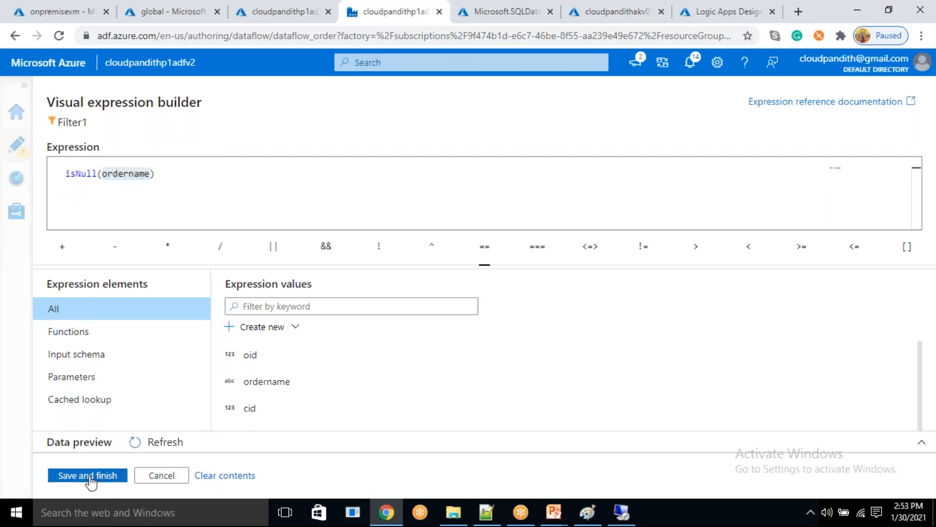
- Refresh Filter1's data preview and compare its output with source1's data preview
click(457, 260)
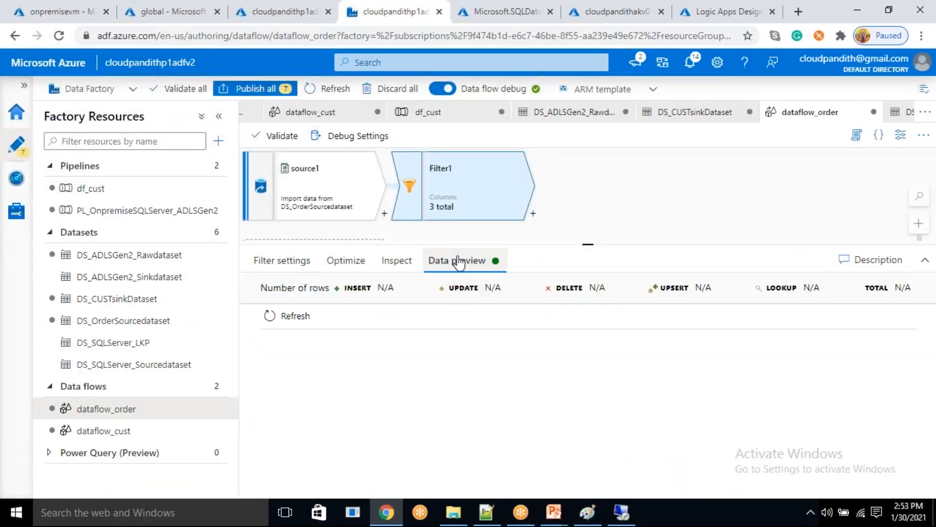
click(313, 319)
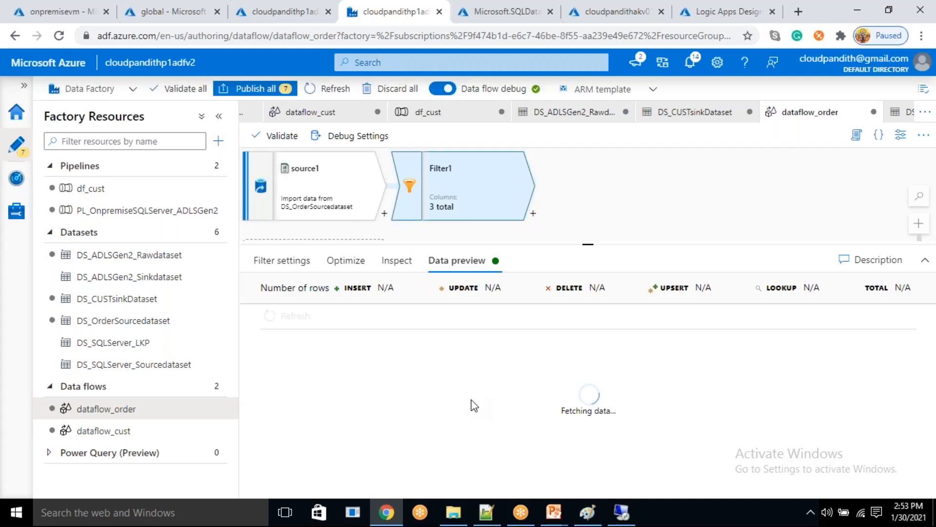
click(316, 188)
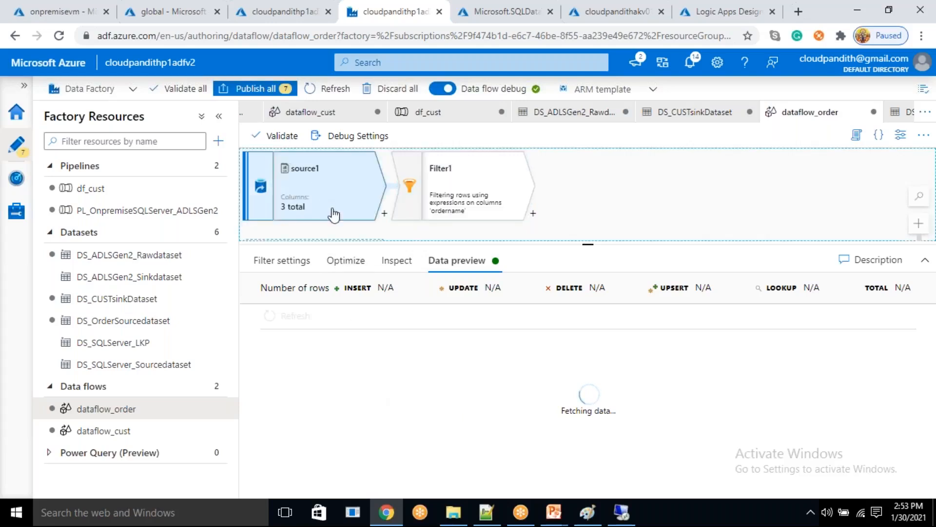
click(634, 267)
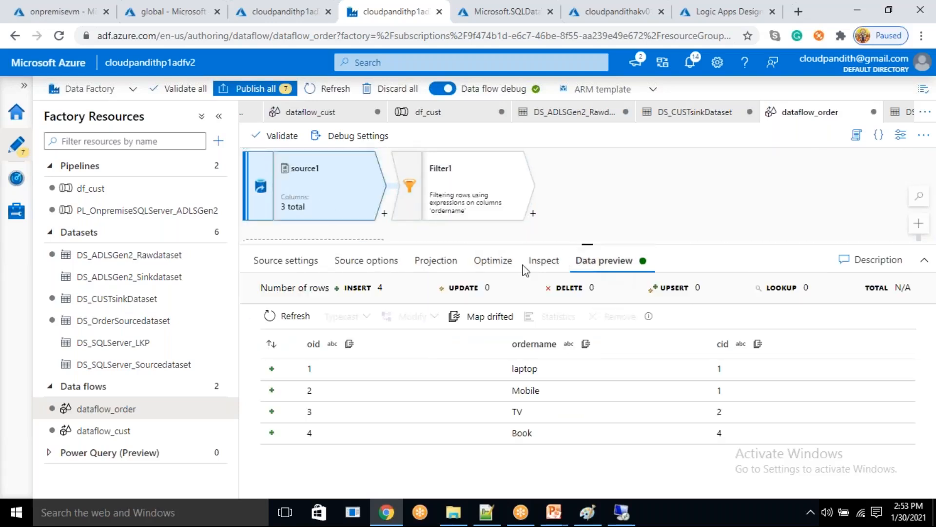
click(461, 166)
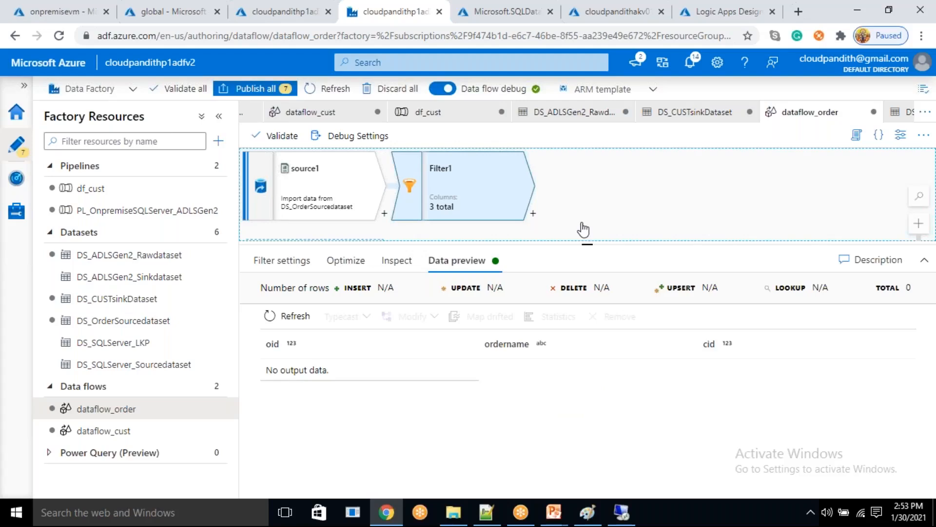
- Change Filter1's expression to not(isNull(ordername)), save it, and refresh the filter's data preview
click(295, 268)
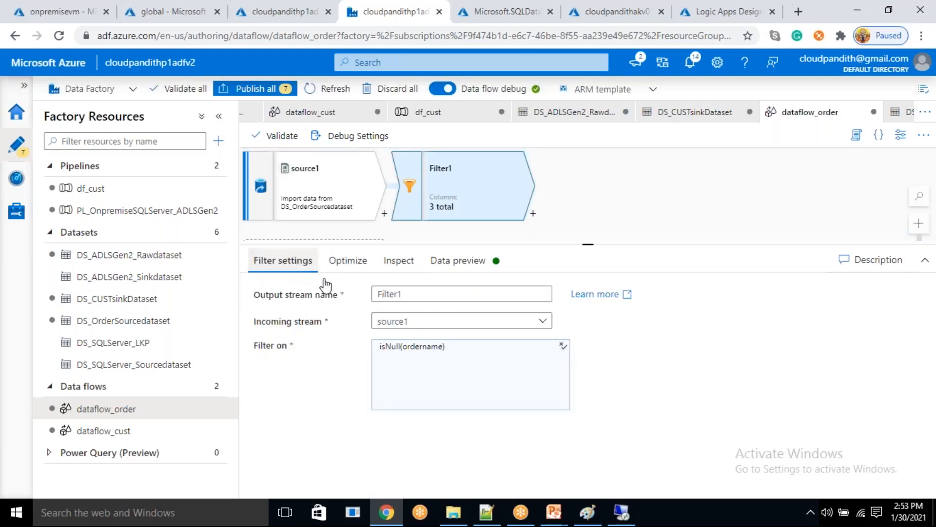
click(464, 363)
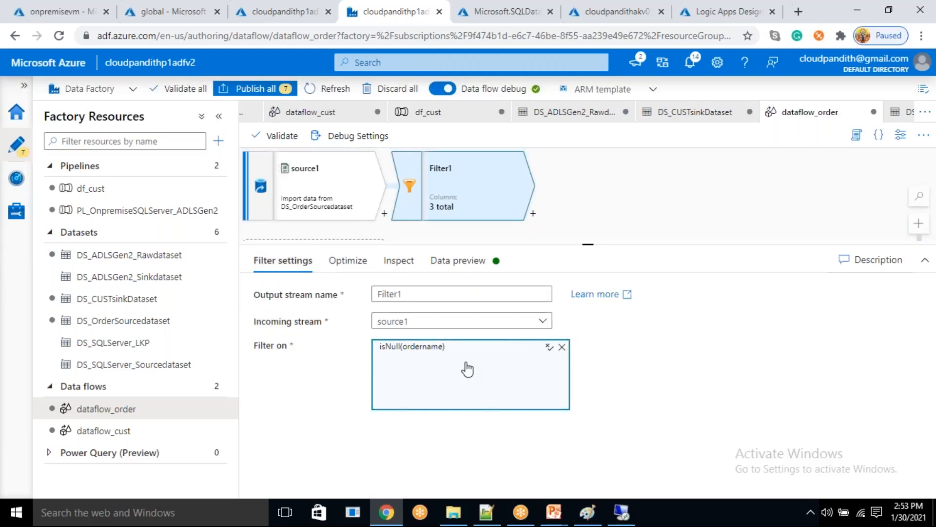
click(467, 368)
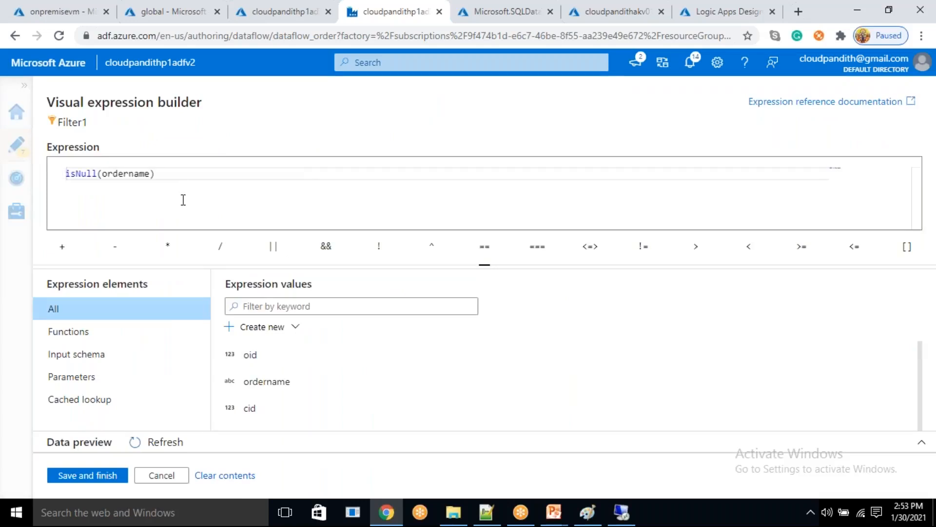
text(not()
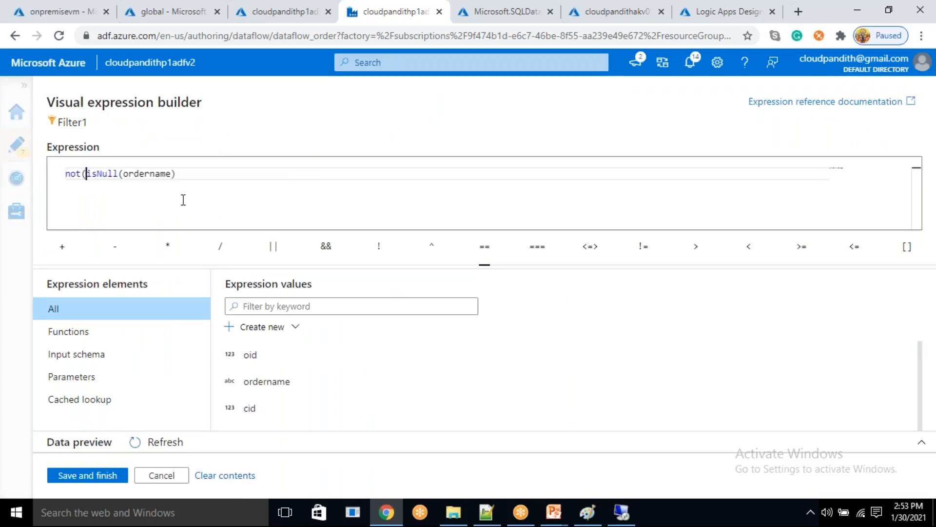
key(End)
text())
mouse_move(78, 173)
mouse_move(88, 174)
mouse_down()
mouse_move(107, 174)
mouse_move(67, 174)
mouse_move(79, 173)
mouse_up()
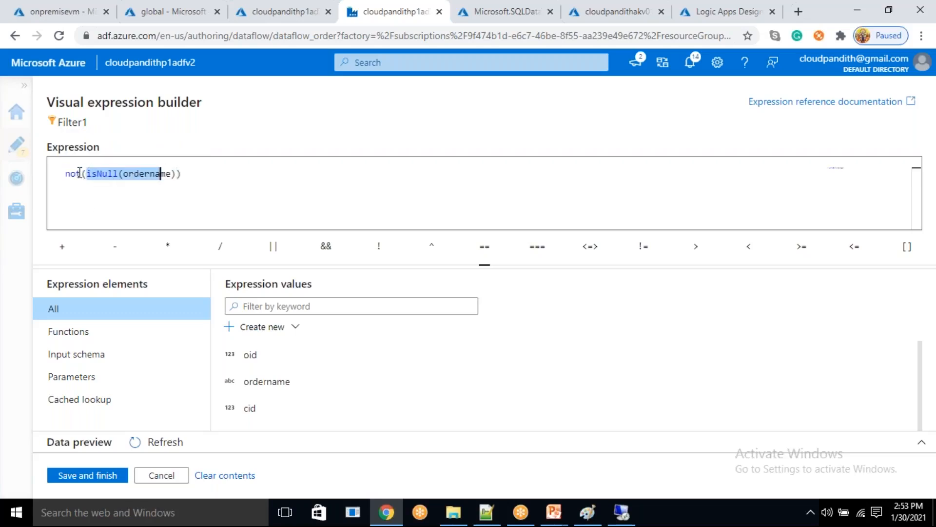
double_click(74, 174)
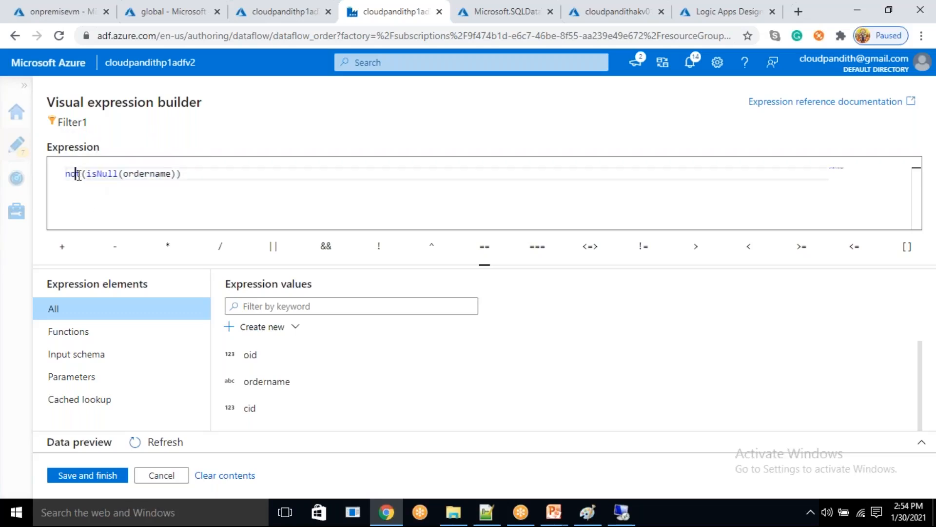
click(104, 475)
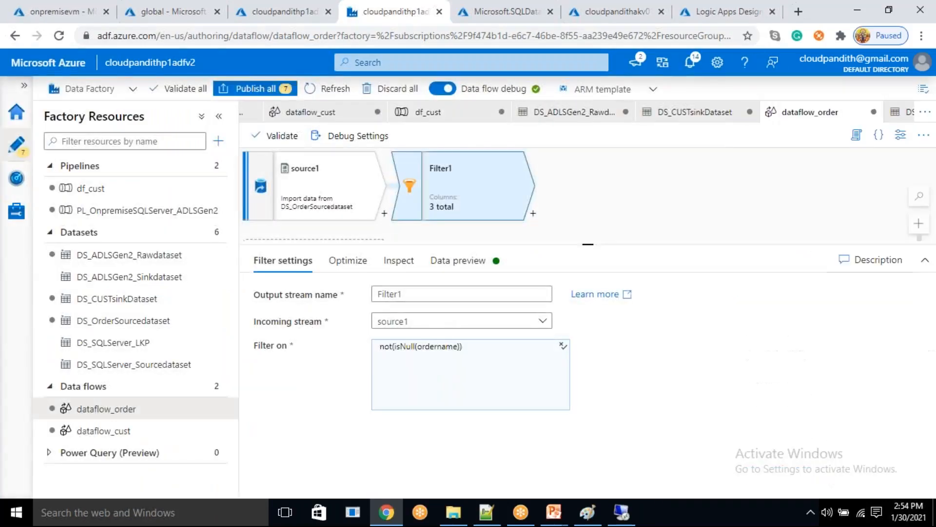
click(469, 263)
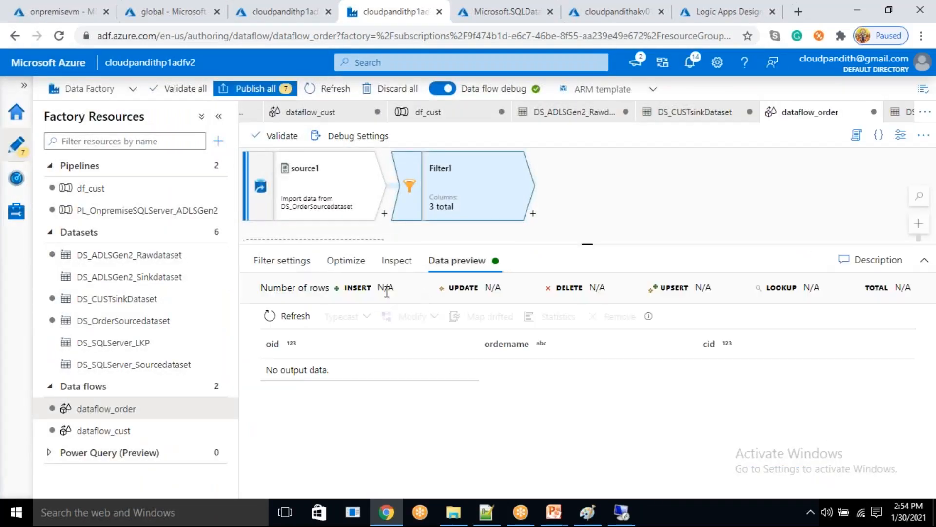
click(283, 322)
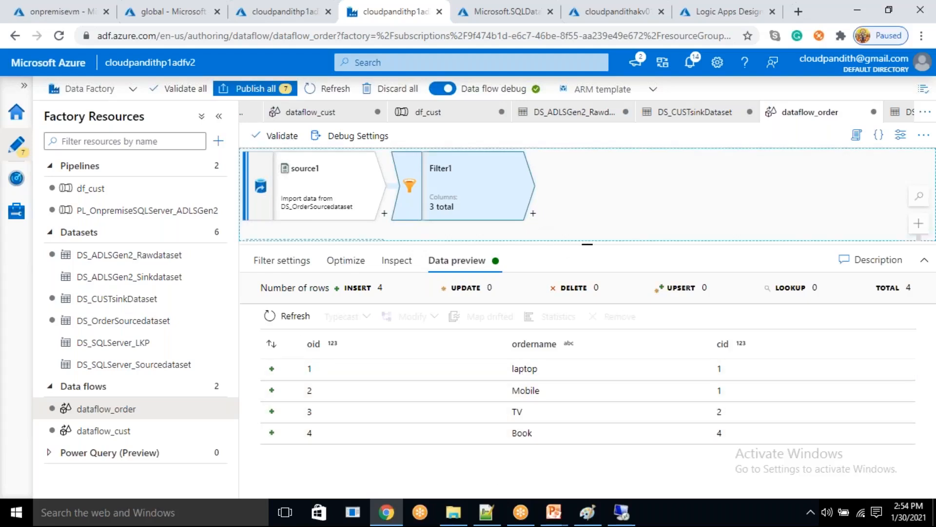
- Add a Sink transformation after Filter1 in dataflow_order
click(533, 214)
scroll(609, 322, down, 4)
scroll(591, 426, down, 1)
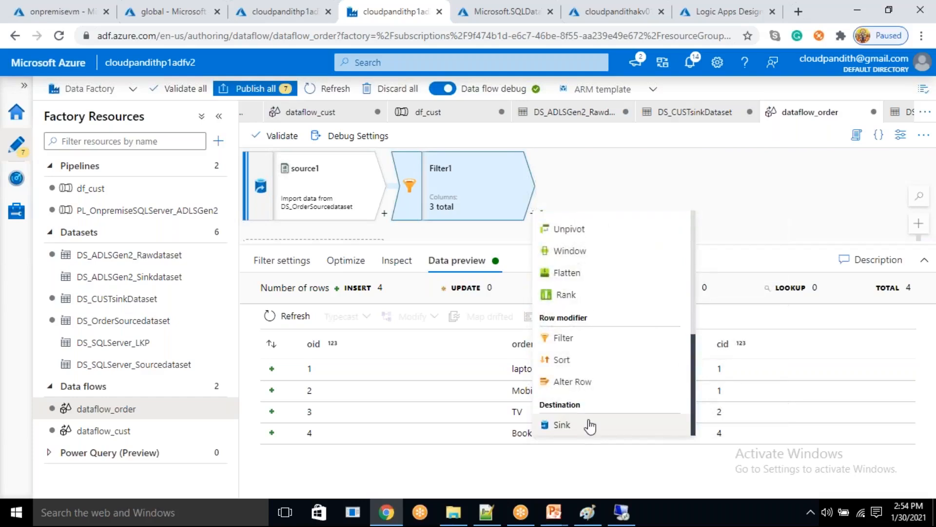
click(590, 425)
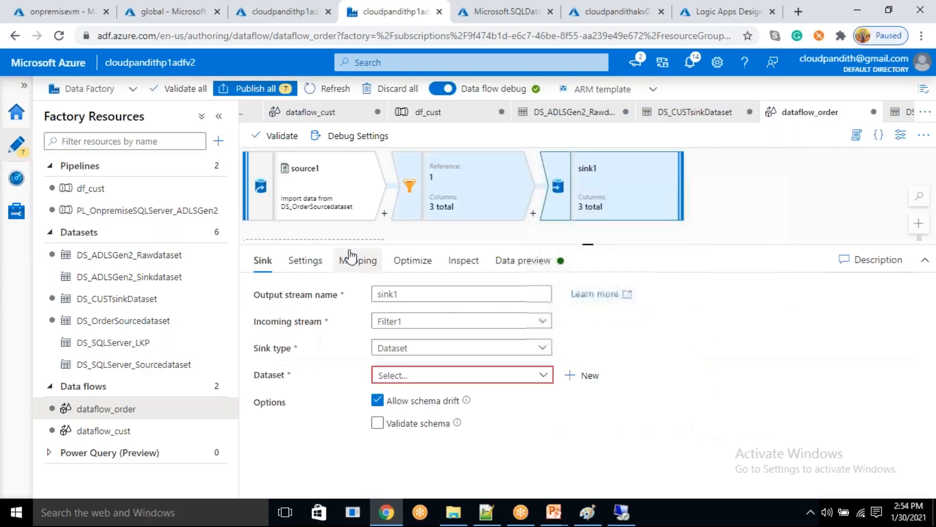
- Start a new dataset for sink1 using Azure Data Lake Storage Gen2 and the DelimitedText format
click(598, 381)
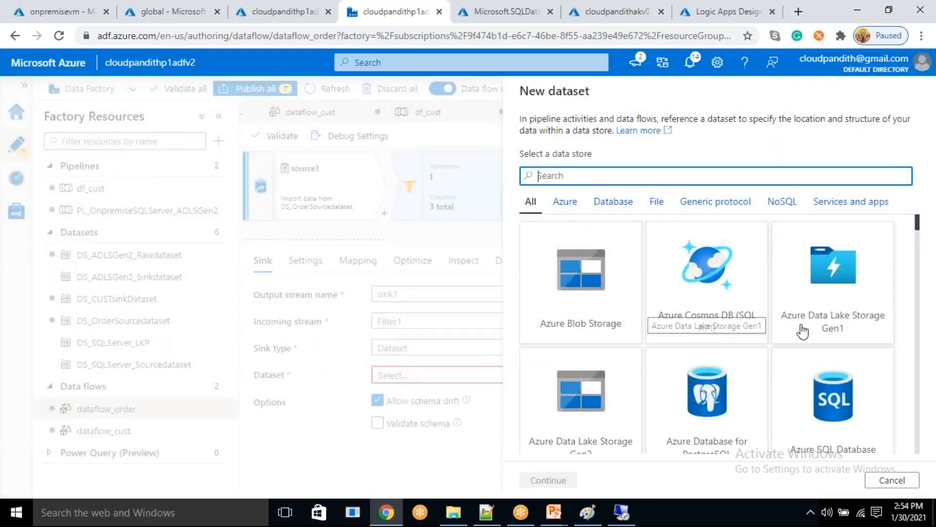
scroll(801, 330, down, 3)
scroll(802, 332, up, 2)
click(569, 176)
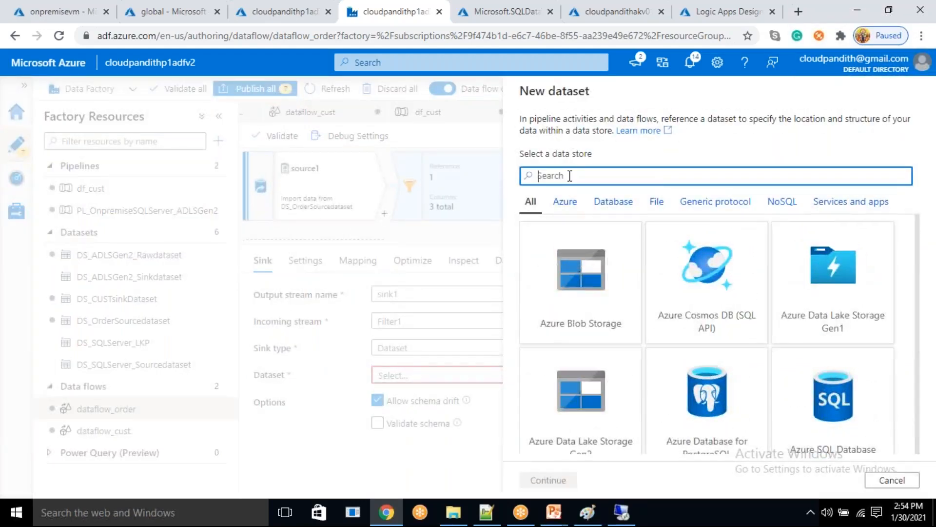
text(gen2)
click(580, 294)
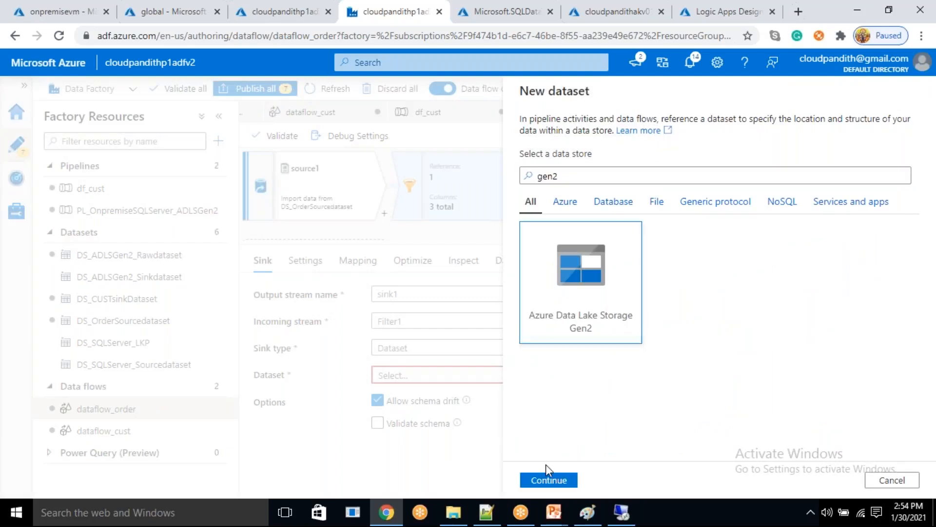
click(548, 481)
click(717, 244)
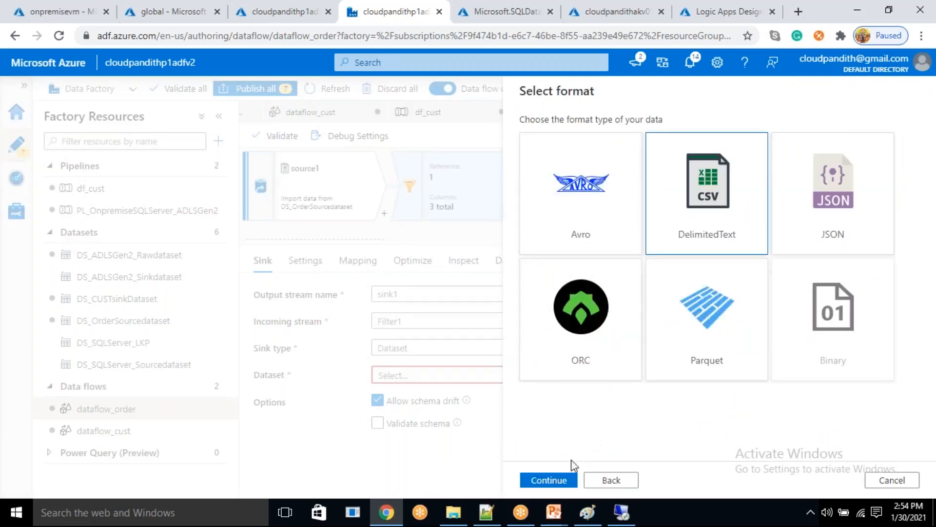
click(549, 481)
- Name the new sink dataset DS_Ordersinkdataset
drag(646, 131, 351, 113)
key(BackSpace)
text(DS_ADLSG)
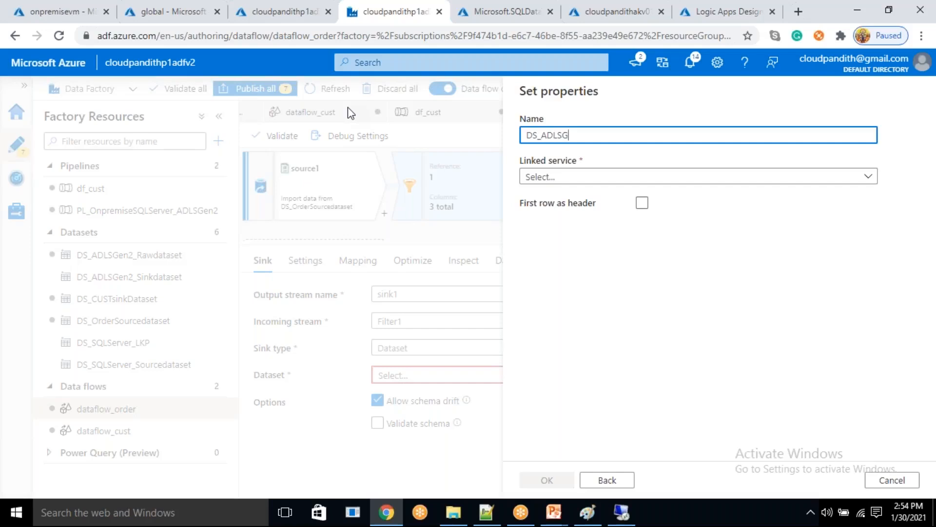
text(en2sinkdataset)
key(BackSpace)
key(BackSpace)
key(BackSpace)
key(BackSpace)
key(BackSpace)
key(BackSpace)
key(BackSpace)
key(BackSpace)
text(ORde)
key(BackSpace)
key(BackSpace)
key(BackSpace)
text(rdersinkdataset)
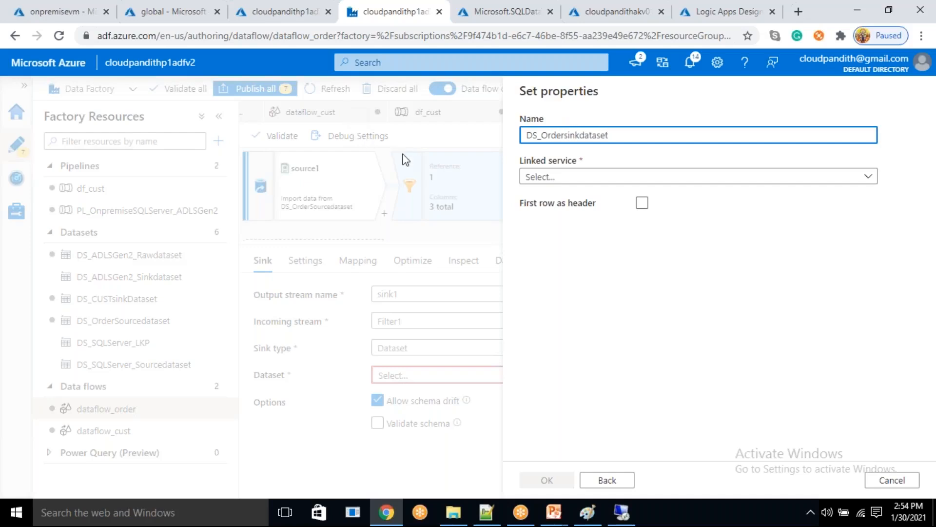
- Set the dataset's linked service to LS_ADLSGen2_Connection and treat the first row as header
click(616, 176)
click(614, 266)
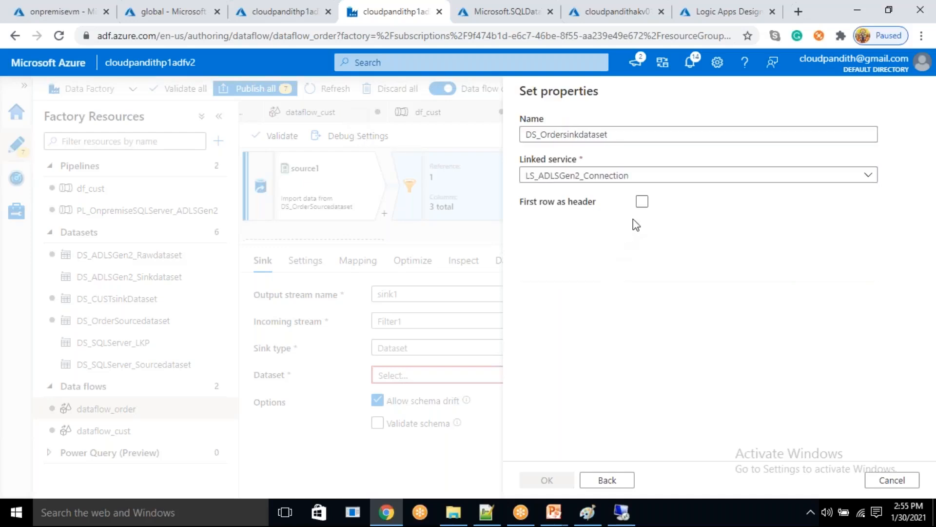
click(642, 239)
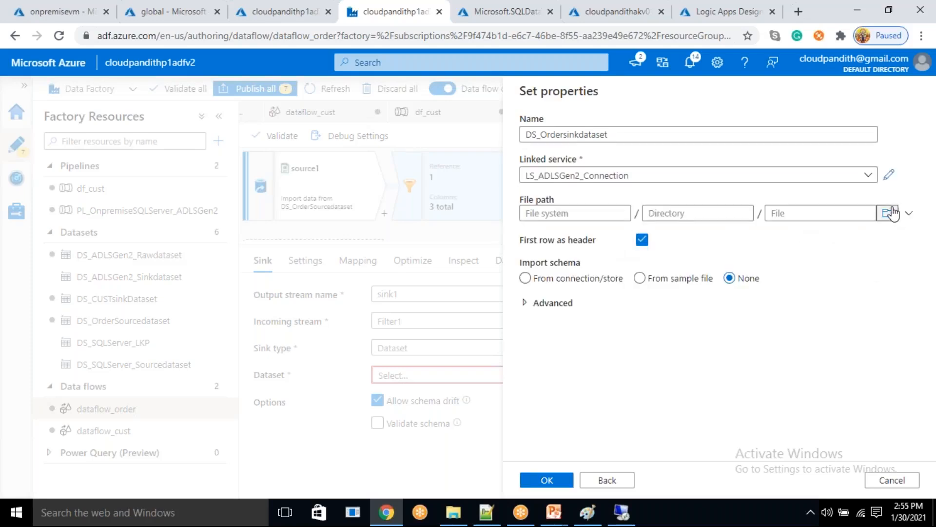
- Set the new dataset's file path to the processeddate folder in the global file system and create the dataset
click(888, 213)
click(609, 174)
double_click(609, 175)
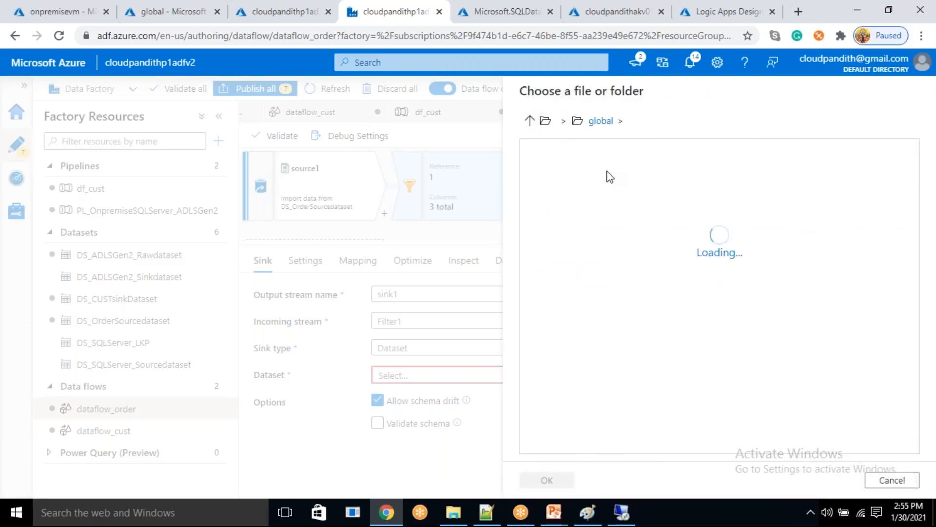
double_click(618, 175)
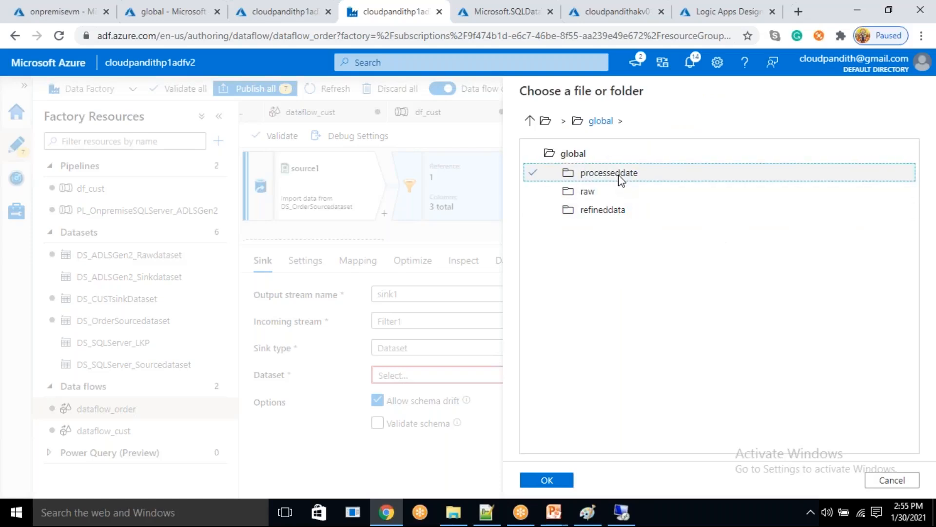
double_click(621, 183)
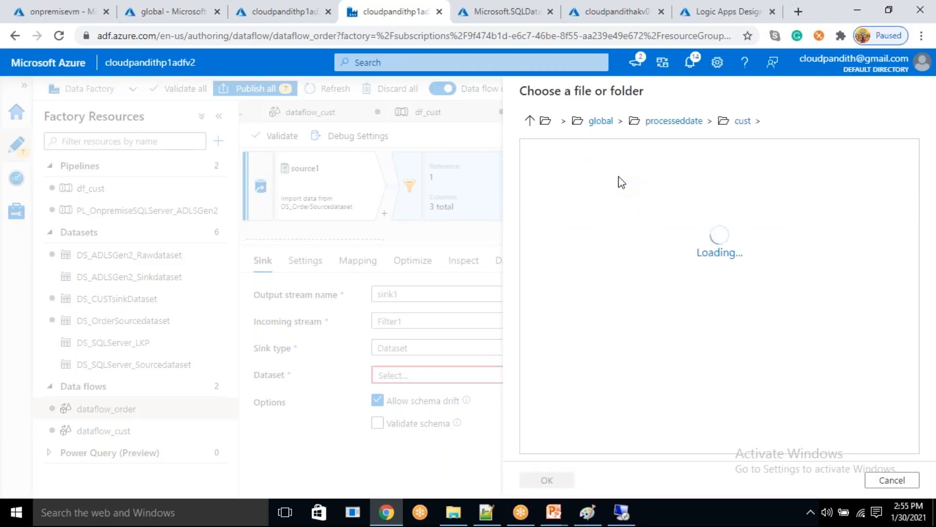
click(674, 128)
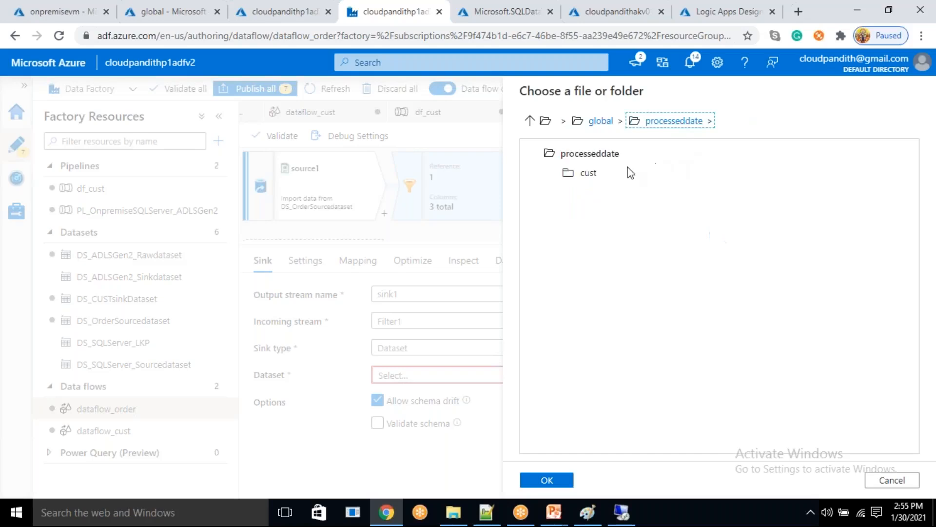
click(560, 480)
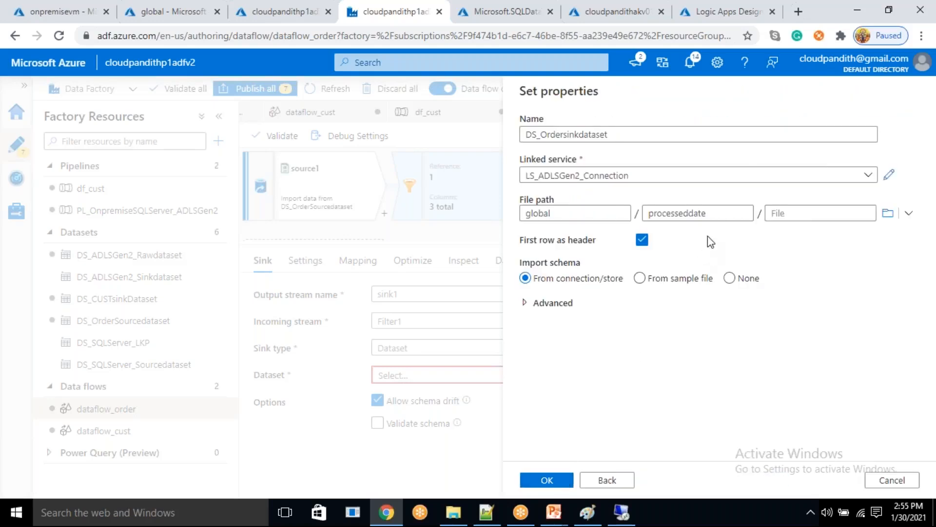
click(562, 482)
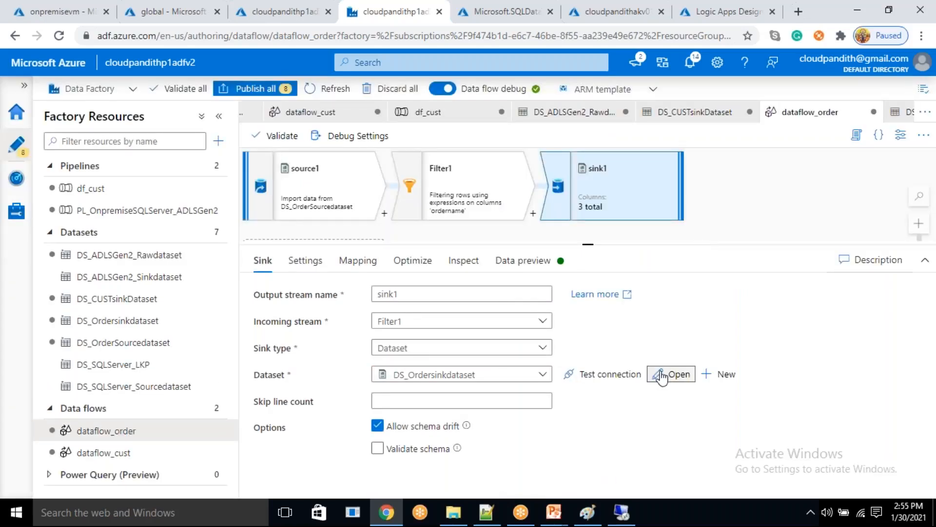
- Open DS_Ordersinkdataset from sink1 and add a string parameter named sinkdate
click(661, 375)
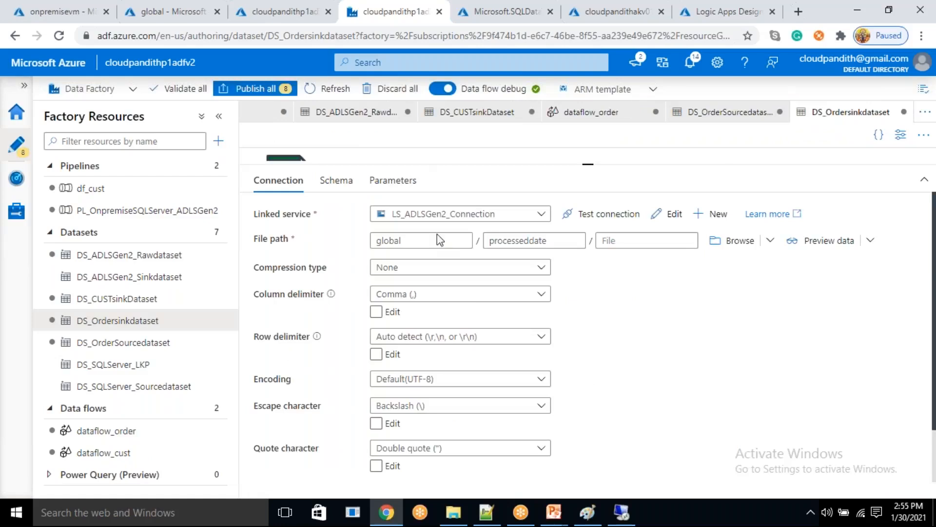
click(569, 264)
drag(519, 263, 552, 262)
click(560, 262)
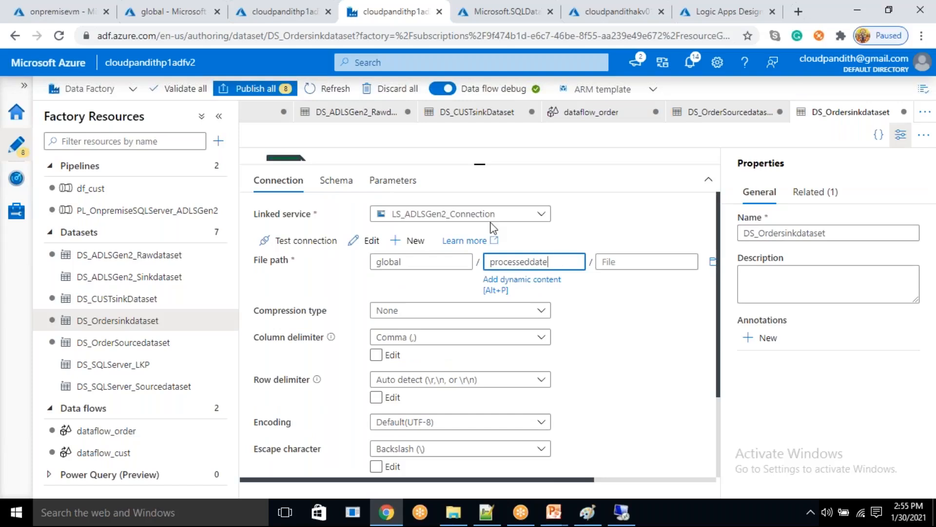
click(399, 184)
click(277, 212)
click(314, 269)
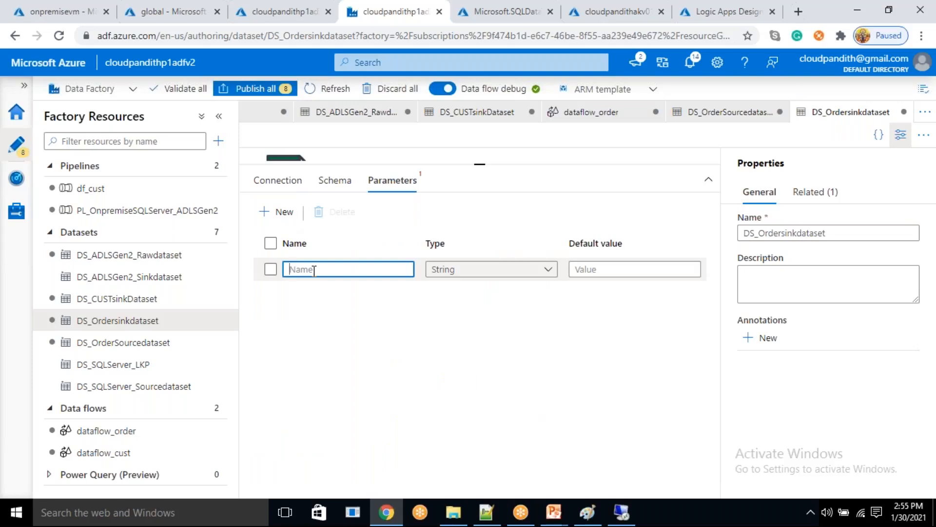
text(sinkdate)
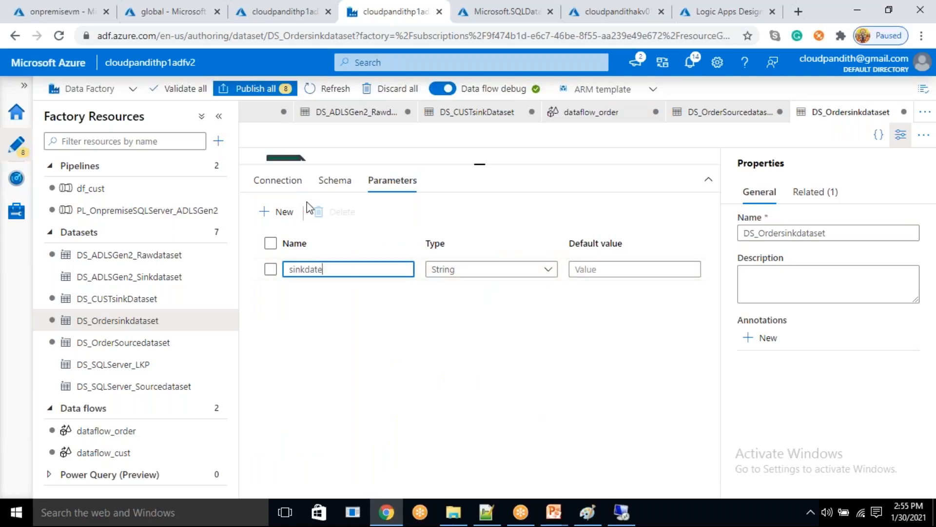
- Open the dynamic content of the dataset's directory path and extend it to processeddate/order/
click(278, 180)
click(552, 262)
double_click(553, 262)
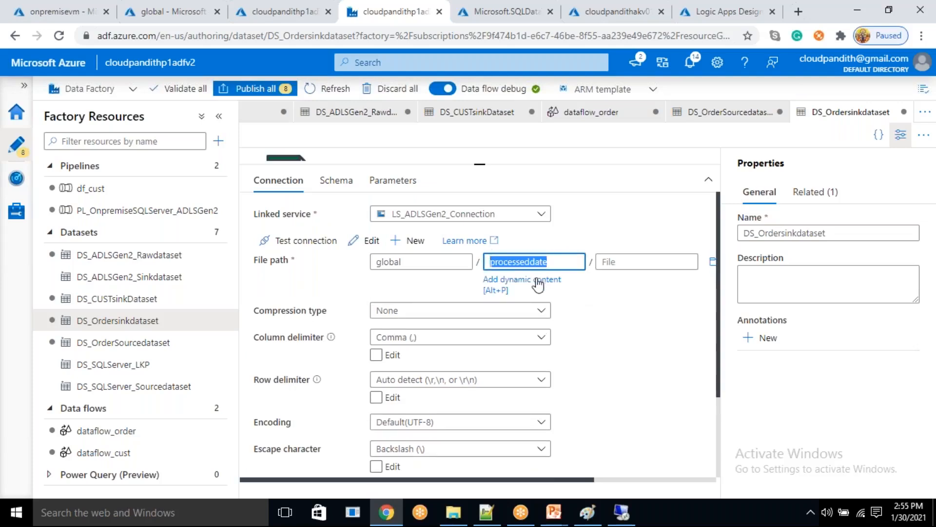
click(538, 282)
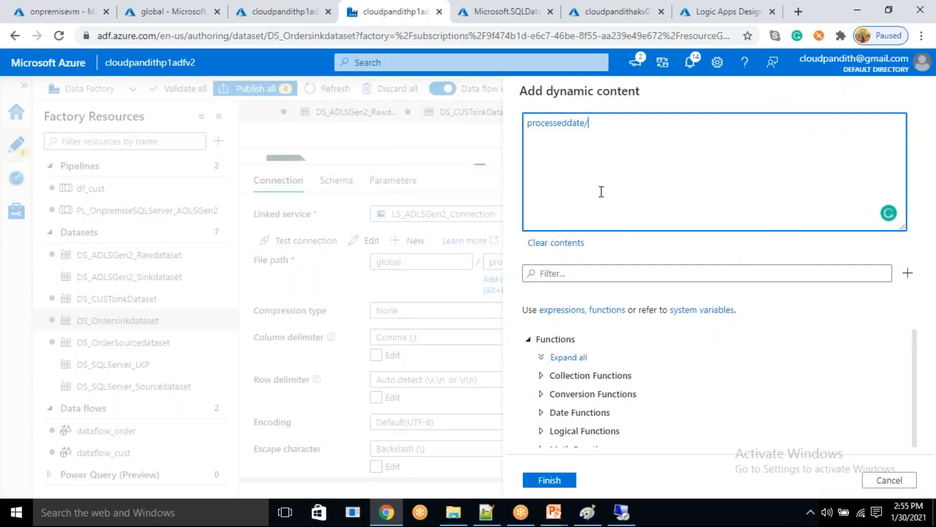
text(/order/)
- Append @{formatDateTime(dataset().sinkdate,'yyyy')} to the directory expression, without an @ before processeddate
click(583, 275)
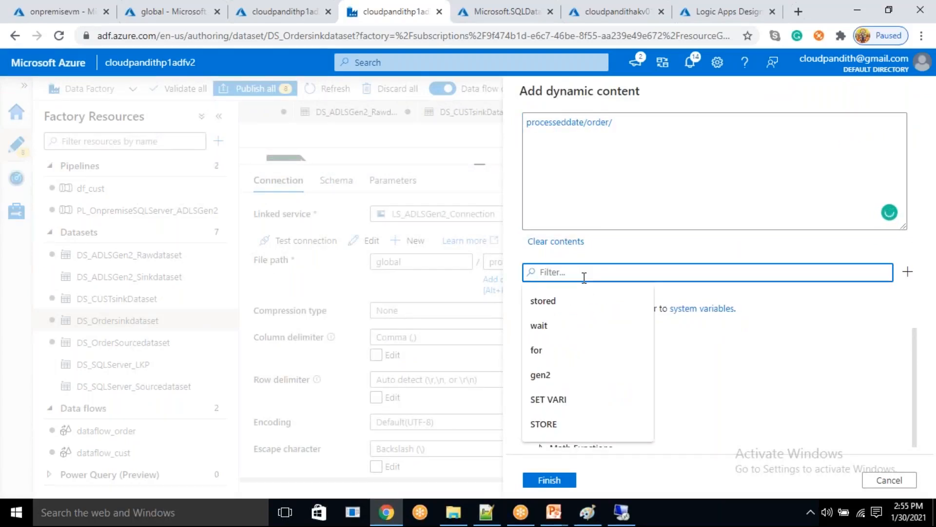
text(fformat)
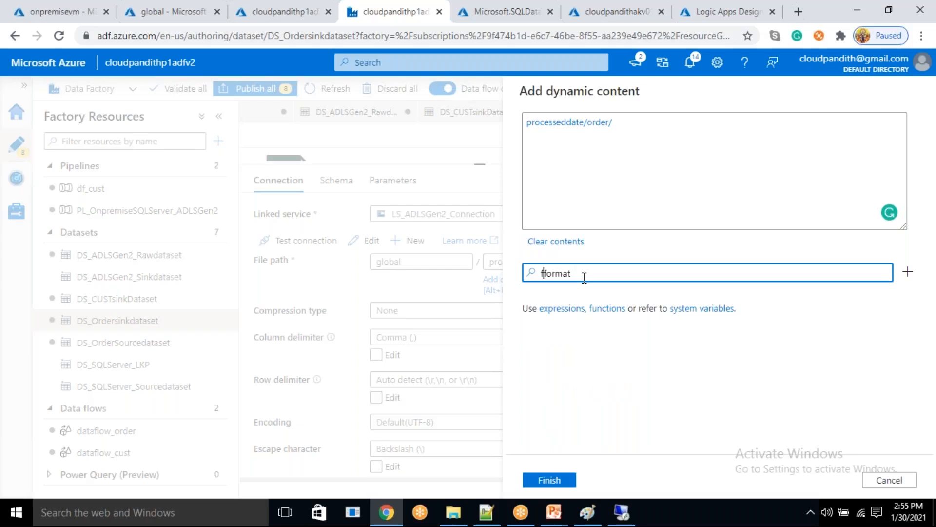
key(BackSpace)
scroll(629, 395, down, 3)
click(632, 431)
scroll(643, 418, up, 1)
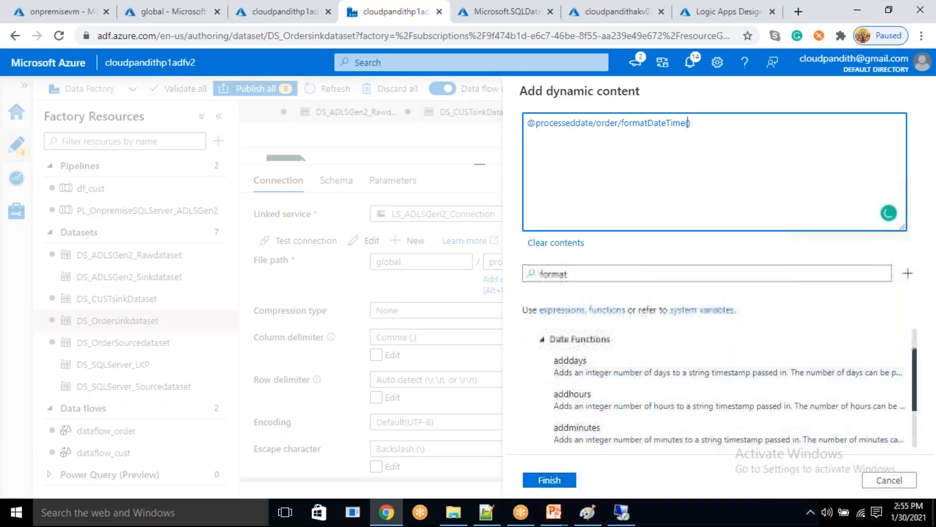
drag(587, 274, 503, 265)
key(BackSpace)
scroll(653, 414, down, 3)
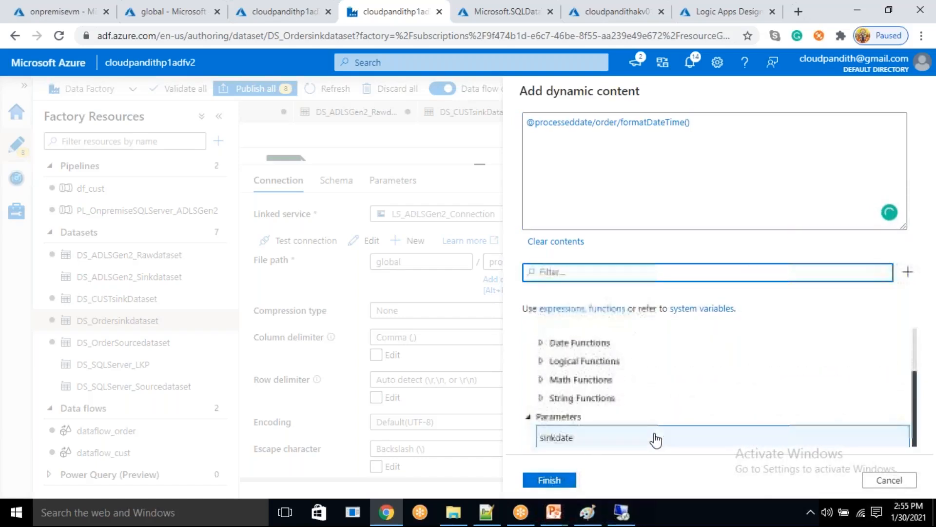
click(646, 440)
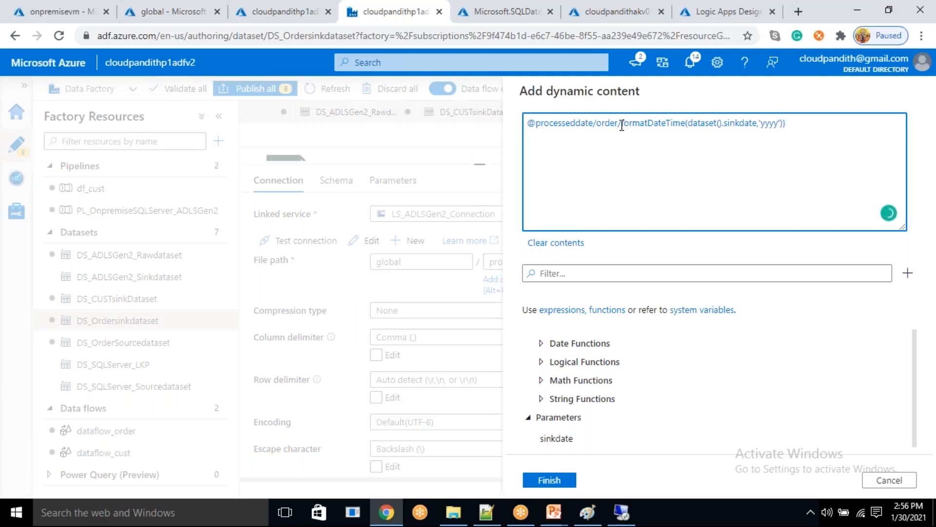
text(@{)
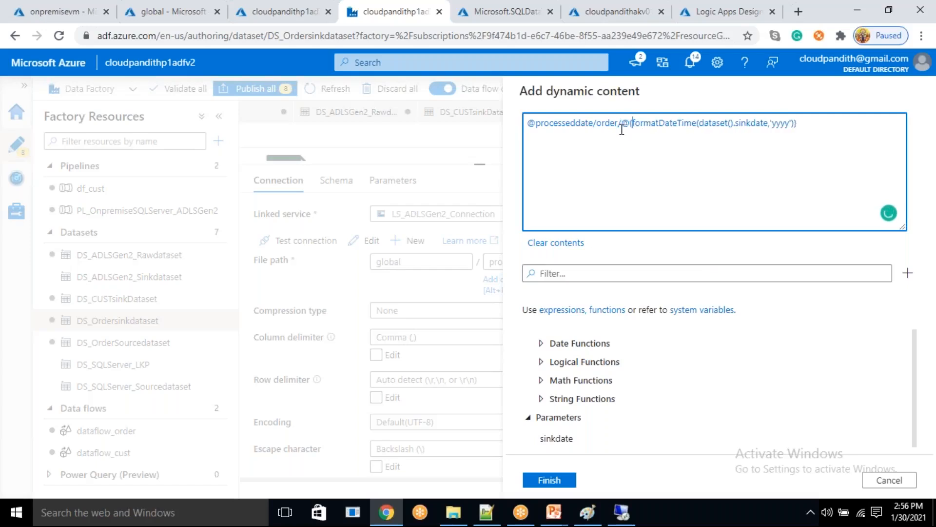
key(BackSpace)
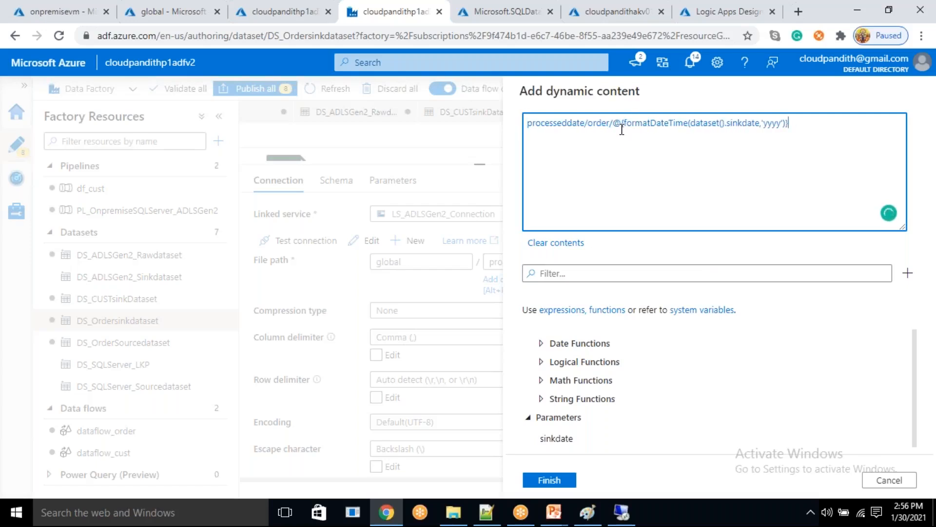
- Append two slash-separated copies of the formatDateTime expression using 'MM' and 'dd', and apply the directory path
key(shift+End)
key(ctrl+c)
key(End)
key(ctrl+v)
text(/)
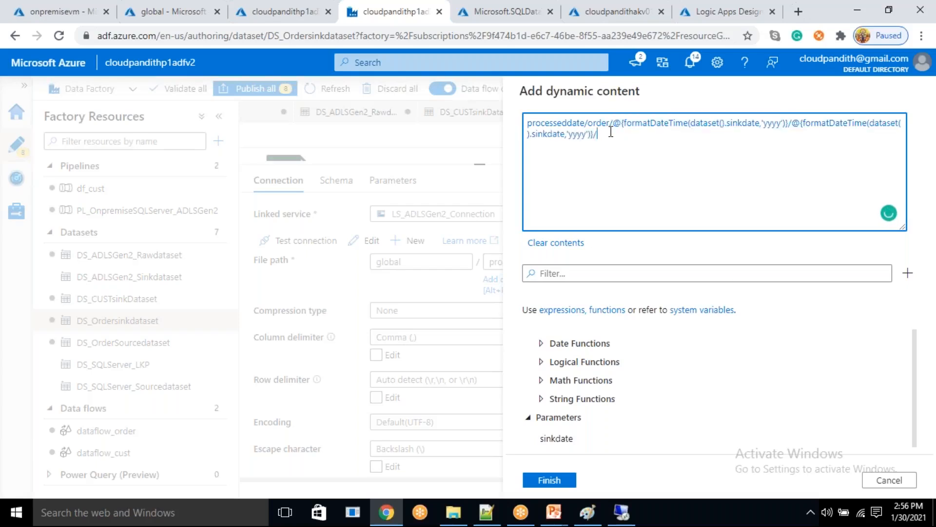
key(ctrl+v)
double_click(576, 139)
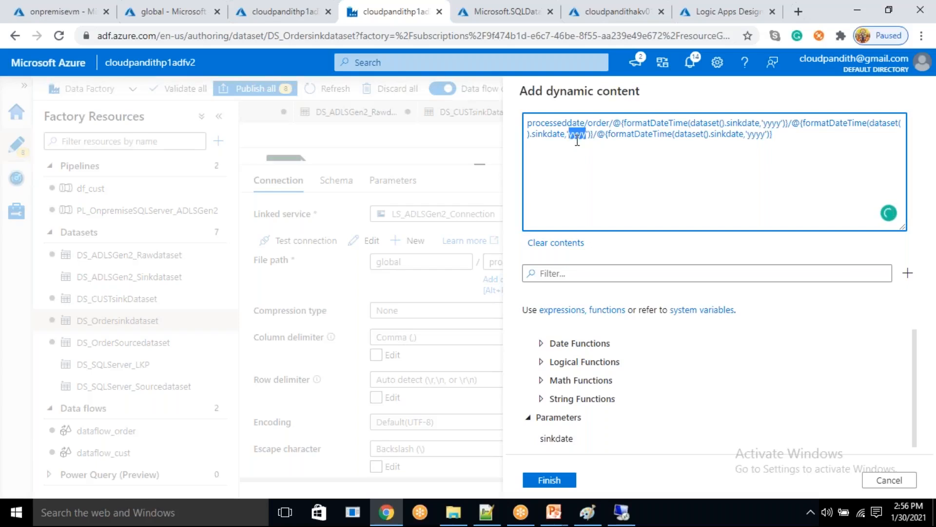
text(MM)
double_click(754, 137)
text(dd)
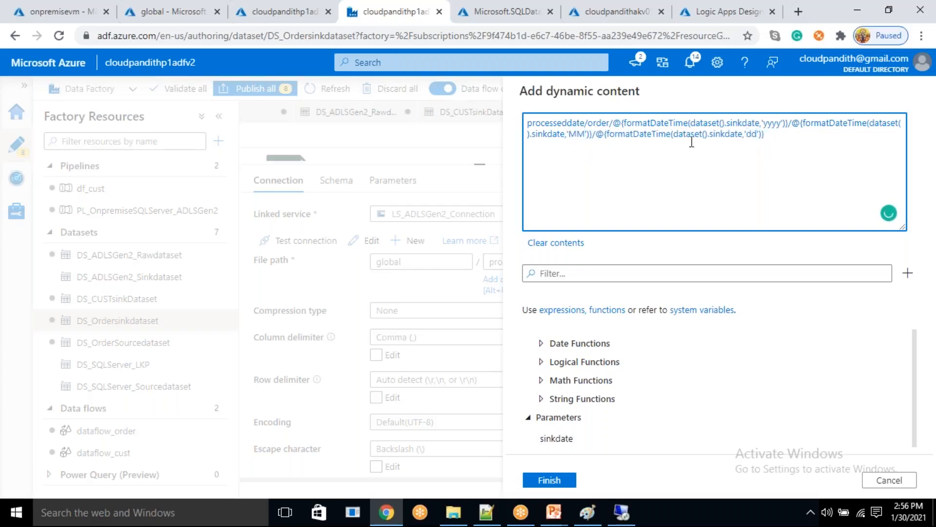
drag(688, 139, 723, 136)
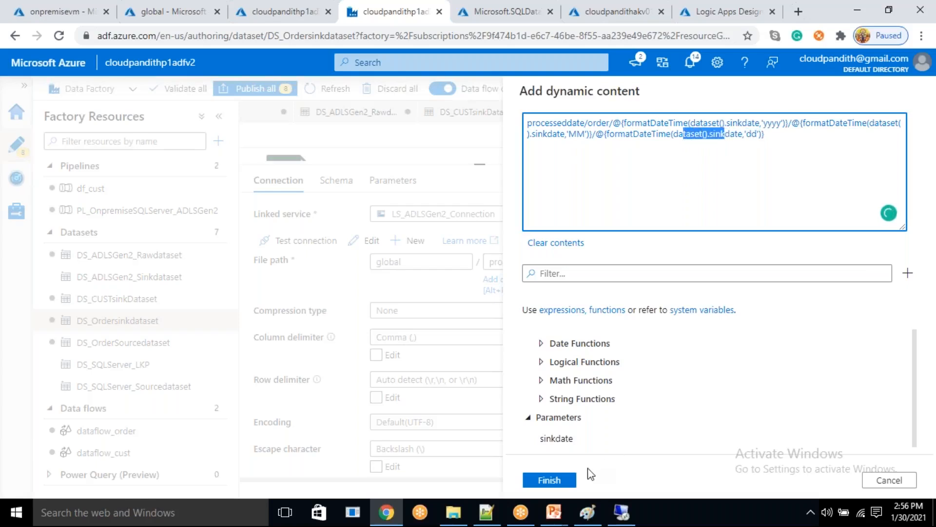
click(560, 478)
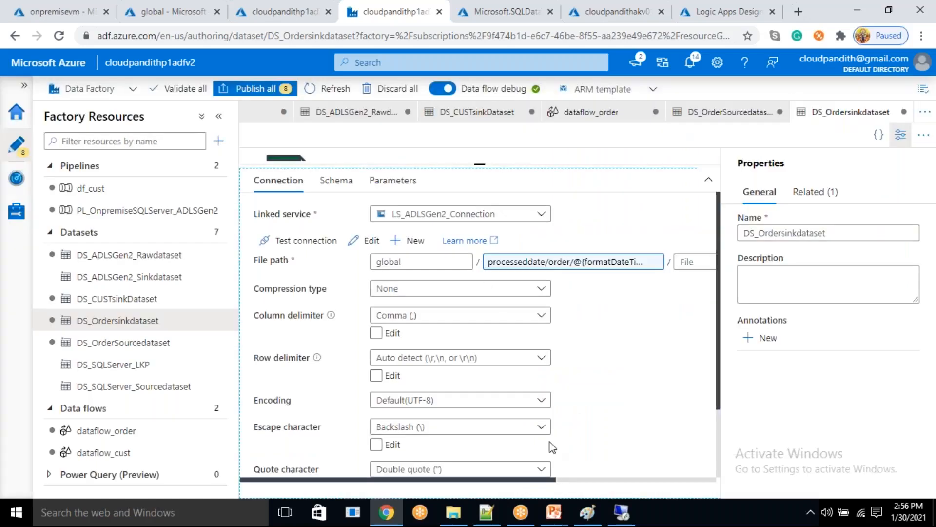
- Set sink1's sinkdate debug parameter to 2021-01-30 in dataflow_order and save the debug settings
click(105, 430)
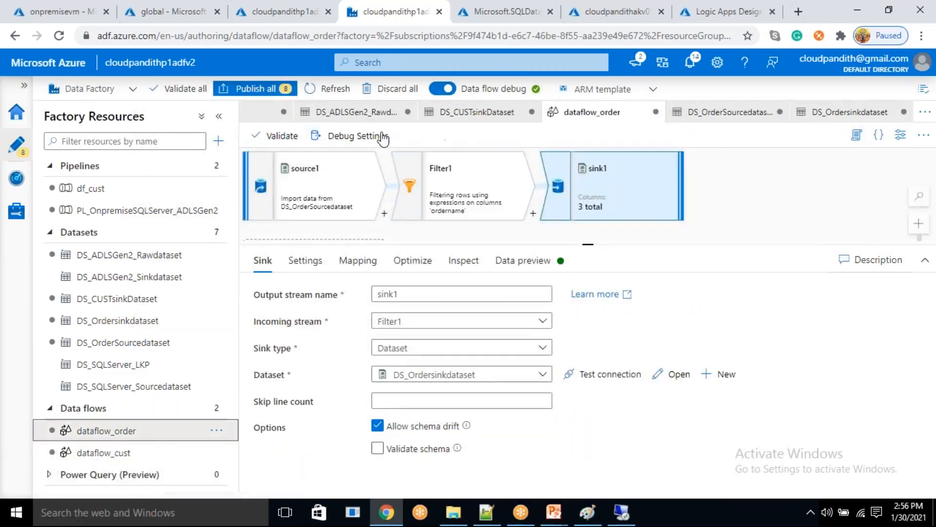
click(376, 138)
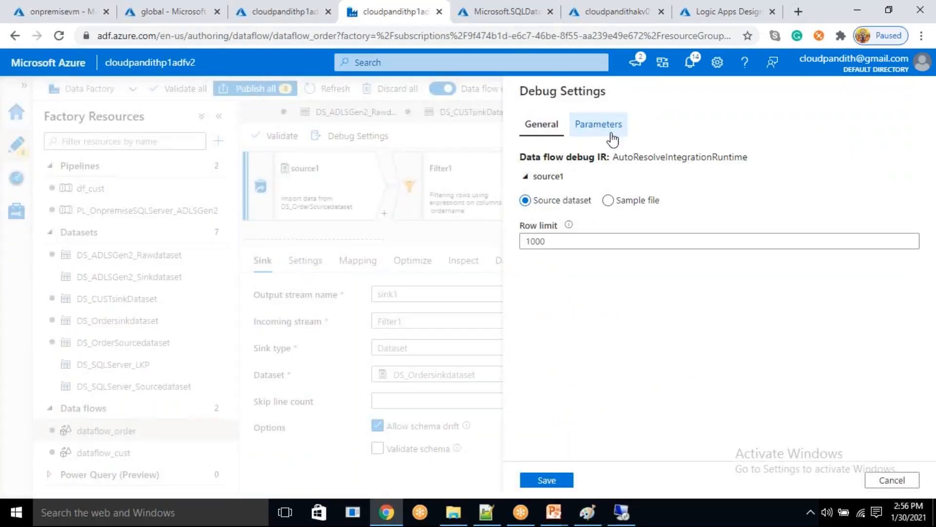
click(613, 139)
click(648, 389)
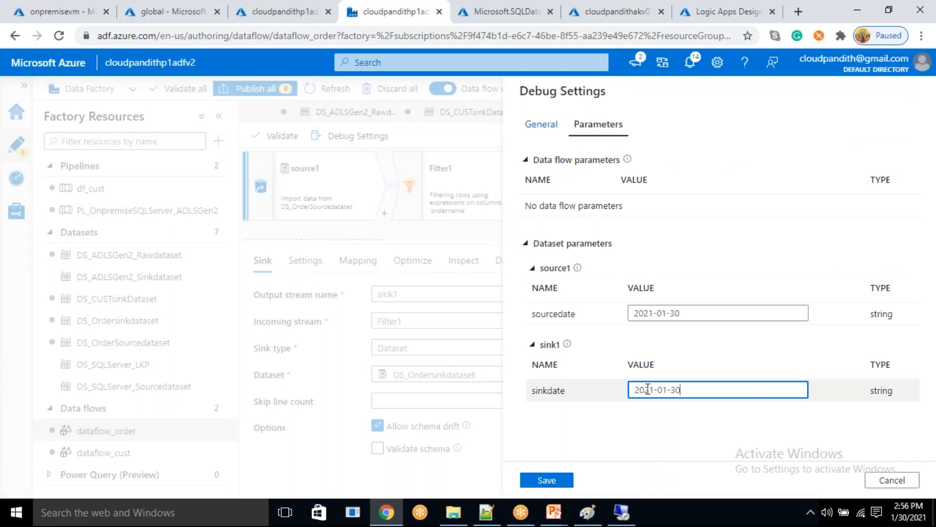
click(561, 481)
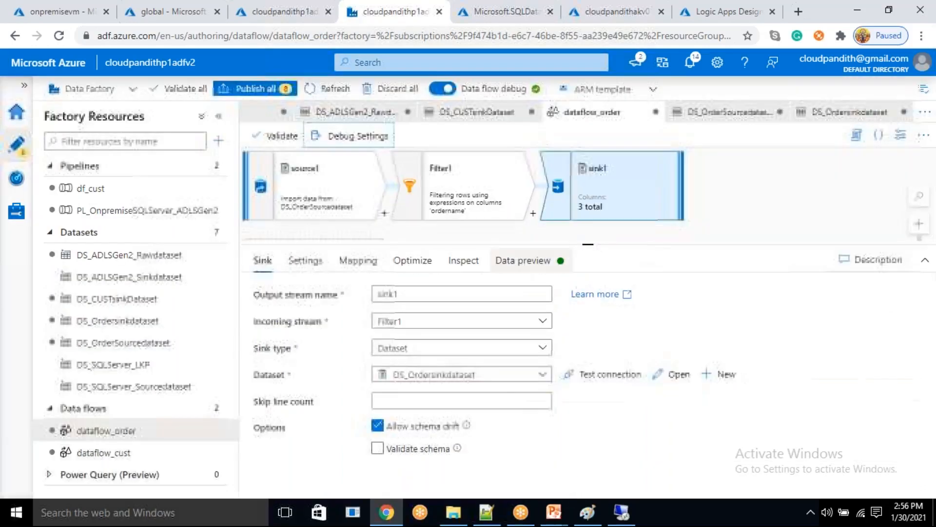
- Preview sink1's output data and review the sourcedate and sinkdate values in the debug settings
click(516, 262)
click(287, 316)
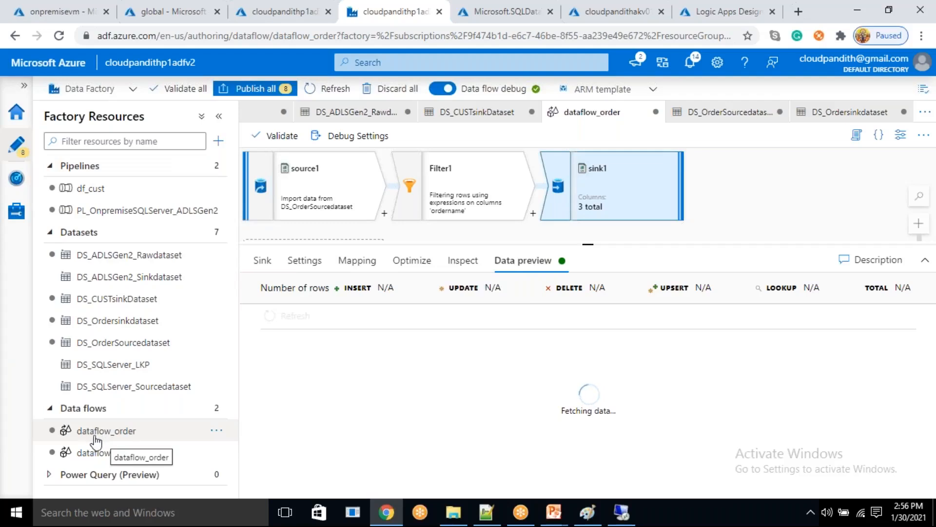
click(360, 138)
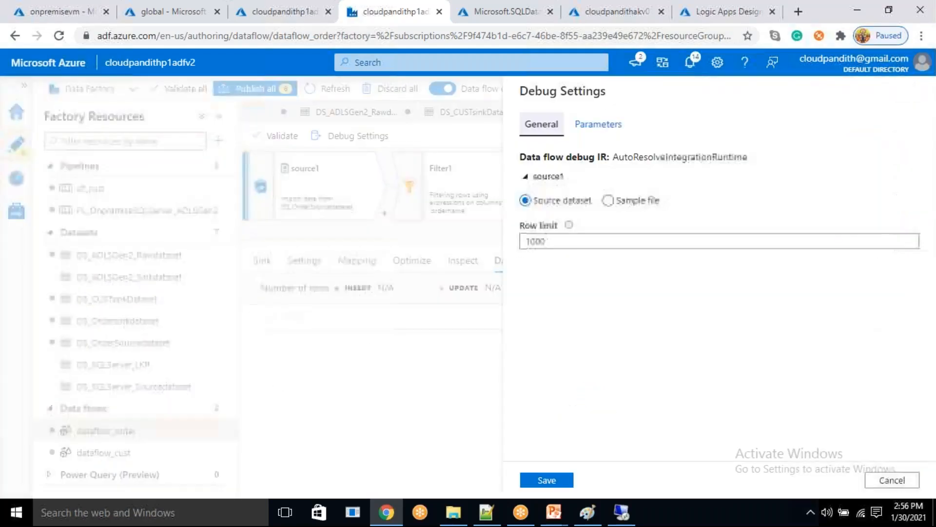
click(611, 130)
drag(681, 317, 630, 314)
drag(706, 389, 630, 388)
click(892, 480)
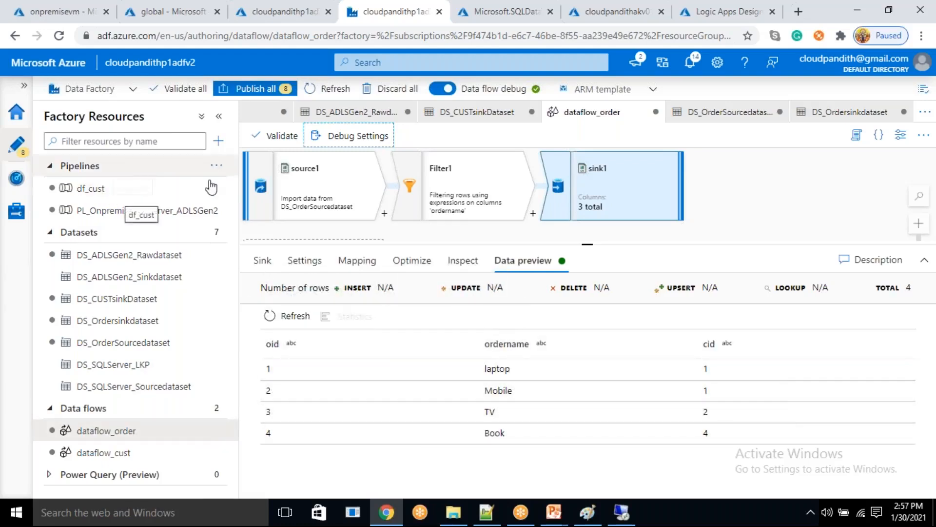
- Create a new pipeline and name it PL_DF_ORDER
click(218, 141)
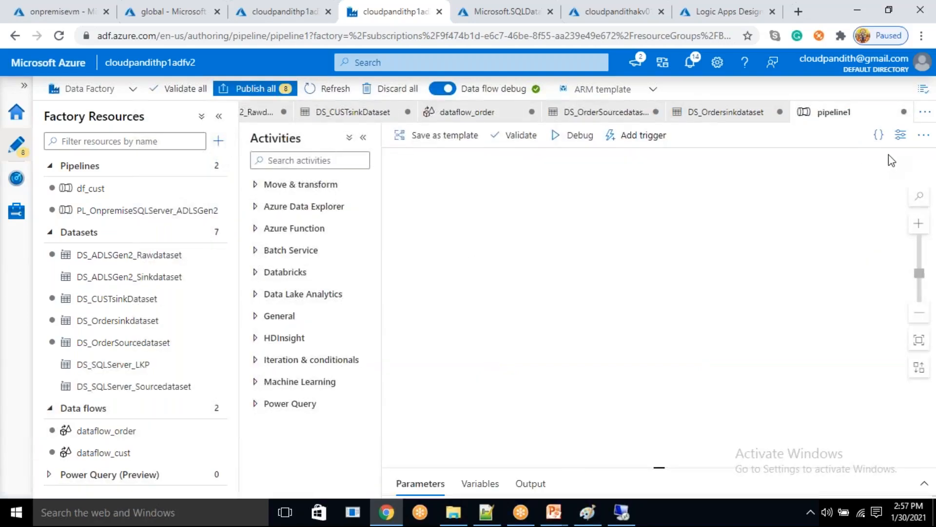
click(638, 229)
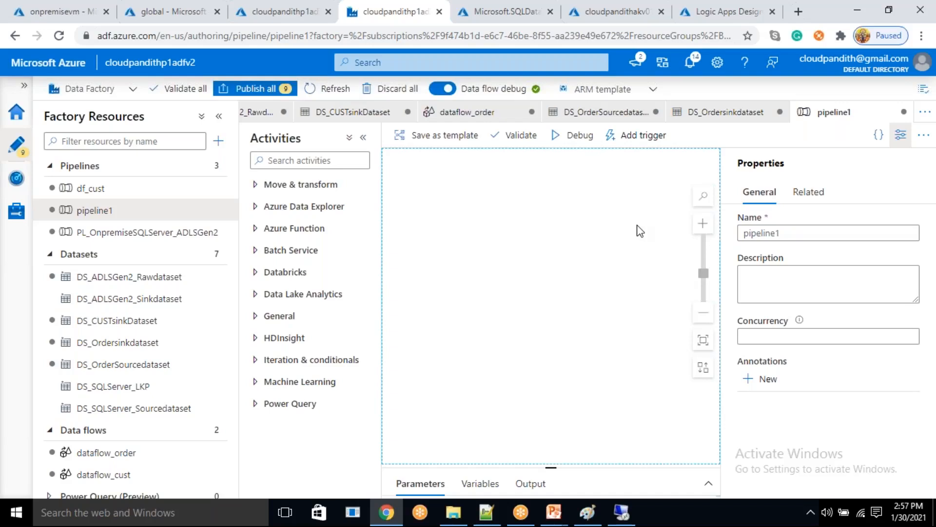
drag(789, 234, 736, 241)
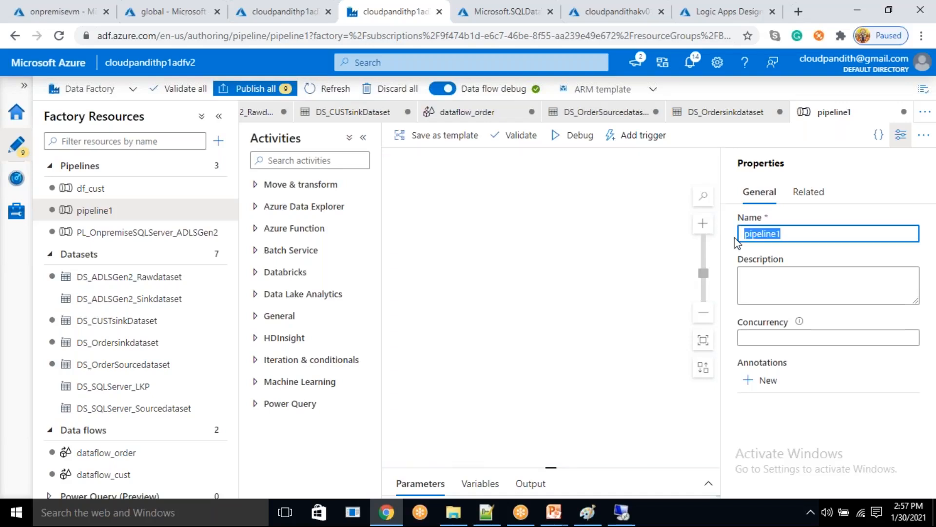
key(BackSpace)
text(pl_)
key(BackSpace)
key(BackSpace)
key(BackSpace)
text(PL_)
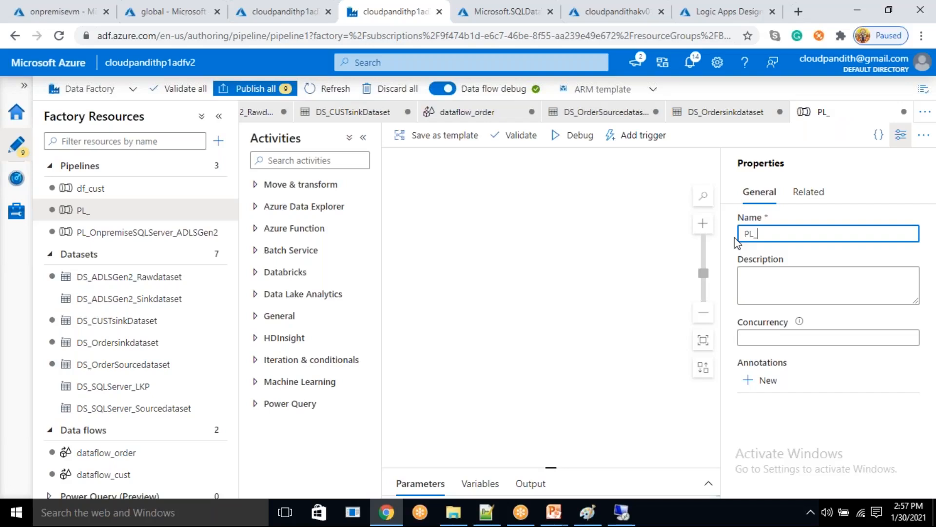
text(ORDER)
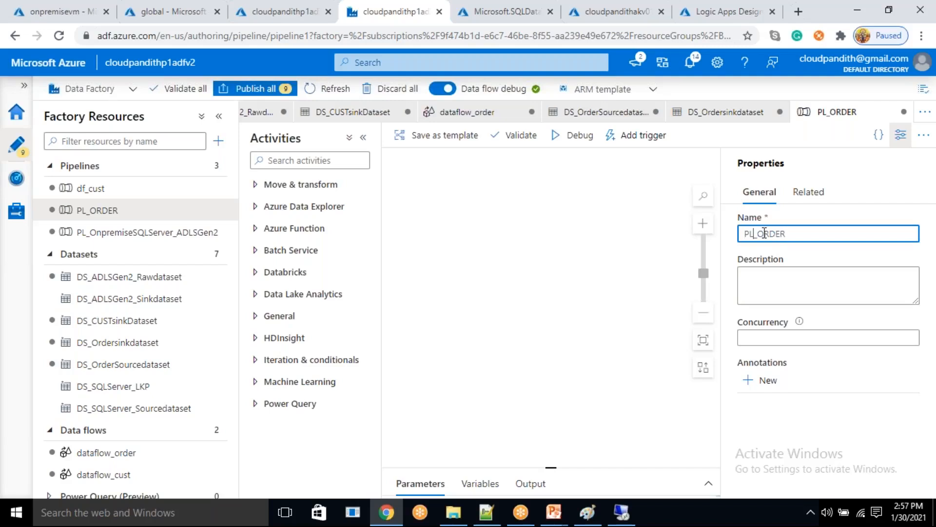
text(DF_)
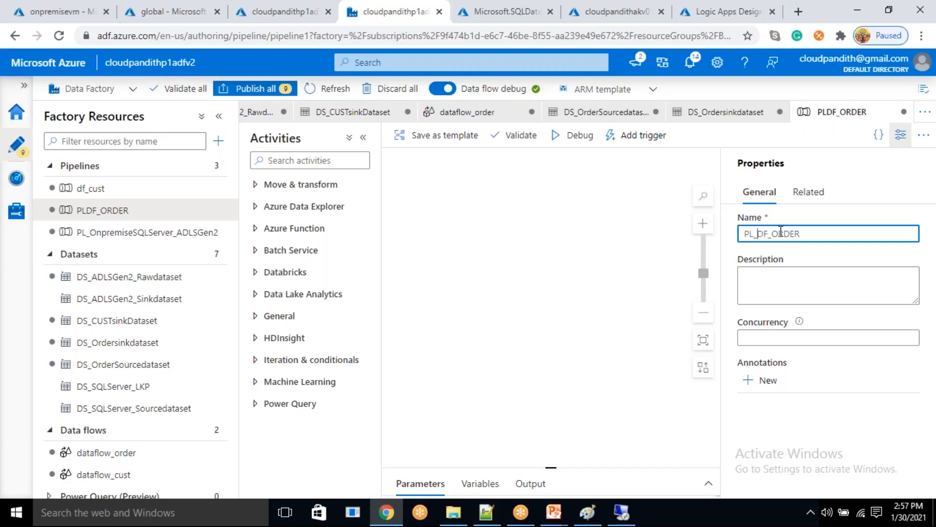
click(901, 135)
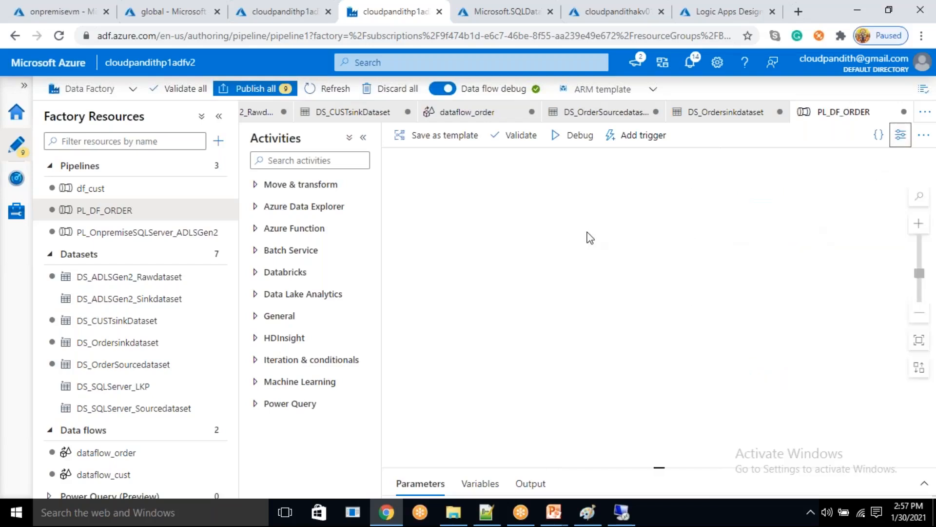
- Rename the df_cust pipeline as PL_df_cust
click(113, 193)
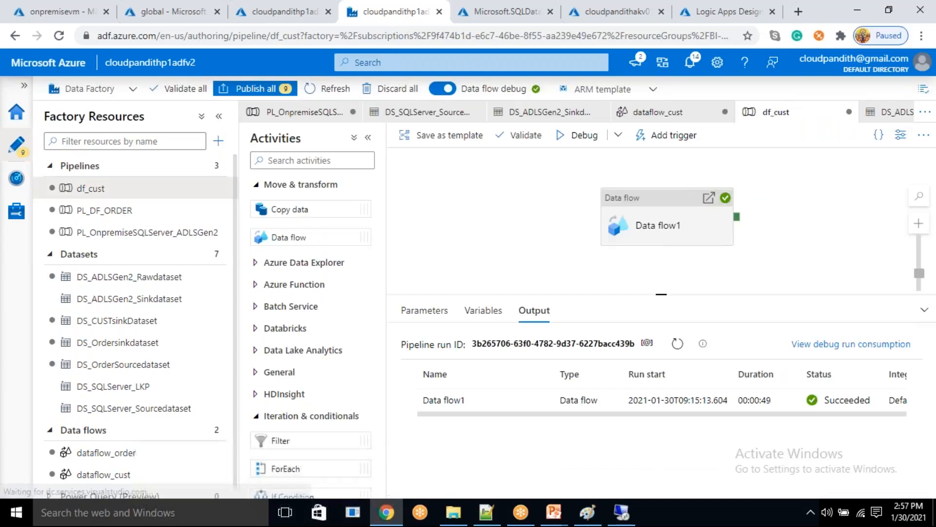
click(899, 137)
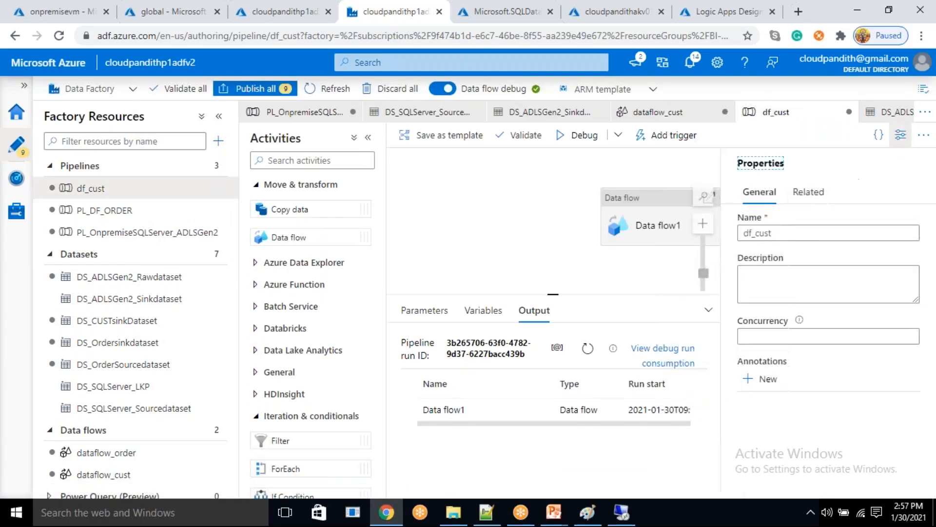
click(758, 232)
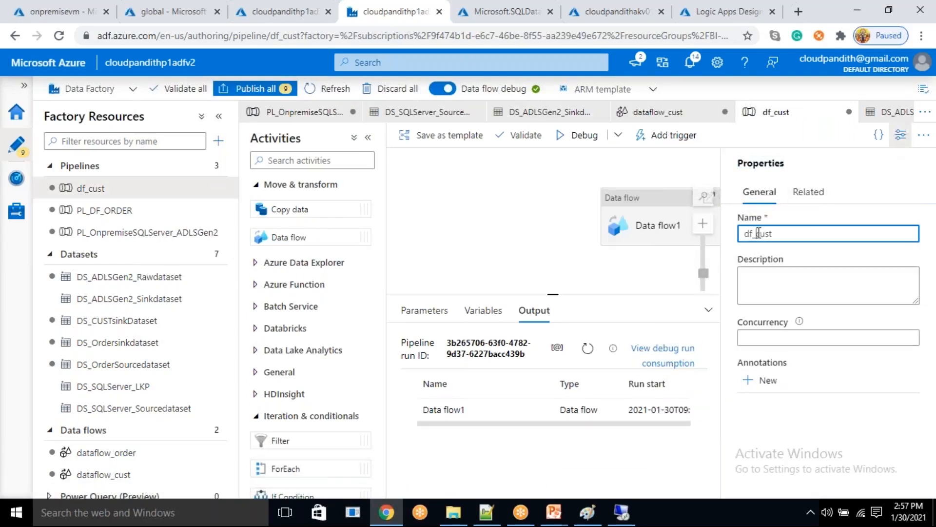
text(PL_)
key(BackSpace)
text(_)
click(896, 136)
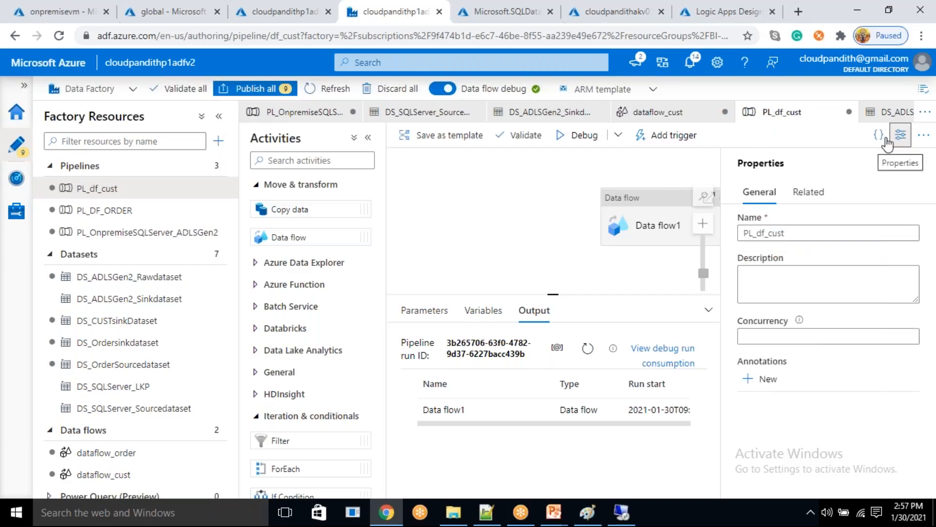
- Add a Data flow activity to the PL_DF_ORDER pipeline and set it to run dataflow_order
click(113, 214)
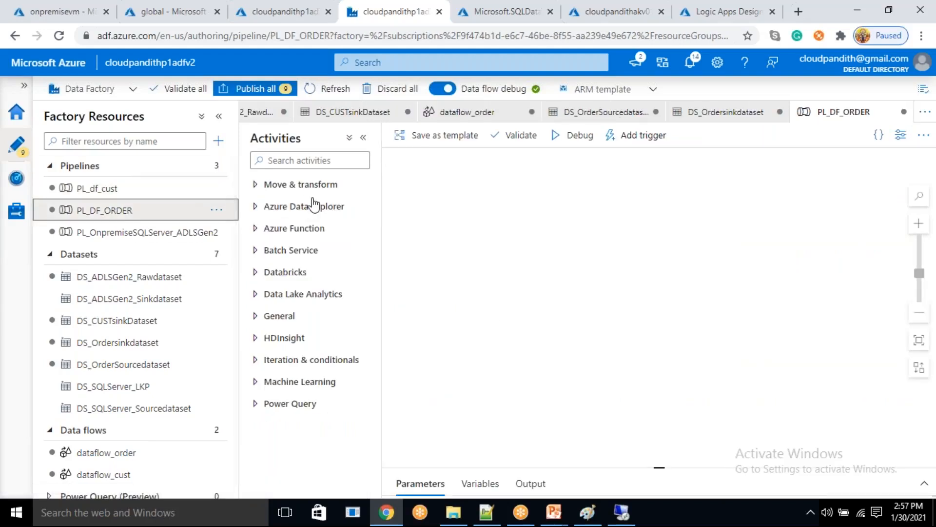
click(292, 184)
drag(271, 236, 629, 253)
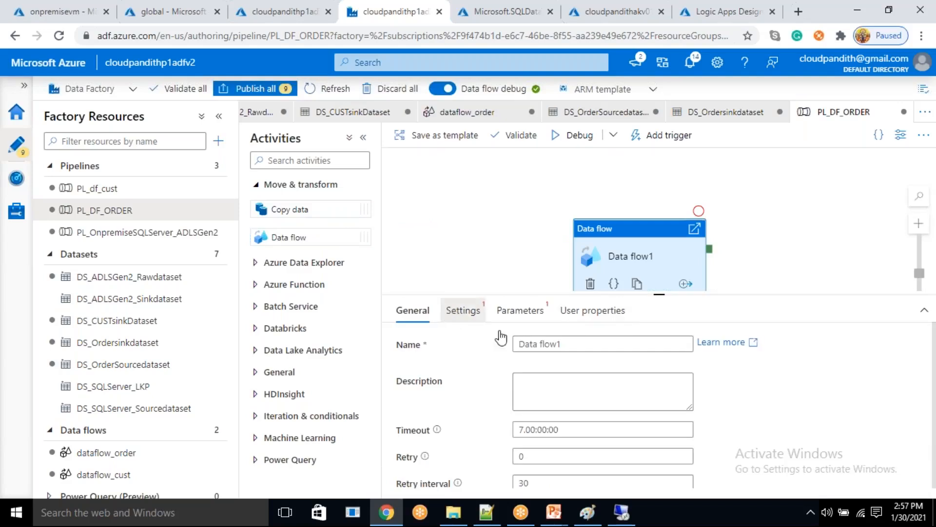
click(462, 310)
click(550, 353)
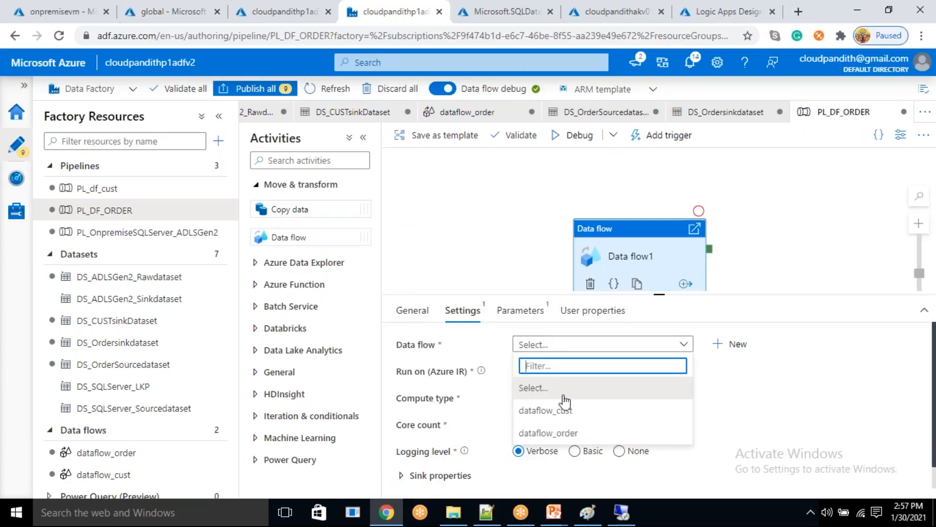
click(565, 433)
click(520, 310)
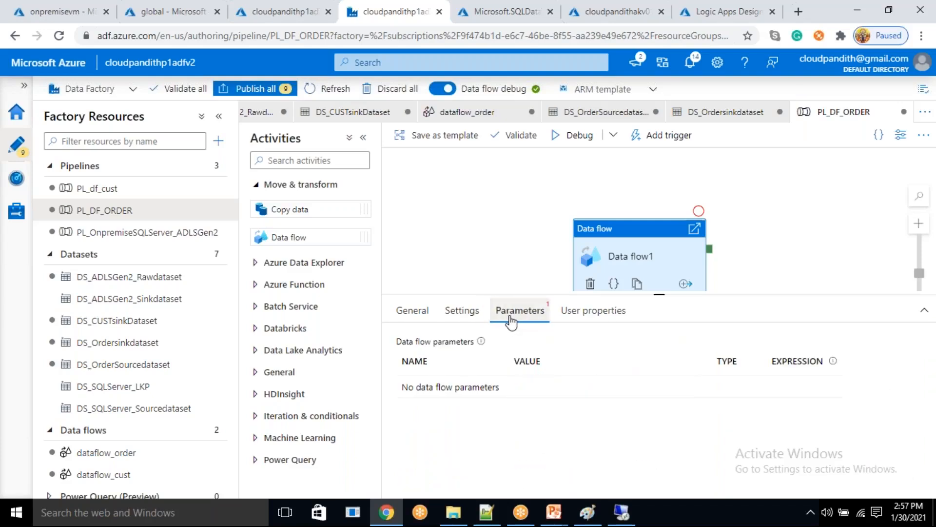
click(463, 310)
scroll(537, 378, down, 2)
scroll(656, 413, down, 1)
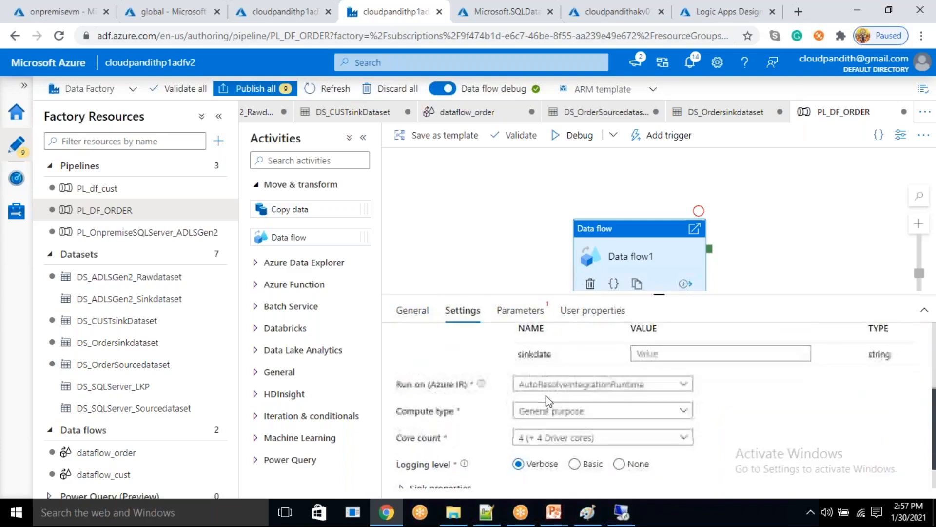
scroll(656, 414, up, 3)
click(661, 416)
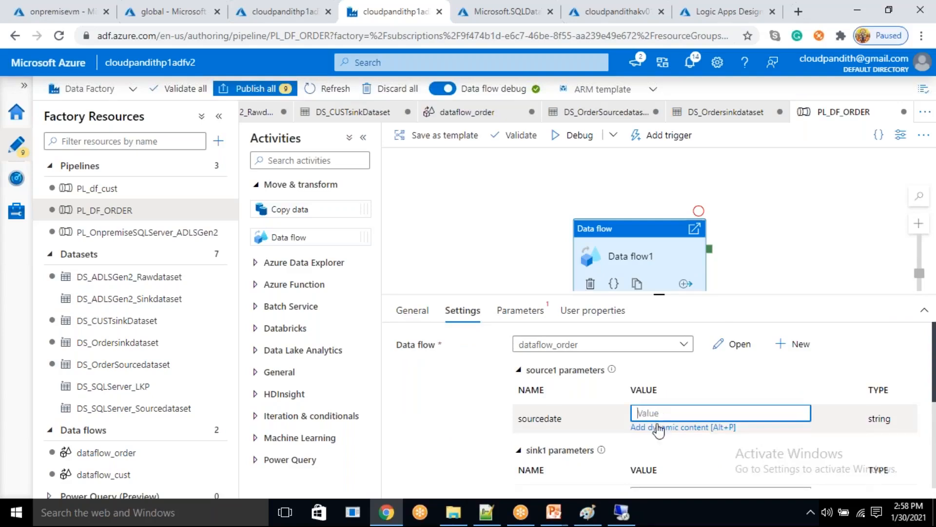
click(658, 428)
click(555, 273)
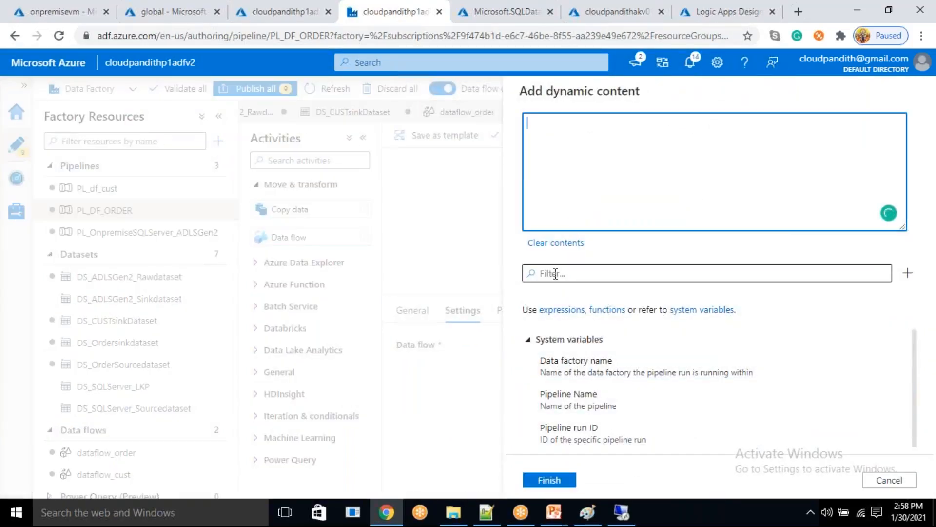
text(UTCNOW)
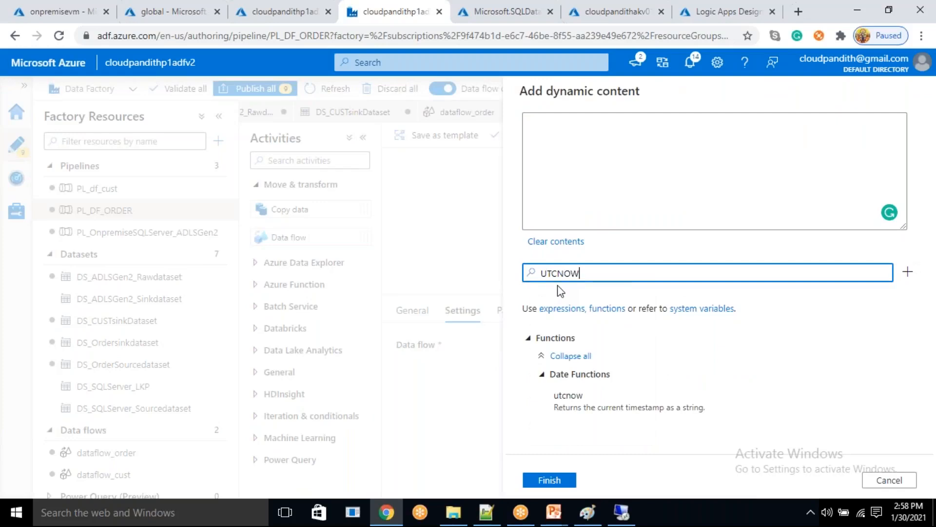
click(610, 404)
click(571, 478)
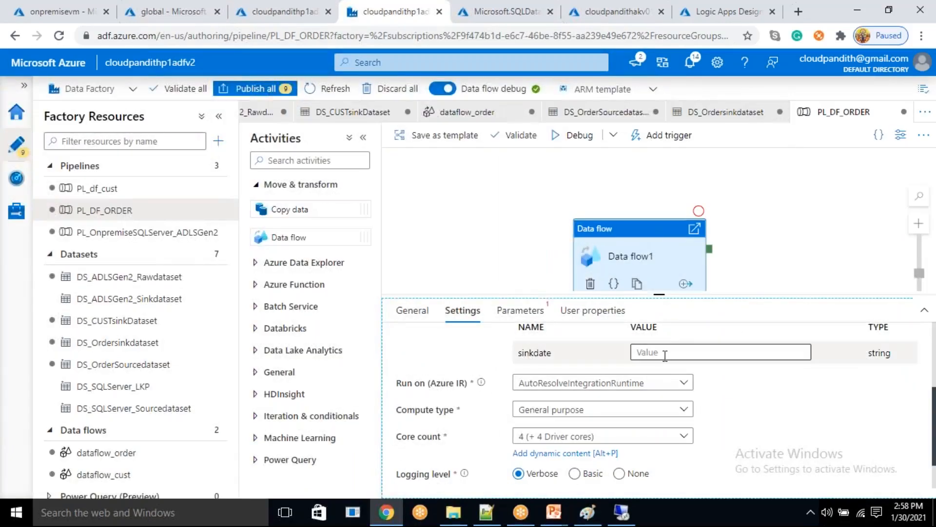
click(664, 354)
click(669, 367)
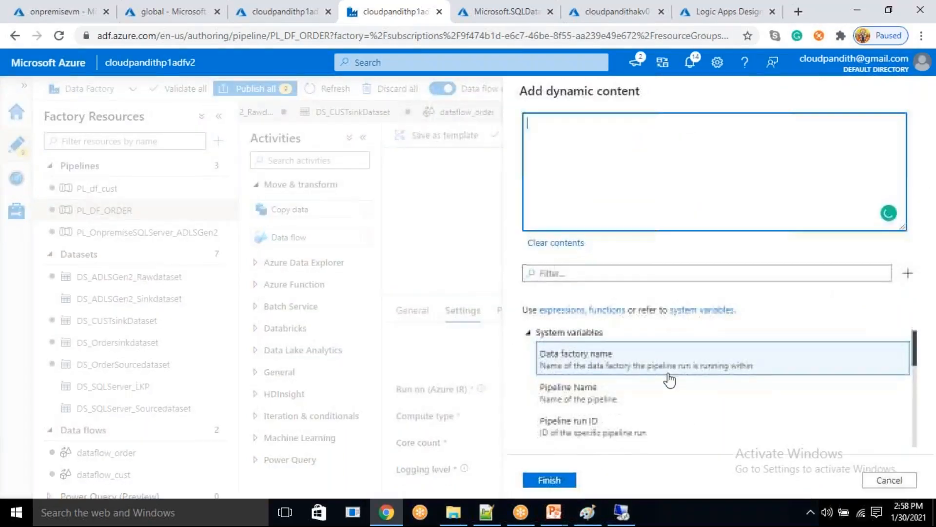
click(615, 273)
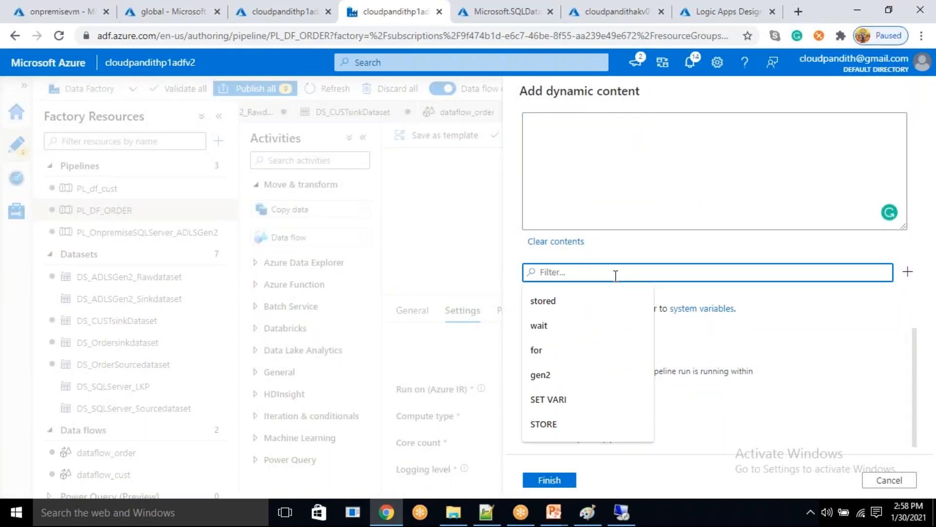
text(UTCNOW)
click(618, 392)
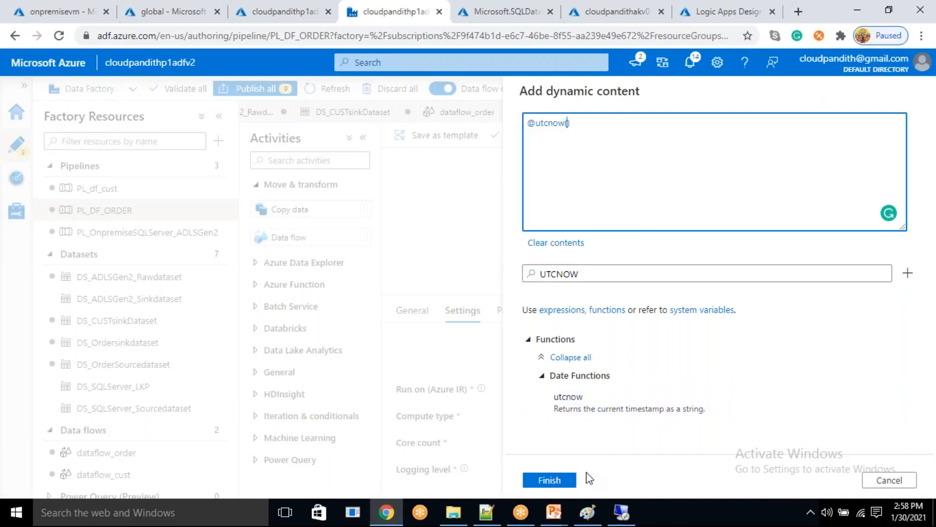
click(560, 486)
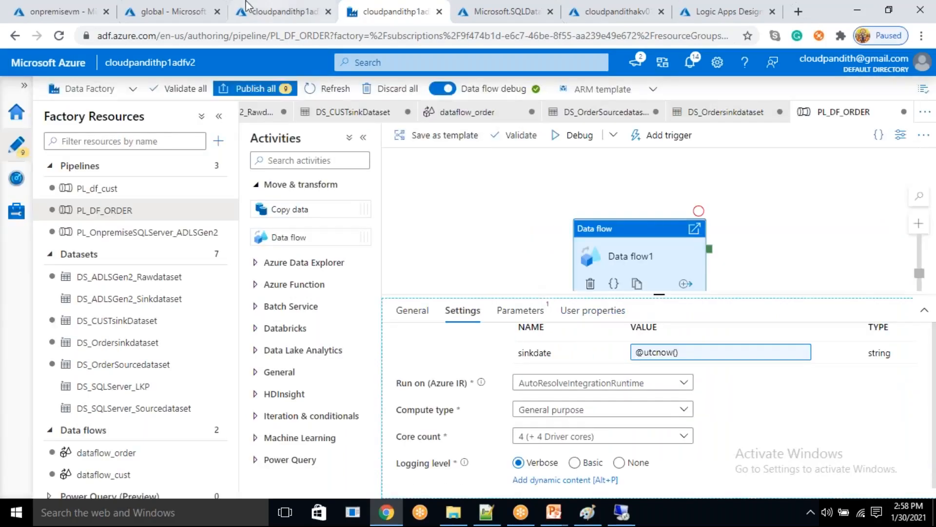
- Check the global container's processeddate folder, run PL_DF_ORDER in debug mode and refresh its run status until it finishes
click(193, 7)
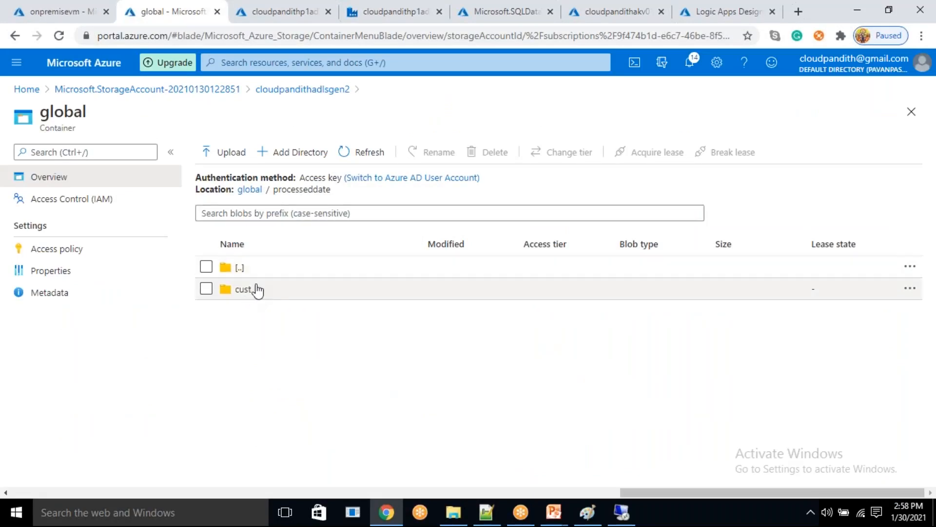
click(356, 5)
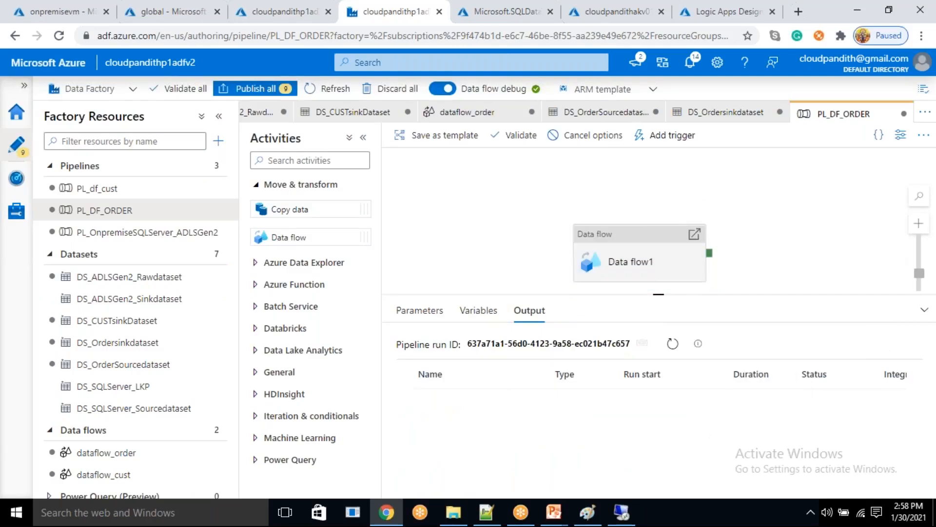
click(668, 346)
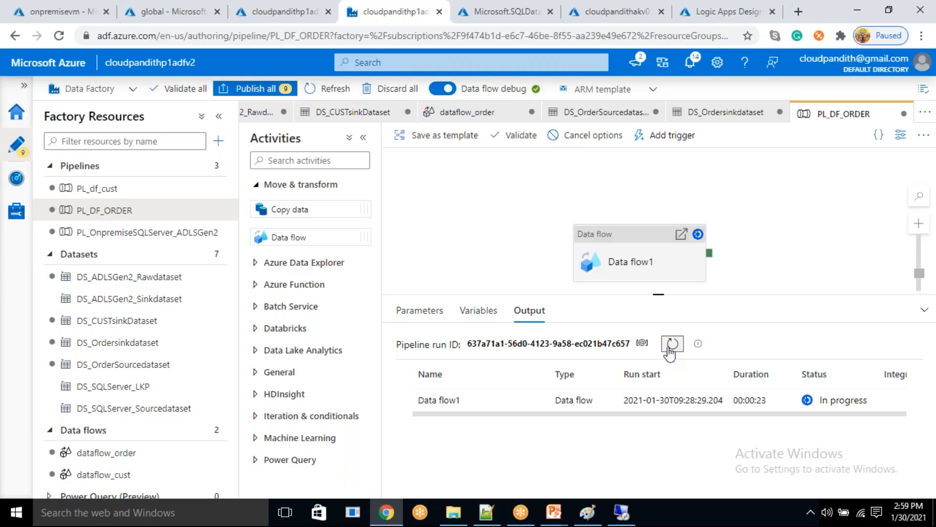
click(672, 347)
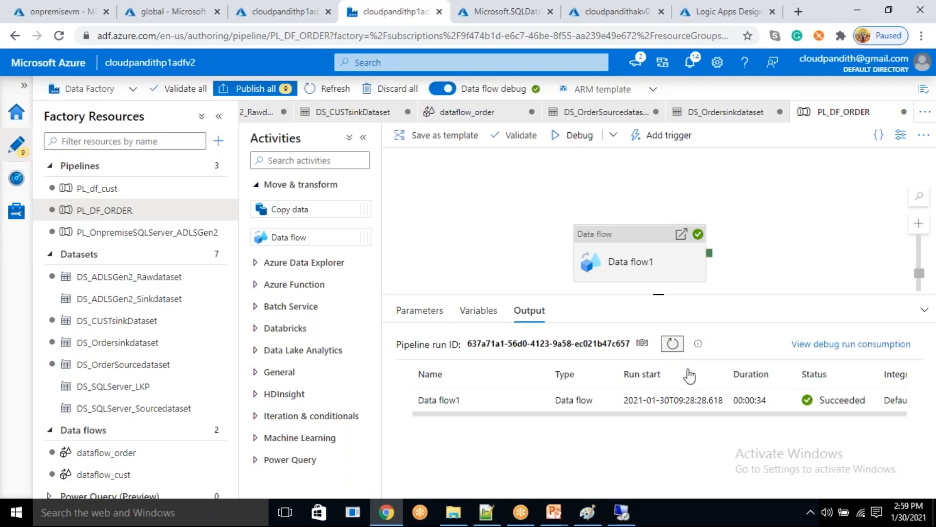
mouse_move(443, 400)
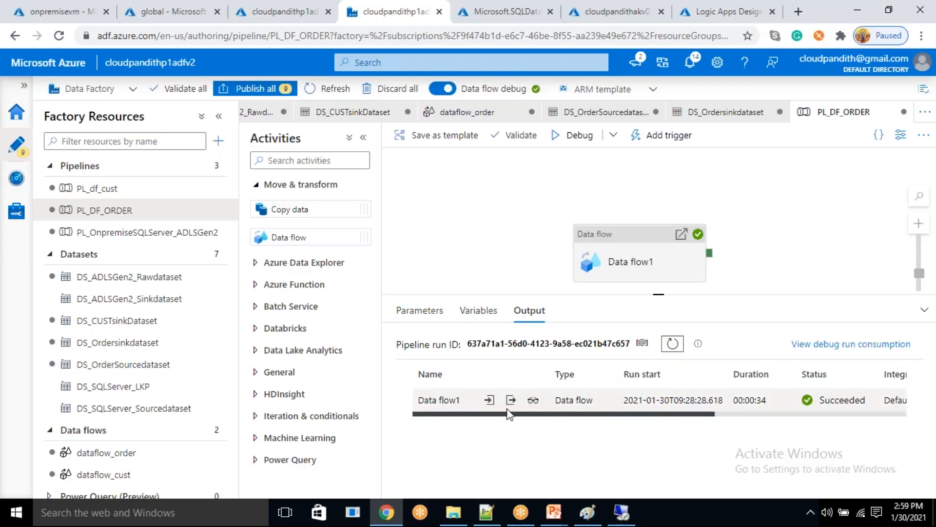
- Refresh the processeddate folder in the global container, open order/2021/01/30 and widen the name column to examine the output file names
click(187, 6)
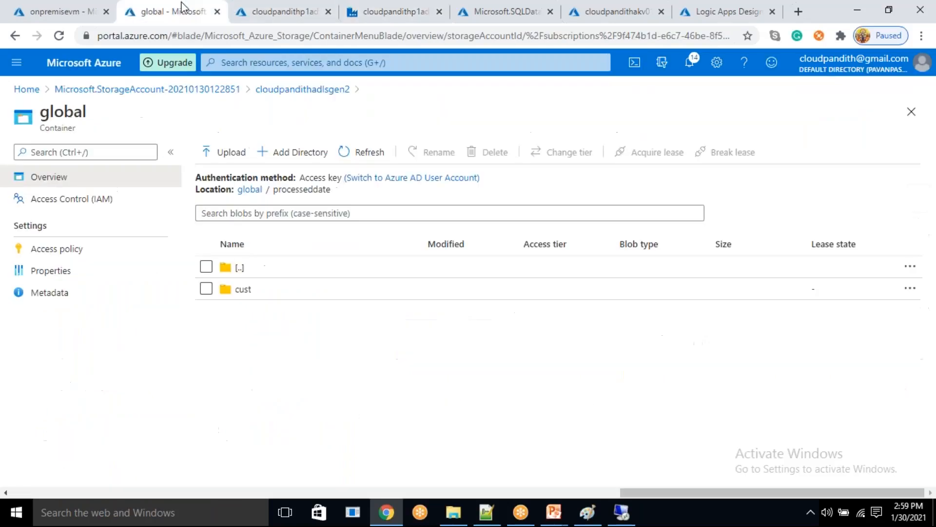
click(354, 157)
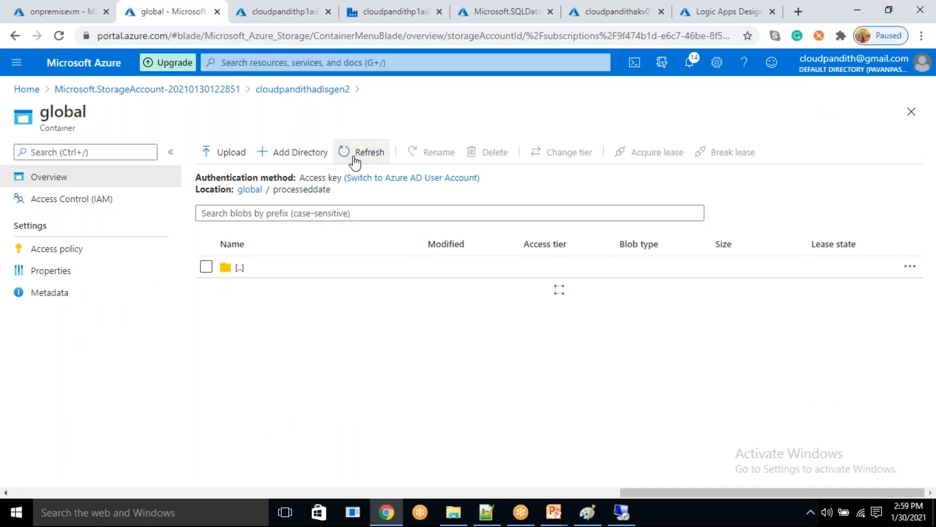
click(309, 316)
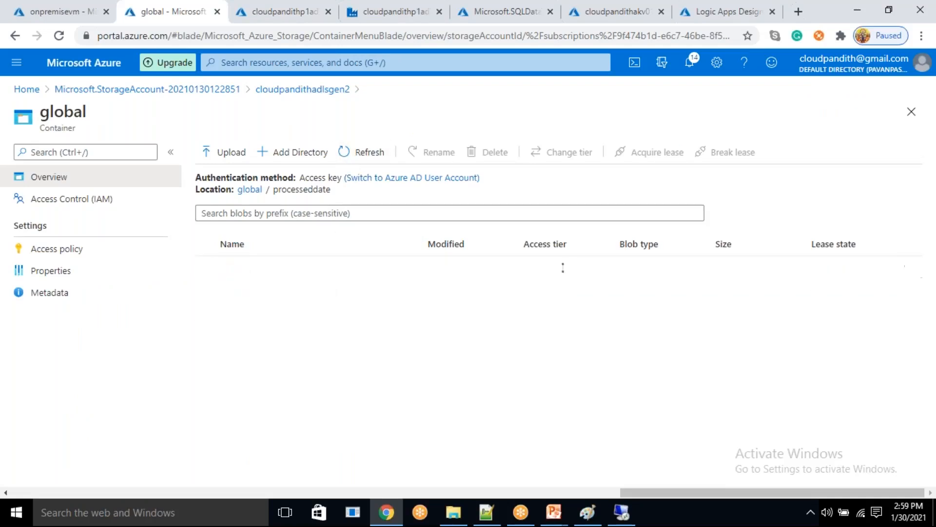
click(301, 292)
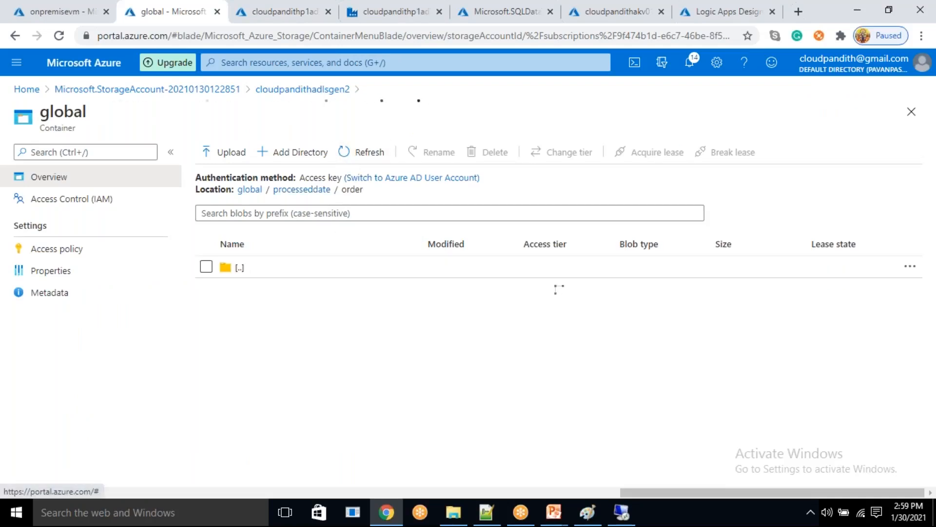
click(299, 295)
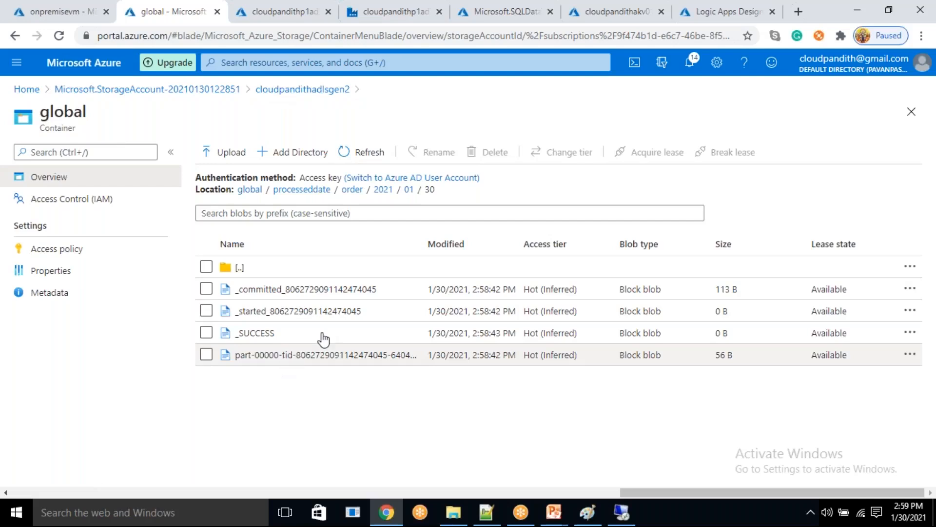
drag(911, 278, 911, 279)
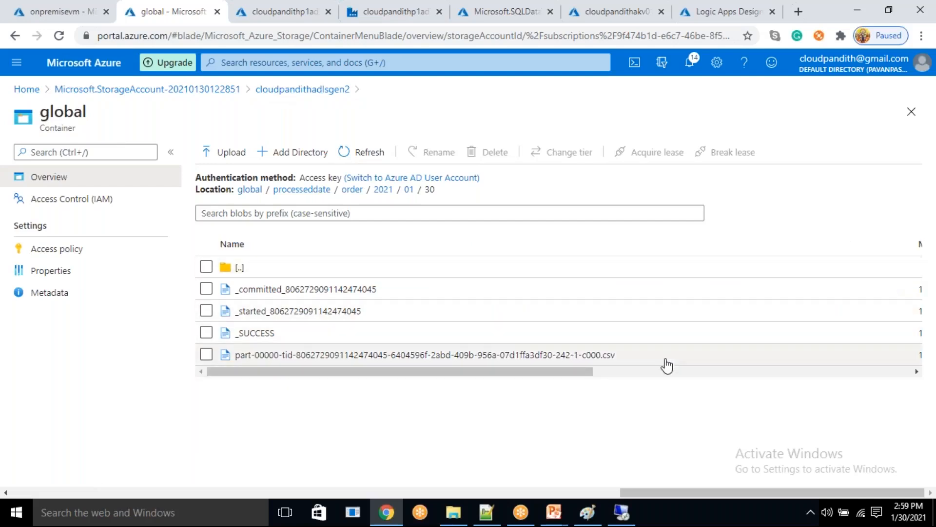
- Return to the PL_DF_ORDER pipeline in Data Factory and review the parameter settings of its Data flow1 activity
drag(616, 356, 600, 357)
click(575, 404)
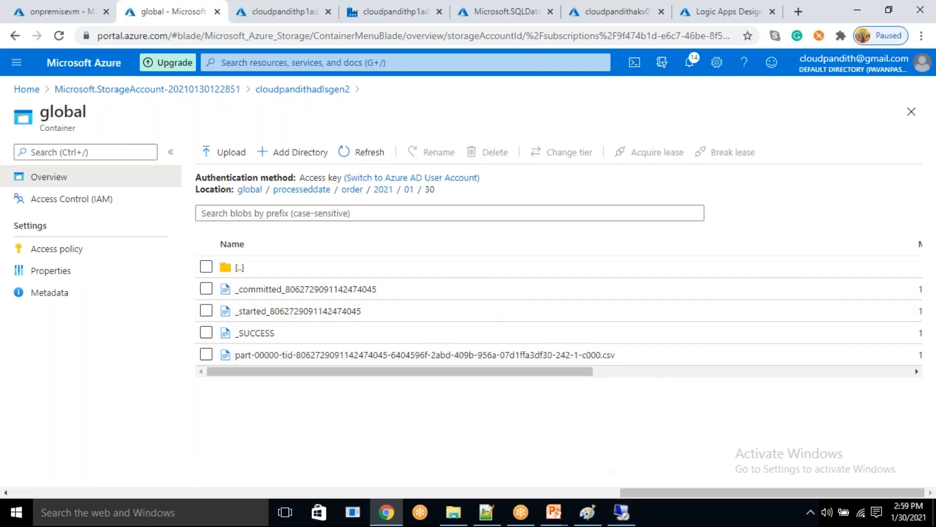
click(396, 12)
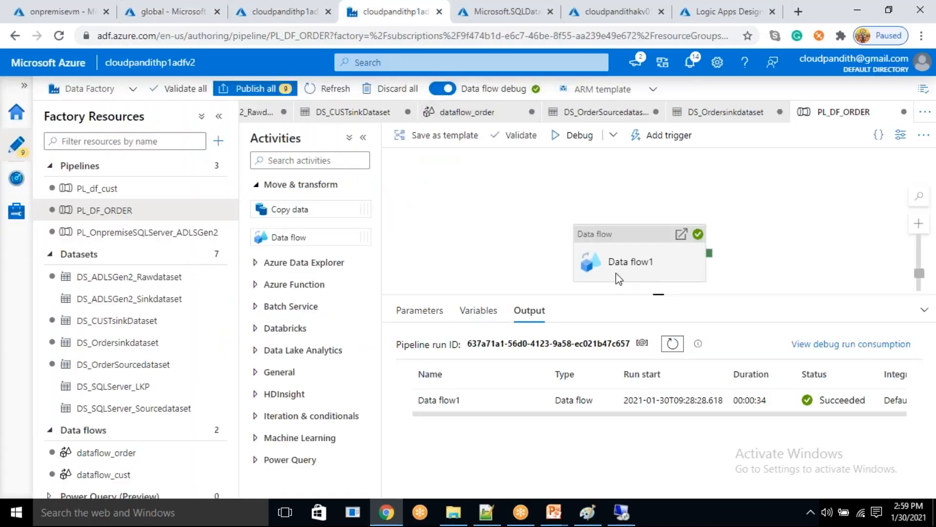
click(612, 249)
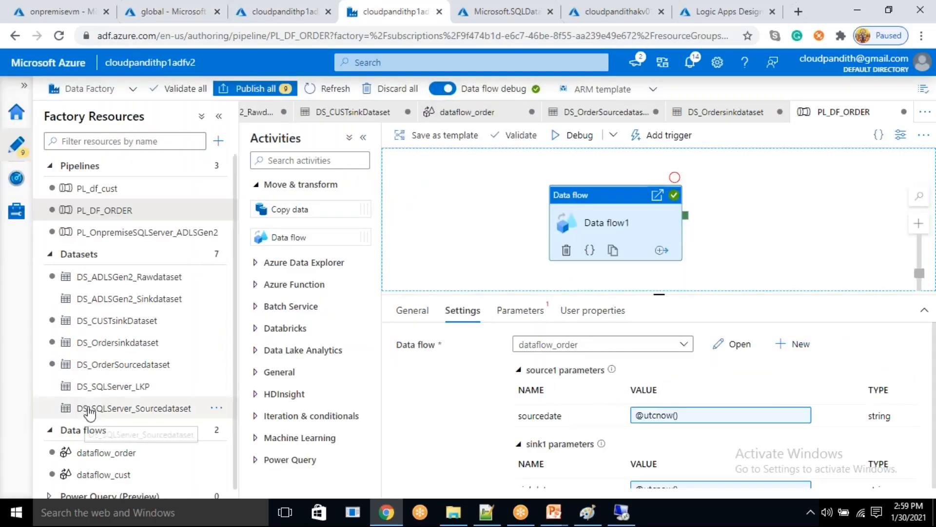
- Create a new data flow and name it df_emp
scroll(88, 420, down, 1)
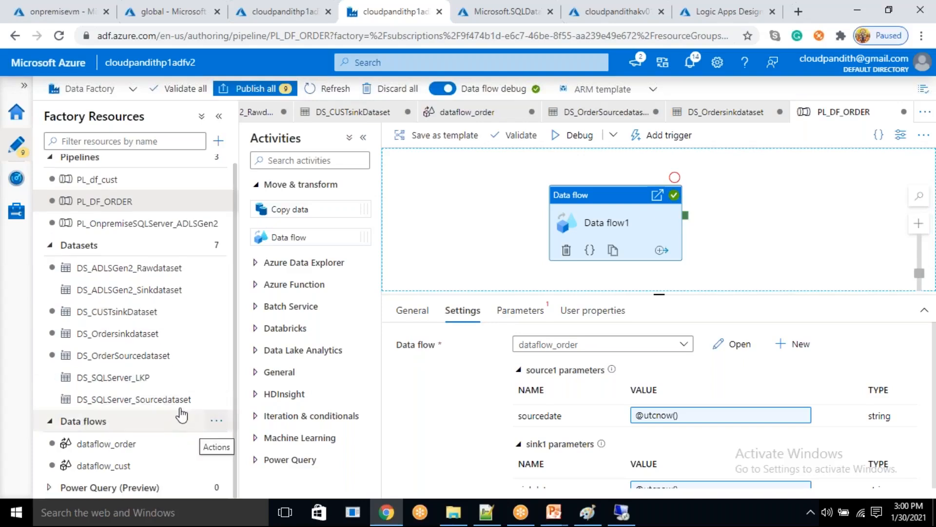
click(218, 421)
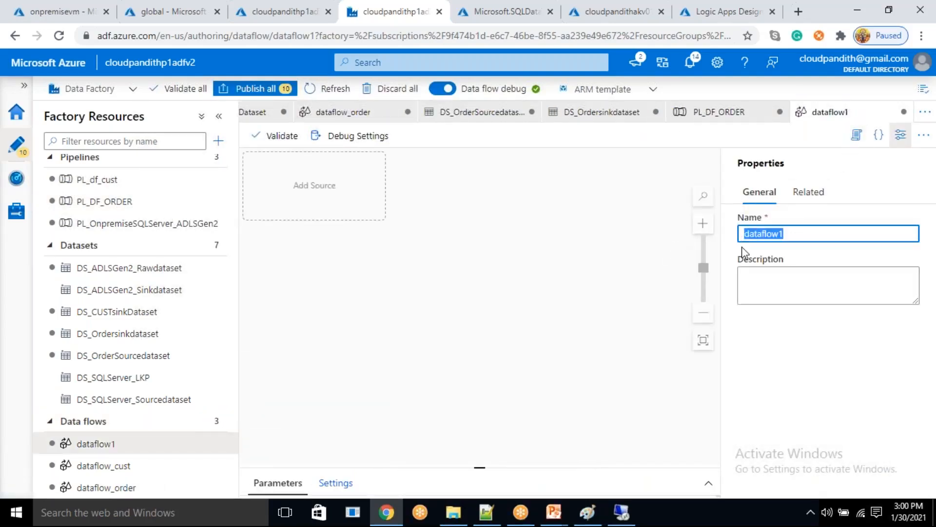
text(DF_EMP)
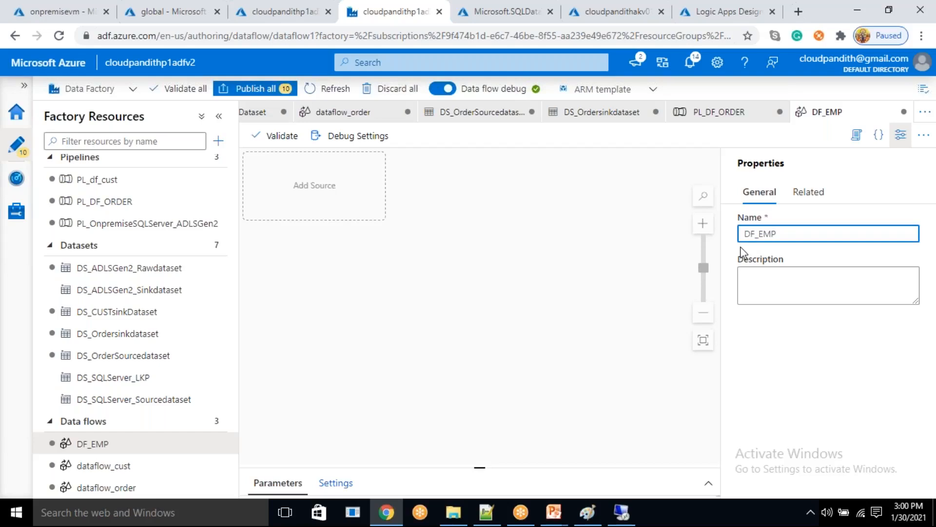
key(ctrl+a)
text(df_emp)
click(829, 169)
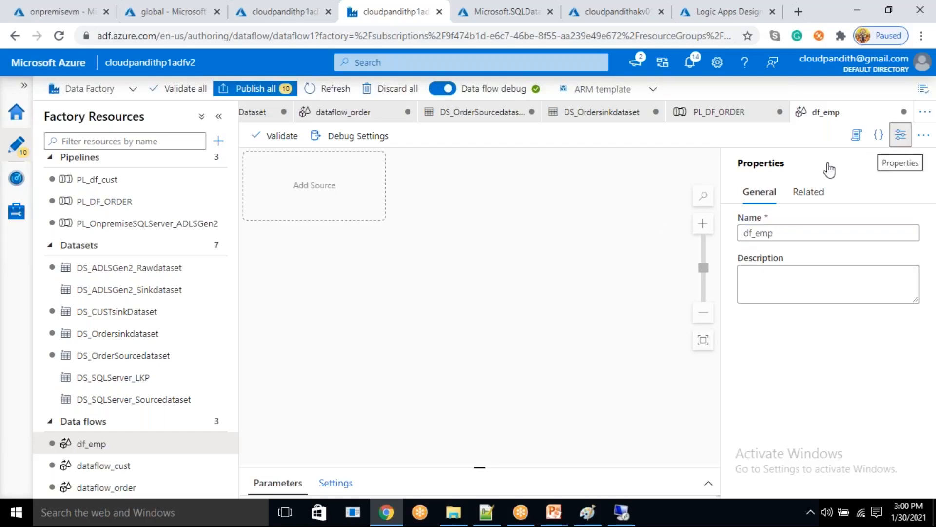
- Add a source to the df_emp data flow and attach a sink directly to it
click(303, 203)
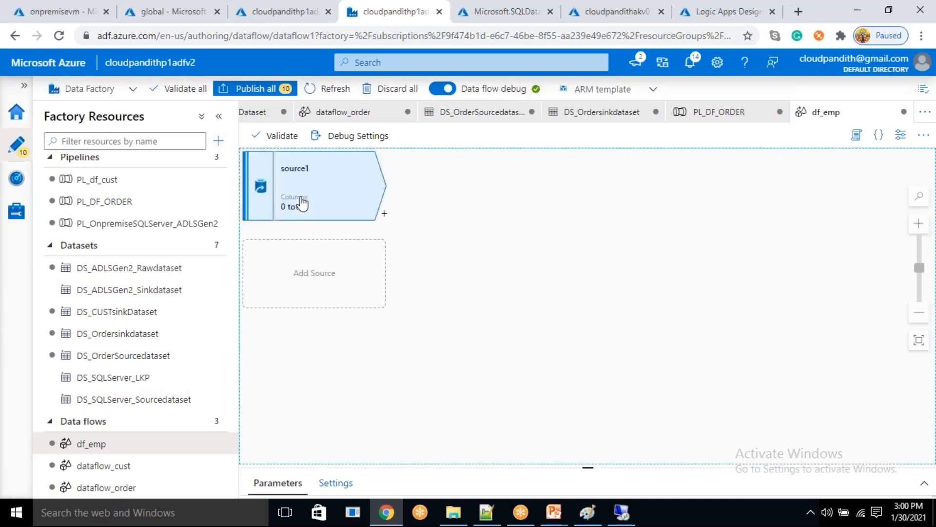
click(384, 214)
scroll(488, 380, down, 2)
scroll(495, 400, down, 3)
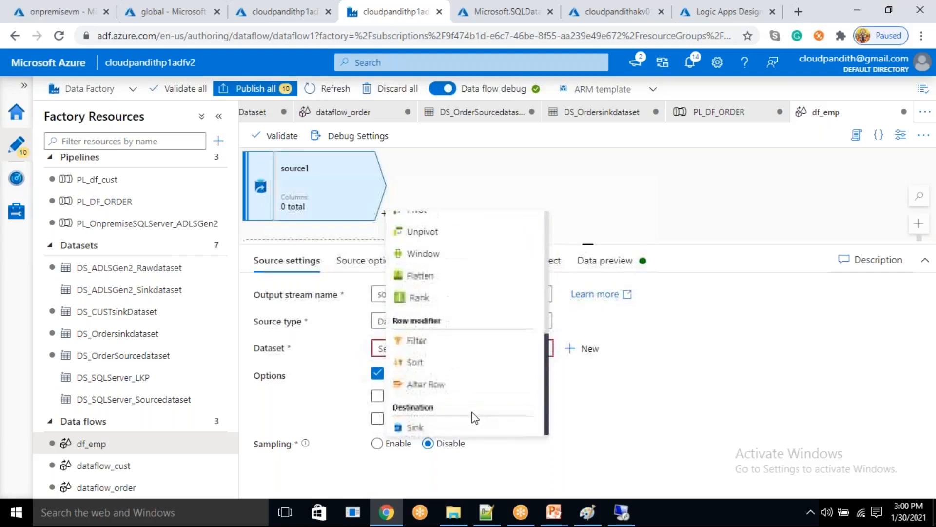
click(448, 429)
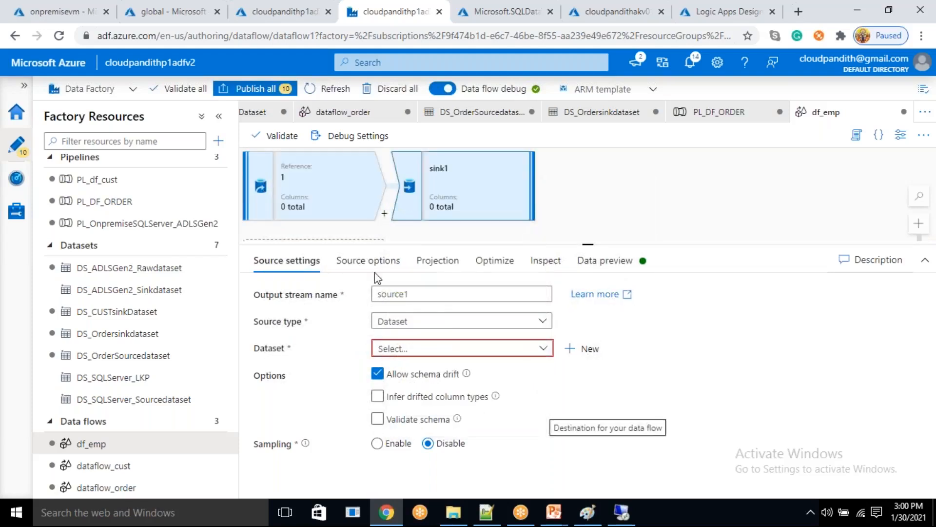
- Start a new dataset for source1 using Azure Data Lake Storage Gen2 and the DelimitedText format
click(319, 192)
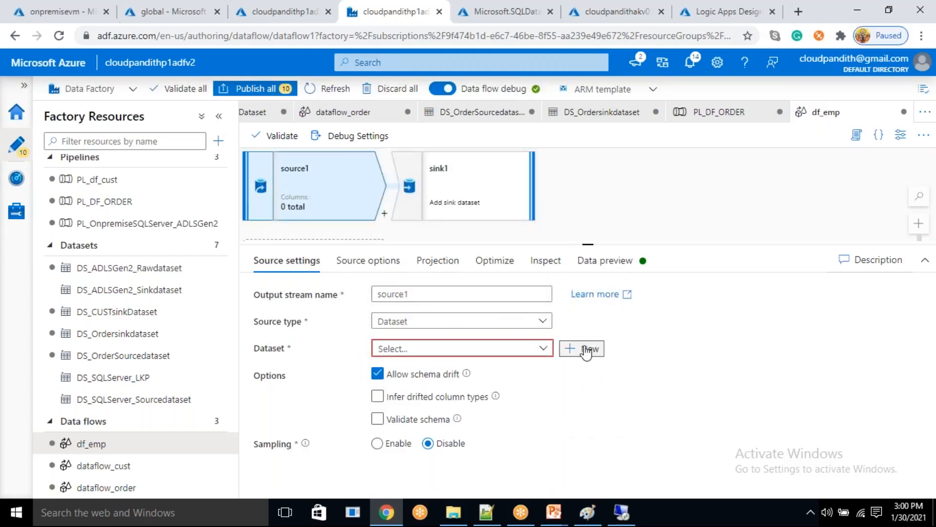
click(585, 348)
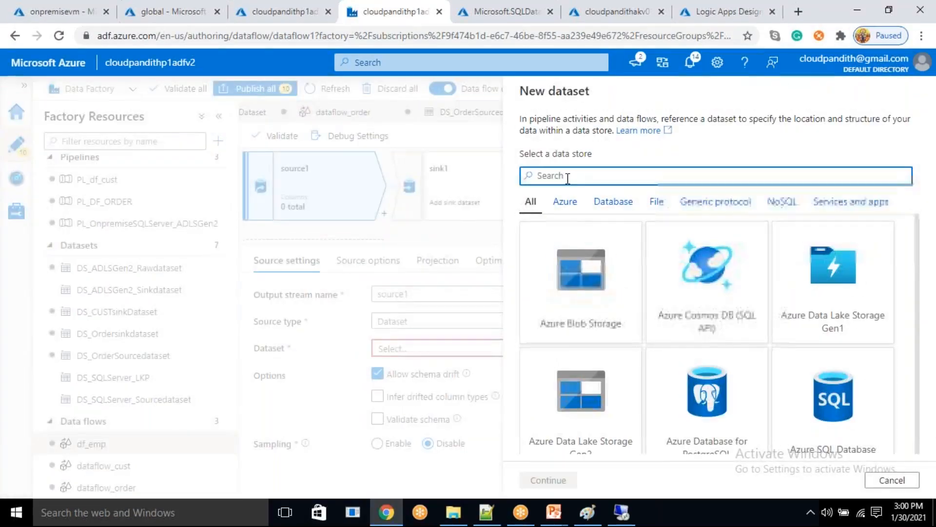
click(580, 386)
click(570, 483)
click(721, 220)
click(549, 480)
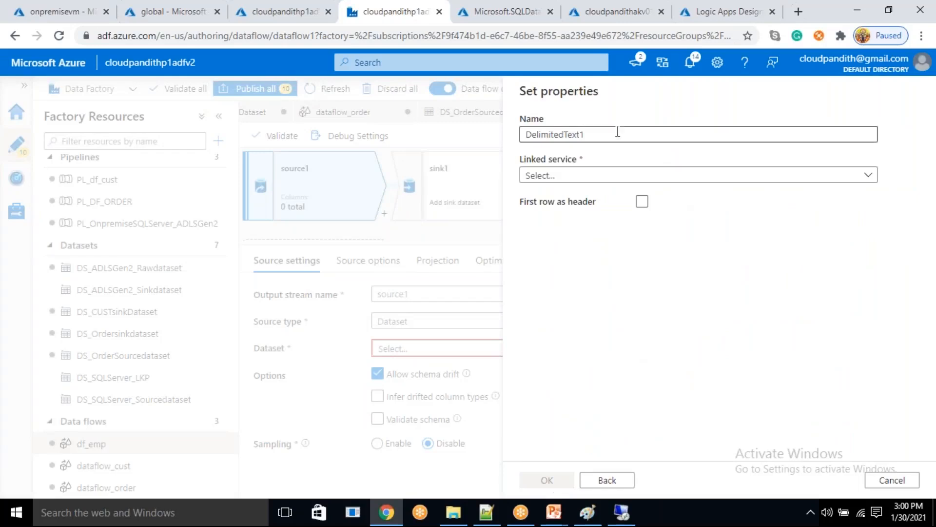
- Create the source dataset as DS_Sourcedatasetemp with linked service LS_ADLSGen2_Connection, the global container as path and the first row as header
key(BackSpace)
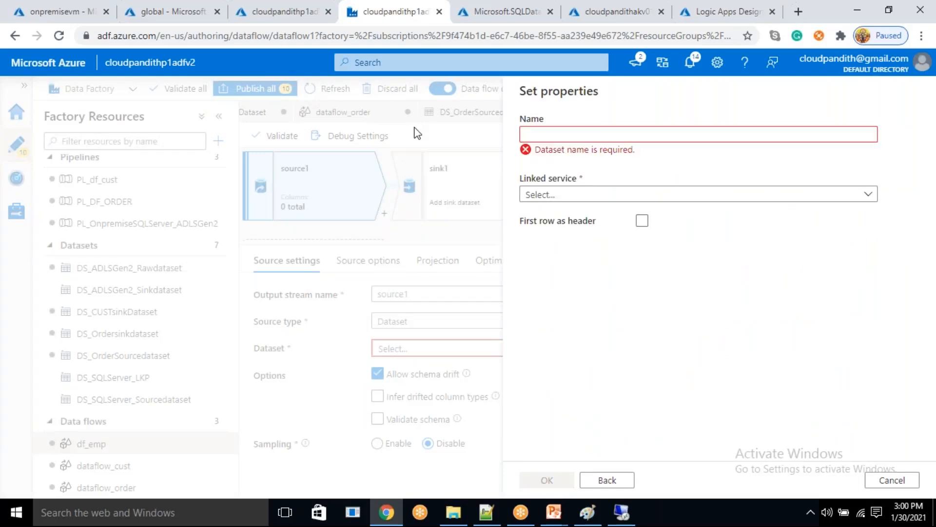
text(DS_Sourcedatasetemp)
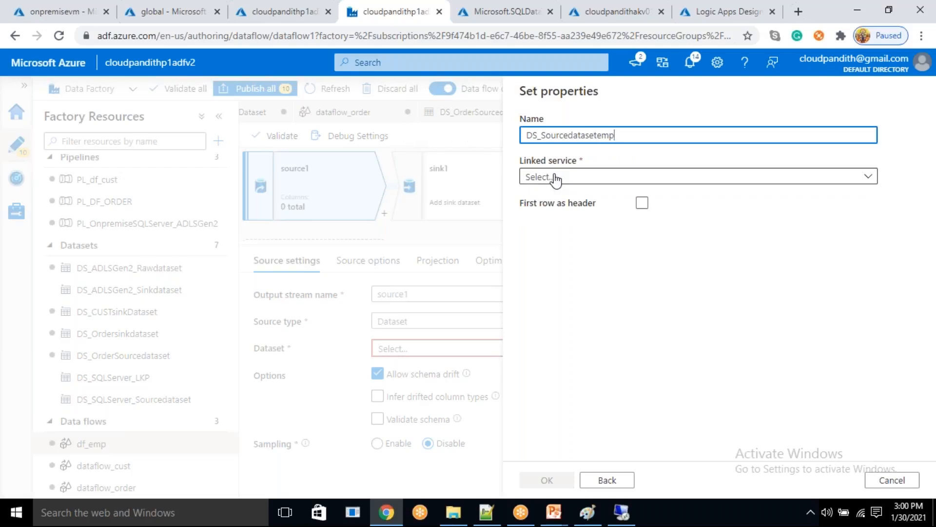
click(558, 178)
click(570, 265)
click(642, 239)
click(887, 213)
double_click(603, 175)
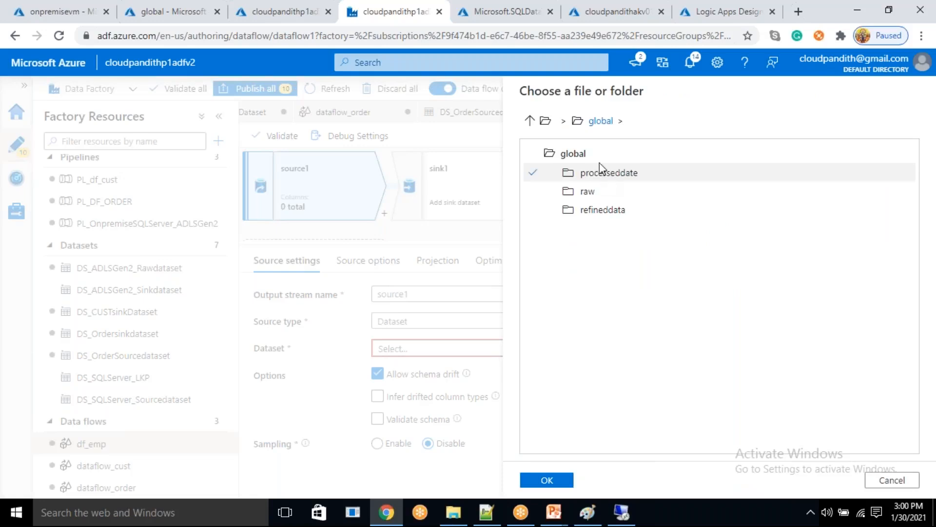
click(550, 482)
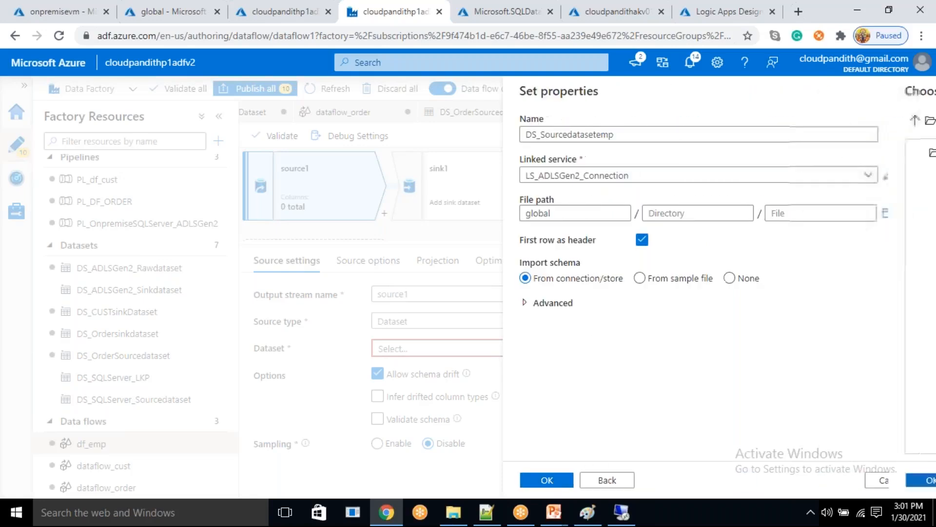
click(543, 482)
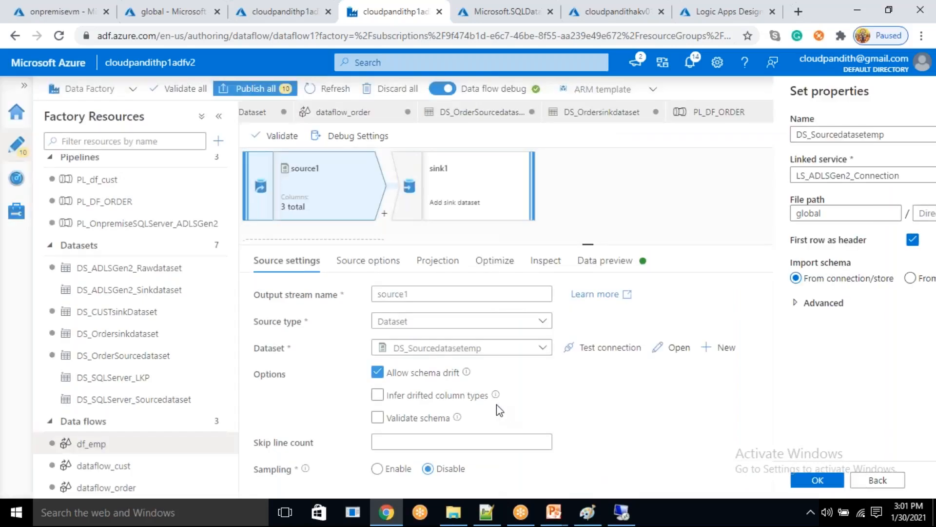
- Start a new dataset for sink1 using Azure Data Lake Storage Gen2 and the DelimitedText format
click(459, 185)
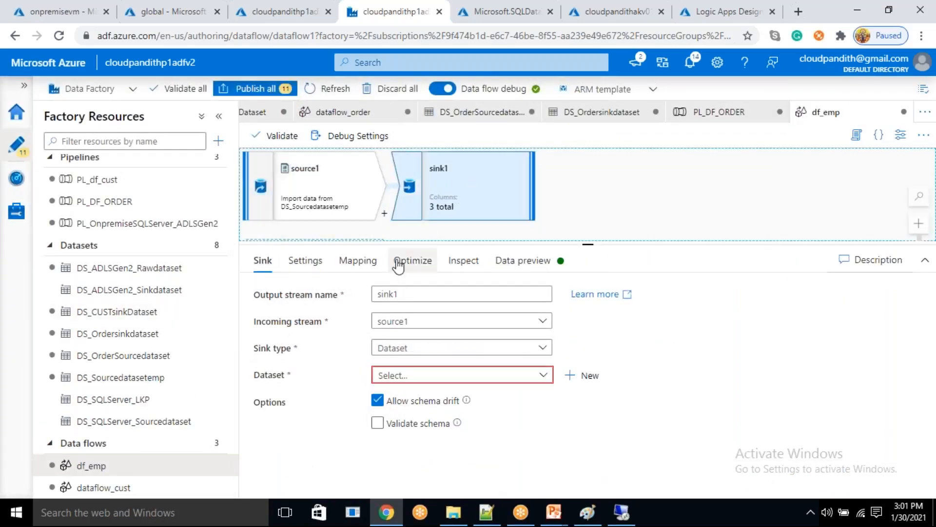
click(589, 381)
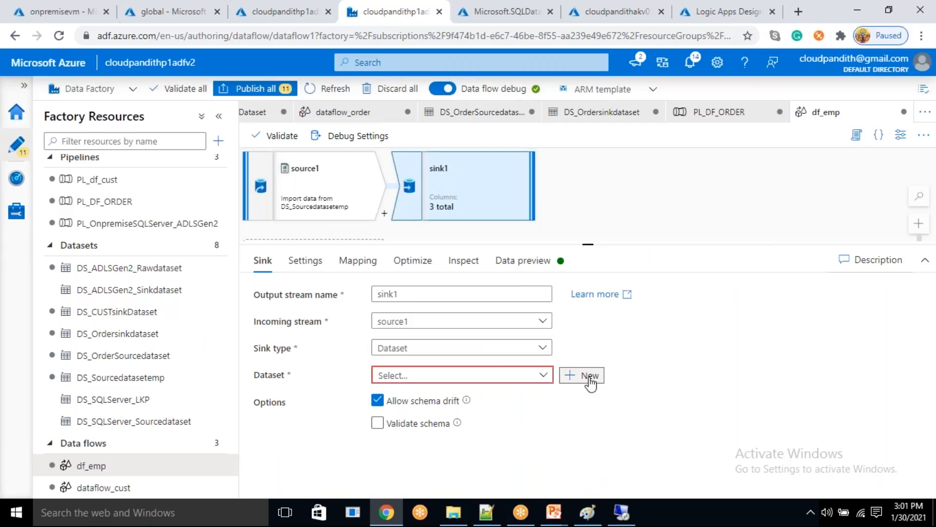
click(584, 433)
click(549, 481)
click(698, 229)
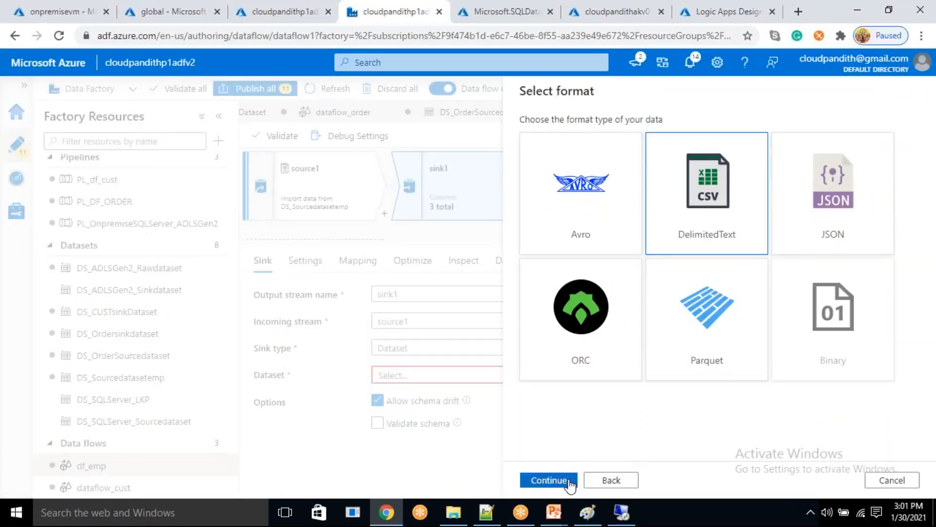
click(549, 480)
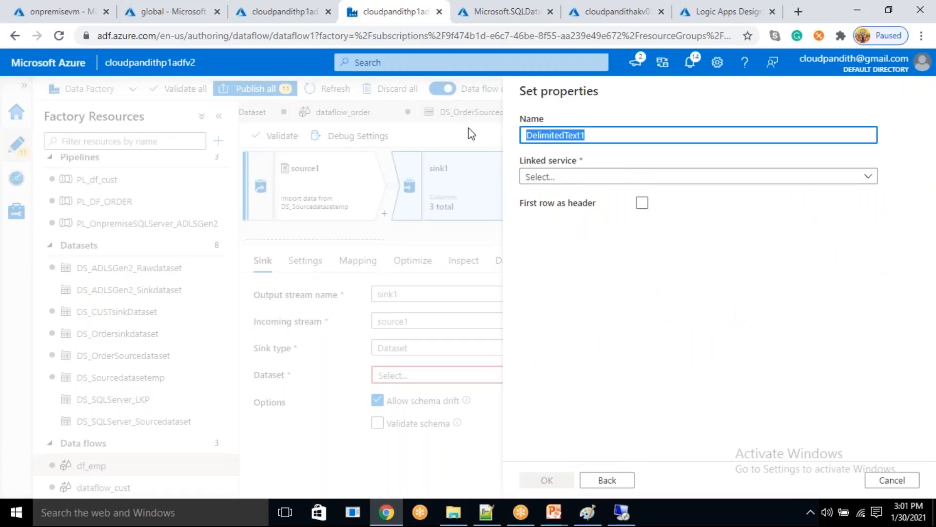
- Create the sink dataset as DS_Sinkdatasetemp with linked service LS_ADLSGen2_Connection, the global container as path and the first row as header
key(BackSpace)
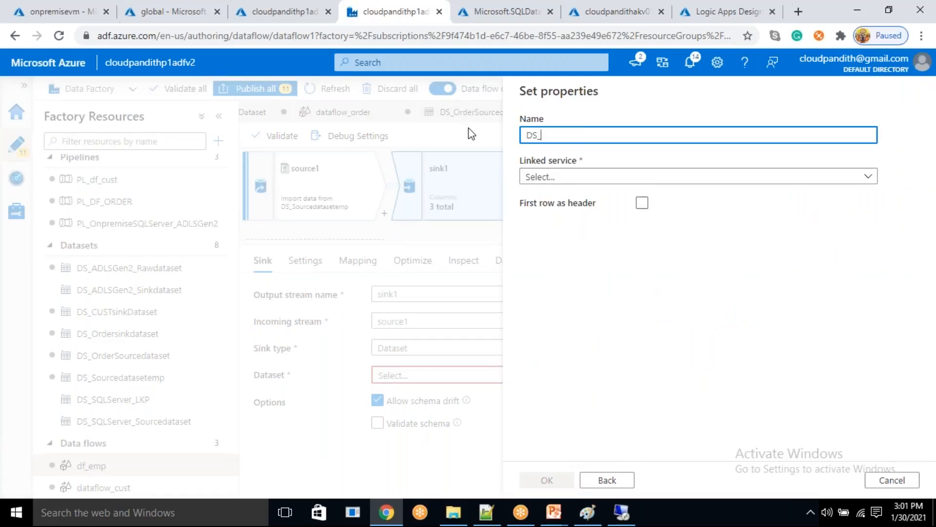
text(DS_Da)
text(sINK)
text(emp)
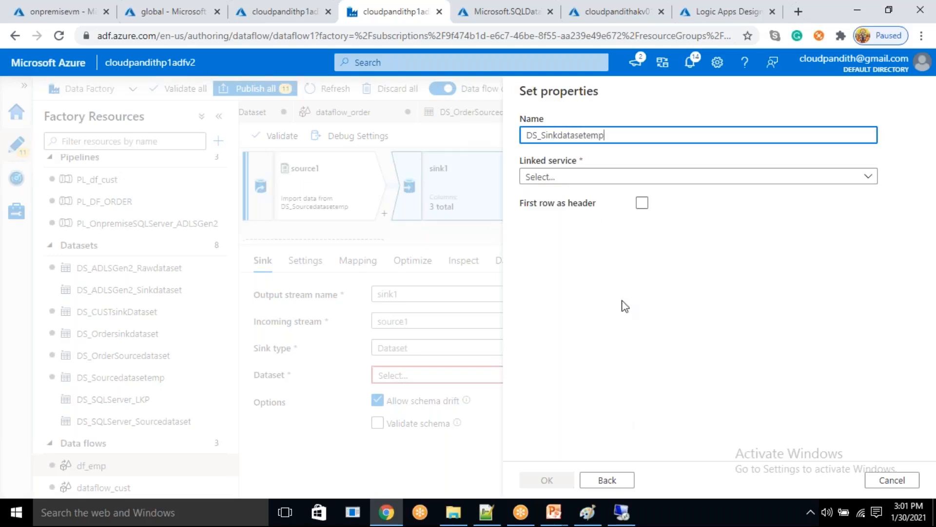
click(585, 176)
click(587, 259)
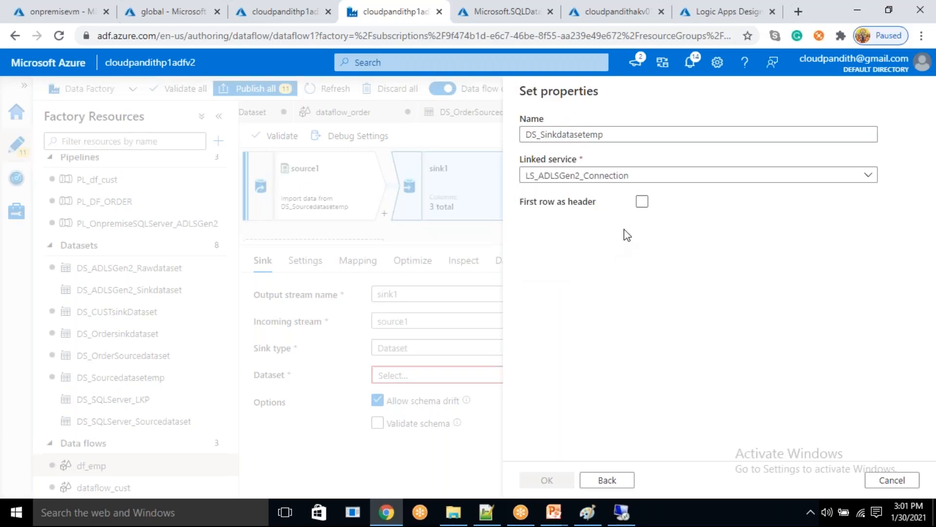
click(642, 240)
click(888, 213)
double_click(641, 174)
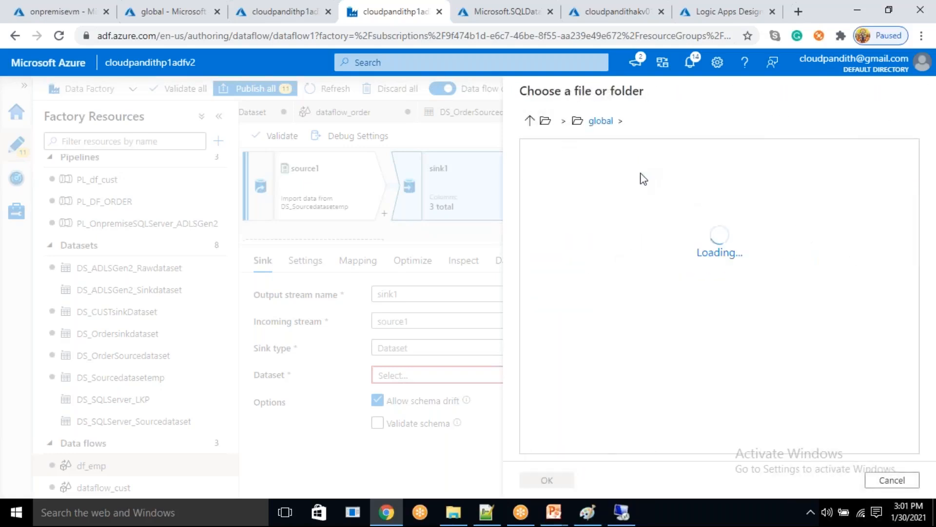
click(546, 479)
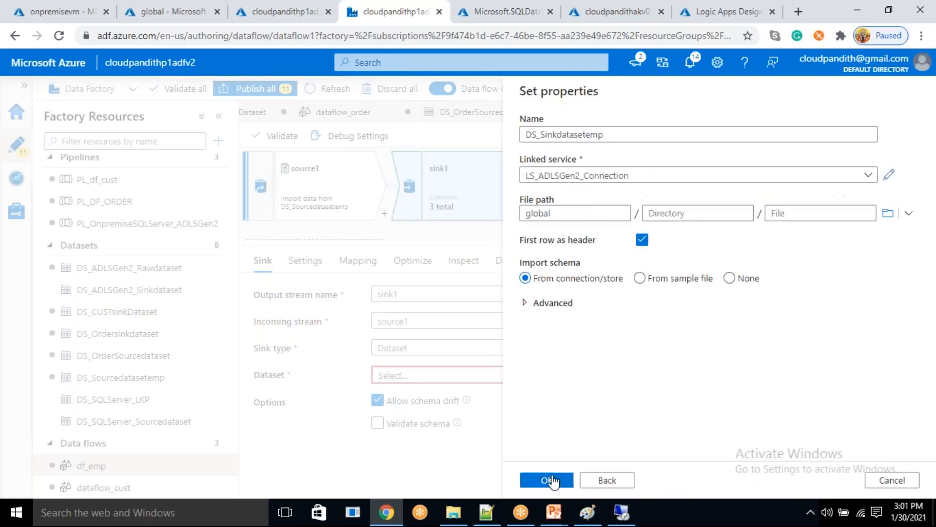
click(540, 473)
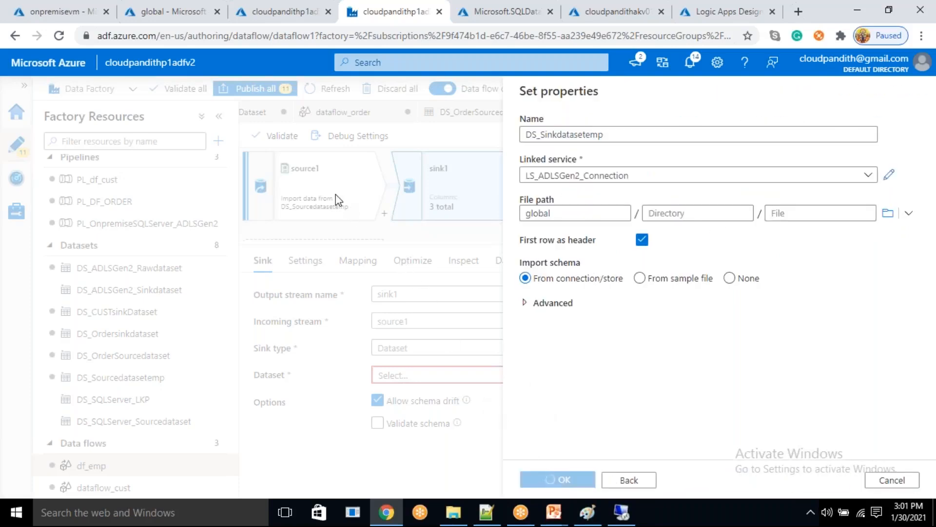
- Open source1's dataset DS_Sourcedatasetemp and add a string parameter named sourcedate
click(312, 206)
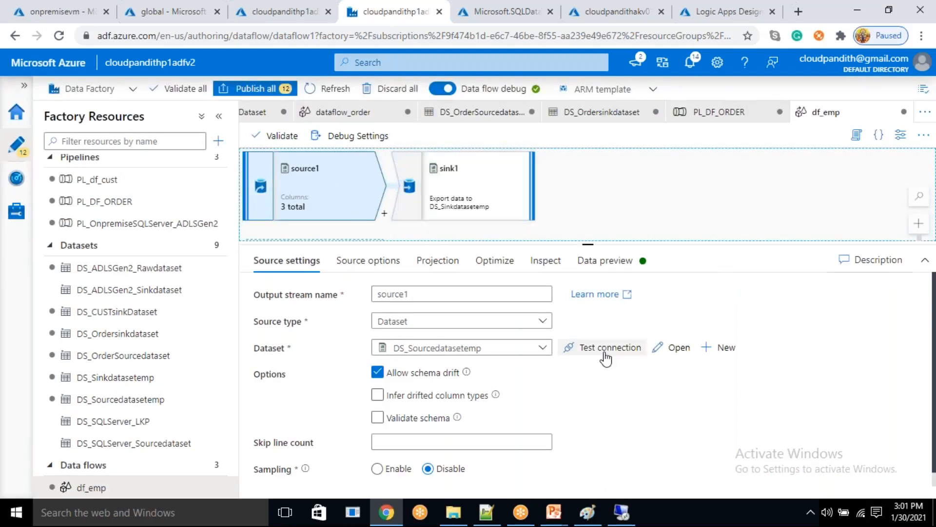
click(679, 348)
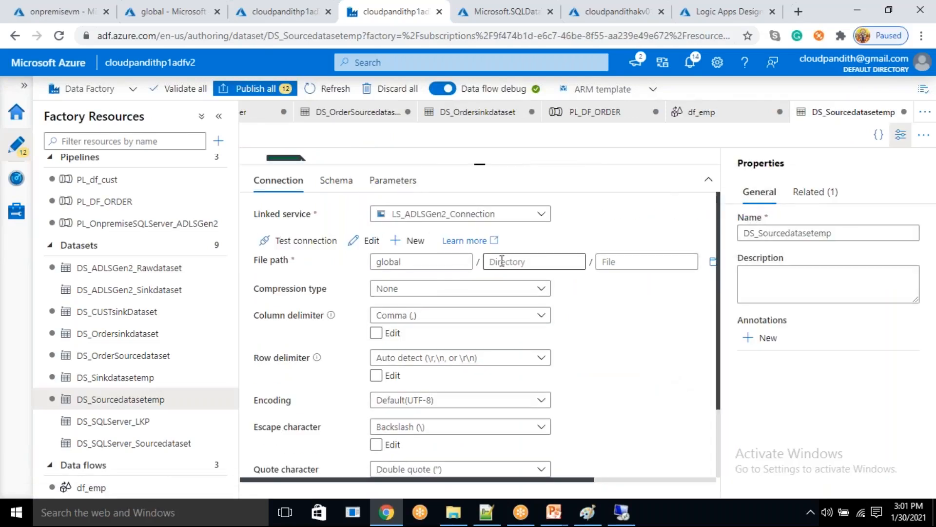
click(393, 181)
click(279, 211)
click(315, 269)
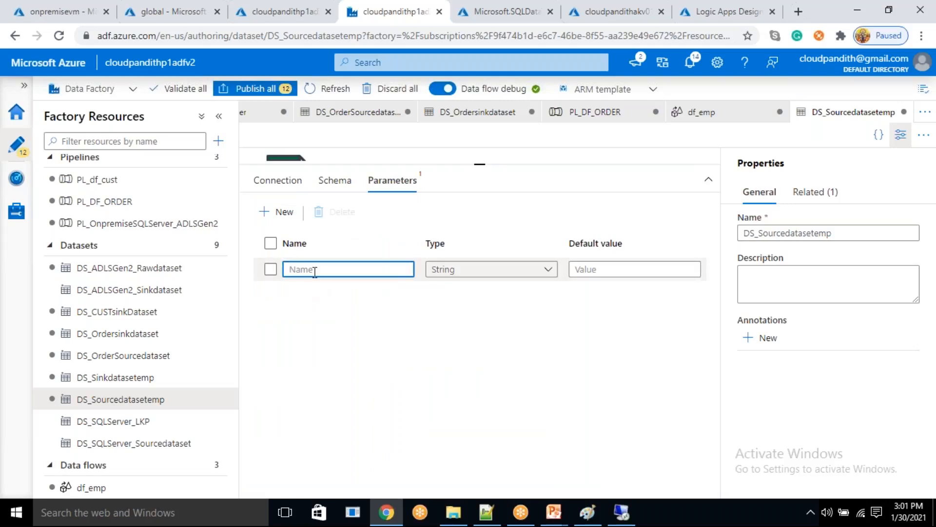
text(sourcedate)
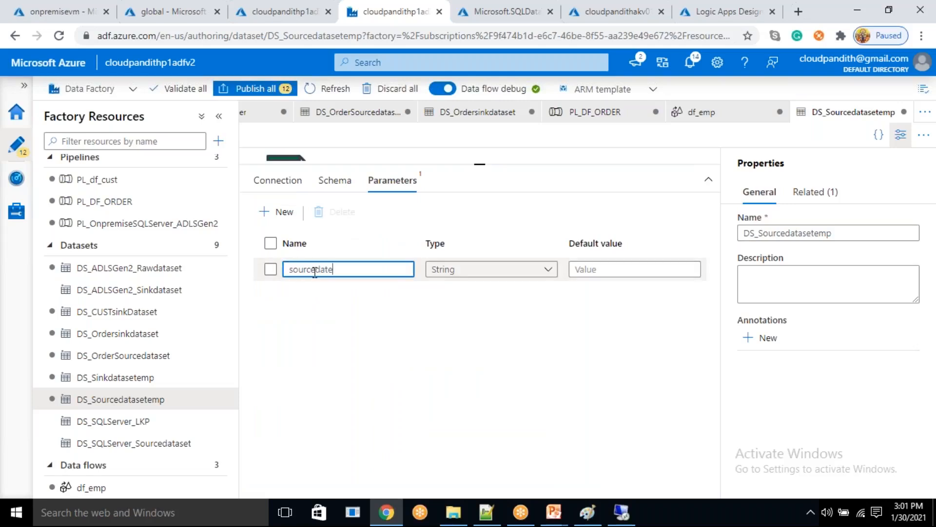
- Start a dynamic directory expression for DS_Sourcedatasetemp with raw/emp/ followed by the formatDateTime function
click(301, 190)
click(493, 262)
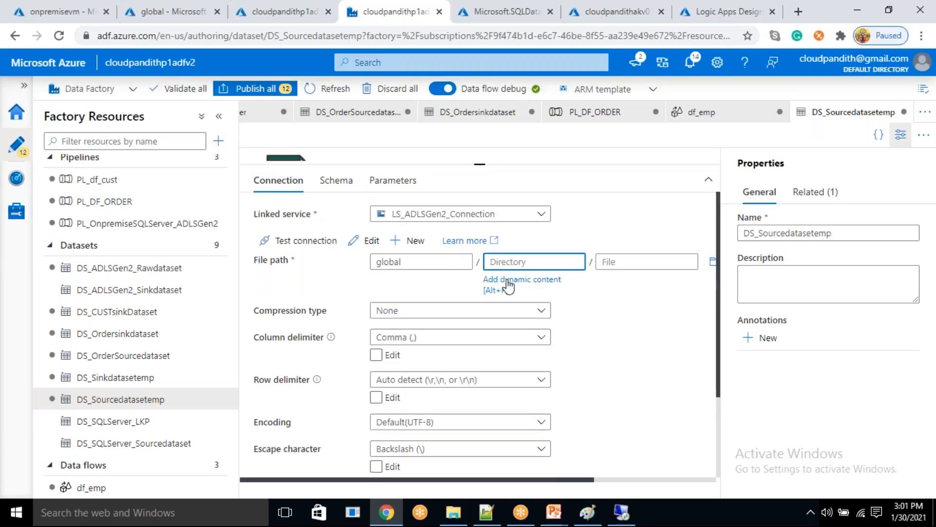
click(508, 282)
text(raw/emp/)
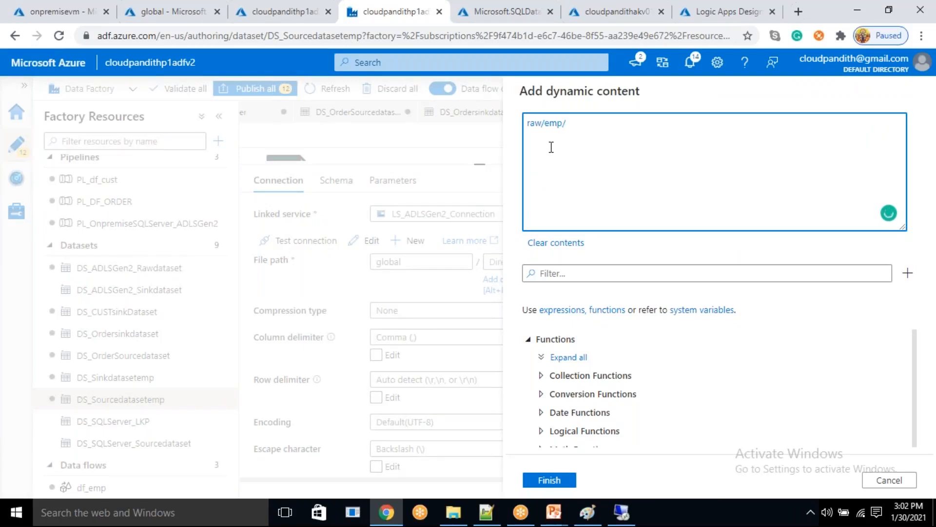
click(576, 275)
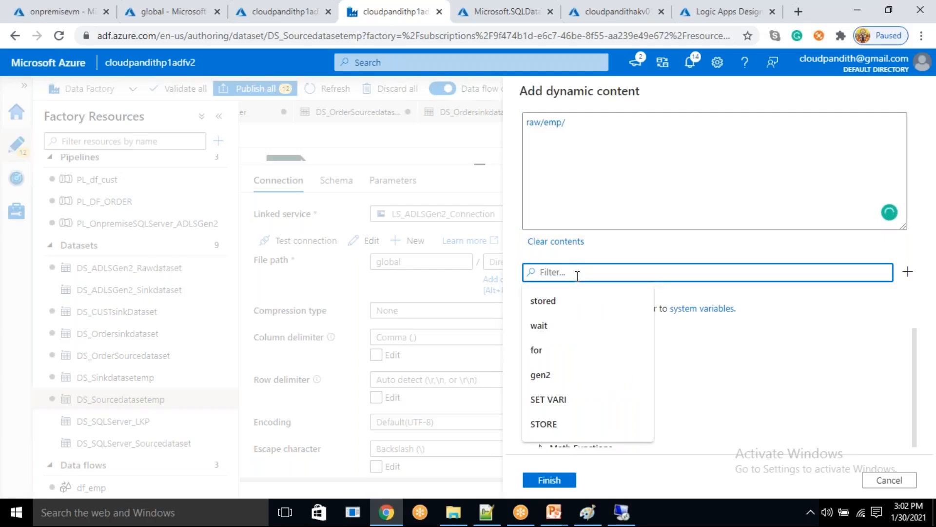
text(formatdate)
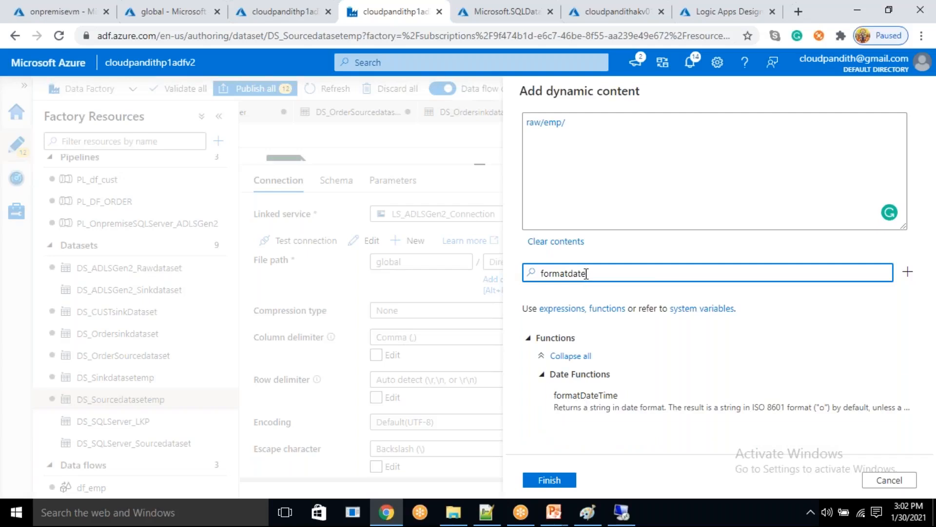
click(604, 397)
- Pass the sourcedate parameter and the 'yyyy' format to formatDateTime, and wrap the function call in @{ }
drag(624, 273, 482, 256)
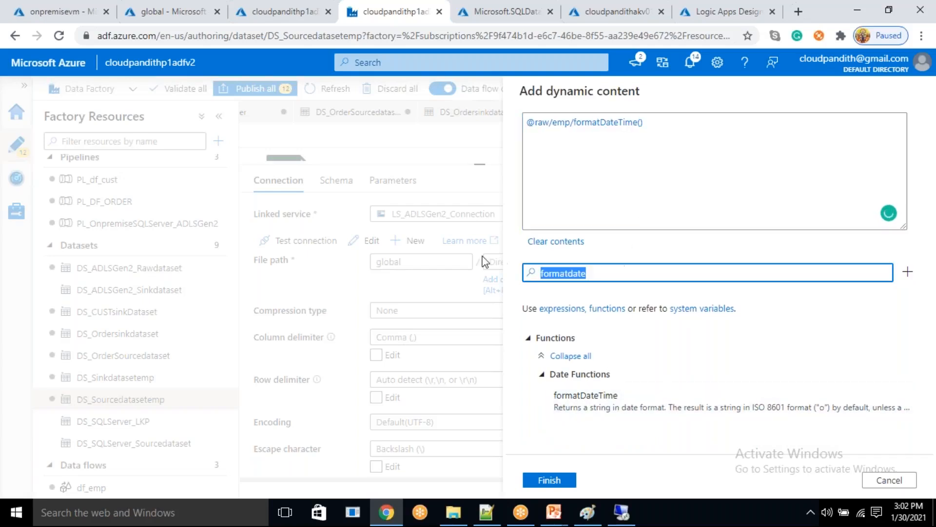
key(BackSpace)
scroll(608, 390, down, 5)
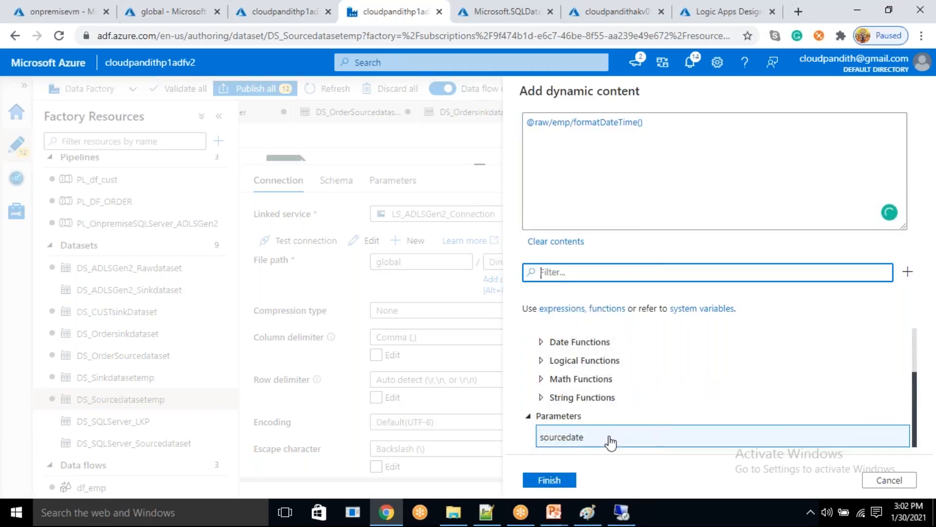
click(610, 438)
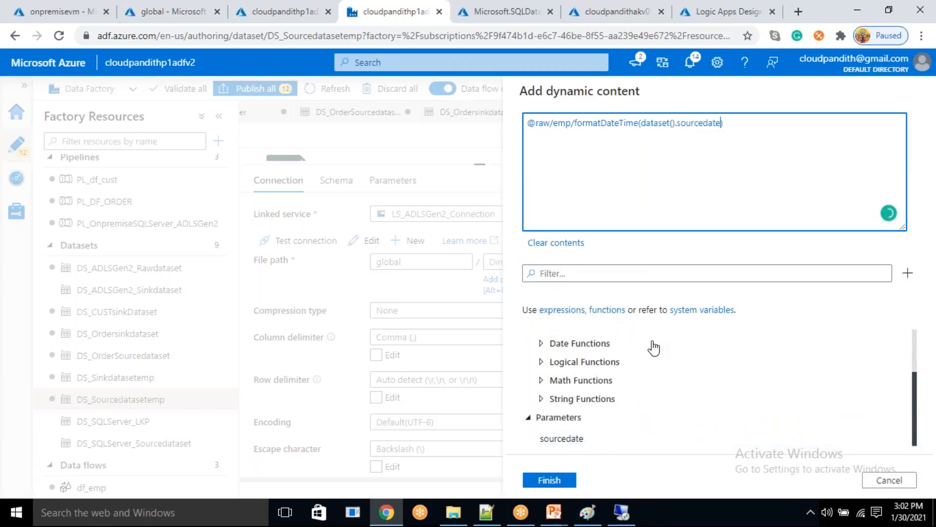
text(,'yyyy)
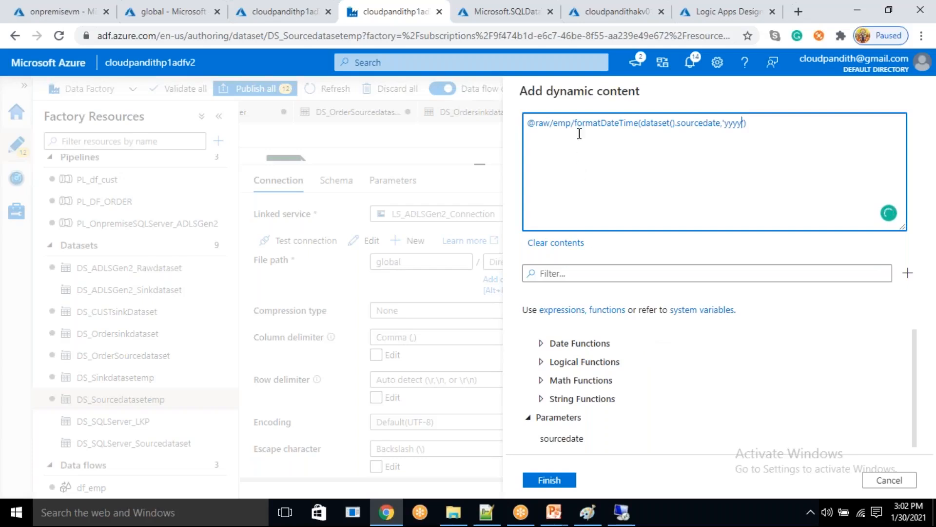
text(@{)
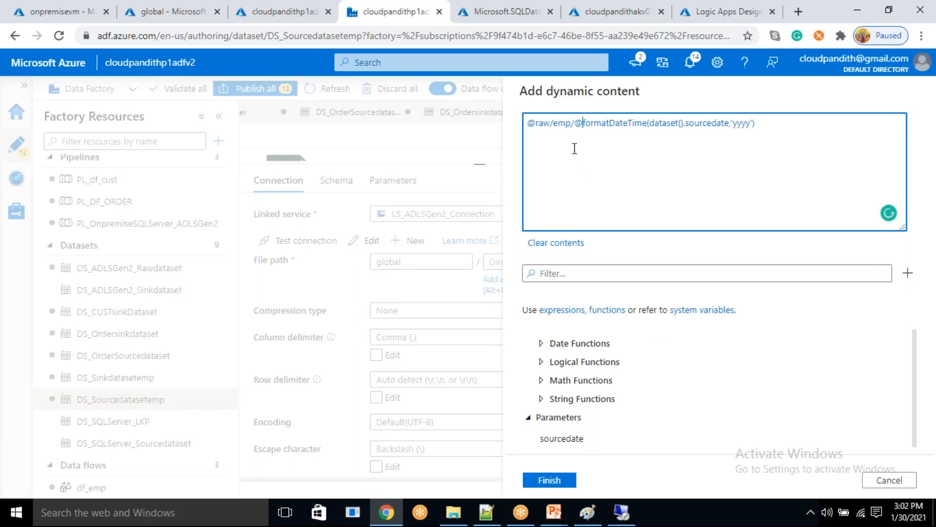
text(})
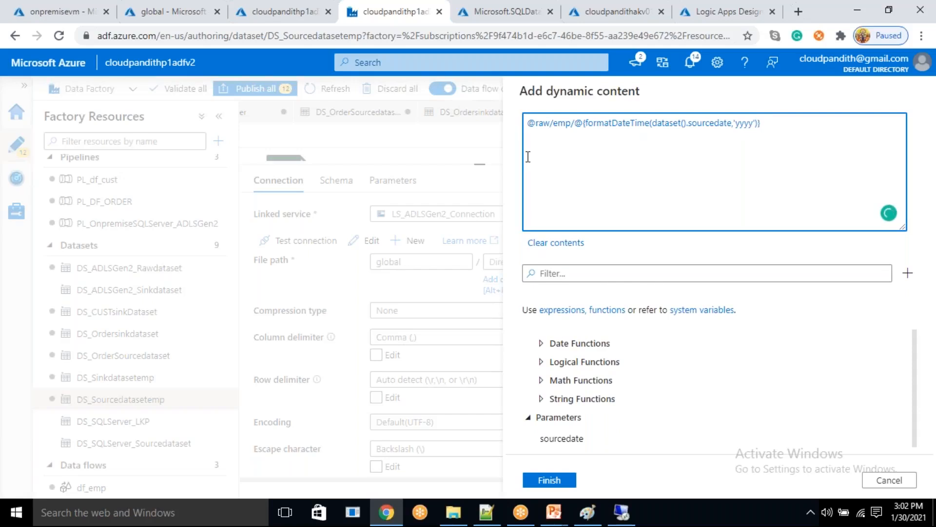
- Append two slash-separated copies of the @{formatDateTime(dataset().sourcedate,'yyyy')} part to the source directory expression
key(shift+End)
key(ctrl+c)
key(End)
key(ctrl+v)
text(/)
key(ctrl+v)
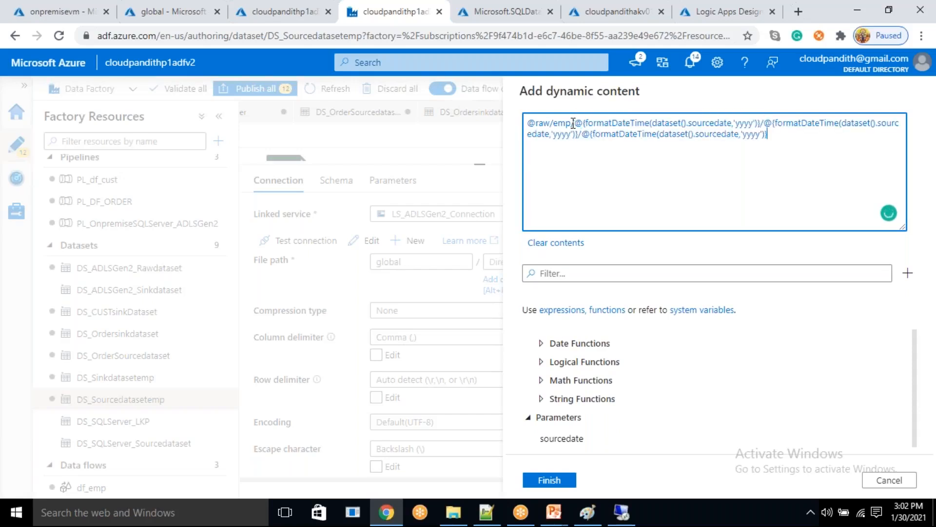
- Set the second date part's format to MM, replace the third part's yyyy format, and apply the source directory expression
double_click(564, 140)
text(MM)
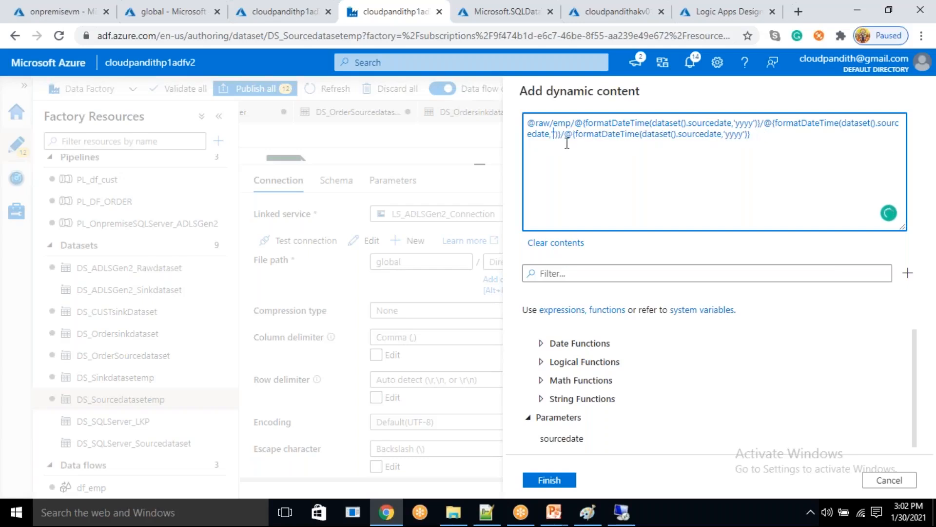
double_click(750, 134)
key(BackSpace)
click(549, 480)
drag(482, 165, 445, 286)
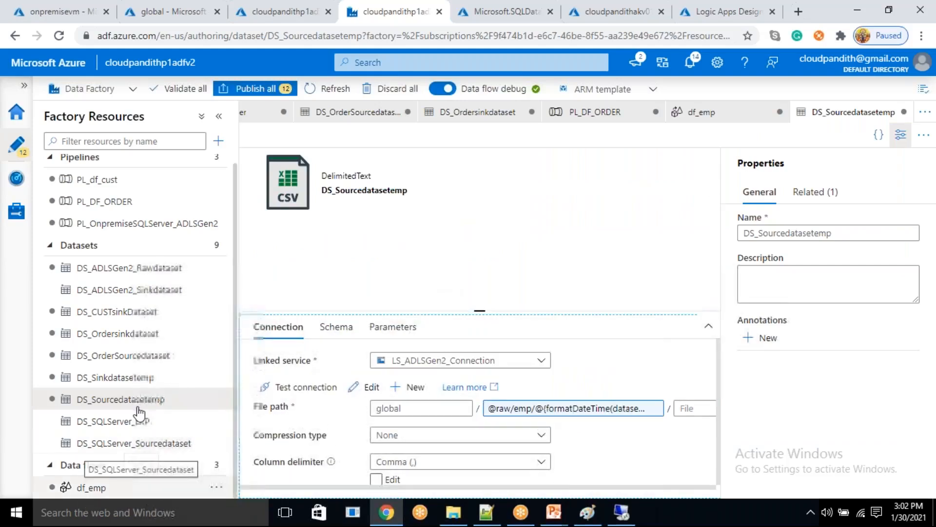
- Open the dataset DS_Sinkdatasetemp from sink1 in df_emp and add a string parameter named sinkdate
scroll(102, 463, down, 2)
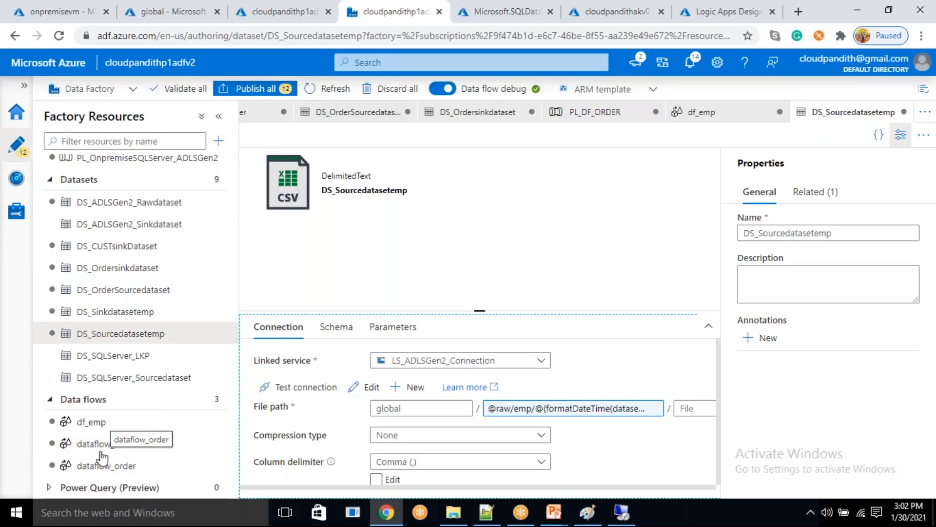
click(98, 428)
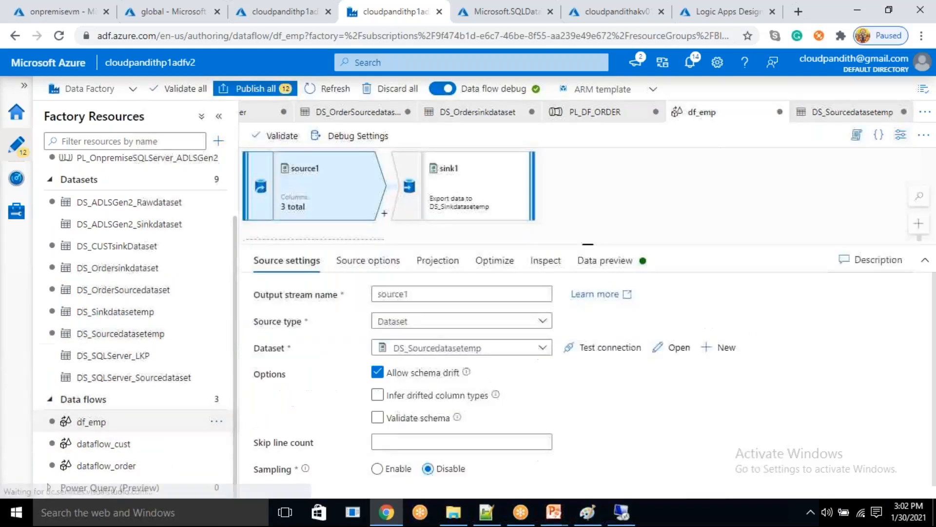
click(454, 181)
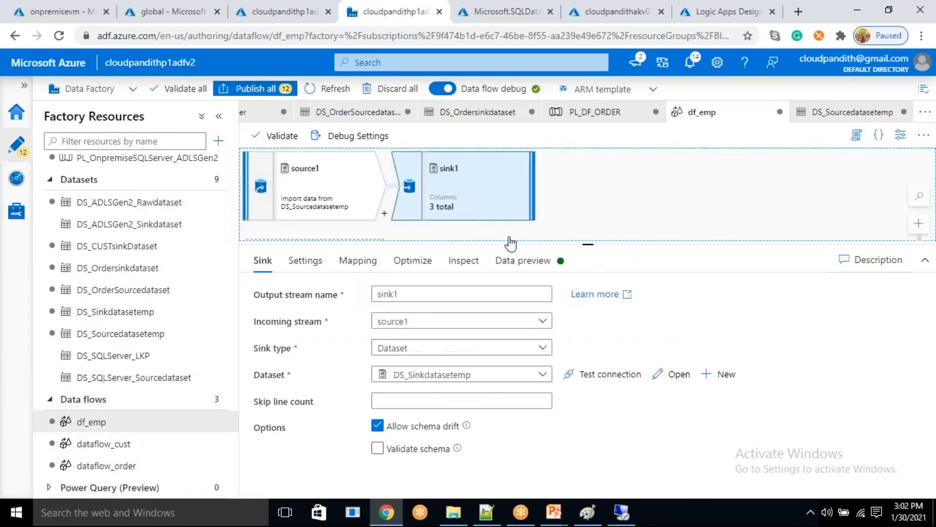
click(672, 376)
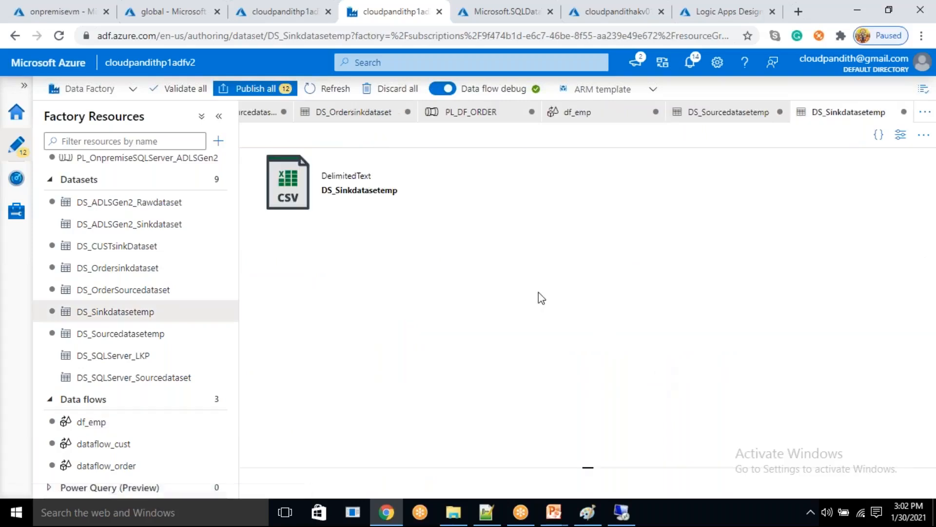
click(393, 179)
click(276, 211)
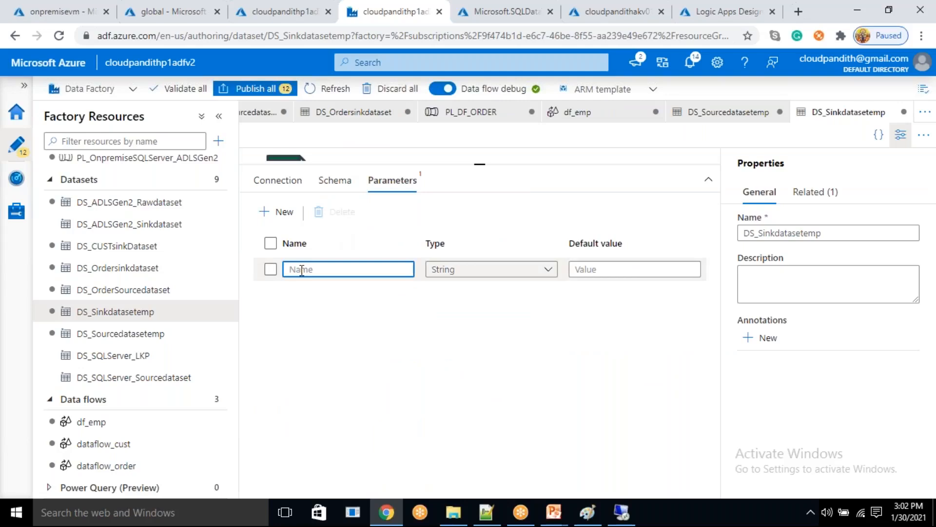
text(sinkdate)
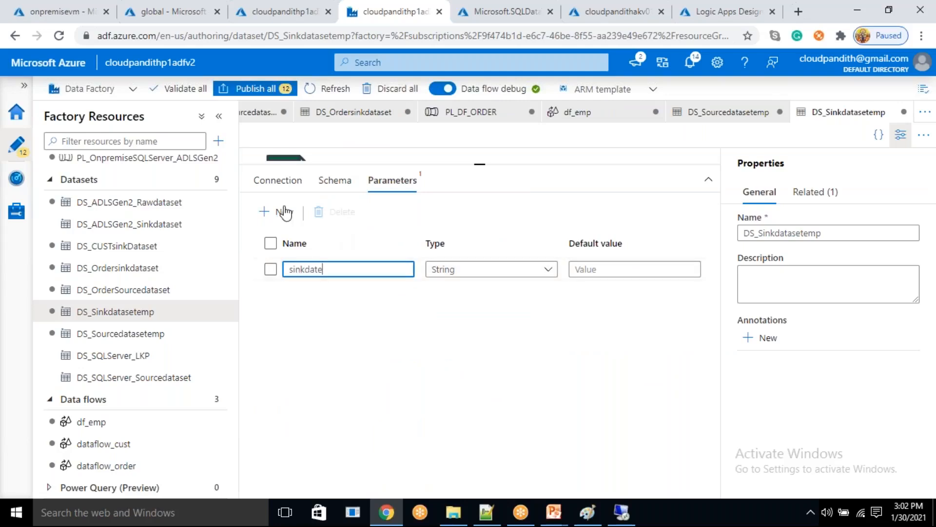
- Open a dynamic expression for the sink dataset's directory and copy the processeddate folder name from the global container's location path
click(278, 185)
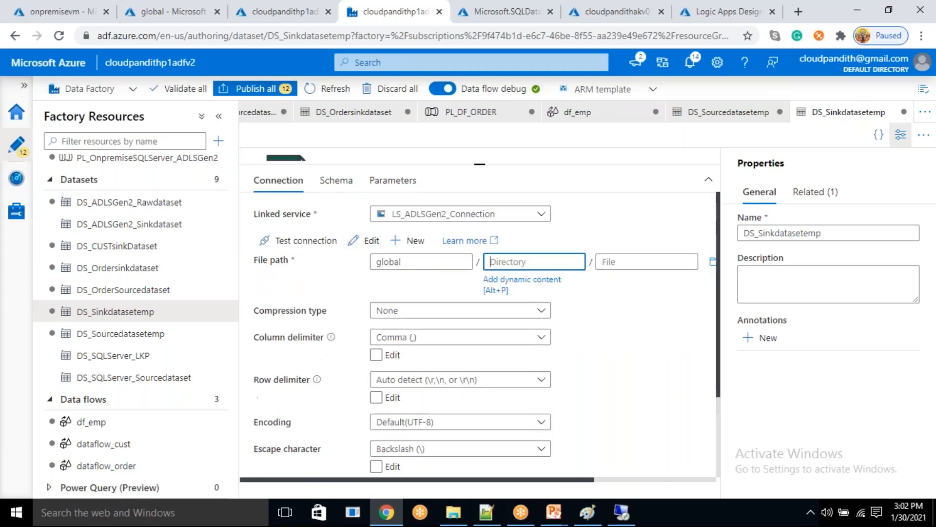
click(504, 282)
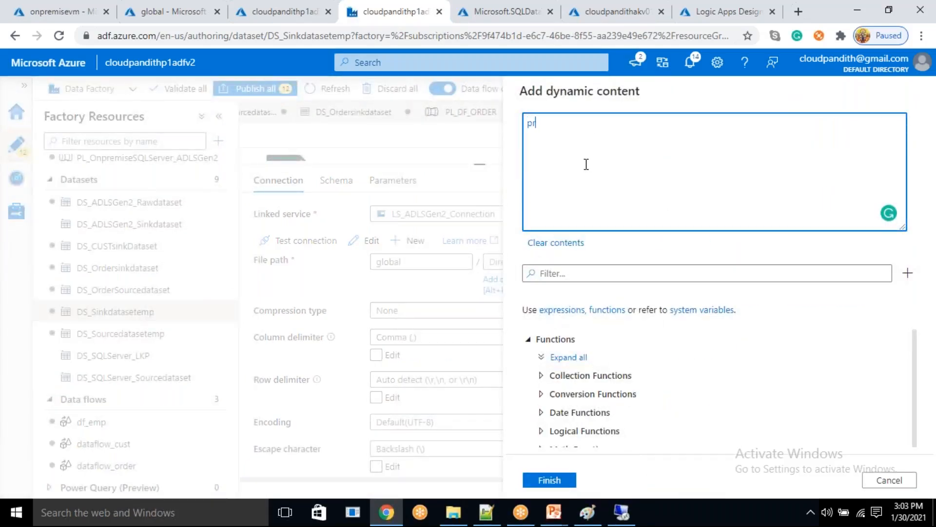
text(process)
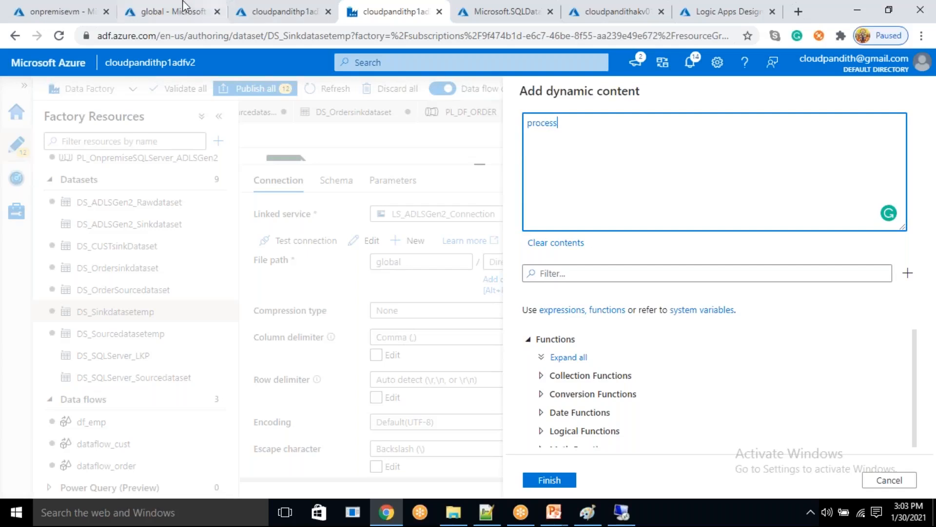
click(211, 6)
drag(343, 180, 323, 192)
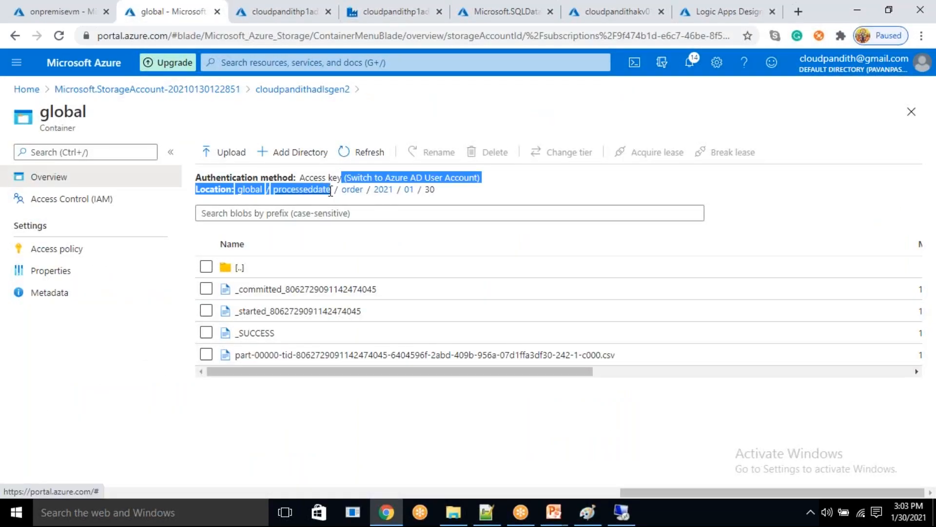
click(281, 3)
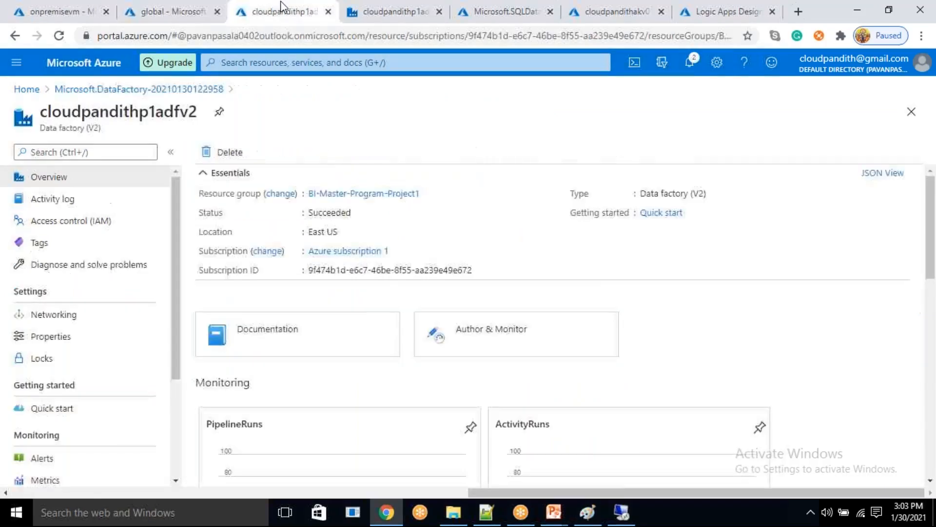
click(394, 11)
- Paste the copied folder name into the sink directory expression and edit the text to processeddate/emp/
drag(652, 147, 504, 122)
text((Switch to Azure AD User Account) Location: global / processeddate)
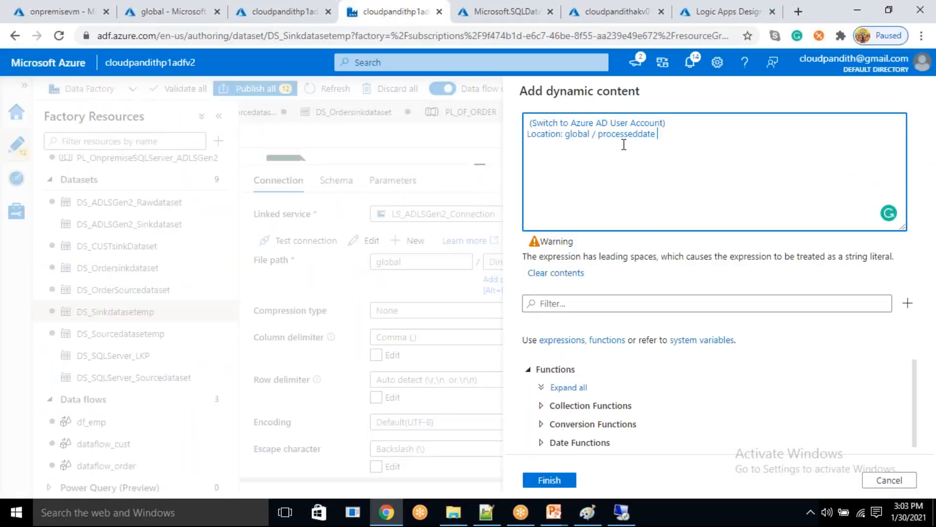
drag(599, 139, 521, 109)
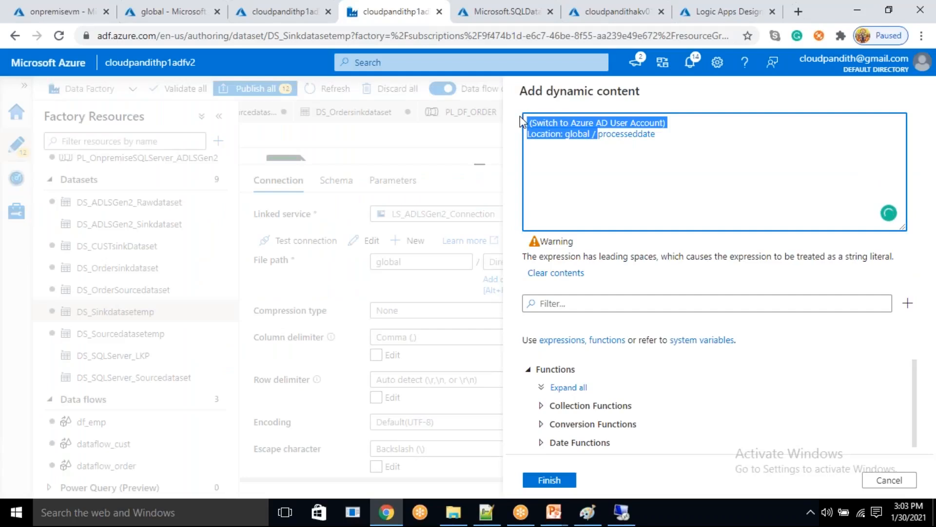
key(BackSpace)
key(End)
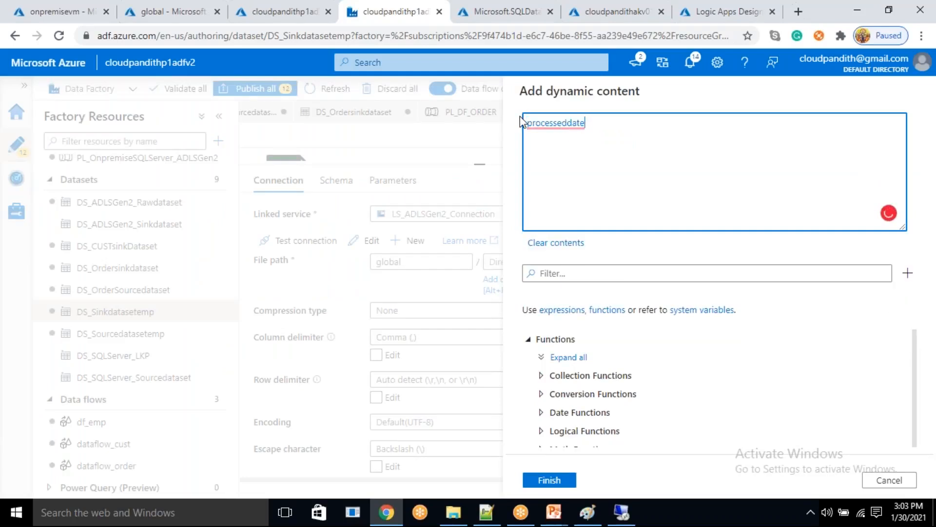
text(/emp/)
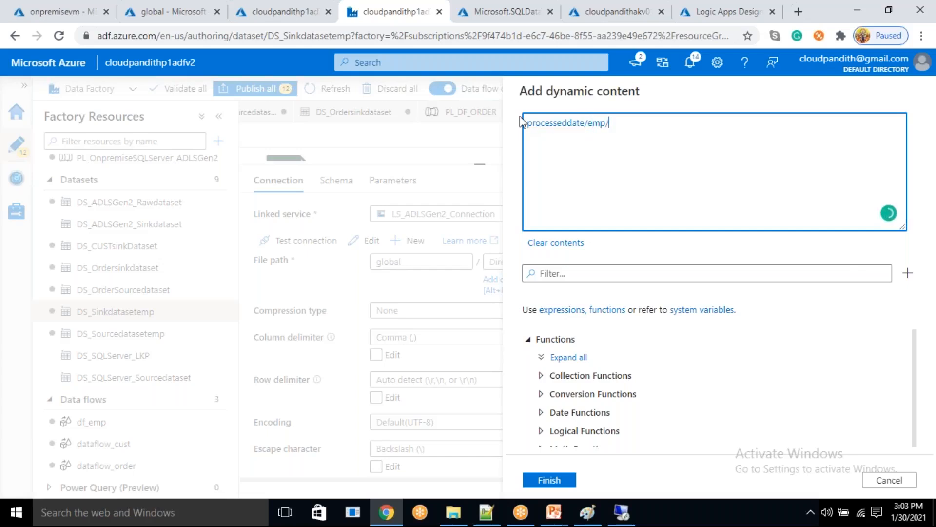
- Find the formatDateTime function and append it to the processeddate/emp/ expression
click(590, 271)
click(591, 271)
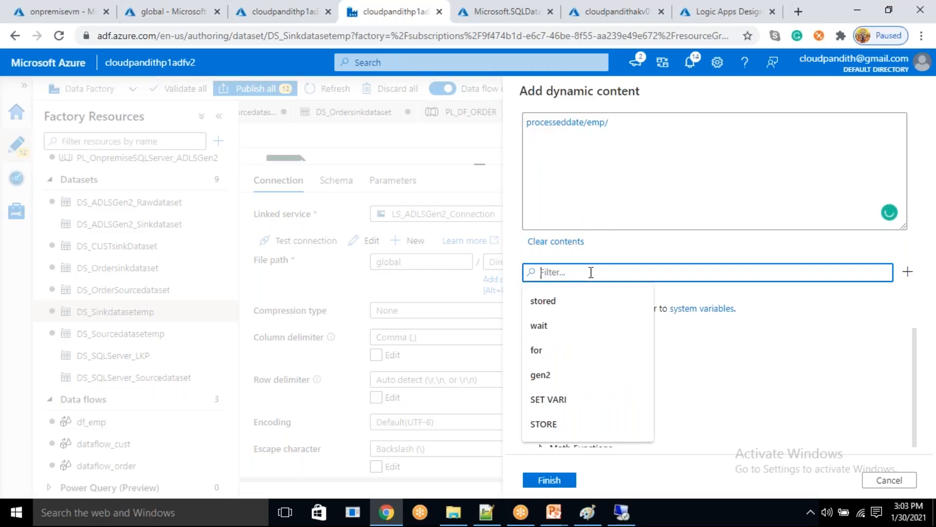
text(format)
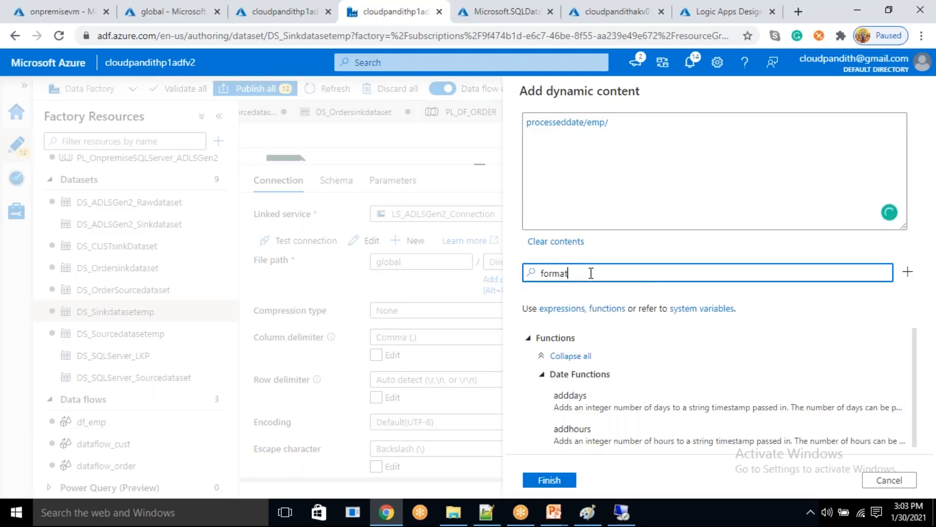
text(date)
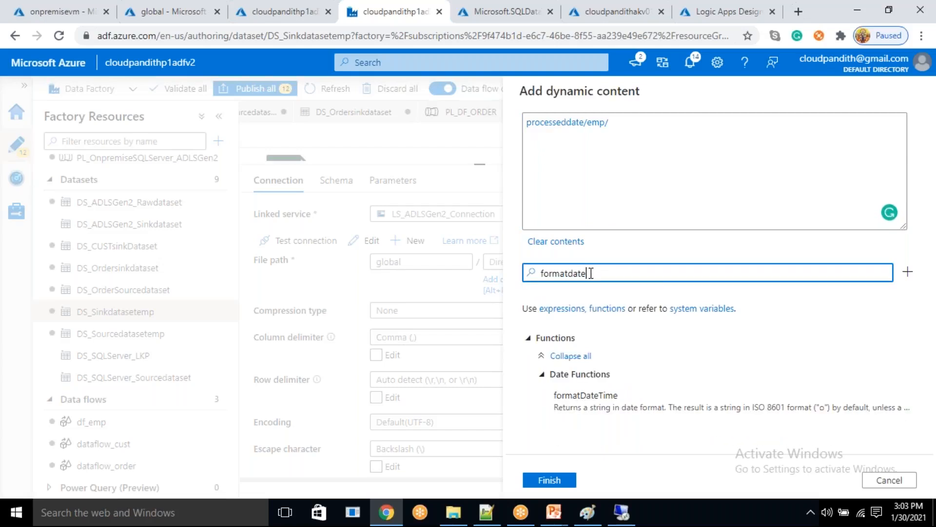
click(604, 392)
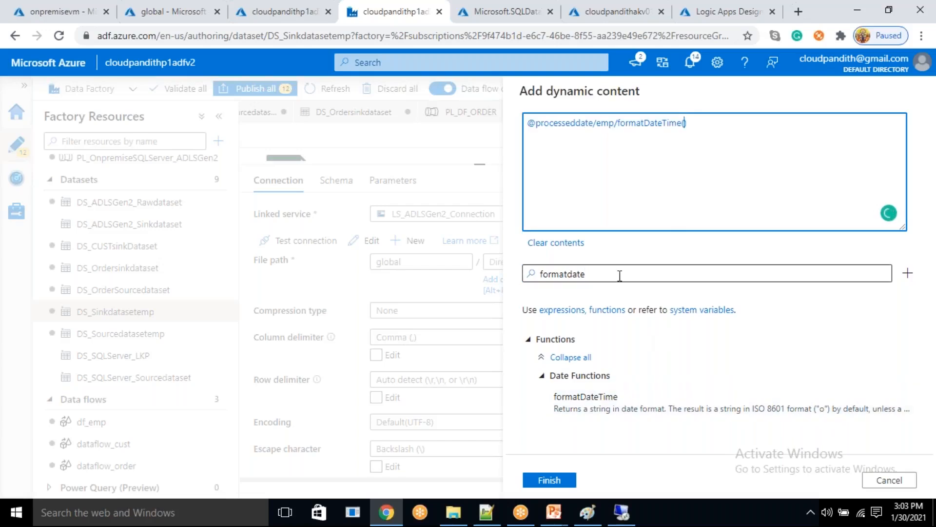
- Pass the sinkdate parameter and the 'yyyy' format to formatDateTime in the sink directory expression
drag(620, 276, 508, 267)
key(BackSpace)
scroll(629, 409, down, 2)
scroll(620, 429, down, 1)
click(604, 439)
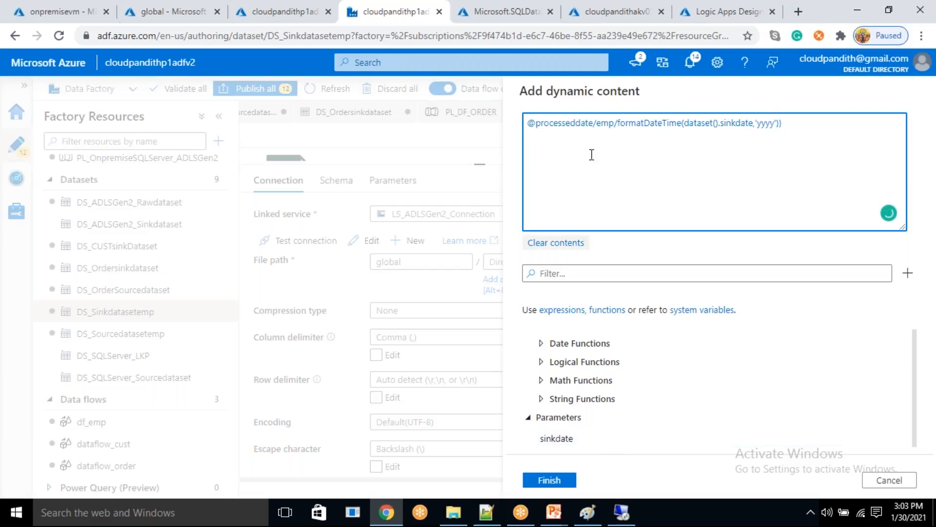
- Insert @{ before formatDateTime and remove the @ at the start of the sink directory expression
click(618, 123)
text(@{)
key(Delete)
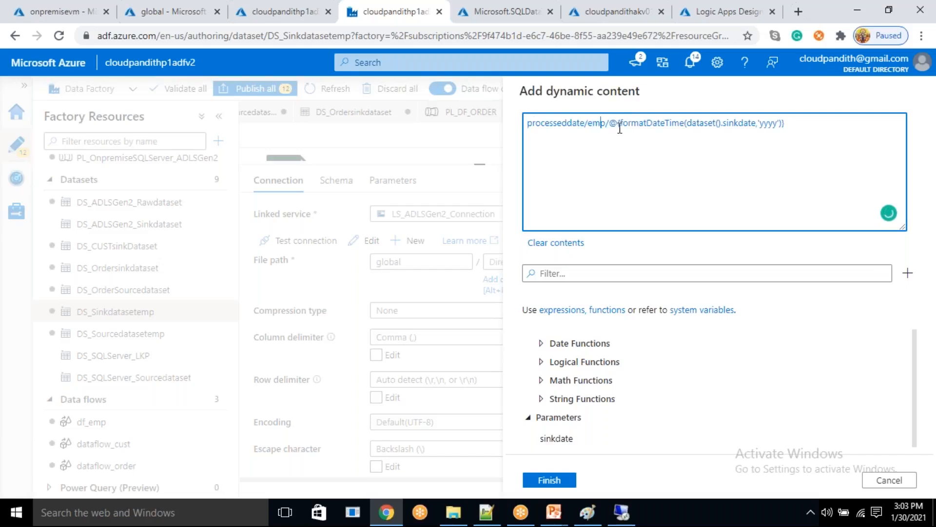
- Append two slash-separated copies of the @{formatDateTime(dataset().sinkdate,'yyyy')} part to the sink directory expression
key(shift+End)
key(ctrl+c)
key(End)
key(ctrl+v)
text(/)
key(ctrl+v)
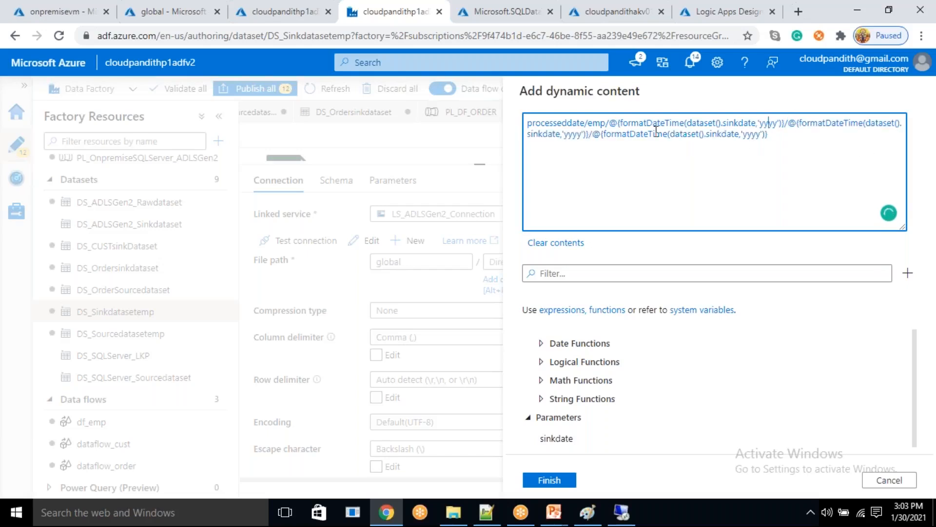
- Change the second and third formatDateTime formats in the sink directory expression to 'MM' and 'dd', and apply the expression
double_click(576, 140)
text(MM)
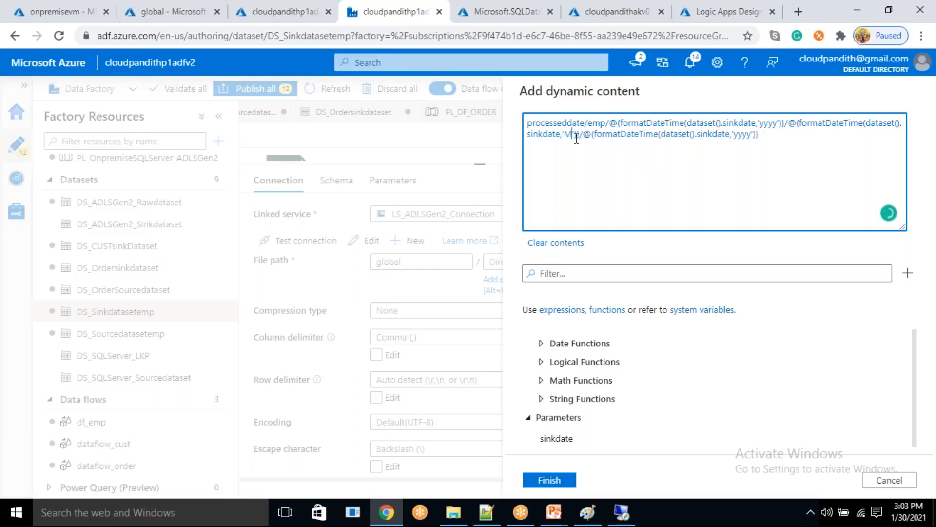
double_click(743, 136)
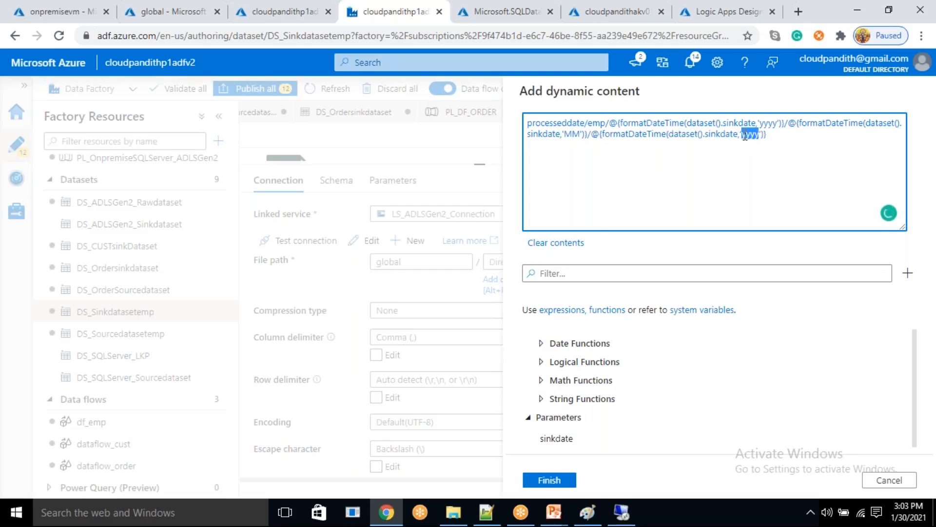
text(dd)
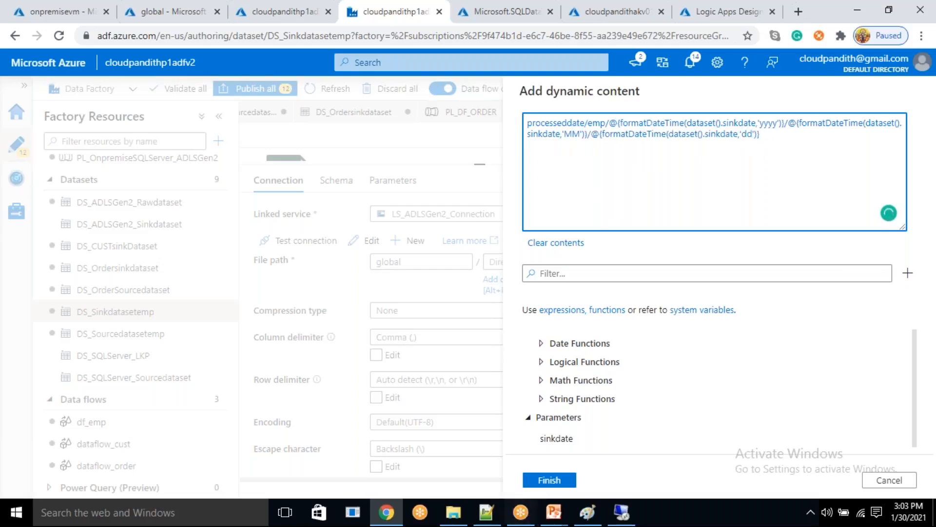
click(550, 480)
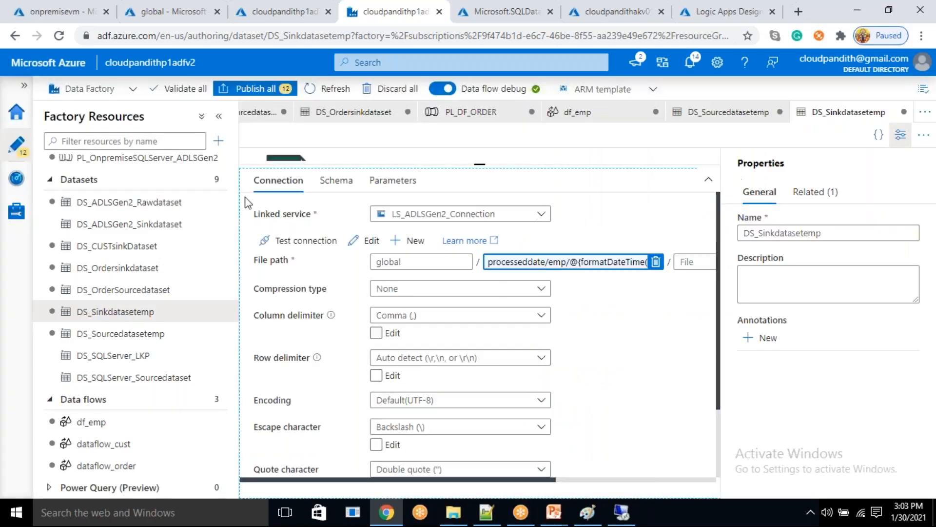
- Open source1's dataset DS_Sourcedatasetemp from df_emp and remove the @ before raw in its directory expression
click(112, 428)
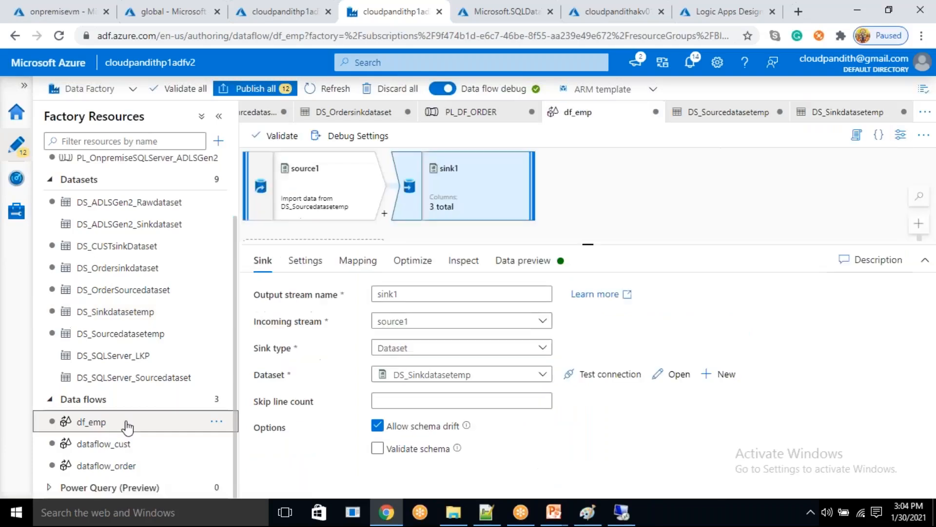
click(300, 176)
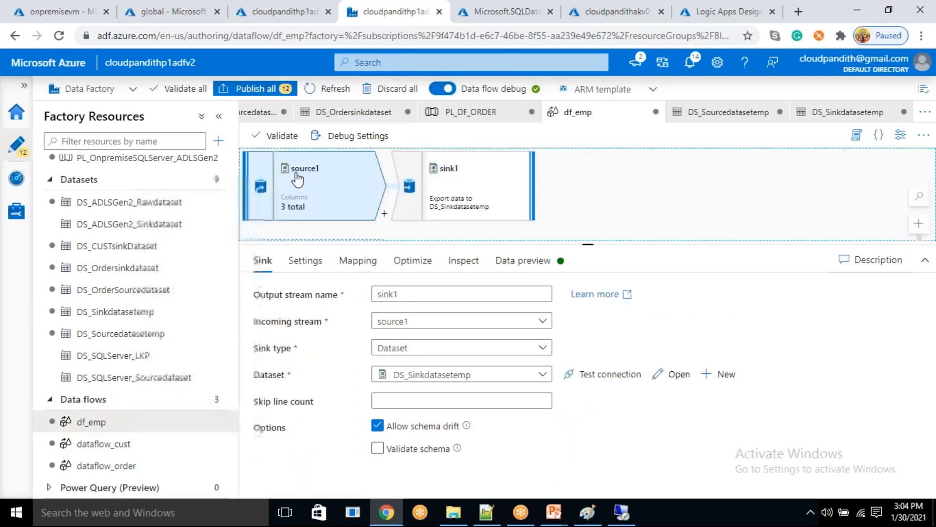
click(667, 350)
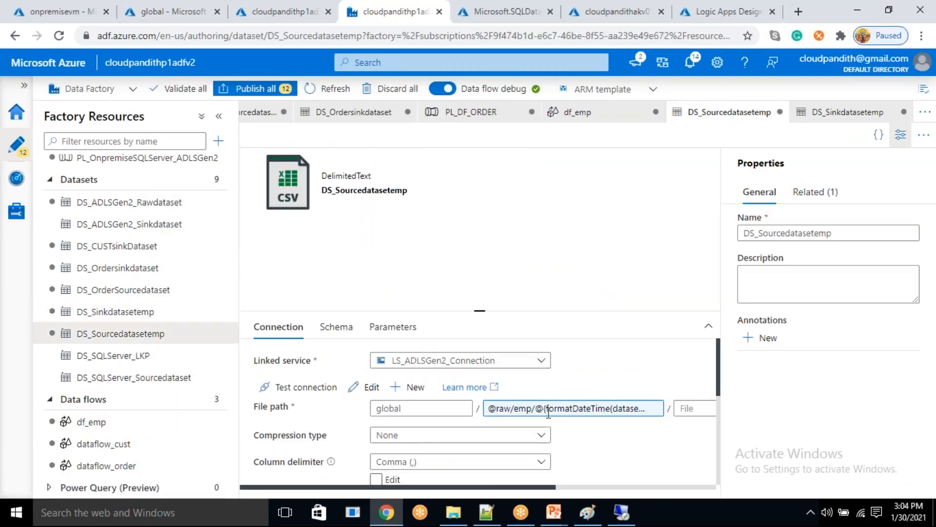
click(585, 408)
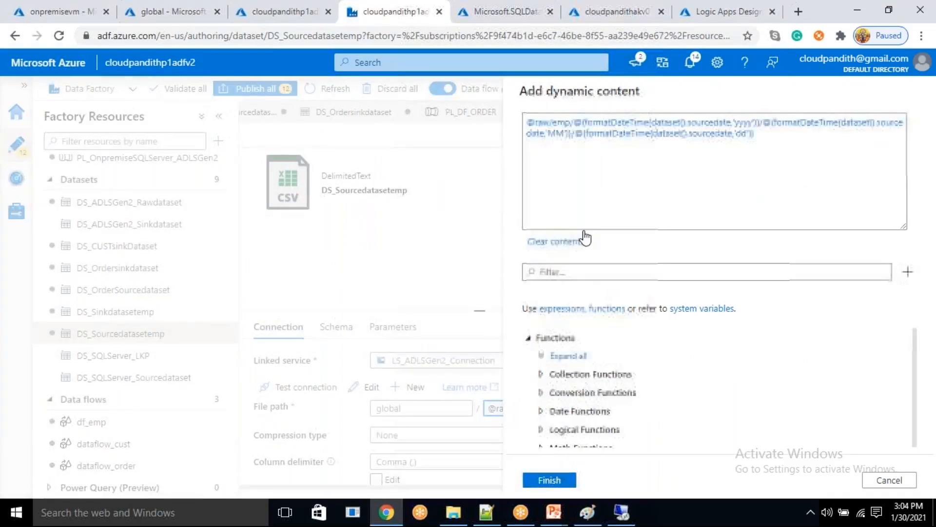
click(538, 125)
key(BackSpace)
click(549, 479)
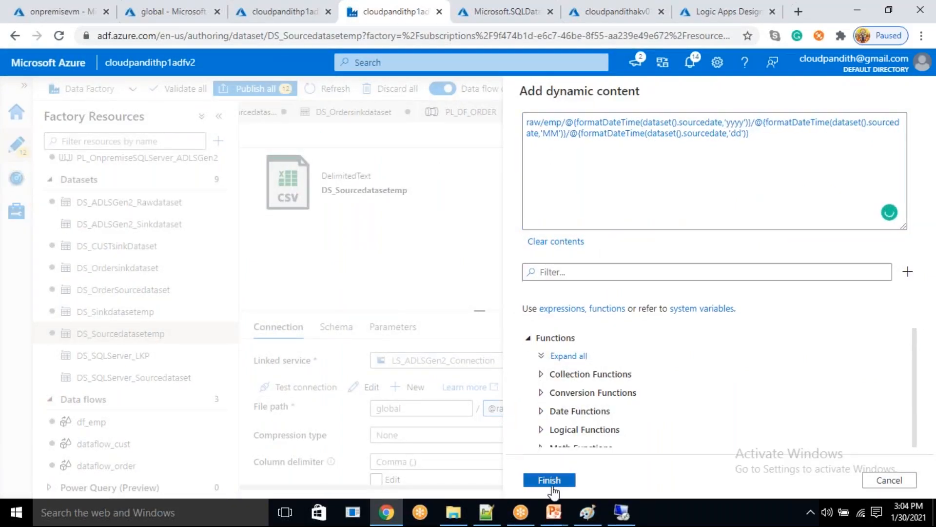
- Create a new pipeline and name it PL_DF_EMP
click(218, 142)
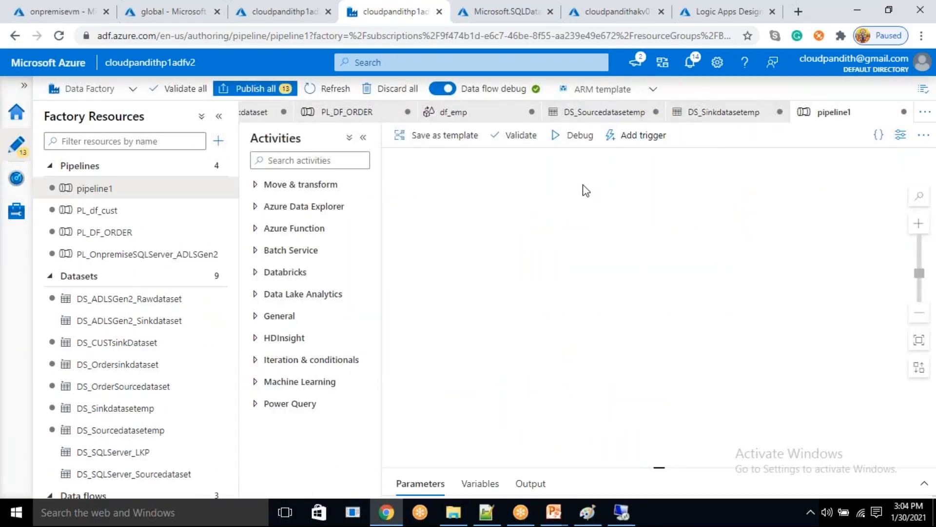
click(901, 135)
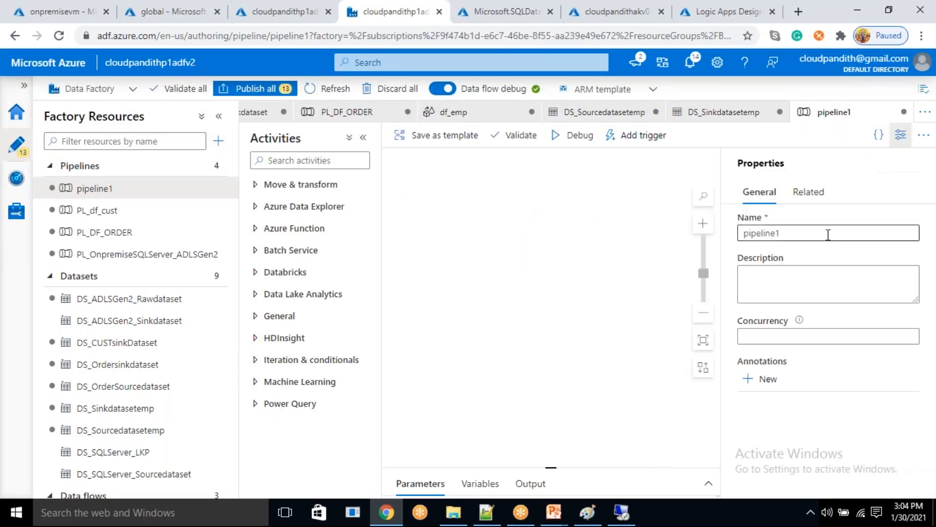
double_click(747, 232)
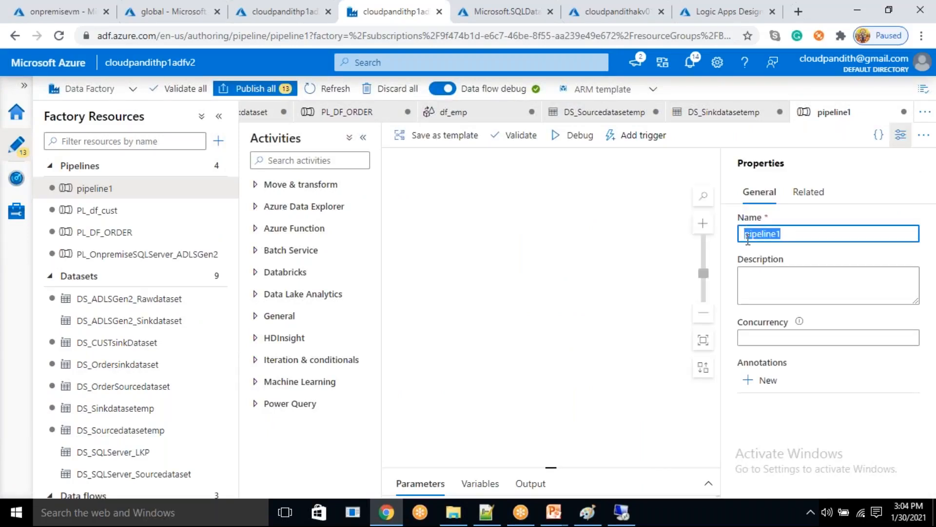
text(PL_DF_EMP)
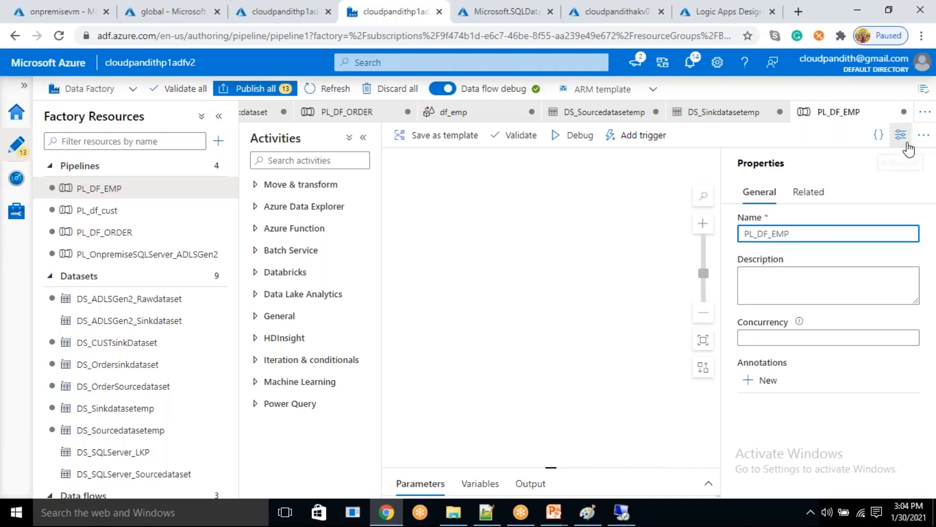
click(899, 139)
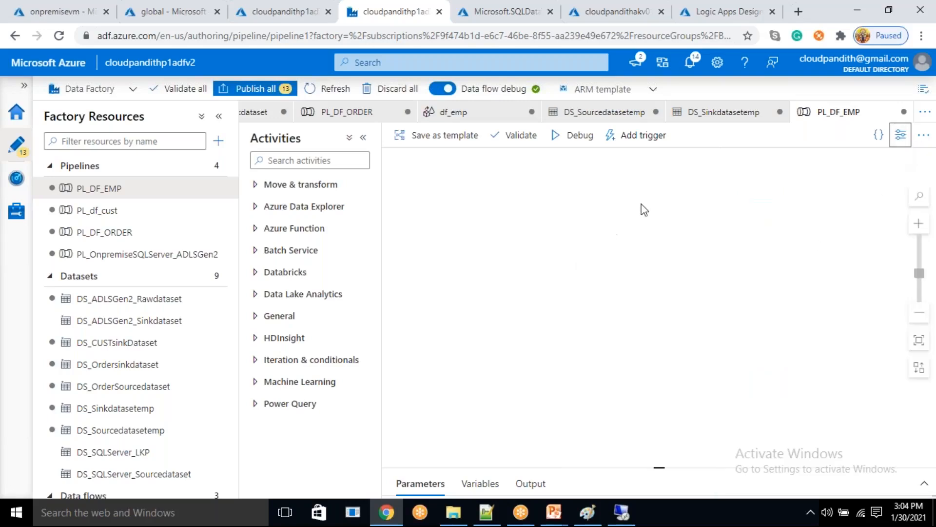
click(902, 139)
click(902, 140)
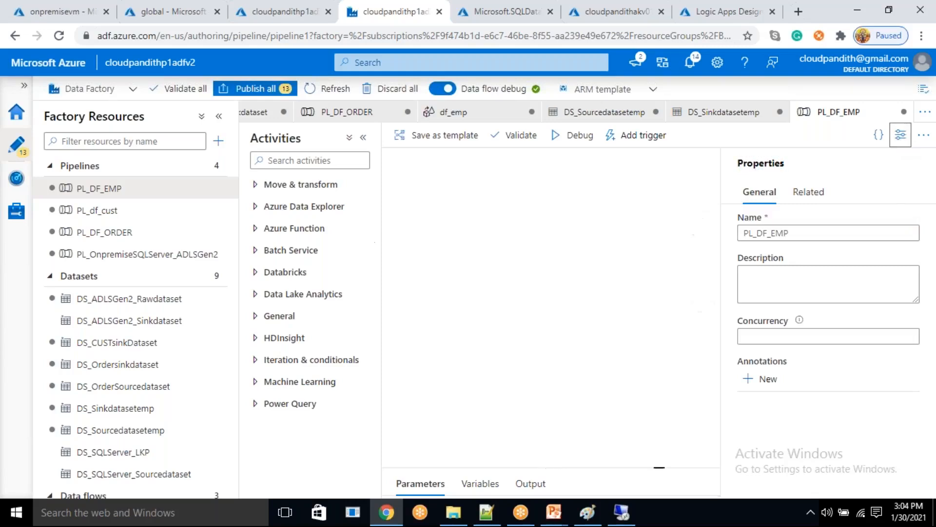
- Add a Data flow activity to PL_DF_EMP and assign the df_emp data flow to it
click(319, 190)
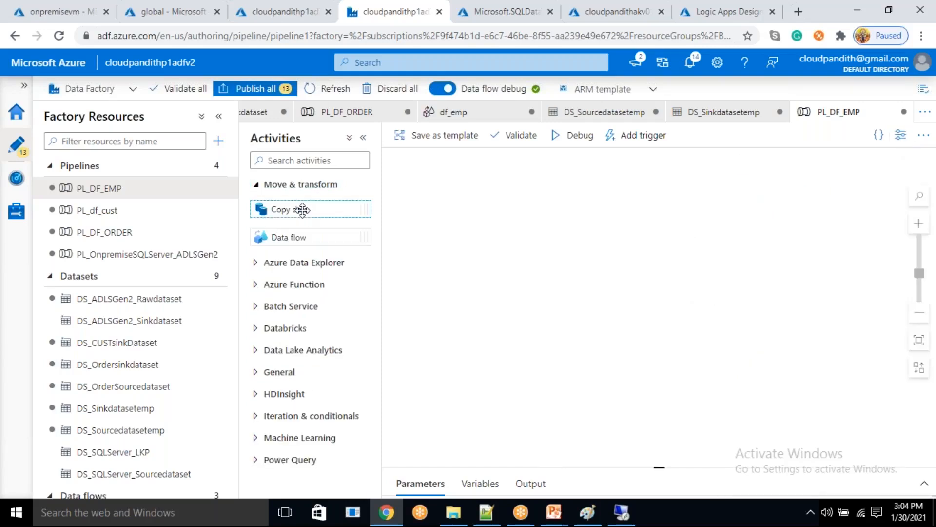
drag(295, 233, 596, 236)
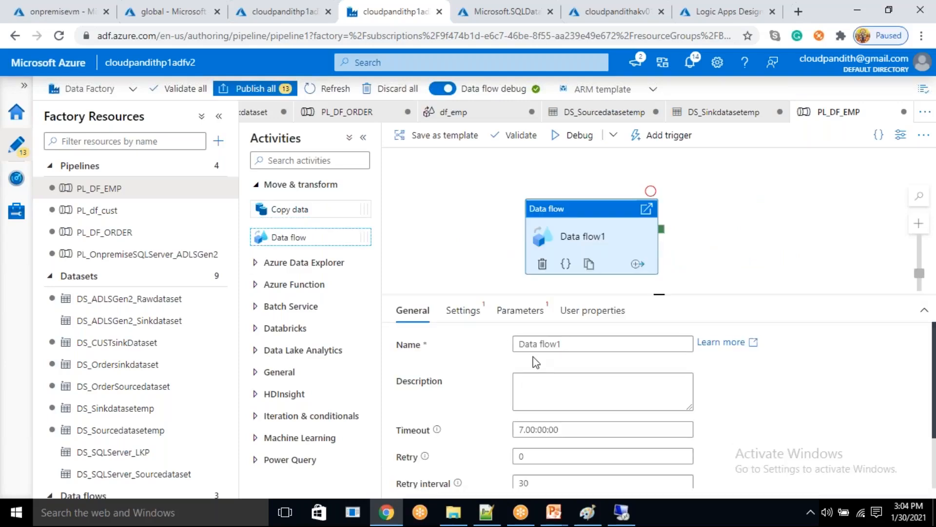
click(481, 322)
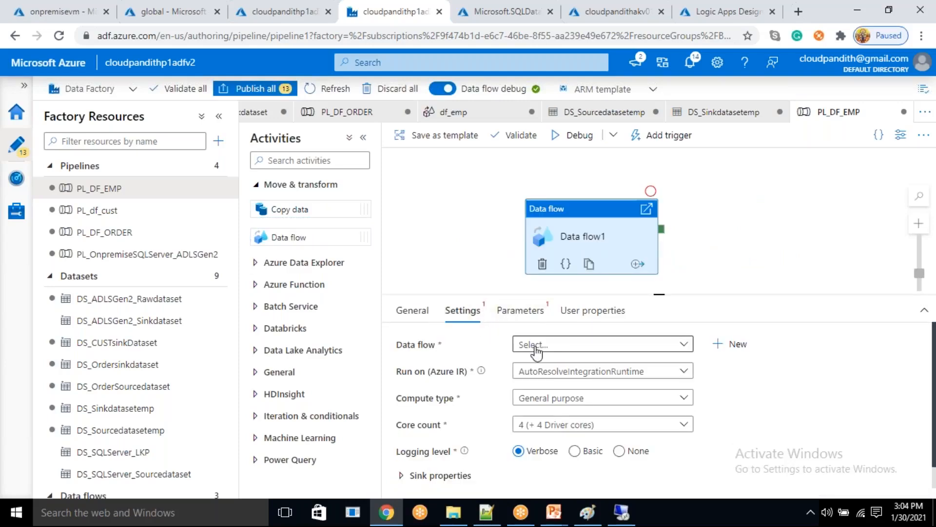
click(535, 345)
click(537, 454)
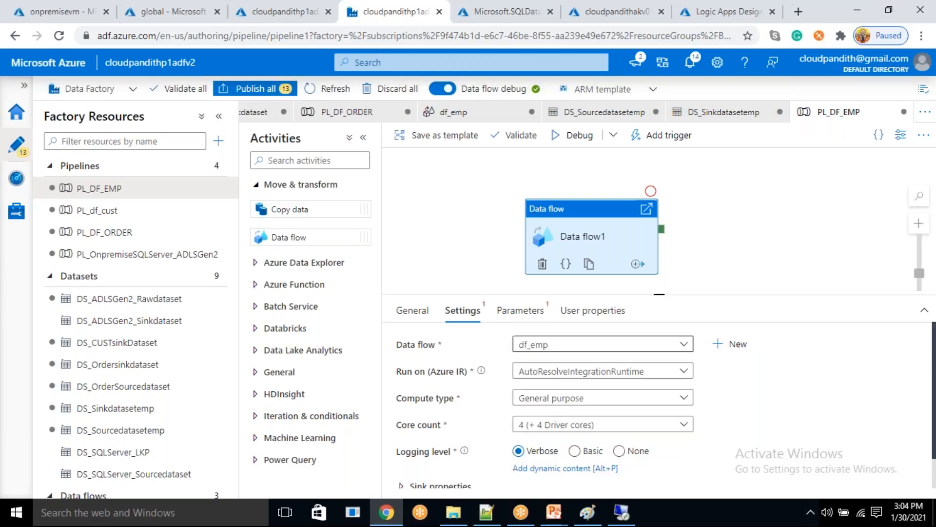
click(521, 315)
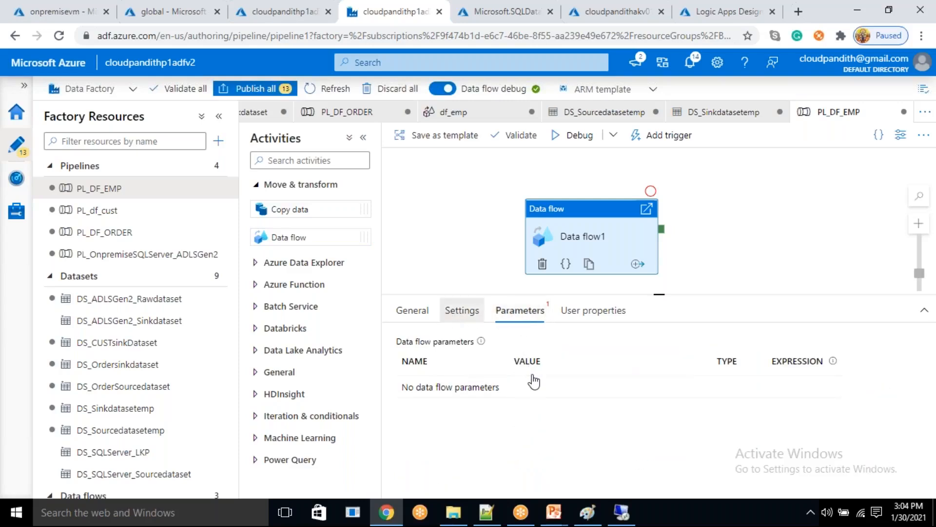
click(649, 414)
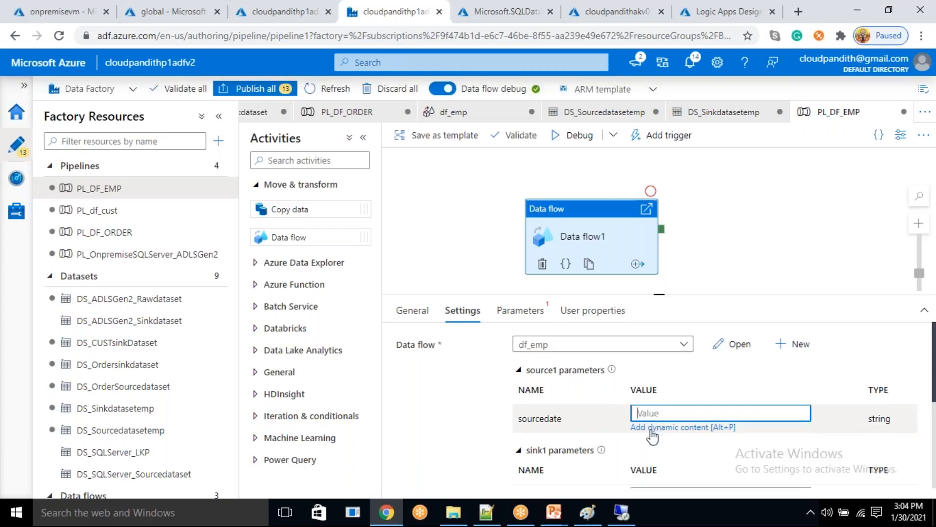
click(651, 428)
scroll(605, 424, down, 1)
scroll(608, 406, up, 1)
scroll(608, 405, down, 1)
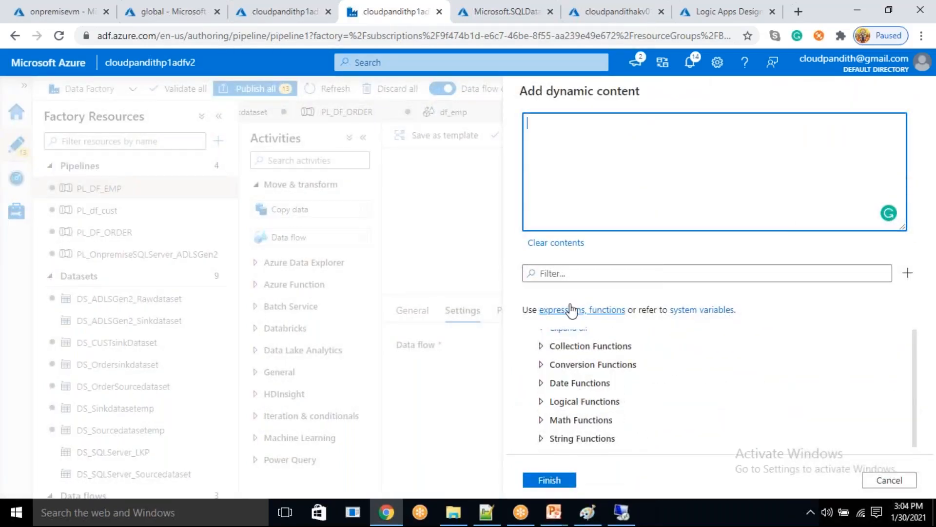
click(570, 279)
text(utcnow)
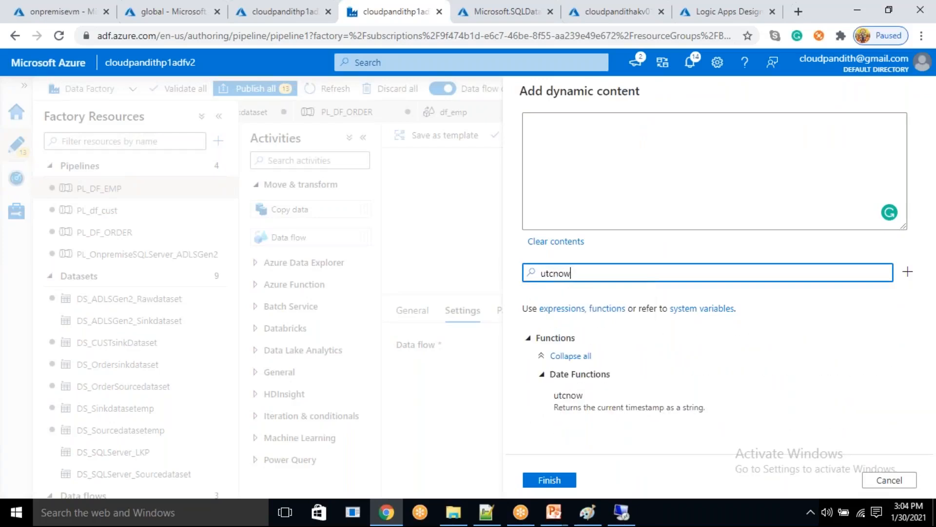
click(573, 411)
click(564, 480)
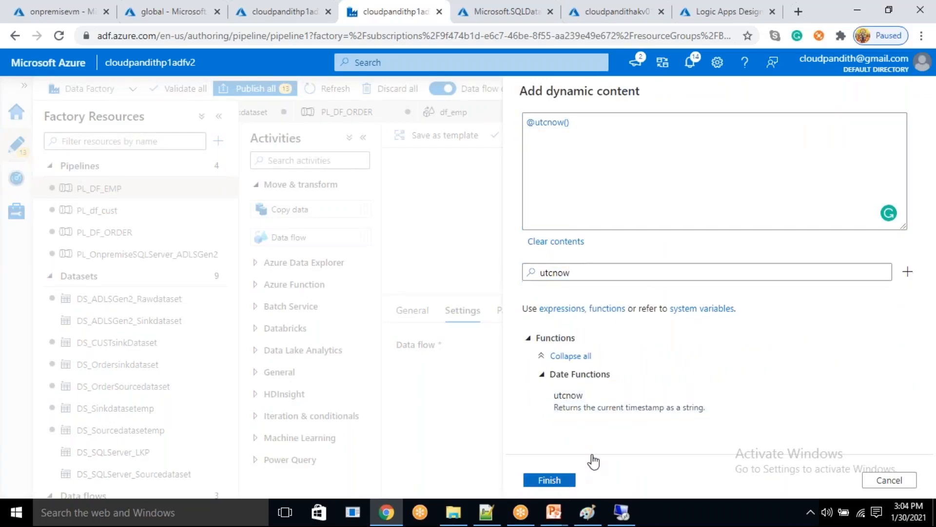
scroll(603, 449, down, 5)
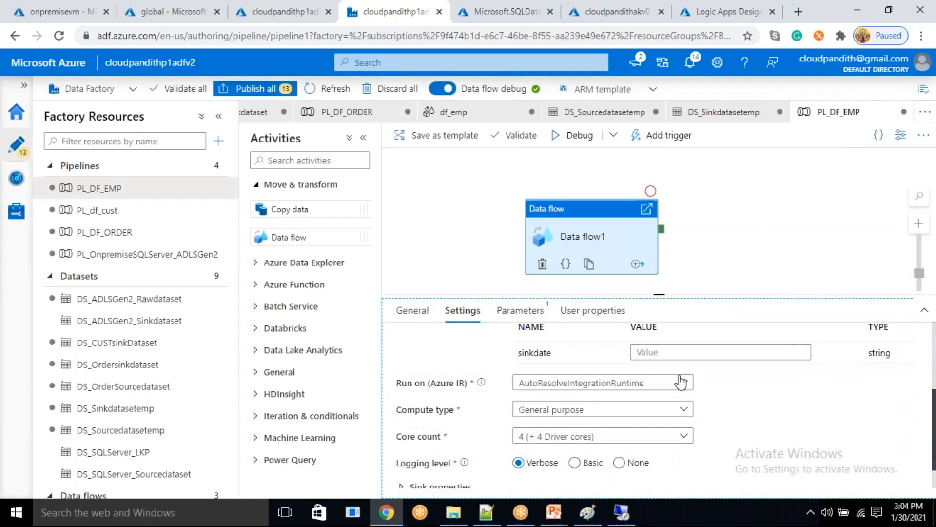
click(677, 352)
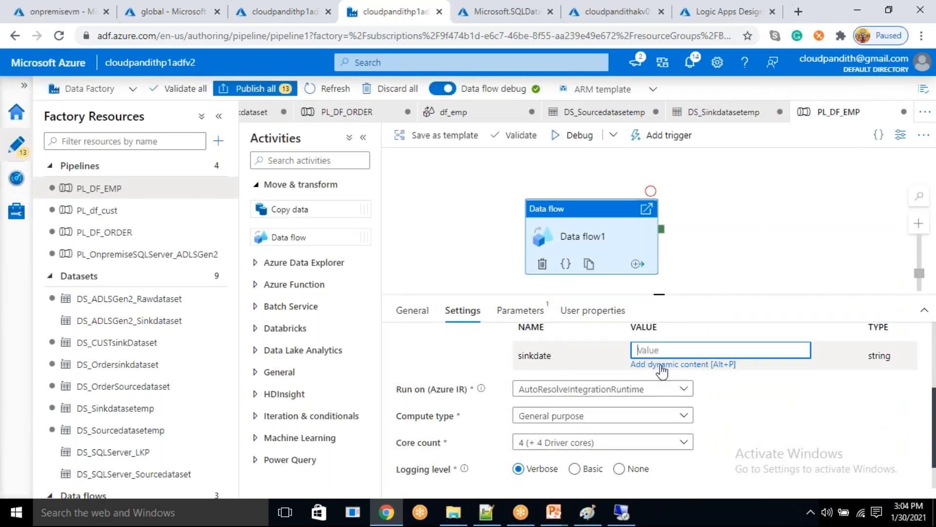
click(660, 371)
text(utcnow)
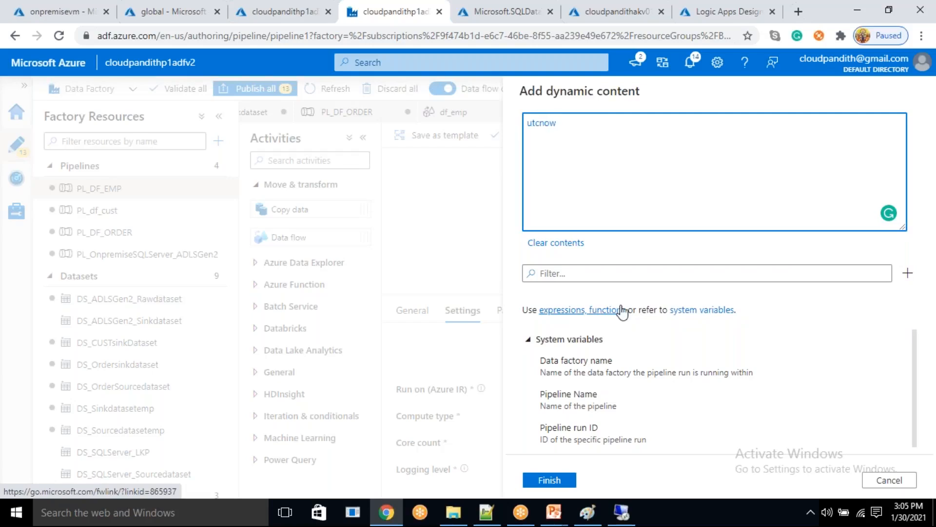
click(602, 276)
click(563, 137)
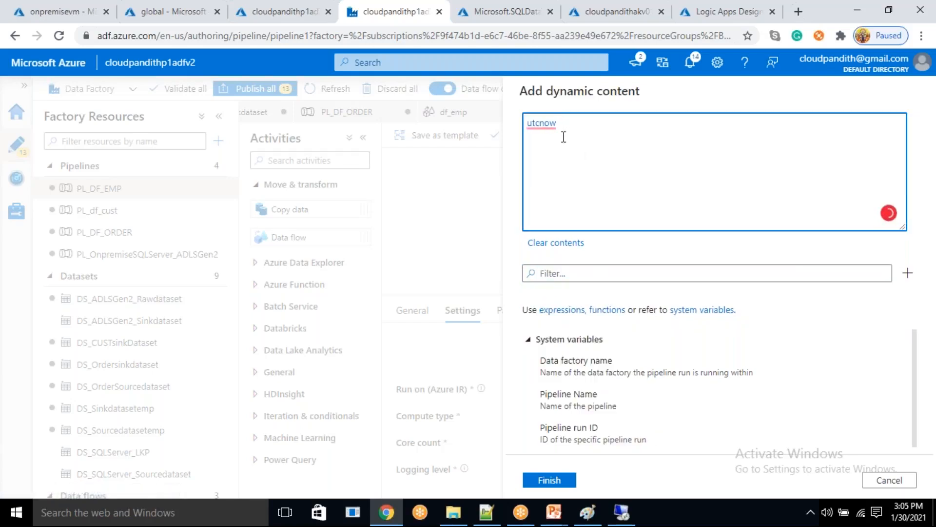
text(@)
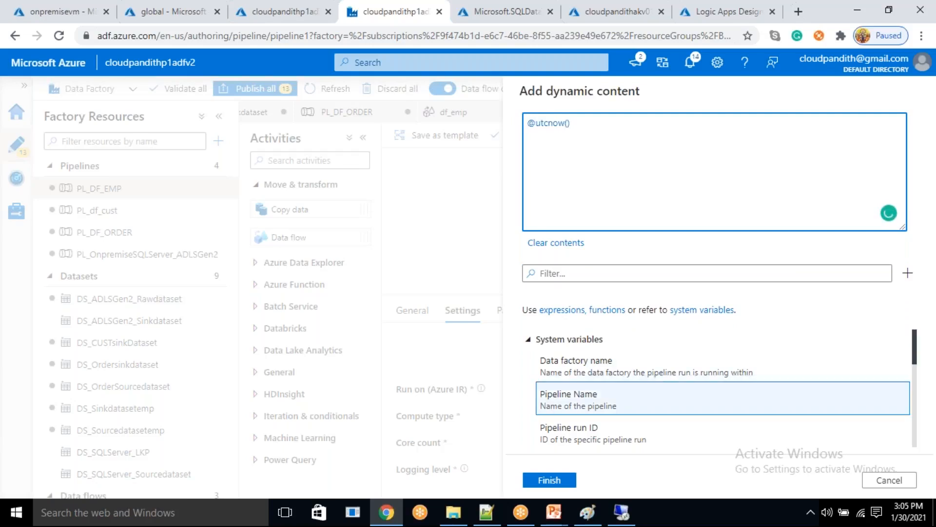
click(558, 481)
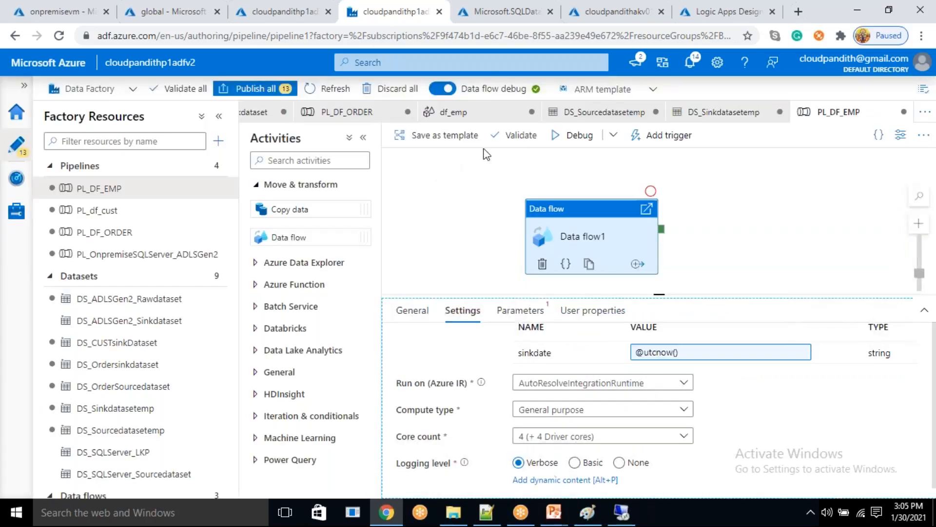
- Check the processeddate folder of the global container for new output, refresh it, and return to the PL_DF_EMP run
click(165, 11)
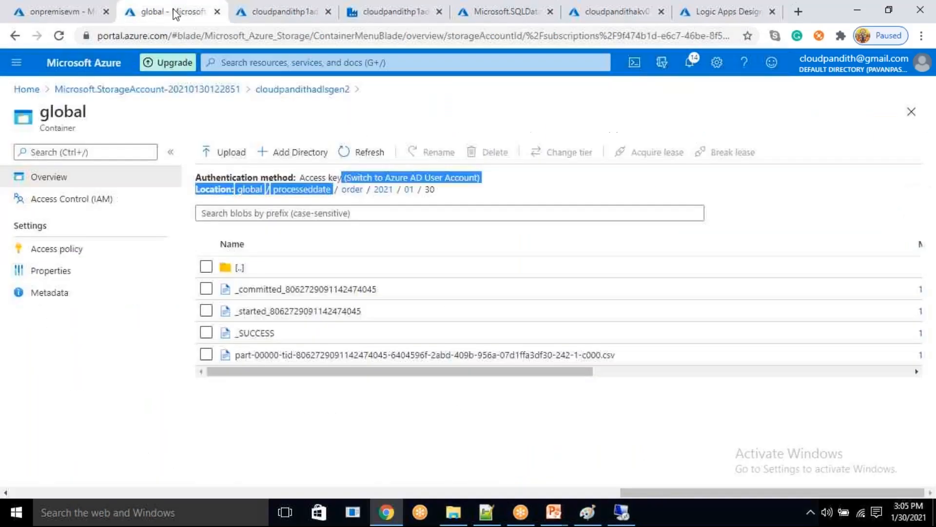
click(322, 194)
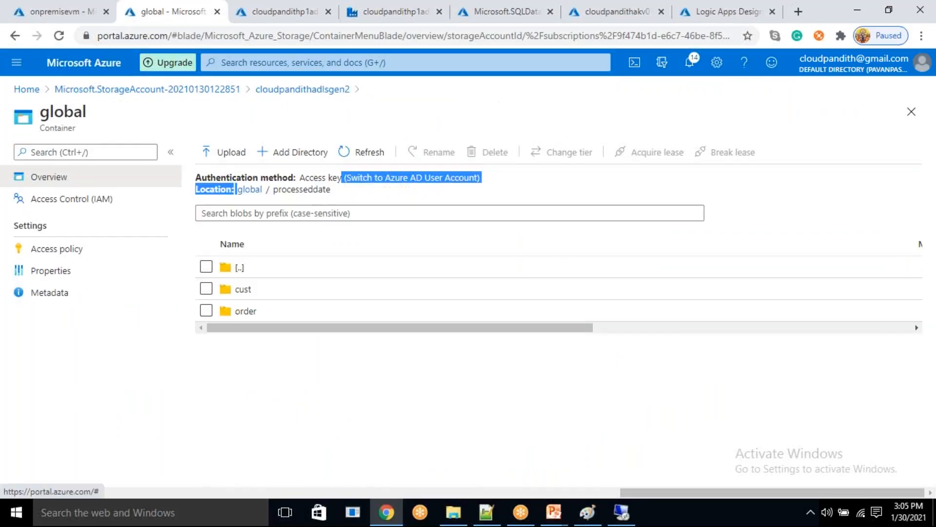
click(367, 156)
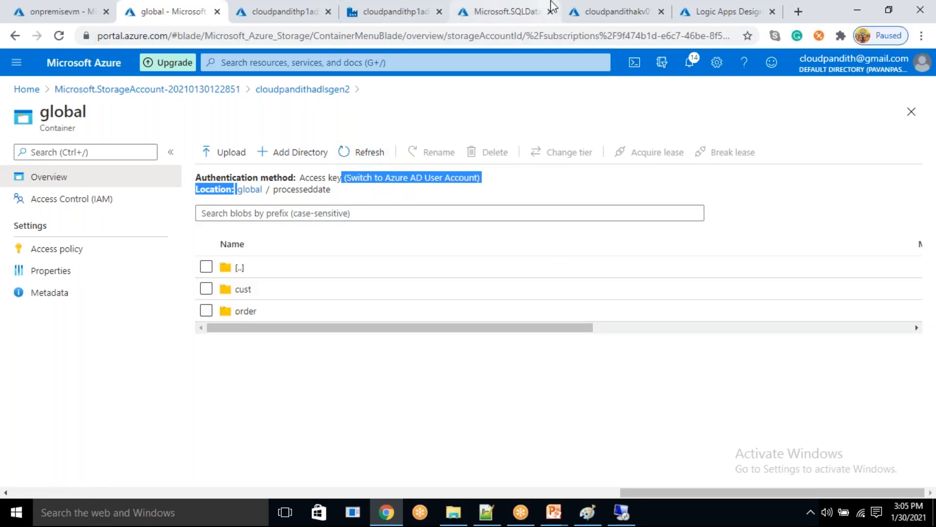
click(585, 7)
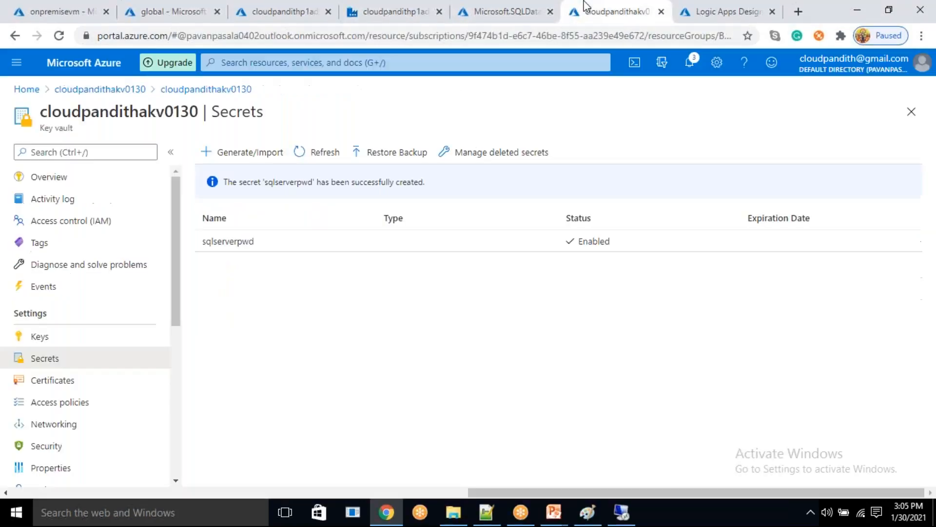
click(502, 10)
click(400, 11)
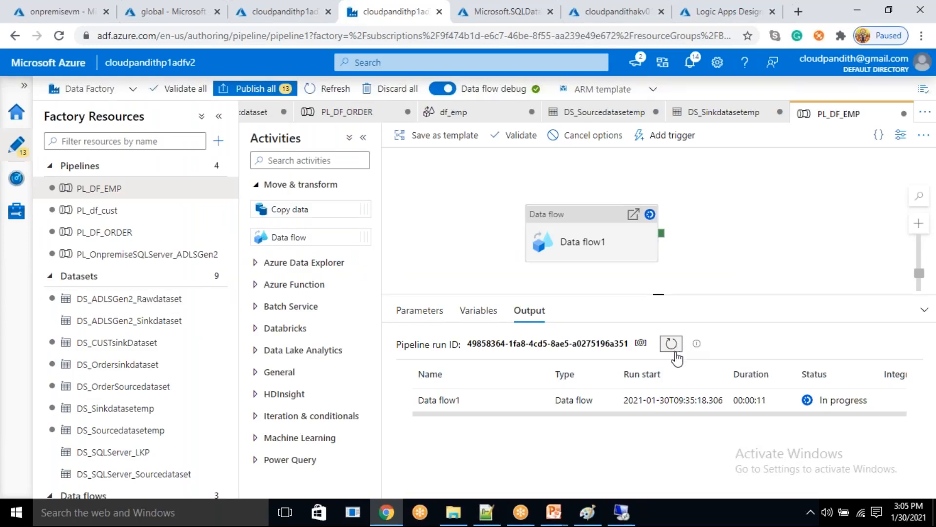
- Check Data flow1's run details and the output files under processeddate/emp/2021/01/30 in the global container, and return to PL_DF_EMP
click(675, 351)
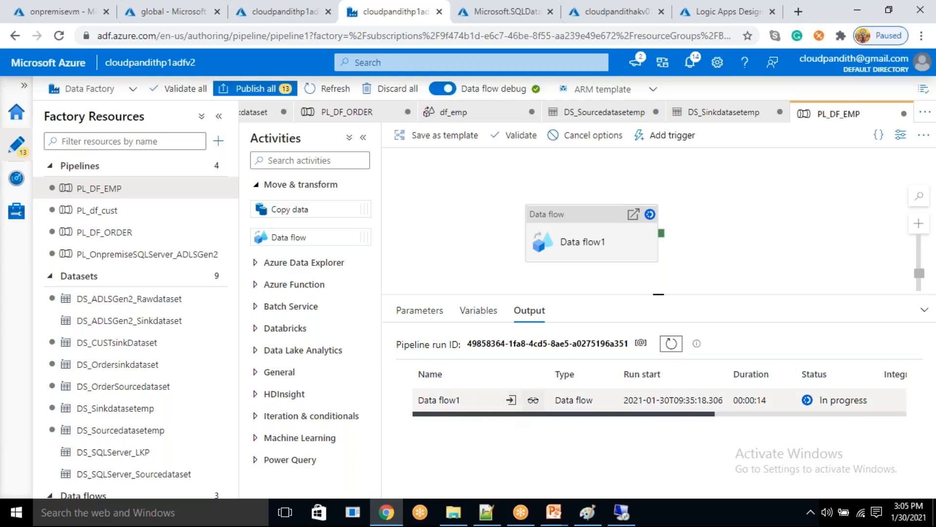
click(533, 399)
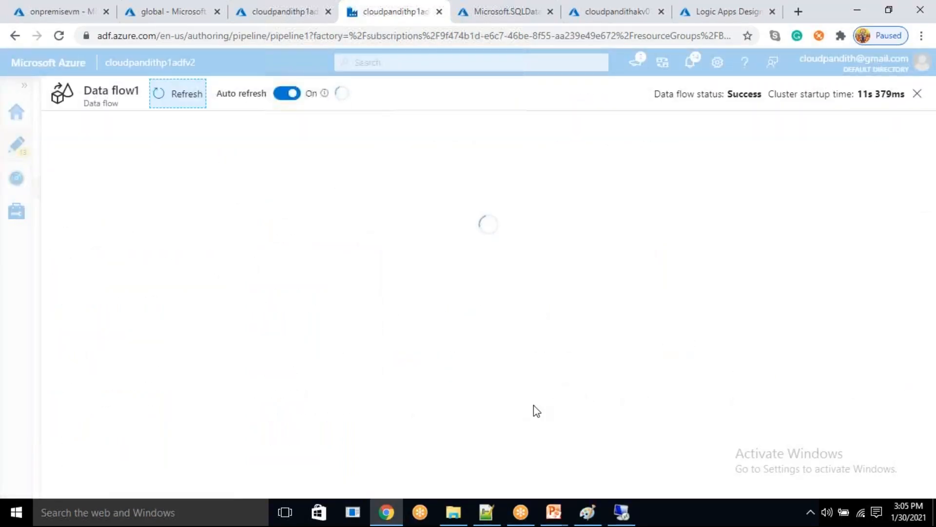
click(168, 10)
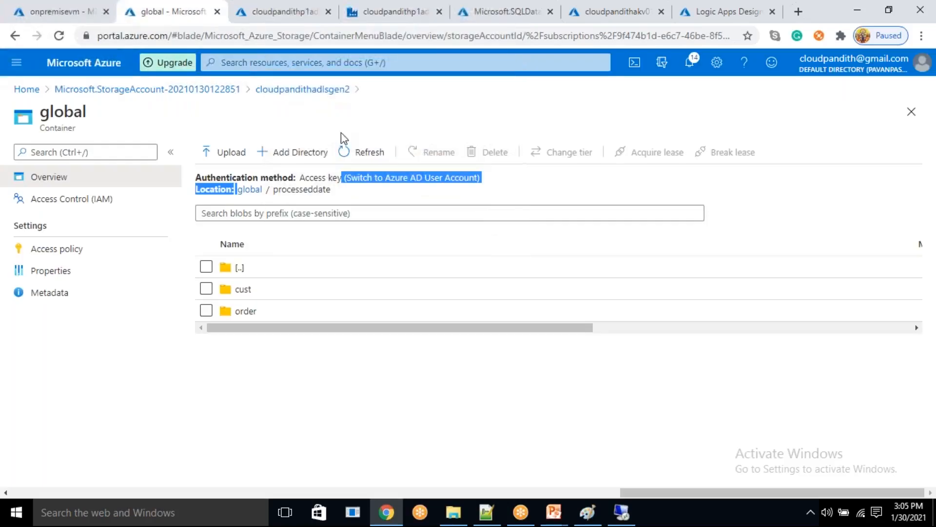
click(373, 164)
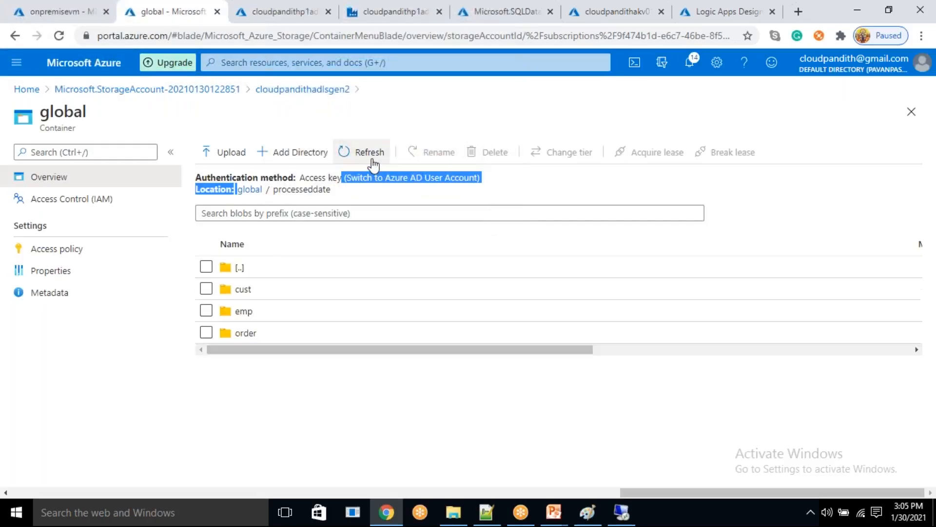
click(257, 313)
click(273, 290)
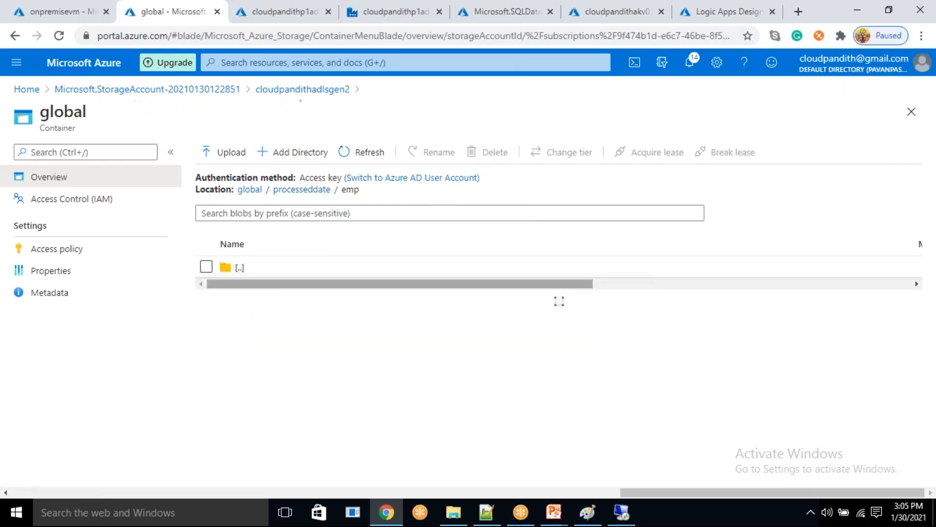
click(561, 298)
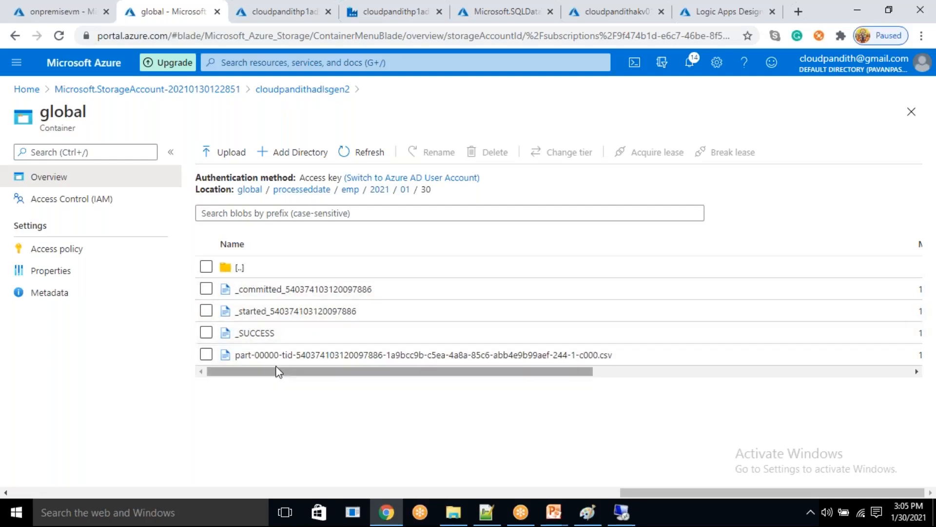
click(377, 9)
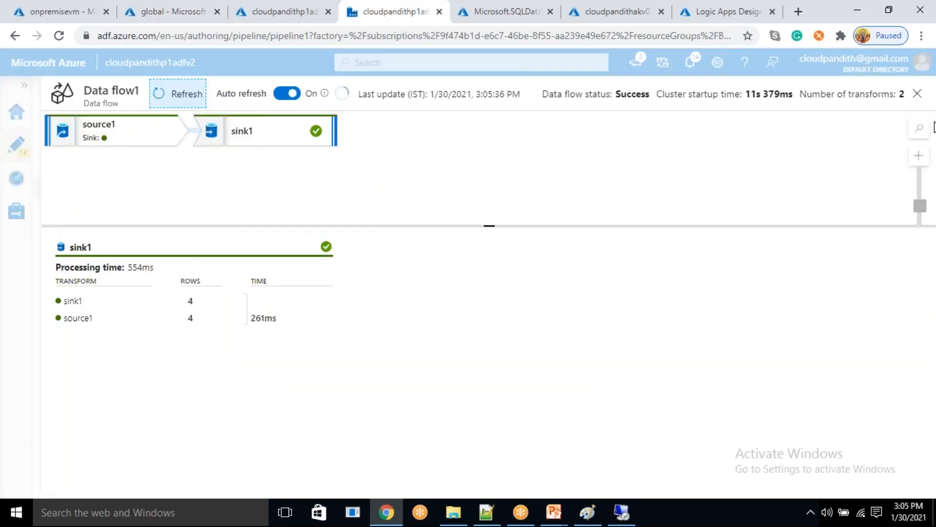
click(918, 95)
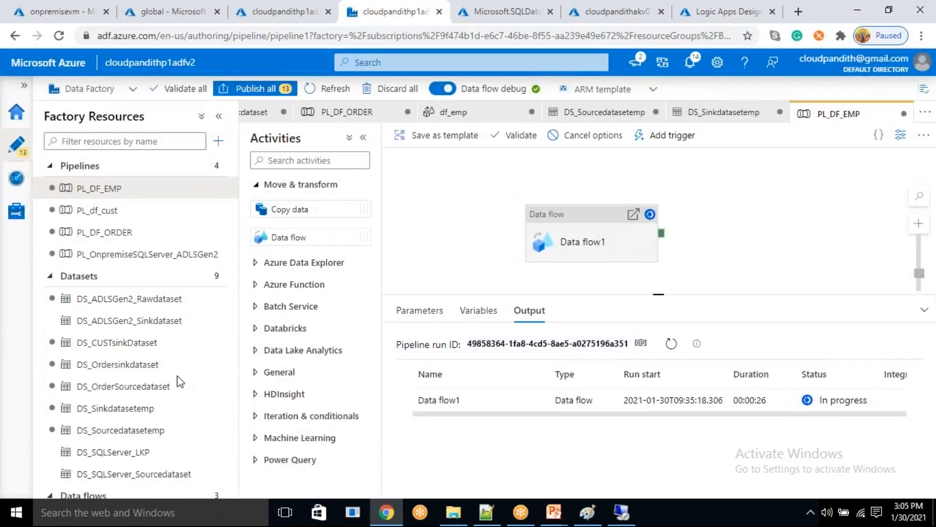
- Create a new data flow named dataflow_discounts and close its properties
scroll(170, 388, down, 1)
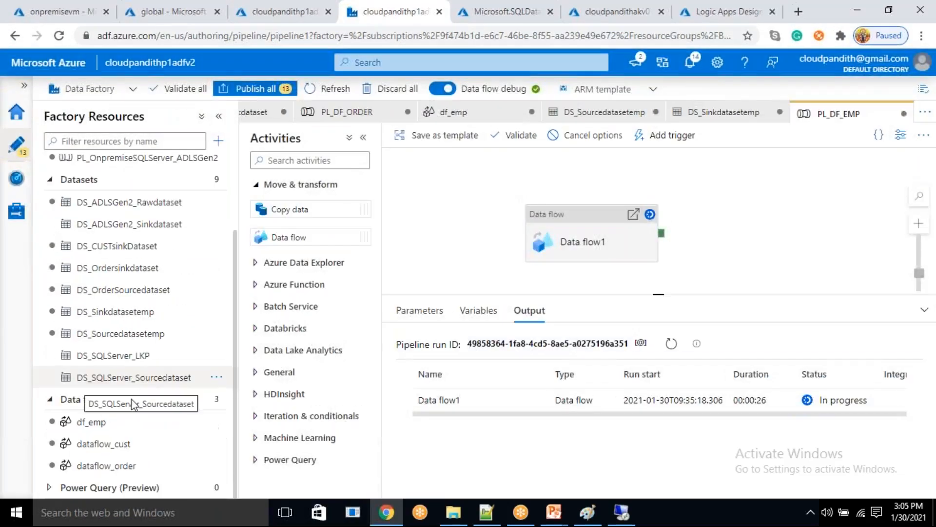
click(216, 405)
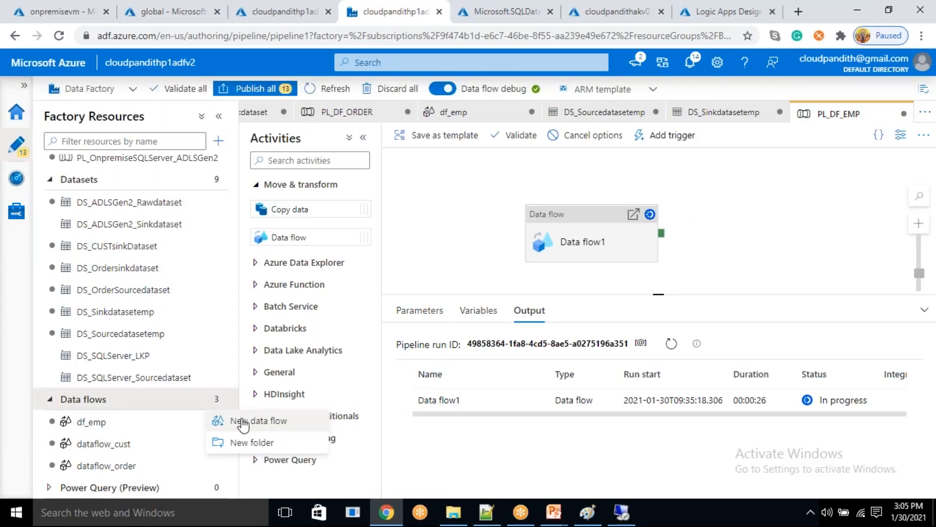
click(242, 422)
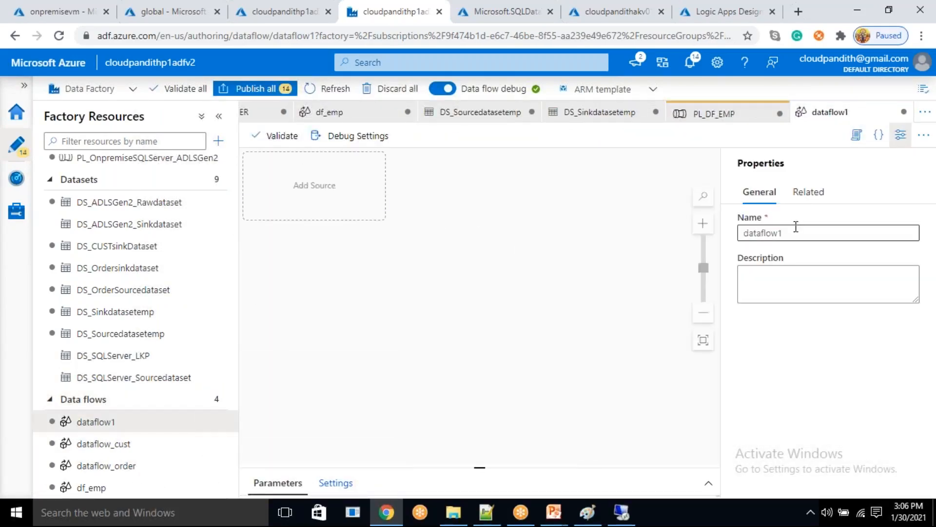
drag(784, 233, 778, 229)
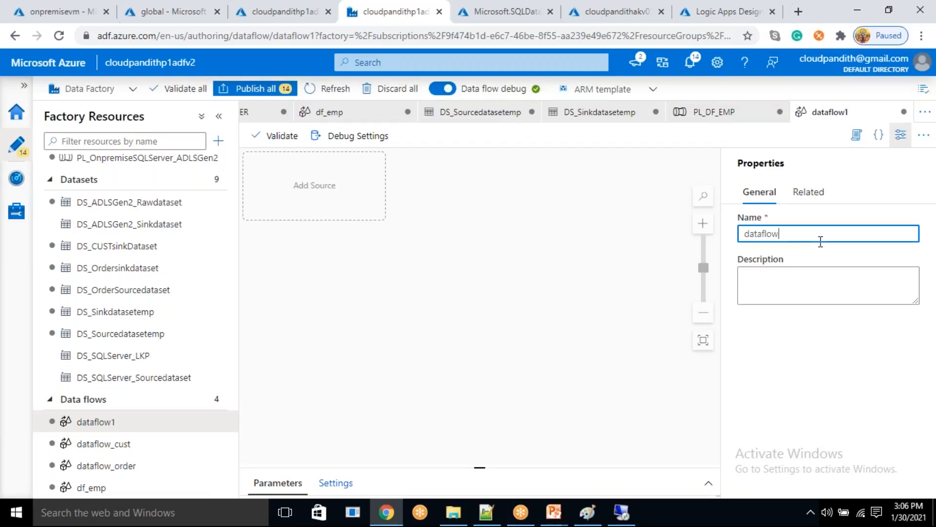
text(_discounts)
click(624, 215)
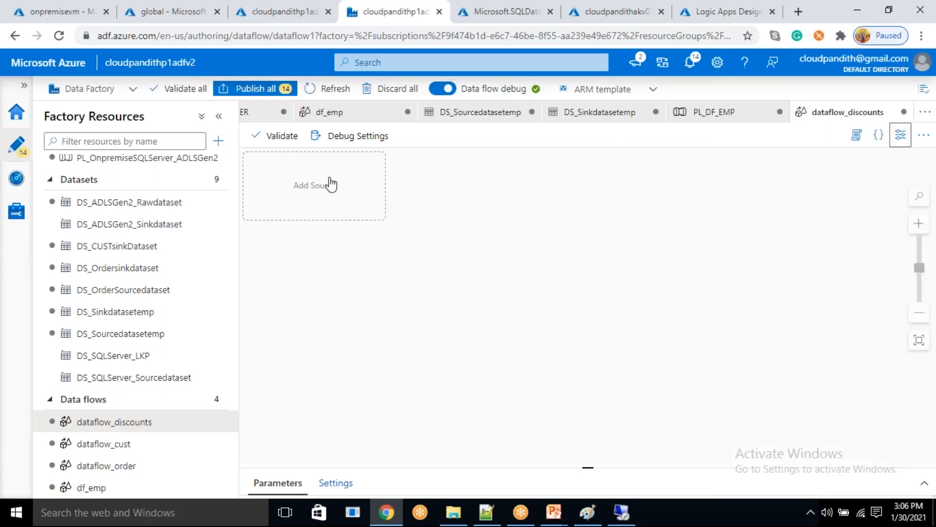
- Add a source to the dataflow_discounts data flow
click(330, 182)
click(332, 185)
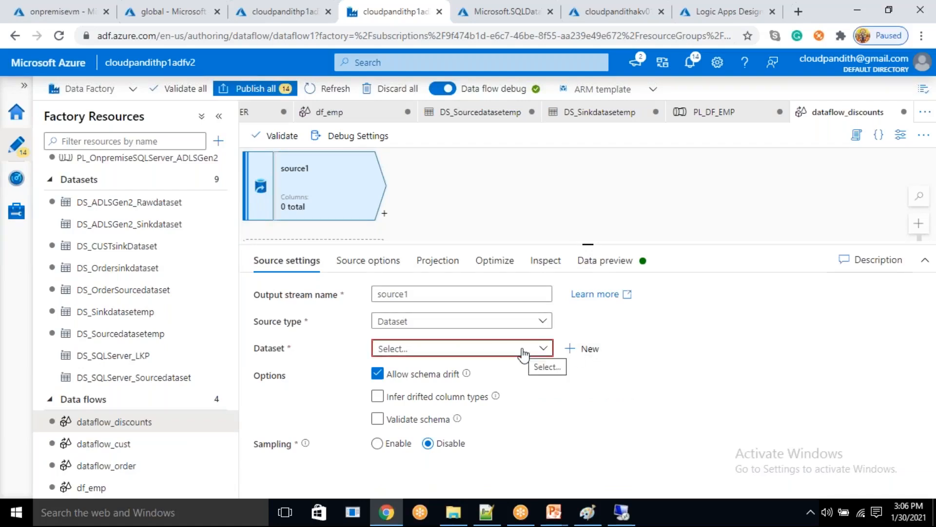
drag(112, 429, 142, 455)
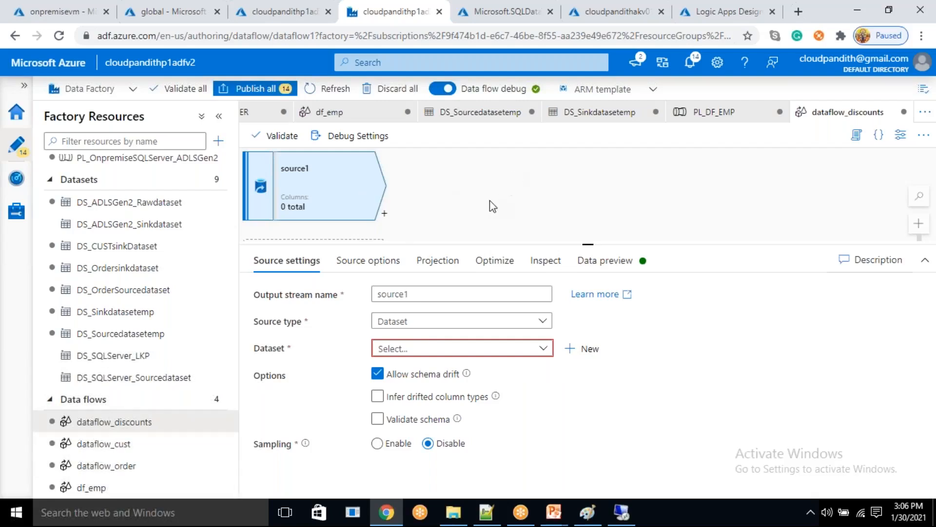
- Start a new Azure Data Lake Storage Gen2 dataset in DelimitedText format for source1, with a name beginning with DS_S
click(582, 348)
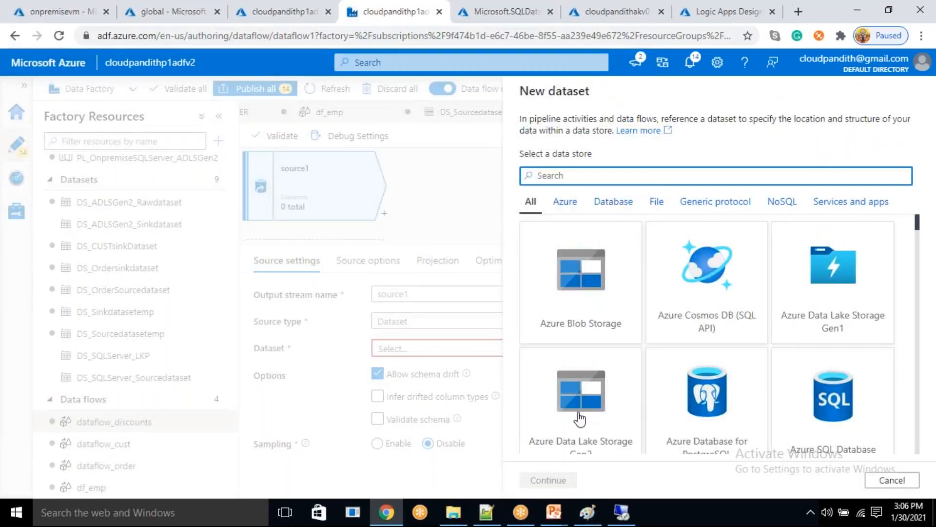
click(604, 411)
click(548, 480)
click(664, 200)
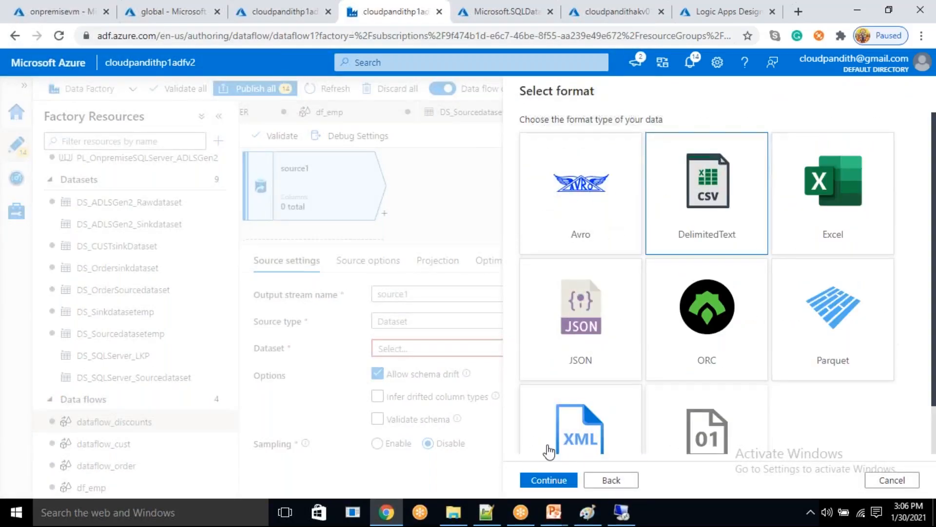
click(547, 478)
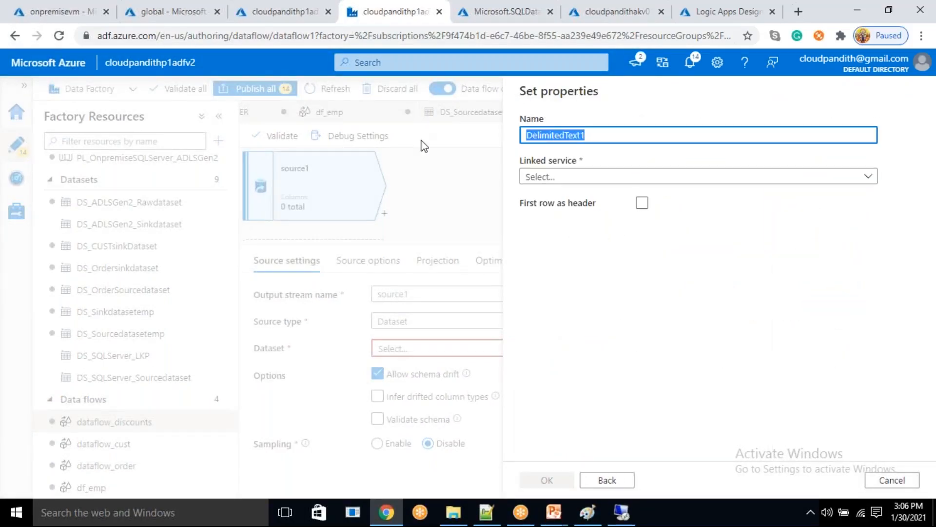
key(BackSpace)
text(DS_Sourcedatasetdiscount)
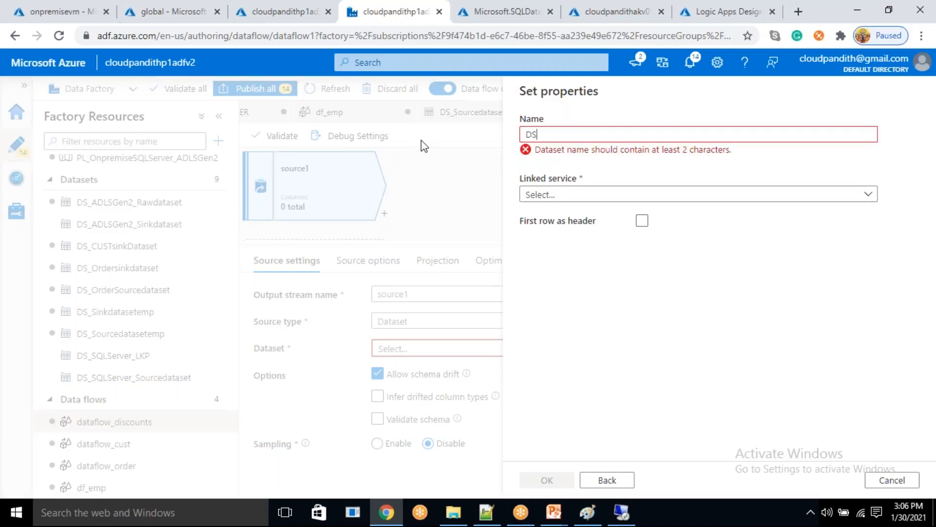
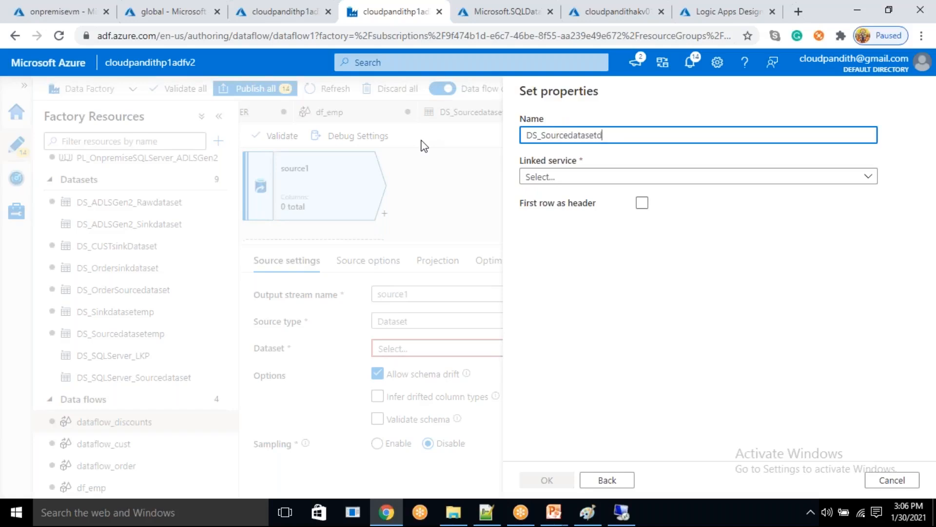
- Finish DS_Sourcedatasetdiscount with linked service LS_ADLSGen2_Connection, the global/raw folder as file path, and the first row as header
click(532, 177)
click(563, 266)
click(641, 239)
click(888, 217)
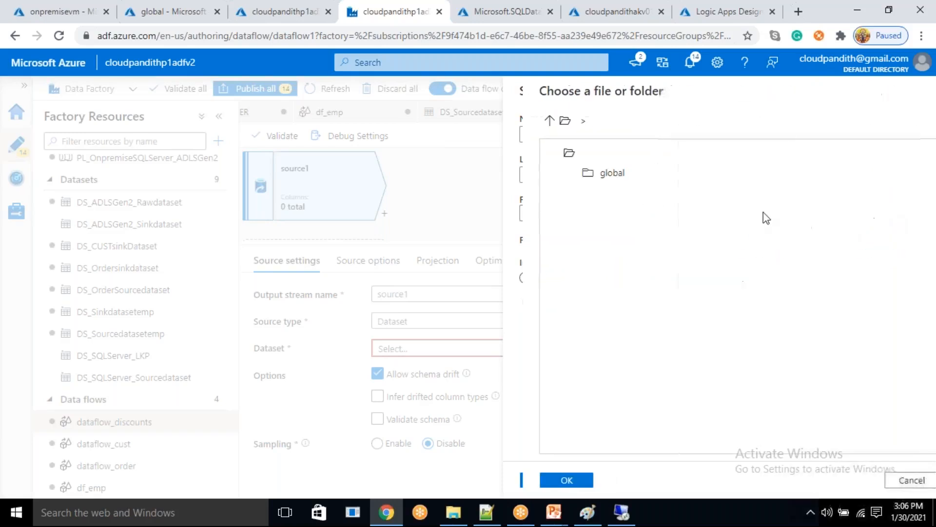
double_click(590, 175)
click(597, 190)
click(566, 480)
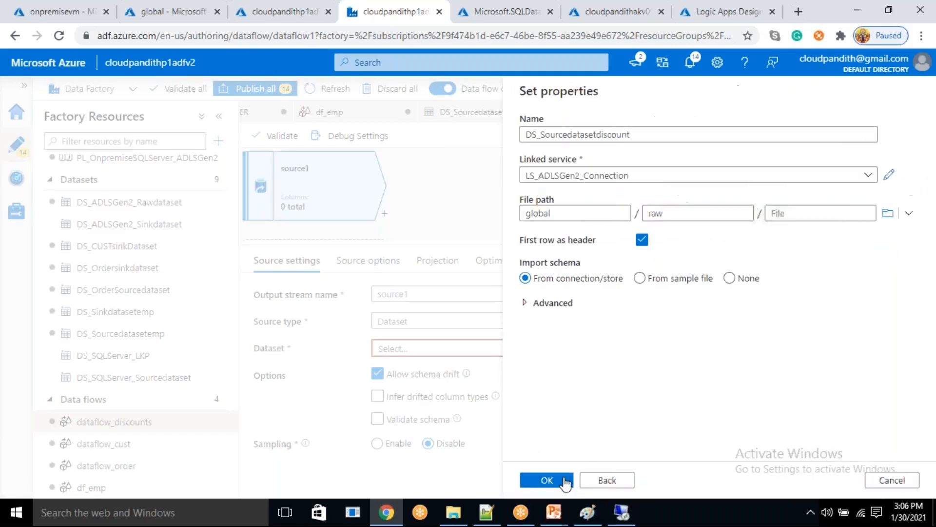
click(564, 481)
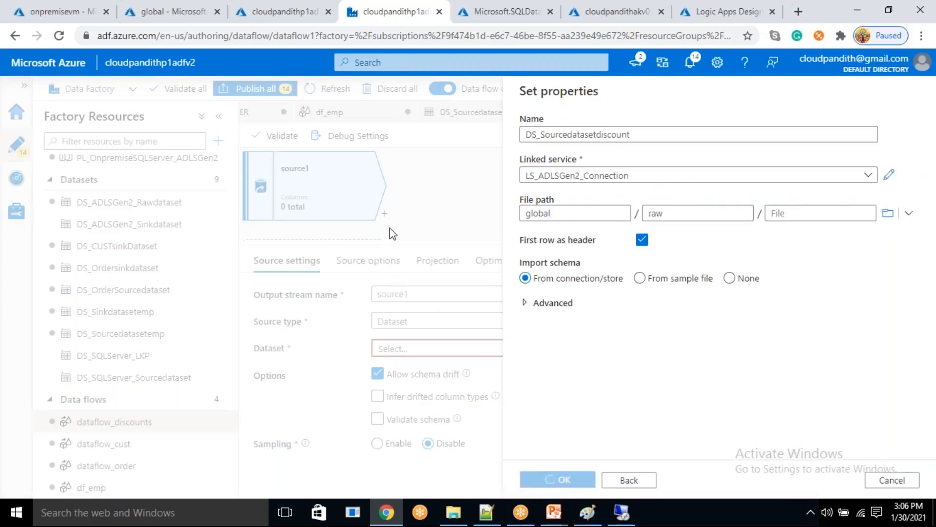
- Add a sink after source1 in the dataflow_discounts data flow and display its sink configuration
click(385, 215)
scroll(433, 418, down, 5)
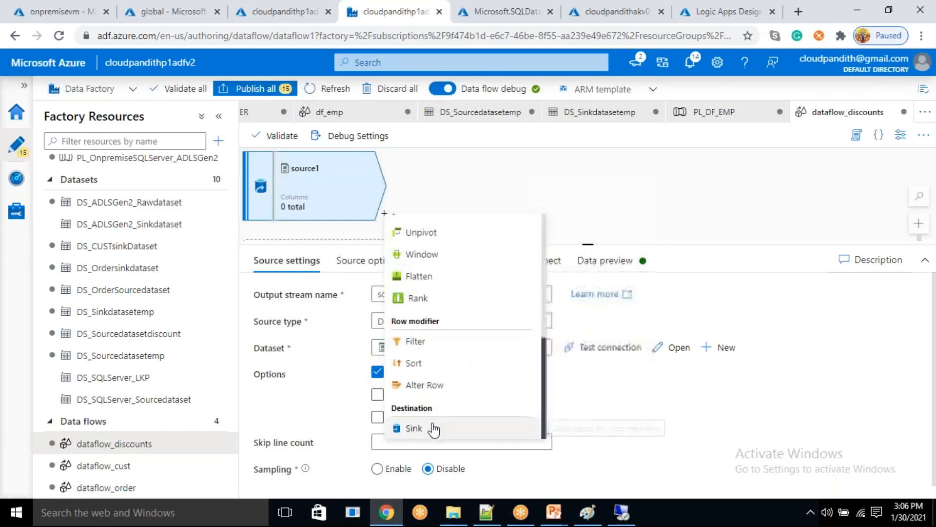
click(433, 428)
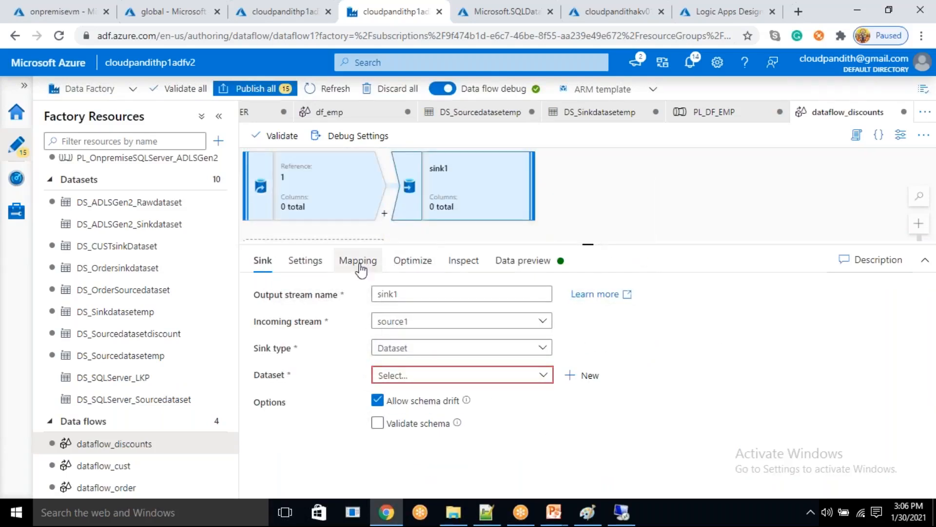
click(321, 273)
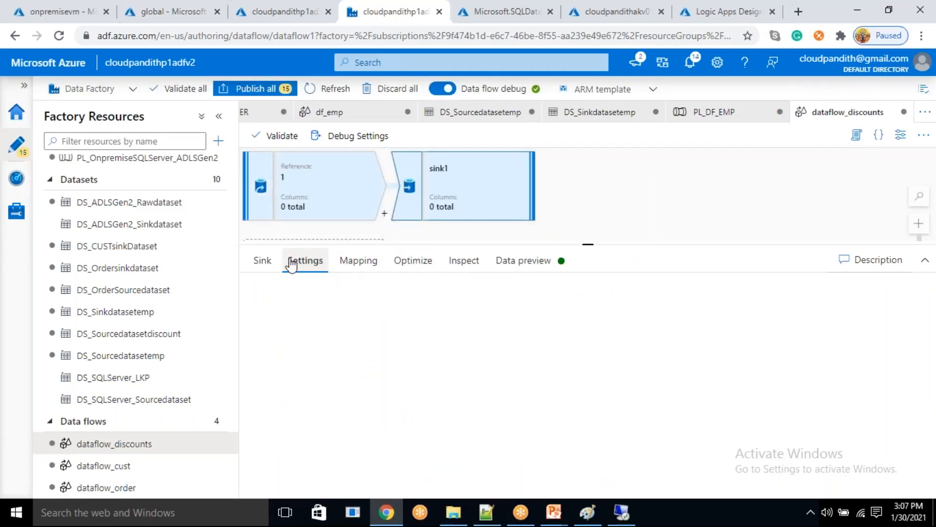
click(266, 262)
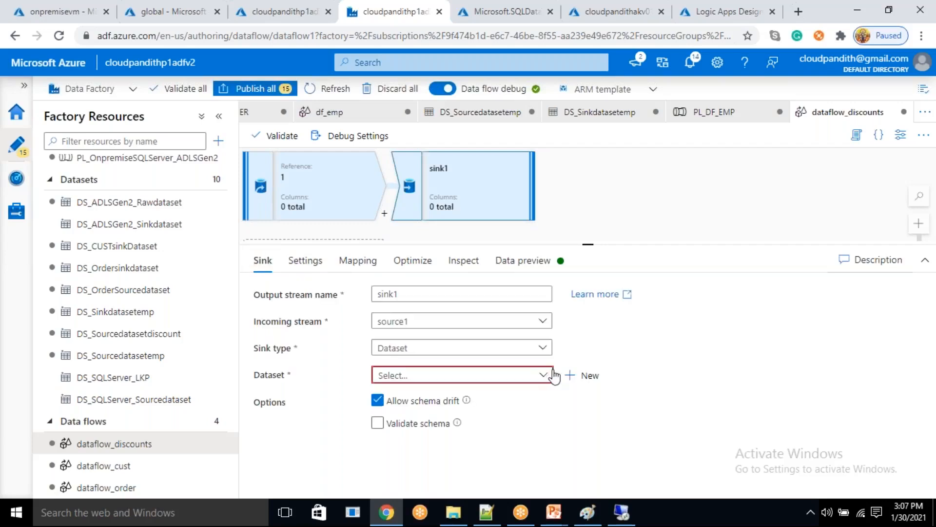
- Start a new Azure Data Lake Storage Gen2 DelimitedText dataset for sink1, named DS_Sinkdatasetdiscounts
click(581, 376)
click(580, 390)
click(549, 479)
click(750, 219)
click(540, 479)
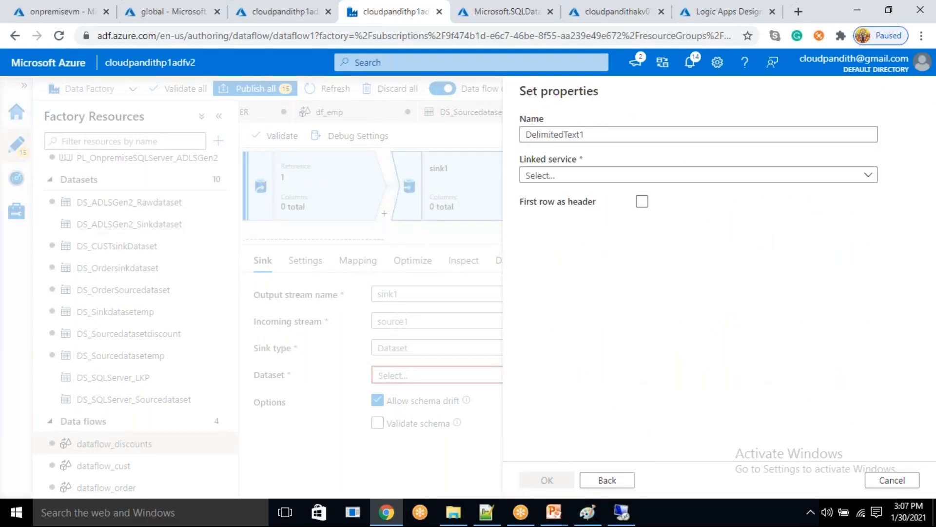
key(BackSpace)
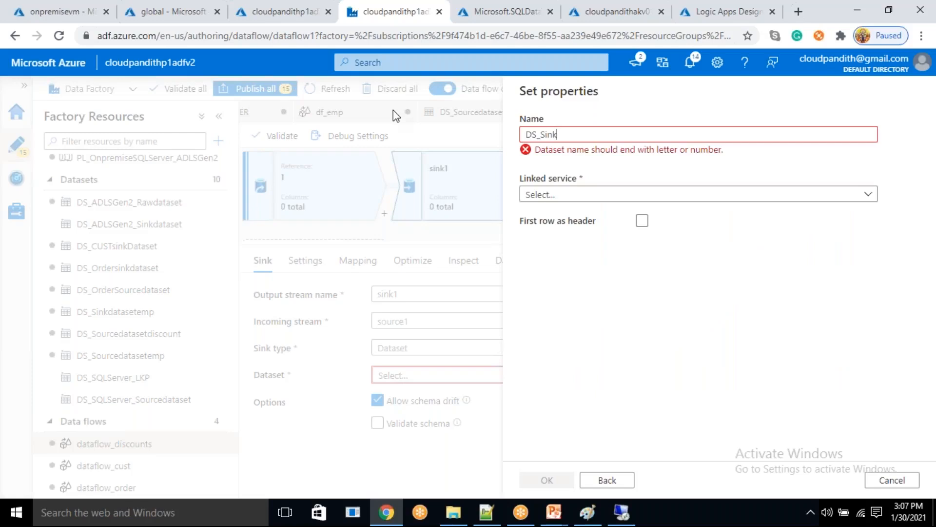
text(DS_Sinkdatasetdiscounts)
- Finish the sink dataset with linked service LS_ADLSGen2_Connection, the global/processeddate folder as file path, and the first row as header
click(595, 182)
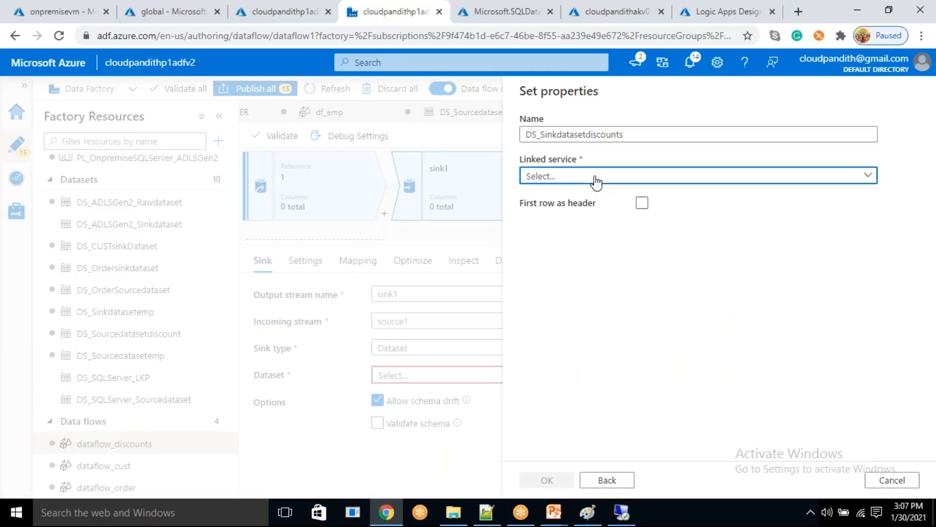
click(592, 265)
click(642, 240)
click(897, 215)
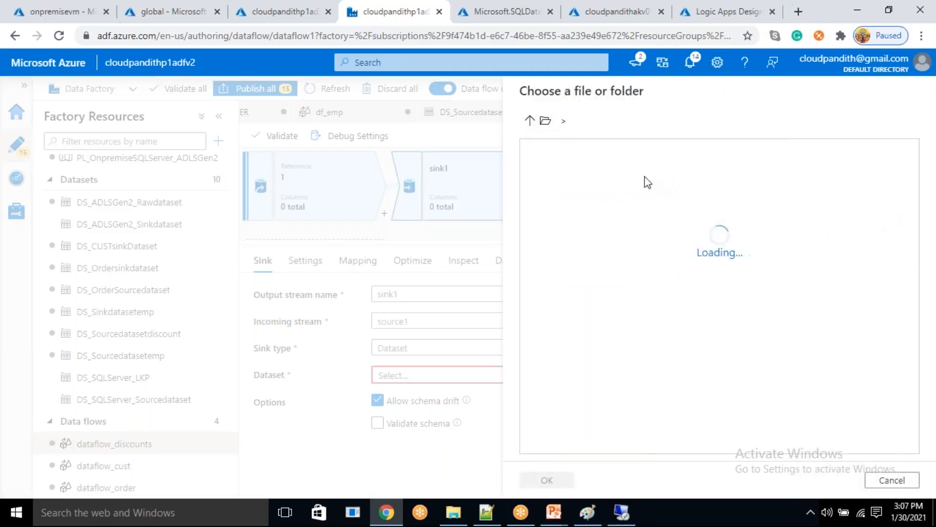
double_click(633, 181)
double_click(630, 176)
click(558, 481)
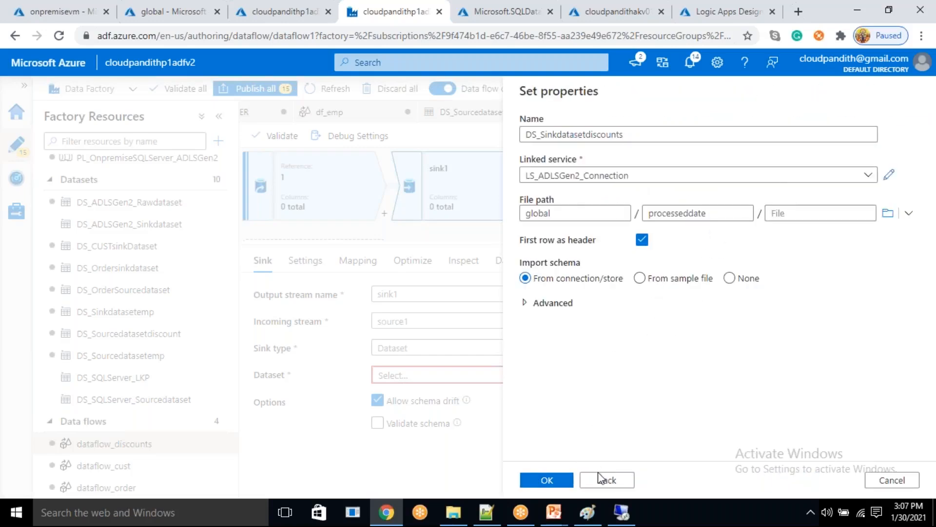
click(568, 481)
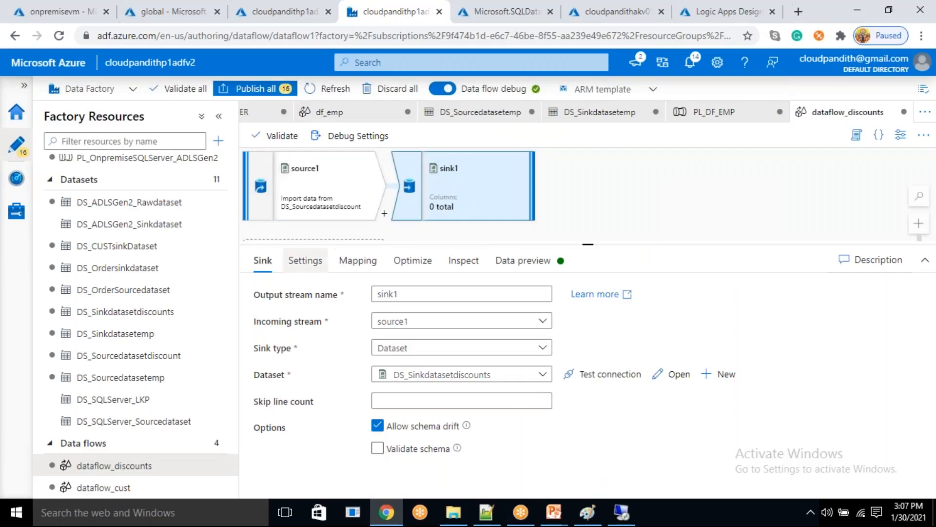
- Open source1's dataset DS_Sourcedatasetdiscount and add a String parameter named dateparam
click(320, 217)
click(670, 349)
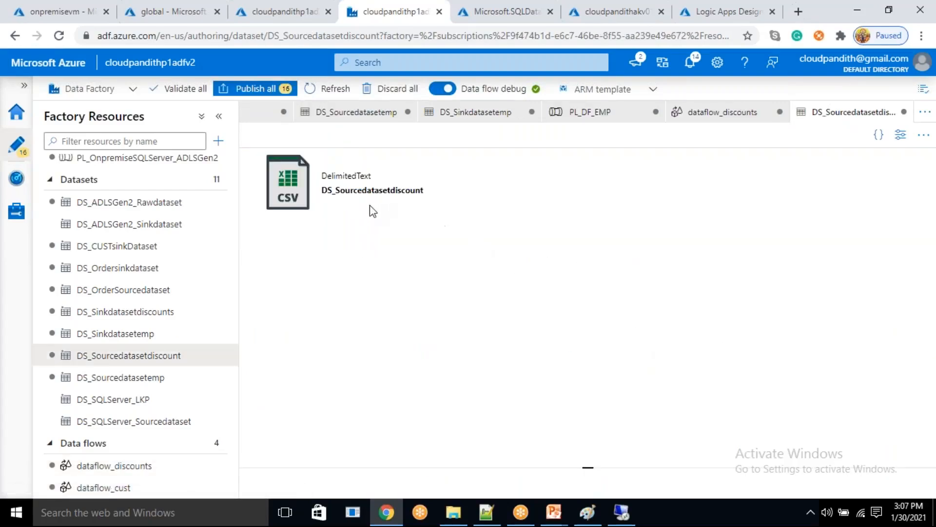
click(393, 180)
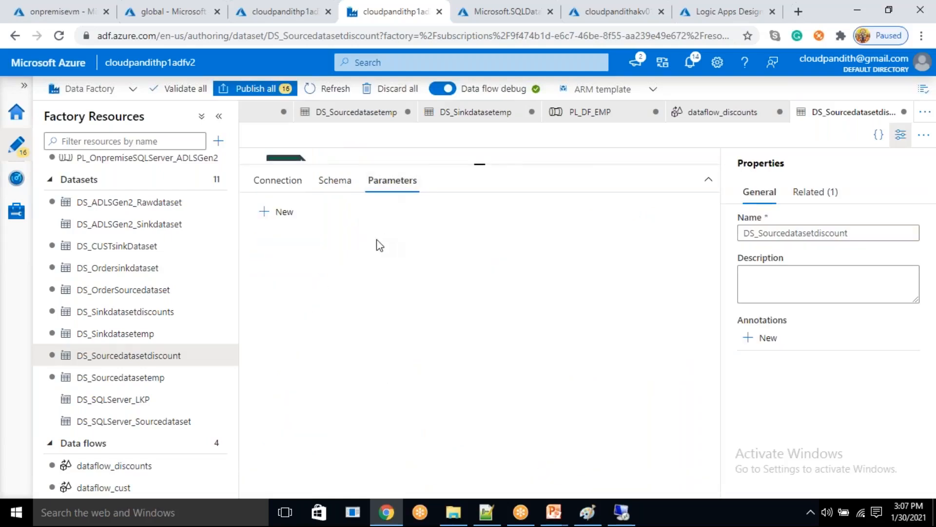
click(276, 212)
click(323, 267)
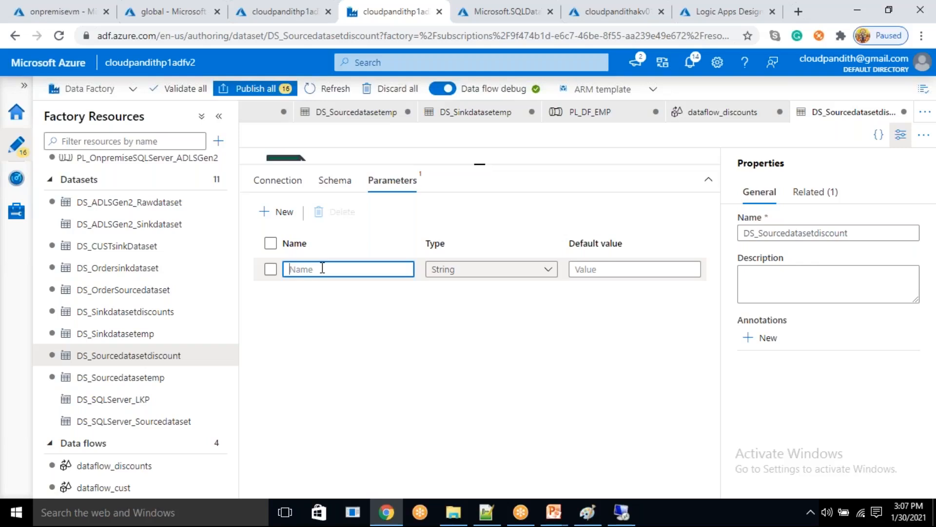
text(dateparam)
drag(343, 276, 285, 280)
- Replace the source dataset's directory with dynamic content starting with raw/discounts/@
click(281, 183)
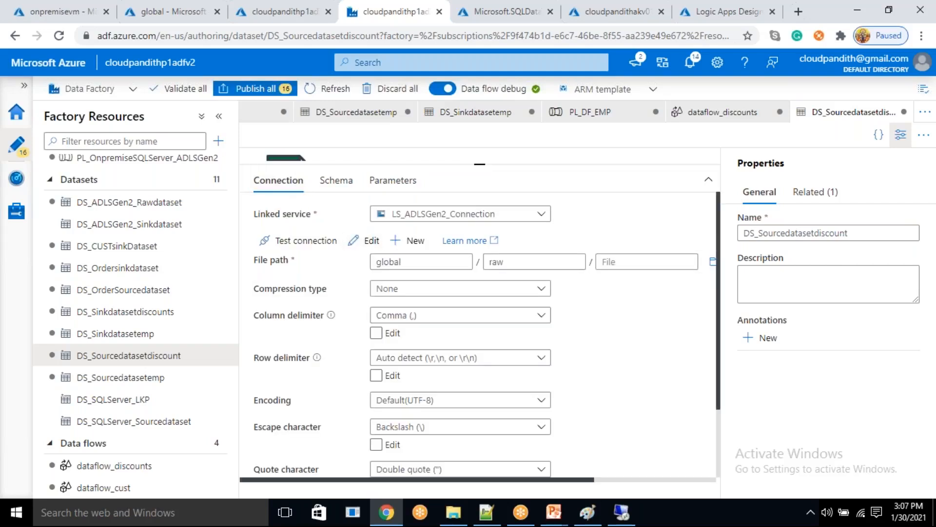
click(514, 261)
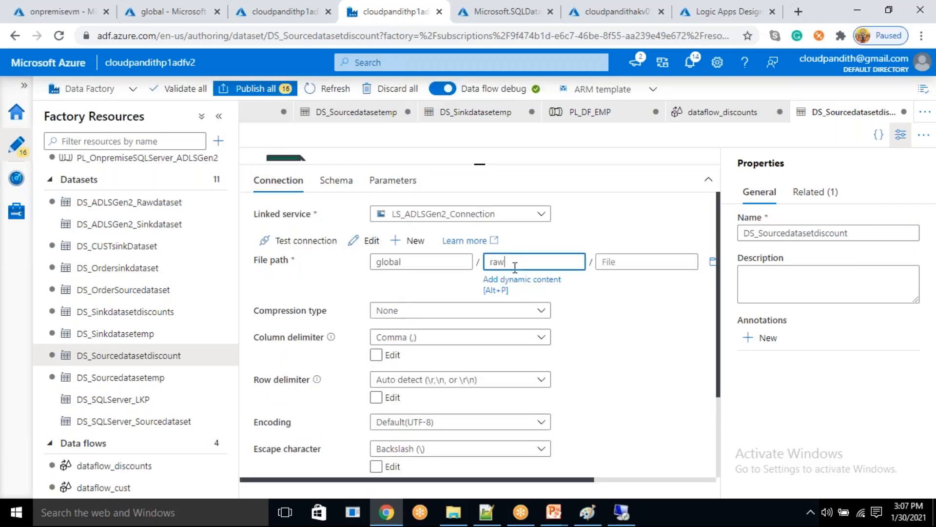
drag(515, 267, 489, 261)
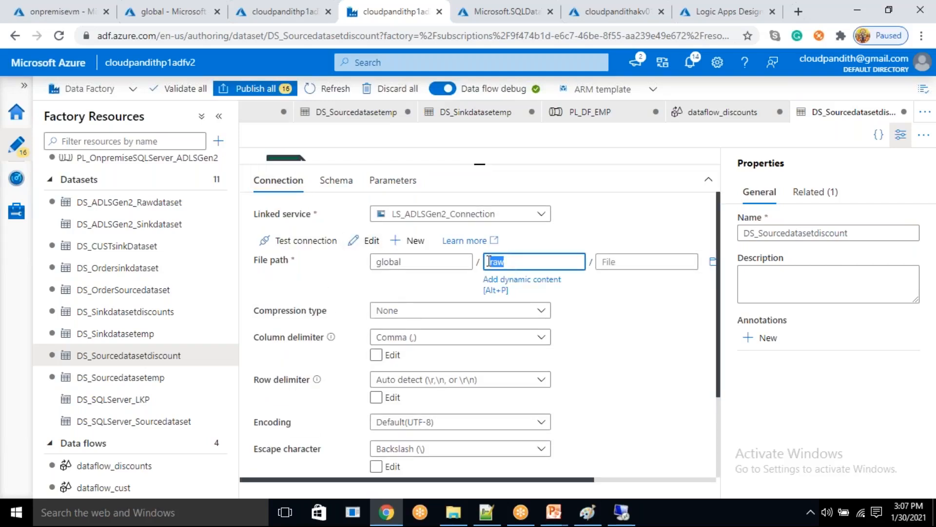
click(533, 285)
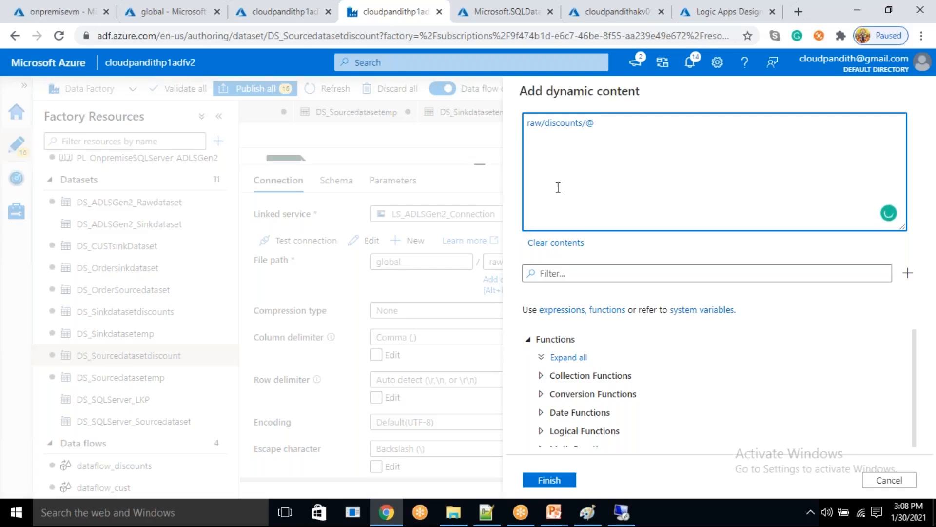
- Insert the formatDateTime function into the directory expression so it reads raw/discounts/@{formatDateTime()
click(558, 272)
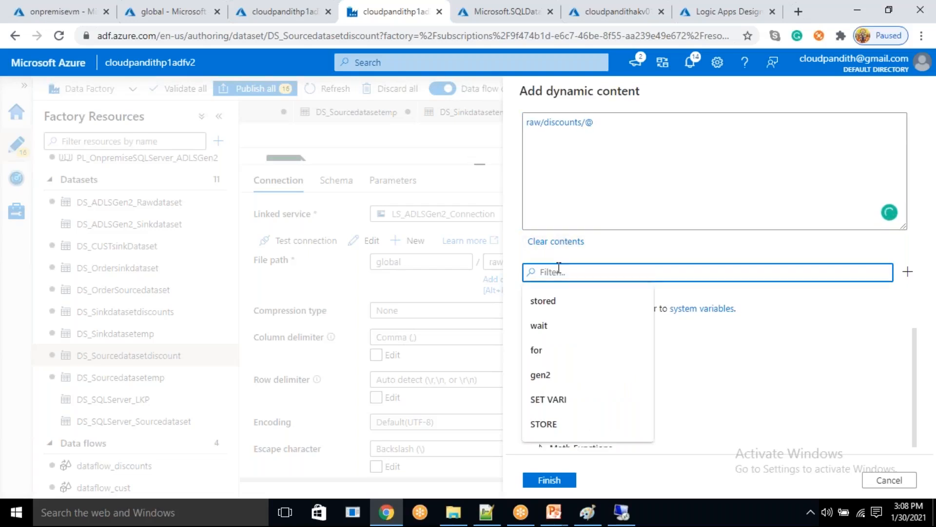
text(format)
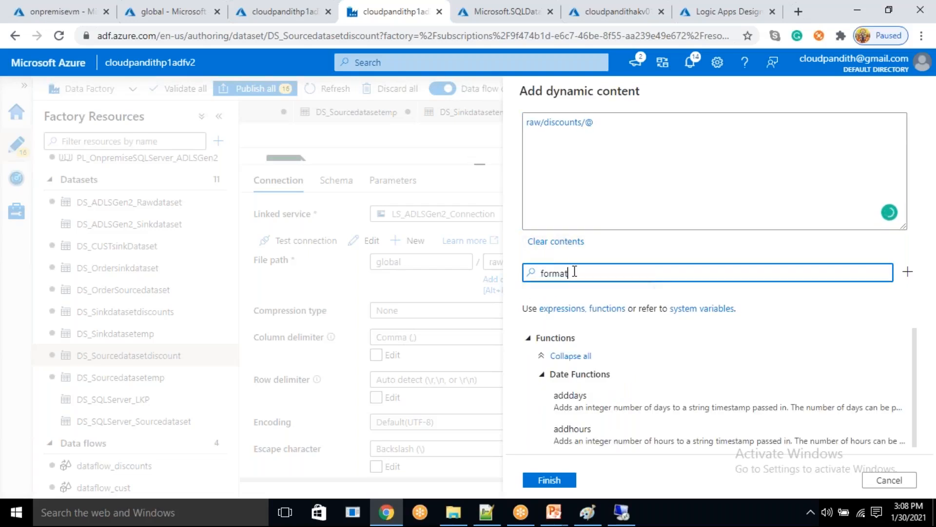
scroll(622, 424, down, 2)
click(621, 425)
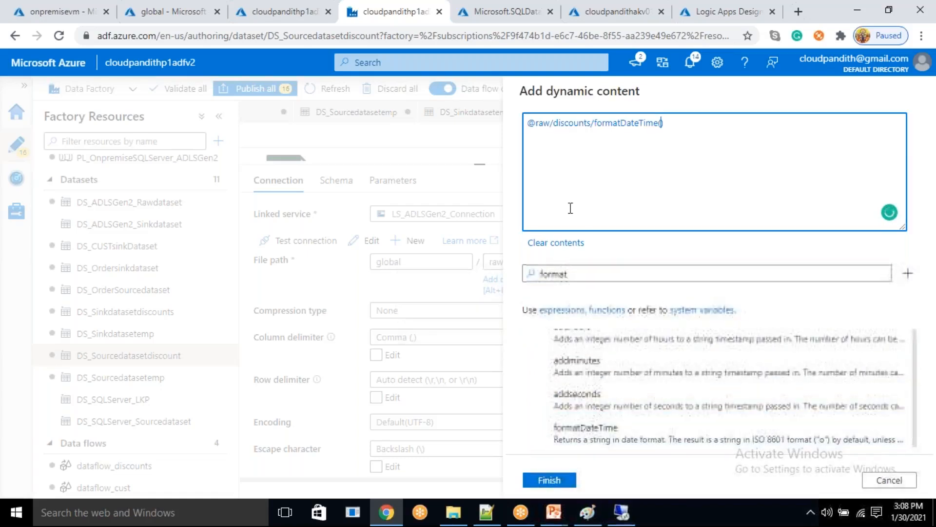
click(538, 125)
key(BackSpace)
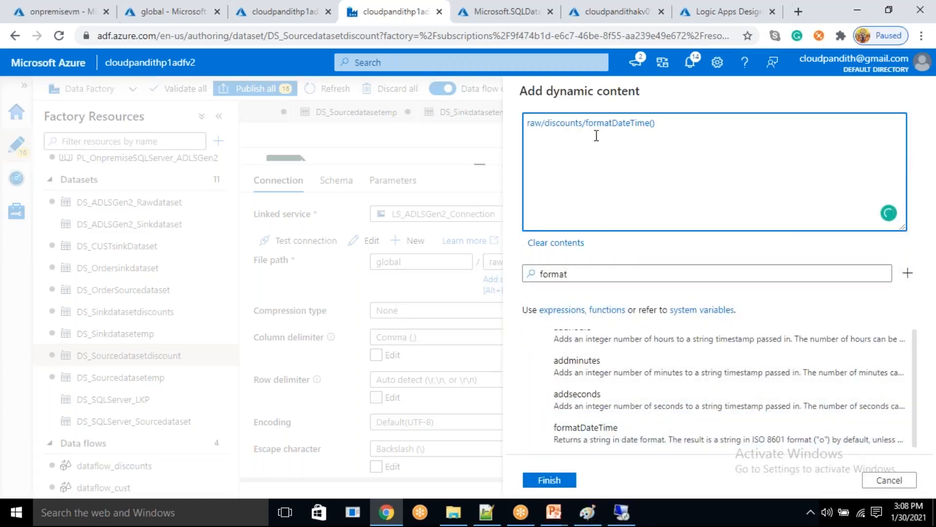
click(587, 124)
text(@{)
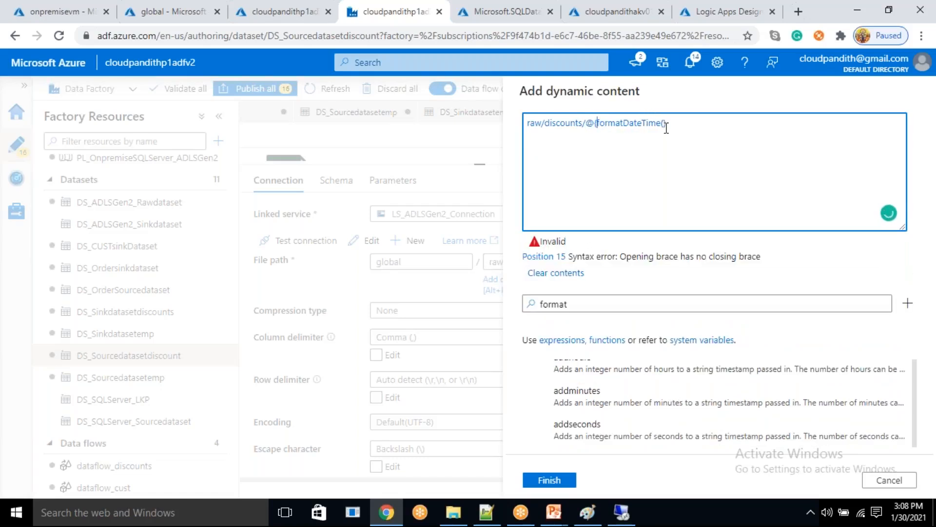
- Give formatDateTime the arguments dataset().dateparam and 'yyyy', and close the expression with a brace
scroll(617, 358, down, 1)
drag(585, 305, 437, 283)
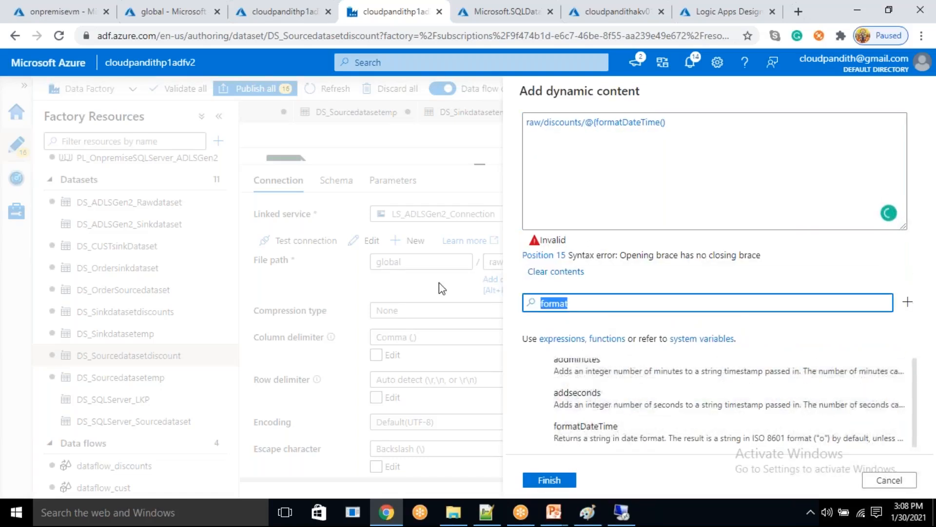
key(BackSpace)
click(600, 436)
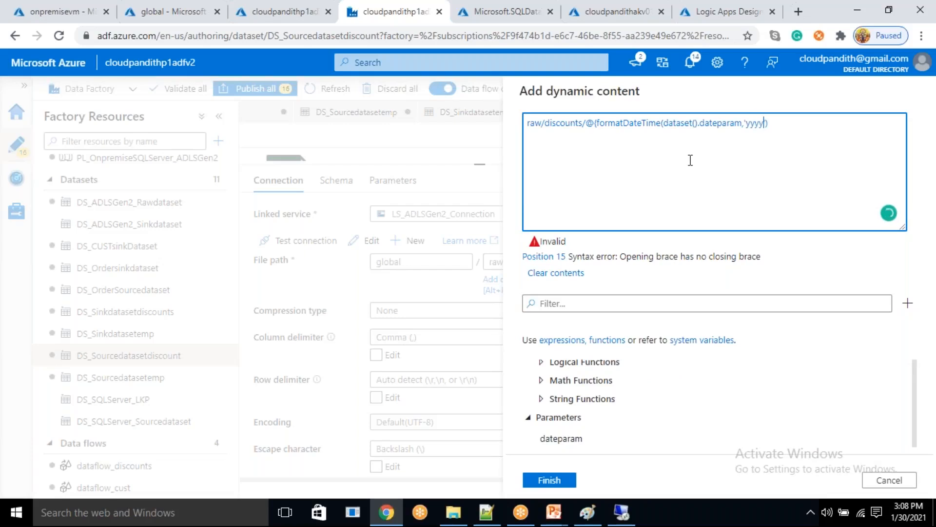
text(})
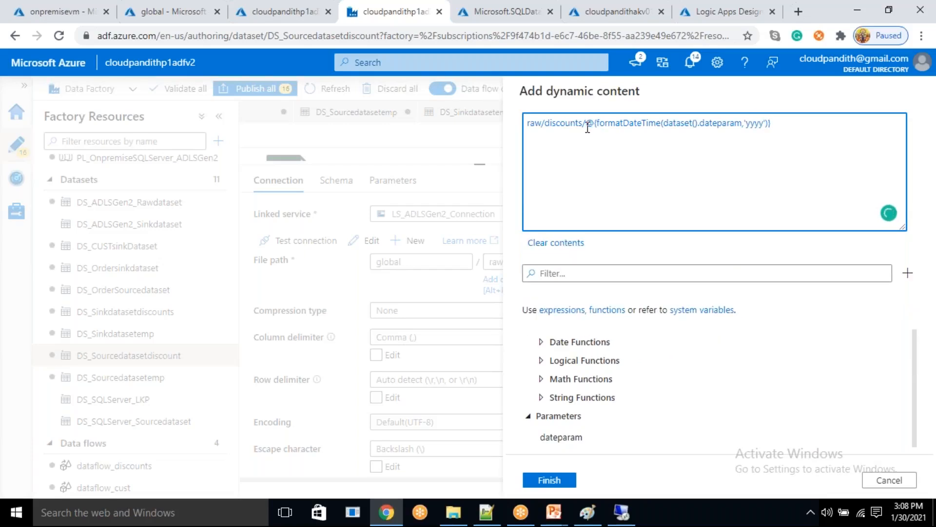
- Append two slash-separated copies of the date expression, set their formats to 'MM' and 'dd', and save the dynamic directory path
key(ctrl+v)
text(/)
key(ctrl+v)
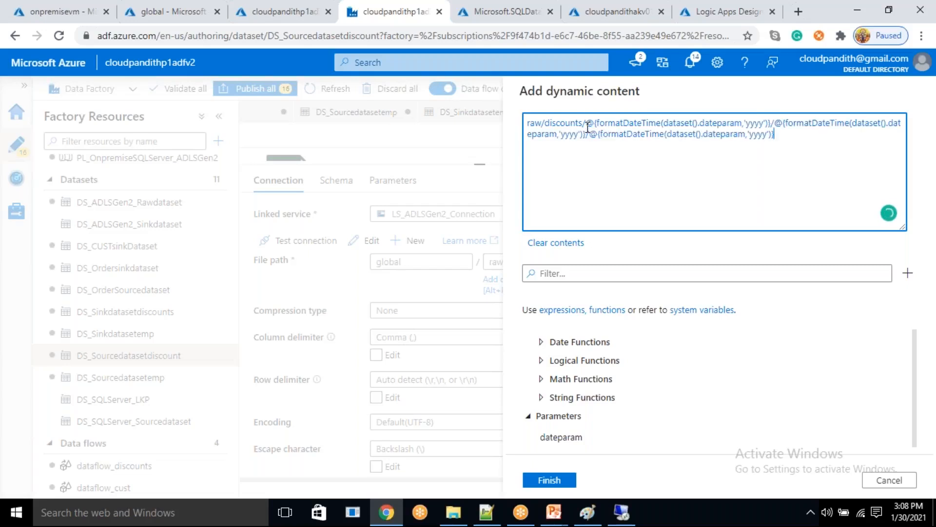
double_click(568, 134)
text(MM)
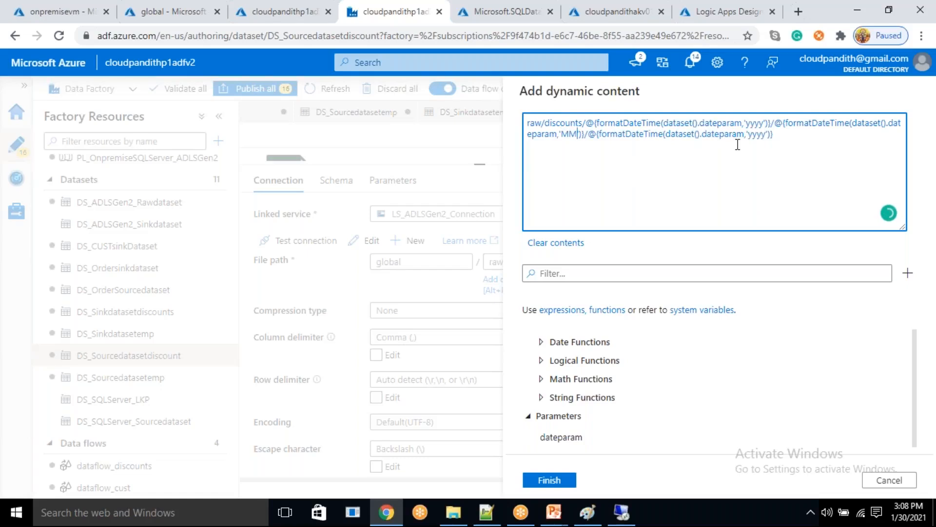
double_click(755, 134)
text(dd)
drag(794, 139, 542, 122)
key(ctrl+c)
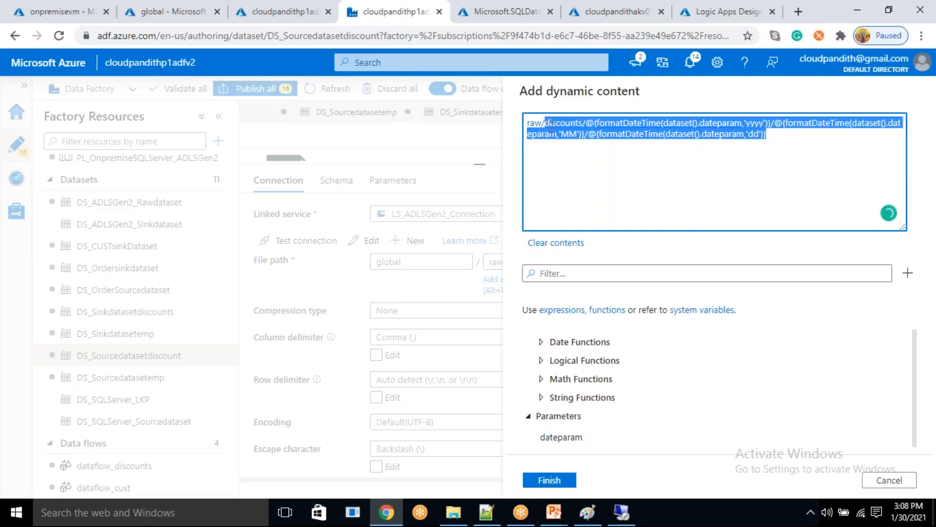
click(536, 481)
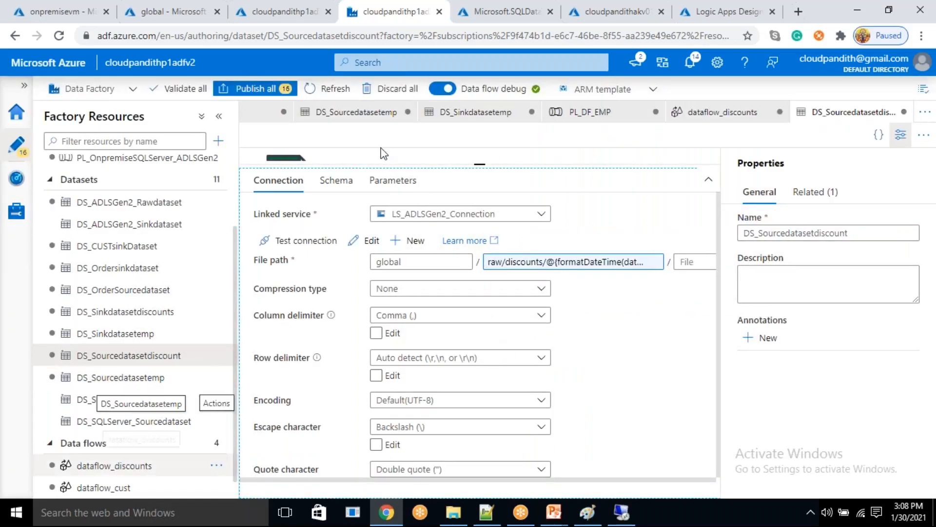
- Return to dataflow_discounts and open sink1's dataset DS_Sinkdatasetdiscounts for editing
scroll(127, 470, down, 2)
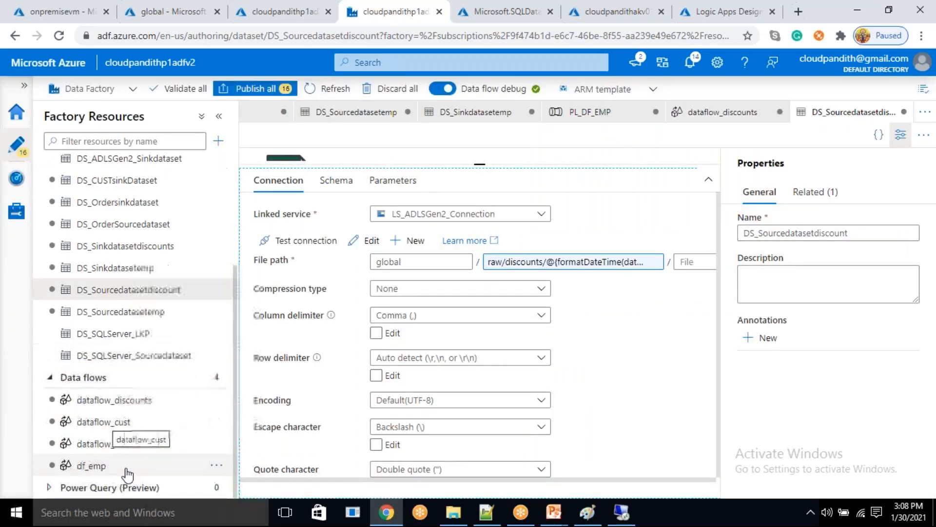
click(133, 411)
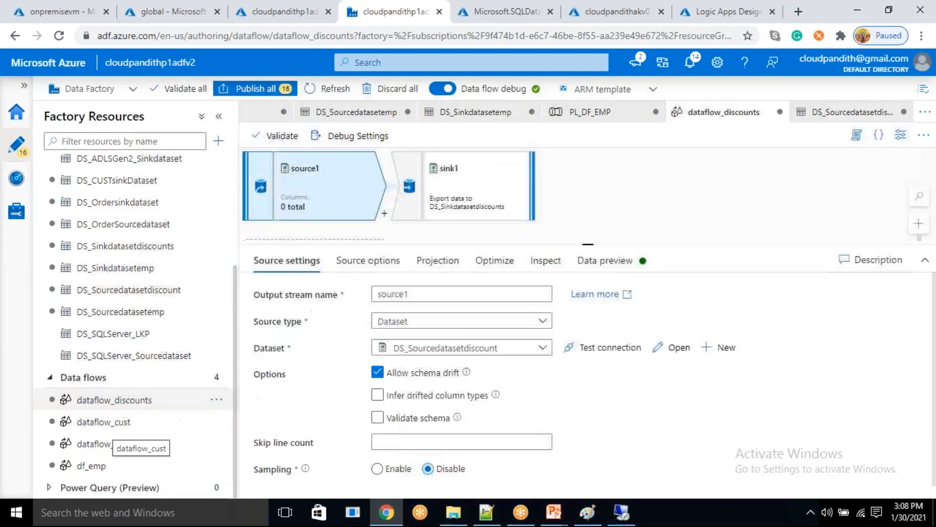
click(455, 190)
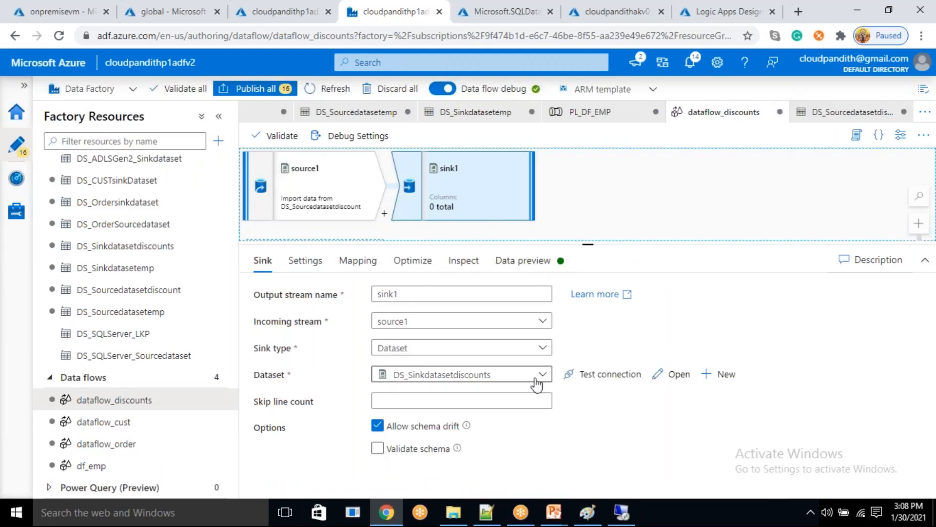
click(674, 383)
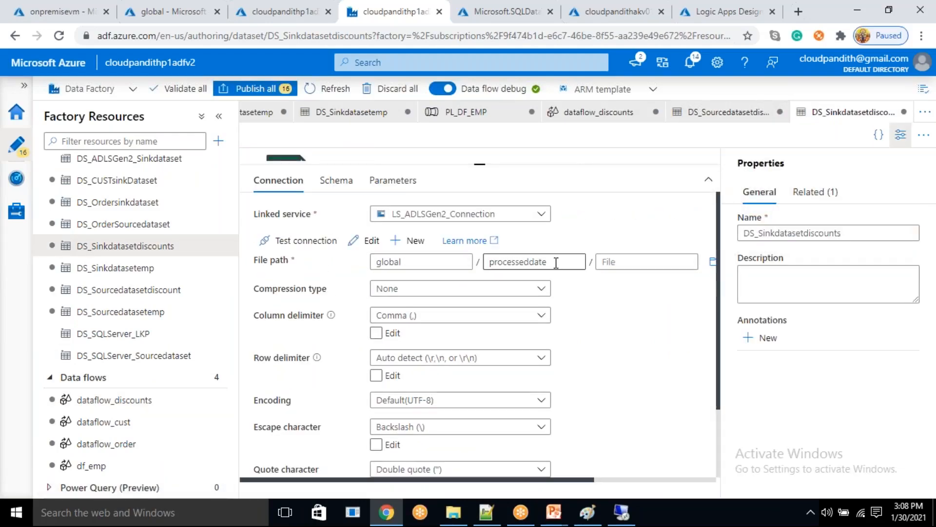
- Replace the sink dataset's directory with the copied dynamic expression starting with discounts/ and formatting dataset().dateparam as 'yyyy', 'MM' and 'dd' folders
drag(530, 262, 544, 284)
click(543, 285)
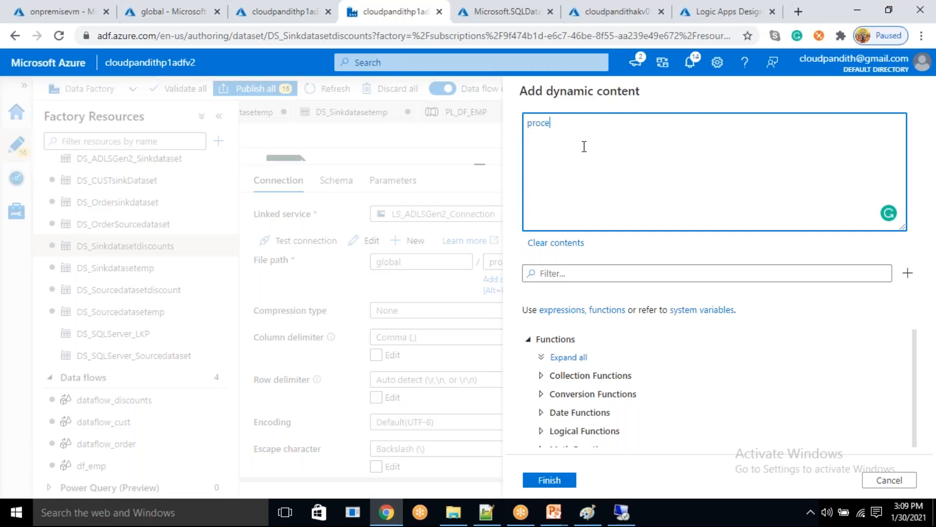
key(BackSpace)
key(BackSpace)
key(BackSpace)
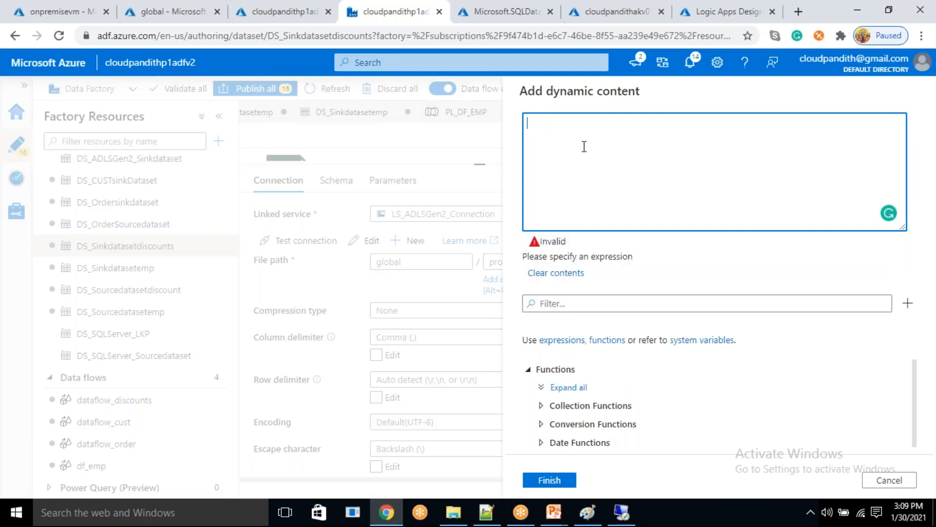
key(ctrl+v)
double_click(674, 135)
double_click(696, 134)
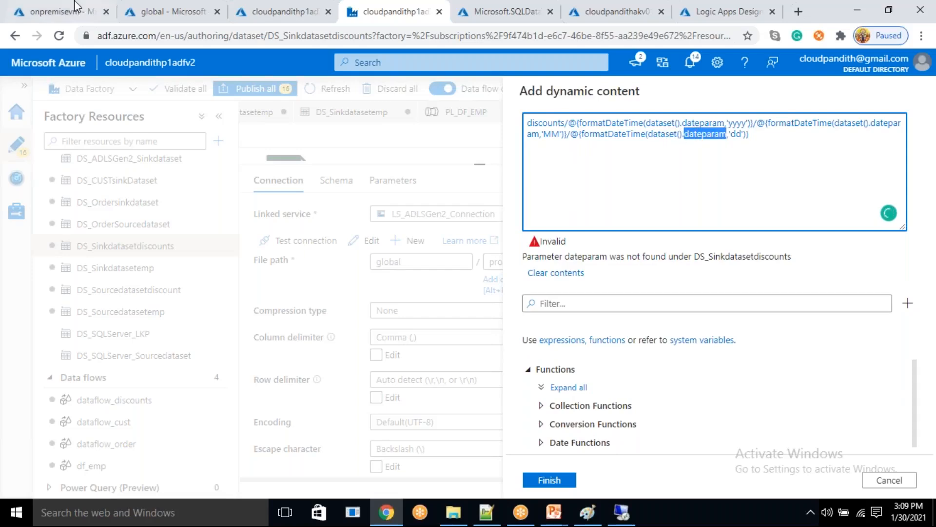
- Copy the processeddate folder name from the global container's path, prefix the sink directory expression with processeddate/, and save it
click(168, 11)
drag(335, 191, 272, 202)
key(ctrl+c)
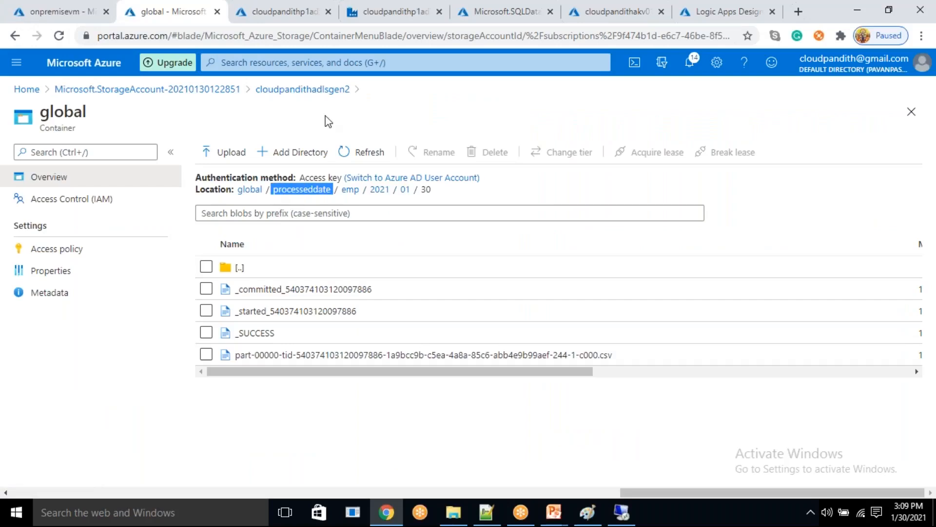
click(406, 11)
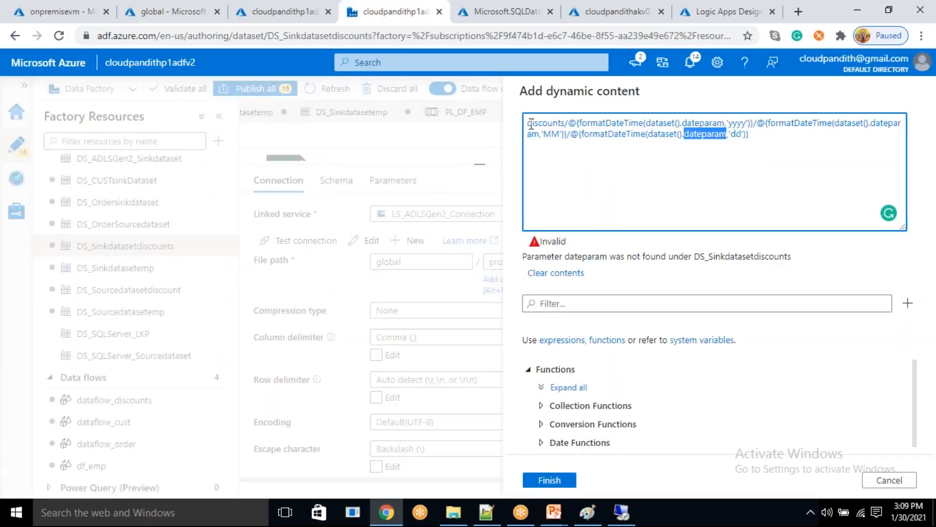
click(530, 123)
key(ctrl+v)
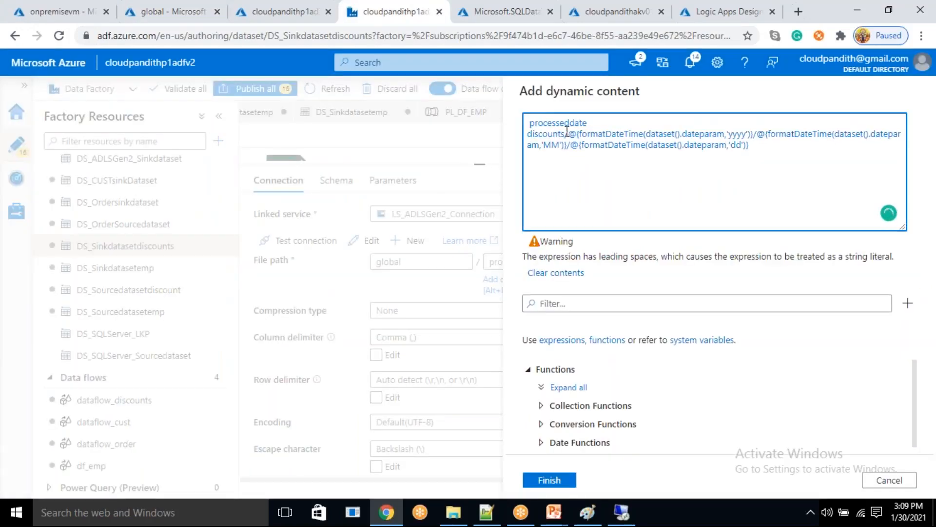
key(BackSpace)
text(/)
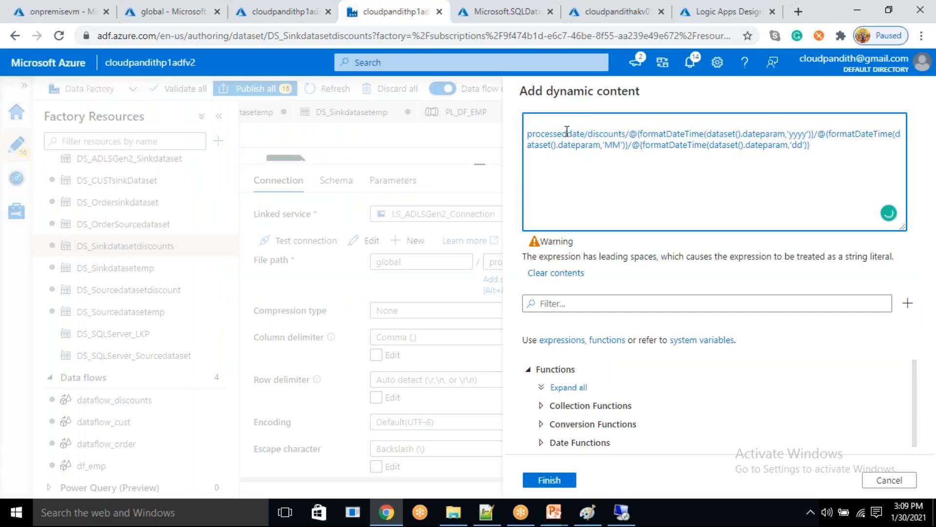
key(BackSpace)
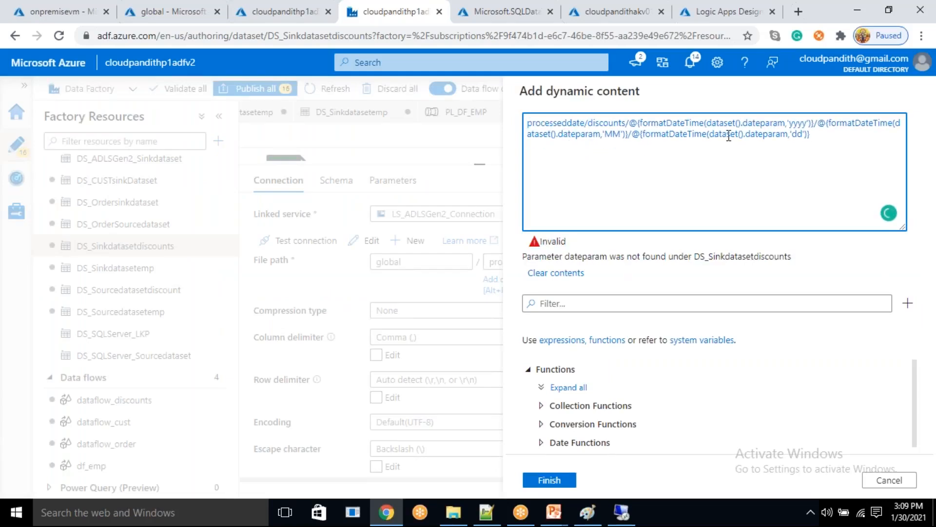
double_click(762, 136)
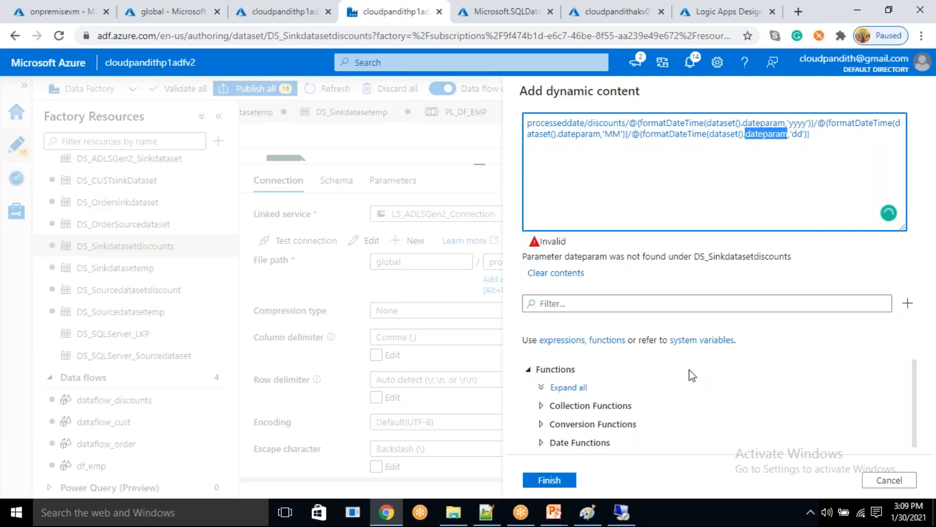
click(550, 481)
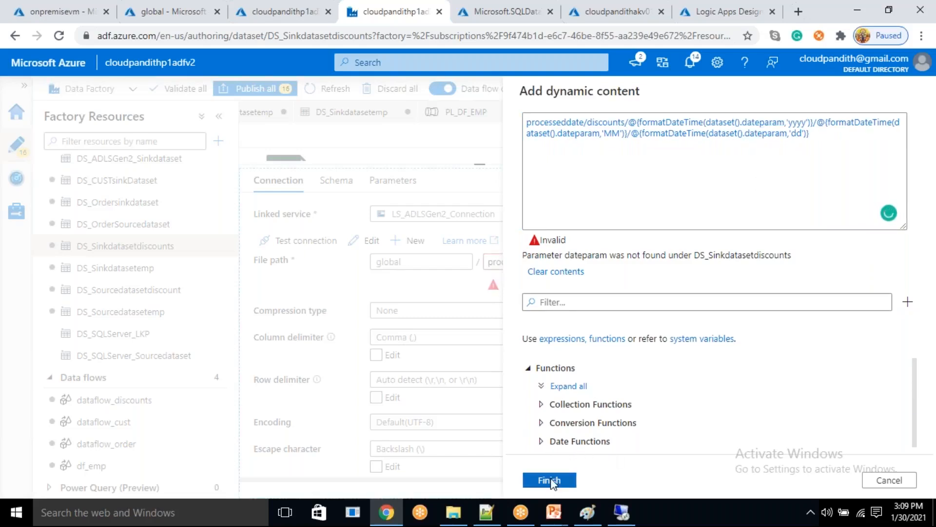
- Add a String parameter named dateparam to the DS_Sinkdatasetdiscounts dataset
click(389, 180)
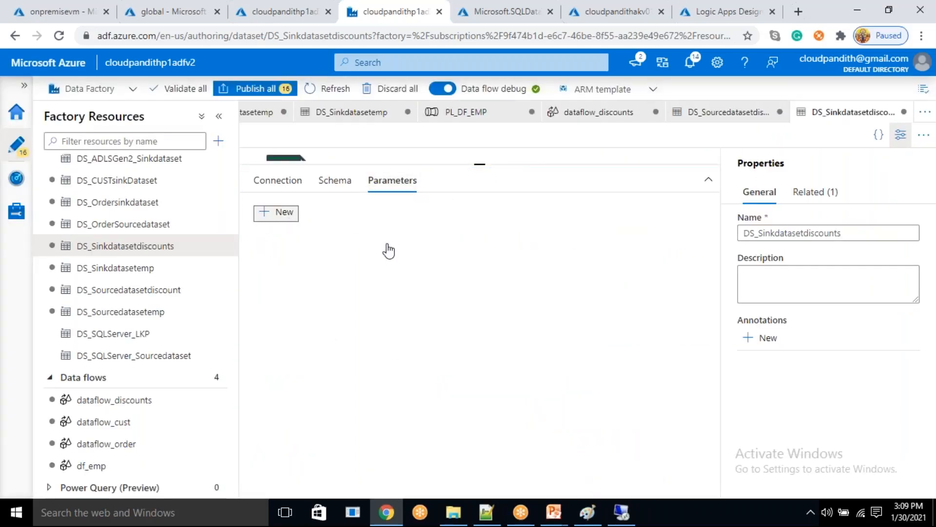
click(318, 272)
text(dateparam)
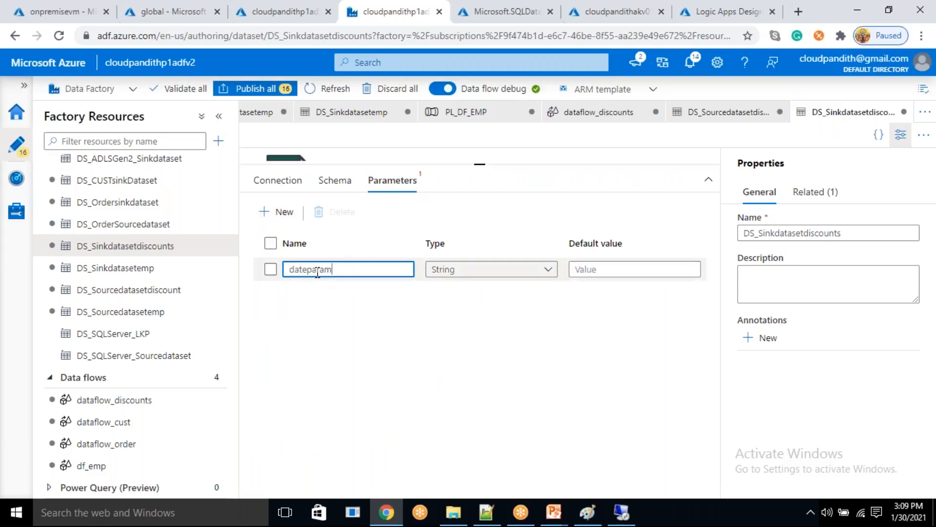
- Recheck the dateparam reference and the yyyy, MM and dd formats in the sink dataset's directory expression
click(278, 182)
click(620, 263)
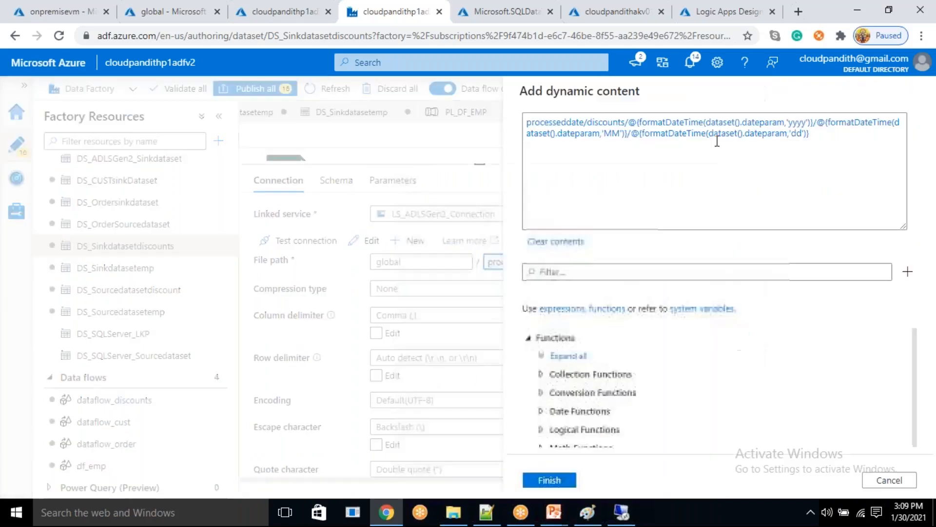
double_click(766, 134)
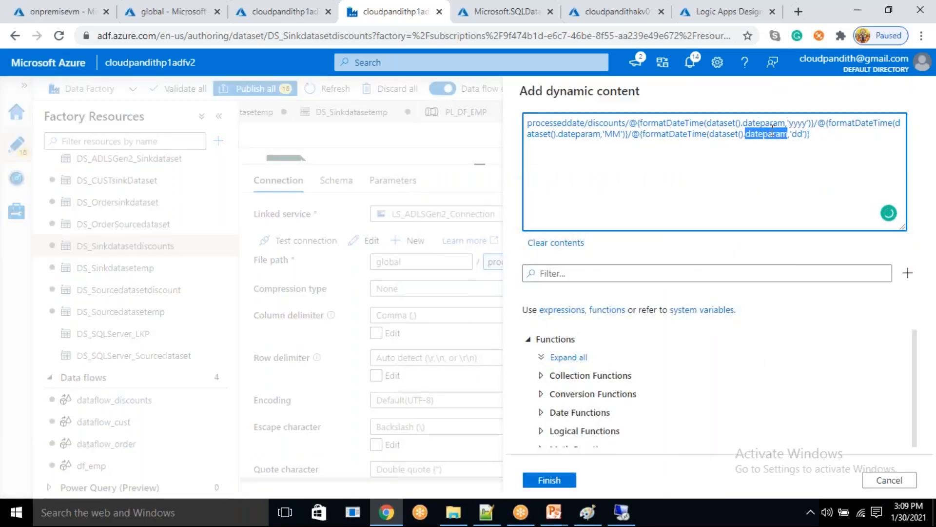
double_click(802, 122)
double_click(609, 135)
double_click(800, 134)
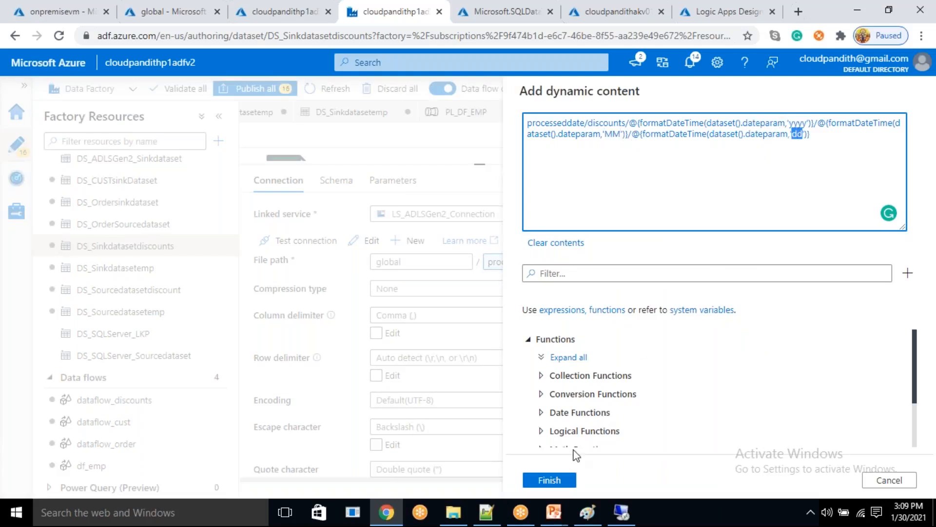
click(557, 478)
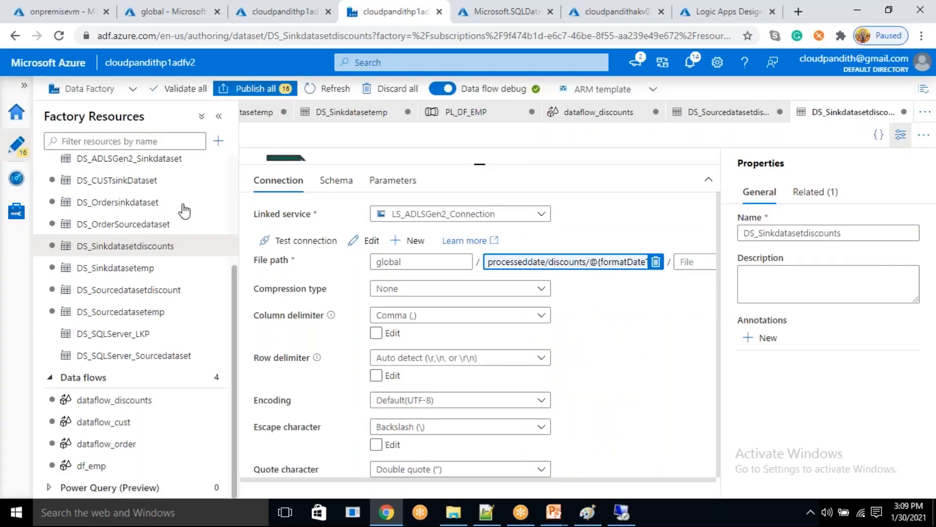
- Create a new pipeline and name it PL_DF_Dsicounts
scroll(146, 234, up, 3)
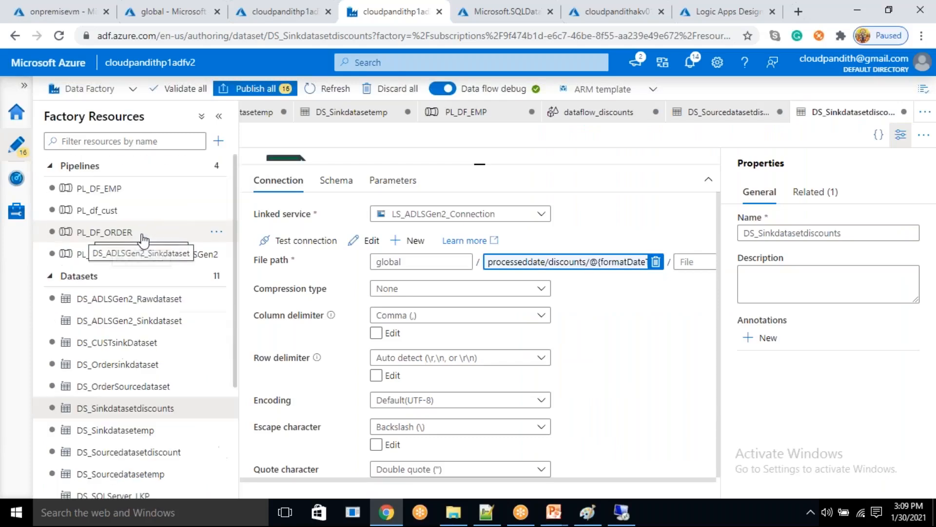
click(218, 140)
click(231, 162)
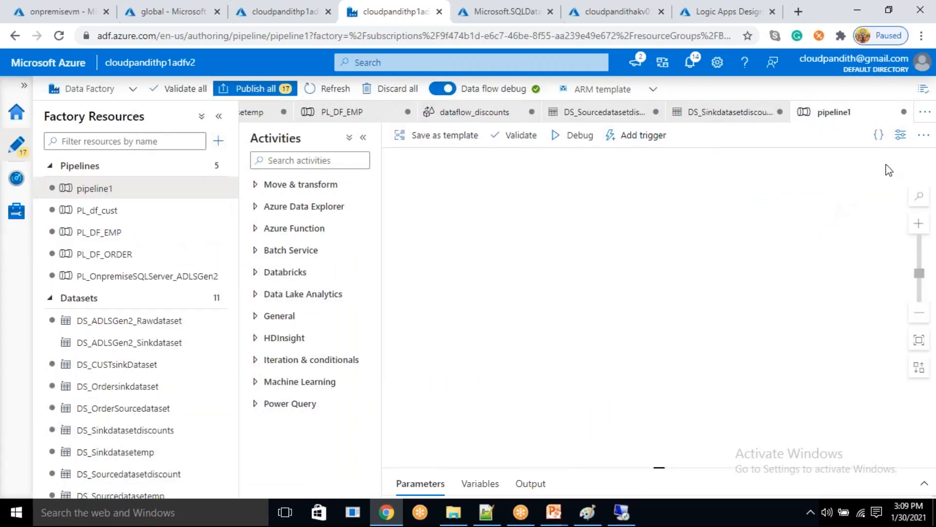
click(901, 135)
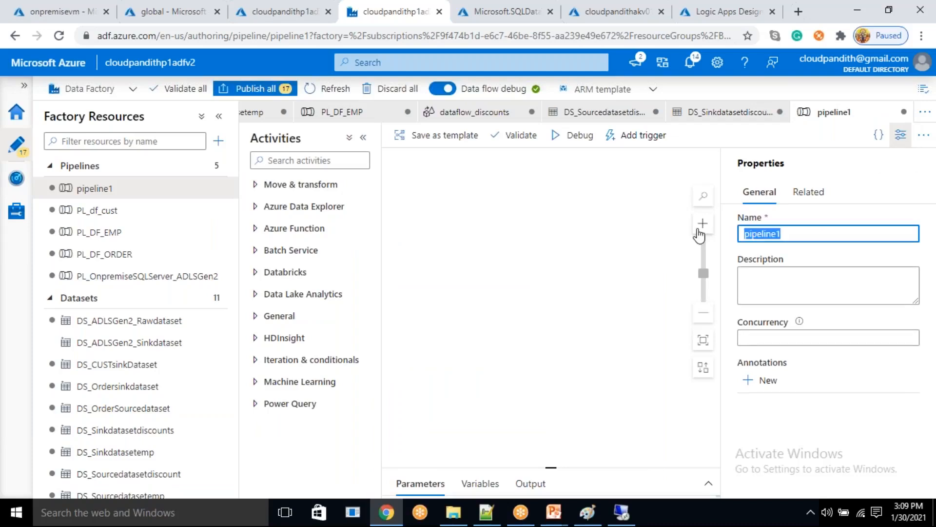
text(PL_)
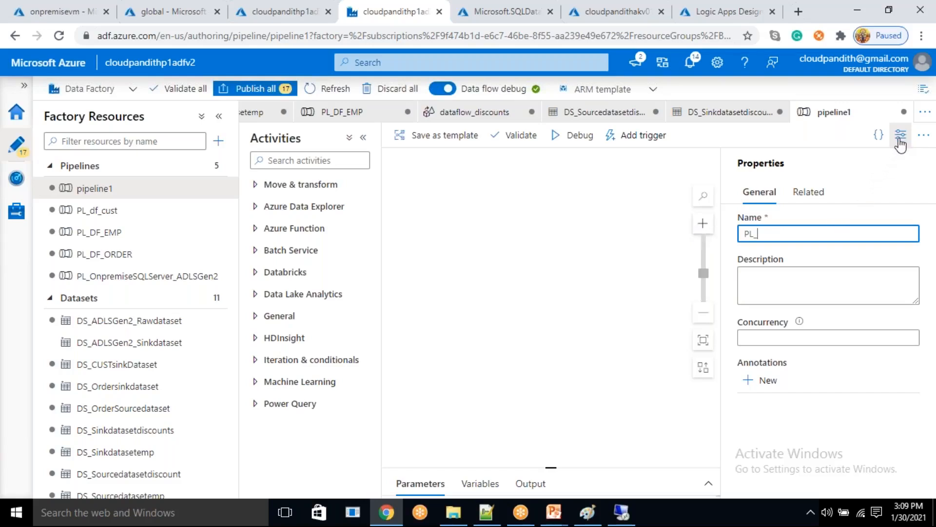
text(DF_Dsicounts)
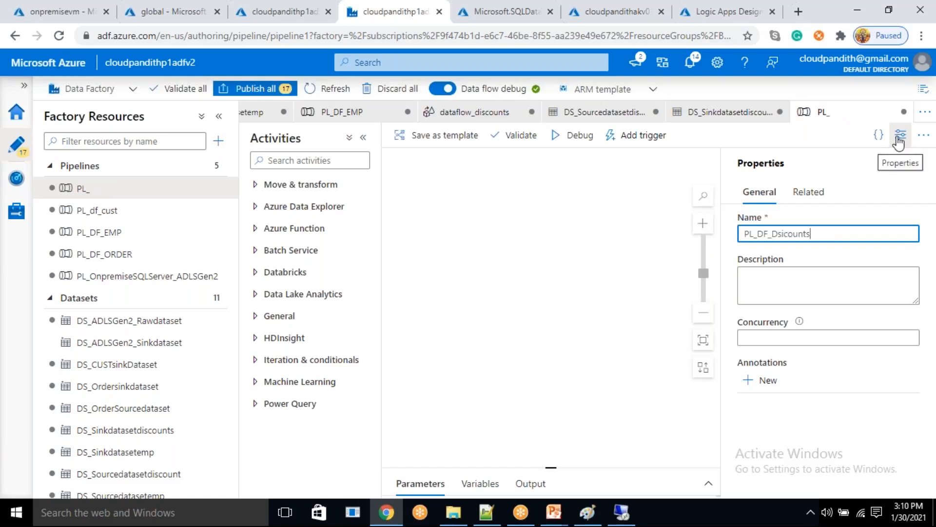
click(900, 137)
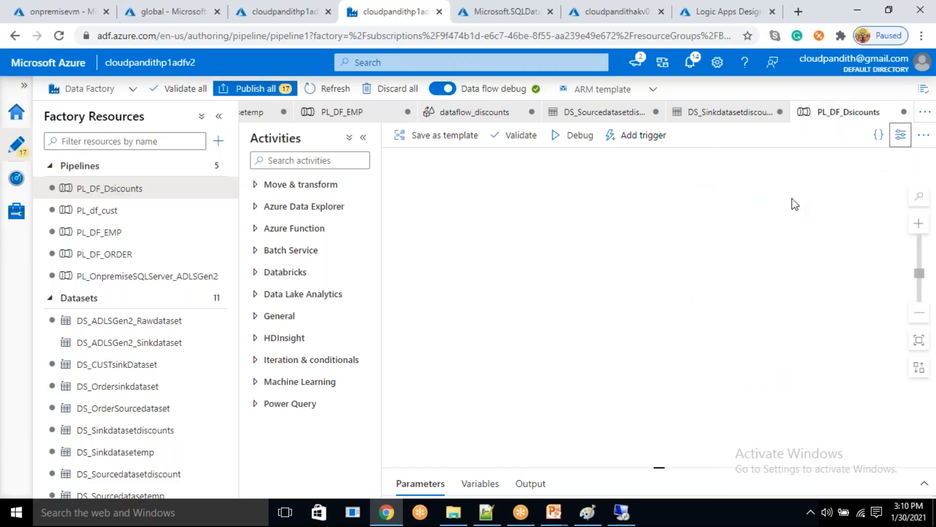
- Correct the new pipeline's name to PL_DF_Discounts
click(900, 139)
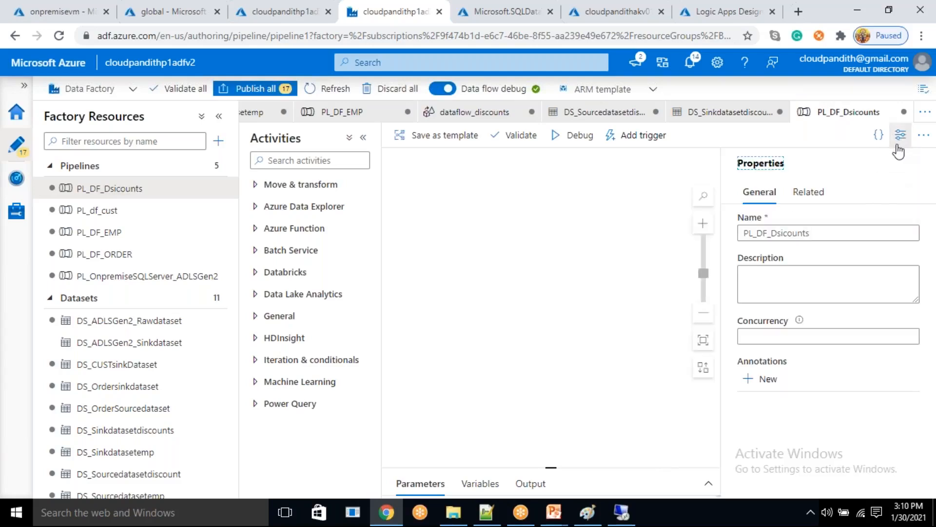
click(786, 235)
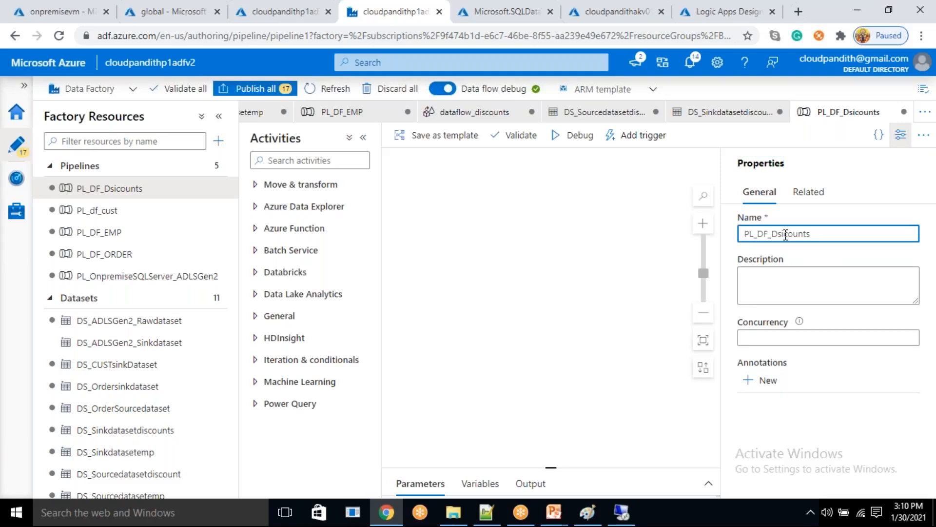
text(==is)
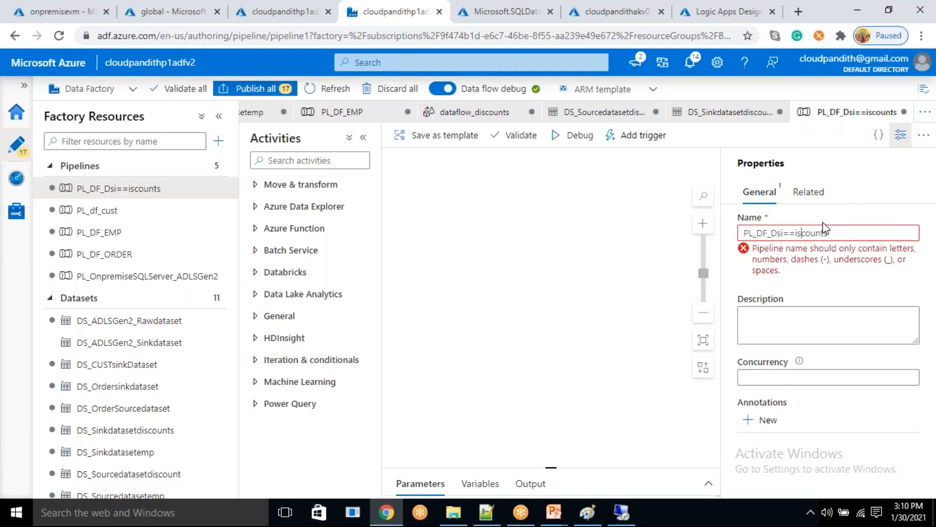
key(BackSpace)
key(BackSpace)
key(BackSpace)
key(BackSpace)
key(BackSpace)
text(i)
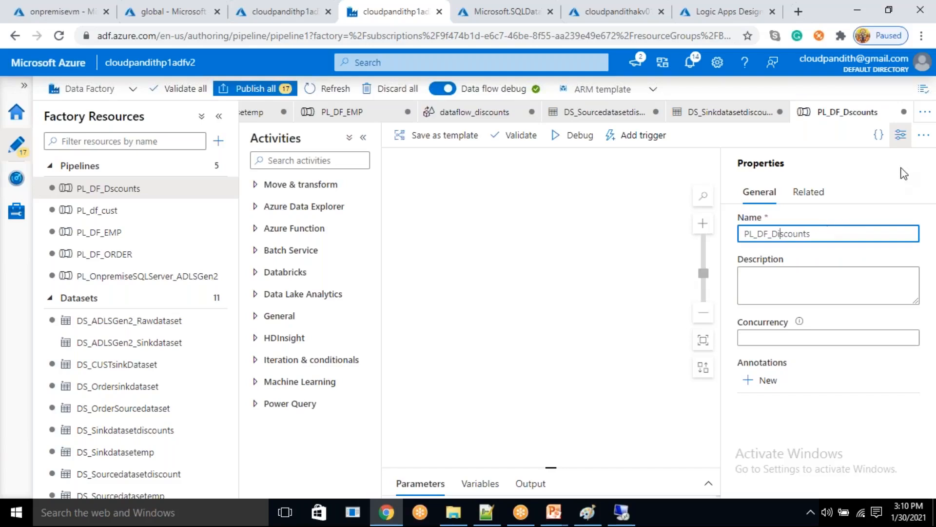
click(901, 135)
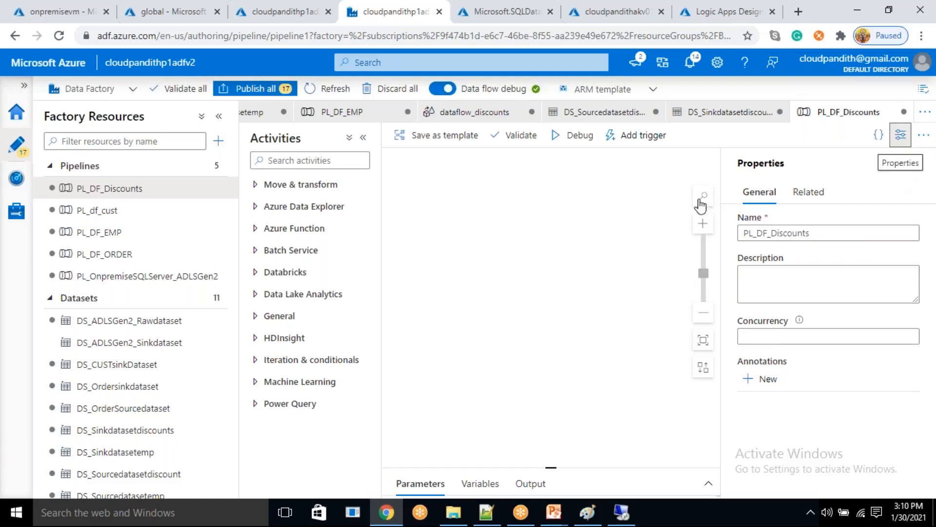
- Add a Data flow activity to the PL_DF_Discounts pipeline and assign dataflow_discounts to it
click(305, 190)
drag(291, 237, 593, 254)
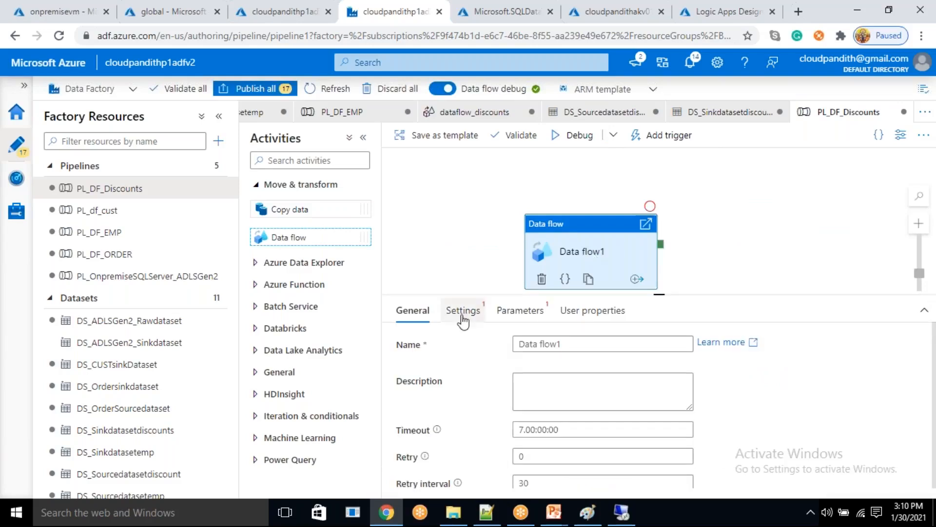
click(462, 311)
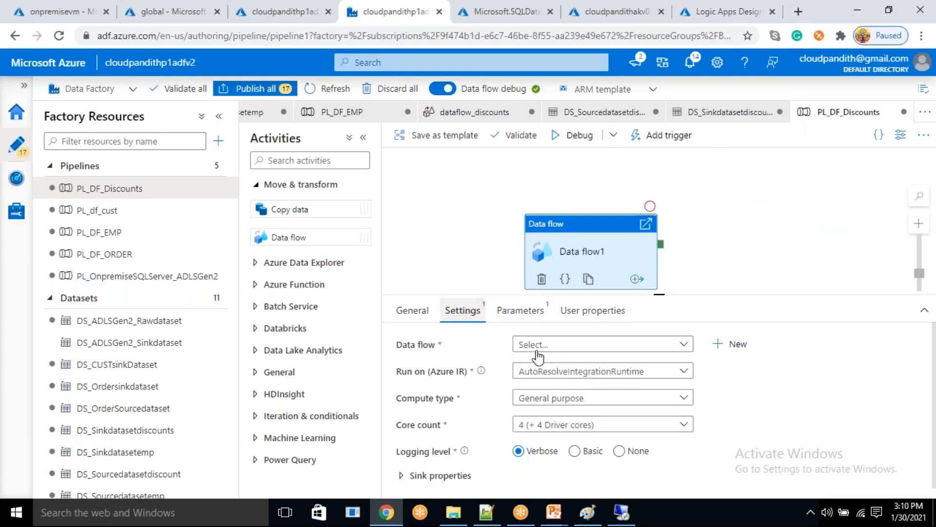
click(563, 345)
click(557, 480)
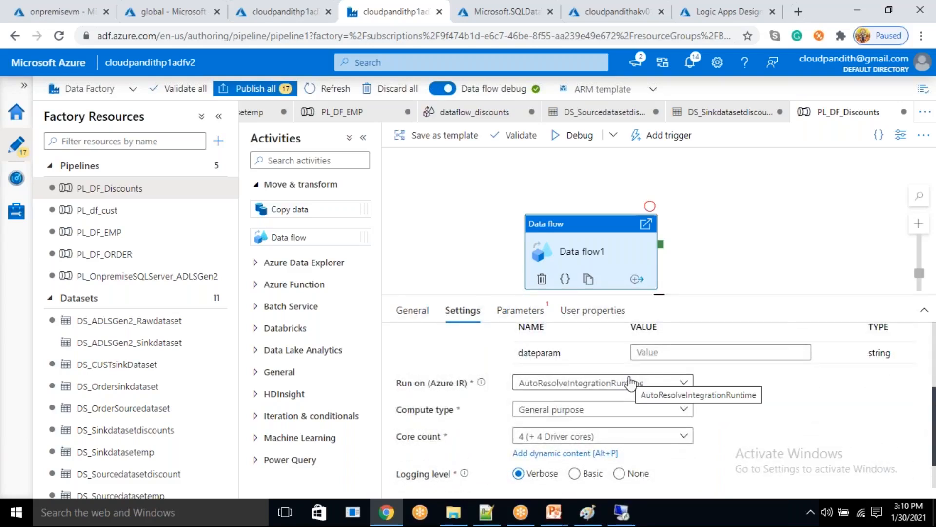
scroll(630, 384, down, 1)
scroll(630, 384, up, 3)
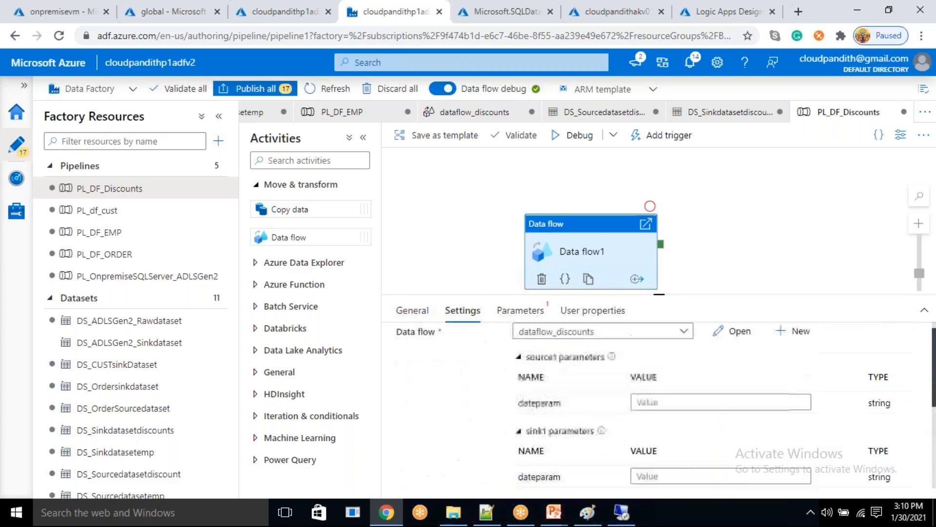
click(644, 415)
click(672, 427)
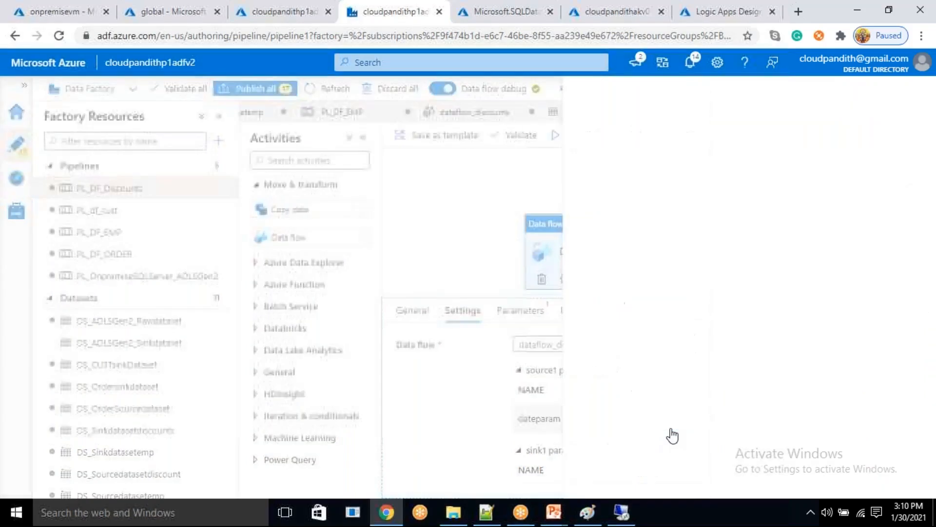
scroll(632, 414, down, 4)
scroll(629, 429, down, 3)
scroll(623, 439, up, 4)
scroll(624, 441, down, 2)
scroll(624, 444, down, 2)
scroll(621, 443, up, 3)
click(569, 280)
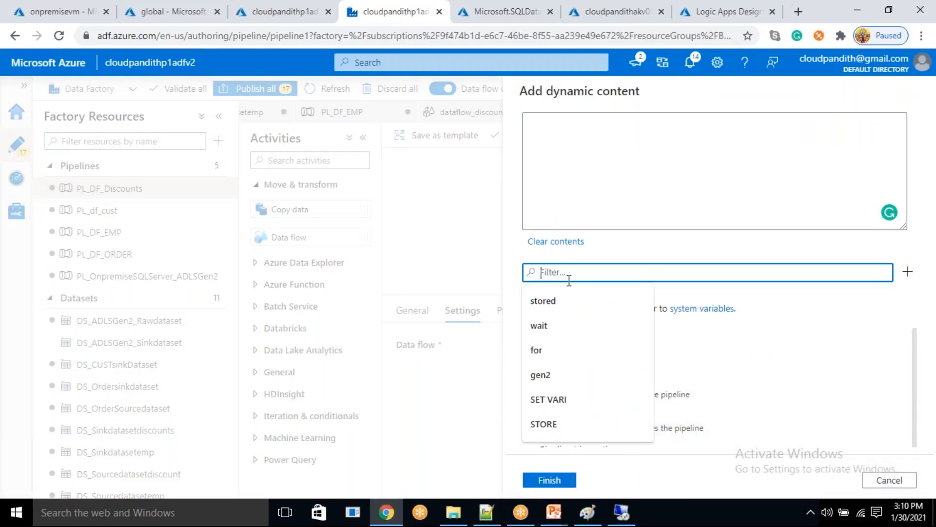
text(utcno)
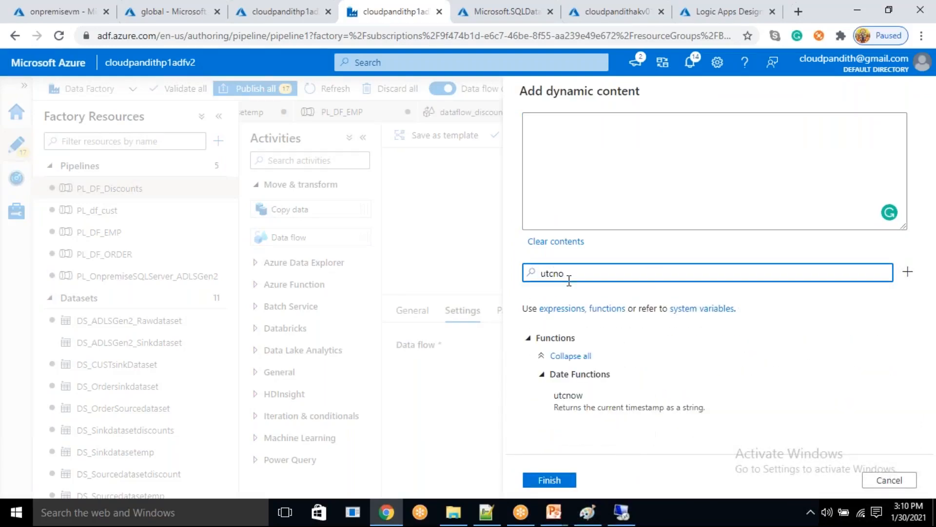
click(595, 414)
drag(531, 123, 516, 125)
click(568, 480)
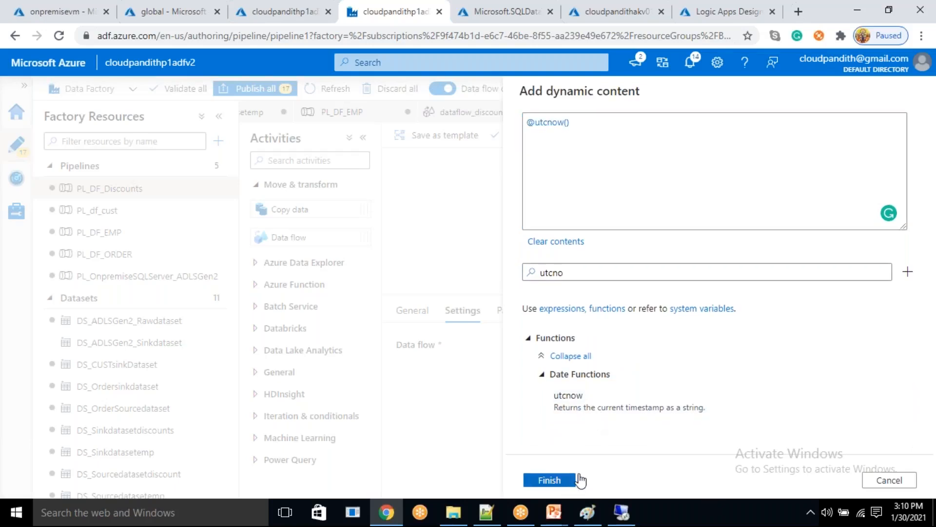
scroll(663, 395, down, 5)
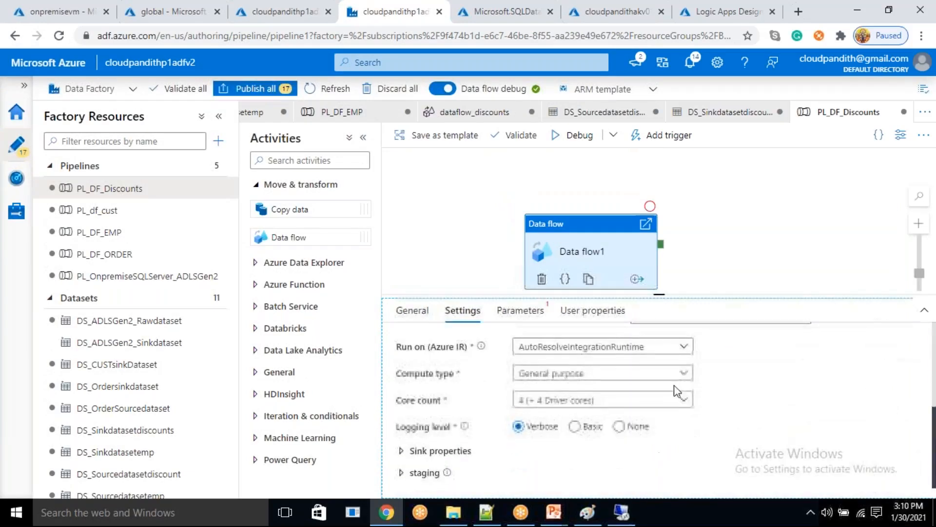
scroll(674, 366, up, 5)
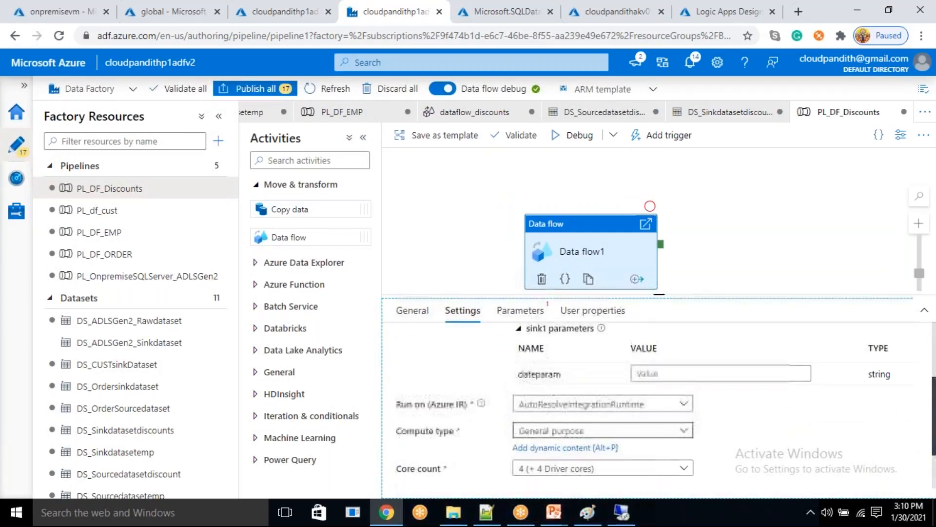
click(666, 370)
click(663, 387)
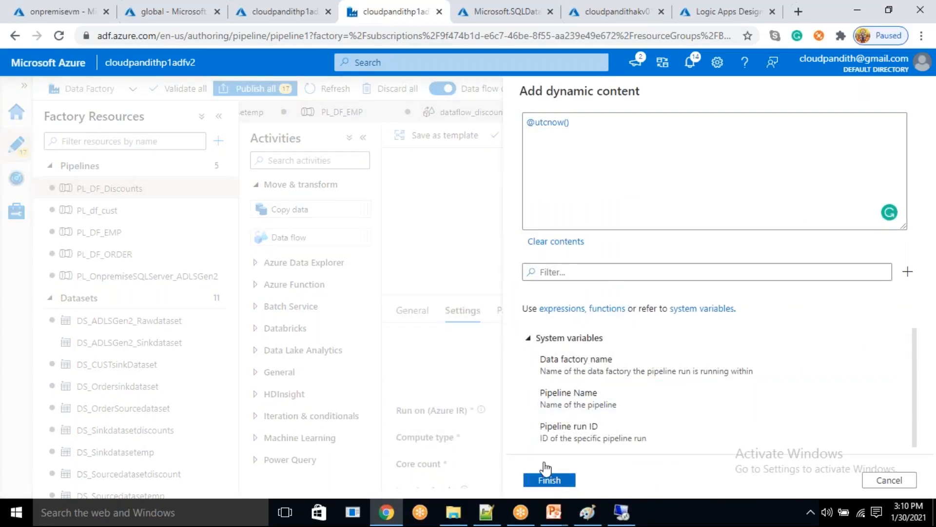
click(548, 479)
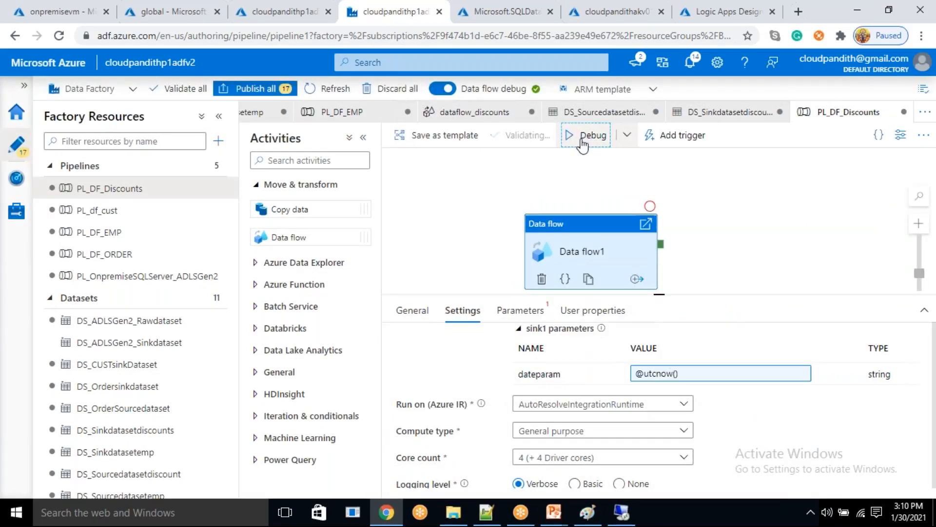
click(574, 138)
- Switch to the global storage container, open the processeddate folder and refresh its listing to check for the discounts output
click(168, 11)
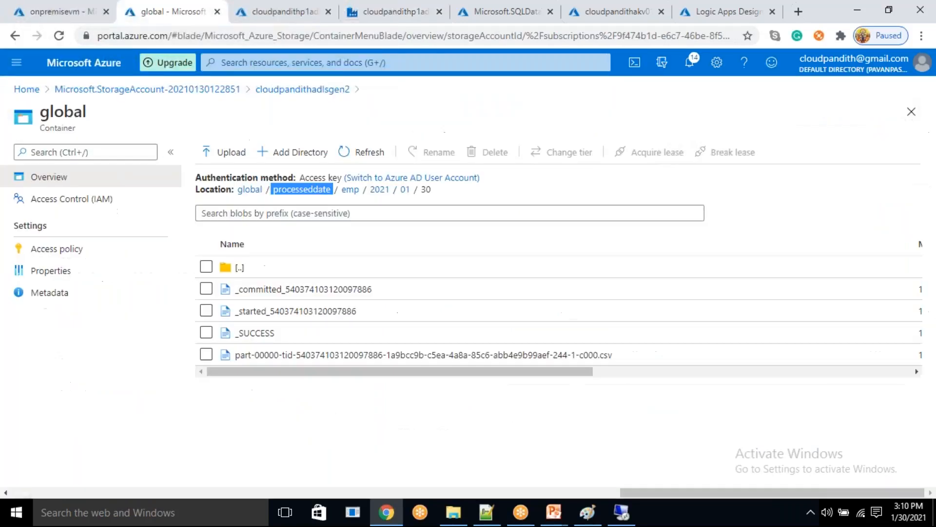
click(300, 190)
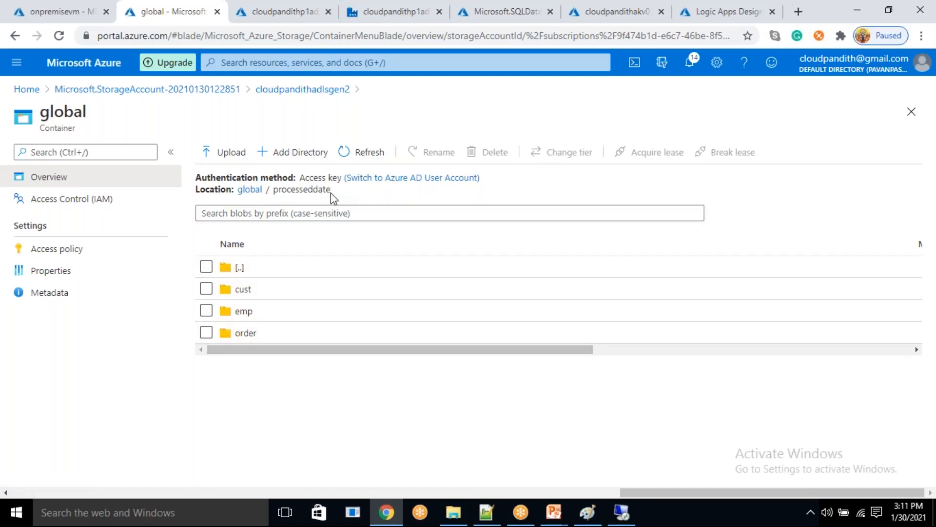
click(356, 152)
click(363, 151)
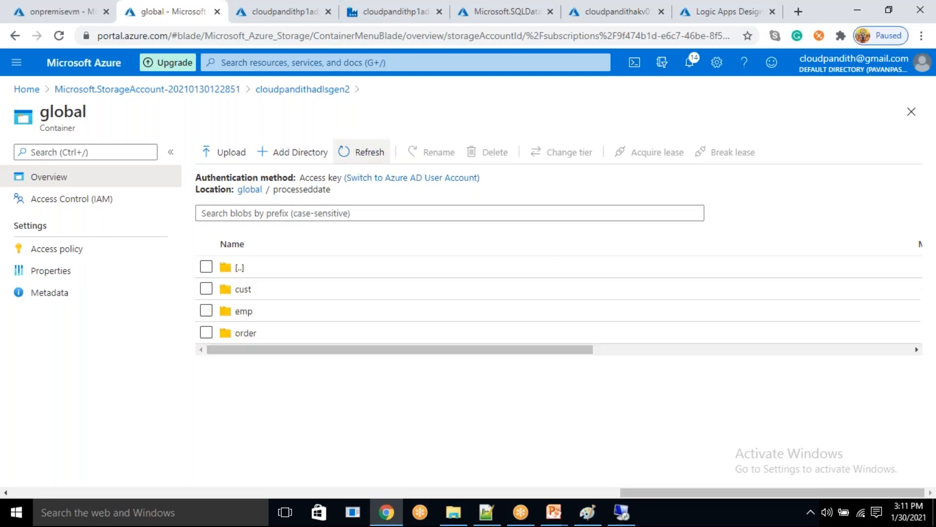
click(361, 155)
click(360, 162)
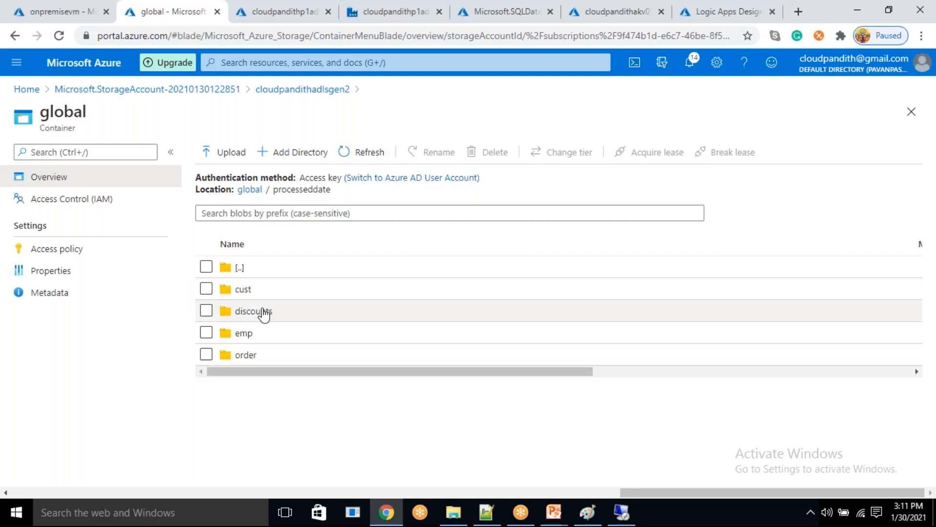
- Look through the nested subfolders of the discounts folder and return to processeddate
click(254, 312)
click(272, 288)
click(265, 289)
click(265, 288)
click(317, 191)
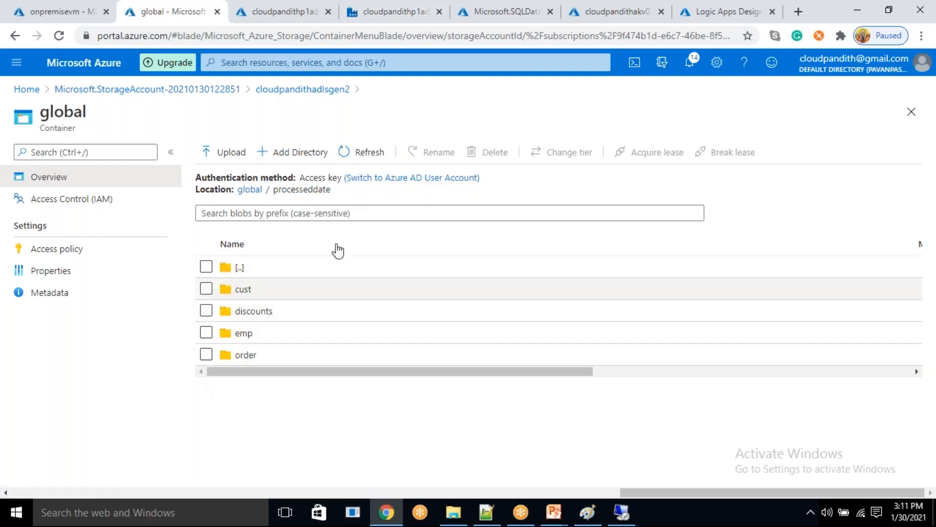
- Switch back to Azure Data Factory and create a new pipeline
click(390, 9)
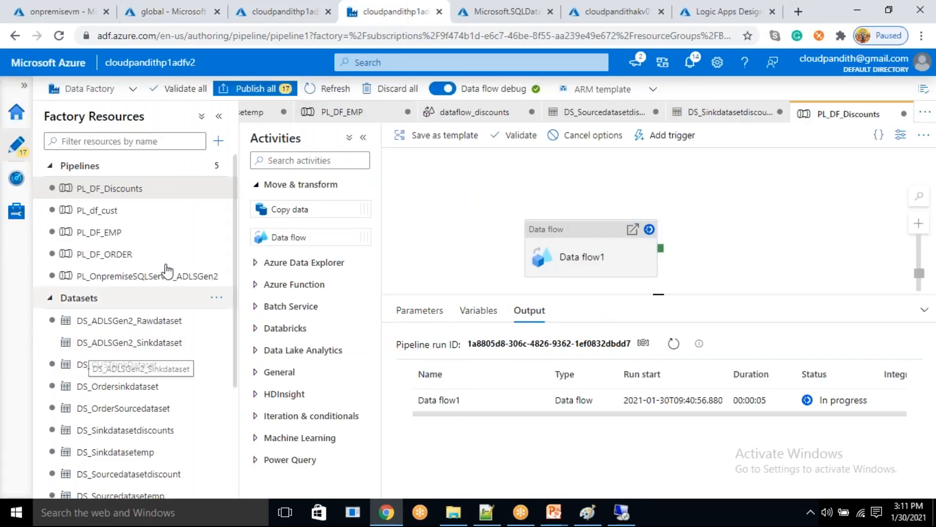
click(218, 141)
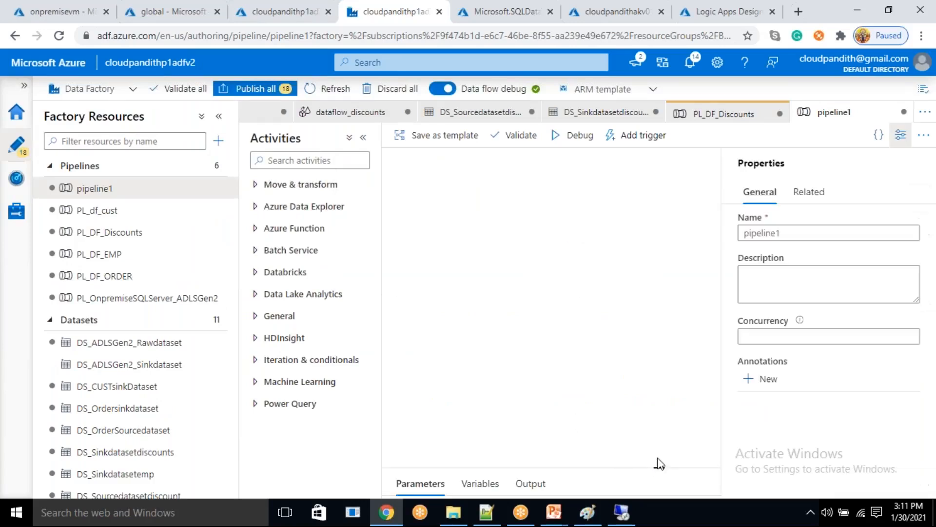
double_click(750, 234)
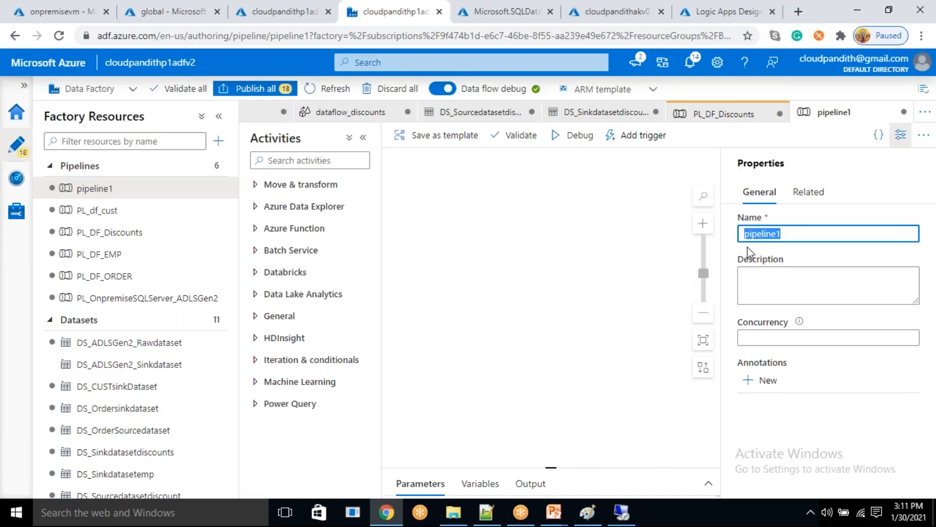
text(Load_data)
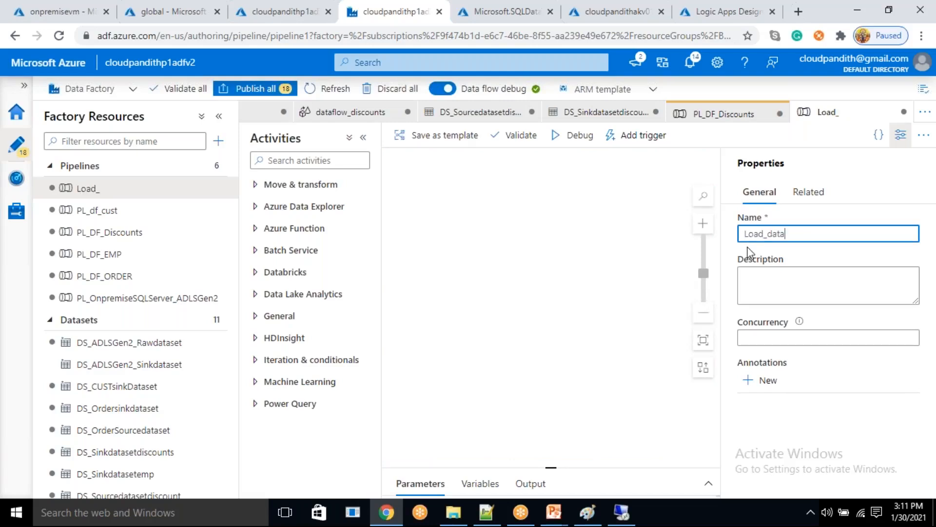
text(_)
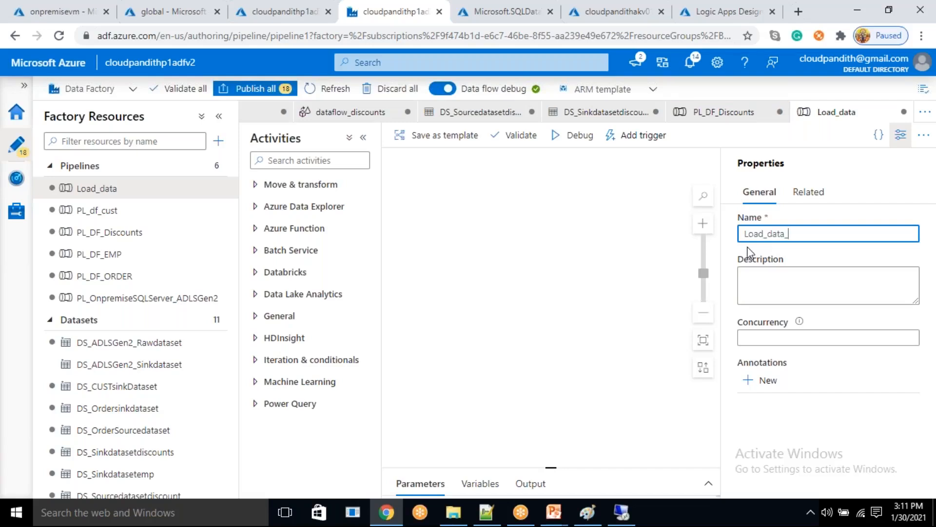
text(f)
key(BackSpace)
key(BackSpace)
text(from)
key(BackSpace)
key(BackSpace)
key(BackSpace)
key(BackSpace)
key(BackSpace)
key(BackSpace)
key(BackSpace)
key(BackSpace)
key(BackSpace)
key(BackSpace)
key(BackSpace)
key(BackSpace)
key(BackSpace)
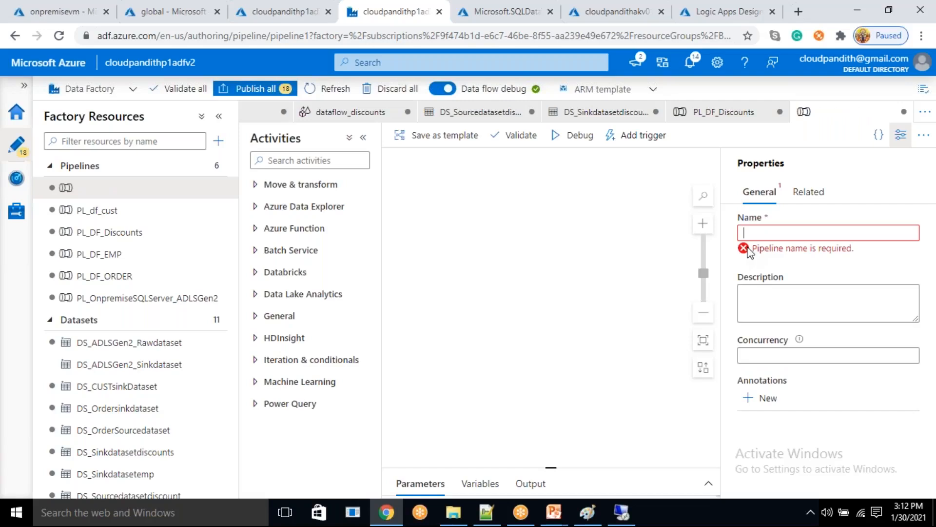
text(lOAD_PROCESSED_)
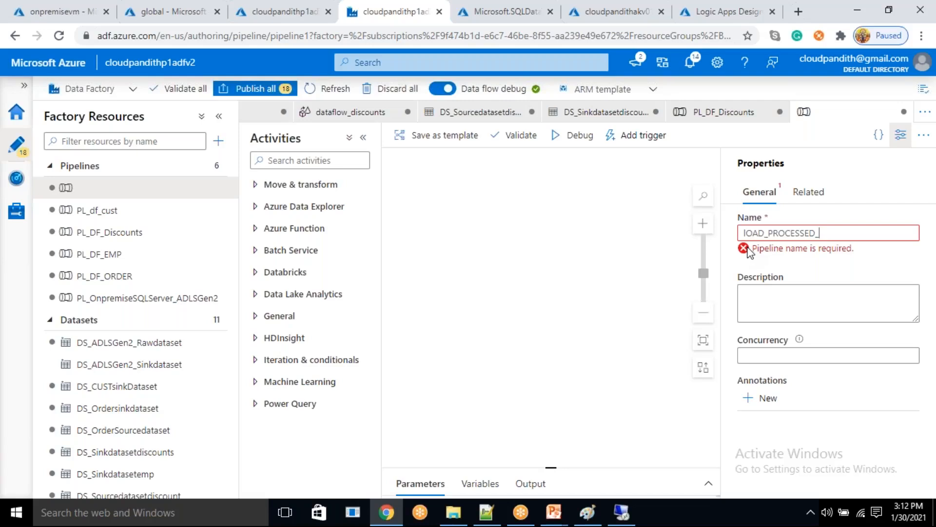
text(rEFINED)
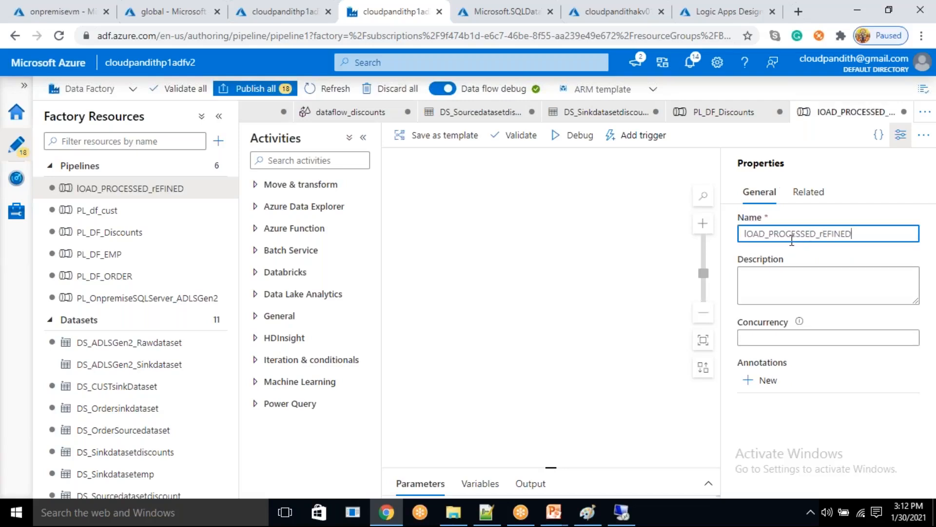
- Name the new pipeline Load_Processeddata_to_refineddata and hide its properties
double_click(759, 238)
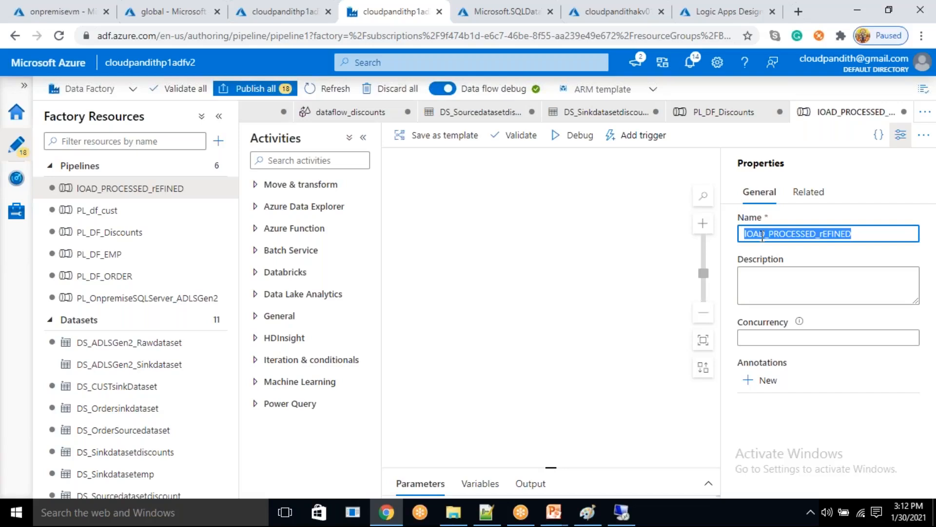
key(BackSpace)
text(Load_)
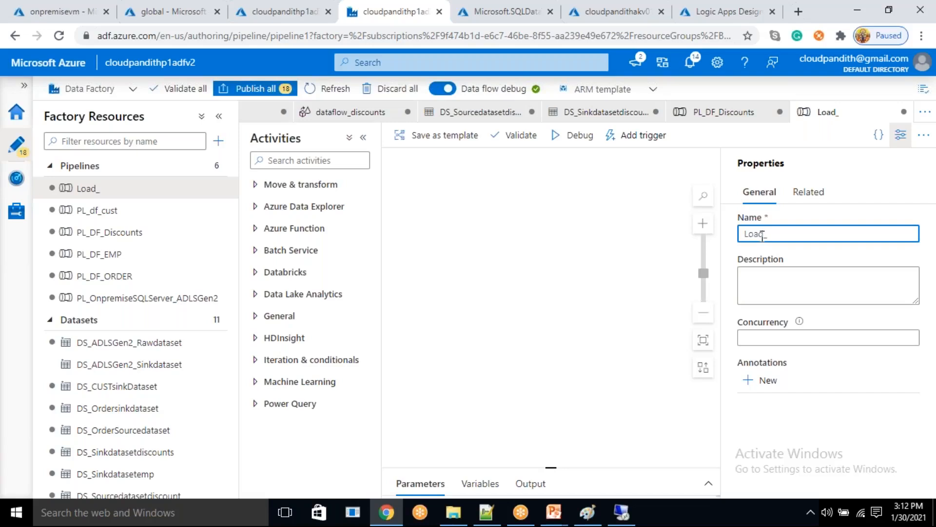
text(Processeddate_to_)
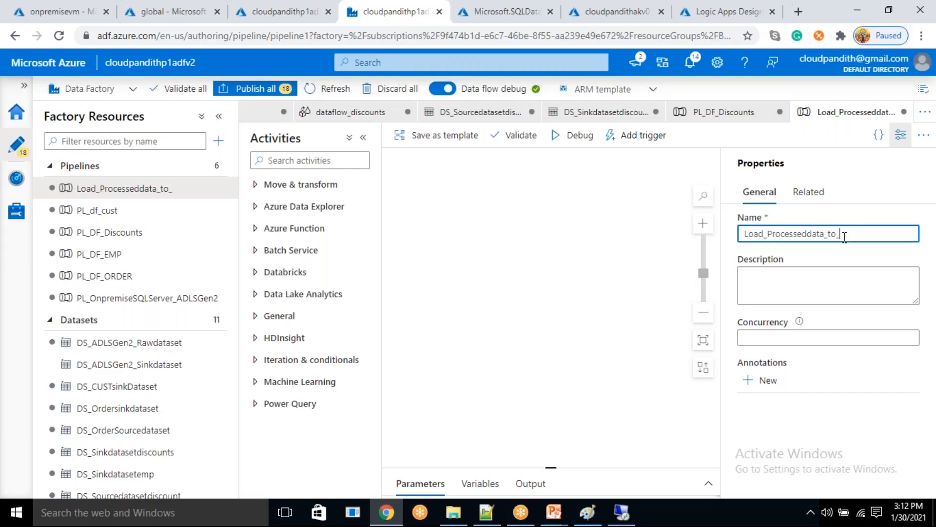
text(refineddata)
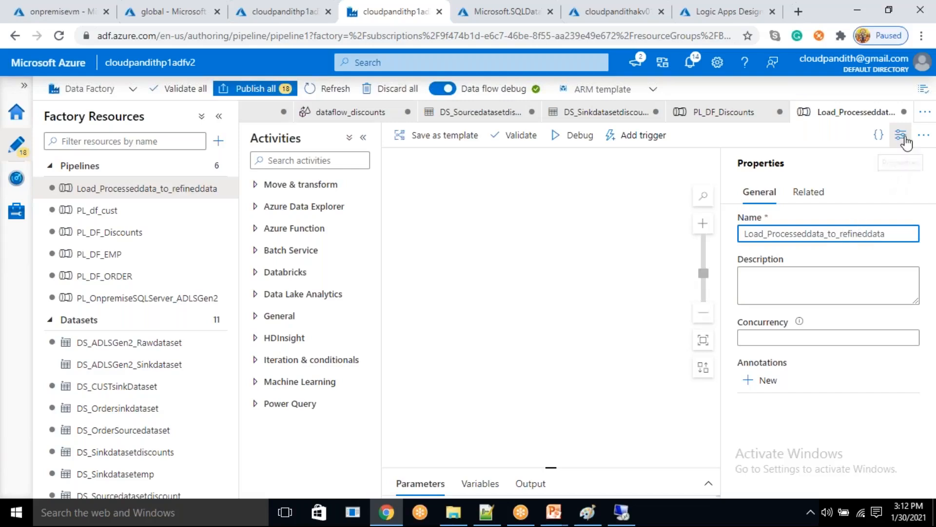
click(901, 134)
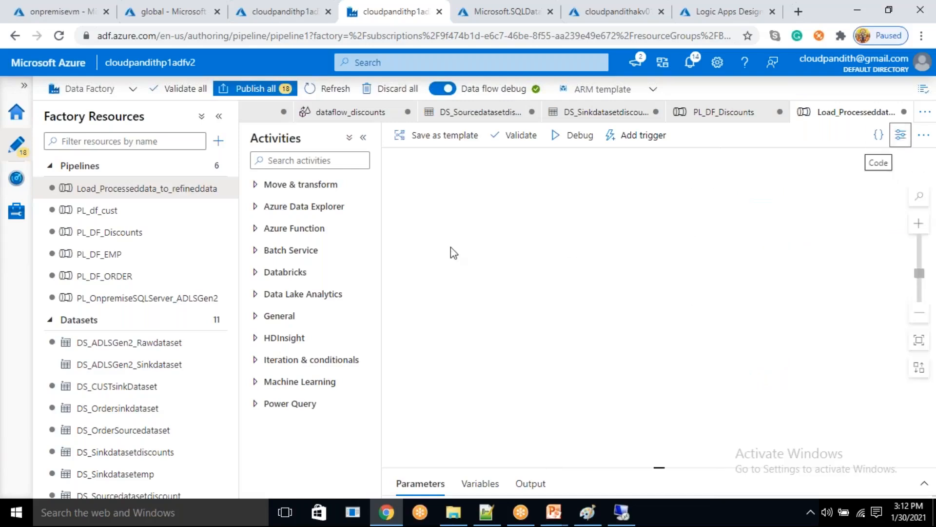
- Add a Data flow activity to the Load_Processeddata_to_refineddata pipeline and create a new data flow for it
click(303, 184)
drag(299, 234, 574, 243)
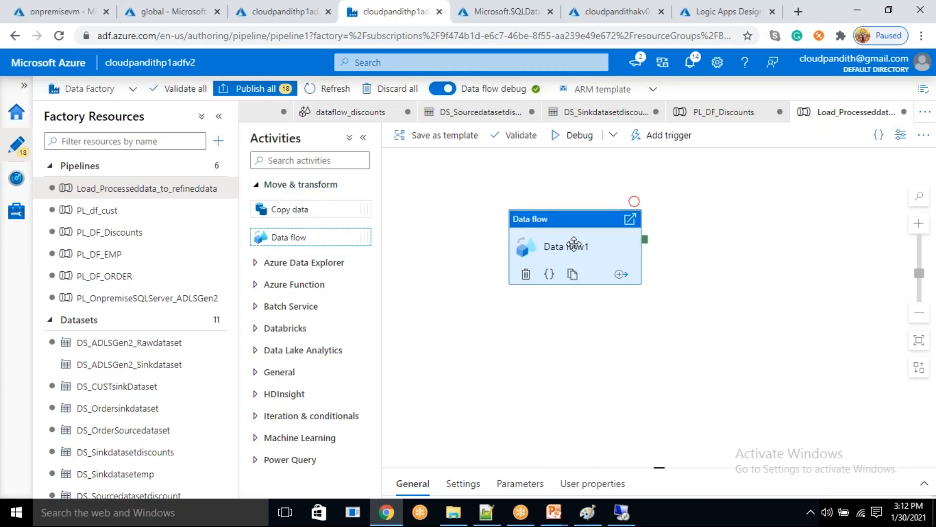
click(464, 312)
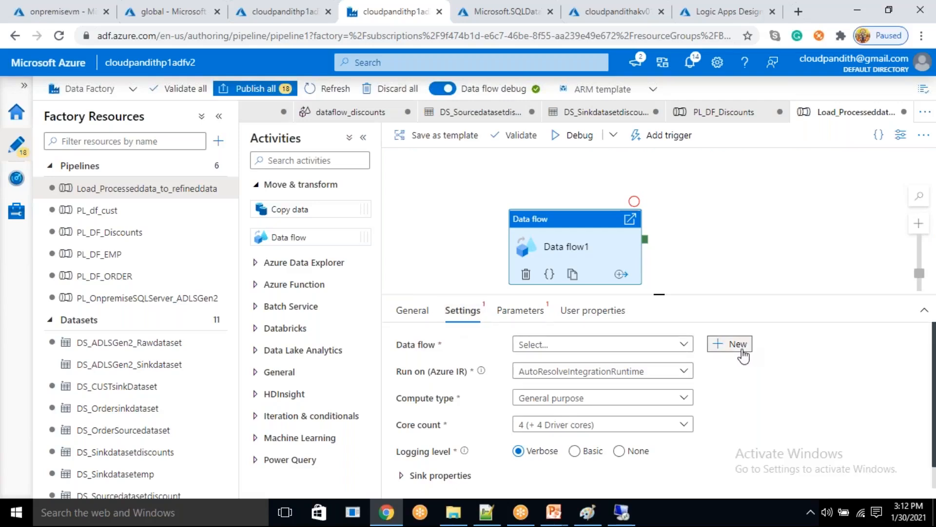
click(742, 350)
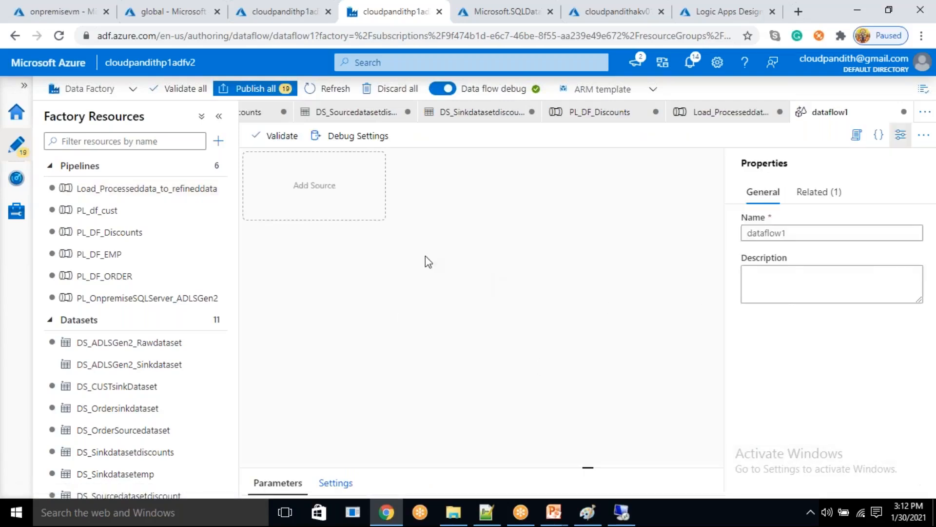
- Add a source to the new data flow and begin a new Azure Data Lake Storage Gen2 dataset in DelimitedText format for it
click(341, 198)
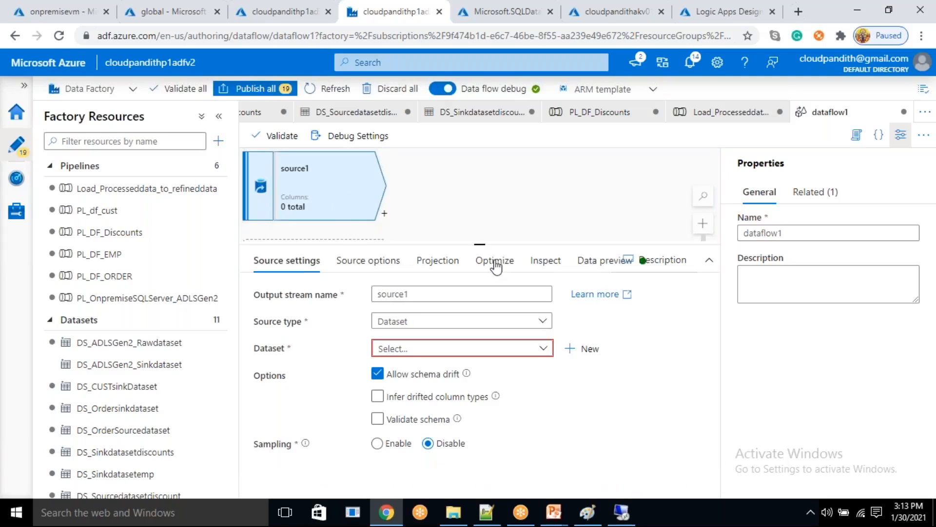
drag(478, 267, 482, 309)
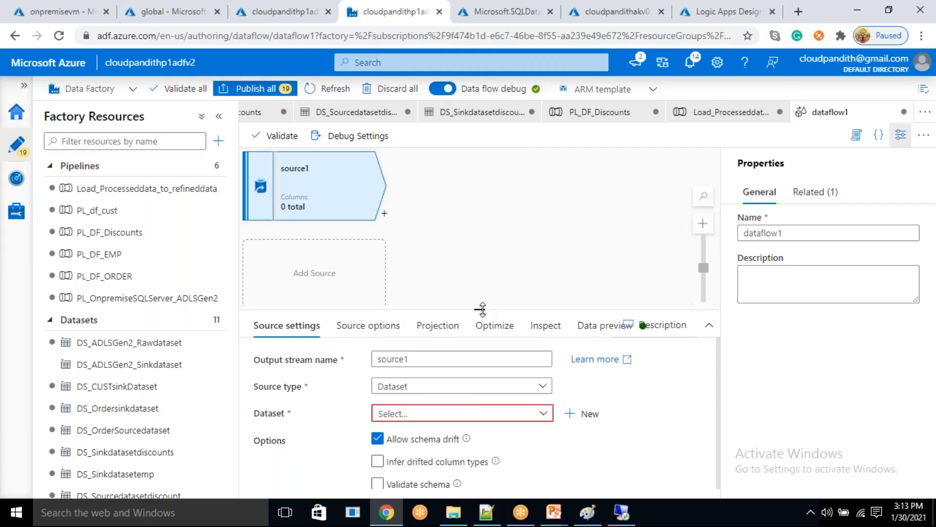
click(580, 415)
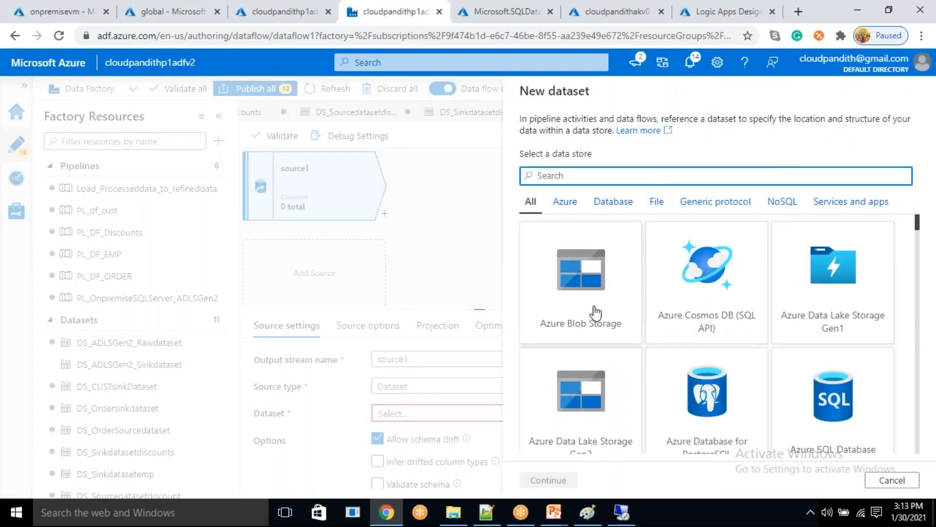
click(634, 355)
click(547, 480)
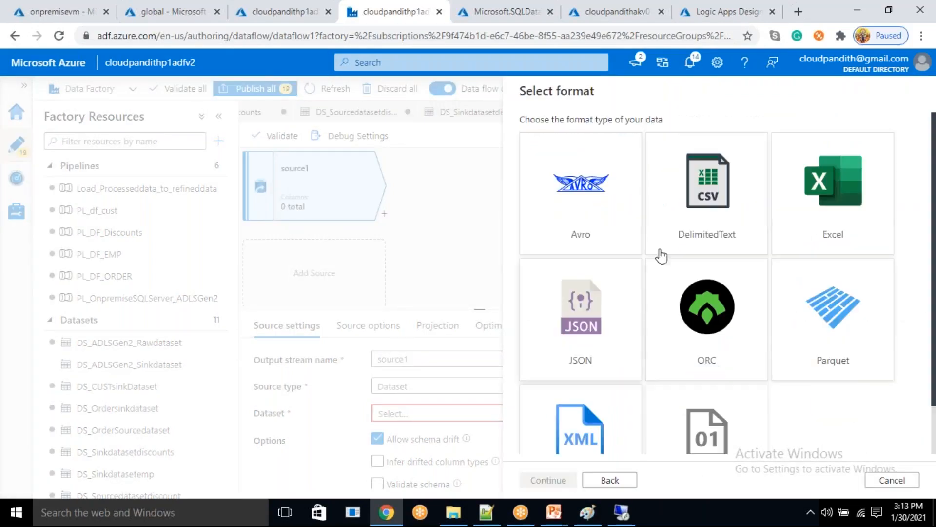
click(548, 480)
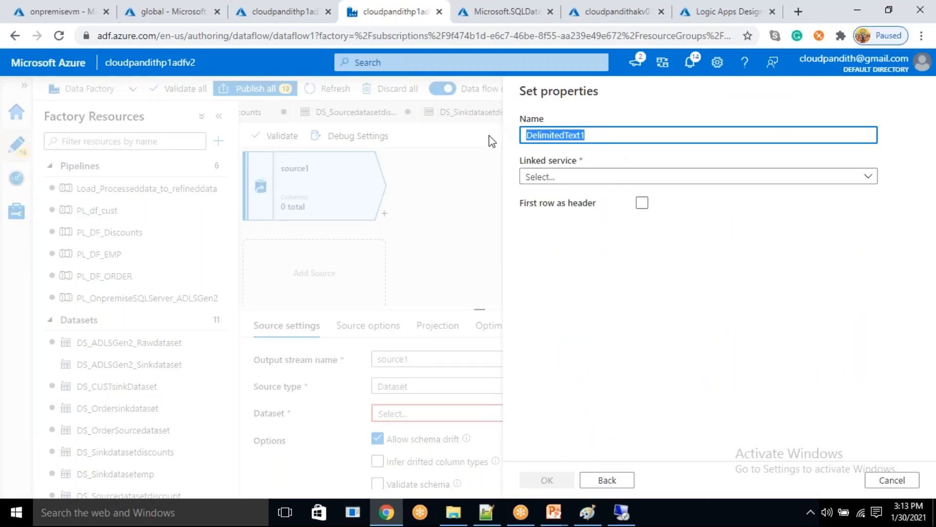
- Name the new source dataset DS_Refinedcustdataset
key(BackSpace)
text(DS_Refnied)
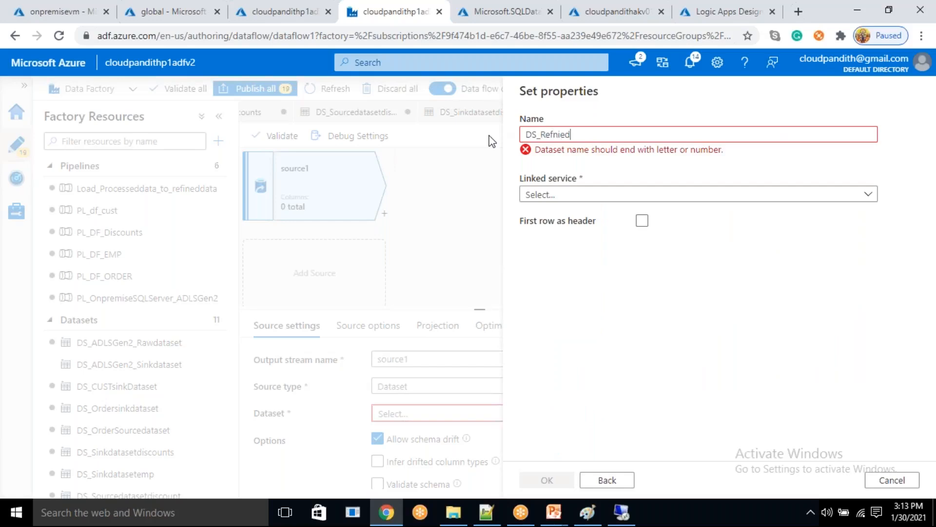
key(BackSpace)
key(BackSpace)
key(BackSpace)
key(BackSpace)
text(inedsourced)
text(atase)
key(BackSpace)
key(BackSpace)
key(BackSpace)
key(BackSpace)
key(BackSpace)
key(BackSpace)
key(BackSpace)
key(BackSpace)
key(BackSpace)
key(BackSpace)
key(BackSpace)
key(BackSpace)
text(custdataset)
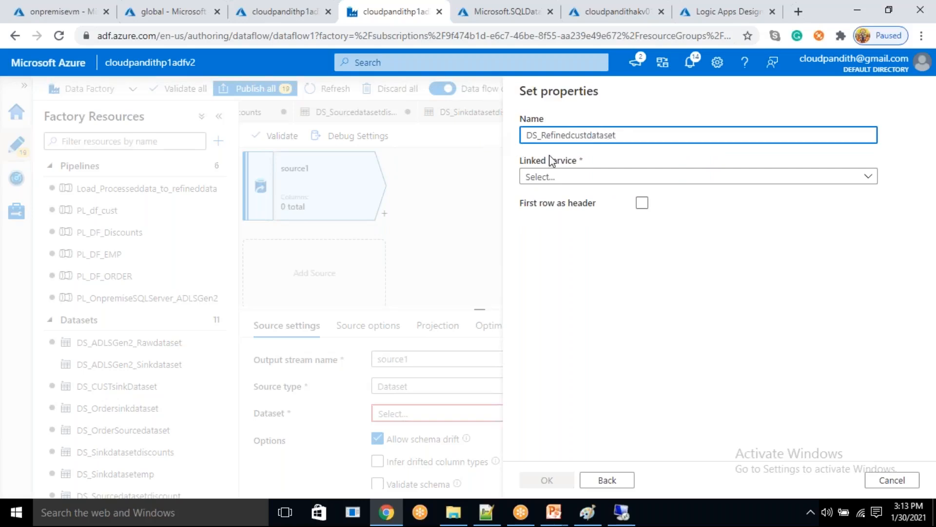
- Create the dataset on LS_ADLSGen2_Connection with the folder global/processeddate/cust and the first row as header
click(558, 177)
click(565, 264)
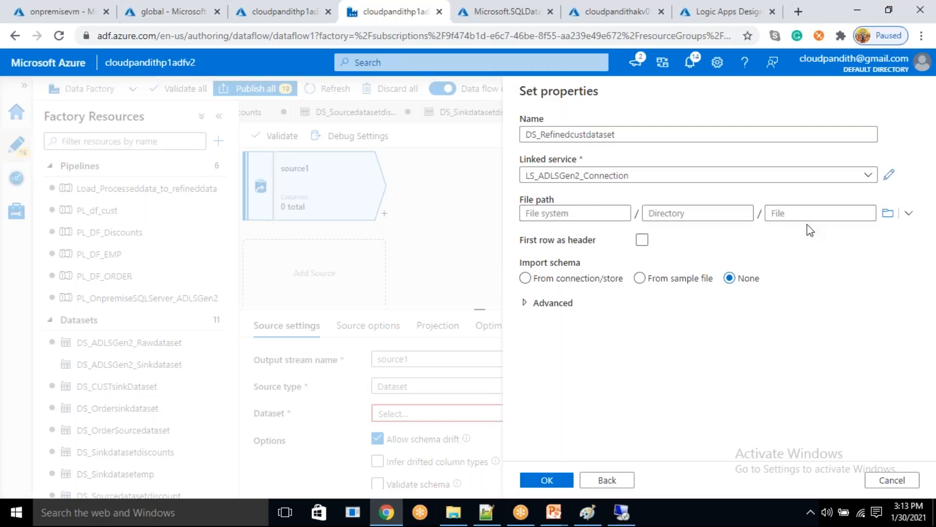
click(888, 214)
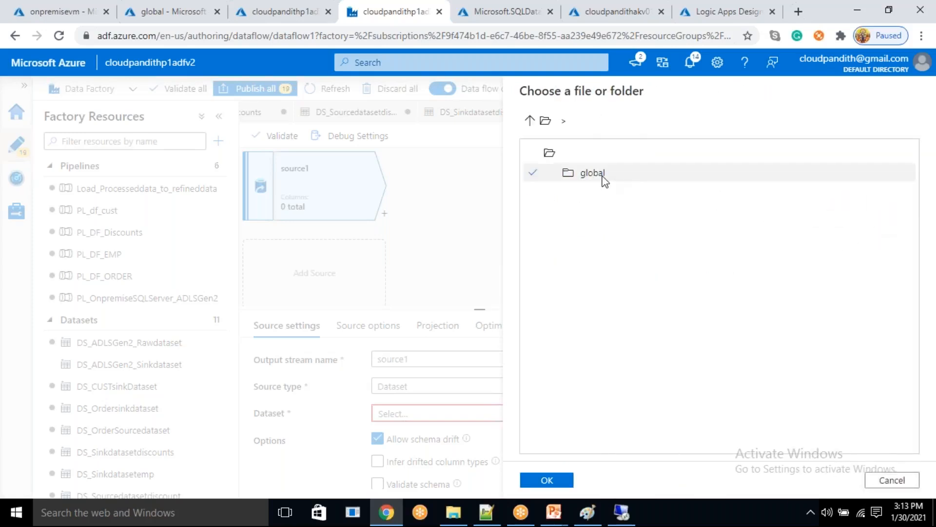
double_click(603, 176)
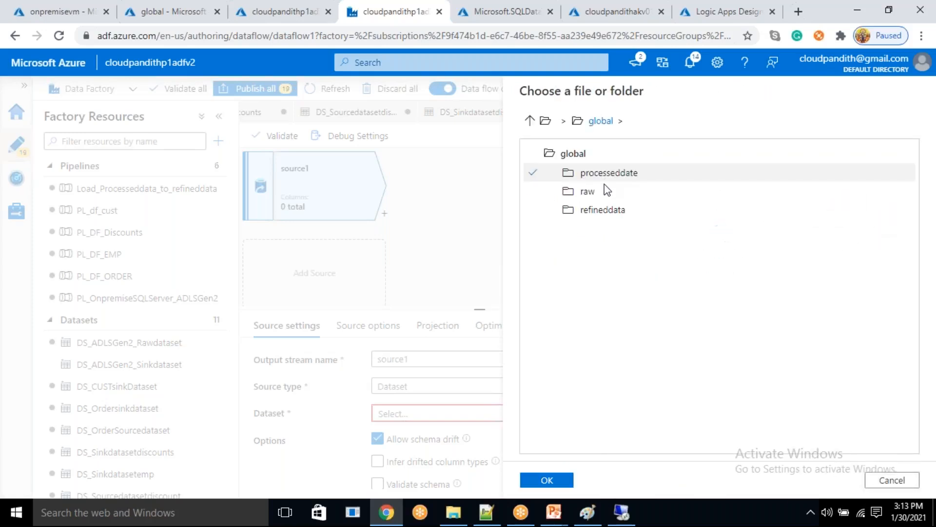
double_click(607, 175)
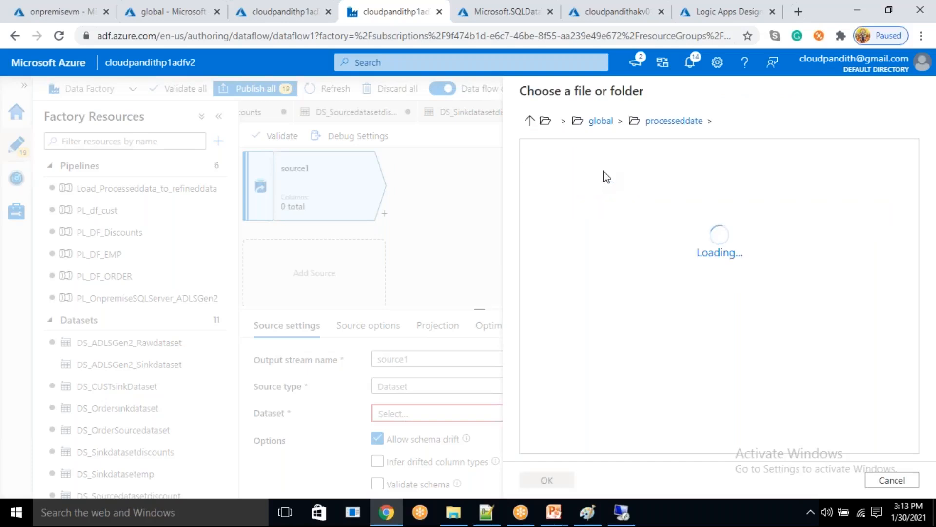
double_click(594, 174)
click(546, 475)
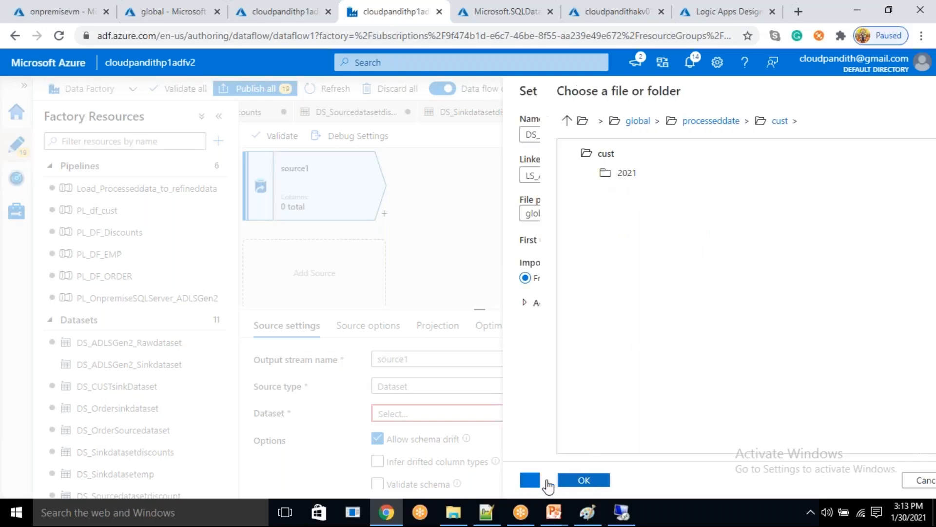
click(644, 243)
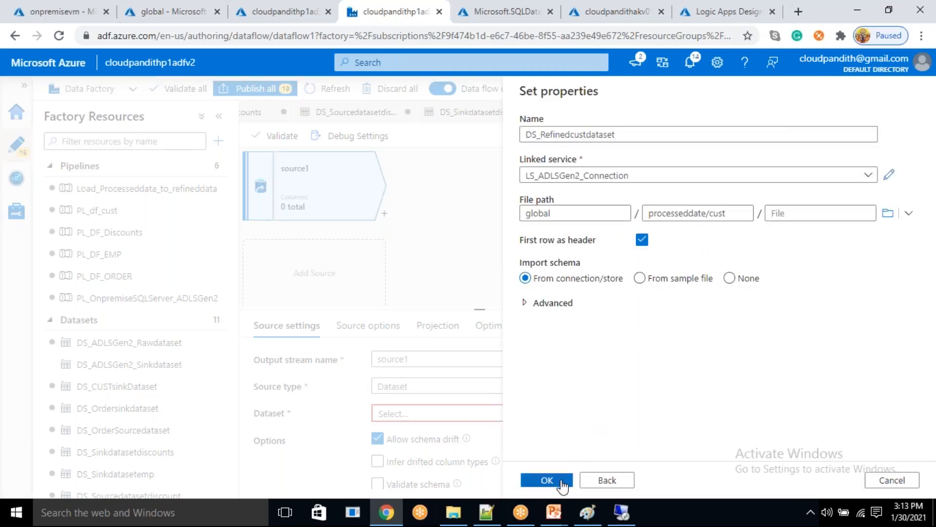
click(561, 482)
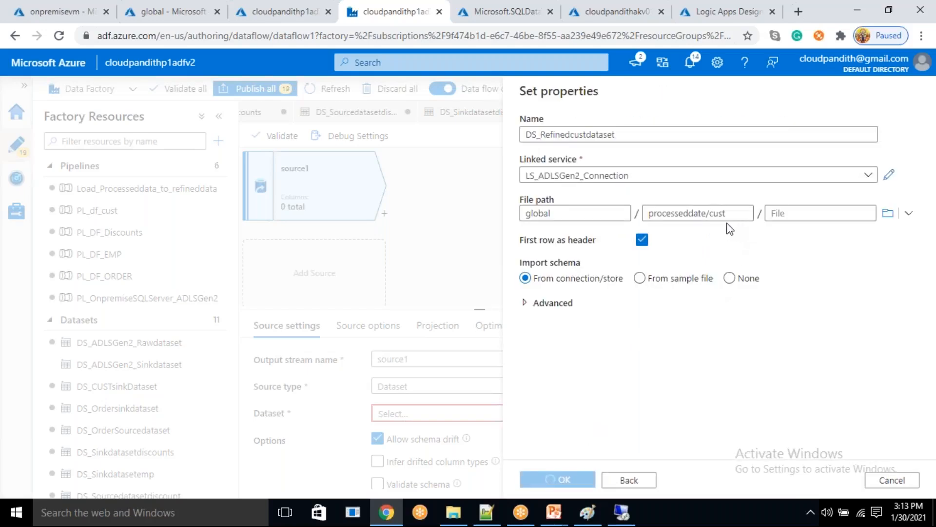
- Add a second source to the data flow and begin a new Azure Data Lake Storage Gen2 dataset in DelimitedText format for it
click(304, 274)
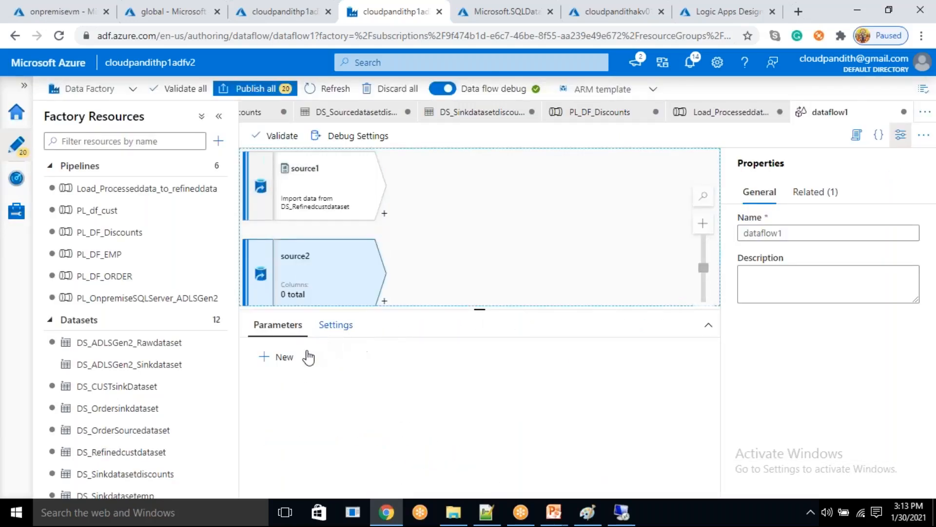
click(308, 283)
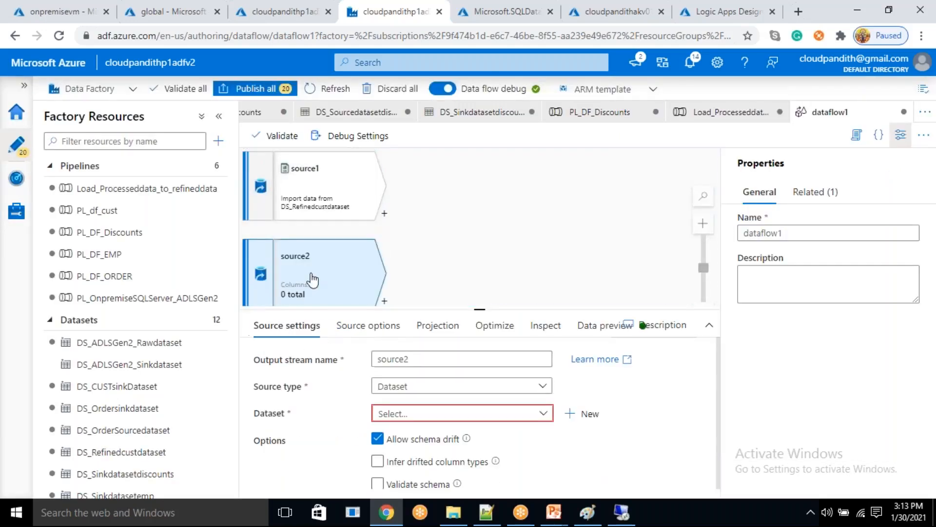
click(590, 414)
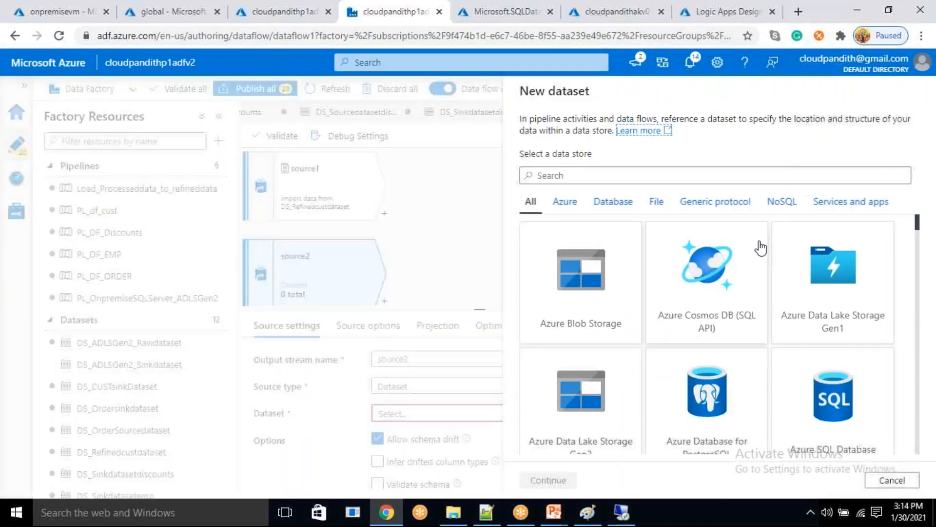
click(599, 439)
double_click(606, 444)
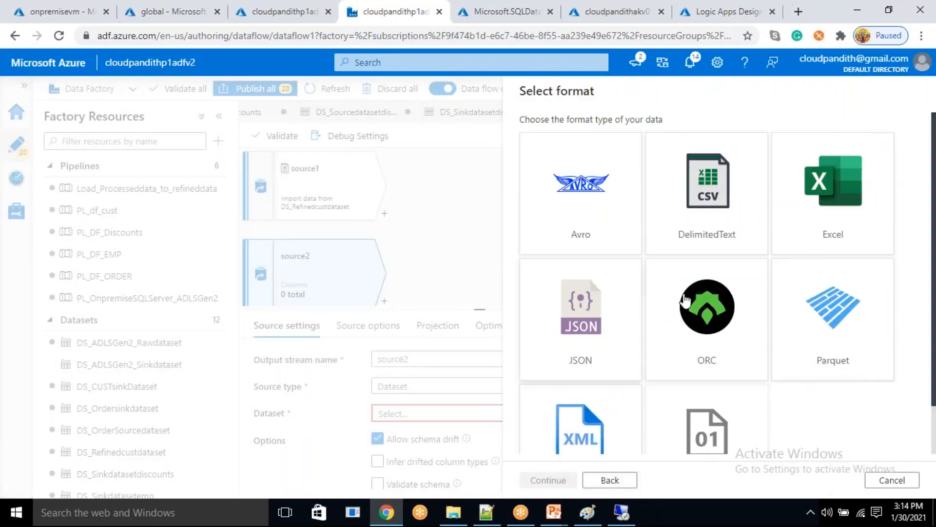
click(566, 480)
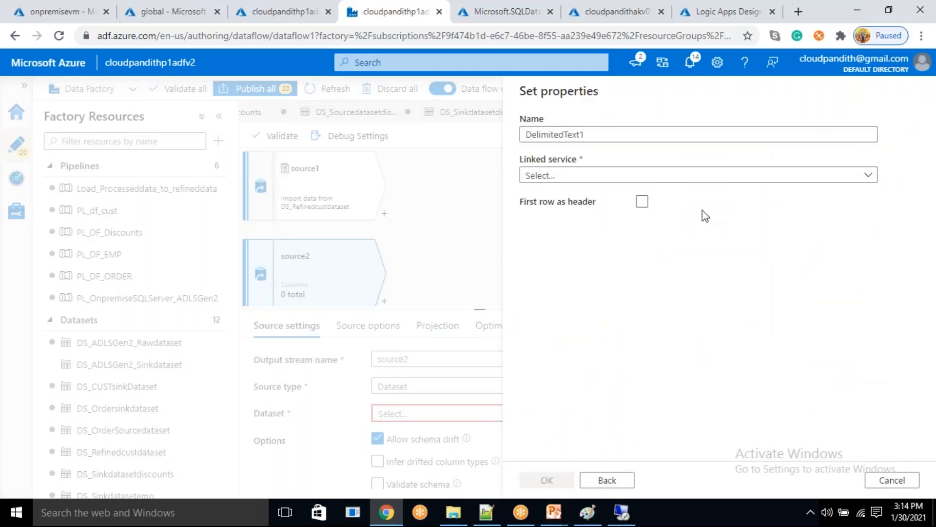
- Name the second source's dataset DS_Refniedorderdata and link it to LS_ADLSGen2_Connection
text(D)
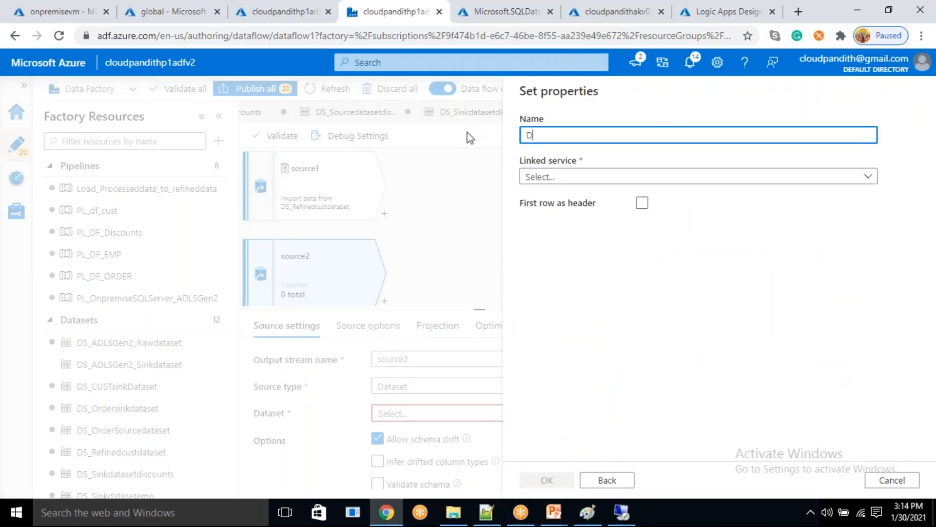
text(S_Refniedorderdata)
click(564, 177)
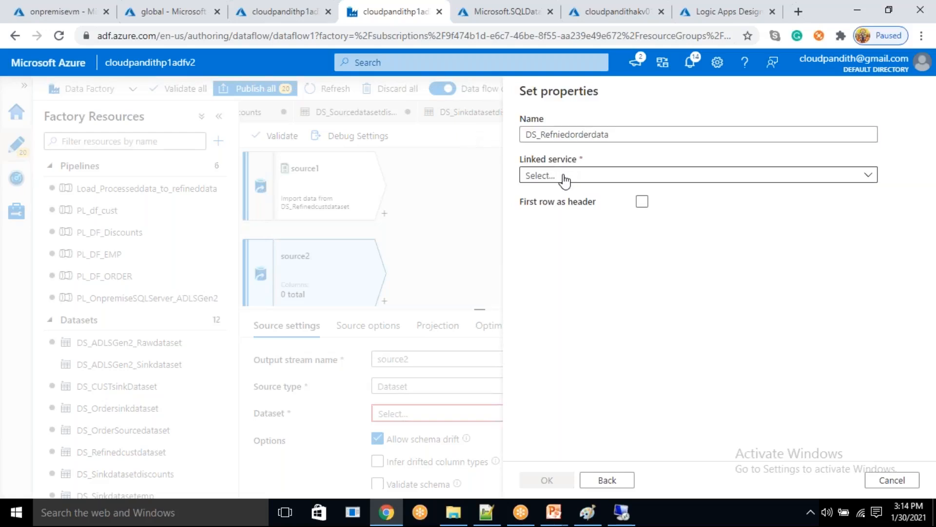
click(576, 264)
- Enable first row as header, set the file path to global/processeddate and create the order dataset
click(642, 240)
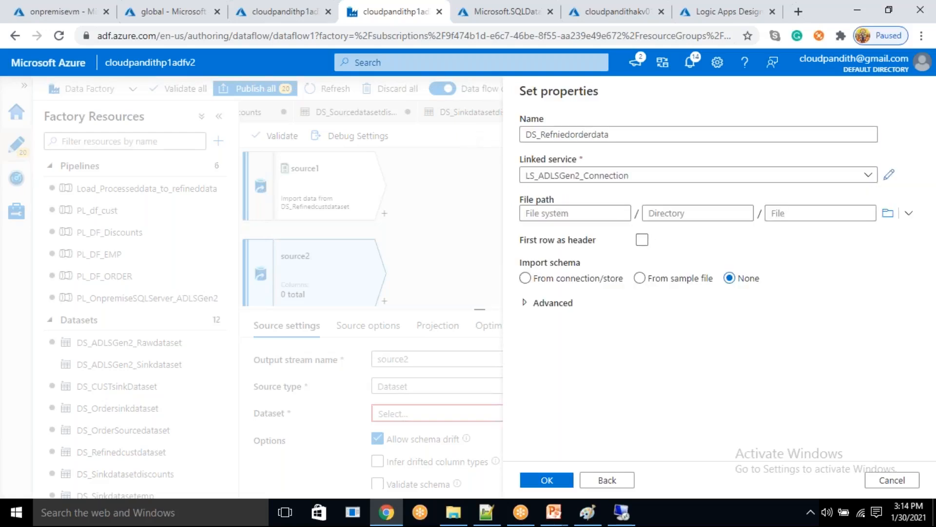
click(643, 240)
click(881, 219)
double_click(614, 171)
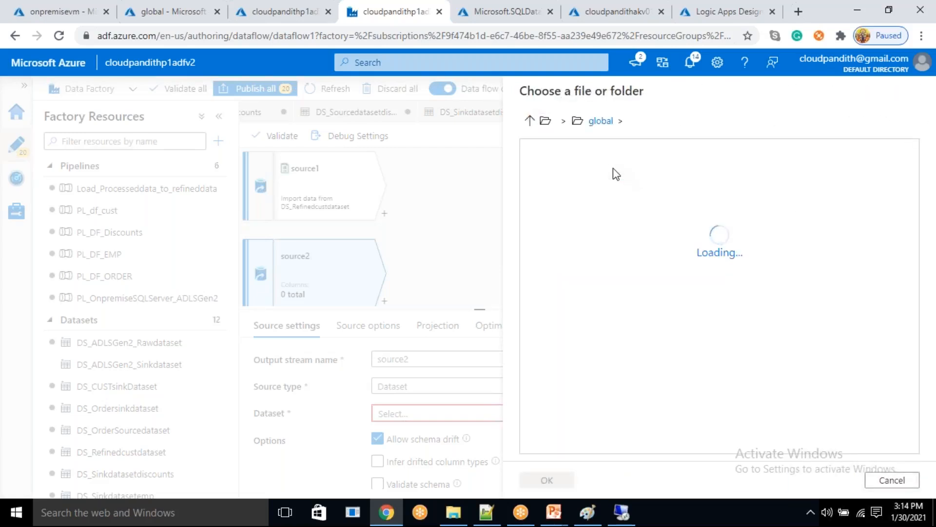
double_click(614, 172)
click(546, 480)
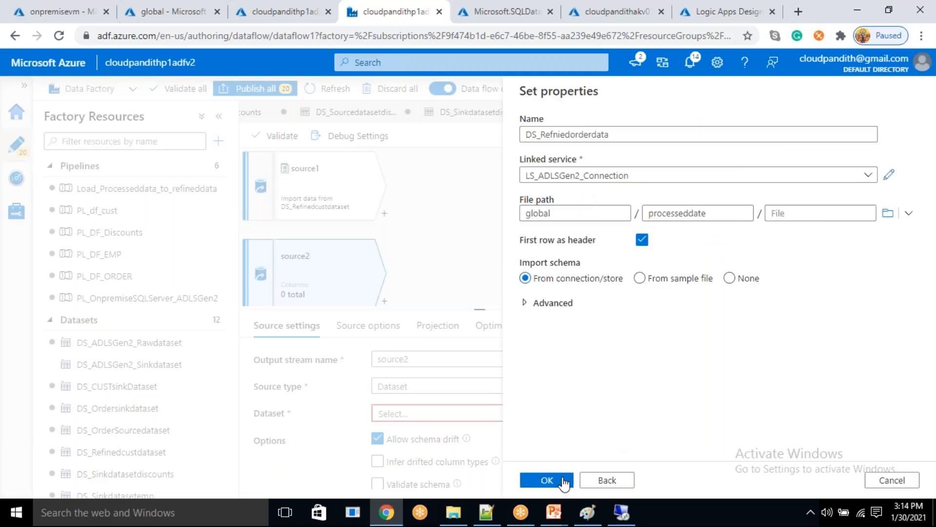
click(546, 480)
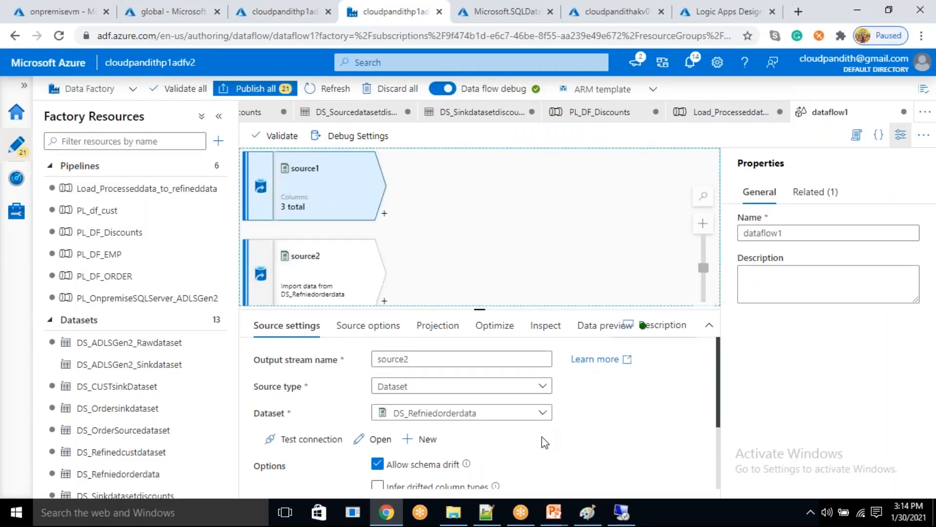
- Open the first source's dataset DS_Refinedcustdataset and add a String parameter named paramdate
click(381, 439)
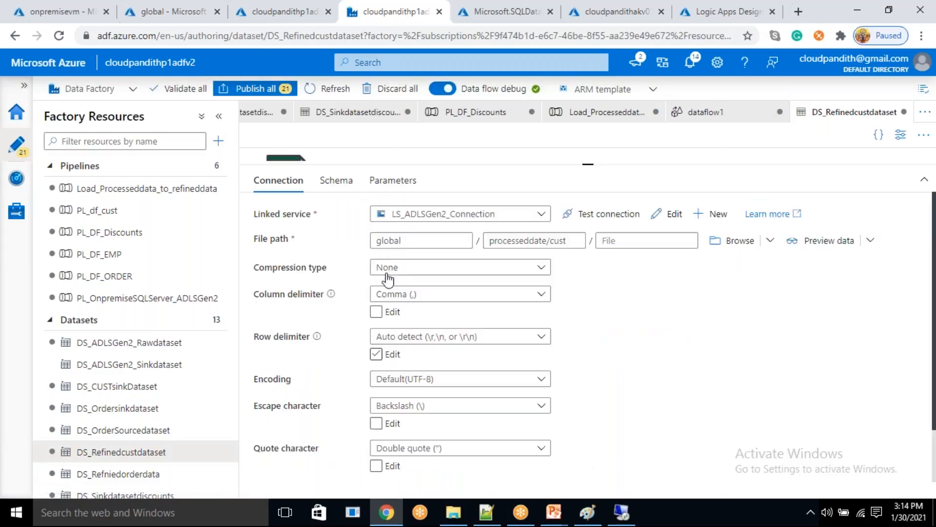
click(393, 181)
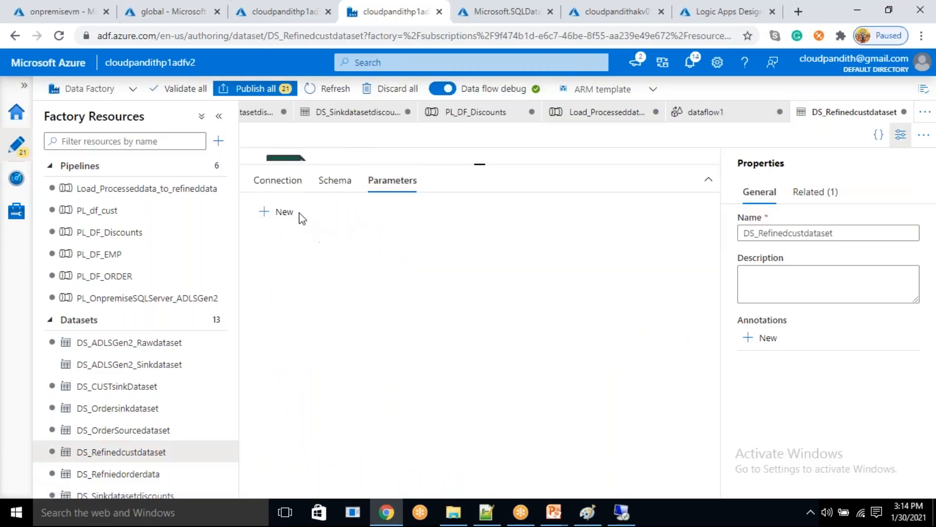
click(276, 212)
click(310, 268)
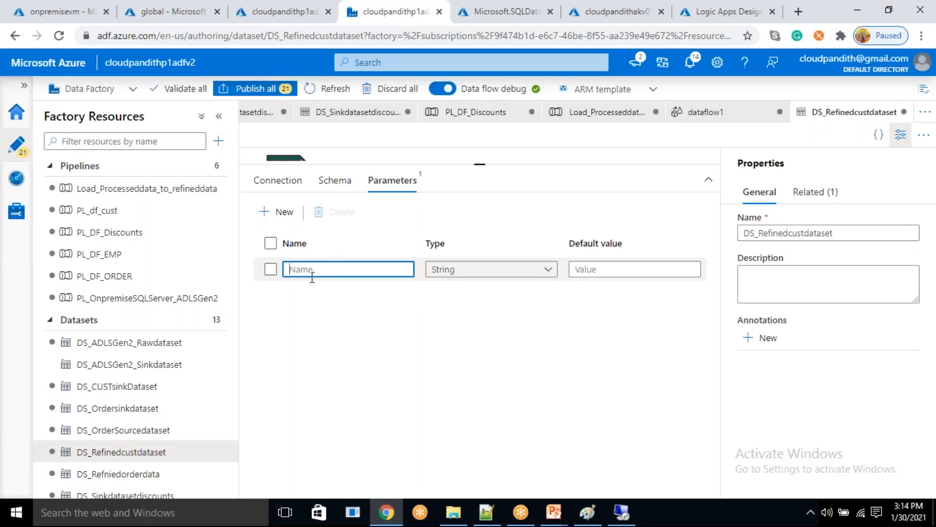
text(paramdate)
- Extend the directory processeddate/cust with dynamic content: a slash and formatDateTime(dataset().paramdate,'yyyy')
click(285, 179)
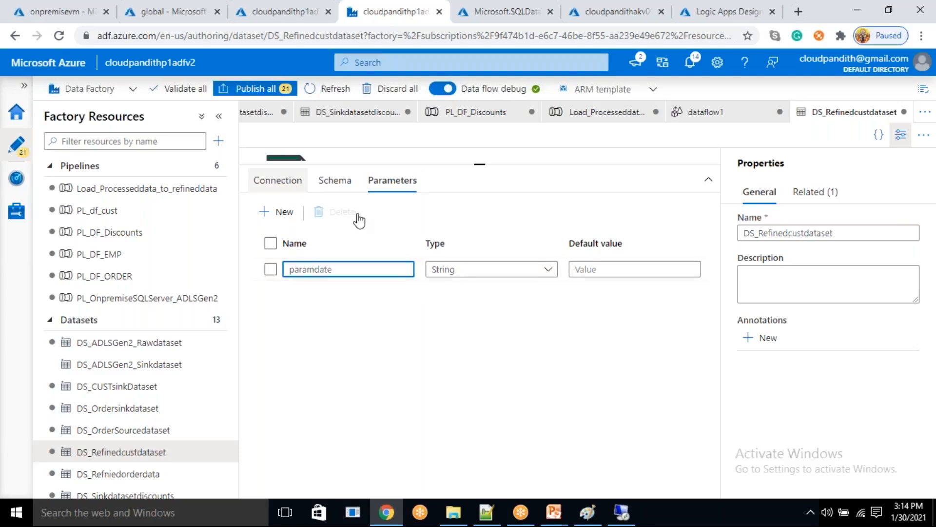
drag(570, 263, 488, 264)
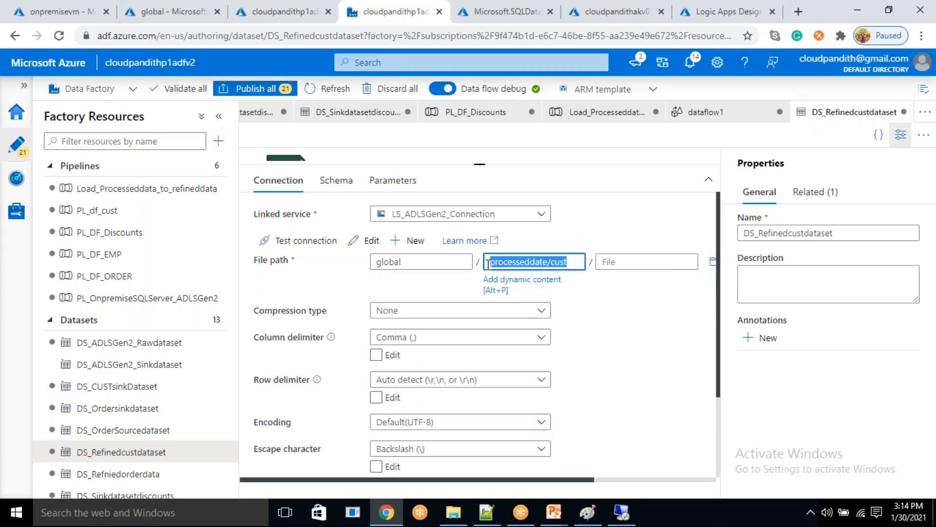
click(535, 285)
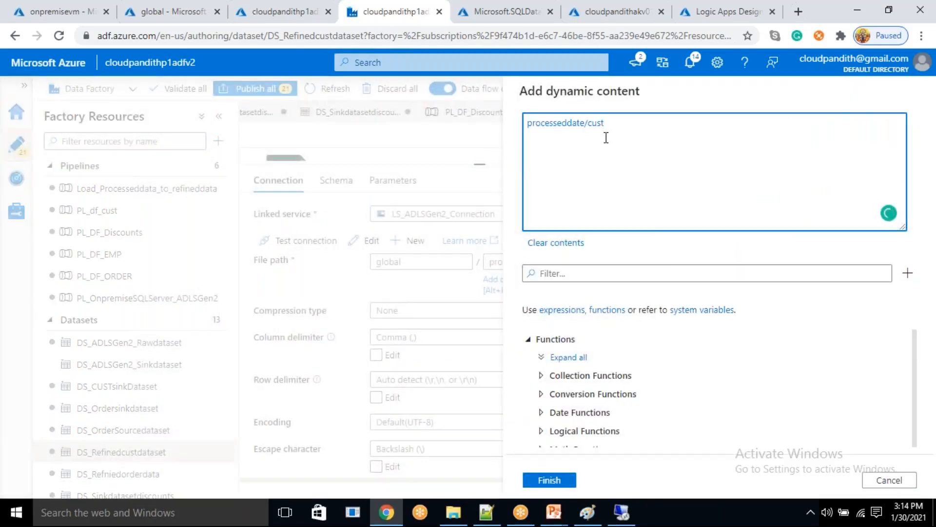
text(/)
click(569, 273)
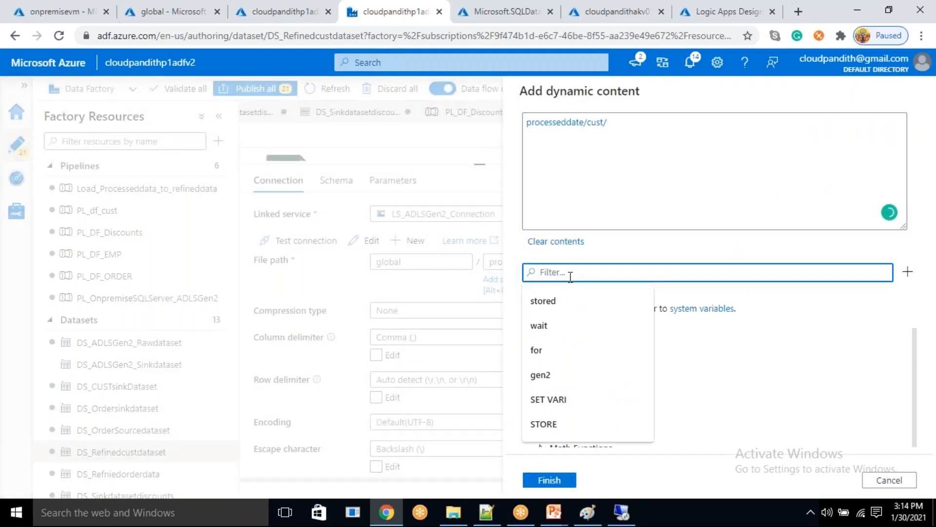
text(formatdate)
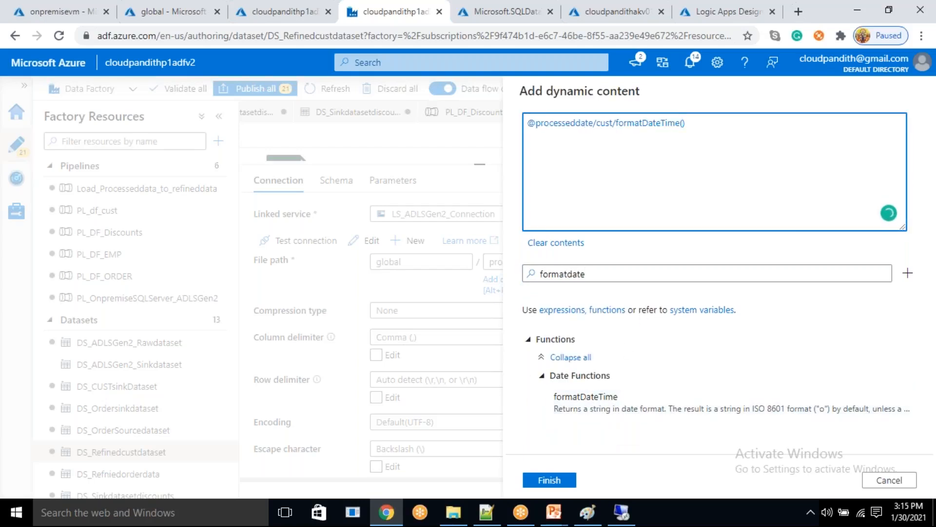
double_click(613, 273)
key(BackSpace)
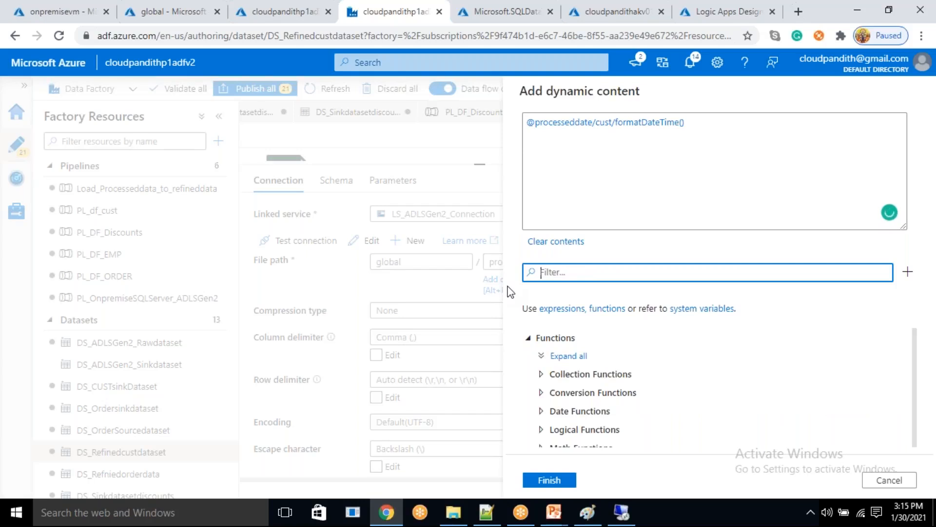
scroll(658, 433, down, 3)
click(630, 441)
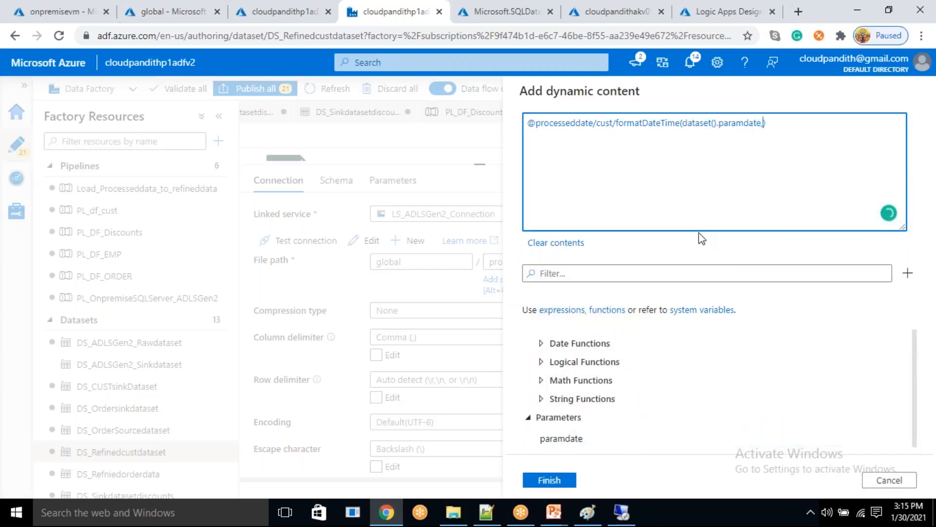
text(,'yyyy')
- Remove the leading @ from the directory expression and wrap only the formatDateTime call in @{ }, followed by a slash
click(536, 123)
key(BackSpace)
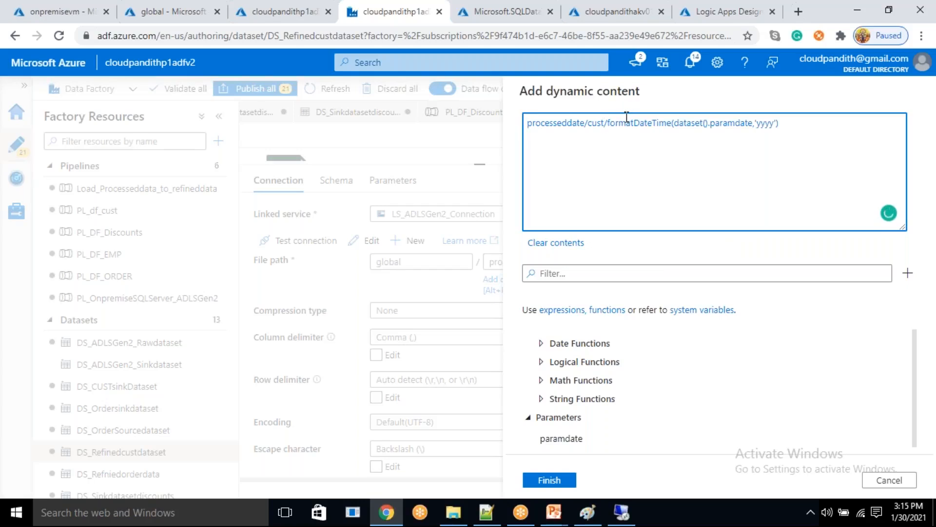
text(@{)
key(End)
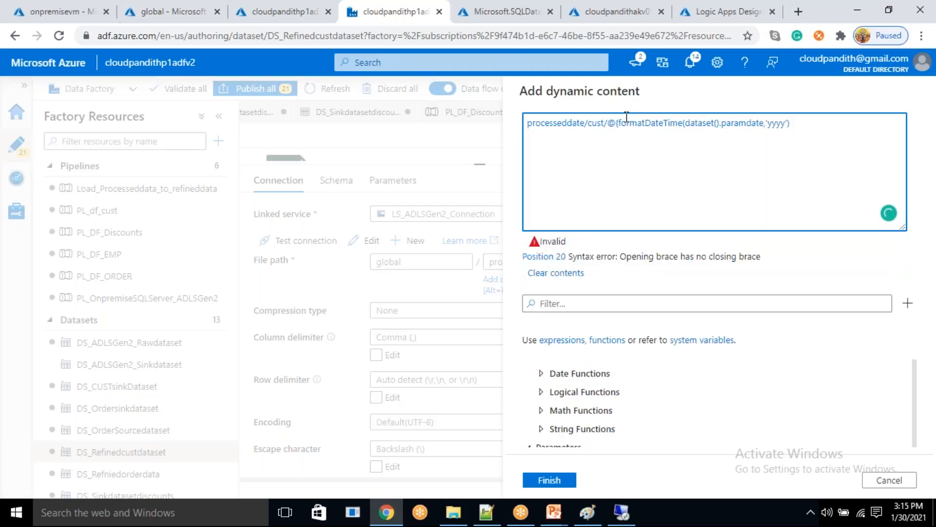
text(}/)
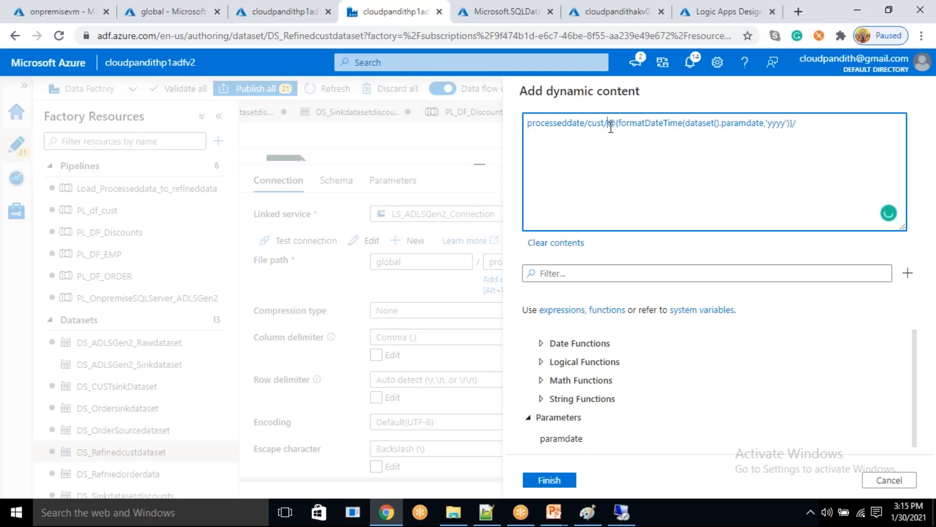
- Append two copies of the date expression formatted 'MM' and 'dd', apply the directory path and hide the dataset's properties
key(shift+End)
key(ctrl+c)
key(End)
key(ctrl+v)
key(ctrl+v)
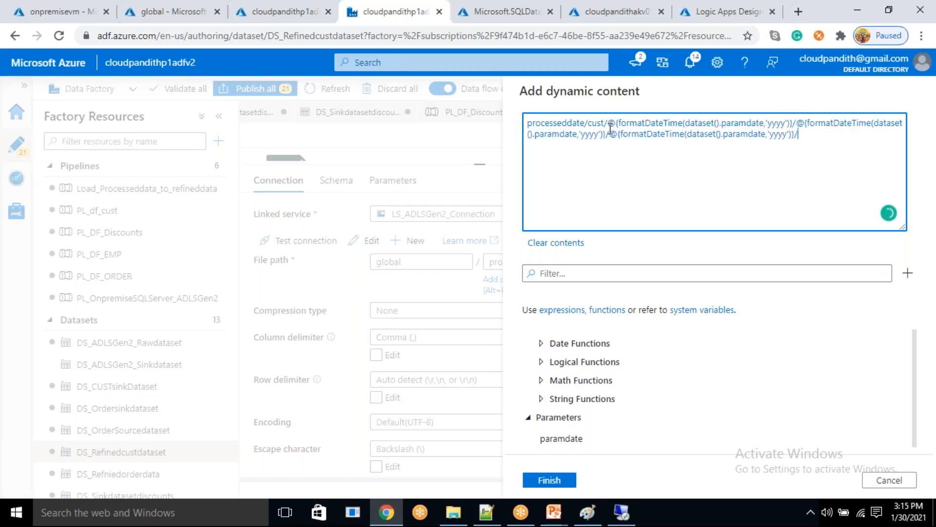
double_click(590, 135)
text(MM)
double_click(779, 135)
text(dd)
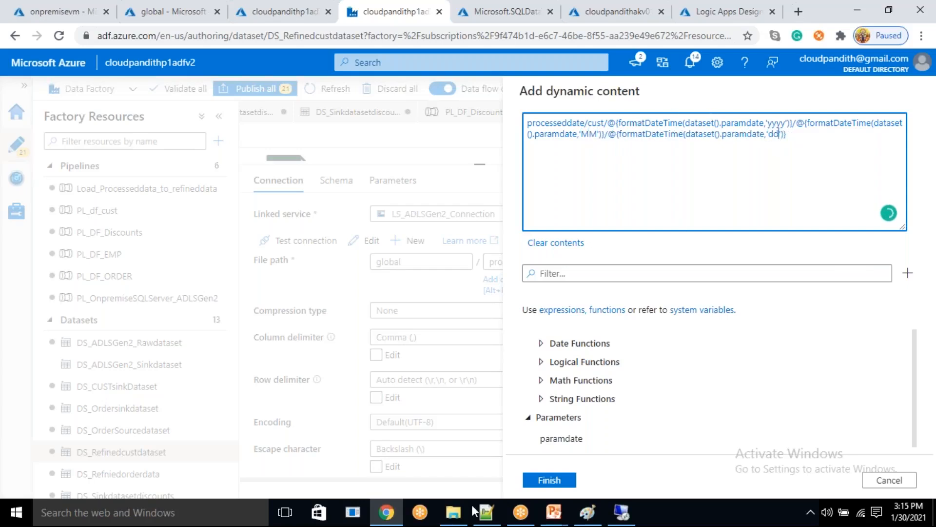
click(550, 480)
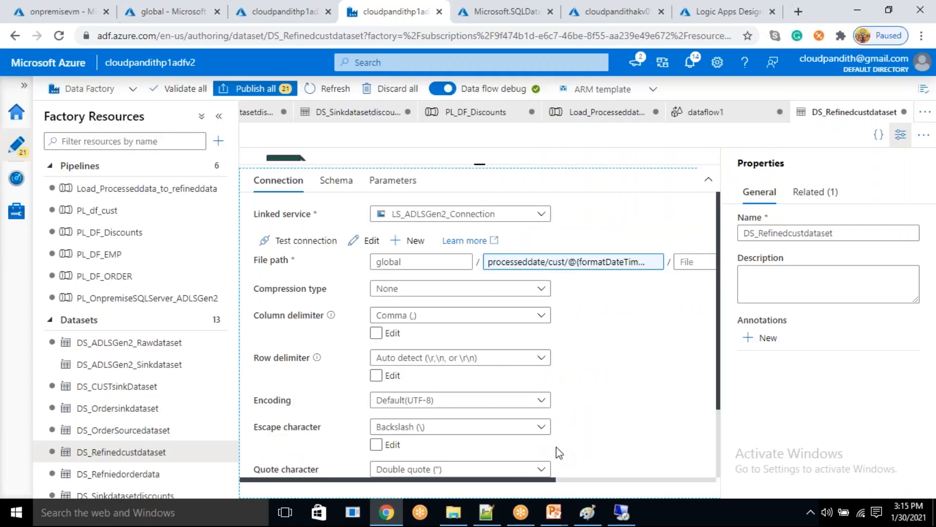
click(900, 134)
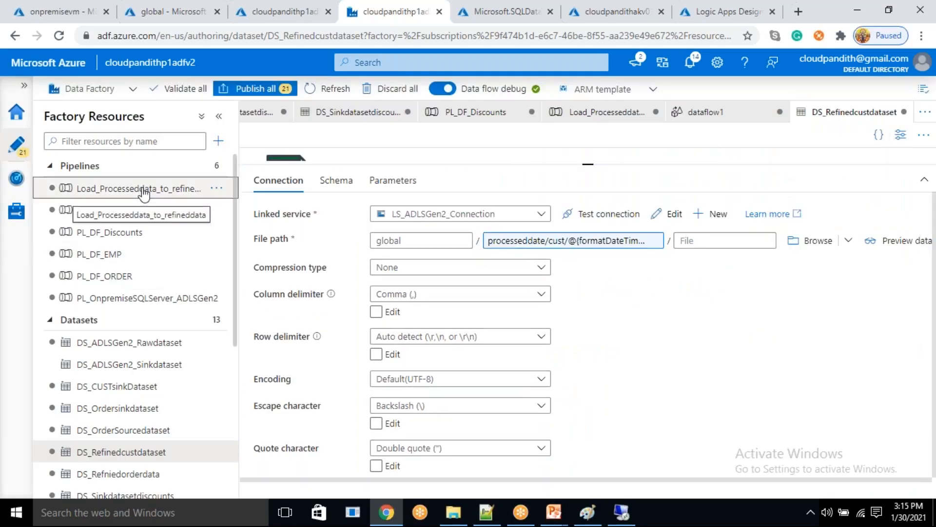
- Open dataflow1 from the Load_Processeddata_to_refineddata pipeline and rename the source1 output stream to custdata
click(143, 193)
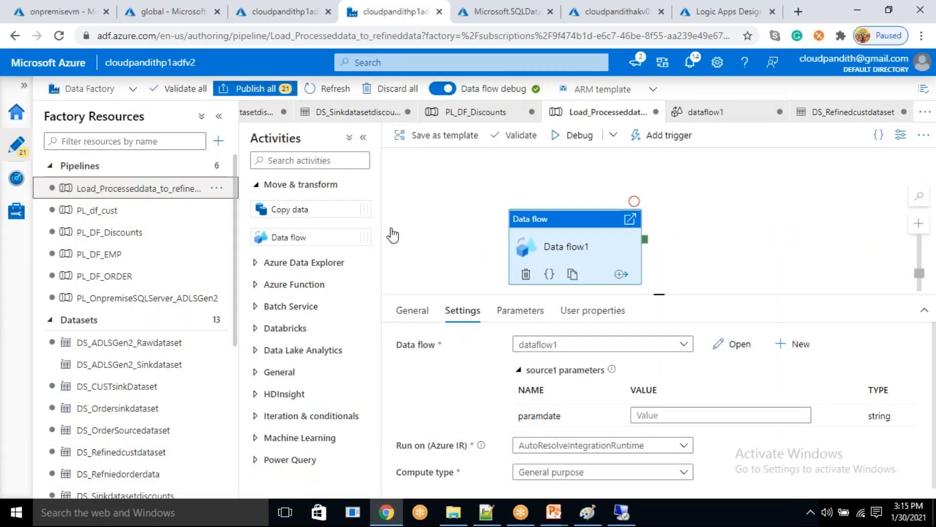
click(744, 344)
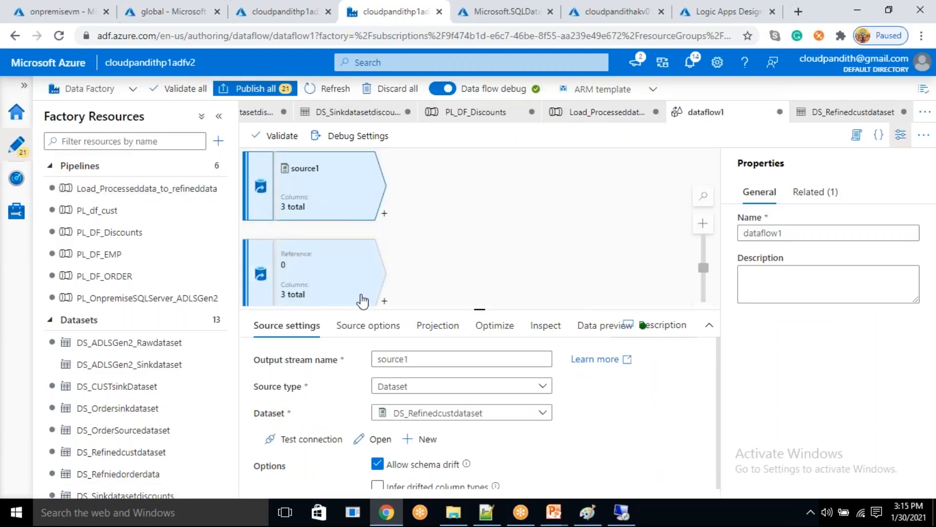
click(296, 282)
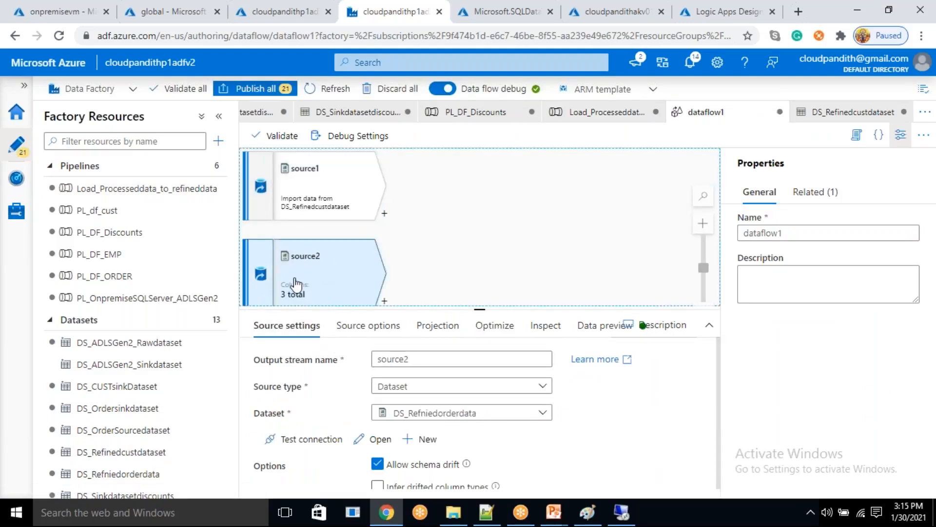
click(324, 197)
drag(410, 360, 369, 351)
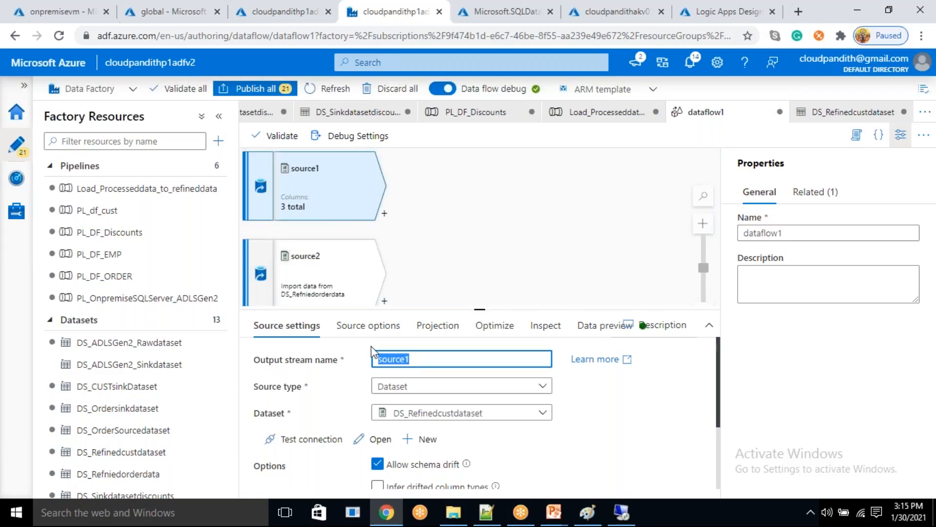
text(custdata)
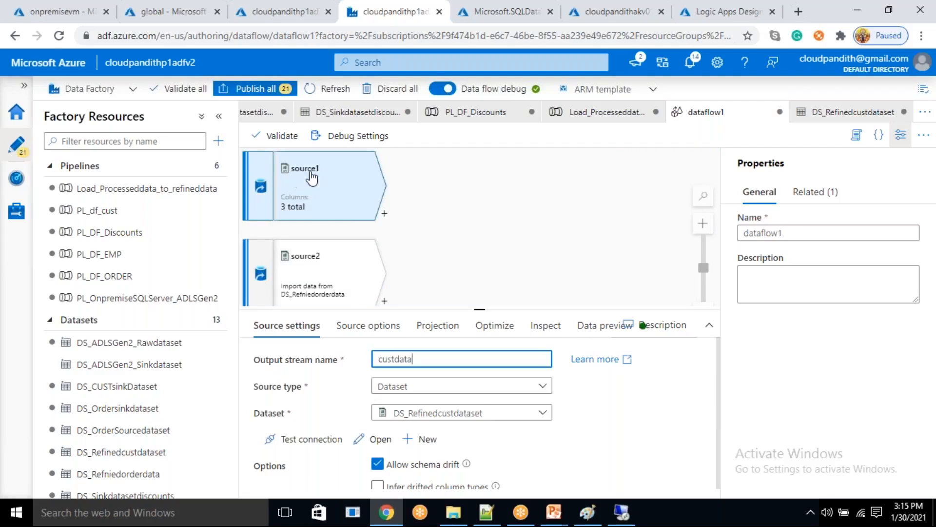
- Rename the source2 output stream to orderdata and hide the data flow's properties
click(301, 277)
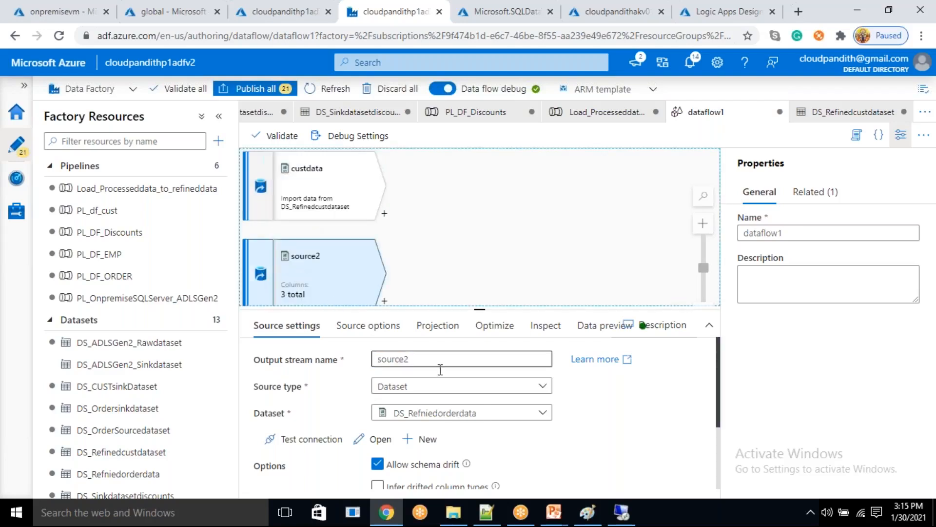
drag(410, 358, 352, 356)
key(BackSpace)
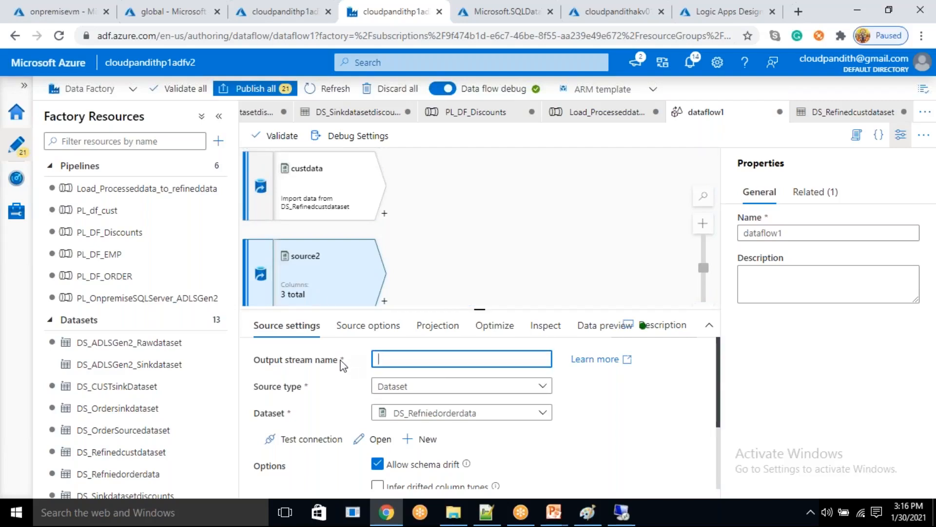
text(orderdata)
click(469, 256)
click(900, 142)
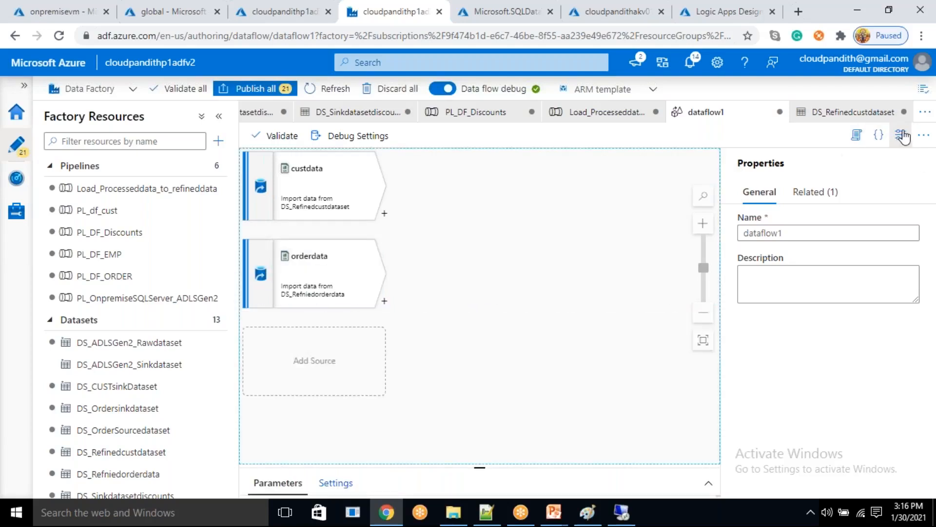
- Open the orderdata source's dataset DS_Refniedorderdata and add a String parameter named paramdate
click(355, 294)
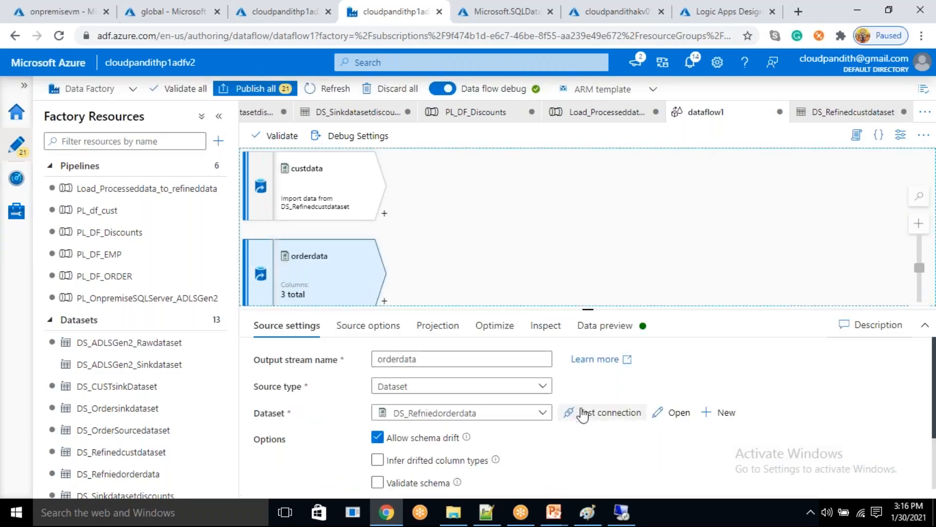
click(674, 414)
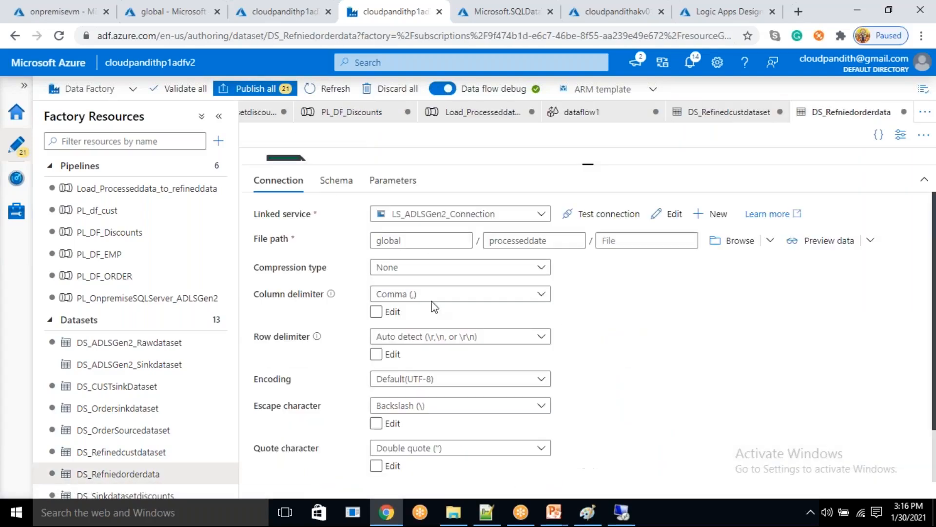
drag(498, 241, 483, 243)
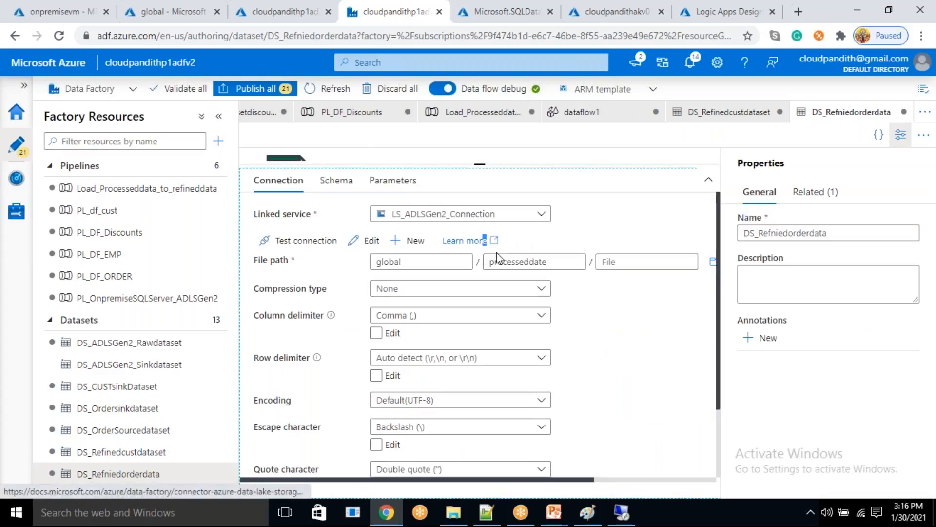
click(415, 184)
click(291, 215)
click(316, 275)
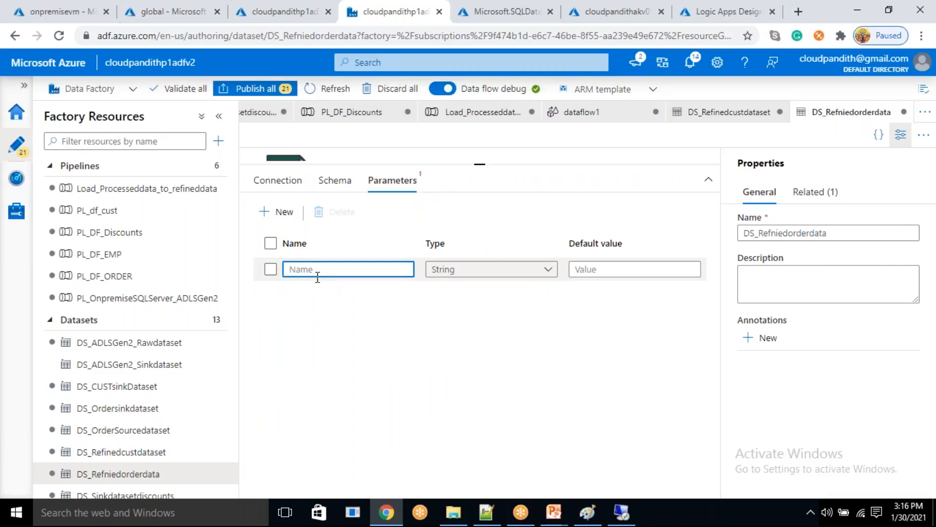
text(paramdate)
- Extend the directory processeddate with dynamic content: a slash, formatDateTime(dataset().paramdate,'yyyy') and a closing slash
click(272, 182)
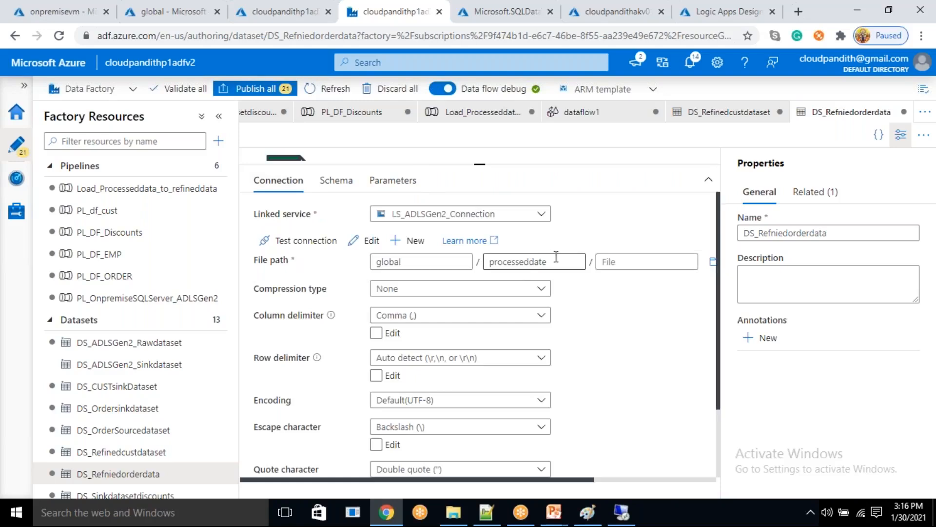
double_click(494, 262)
click(514, 280)
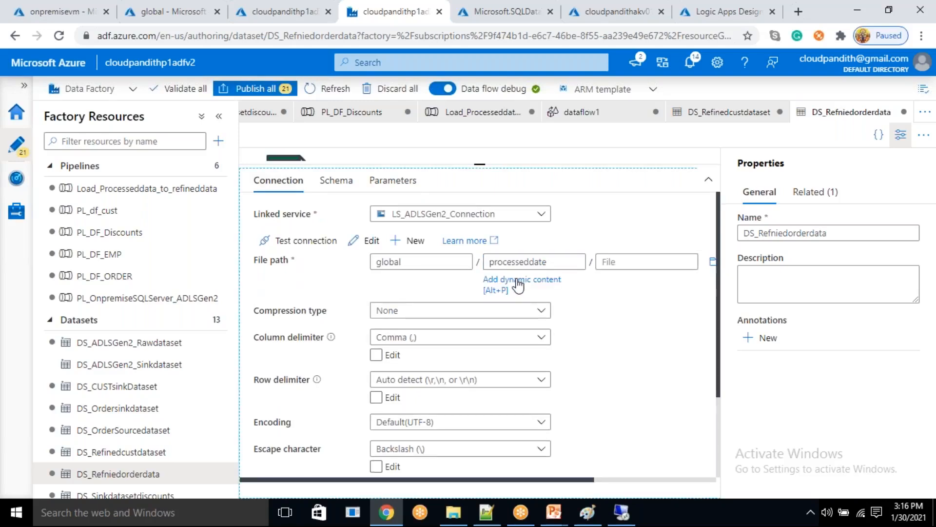
click(584, 273)
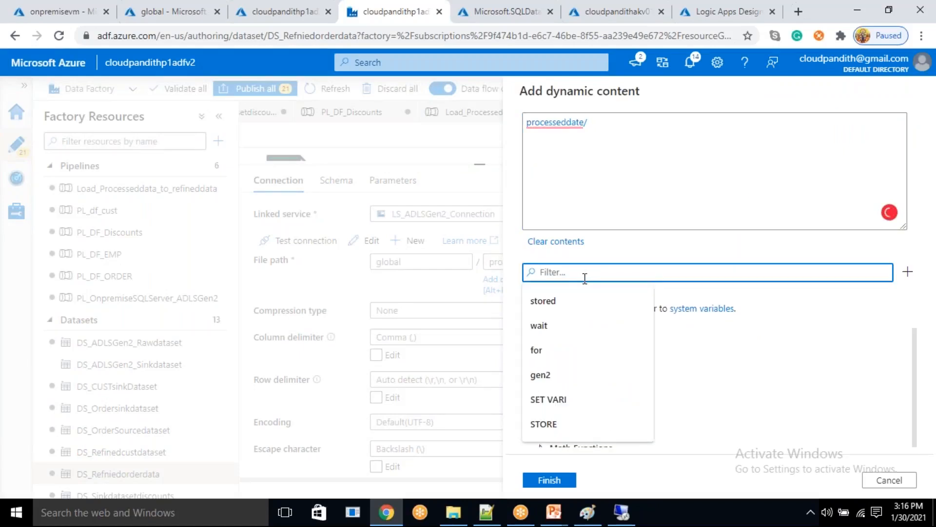
text(formad)
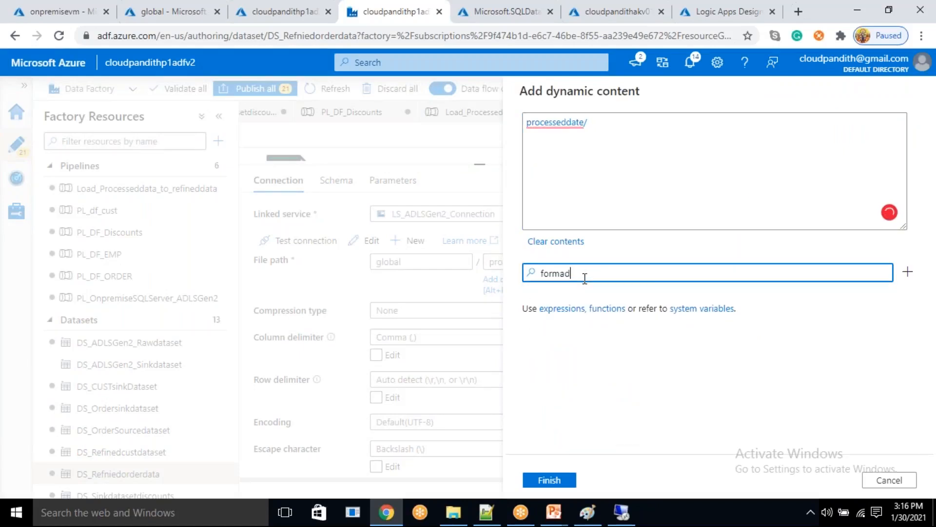
key(BackSpace)
text(tdate)
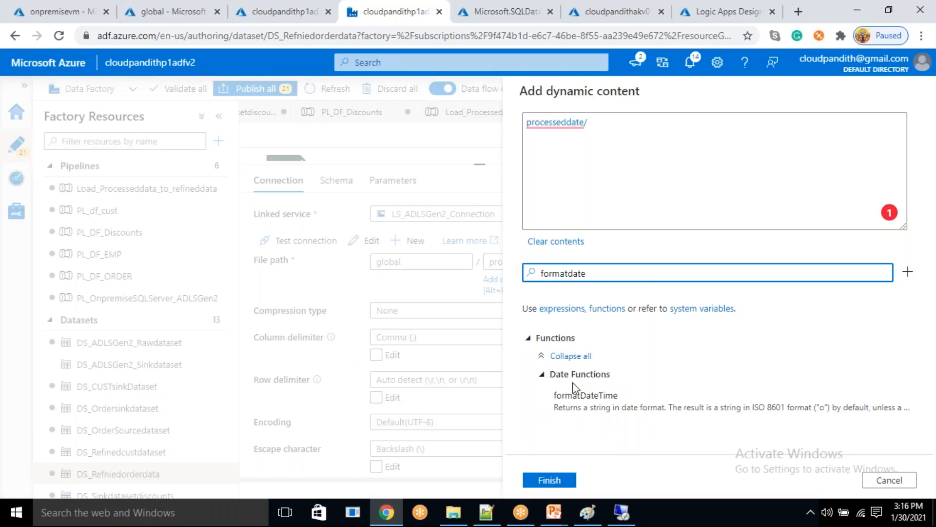
click(575, 393)
click(631, 273)
key(ctrl+a)
key(BackSpace)
scroll(606, 429, down, 5)
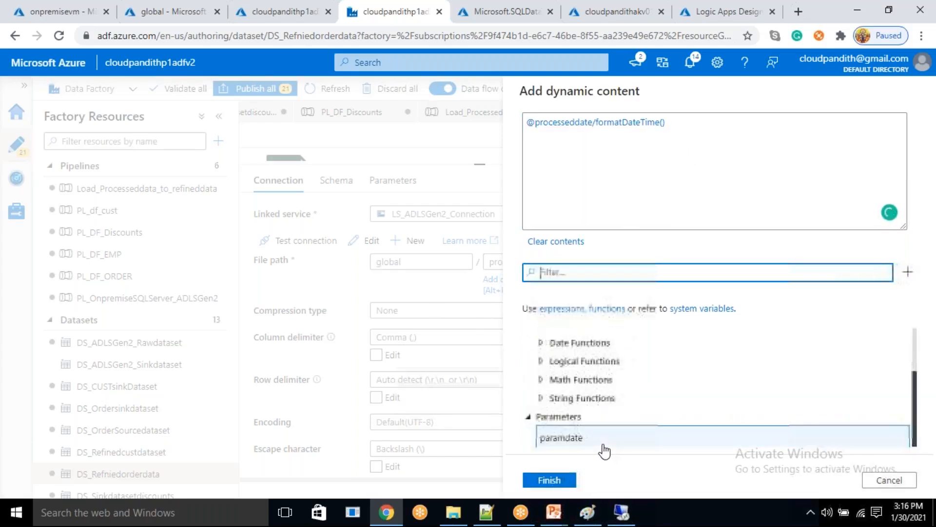
click(603, 446)
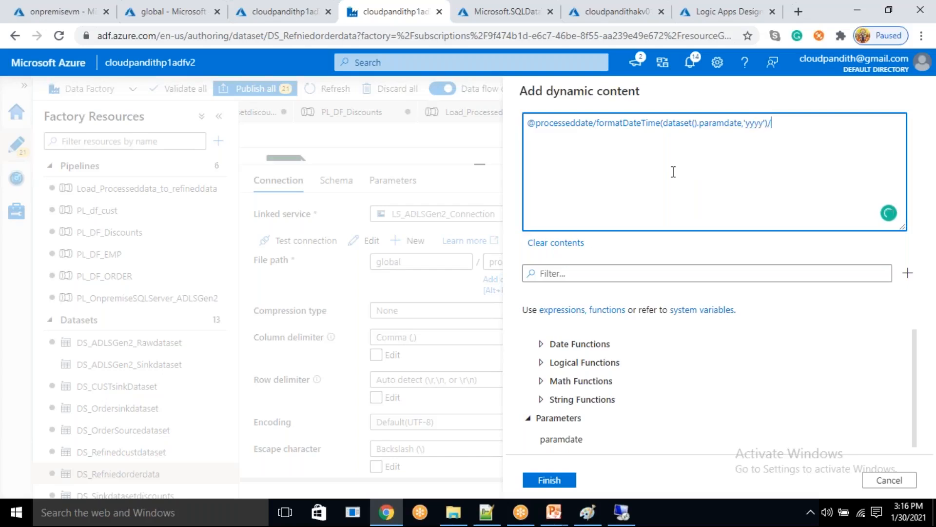
- Remove the leading @ from the directory expression and wrap only the formatDateTime call in @{ }, replacing the trailing slash
click(539, 127)
key(BackSpace)
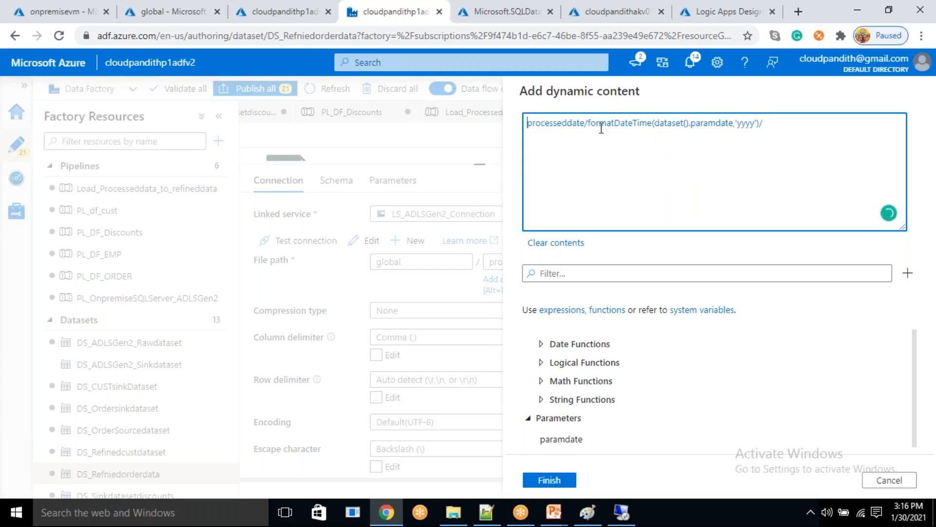
click(588, 123)
text(@)
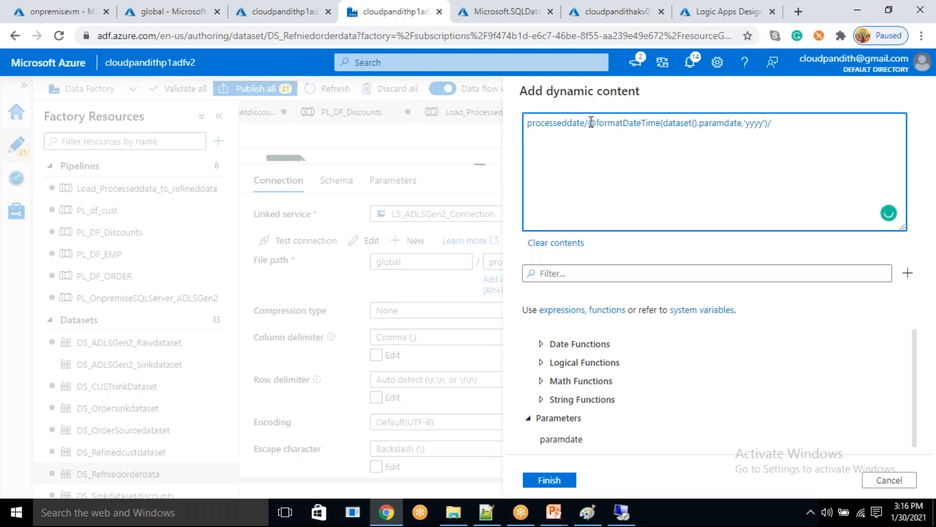
text({)
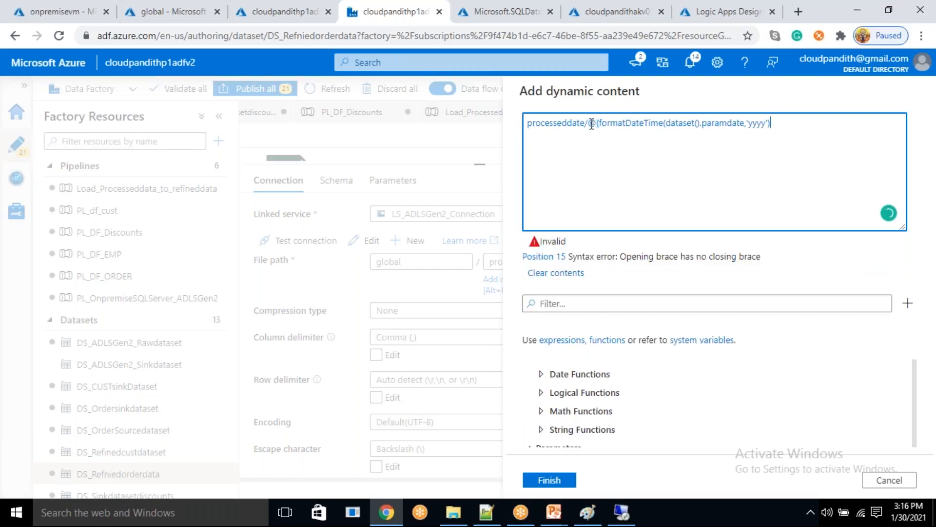
key(End)
text(})
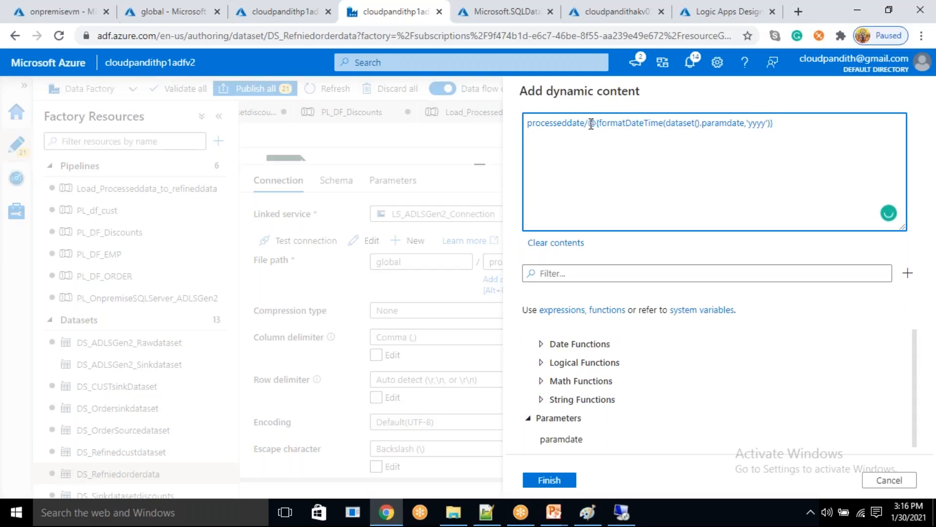
- Append two slash-separated copies of the date expression, format them as 'MM' and 'dd', and apply the directory path
shift+click(589, 122)
key(ctrl+c)
key(End)
text(/)
key(ctrl+v)
text(/)
key(ctrl+v)
text(/)
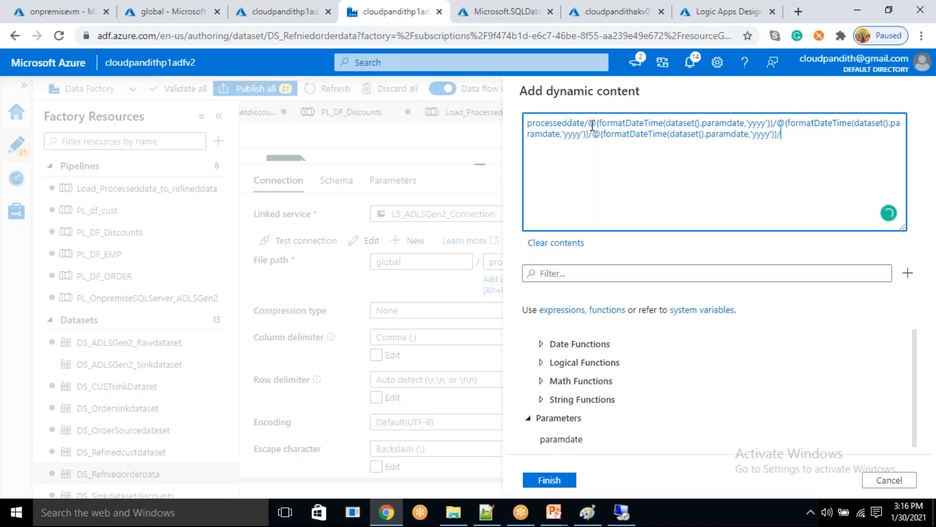
double_click(578, 136)
text(MM)
double_click(760, 133)
text(dd)
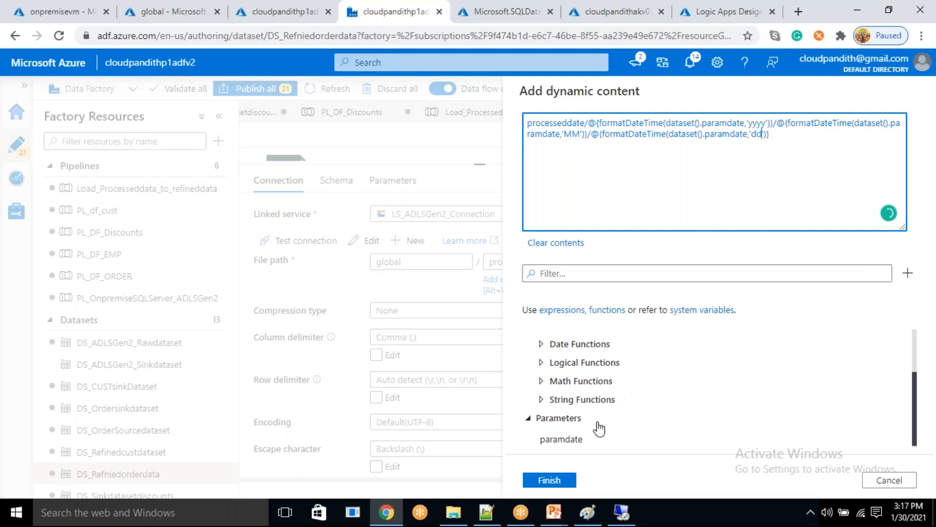
click(549, 480)
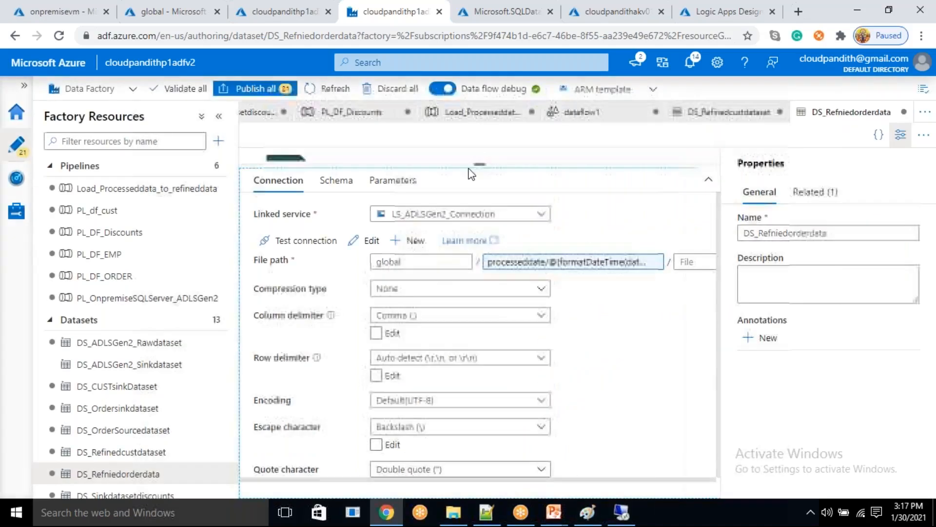
- Return to dataflow1 and add a Join transformation after the custdata source
click(606, 117)
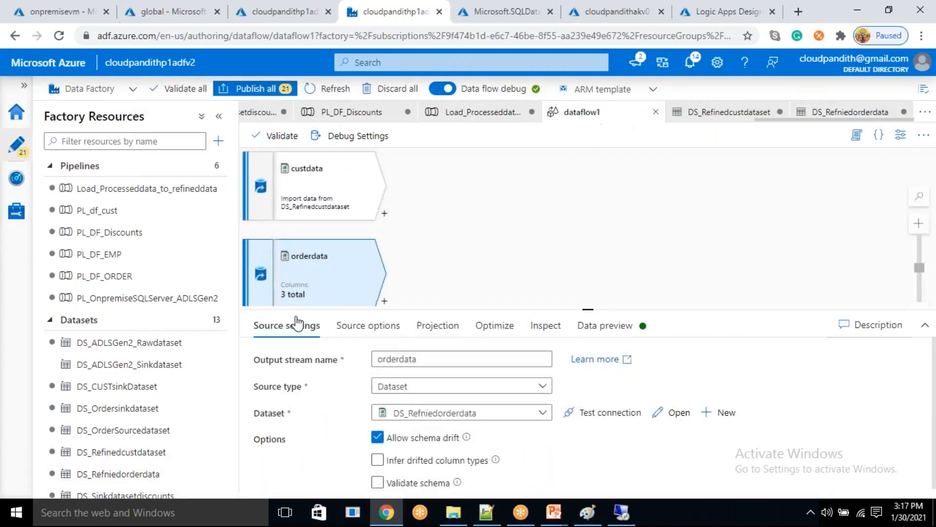
click(385, 216)
click(385, 217)
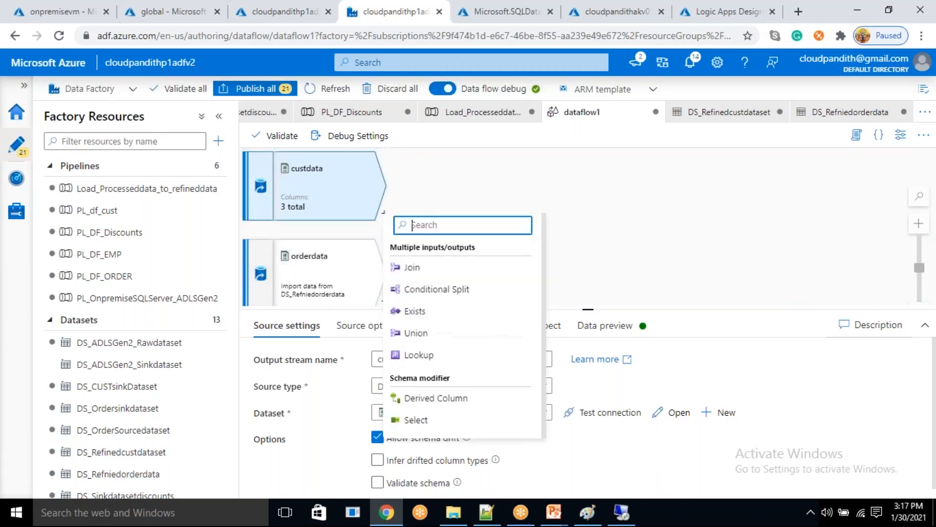
click(412, 268)
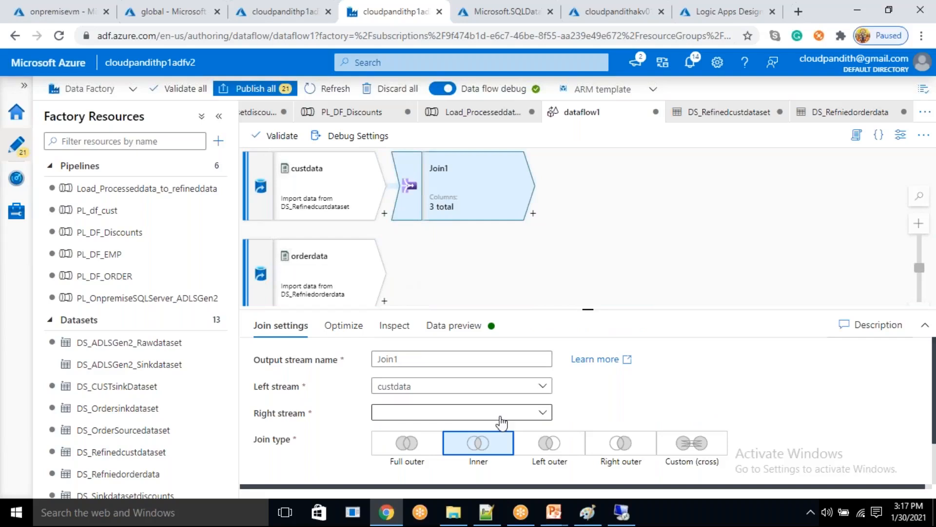
- Choose cid as the left column of the join condition and check the available right columns
scroll(565, 435, down, 1)
click(564, 451)
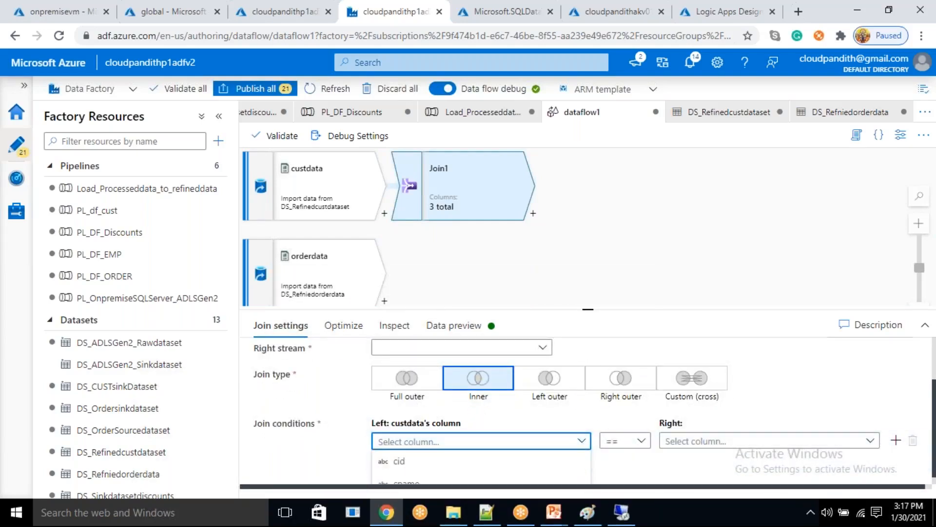
click(471, 468)
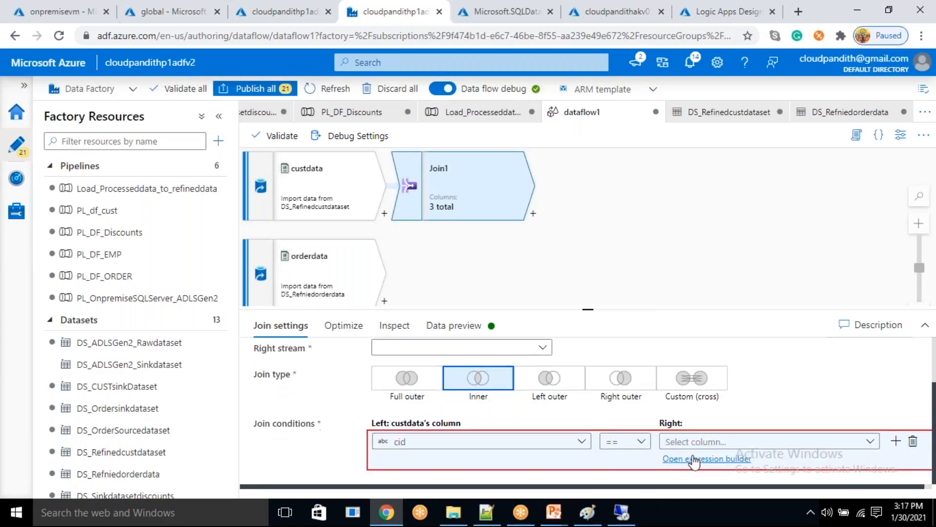
click(702, 443)
scroll(702, 446, up, 1)
scroll(702, 446, down, 1)
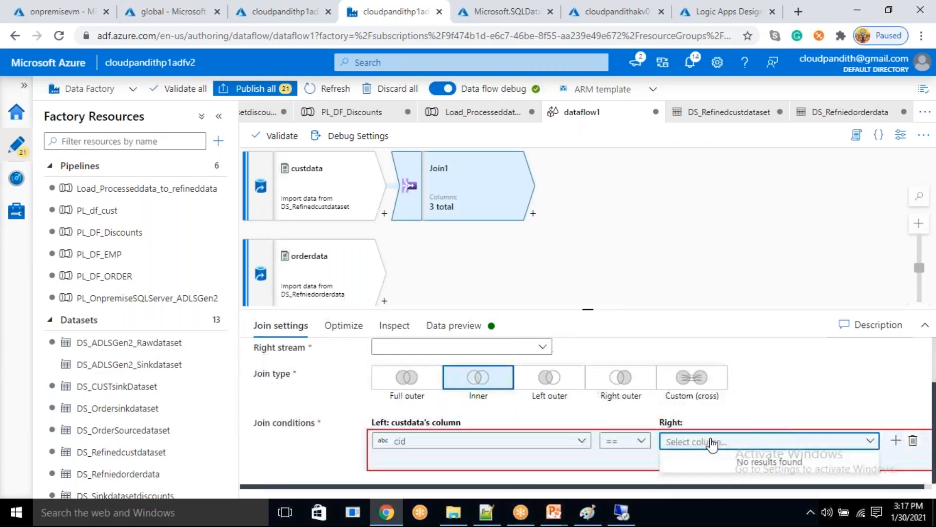
click(761, 408)
- Set the type of the cid column in the orderdata source's projection to integer
click(334, 268)
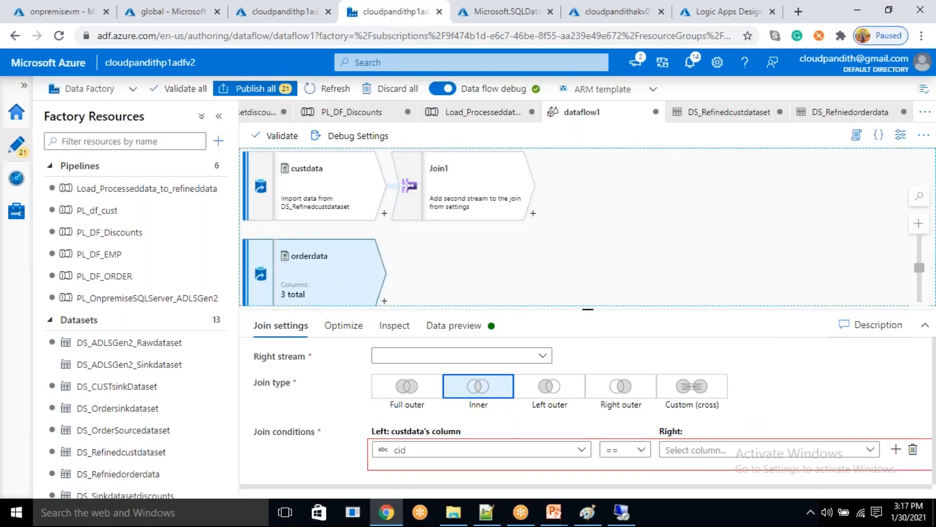
click(444, 326)
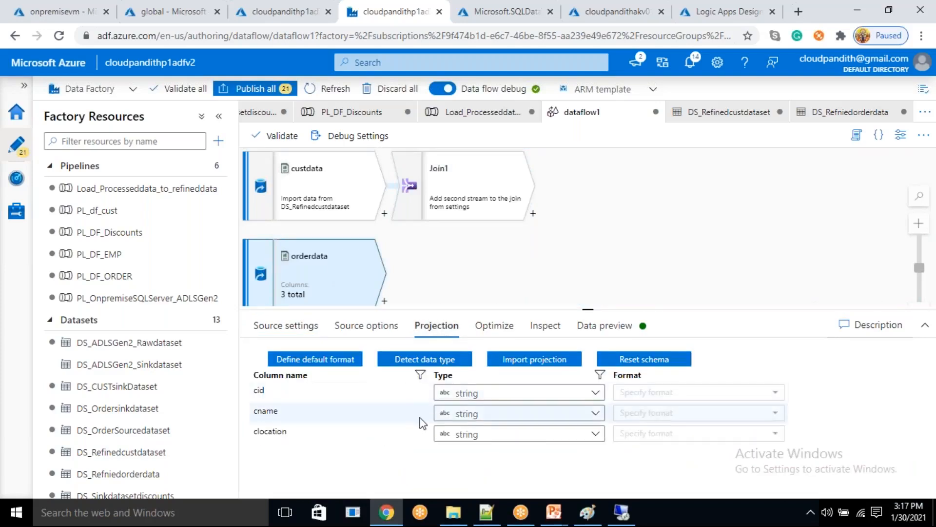
click(467, 394)
click(469, 459)
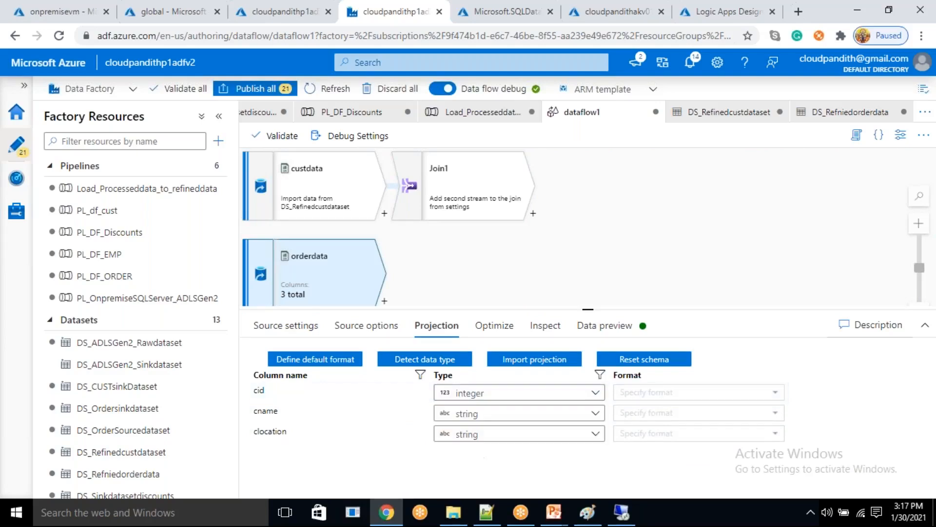
- Set the type of the cid column in the custdata source's projection to integer
click(325, 189)
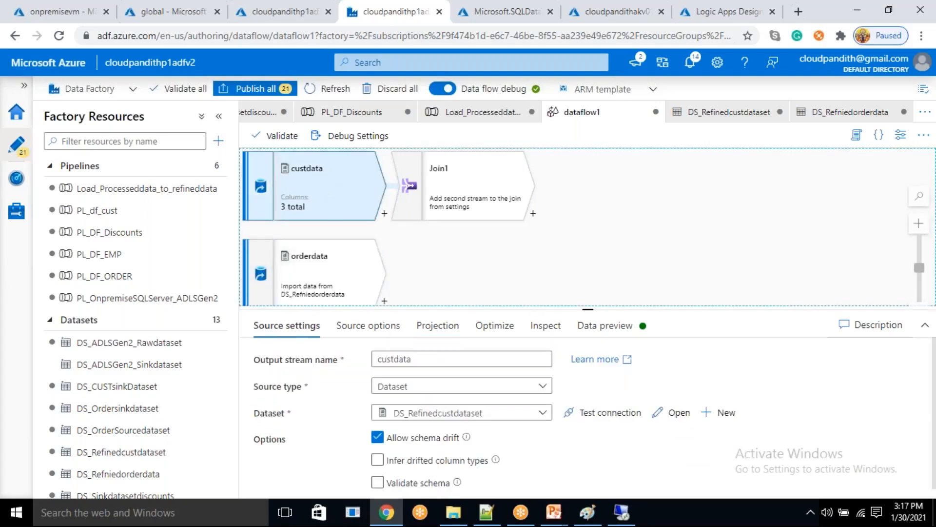
click(438, 326)
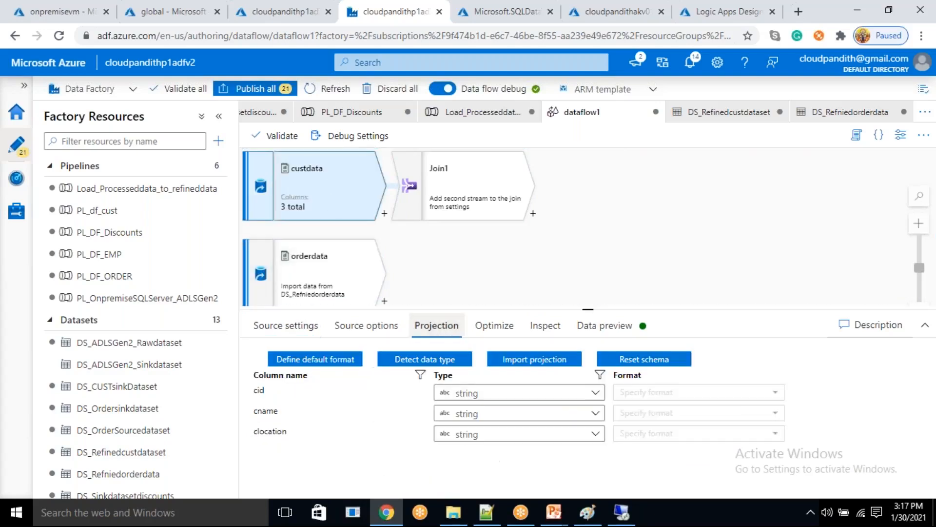
click(486, 393)
click(469, 459)
- Set orderdata as the right stream of Join1 and choose cid as the right column of the join condition
click(469, 195)
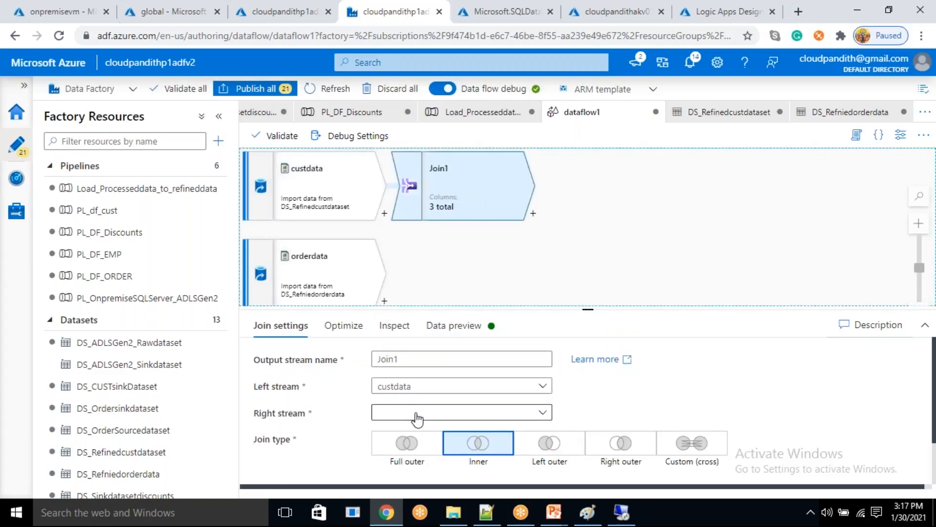
click(416, 415)
click(404, 375)
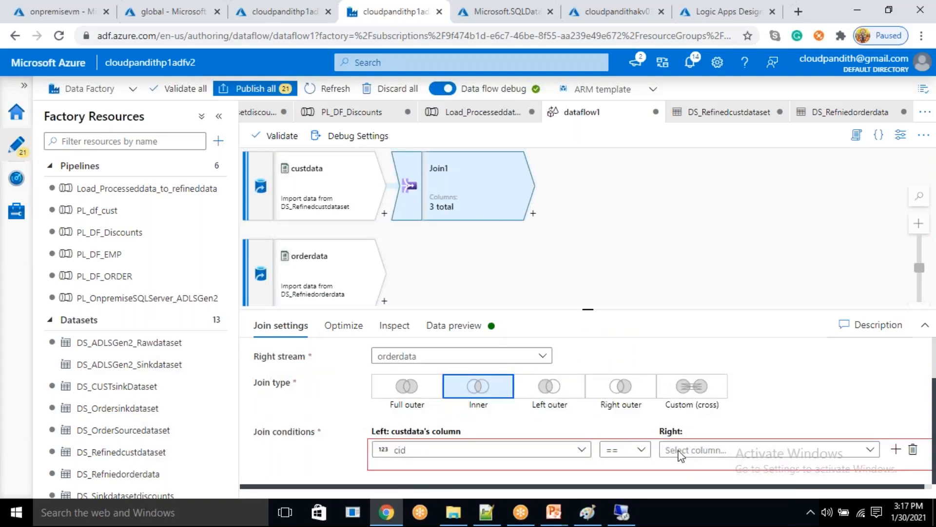
click(722, 451)
scroll(721, 451, down, 1)
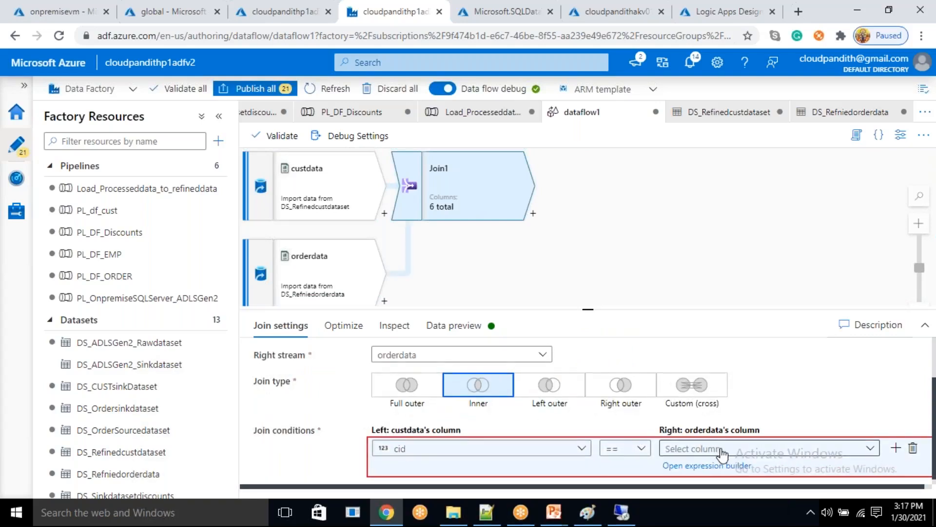
click(721, 443)
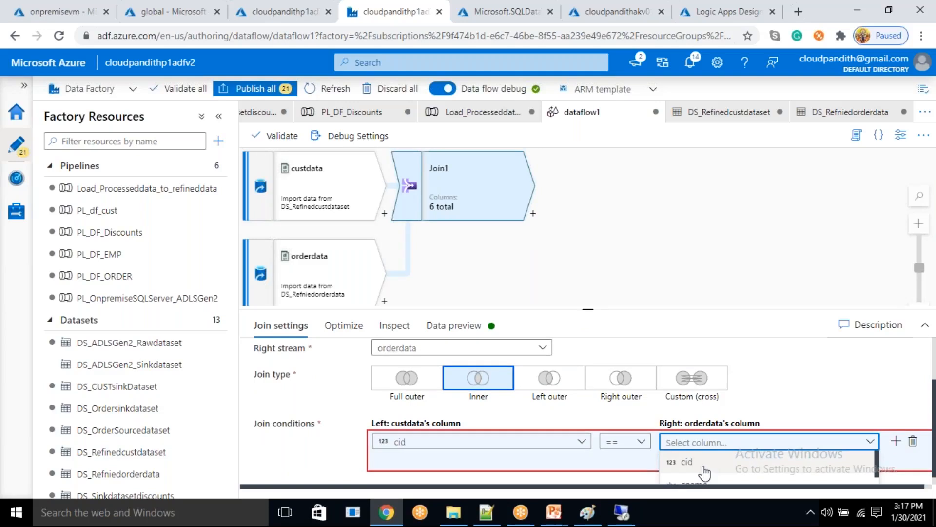
click(705, 473)
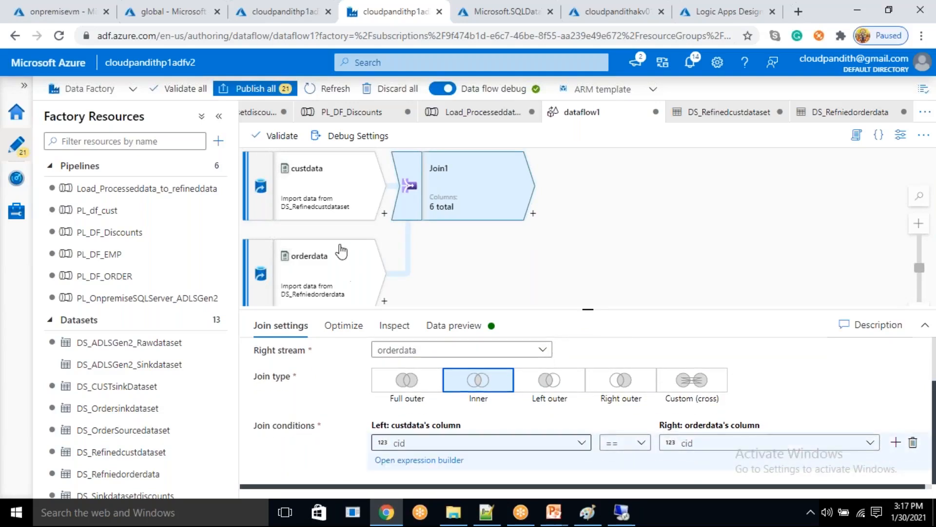
- Check the column types in the custdata and orderdata projections and open Join1's data preview
click(324, 203)
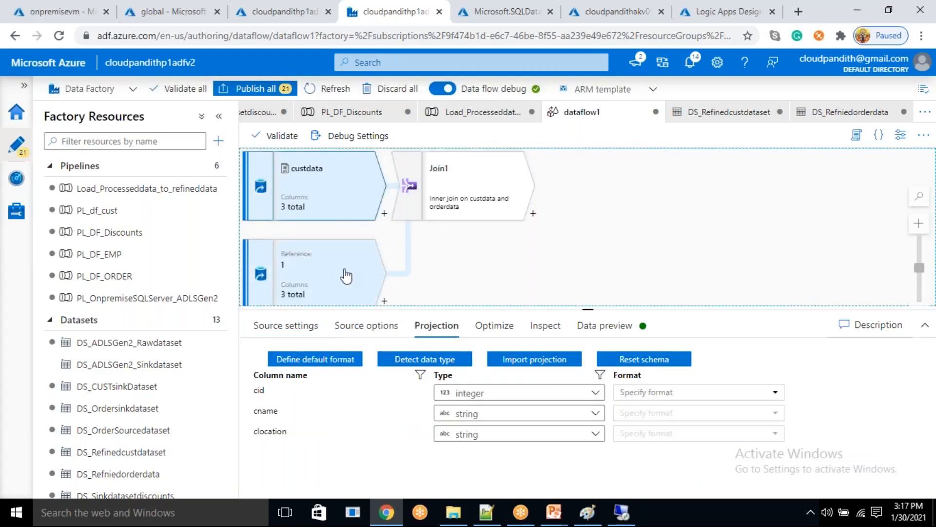
click(324, 277)
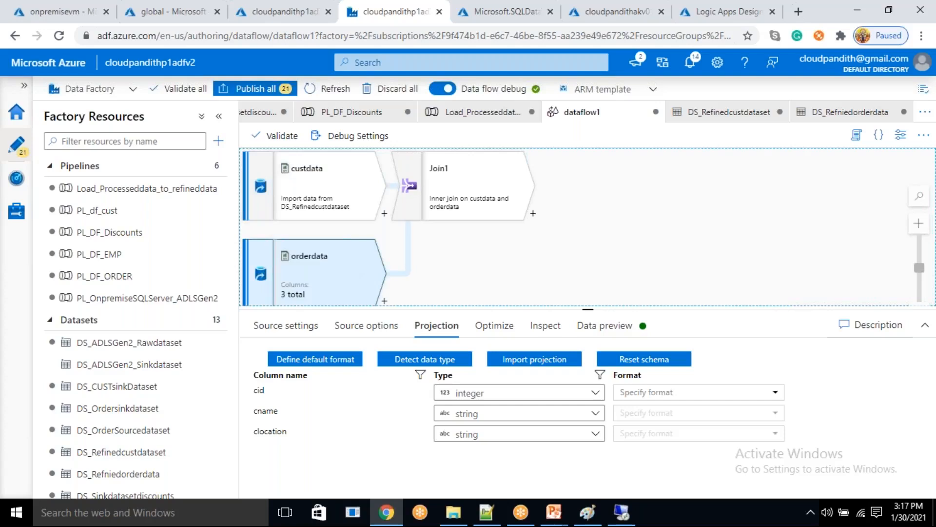
click(469, 178)
click(480, 333)
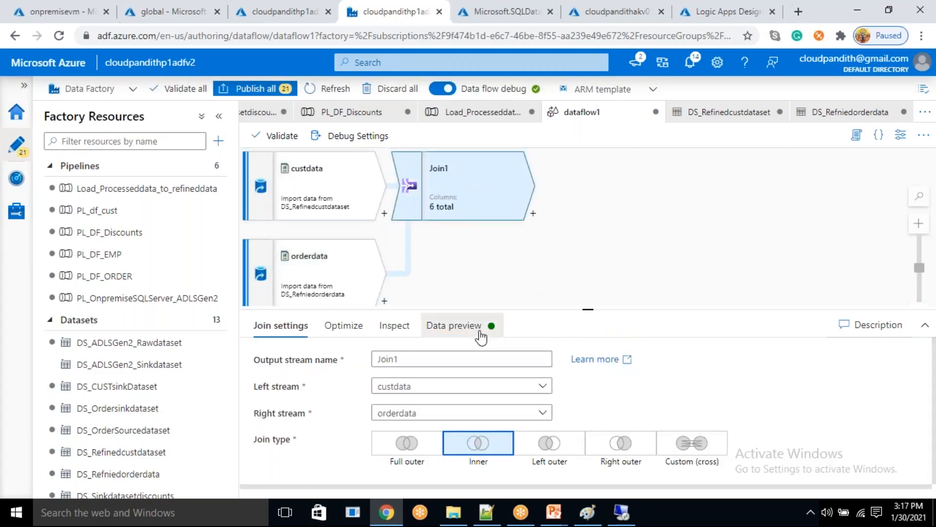
- Set the debug parameter paramdate to 2021-01-30 for both custdata and orderdata and save the debug settings
click(356, 140)
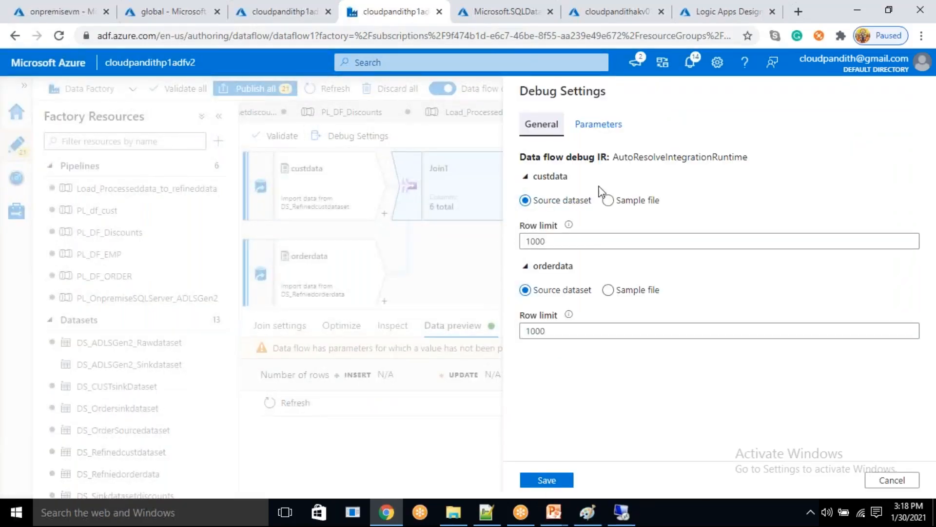
click(579, 124)
click(656, 316)
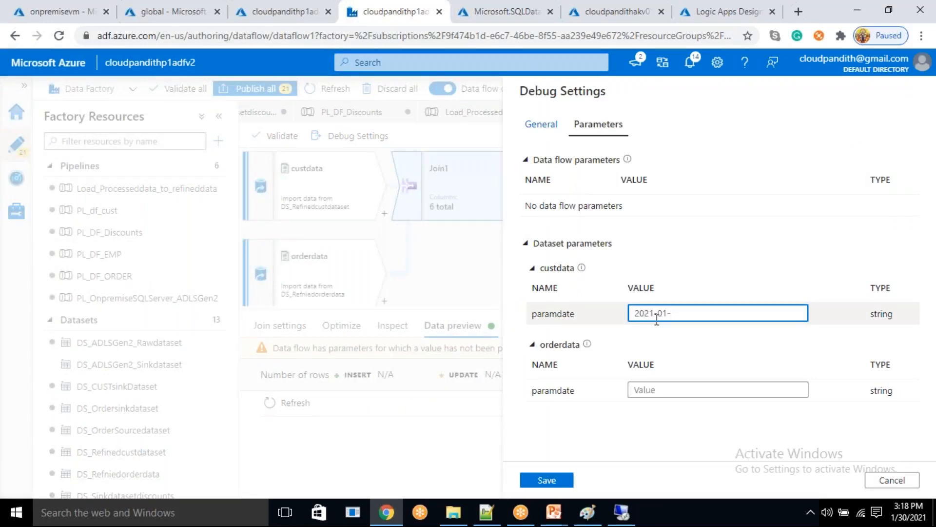
key(ctrl+a)
key(ctrl+c)
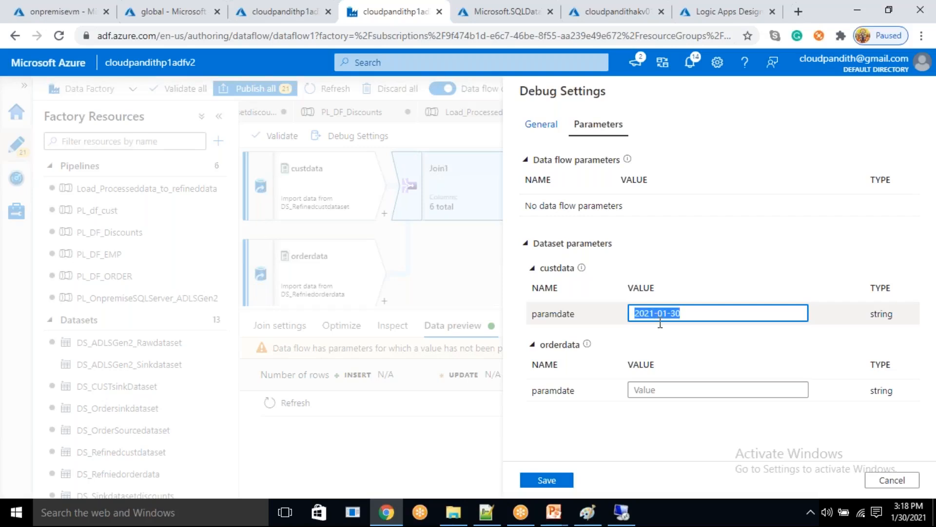
click(648, 389)
key(ctrl+v)
click(546, 480)
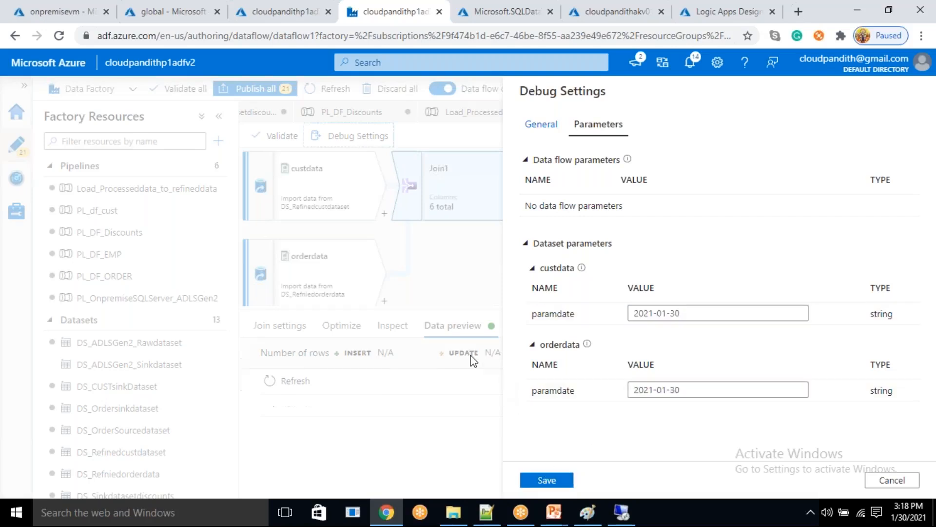
- Fetch Join1's preview data, enlarge the preview area and read what it returns
click(292, 381)
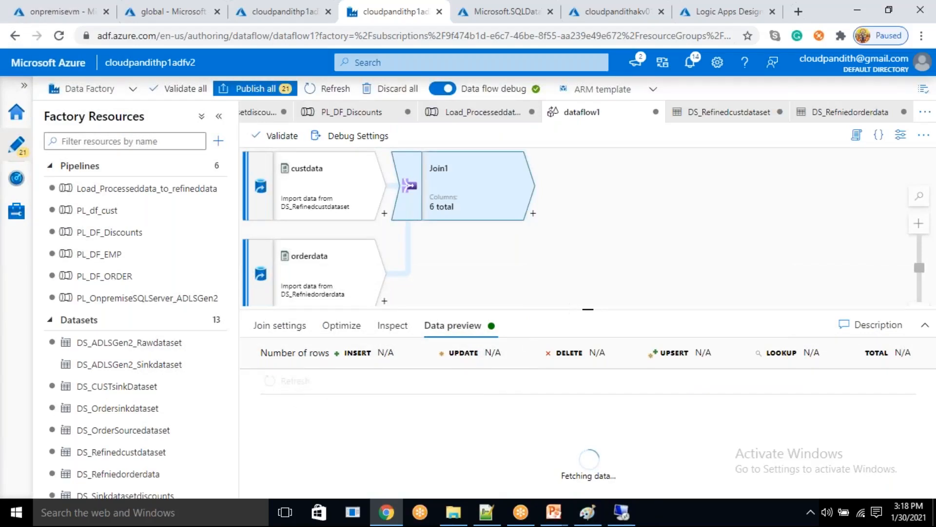
drag(584, 307, 586, 279)
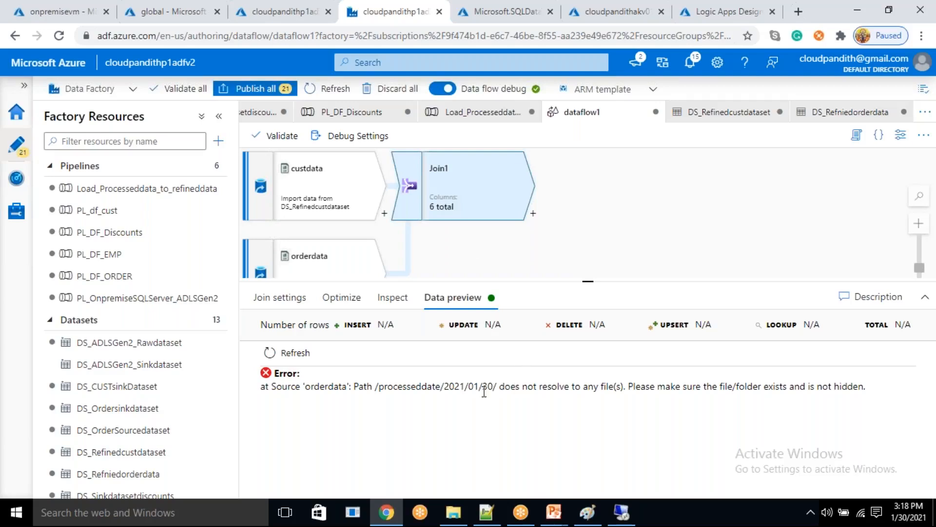
click(448, 389)
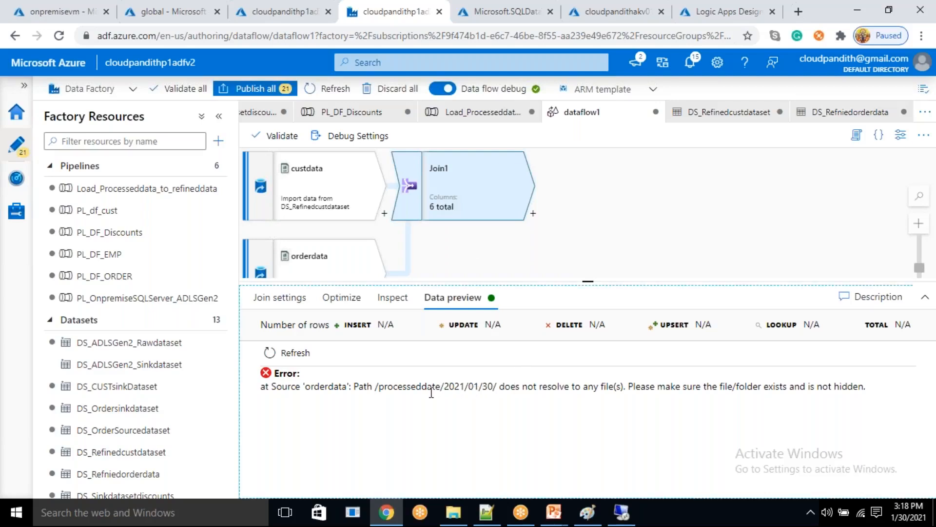
- Compare both datasets' file paths and insert order/ after processeddate/ in the directory expression of DS_Refniedorderdata
click(349, 273)
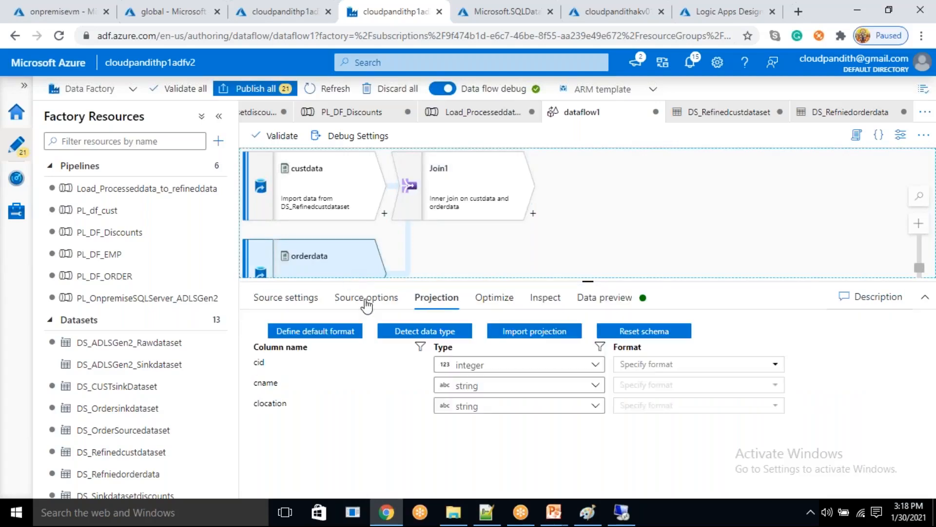
click(698, 115)
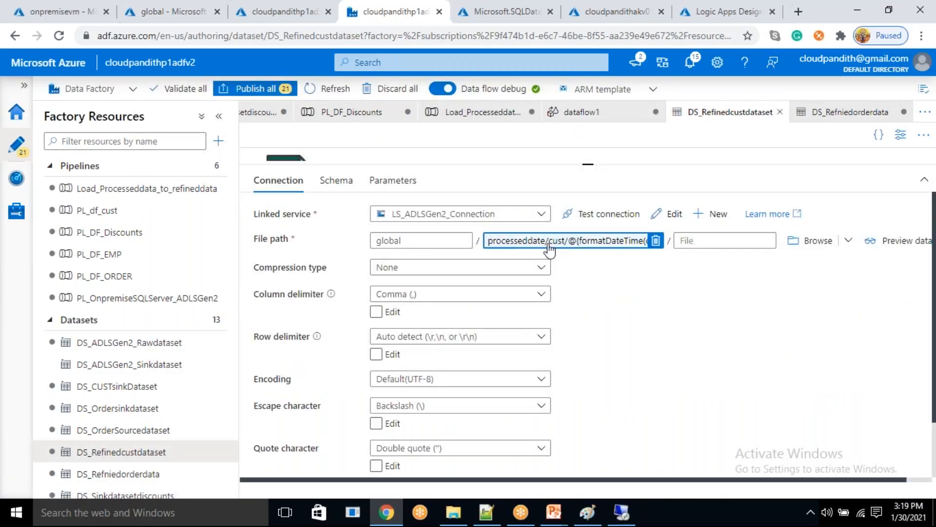
click(851, 113)
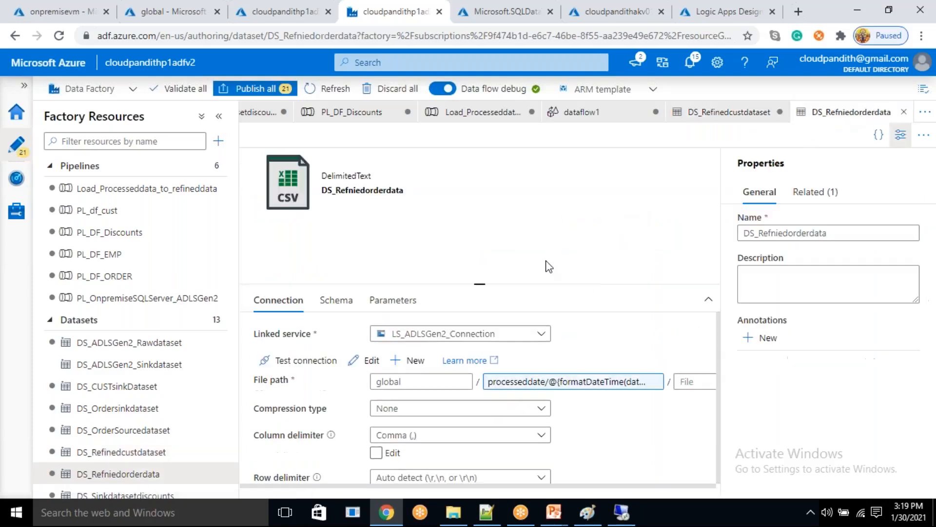
click(547, 384)
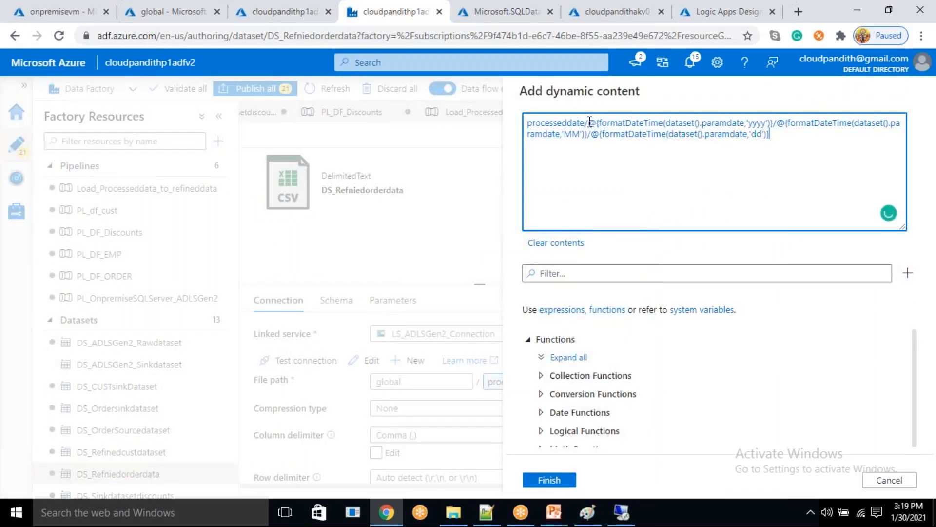
text(order/)
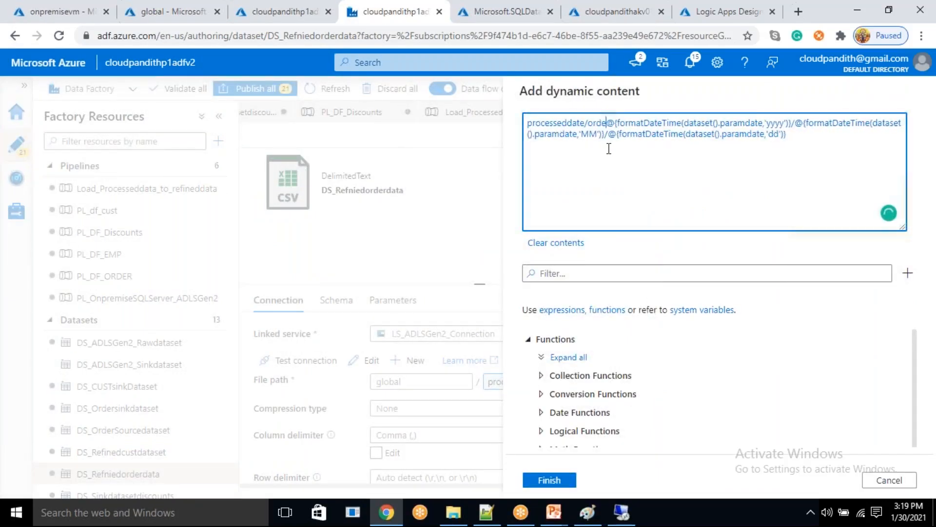
click(549, 479)
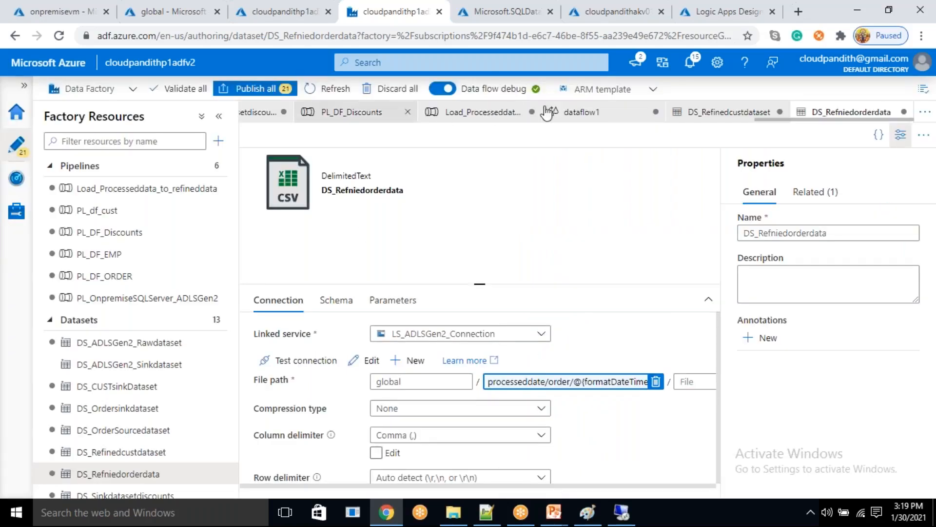
- Return to dataflow1 and refresh the data preview of Join1
click(576, 113)
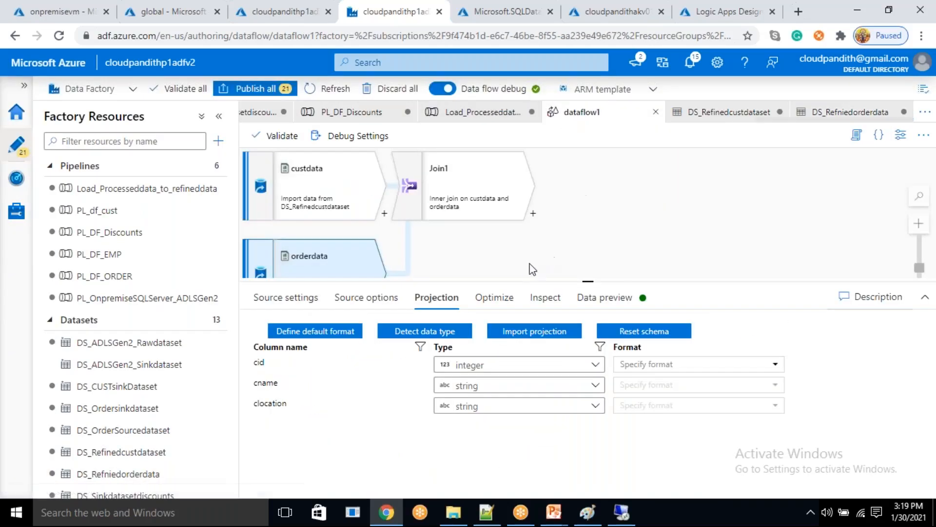
click(518, 209)
click(445, 298)
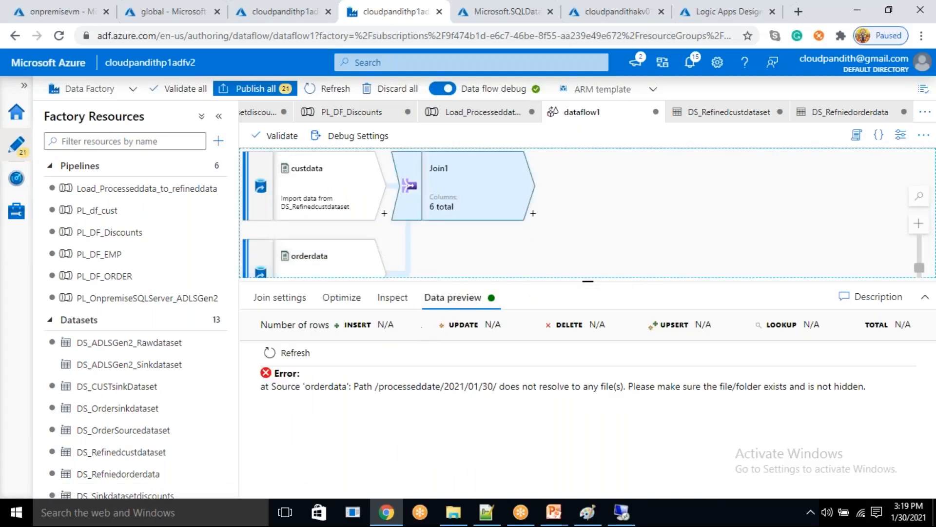
click(271, 352)
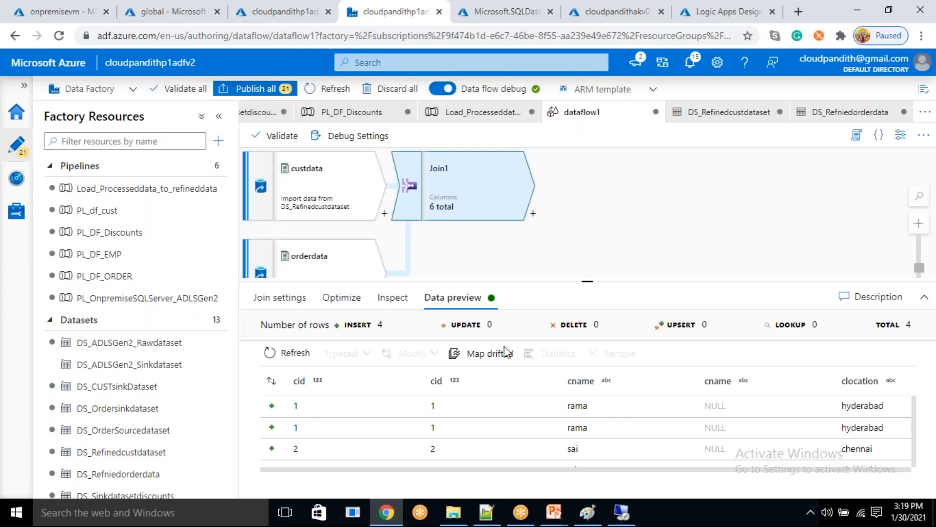
- Examine the joined rows and the customer and order columns in Join1's data preview
scroll(481, 434, down, 1)
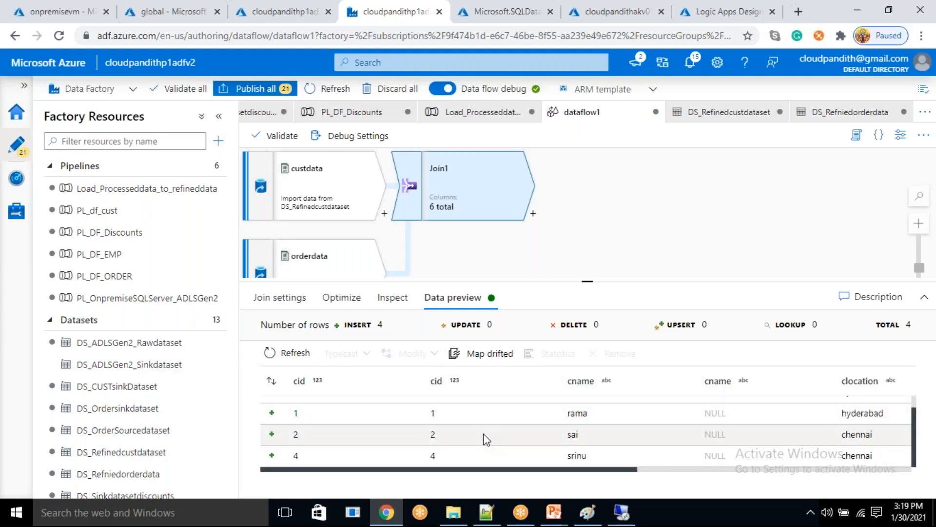
scroll(486, 439, up, 1)
scroll(486, 439, down, 1)
scroll(486, 439, up, 1)
scroll(486, 438, down, 1)
scroll(486, 437, up, 1)
scroll(485, 436, down, 1)
scroll(485, 437, up, 1)
scroll(485, 436, down, 1)
scroll(483, 432, up, 1)
scroll(483, 432, down, 1)
scroll(483, 431, up, 1)
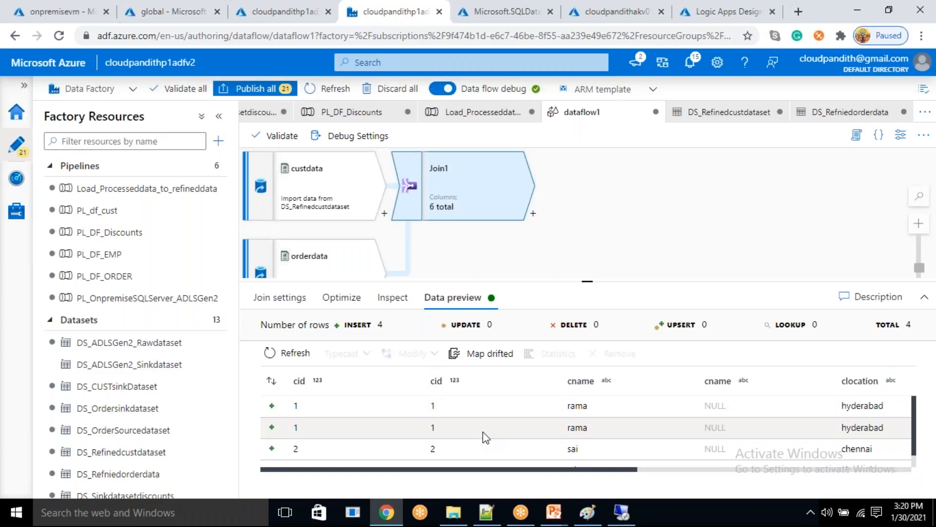
drag(531, 470, 494, 442)
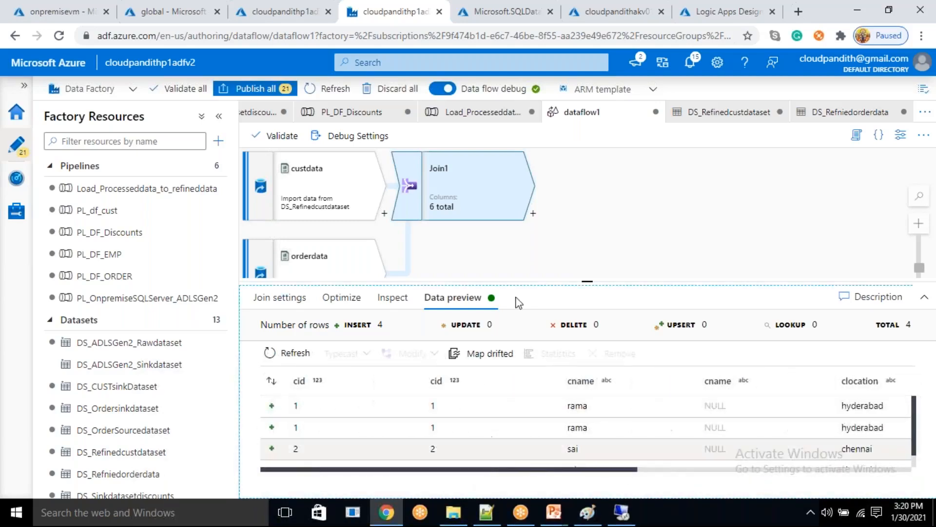
click(533, 213)
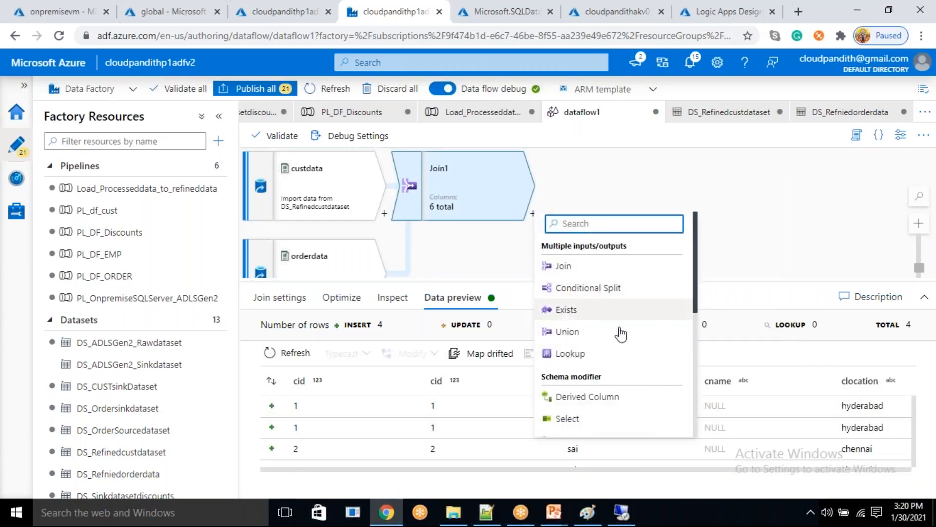
scroll(610, 371, down, 4)
scroll(582, 292, up, 2)
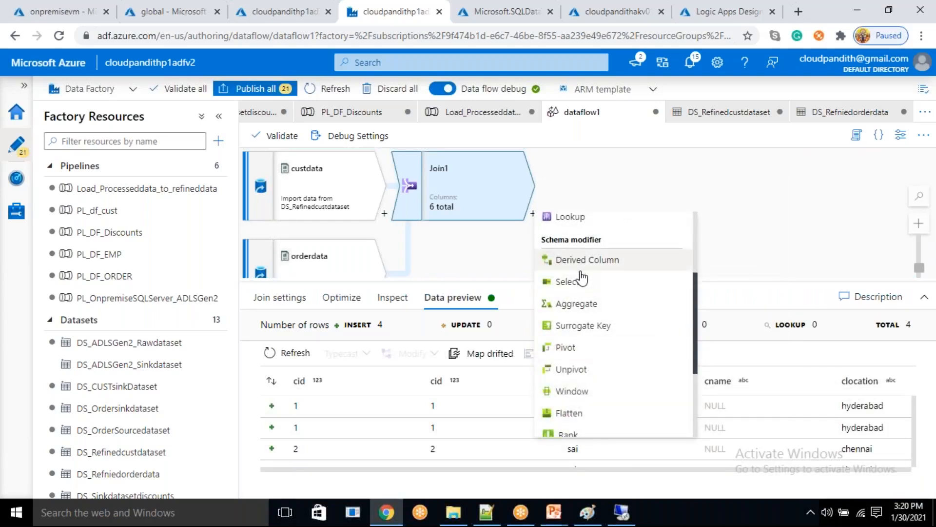
click(585, 261)
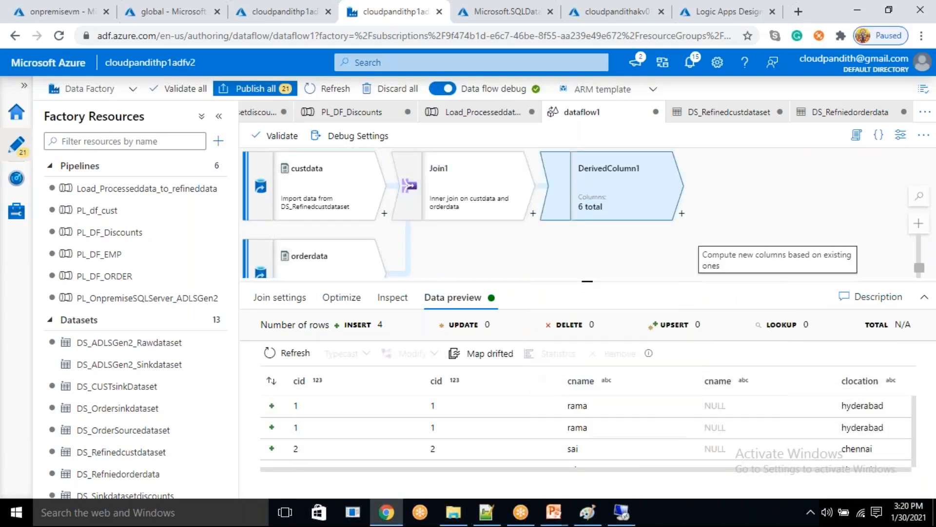
click(615, 197)
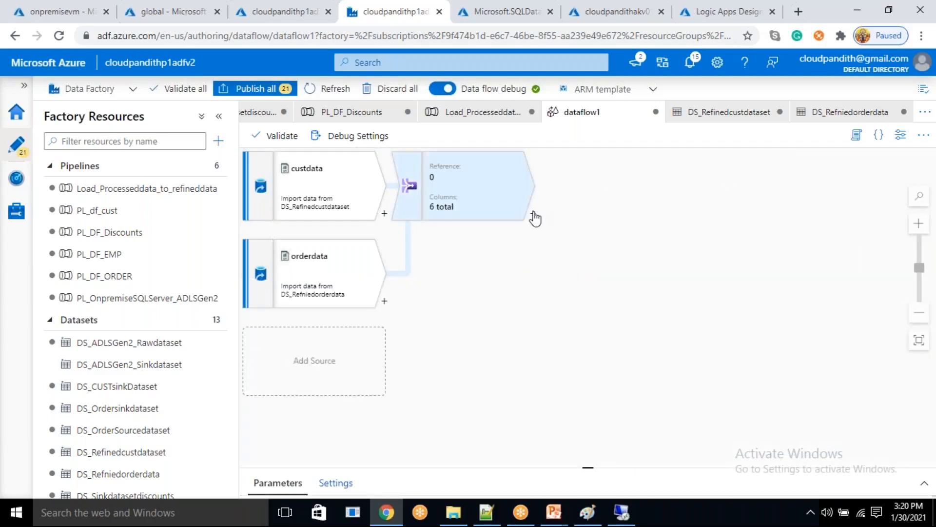
- Add a Select transformation after Join1
click(533, 214)
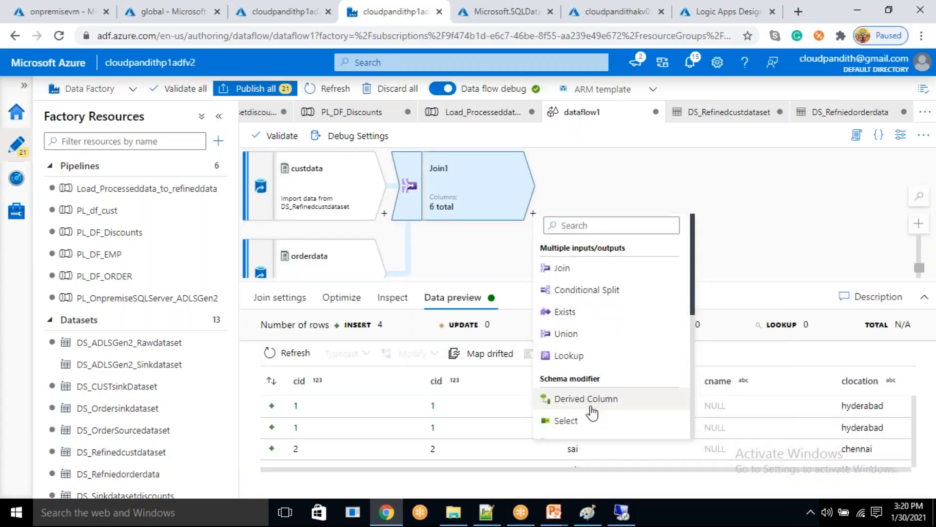
click(565, 420)
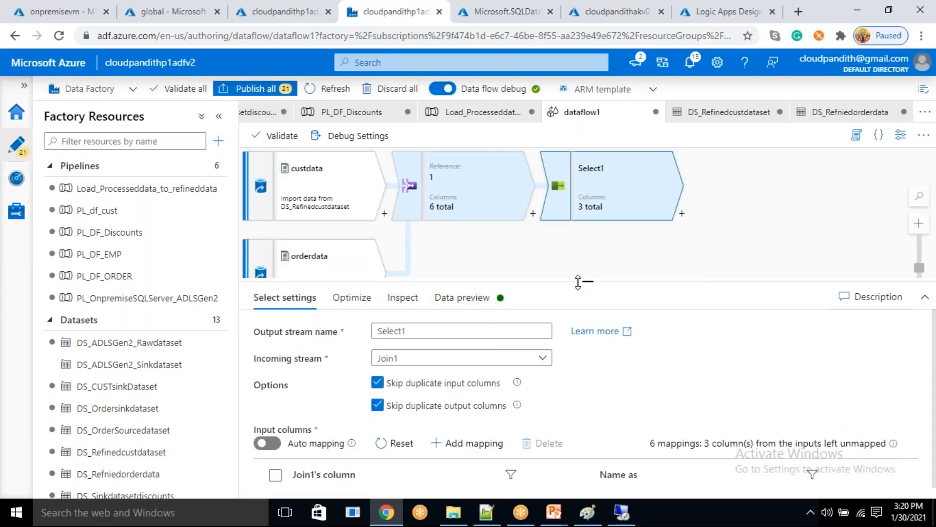
- Remove the duplicate orderdata@cid mapping from Select1's input columns
drag(581, 282, 568, 164)
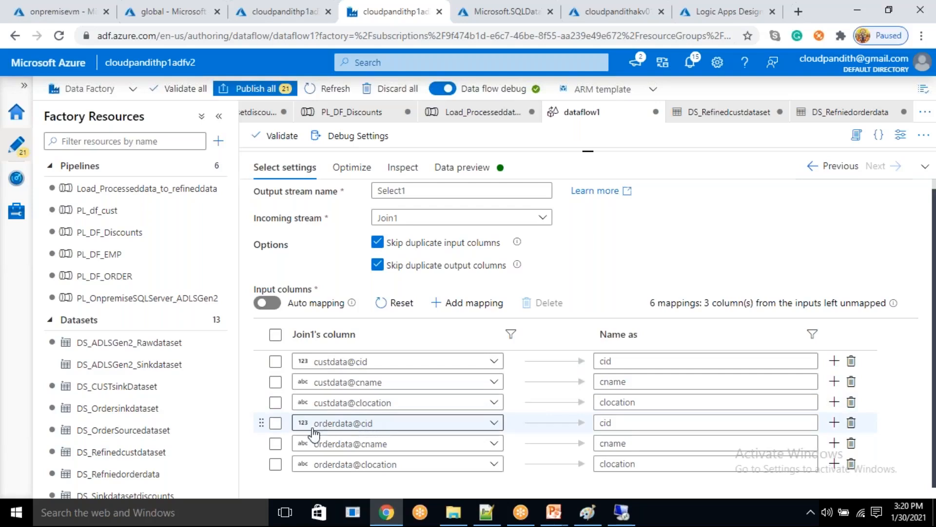
click(275, 422)
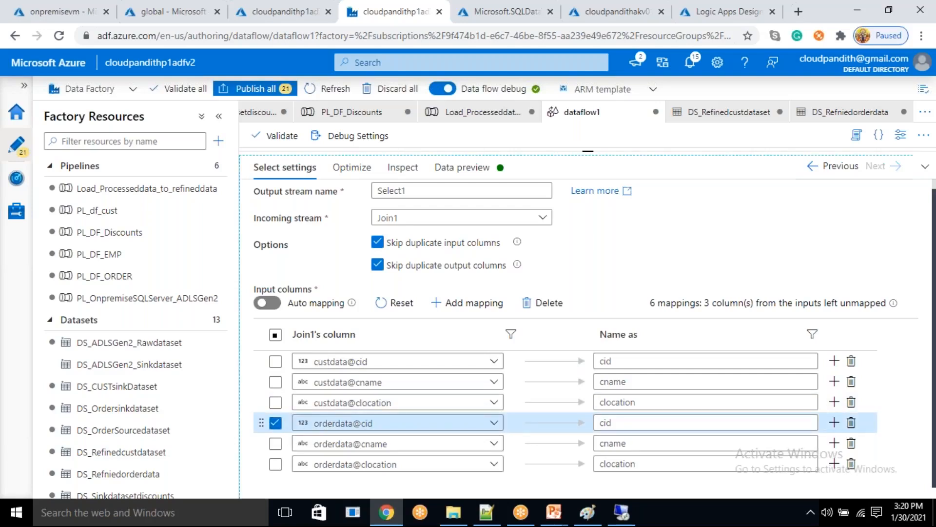
click(851, 422)
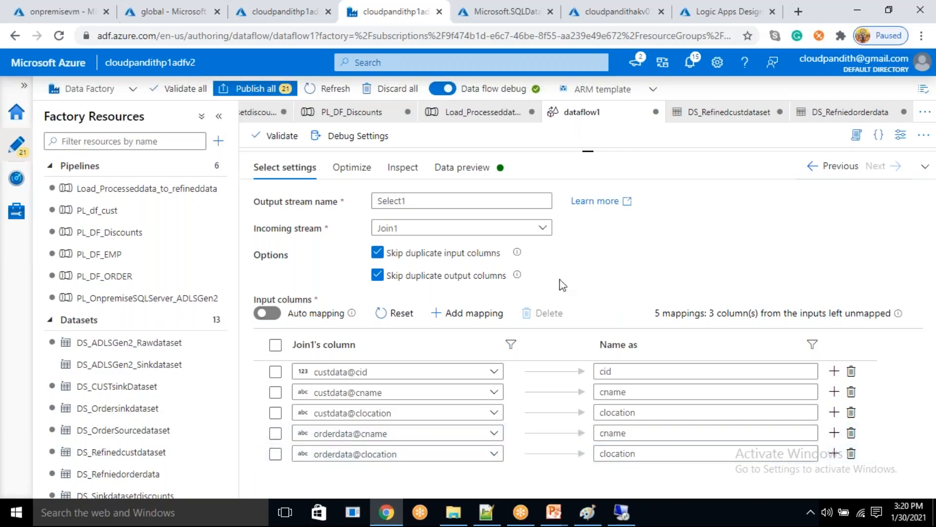
- Review the orderdata source's settings and projected columns, and open its dataset DS_Refniedorderdata
drag(592, 151, 613, 288)
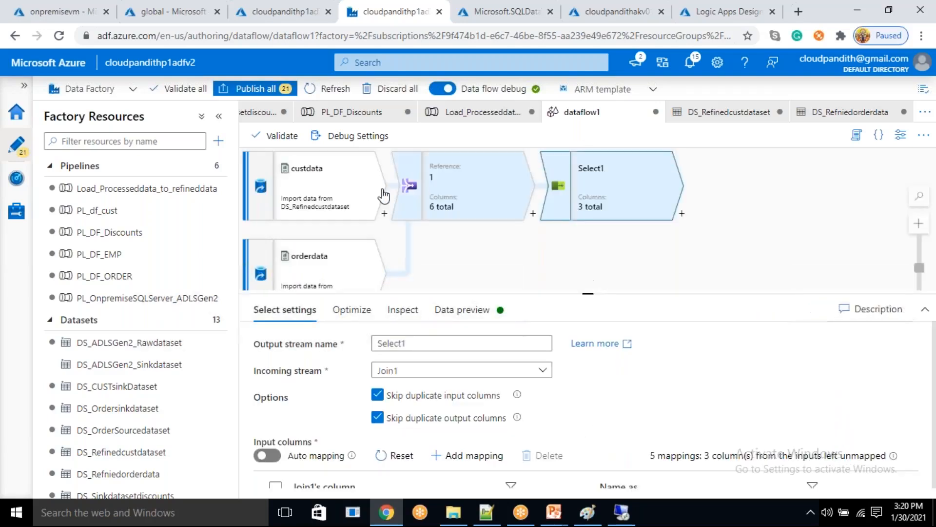
click(318, 273)
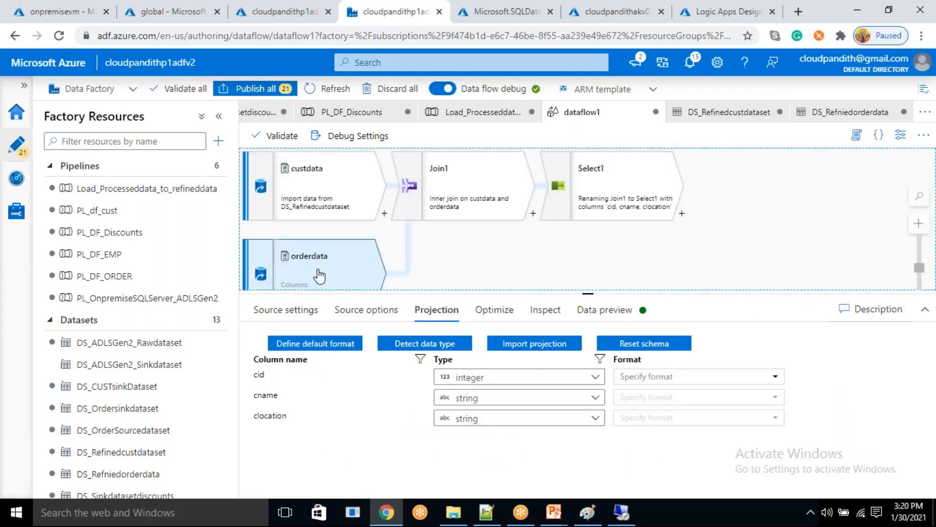
click(308, 317)
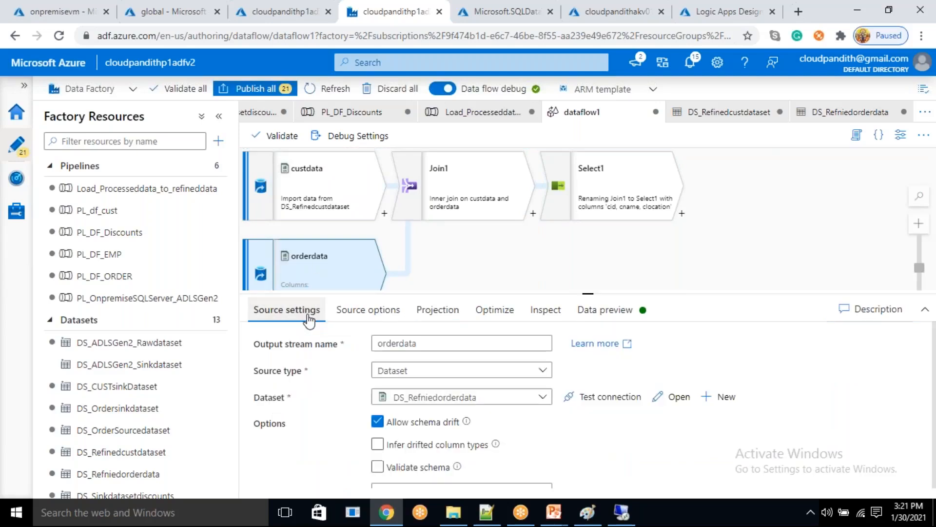
click(436, 319)
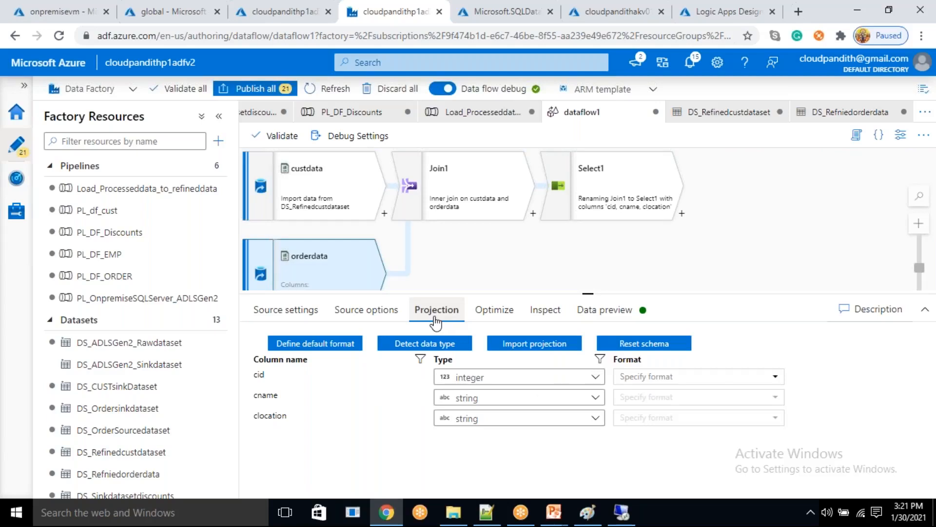
click(320, 323)
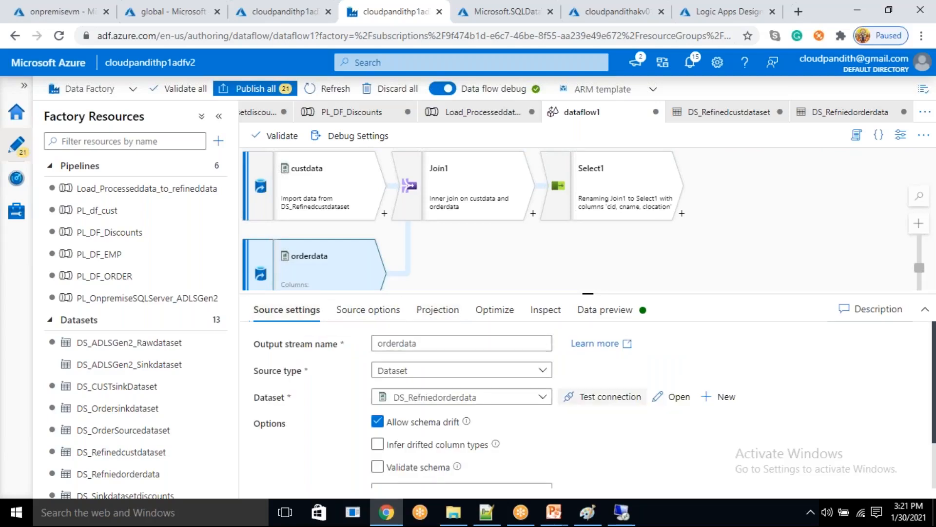
click(673, 397)
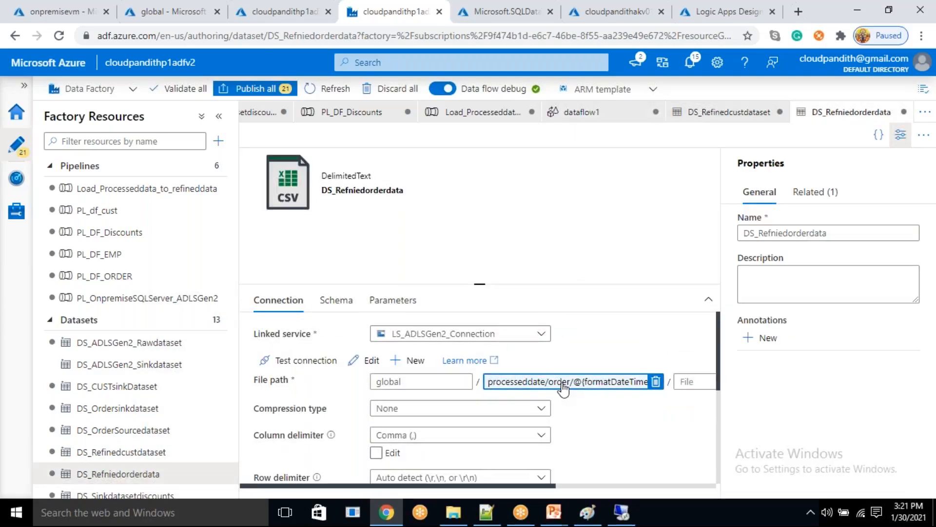
- Switch to the global storage container and examine the contents of the part-00000 file in processeddate/order/2021/01/30
click(175, 13)
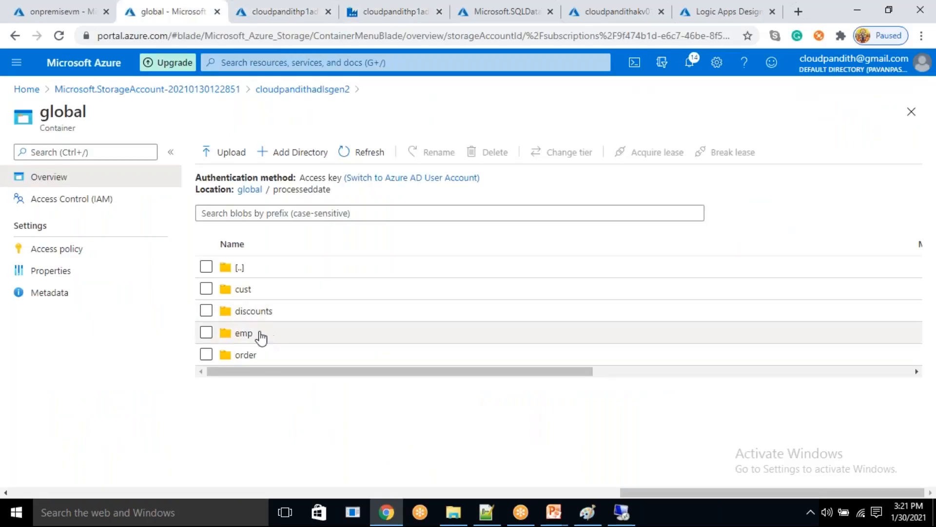
click(258, 359)
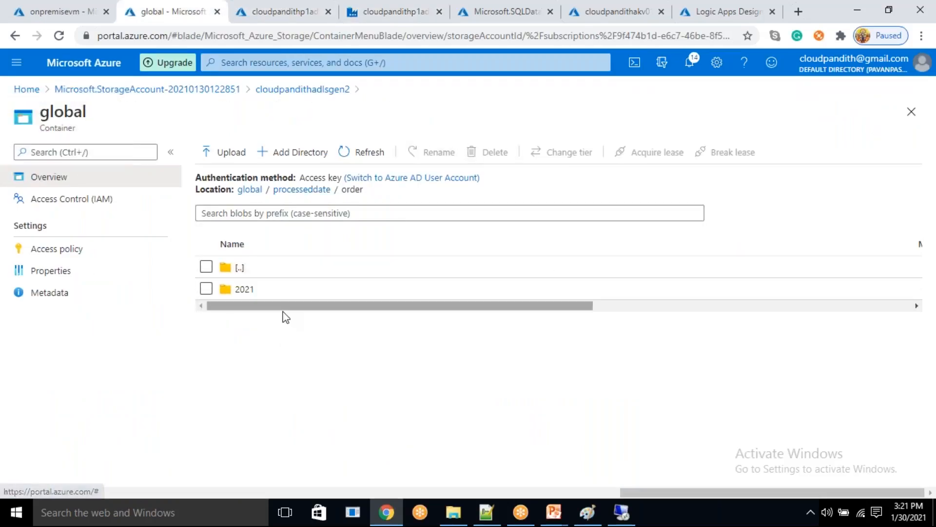
click(269, 294)
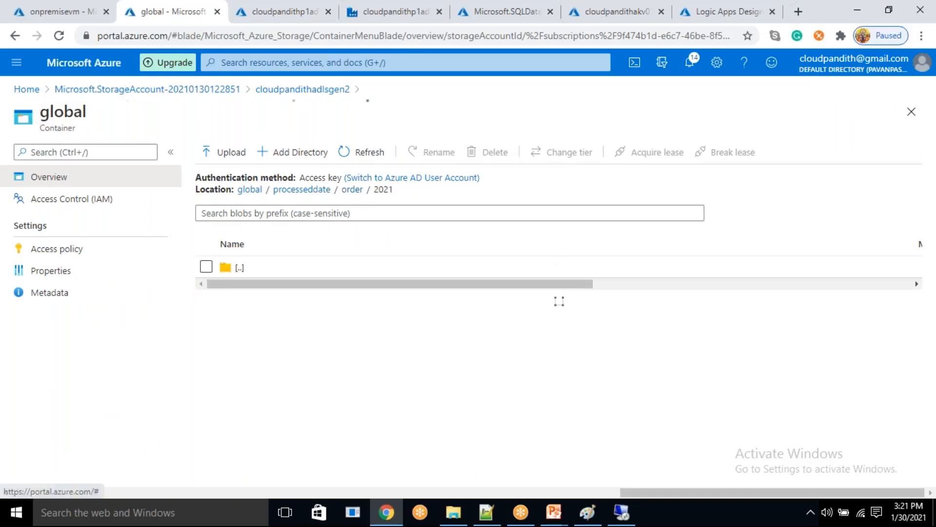
click(559, 295)
click(563, 295)
click(271, 354)
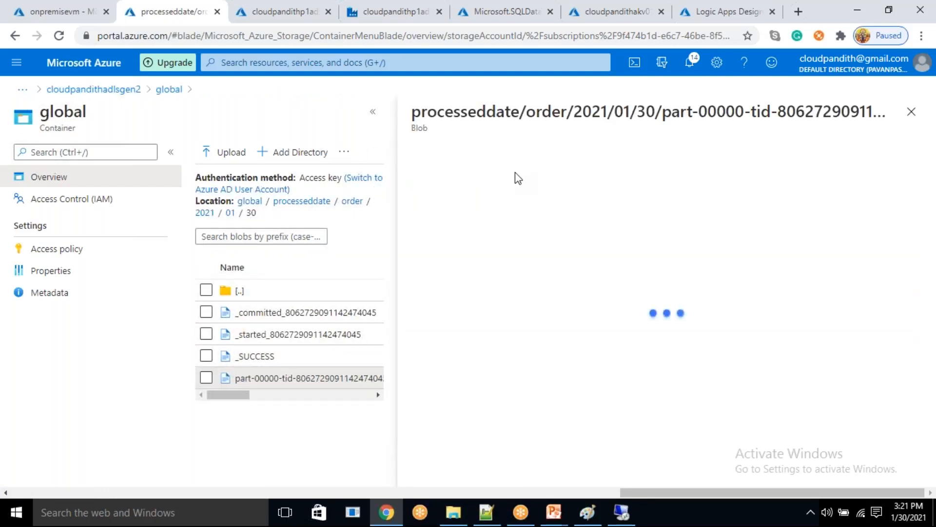
click(529, 191)
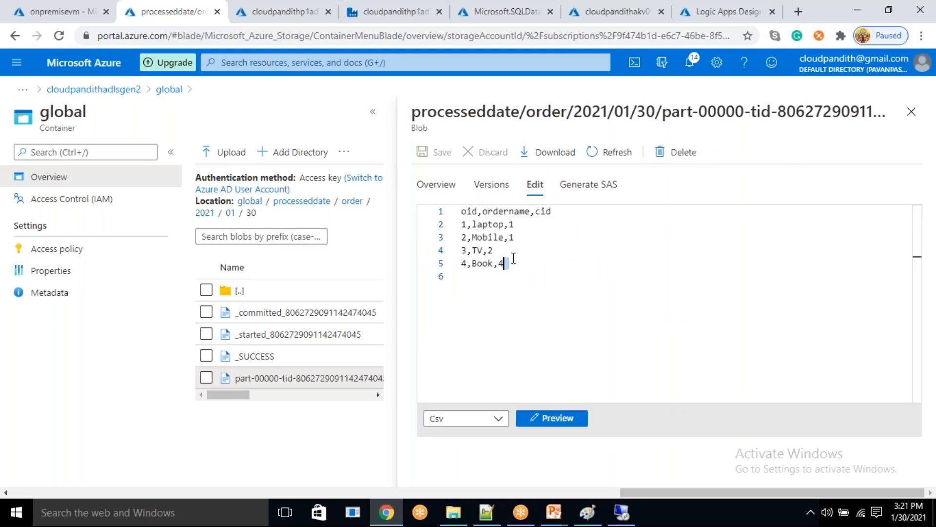
drag(518, 262, 471, 224)
click(893, 126)
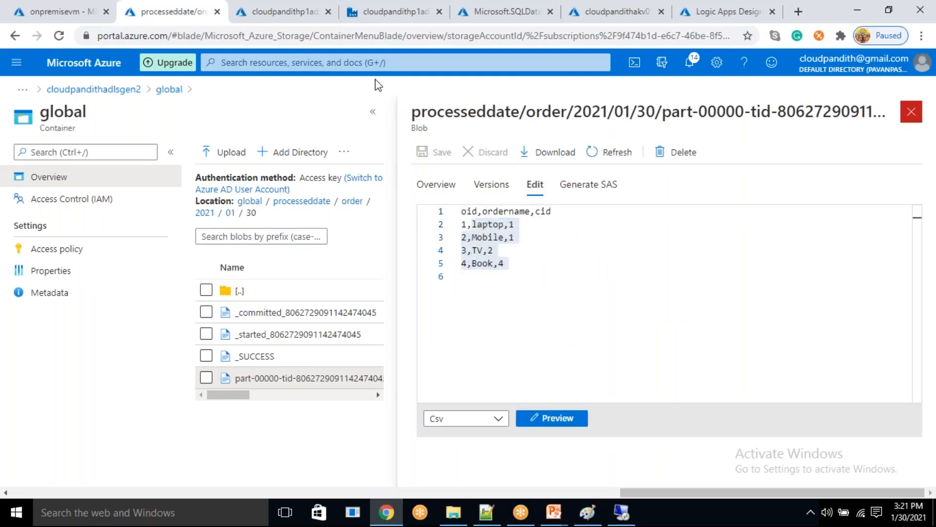
- Return to DS_Refniedorderdata, check its directory path, and hide the dataset properties
click(393, 14)
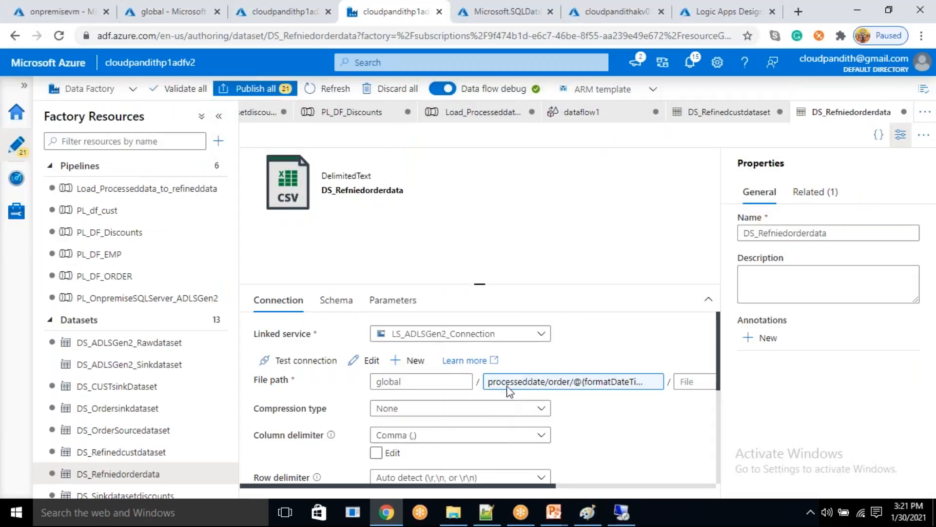
click(630, 385)
click(901, 134)
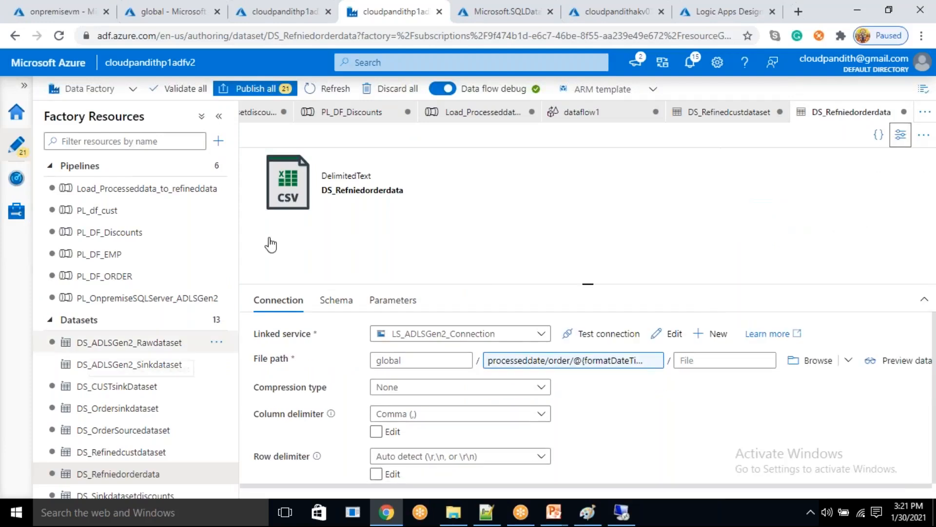
- Import the projection again for the orderdata source in dataflow1
click(595, 110)
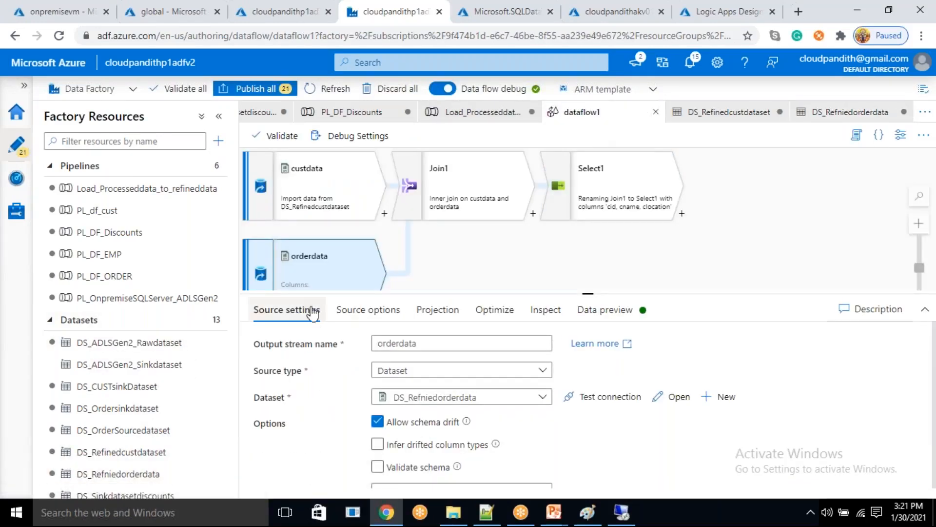
click(441, 322)
click(540, 344)
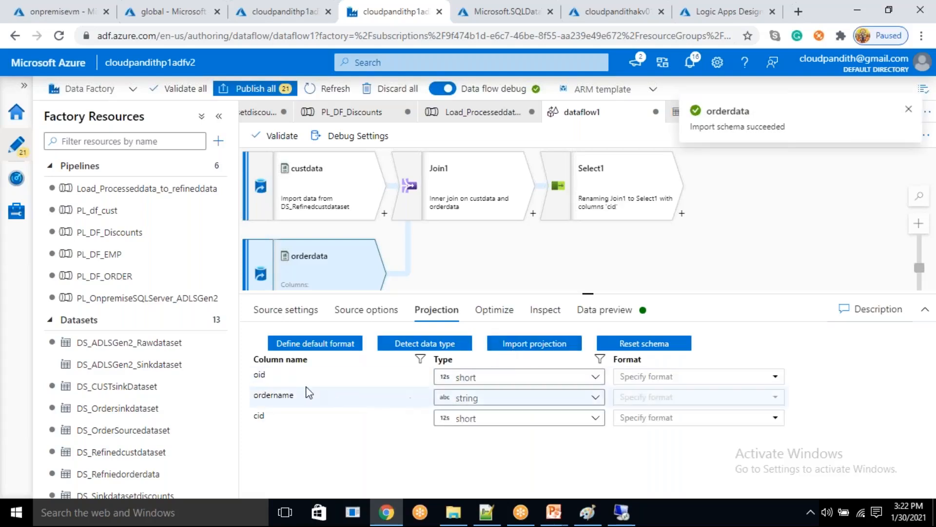
- Check Join1's cid join condition and reset Select1's column mappings to the current join columns
click(451, 193)
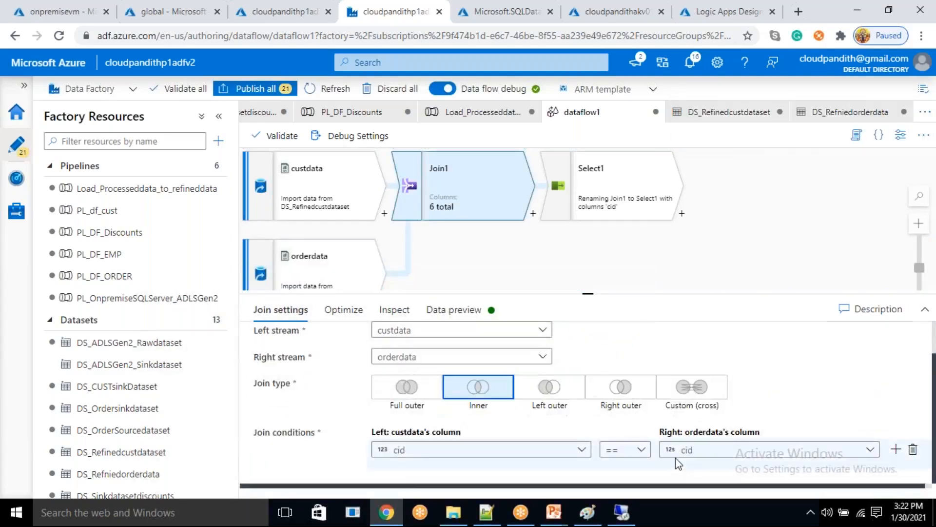
click(606, 190)
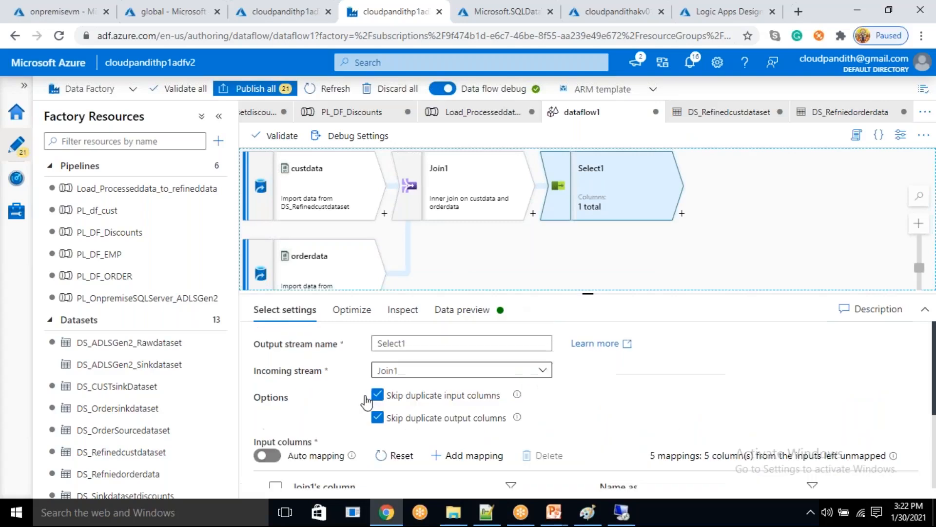
scroll(332, 393, down, 3)
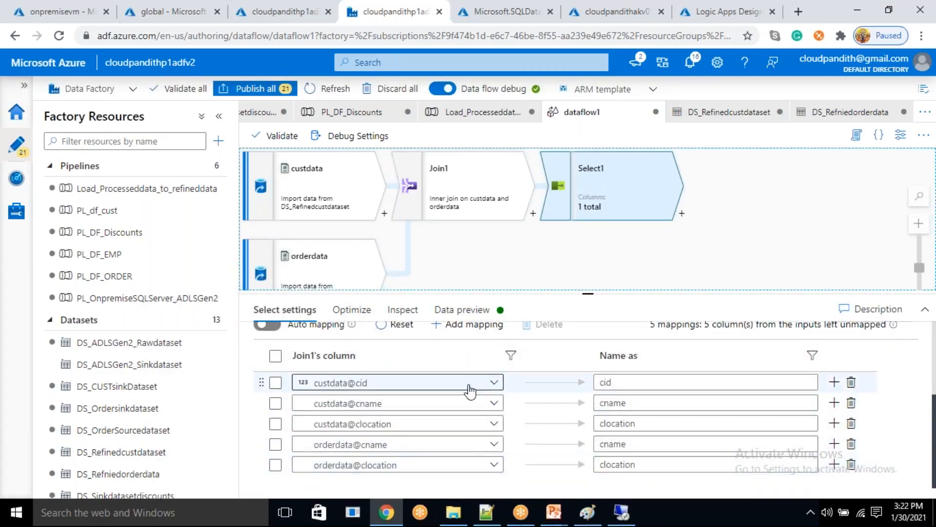
scroll(468, 390, up, 2)
click(398, 397)
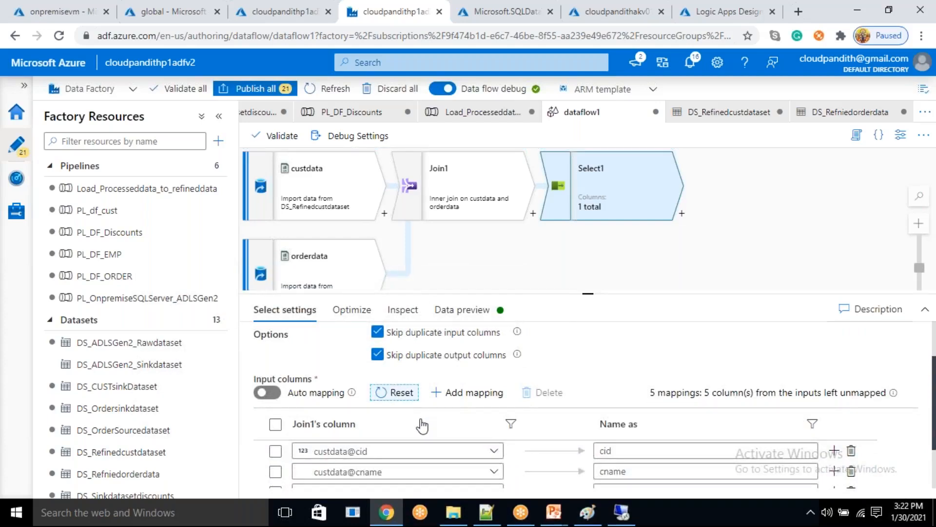
scroll(418, 420, down, 2)
scroll(343, 446, down, 1)
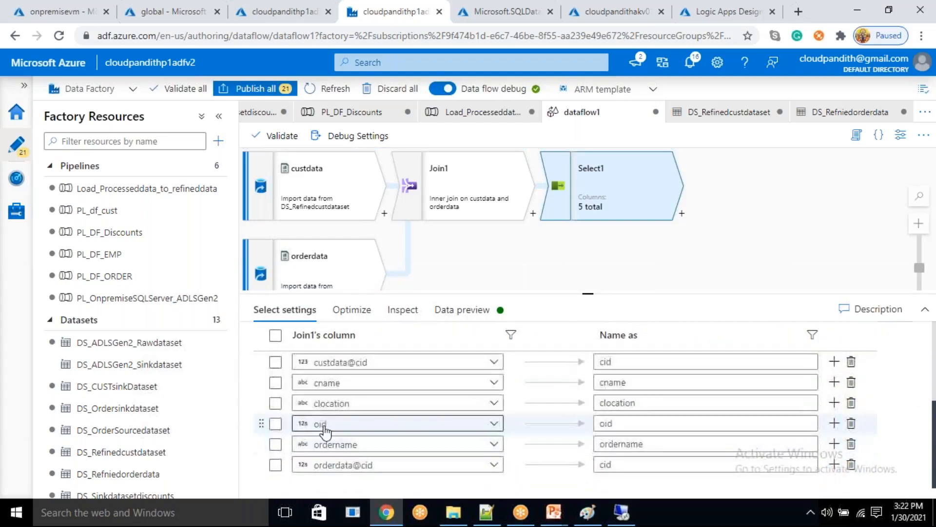
- Delete the orderdata@cid mapping from Select1 and load the transformation's data preview
click(275, 466)
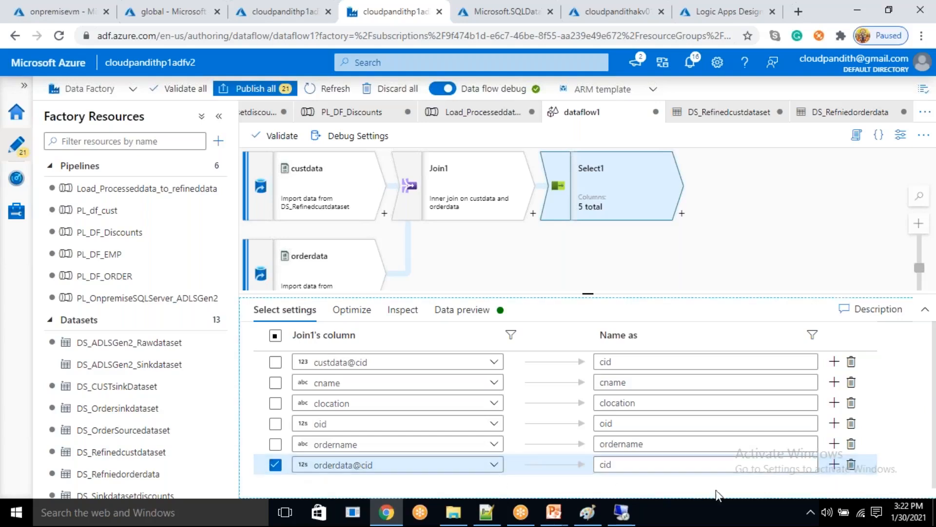
click(851, 464)
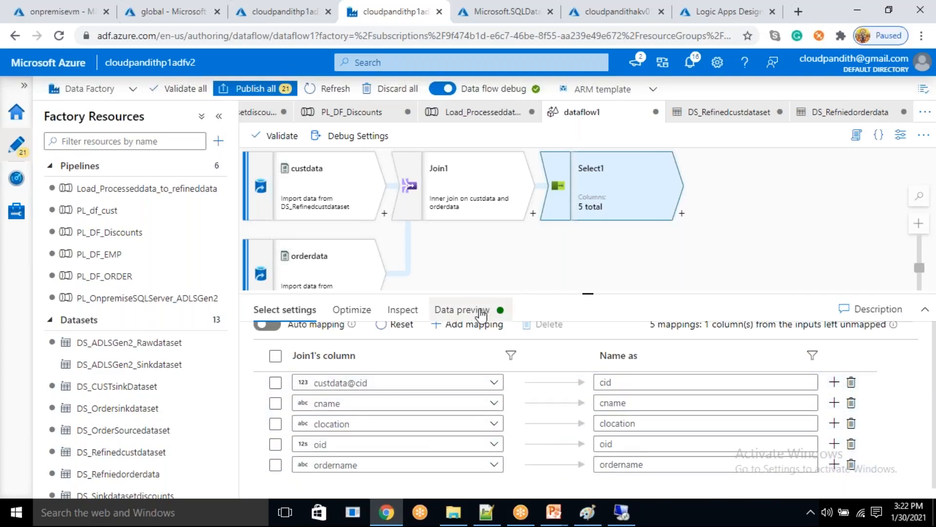
click(461, 309)
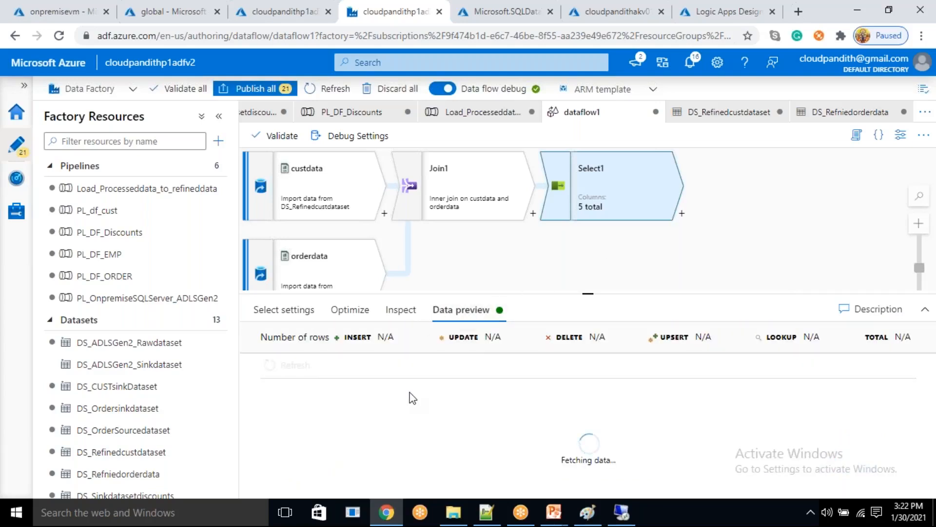
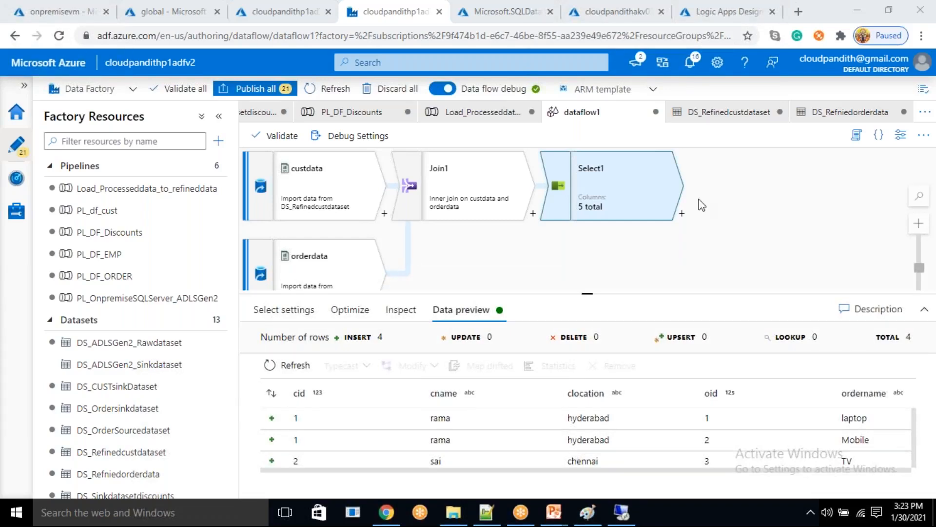
- Add a Sink transformation after Select1 in dataflow1
click(681, 213)
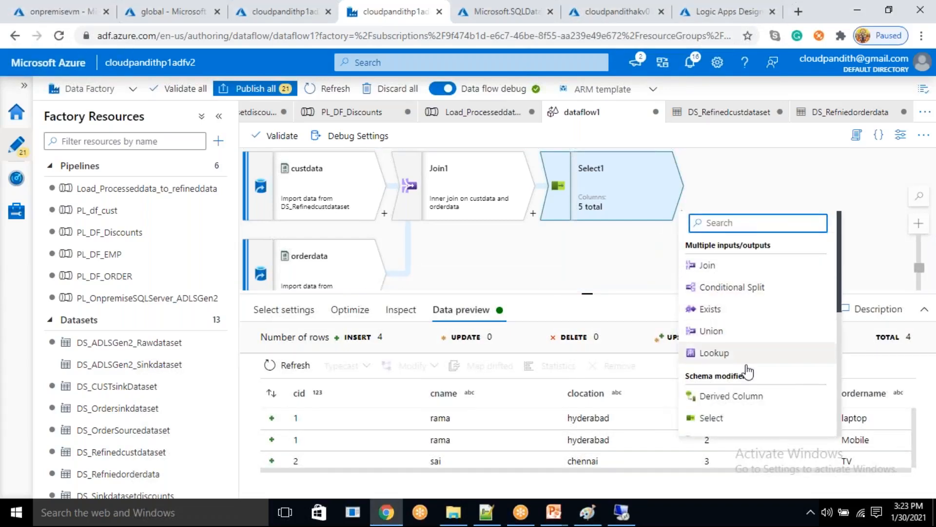
scroll(732, 390, down, 5)
scroll(722, 434, down, 3)
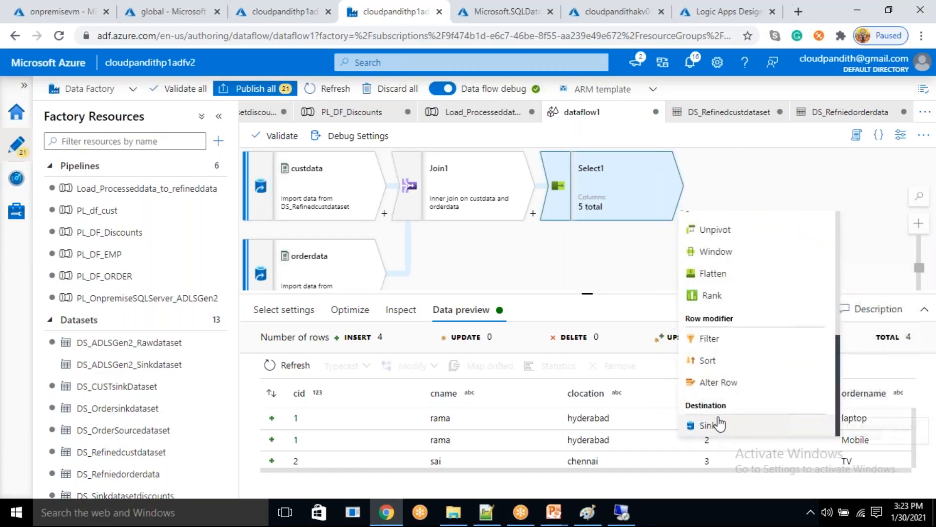
click(716, 425)
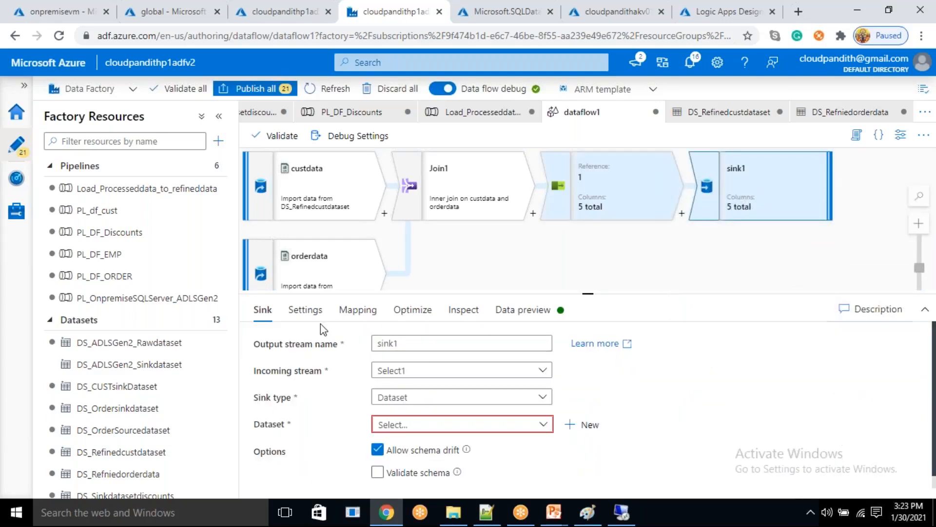
- Start a new dataset for sink1 using Azure Data Lake Storage Gen2 as the data store and DelimitedText as the format
click(584, 424)
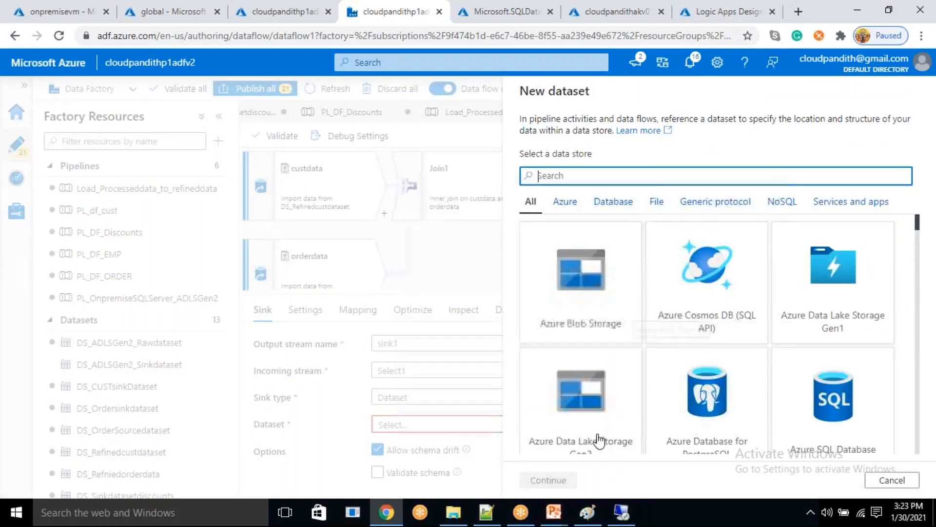
click(597, 439)
click(548, 480)
click(748, 246)
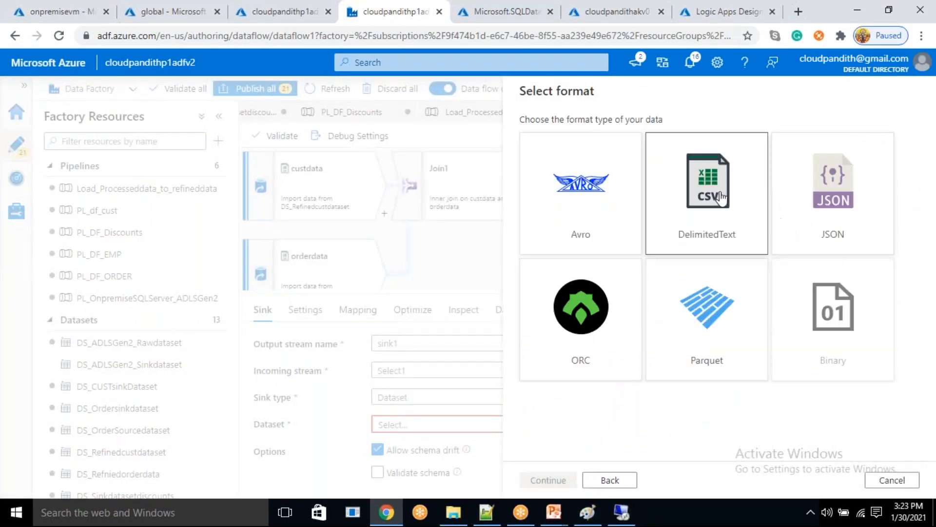
click(548, 479)
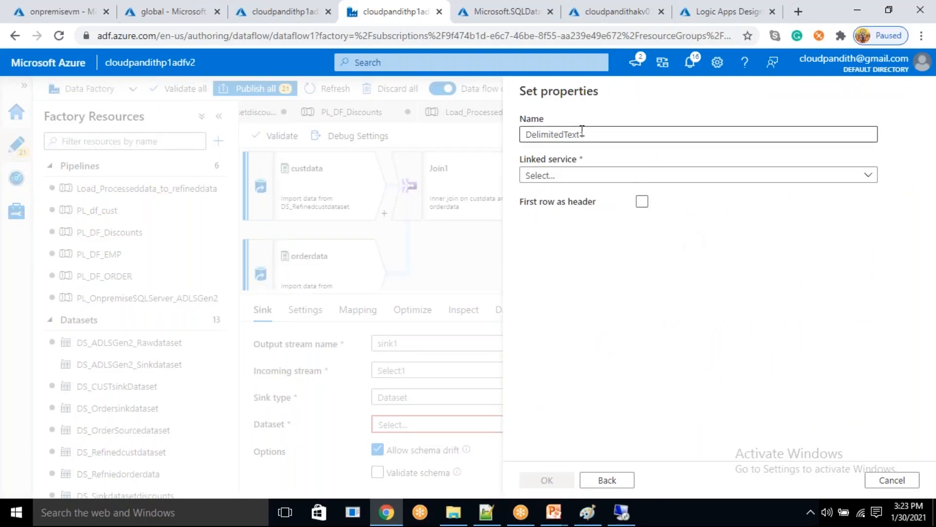
- Name the new dataset DS_fINALDATASET and assign it the linked service LS_ADLSGen2_Connection
drag(591, 132, 500, 144)
key(BackSpace)
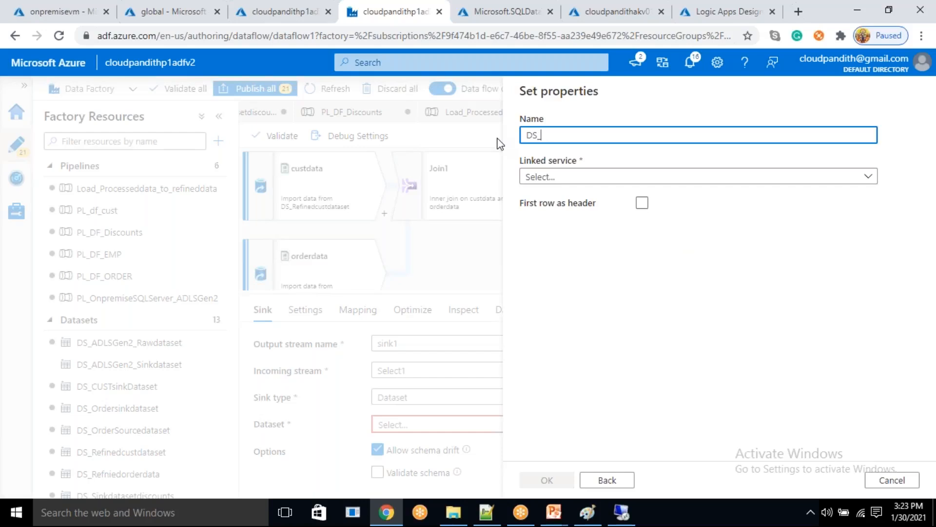
text(DS_fINALDATASET)
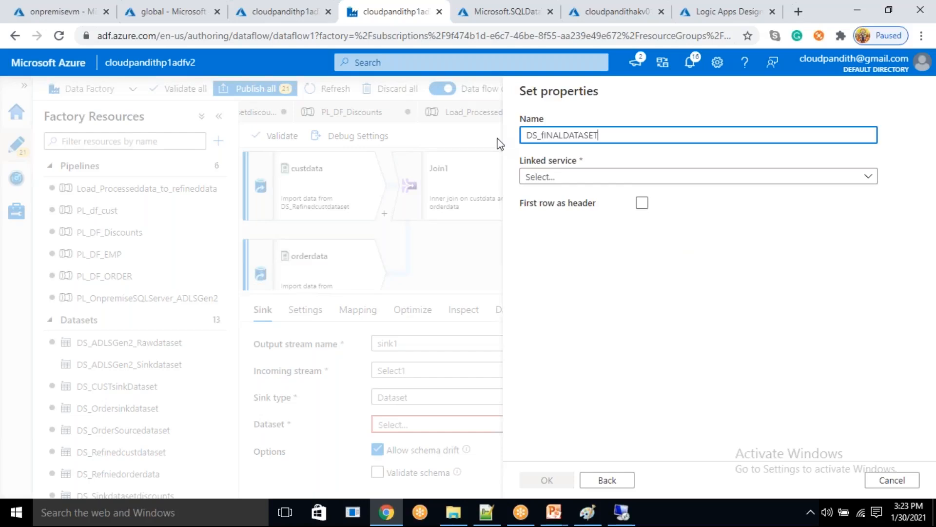
click(558, 178)
click(590, 263)
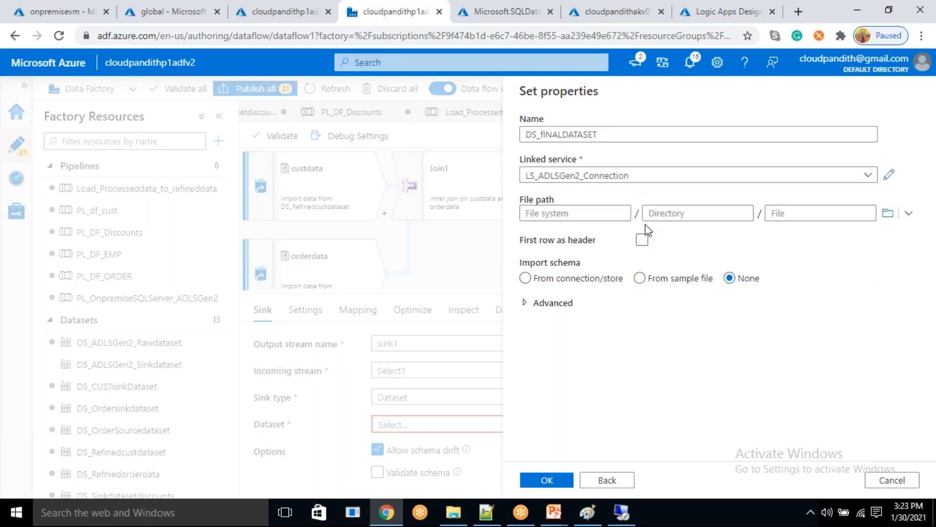
- Set the dataset's file path to global/refineddata, treat the first row as header, and create the dataset
click(884, 216)
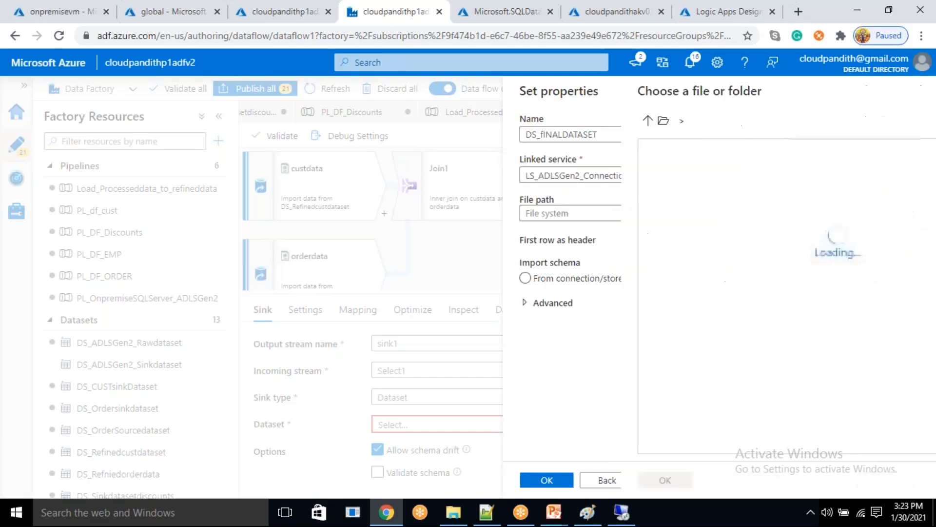
double_click(591, 175)
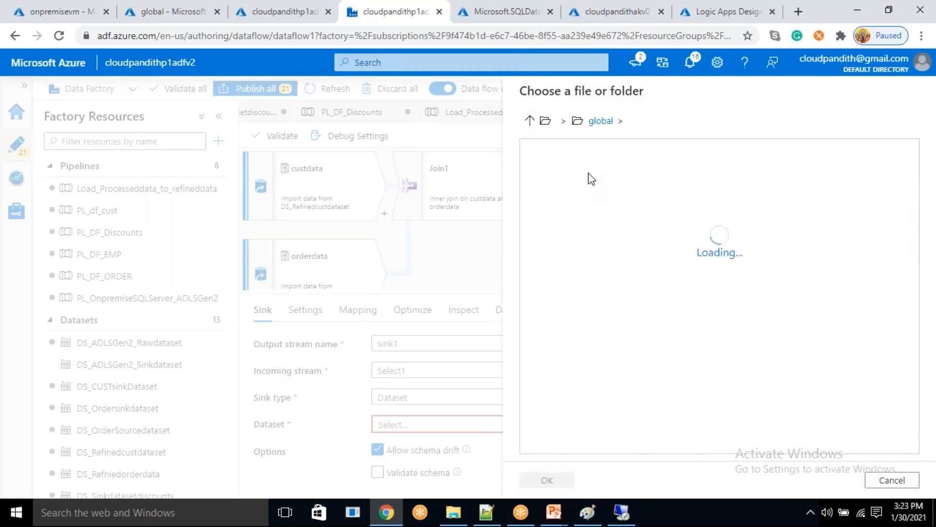
double_click(597, 207)
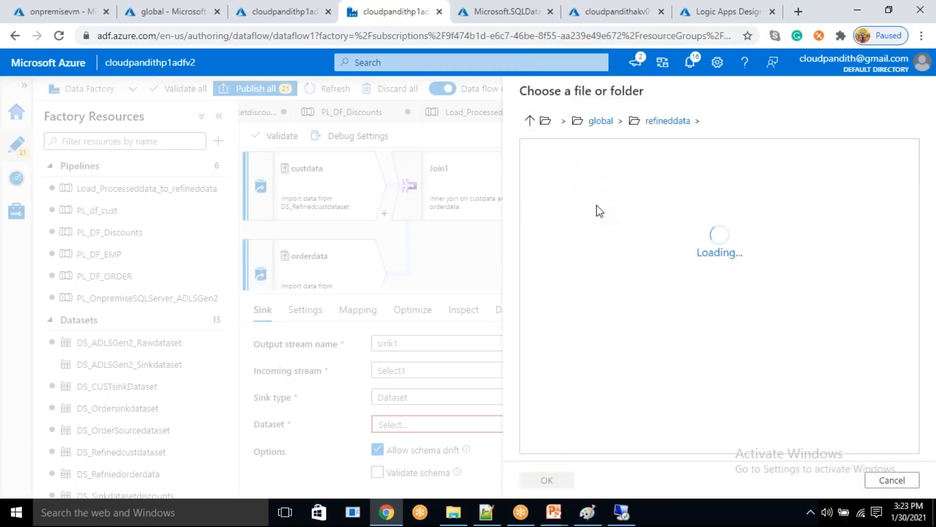
click(570, 481)
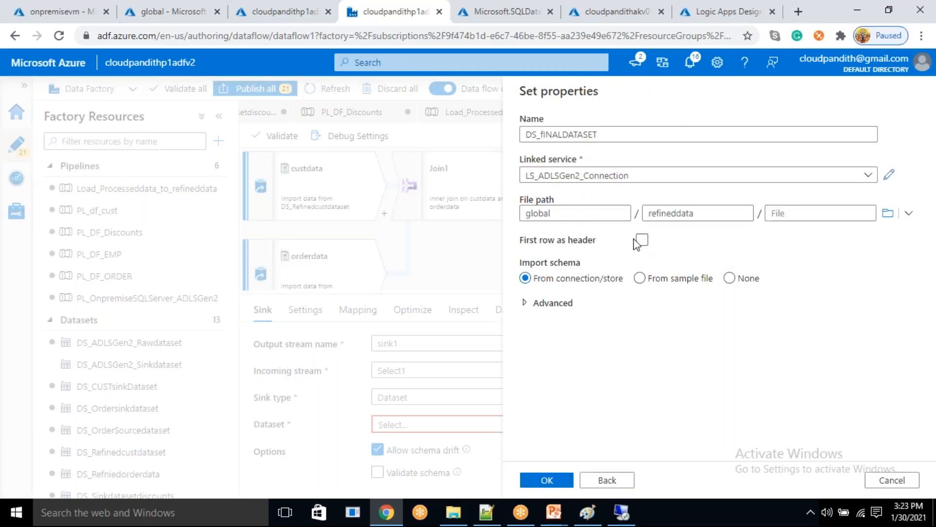
click(641, 239)
click(564, 479)
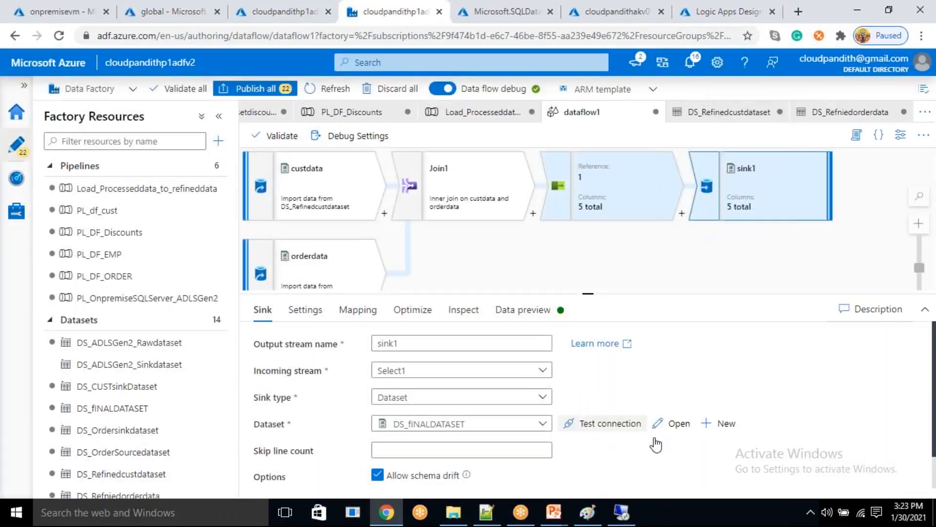
- Open the sink's DS_fINALDATASET dataset and add a String parameter named PARAMDATE
click(678, 423)
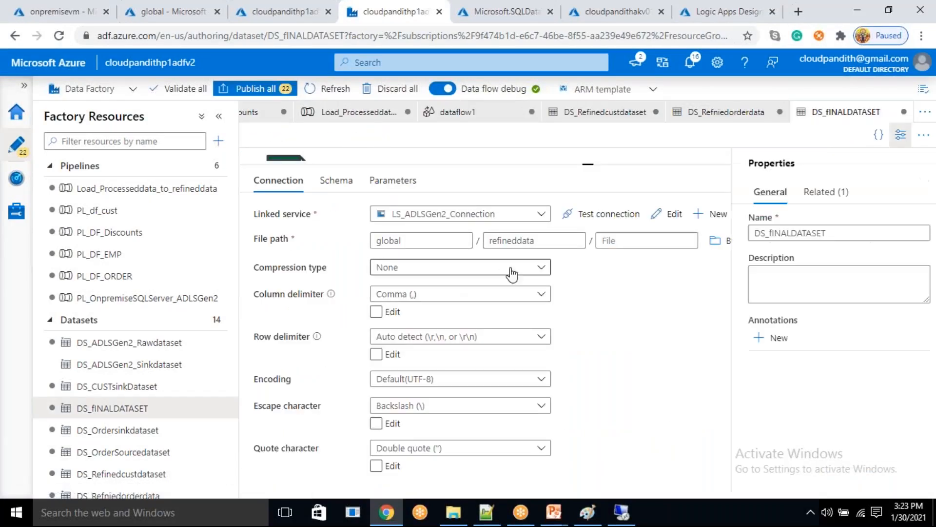
click(393, 180)
click(287, 215)
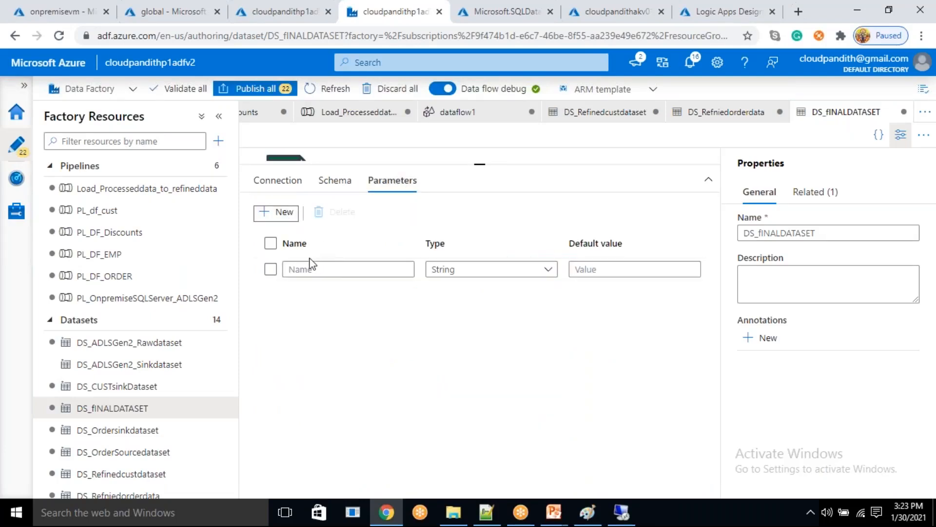
click(303, 269)
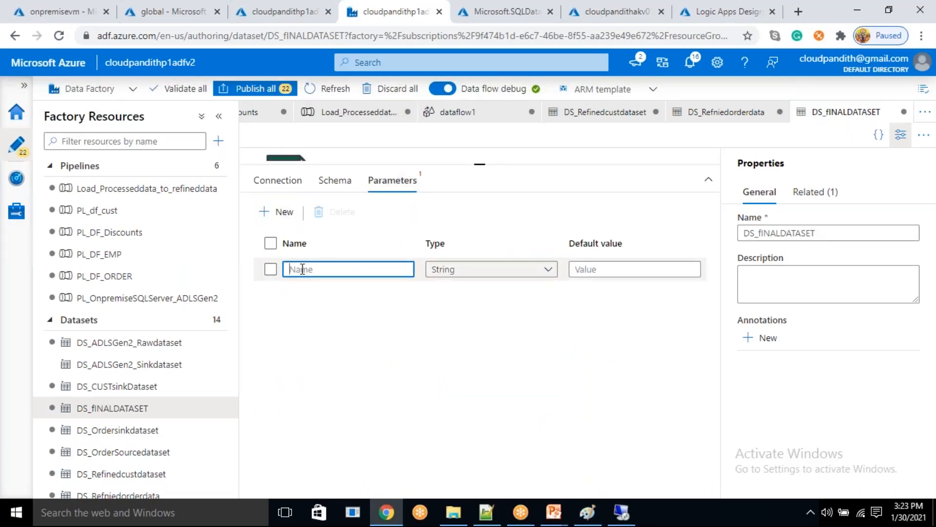
text(DATE)
text(PARAM)
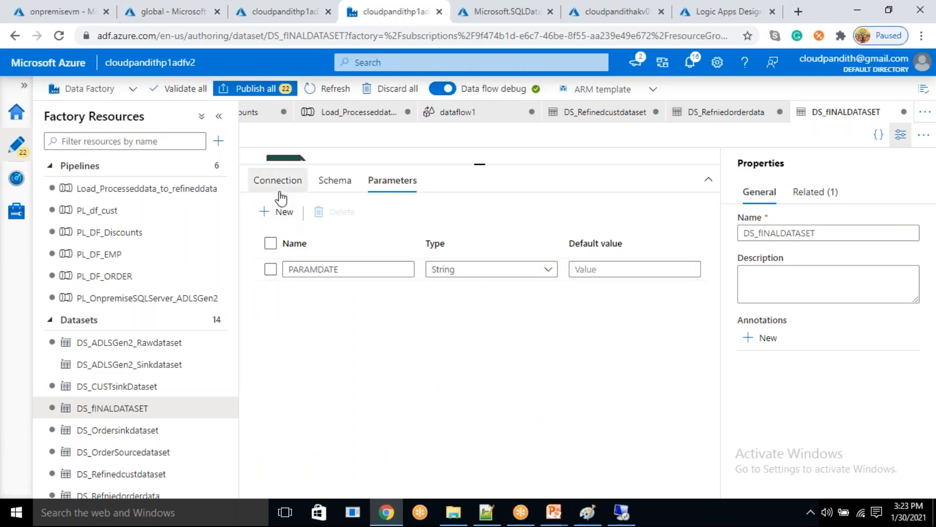
- Enter refineddata/dimcust/ as dynamic content for the directory in the DS_fINALDATASET file path
click(278, 180)
click(541, 262)
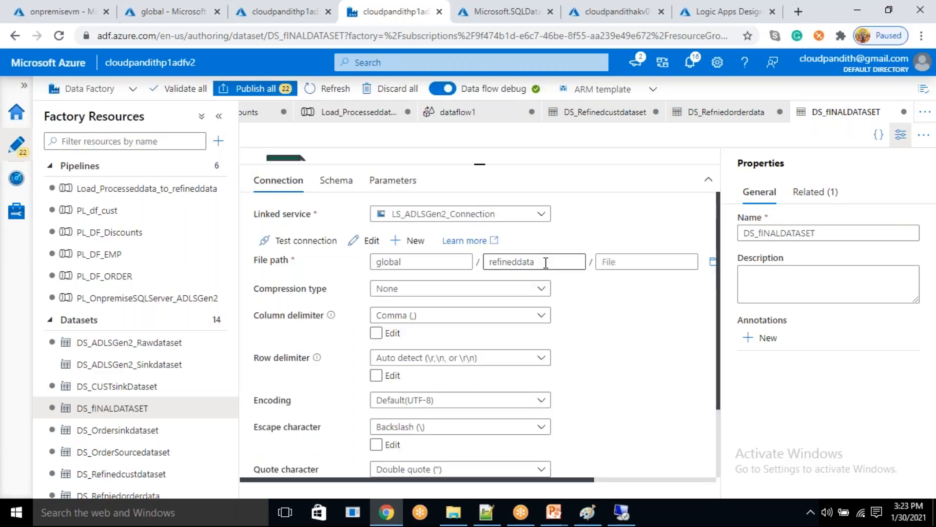
click(529, 282)
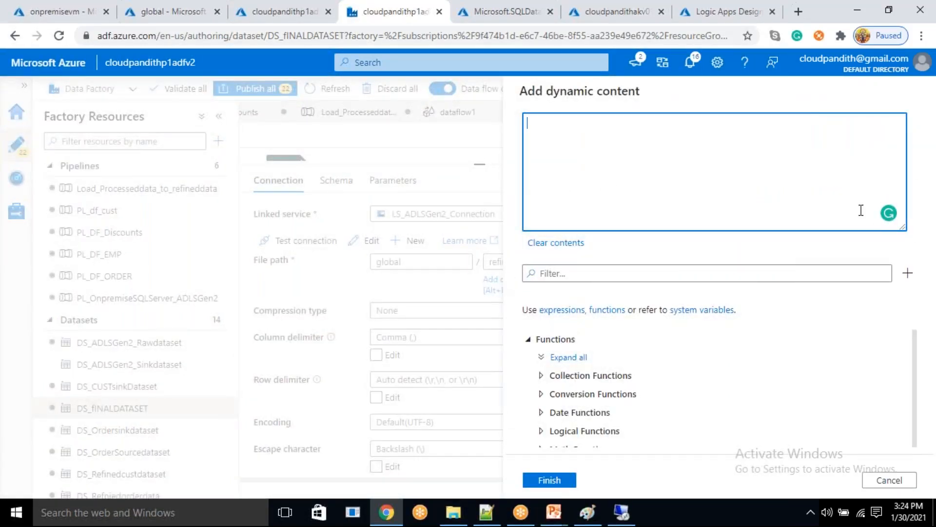
click(888, 480)
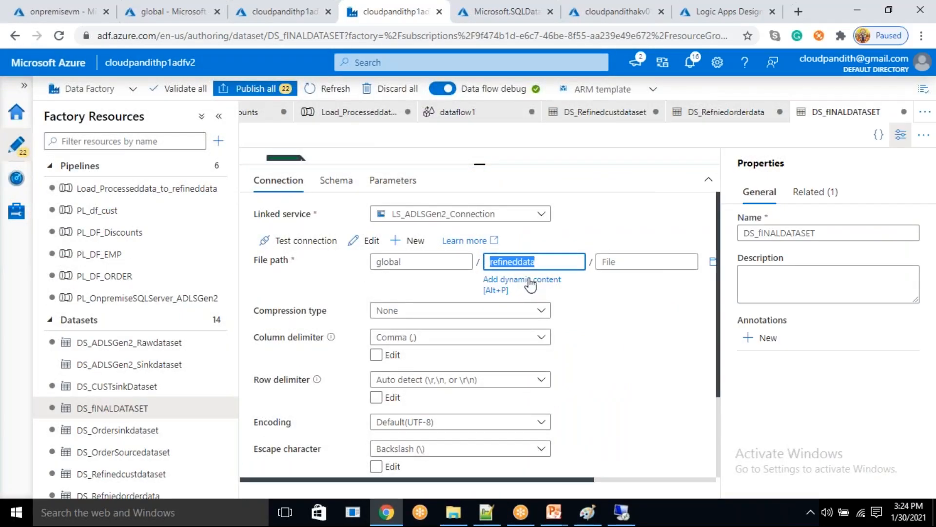
click(529, 282)
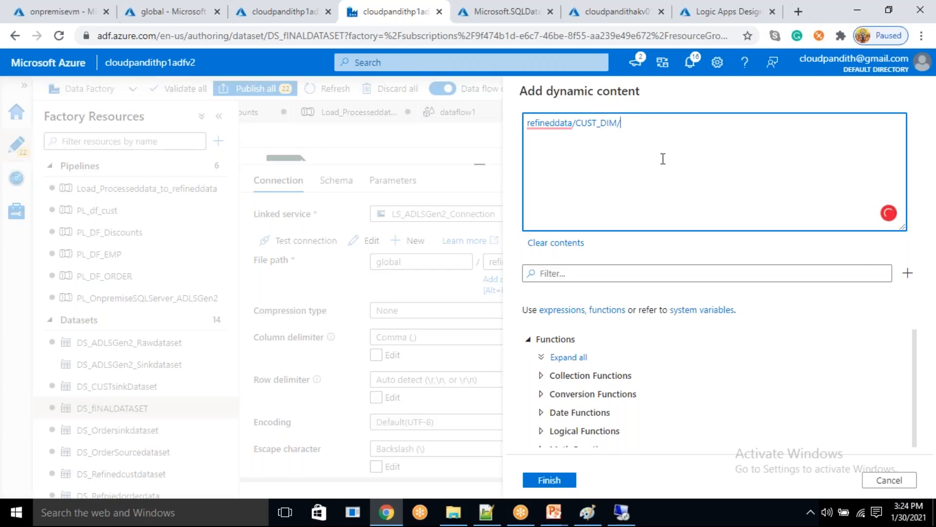
key(BackSpace)
key(BackSpace)
key(BackSpace)
key(BackSpace)
text(dimcust)
click(590, 272)
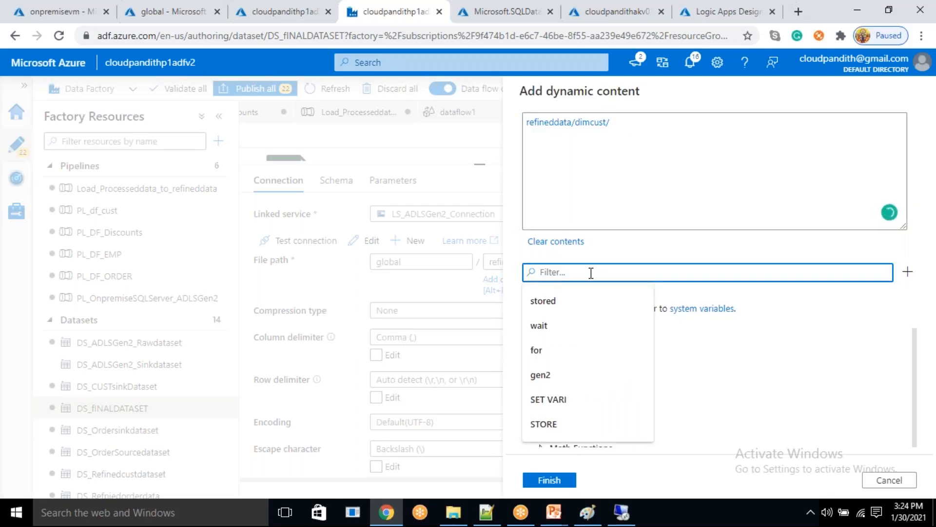
text(format)
double_click(537, 275)
key(BackSpace)
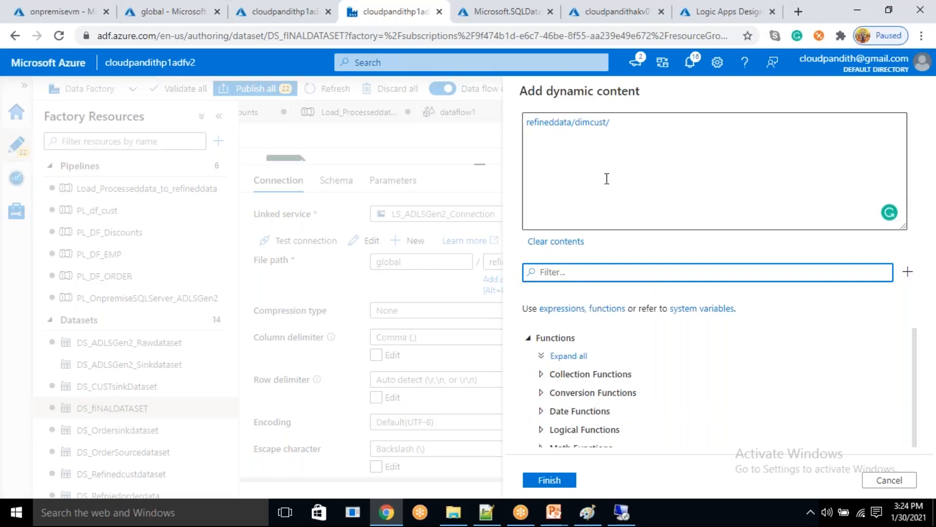
- Finish the dynamic content and apply refineddata/dimcust/ as the dataset's directory
click(601, 126)
double_click(601, 126)
click(616, 125)
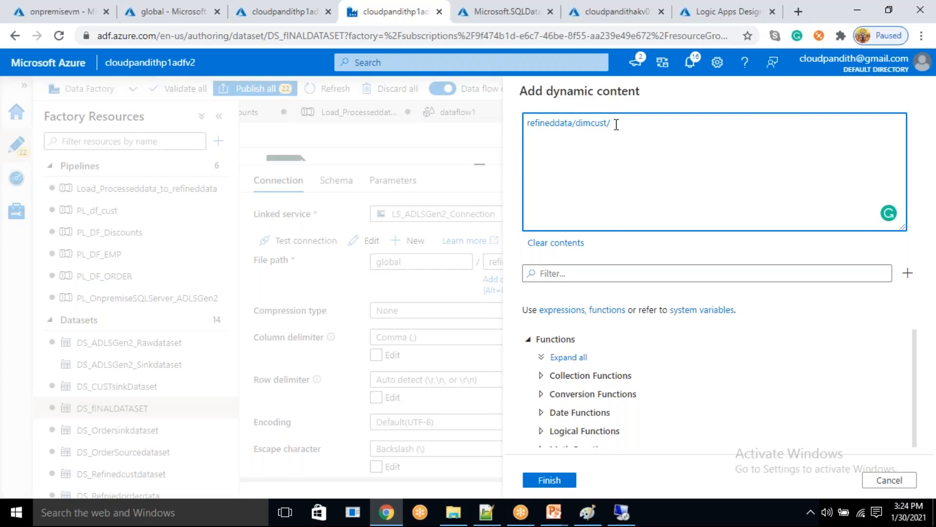
click(568, 481)
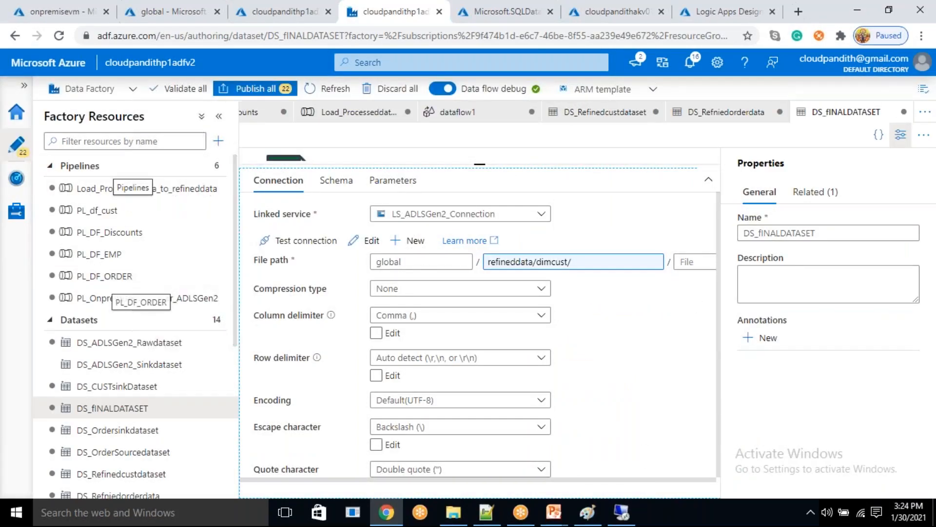
- Review the transformation chain in dataflow1 and open the Load_Processeddata_to_refineddata pipeline
click(475, 113)
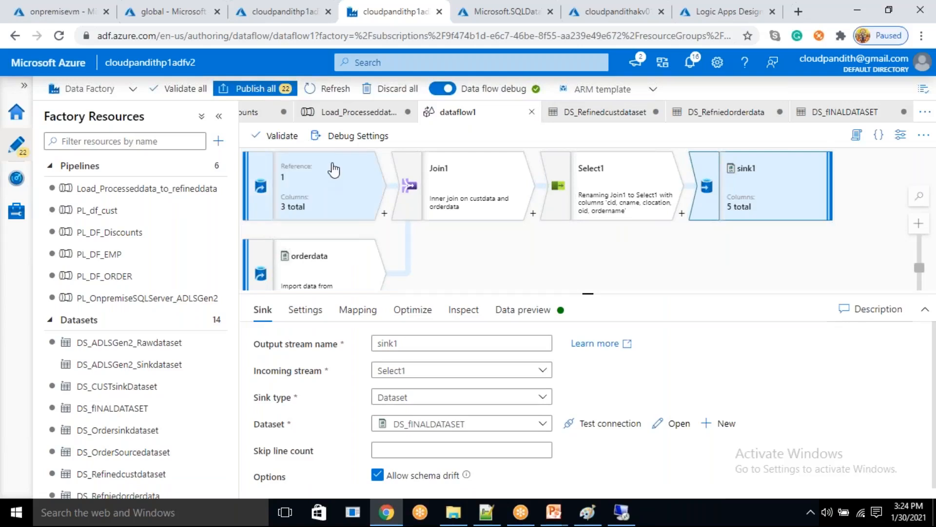
drag(301, 186, 334, 212)
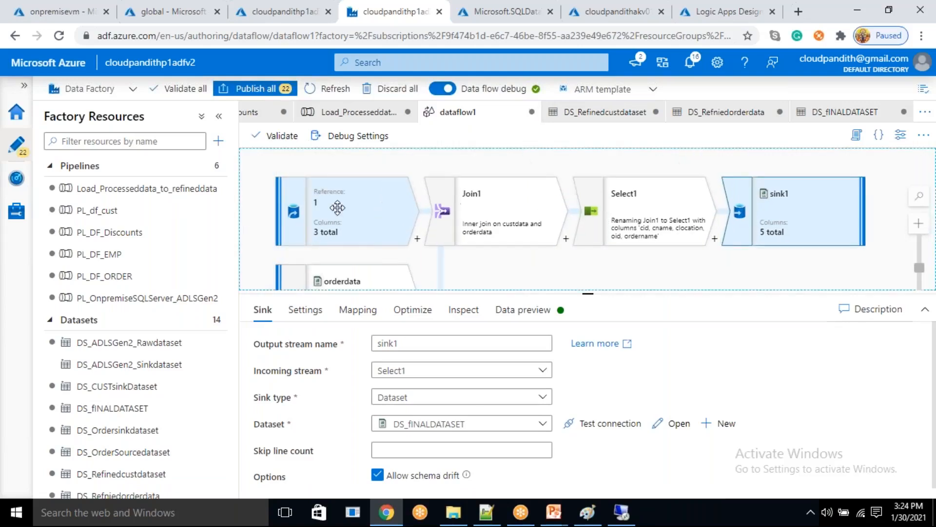
click(342, 120)
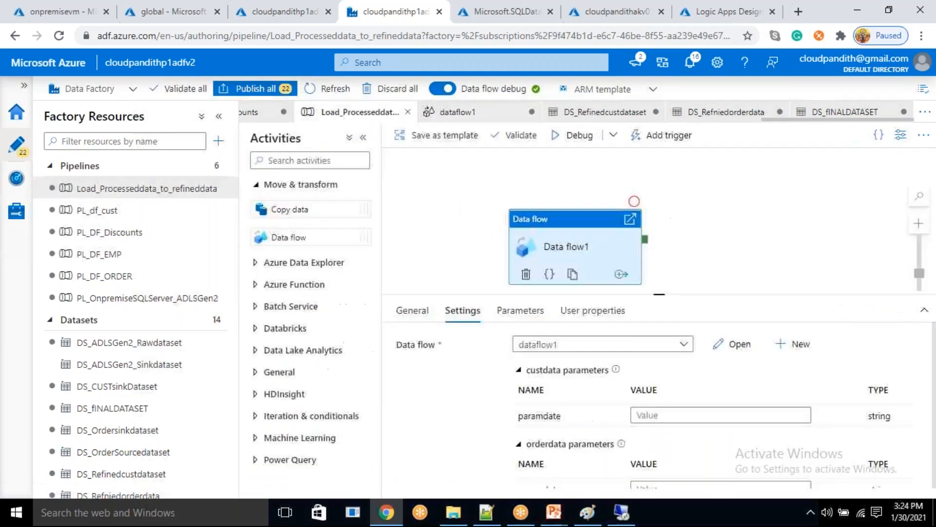
- Switch to the storage account's global container in the Azure portal and inspect the refineddata folder
click(283, 7)
click(193, 9)
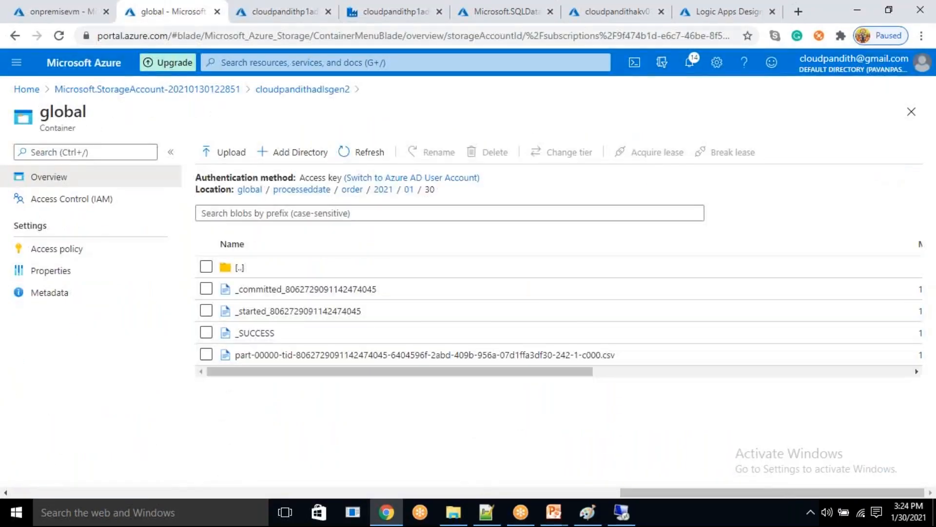
click(250, 190)
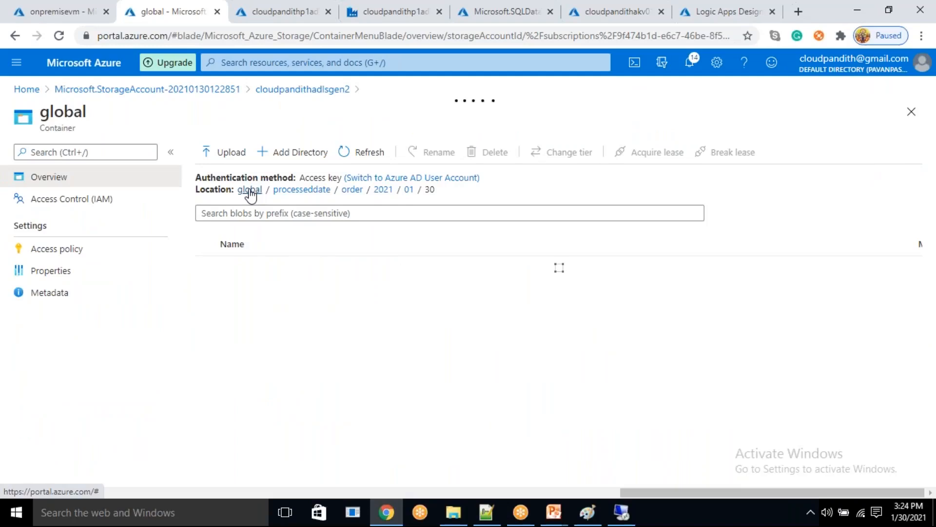
click(259, 307)
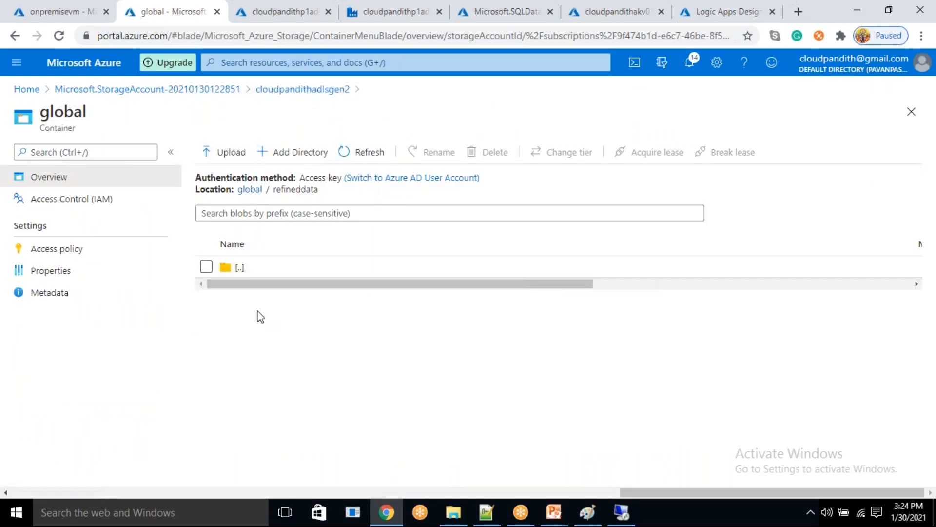
- Switch back to Data Factory, try to debug the Load_Processeddata_to_refineddata pipeline, and close the validation output
click(396, 18)
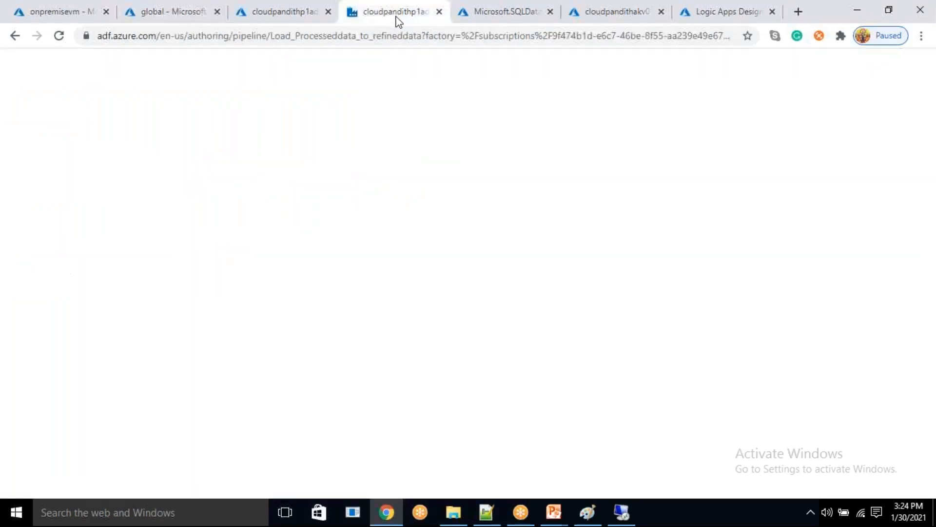
click(591, 136)
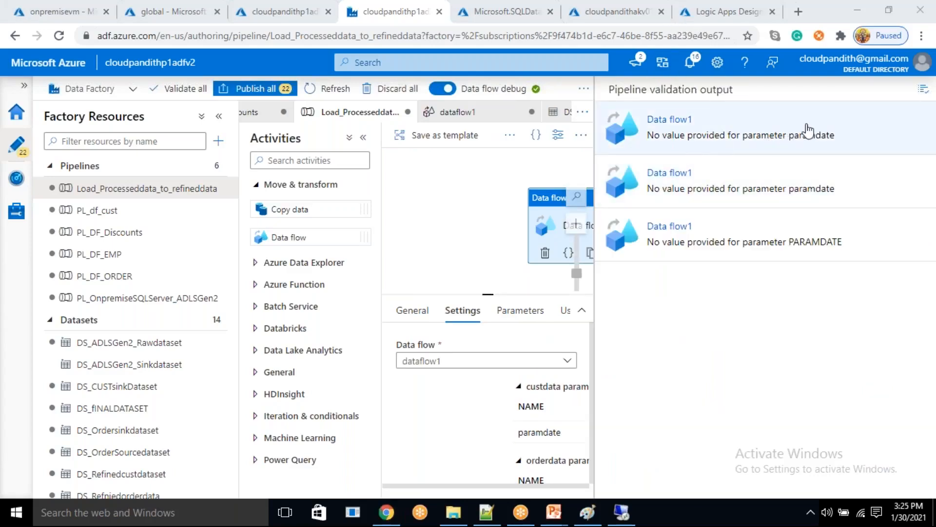
click(924, 93)
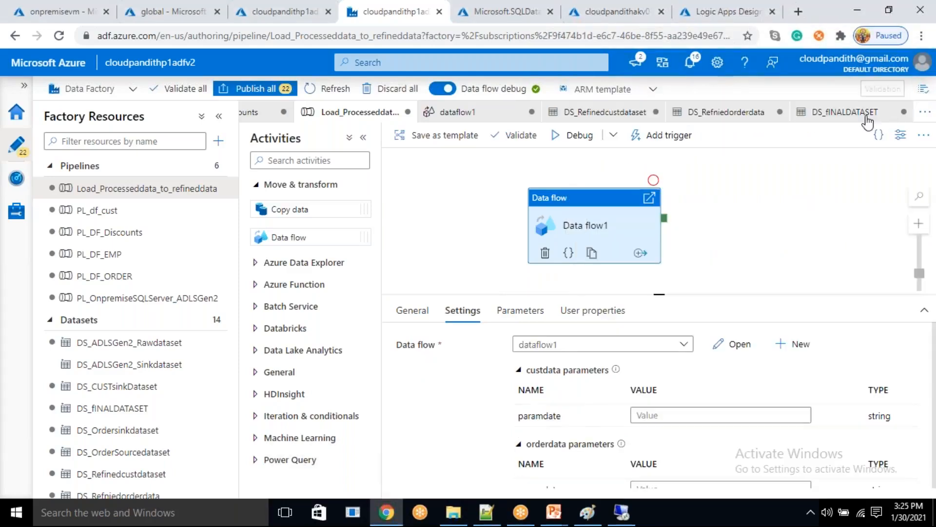
- Delete the PARAMDATE parameter from the DS_fINALDATASET dataset
click(841, 117)
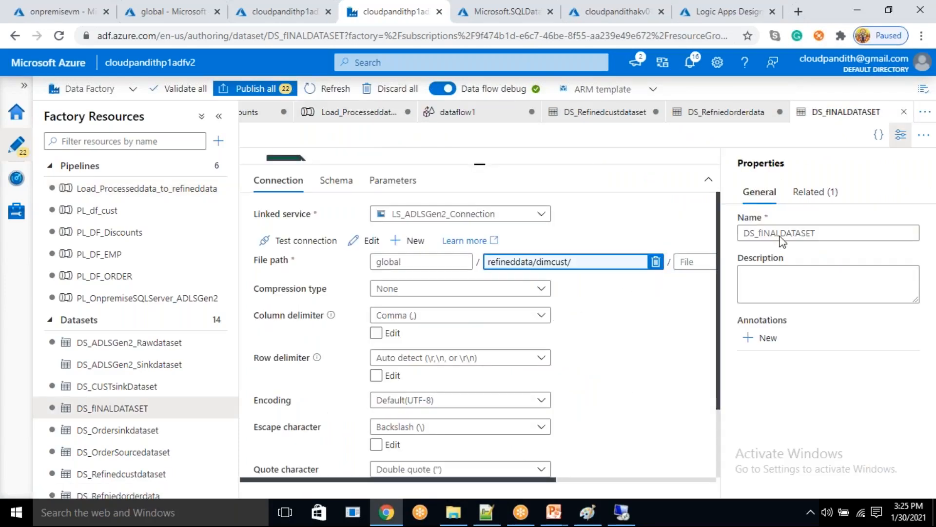
click(393, 180)
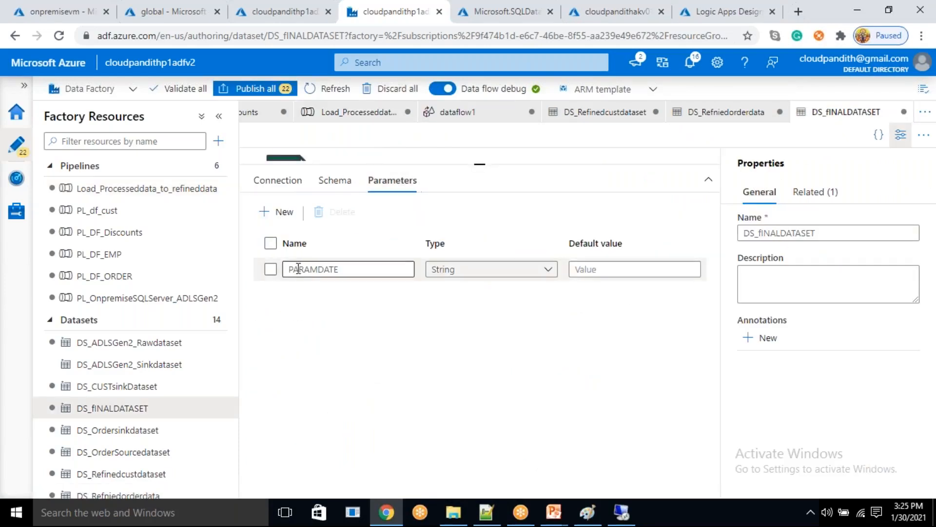
click(270, 269)
click(325, 212)
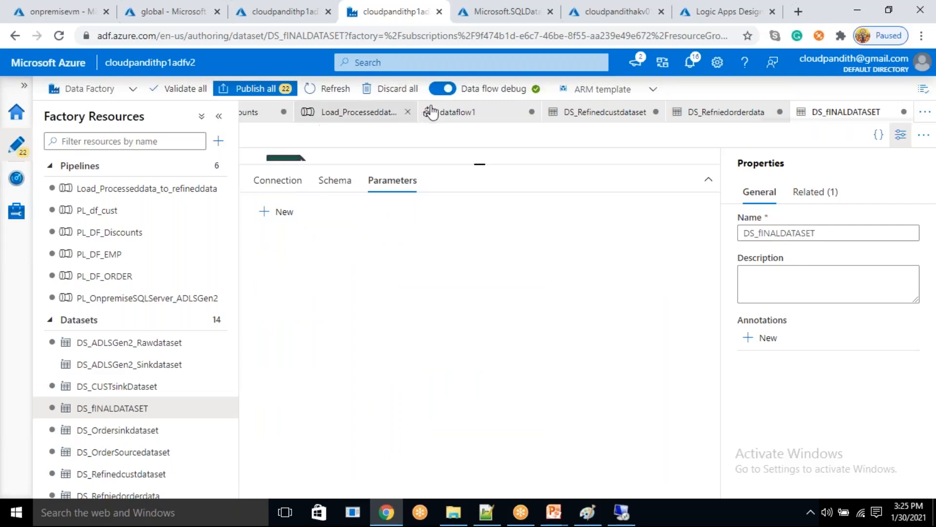
- Return to the Load_Processeddata_to_refineddata pipeline, try to debug it again, and close the validation output
click(372, 115)
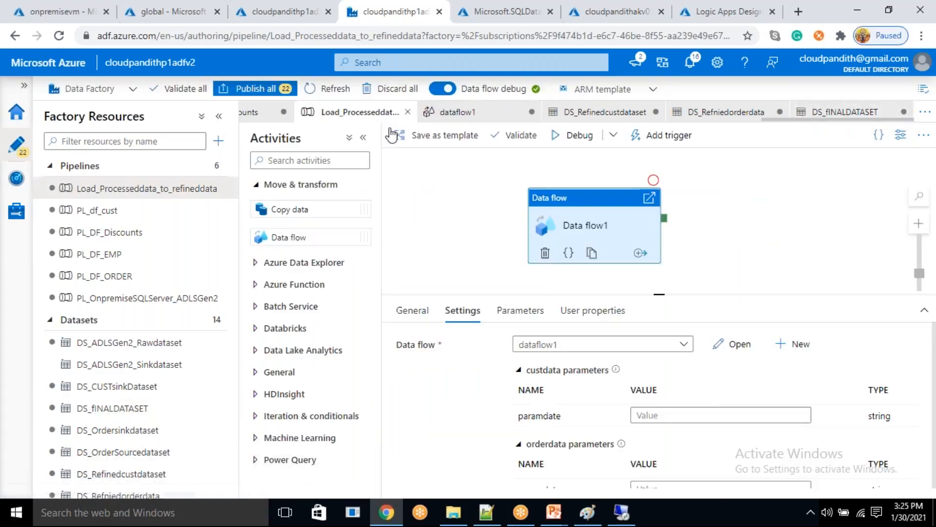
click(576, 138)
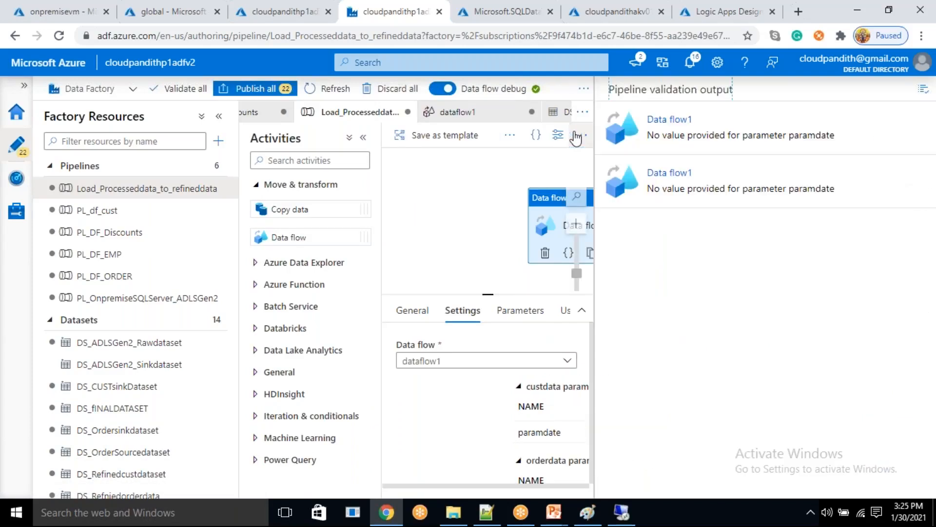
click(693, 148)
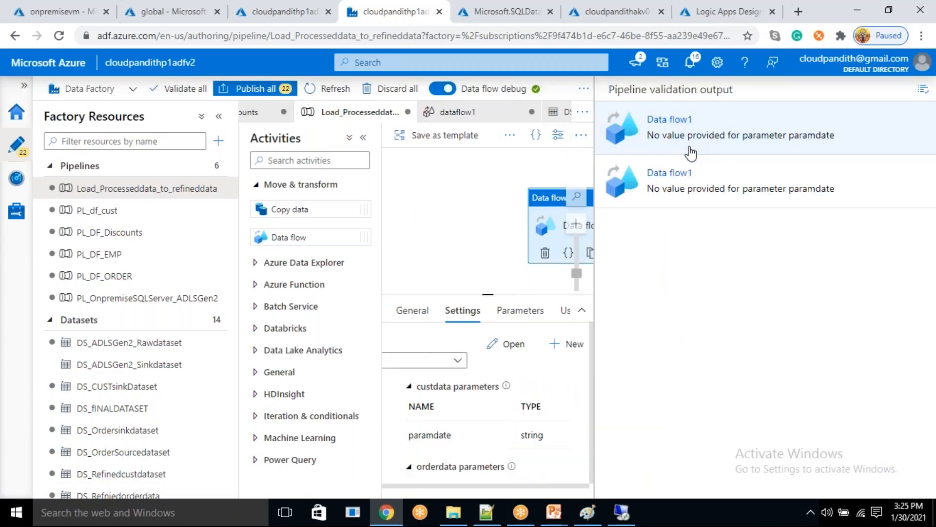
click(924, 90)
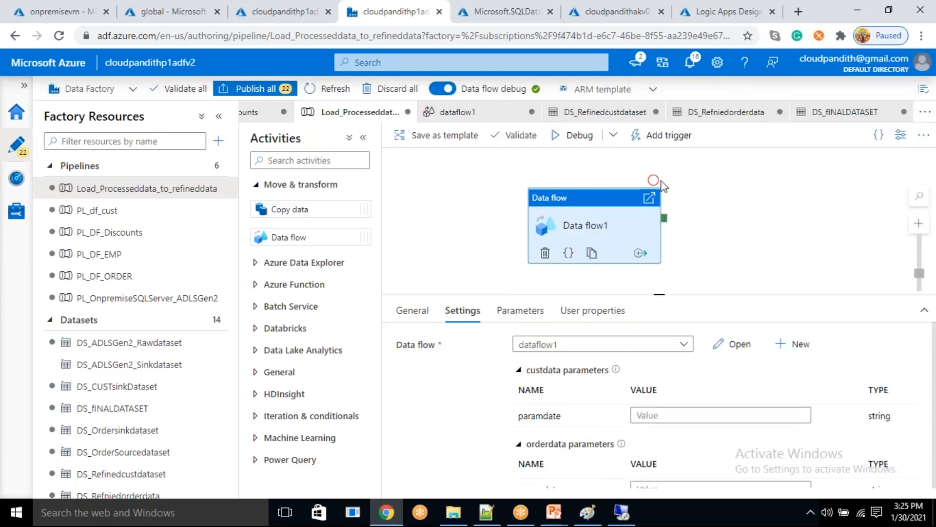
click(569, 229)
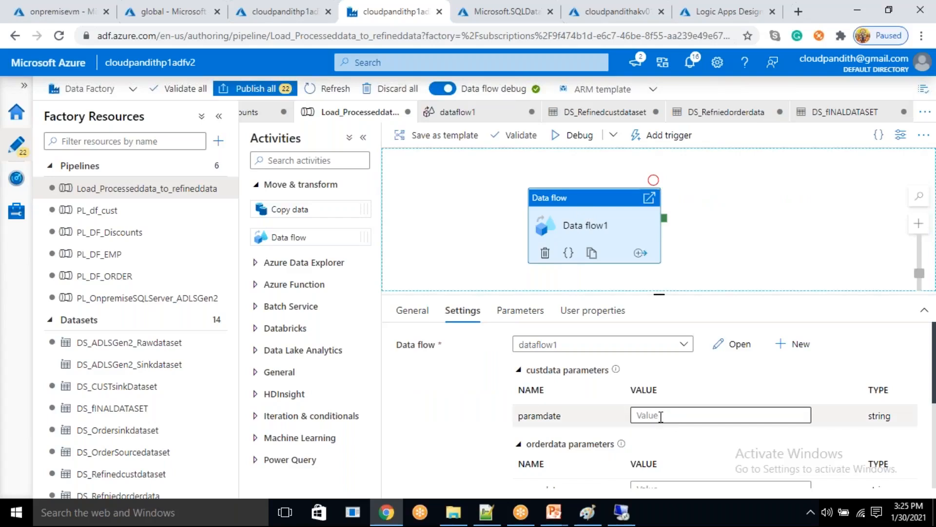
click(660, 416)
click(660, 423)
scroll(589, 408, down, 5)
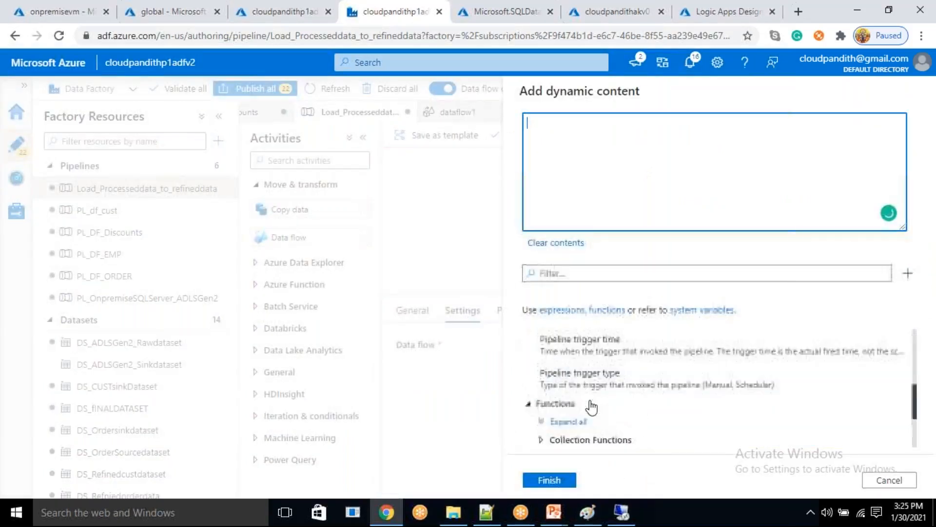
click(585, 273)
text(utcnow)
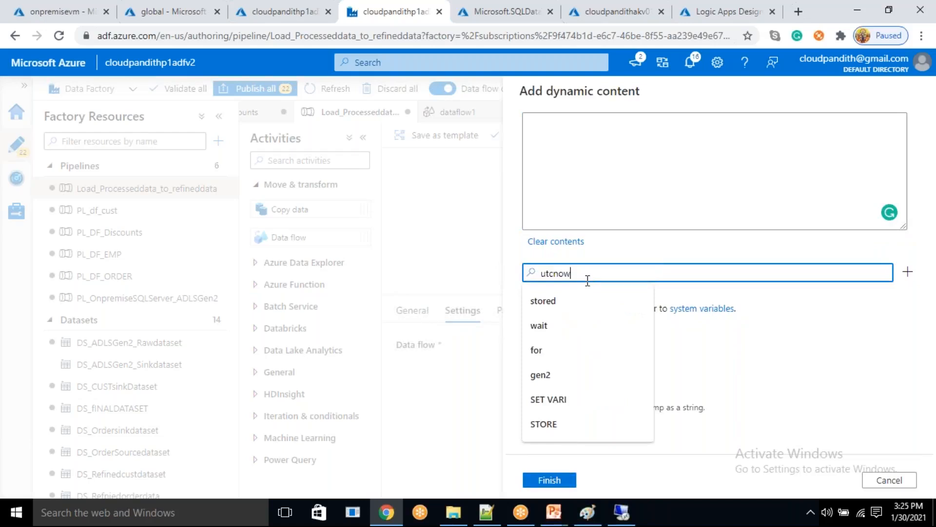
click(591, 410)
click(550, 479)
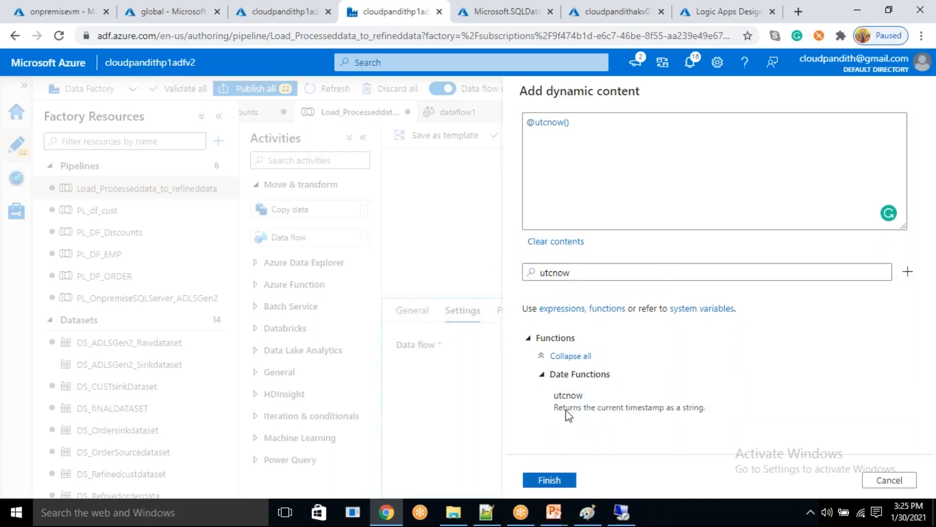
scroll(656, 354, down, 2)
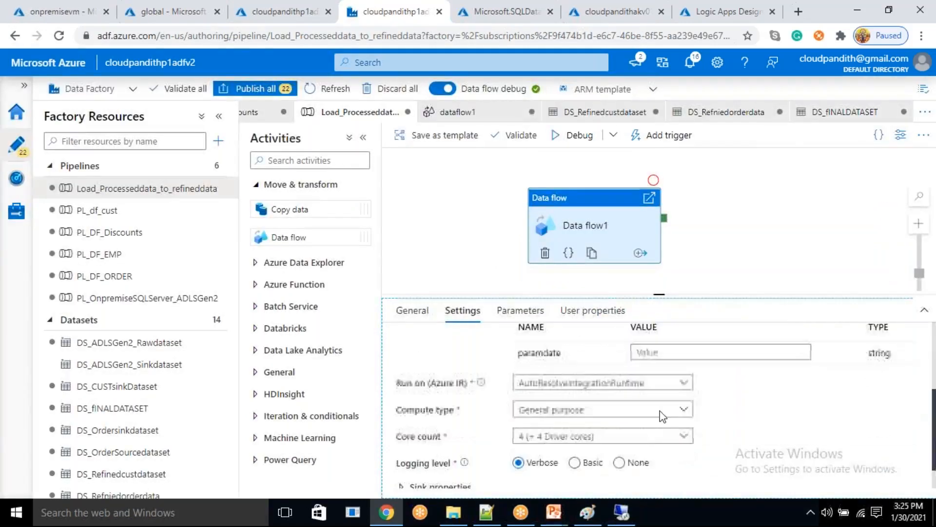
click(656, 355)
click(656, 365)
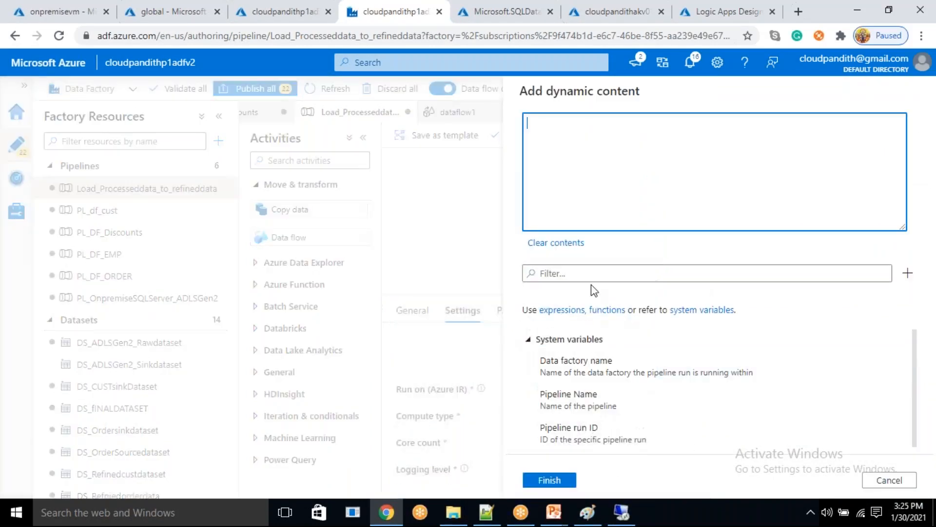
click(591, 276)
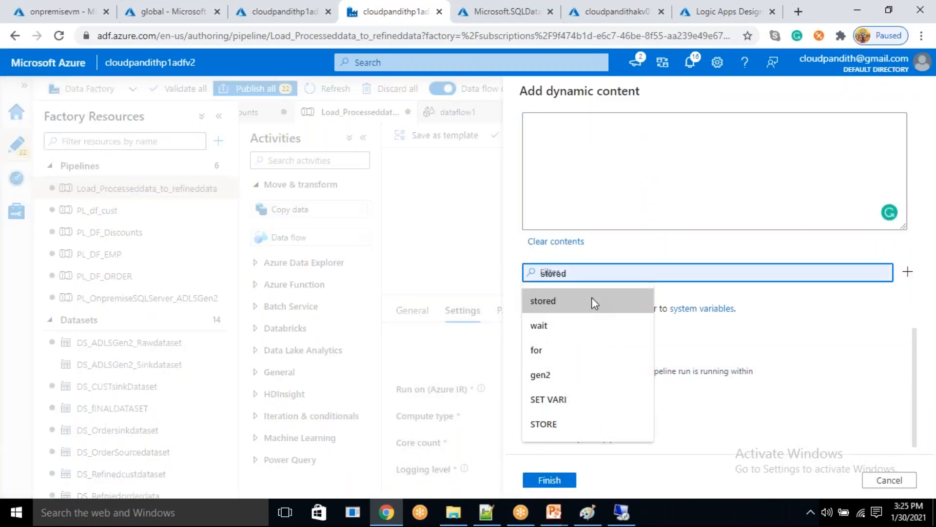
text(utcnow)
click(596, 409)
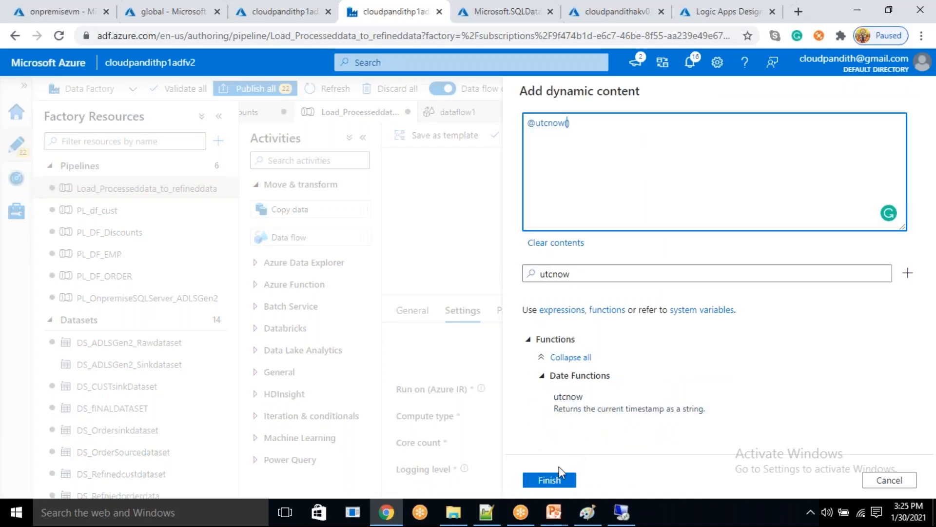
click(572, 142)
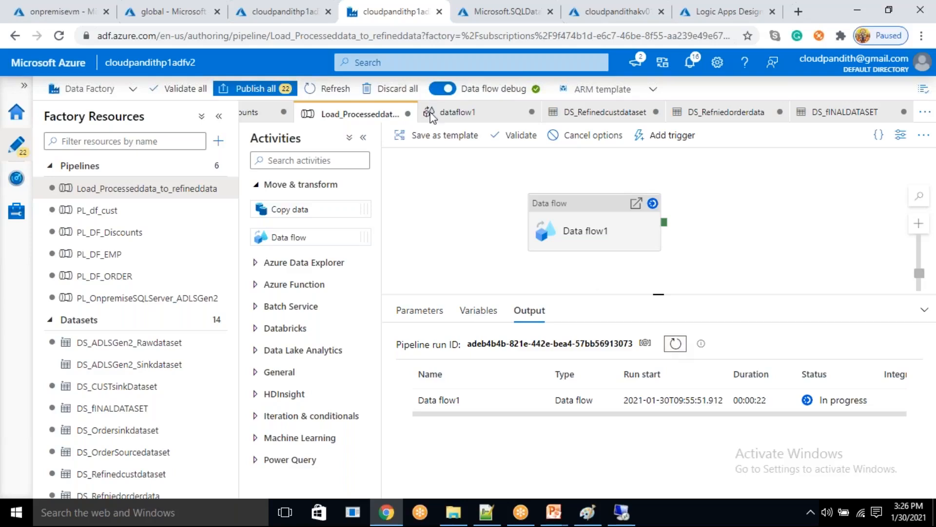
- Switch to the storage account's global container, refresh the refineddata folder, and inspect the files inside dimcust
click(215, 8)
click(364, 154)
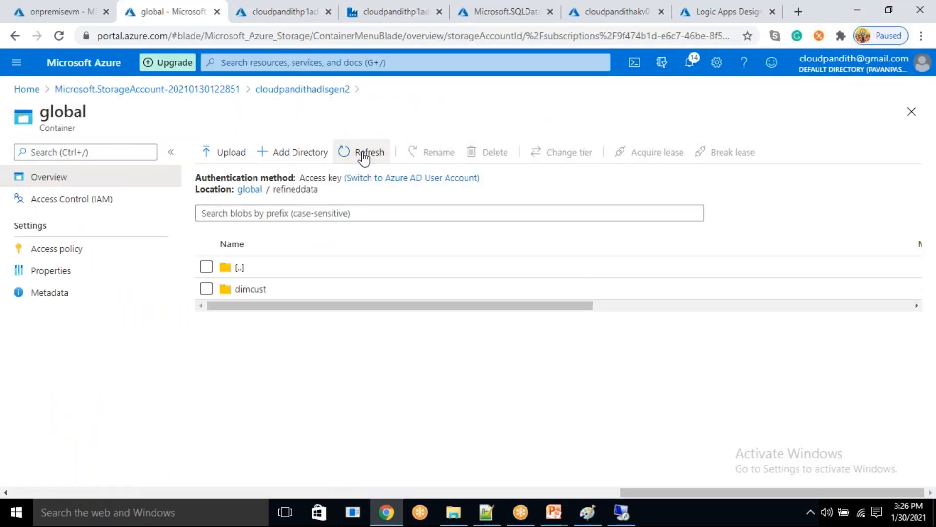
click(277, 286)
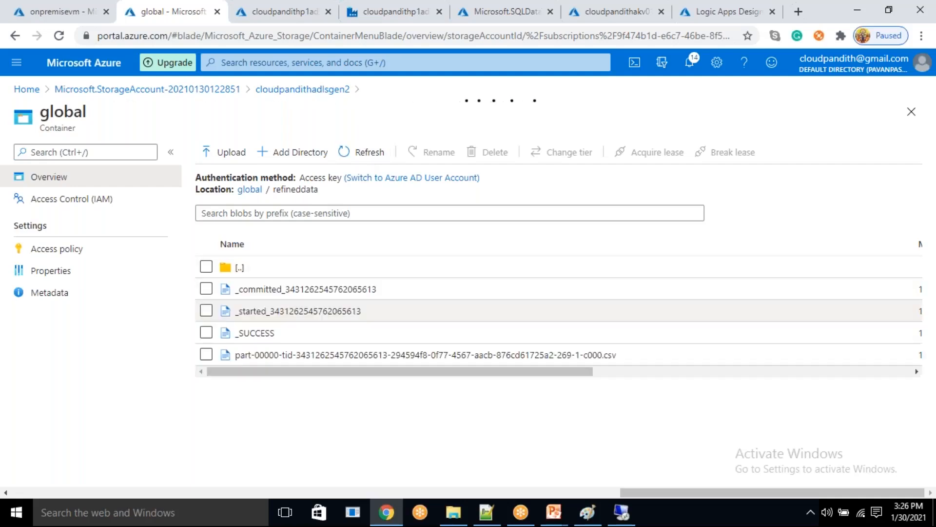
click(599, 9)
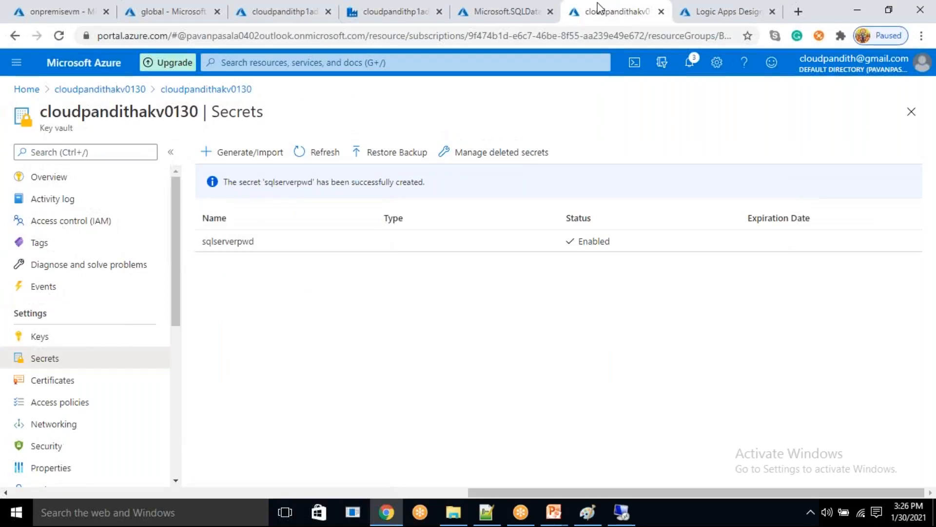
- Switch back to Data Factory and publish all pending changes to the live environment
click(376, 2)
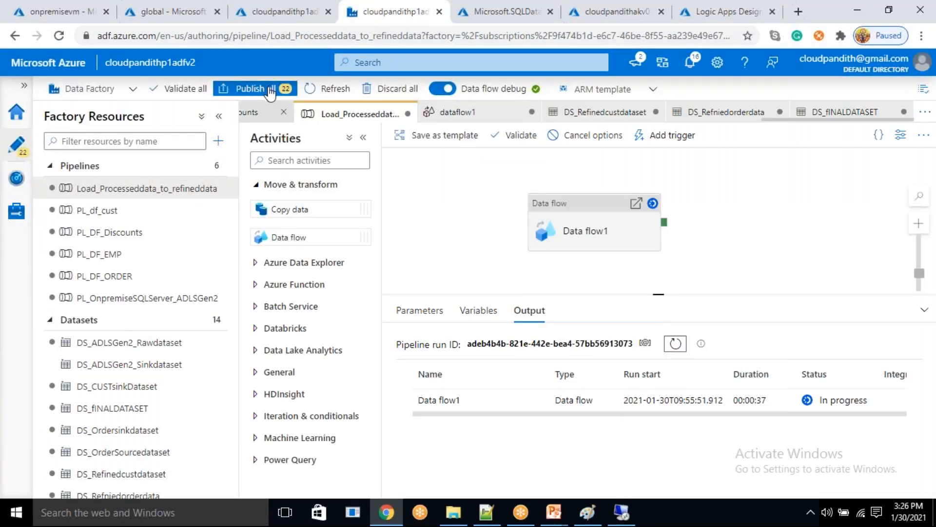
click(270, 91)
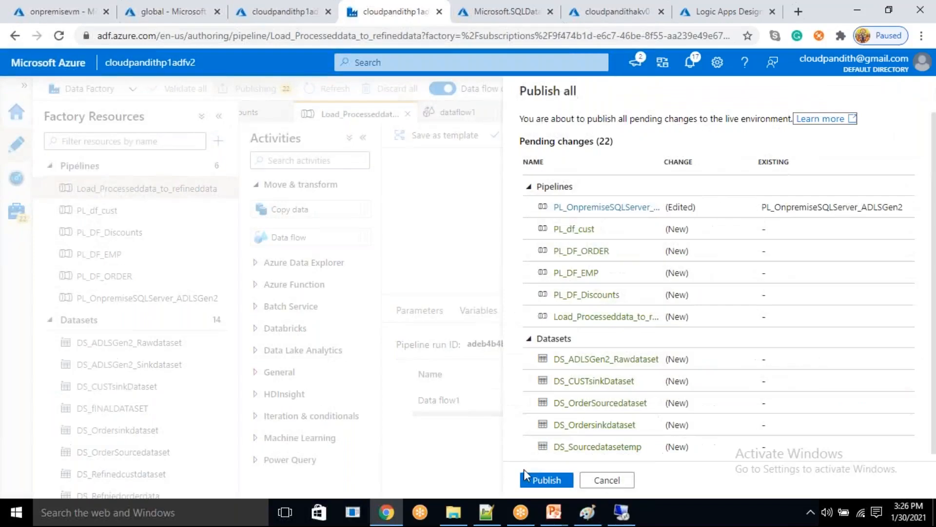
click(537, 481)
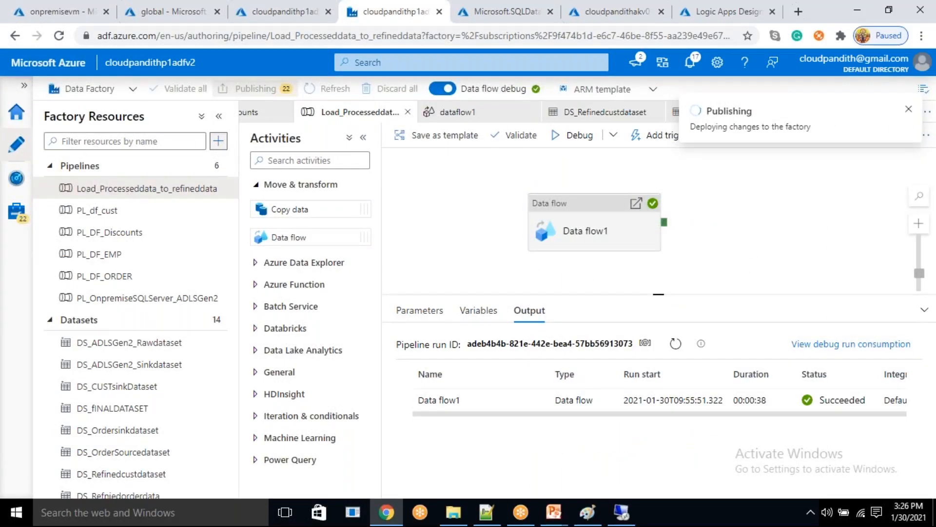
- Create a new pipeline named Load_Refnied_to_SQLDW, dismiss the publishing notification, and hide the pipeline's properties
click(218, 141)
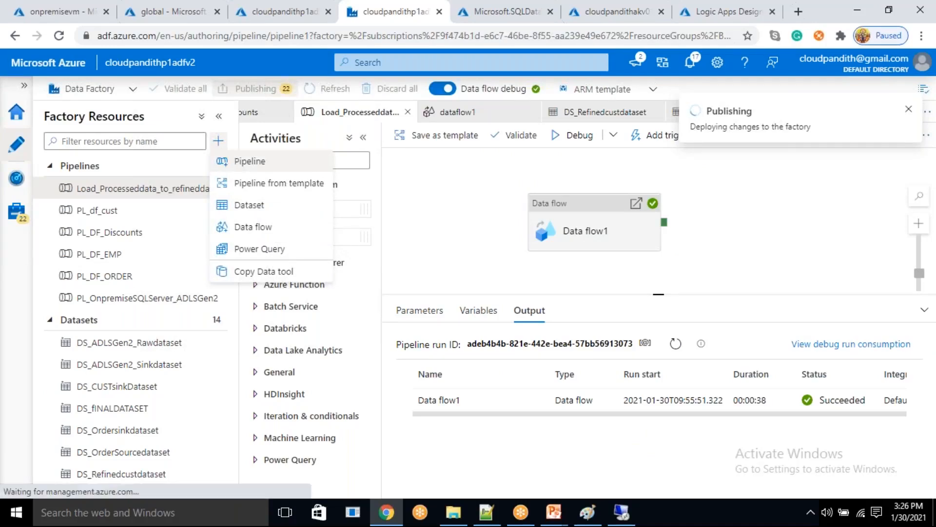
click(228, 165)
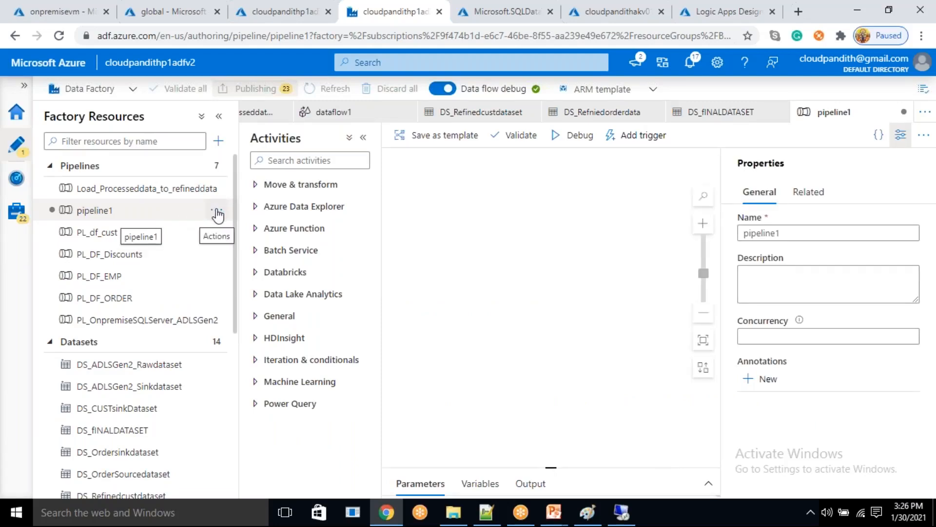
drag(796, 232, 750, 224)
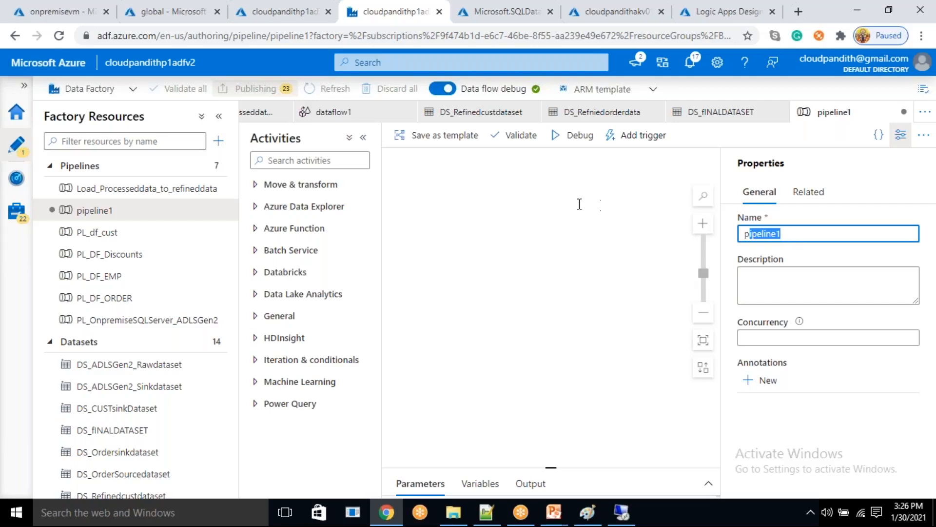
text(Load_Refnied_to_SQLDW)
key(ctrl+a)
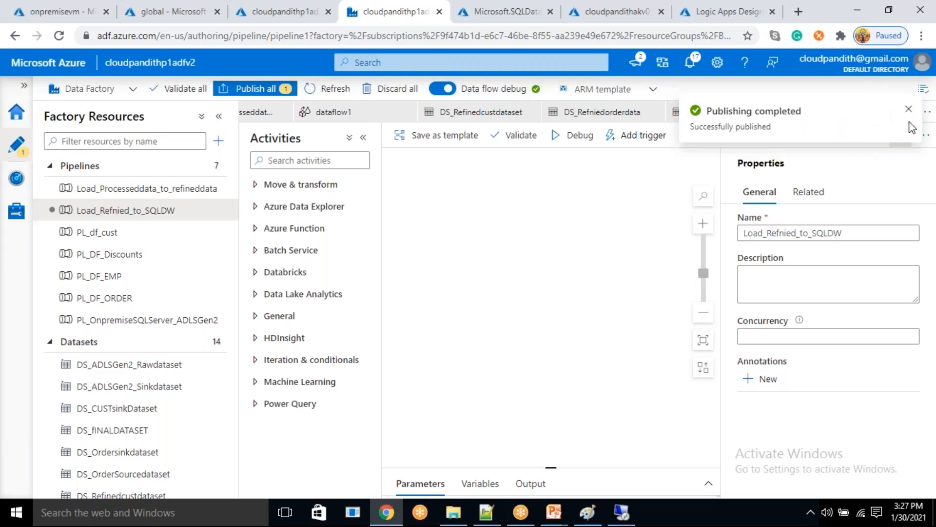
click(908, 109)
click(900, 135)
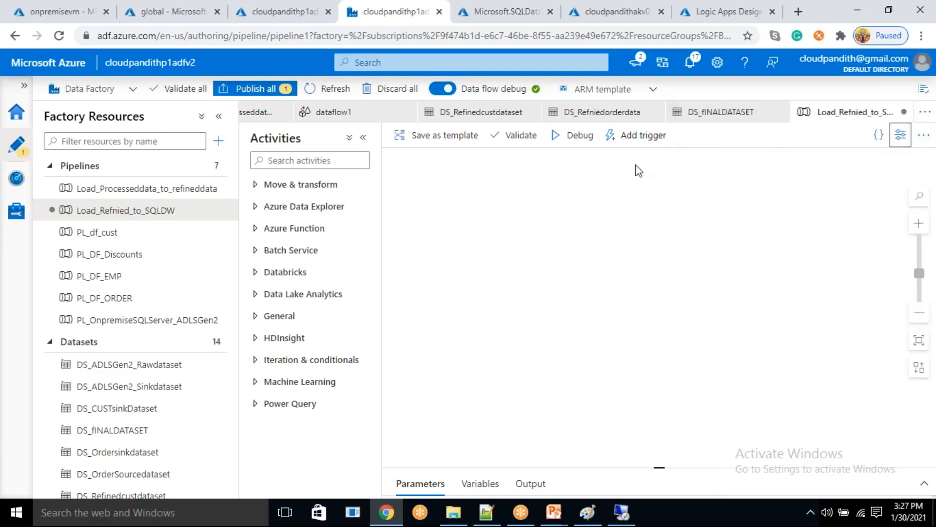
- Add a Copy data activity to the Load_Refnied_to_SQLDW pipeline canvas and select it for configuration
click(318, 185)
drag(290, 209, 625, 257)
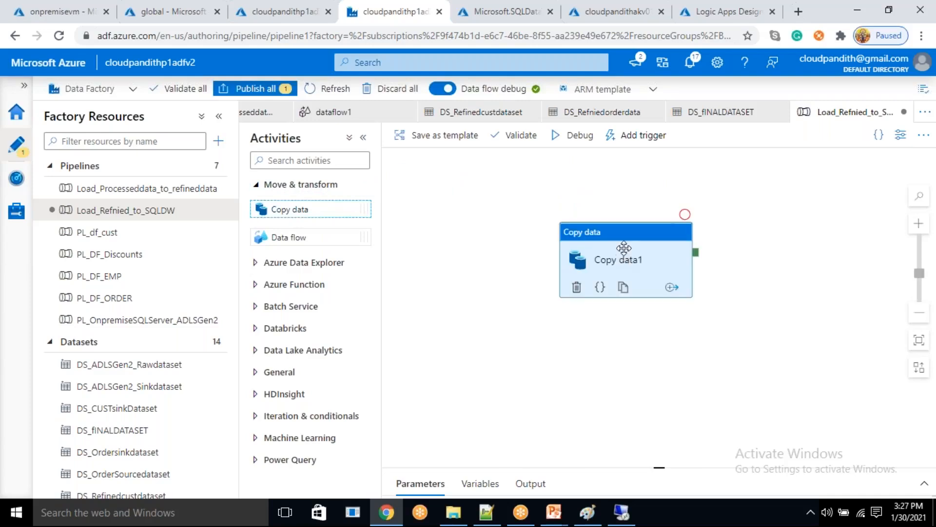
click(625, 256)
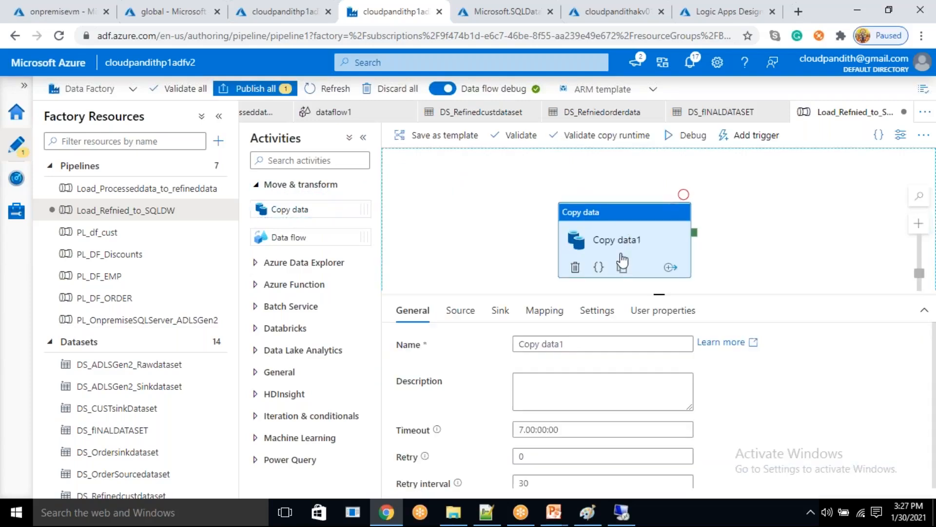
- Start a new source dataset for the Copy data activity using Azure Data Lake Storage Gen2 and the DelimitedText format
click(460, 310)
click(723, 344)
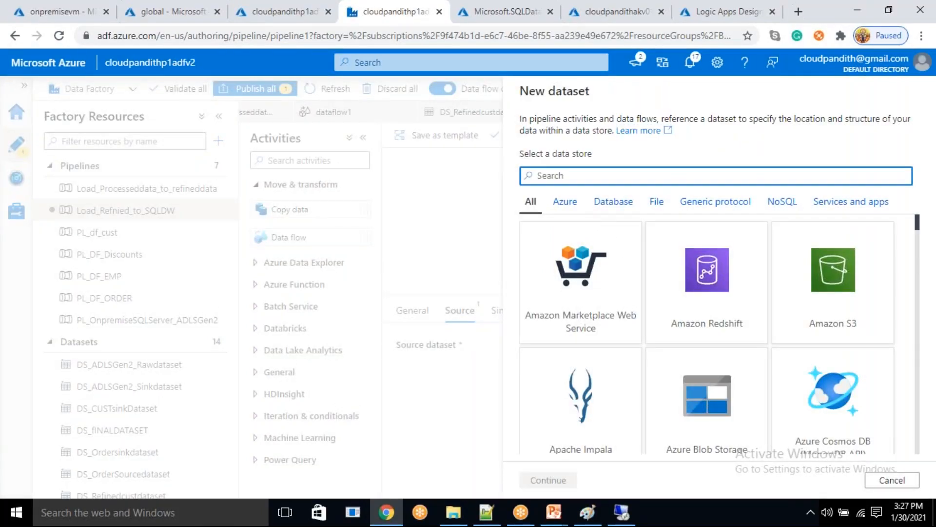
text(gen2)
click(598, 312)
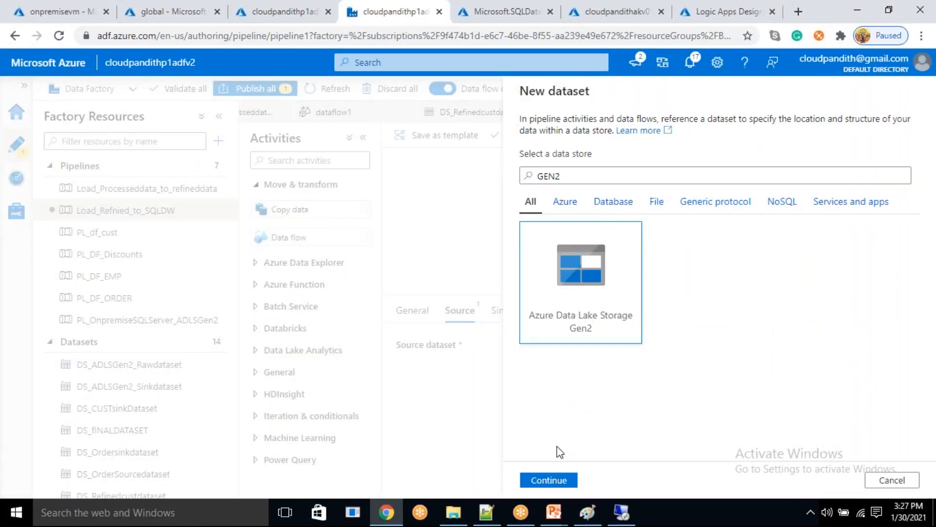
click(548, 480)
click(806, 215)
click(548, 480)
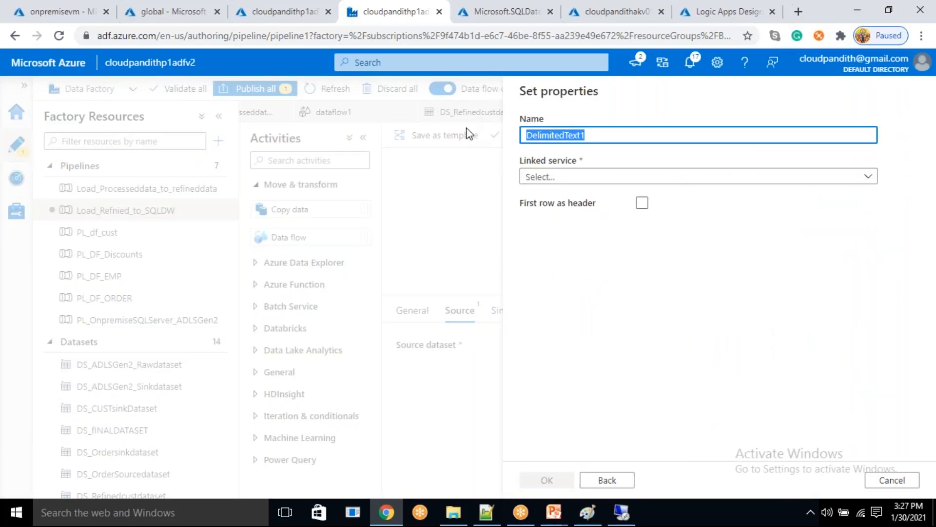
text(sOURCEDATASET)
key(Home)
text(ds_)
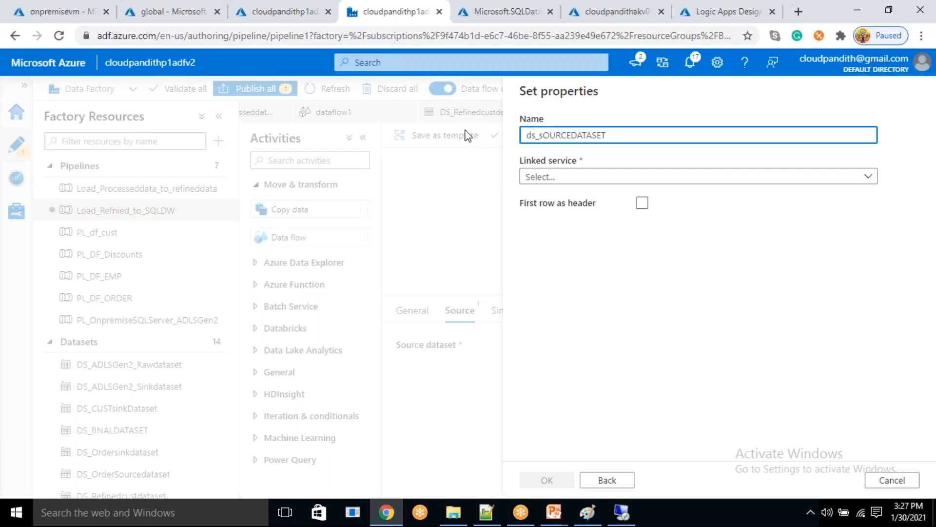
key(ctrl+a)
text(ds_sOURCEDATASET)
key(ctrl+a)
key(BackSpace)
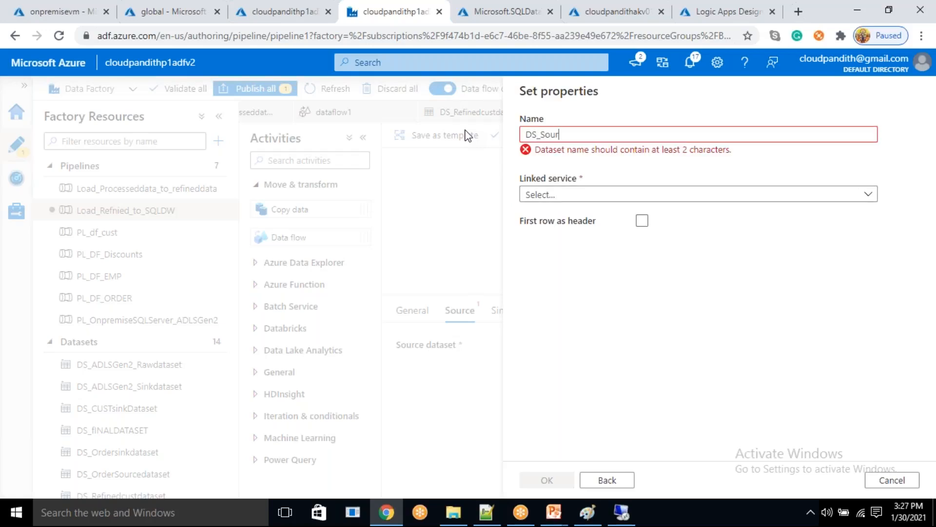
- Name the new source dataset DS_Sourcedataset_refined
text(DS_Sourcedataset_refined)
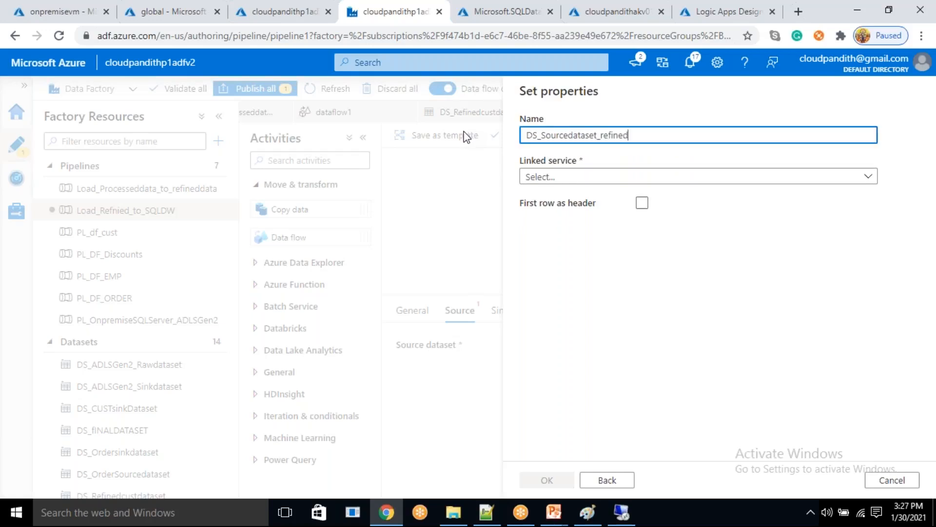
- Set the source dataset's linked service to LS_ADLSGen2_Connection and treat the first row as header
click(554, 176)
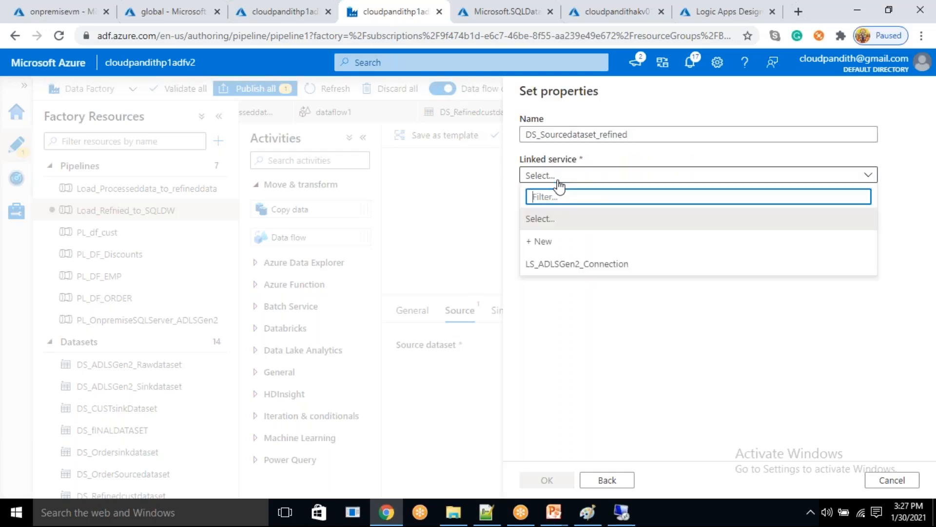
click(579, 266)
click(643, 240)
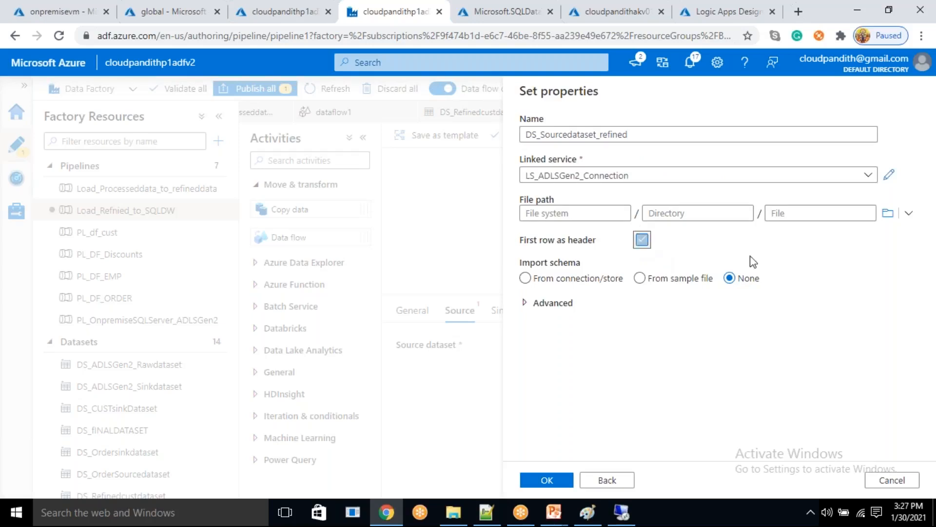
- Set the dataset's path to global/refineddata/dimcust, create the dataset, and set the Copy data source's file path type to Wildcard file path
click(888, 213)
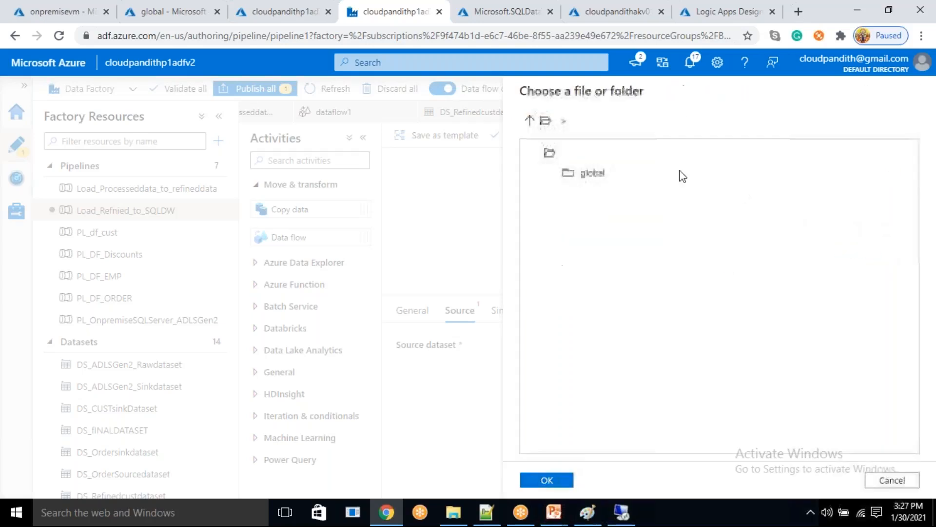
double_click(596, 171)
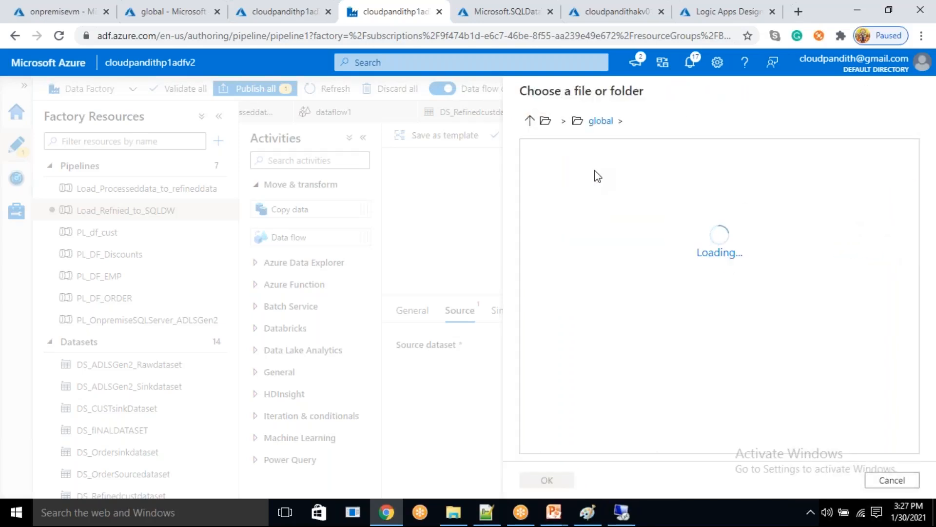
double_click(613, 215)
click(607, 178)
click(549, 480)
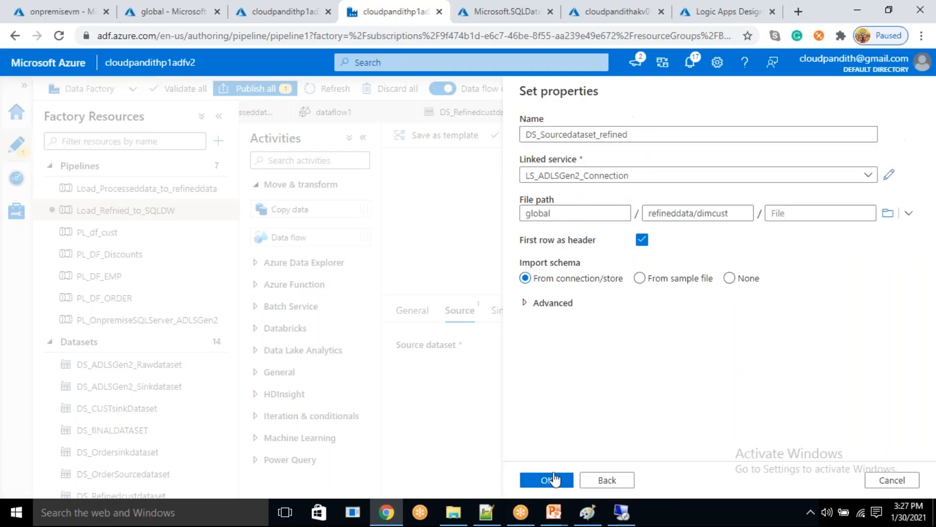
click(551, 482)
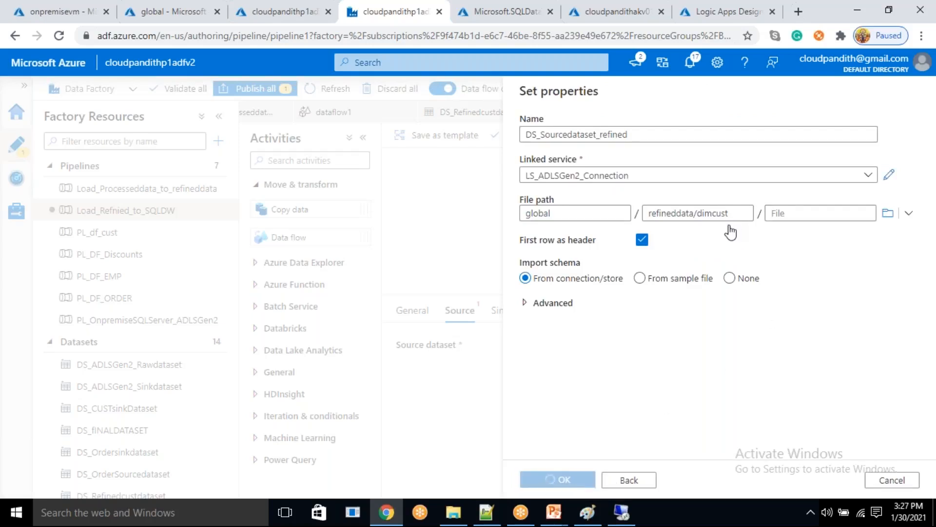
click(617, 395)
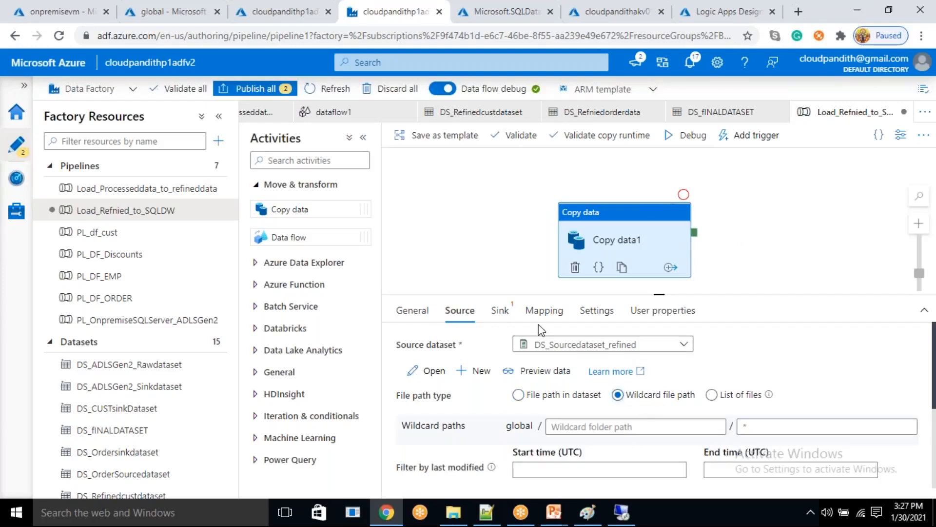
- Start a new sink dataset for the Copy data activity using the Azure Synapse Analytics data store
click(505, 317)
click(721, 341)
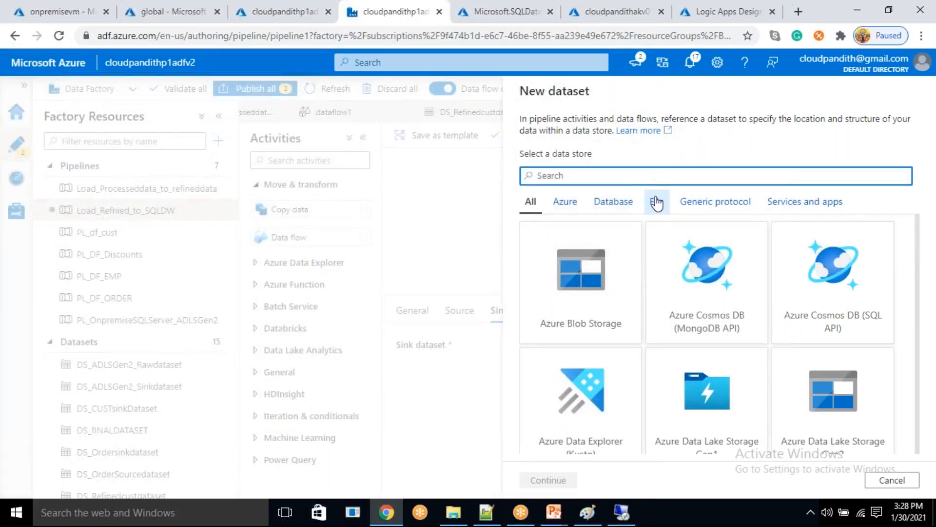
text(sql dw)
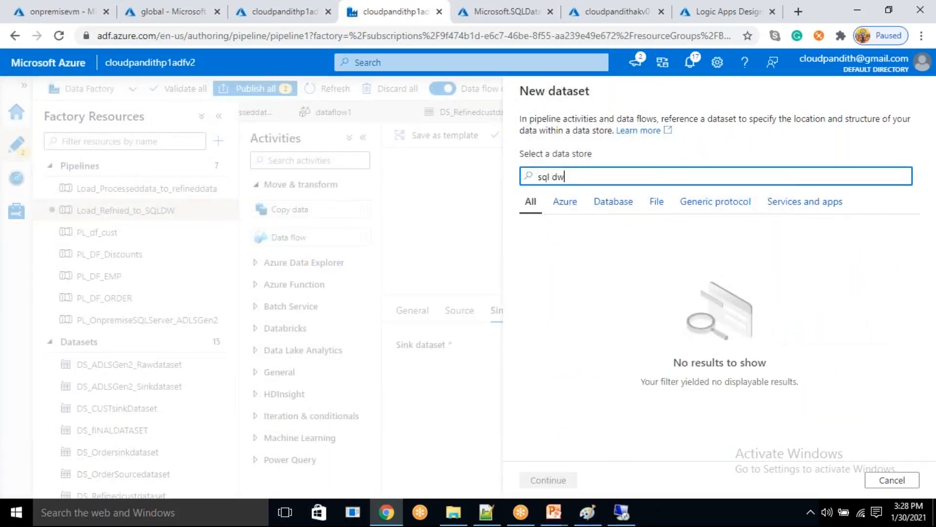
key(BackSpace)
key(BackSpace)
key(BackSpace)
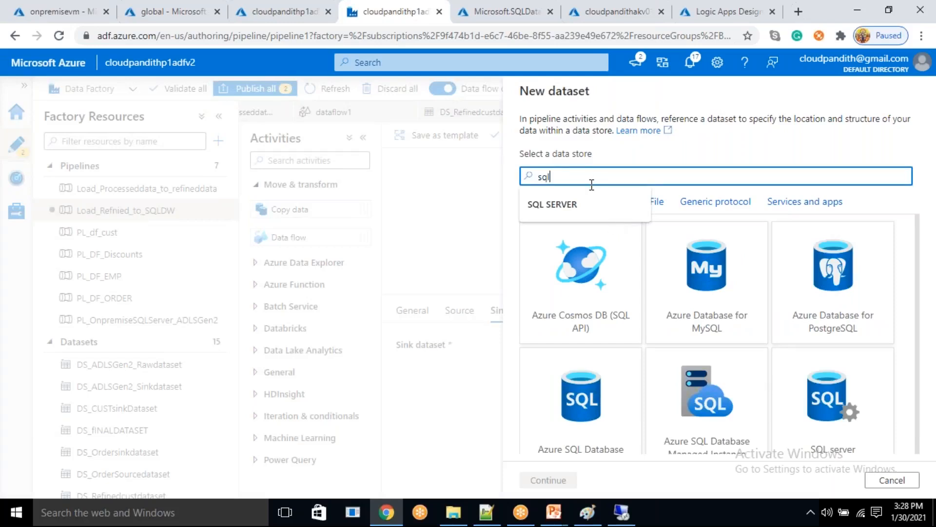
key(BackSpace)
key(BackSpace)
key(BackSpace)
text(syna)
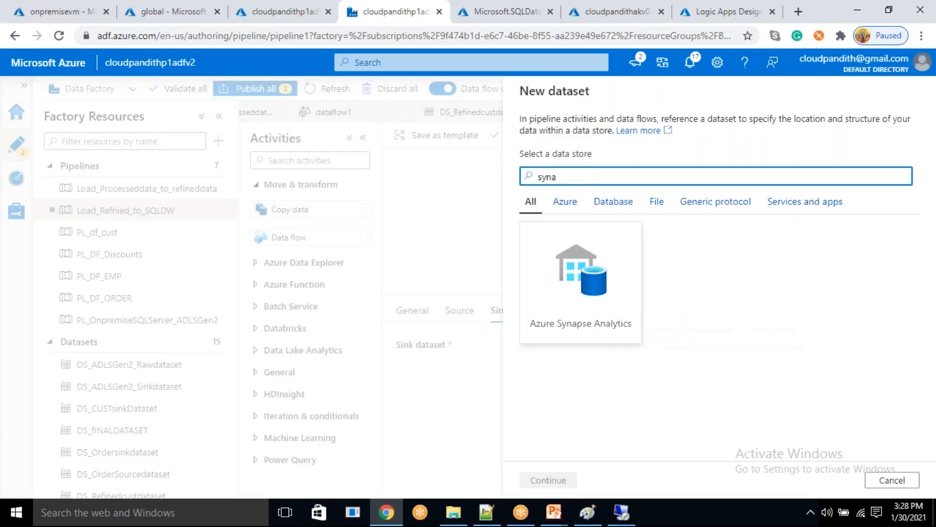
click(585, 298)
click(556, 481)
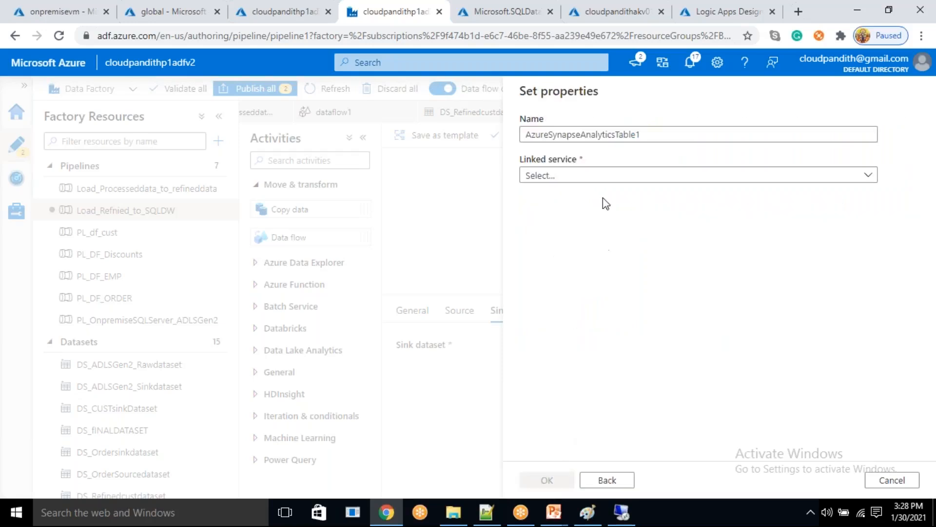
key(BackSpace)
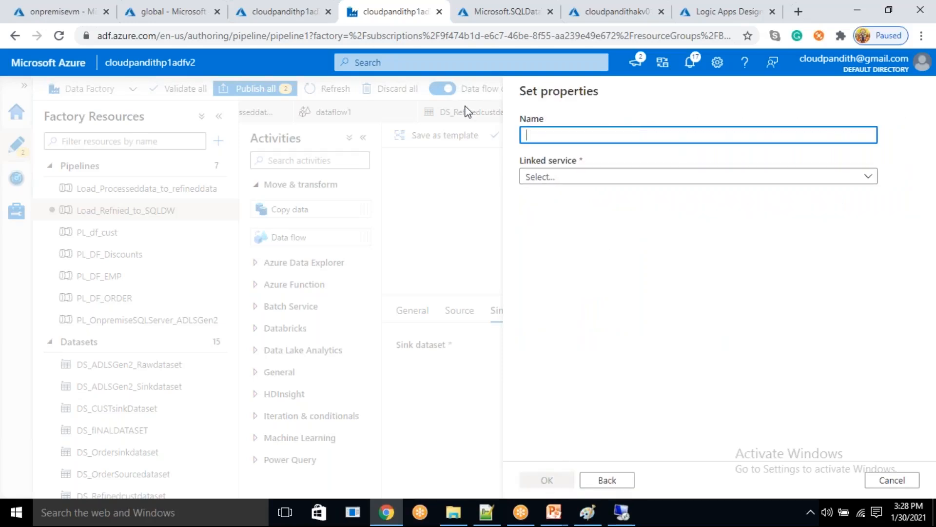
text(LS_SQLDW_Connection)
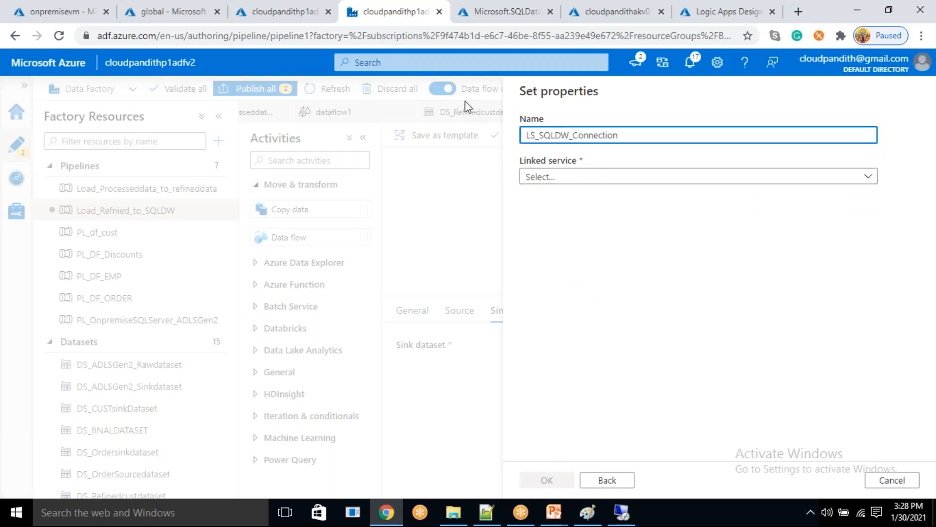
click(530, 177)
click(553, 242)
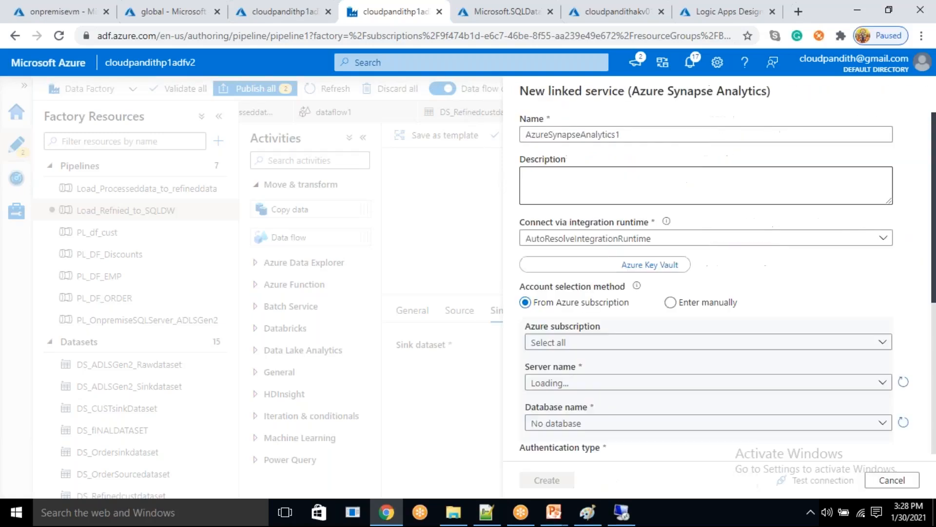
click(637, 135)
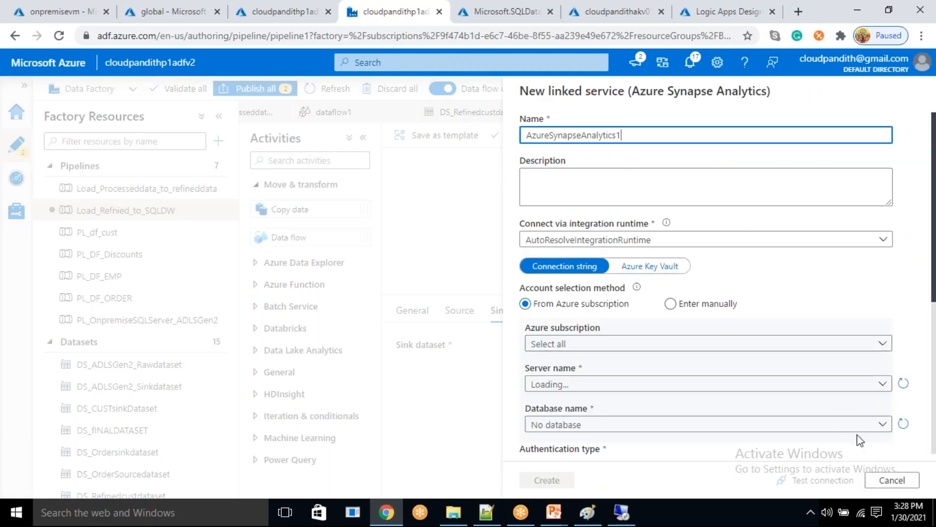
click(892, 480)
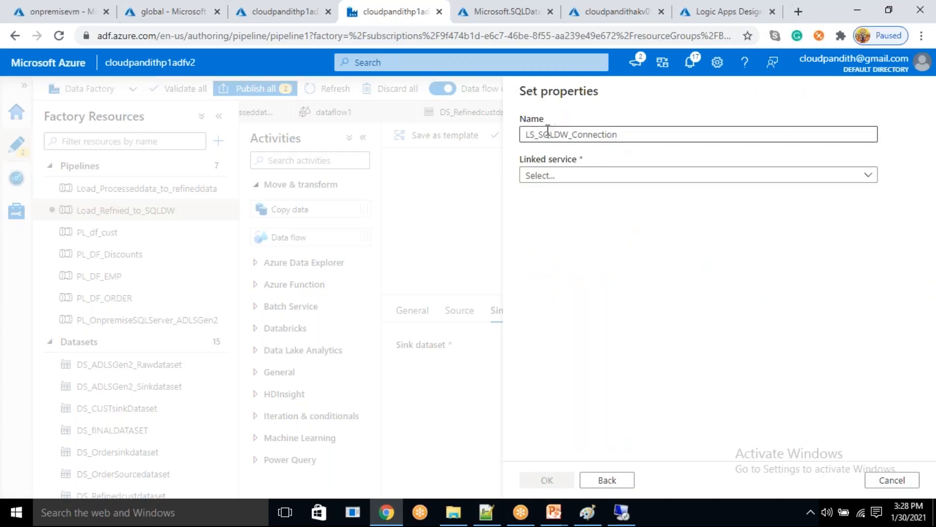
- Name the new sink dataset DS_SQLDW_DIMCUST
click(538, 135)
key(shift+Home)
text(DS)
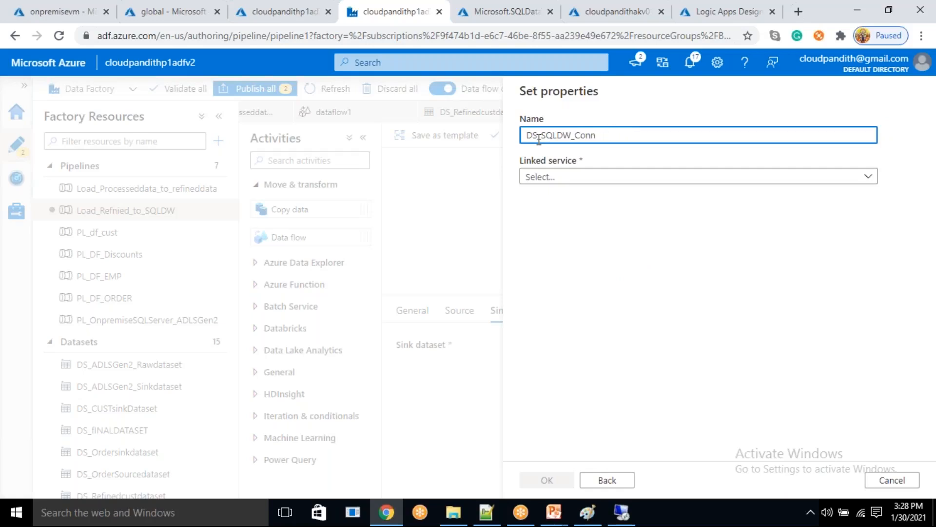
key(BackSpace)
text(DIMCUST)
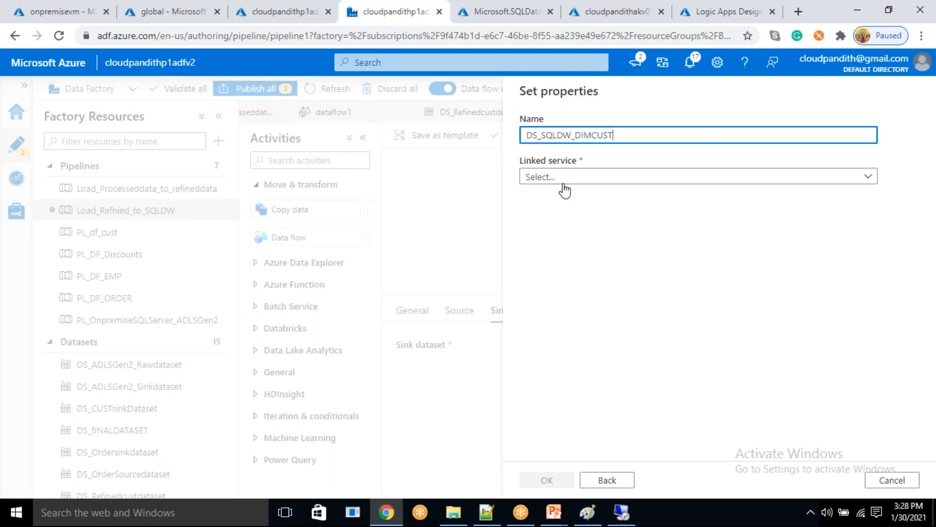
- Start a new Azure Synapse Analytics linked service for the sink dataset and name it ls_sqlfdwe
click(563, 181)
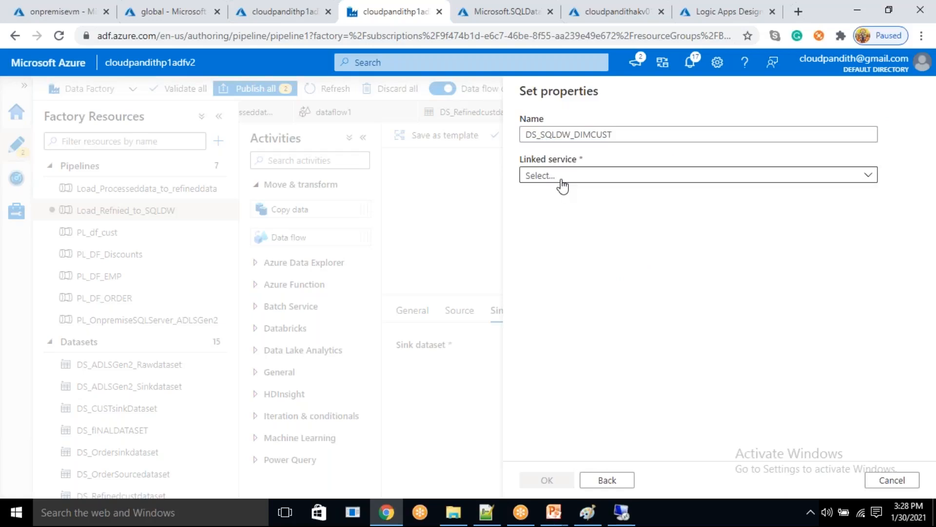
click(560, 243)
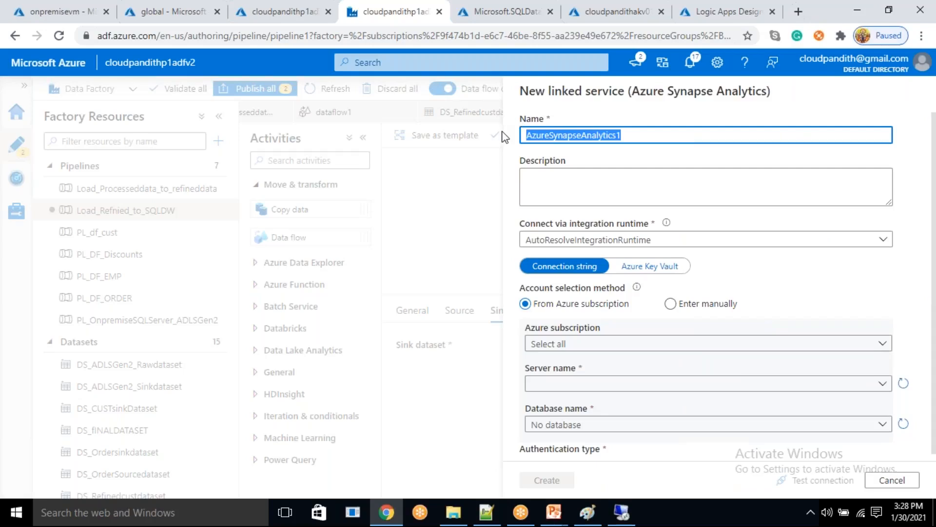
text(ls_sqlfdwe)
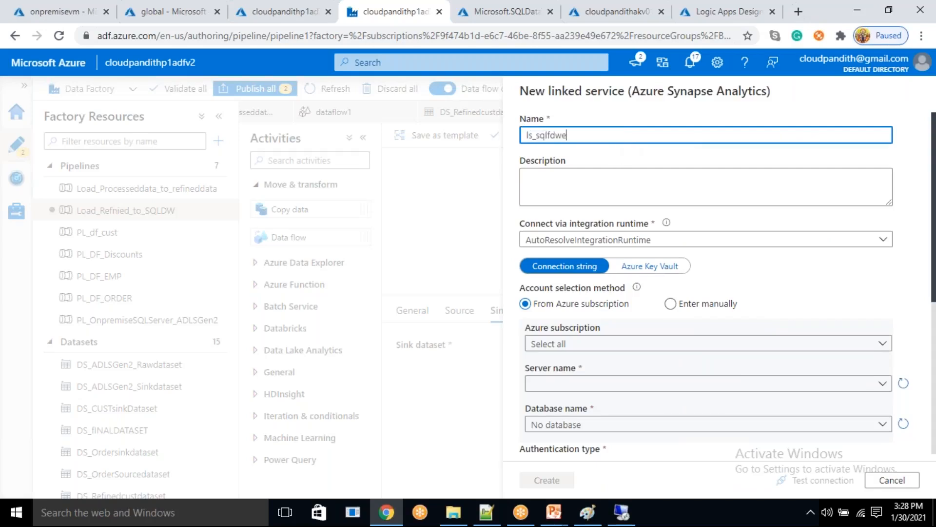
double_click(621, 136)
click(621, 136)
key(ctrl+z)
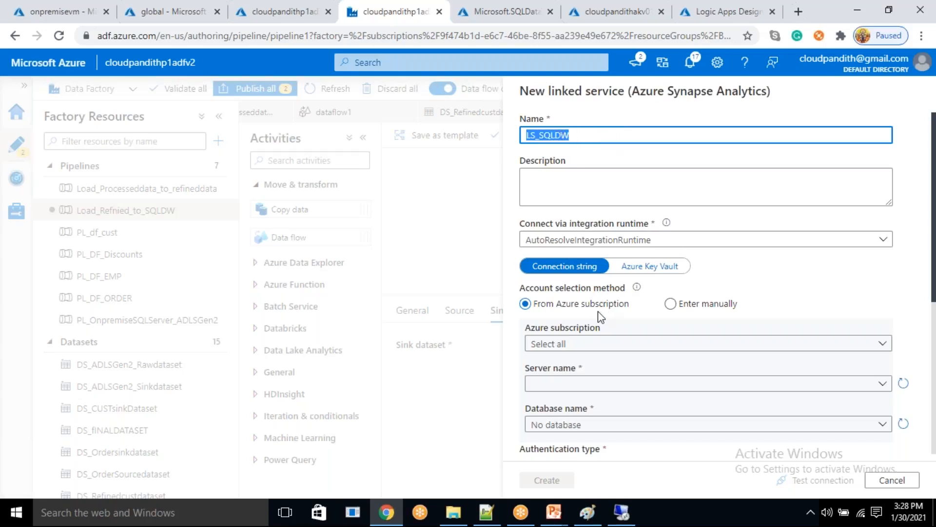
- Select Azure subscription 1, server cloudpandithp1sqlserver and database cloudpandithsqldw for the linked service
scroll(604, 310, down, 1)
scroll(583, 273, down, 1)
click(584, 274)
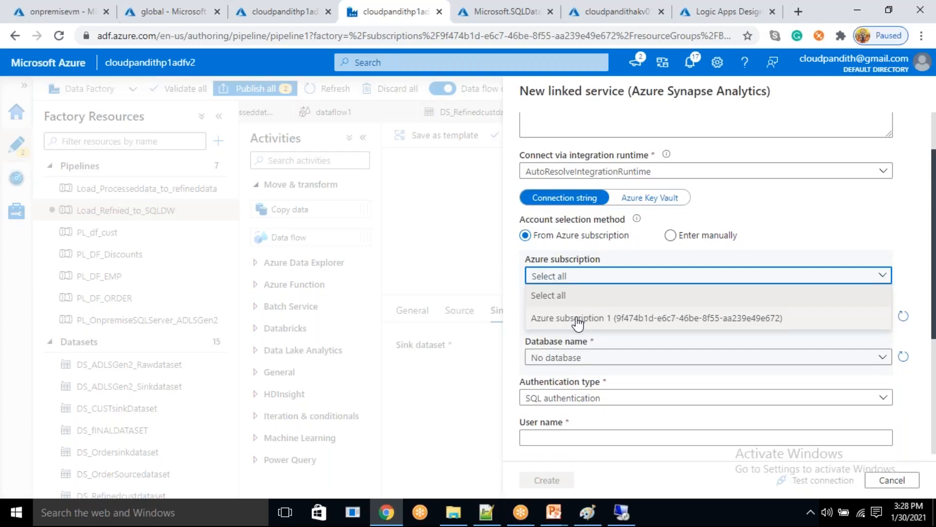
click(582, 316)
click(577, 317)
click(579, 335)
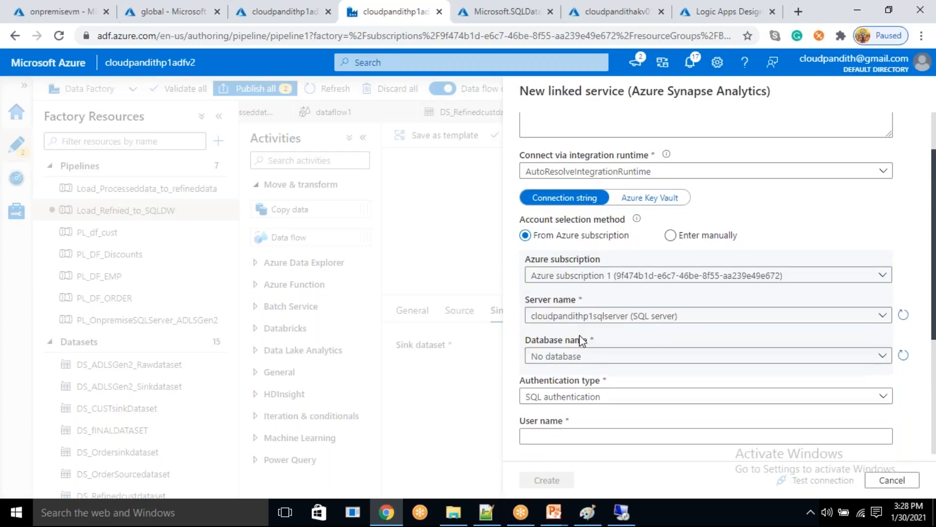
click(580, 357)
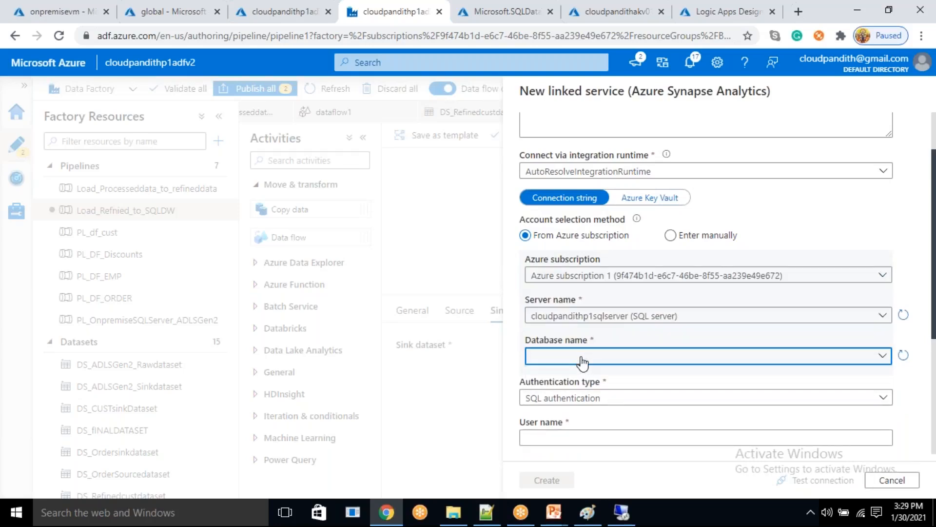
click(576, 382)
- Enter the SQL authentication user name in lowercase and the account password for the linked service
scroll(563, 366, down, 1)
click(560, 368)
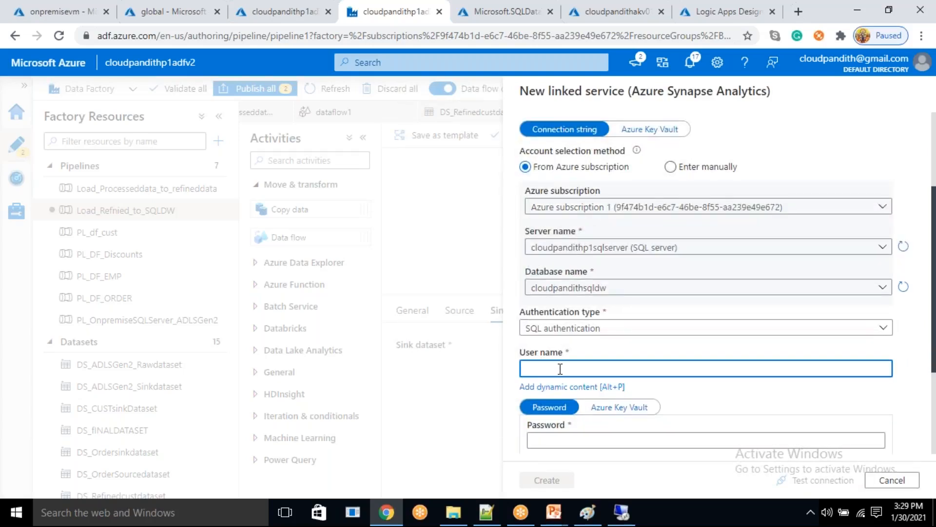
text(MALLAIAH)
scroll(573, 376, down, 1)
click(571, 370)
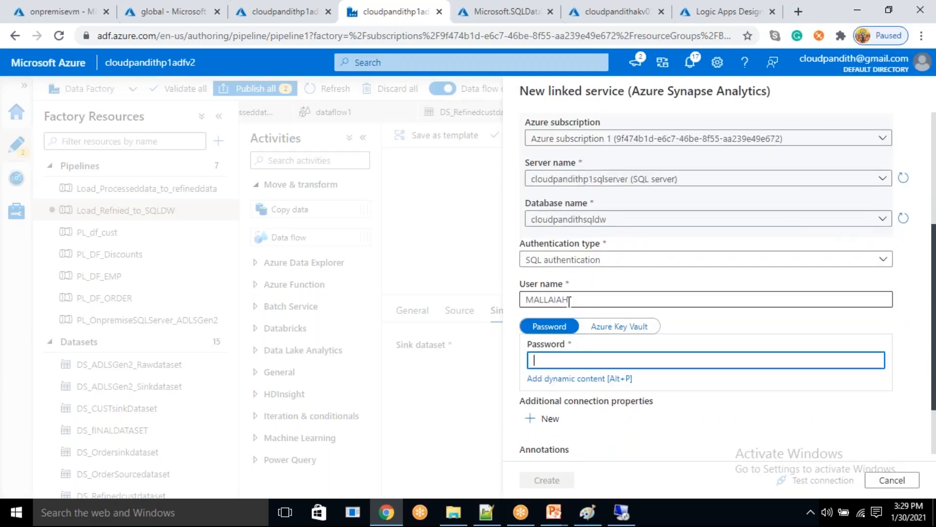
double_click(525, 298)
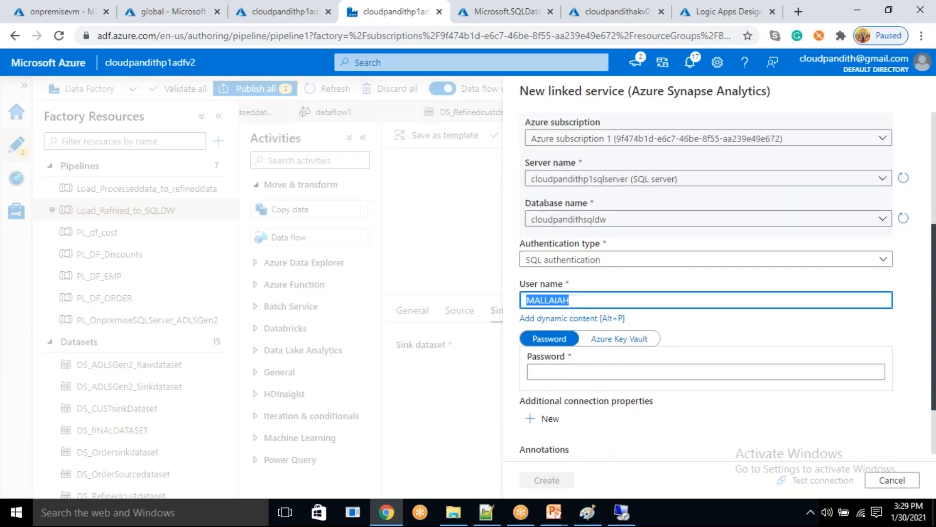
text(mallaiah)
click(552, 370)
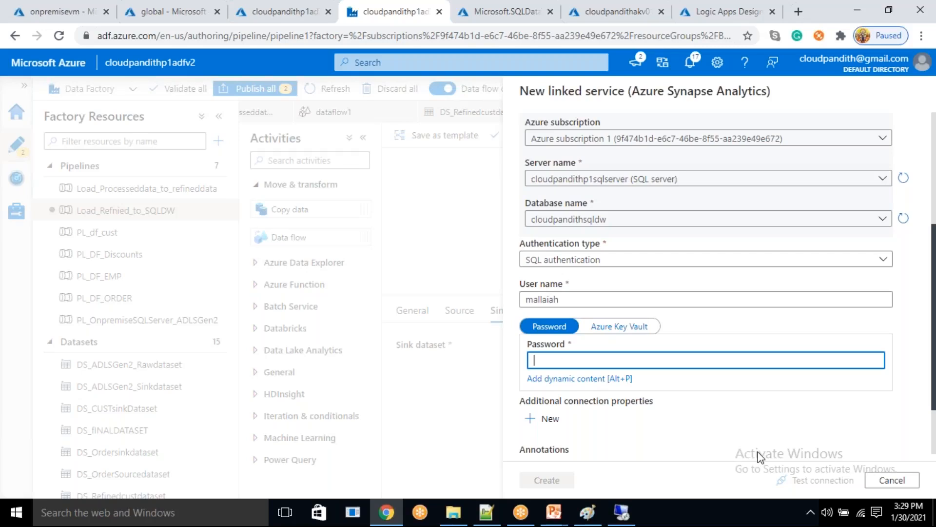
key(ctrl+v)
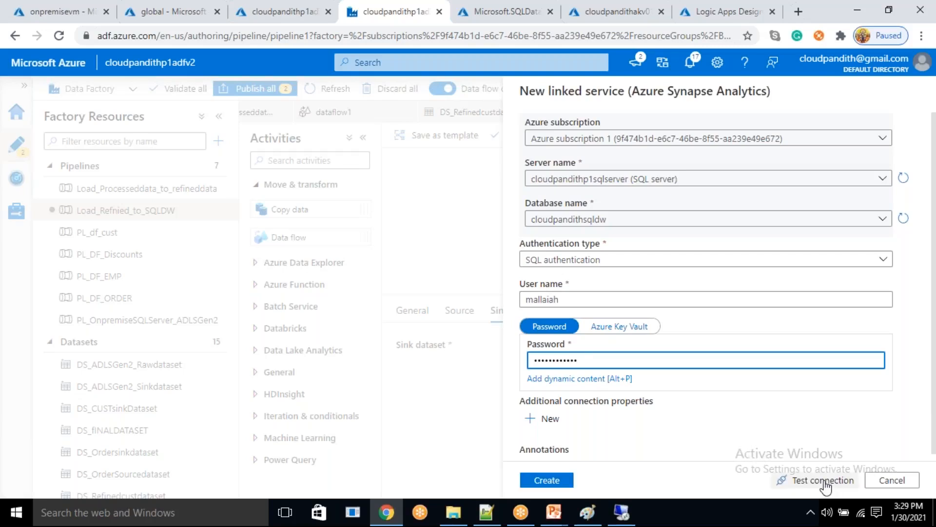
- Test the linked service's connection and examine the detailed result, highlighting the part about the server and client IP address
click(825, 483)
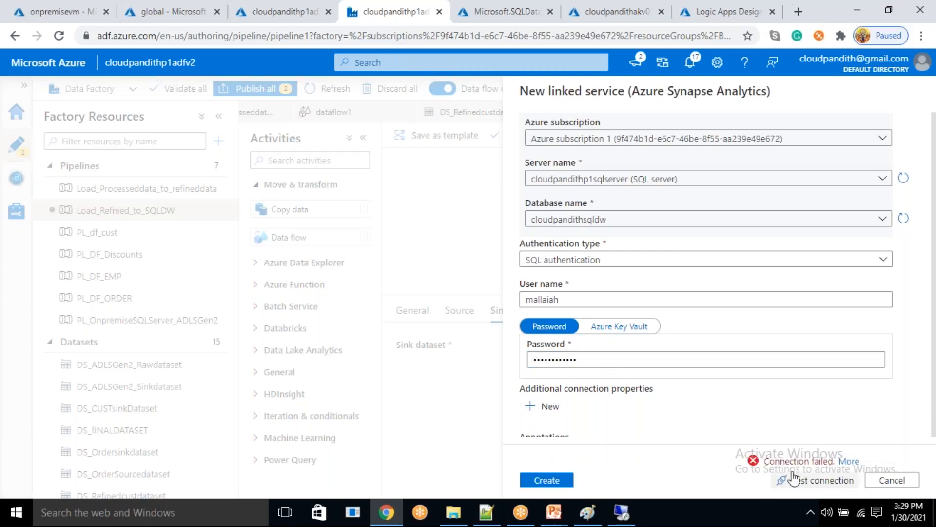
click(849, 461)
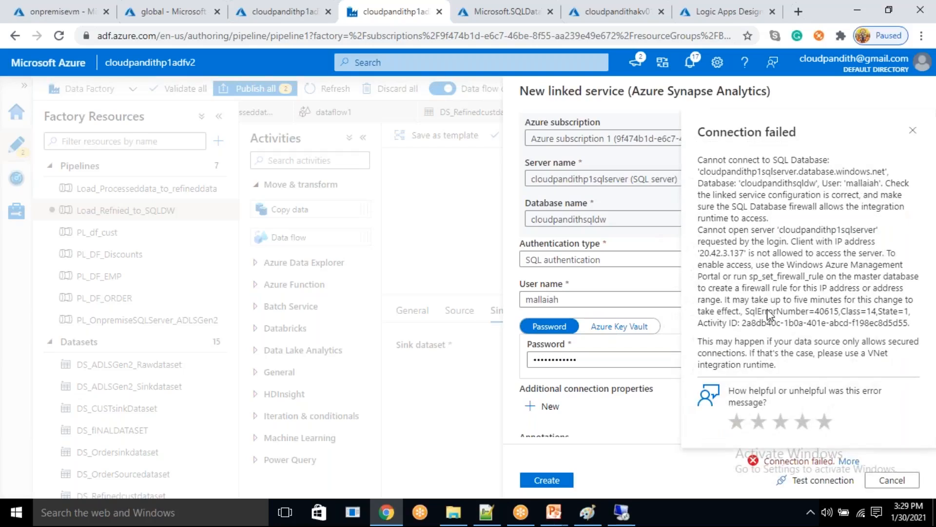
drag(779, 229, 751, 253)
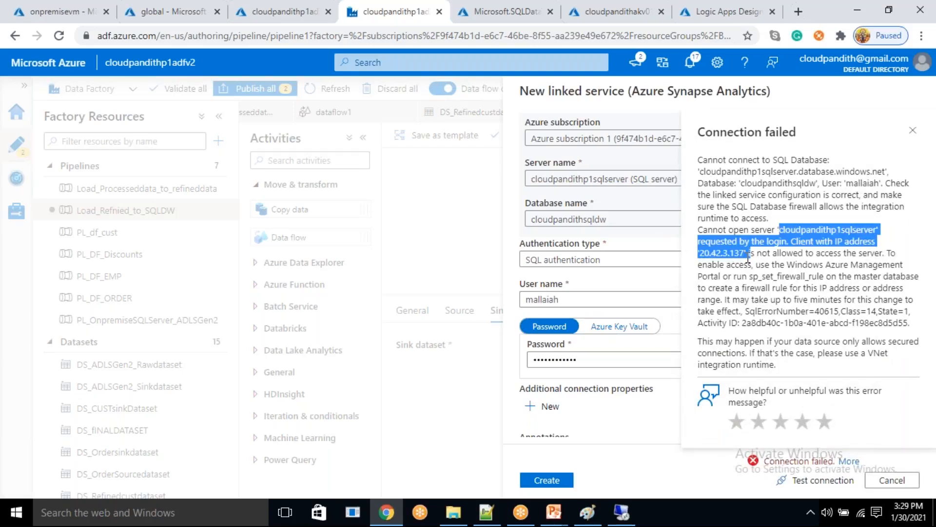
- Switch to the Azure portal and open the firewall and virtual network settings of the cloudpandithsqldw dedicated SQL pool
click(523, 6)
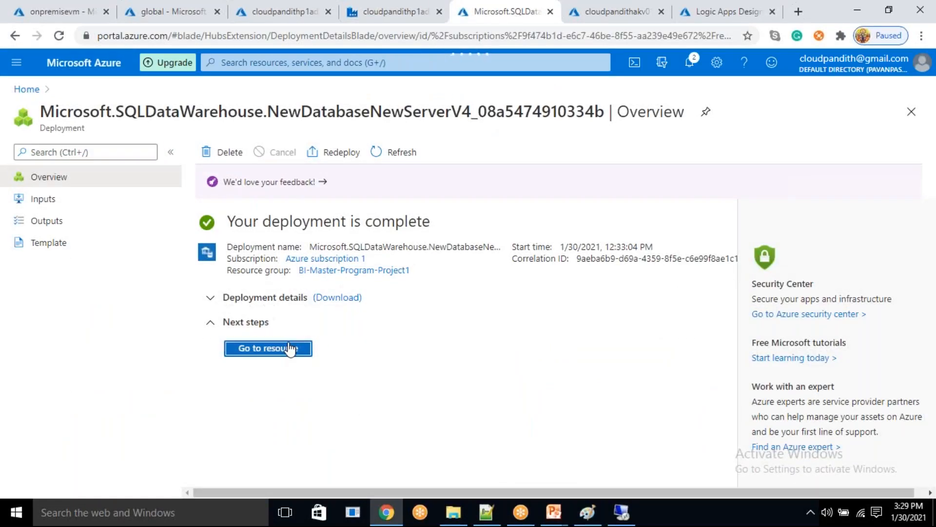
click(293, 349)
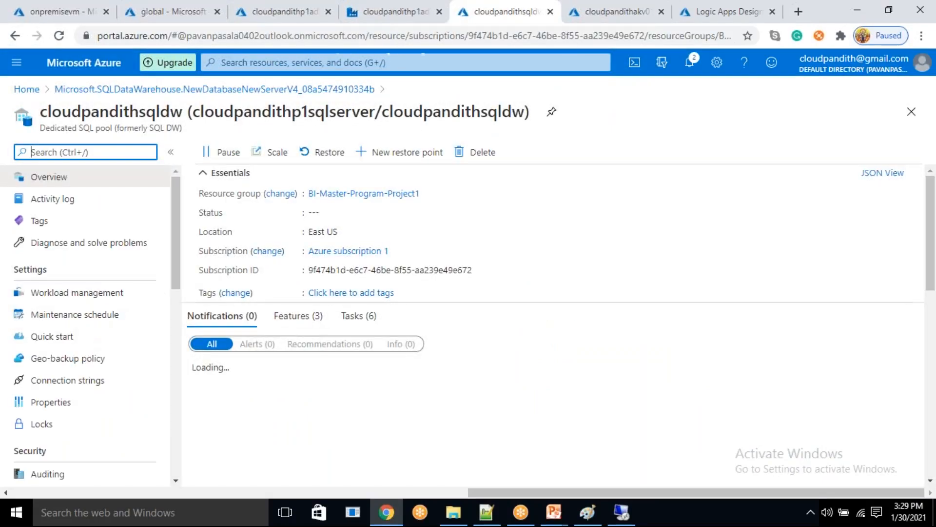
scroll(82, 371, down, 4)
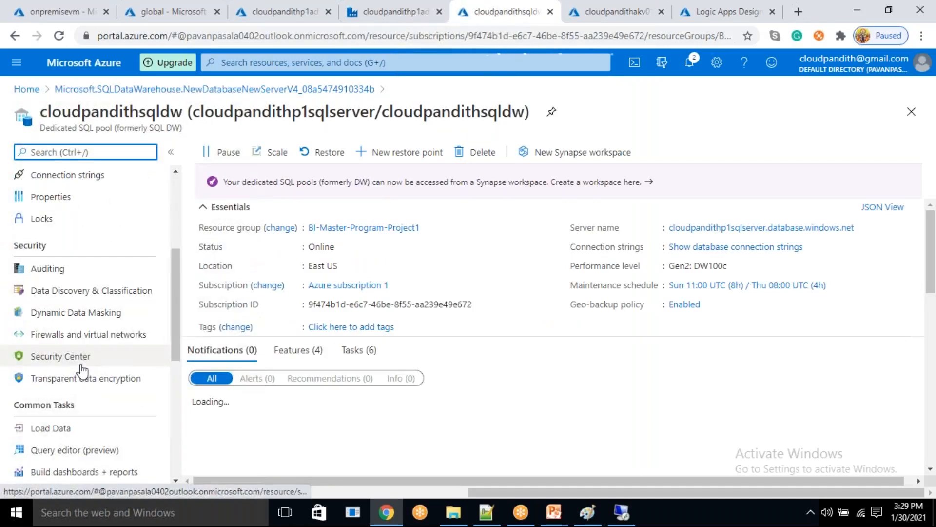
scroll(63, 407, up, 1)
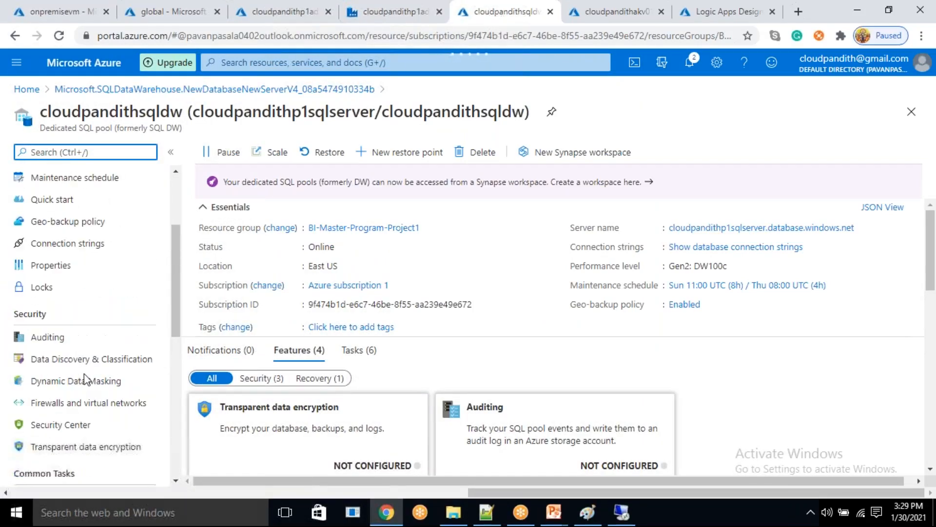
scroll(89, 336, up, 3)
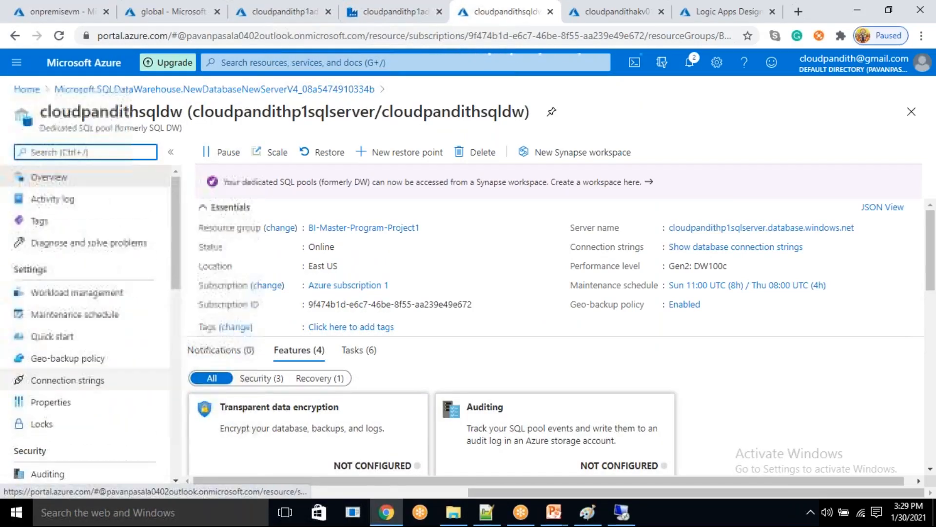
scroll(89, 356, down, 4)
scroll(88, 363, up, 1)
click(91, 343)
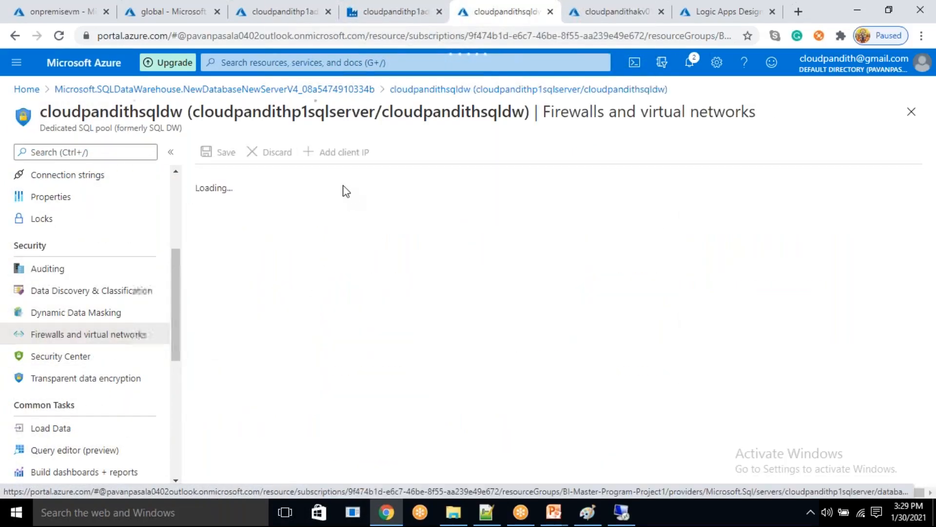
- Add the client IP to the server firewall, allow Azure services and resources to access the server, and save the rules
click(348, 152)
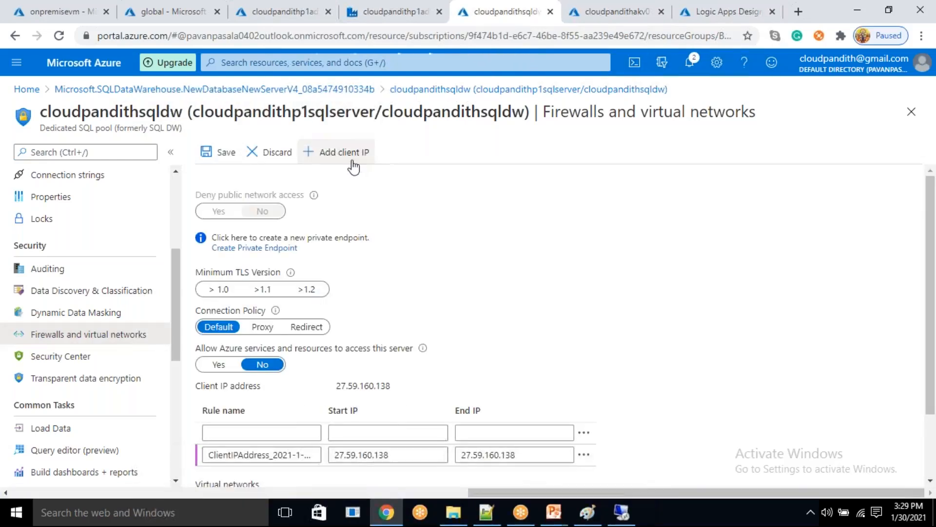
scroll(431, 359, down, 2)
click(218, 296)
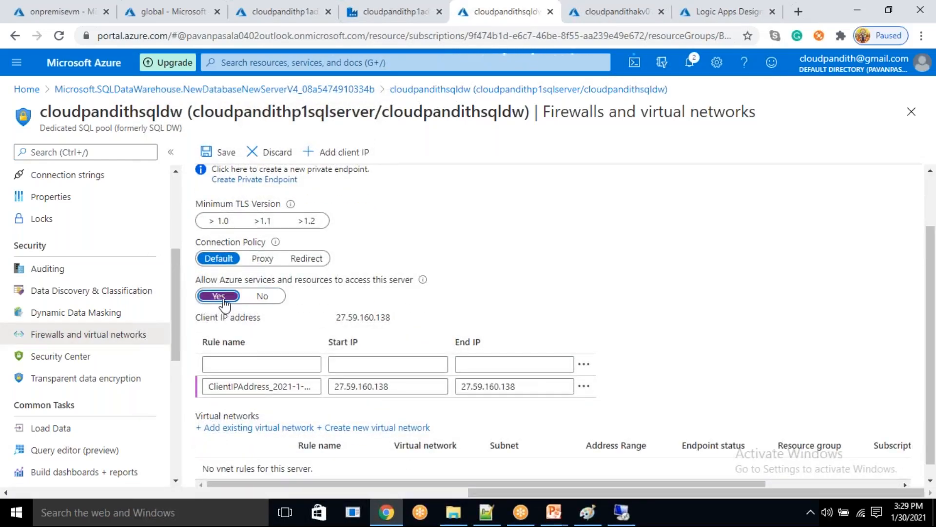
click(225, 155)
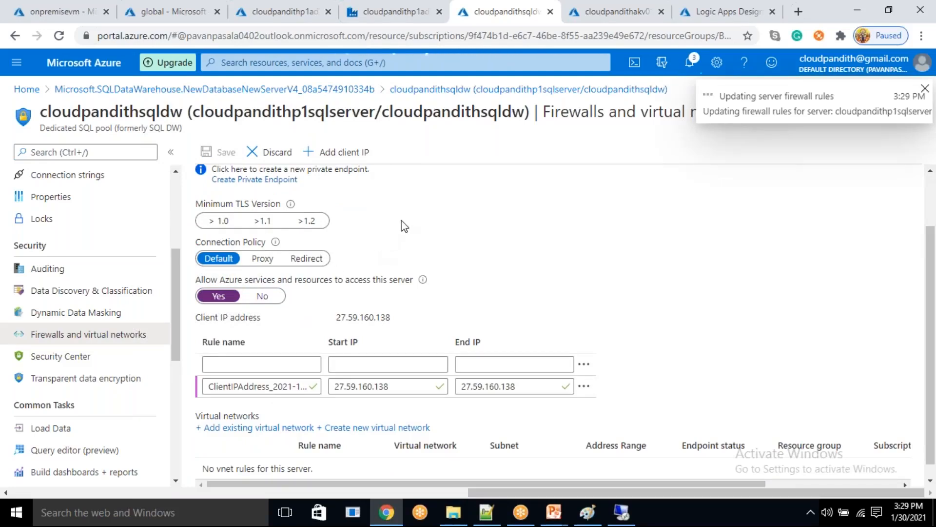
- Return to the data factory, retest the Synapse linked service's connection and create the linked service
click(405, 2)
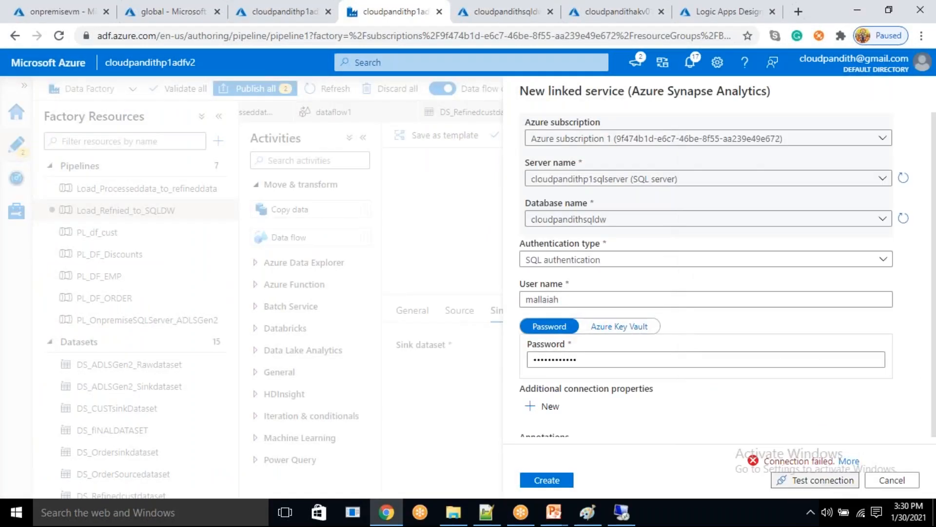
click(826, 480)
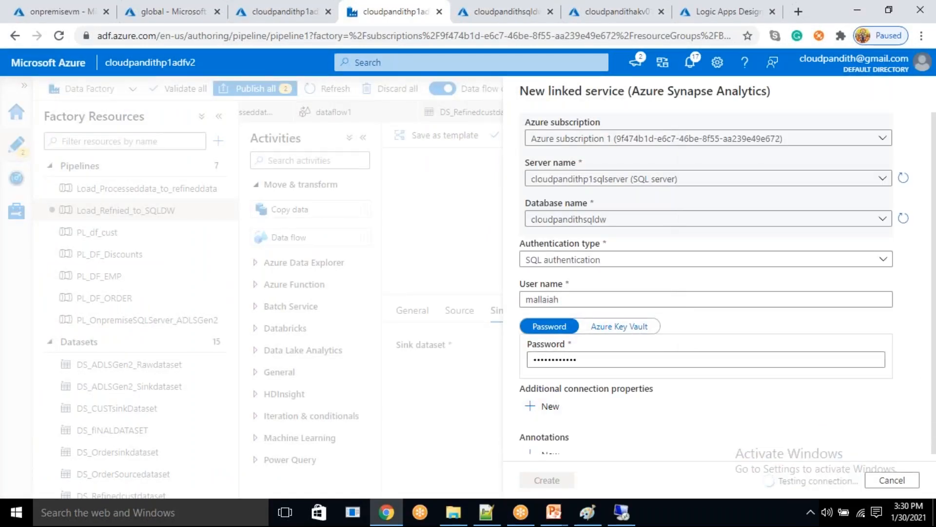
click(551, 480)
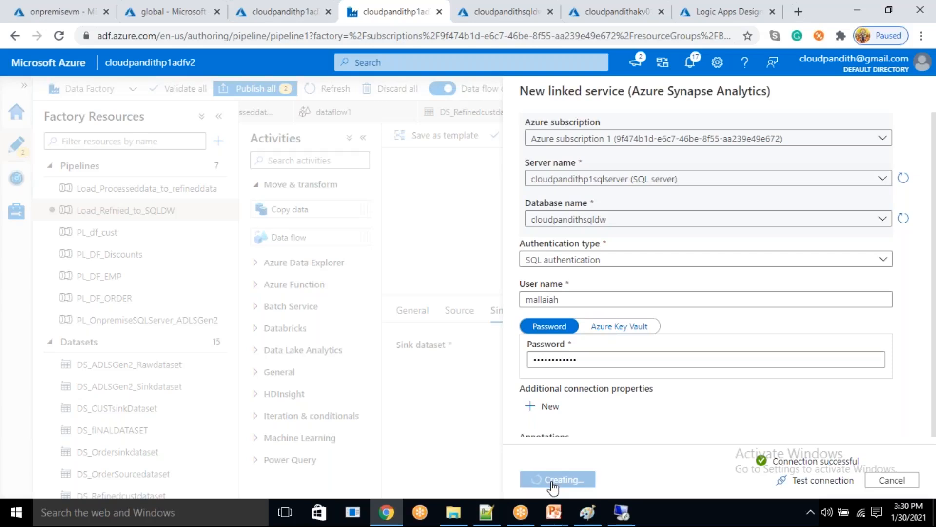
- Enter dbo.dimcust manually as the DS_SQLDW_DIMCUST dataset's table and try to create it with the schema imported from the connection
click(580, 222)
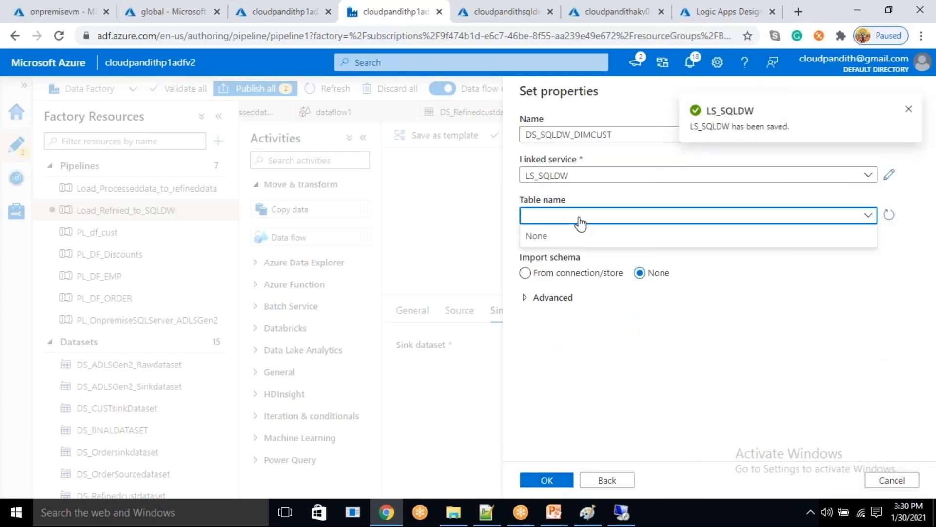
click(578, 218)
click(580, 221)
click(580, 221)
click(542, 234)
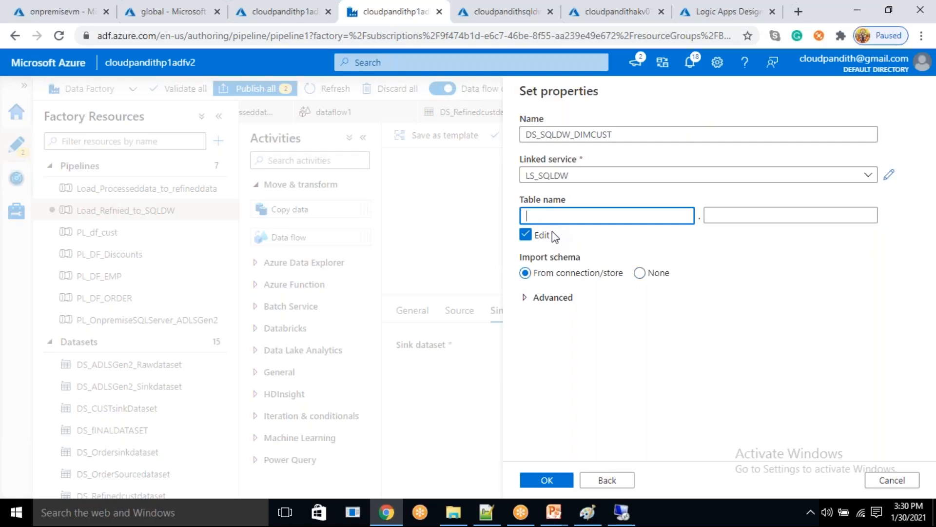
click(719, 217)
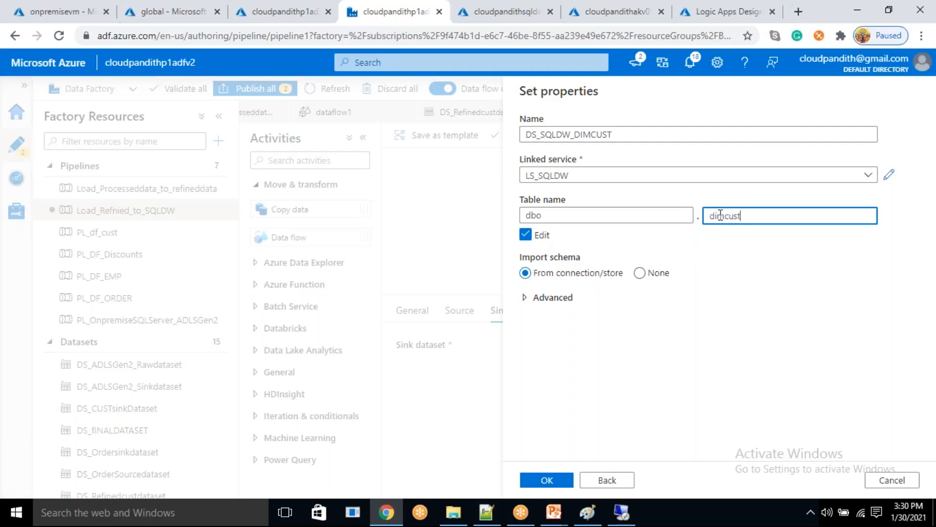
click(557, 481)
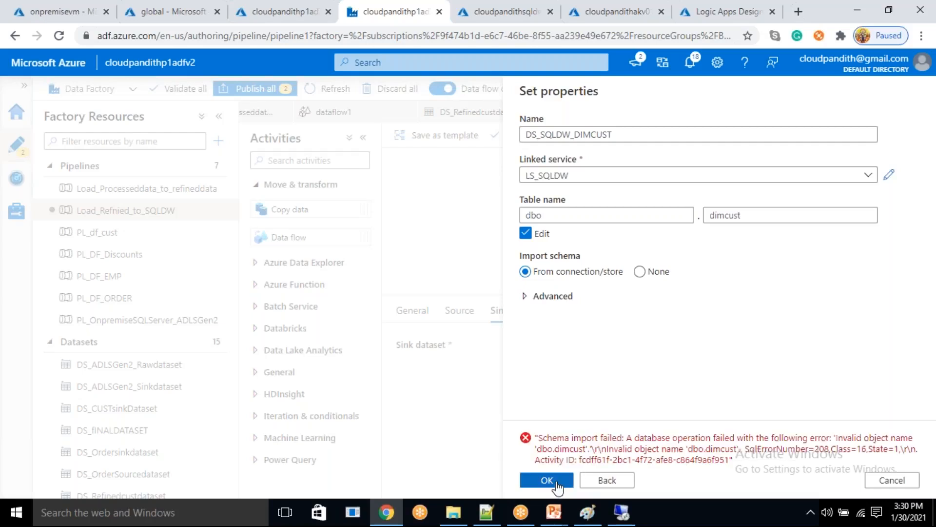
- Set the sink dataset's schema import to None and create the dataset
click(642, 272)
click(639, 272)
click(547, 481)
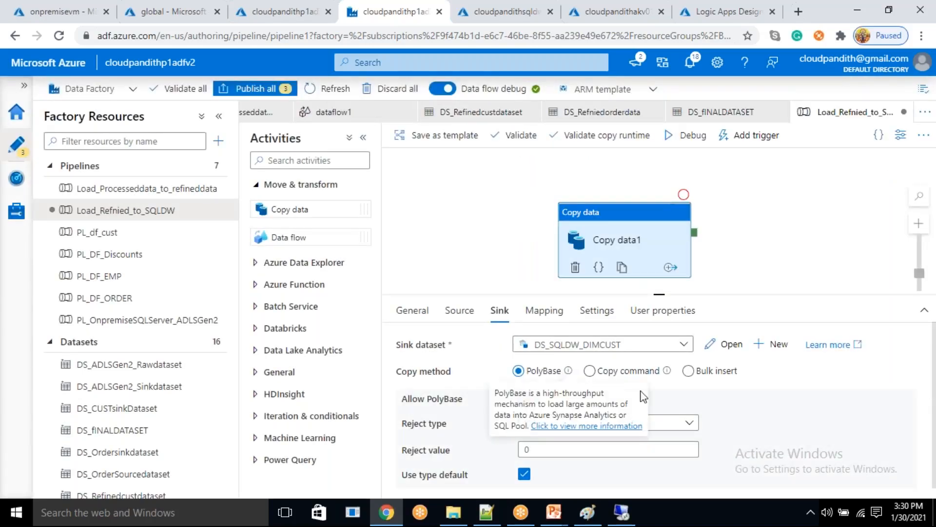
- Set the sink's copy method to Bulk insert and its table option to Auto create table
click(688, 371)
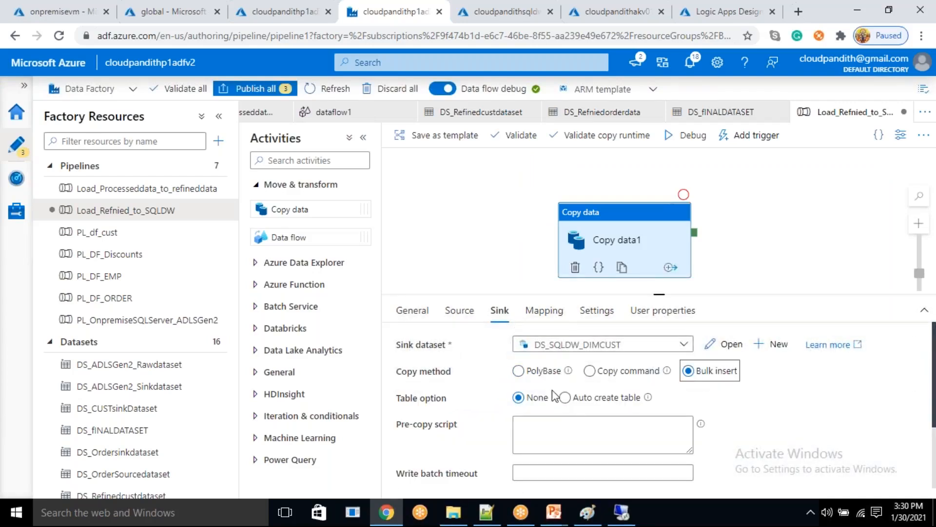
scroll(561, 395, down, 2)
scroll(566, 381, up, 1)
click(565, 359)
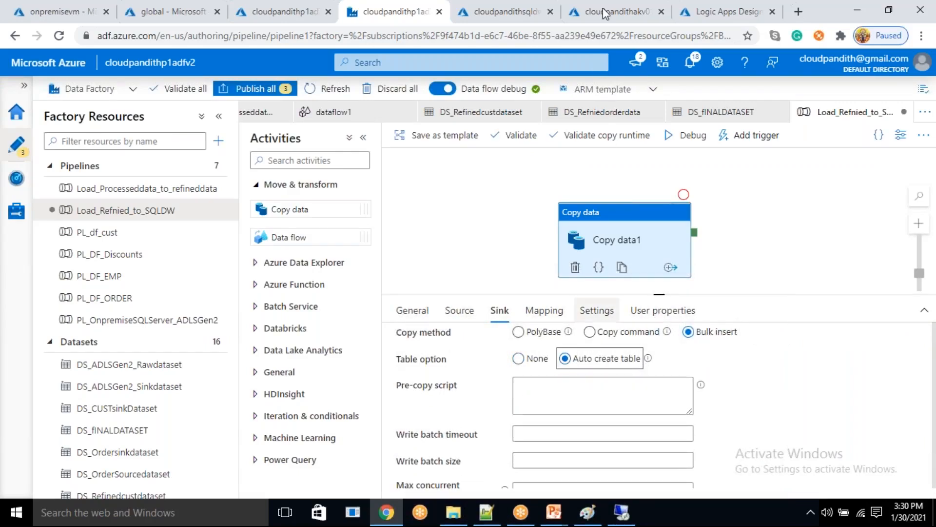
- Open the SQL pool's query editor in the Azure portal, sign in with the account password and expand the database's tables
click(509, 9)
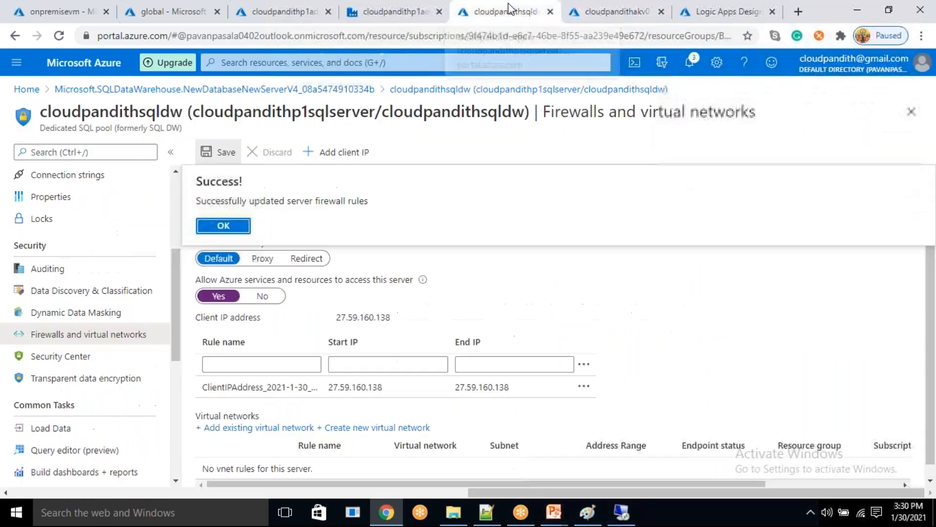
click(46, 453)
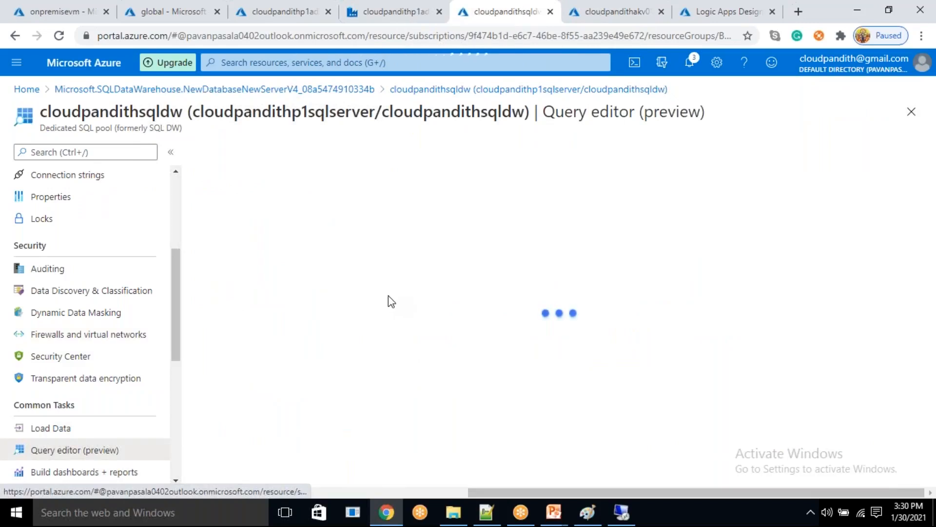
click(423, 421)
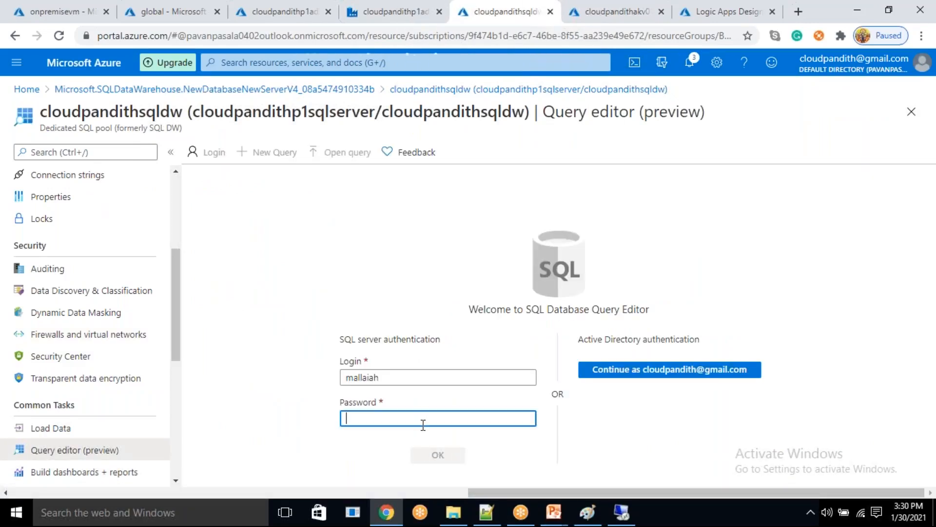
text(•••••)
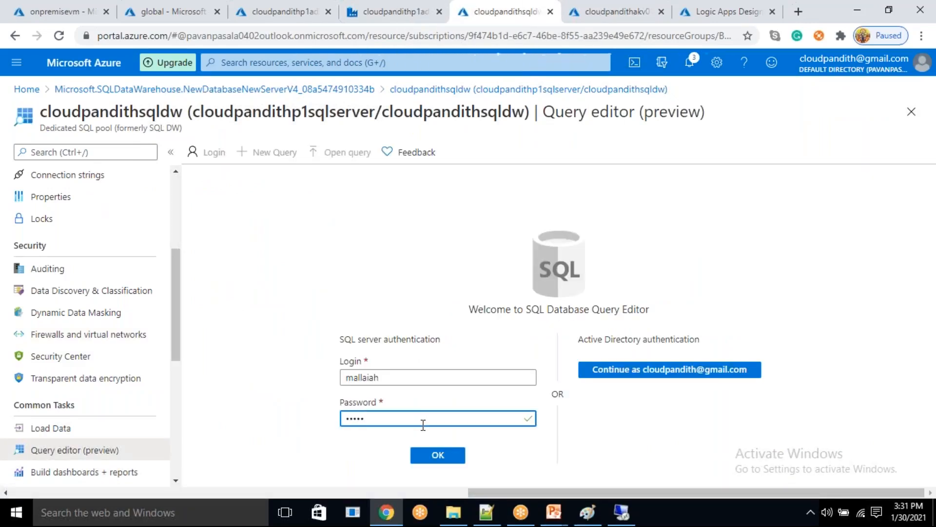
text(•••••••)
key(Return)
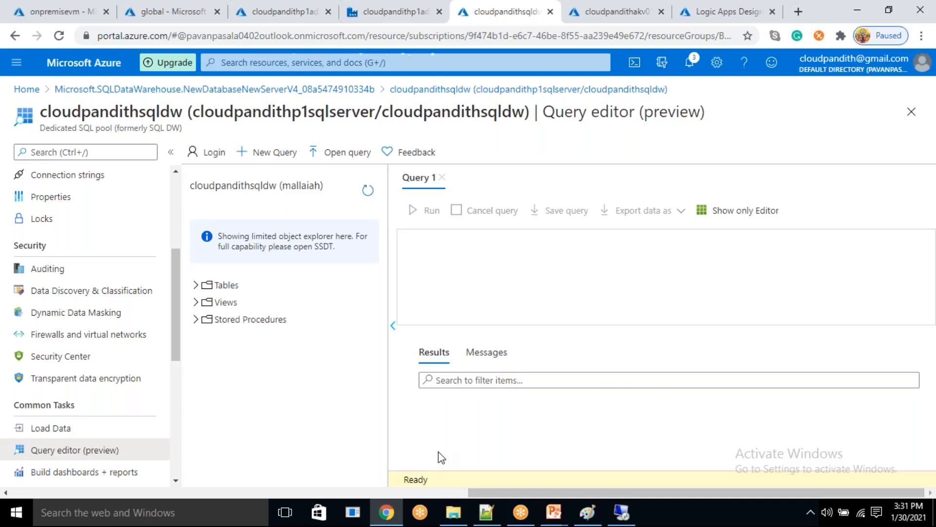
click(196, 285)
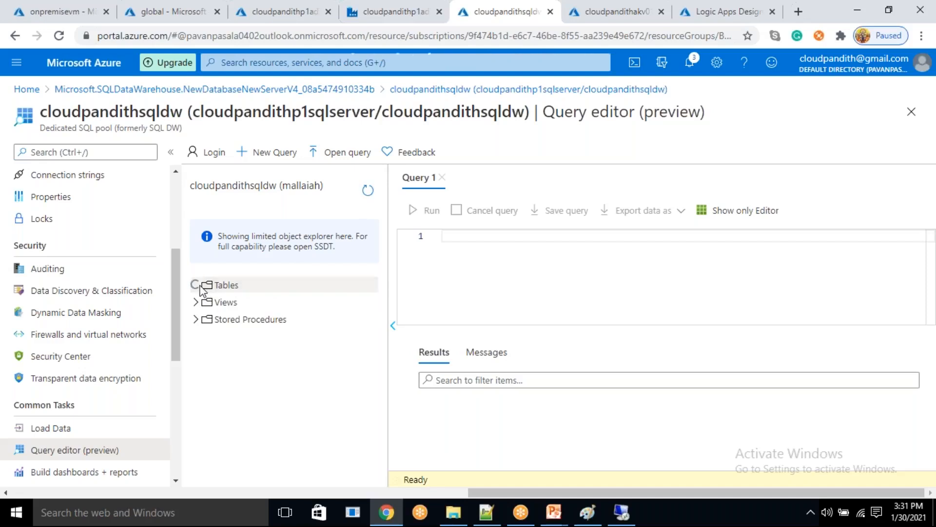
- Return to the data factory, run the Load_Refnied_to_SQLDW pipeline in debug mode and refresh its run status
click(392, 12)
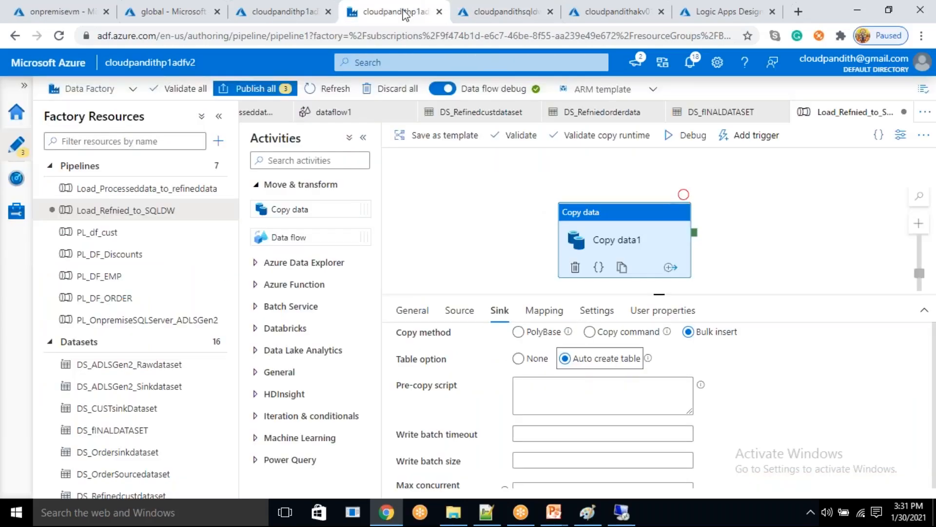
click(692, 145)
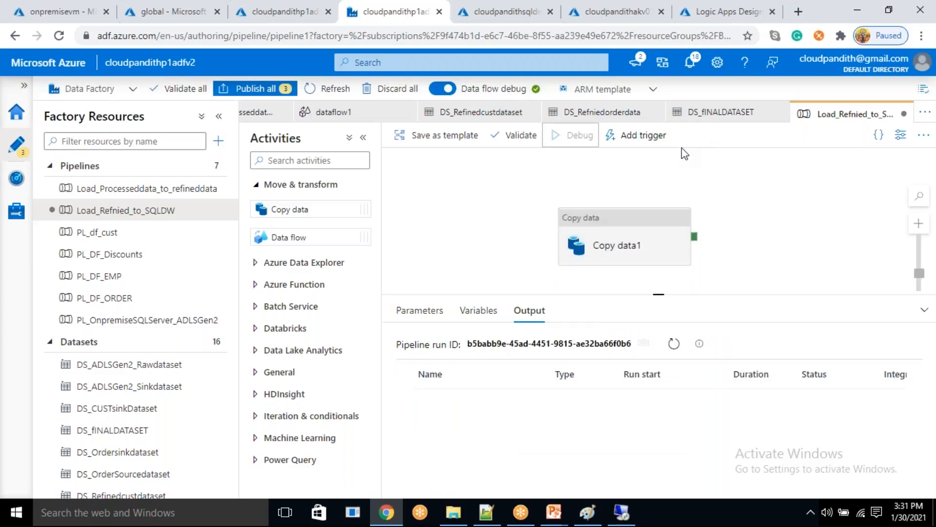
click(674, 343)
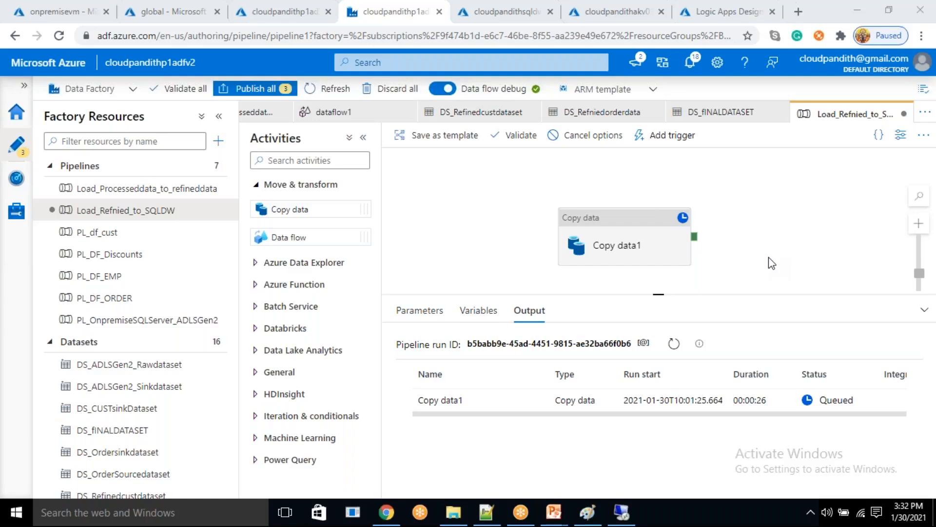
click(675, 344)
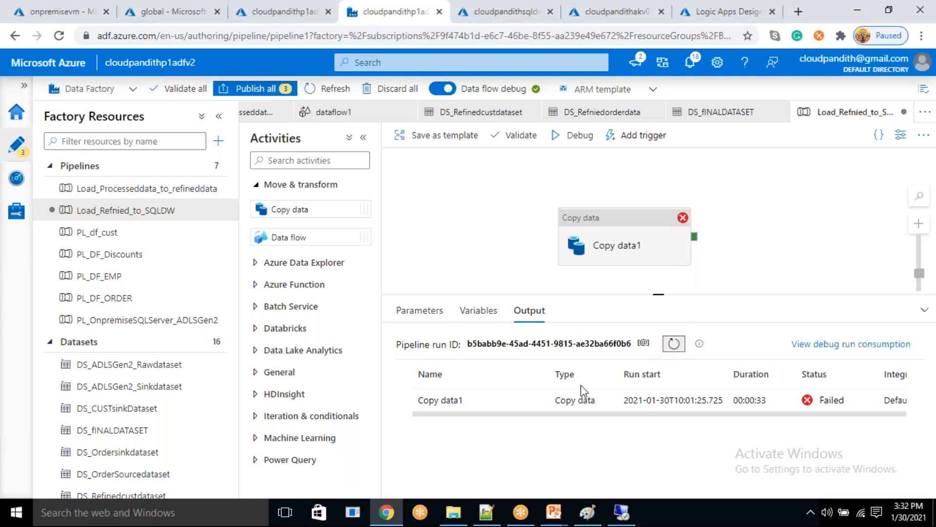
- Examine the error details of the Copy data1 run, highlighting the key parts of the message, and close them
click(510, 402)
click(511, 401)
click(511, 401)
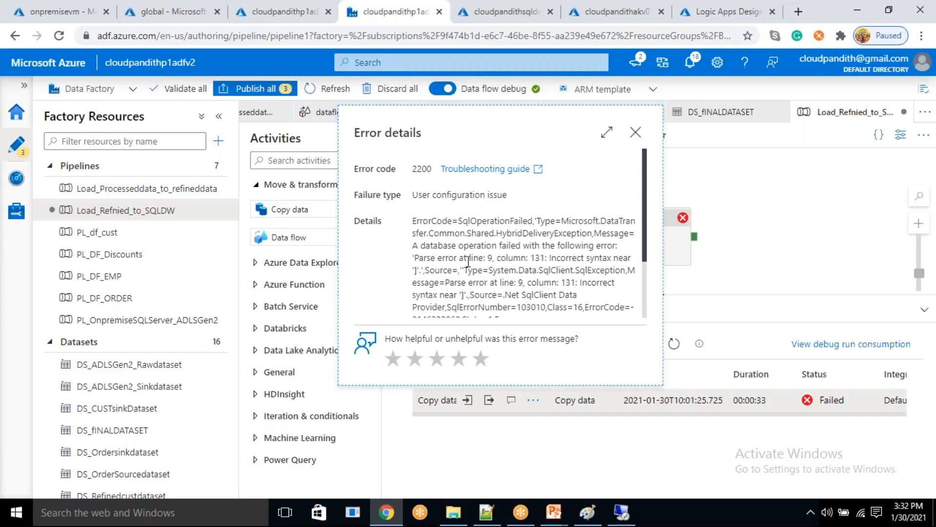
drag(454, 257, 481, 259)
drag(552, 257, 586, 270)
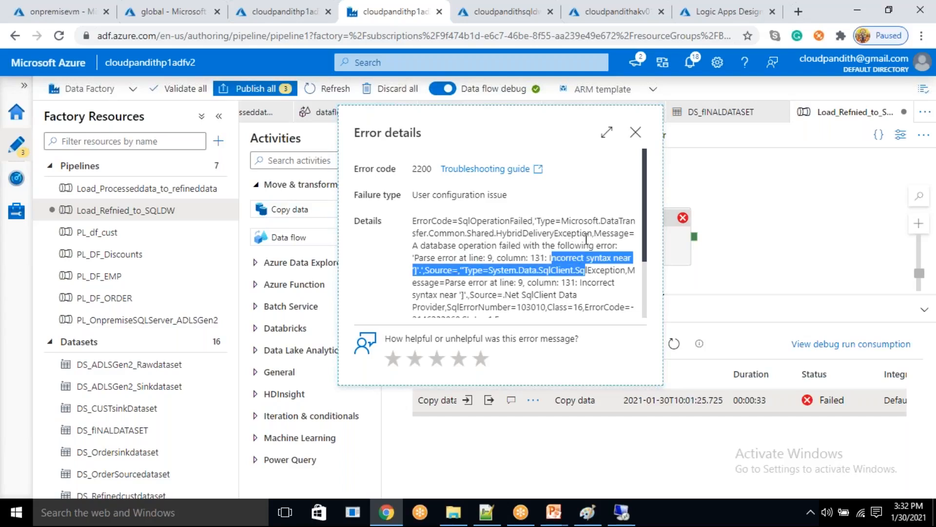
drag(570, 234, 606, 244)
click(549, 280)
scroll(515, 294, down, 2)
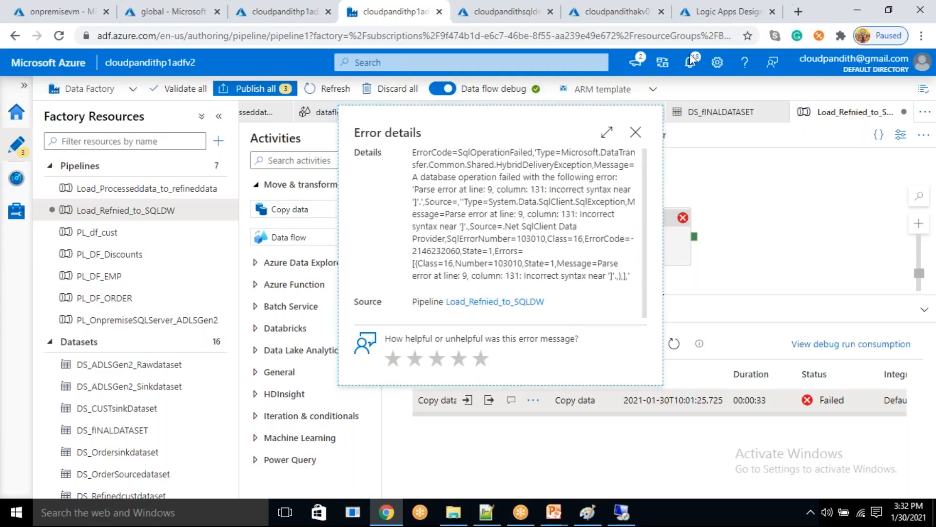
click(635, 132)
- Preview the source data of the Copy data1 activity and close the preview
click(620, 238)
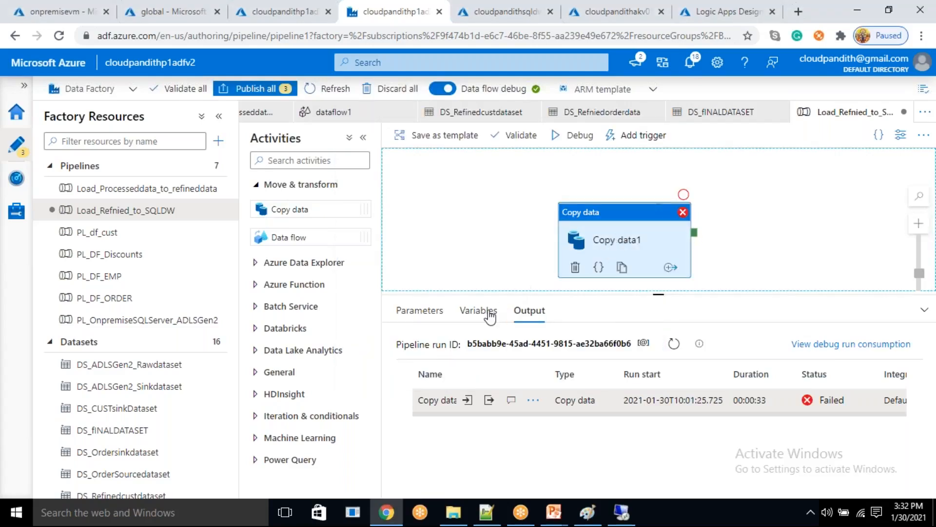
click(459, 310)
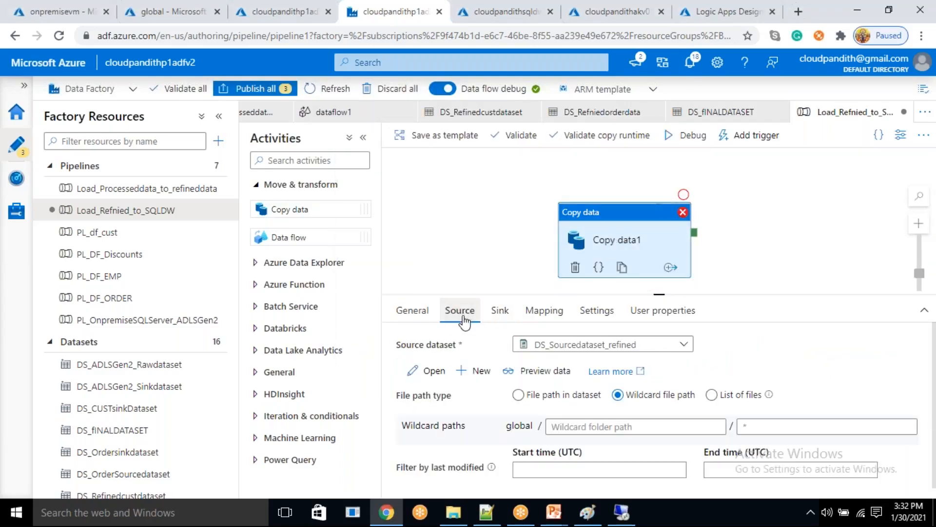
click(544, 373)
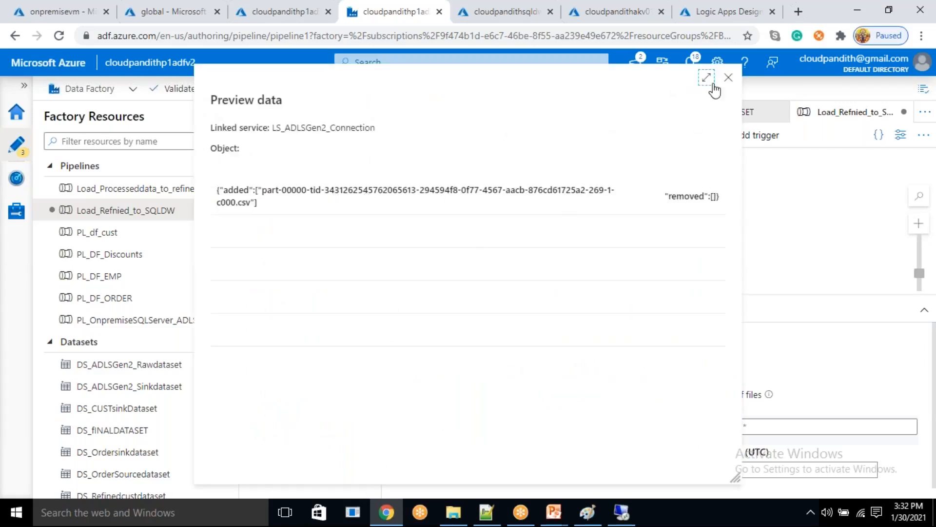
click(729, 77)
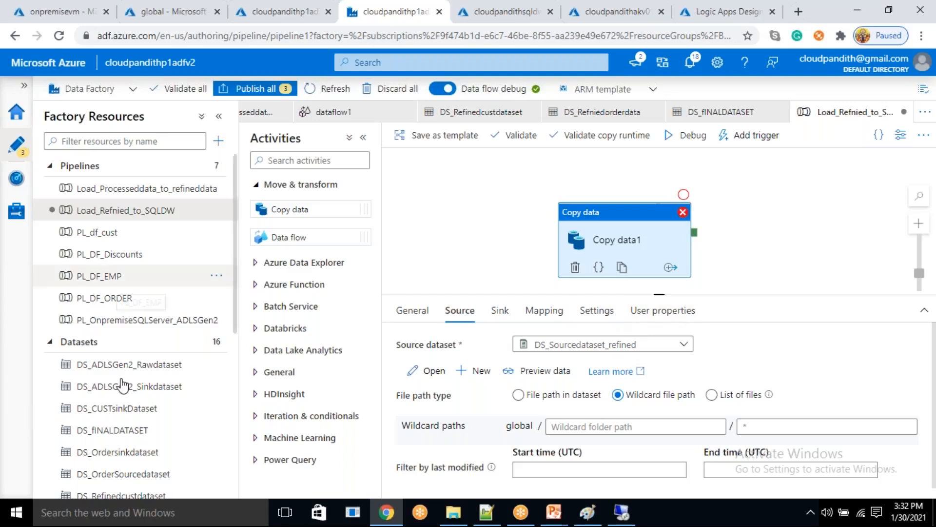
- Switch to the storage container and delete all the files in the refineddata/dimcust folder
click(171, 9)
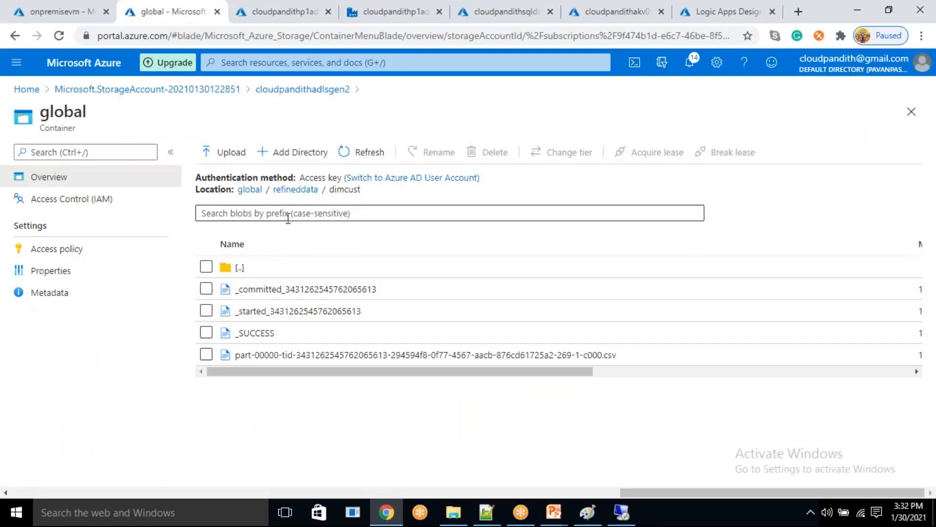
click(206, 266)
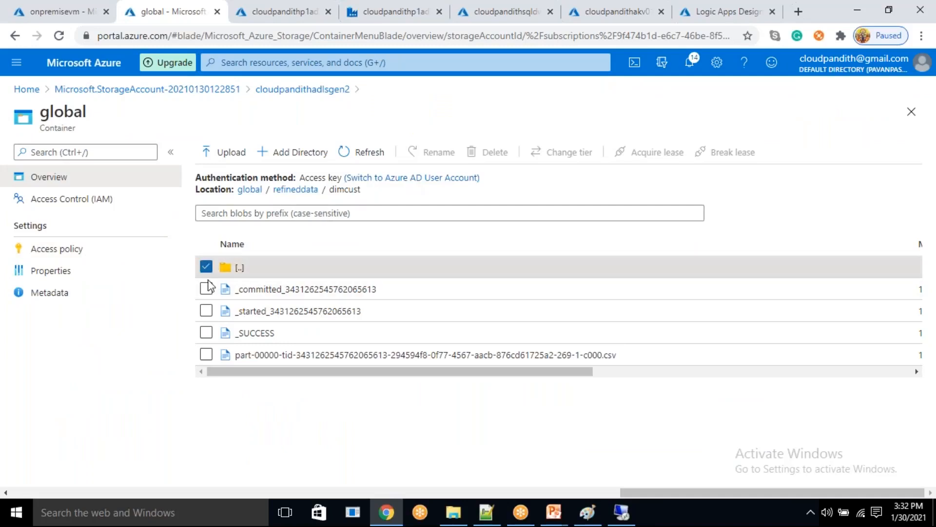
click(214, 355)
click(209, 353)
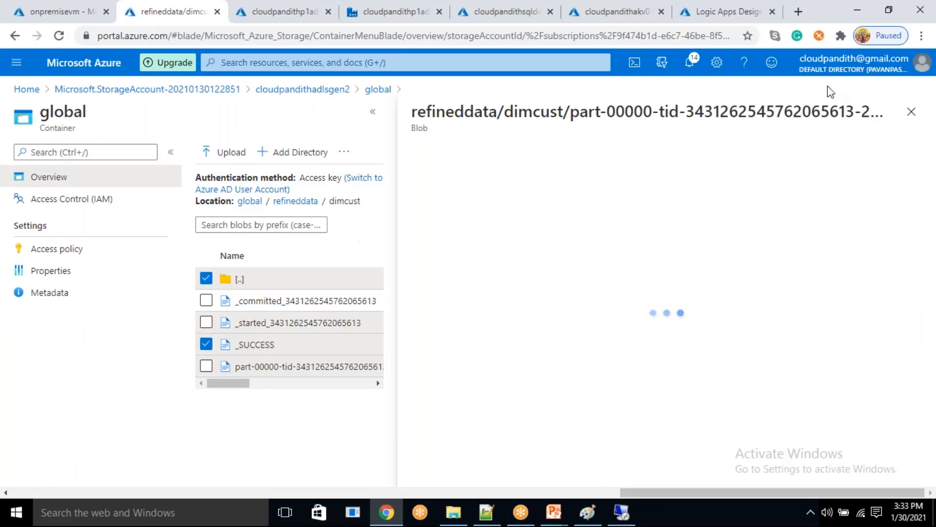
click(911, 112)
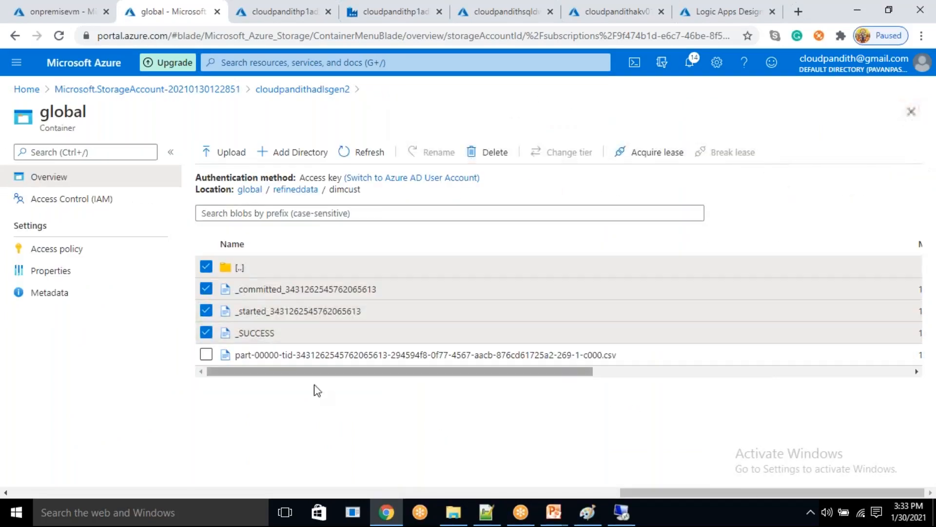
click(206, 355)
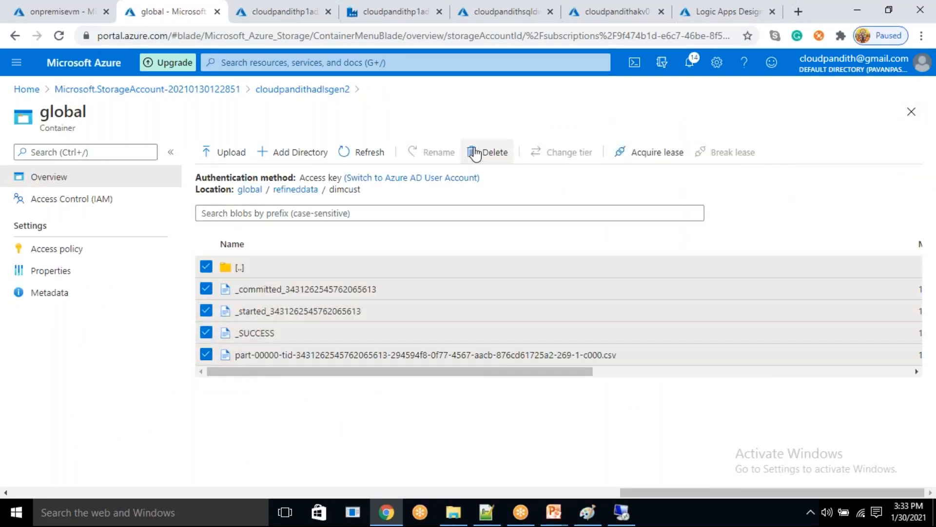
click(480, 151)
click(239, 247)
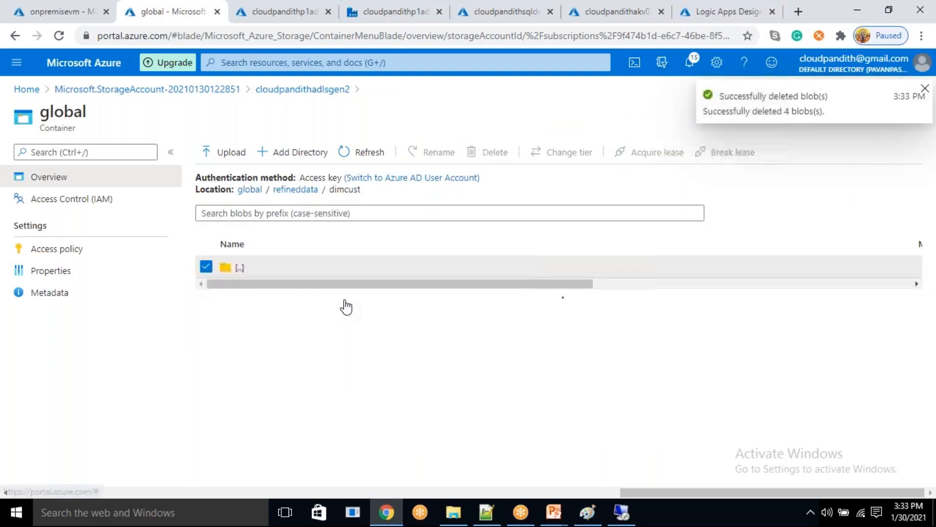
double_click(339, 190)
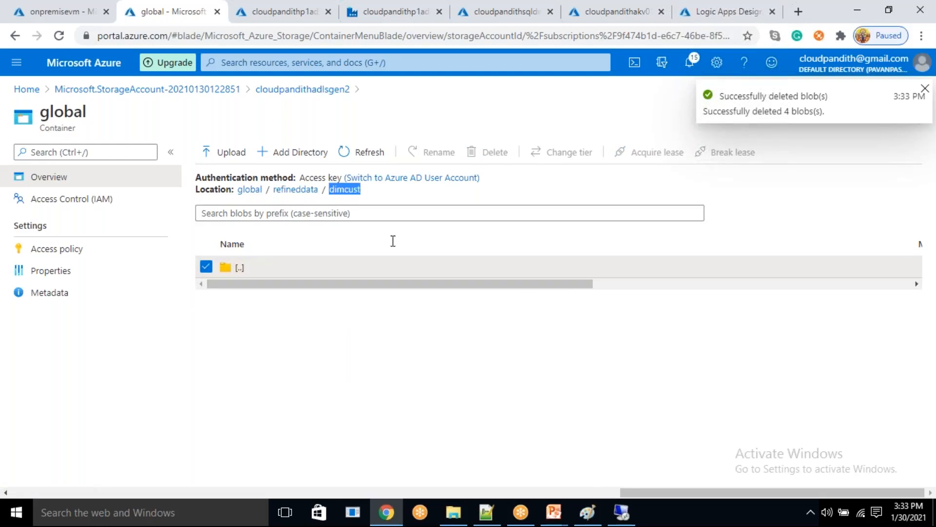
- In the data factory, open dataflow1 from the Load_Processeddata_to_refineddata pipeline and display the settings of its sink1
click(505, 11)
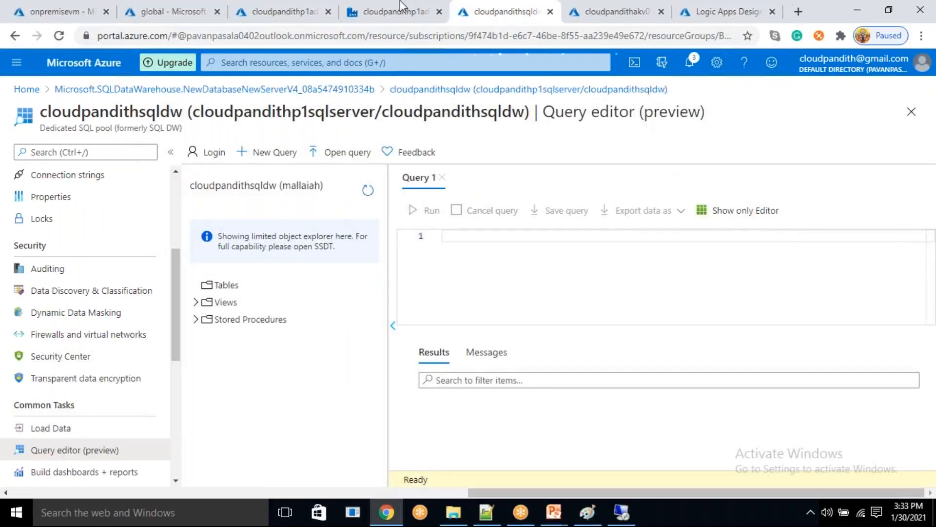
click(423, 10)
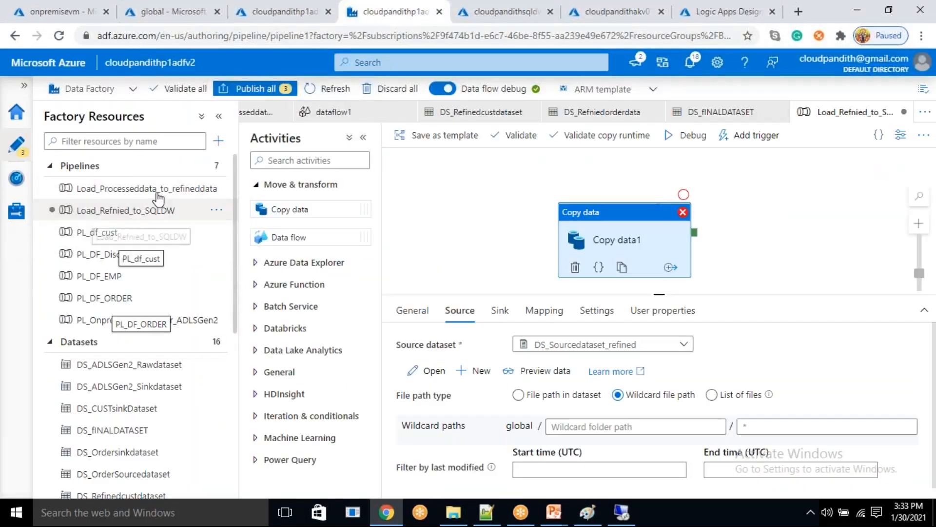
click(158, 192)
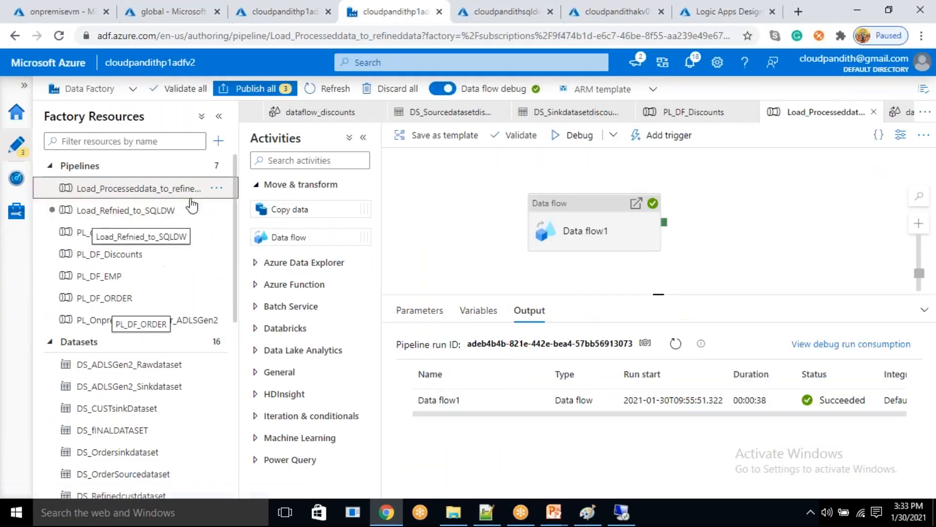
click(578, 219)
click(730, 344)
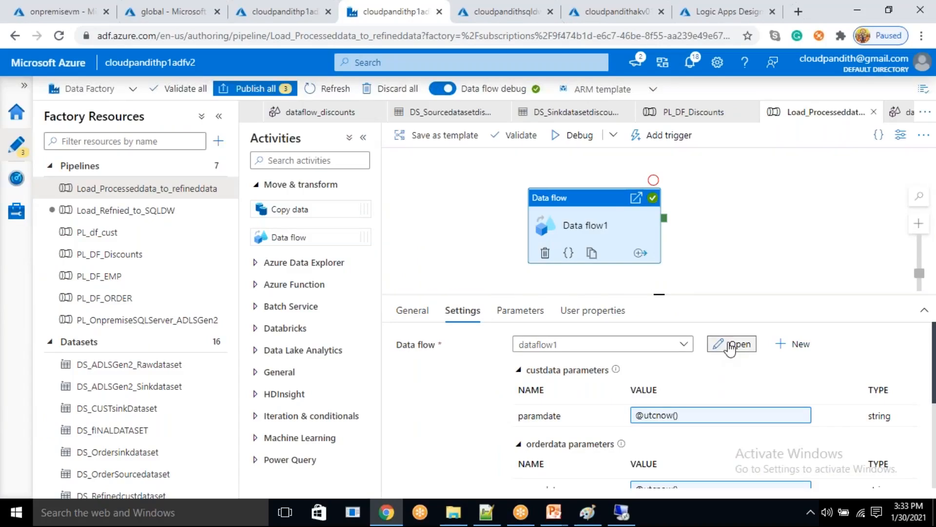
click(770, 194)
click(285, 314)
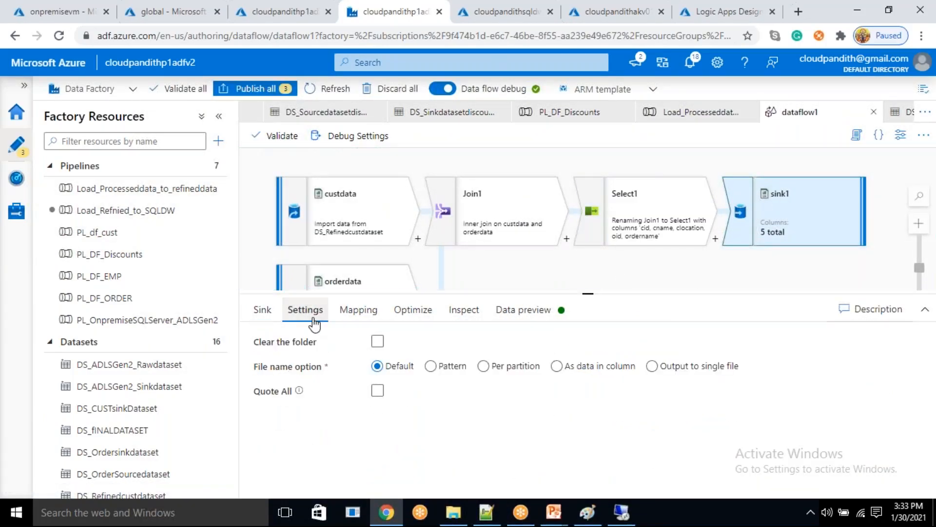
- Set sink1 to output to a single file named dimcust.csv, using a single partition
click(652, 366)
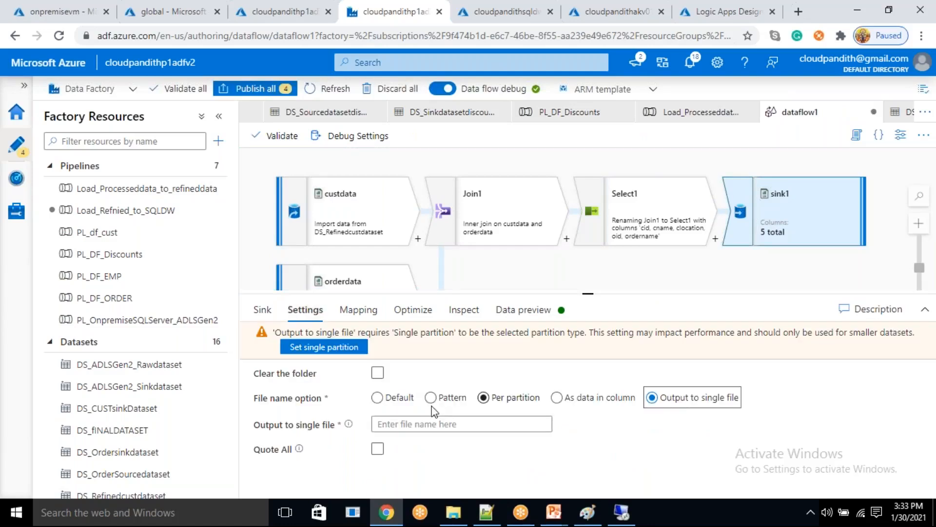
click(408, 424)
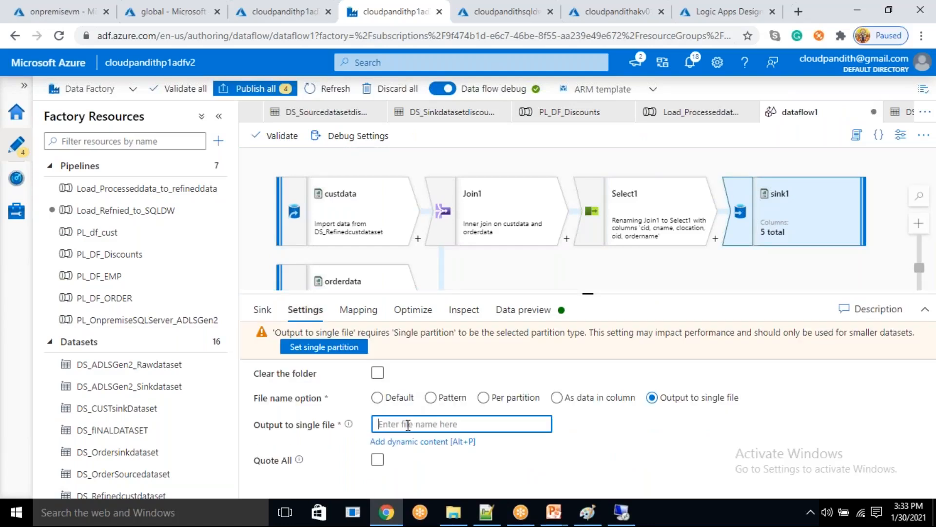
click(343, 349)
click(413, 392)
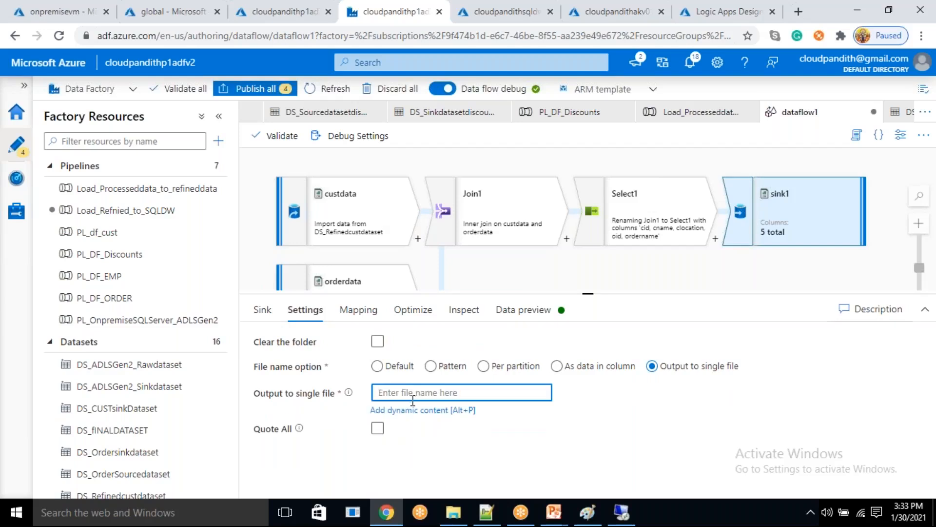
text(DIMCUST.CSV)
double_click(409, 393)
text(dimcust.csv)
click(591, 399)
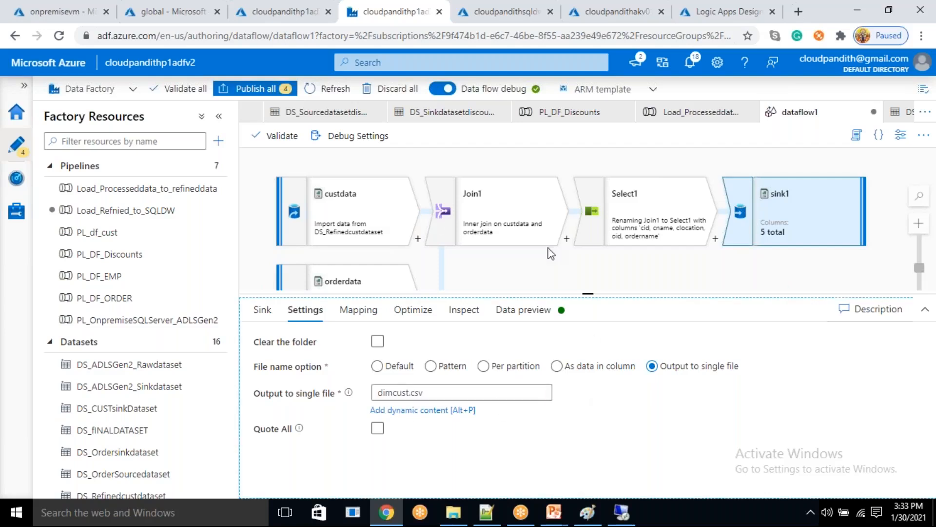
- Run the Load_Processeddata_to_refineddata pipeline in debug mode and refresh its run status
click(133, 192)
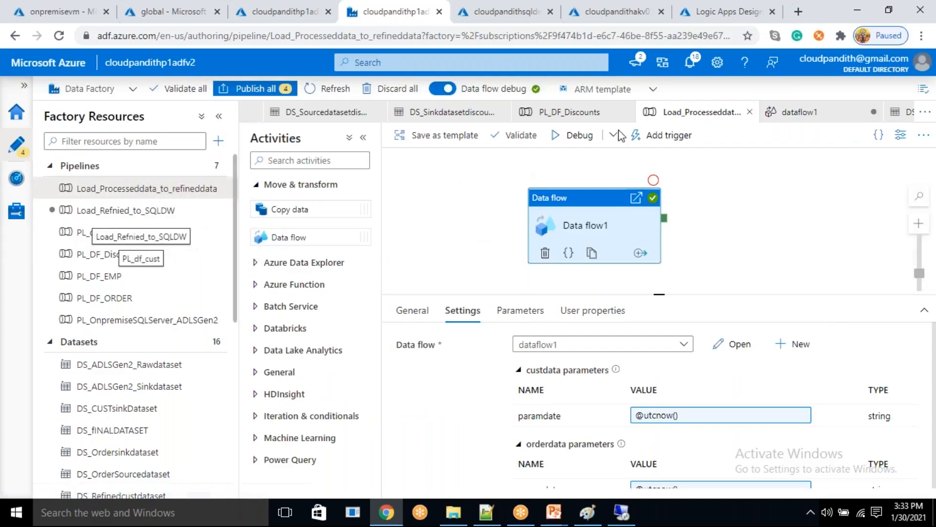
click(571, 143)
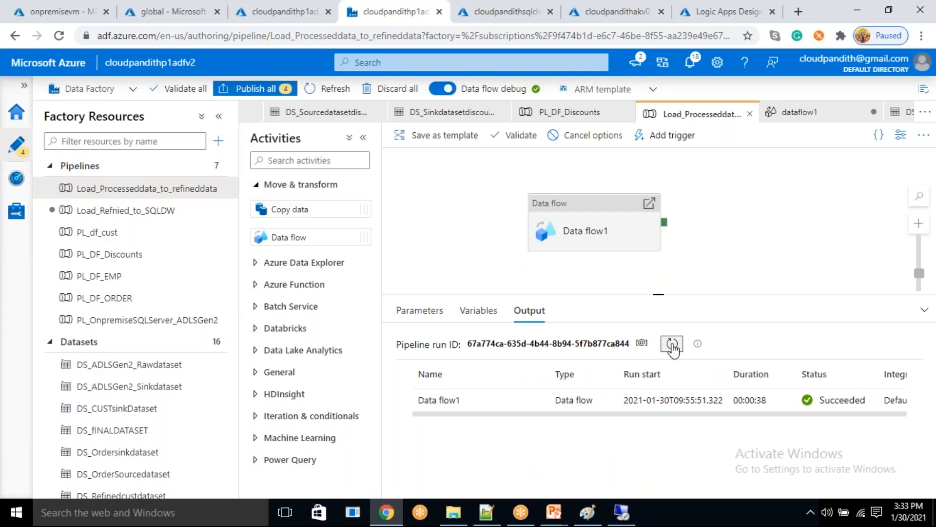
click(672, 344)
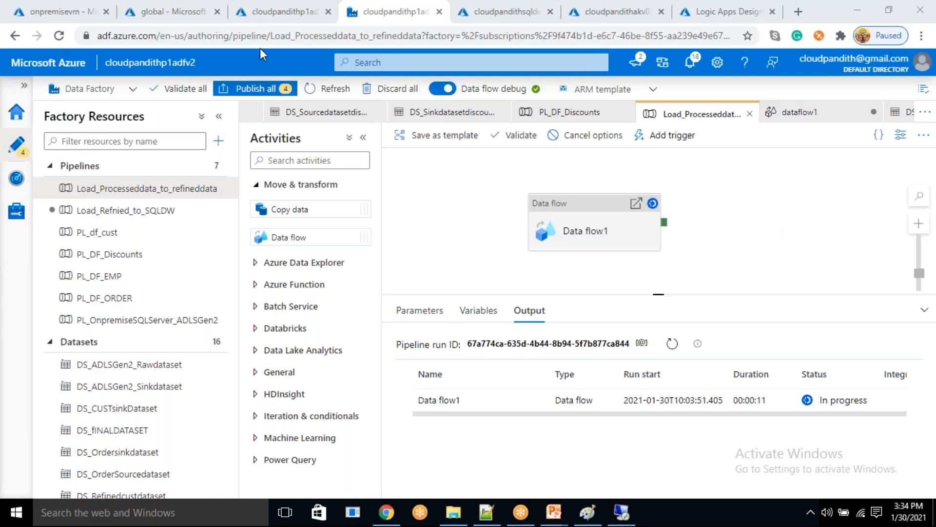
- Refresh the dimcust folder in the storage container to check for the output file
click(193, 11)
click(371, 161)
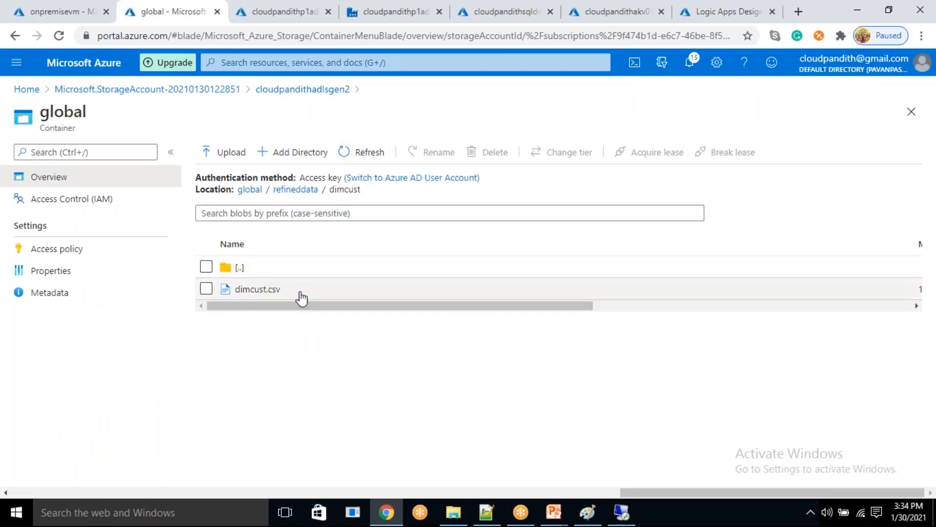
click(276, 13)
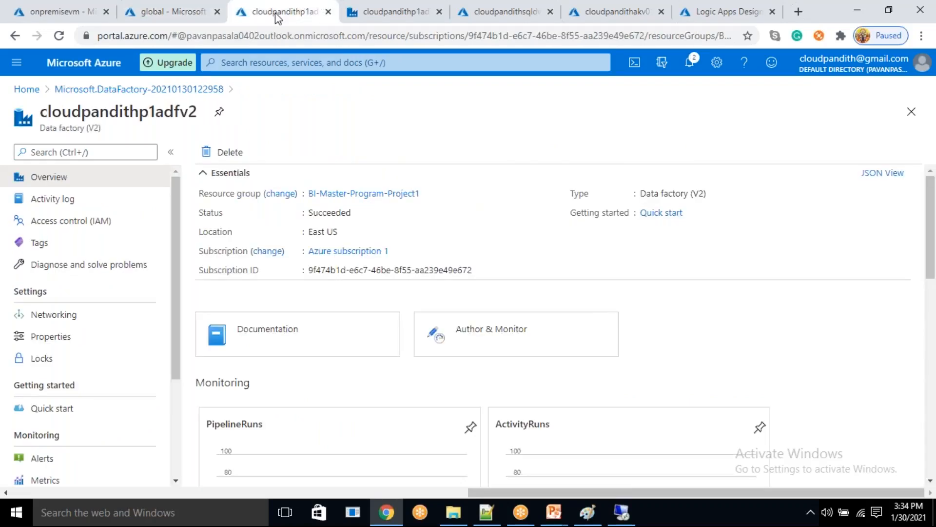
- Return to the data factory and monitor the Data flow1 run by refreshing its status and viewing its run details
click(386, 6)
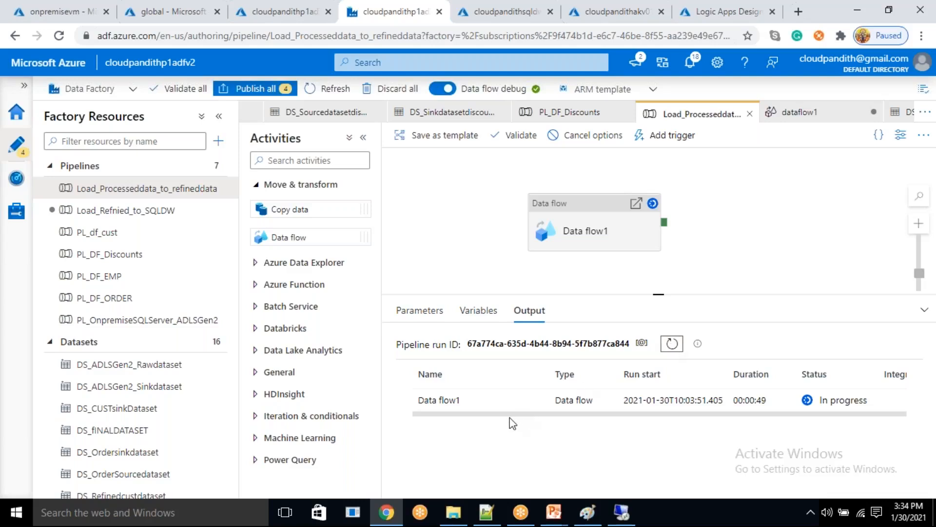
click(537, 402)
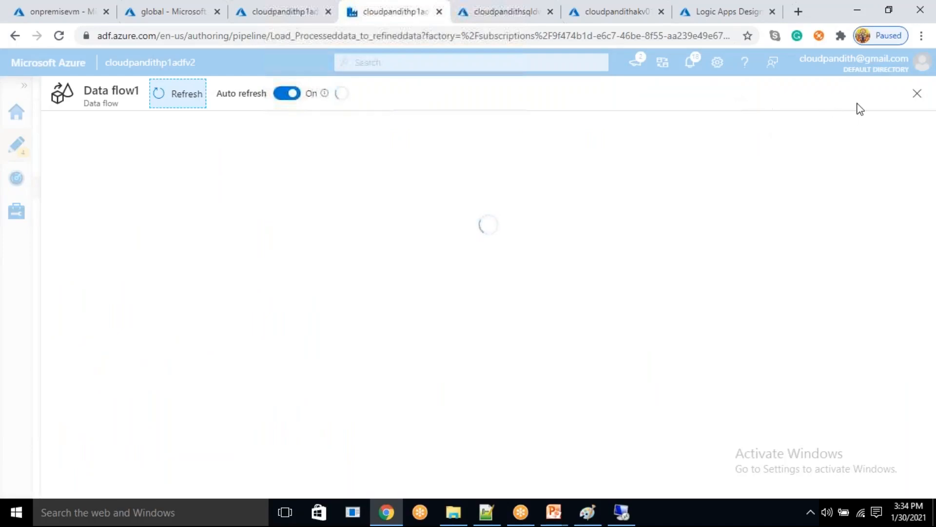
click(919, 96)
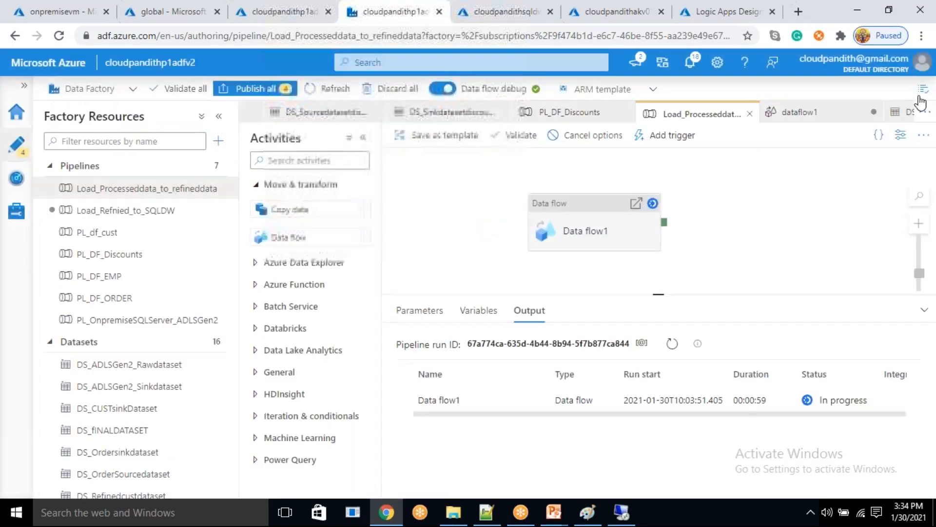
click(671, 345)
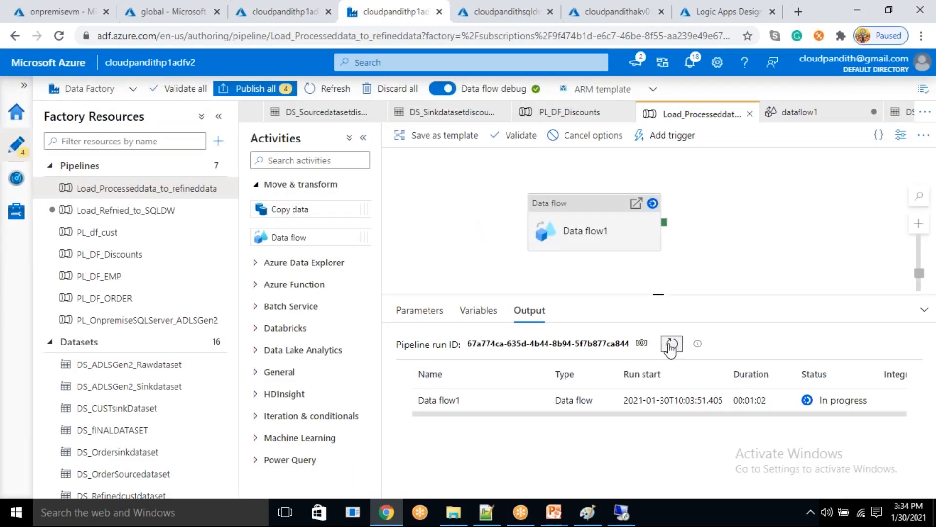
click(670, 346)
click(671, 349)
click(671, 352)
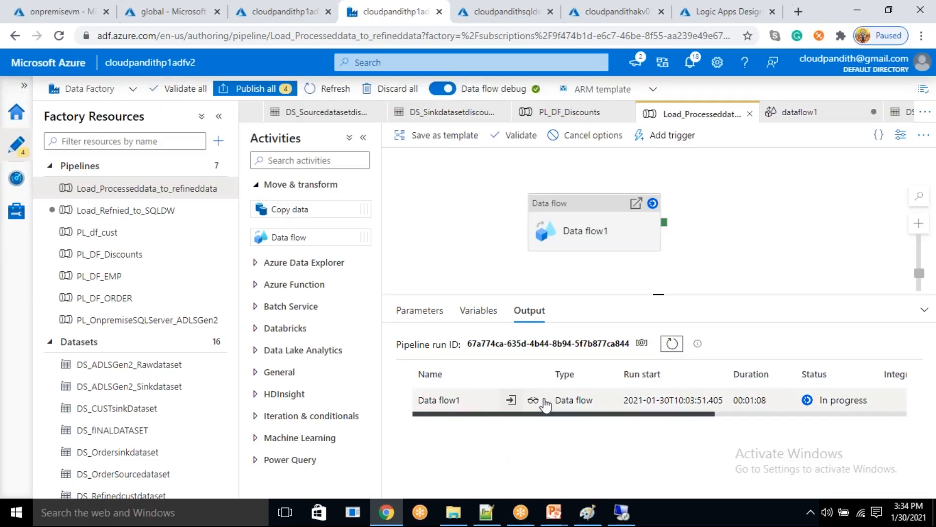
click(533, 400)
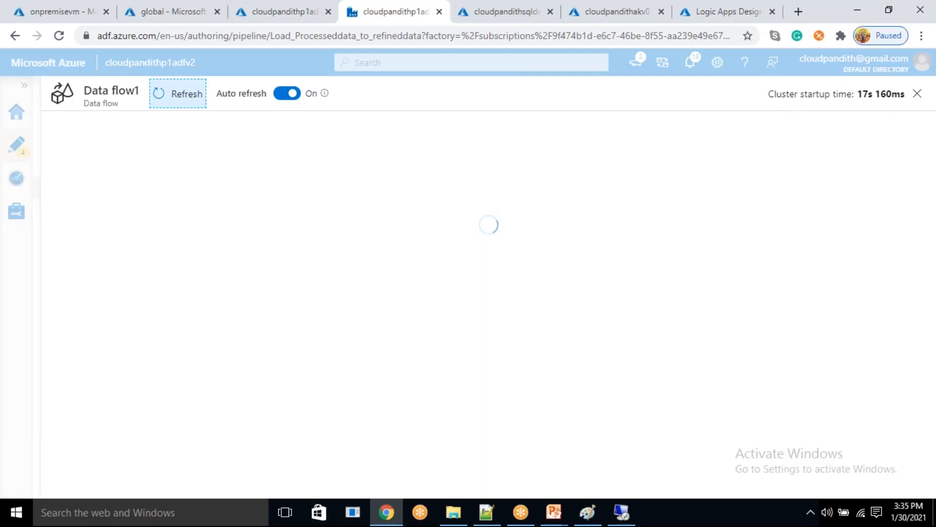
click(917, 95)
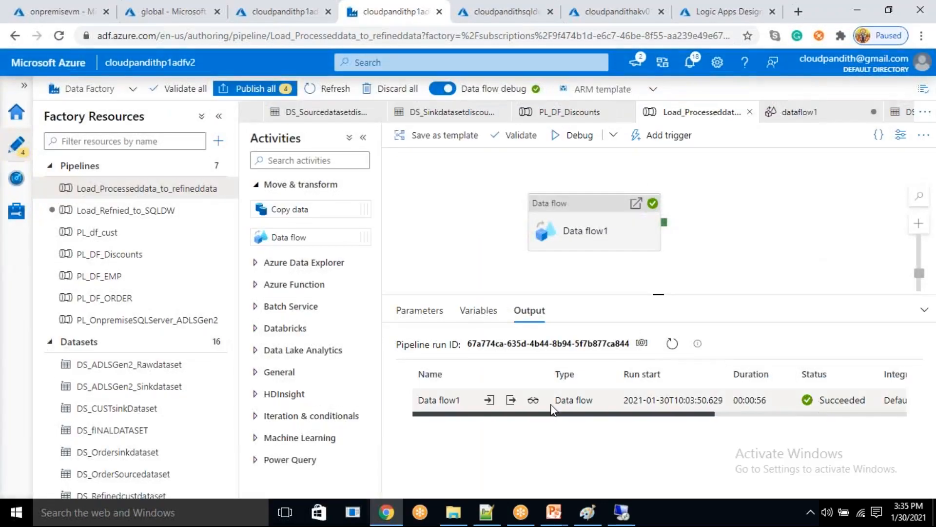
- Run the Load_Refnied_to_SQLDW pipeline in debug mode and check the Tables folder in the SQL pool's query editor
click(147, 213)
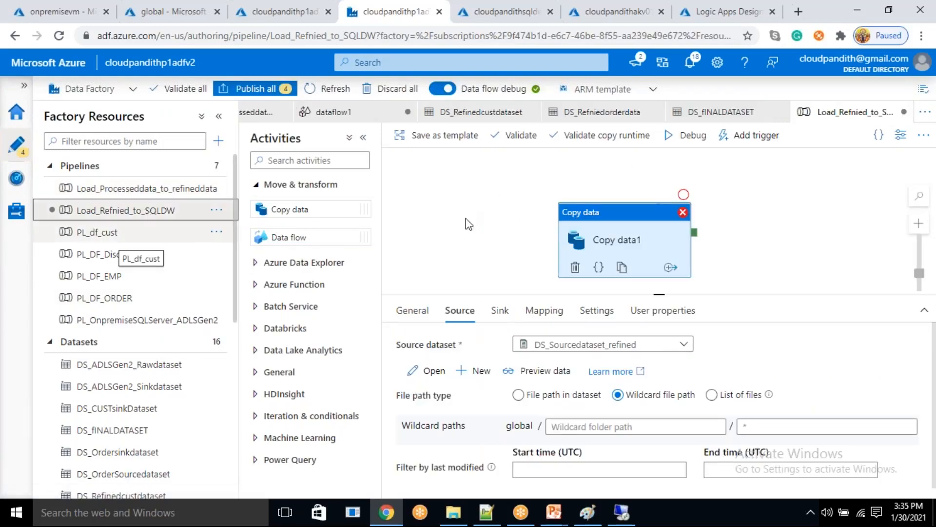
click(702, 141)
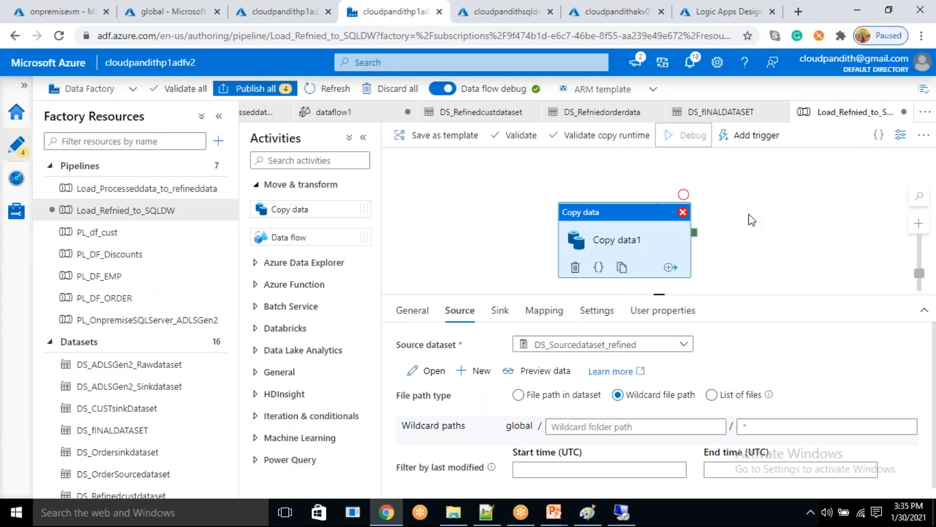
click(527, 11)
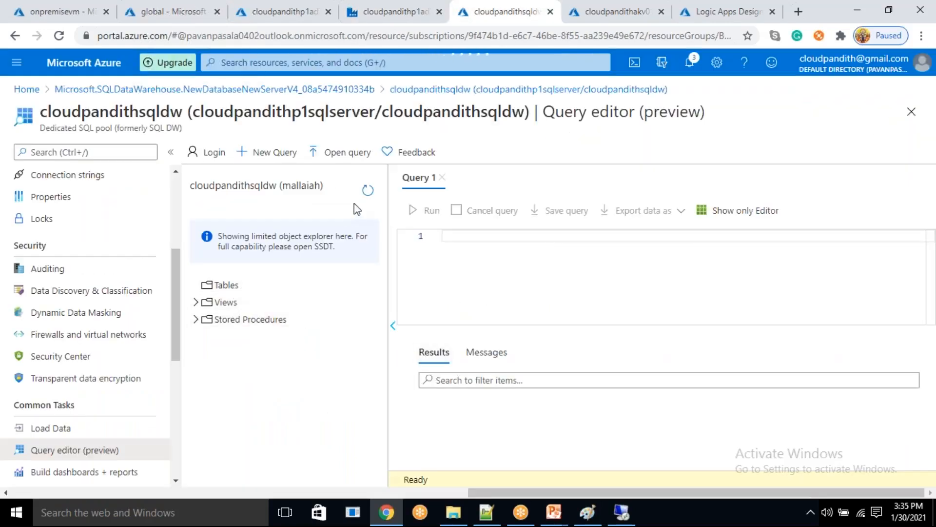
click(196, 285)
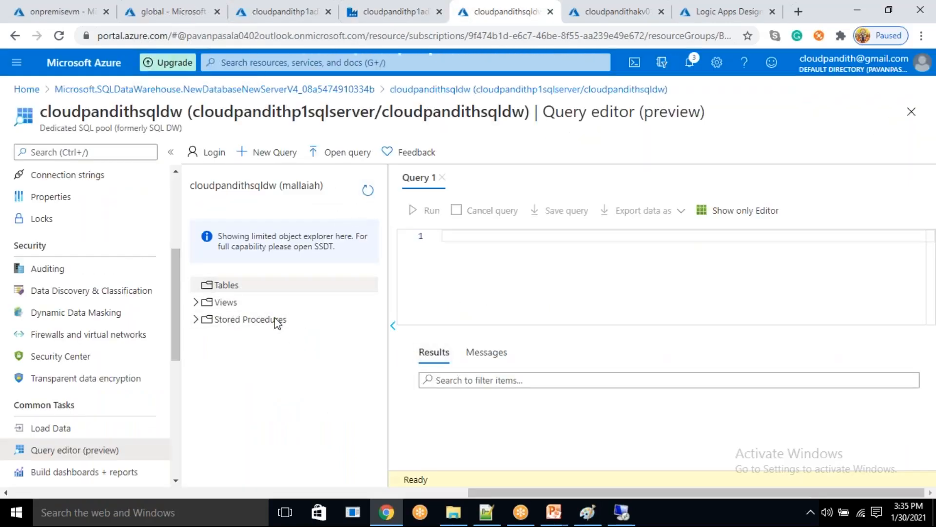
- Refresh the Load_Refnied_to_SQLDW run status in the data factory and return to the SQL pool's query editor
click(365, 6)
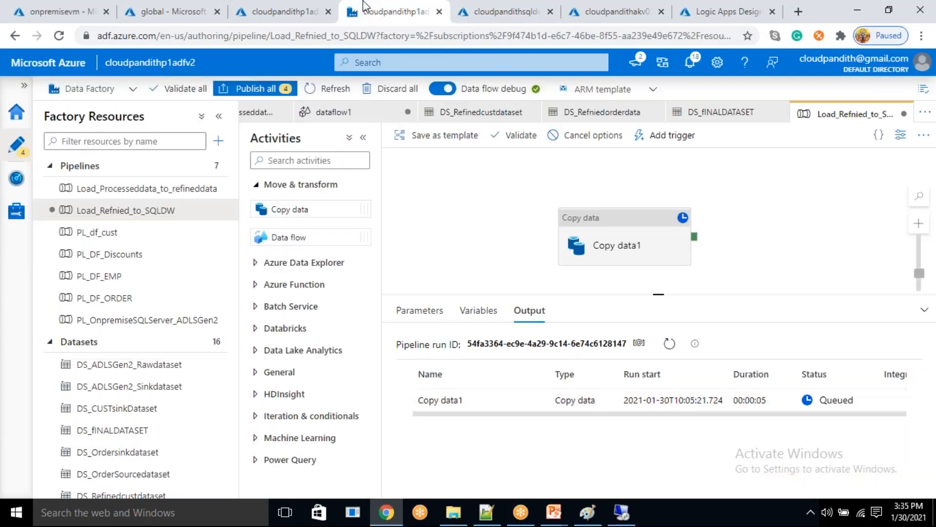
click(670, 347)
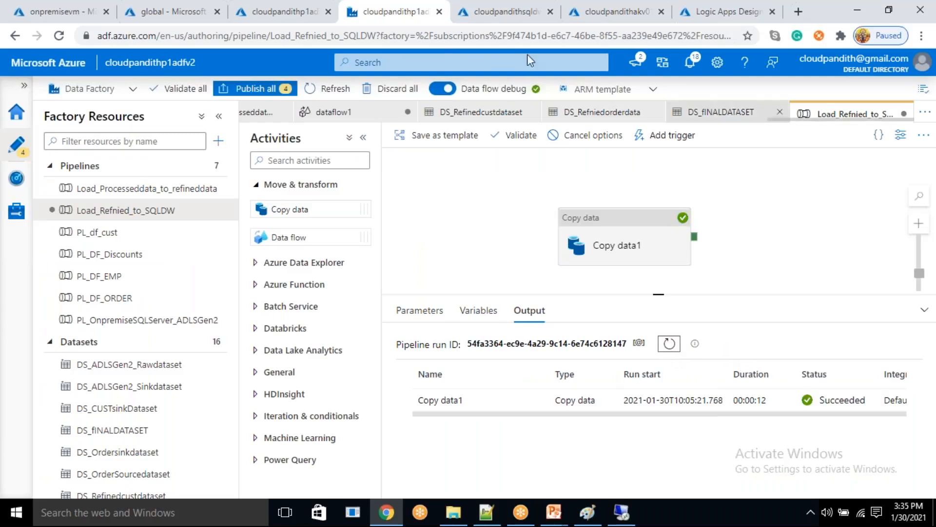
click(507, 12)
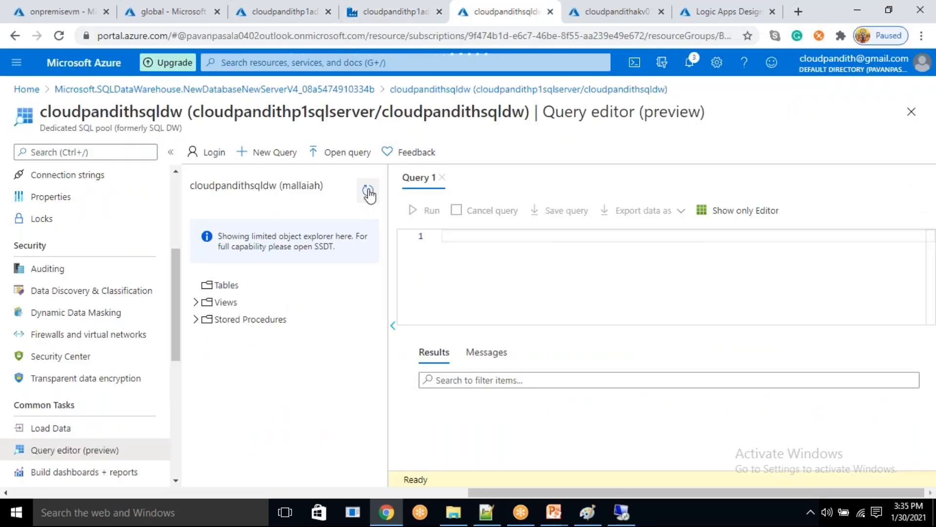
- Expand the Tables folder and run the query "select * from dimcust" on the SQL pool
click(196, 285)
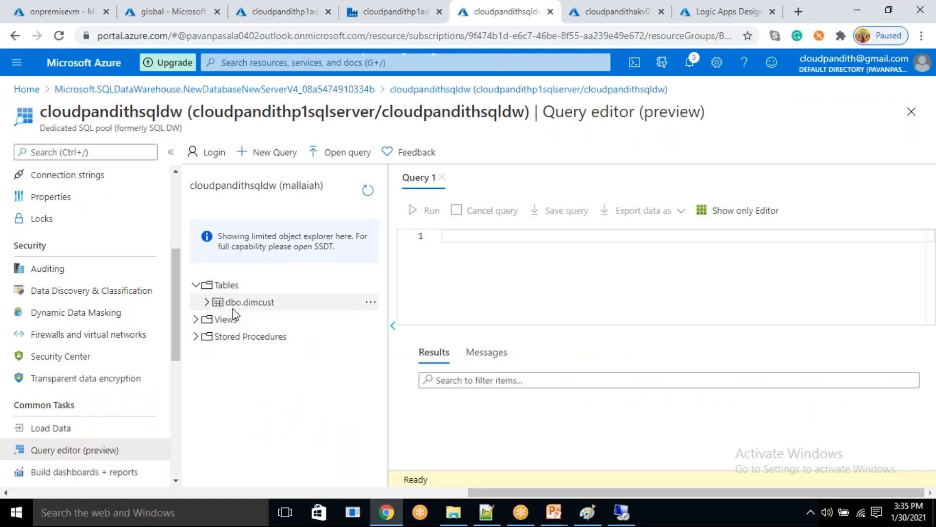
click(478, 256)
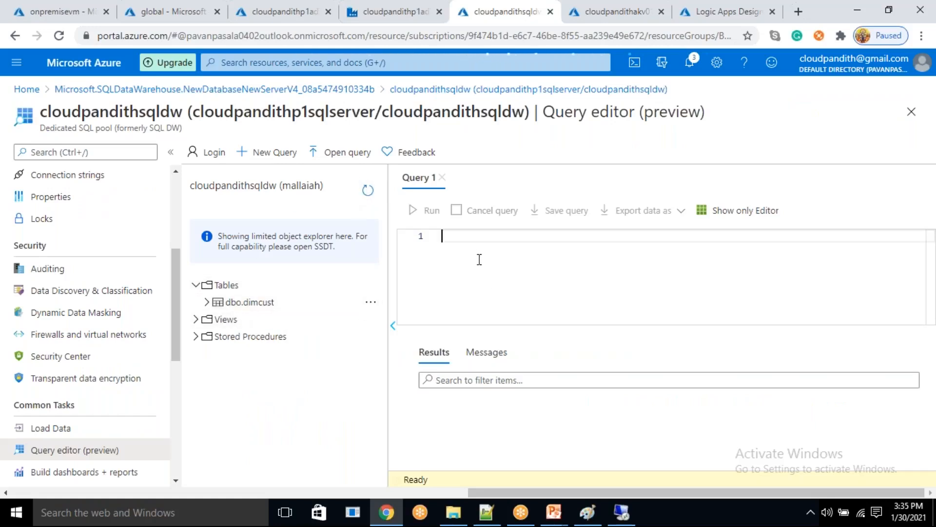
text(select *from dimcust)
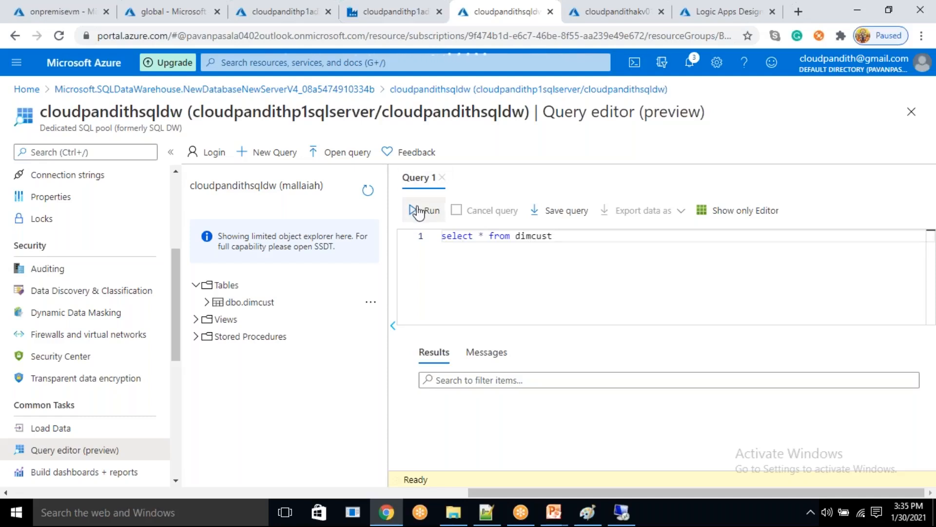
click(418, 211)
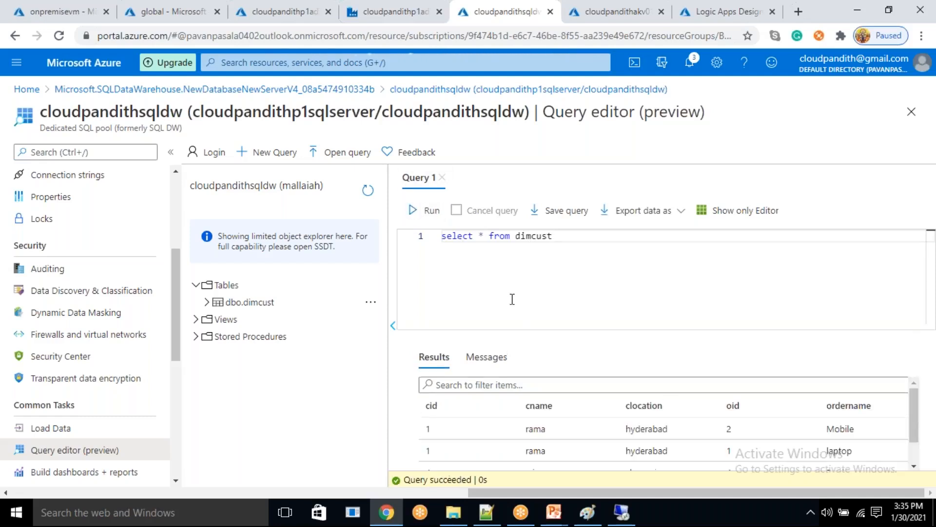
- Examine the customer and order rows returned by the dimcust query
scroll(545, 442, down, 2)
scroll(545, 442, up, 2)
scroll(538, 441, down, 2)
scroll(539, 441, up, 2)
scroll(539, 441, down, 2)
scroll(539, 441, up, 2)
scroll(539, 441, down, 2)
scroll(538, 441, up, 2)
scroll(539, 442, down, 2)
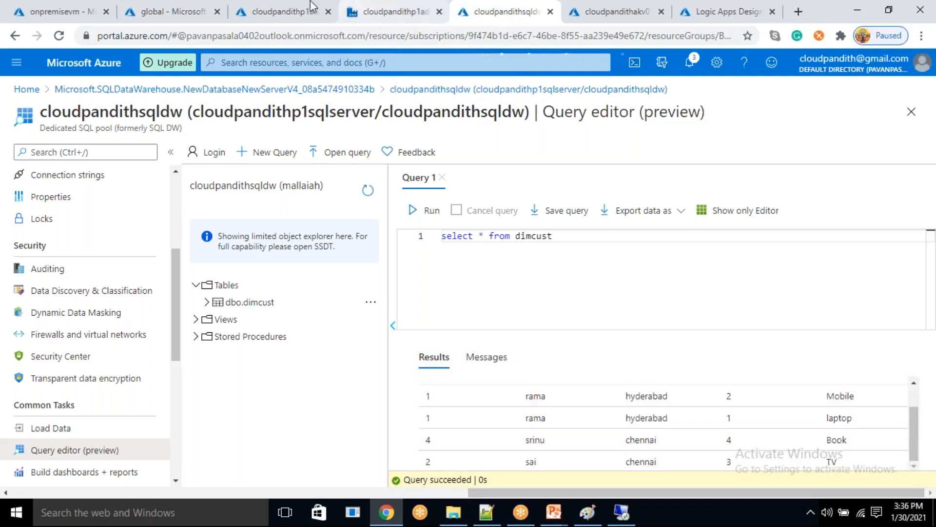
- Run "drop table dimcust" in the query editor, clear the query text and refresh the object list
key(shift+Home)
key(BackSpace)
text(d)
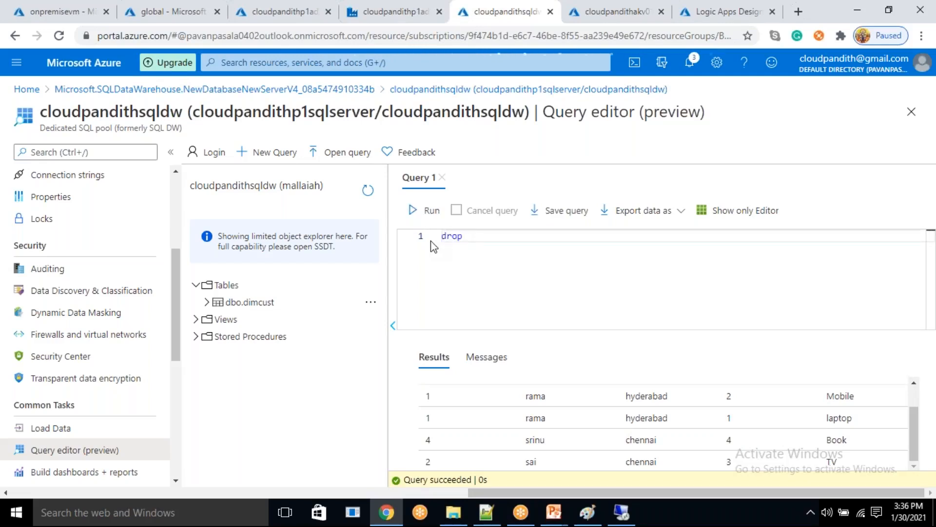
key(shift+Home)
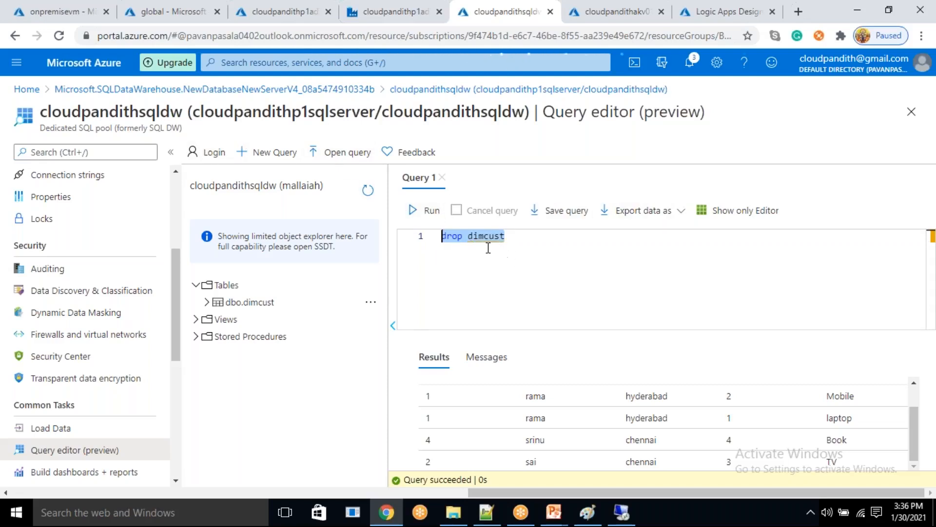
click(468, 238)
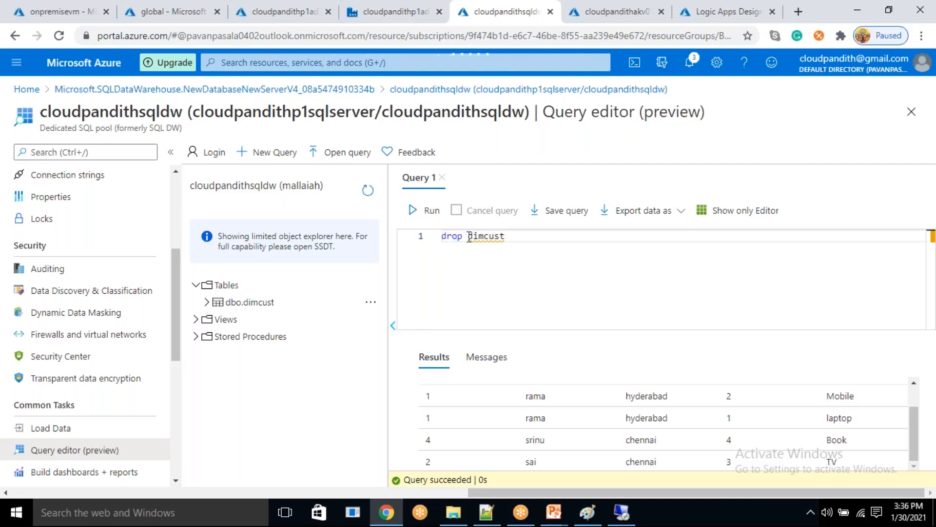
text(table)
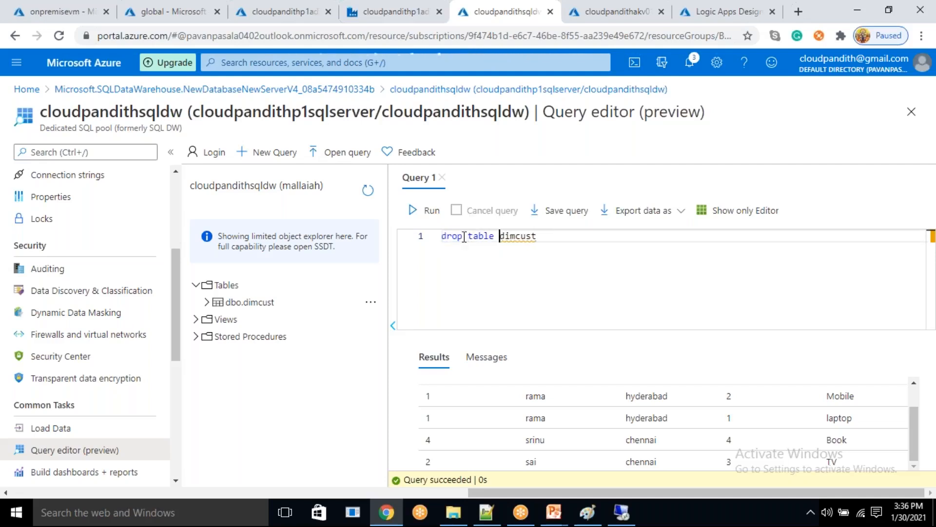
click(425, 210)
click(537, 236)
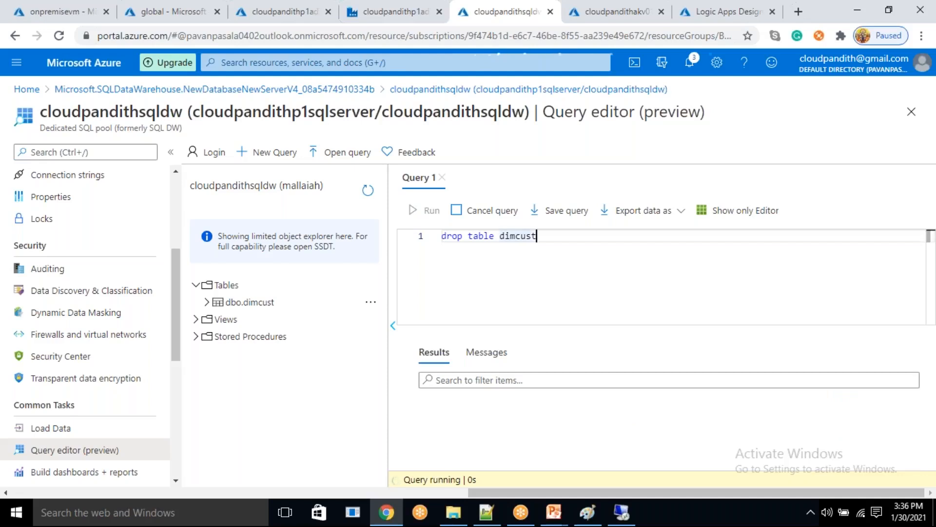
shift+click(442, 239)
key(Delete)
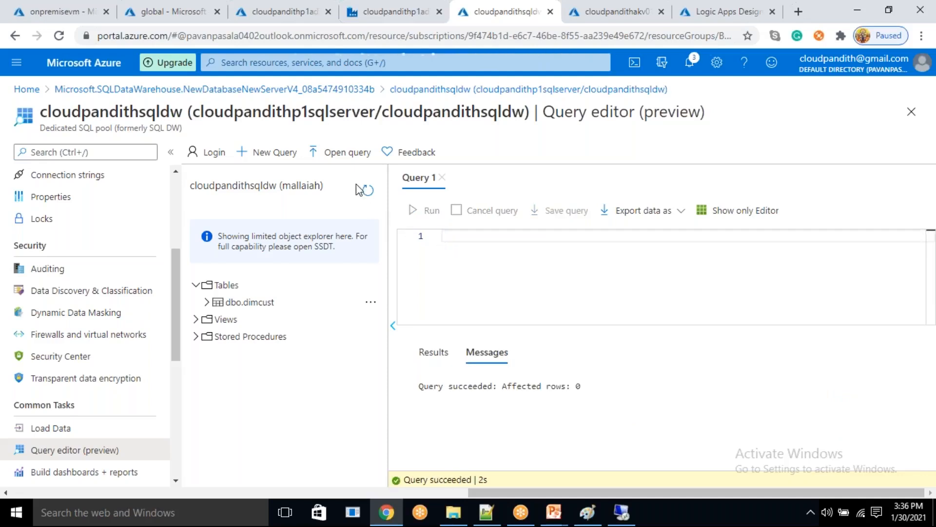
click(368, 190)
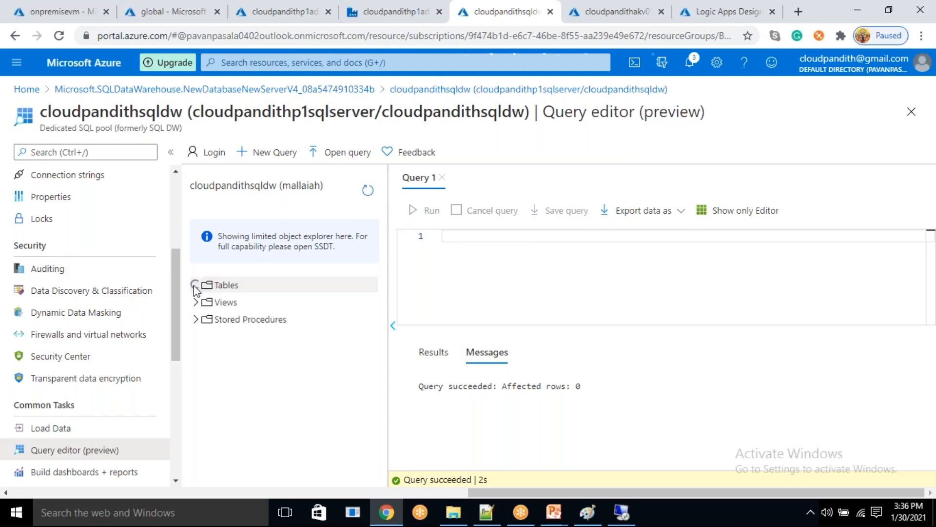
- Go to the cloudpandithadlsgen2 storage account, try to delete the global container and refresh the container list
click(197, 7)
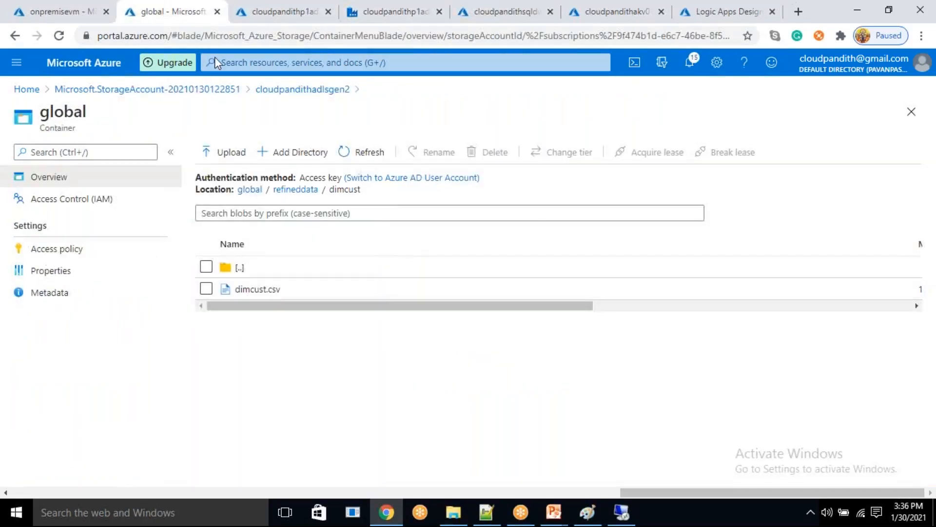
click(299, 90)
click(206, 233)
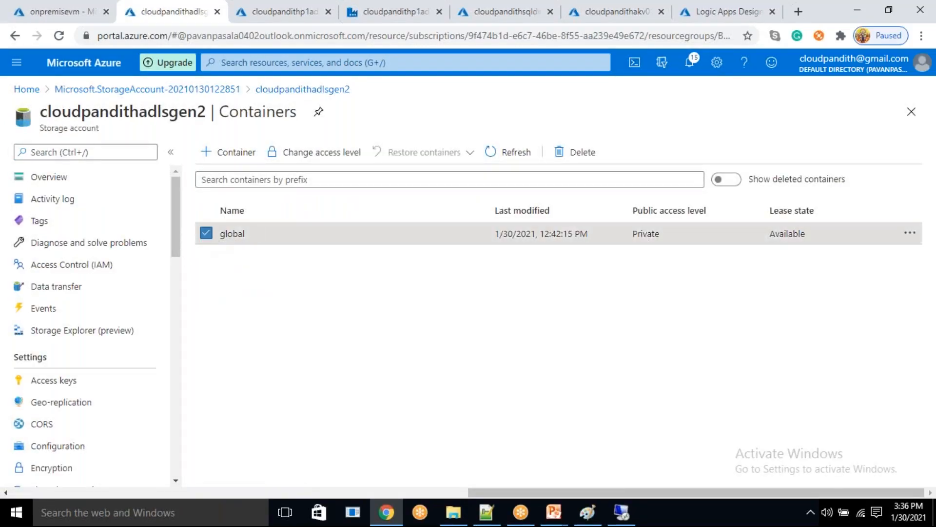
click(555, 155)
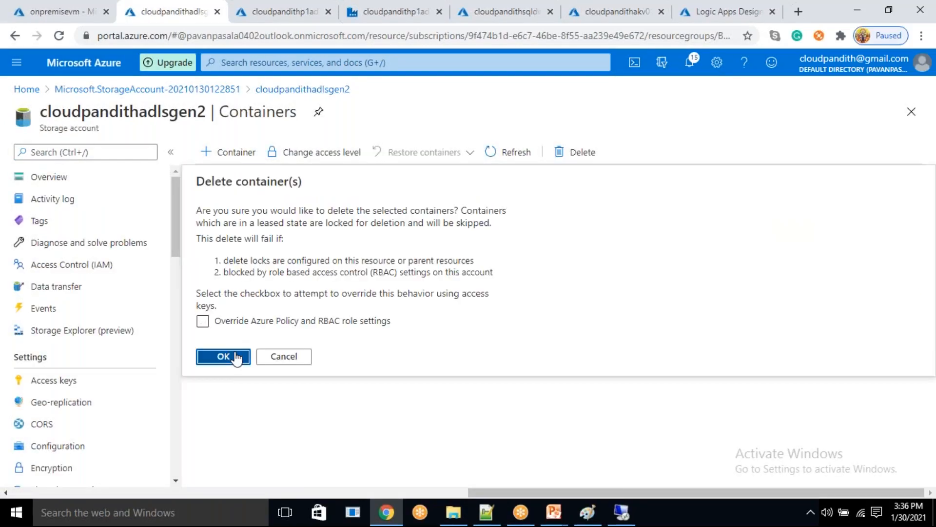
click(236, 356)
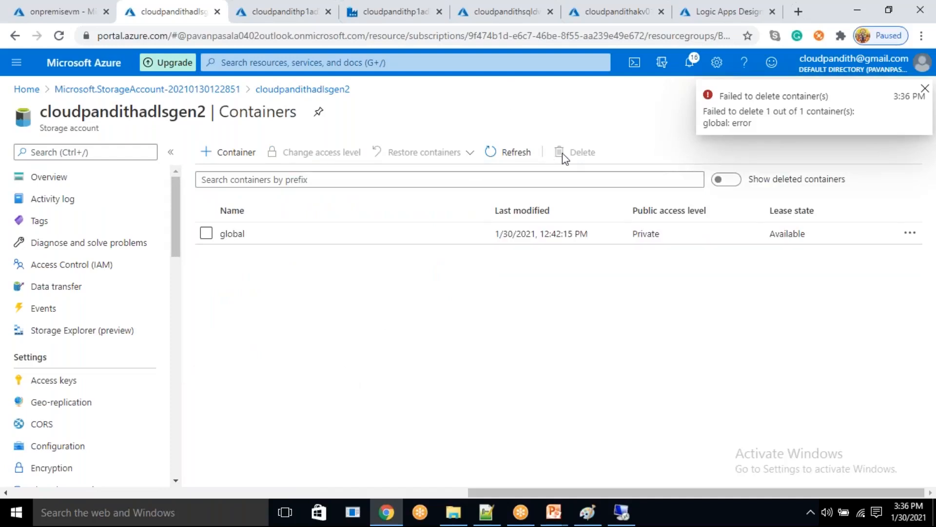
click(512, 153)
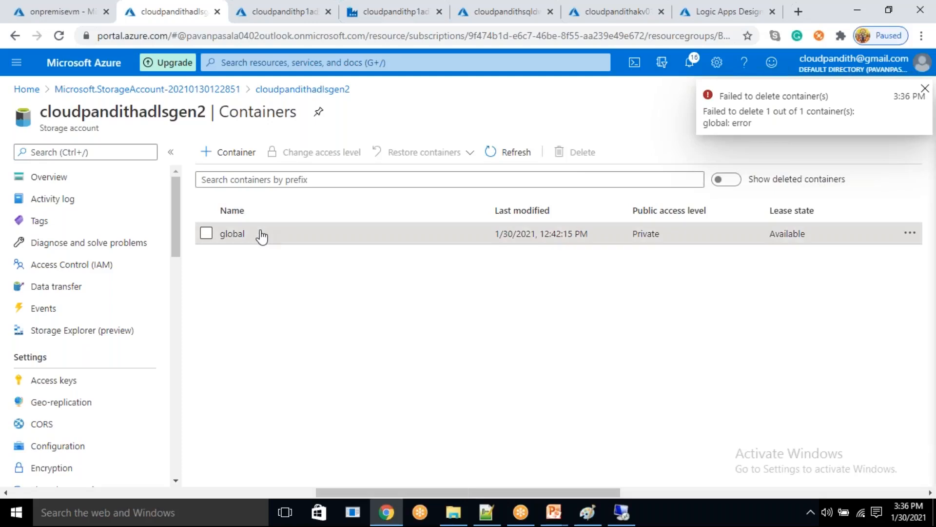
- Open the global container and delete its processeddate, raw and refineddata directories
click(239, 234)
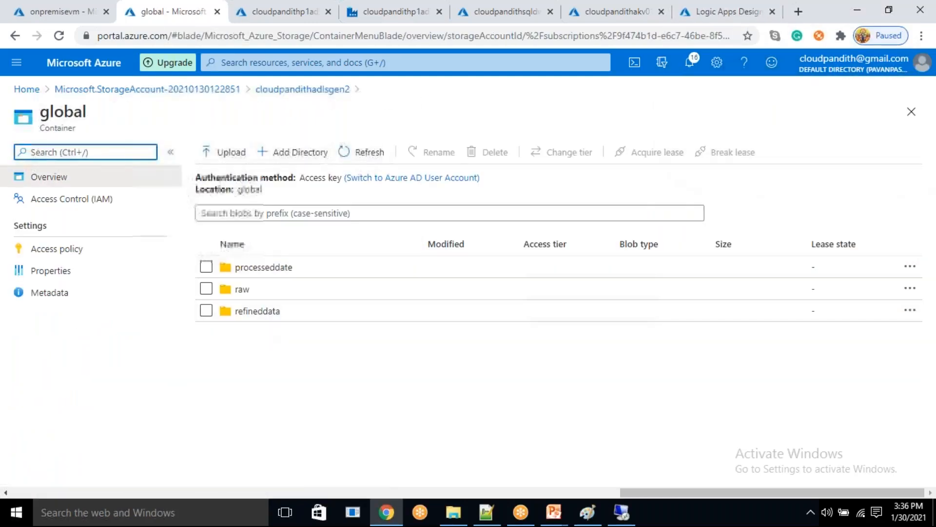
click(206, 266)
click(488, 154)
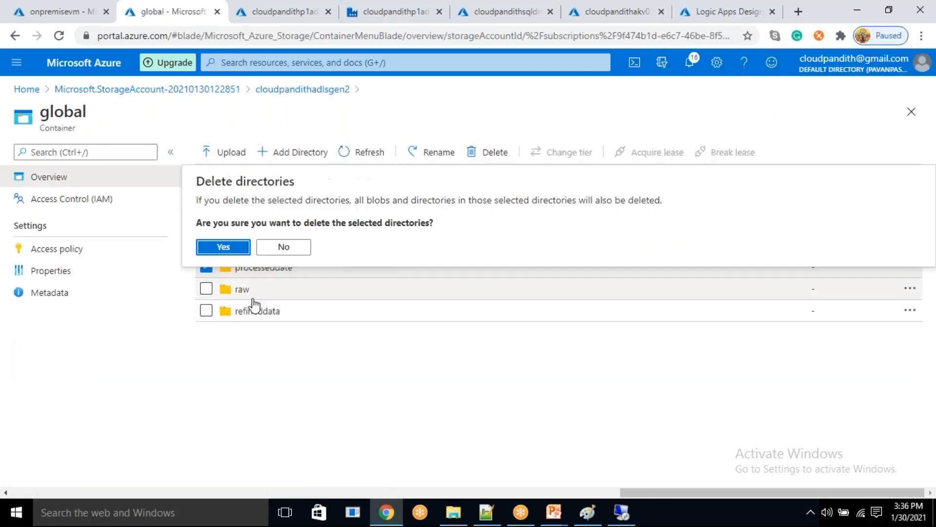
click(223, 247)
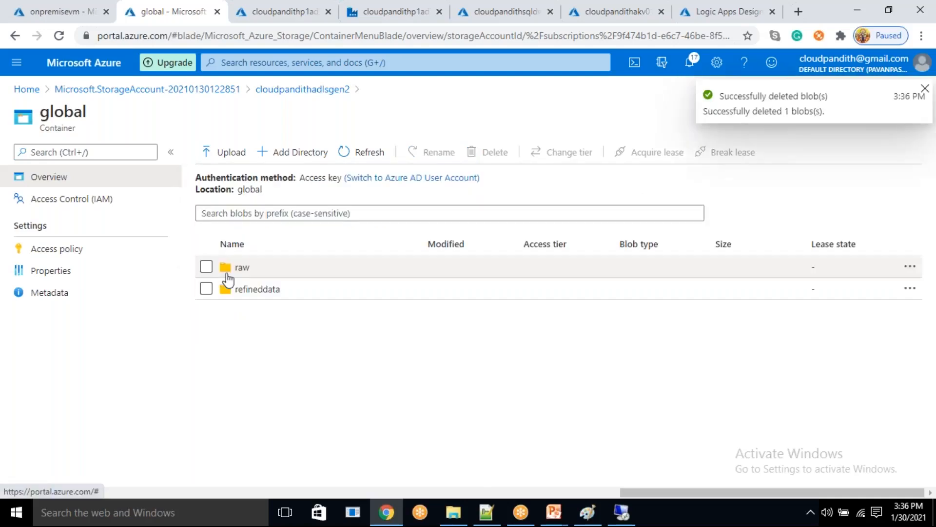
click(206, 267)
click(490, 152)
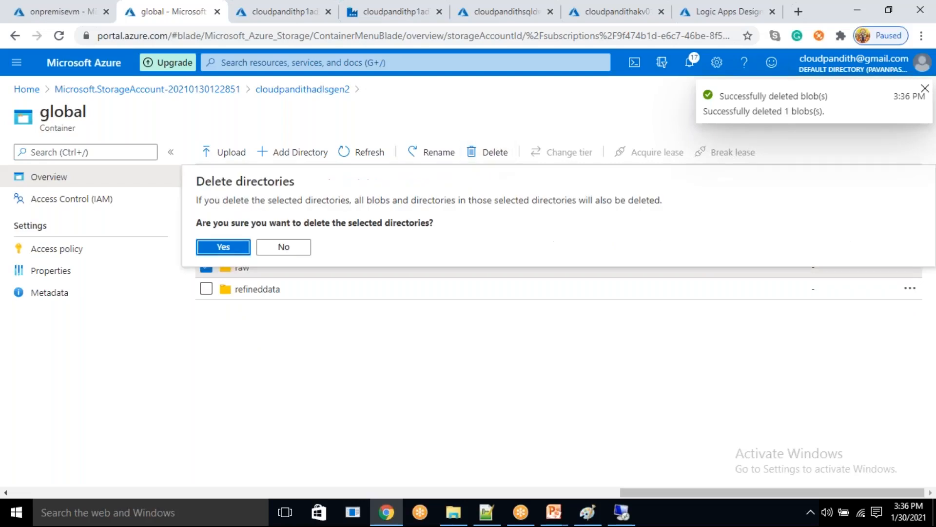
click(238, 253)
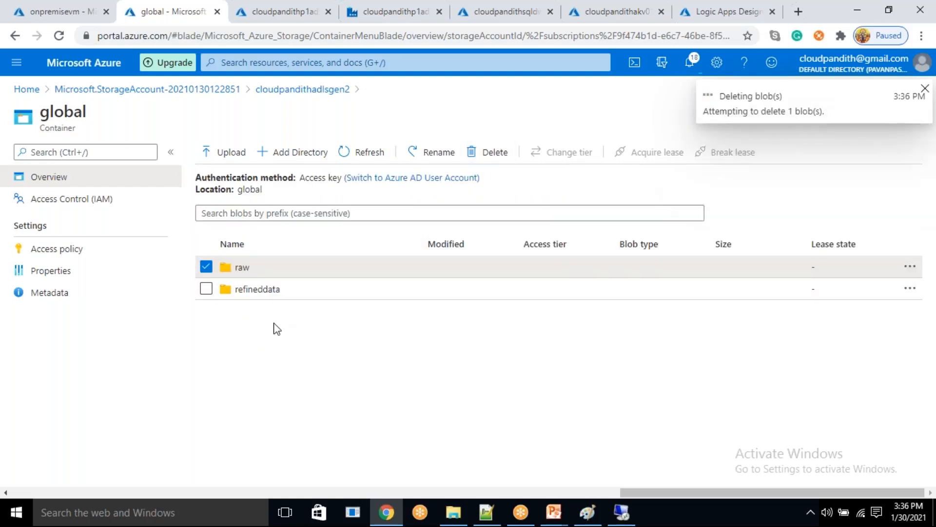
click(207, 267)
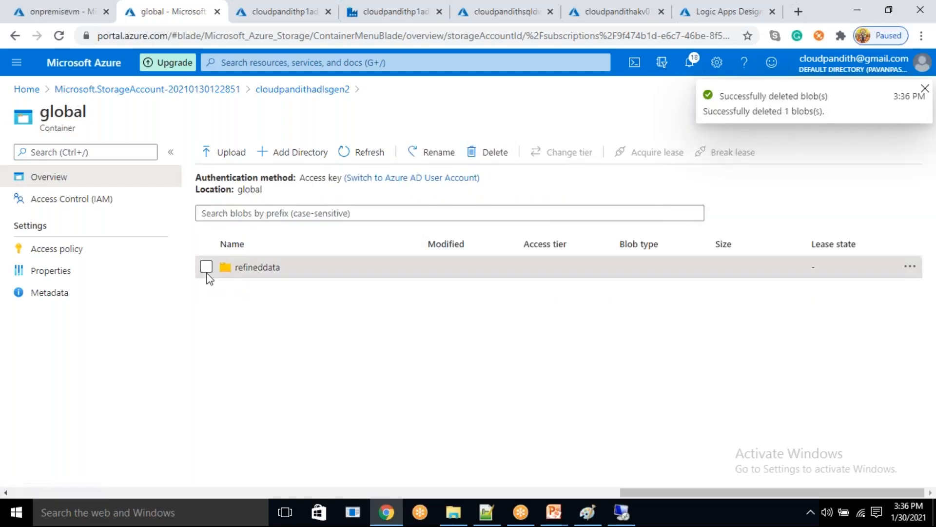
click(493, 153)
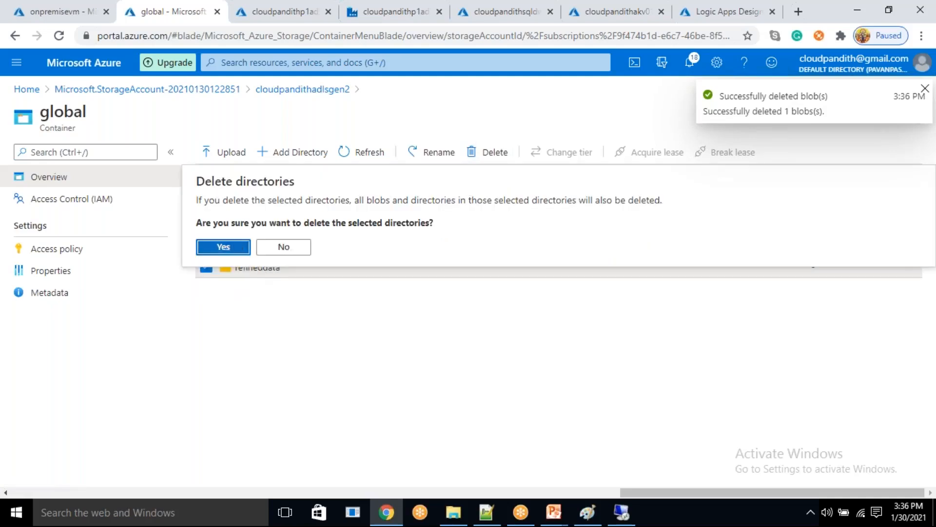
click(236, 251)
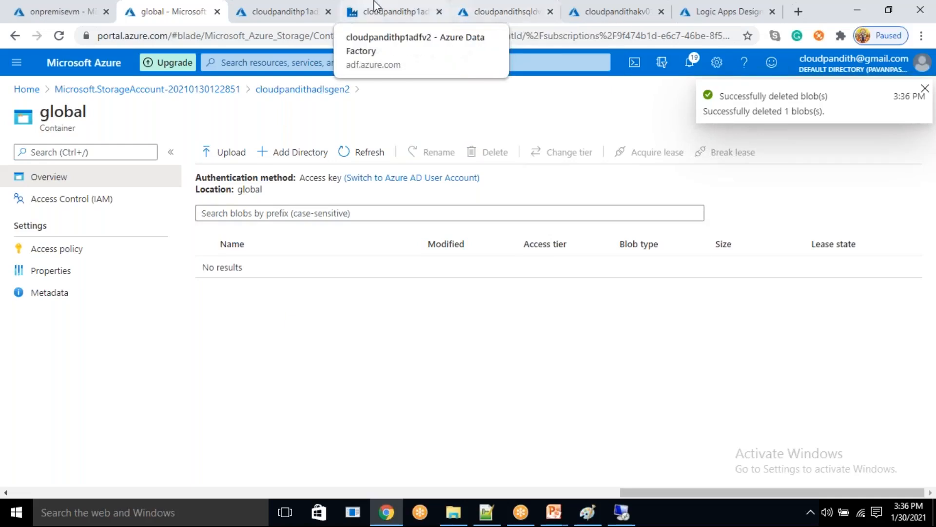
- Switch to the data factory and create a new pipeline named Master_Pipeline
click(390, 10)
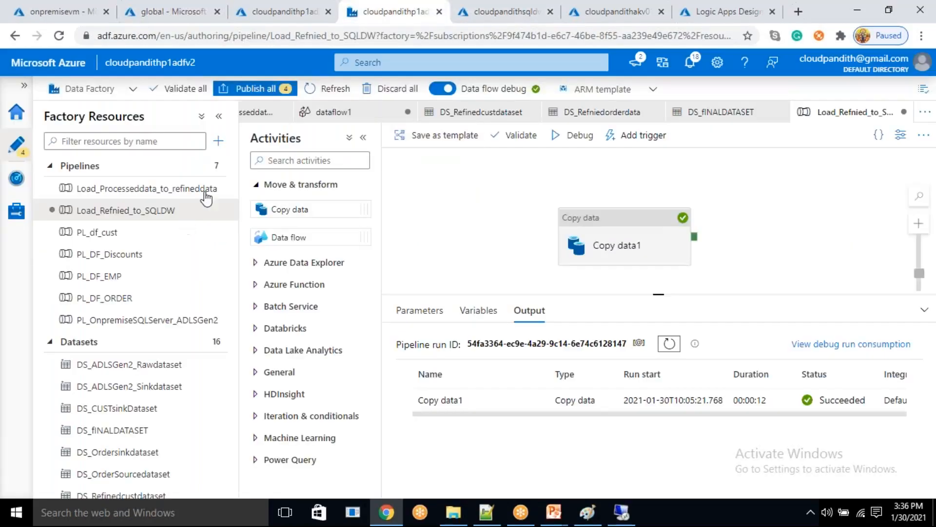
click(218, 141)
click(233, 161)
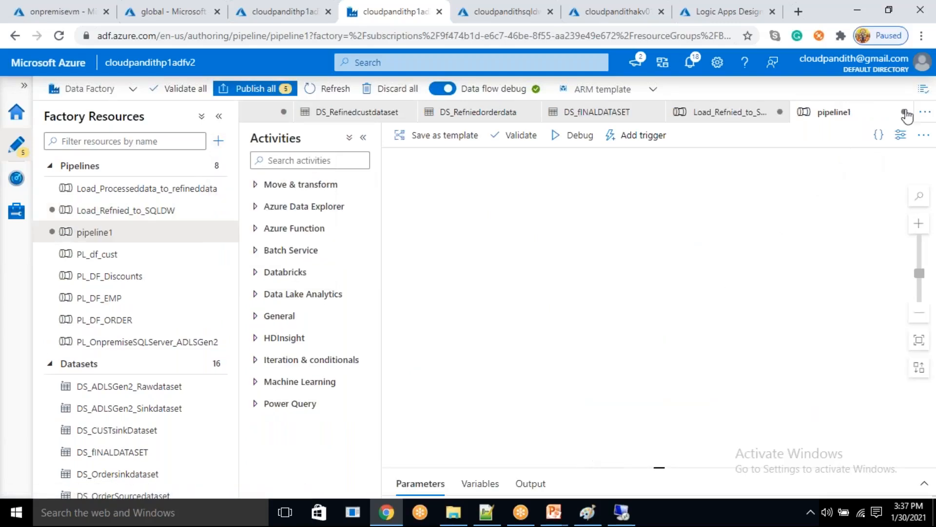
click(891, 152)
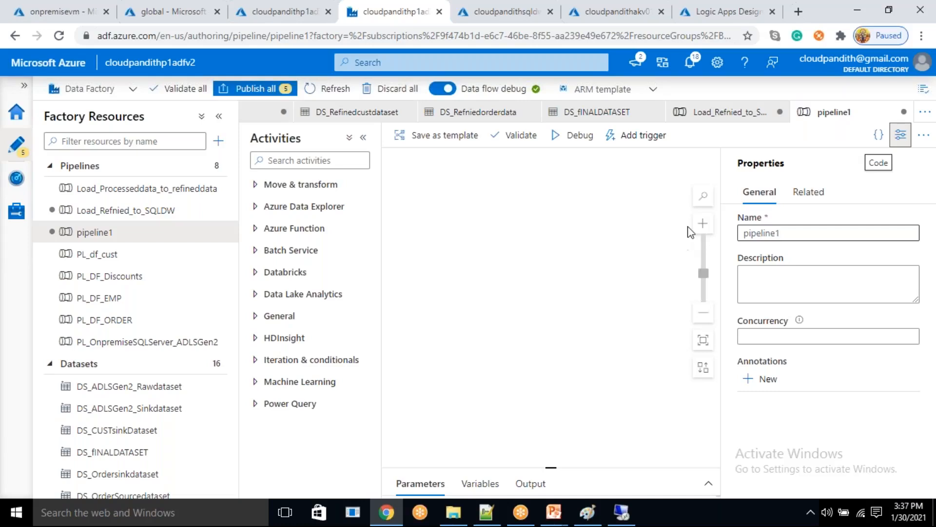
double_click(786, 237)
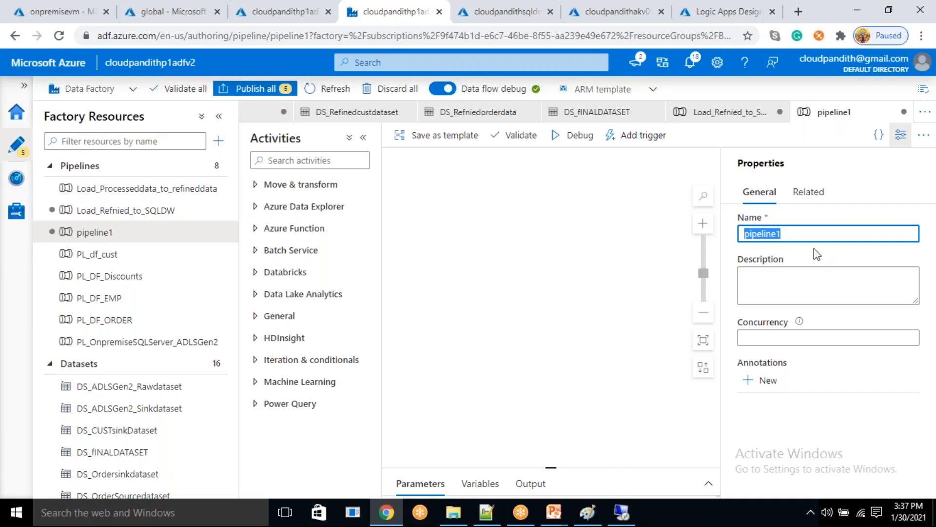
text(Master_Pipeline)
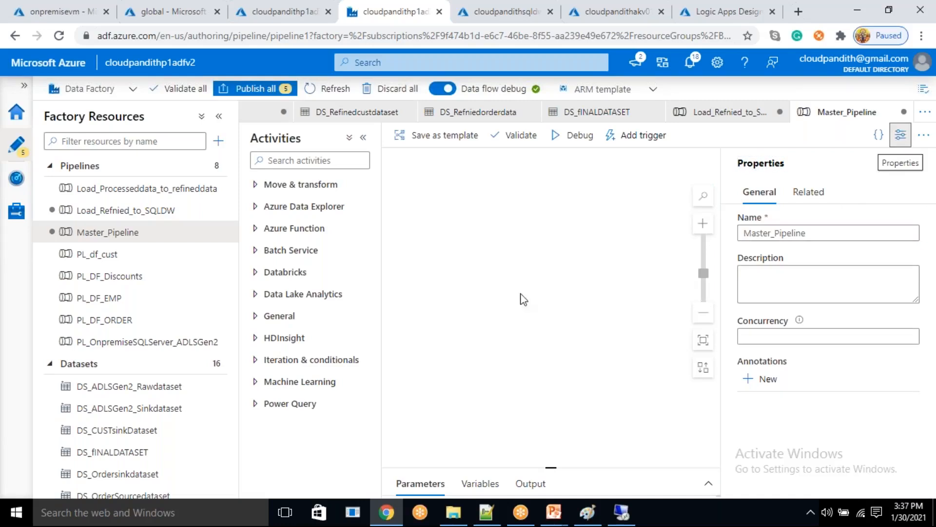
click(902, 136)
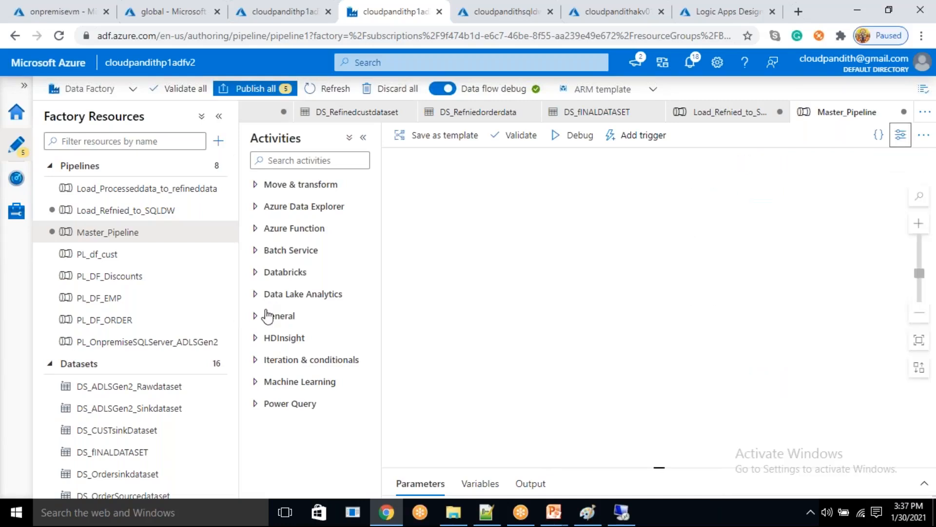
- Add an Execute Pipeline activity from the General activities to the Master_Pipeline canvas
drag(266, 311, 266, 299)
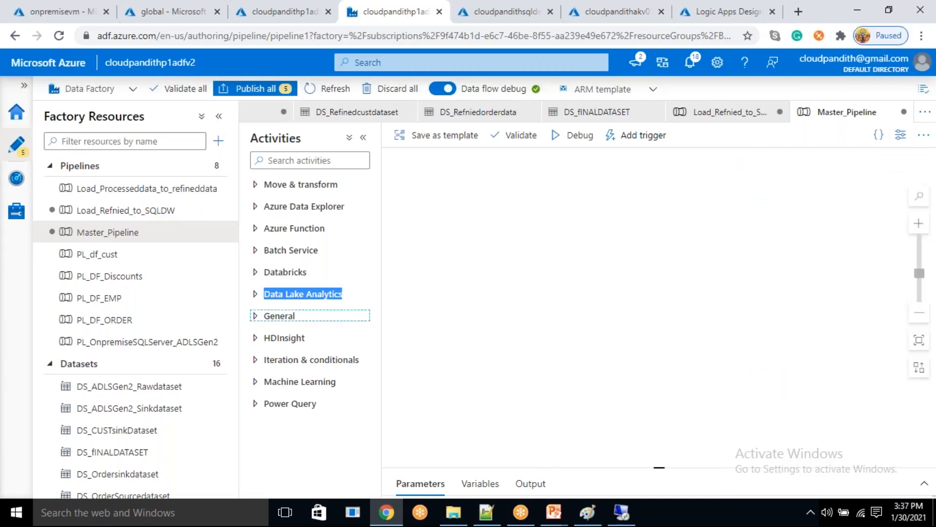
click(274, 319)
click(274, 320)
scroll(281, 321, down, 2)
drag(288, 328, 486, 261)
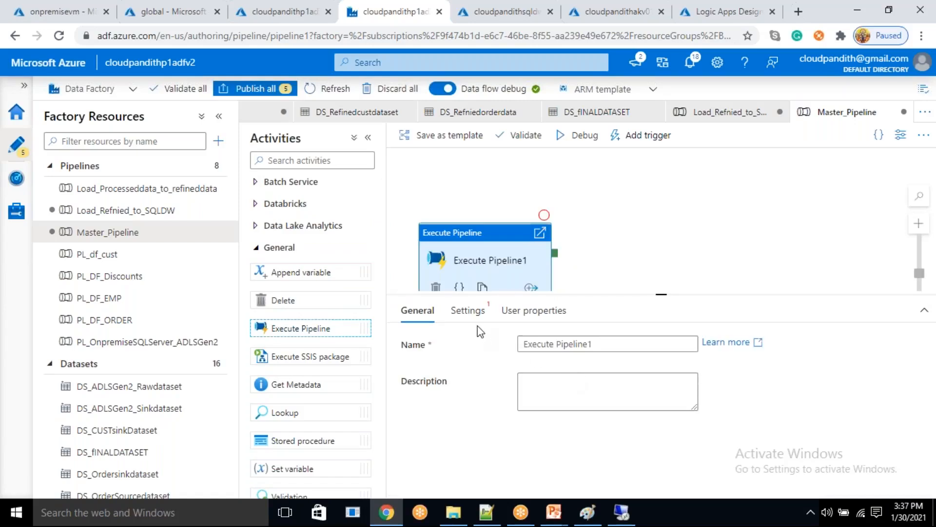
- Set the Execute Pipeline1 activity to invoke the PL_OnpremiseSQLServer_ADLSGen2 pipeline and reposition it on the canvas
click(468, 311)
click(586, 347)
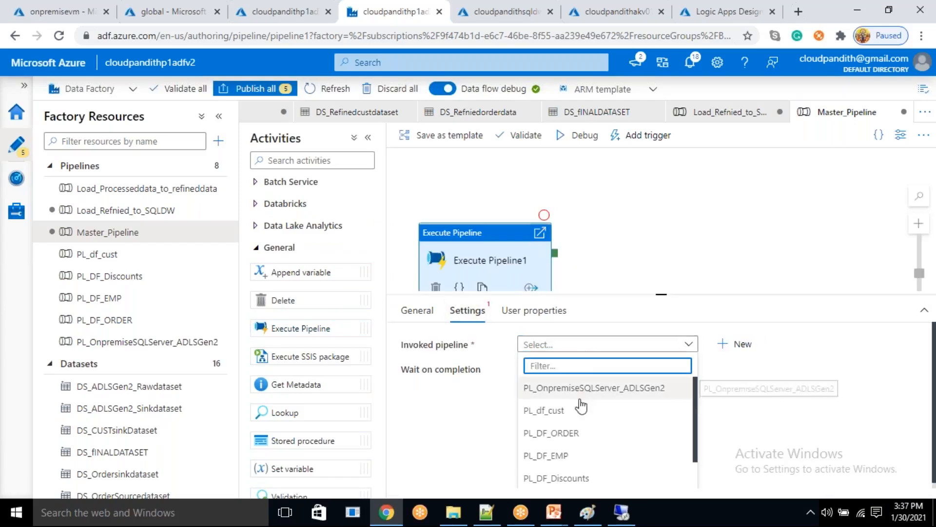
scroll(568, 446, down, 1)
scroll(573, 424, up, 2)
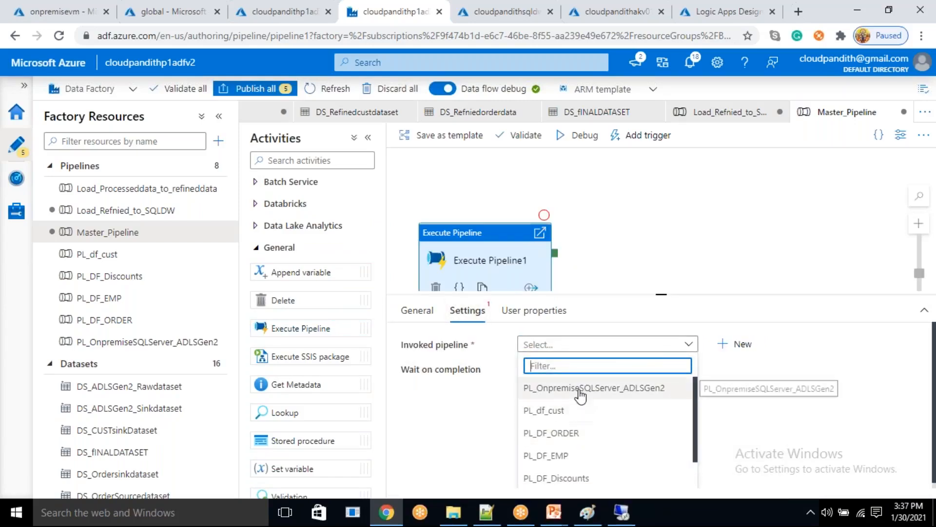
click(580, 390)
drag(498, 258, 490, 237)
- Add a second Execute Pipeline activity, connected from Execute Pipeline1 on success, and set it to invoke PL_df_cust
drag(299, 328, 647, 232)
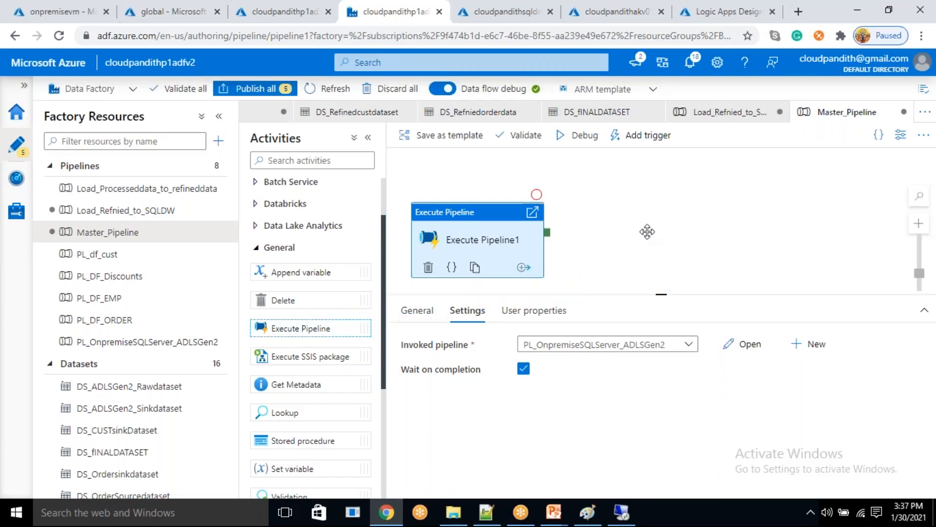
drag(548, 238, 642, 214)
click(483, 312)
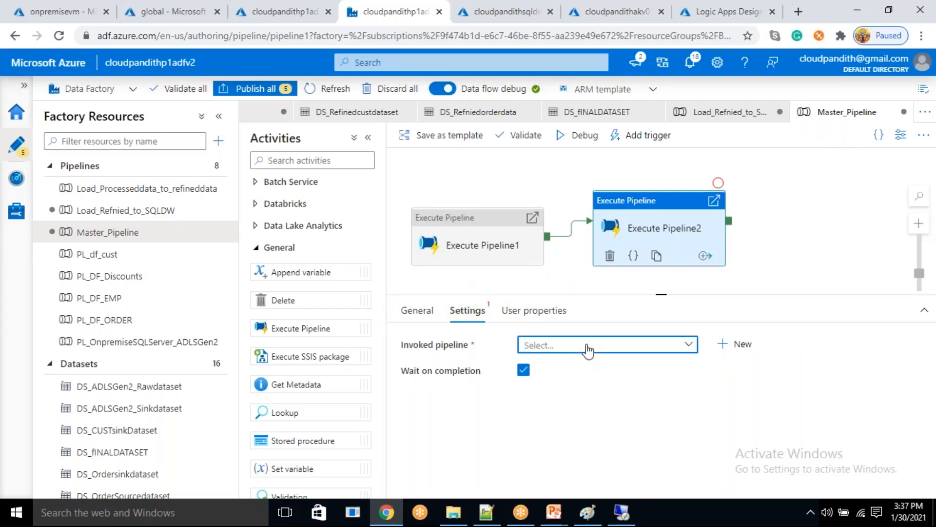
click(588, 349)
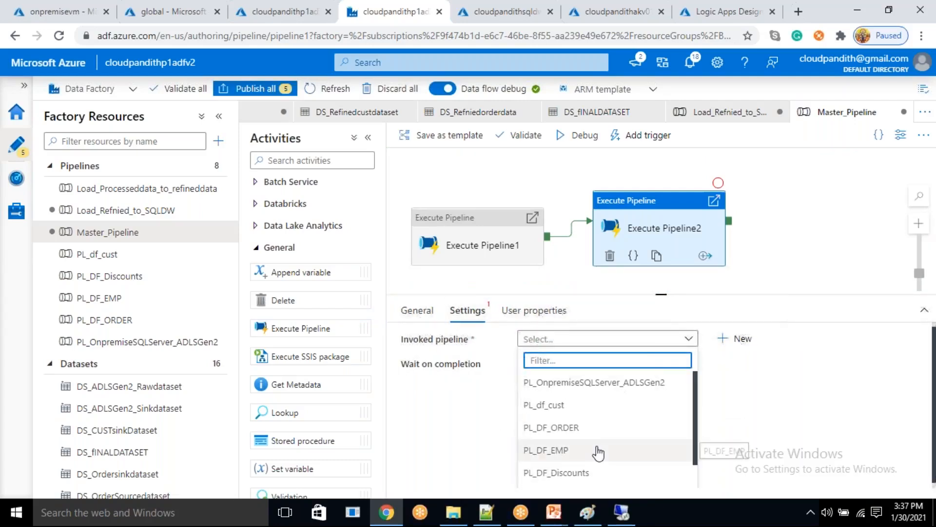
scroll(598, 452, down, 2)
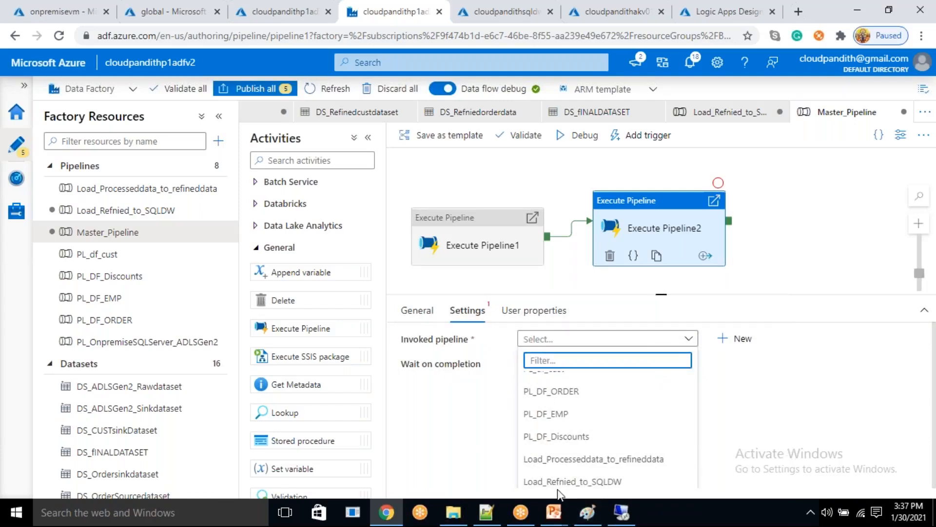
scroll(592, 445, up, 1)
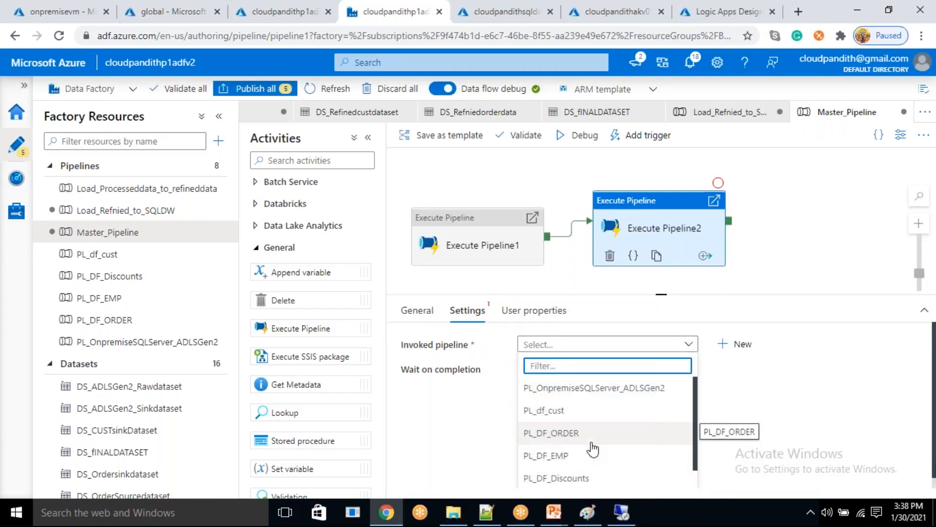
scroll(593, 449, down, 1)
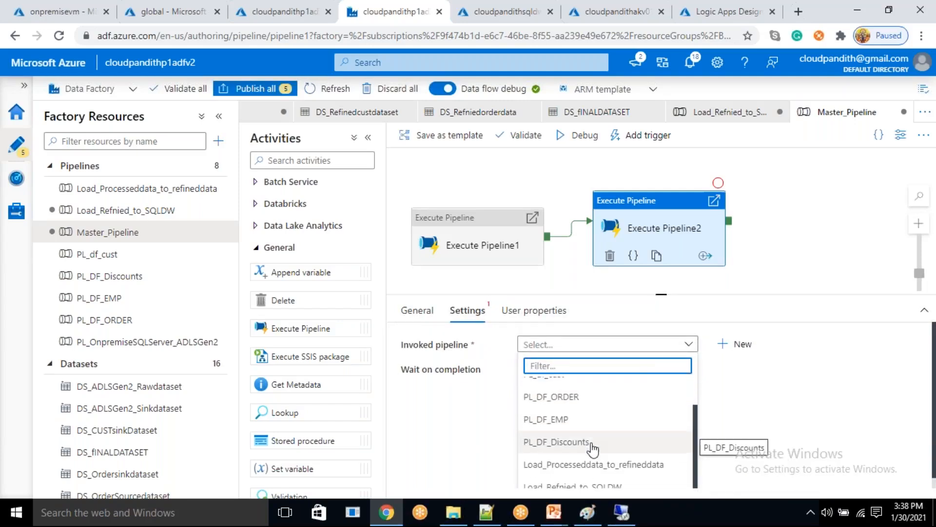
scroll(591, 450, down, 1)
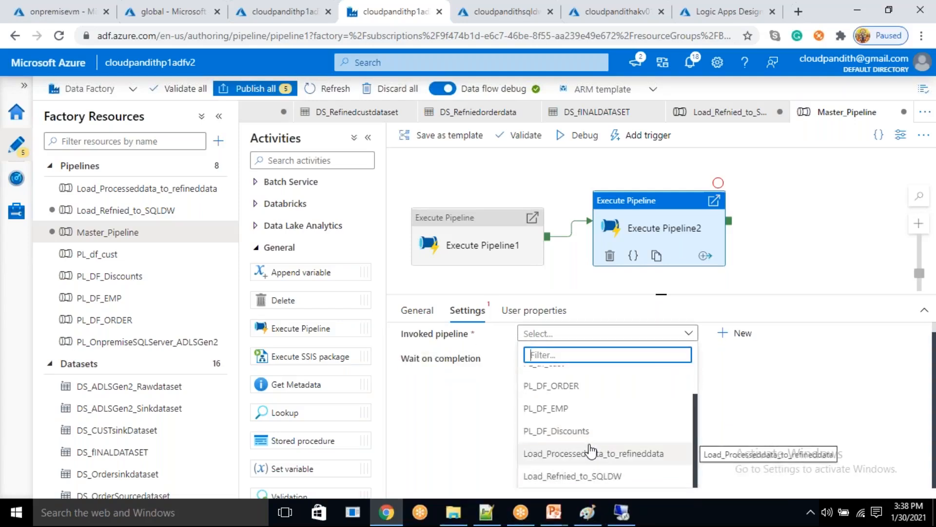
scroll(592, 451, up, 2)
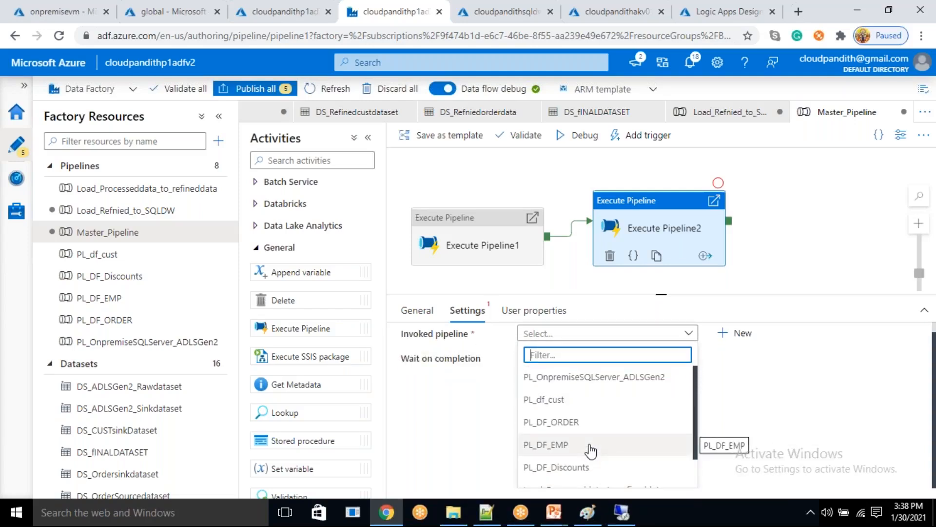
click(547, 405)
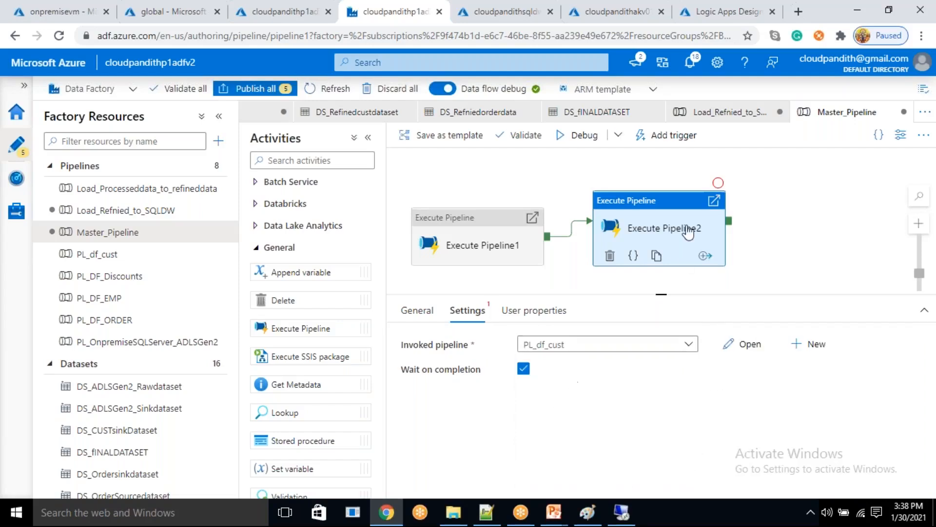
- Enlarge the canvas area and add a third Execute Pipeline activity, arranged below Execute Pipeline2
drag(666, 233, 664, 207)
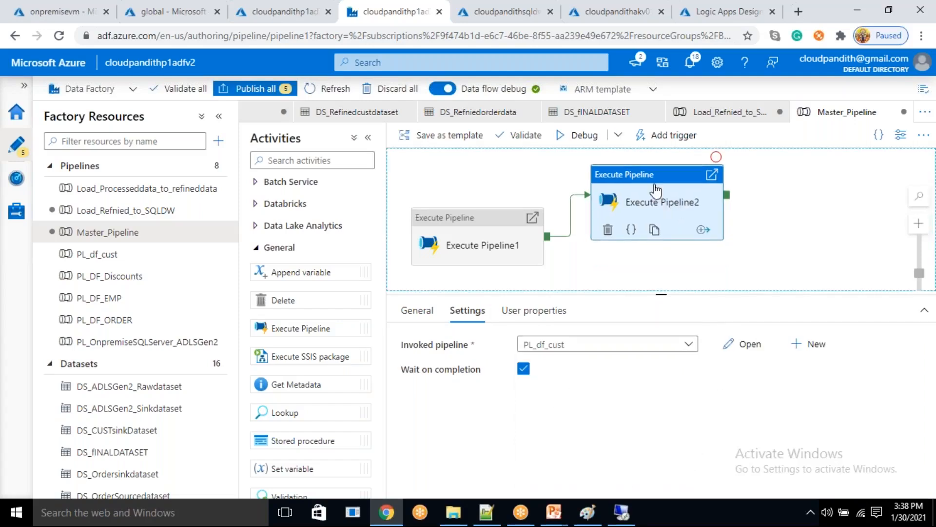
drag(660, 294, 661, 374)
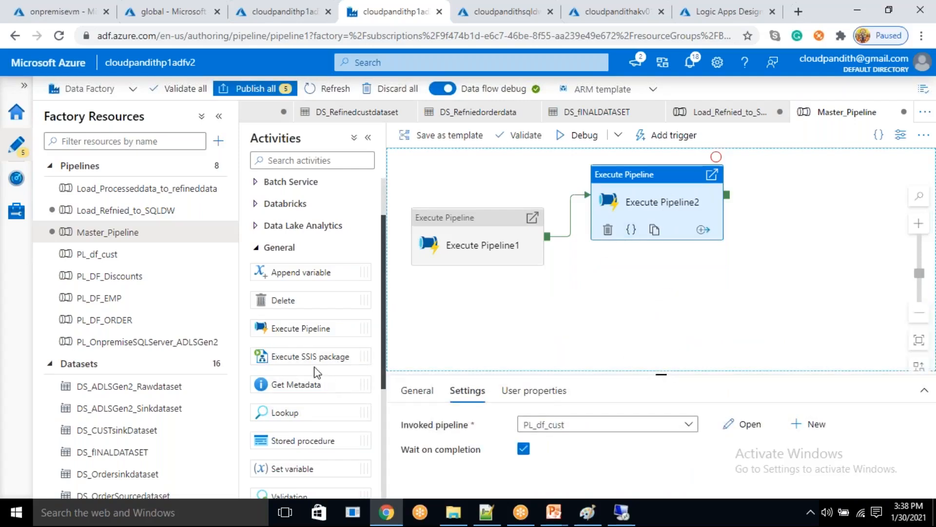
drag(295, 327, 646, 276)
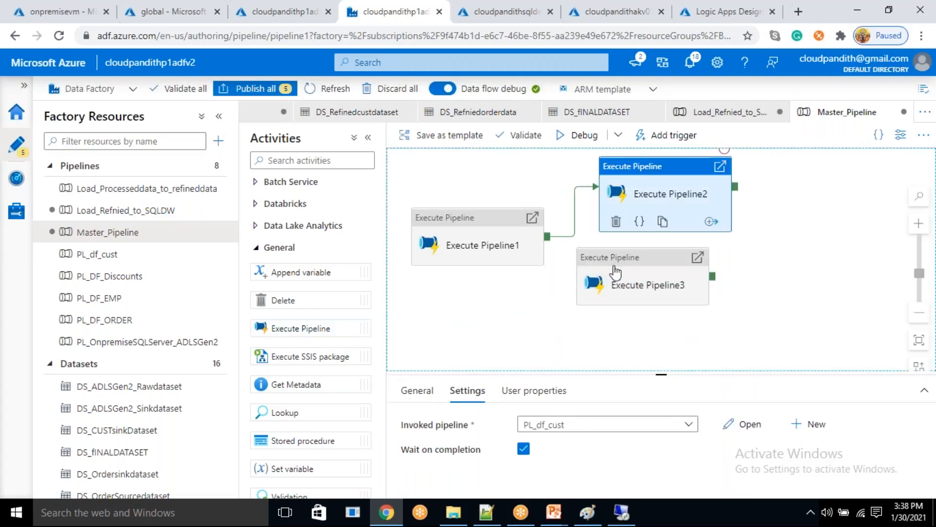
drag(616, 286, 643, 280)
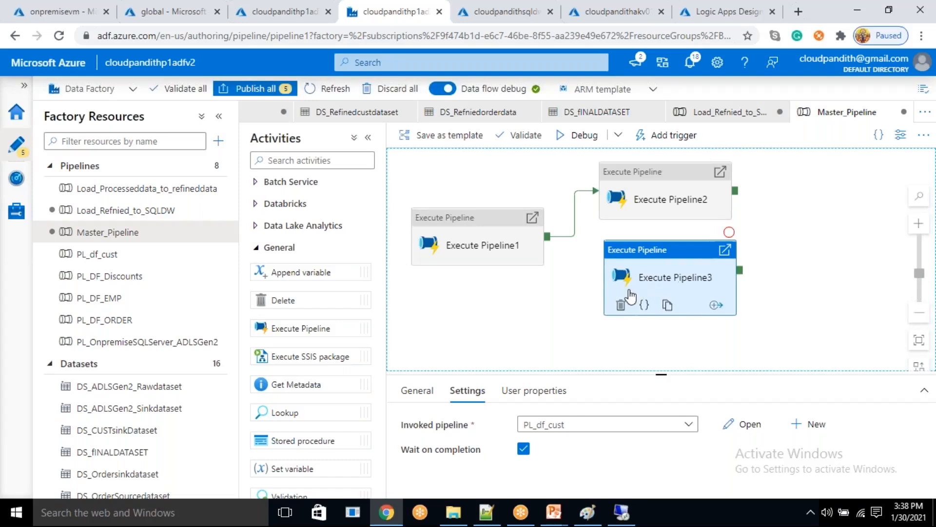
drag(636, 211, 636, 205)
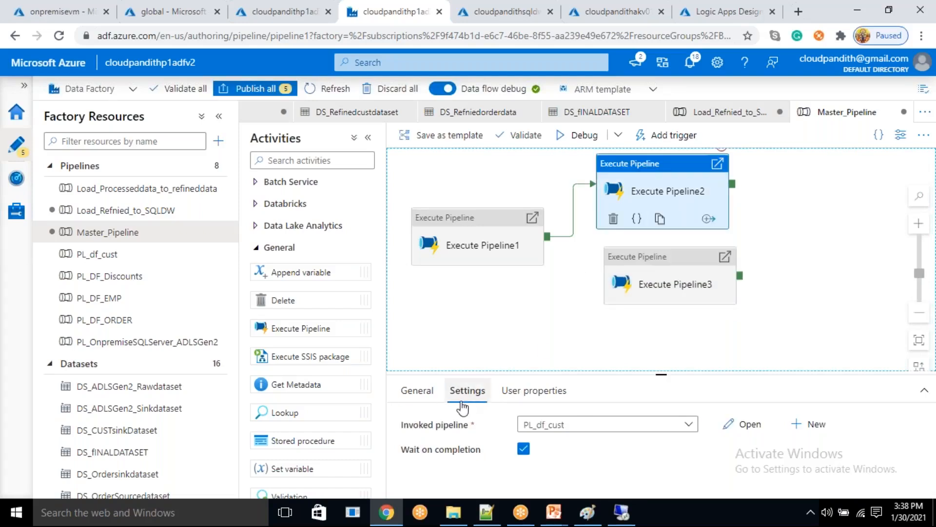
- Rename the Execute Pipeline2 activity as raw_processed_cust and copy the new name
click(431, 395)
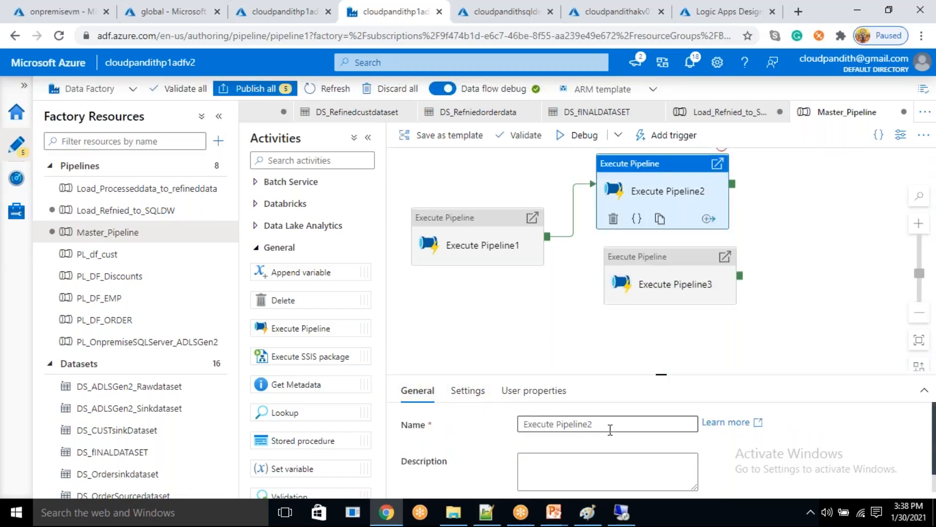
drag(598, 425, 501, 430)
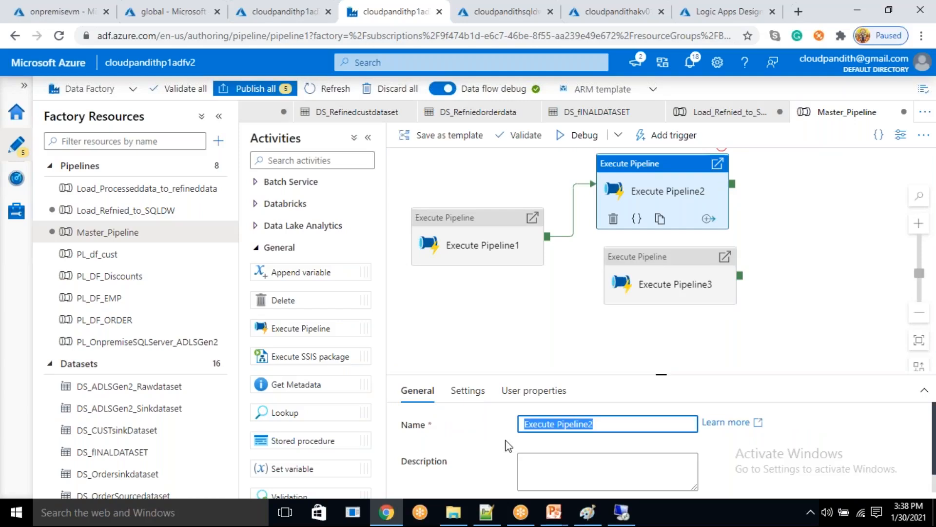
text(c)
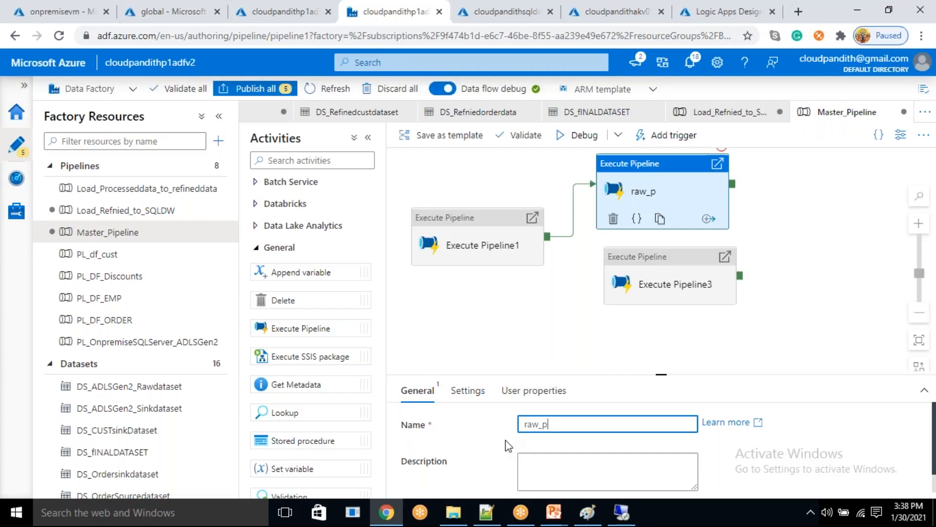
text(rocessed_cust)
double_click(555, 420)
key(ctrl+c)
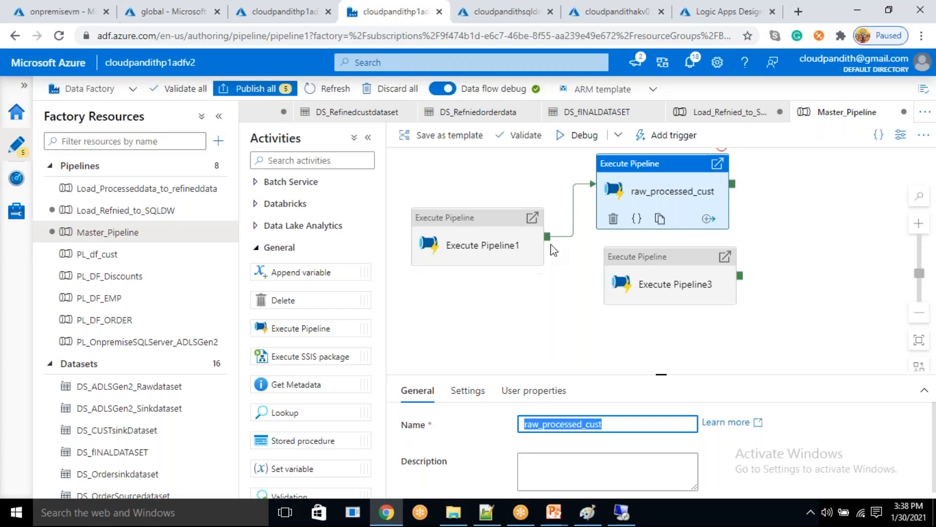
- Connect Execute Pipeline1 to Execute Pipeline3 on success and rename Execute Pipeline3 as raw_processed_order
drag(547, 237, 615, 285)
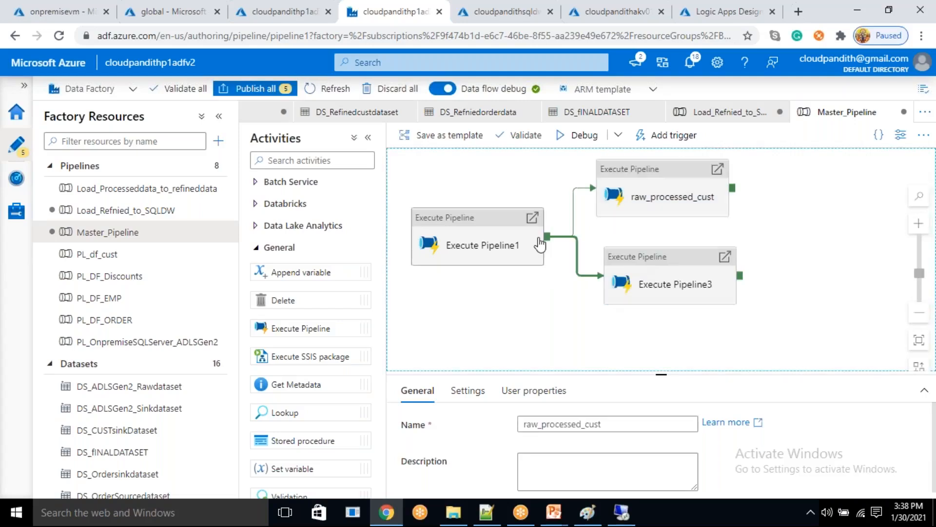
click(659, 279)
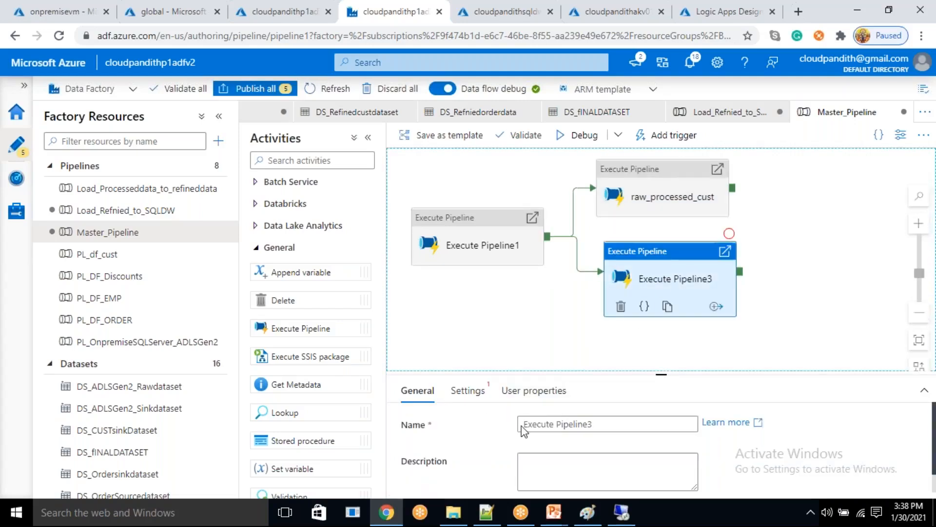
drag(608, 424, 505, 431)
key(ctrl+v)
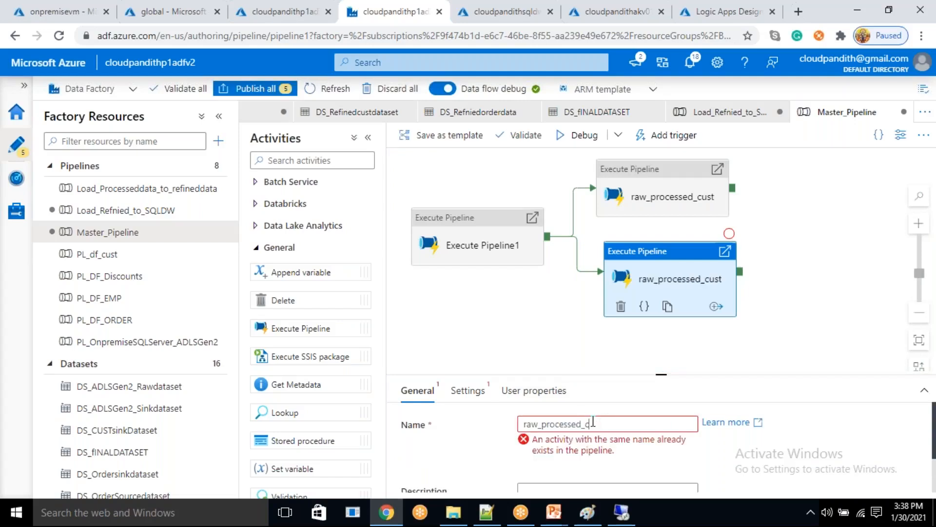
key(BackSpace)
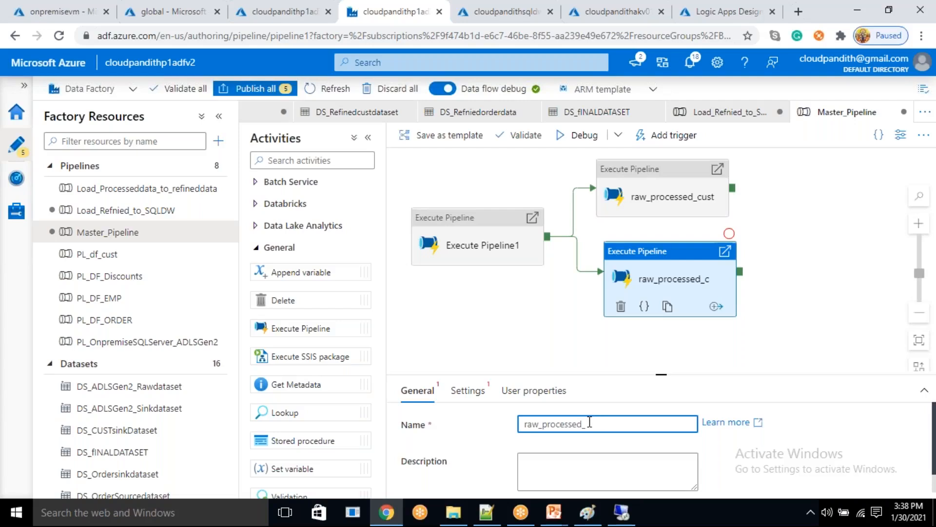
text(order)
- Set the raw_processed_order activity to invoke the PL_DF_ORDER pipeline
click(468, 390)
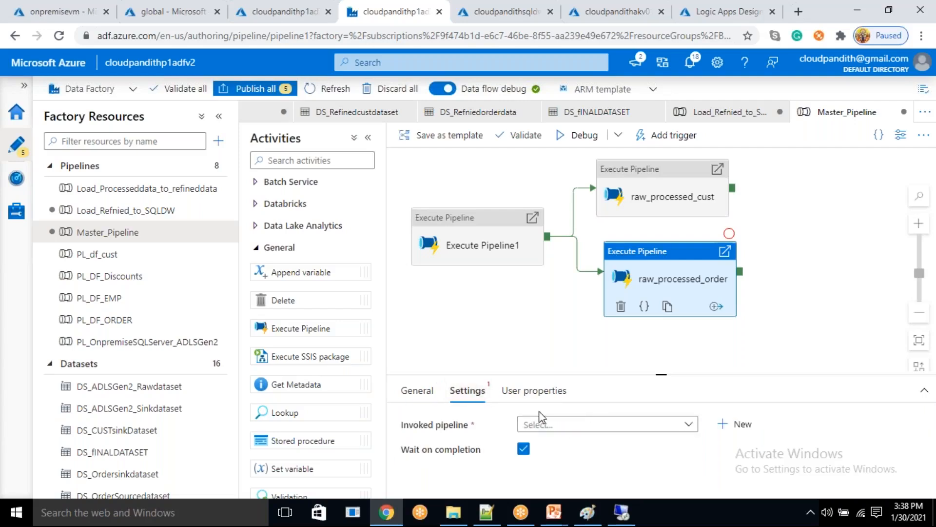
click(559, 428)
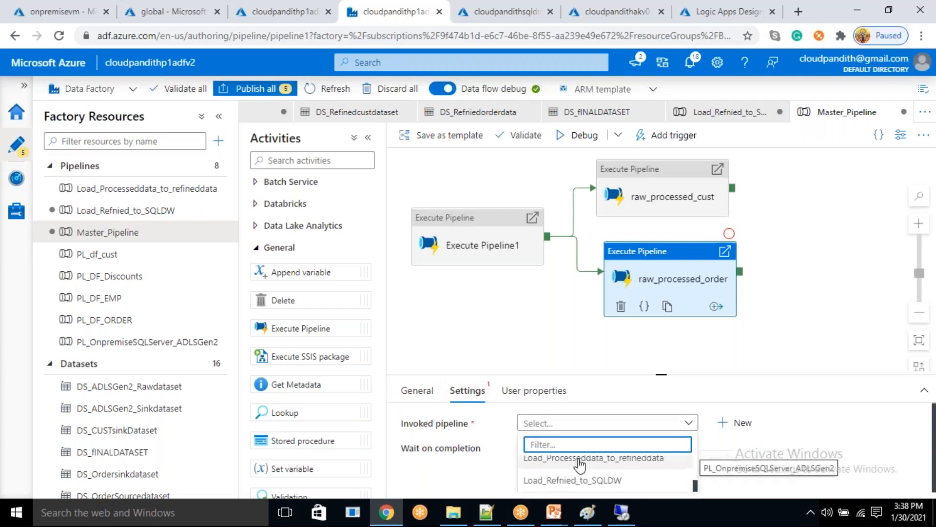
drag(662, 375, 661, 279)
click(577, 396)
- Add another Execute Pipeline activity below raw_processed_order and connect it from Execute Pipeline1 on success
drag(809, 254, 774, 172)
drag(728, 243, 733, 215)
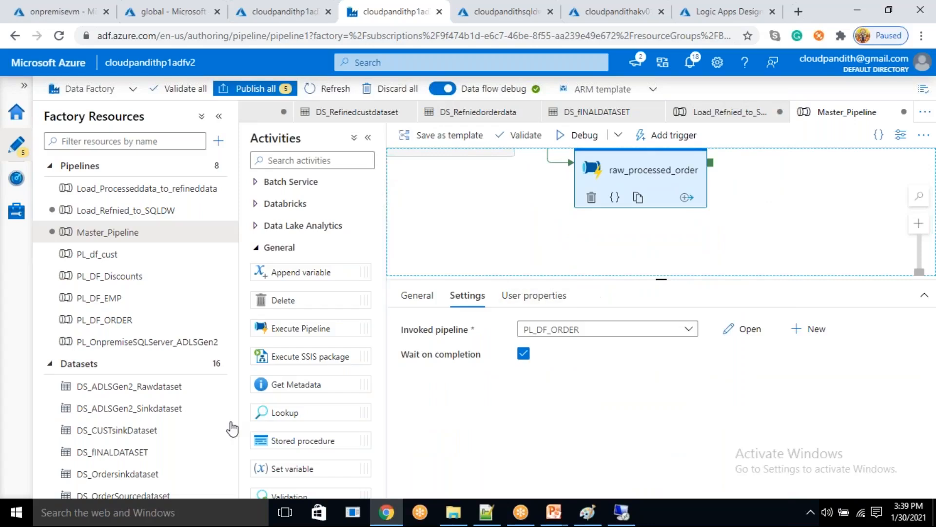
drag(308, 329, 634, 244)
drag(505, 212, 483, 242)
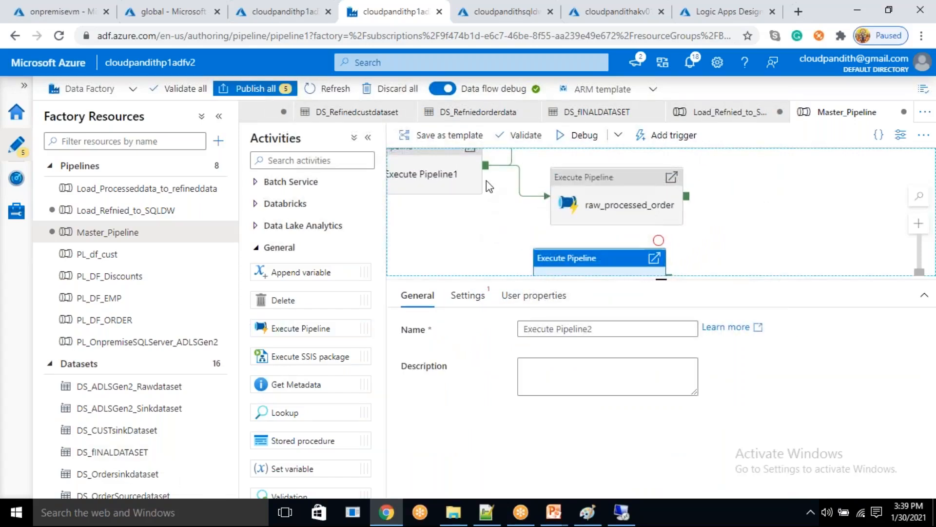
drag(486, 170, 575, 261)
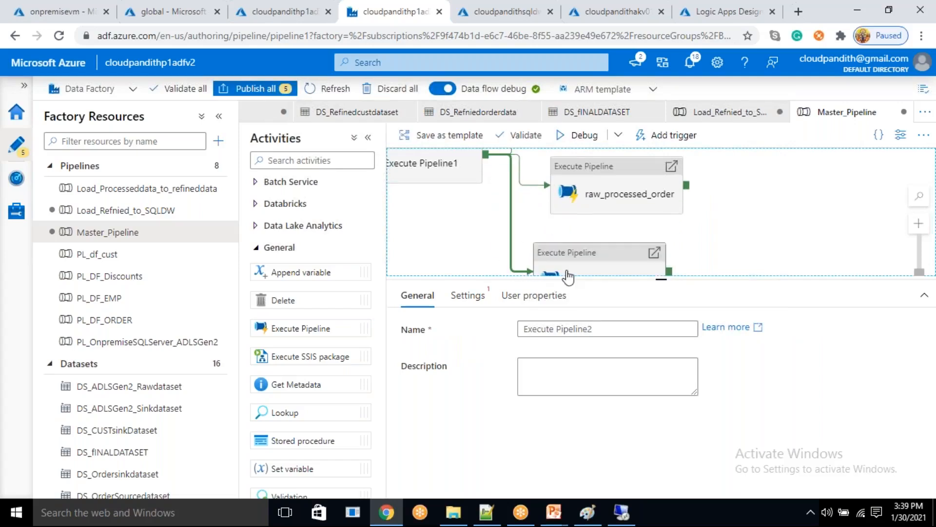
- Rename the new Execute Pipeline activity below raw_processed_order as raw_processed_emp
click(625, 262)
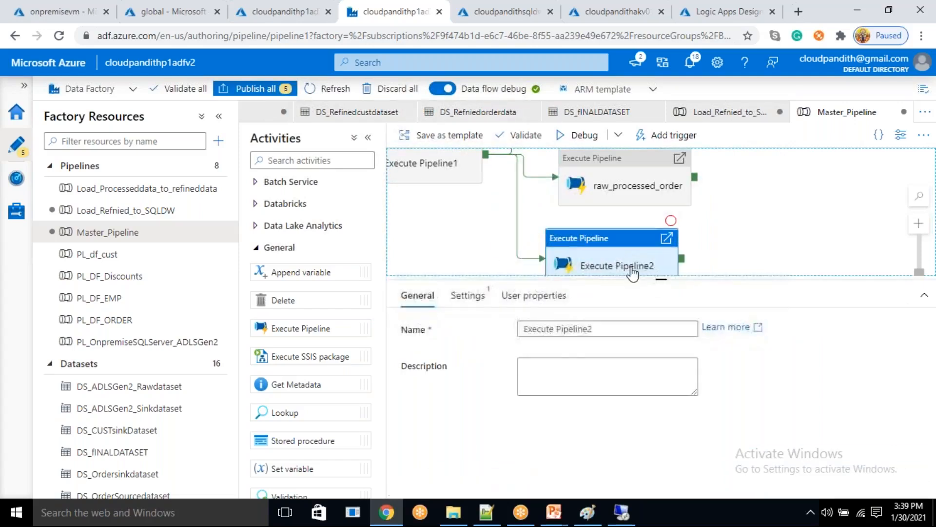
drag(595, 330, 528, 350)
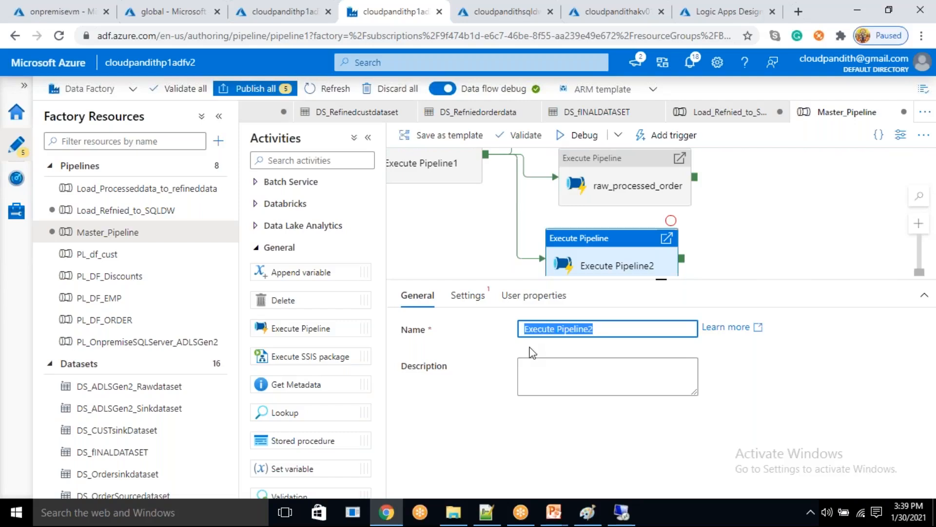
key(ctrl+v)
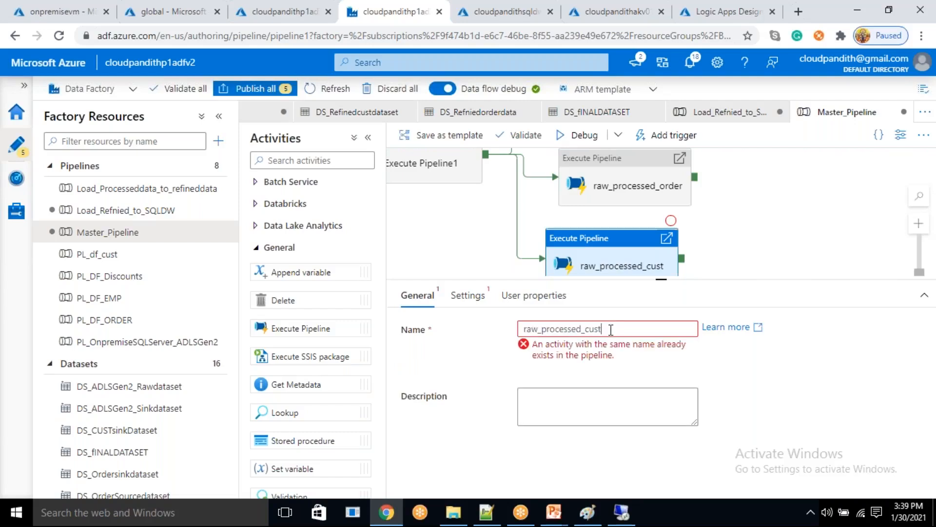
key(BackSpace)
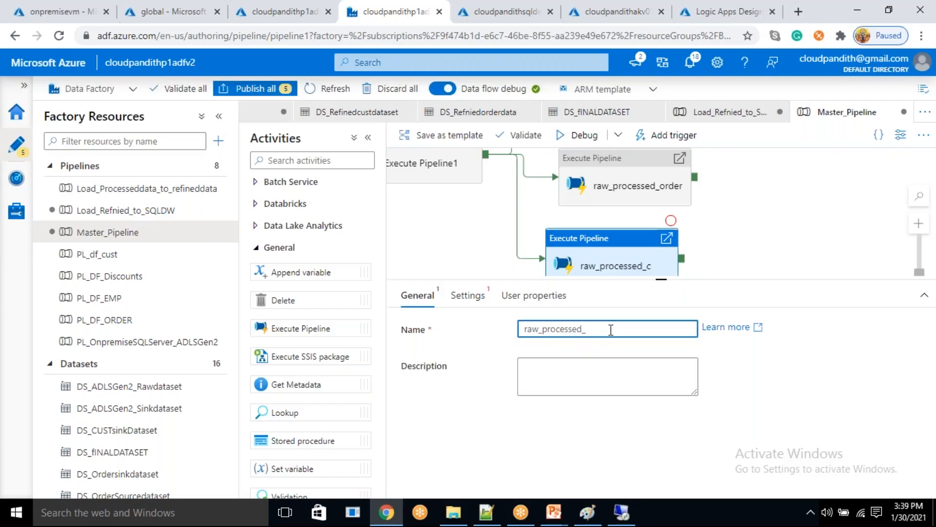
- Set the raw_processed_emp activity to invoke the PL_DF_EMP pipeline
click(463, 298)
click(583, 336)
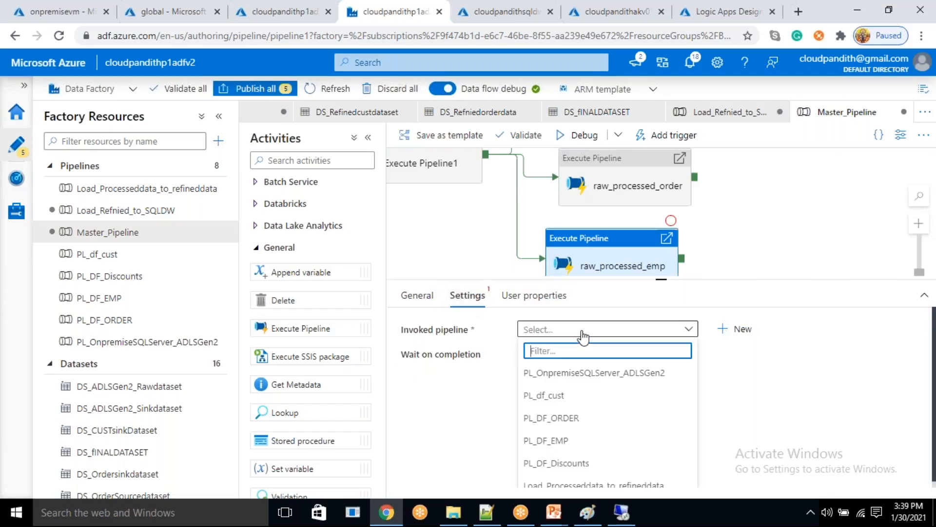
click(579, 439)
drag(723, 249, 746, 176)
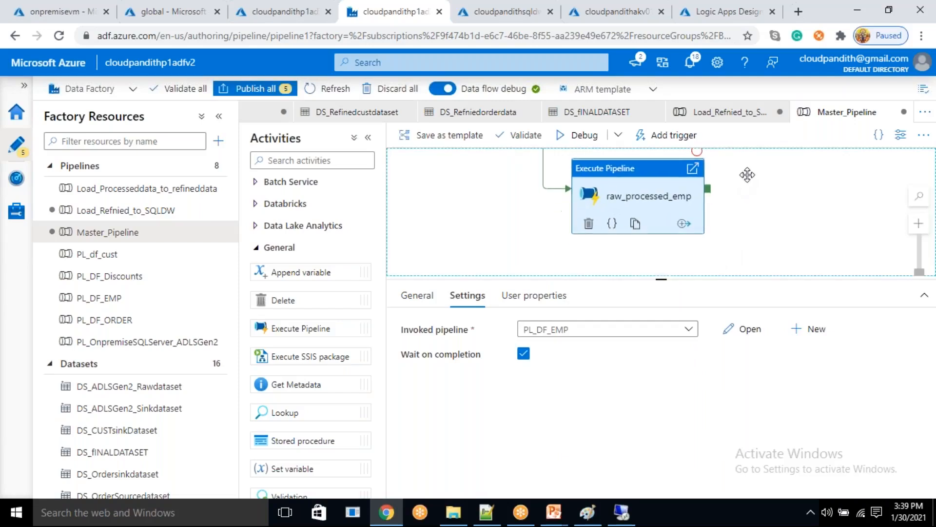
- Add another Execute Pipeline activity below raw_processed_emp and connect it from Execute Pipeline1 on success
drag(290, 330, 645, 261)
drag(502, 235, 514, 250)
mouse_move(547, 175)
mouse_down()
mouse_move(580, 254)
mouse_move(634, 326)
mouse_move(658, 322)
mouse_move(654, 307)
mouse_move(642, 394)
mouse_up()
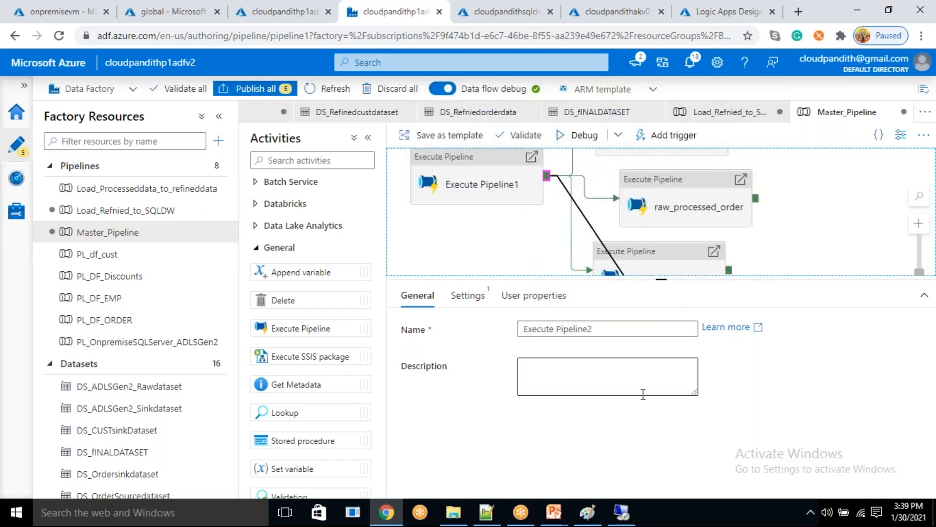
drag(572, 251, 555, 234)
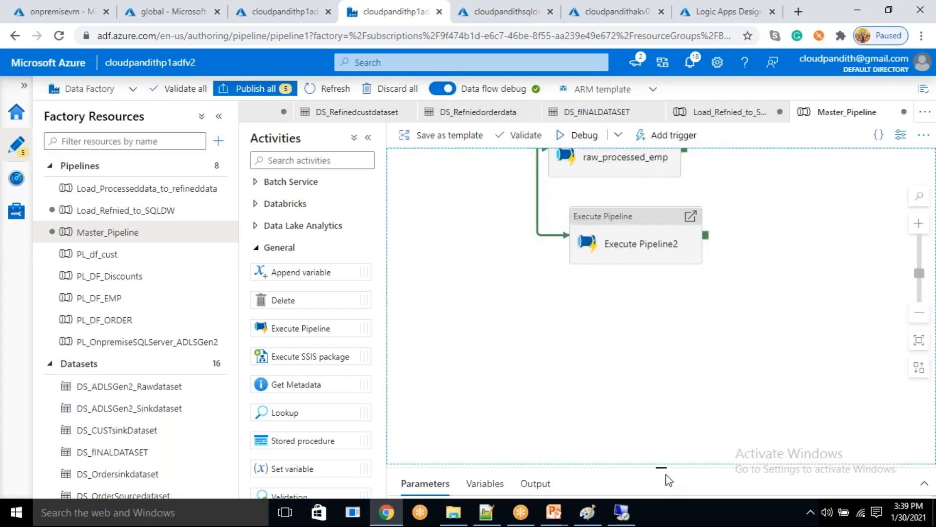
- Rename the new Execute Pipeline activity below raw_processed_emp as raw_processed_discounts
drag(656, 464, 654, 311)
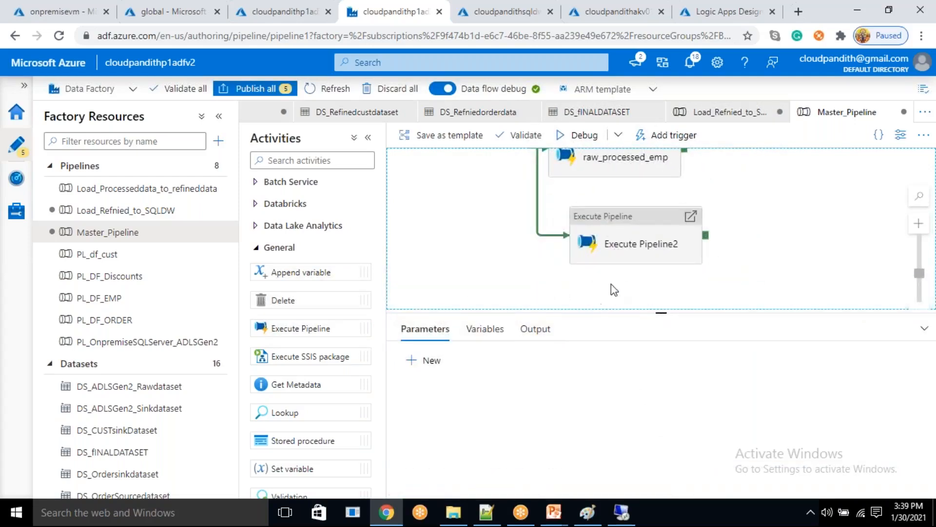
click(616, 255)
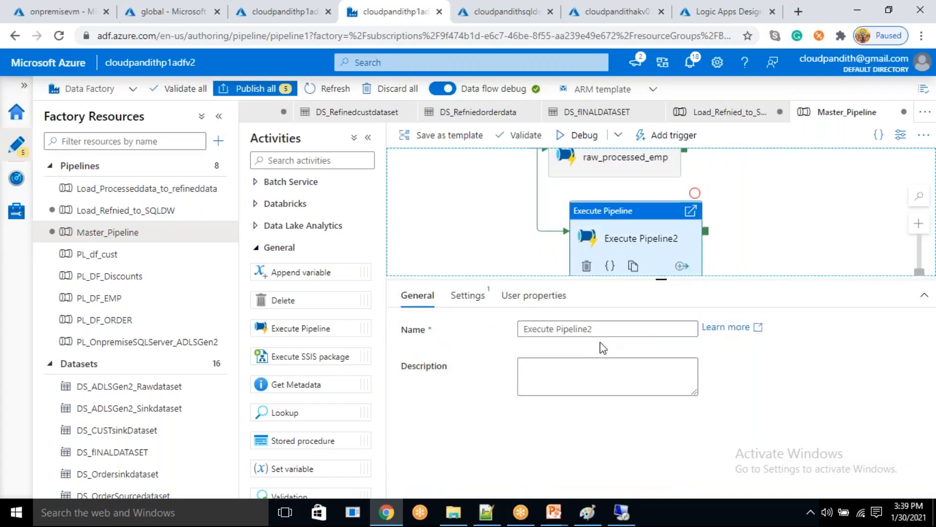
drag(587, 324, 520, 328)
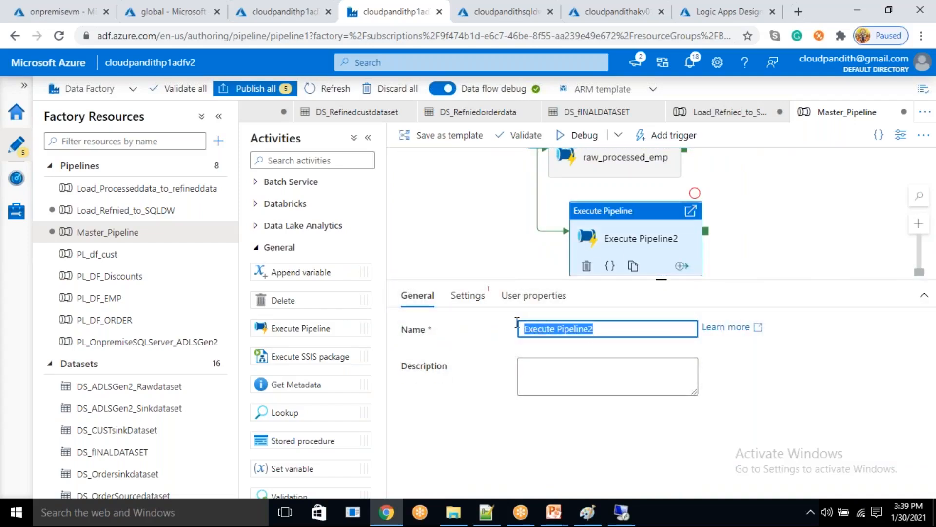
text(raw_processed_cust)
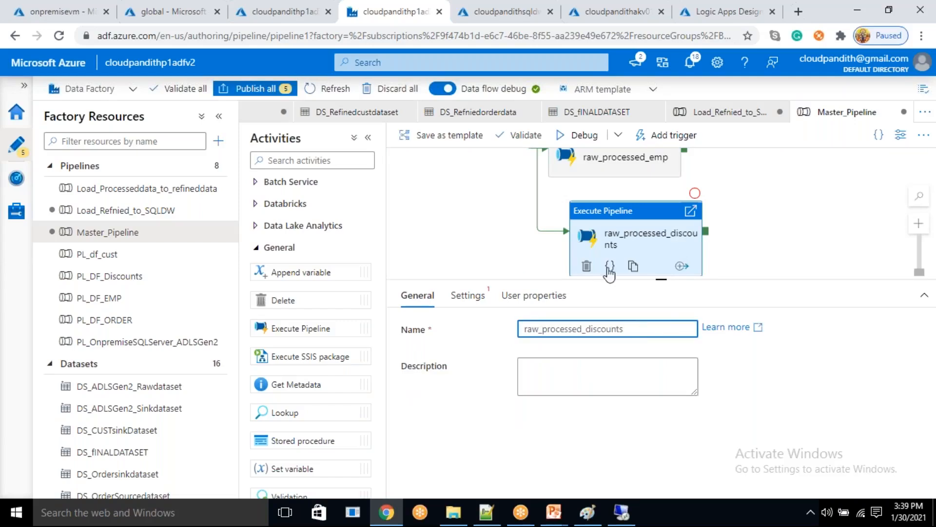
- Set the raw_processed_discounts activity to invoke the PL_DF_Discounts pipeline
click(467, 295)
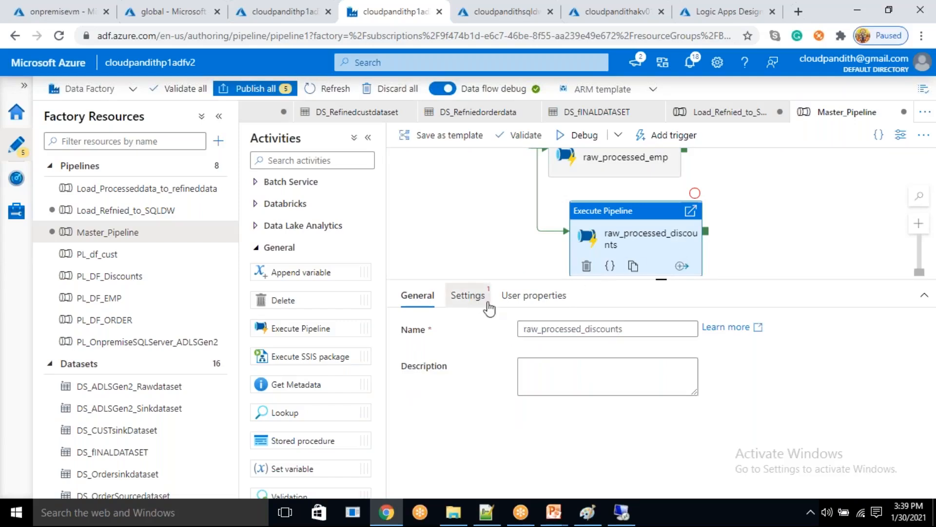
click(600, 335)
click(683, 461)
- Add an Execute Pipeline activity after the four raw_processed activities and connect each of them to it on success
drag(733, 215, 661, 396)
drag(622, 247, 662, 290)
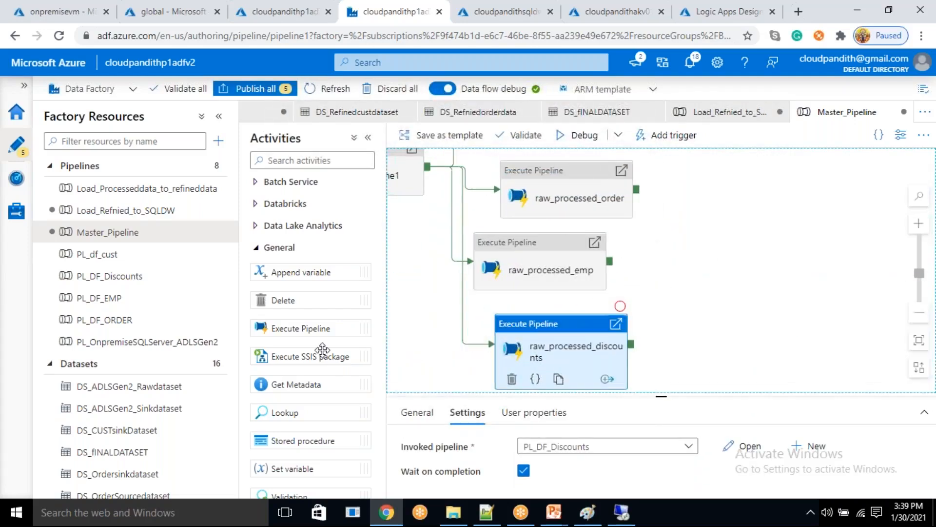
drag(307, 328, 646, 302)
drag(565, 171, 727, 308)
drag(582, 284, 608, 176)
drag(588, 206, 741, 180)
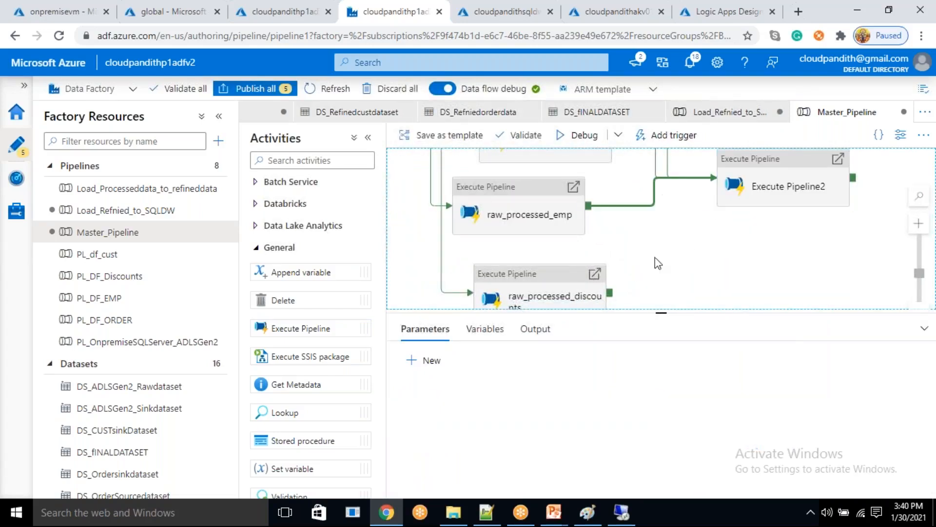
drag(609, 293, 731, 181)
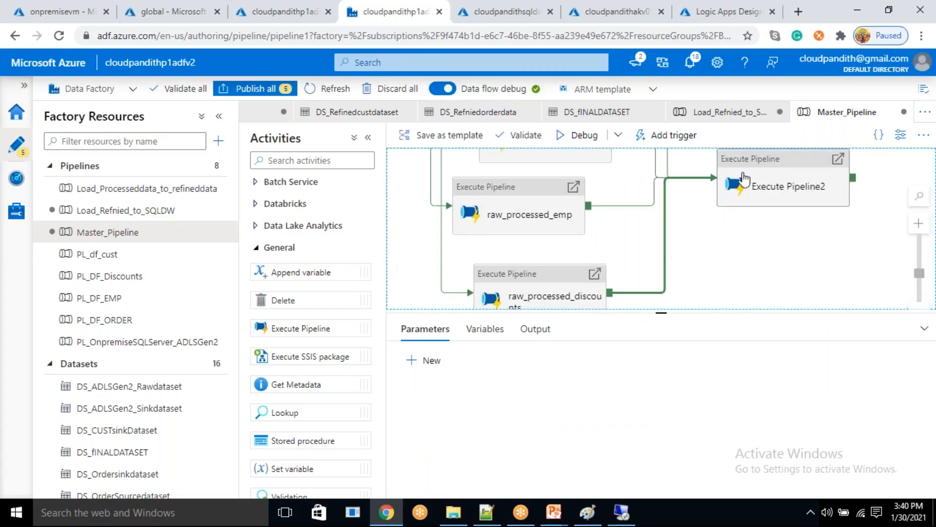
- Set the Execute Pipeline2 activity to invoke the Load_Processeddata_to_refineddata pipeline
click(734, 181)
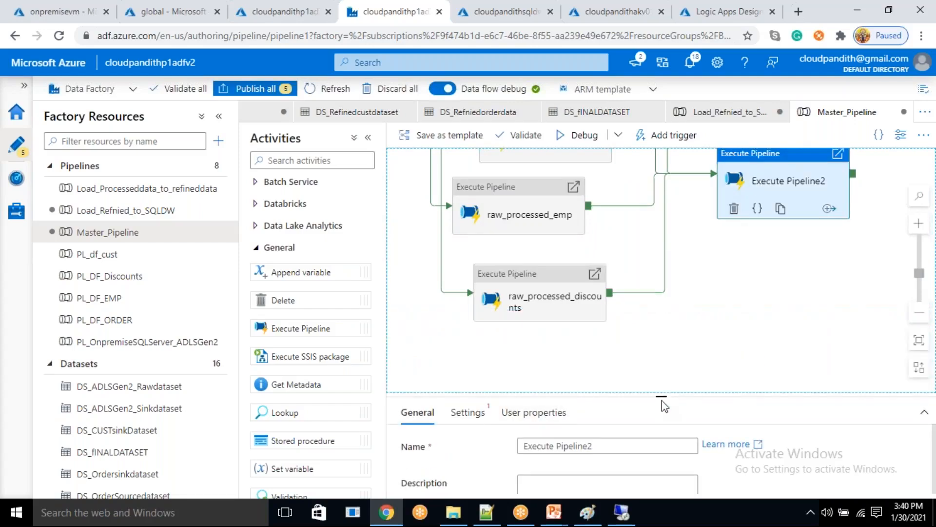
drag(661, 396, 663, 273)
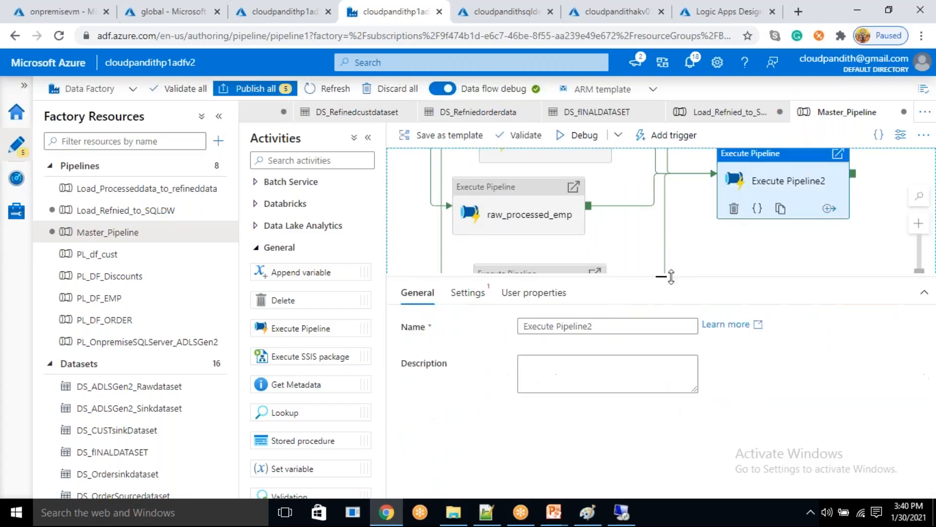
click(468, 292)
click(594, 327)
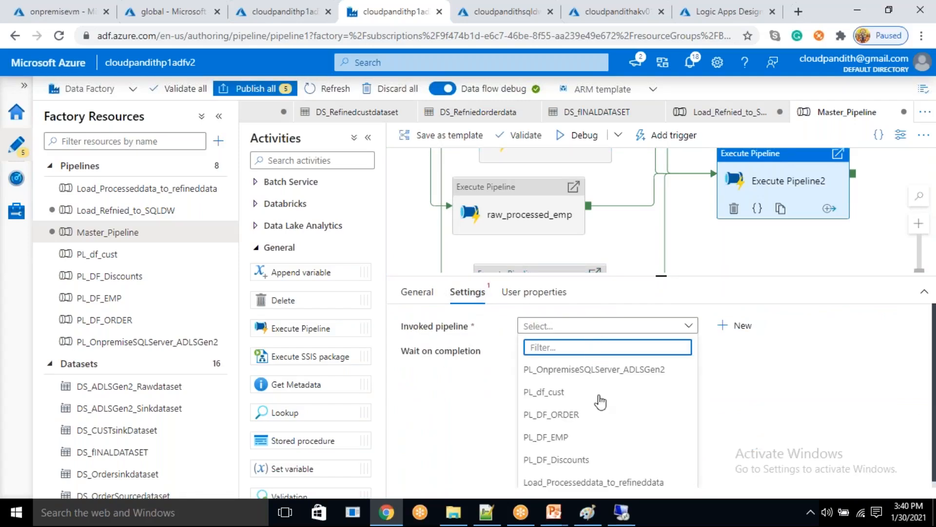
scroll(606, 457, down, 1)
click(606, 456)
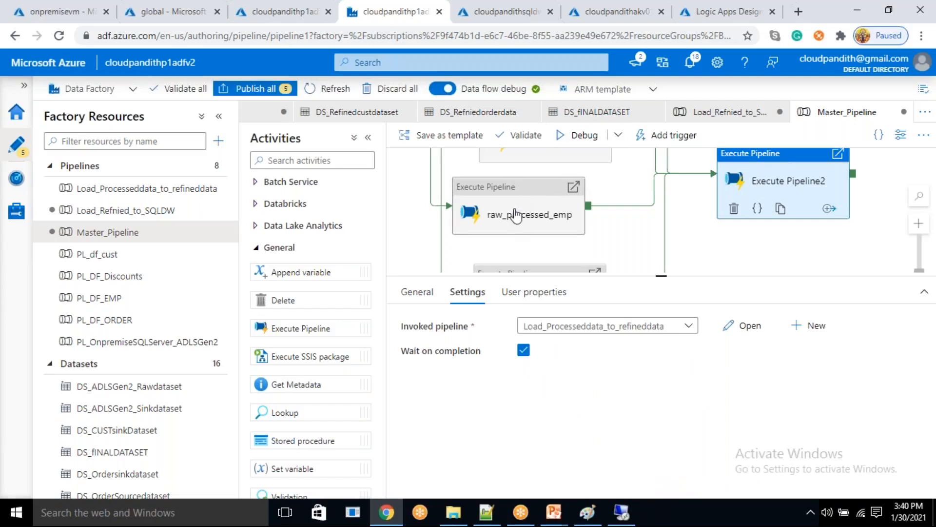
- Add another Execute Pipeline activity after Execute Pipeline2 and connect it from Execute Pipeline2 on success
drag(738, 251, 602, 268)
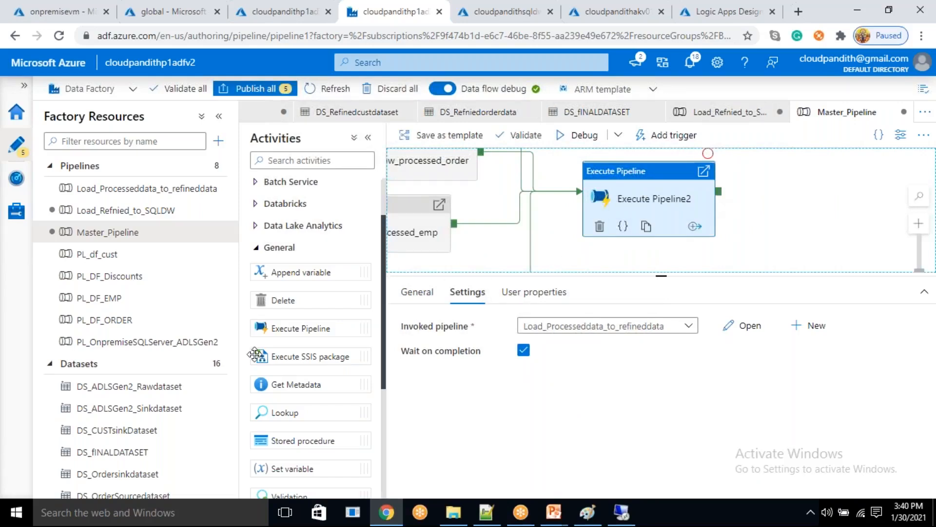
drag(283, 328, 800, 198)
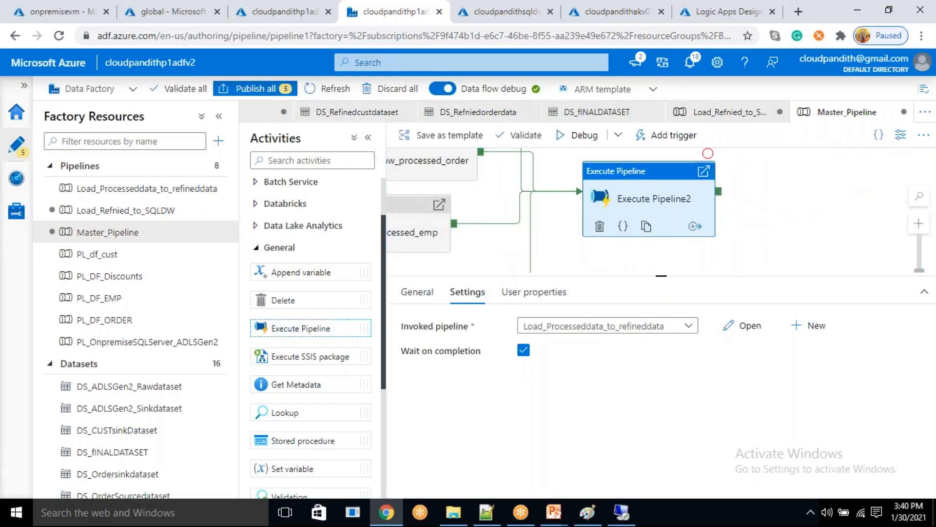
drag(718, 195, 776, 202)
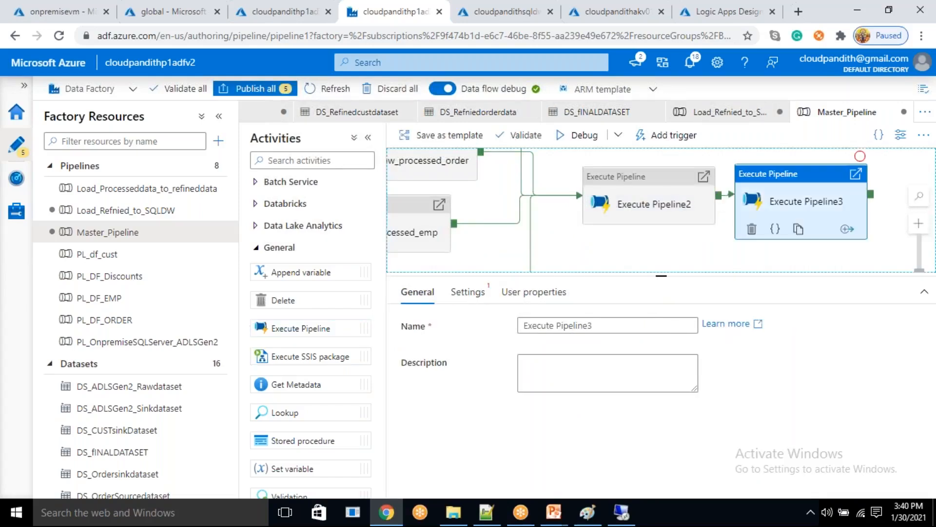
- Set the Execute Pipeline3 activity to invoke the Load_Refnied_to_SQLDW pipeline
click(467, 292)
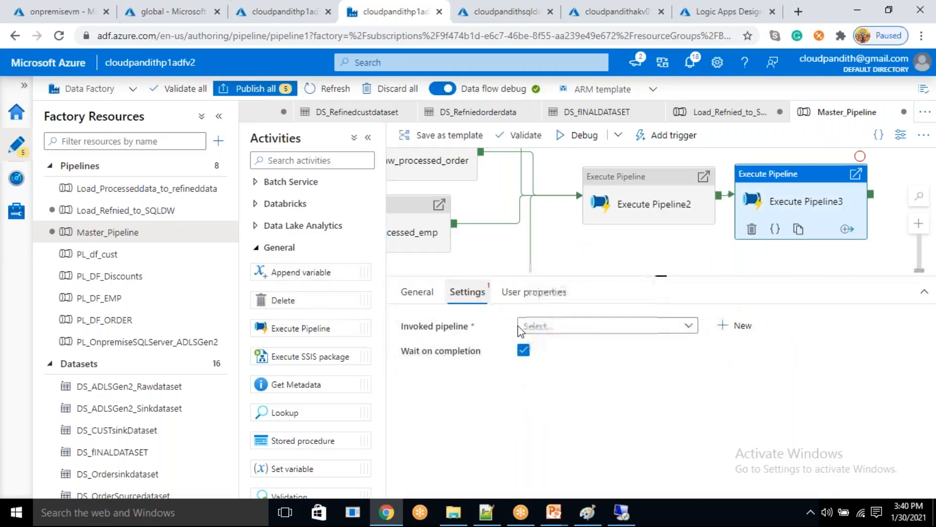
click(581, 326)
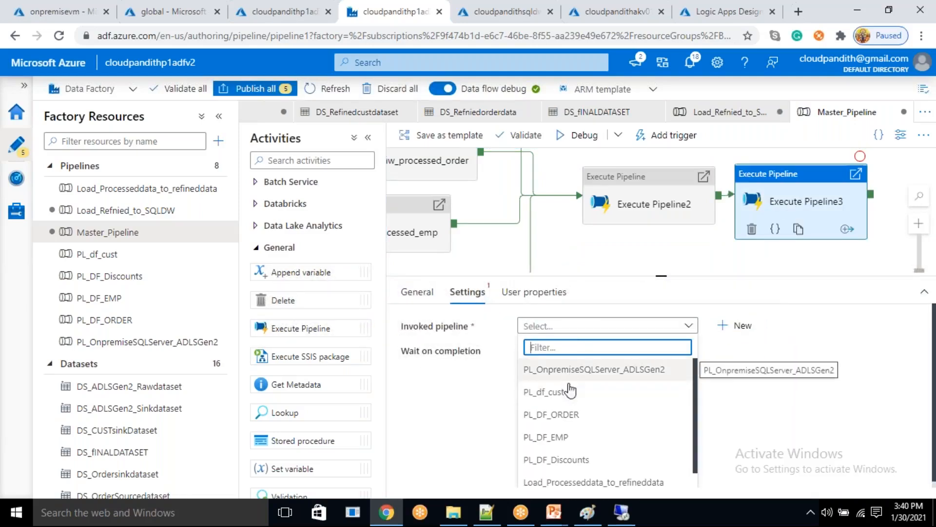
scroll(566, 487, down, 1)
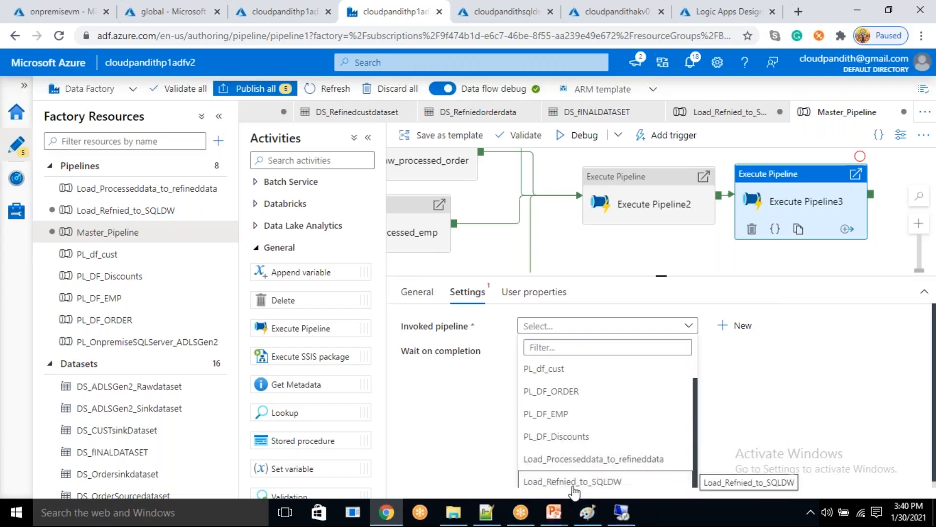
click(573, 482)
- Auto align all activities on the Master_Pipeline canvas
drag(633, 246, 664, 260)
right_click(576, 255)
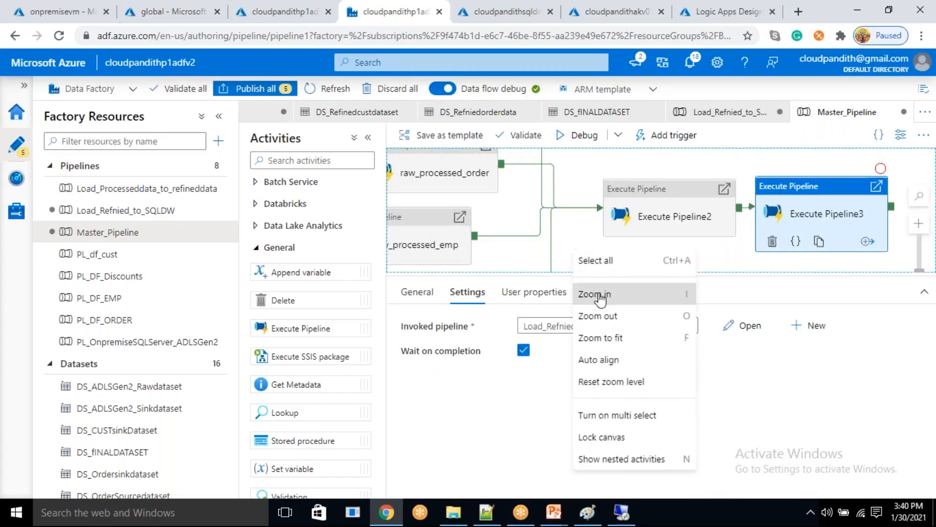
click(600, 359)
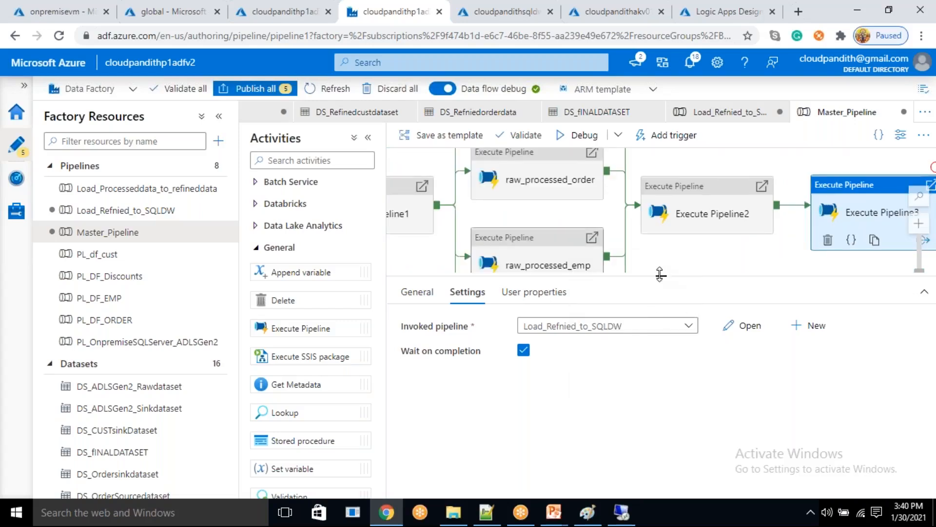
- Rename the Execute Pipeline2 activity as processed_to_refnied
drag(661, 274, 673, 444)
drag(717, 292, 818, 370)
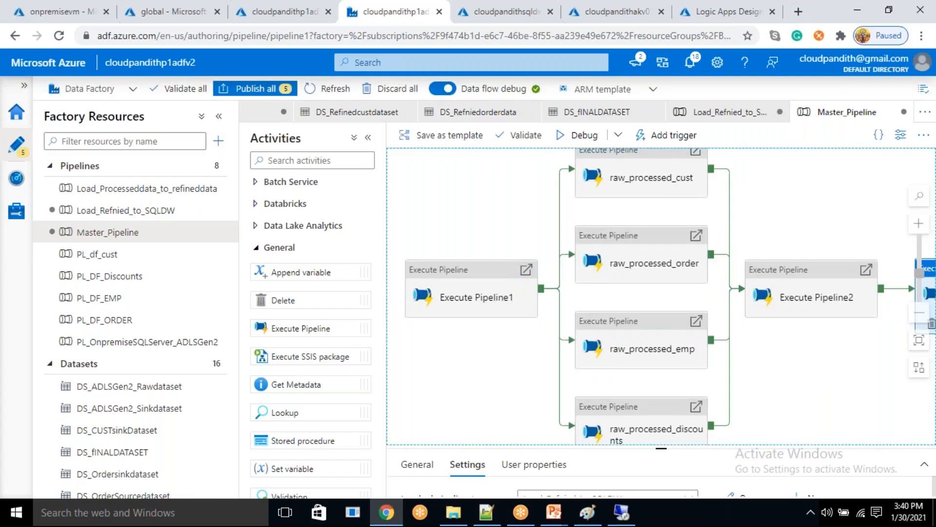
drag(760, 351, 629, 334)
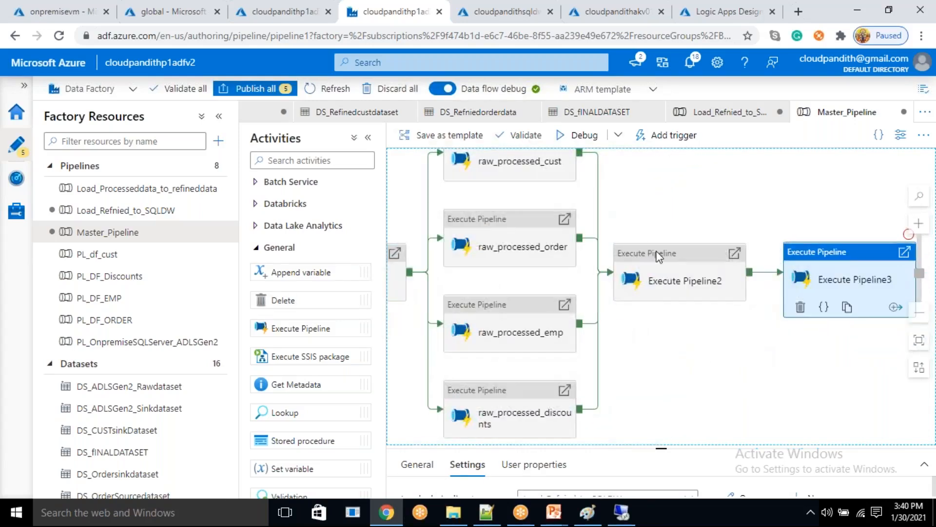
click(682, 278)
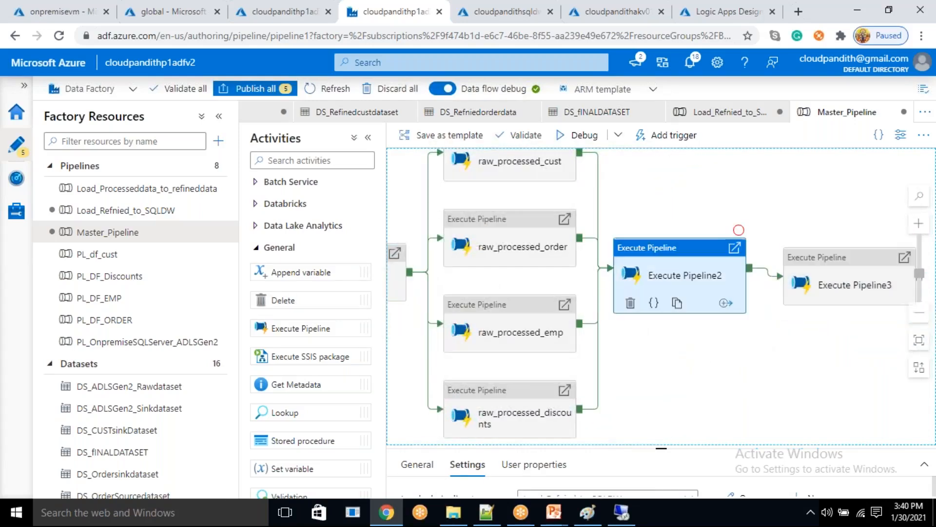
drag(662, 447, 661, 348)
click(418, 365)
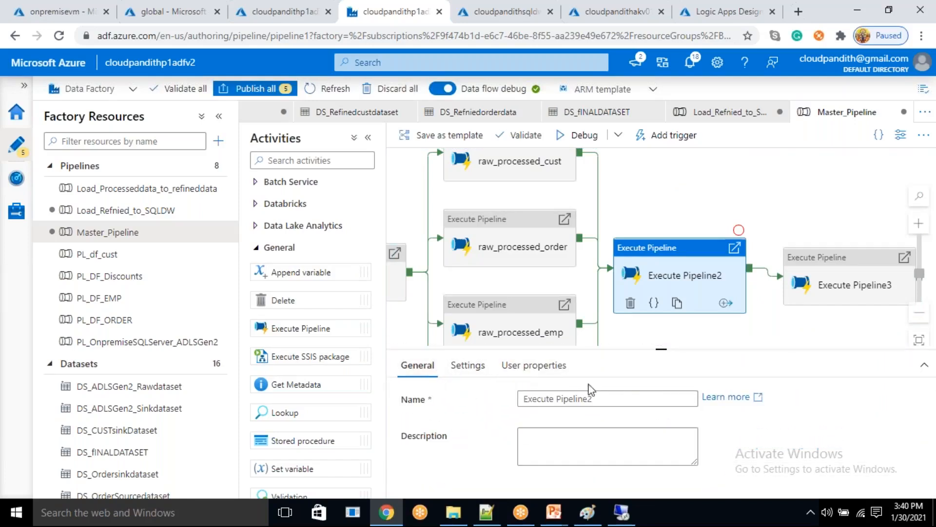
drag(605, 399, 511, 393)
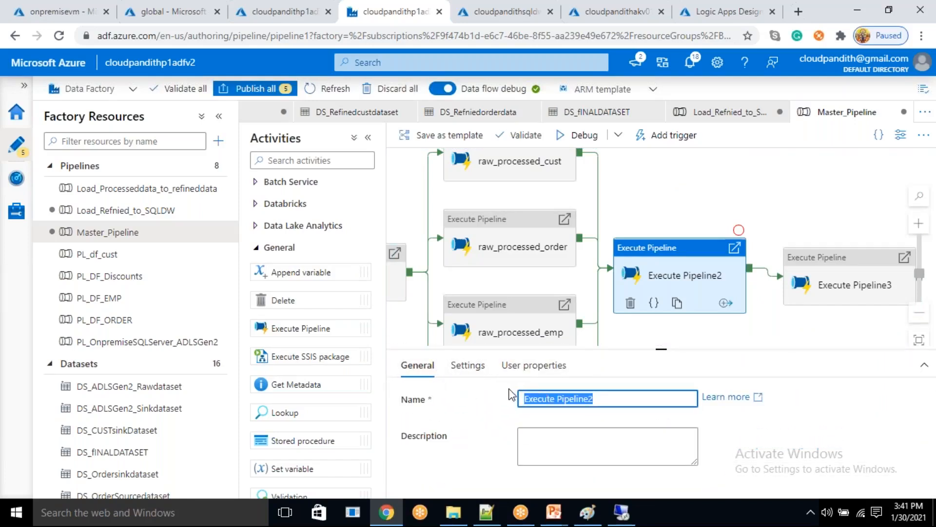
key(BackSpace)
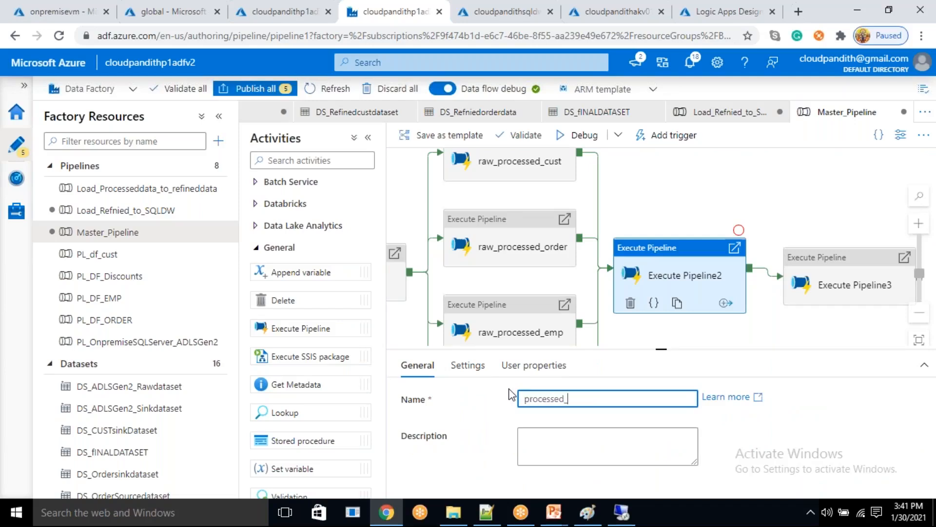
text(processed_to_refnied)
- Rename the Execute Pipeline3 activity as refined_to_sqldw
click(829, 282)
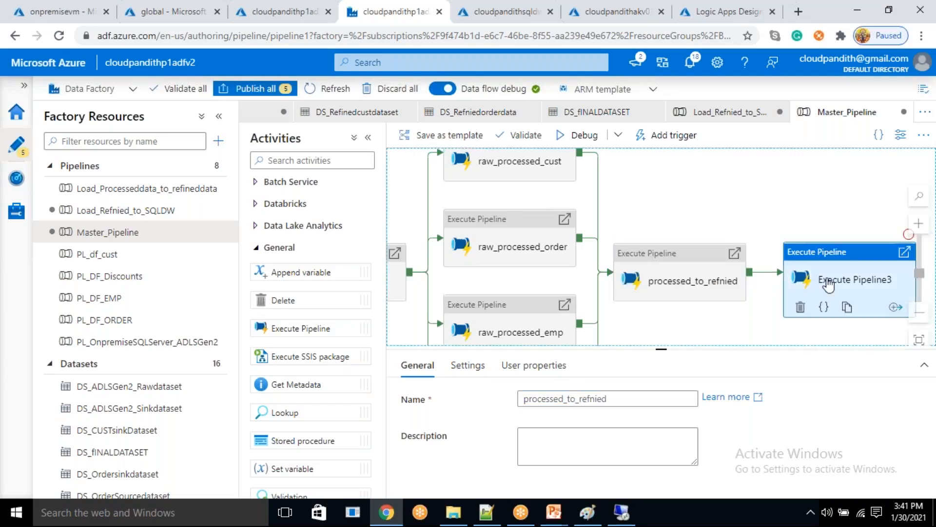
click(430, 374)
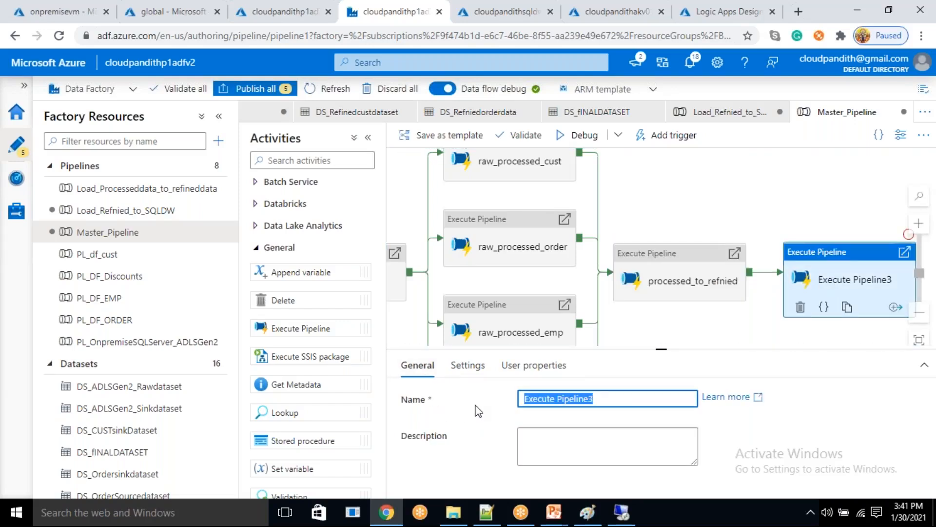
key(BackSpace)
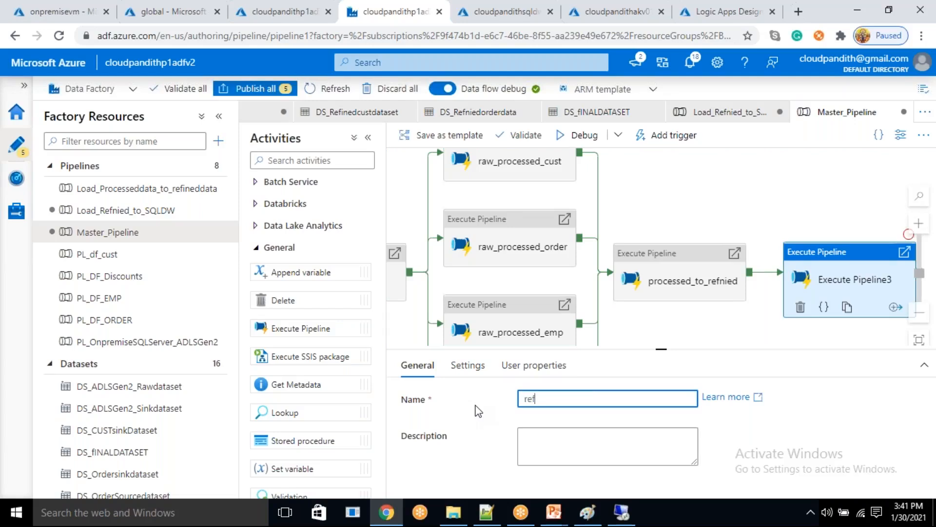
text(refined_to_sqldw)
click(686, 334)
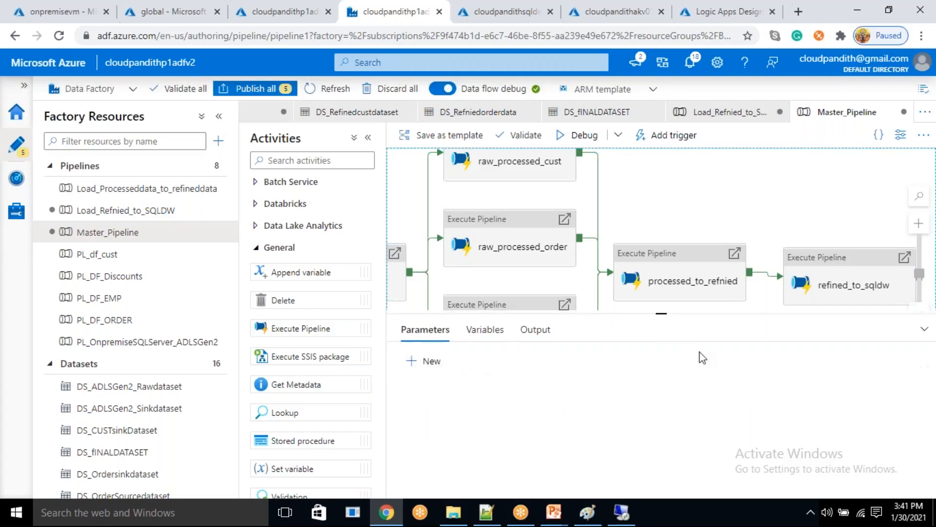
- Rename the Execute Pipeline1 activity at the start of the chain as onpremisesqlserver_to_adlsgen2
drag(697, 182, 886, 170)
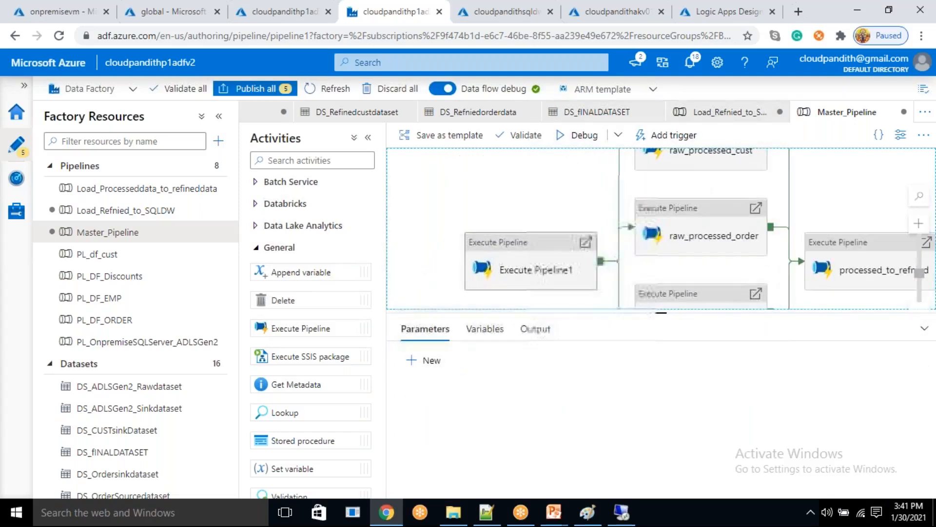
click(508, 267)
click(416, 364)
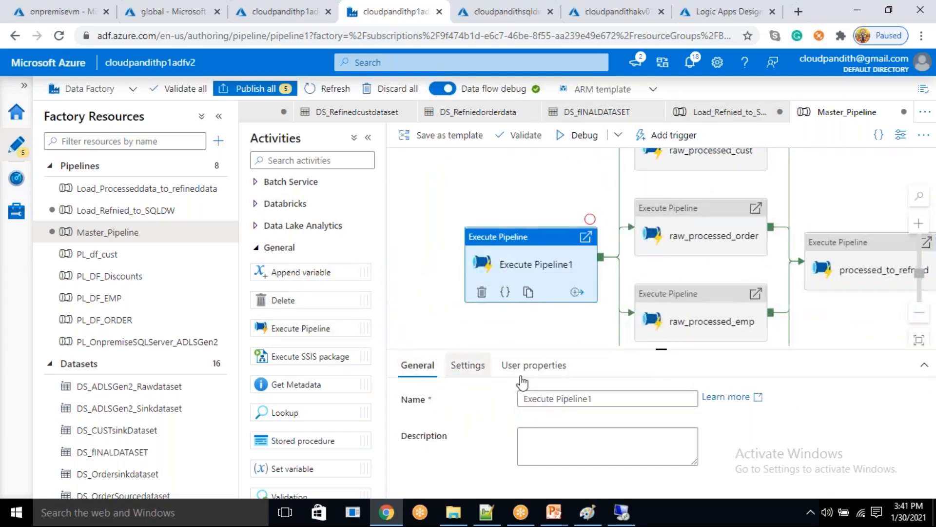
drag(606, 399, 517, 404)
key(BackSpace)
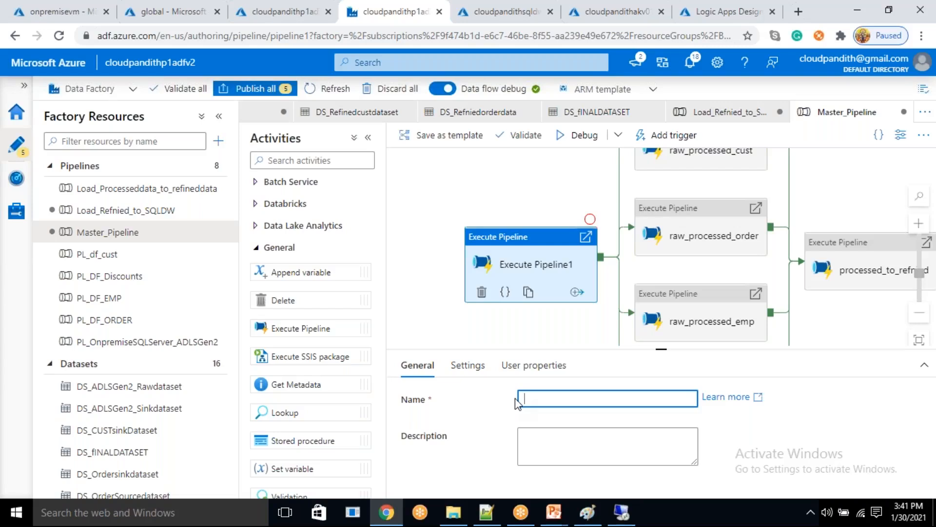
text(onpremise_to_)
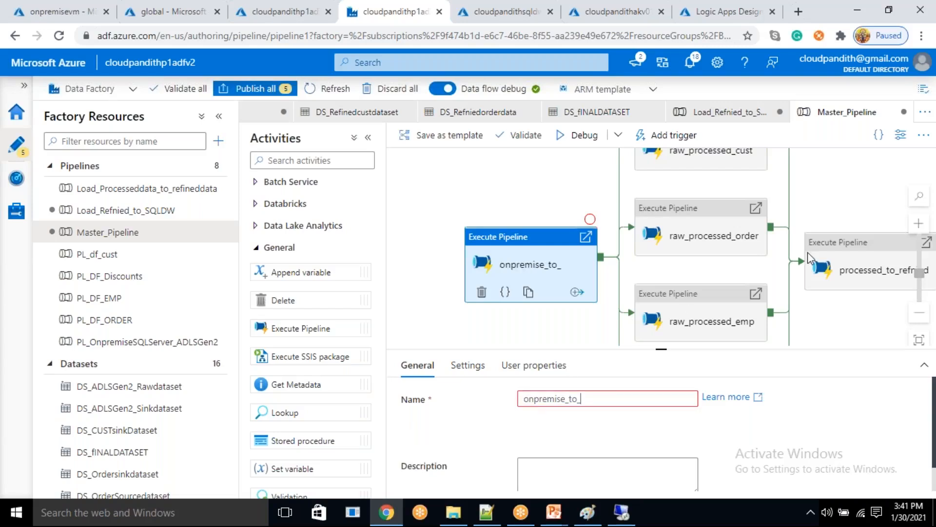
text(adlsgen2)
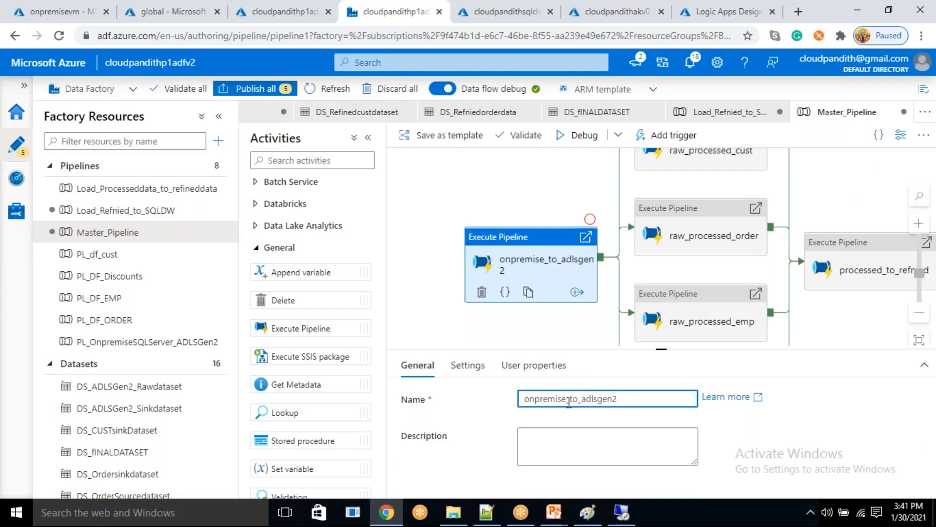
click(567, 399)
text(sqlserver)
- Publish all pending factory changes, including Master_Pipeline and Load_Refnied_to_SQLDW, to the live environment
drag(851, 195, 760, 256)
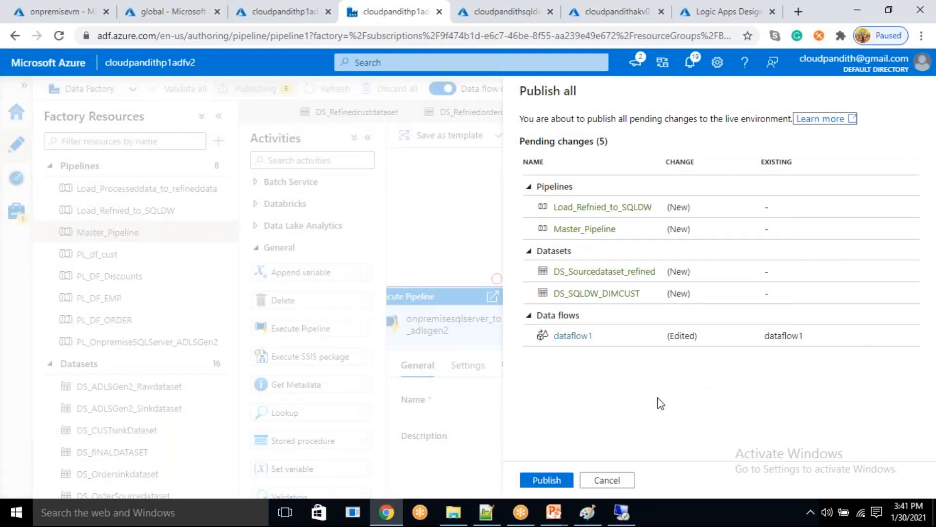
click(565, 479)
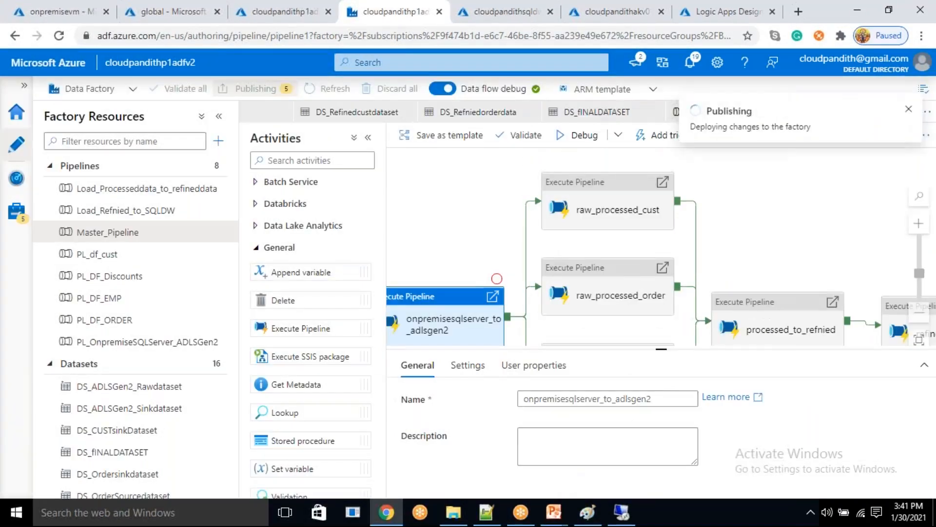
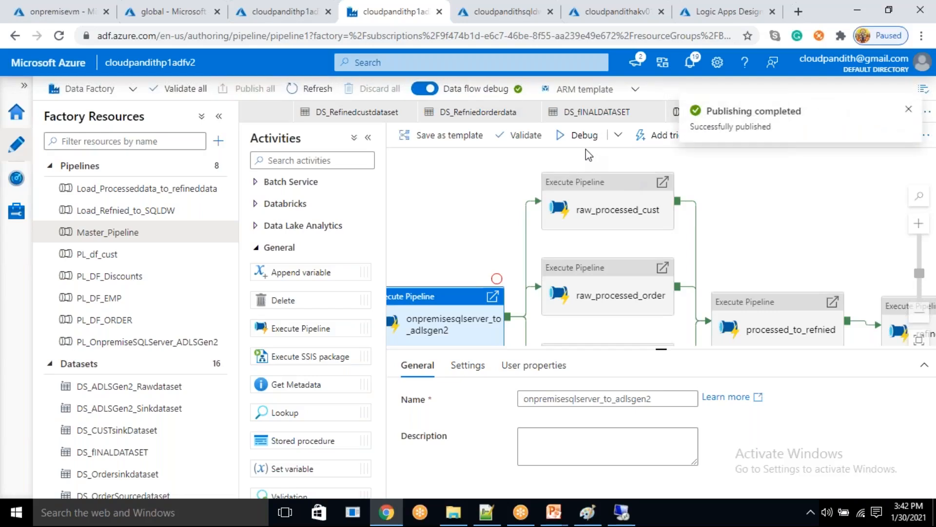
- Create a new schedule trigger for Master_Pipeline in the Chennai, Kolkata, Mumbai, New Delhi (UTC+5:30) time zone
click(663, 139)
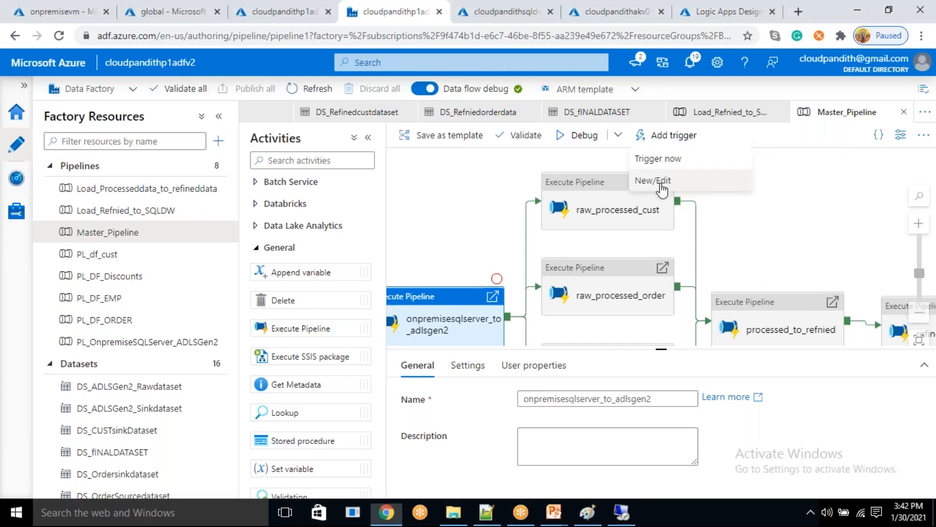
click(651, 181)
click(656, 126)
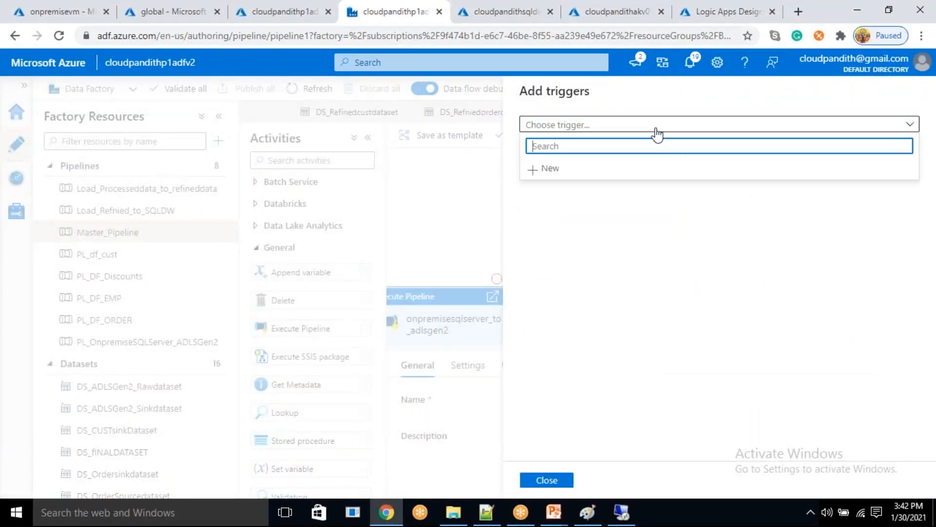
click(587, 171)
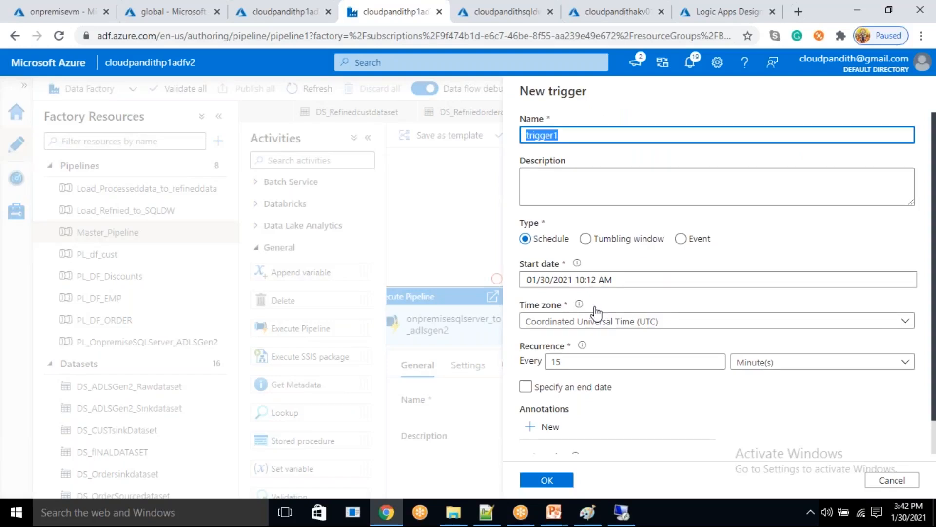
click(654, 320)
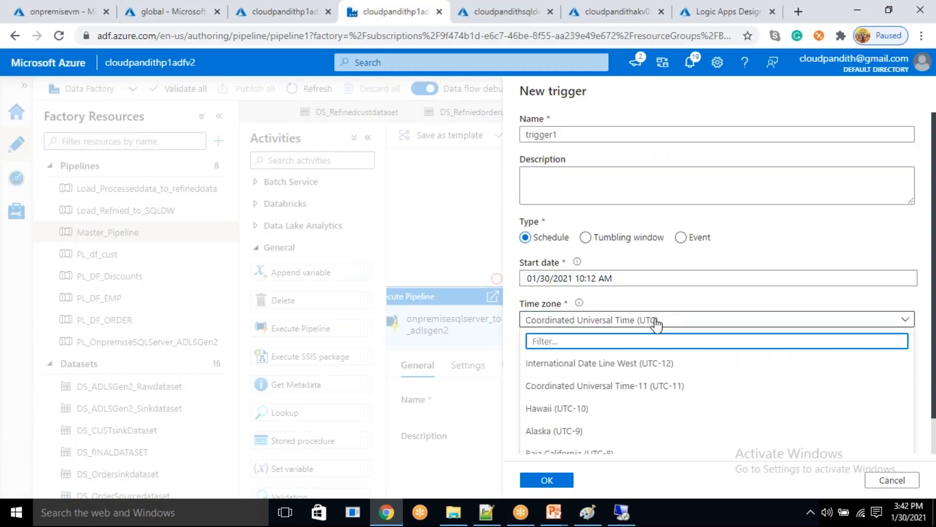
text(chenn)
click(622, 361)
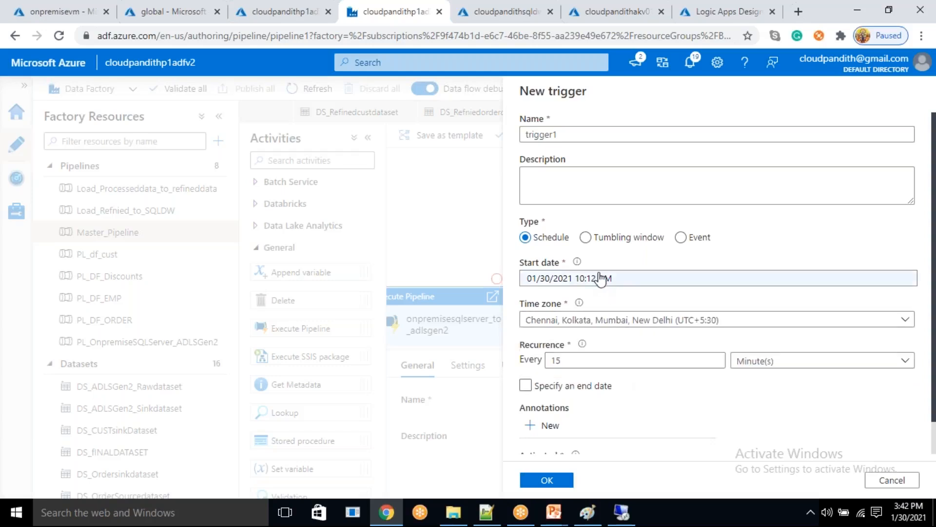
- Set the trigger's start time to 3:44 PM on 01/30/2021
click(611, 282)
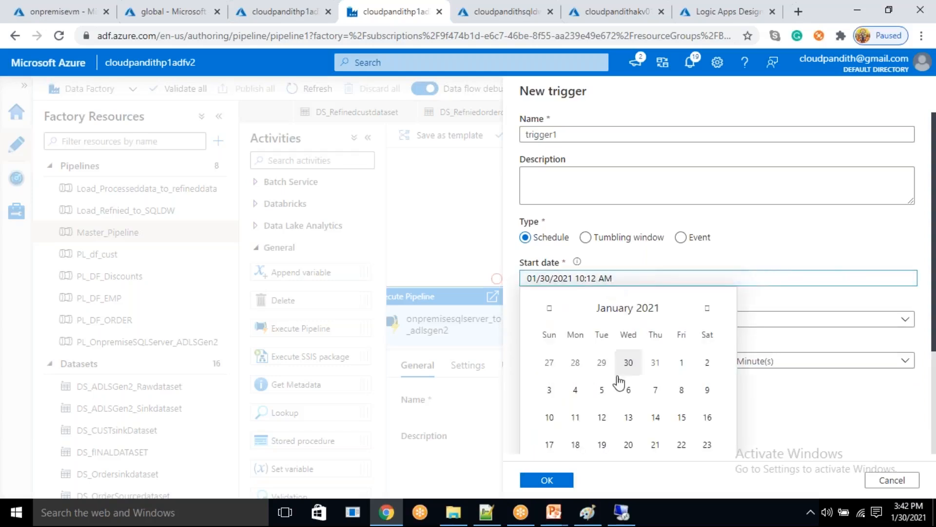
scroll(607, 412, down, 3)
click(561, 401)
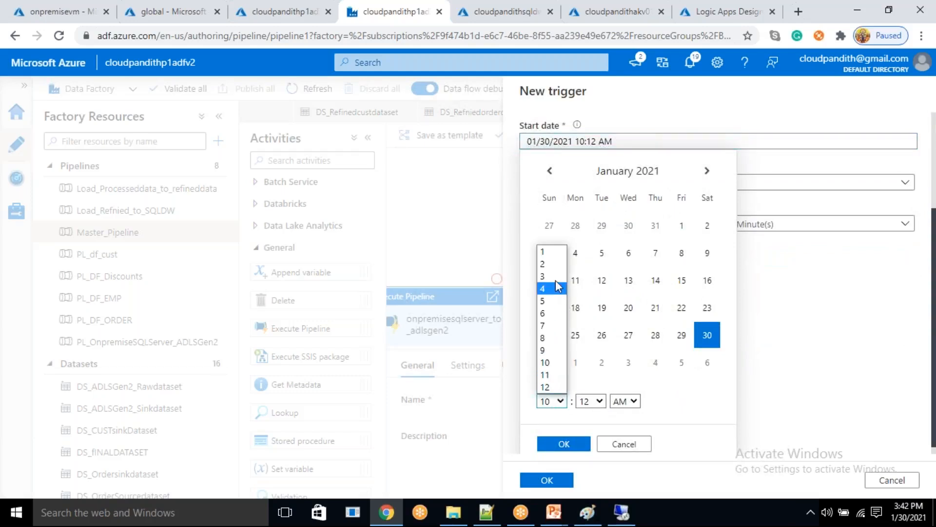
click(547, 276)
click(595, 402)
scroll(602, 374, down, 3)
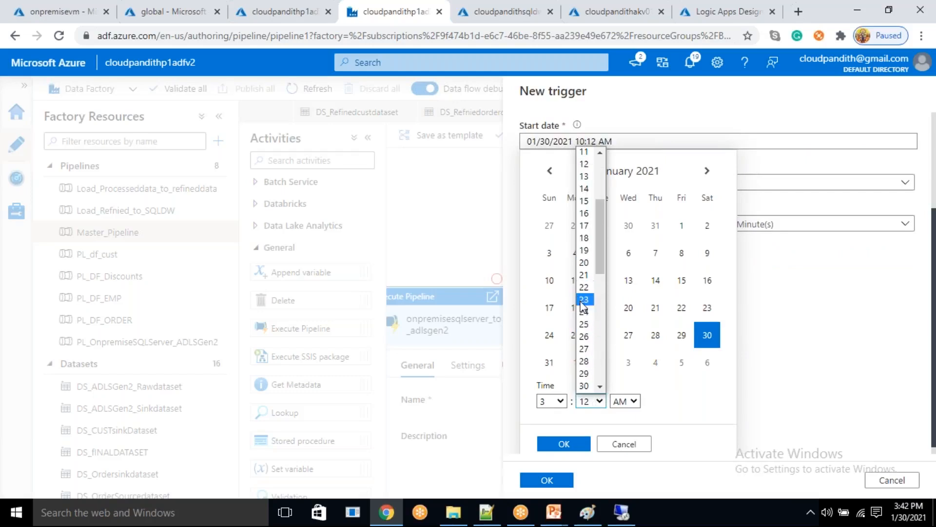
scroll(585, 312, down, 6)
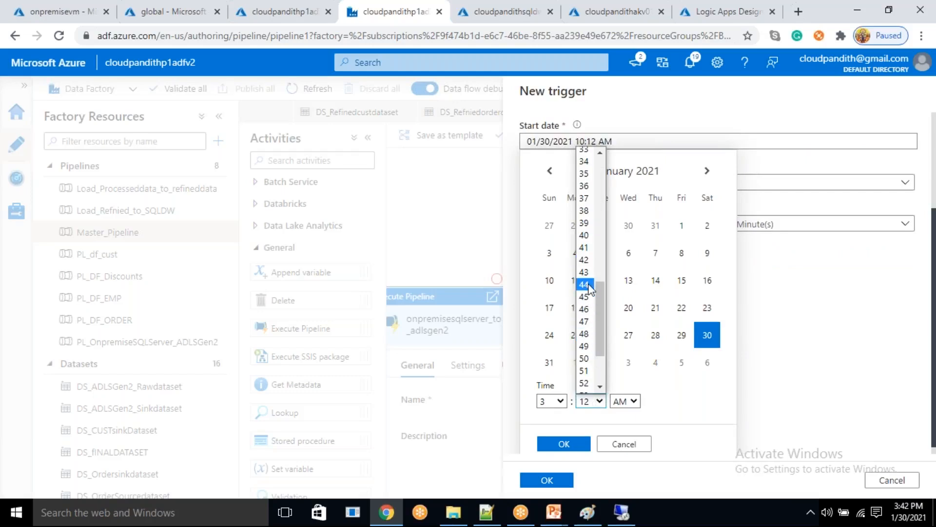
click(590, 288)
click(628, 401)
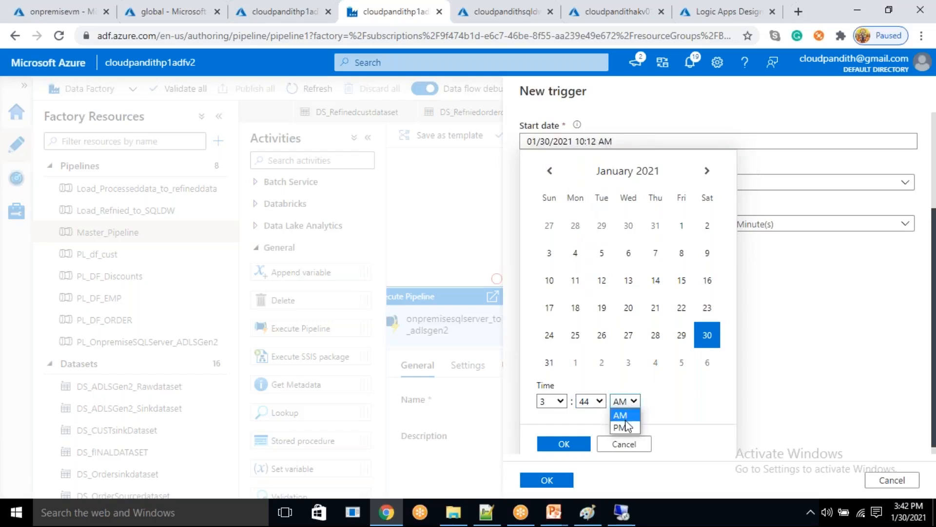
click(624, 426)
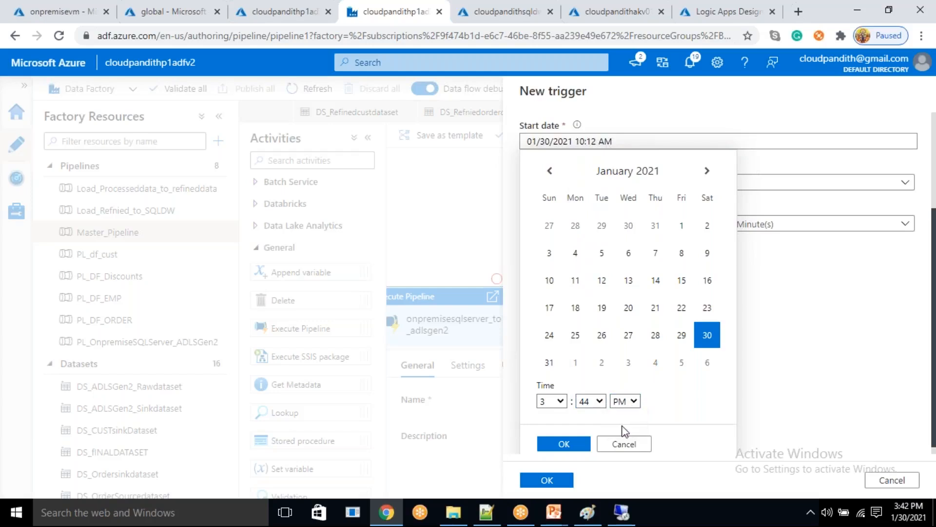
click(574, 444)
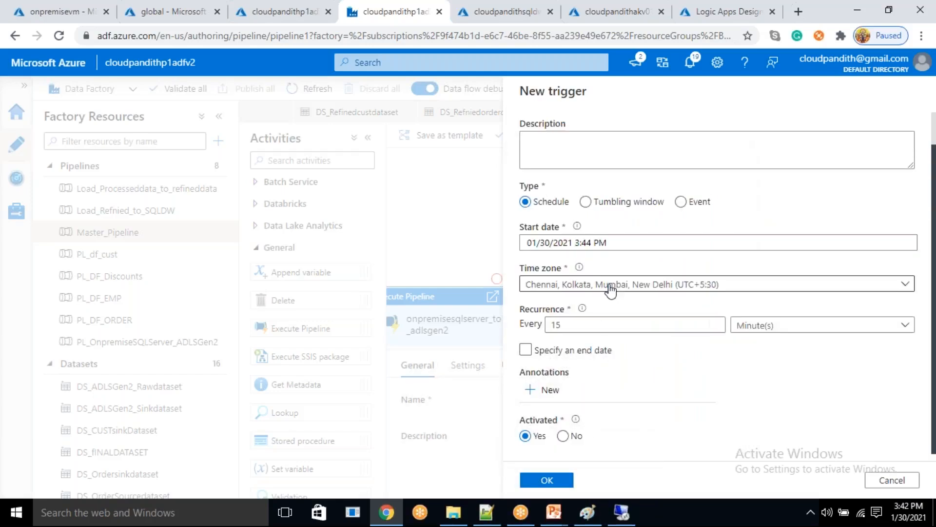
- Enable an end date for the trigger and set its recurrence to every 1 hour
click(536, 350)
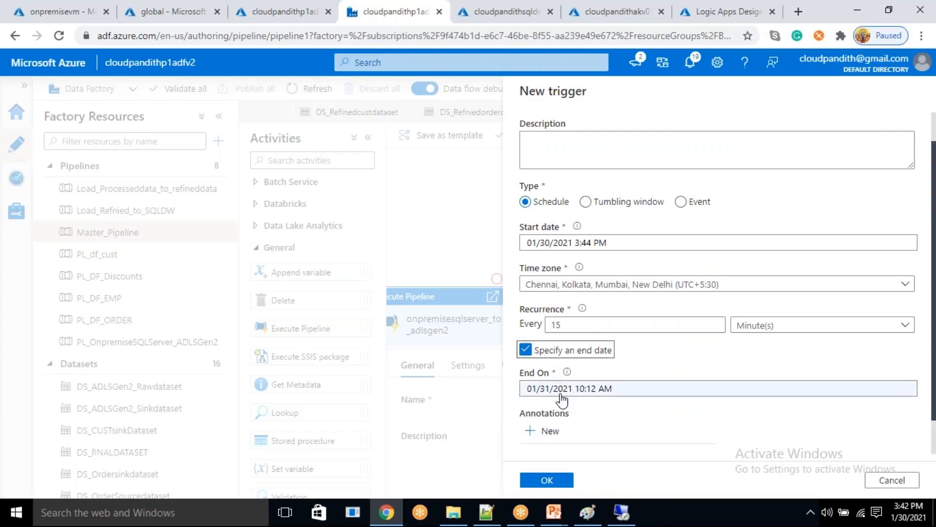
double_click(553, 326)
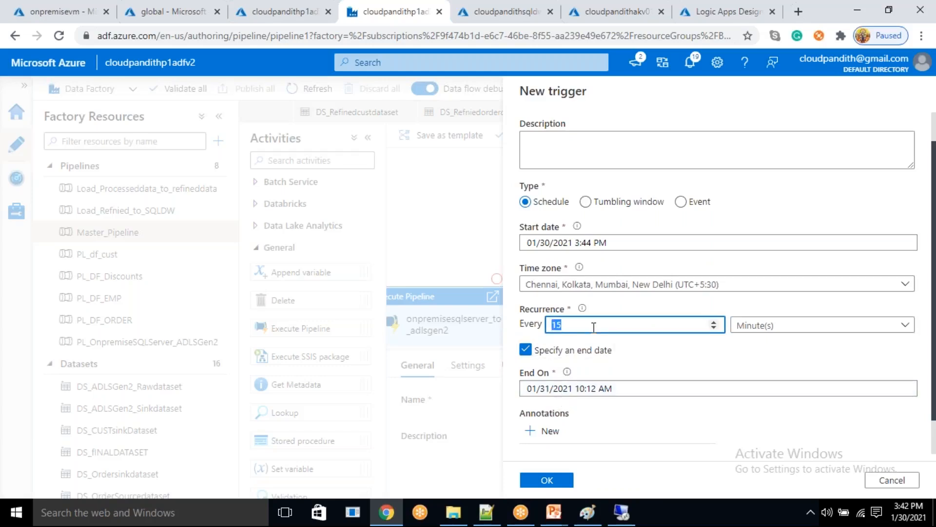
text(1)
click(766, 327)
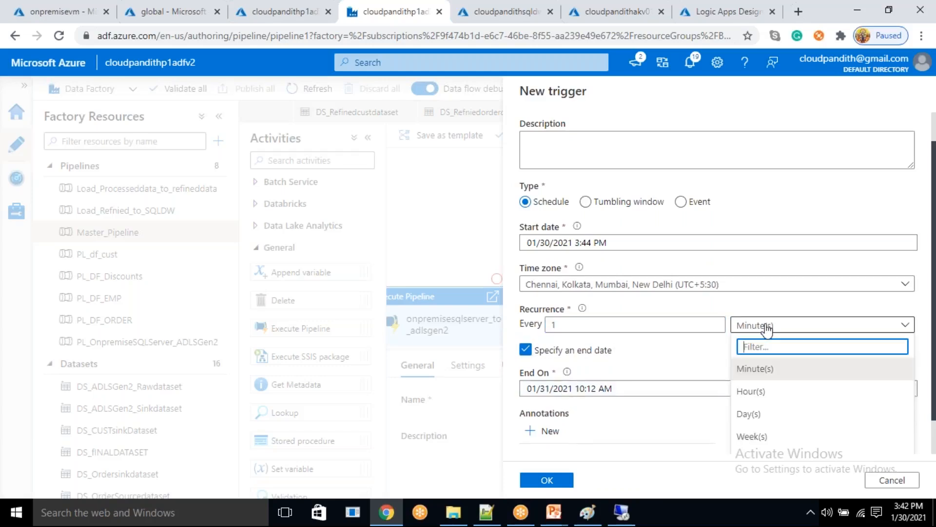
click(763, 393)
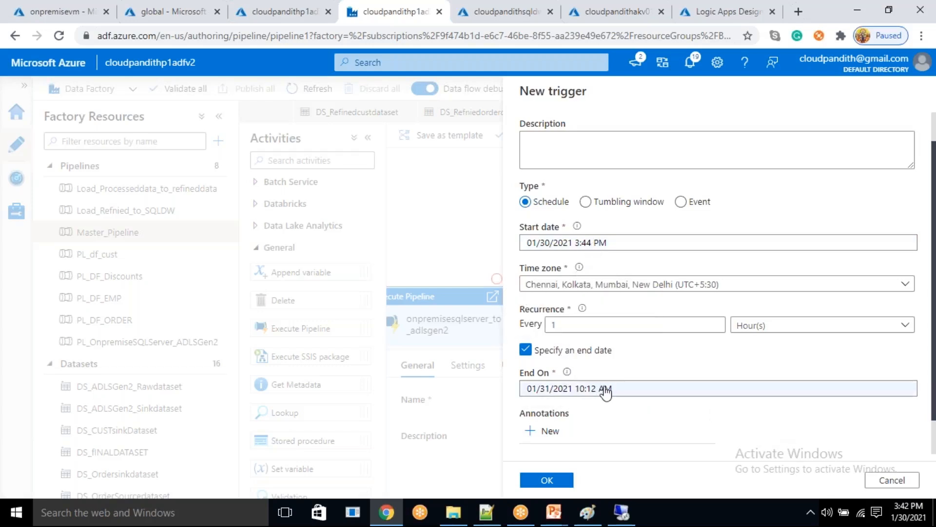
- Set the trigger's end to 01/30/2021 at 6:12 PM
click(605, 390)
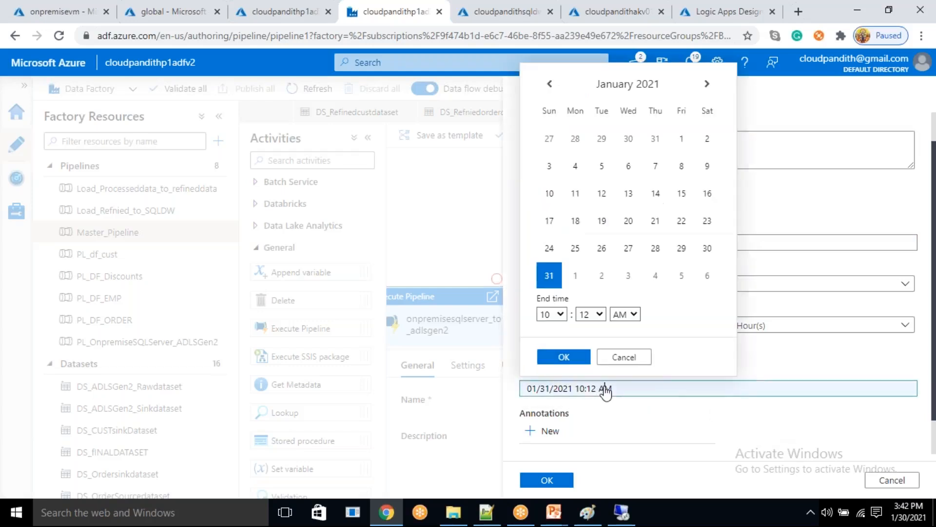
click(708, 249)
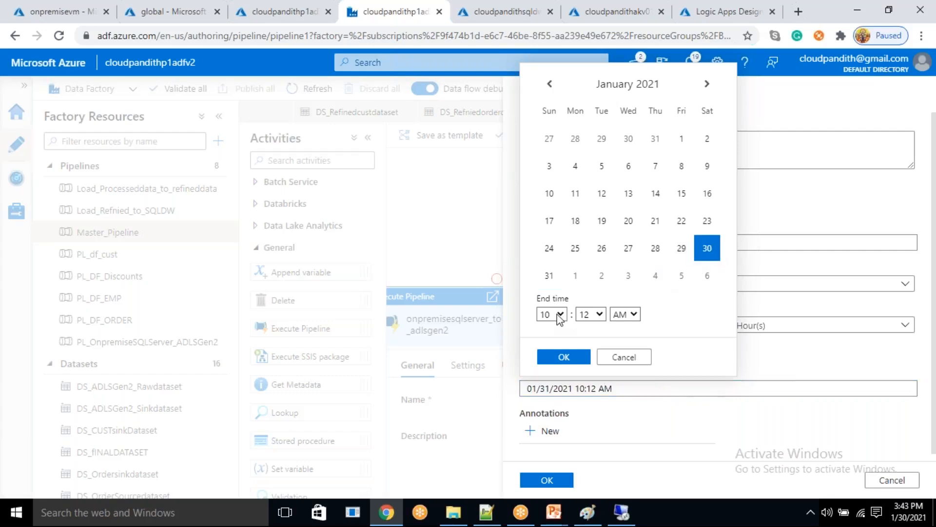
click(633, 315)
click(623, 339)
click(560, 314)
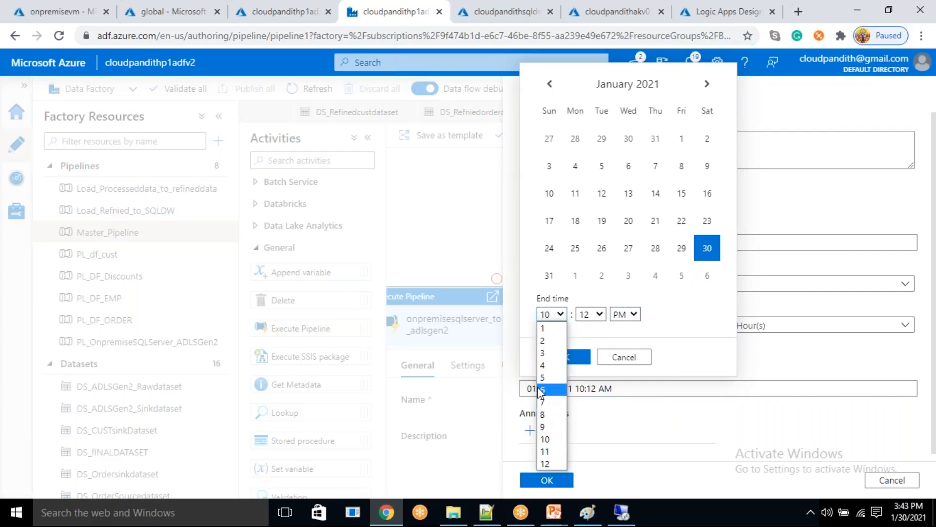
click(542, 390)
click(577, 357)
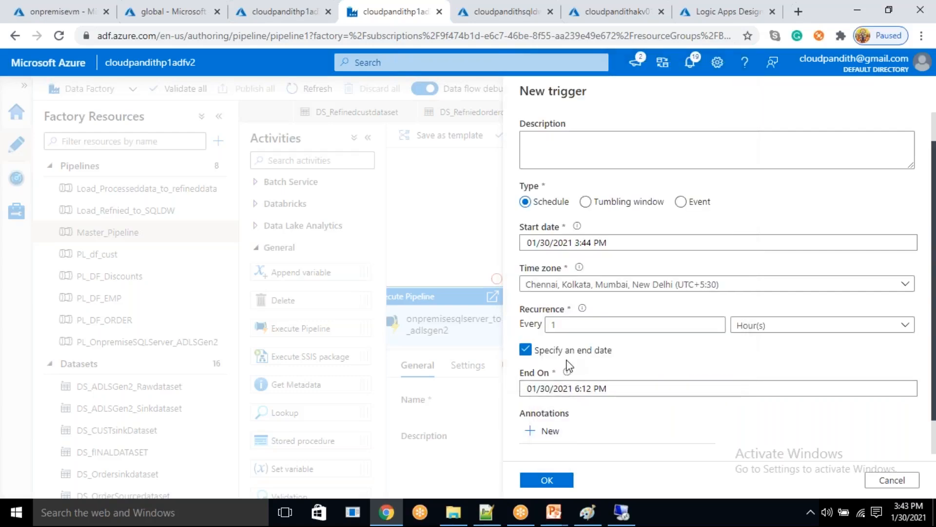
- Save the new trigger without run parameters and publish it to the factory
click(547, 481)
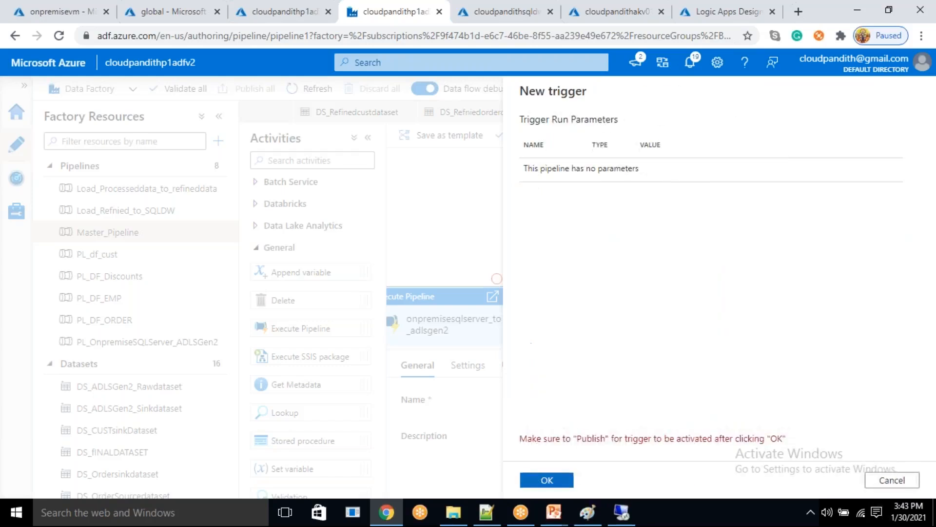
click(544, 479)
click(272, 90)
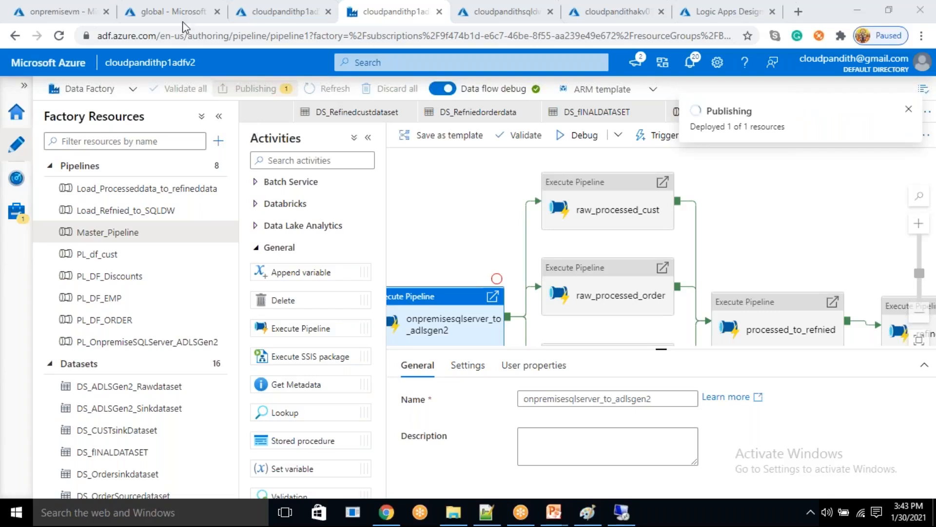
- Check the contents of the global storage container and the tables in the cloudpandithsqldw database before the scheduled run
click(150, 9)
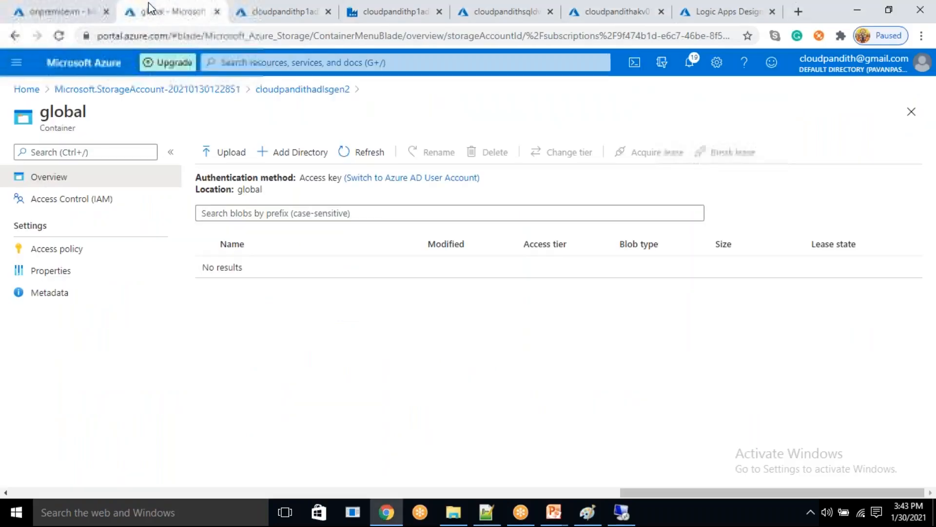
click(365, 154)
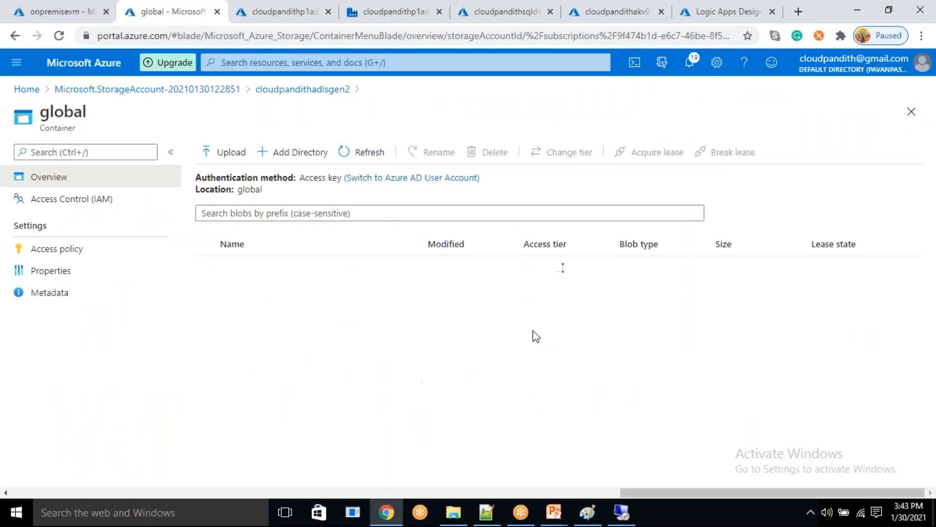
click(500, 5)
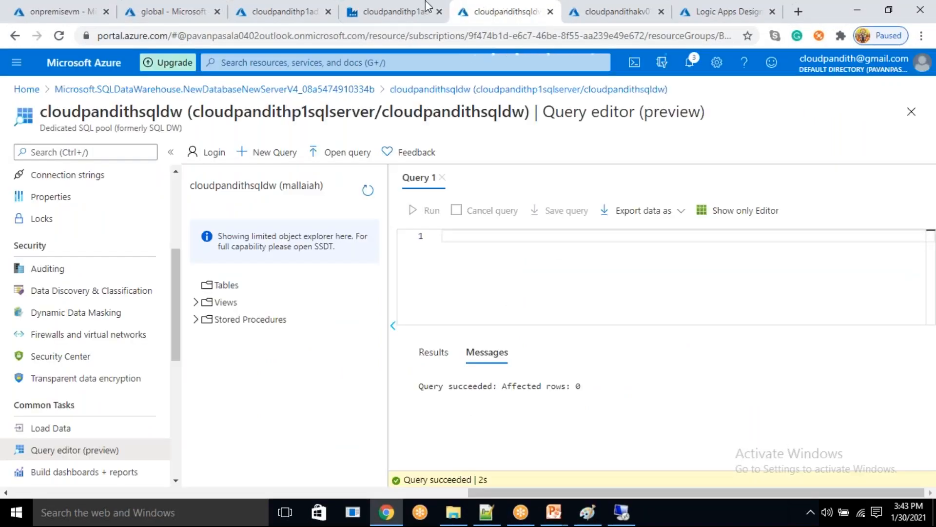
- Monitor the data factory's triggered pipeline runs, refreshing the list to follow the scheduled Master_Pipeline run
click(428, 6)
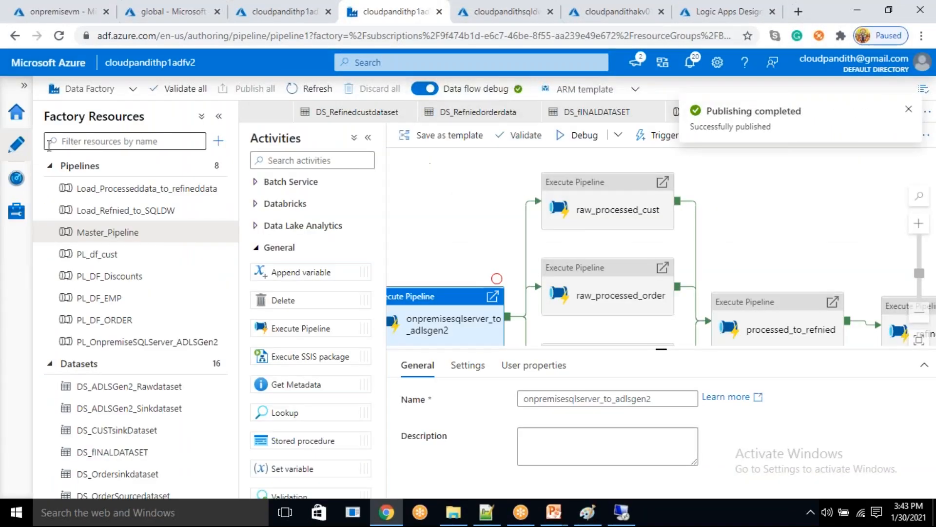
click(16, 178)
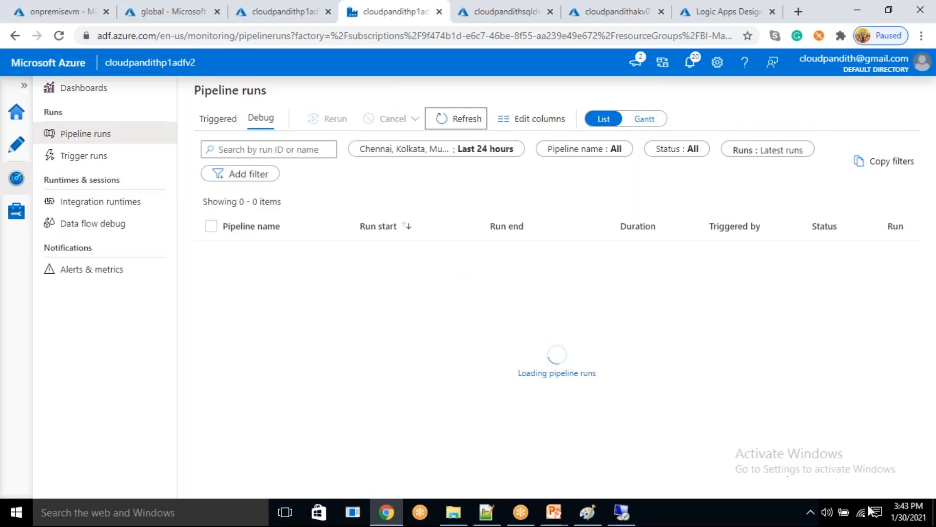
click(902, 517)
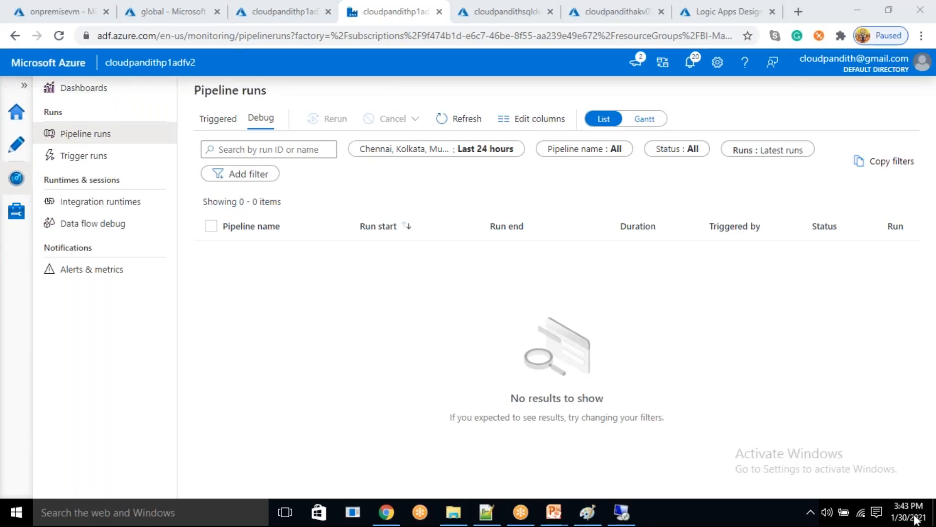
click(471, 118)
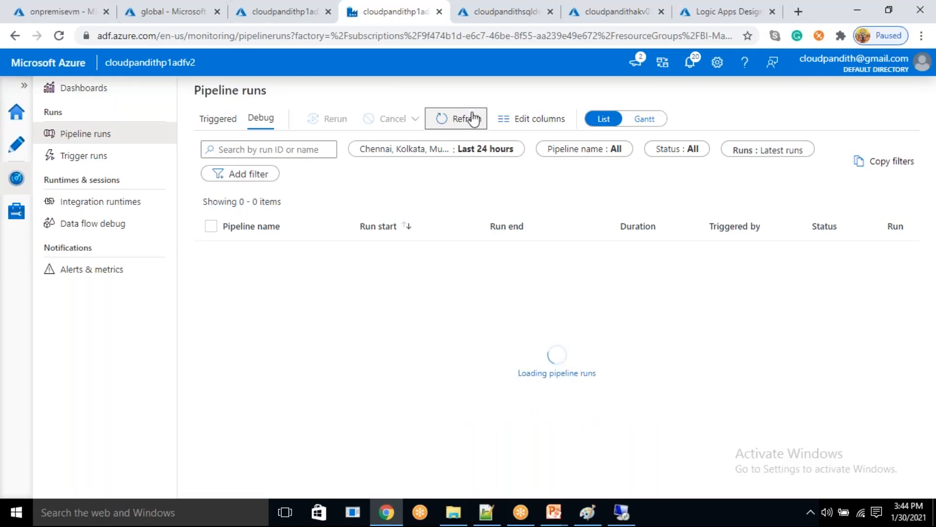
click(471, 118)
click(197, 118)
click(456, 120)
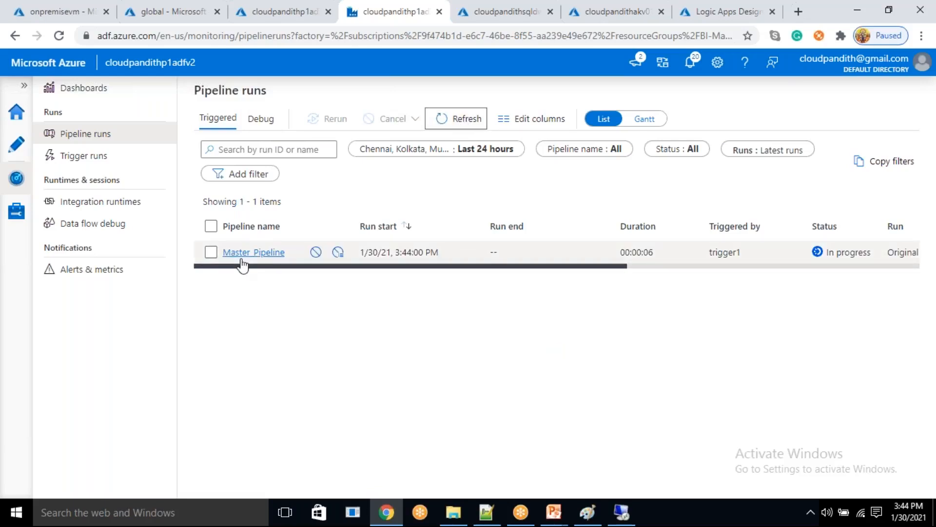
click(461, 122)
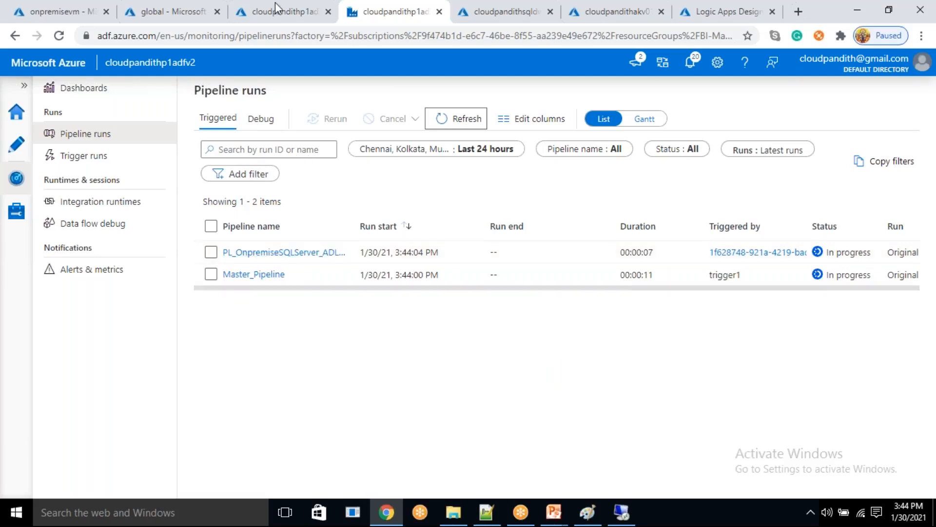
- Refresh the global storage container, inspect its raw folder, and return to the container root to check for new output folders
click(180, 7)
click(368, 155)
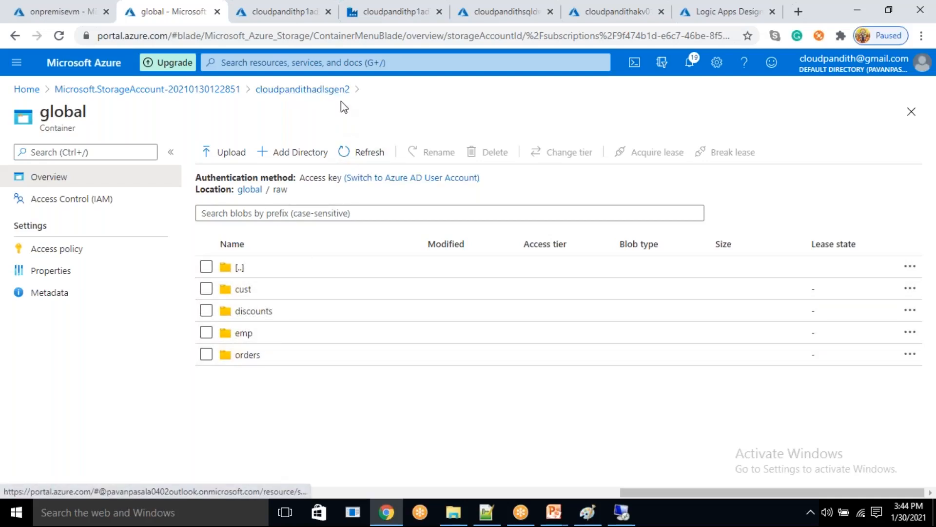
click(249, 192)
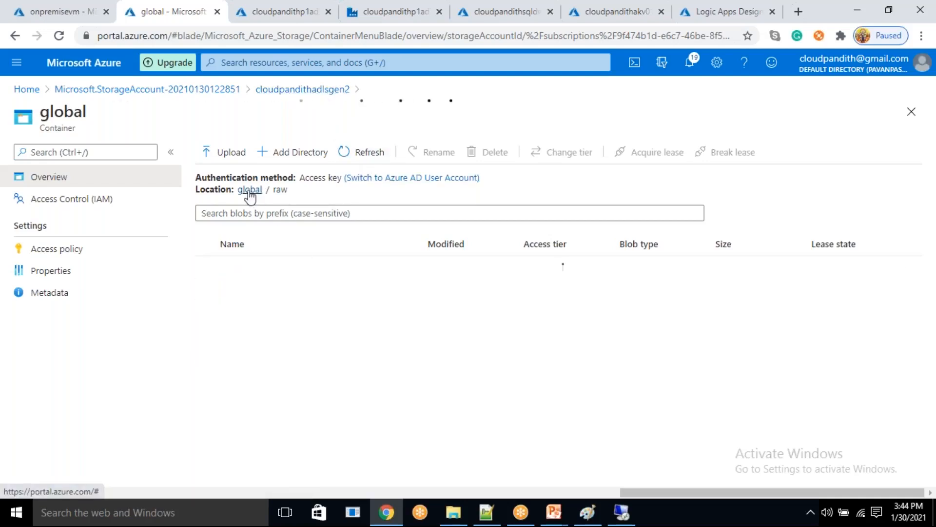
click(341, 155)
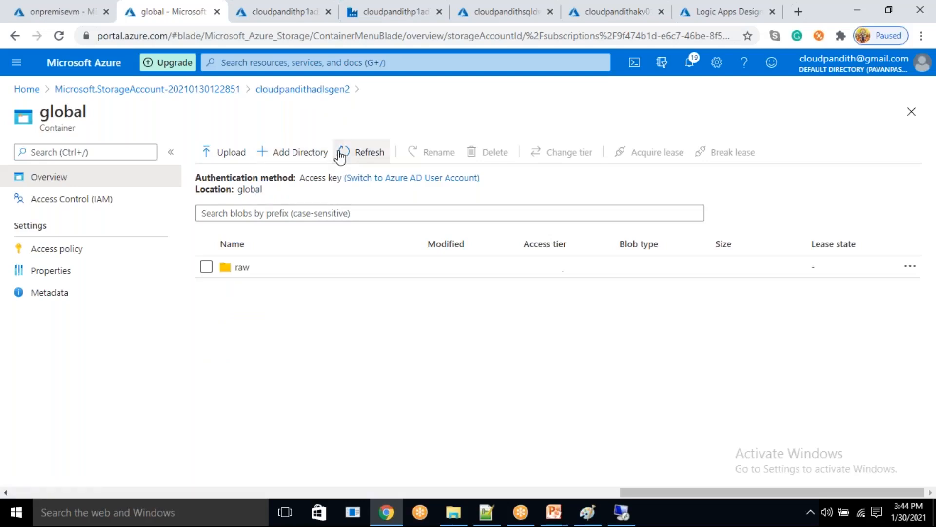
click(341, 155)
click(341, 155)
click(340, 155)
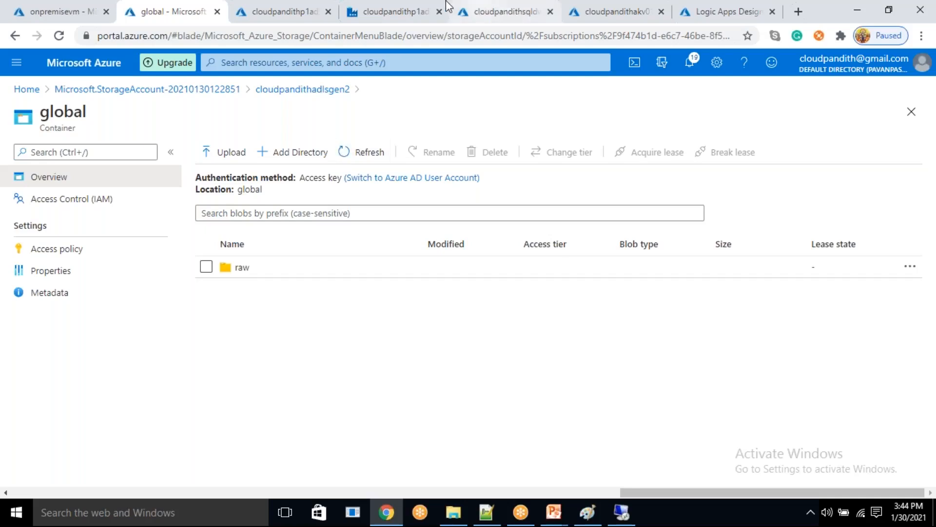
- Switch to the data factory monitor and refresh the triggered pipeline runs to check the Master_Pipeline's child runs
click(400, 12)
click(448, 126)
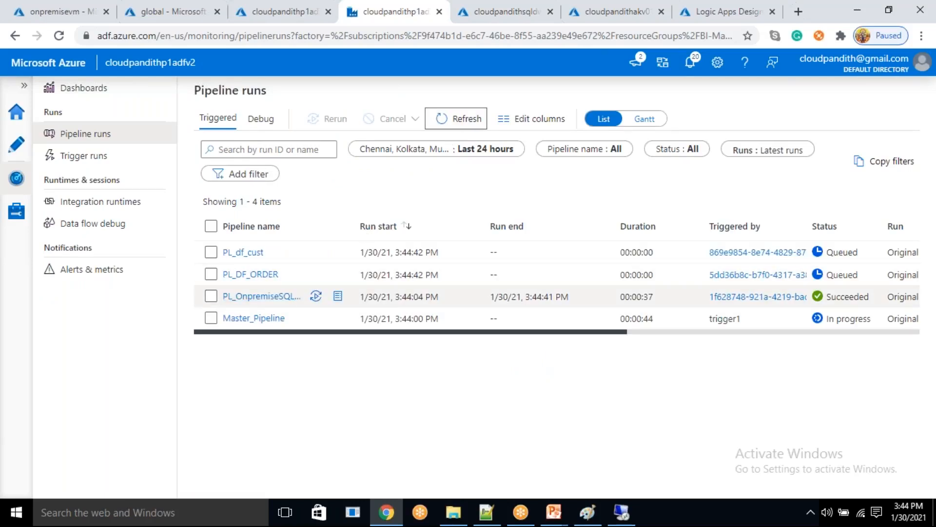
click(468, 117)
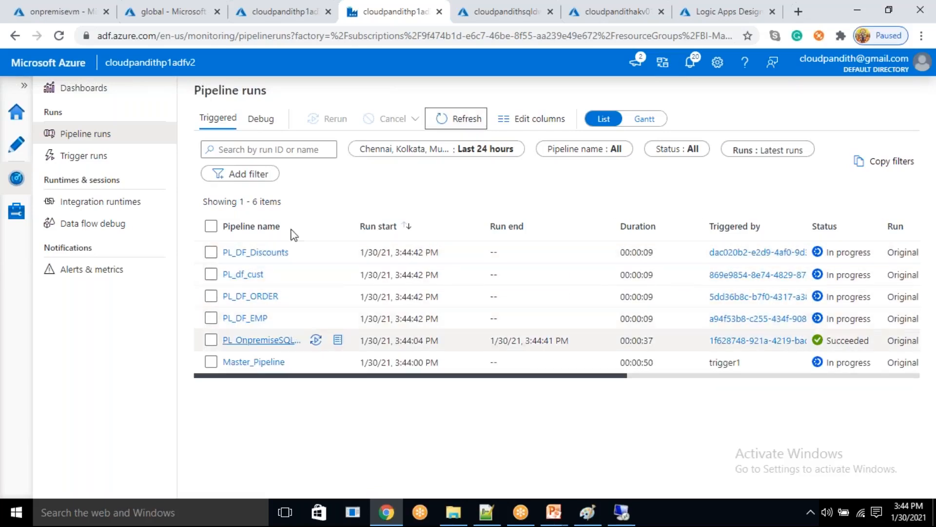
- Go back to the global storage container and refresh its root listing to look for processed output
click(295, 6)
click(202, 9)
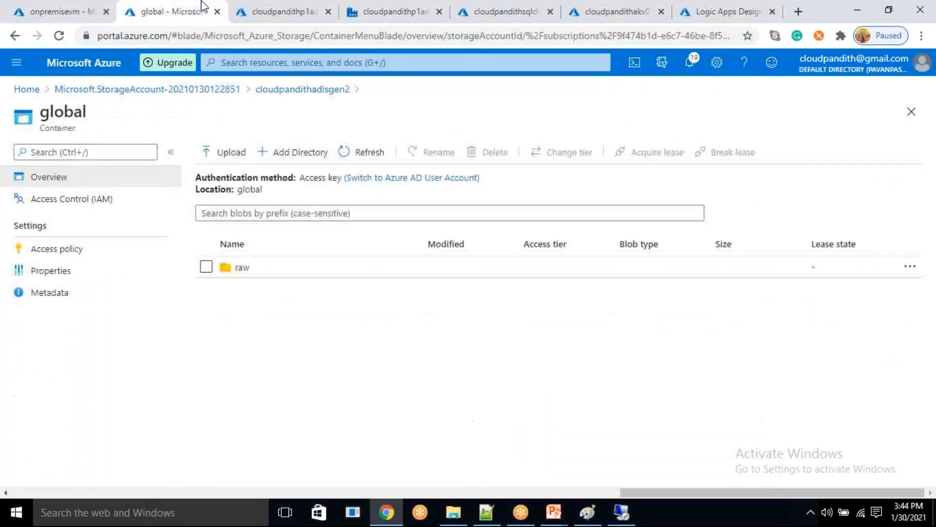
click(385, 155)
click(375, 155)
click(375, 156)
click(375, 156)
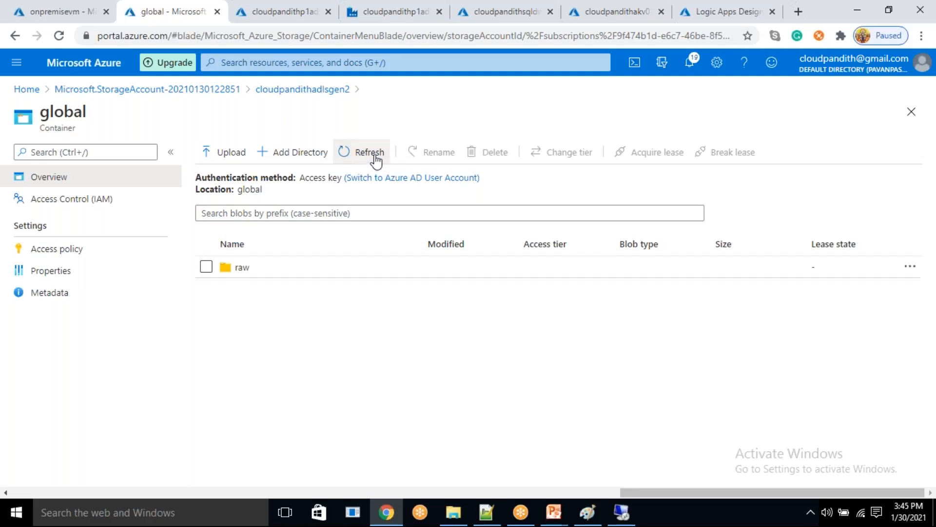
- Browse the raw folder down through cust and 2021 to inspect the copied data, and return to the container root
double_click(270, 270)
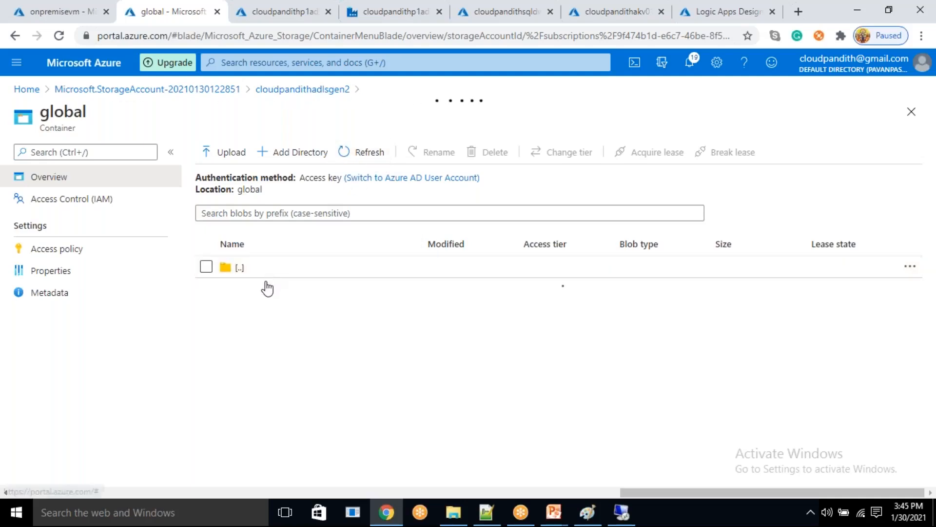
double_click(261, 291)
double_click(263, 291)
double_click(261, 288)
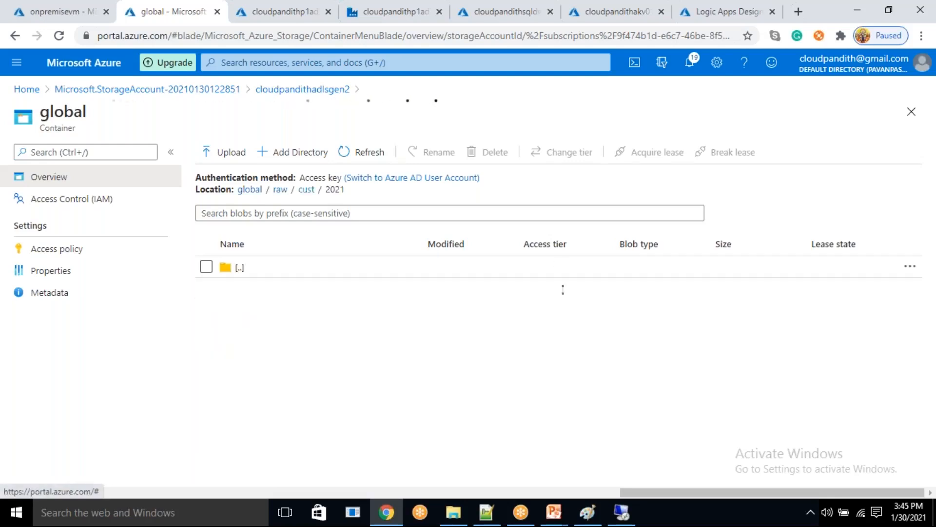
double_click(261, 287)
click(249, 189)
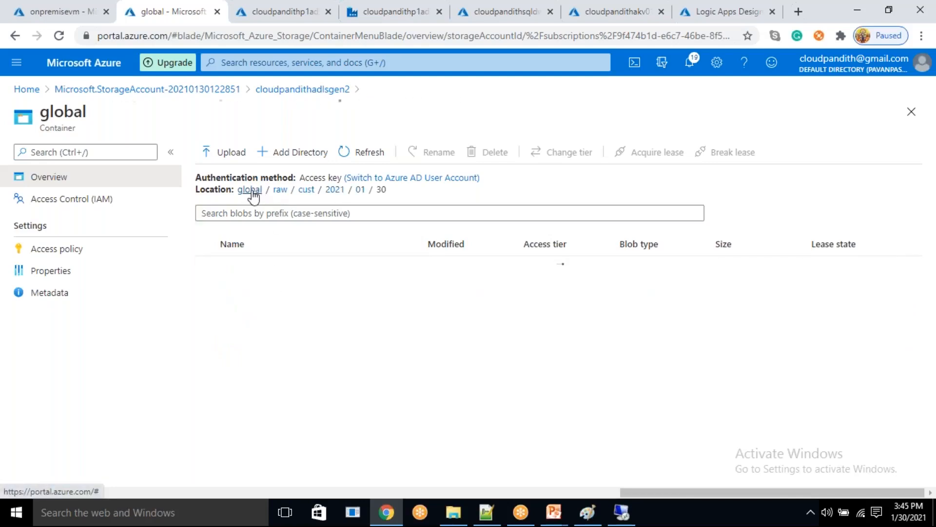
- Keep refreshing the root of the global container to watch for a processed data folder
click(378, 160)
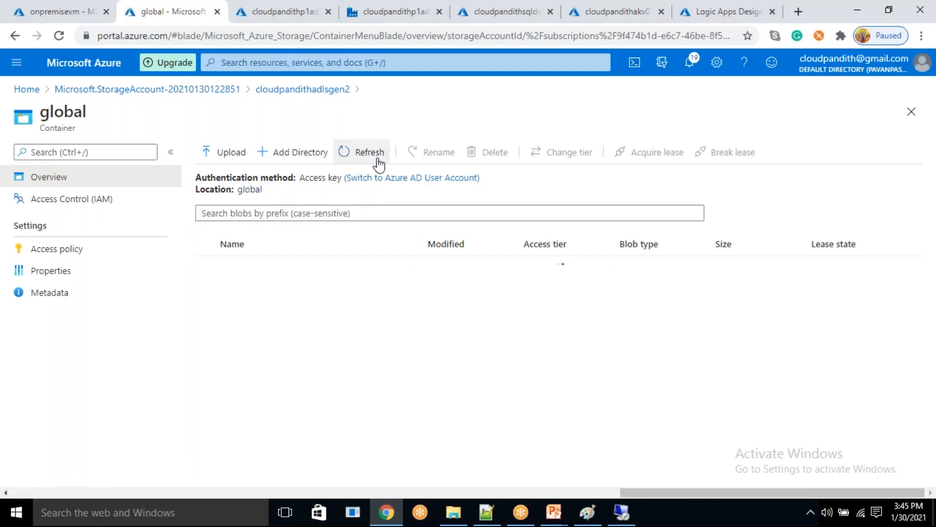
click(375, 154)
click(374, 154)
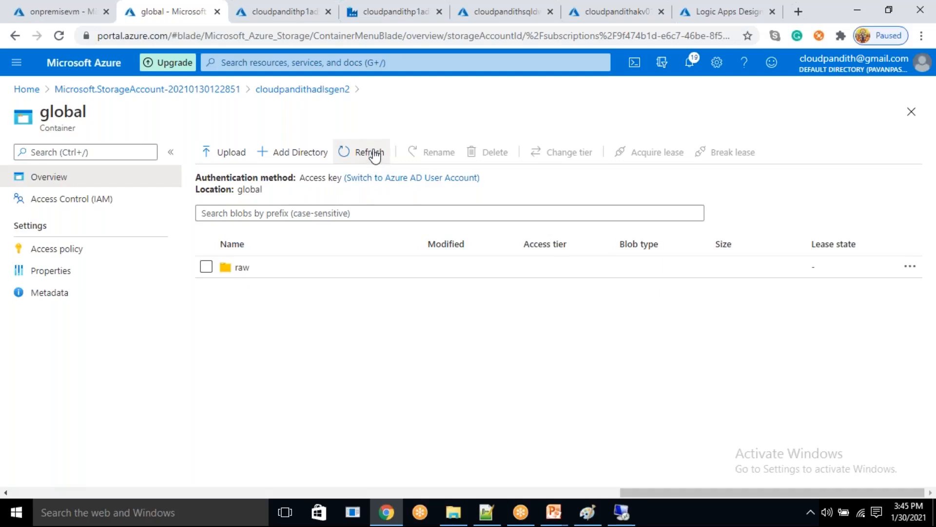
click(375, 154)
click(375, 155)
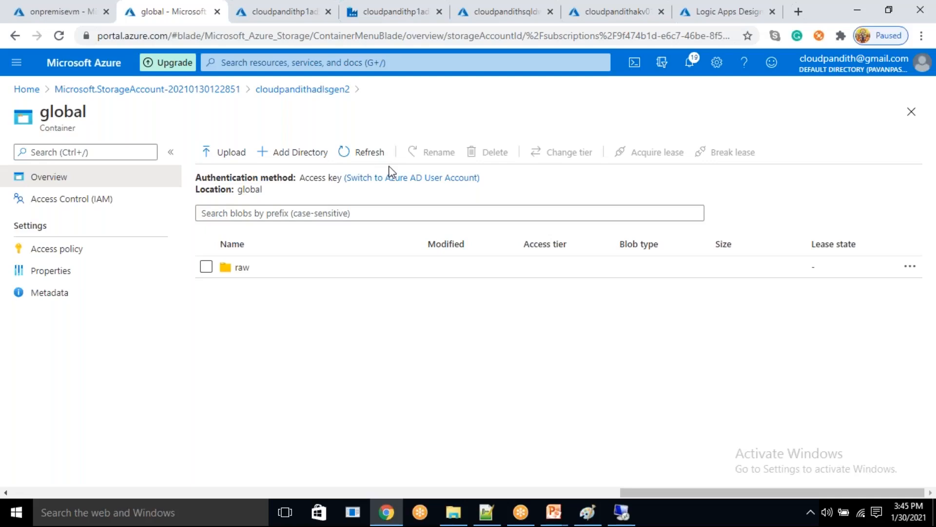
click(366, 155)
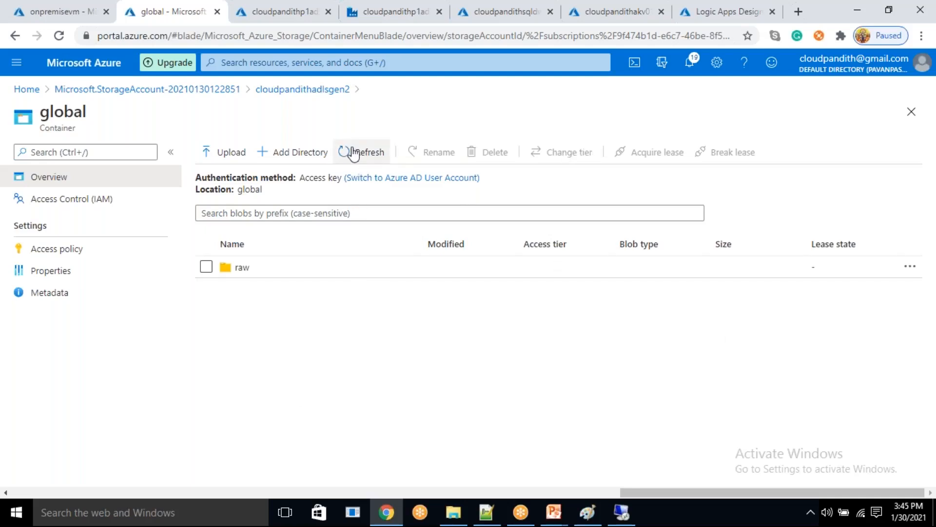
click(366, 162)
click(365, 157)
click(366, 154)
click(907, 513)
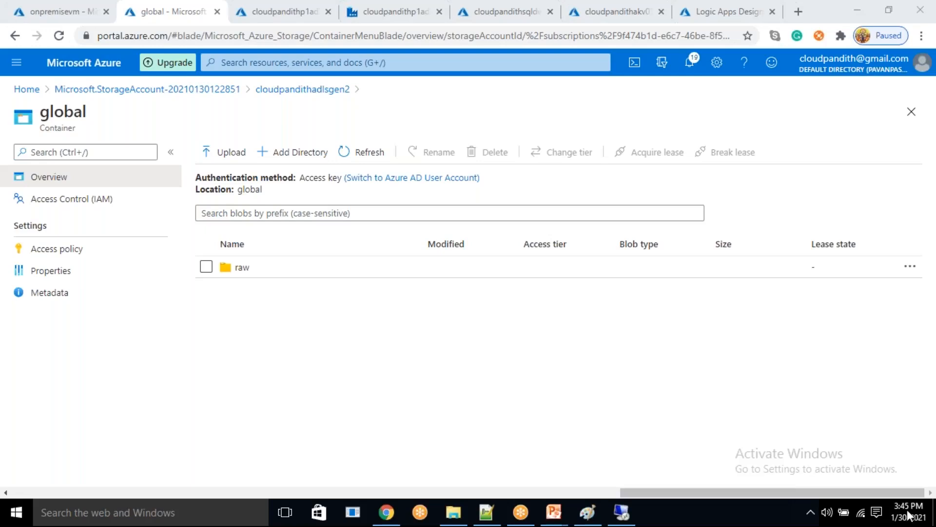
click(345, 154)
- Refresh the data factory's pipeline runs to check the progress of the four raw-to-processed data flow pipelines
click(420, 7)
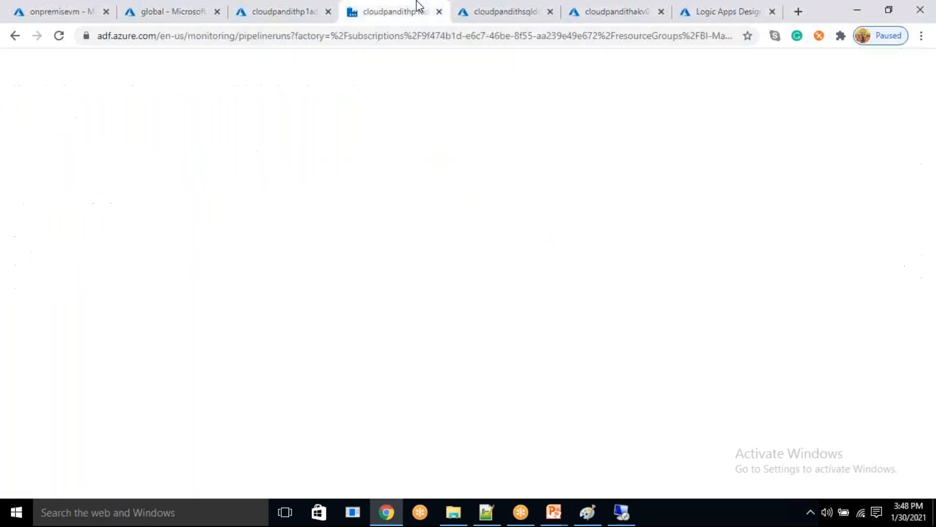
click(476, 130)
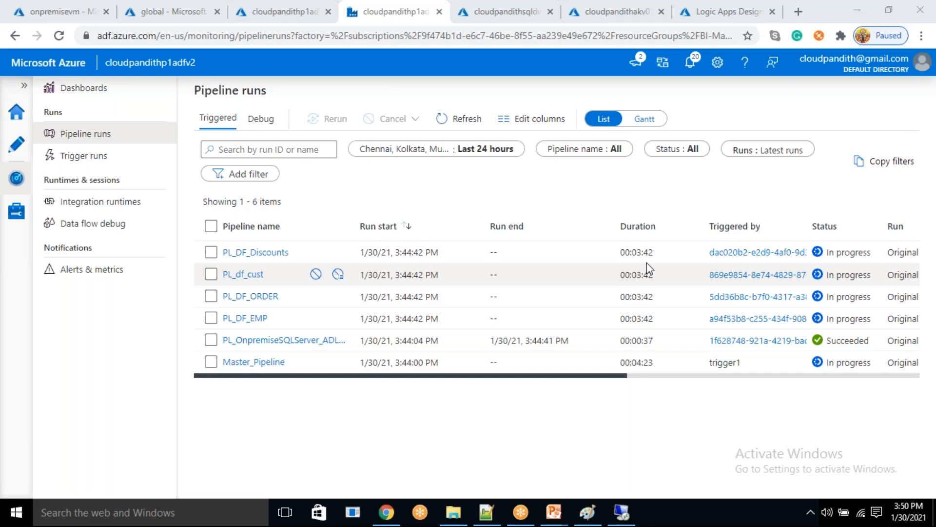
click(476, 120)
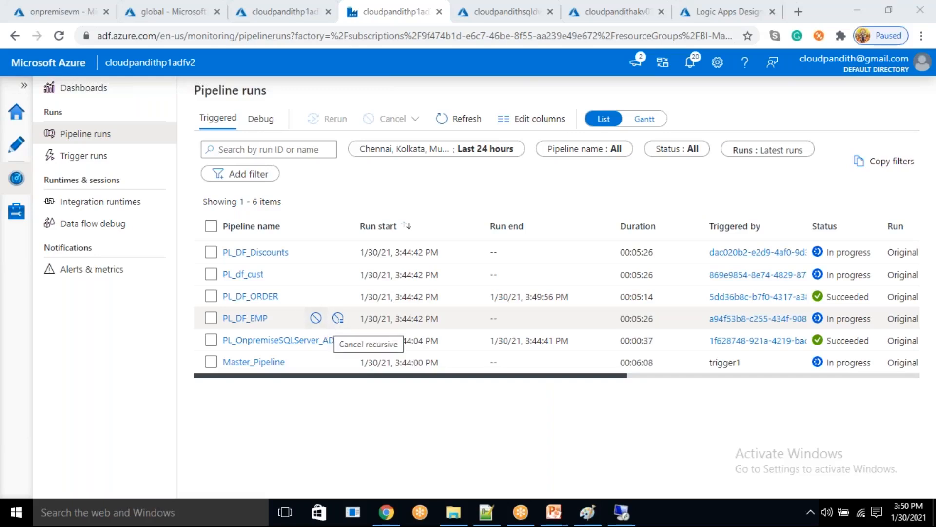
- Refresh the global container and open the processeddate folder to view its subfolders
click(148, 4)
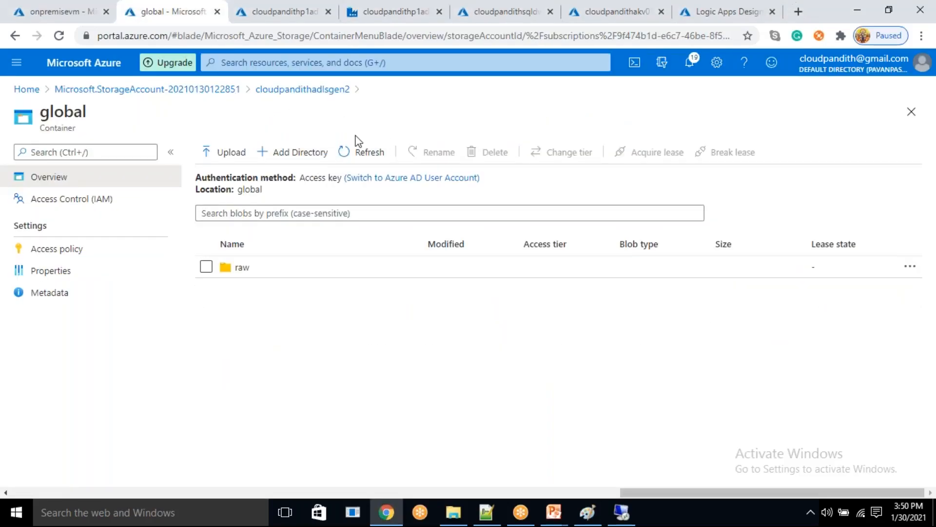
click(364, 155)
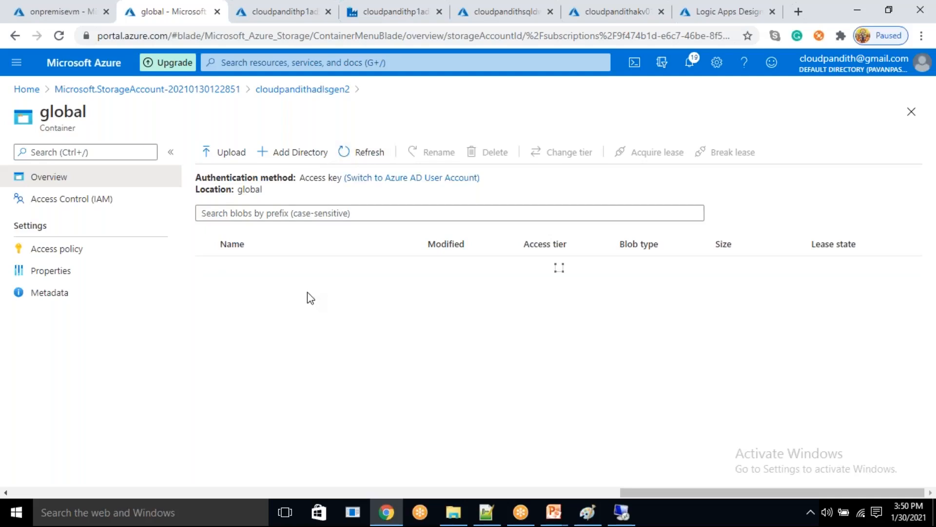
click(282, 272)
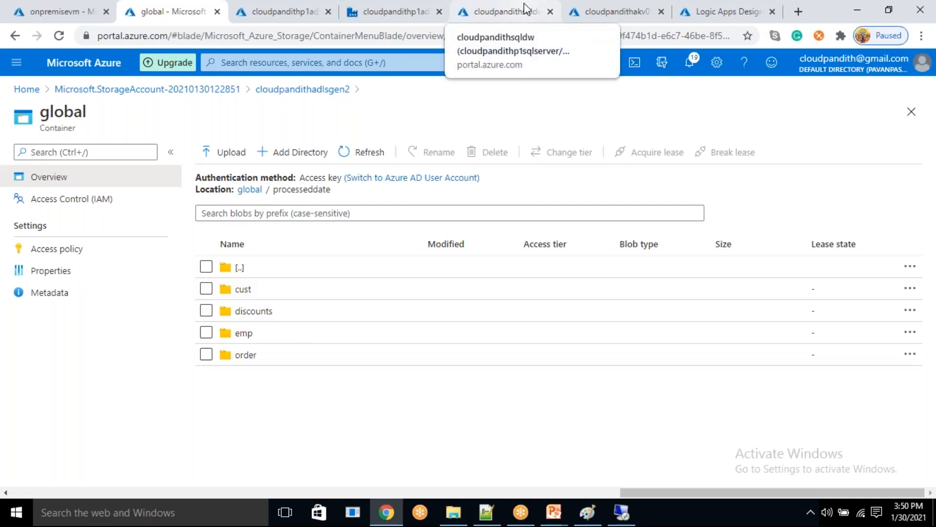
- Return to the pipeline runs list and refresh it to follow the start of the processed-to-refined load
click(395, 12)
click(462, 123)
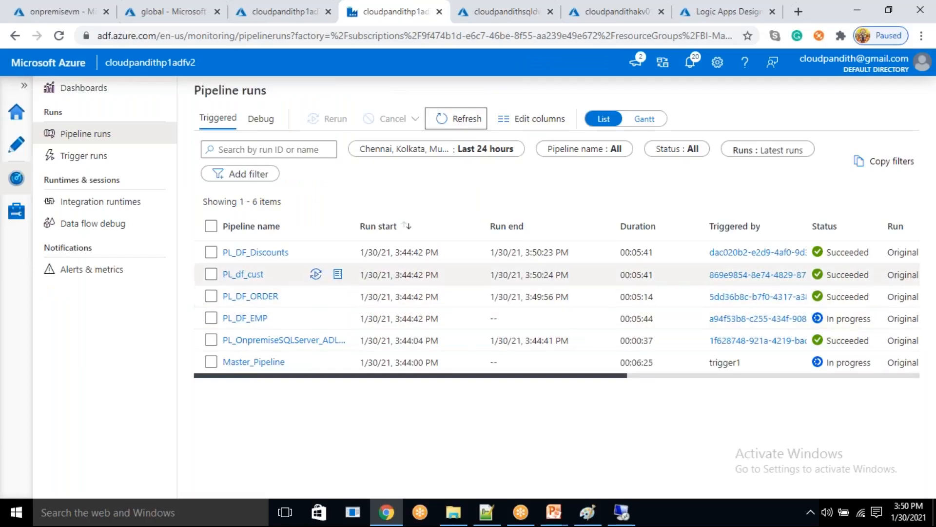
click(464, 124)
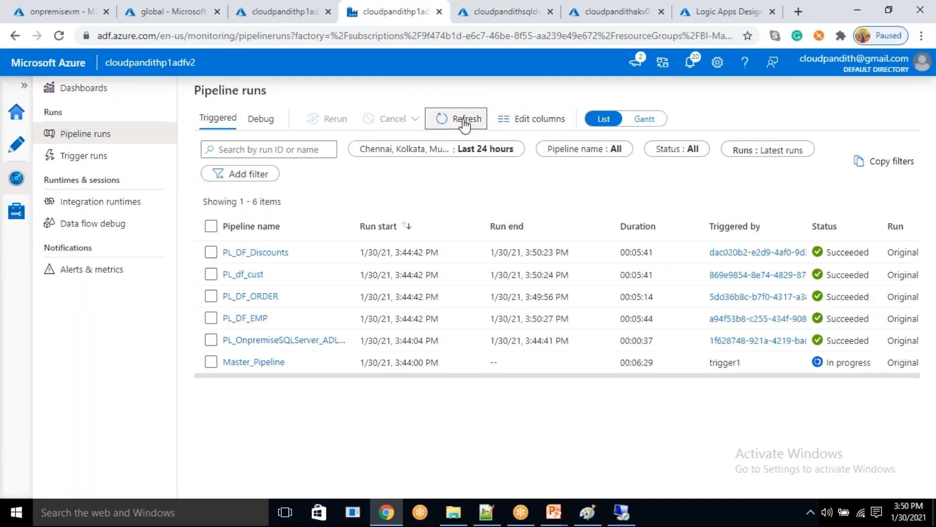
click(463, 121)
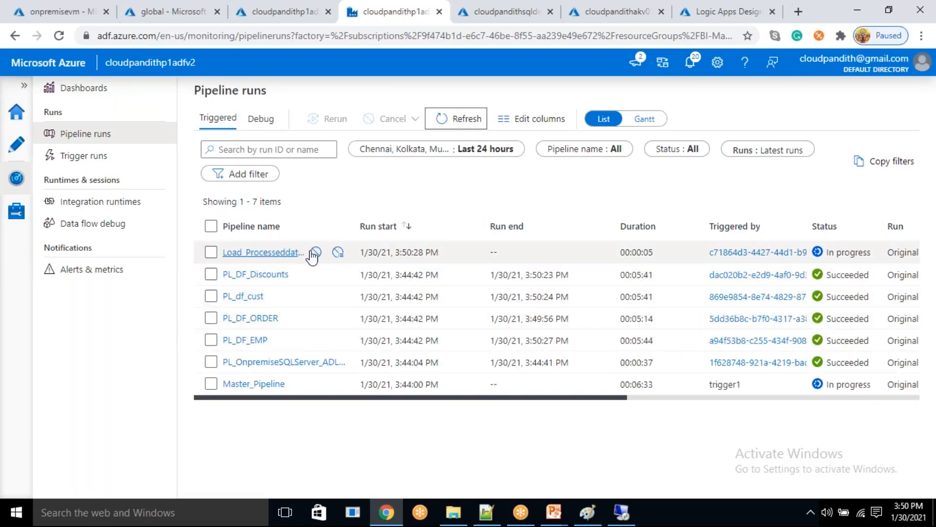
click(467, 125)
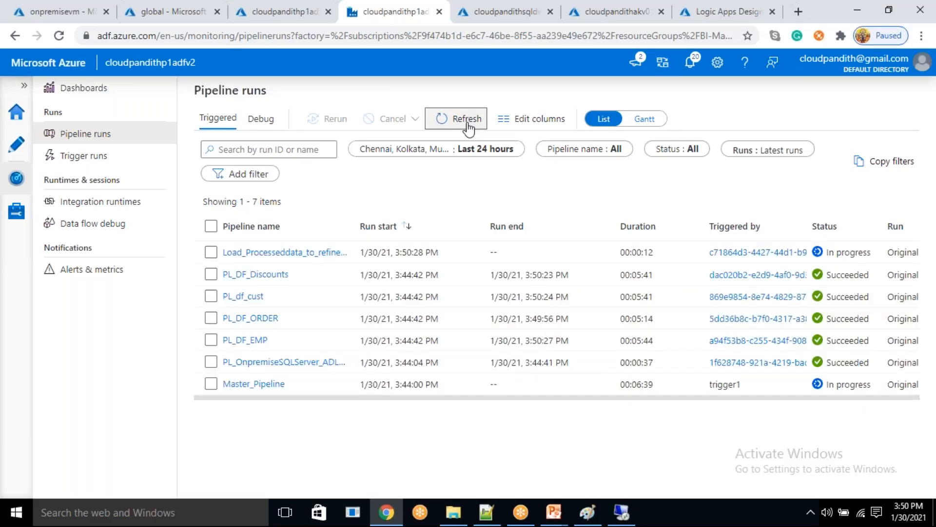
click(467, 124)
click(472, 123)
- Inspect the Load_Processeddata_to_refineddata run and its Data flow1 details, refresh the activity runs, and return to all pipeline runs
click(273, 252)
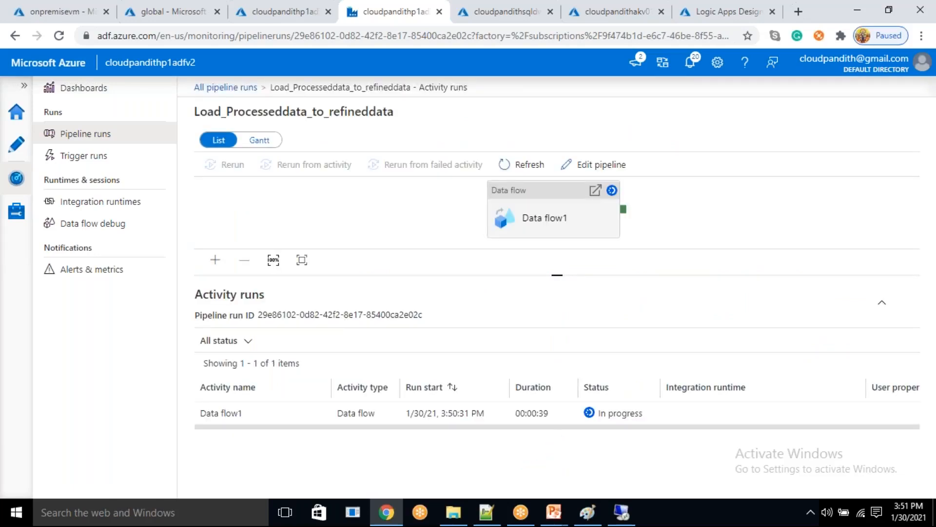
click(313, 414)
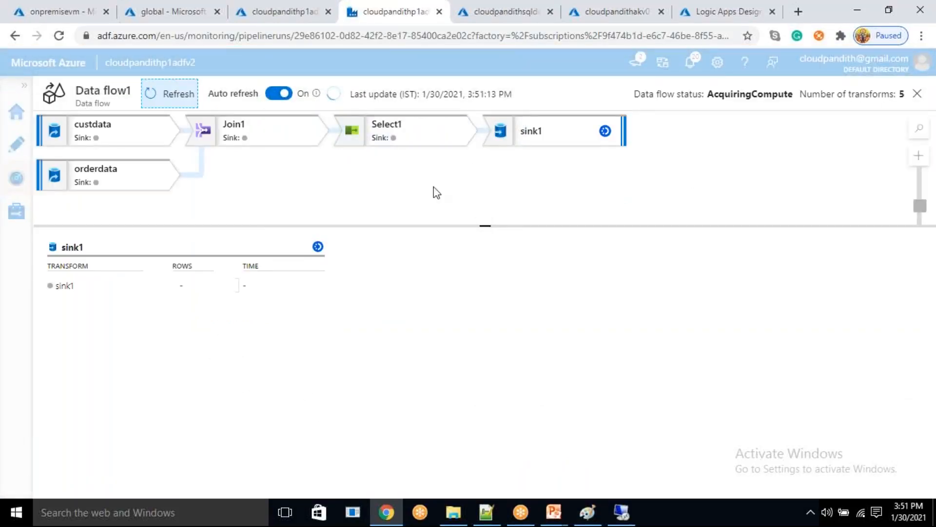
drag(278, 169, 300, 190)
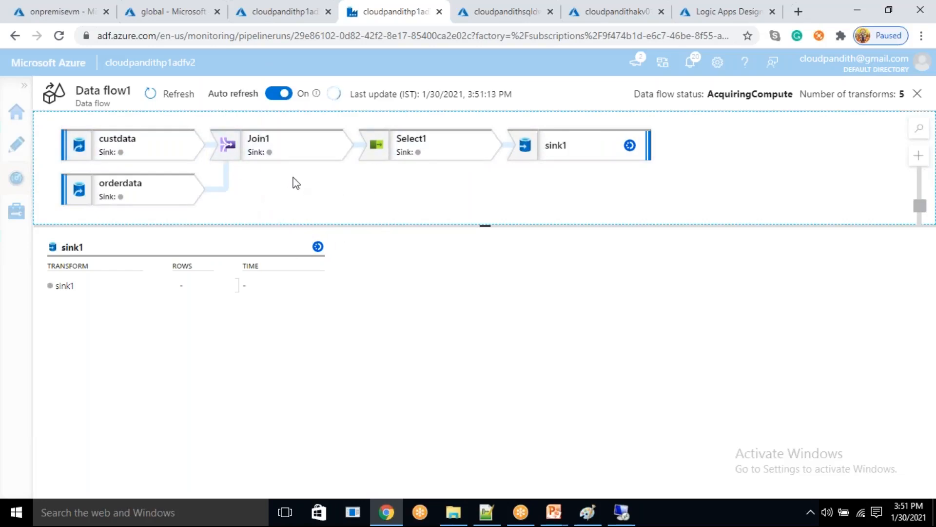
click(917, 94)
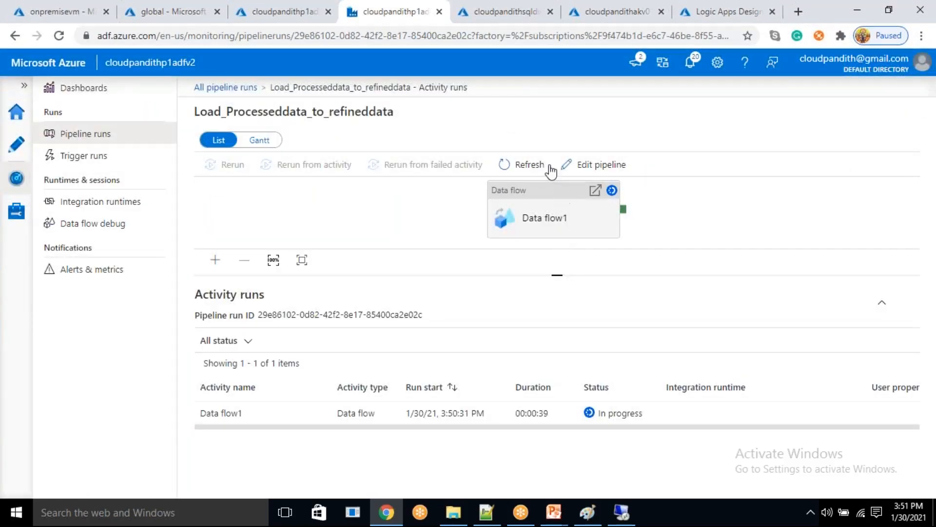
click(530, 166)
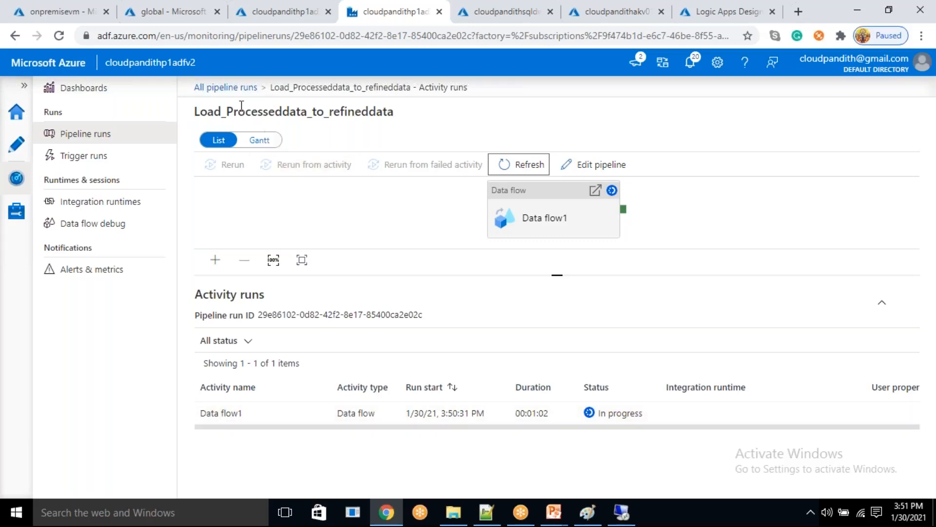
click(241, 89)
click(241, 91)
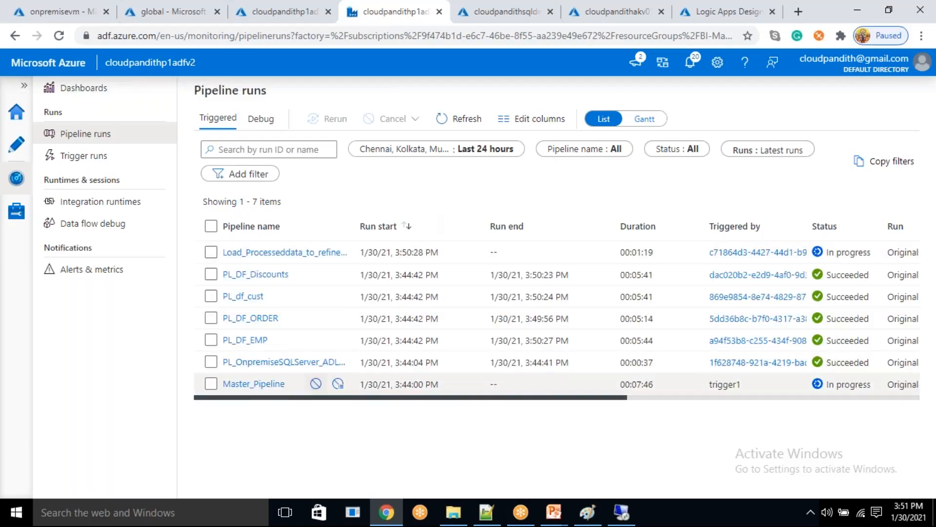
- Open the Master_Pipeline run and examine the status of each Execute Pipeline activity through refined_to_sqldw
click(271, 388)
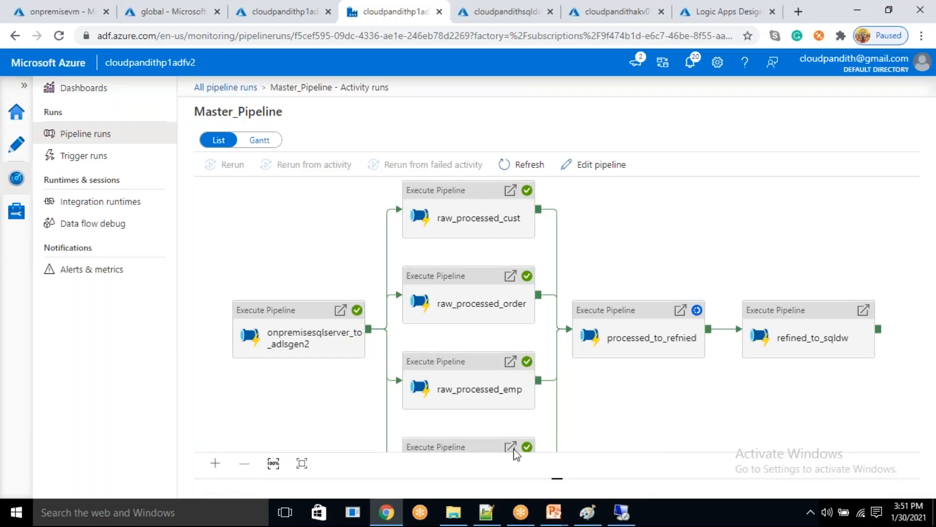
drag(601, 393, 514, 347)
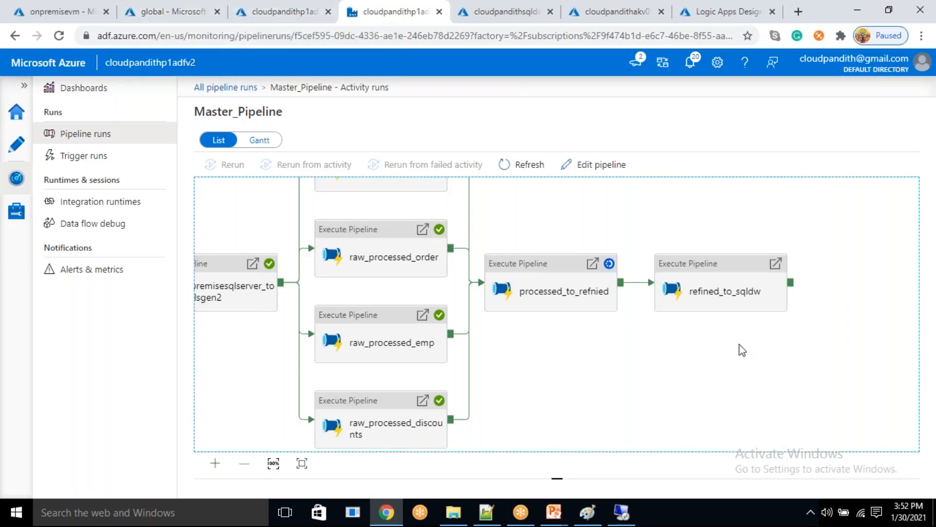
drag(730, 362, 633, 380)
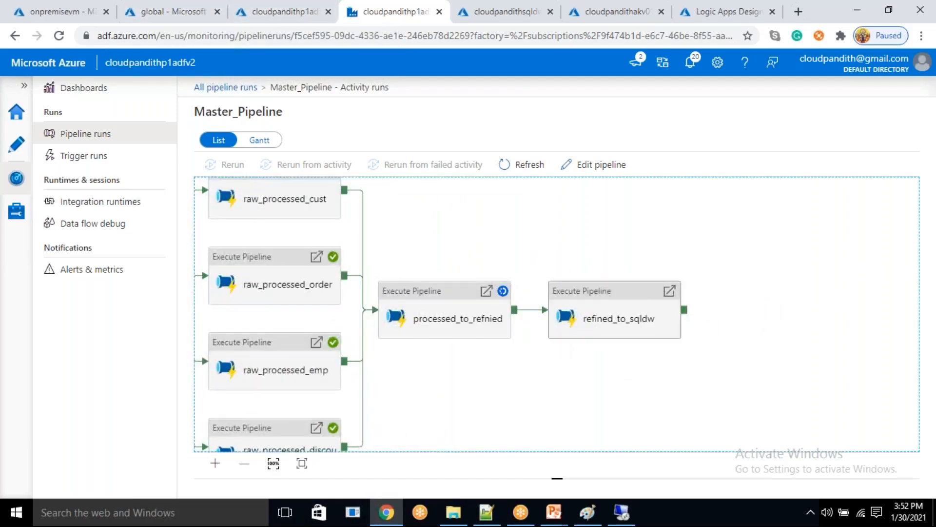
- Return to the root of the global container and refresh it to check for a refined data folder
click(178, 7)
click(377, 154)
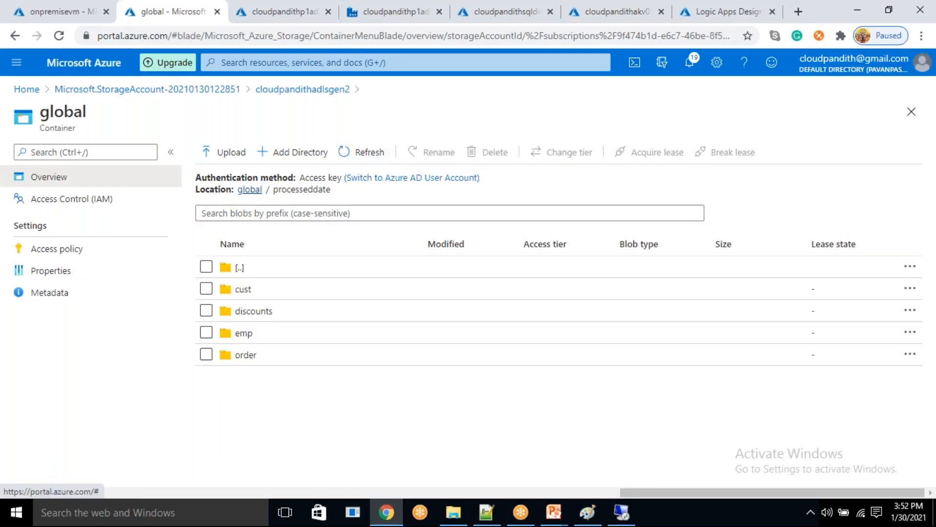
click(250, 189)
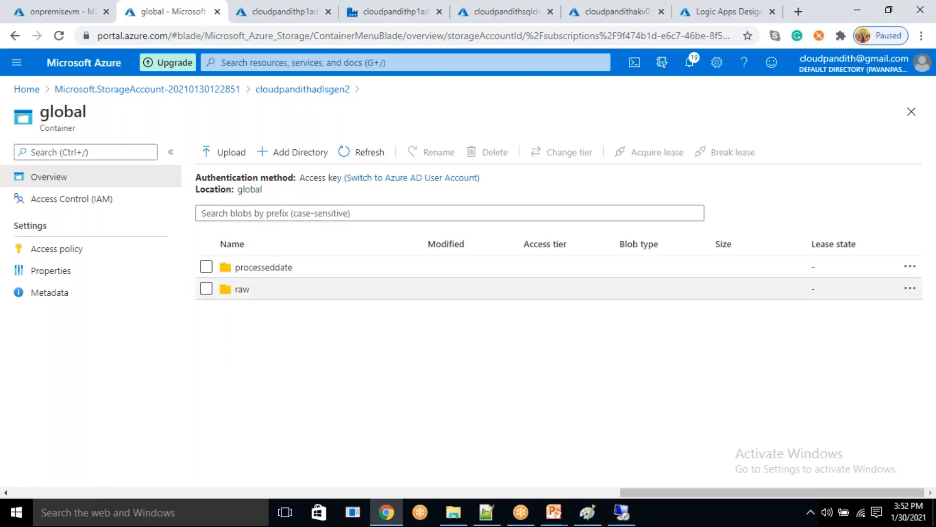
click(351, 157)
- Go back to the data factory monitor and return from the Master_Pipeline activity runs to all pipeline runs
click(379, 11)
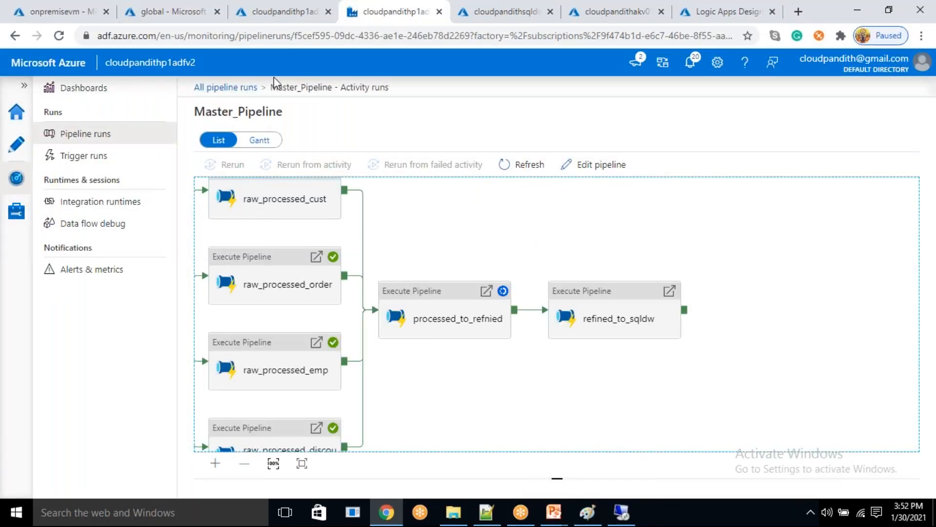
click(250, 88)
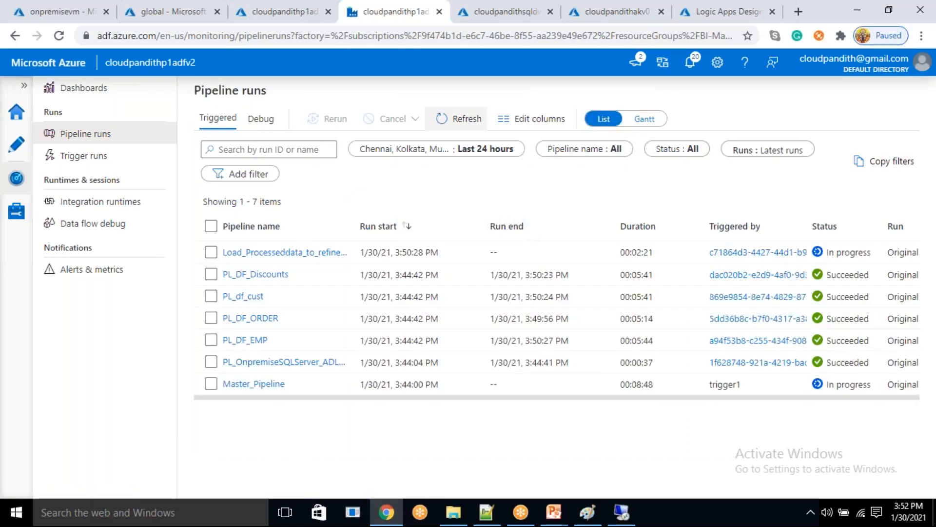
- Refresh the triggered pipeline runs repeatedly to check the progress of the Load_Processeddata_to_refineddata run
click(458, 119)
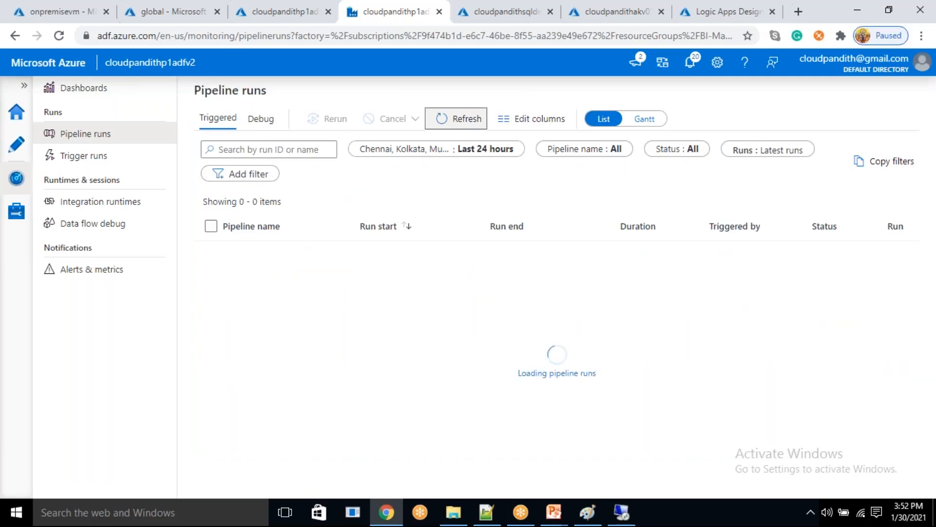
click(458, 118)
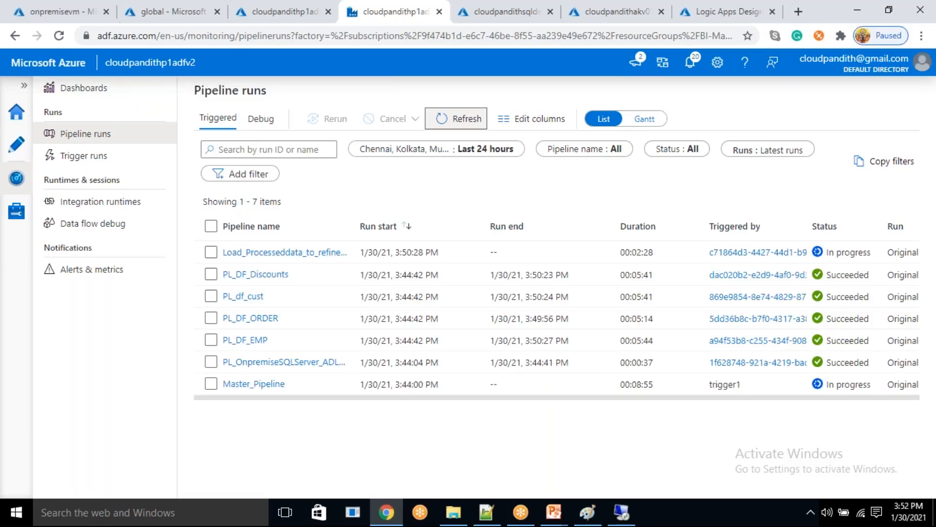
click(459, 119)
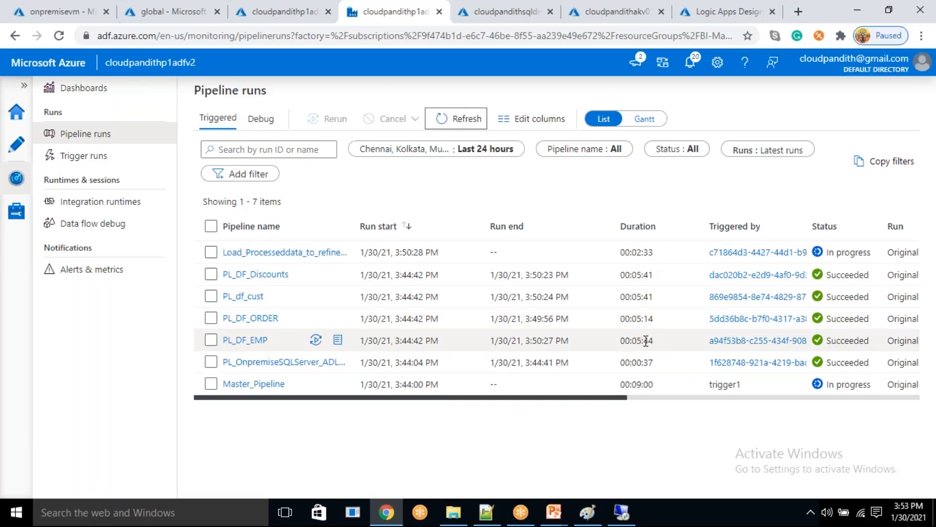
drag(630, 252, 675, 253)
click(462, 119)
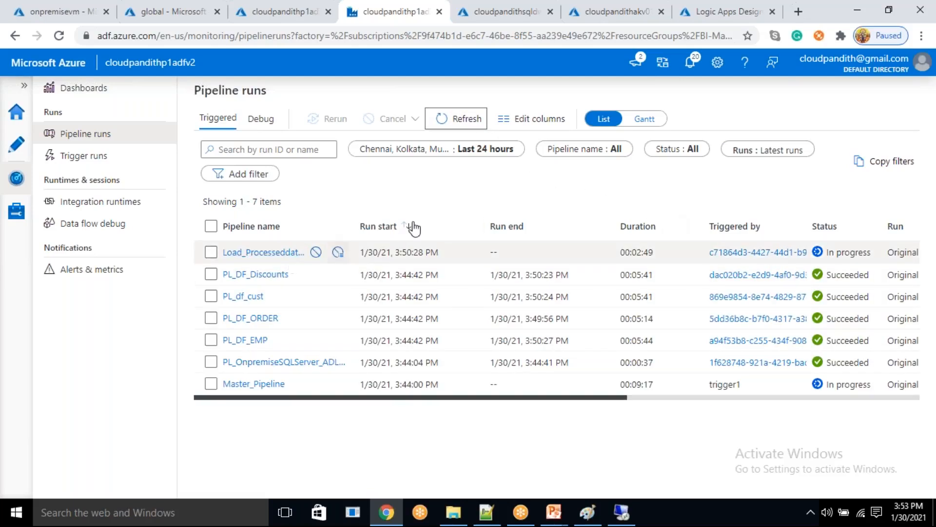
click(463, 126)
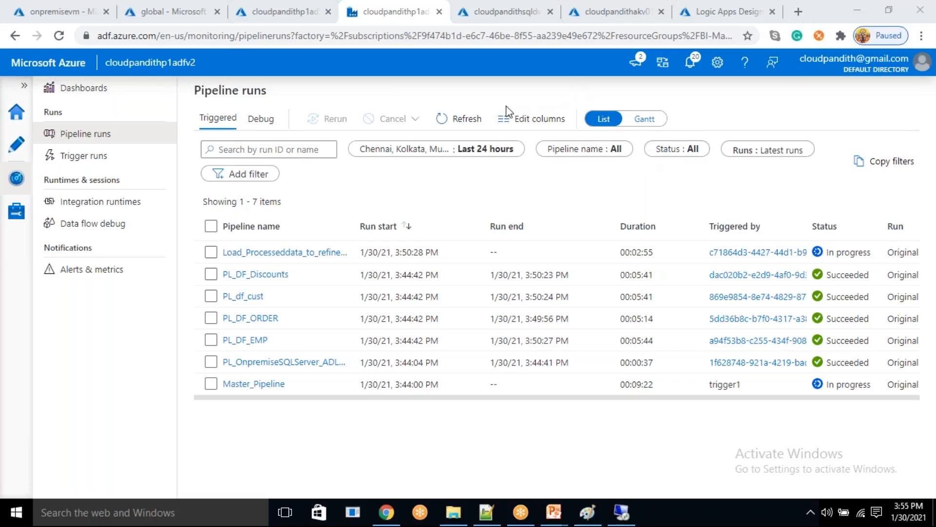
- Check which trigger started the Master_Pipeline run and keep refreshing the pipeline runs to follow its status
click(453, 118)
drag(766, 388, 711, 395)
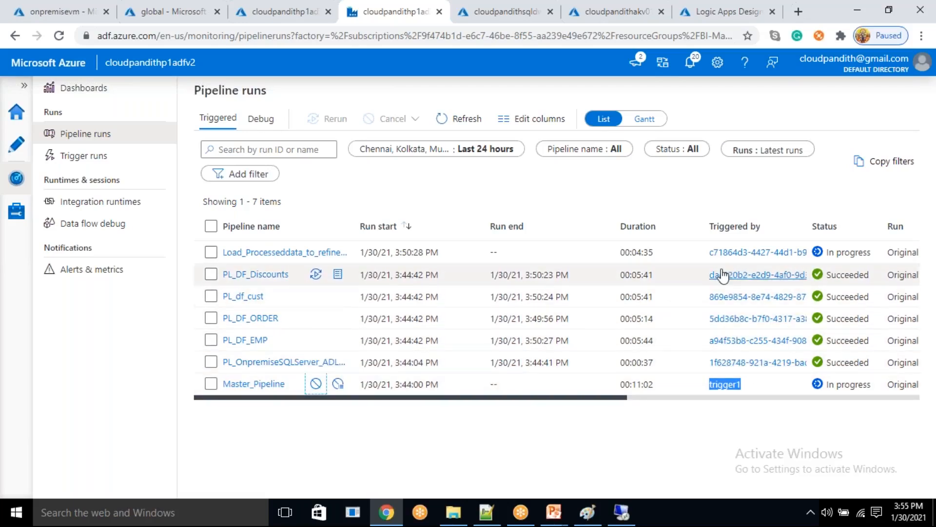
click(457, 122)
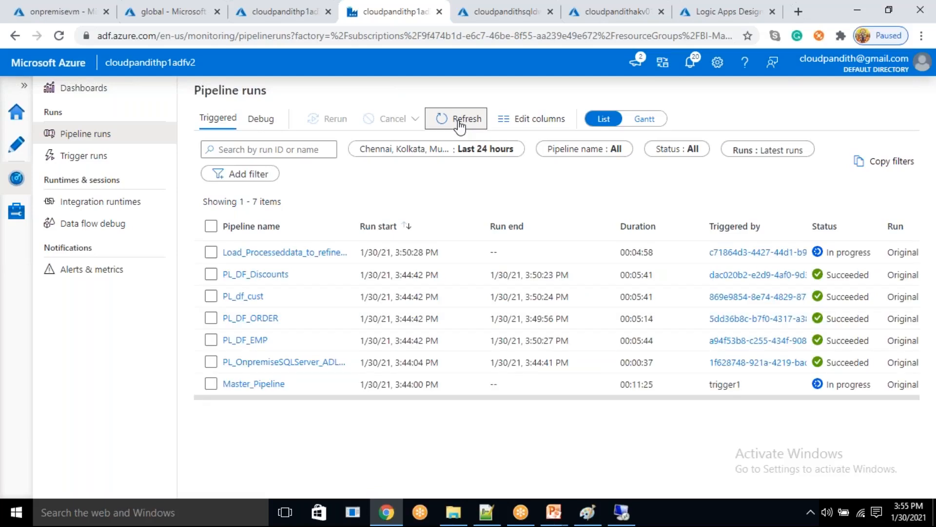
click(460, 125)
click(459, 124)
click(459, 124)
click(459, 125)
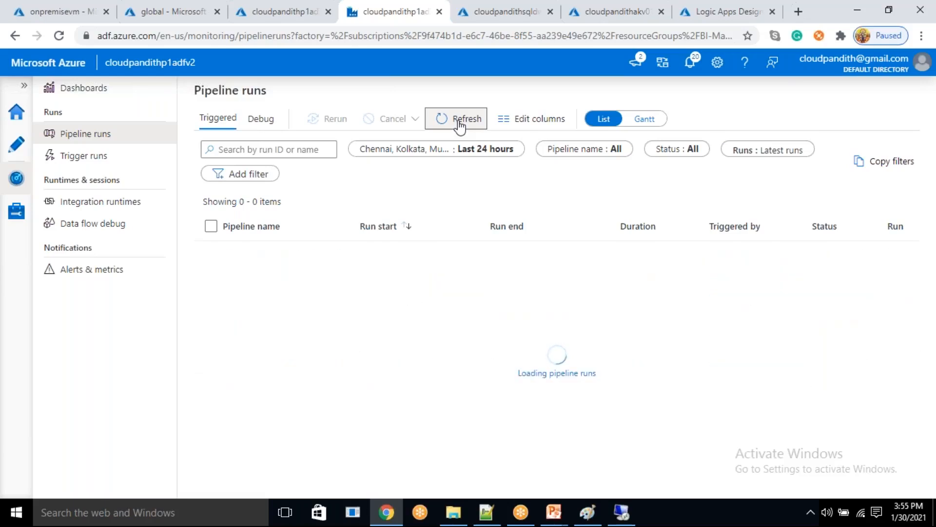
click(460, 124)
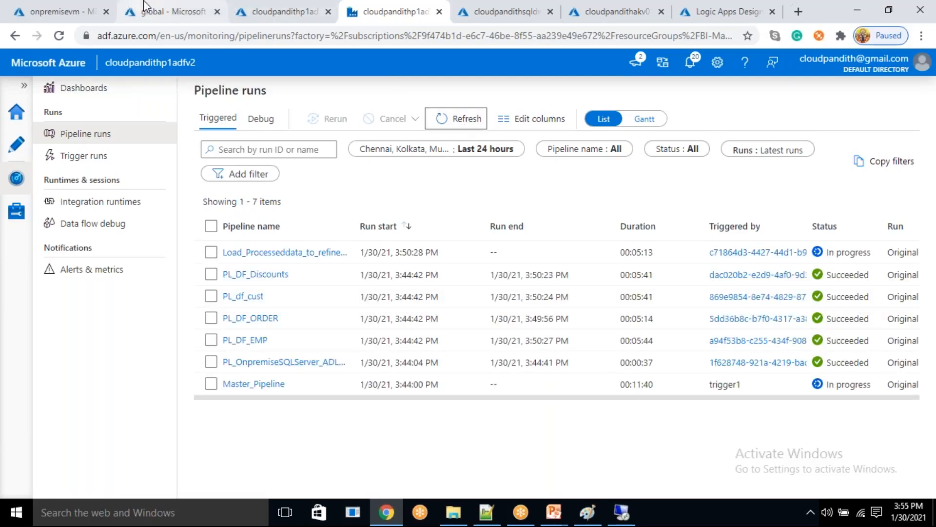
- Refresh the global storage container and open the refineddata folder to check its output file
click(168, 12)
click(367, 152)
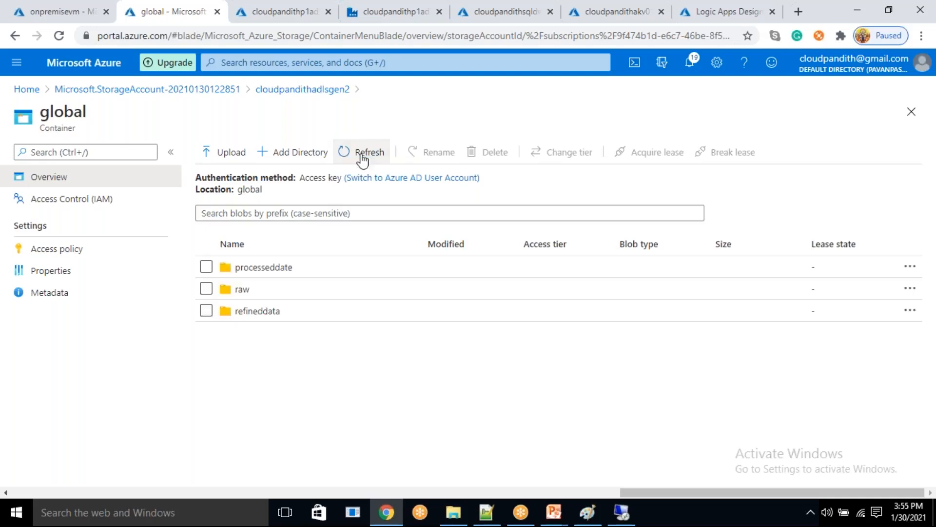
click(275, 312)
click(263, 291)
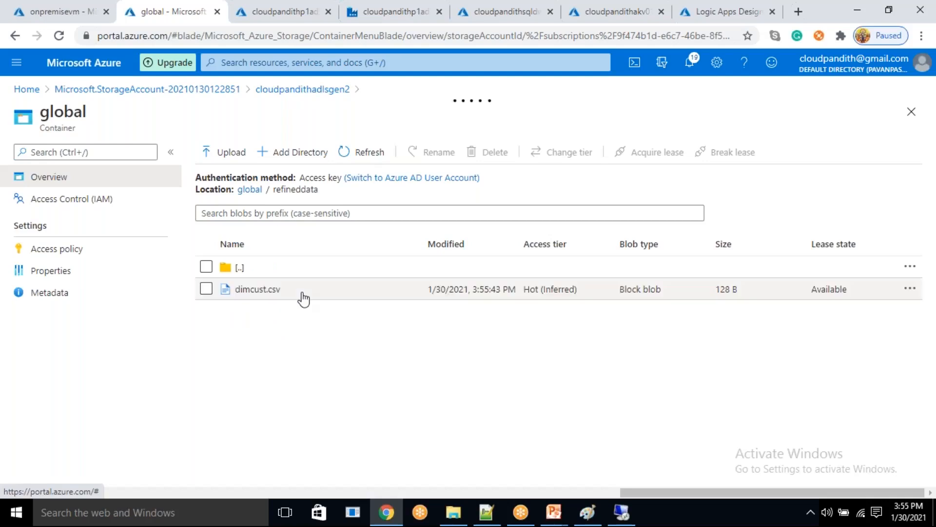
- Go to the cloudpandithsqldw query editor and expand Tables to check whether any table has been loaded
click(363, 5)
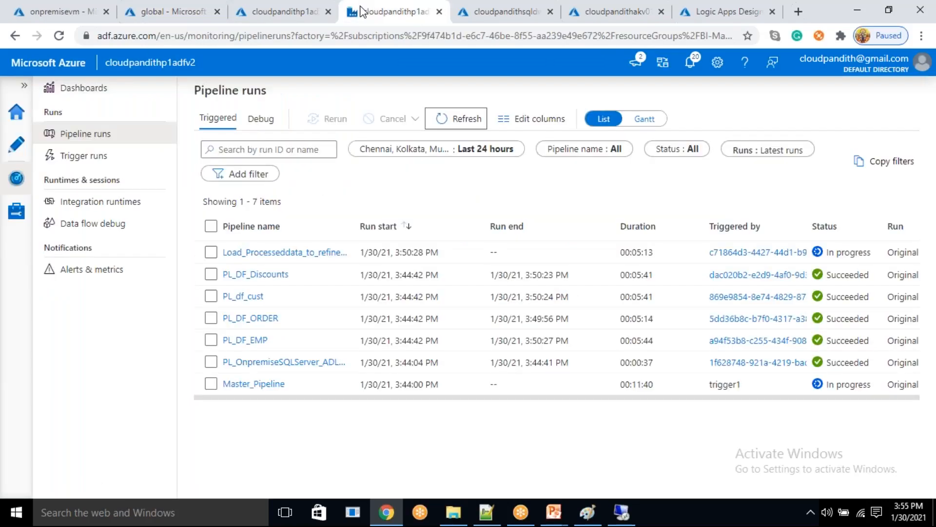
click(604, 6)
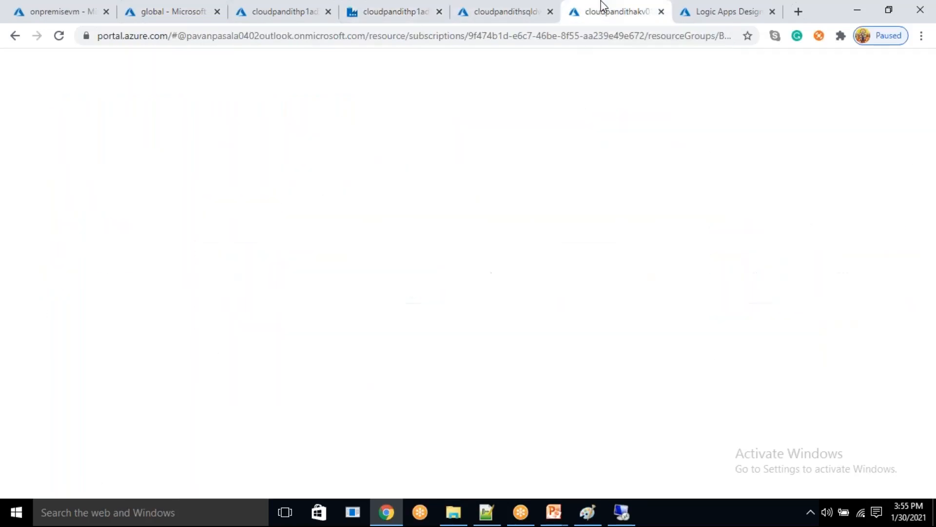
click(428, 10)
click(463, 6)
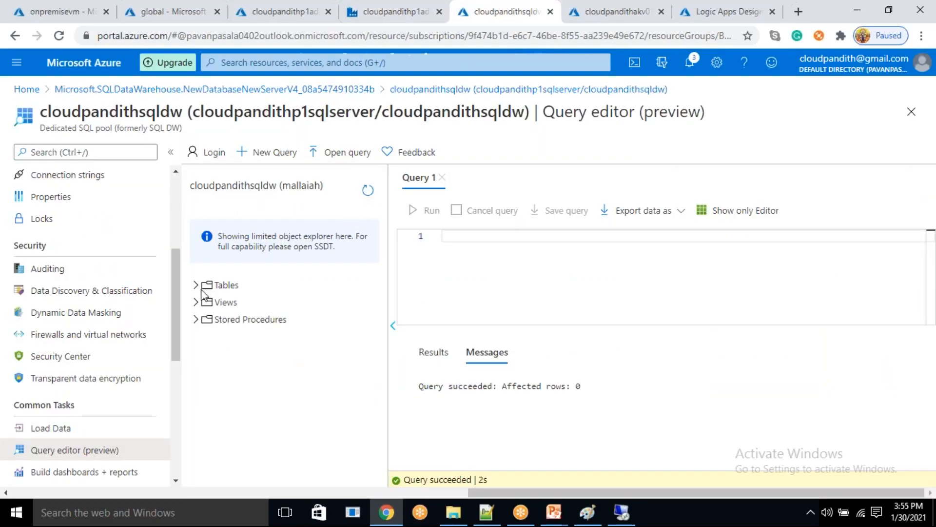
click(198, 285)
- Return to the data factory monitor and refresh the pipeline runs repeatedly to check for the refined-to-SQLDW load run
click(353, 12)
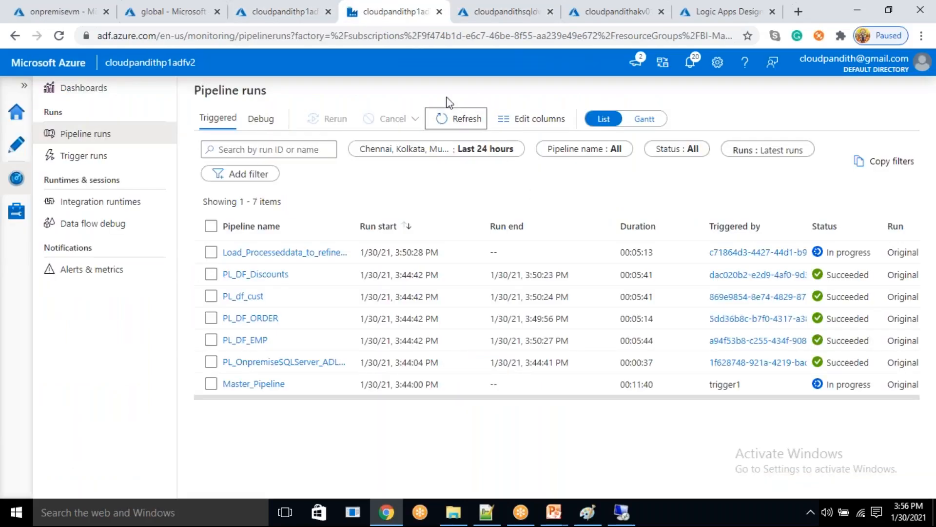
click(441, 118)
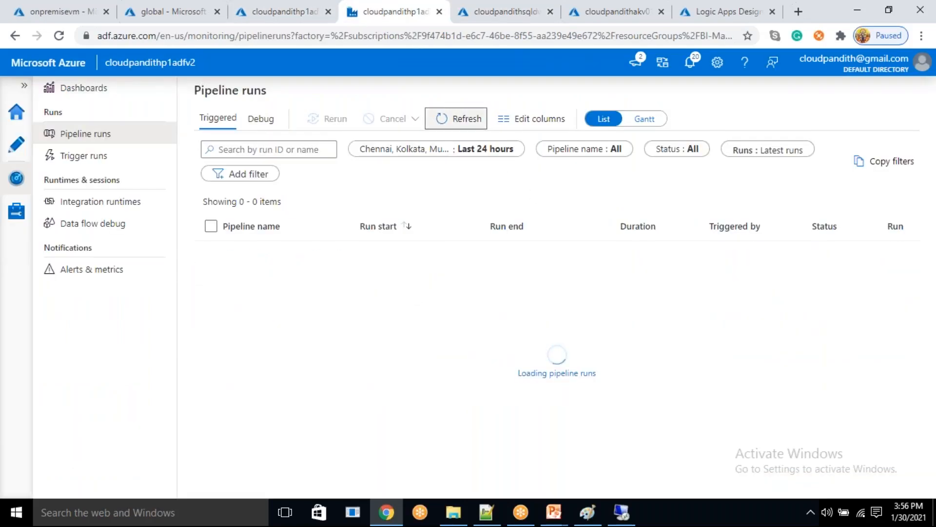
click(454, 120)
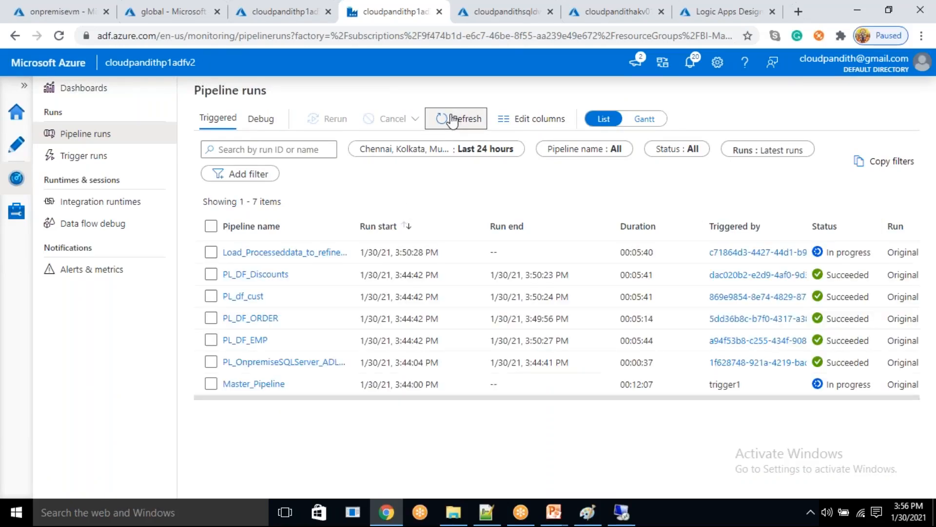
click(453, 121)
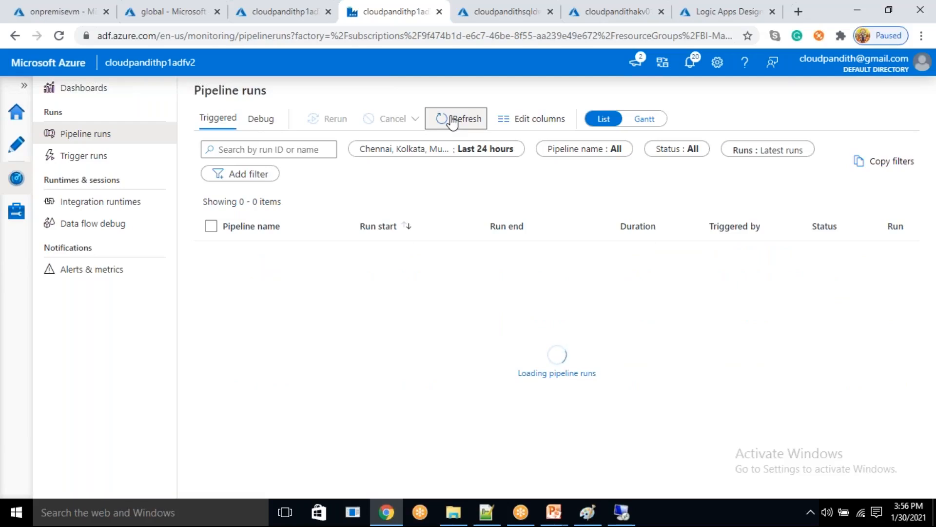
click(453, 120)
click(453, 121)
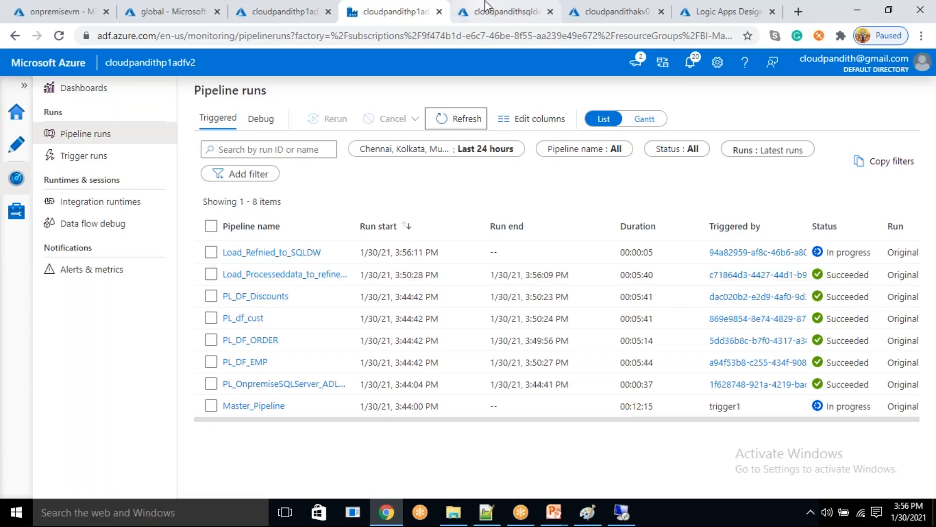
click(446, 121)
- Refresh the cloudpandithsqldw object explorer in the query editor and expand Tables again
click(494, 9)
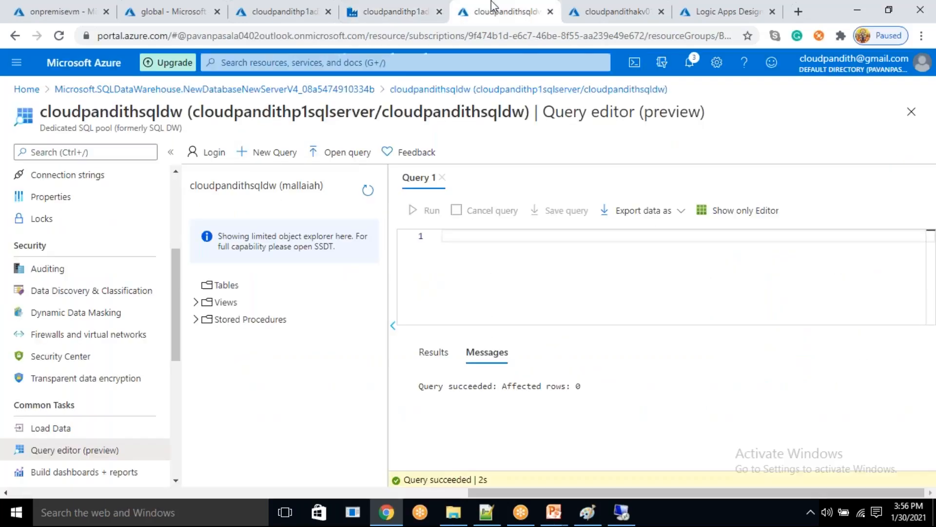
click(368, 191)
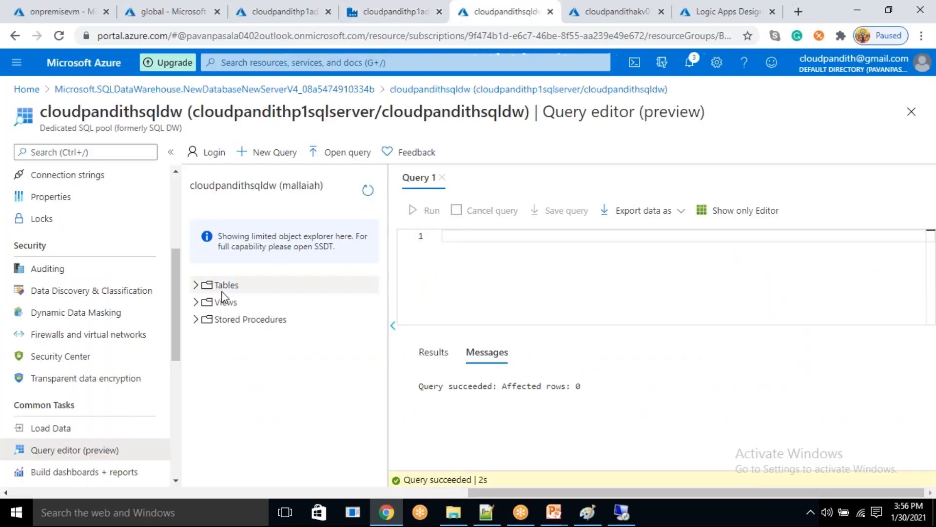
click(196, 285)
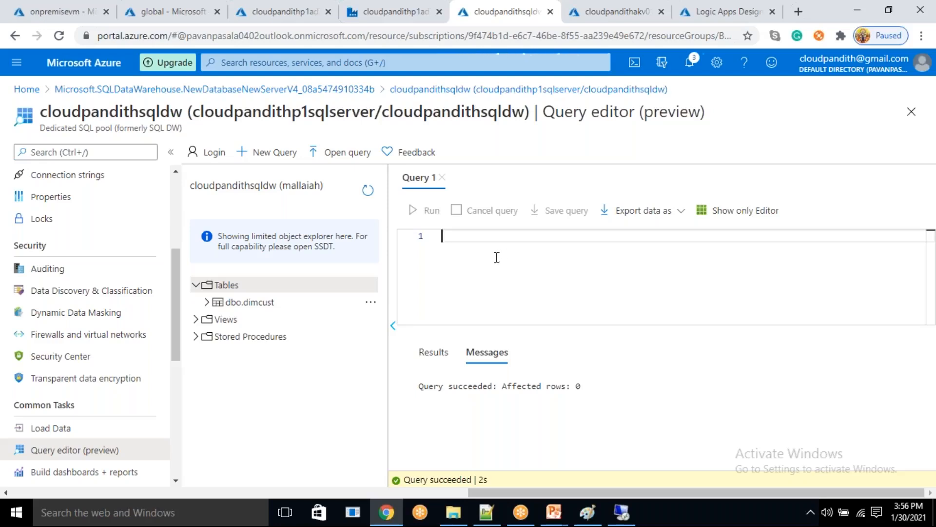
- Write and run the query "select * FROM DIMCUST" to view the loaded rows in cloudpandithsqldw
text(select * FROM DIMCUST)
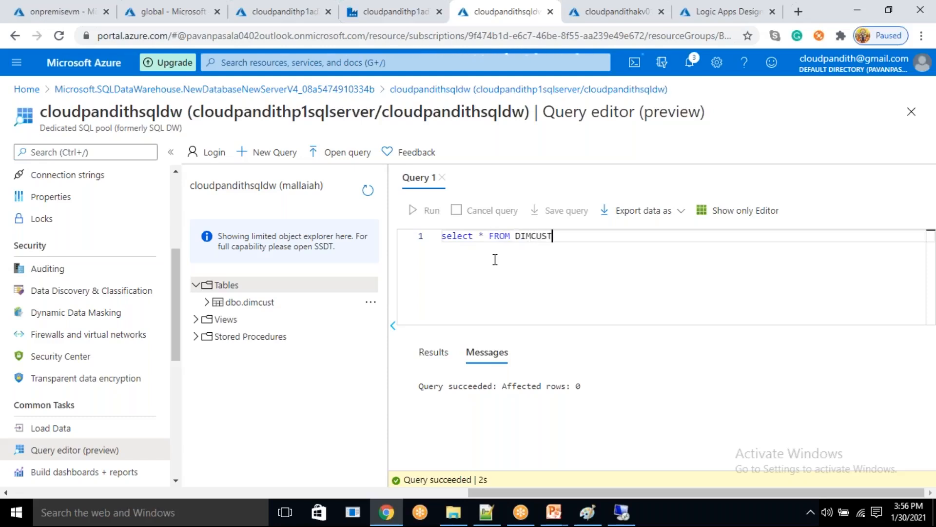
key(ctrl+a)
click(424, 213)
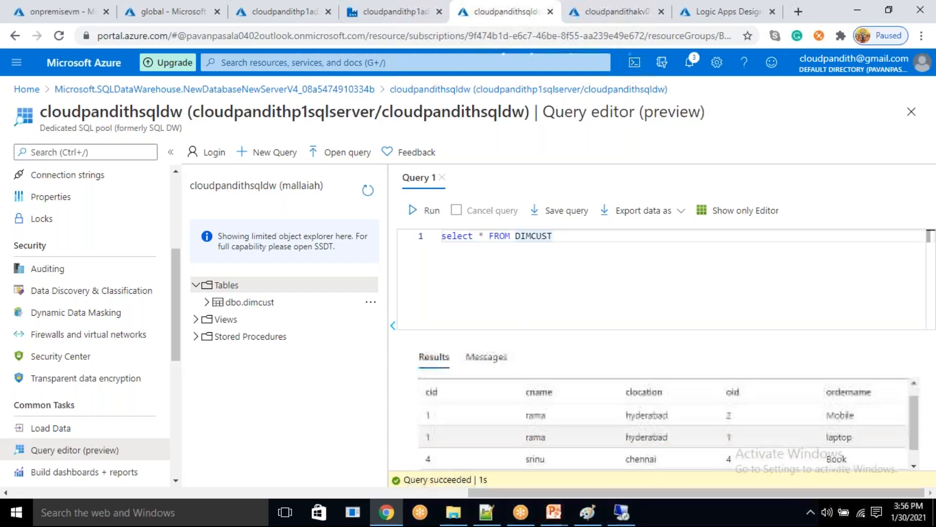
drag(559, 239, 373, 196)
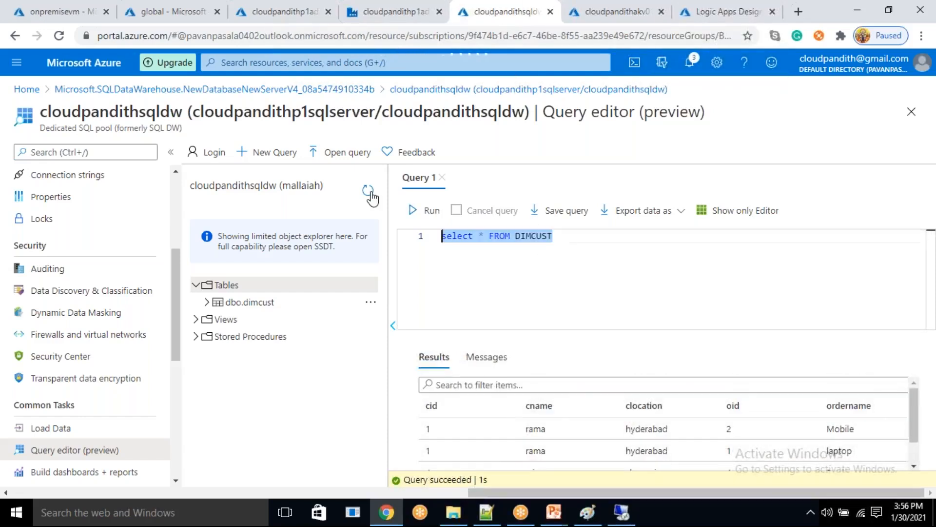
click(730, 324)
drag(573, 239, 429, 211)
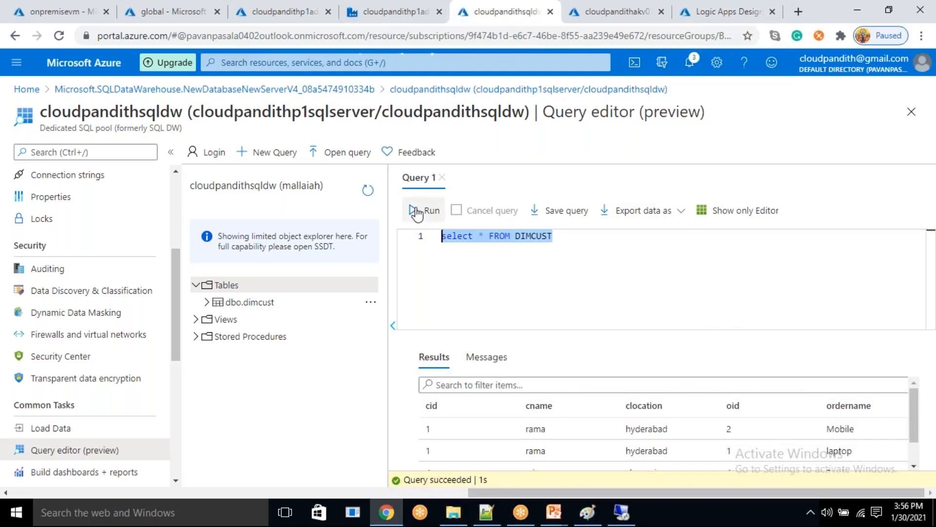
click(566, 254)
drag(582, 239, 448, 212)
click(540, 260)
drag(577, 242, 428, 241)
click(559, 260)
drag(579, 244, 460, 244)
click(531, 251)
drag(555, 237, 434, 236)
click(527, 265)
drag(574, 236, 437, 236)
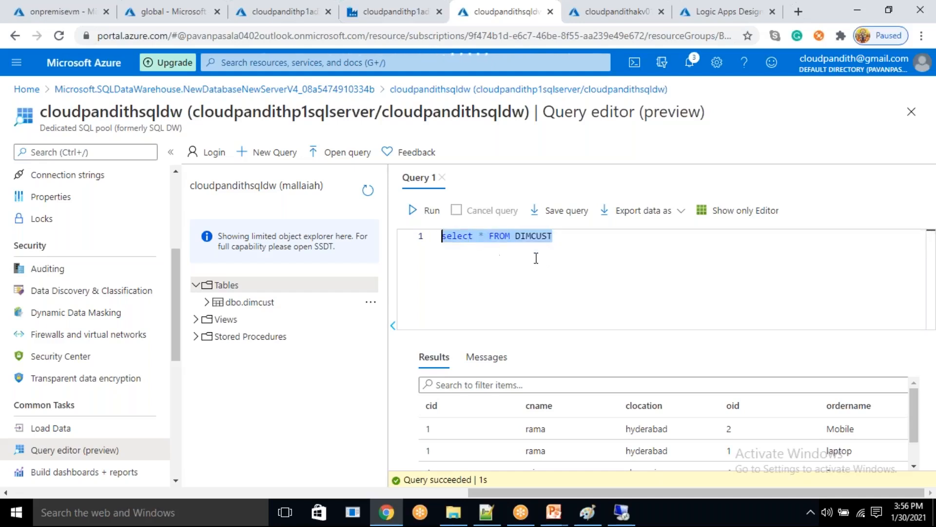
click(536, 258)
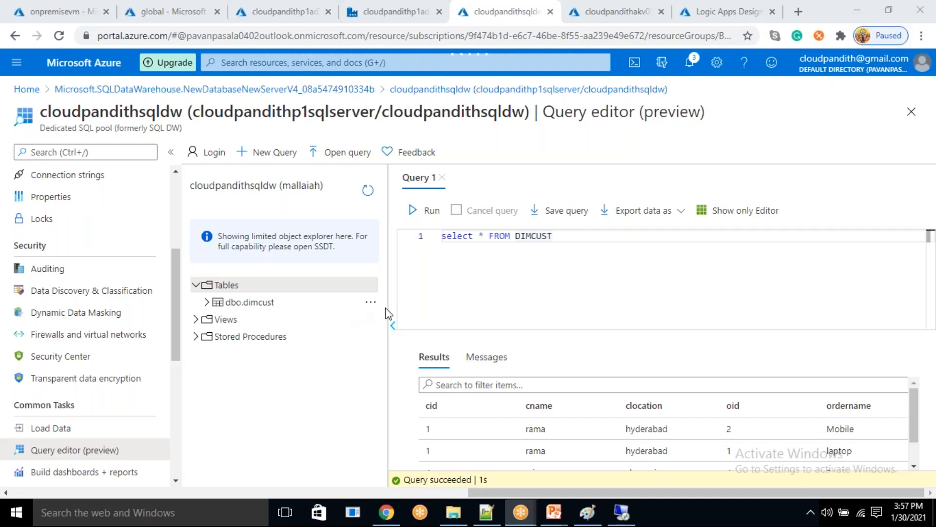
click(492, 312)
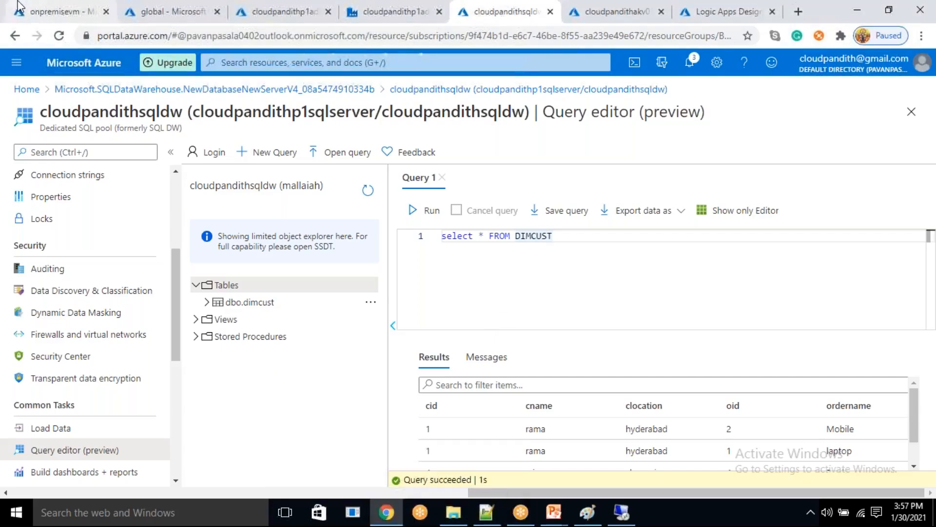
click(54, 11)
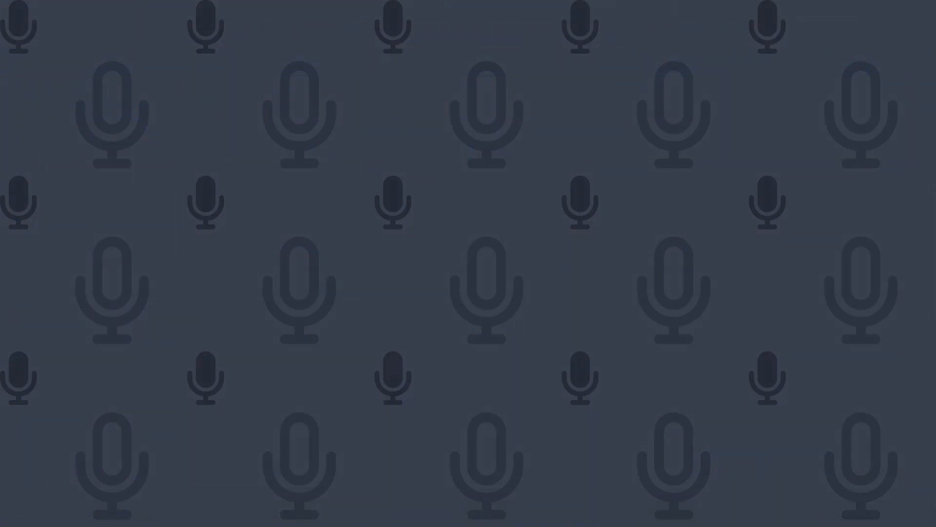